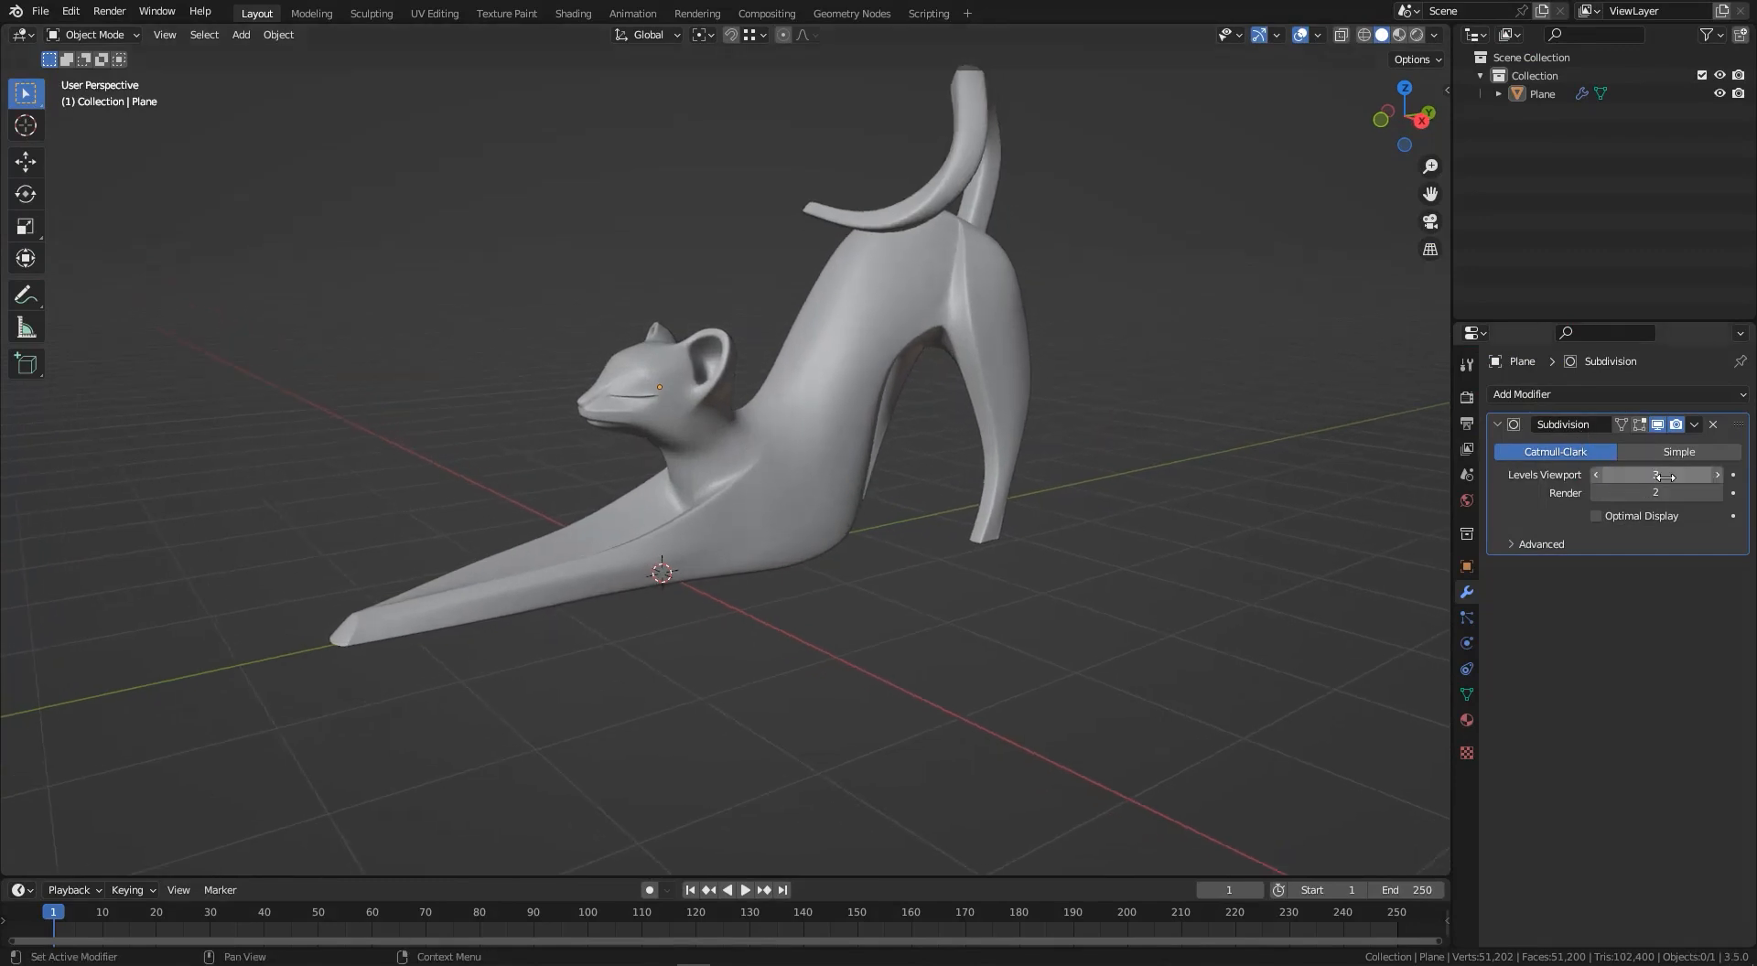
- Duplicate the cat model, leaving the copy exactly in place
left_click(817, 455)
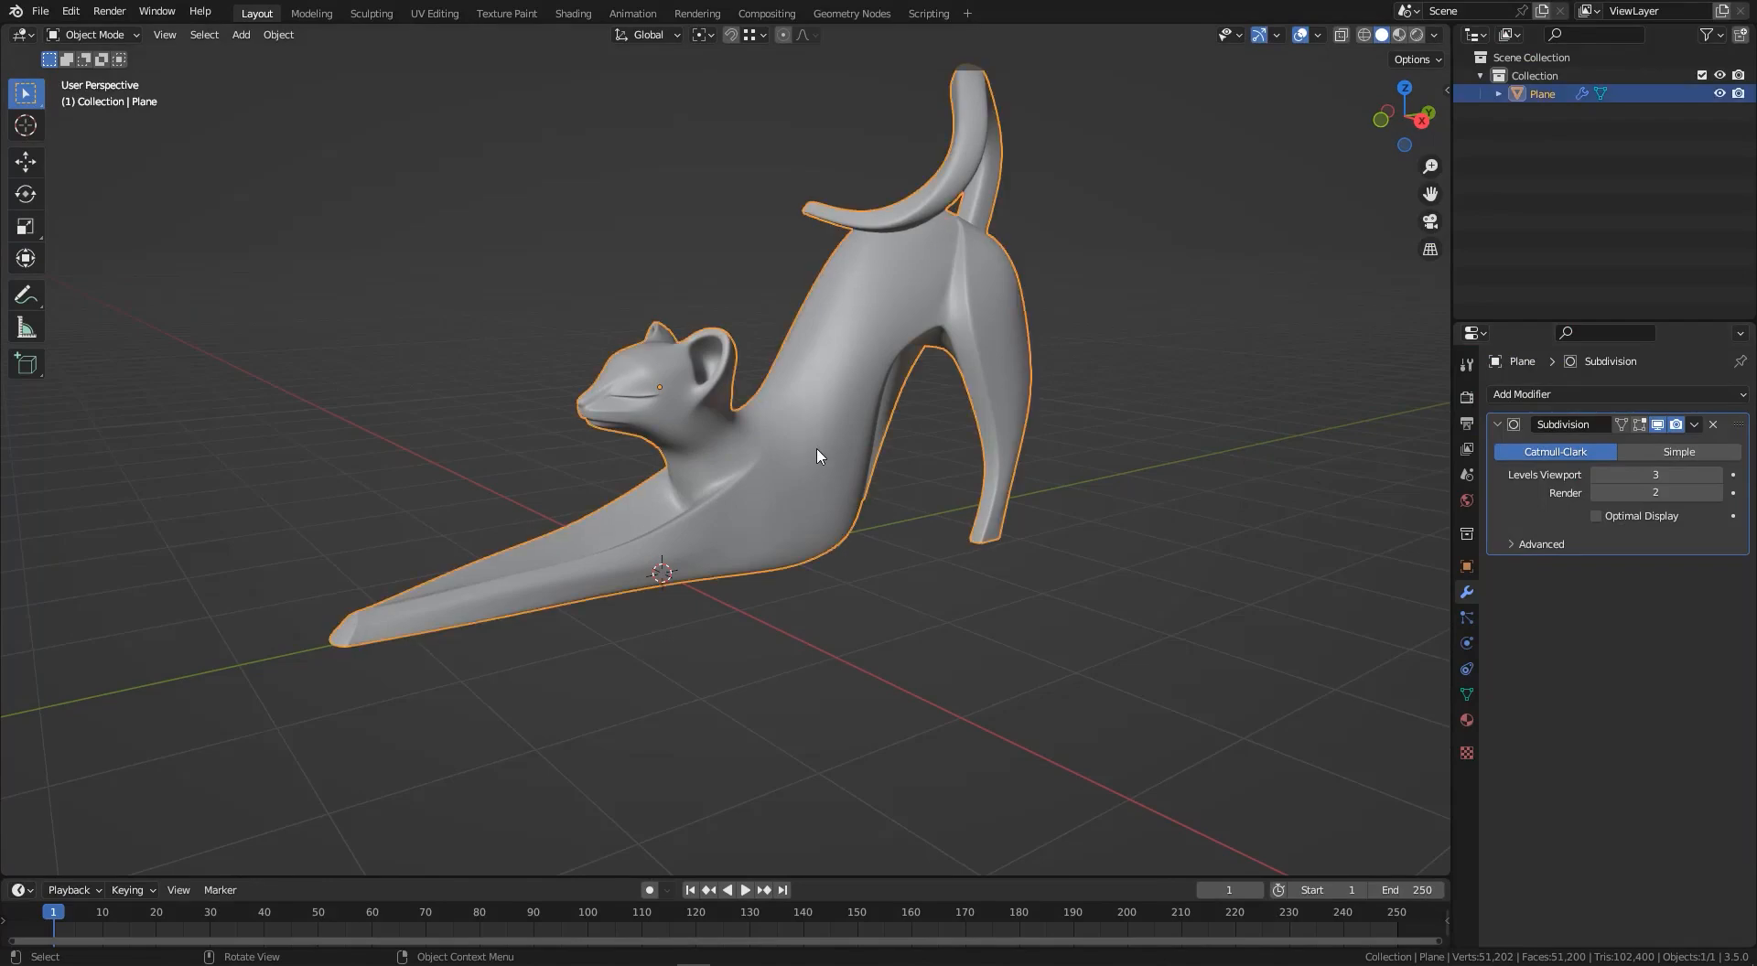
mouse_move(781, 468)
middle_mouse_down()
mouse_move(604, 472)
mouse_move(799, 465)
mouse_move(769, 463)
middle_mouse_up()
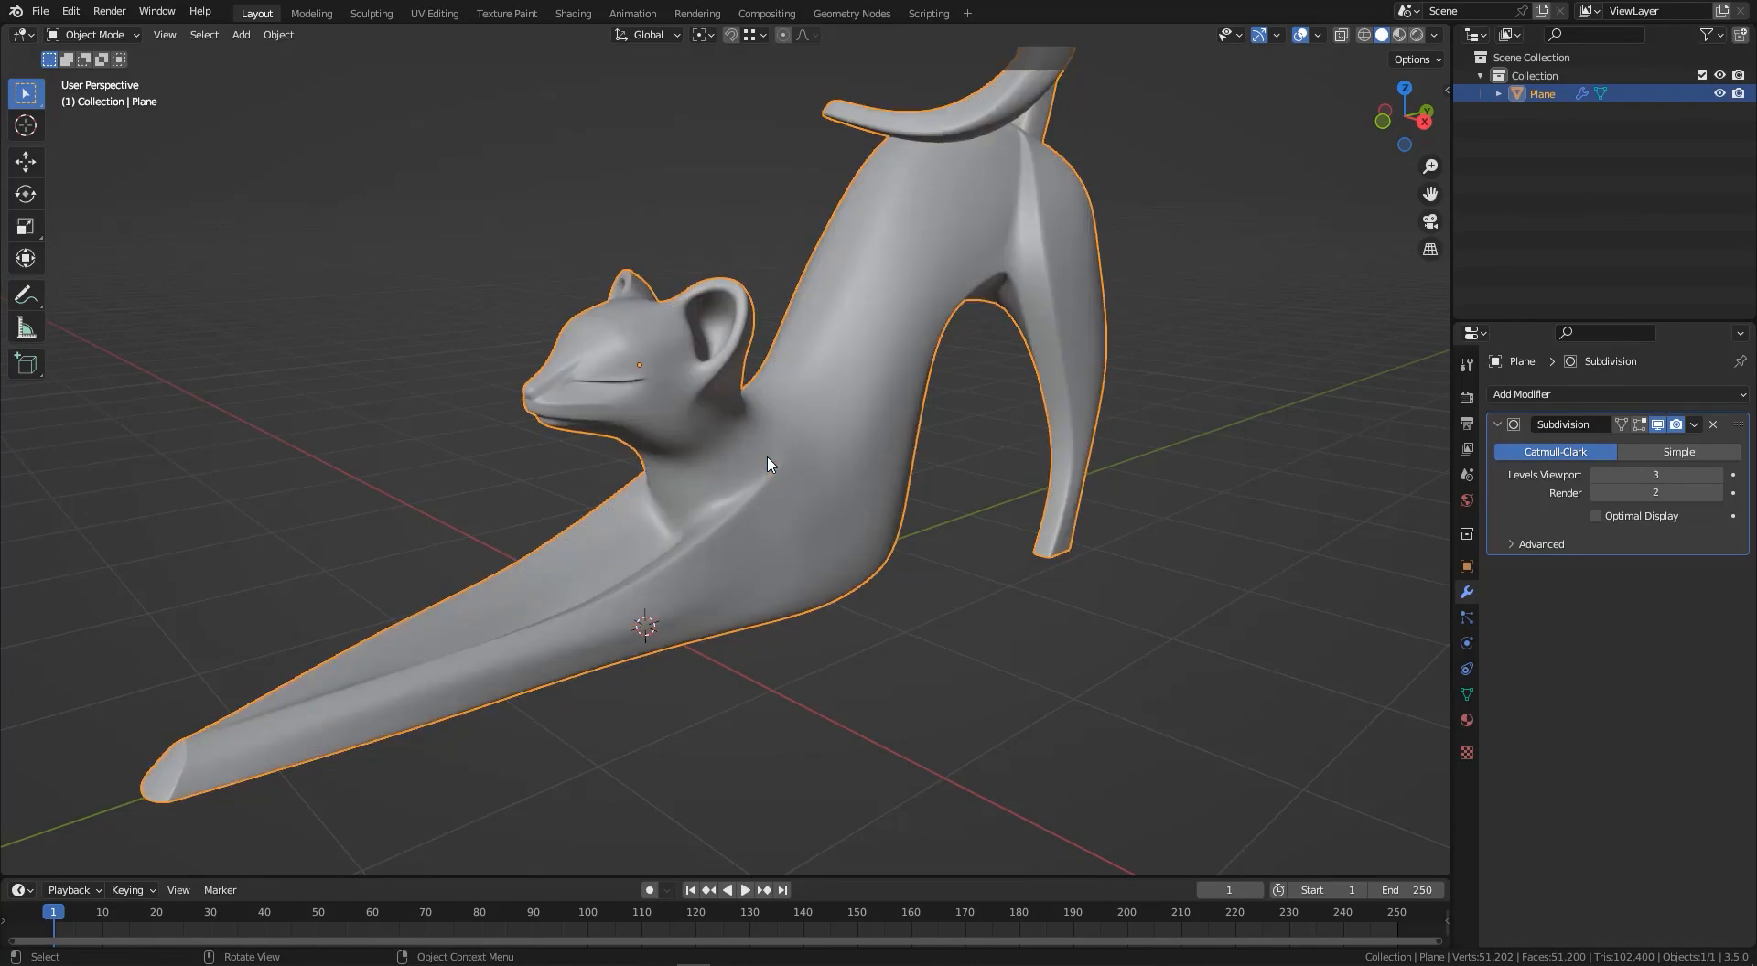
scroll(769, 463, "down", 2)
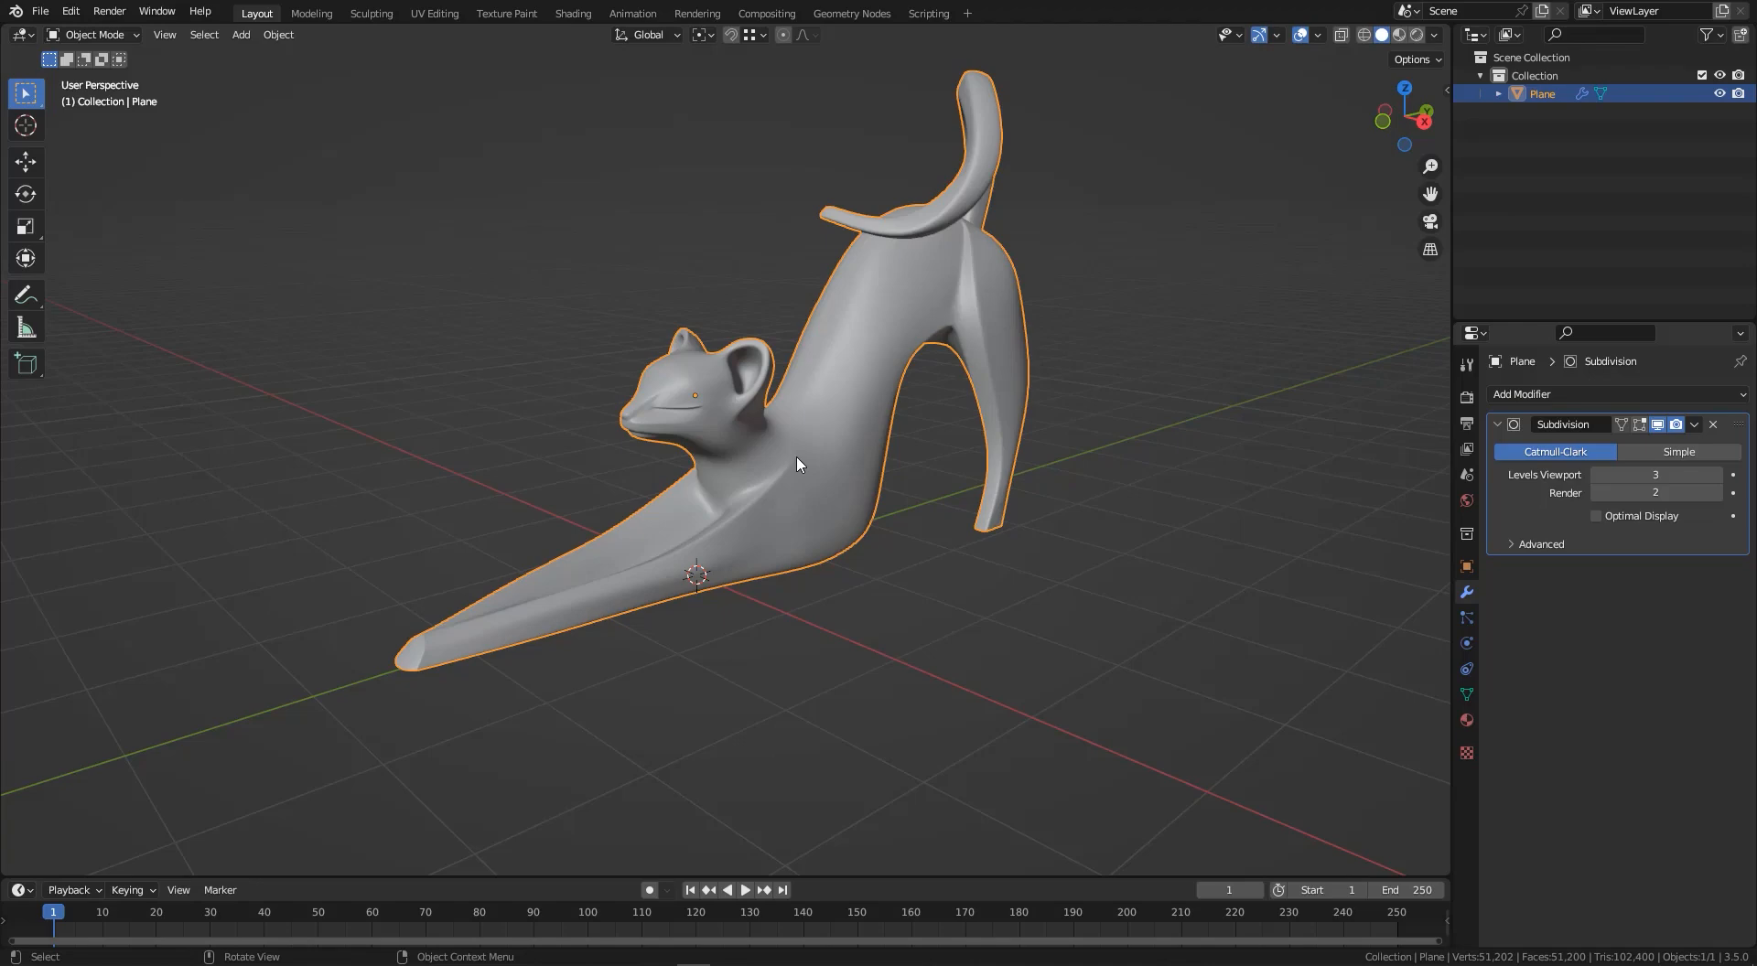
middle_click_drag(796, 454, 886, 481)
key("shift+d")
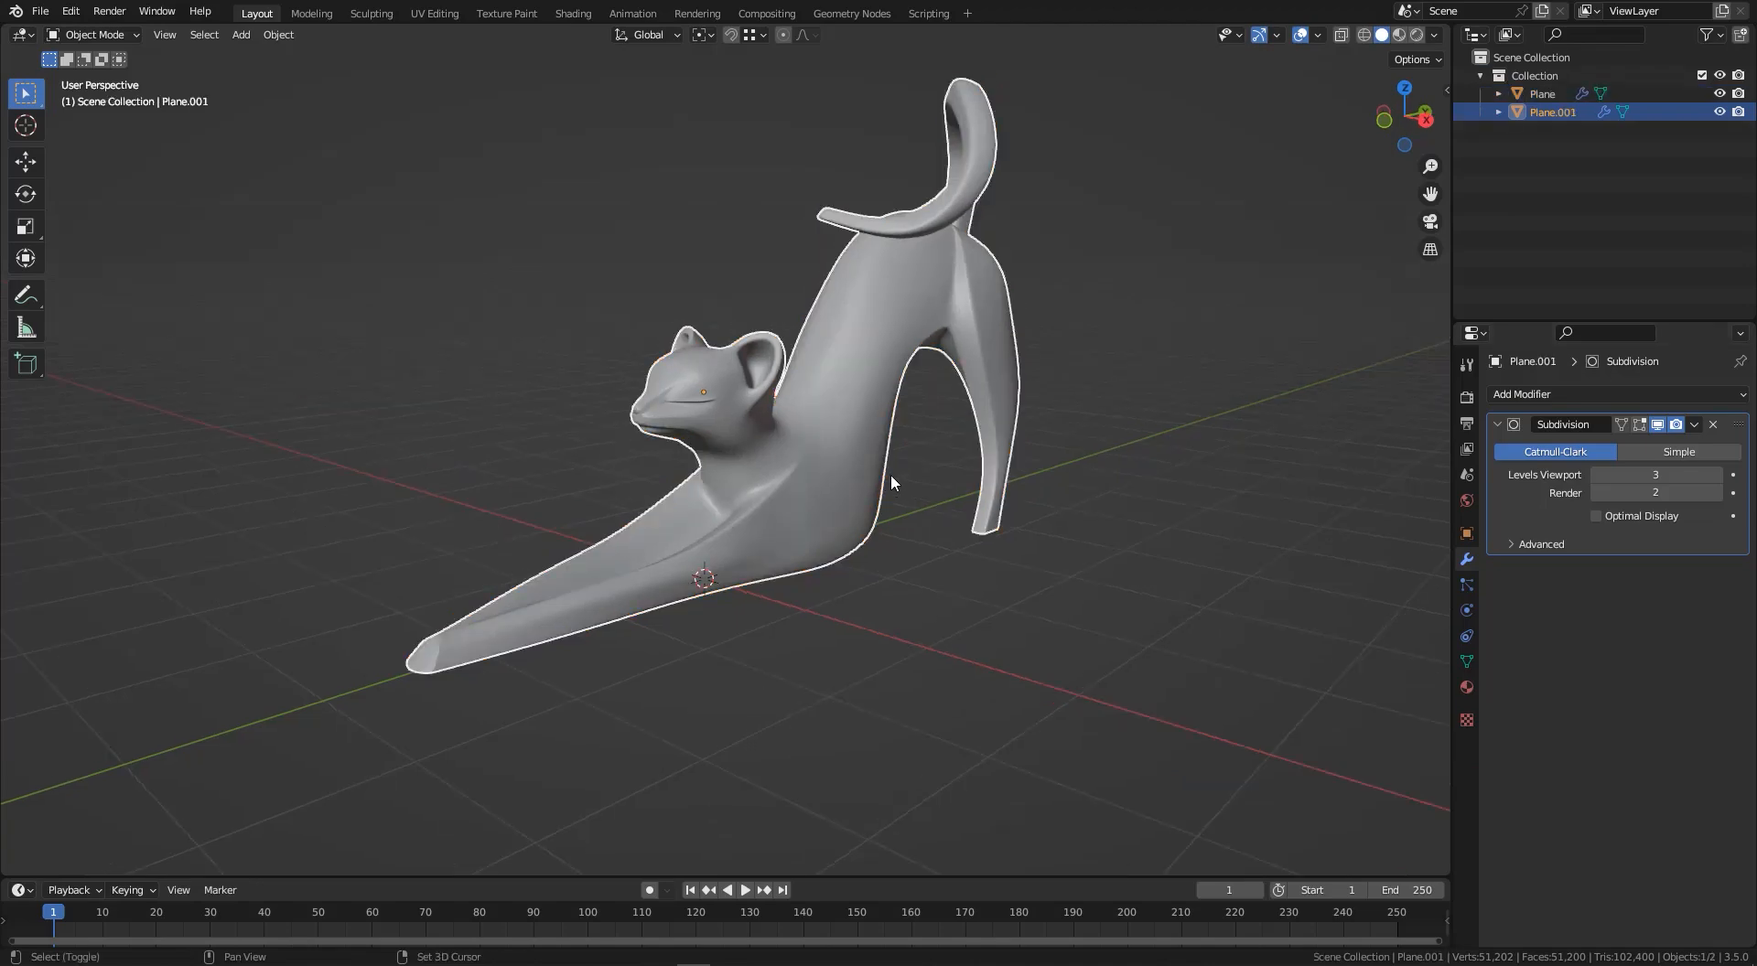
right_click(1157, 568)
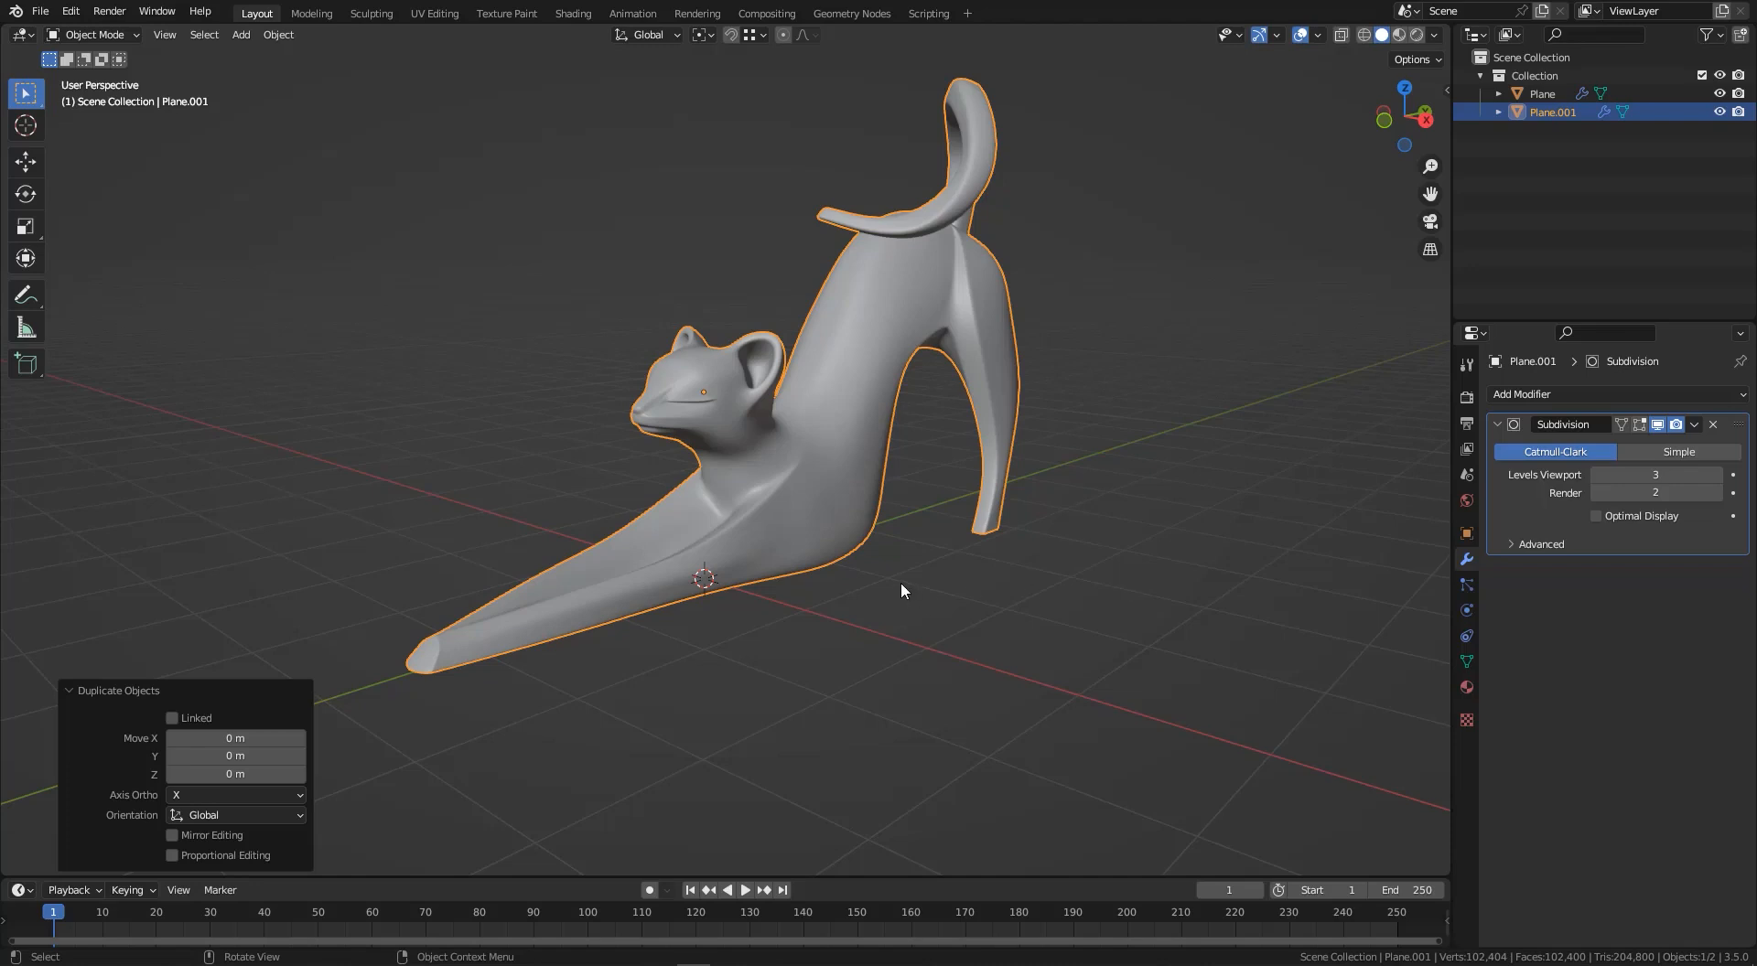
- Move the duplicate cat into a new collection named backup and hide that collection in the viewport
key("m")
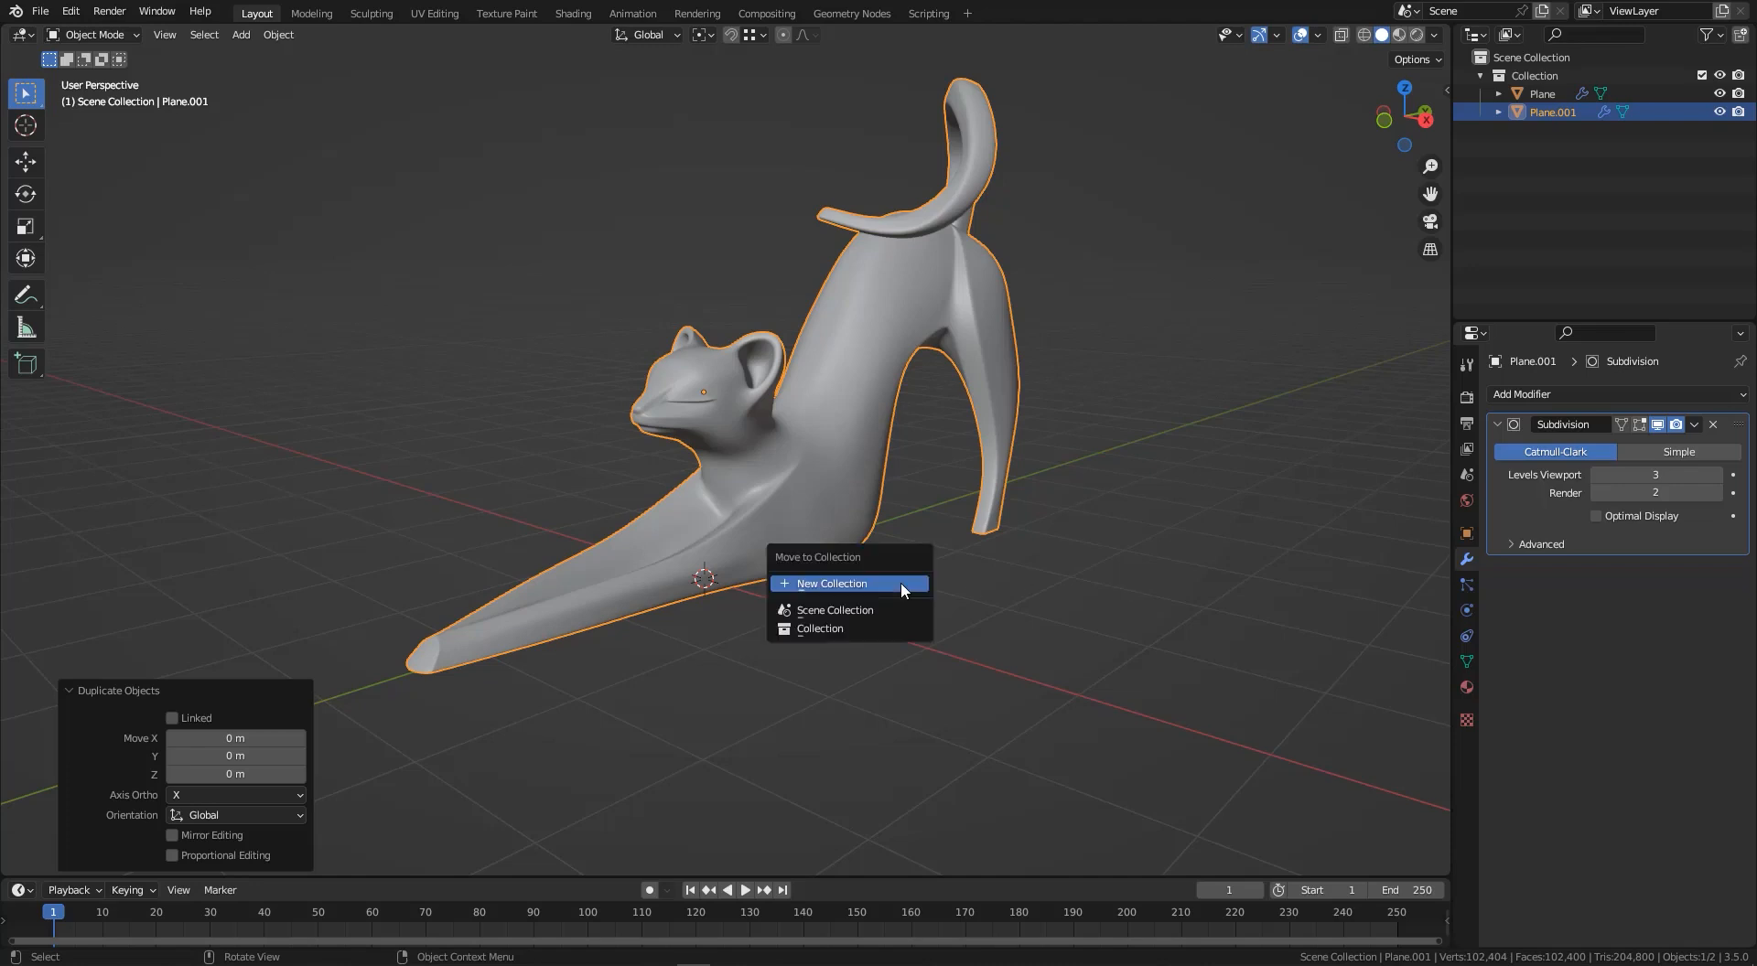
left_click(823, 583)
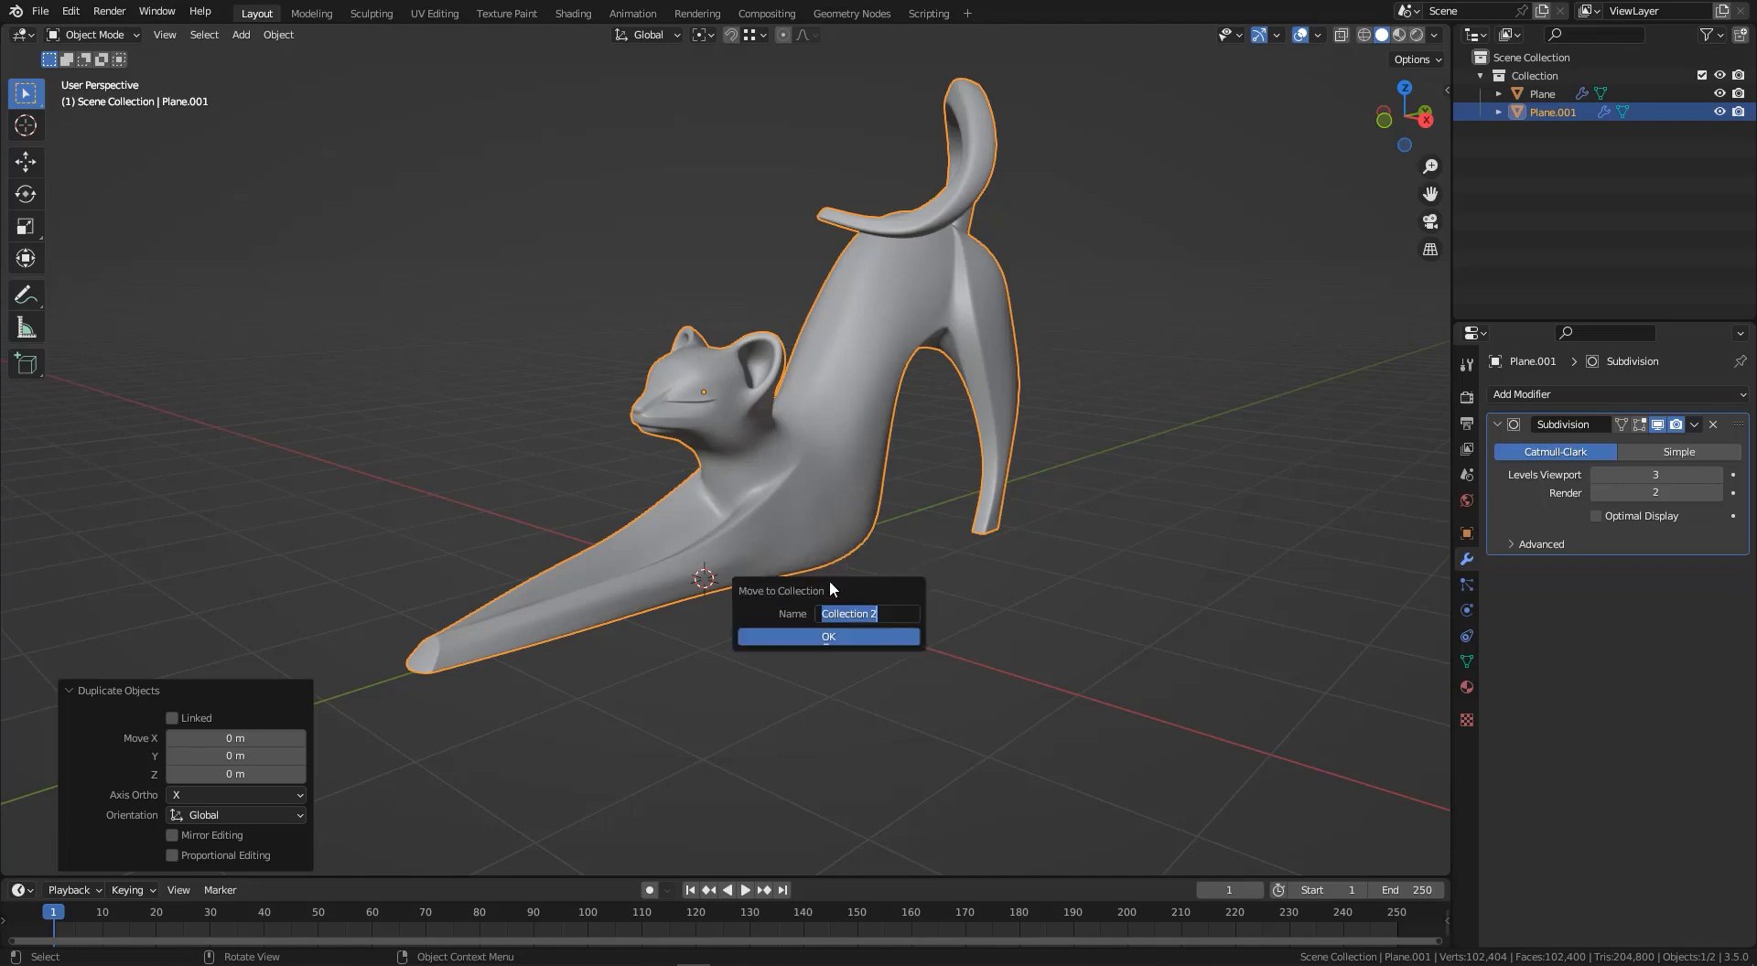
type("backup")
left_click(850, 635)
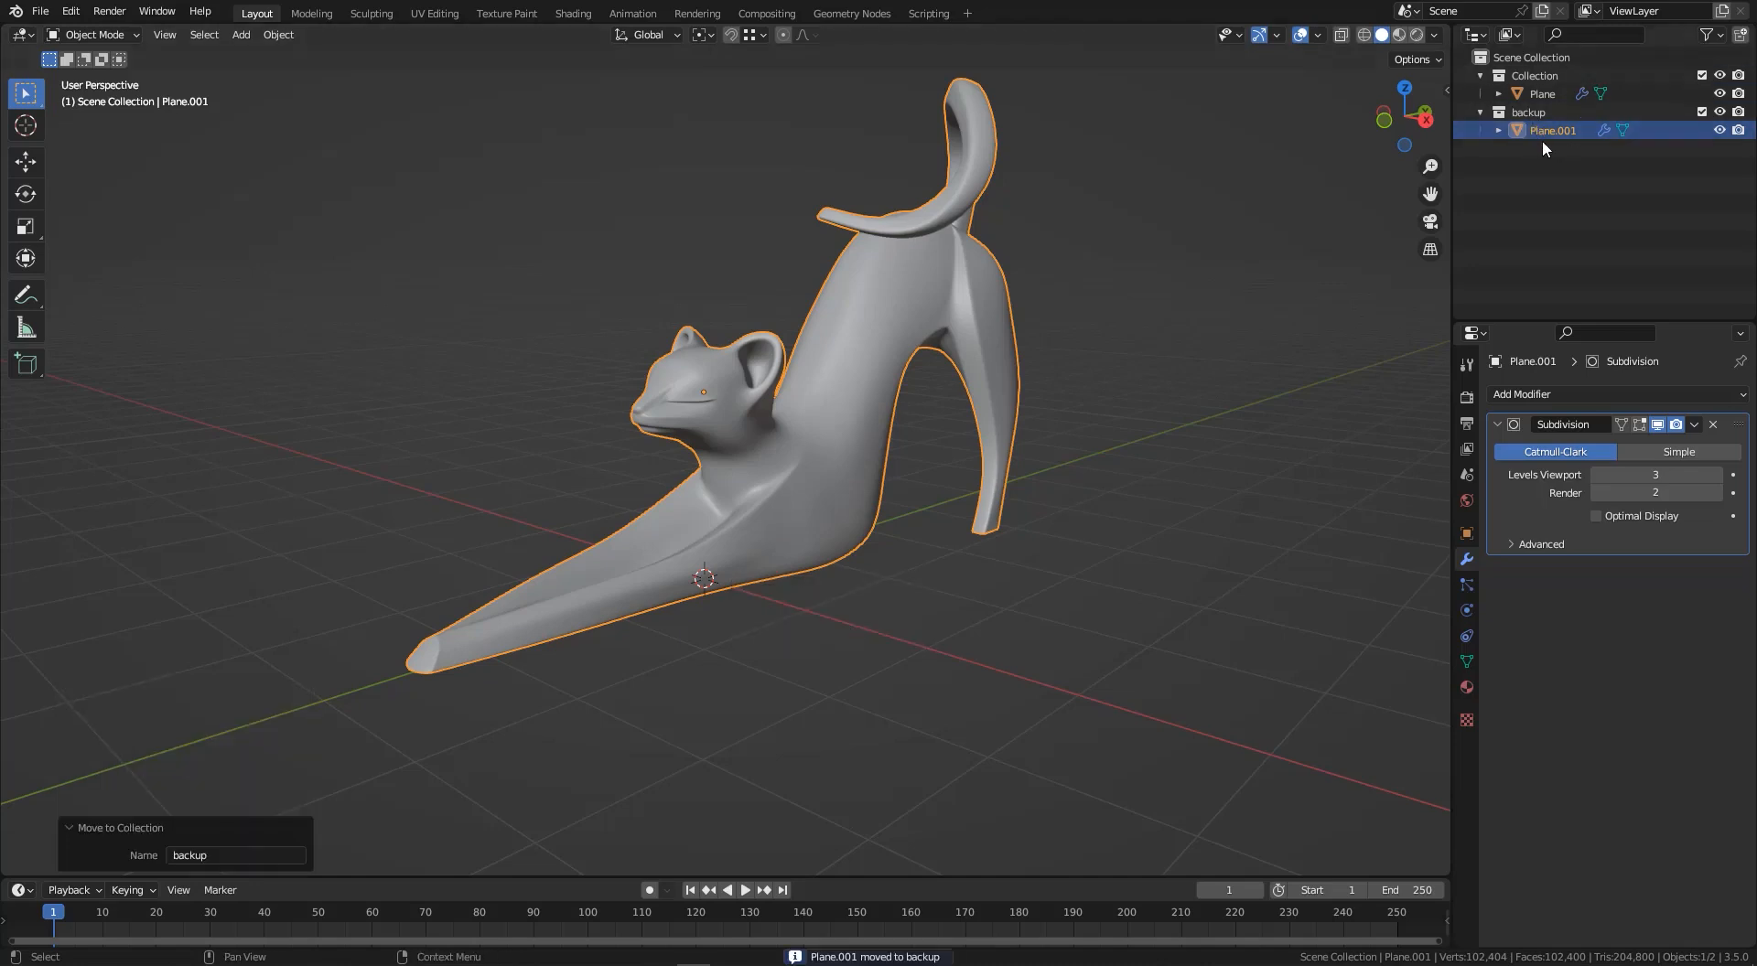
left_click(1719, 111)
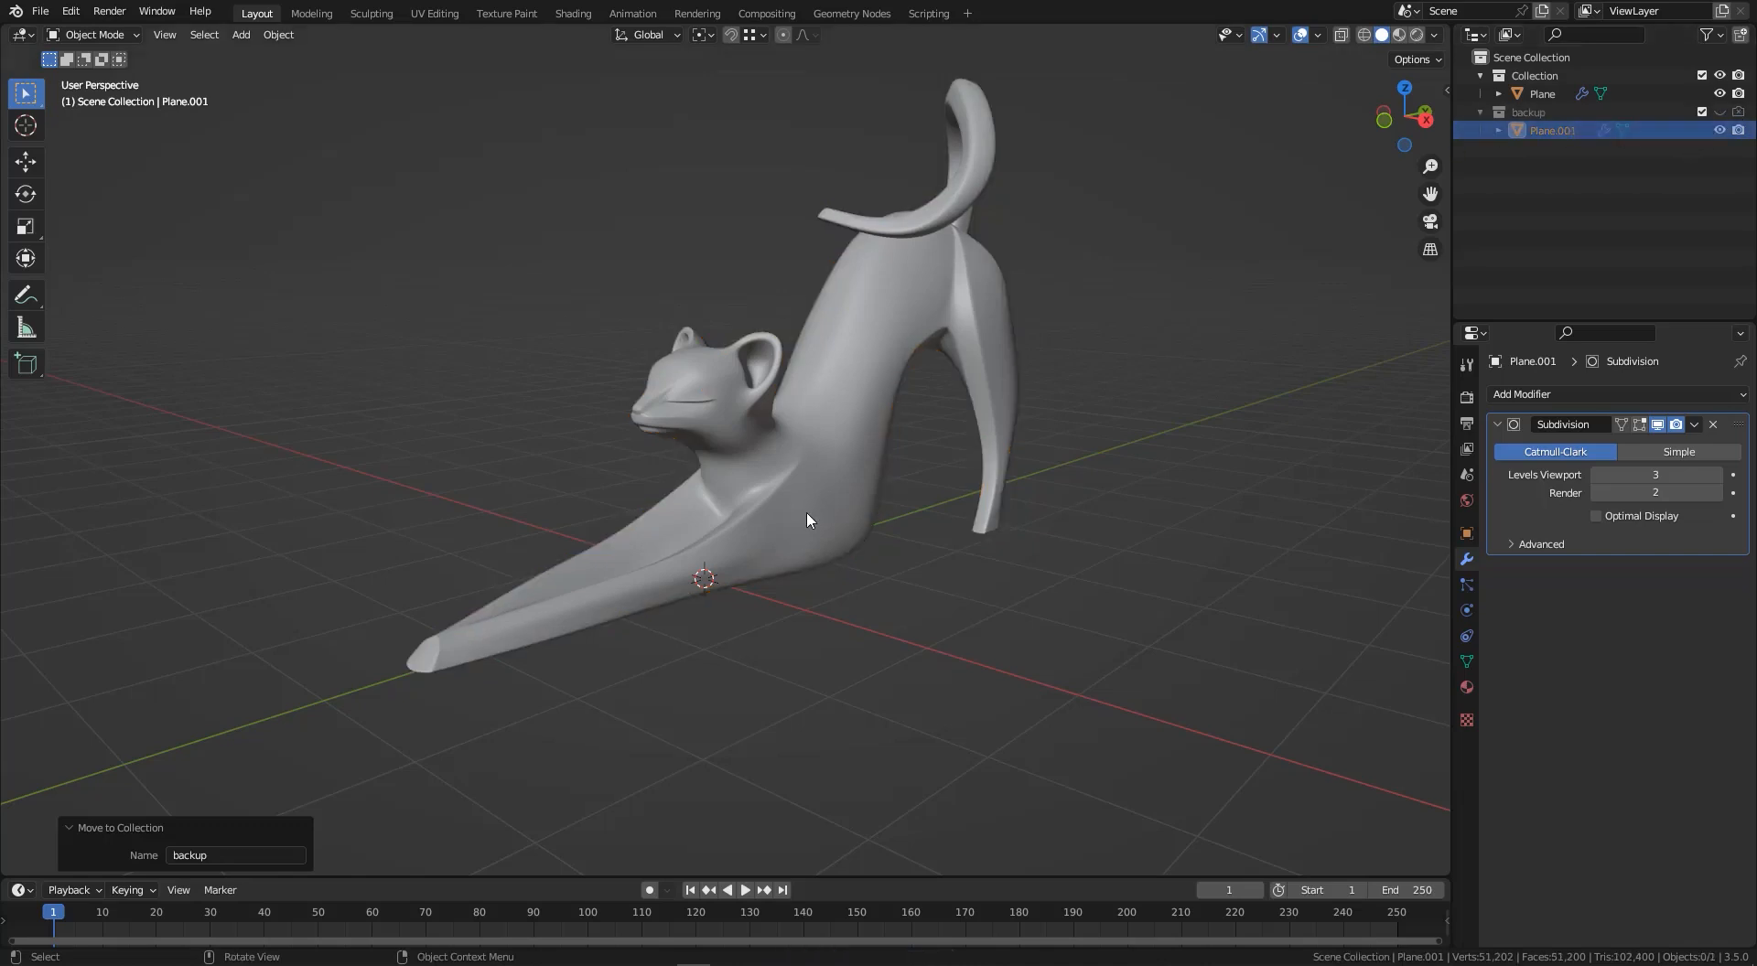
- Select the original cat mesh and bring up its object viewport display options
middle_click_drag(793, 412, 783, 424)
left_click(782, 424)
scroll(776, 445, "up", 4)
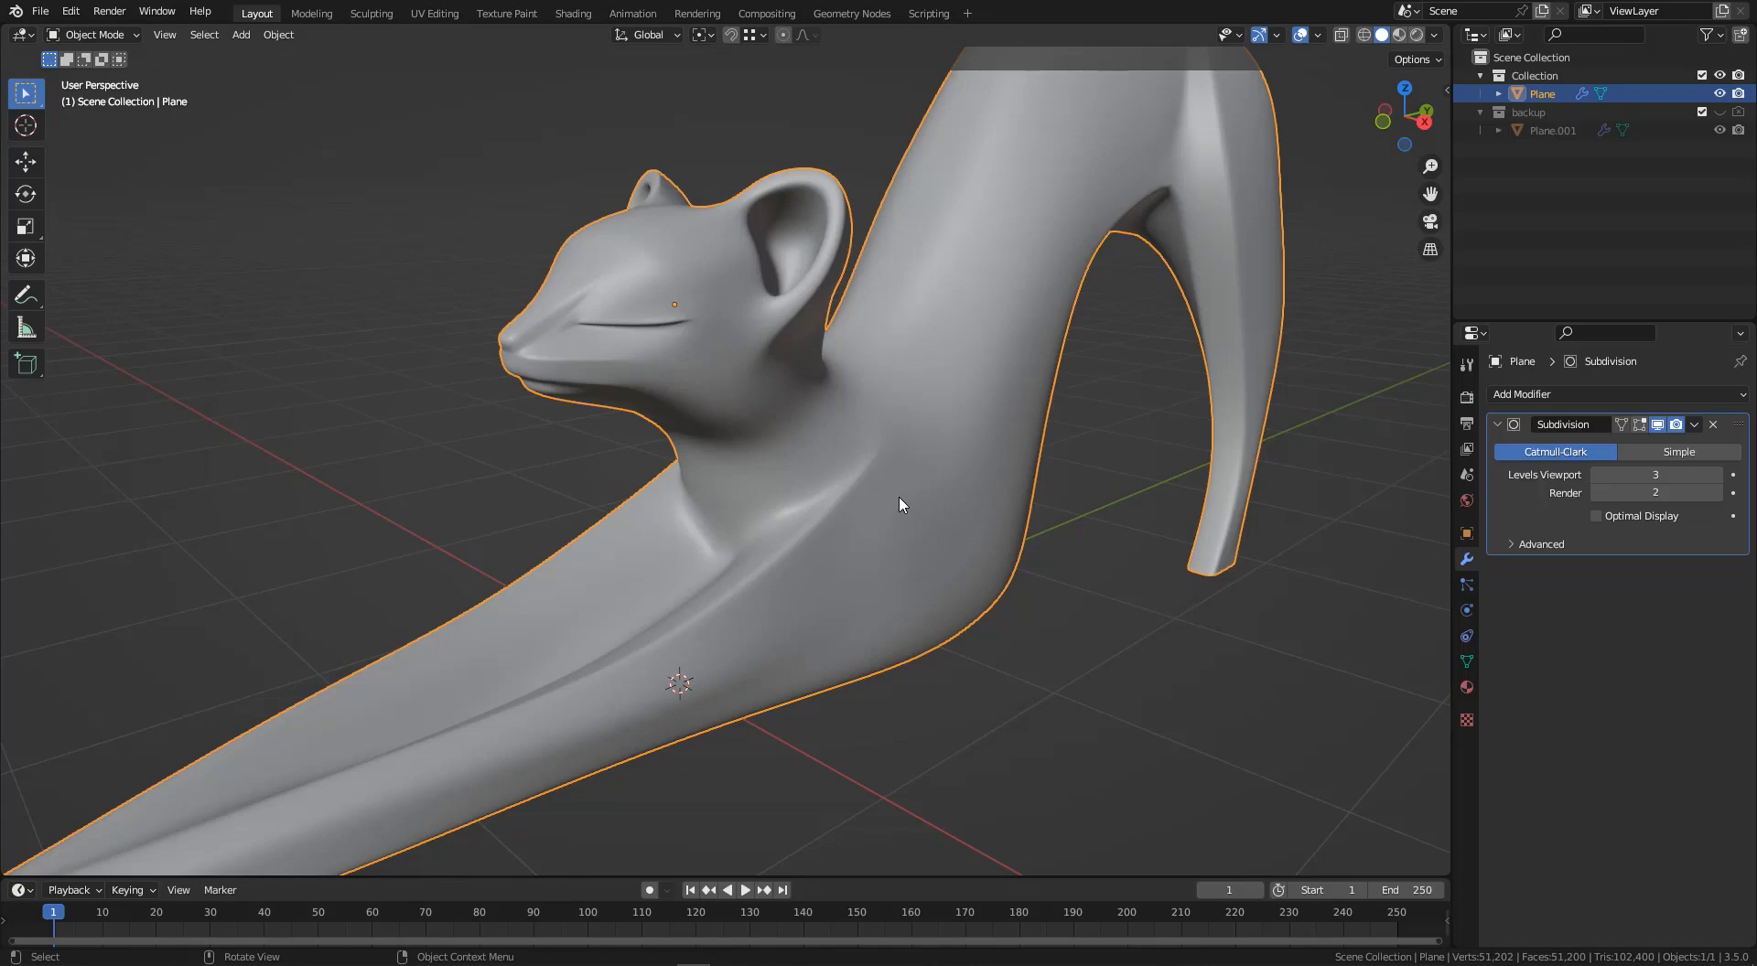
scroll(792, 504, "down", 5)
scroll(811, 464, "up", 4)
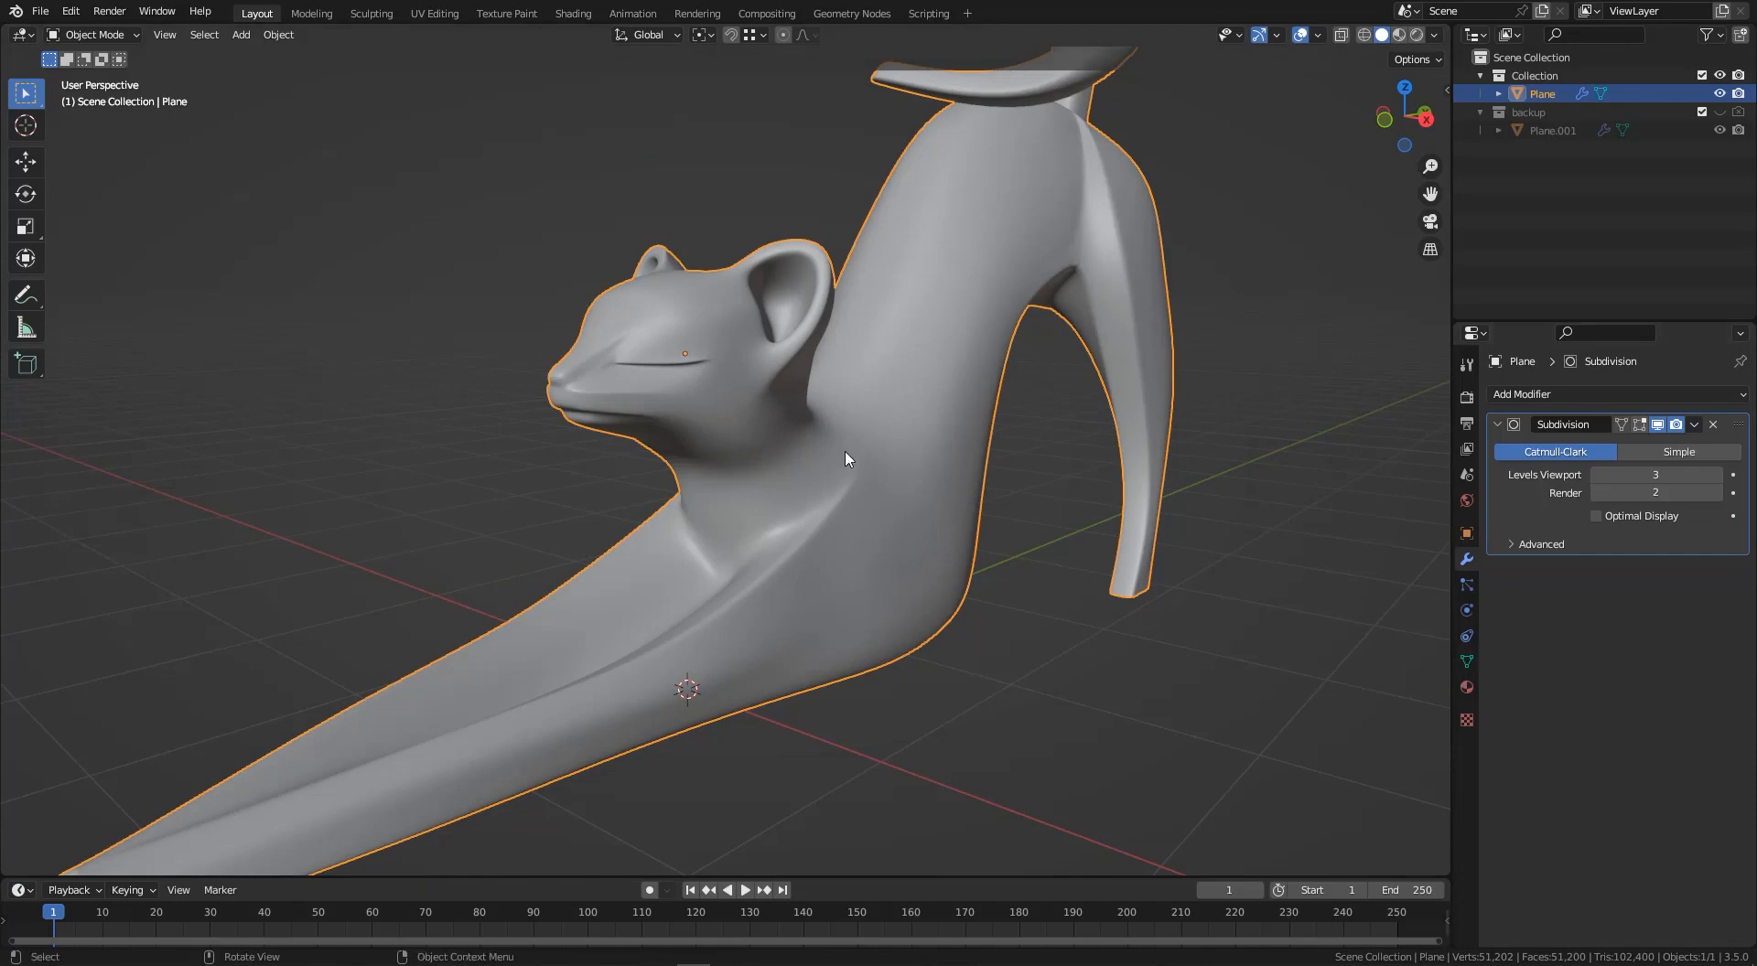
left_click(1467, 534)
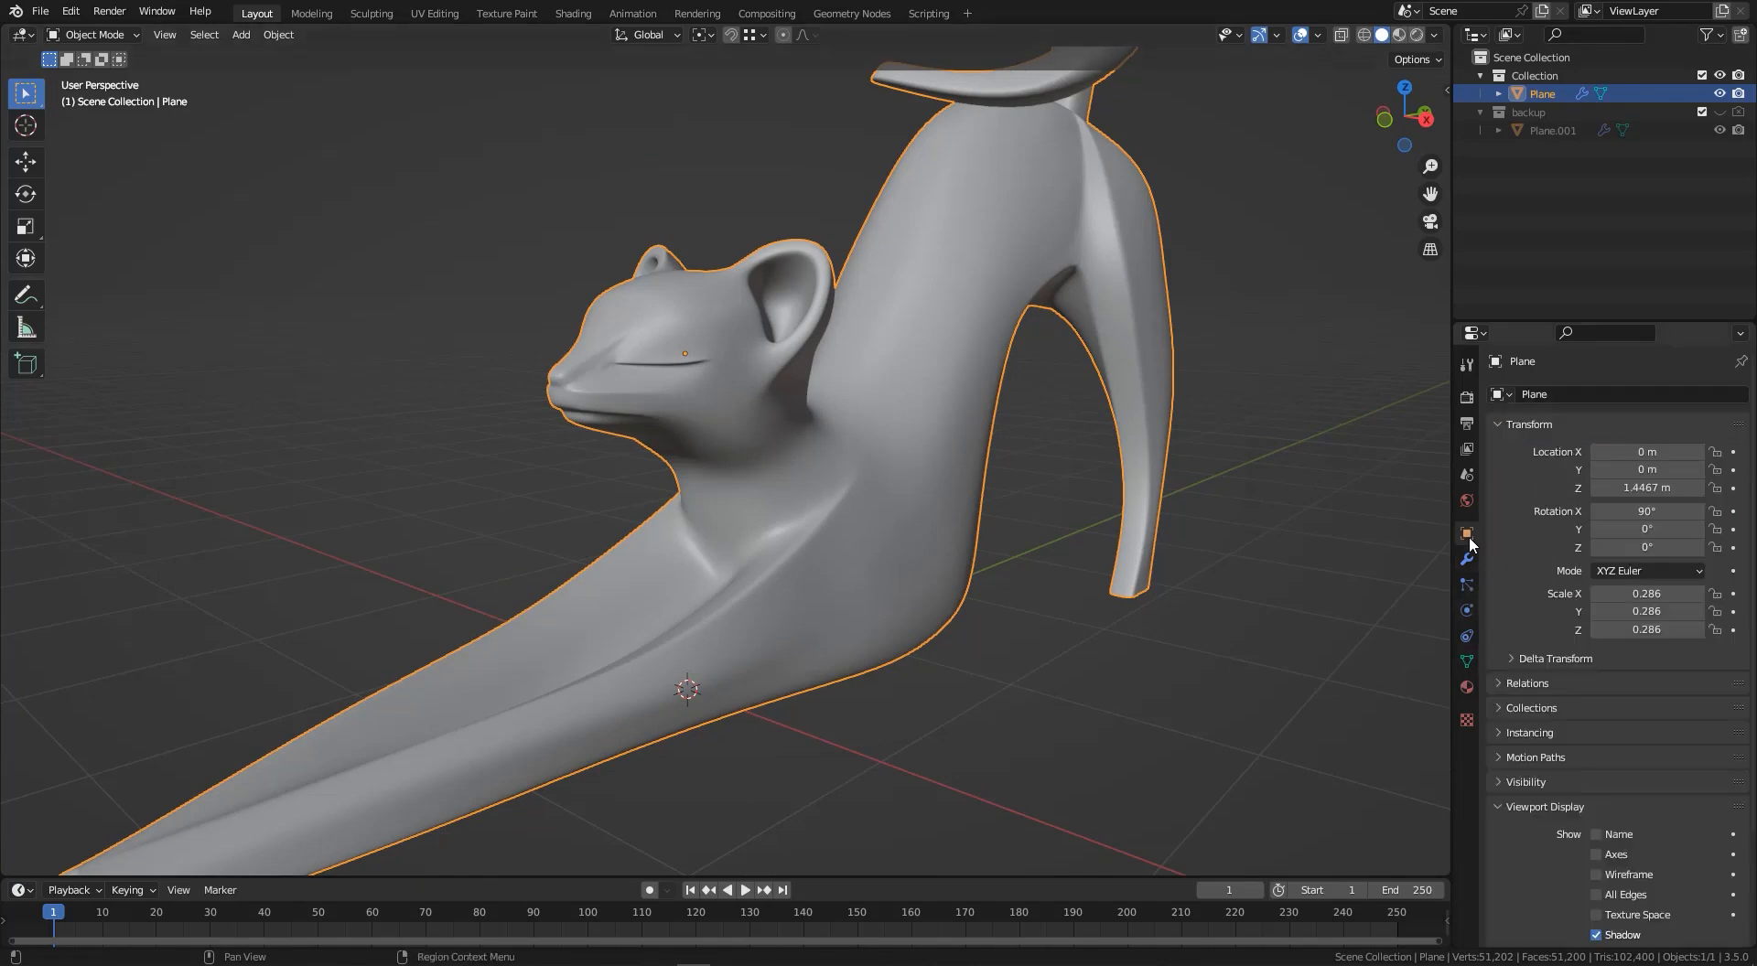
scroll(1596, 745, "down", 4)
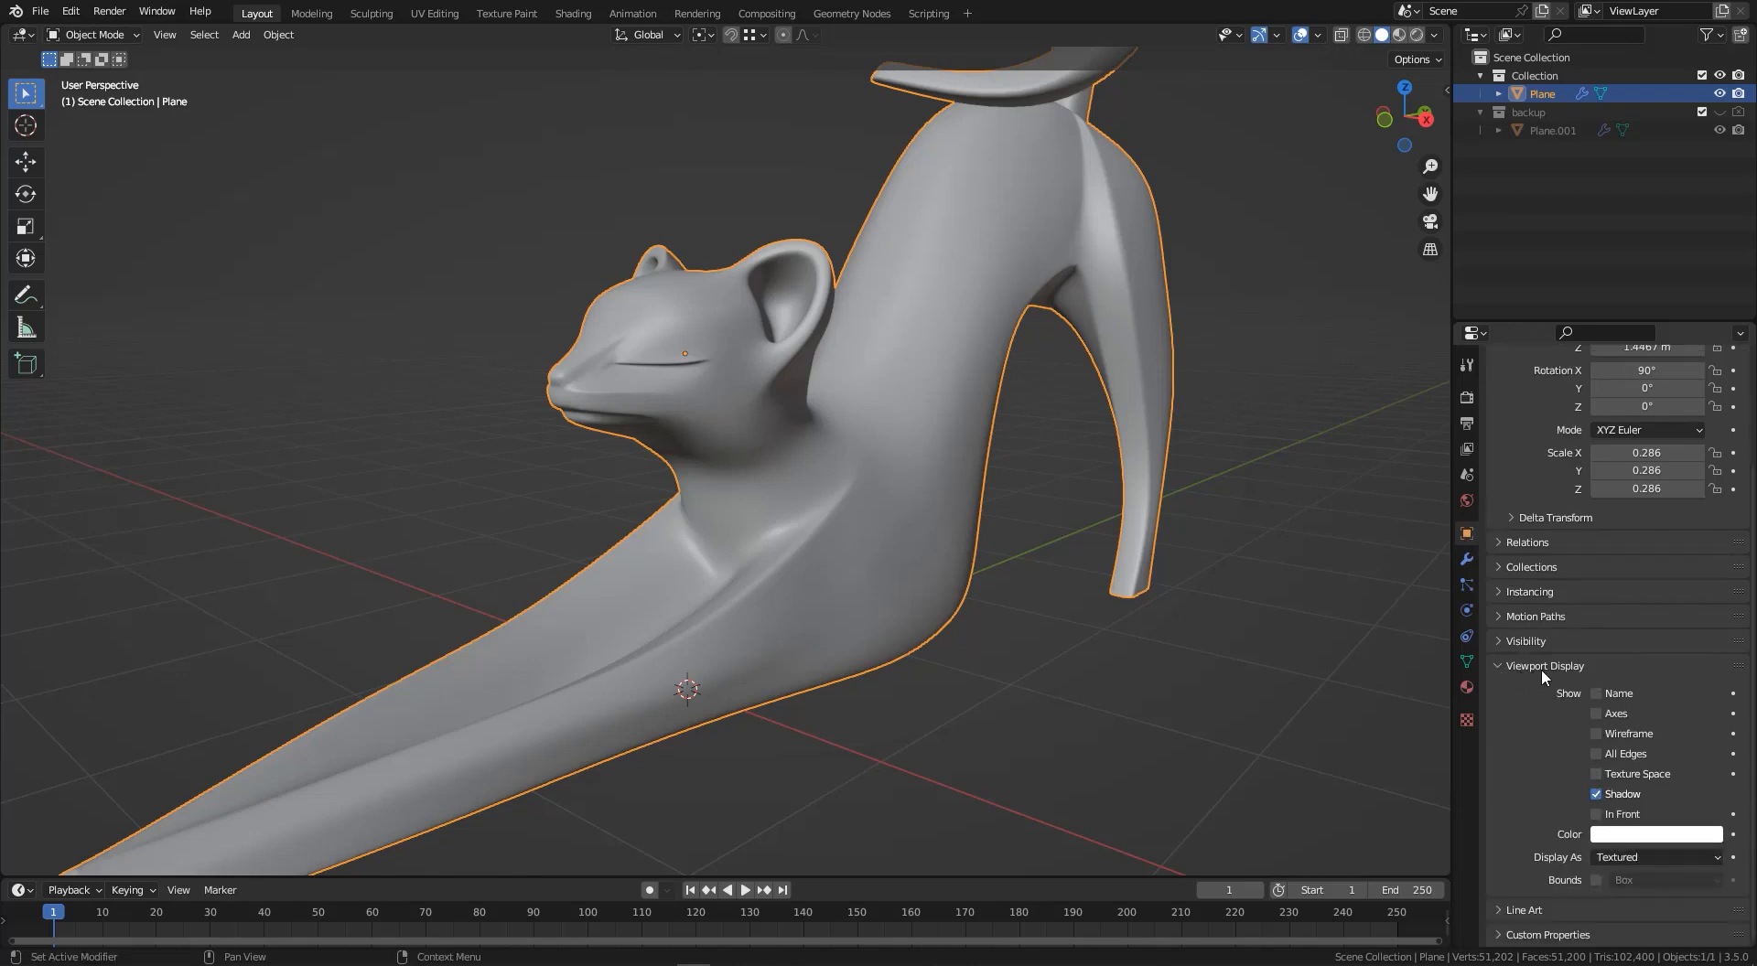
- Turn on the wireframe overlay for the original cat mesh
right_click(1599, 738)
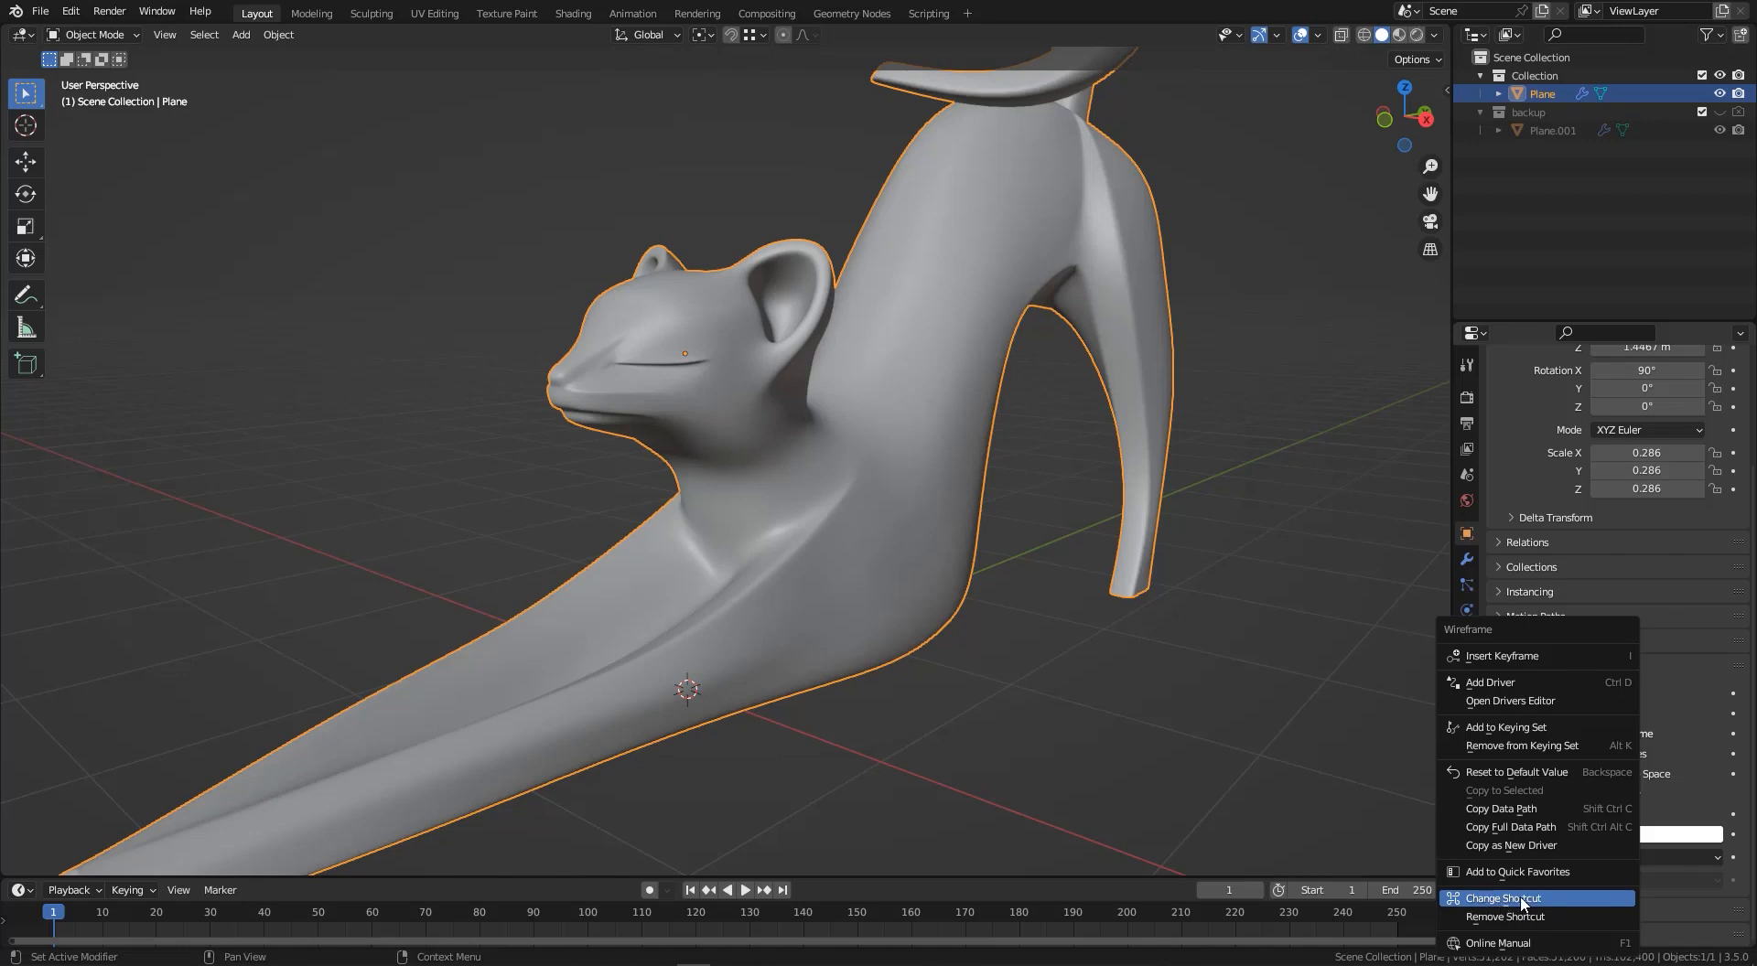
scroll(830, 487, "down", 1)
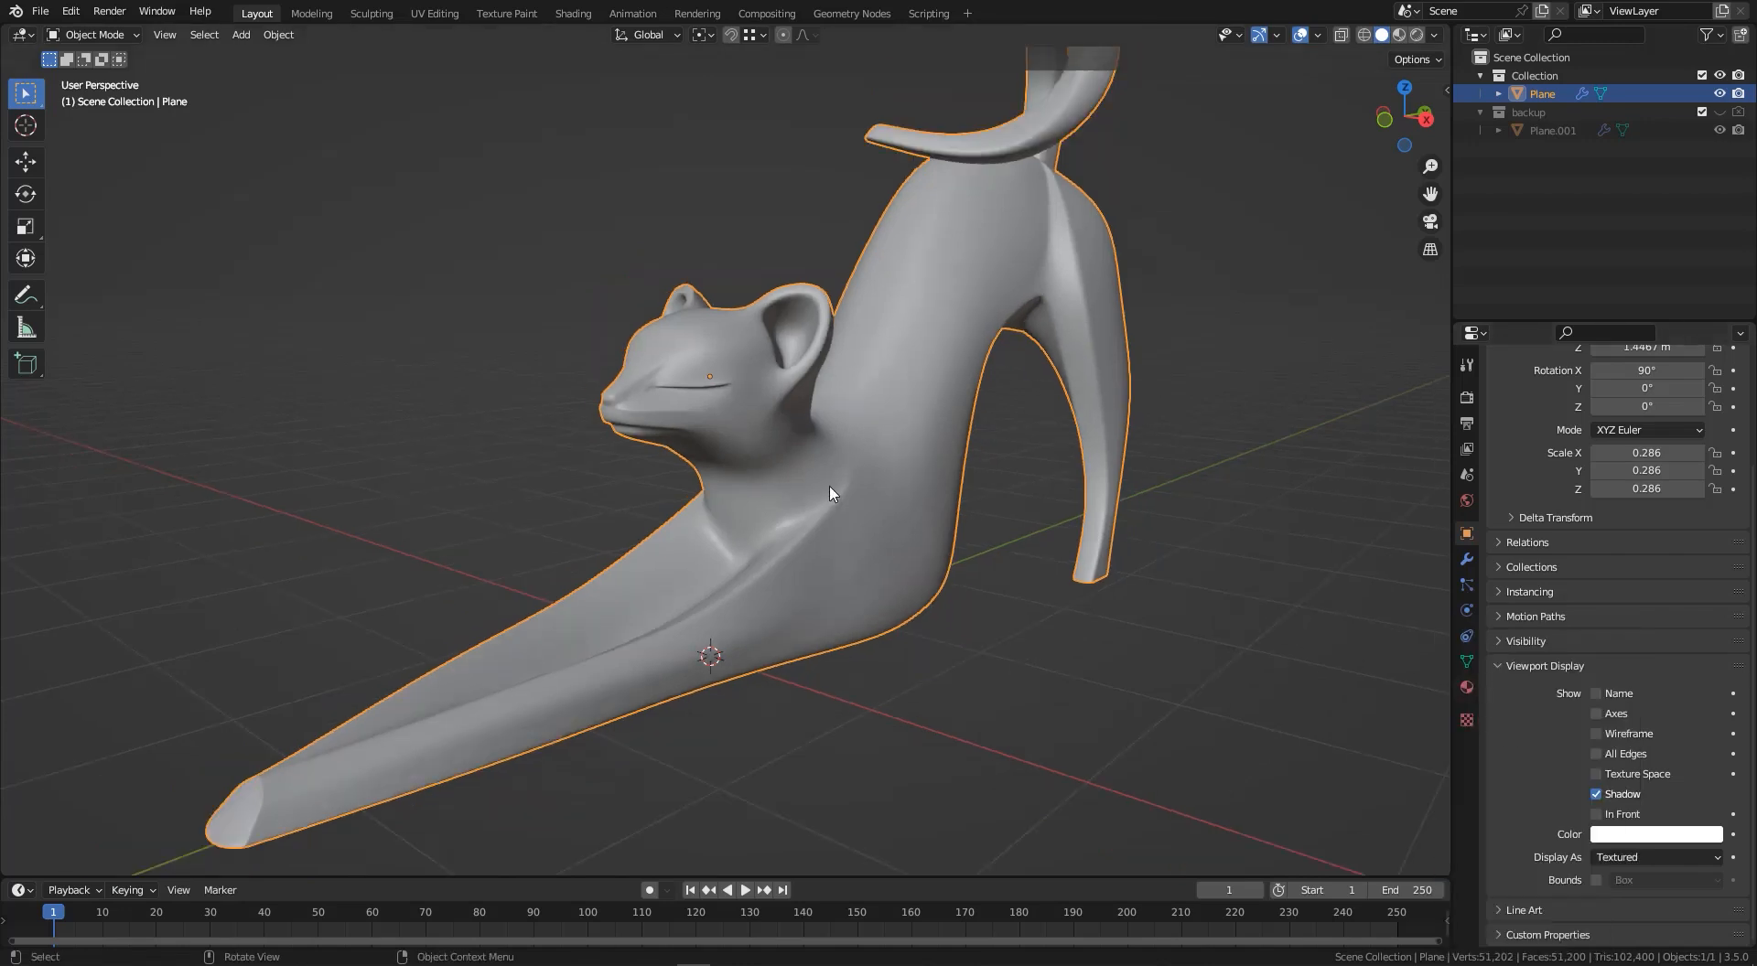
left_click(1496, 665)
scroll(986, 426, "down", 3)
middle_click_drag(987, 430, 878, 389)
key("shift+w")
scroll(1013, 389, "up", 3)
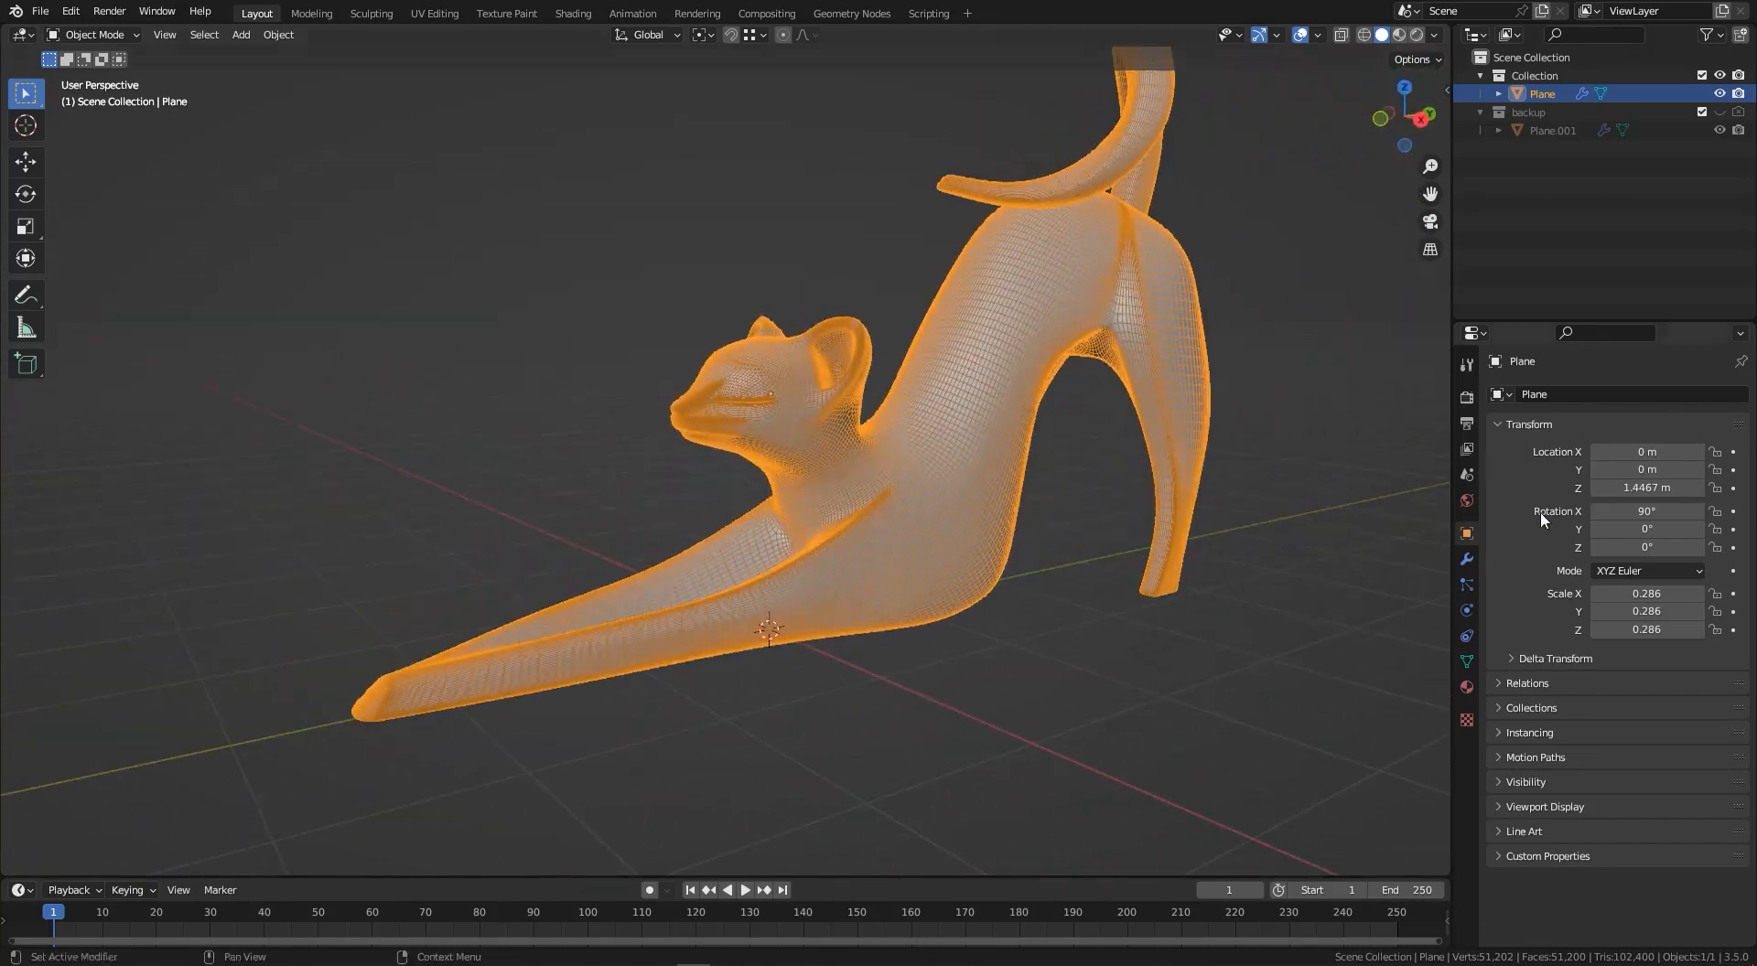
- Try the Subdivision modifier's Optimal Display option on the cat and switch it off again
left_click(1467, 561)
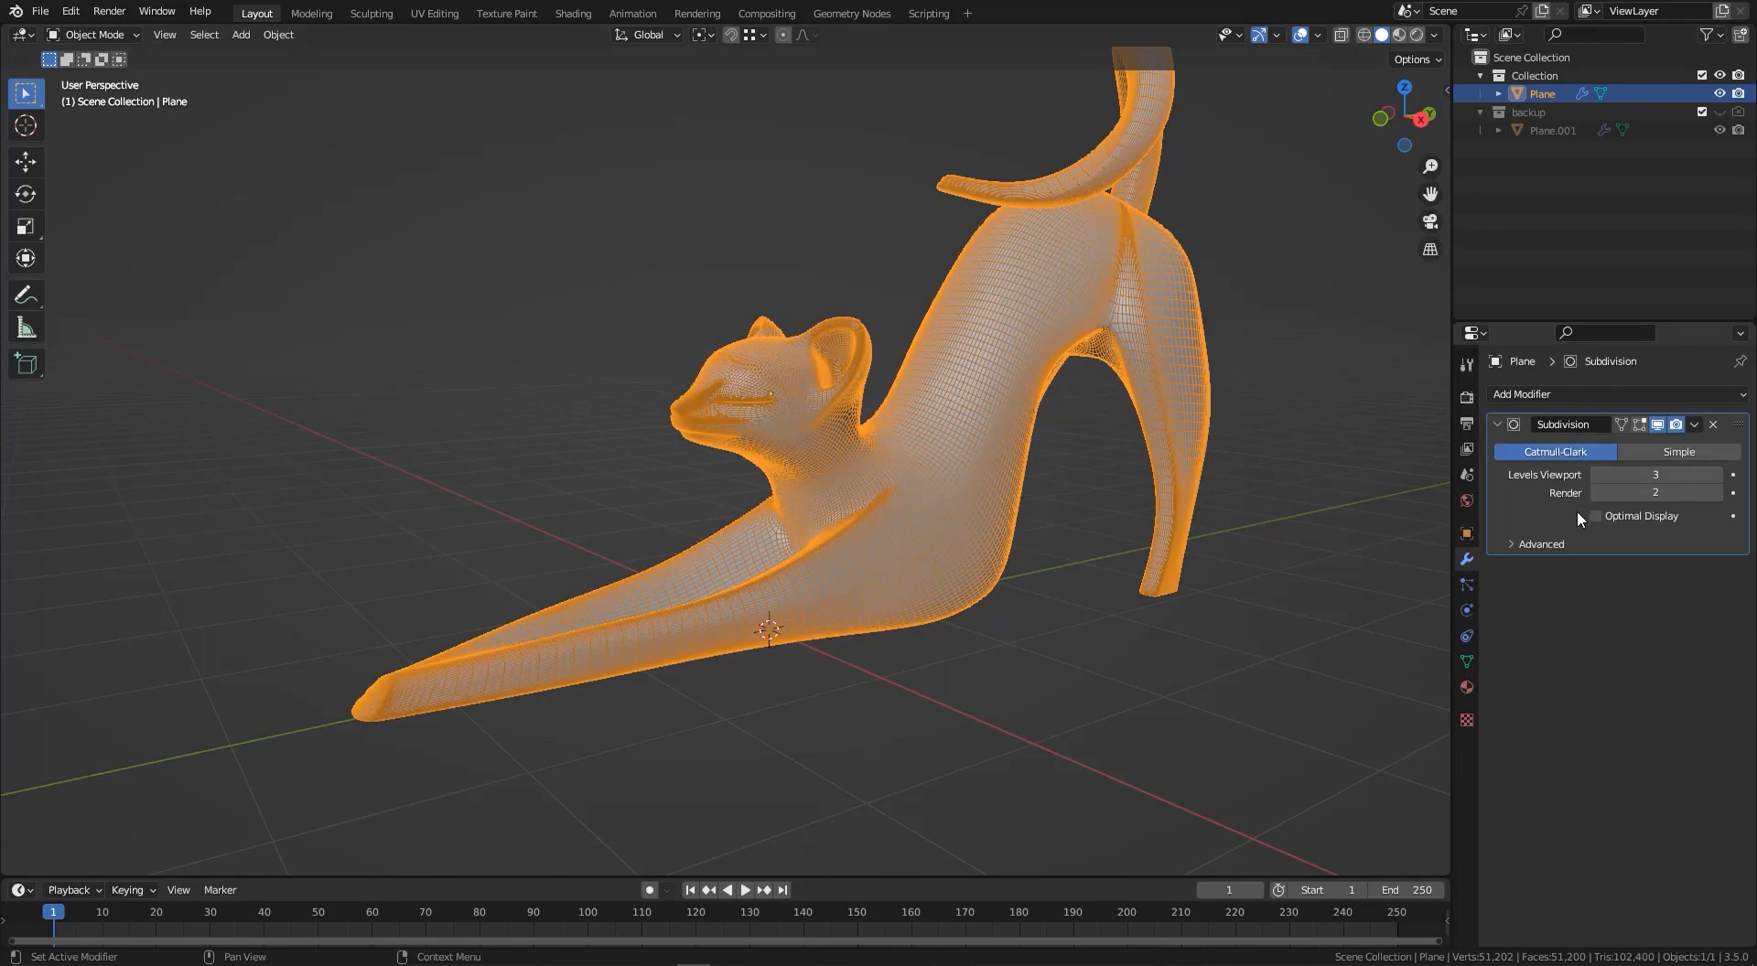
scroll(767, 452, "up", 4)
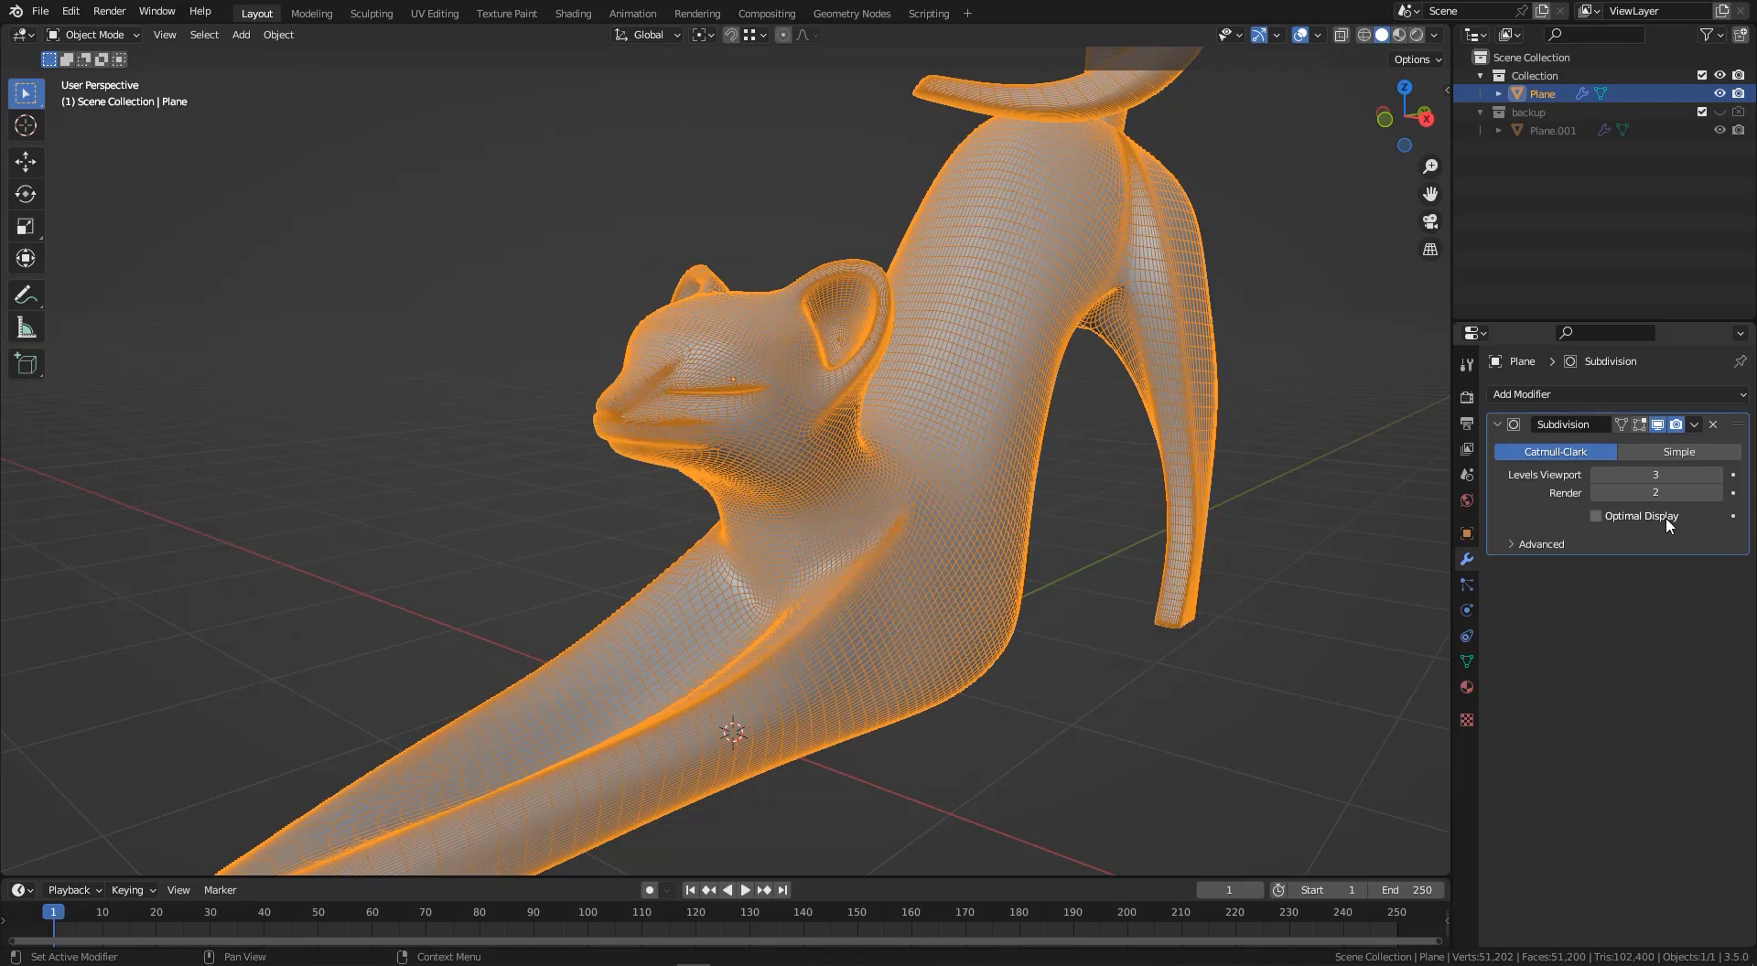
left_click(1596, 517)
left_click(1596, 517)
middle_click_drag(840, 515, 732, 468)
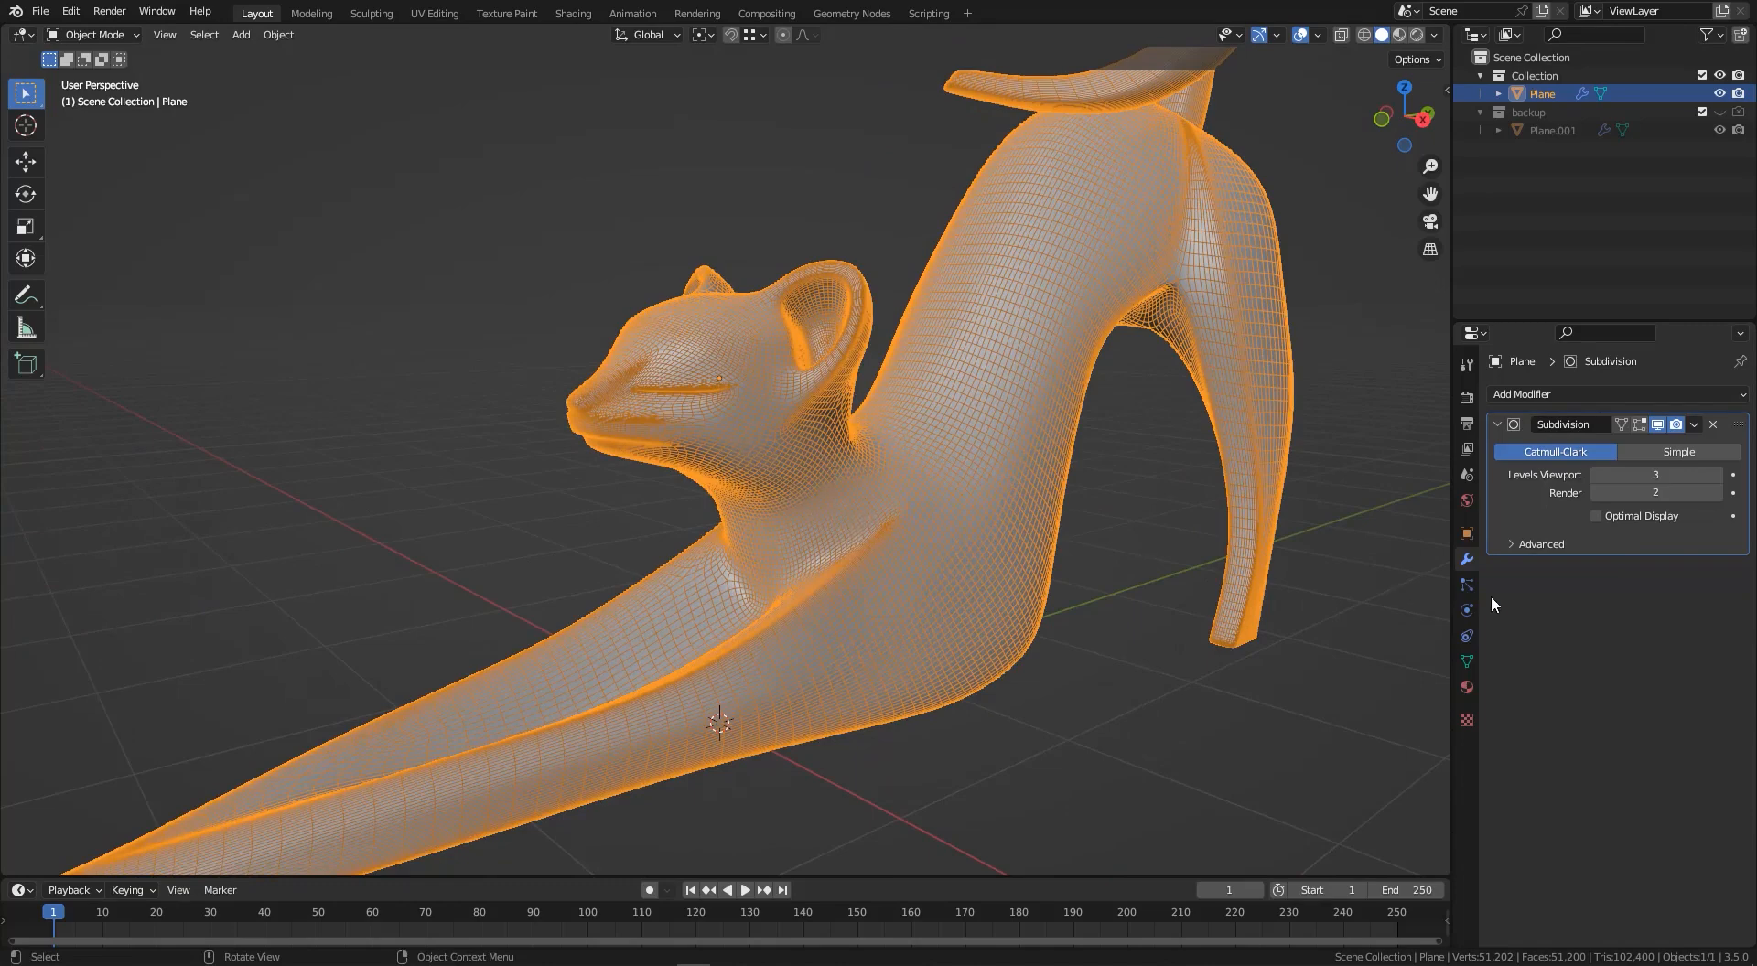
- Reduce the Subdivision modifier's viewport levels to 1 and apply the modifier to the cat mesh
left_click(1596, 475)
left_click(1596, 475)
scroll(765, 360, "down", 2)
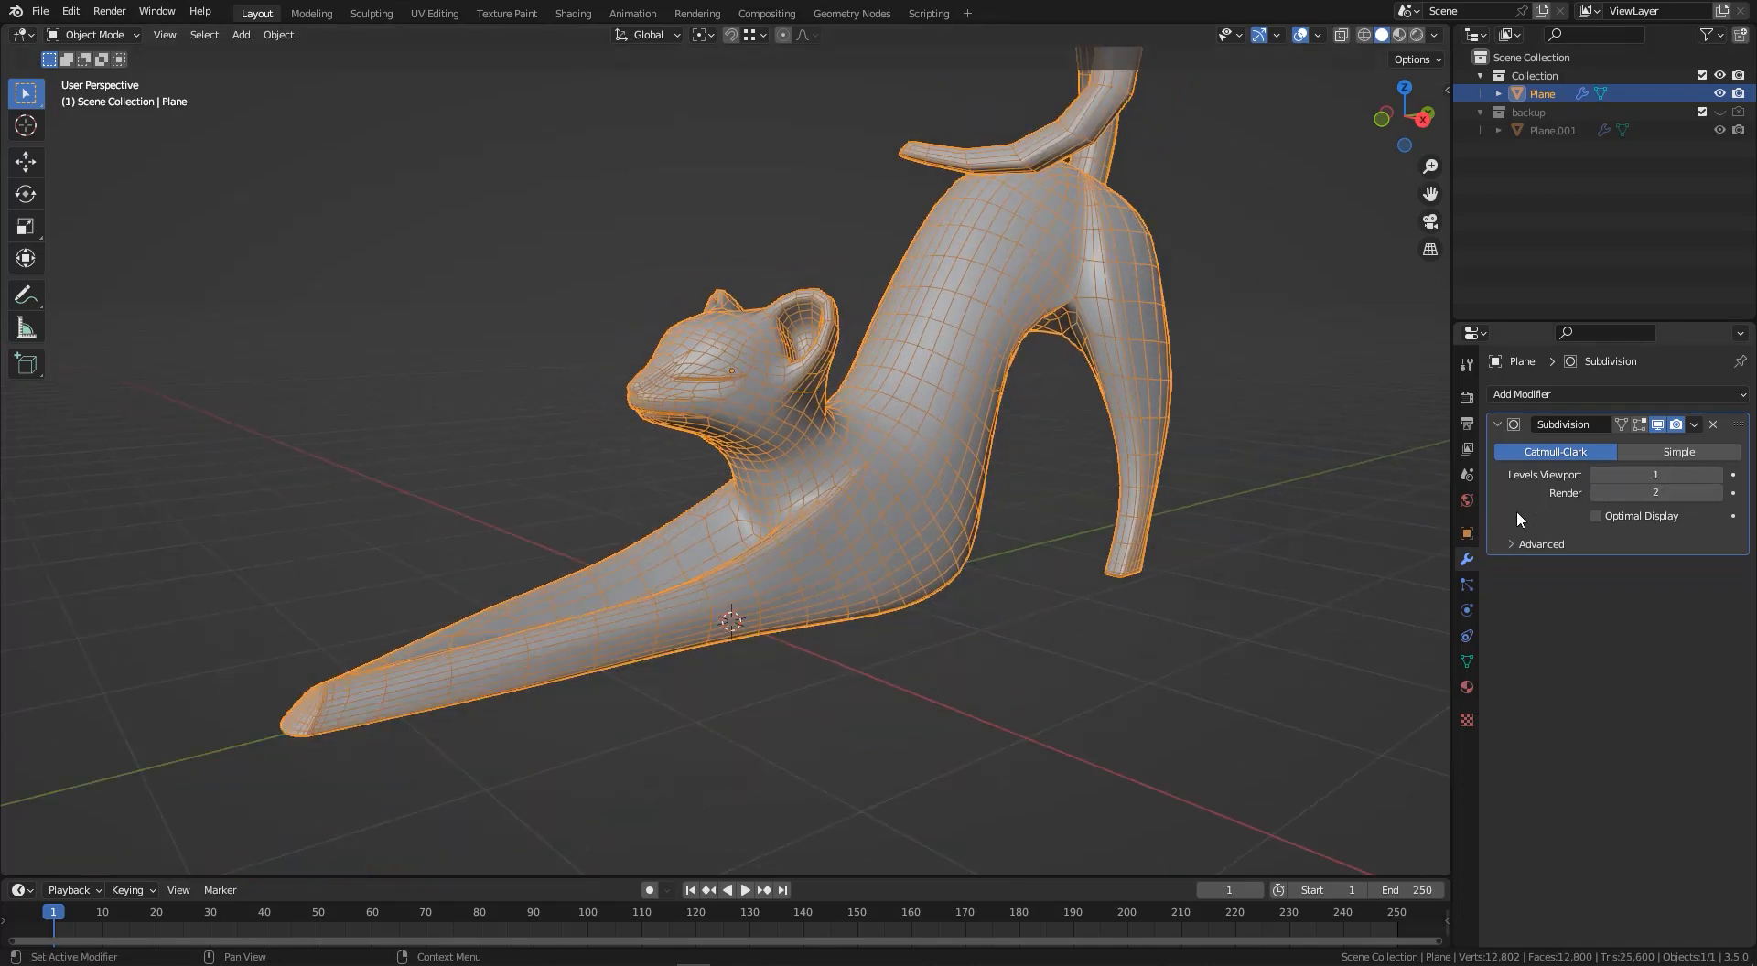
key("ctrl+a")
middle_click_drag(992, 617, 952, 348)
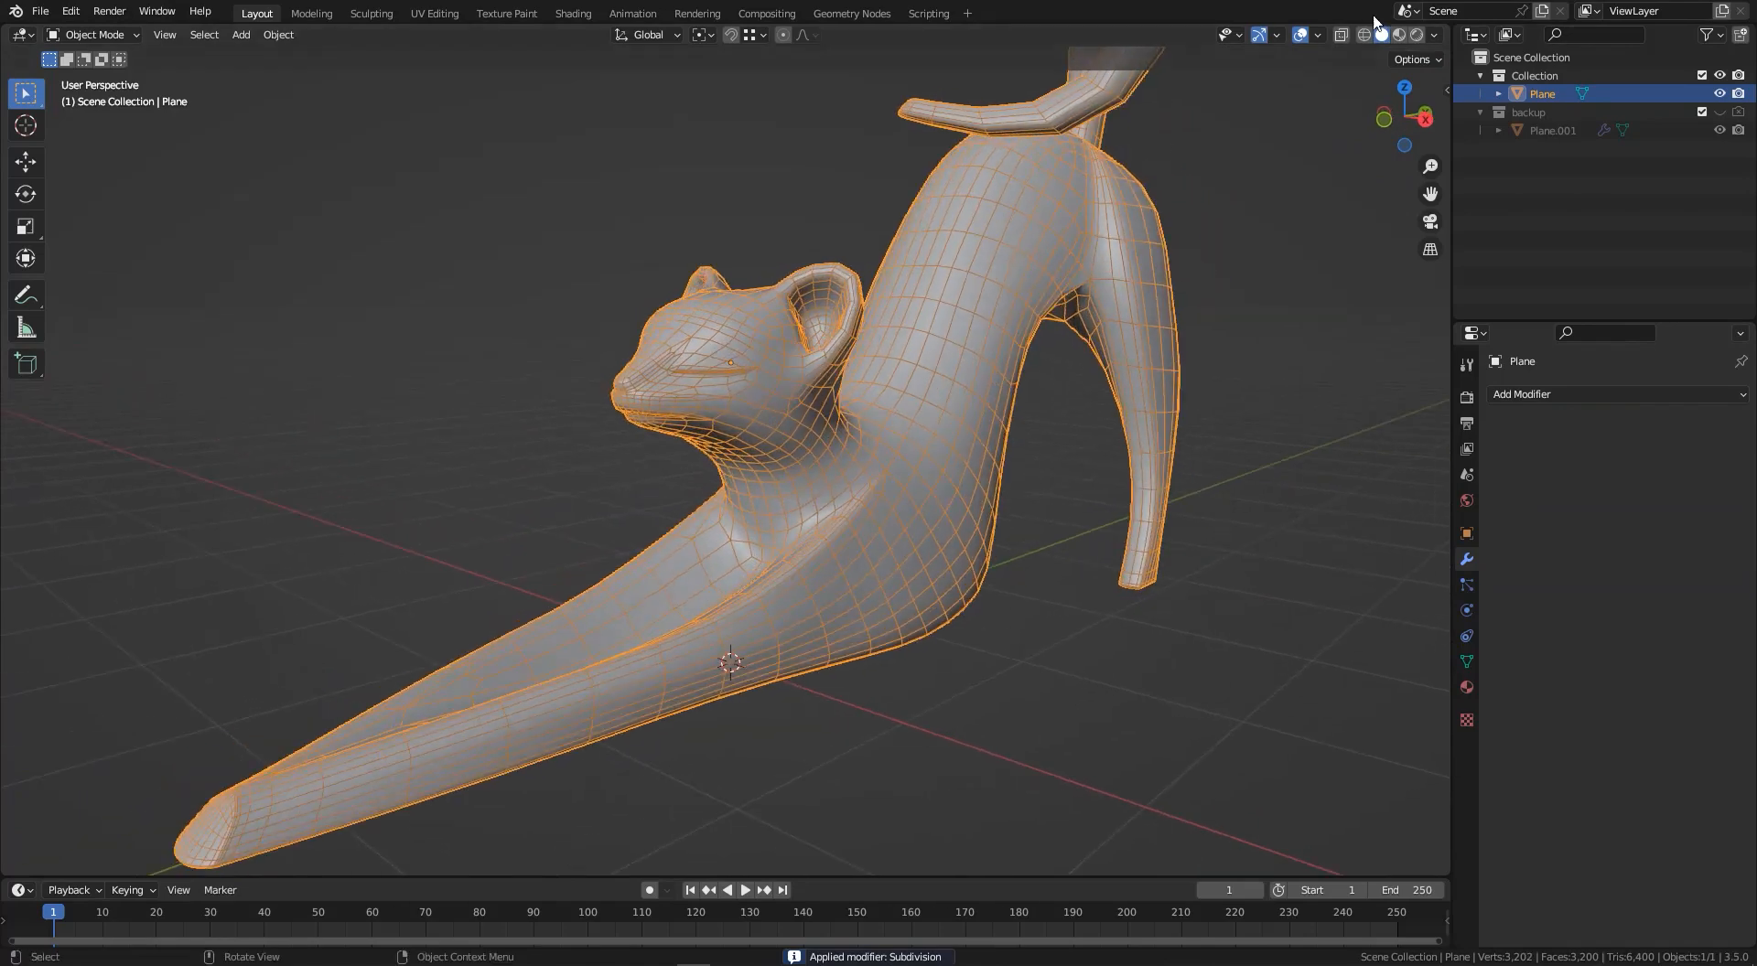
- Split the 3D viewport vertically and turn the new area into a UV Editor
left_click_drag(1449, 29, 769, 137)
left_click(789, 34)
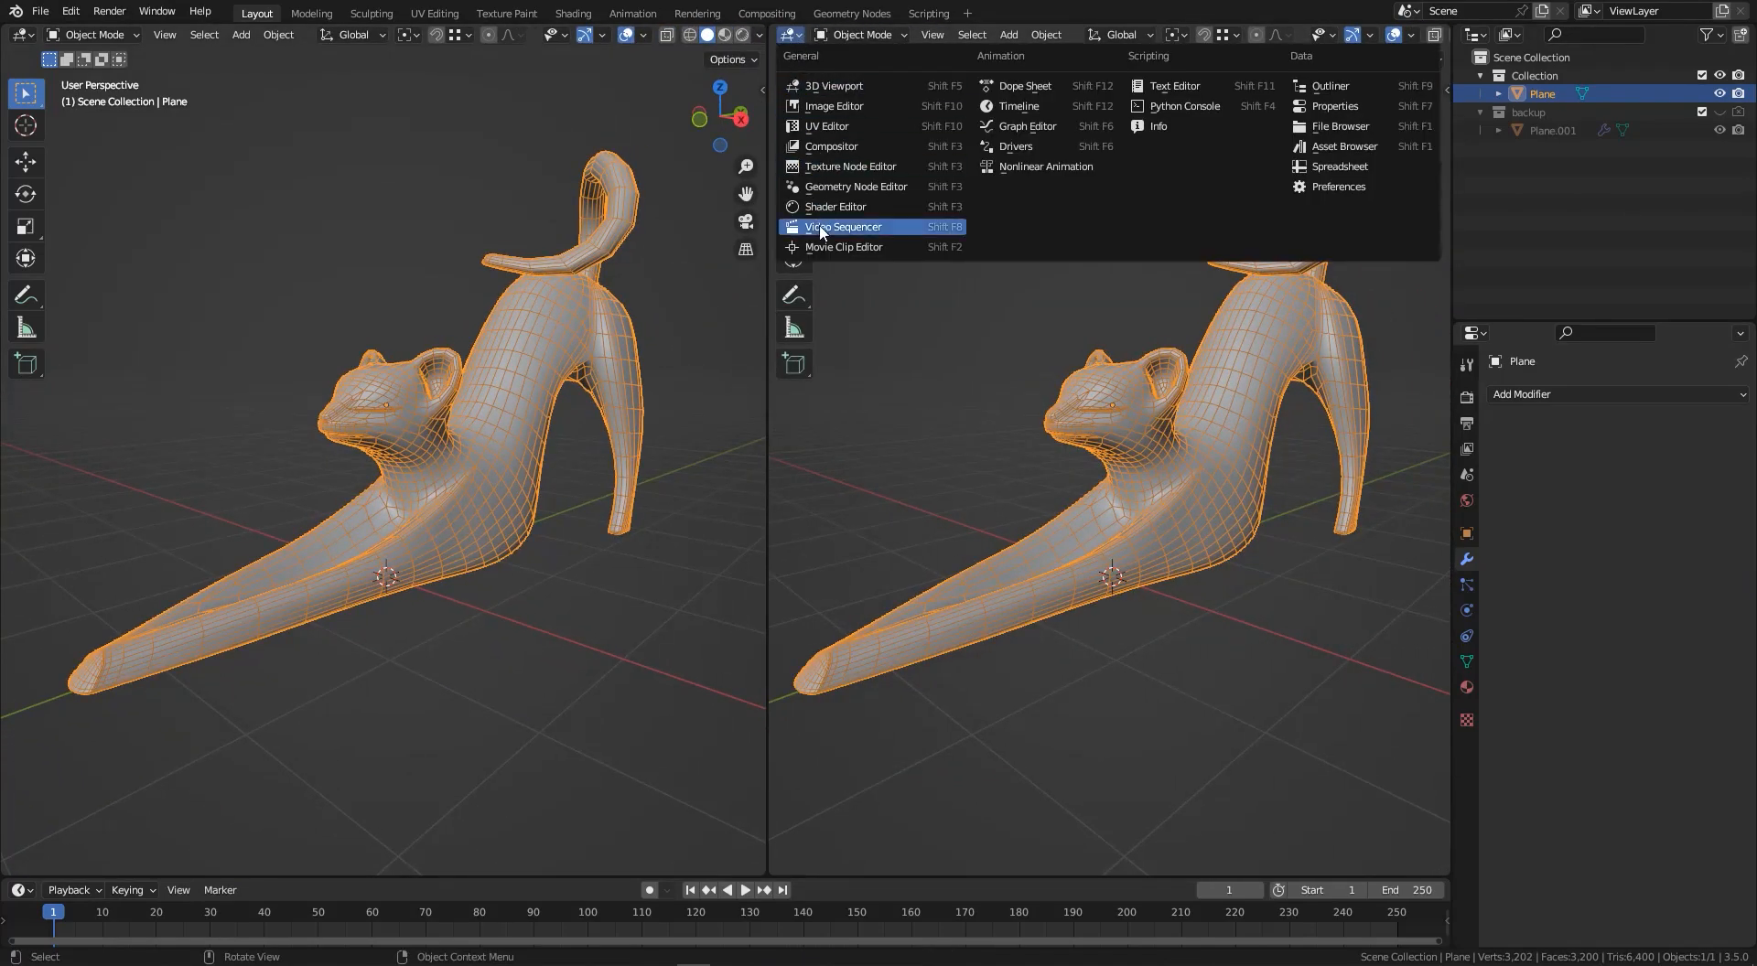
left_click(829, 127)
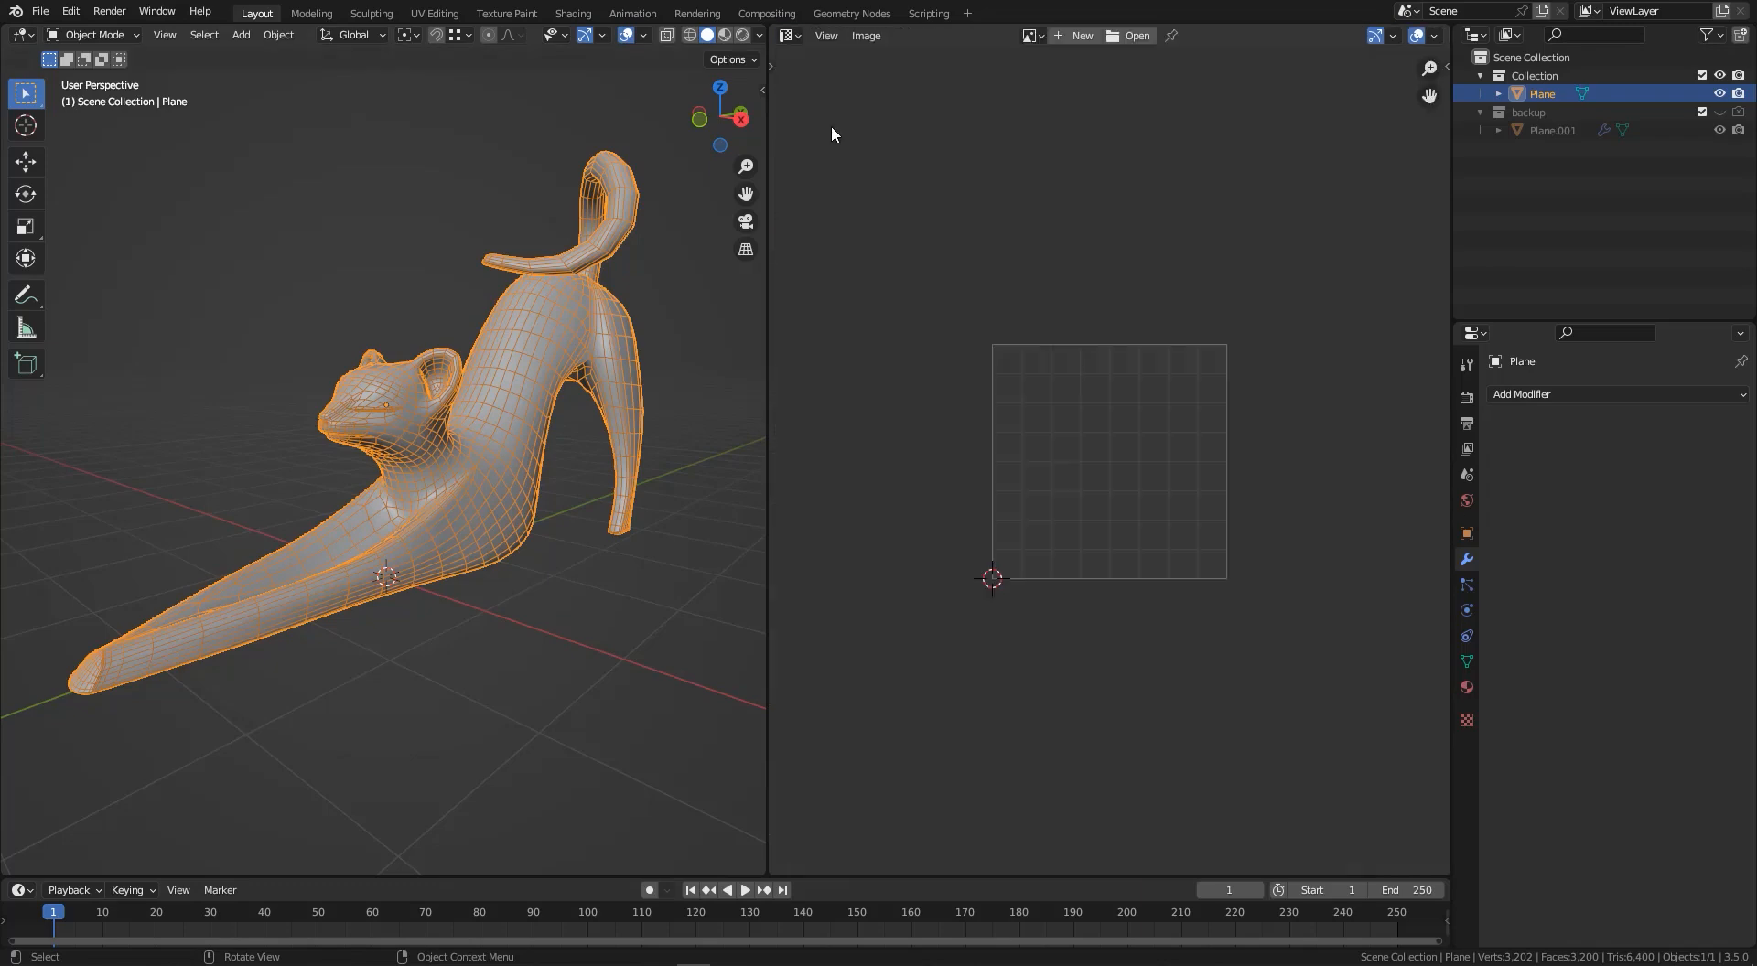
scroll(1087, 349, "up", 4)
middle_click_drag(1148, 448, 1148, 395)
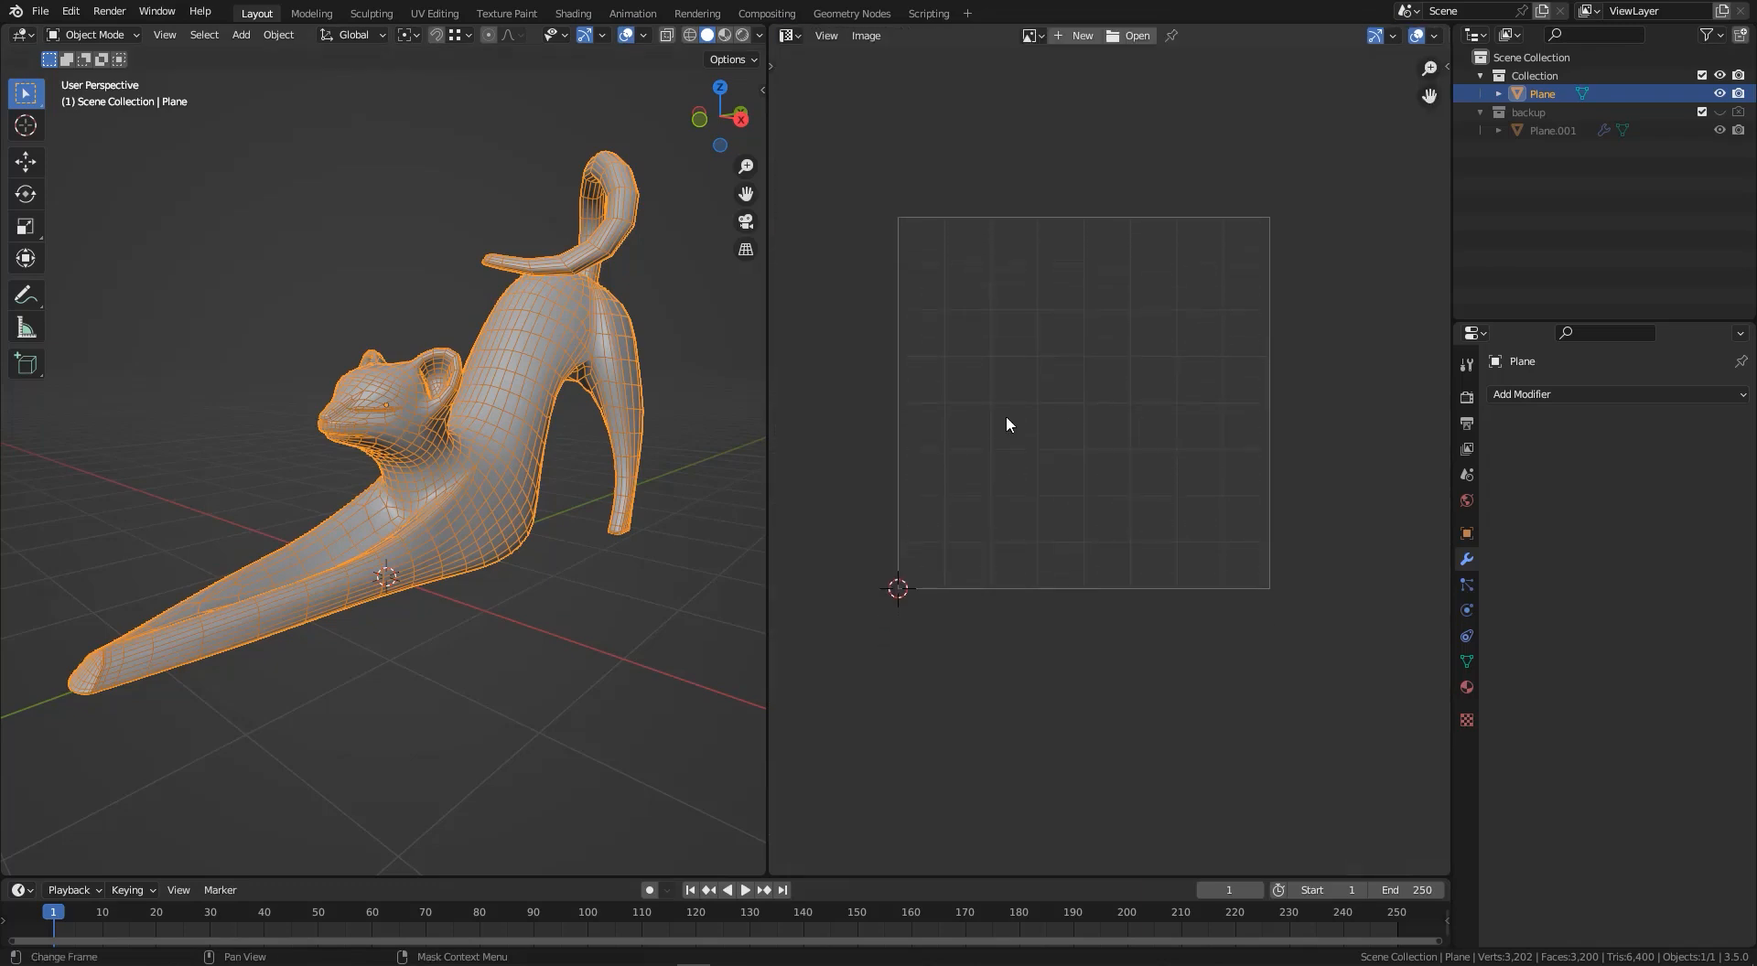
- Enter Edit Mode with edge selection, select the edge loop around the cat's neck, and mark it as a seam
key("Tab")
scroll(394, 422, "up", 4)
middle_click_drag(391, 422, 611, 455)
key("2")
left_click(528, 531, "alt")
right_click(611, 456)
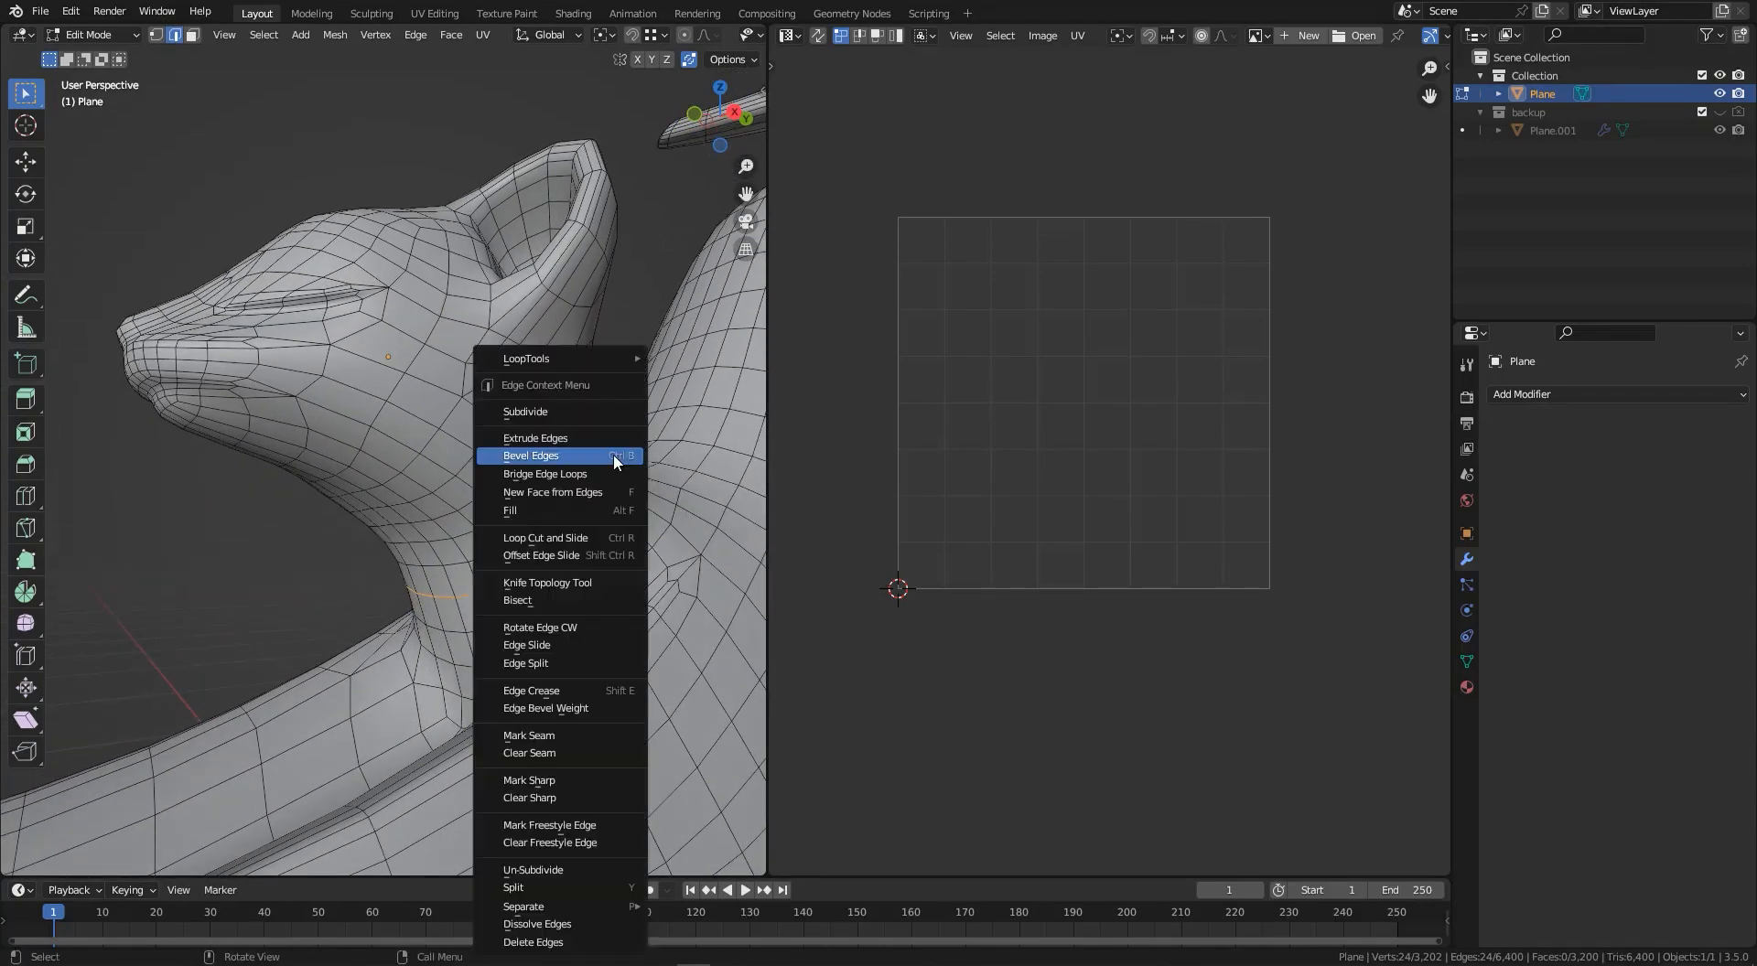
left_click(536, 737)
- Sketch a pair of scissors over the neck seam as an annotation and clear it again
middle_click_drag(563, 679, 527, 532)
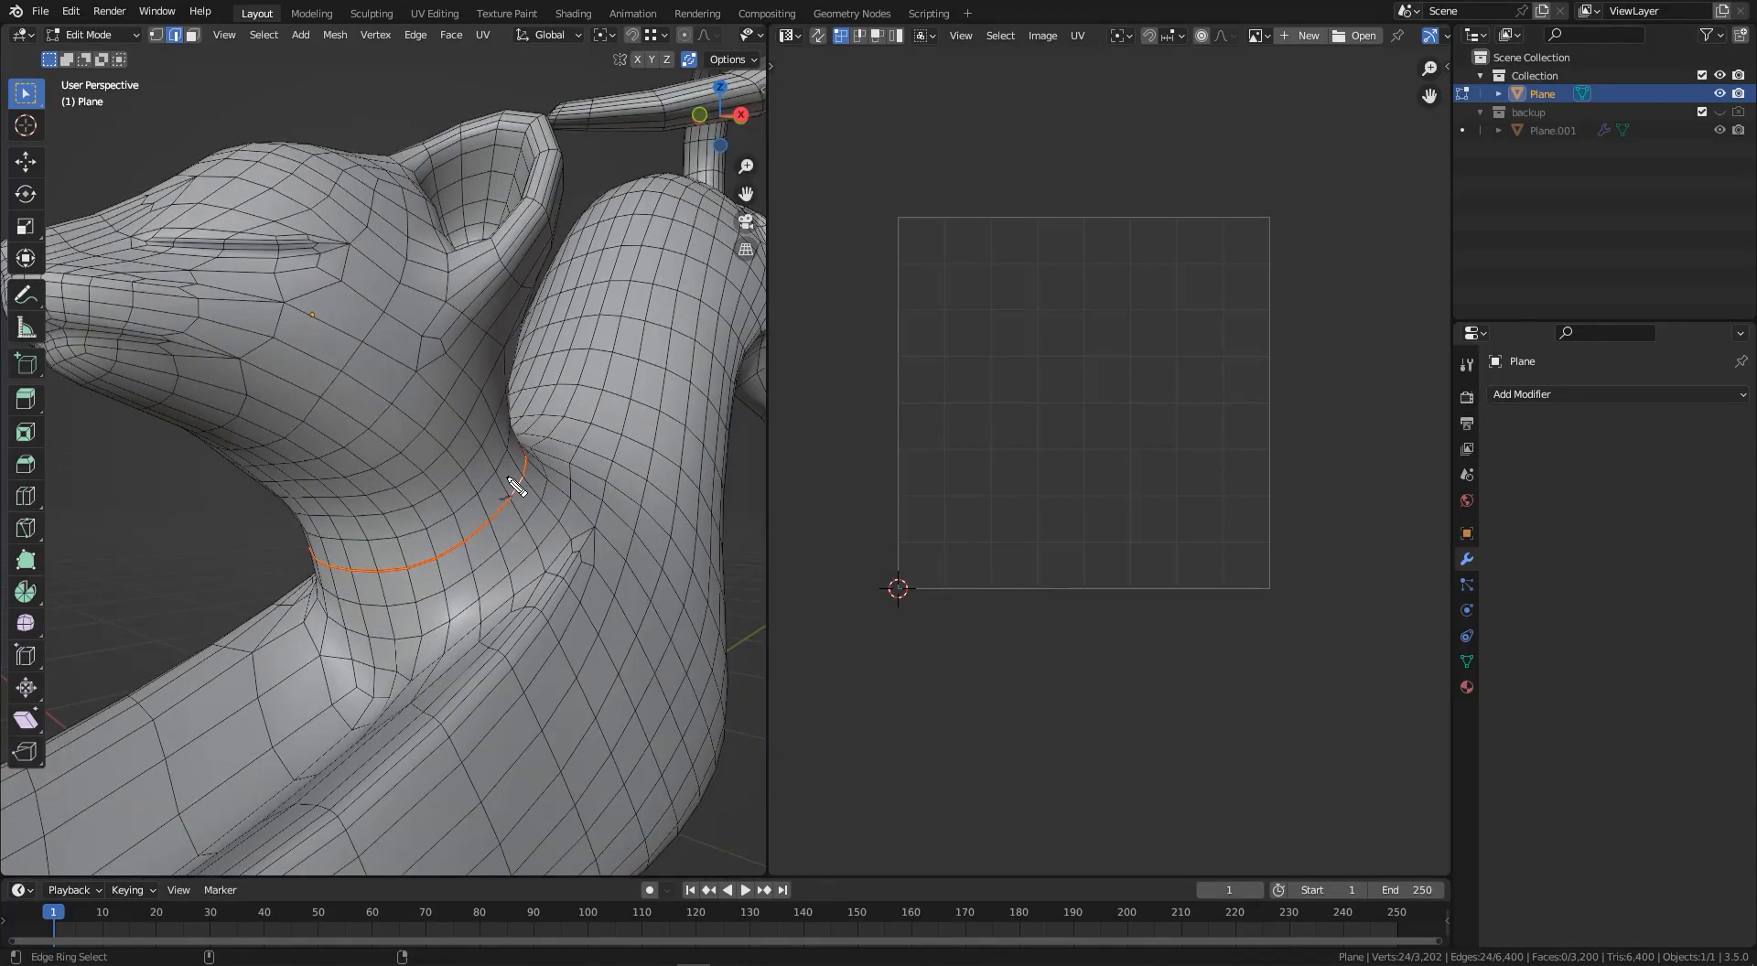
mouse_move(499, 467)
left_mouse_down()
mouse_move(511, 499)
mouse_move(549, 459)
mouse_move(466, 540)
mouse_move(562, 549)
mouse_move(518, 492)
left_mouse_up()
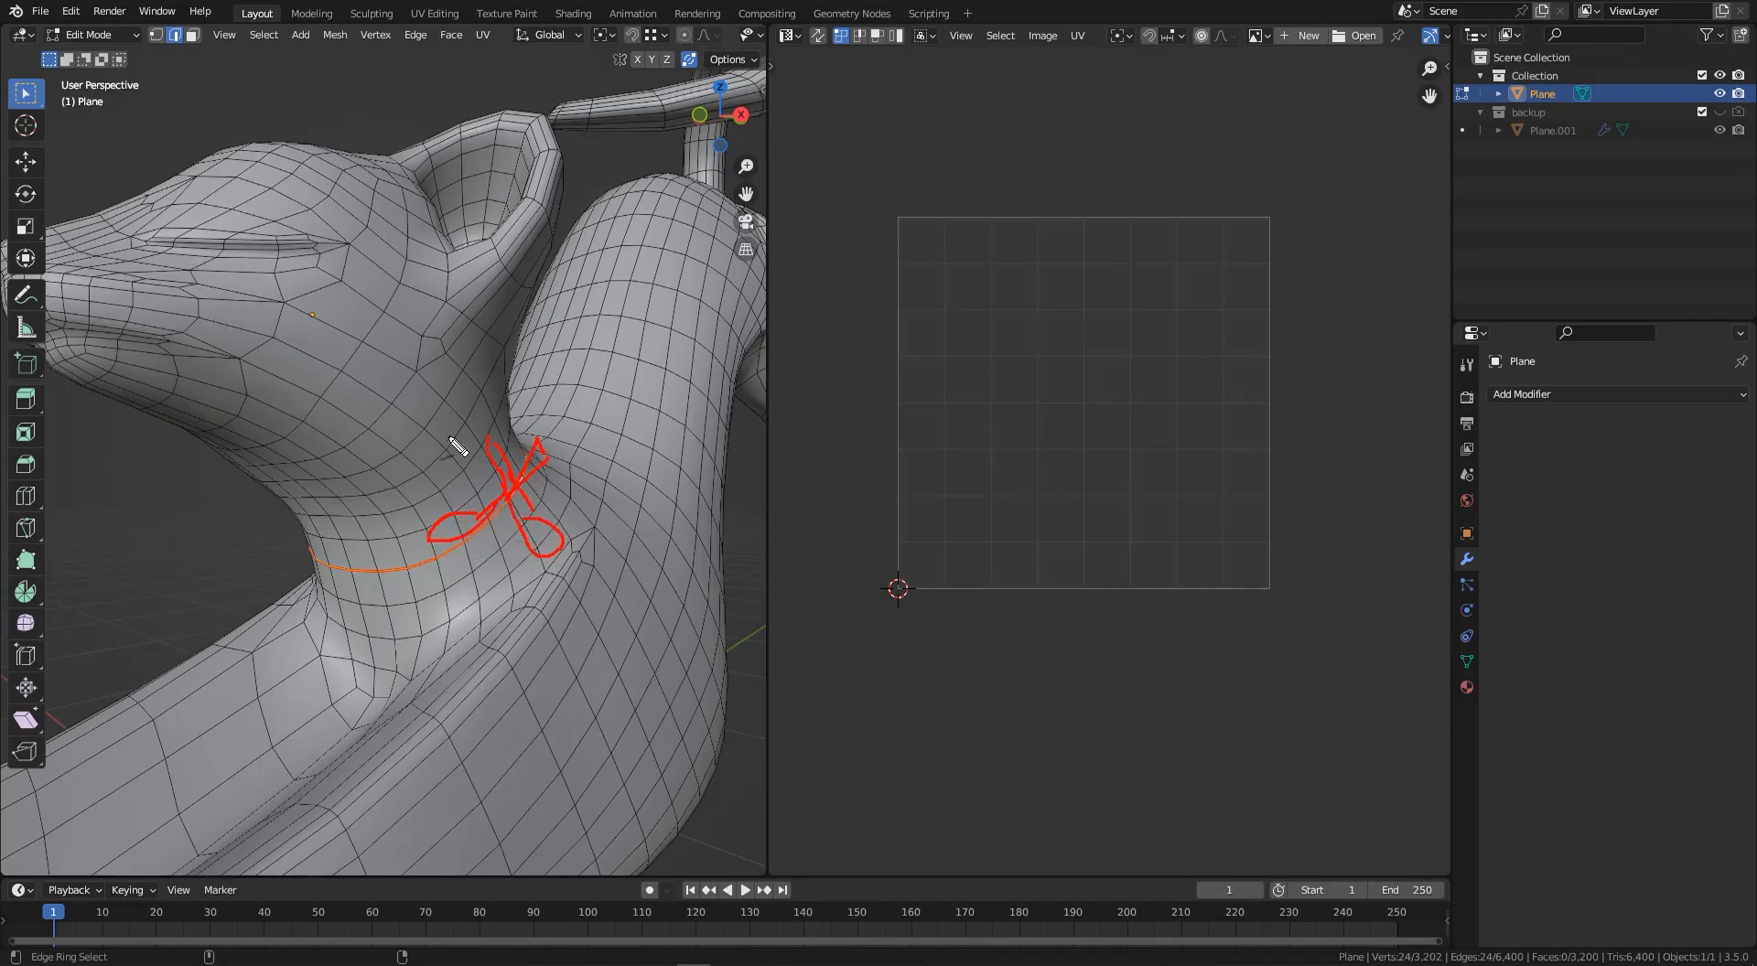
key("Escape")
- Select the shortest edge path from the front of the neck seam under the chin to the mouth and mark it as a seam
scroll(518, 494, "down", 3)
mouse_move(518, 494)
middle_mouse_down()
mouse_move(440, 517)
mouse_move(540, 504)
mouse_move(485, 522)
mouse_move(507, 540)
mouse_move(625, 519)
mouse_move(576, 409)
middle_mouse_up()
scroll(479, 516, "down", 2)
left_click(507, 540)
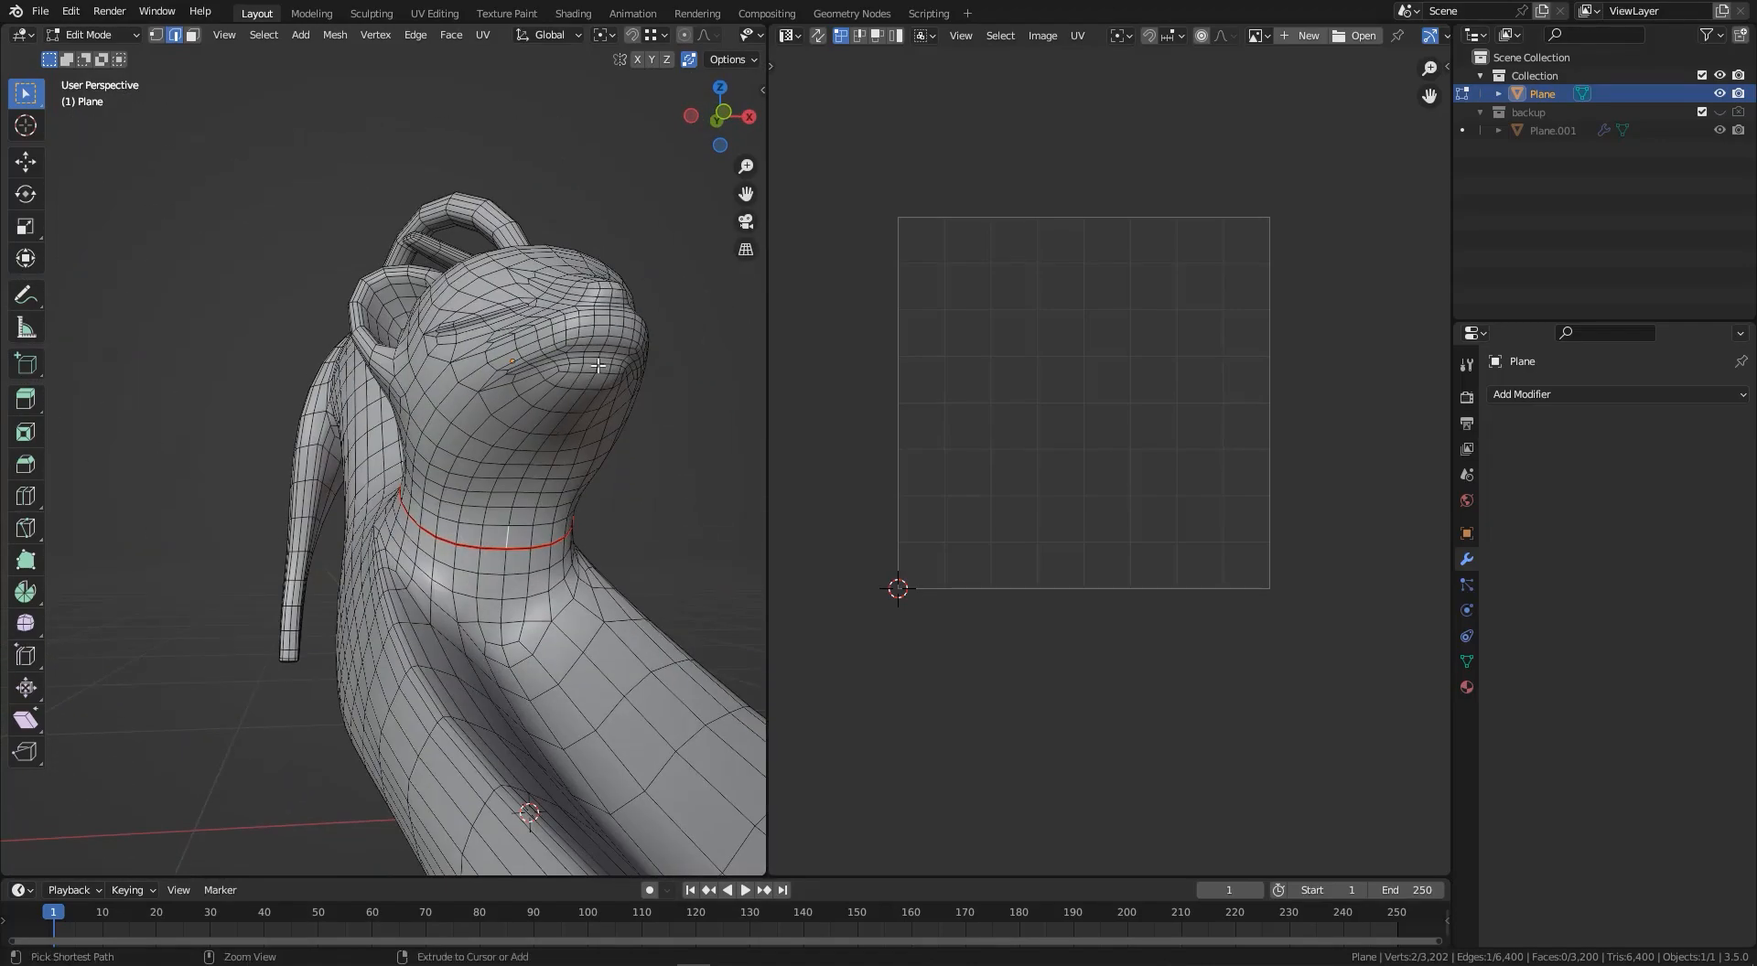
left_click(610, 331, "ctrl")
middle_click_drag(610, 330, 518, 362)
right_click(518, 363)
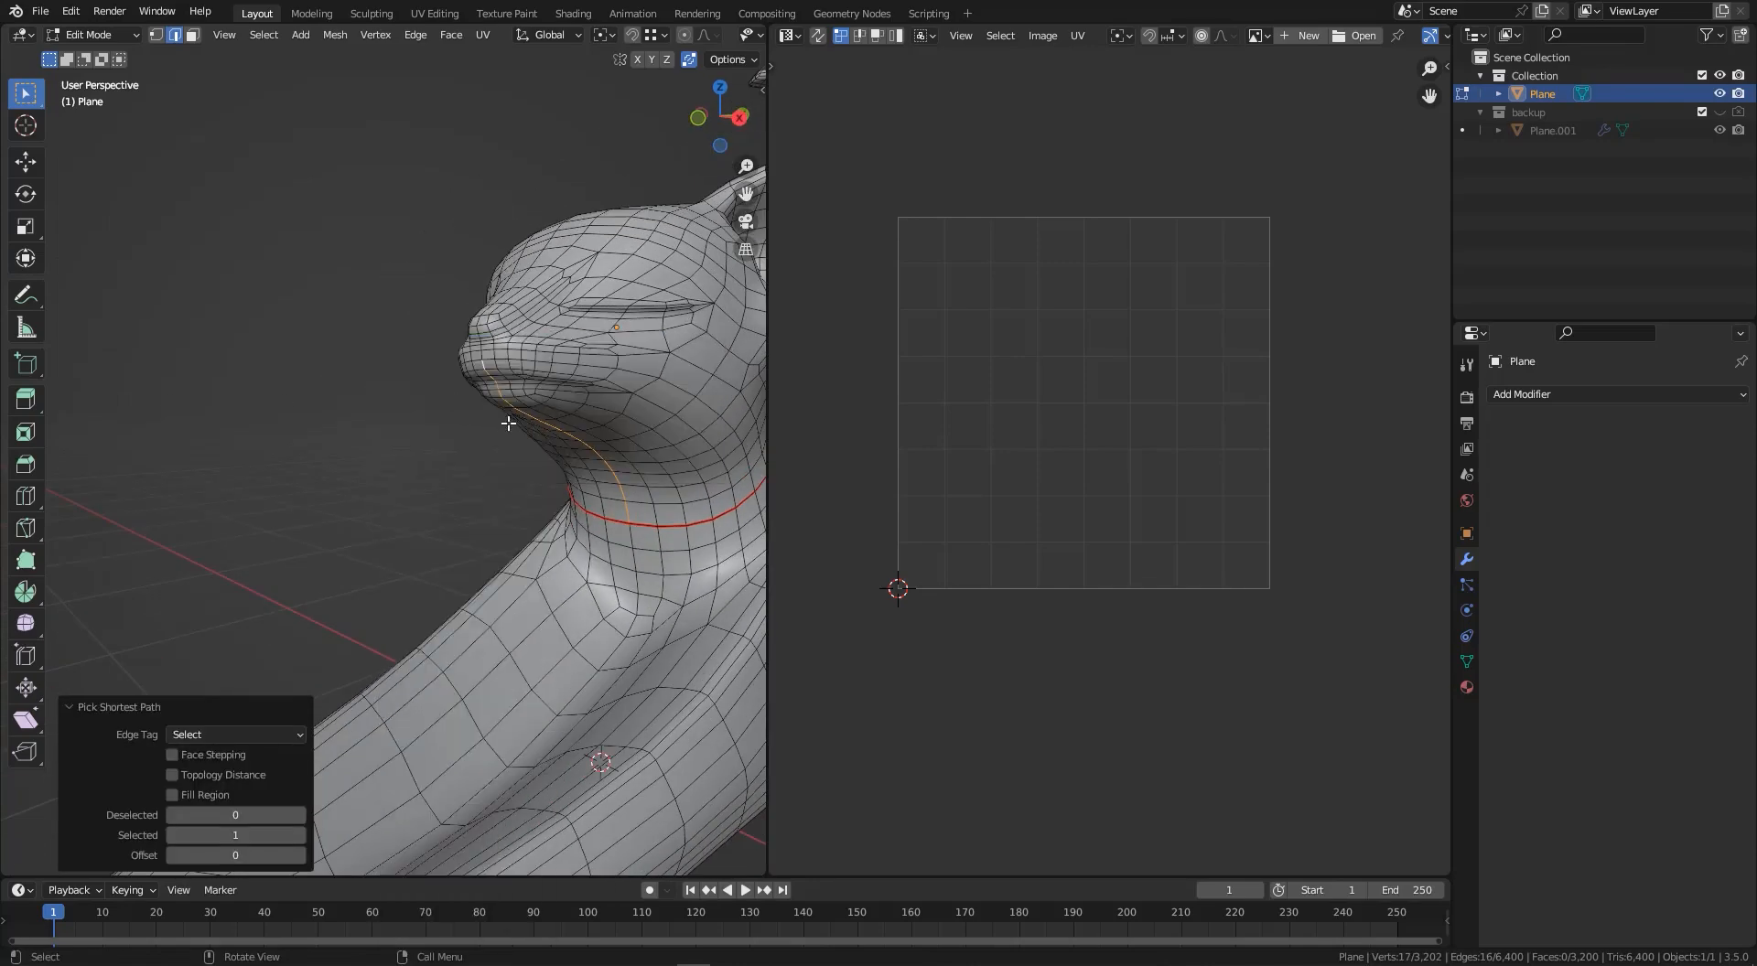
right_click(633, 354)
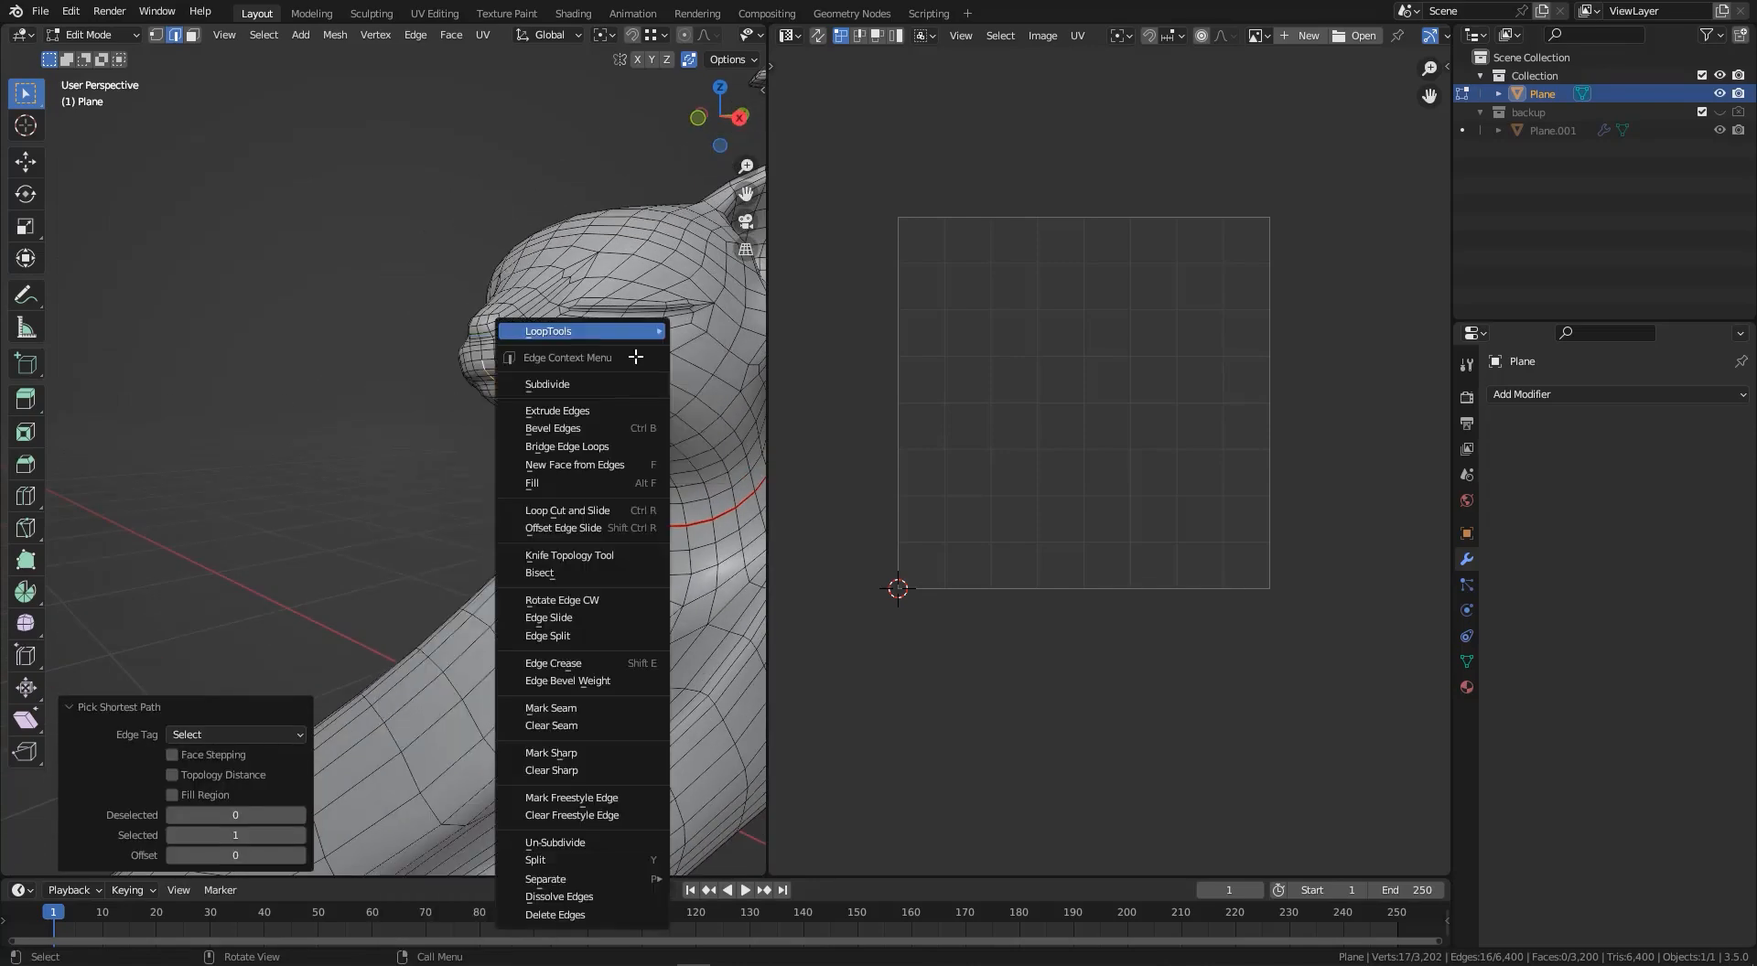
left_click(551, 709)
- Select the edge loops around the inside of both ears and mark them as seams
middle_click_drag(551, 709, 495, 359)
scroll(585, 374, "up", 2)
left_click(567, 368)
scroll(572, 366, "up", 3)
scroll(555, 374, "up", 2)
left_click(555, 374, "alt")
left_click(345, 408, "alt+shift")
scroll(345, 408, "down", 2)
middle_click_drag(677, 434, 561, 429)
right_click(561, 428)
left_click(498, 738)
- Select the edge path running from the neck seam up the back of the head and mark it as a seam
middle_click_drag(449, 522, 362, 523)
left_click(554, 574)
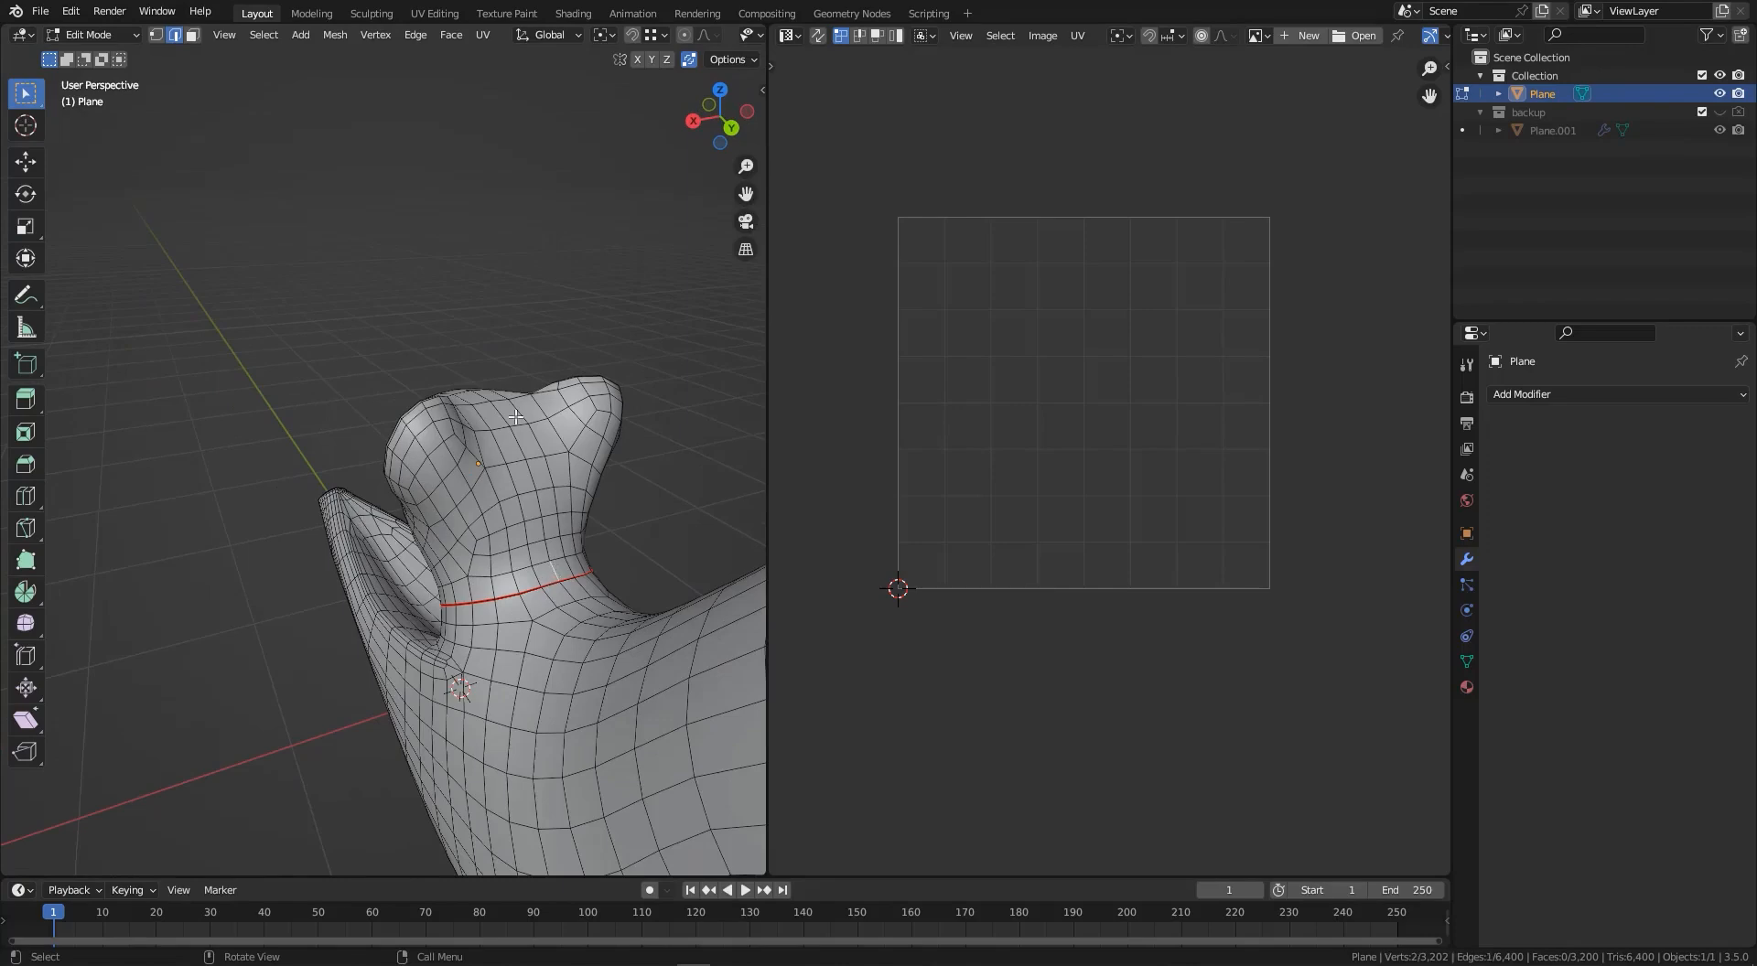
left_click(512, 432, "ctrl")
middle_click_drag(512, 432, 484, 469)
left_click(425, 449, "ctrl")
scroll(417, 450, "down", 2)
left_click(456, 468, "ctrl")
scroll(467, 468, "up", 2)
right_click(464, 468)
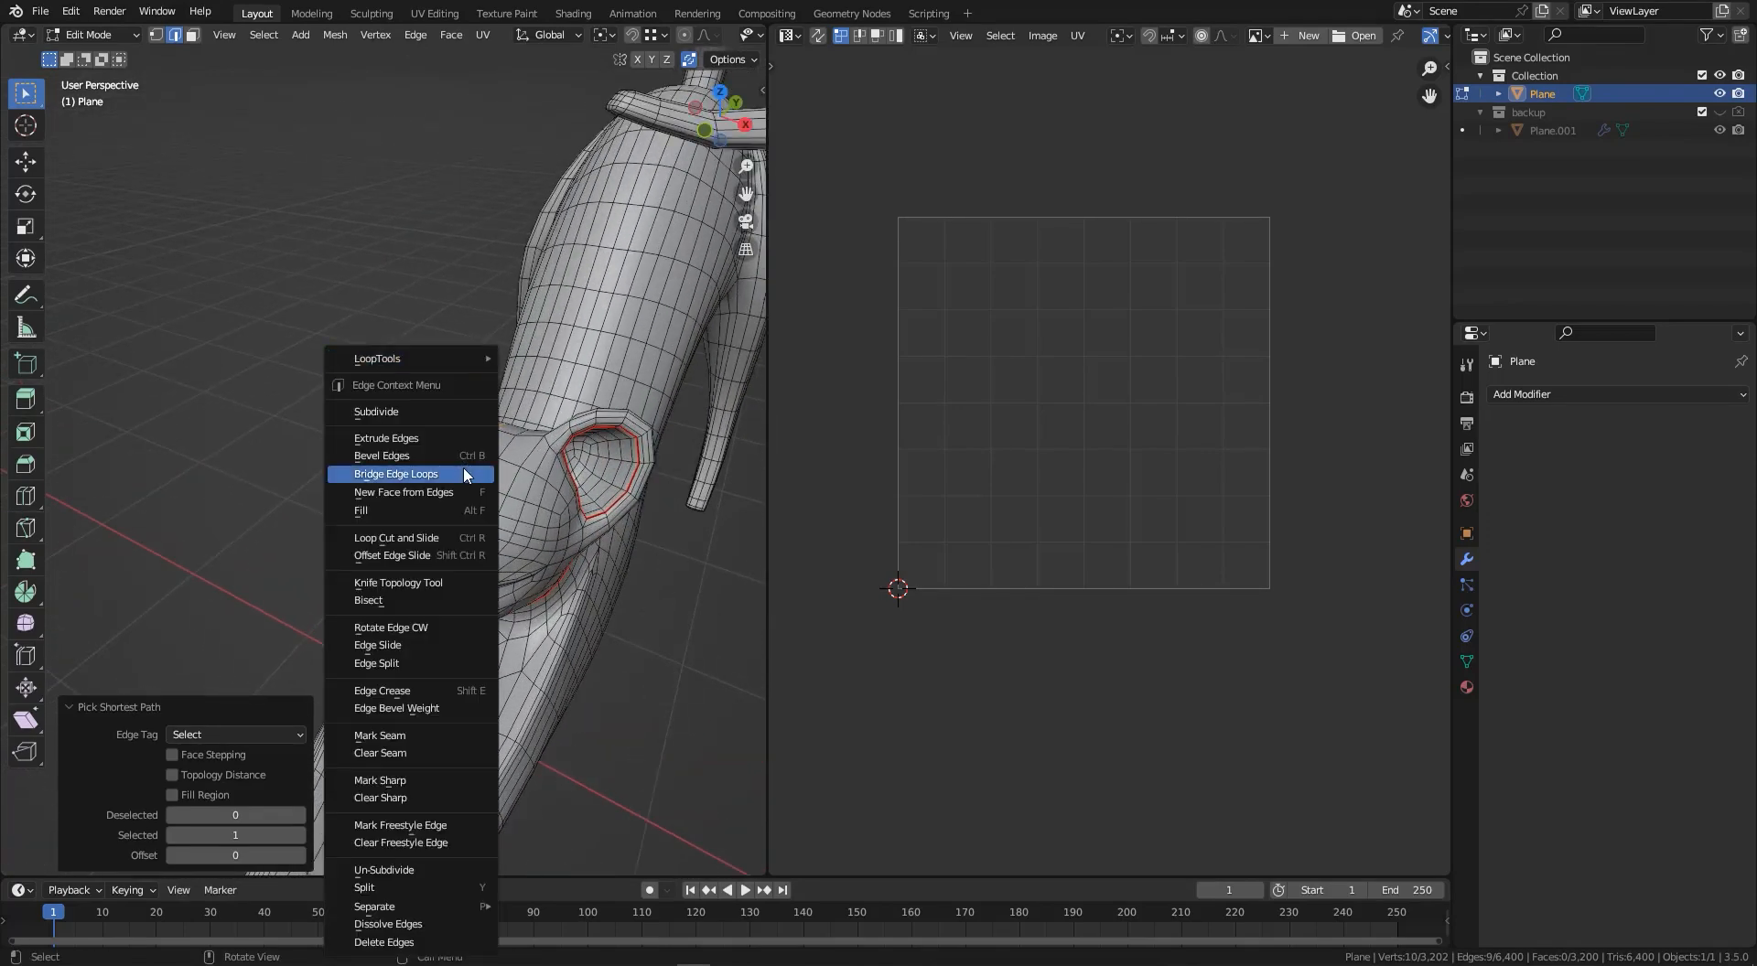
left_click(417, 735)
- Select the edge loop around the base of the tail and mark it as a seam
middle_click_drag(418, 735, 411, 523)
middle_click_drag(442, 495, 432, 442)
middle_click_drag(678, 407, 512, 417, "shift")
scroll(519, 417, "up", 2)
mouse_move(521, 334)
middle_mouse_down()
mouse_move(543, 262)
mouse_move(527, 316)
middle_mouse_up()
scroll(542, 263, "up", 1)
scroll(546, 248, "up", 1)
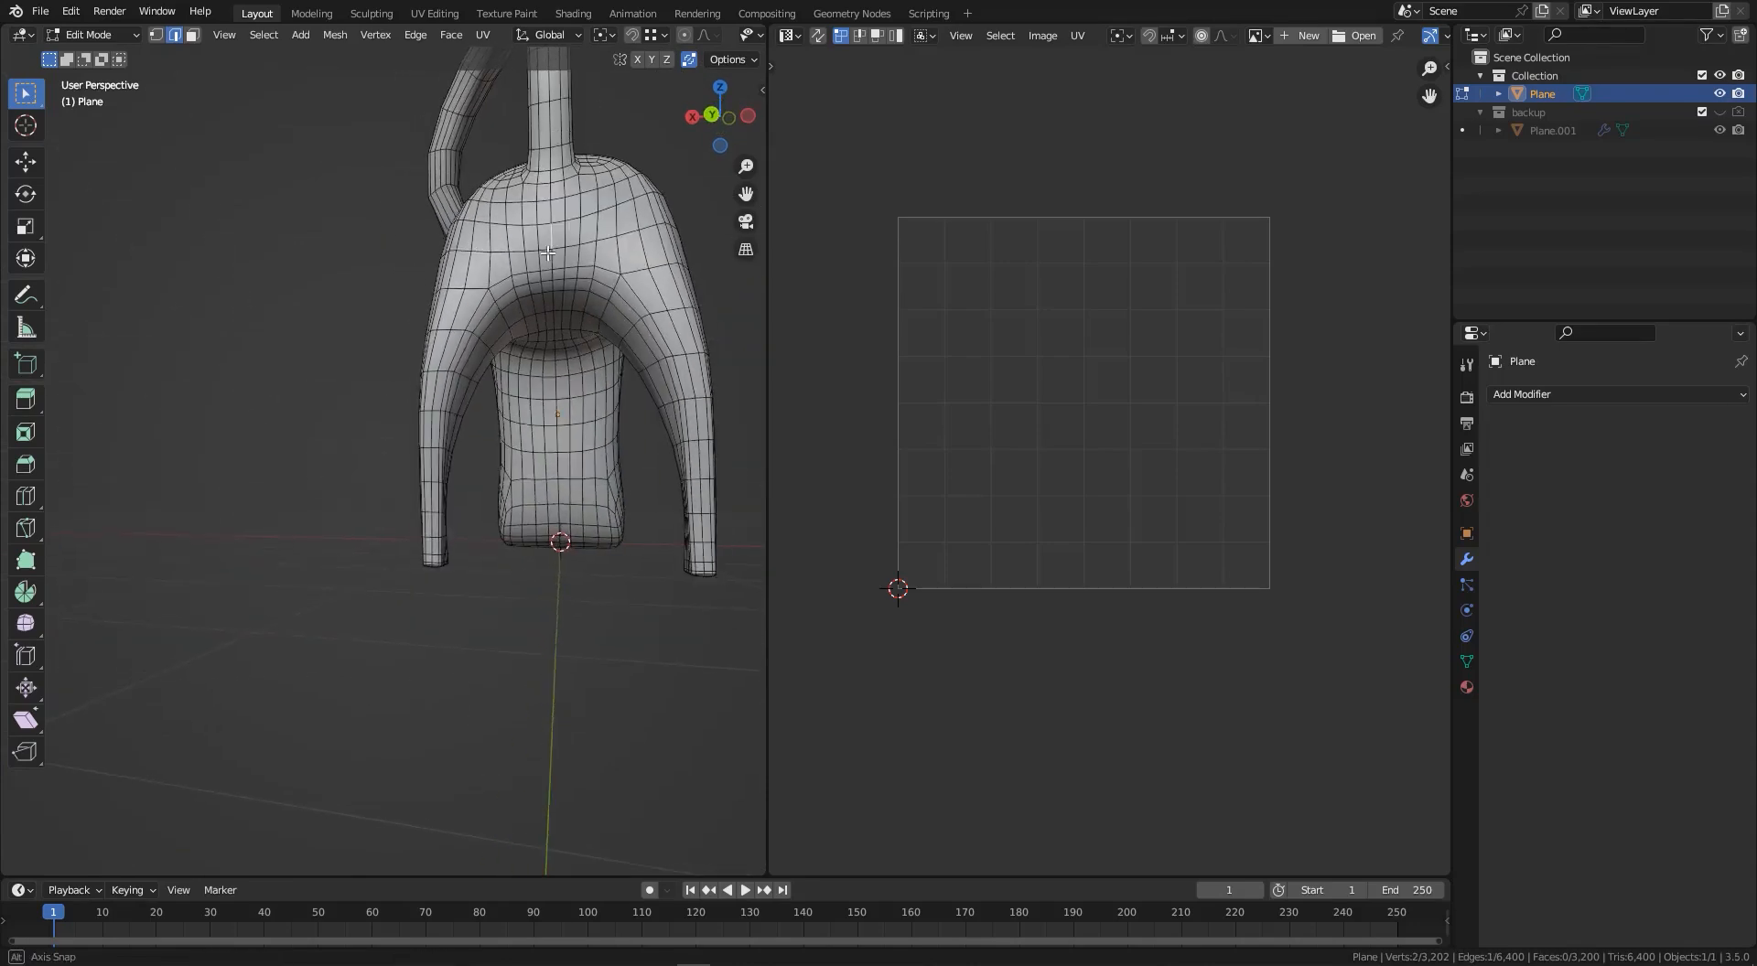
middle_click_drag(548, 253, 584, 291)
scroll(558, 320, "down", 3)
middle_click_drag(494, 343, 487, 392)
scroll(533, 369, "up", 4)
scroll(534, 361, "up", 1)
scroll(499, 331, "up", 4)
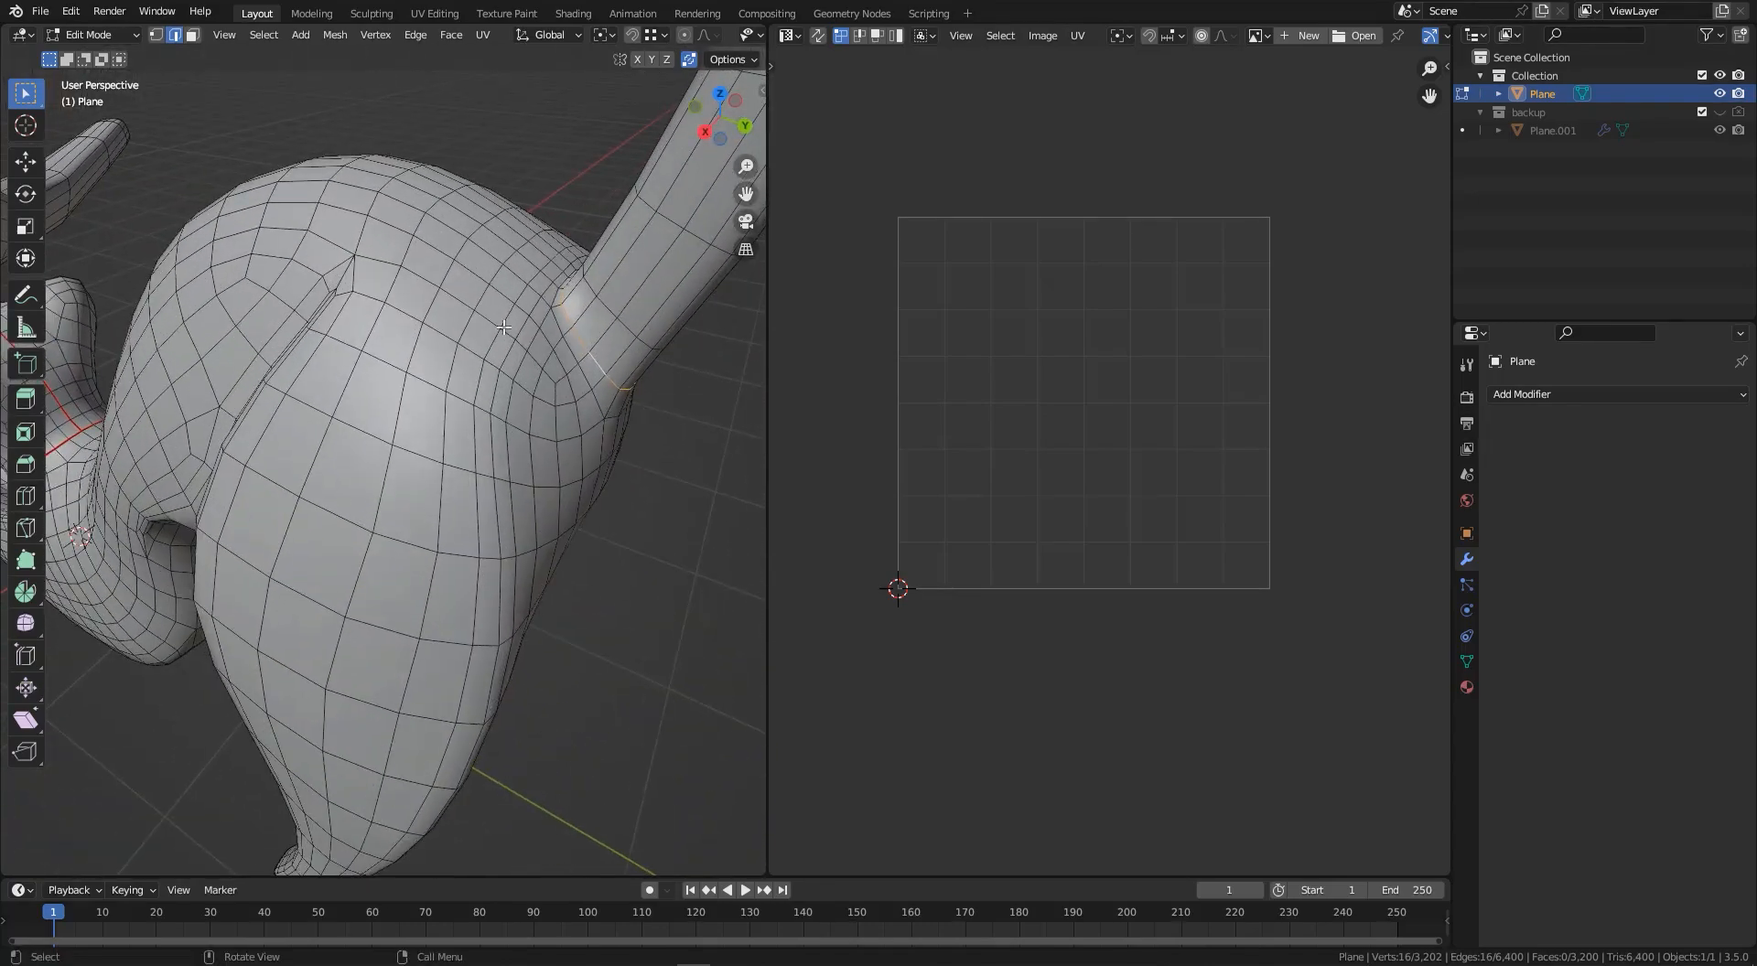
right_click(498, 304)
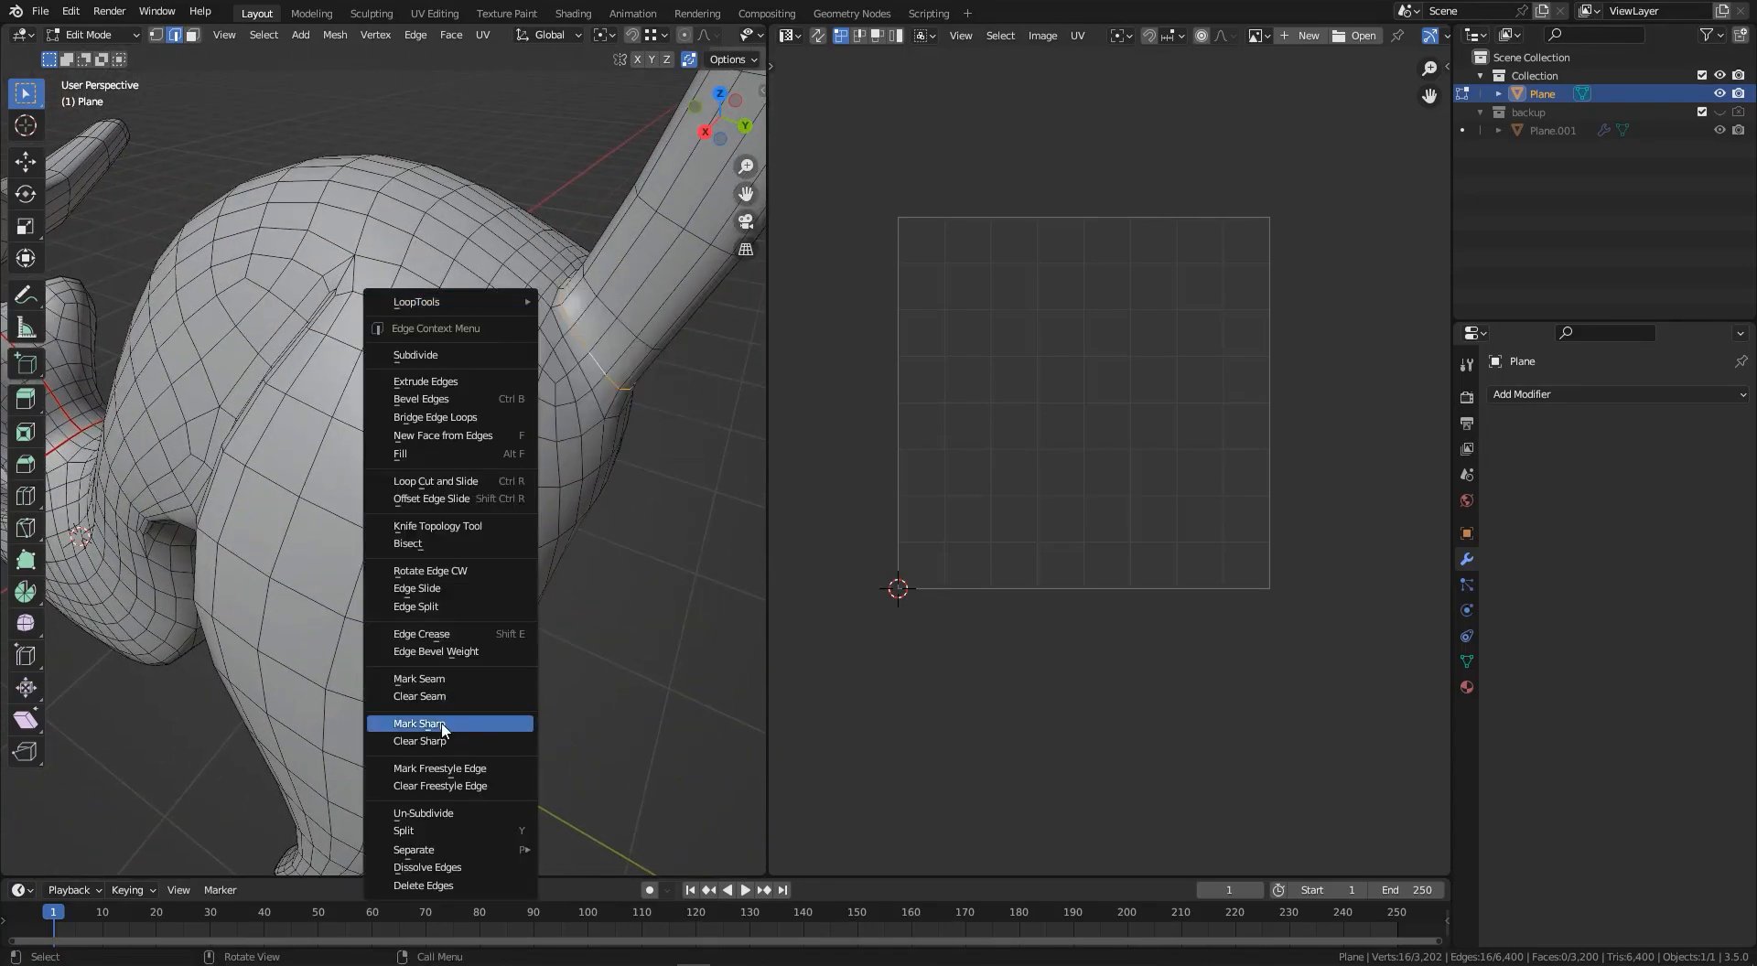
left_click(432, 682)
- Inspect the tail-base seam and the cat's hindquarters from several angles
middle_click_drag(432, 682, 589, 475)
scroll(557, 436, "down", 4)
scroll(586, 472, "down", 2)
middle_click_drag(499, 385, 416, 392)
scroll(458, 402, "up", 2)
middle_click_drag(526, 418, 583, 427)
scroll(586, 419, "up", 2)
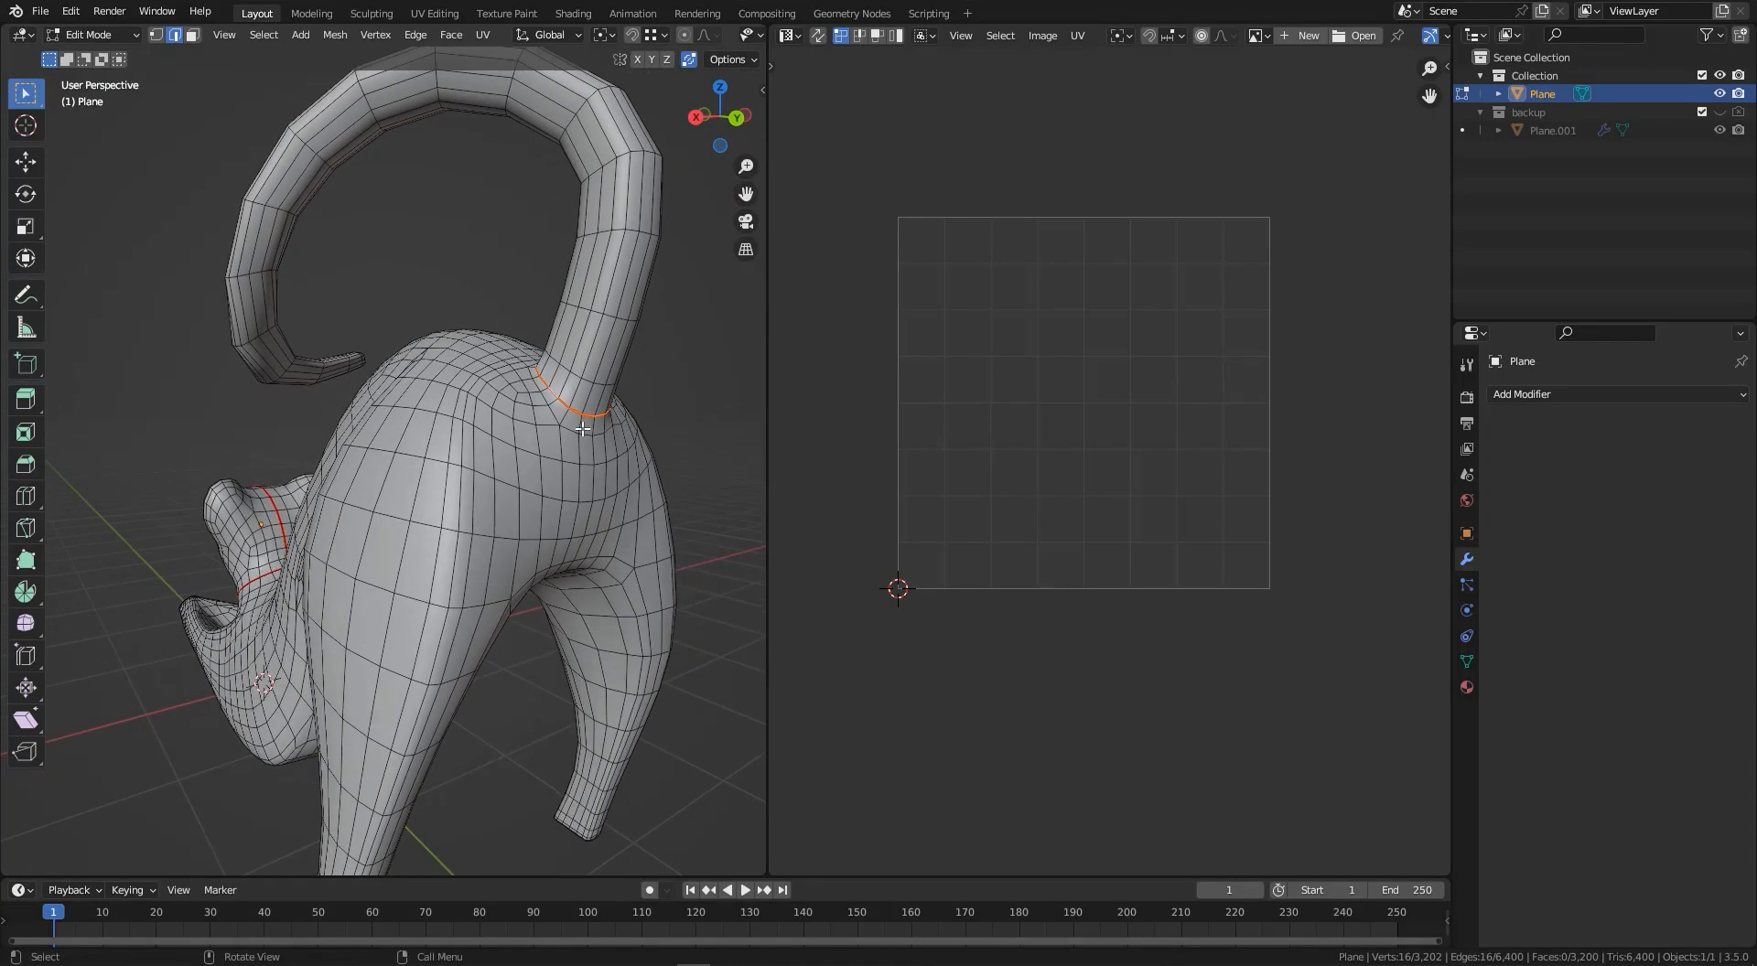
scroll(561, 400, "up", 3)
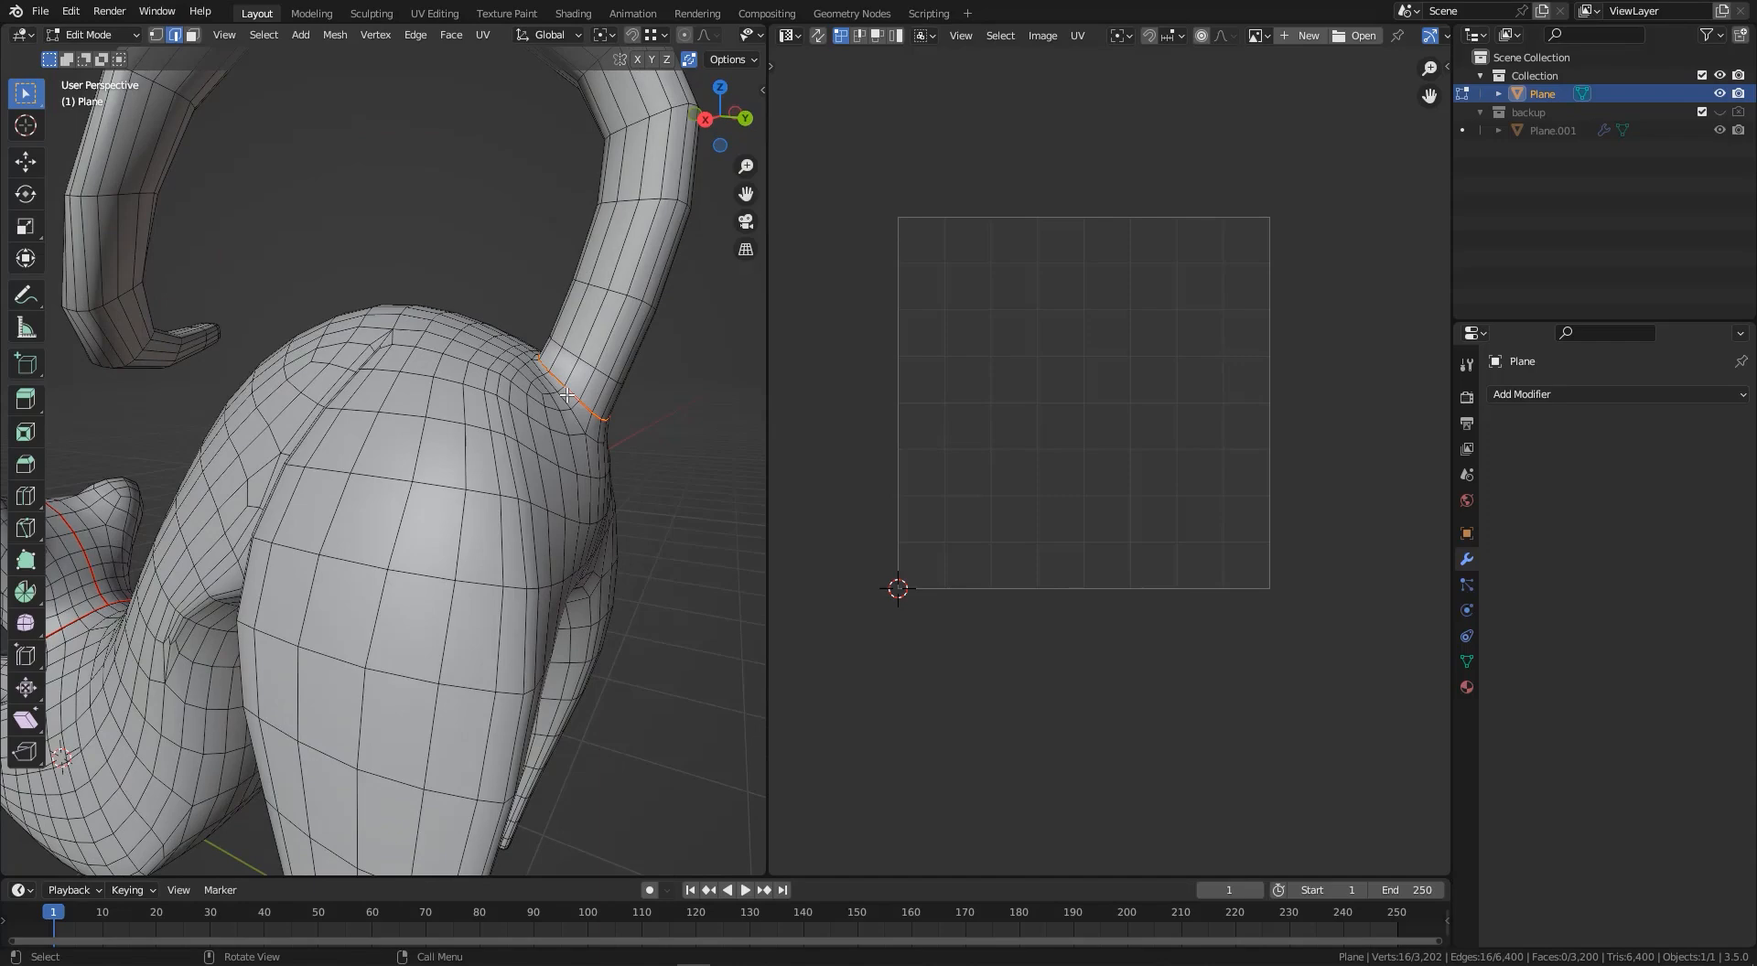
scroll(567, 395, "down", 5)
middle_click_drag(567, 395, 457, 399)
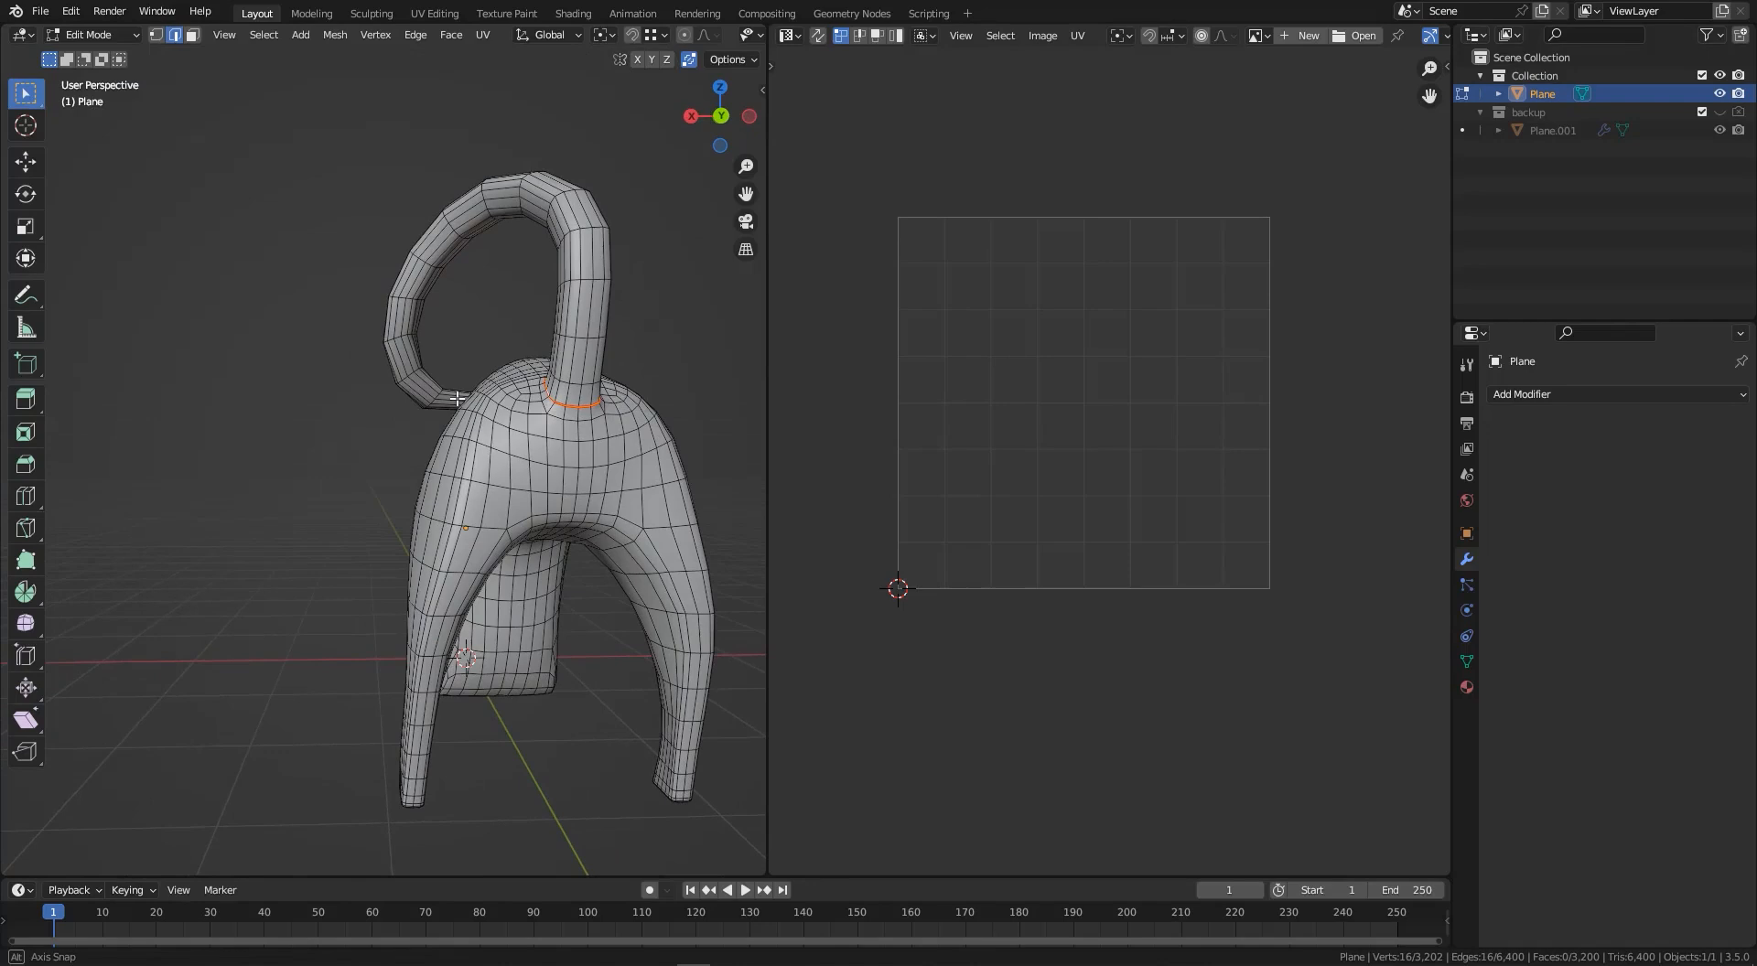
middle_click_drag(579, 421, 579, 413)
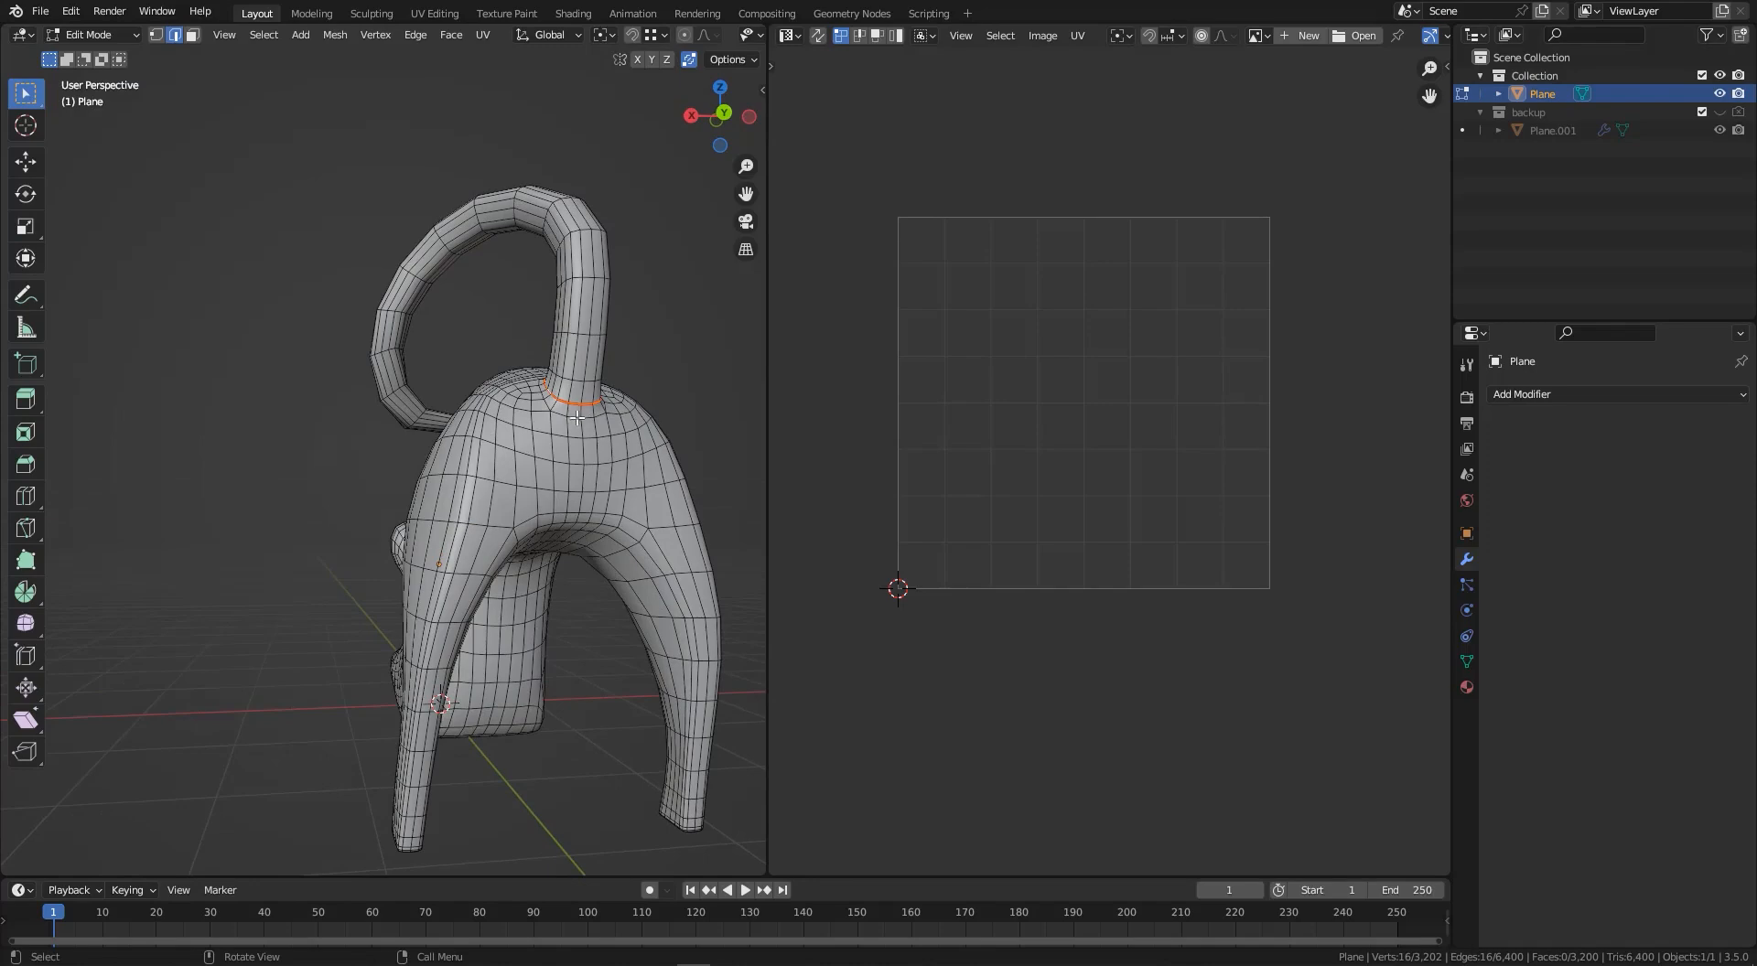
left_click(580, 411)
scroll(582, 438, "down", 3)
middle_click_drag(590, 604, 486, 454)
scroll(599, 529, "up", 3)
scroll(595, 584, "down", 4)
scroll(519, 571, "up", 2)
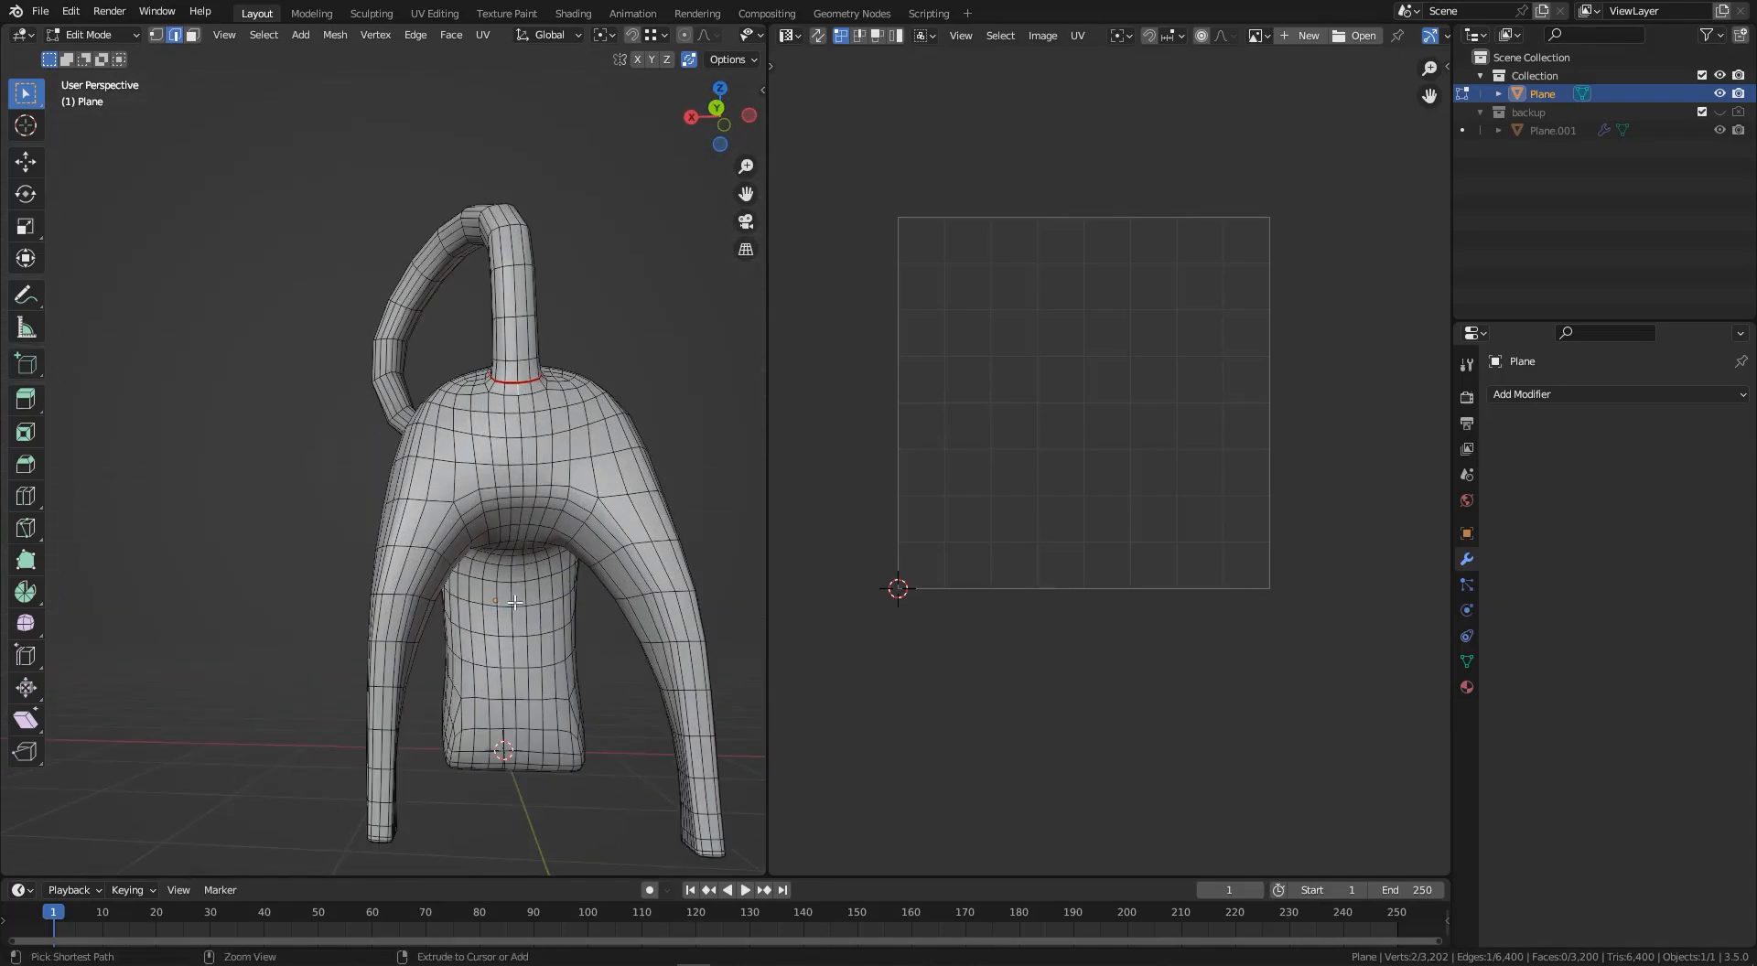
left_click(515, 602, "ctrl")
middle_click_drag(515, 602, 266, 417)
left_click(562, 464)
left_click(482, 586, "ctrl")
scroll(540, 384, "up", 3)
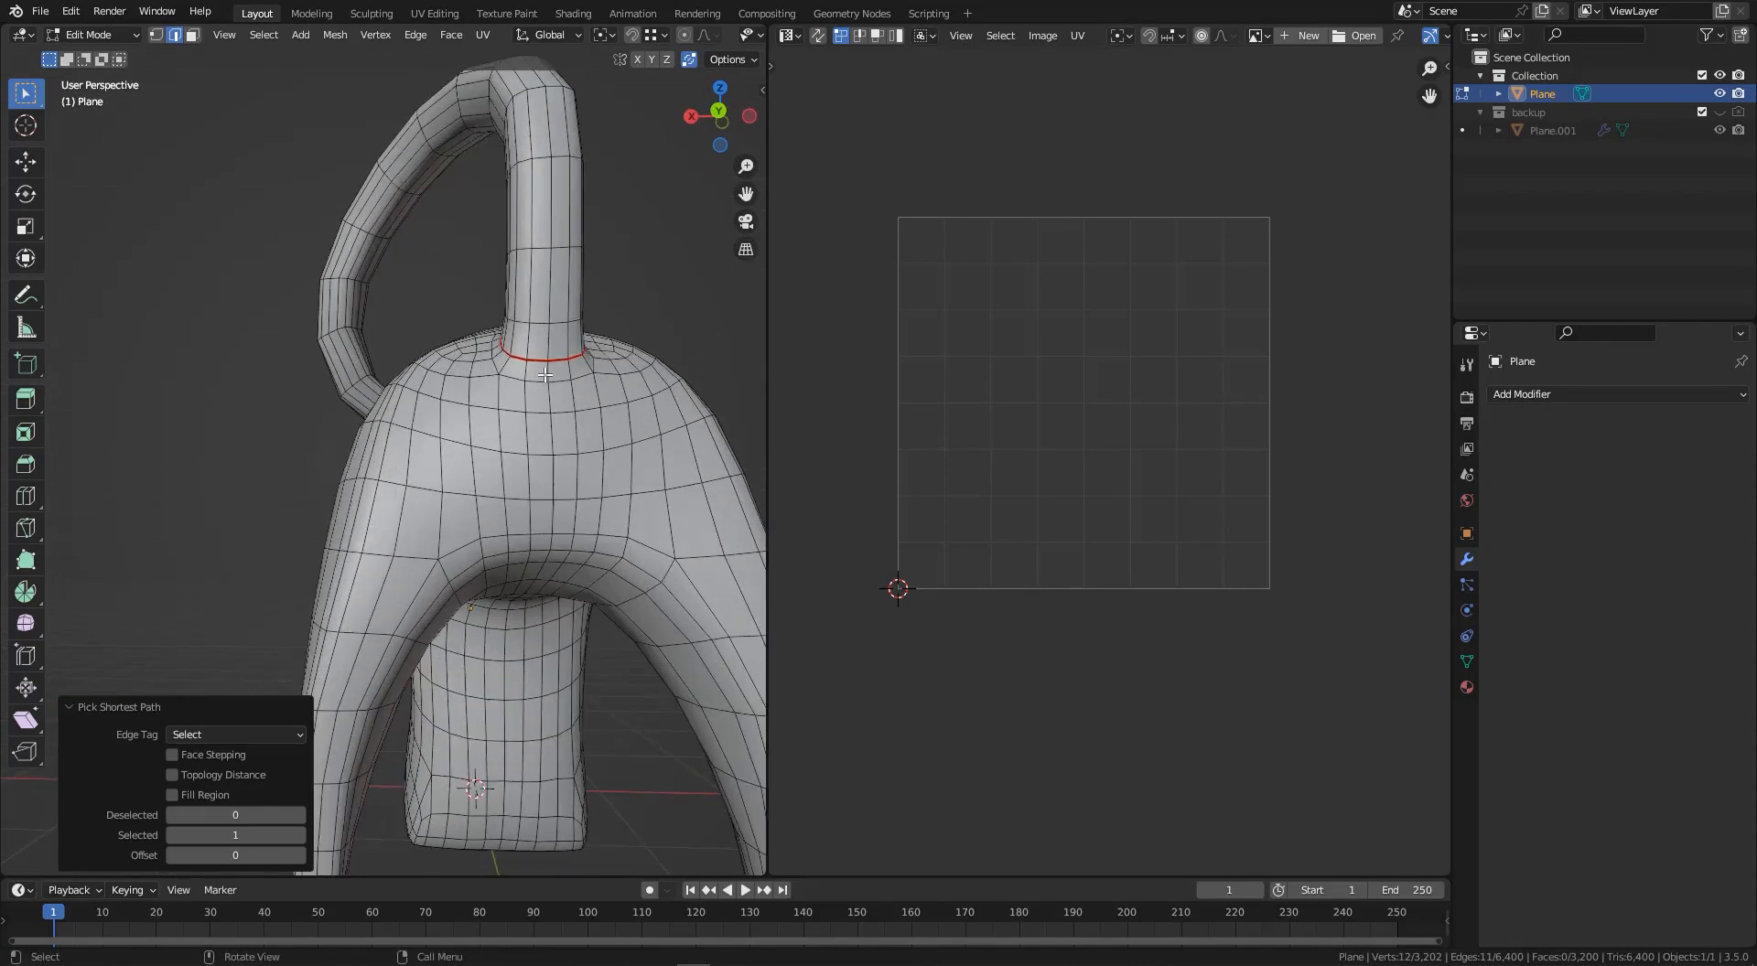
- Select the centre edge path from the tail-base seam between the hind legs and along the belly to the front paws, and mark it as a seam
left_click(545, 364)
scroll(512, 384, "down", 3)
middle_click_drag(482, 487, 536, 583)
left_click(537, 644, "ctrl")
middle_click_drag(537, 644, 483, 585)
scroll(482, 586, "up", 3)
scroll(482, 585, "up", 2)
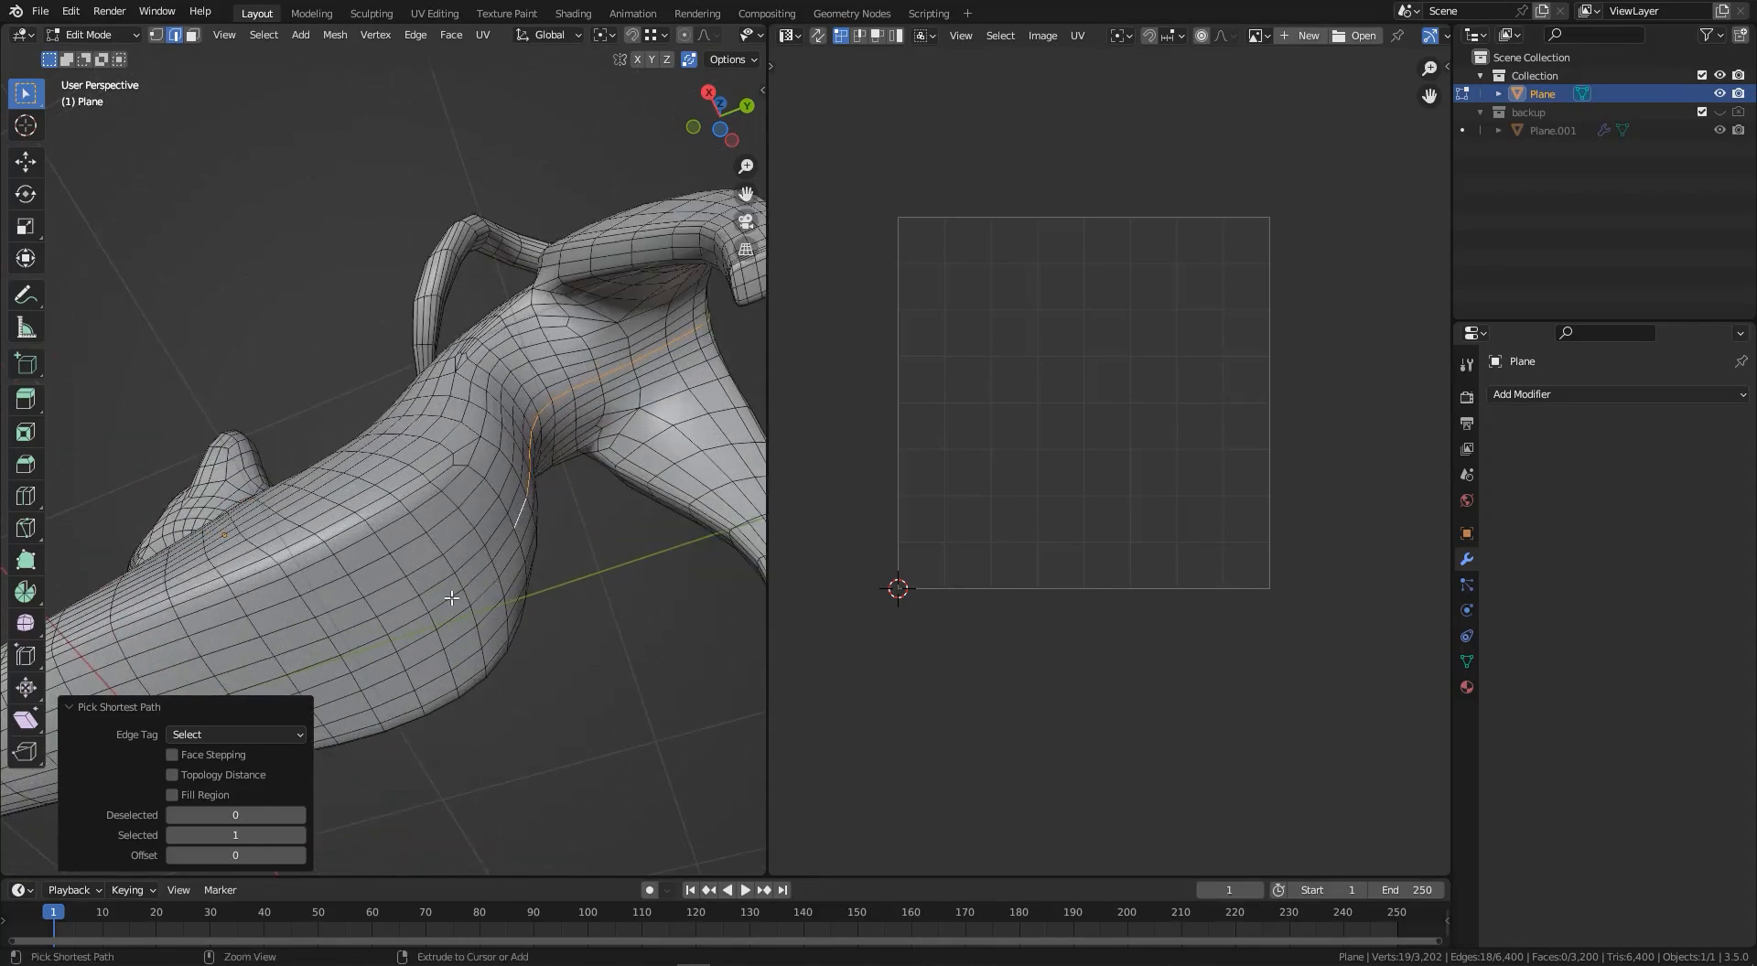
scroll(519, 417, "down", 5)
middle_click_drag(519, 418, 484, 494)
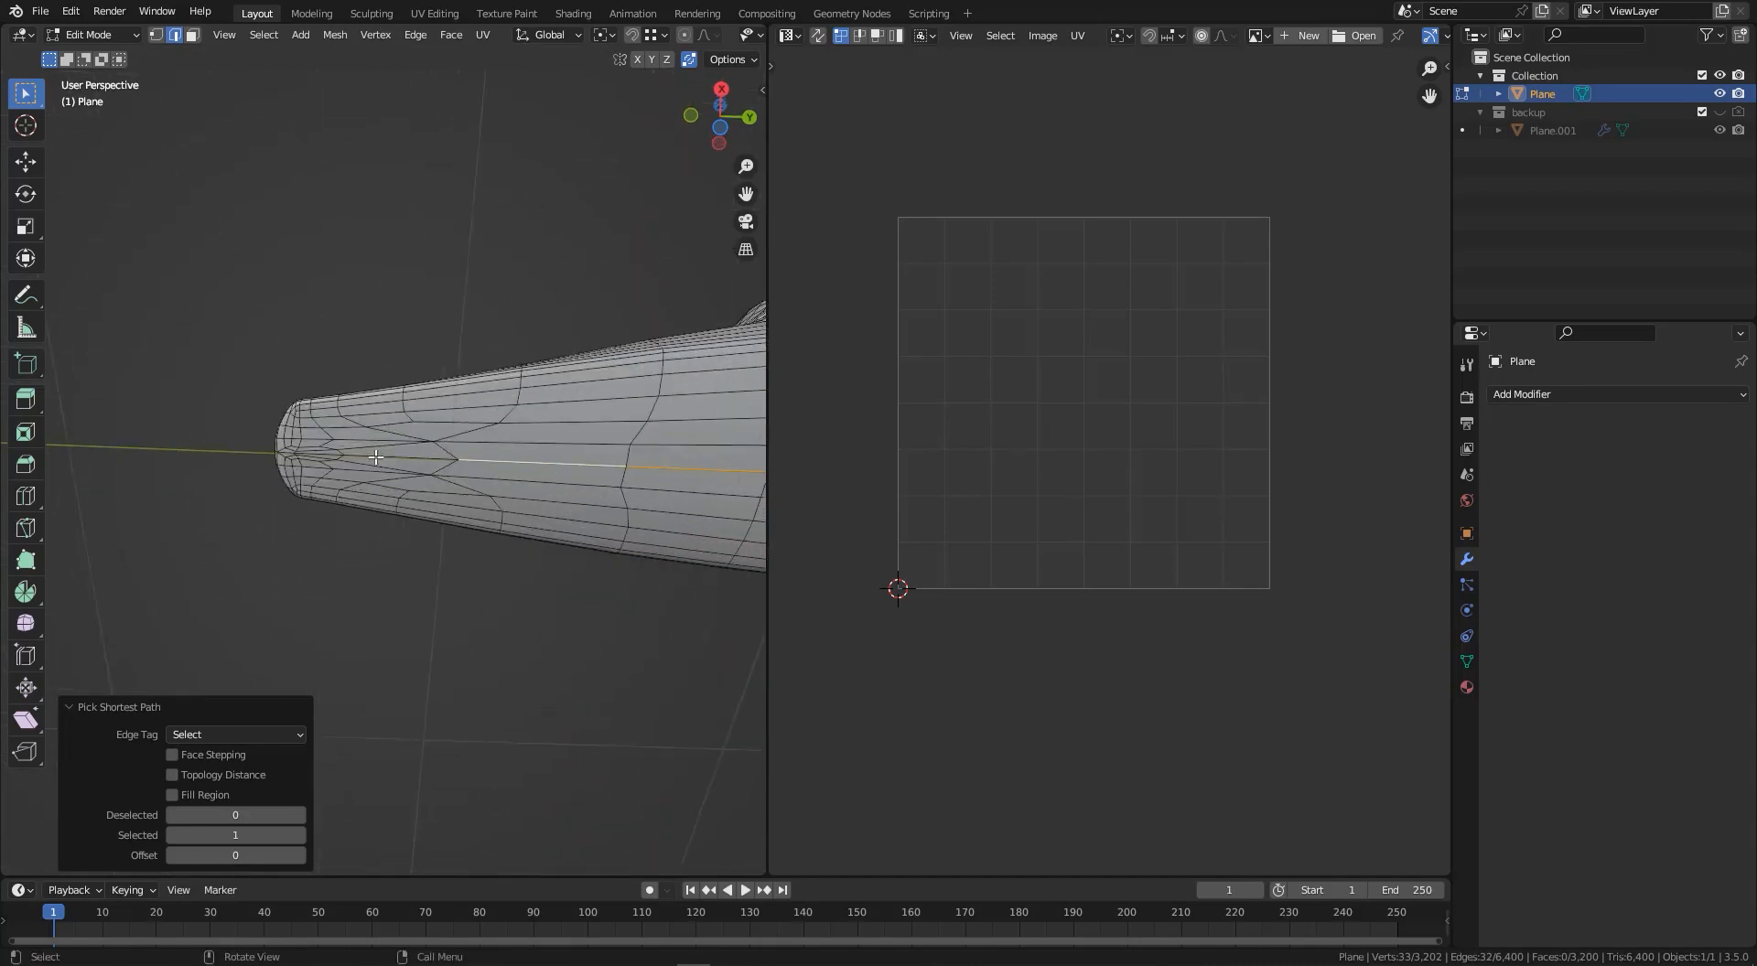
scroll(270, 454, "up", 2)
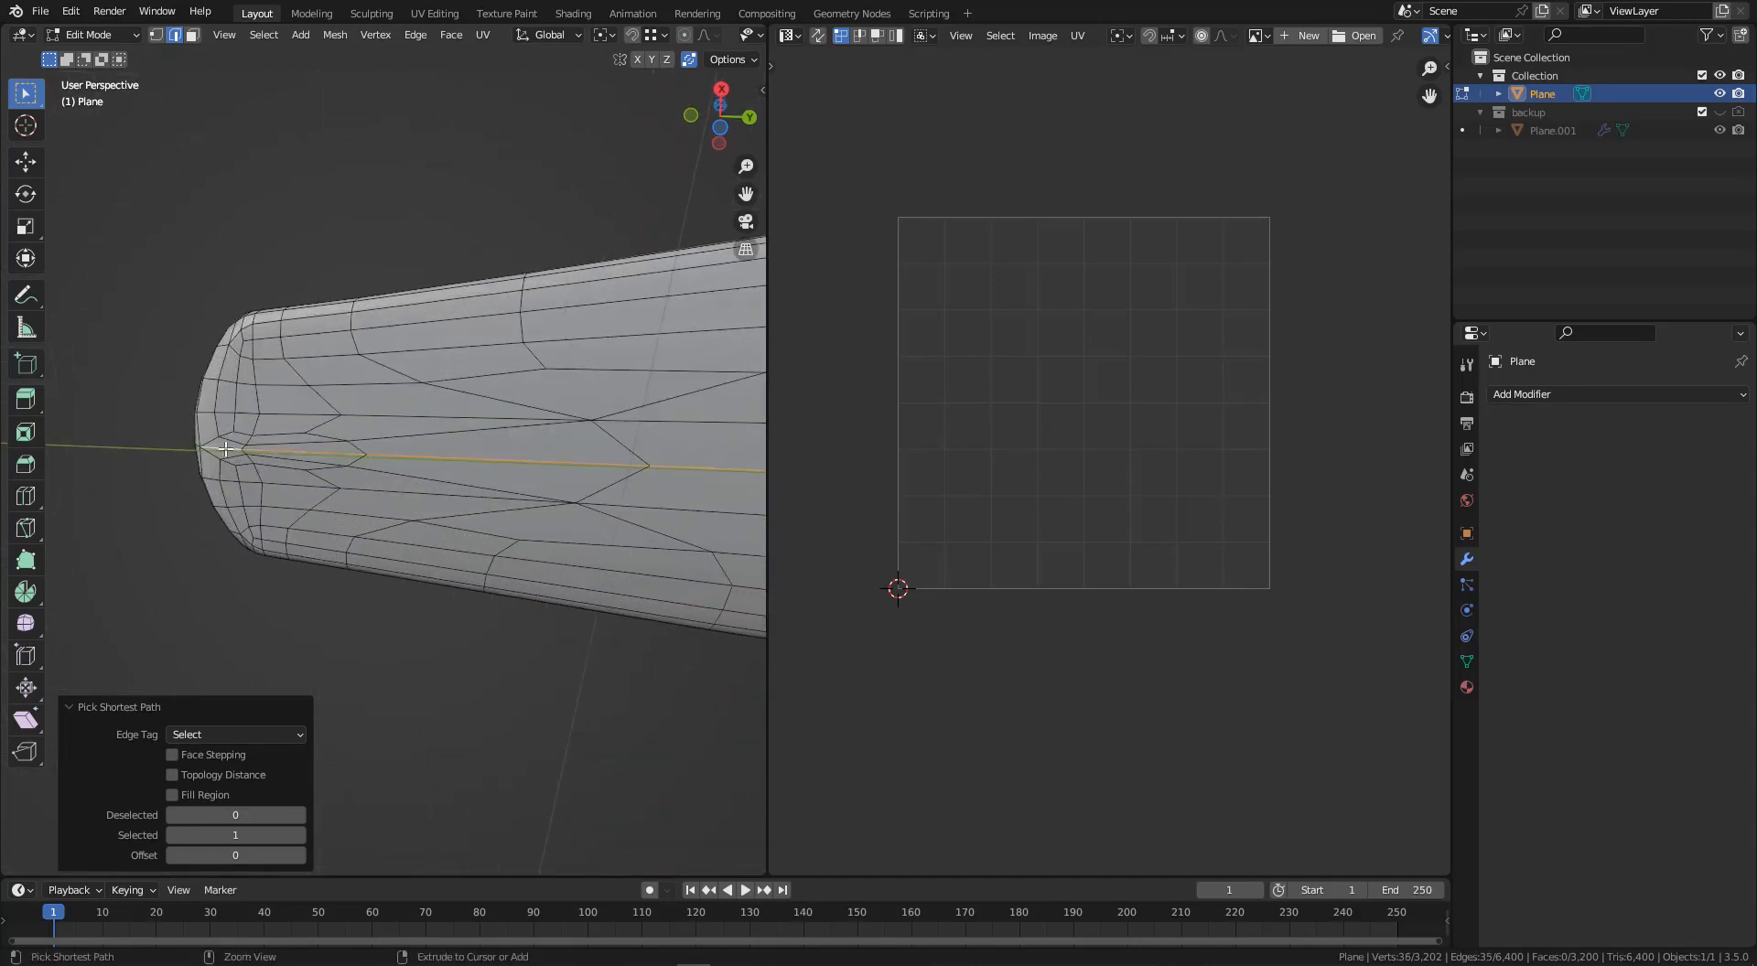
scroll(223, 449, "down", 3)
middle_click_drag(231, 318, 419, 407)
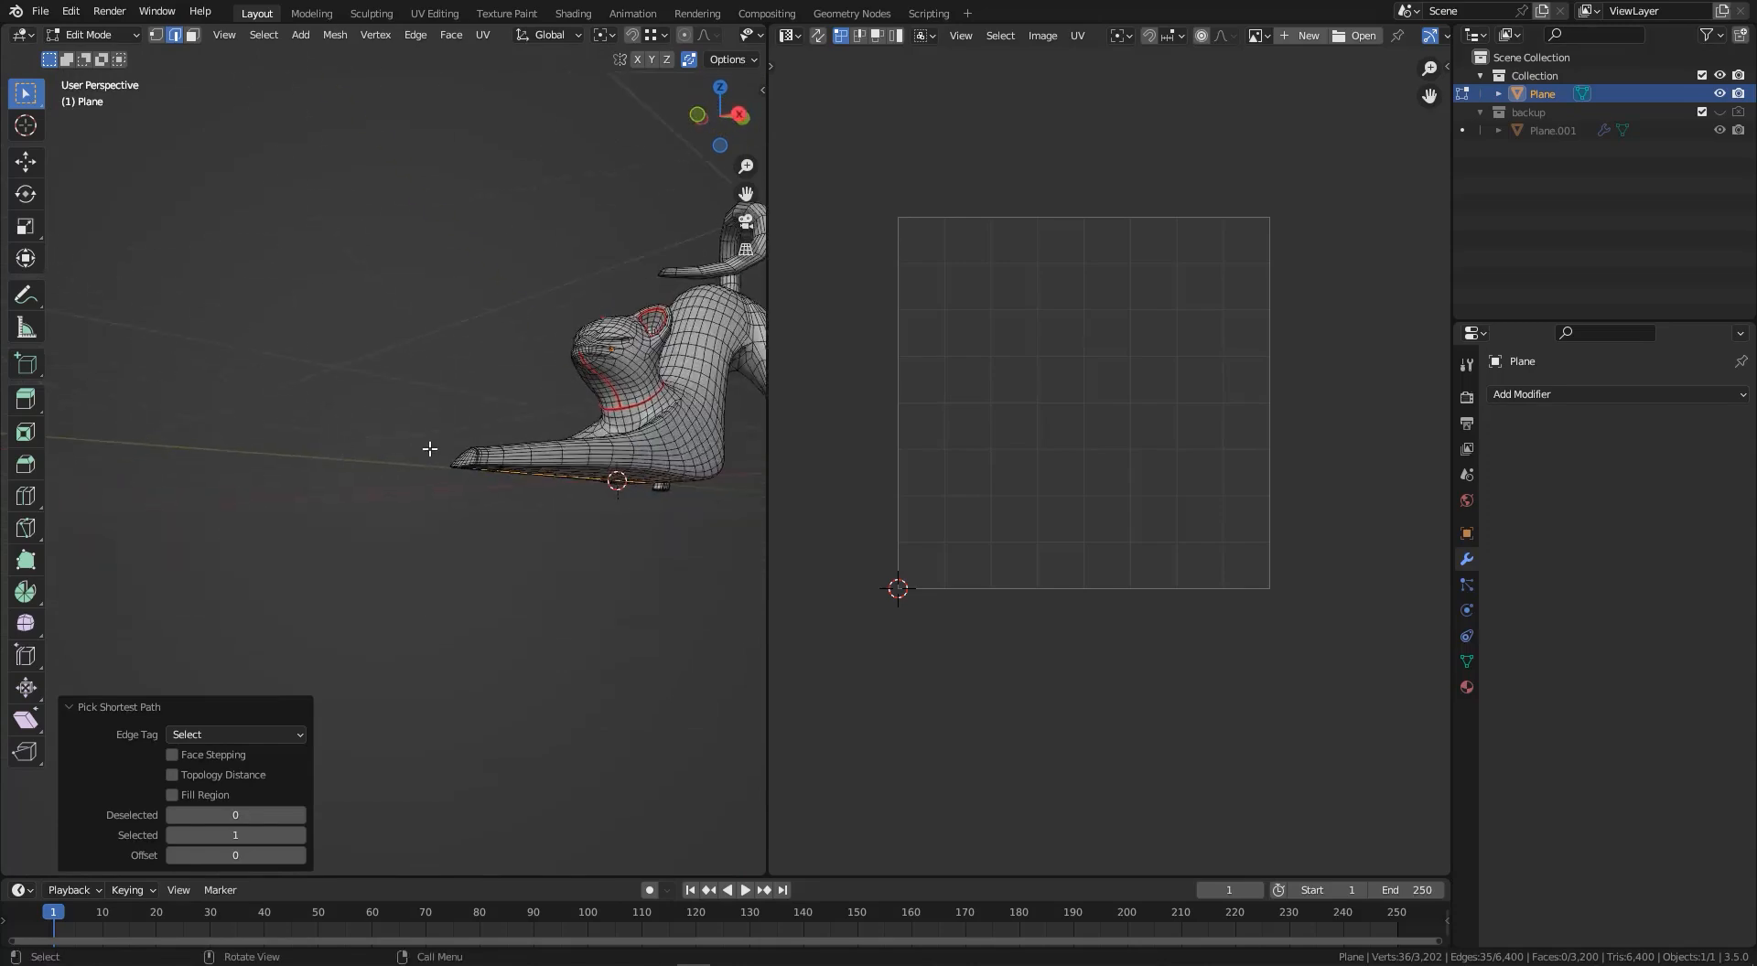
scroll(519, 456, "up", 6)
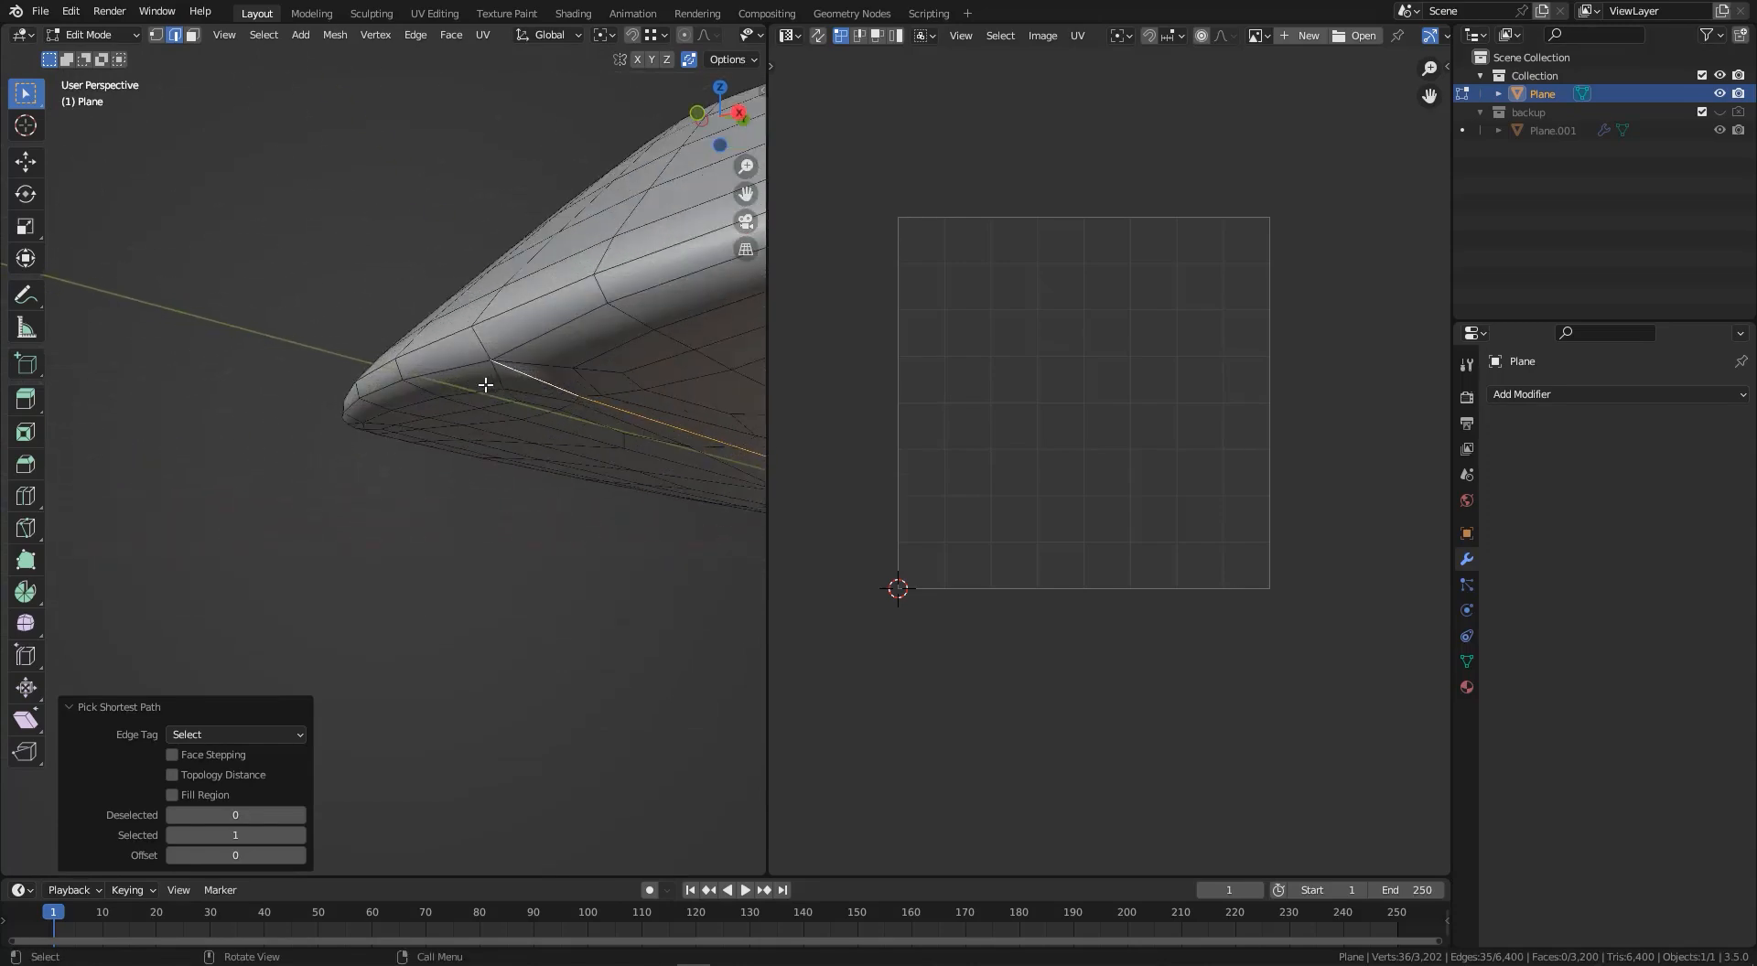
scroll(471, 374, "down", 3)
right_click(503, 381)
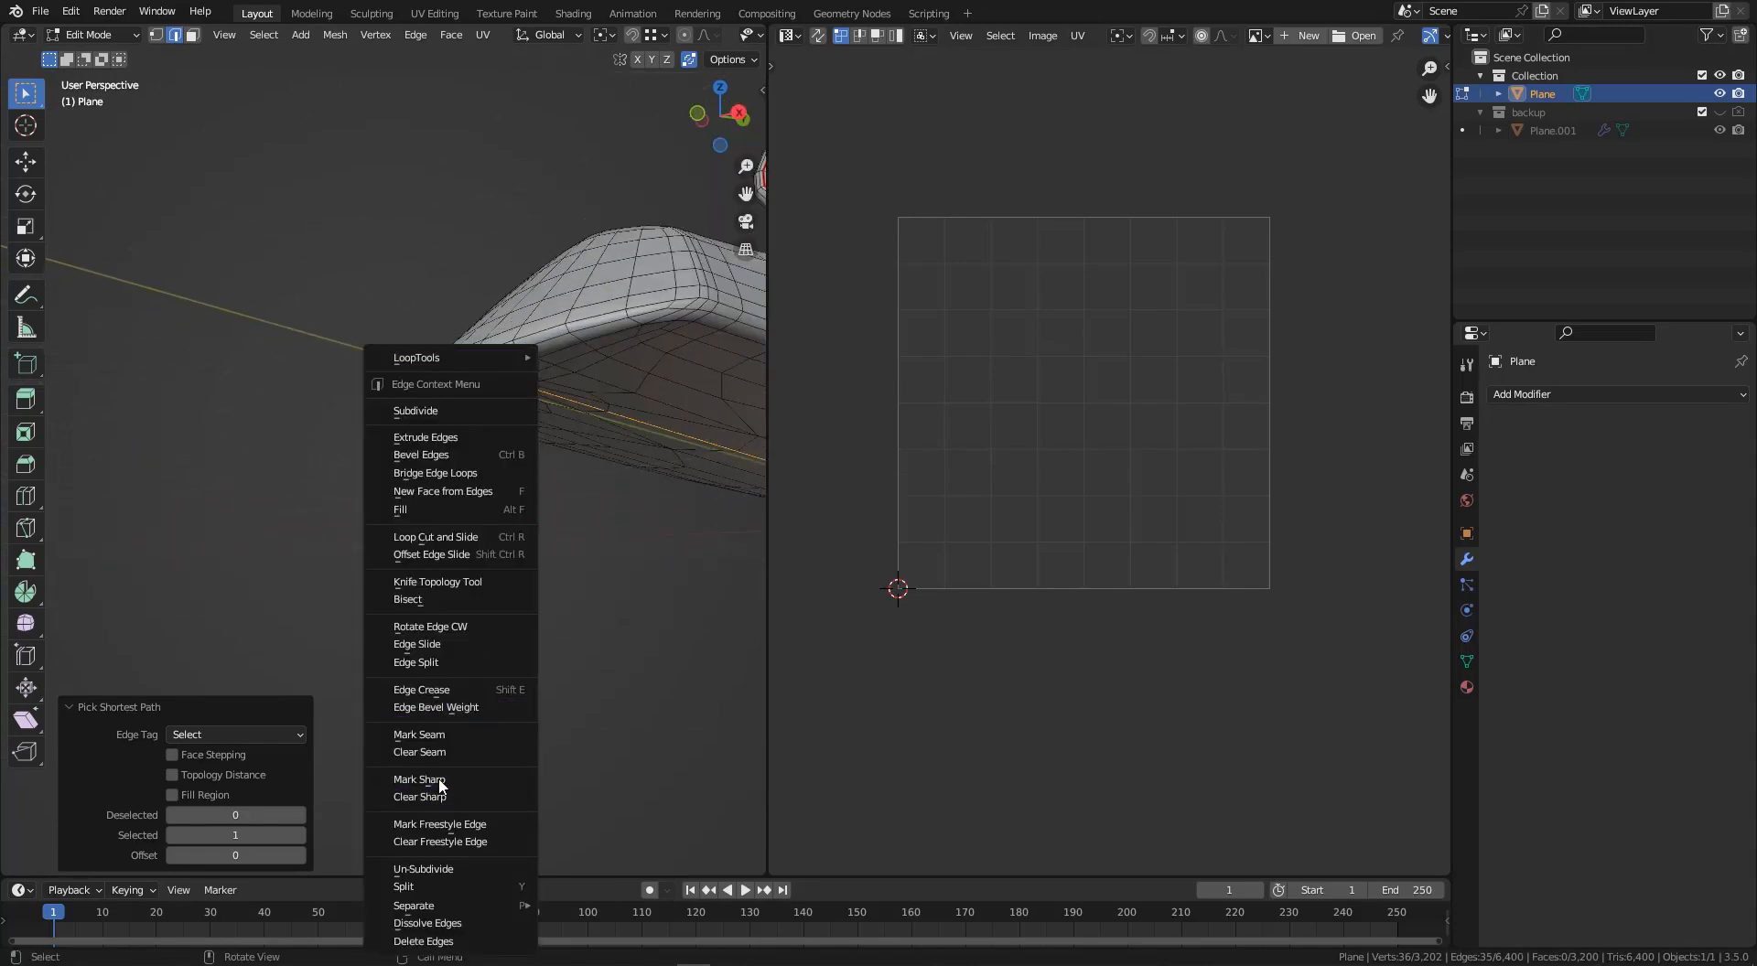
left_click(436, 740)
- Select the edge path across the lower front rim of the front paws from corner to corner and mark it as a seam
scroll(337, 518, "up", 5)
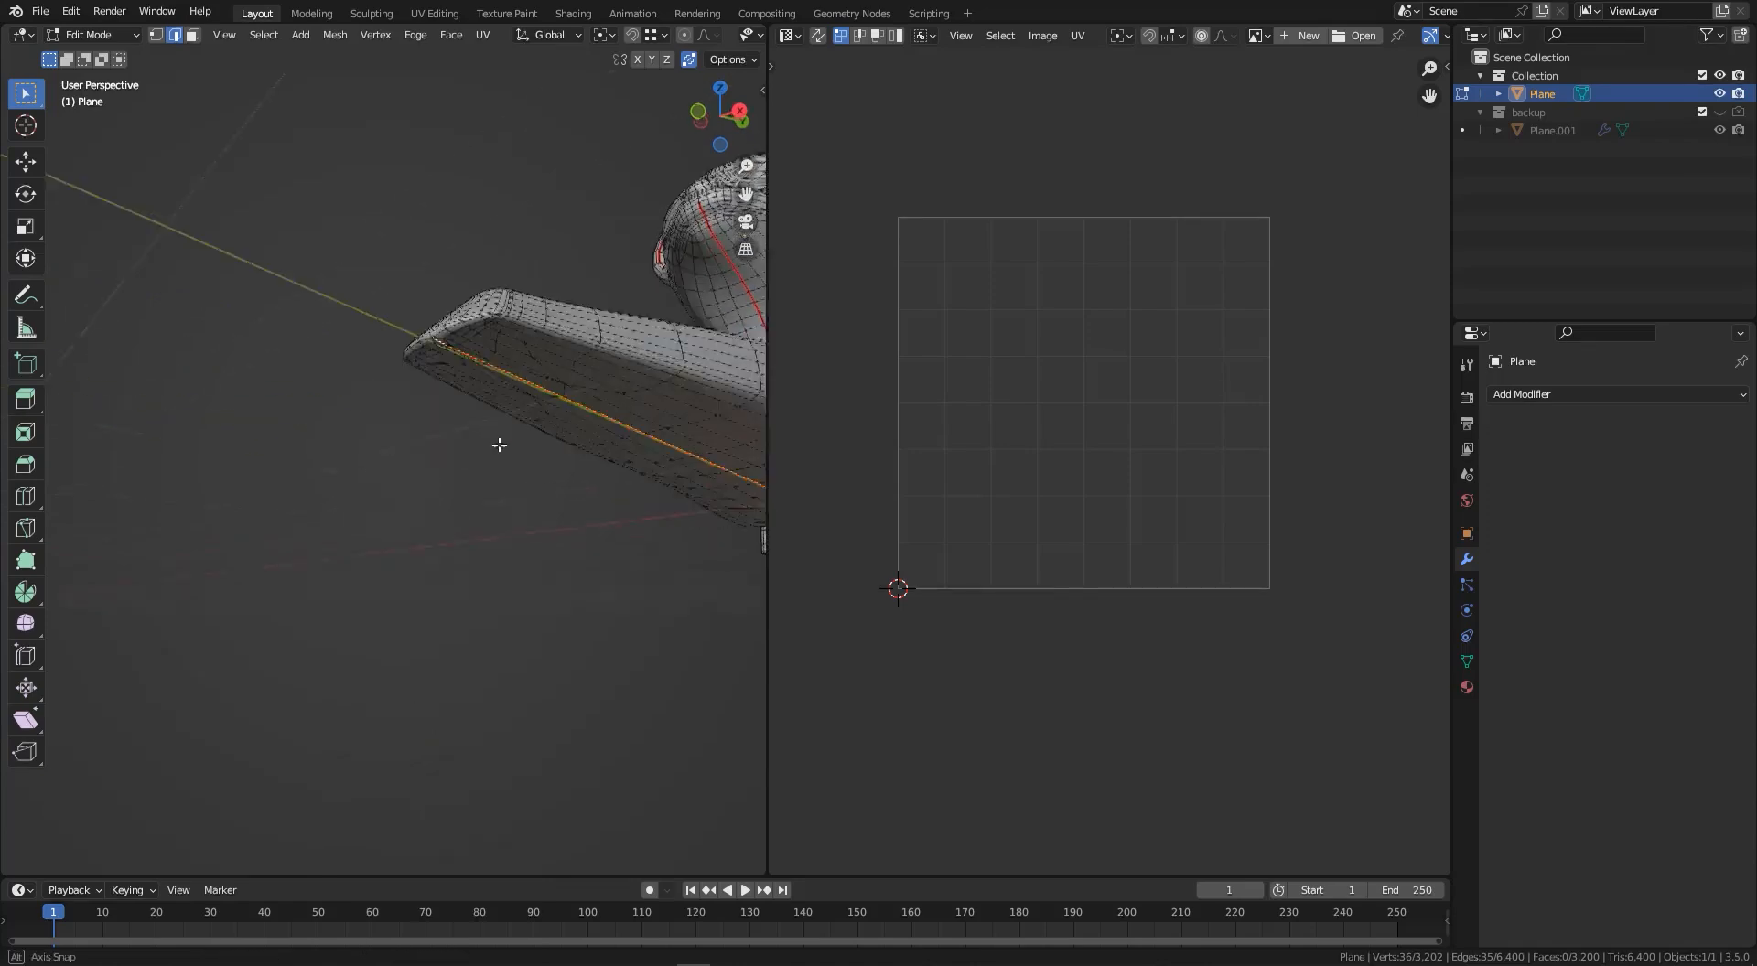
left_click(529, 270)
scroll(530, 326, "down", 4)
middle_click_drag(530, 326, 433, 398)
scroll(433, 398, "up", 5)
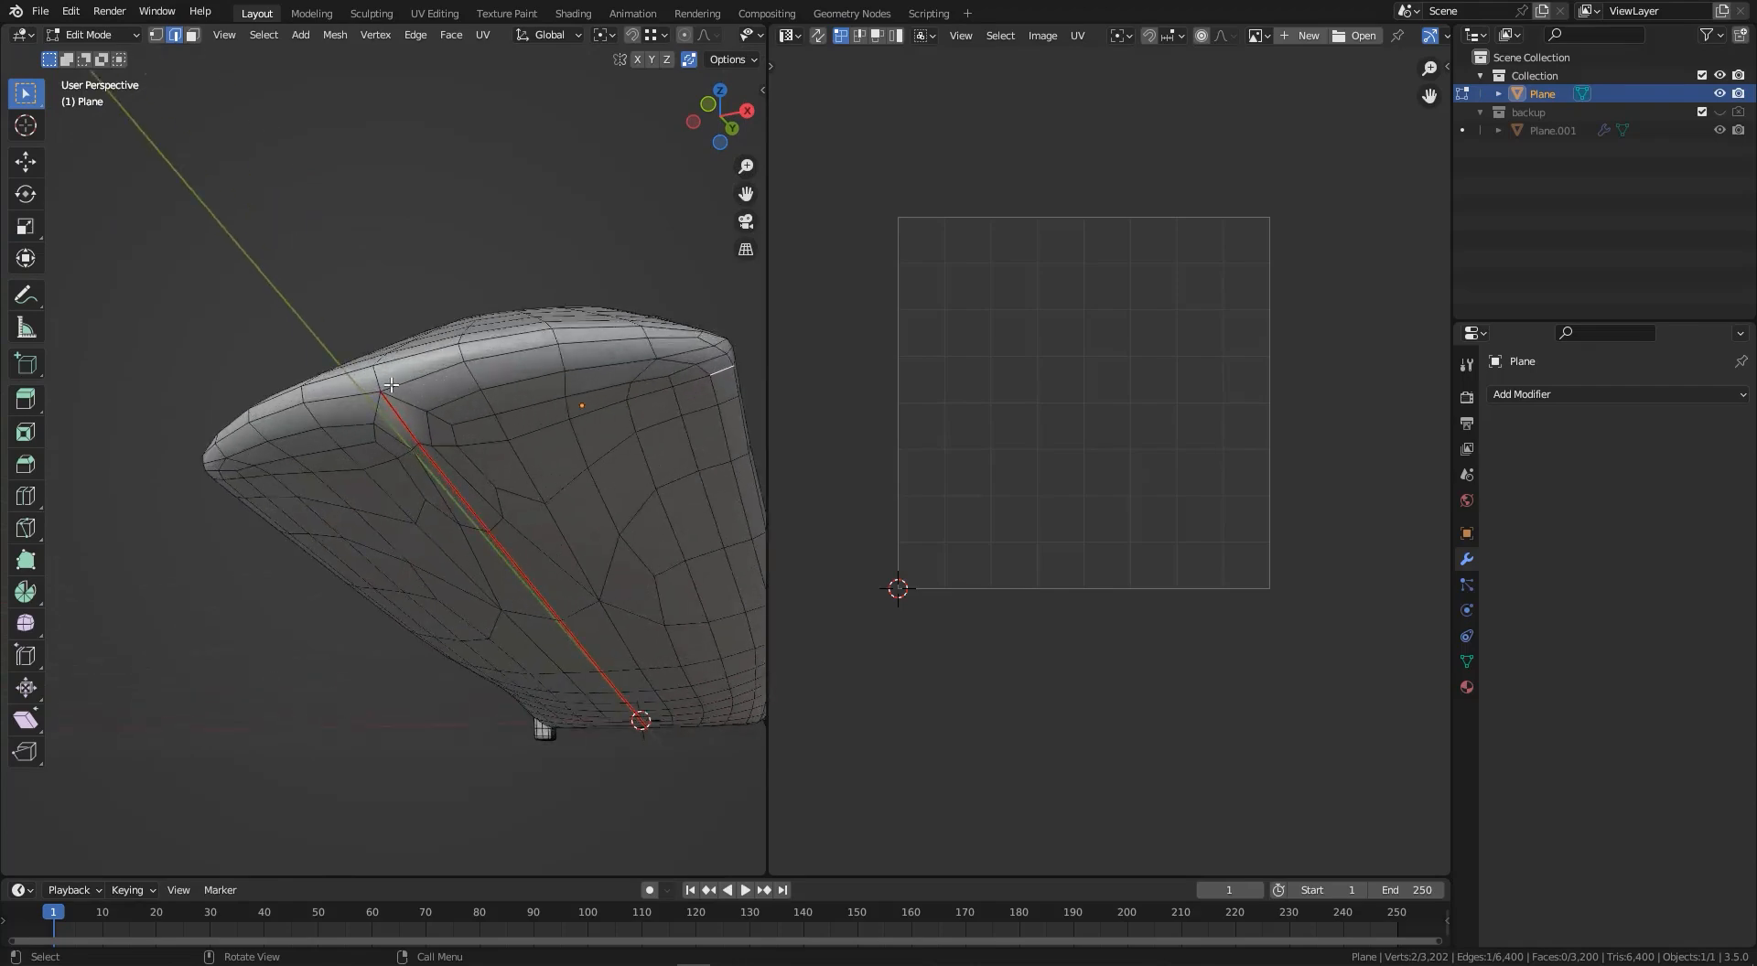
middle_click_drag(404, 370, 400, 385)
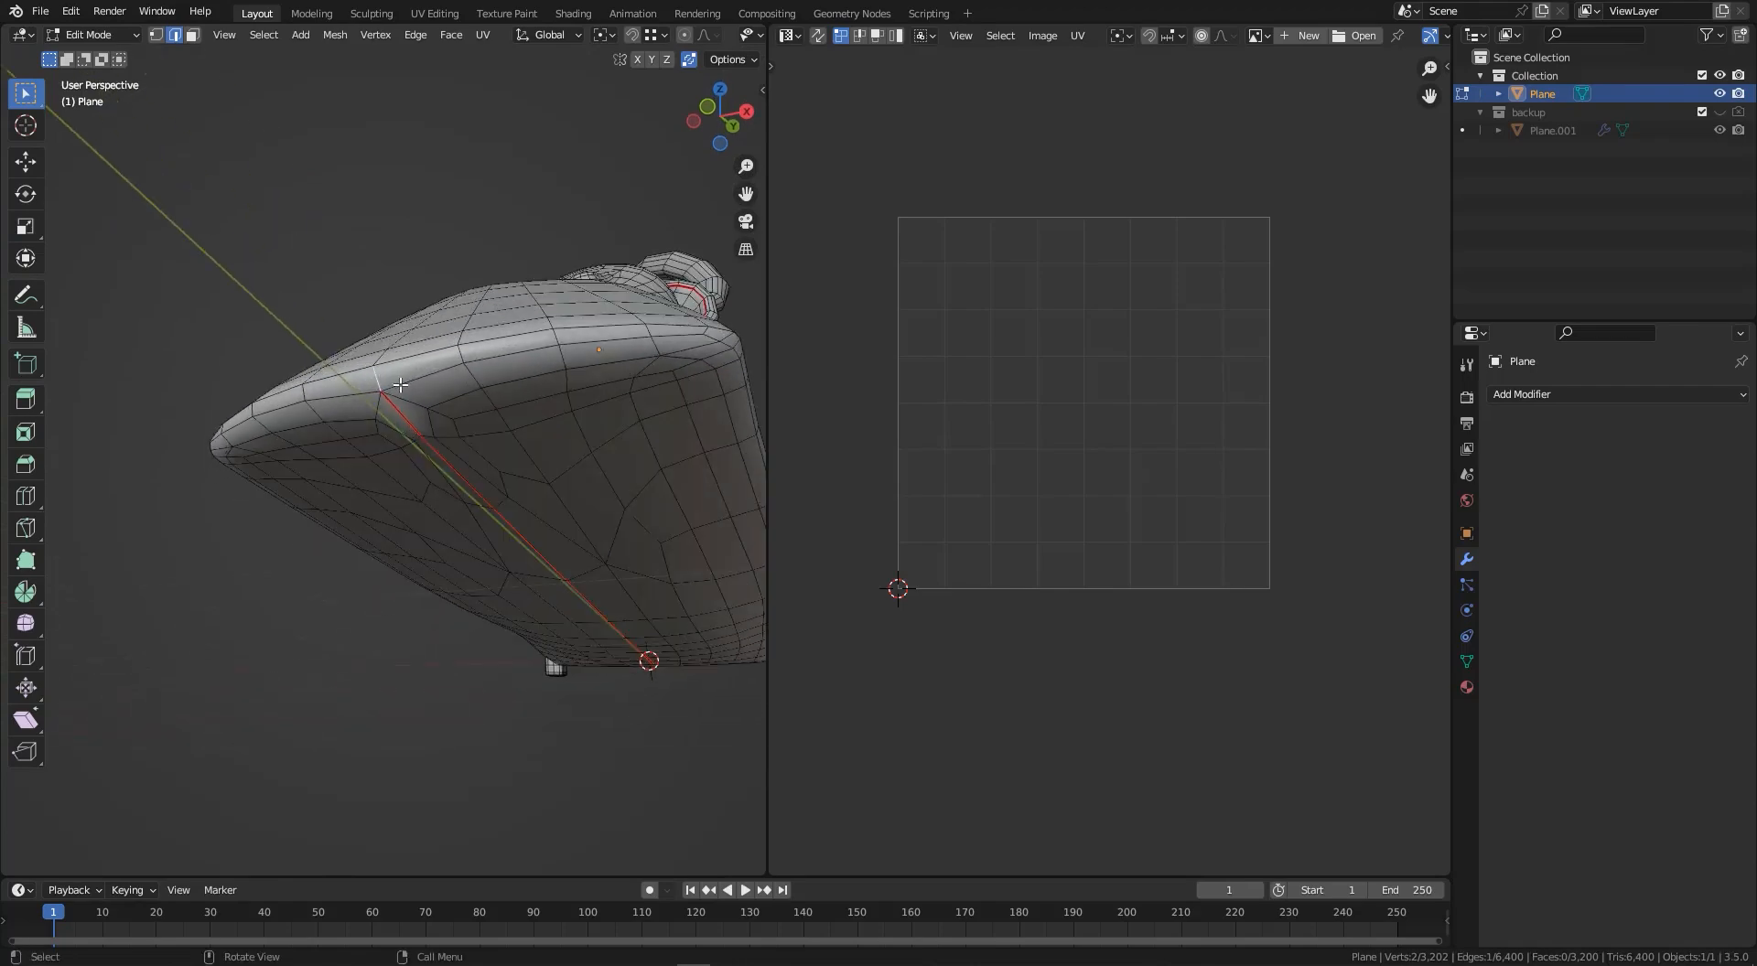
left_click(689, 342, "ctrl")
middle_click_drag(549, 663, 256, 364)
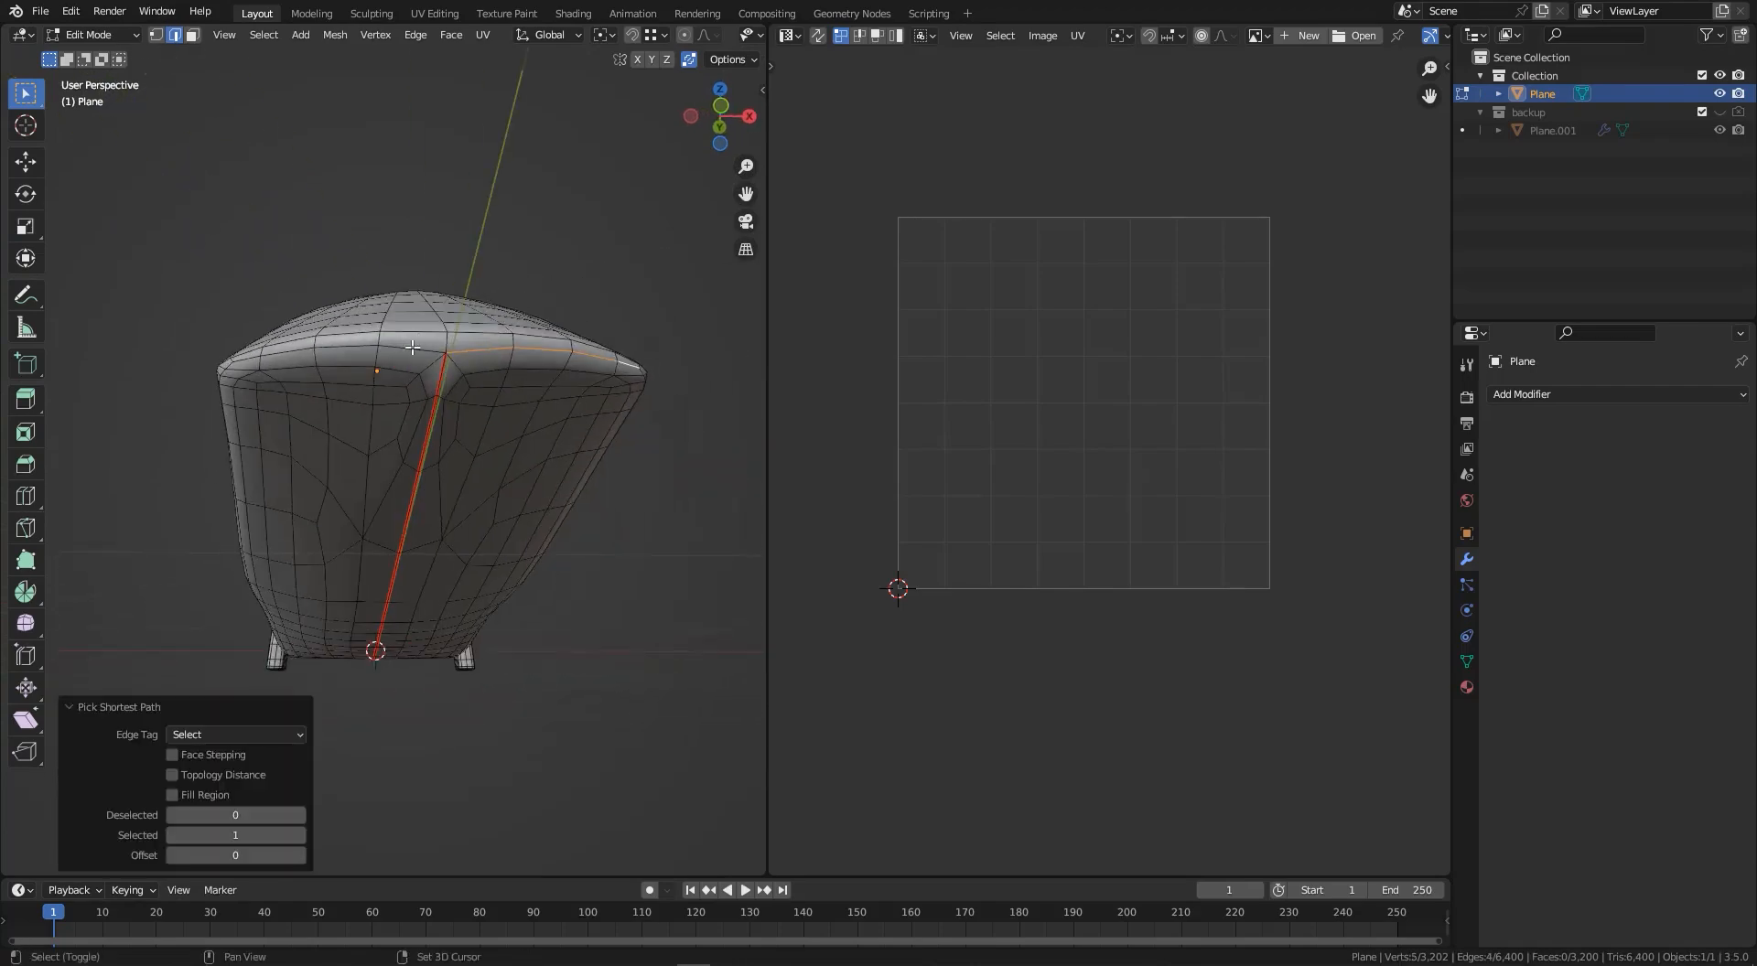
left_click(249, 362, "ctrl")
right_click(604, 229)
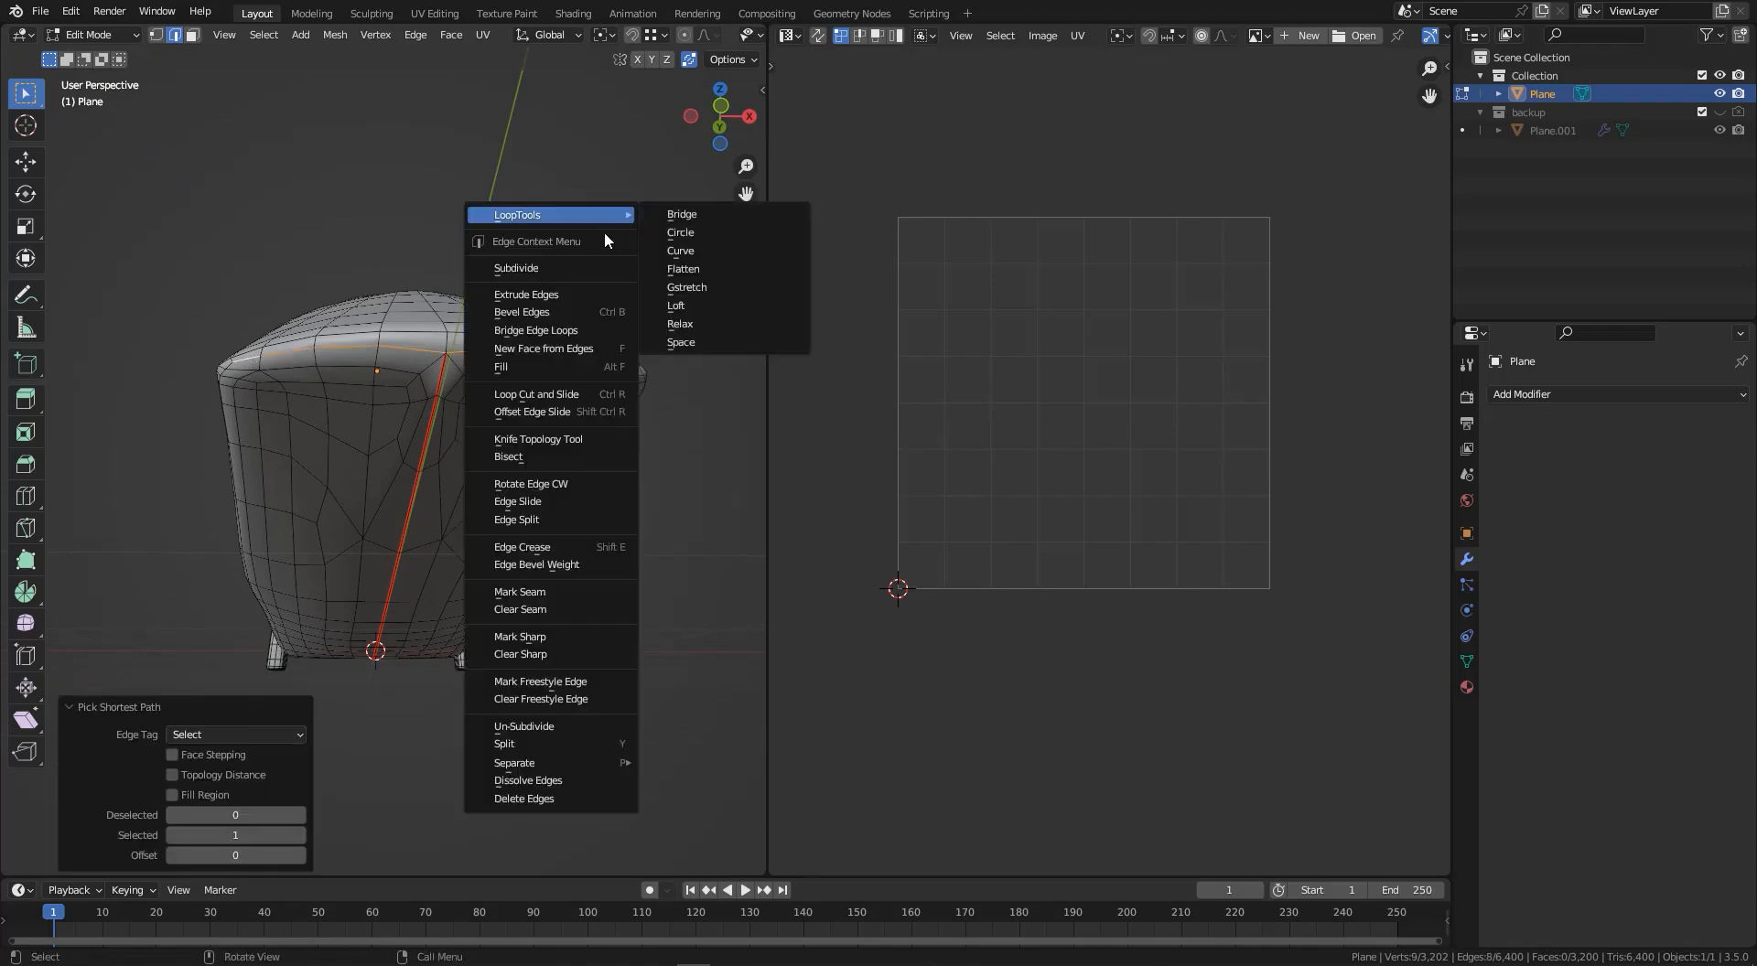
left_click(541, 598)
- Select the edge path from the belly seam down the inside of one hind leg to the paw and mark it as a seam
middle_click_drag(541, 597, 458, 442)
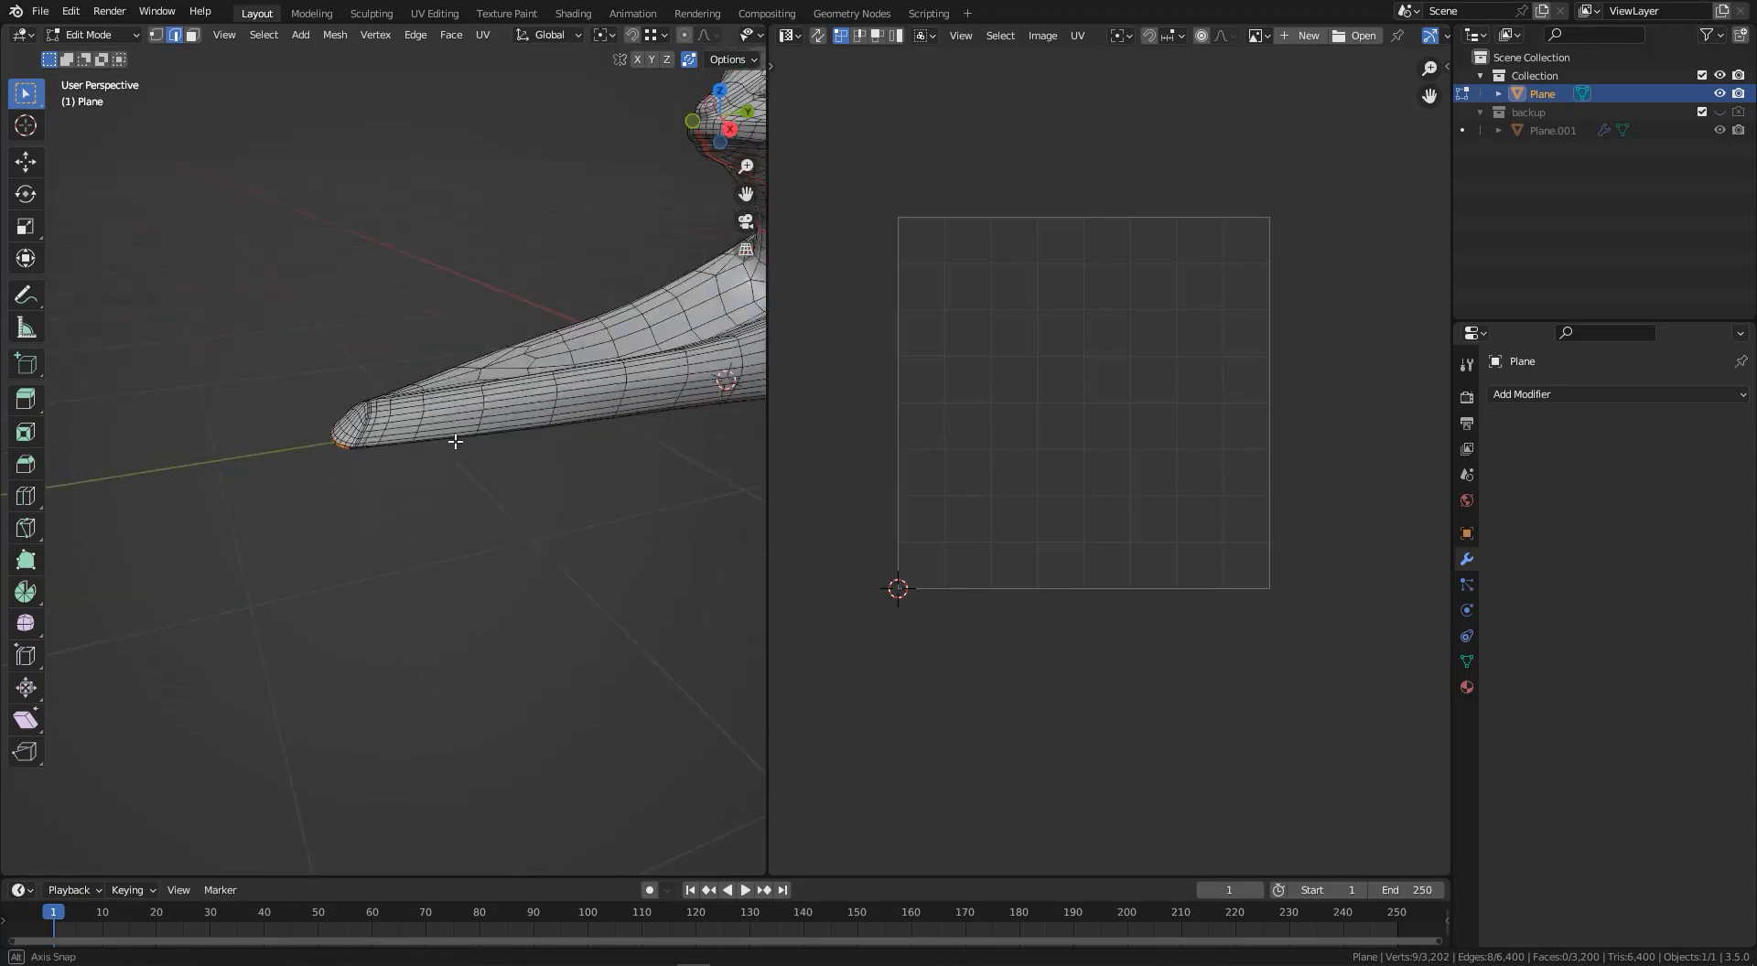
middle_click_drag(653, 444, 680, 385)
scroll(647, 372, "up", 4)
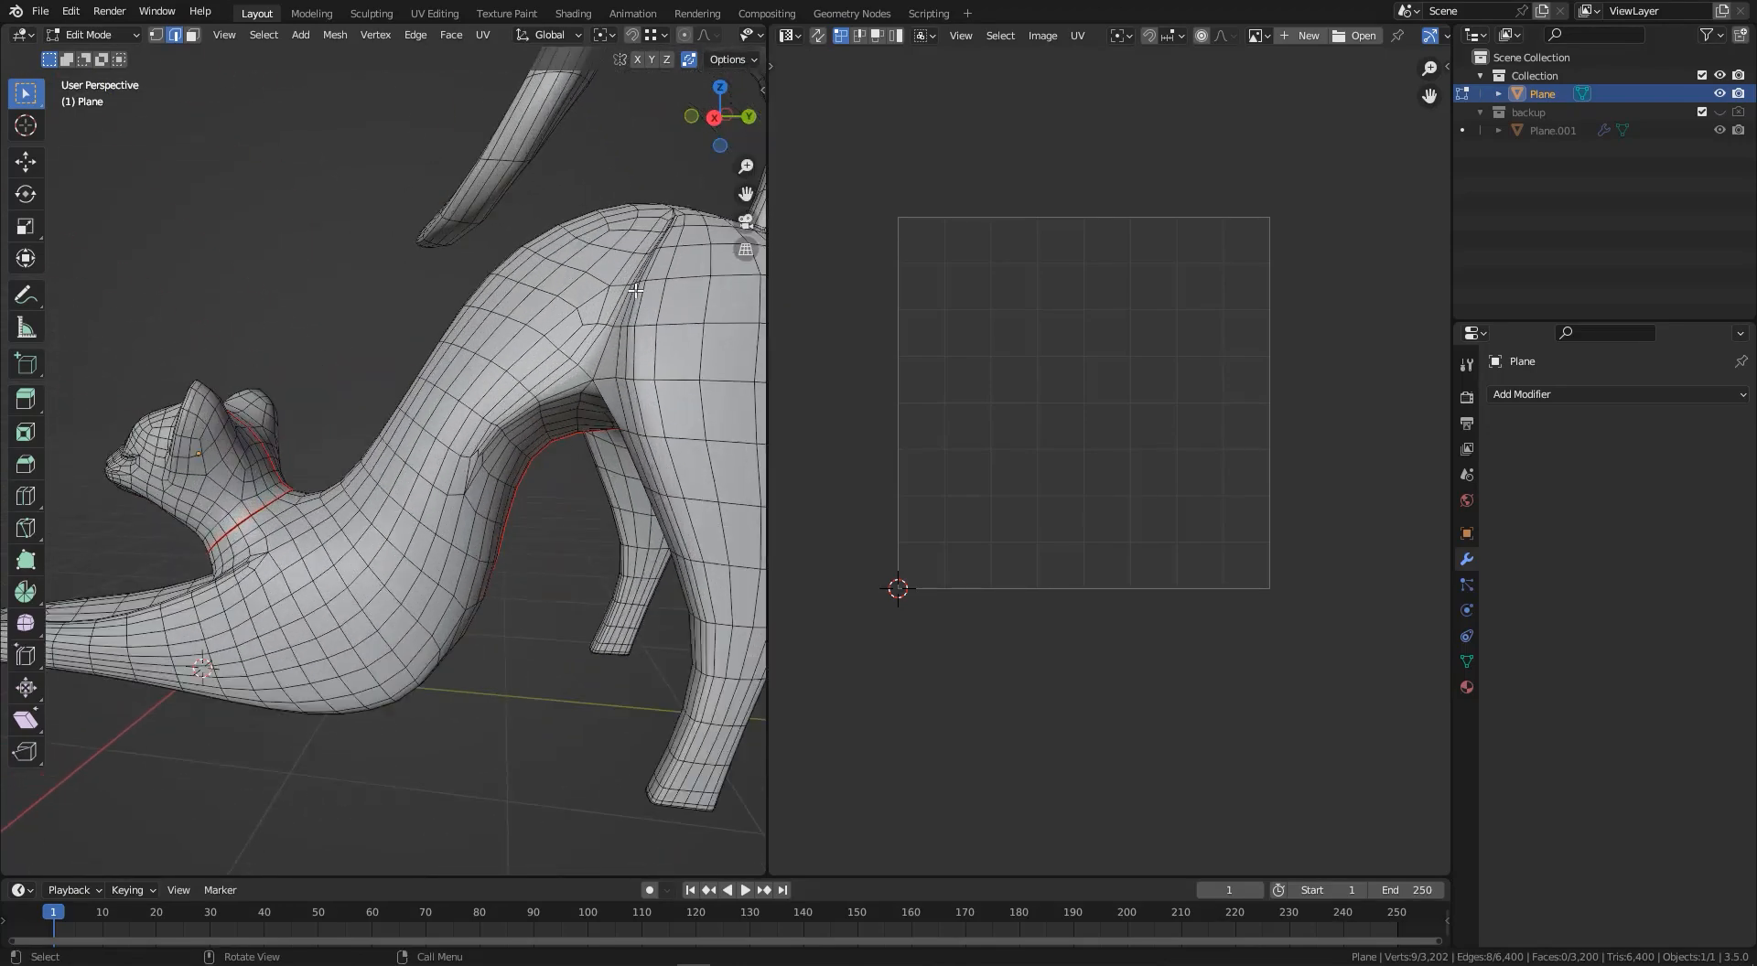
middle_click_drag(613, 298, 458, 387)
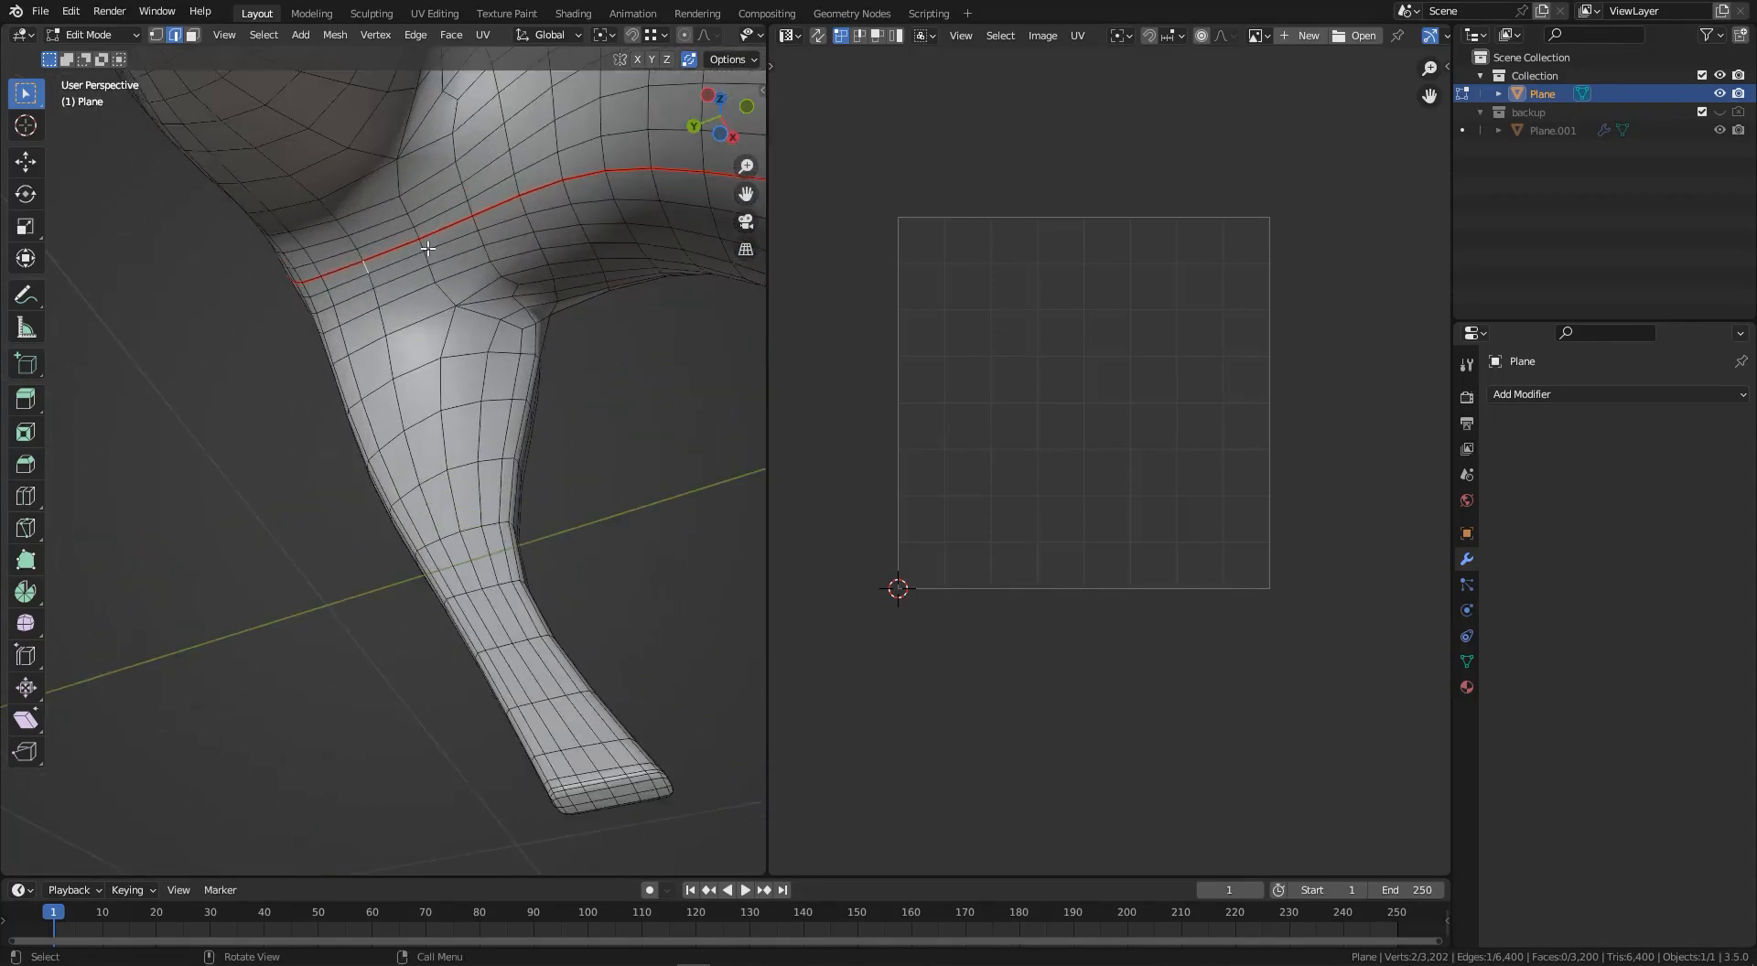
left_click(447, 457, "ctrl")
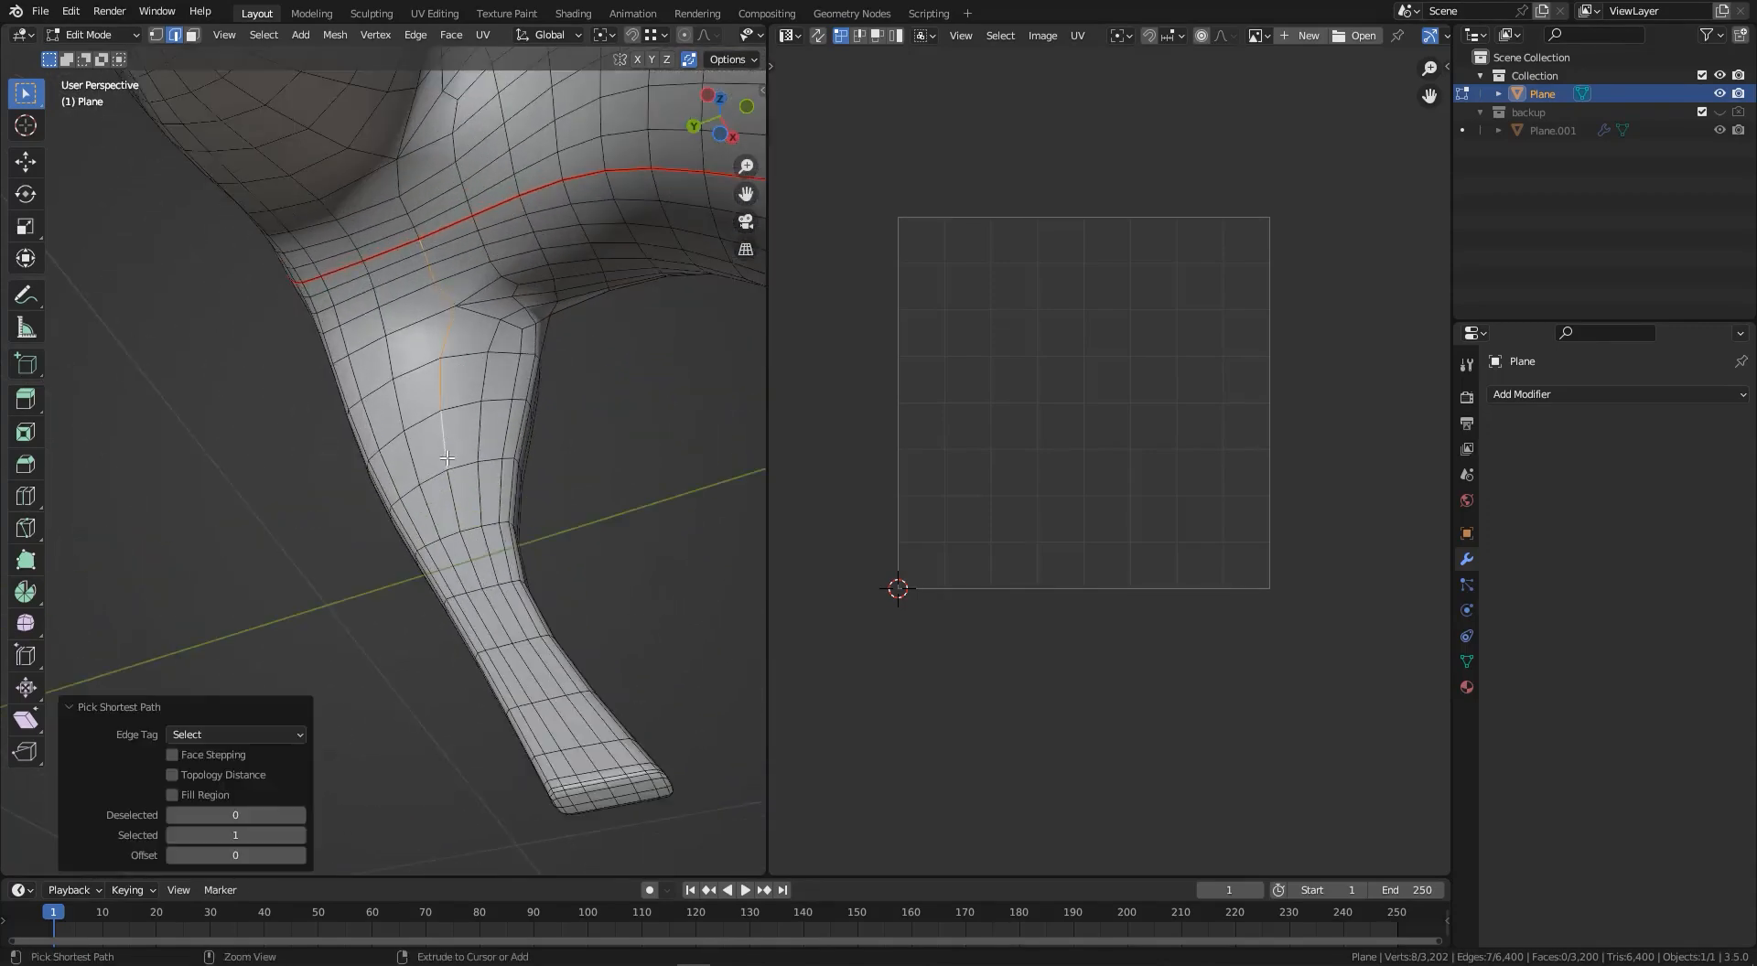
left_click(600, 776, "ctrl")
scroll(600, 776, "up", 5)
middle_click_drag(600, 776, 430, 473, "shift")
scroll(511, 618, "down", 2)
left_click(511, 618, "ctrl")
right_click(430, 473)
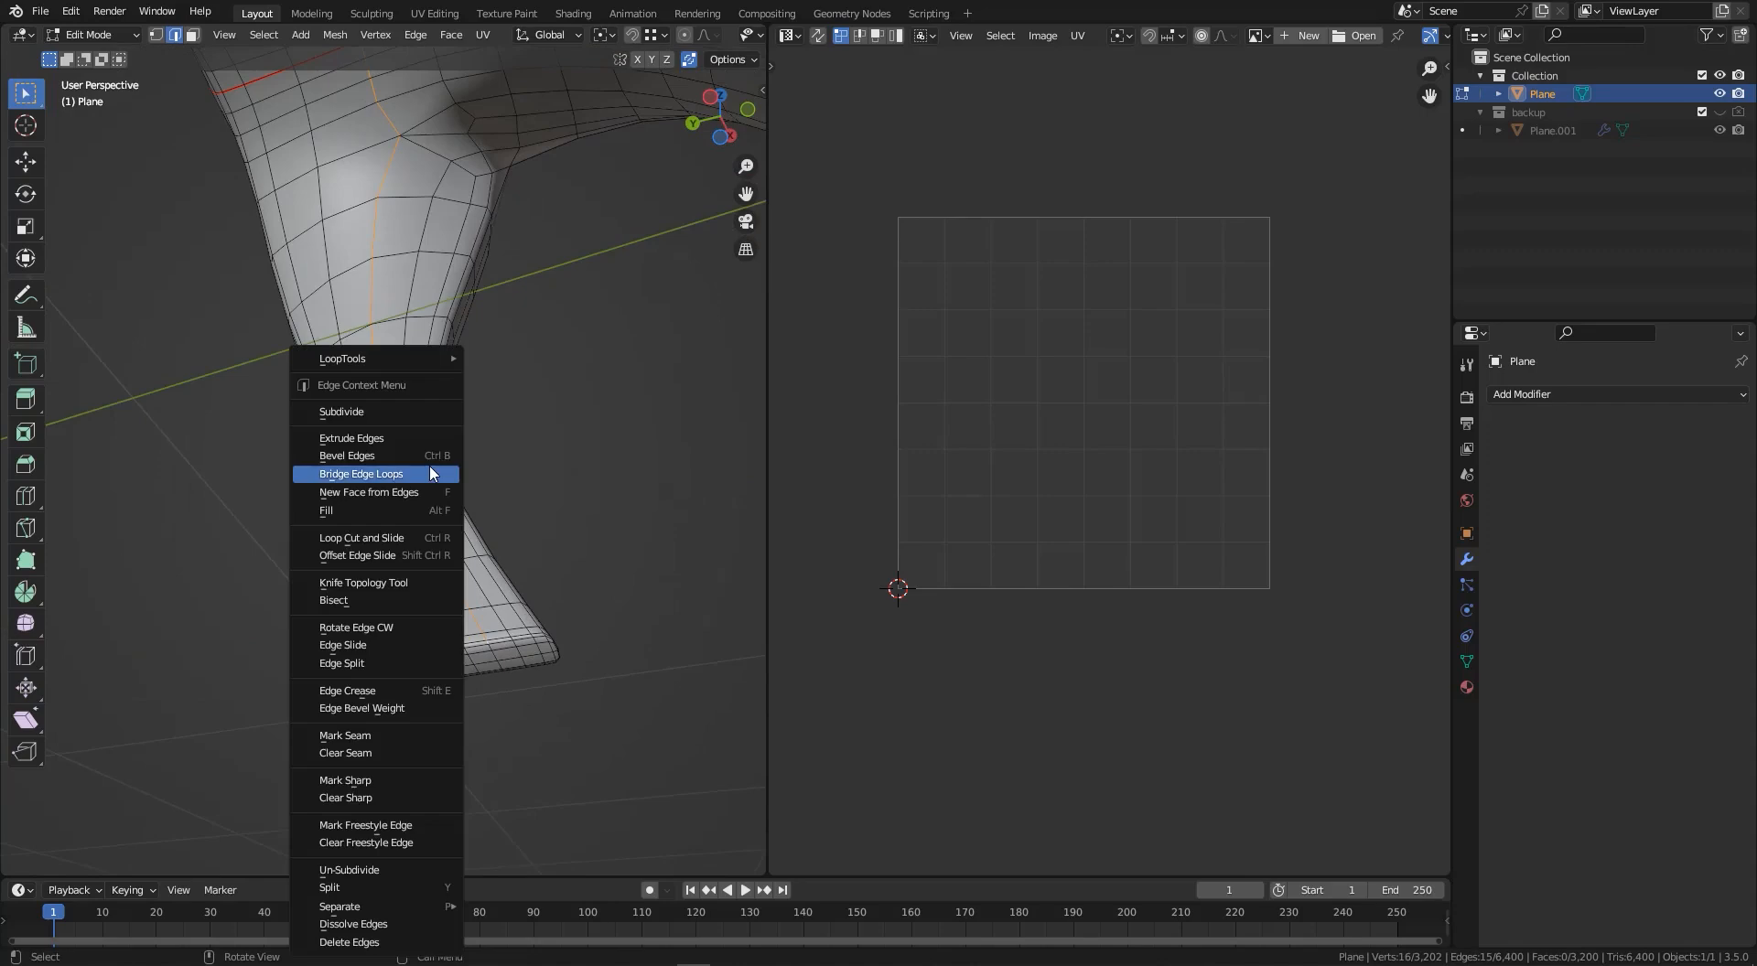
left_click(381, 744)
- Select the matching inner edge path from the belly seam down the other hind leg to the paw and mark it as a seam
middle_click_drag(381, 743, 362, 458)
scroll(358, 387, "up", 3)
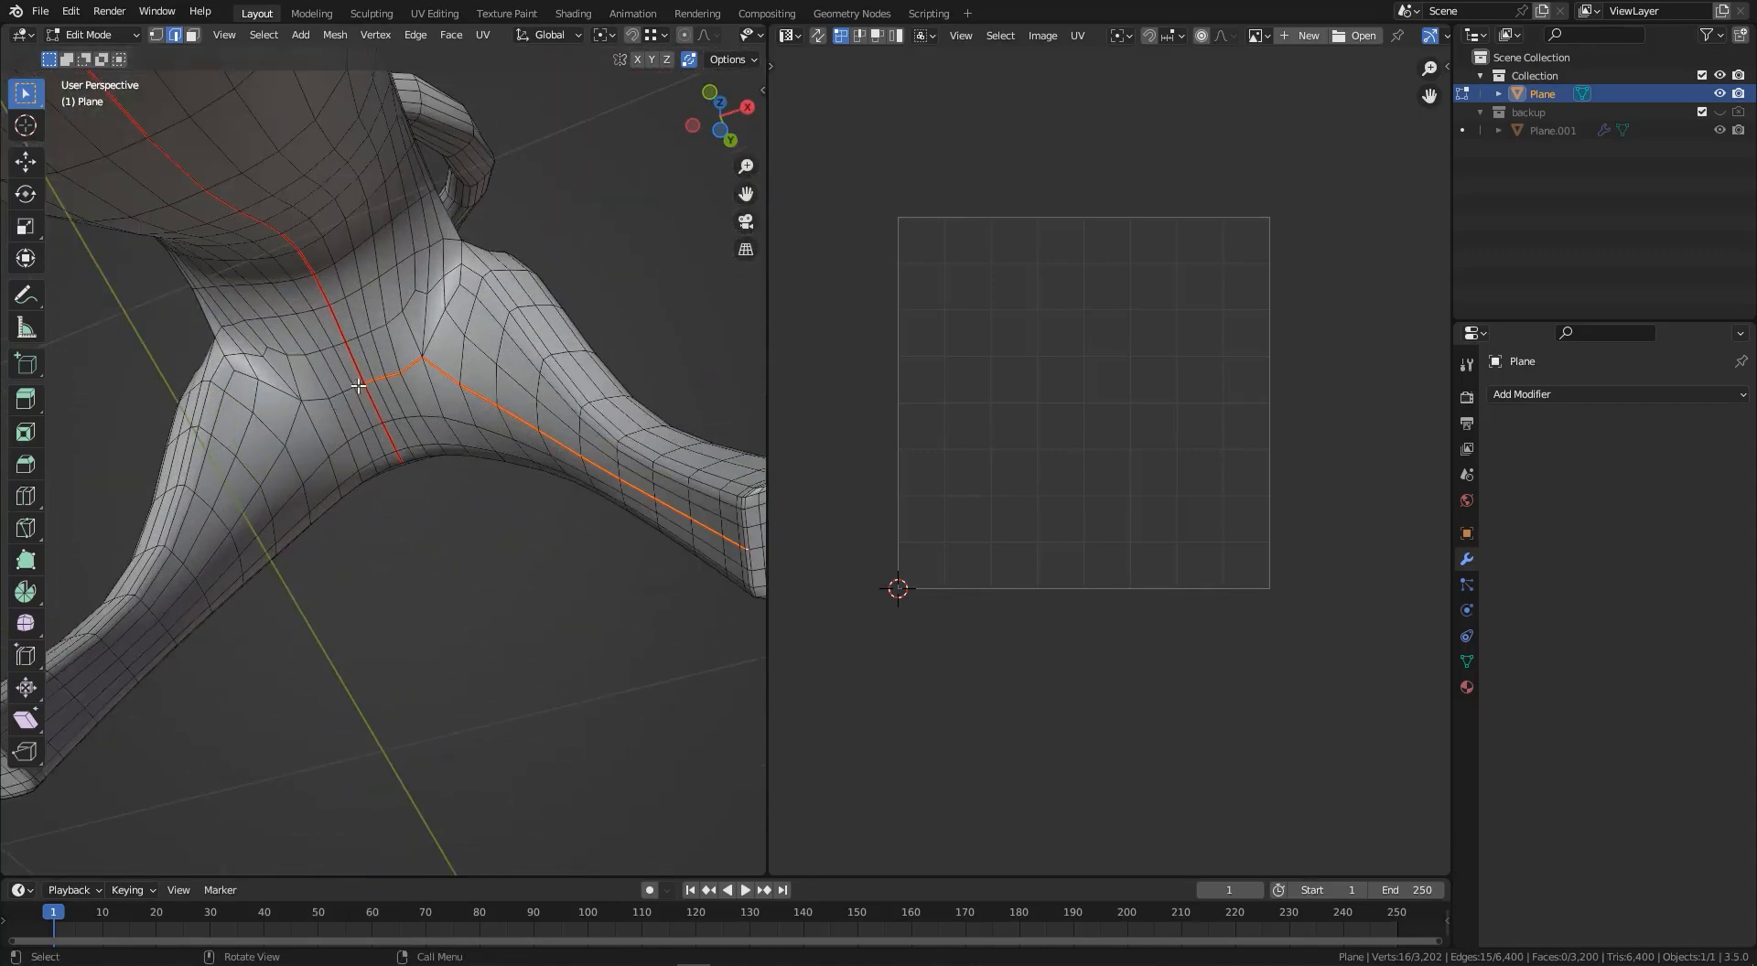
scroll(360, 383, "down", 4)
middle_click_drag(360, 382, 518, 431)
scroll(518, 430, "up", 2)
left_click(538, 402, "ctrl")
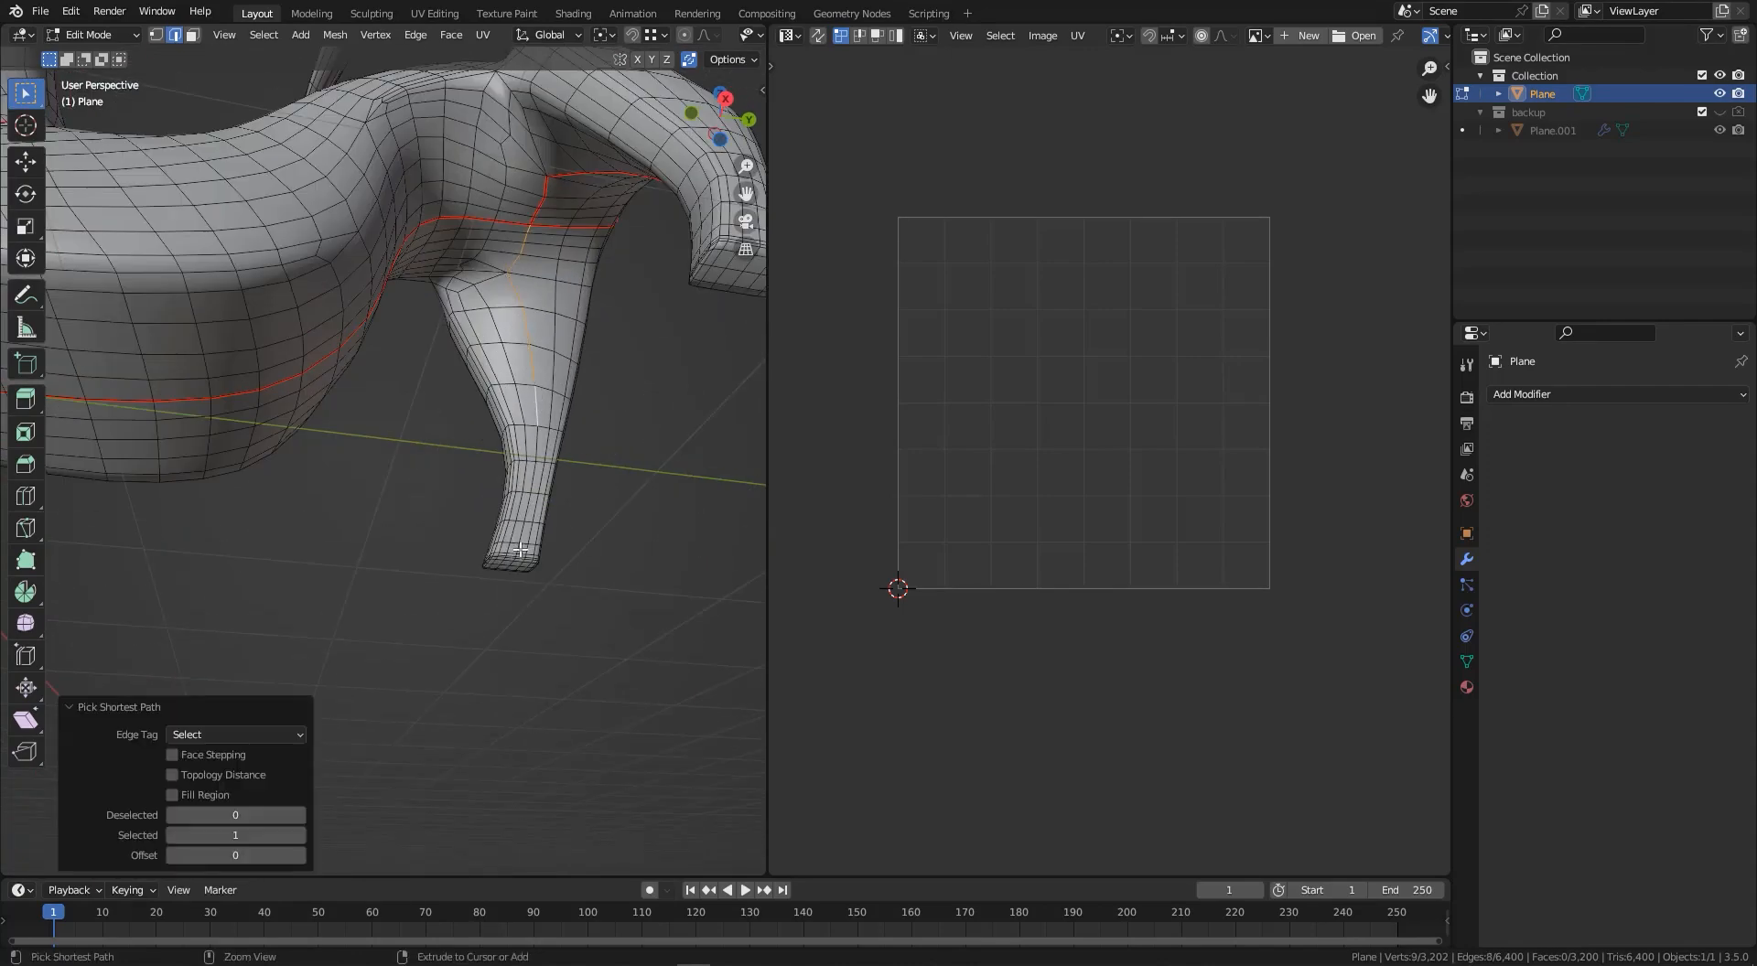
scroll(520, 549, "up", 5)
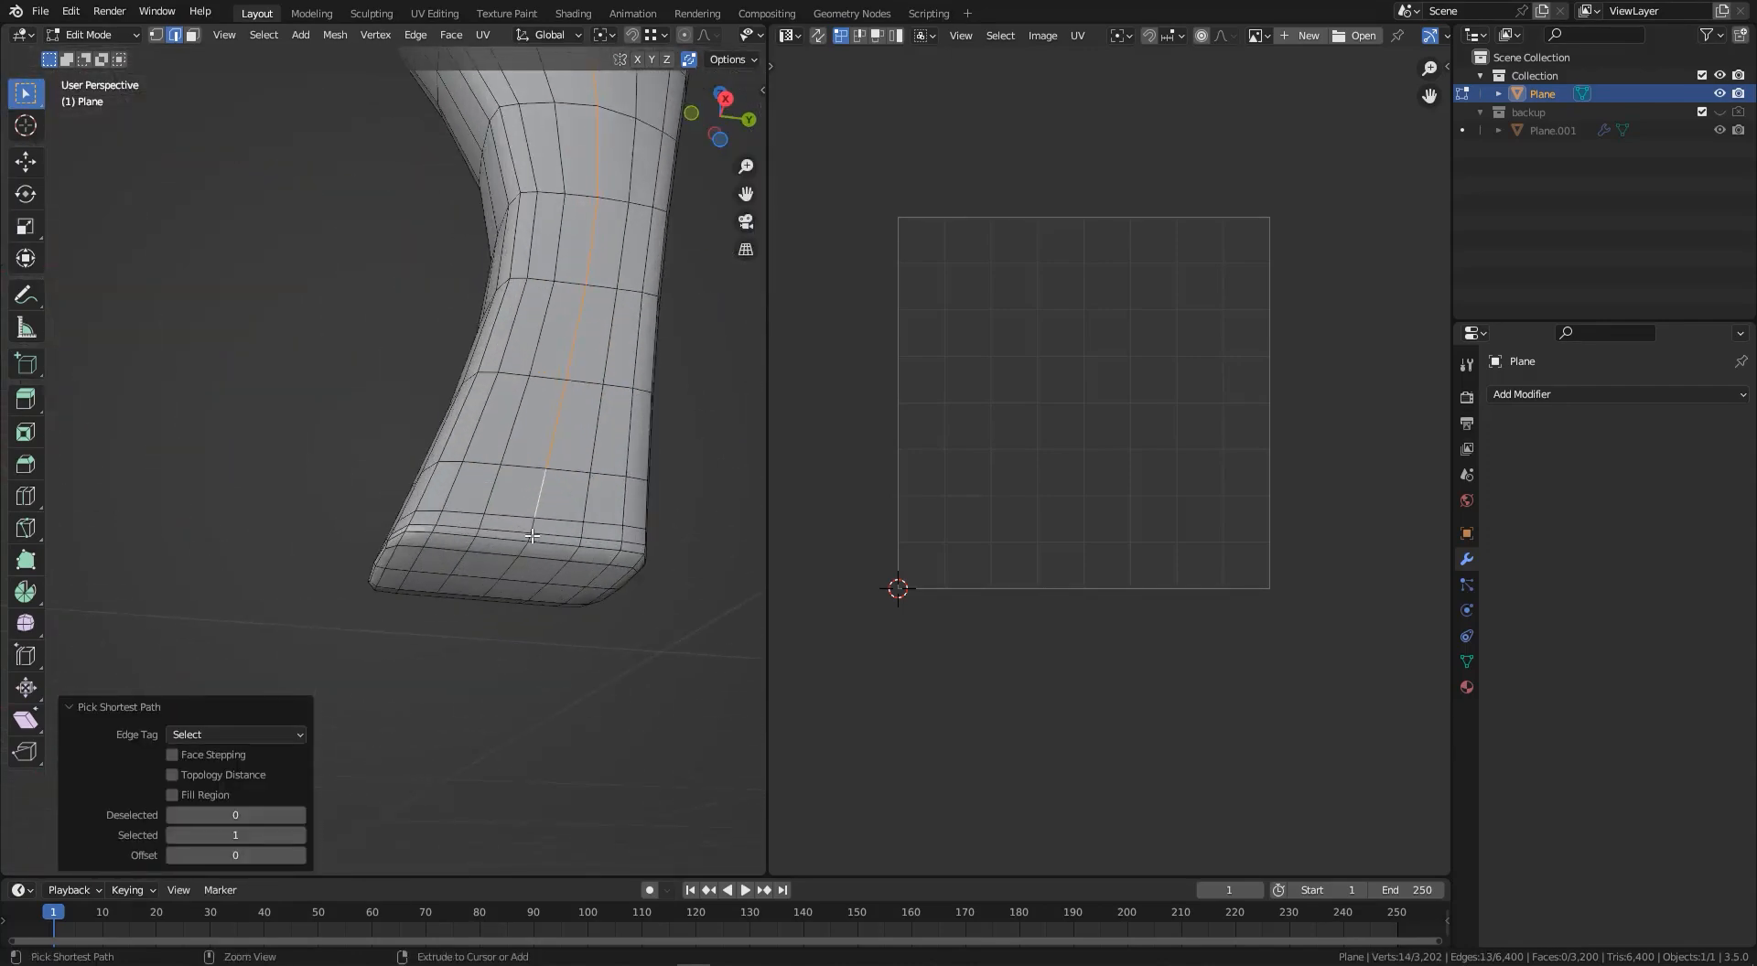
right_click(532, 460)
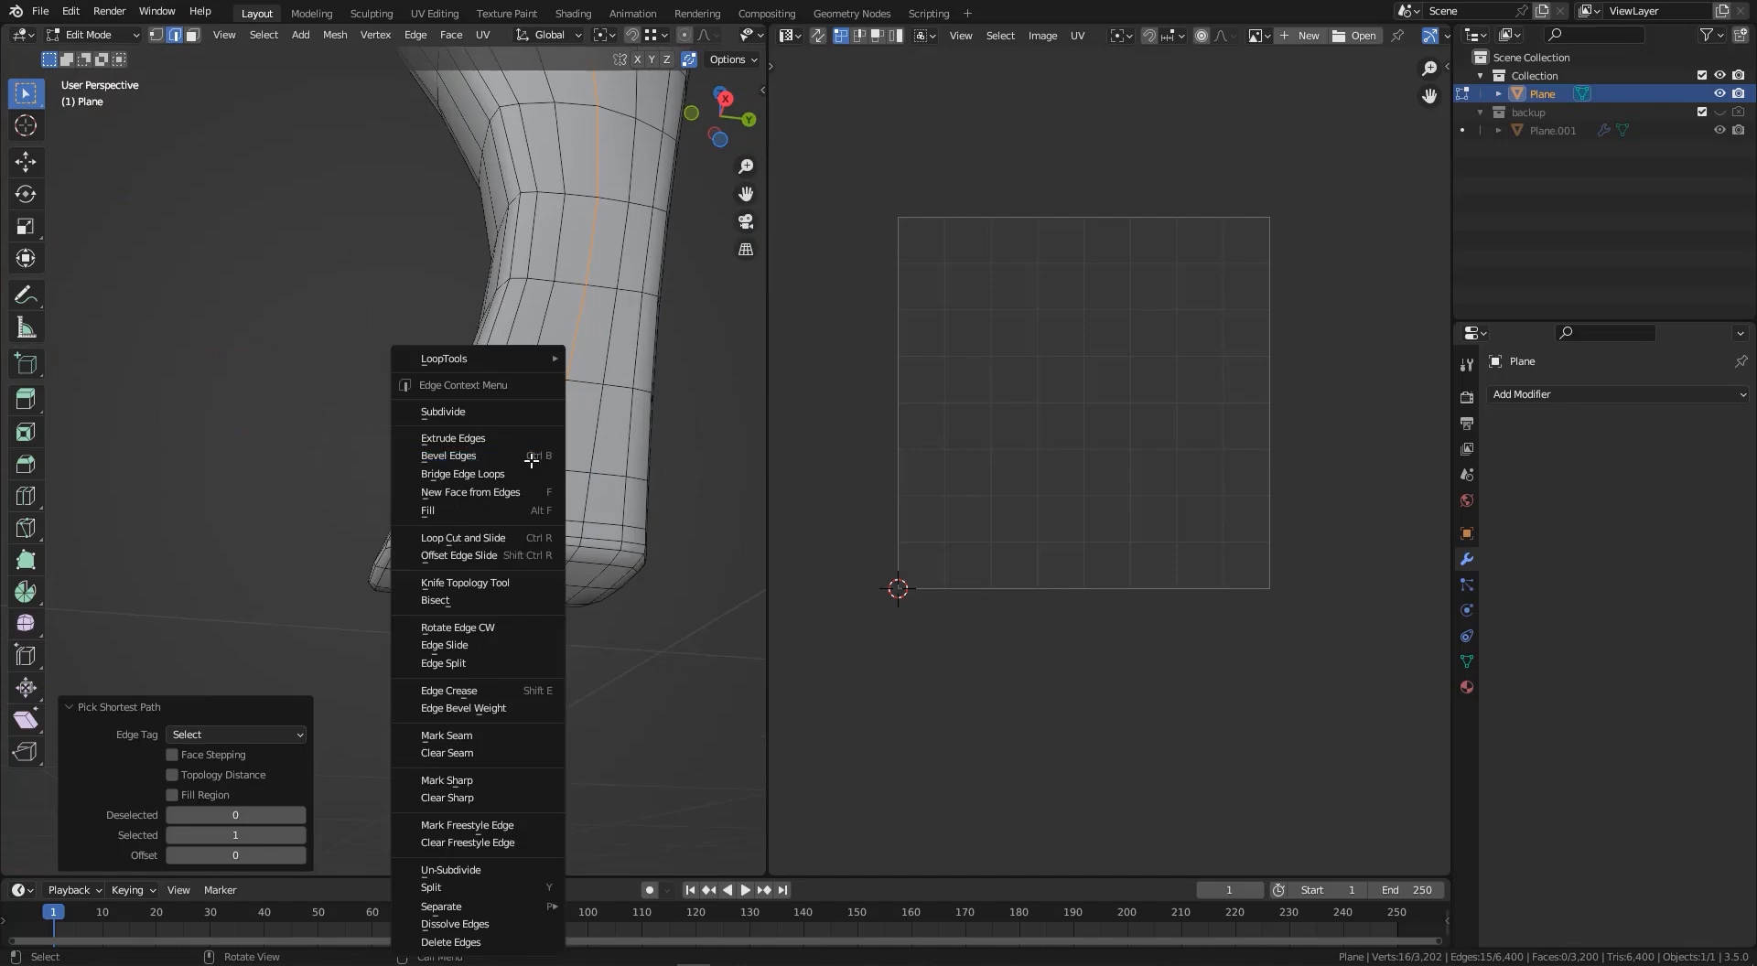
left_click(479, 737)
- Select the edges around the sole of one hind paw, starting at its inner leg seam, and mark them as a seam
middle_click_drag(470, 735, 717, 348)
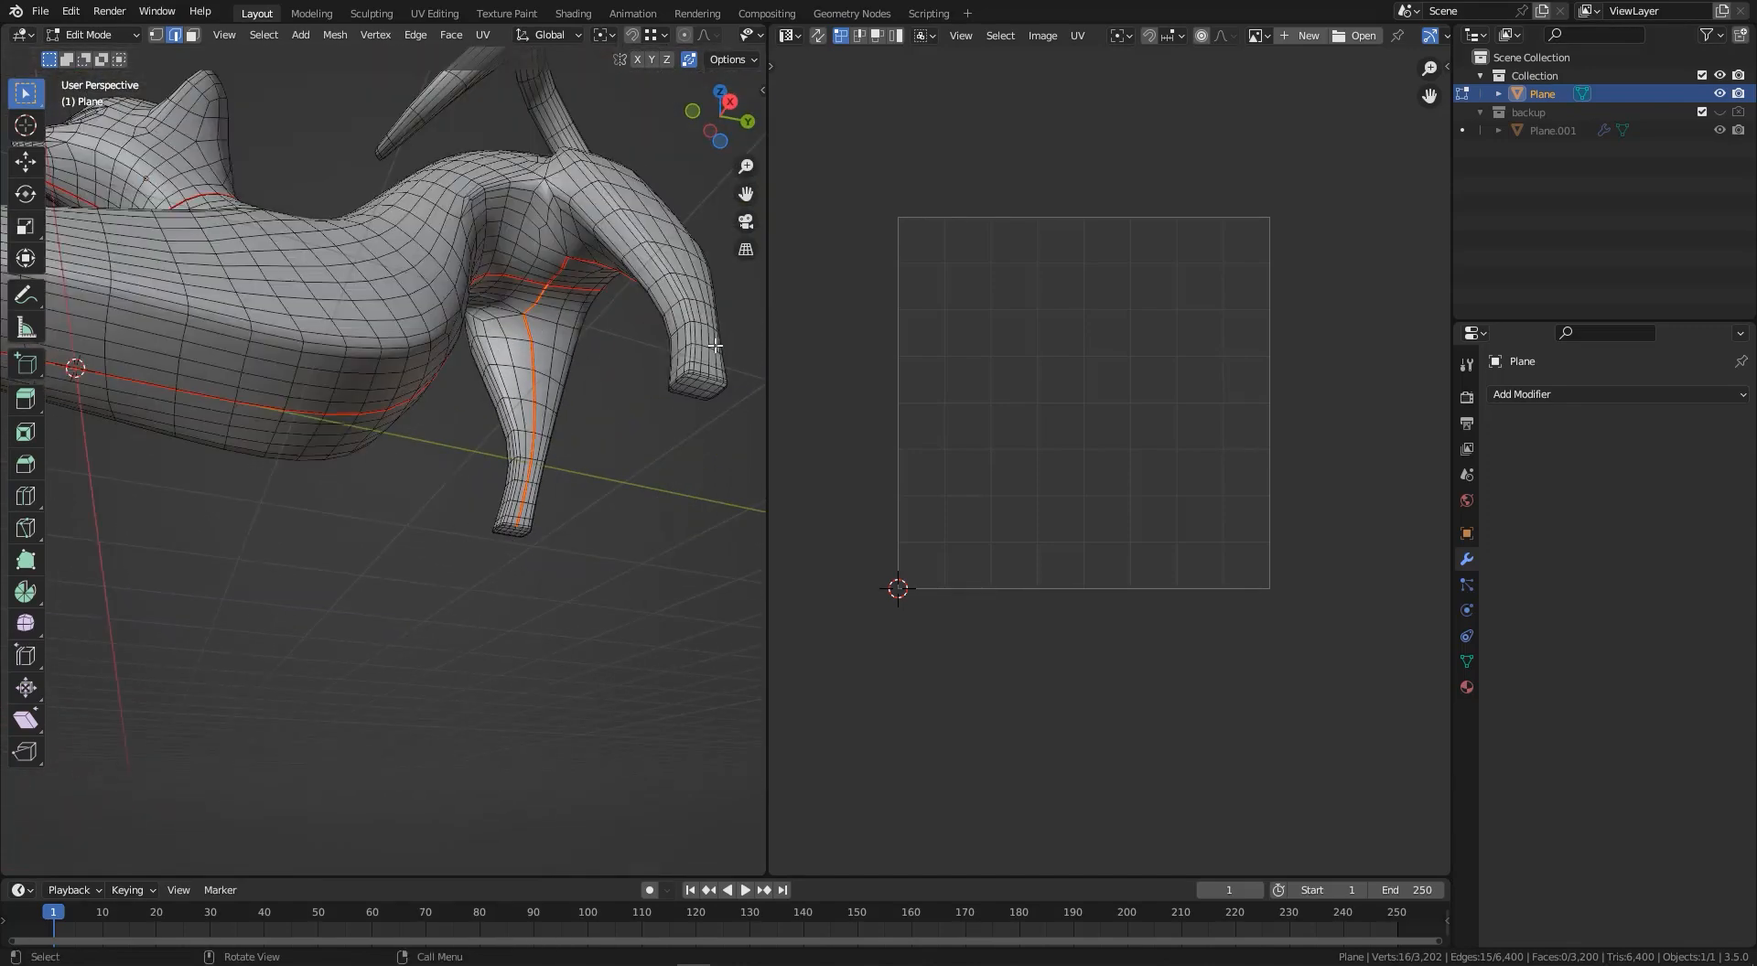
scroll(717, 348, "up", 3)
left_click(665, 405)
middle_click_drag(666, 406, 625, 413)
scroll(625, 414, "up", 3)
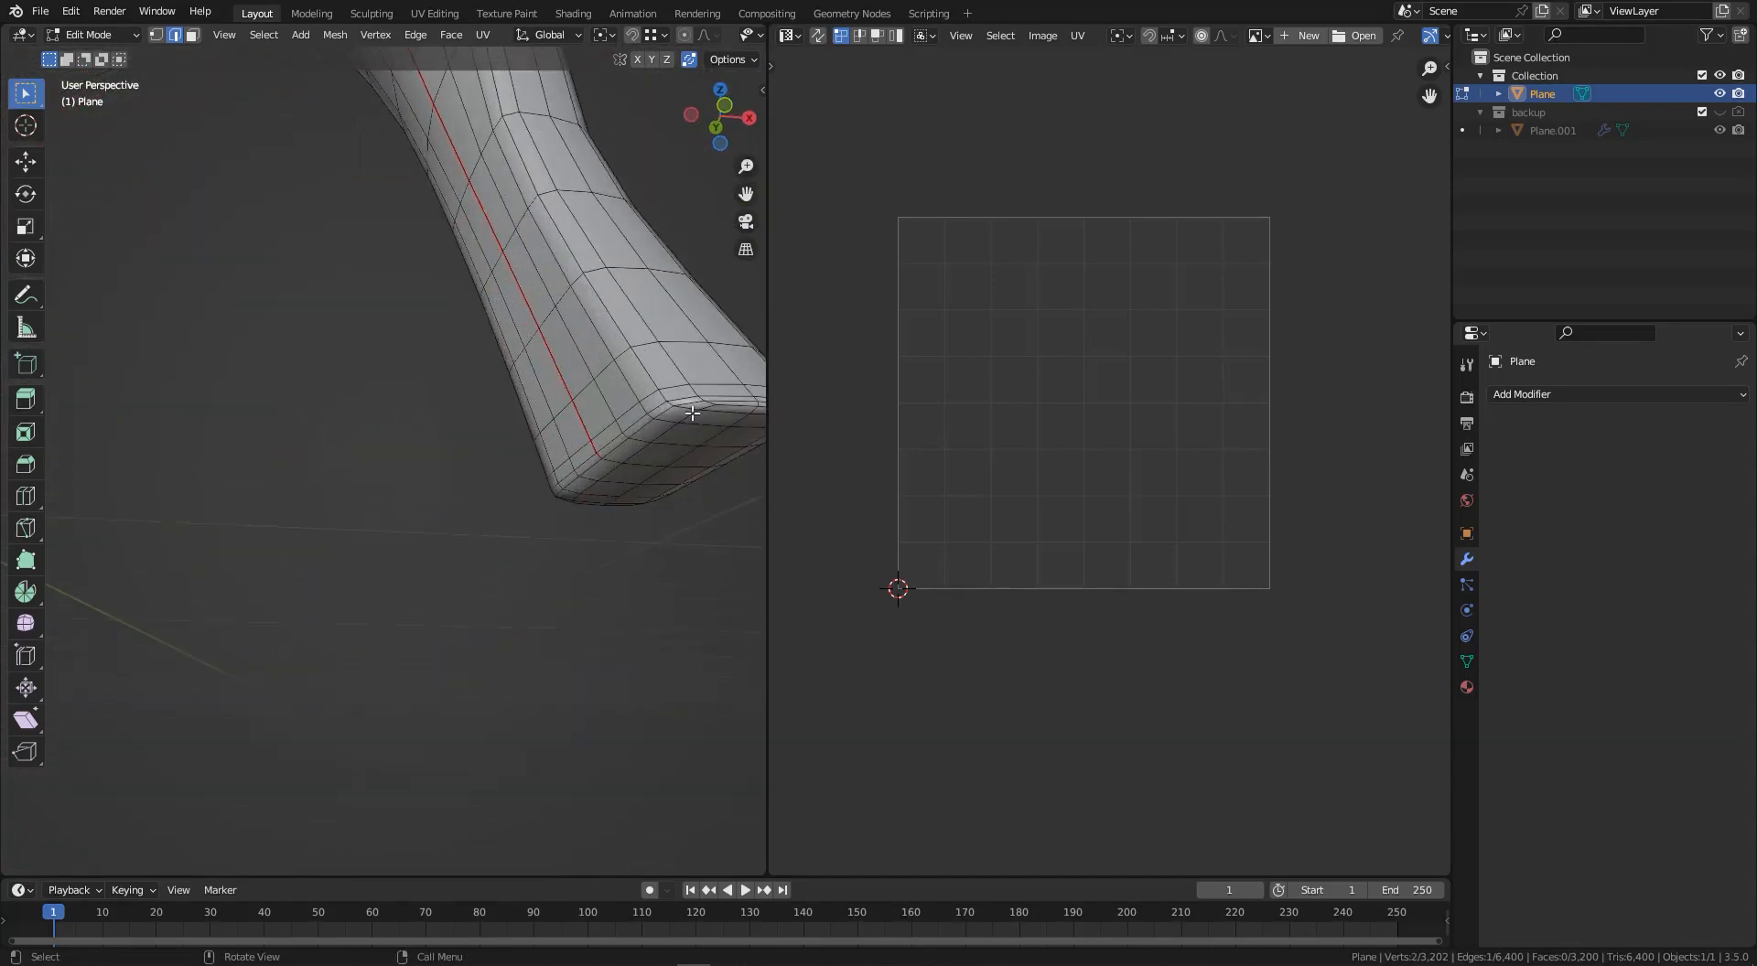
scroll(696, 404, "up", 2)
scroll(671, 396, "down", 2)
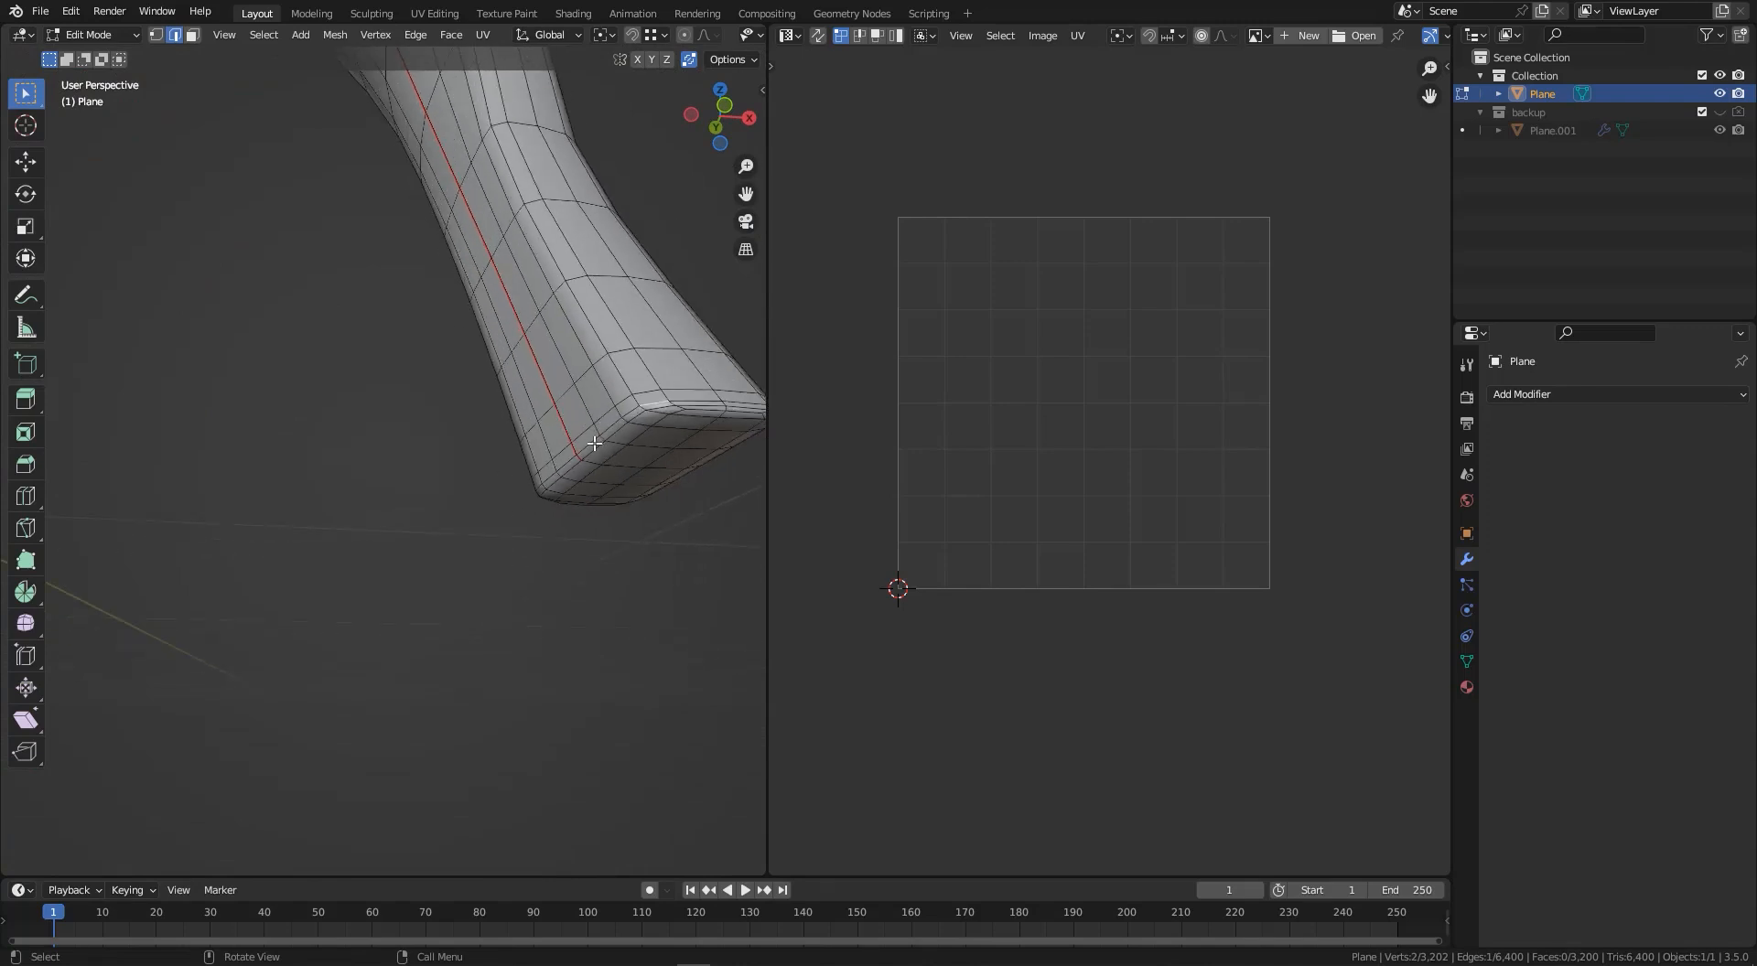
middle_click_drag(700, 395, 713, 468)
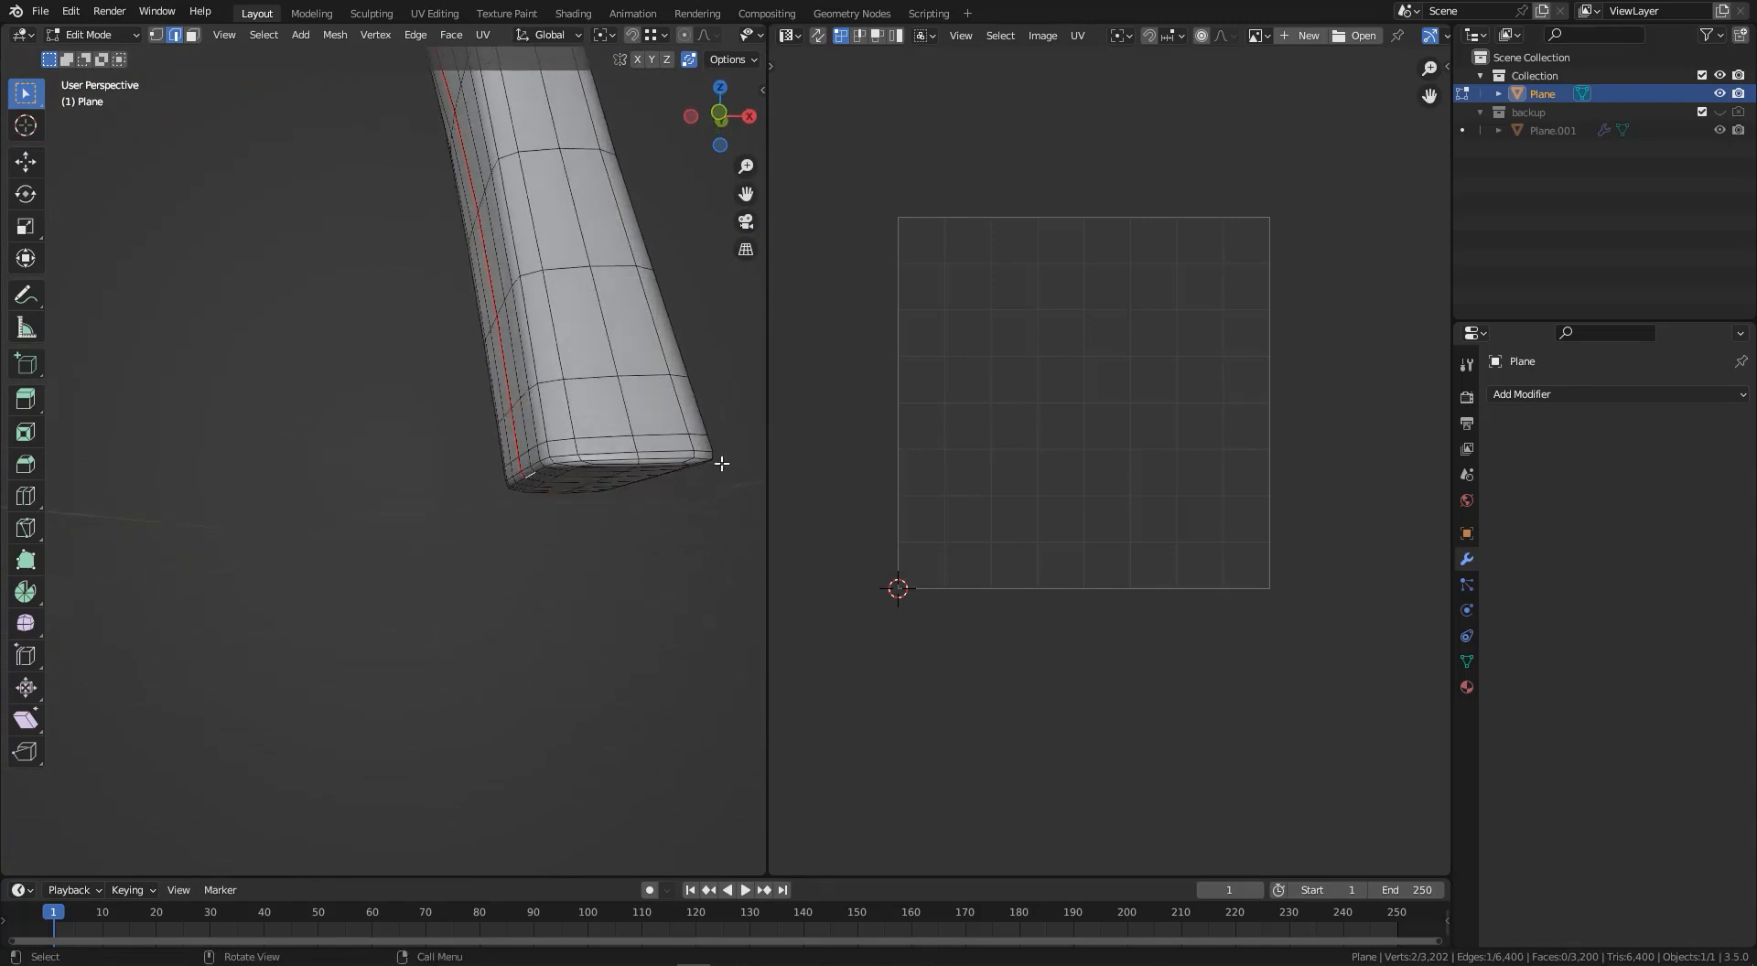
left_click(700, 457, "ctrl")
middle_click_drag(479, 456, 545, 391)
left_click(457, 445, "shift")
left_click(394, 393, "ctrl")
right_click(547, 388)
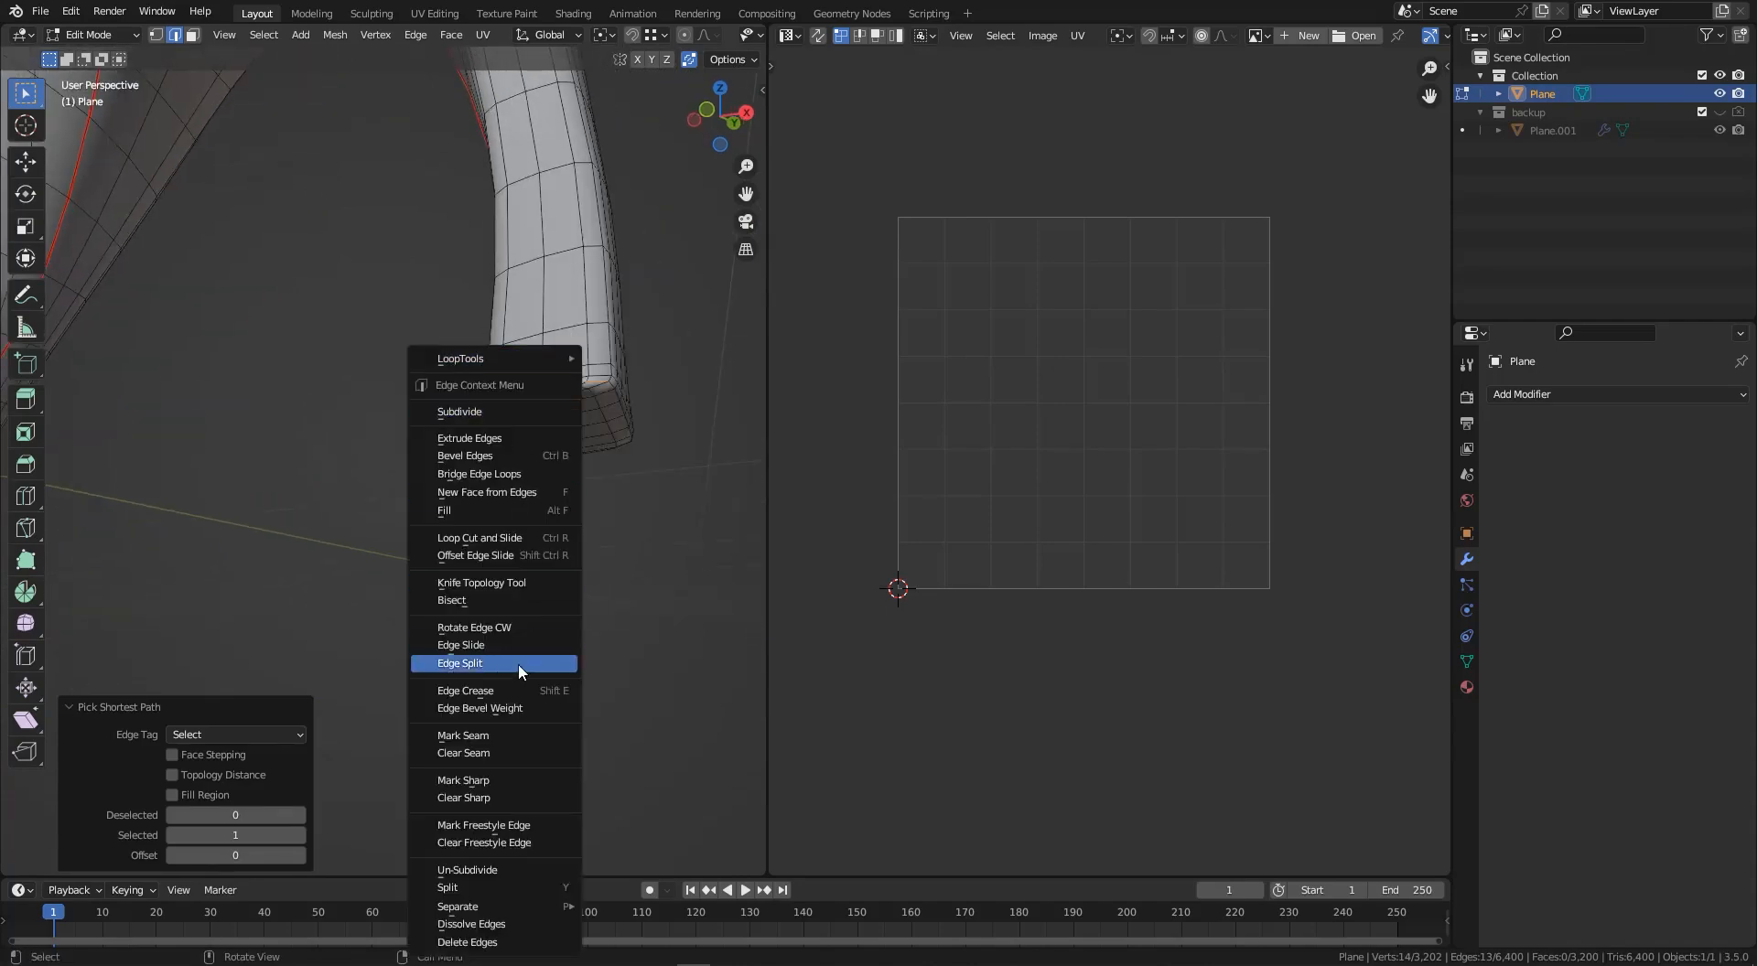
left_click(485, 741)
- Select the edges around the sole of the other hind paw and mark them as a seam
middle_click_drag(527, 476, 455, 455)
left_click(296, 474, "ctrl")
middle_click_drag(296, 473, 594, 438)
left_click(593, 439, "shift")
middle_click_drag(404, 420, 573, 442)
left_click(648, 411, "ctrl")
right_click(573, 442)
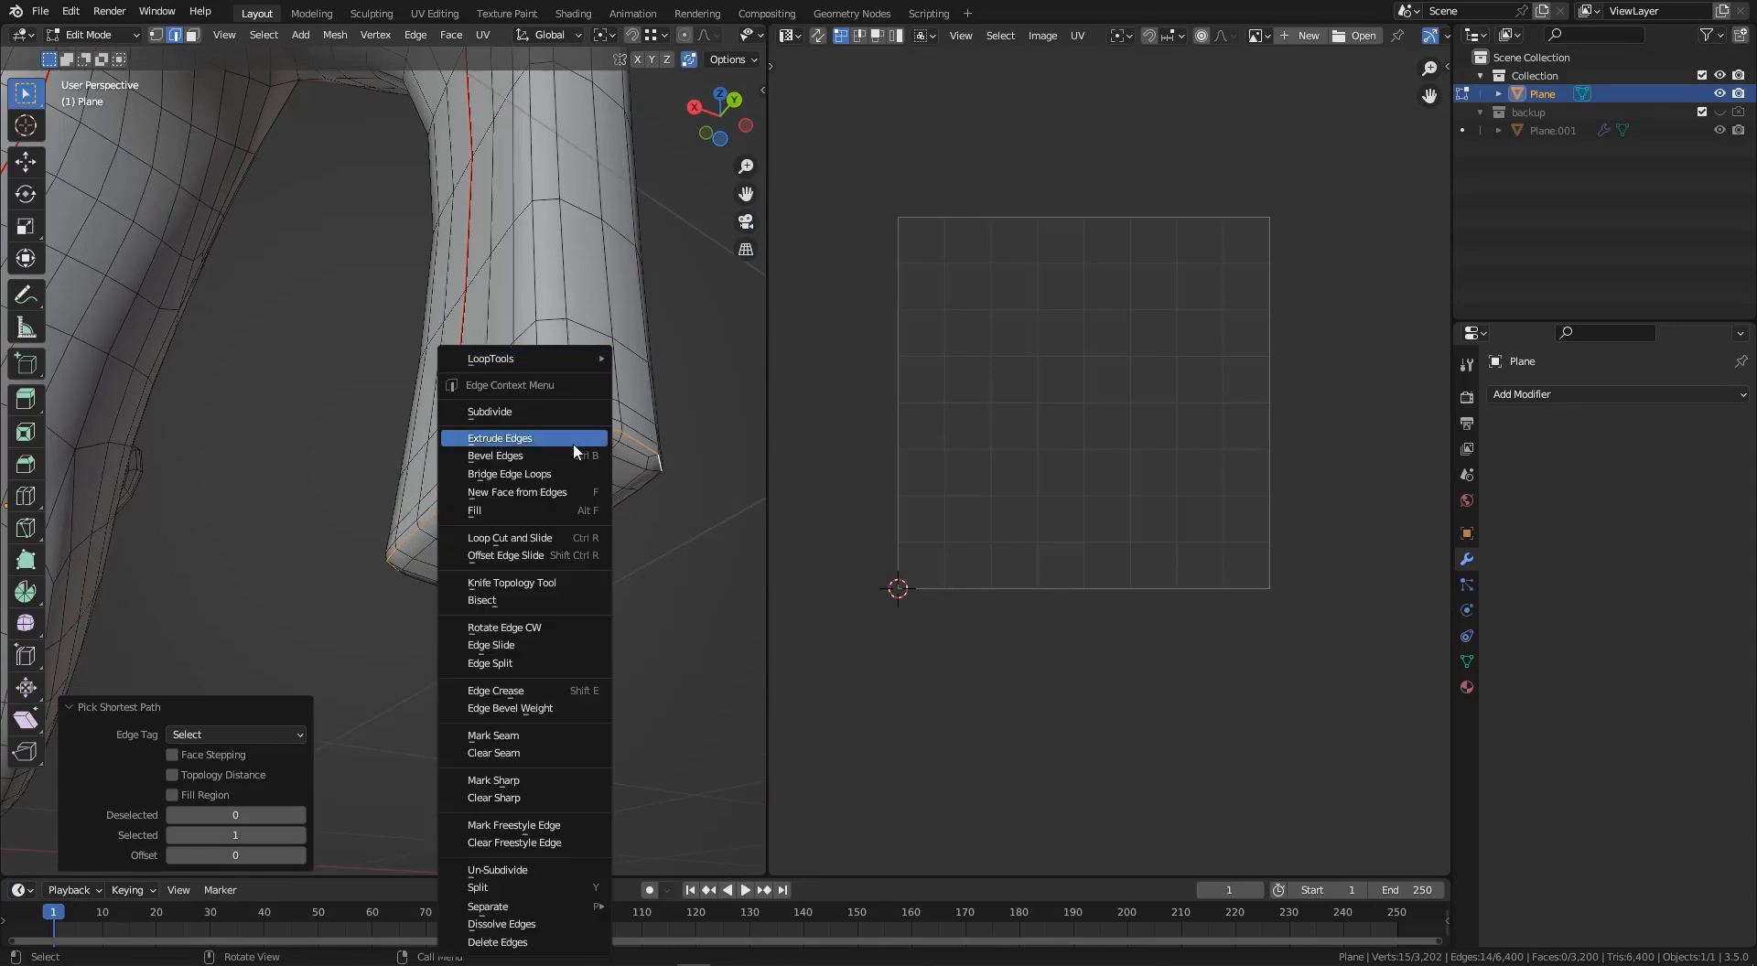
left_click(509, 738)
- Select the edge path along the tail from its base to the tip and partly around the tip, and mark it as a seam
middle_click_drag(517, 517, 600, 506)
left_click(646, 327, "alt")
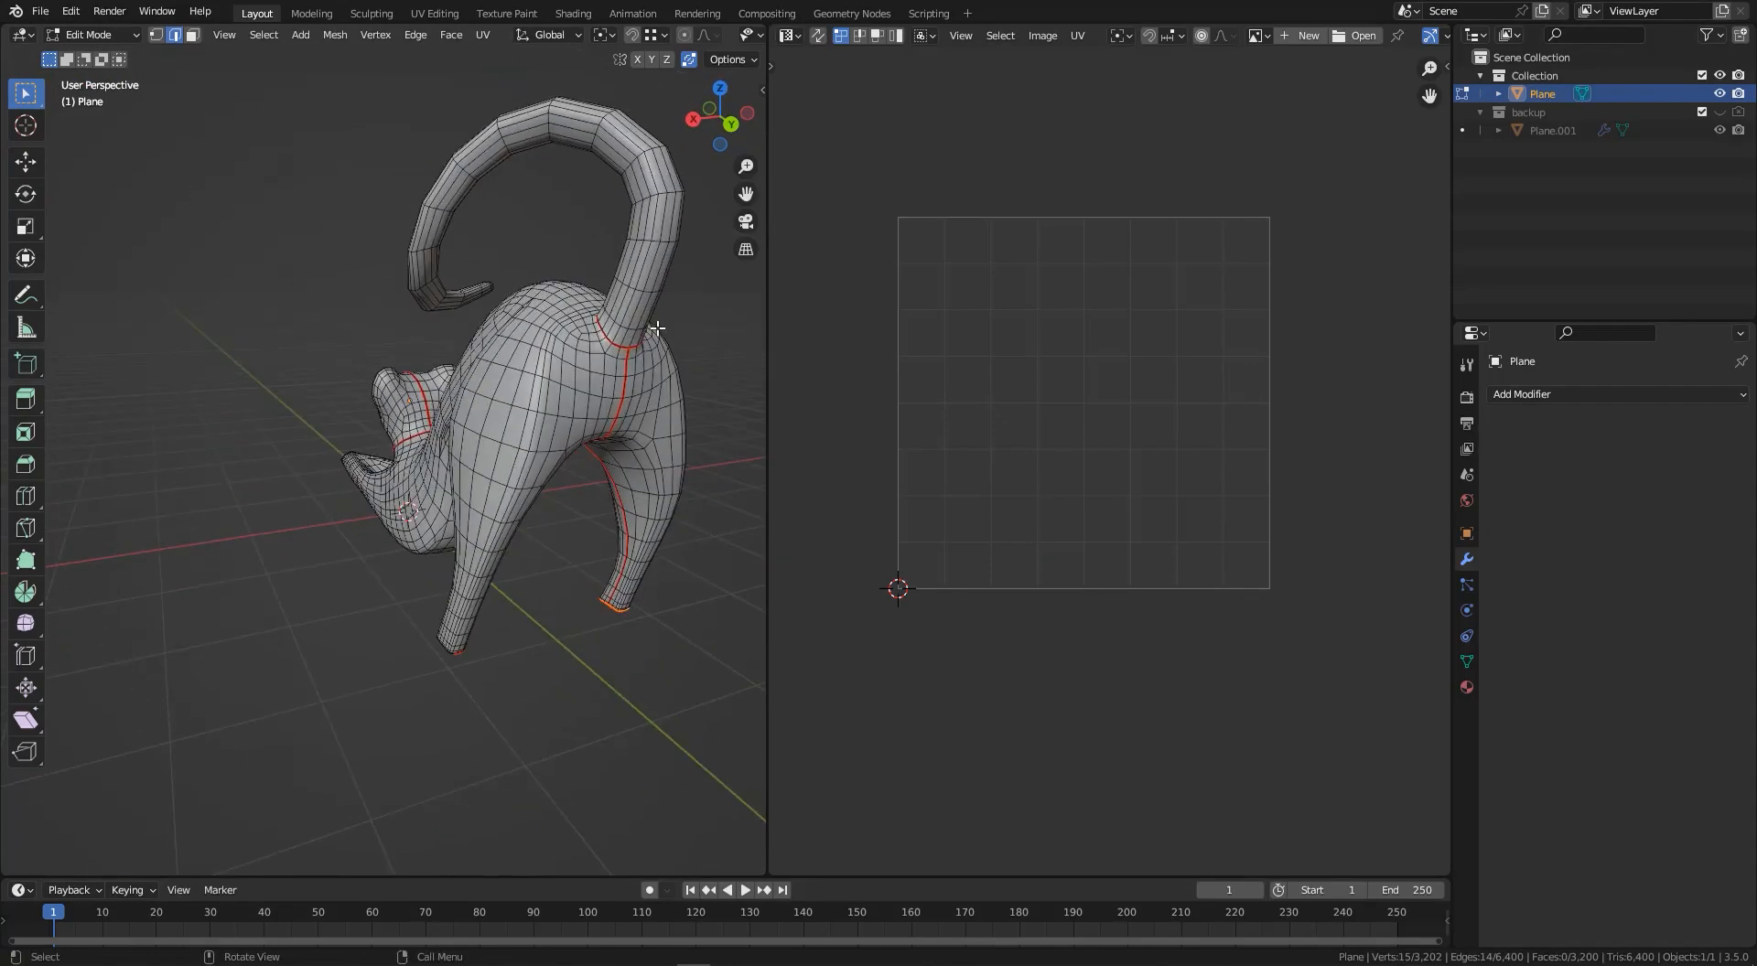
scroll(651, 324, "up", 2)
left_click(620, 344)
scroll(604, 340, "down", 4)
middle_click_drag(590, 337, 607, 327)
scroll(599, 331, "up", 2)
left_click(648, 139, "ctrl")
scroll(646, 147, "down", 3)
middle_click_drag(641, 151, 666, 252)
middle_click_drag(558, 307, 518, 352)
scroll(517, 352, "up", 4)
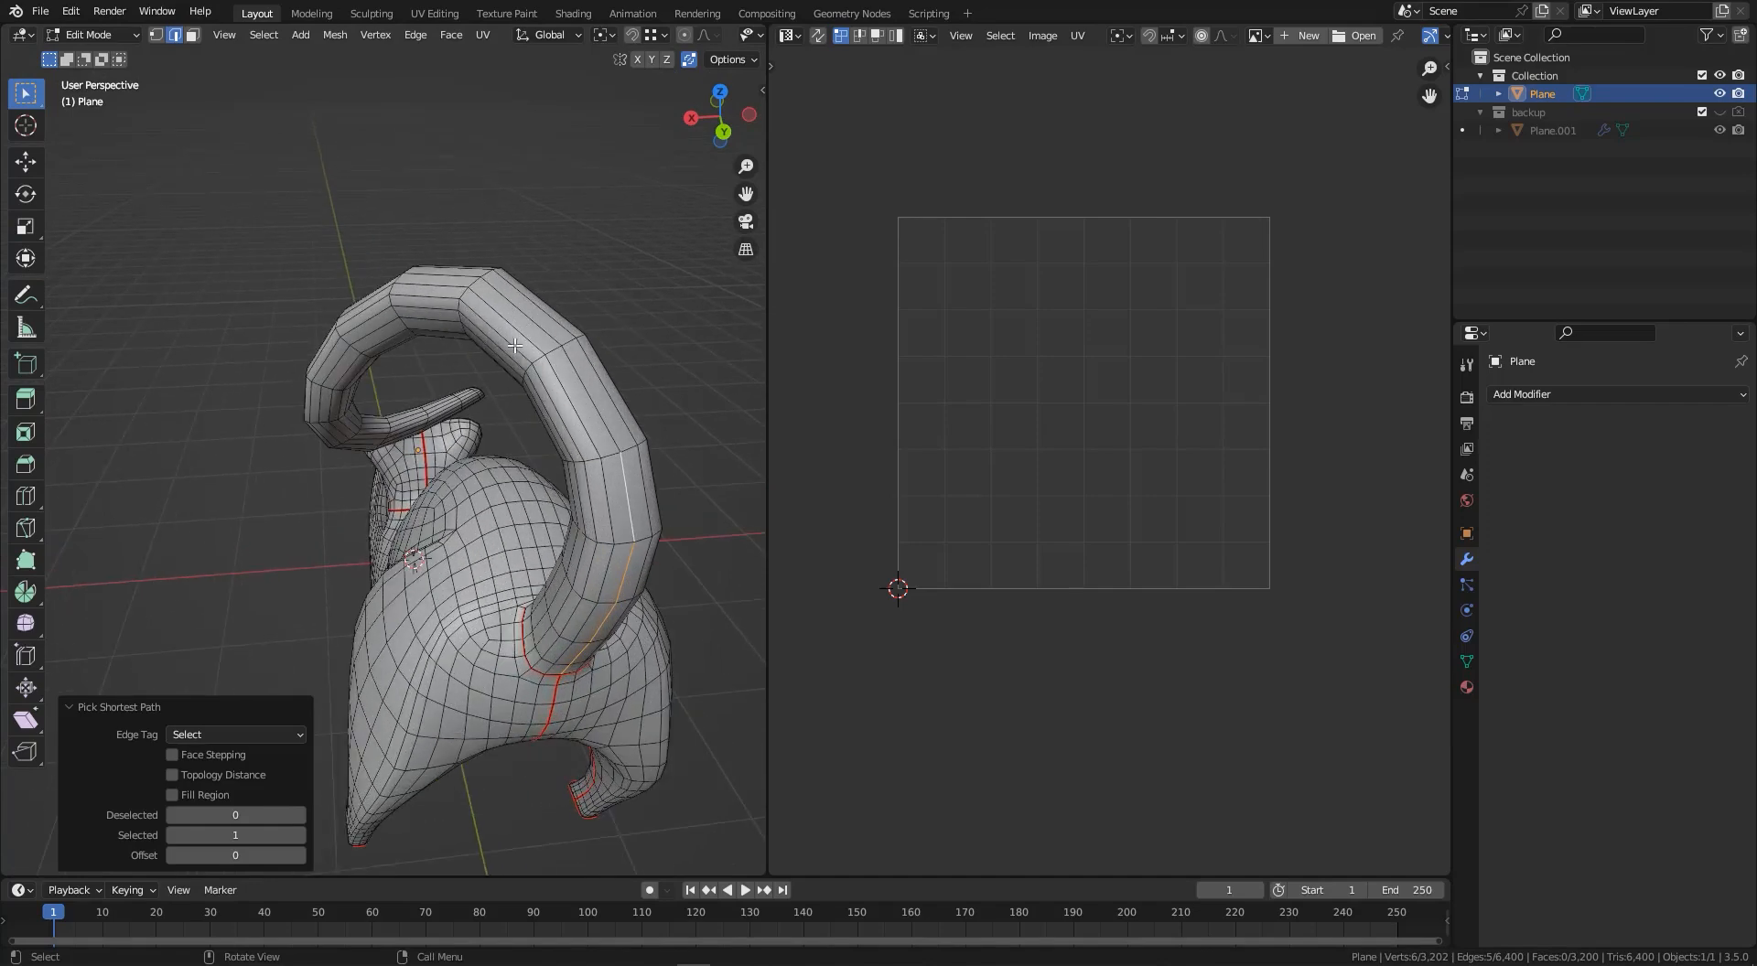
middle_click_drag(460, 276, 350, 462)
middle_click_drag(393, 400, 273, 354)
middle_click_drag(118, 326, 406, 352)
scroll(354, 377, "up", 1)
left_click(293, 343, "ctrl")
middle_click_drag(292, 343, 411, 391)
left_click(391, 362, "ctrl")
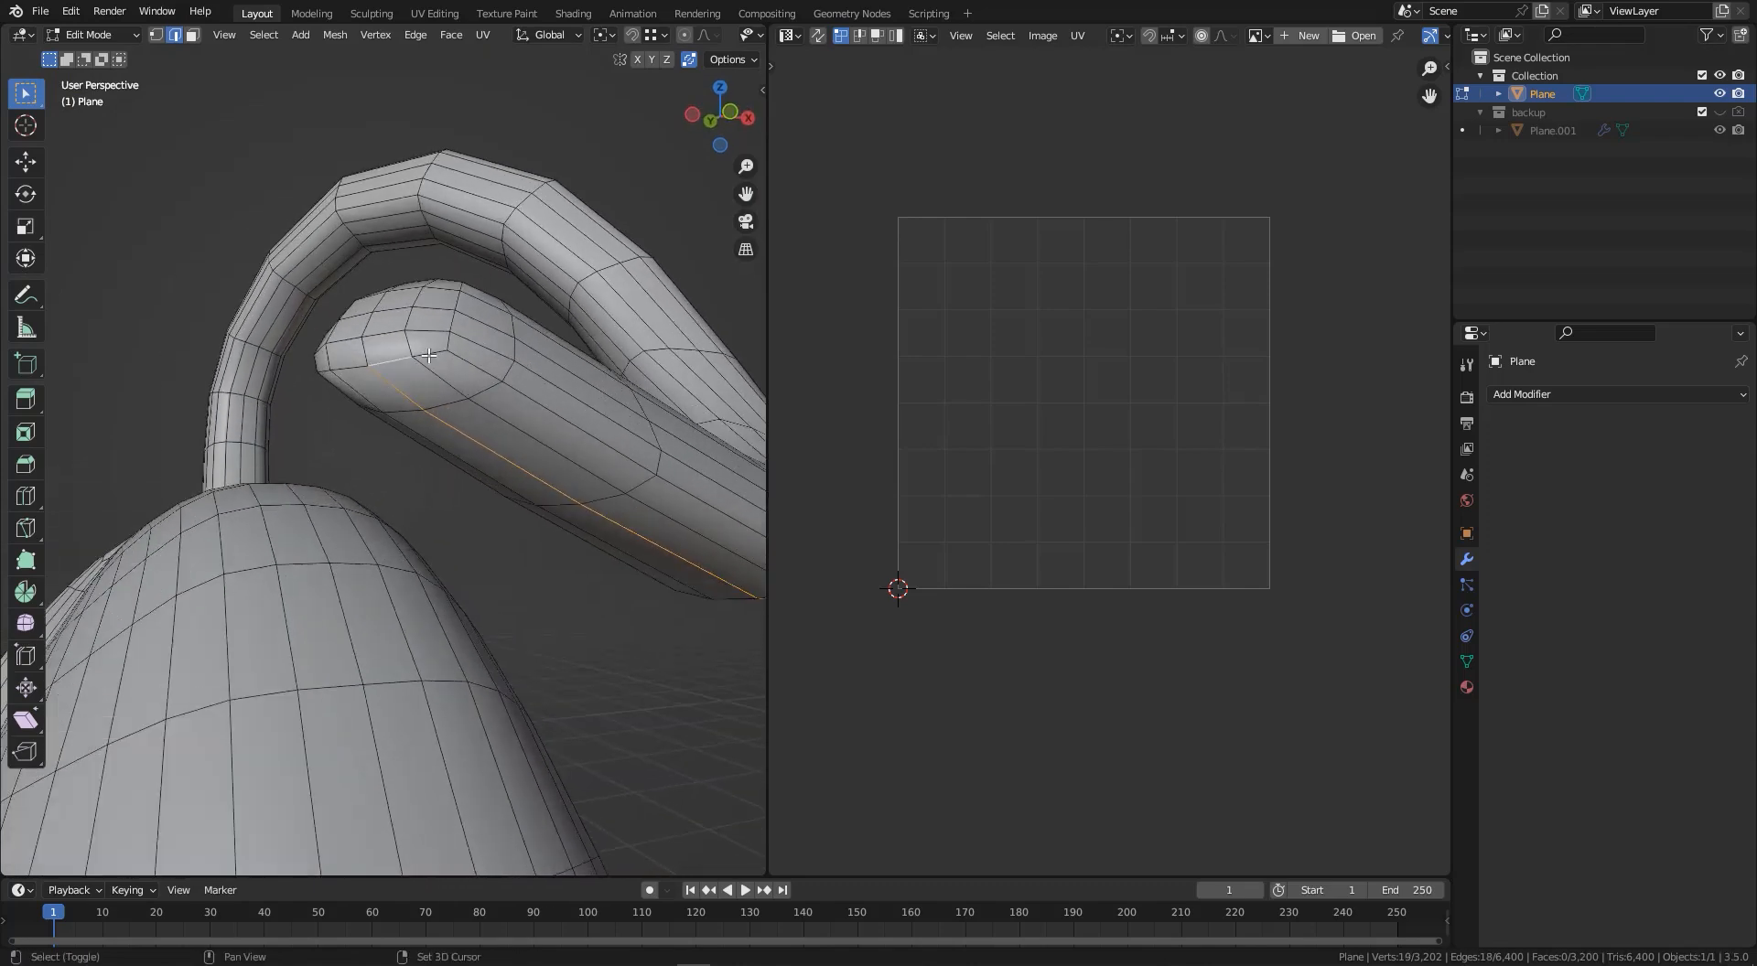
middle_click_drag(456, 307, 470, 334)
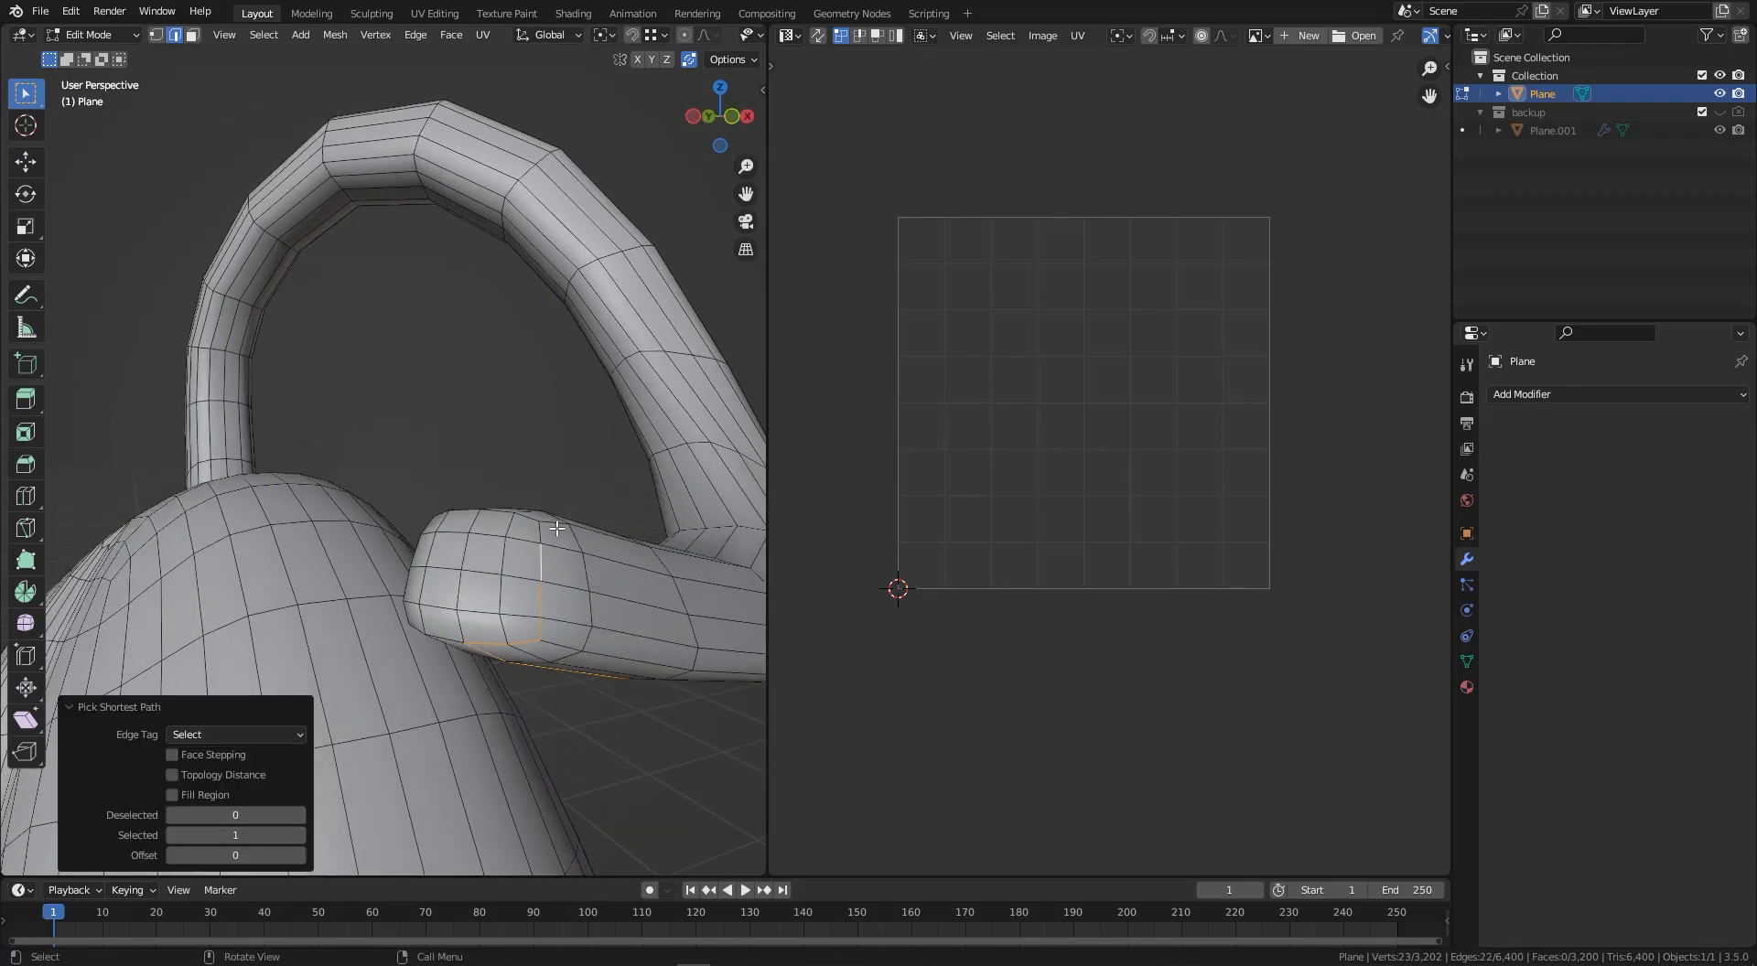
left_click(557, 529, "shift")
left_click(430, 607, "shift")
right_click(427, 605)
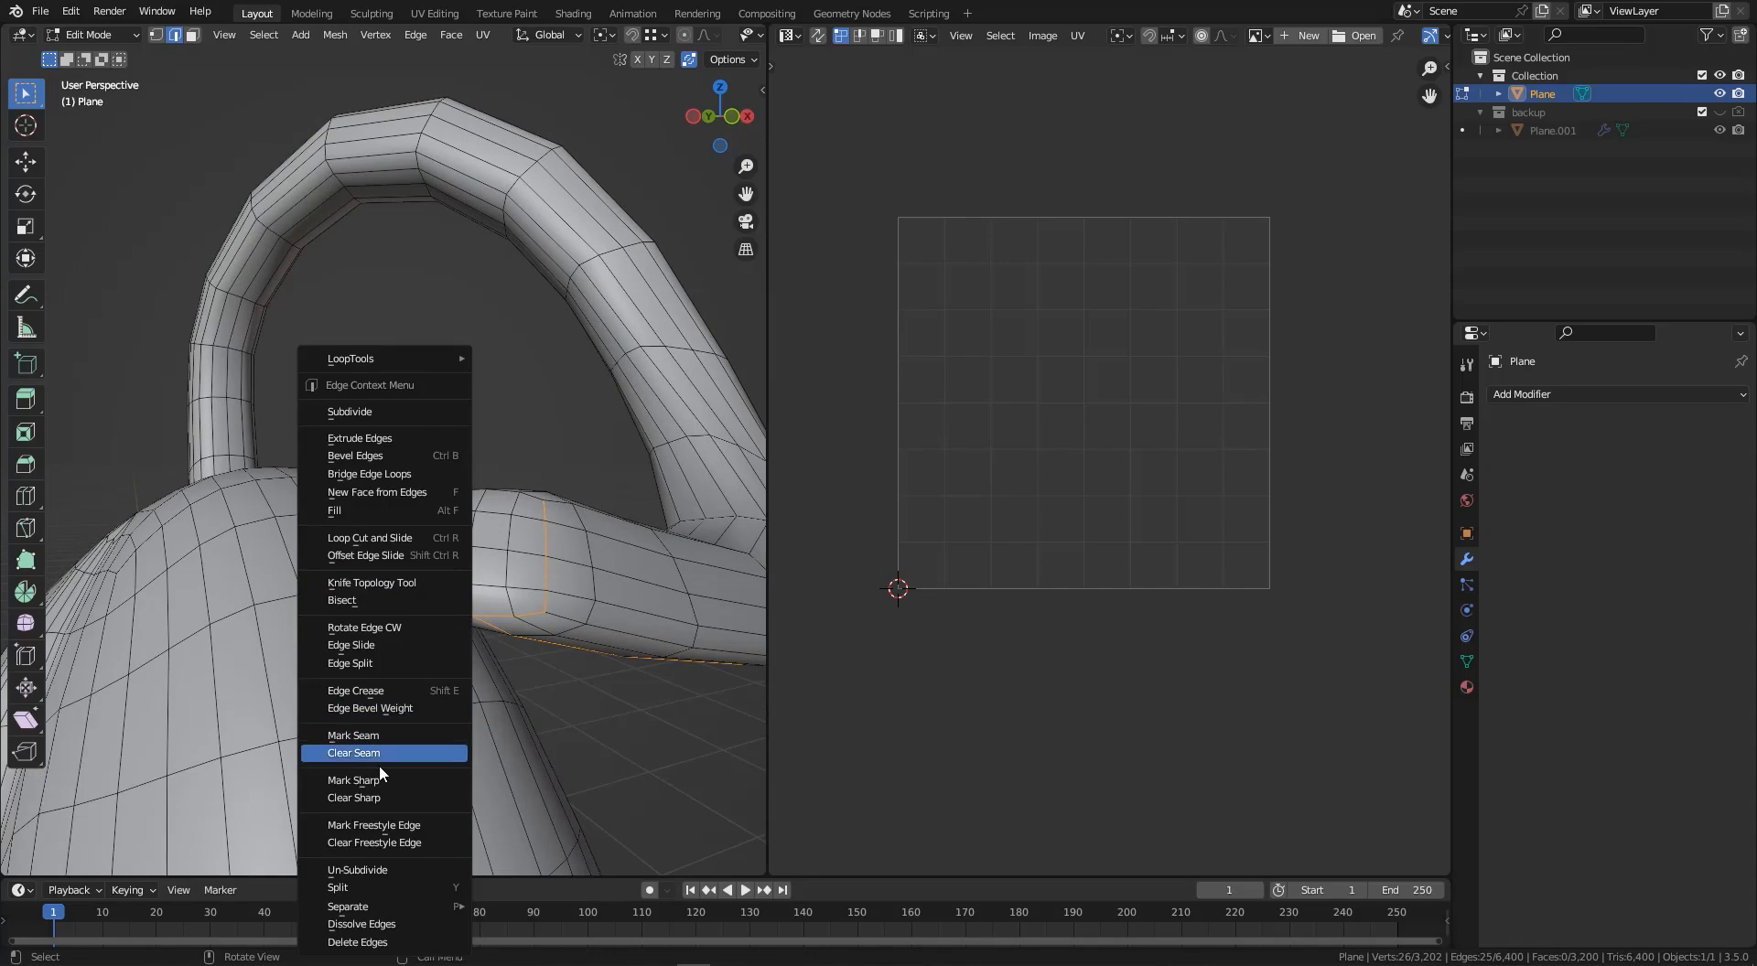
left_click(380, 736)
- Select the four edges on the other side of the tail tip and mark them as a seam
left_click(468, 610)
middle_click_drag(468, 611, 363, 571)
left_click(400, 569, "shift")
left_click(381, 538, "shift")
left_click(369, 502, "shift")
right_click(608, 323)
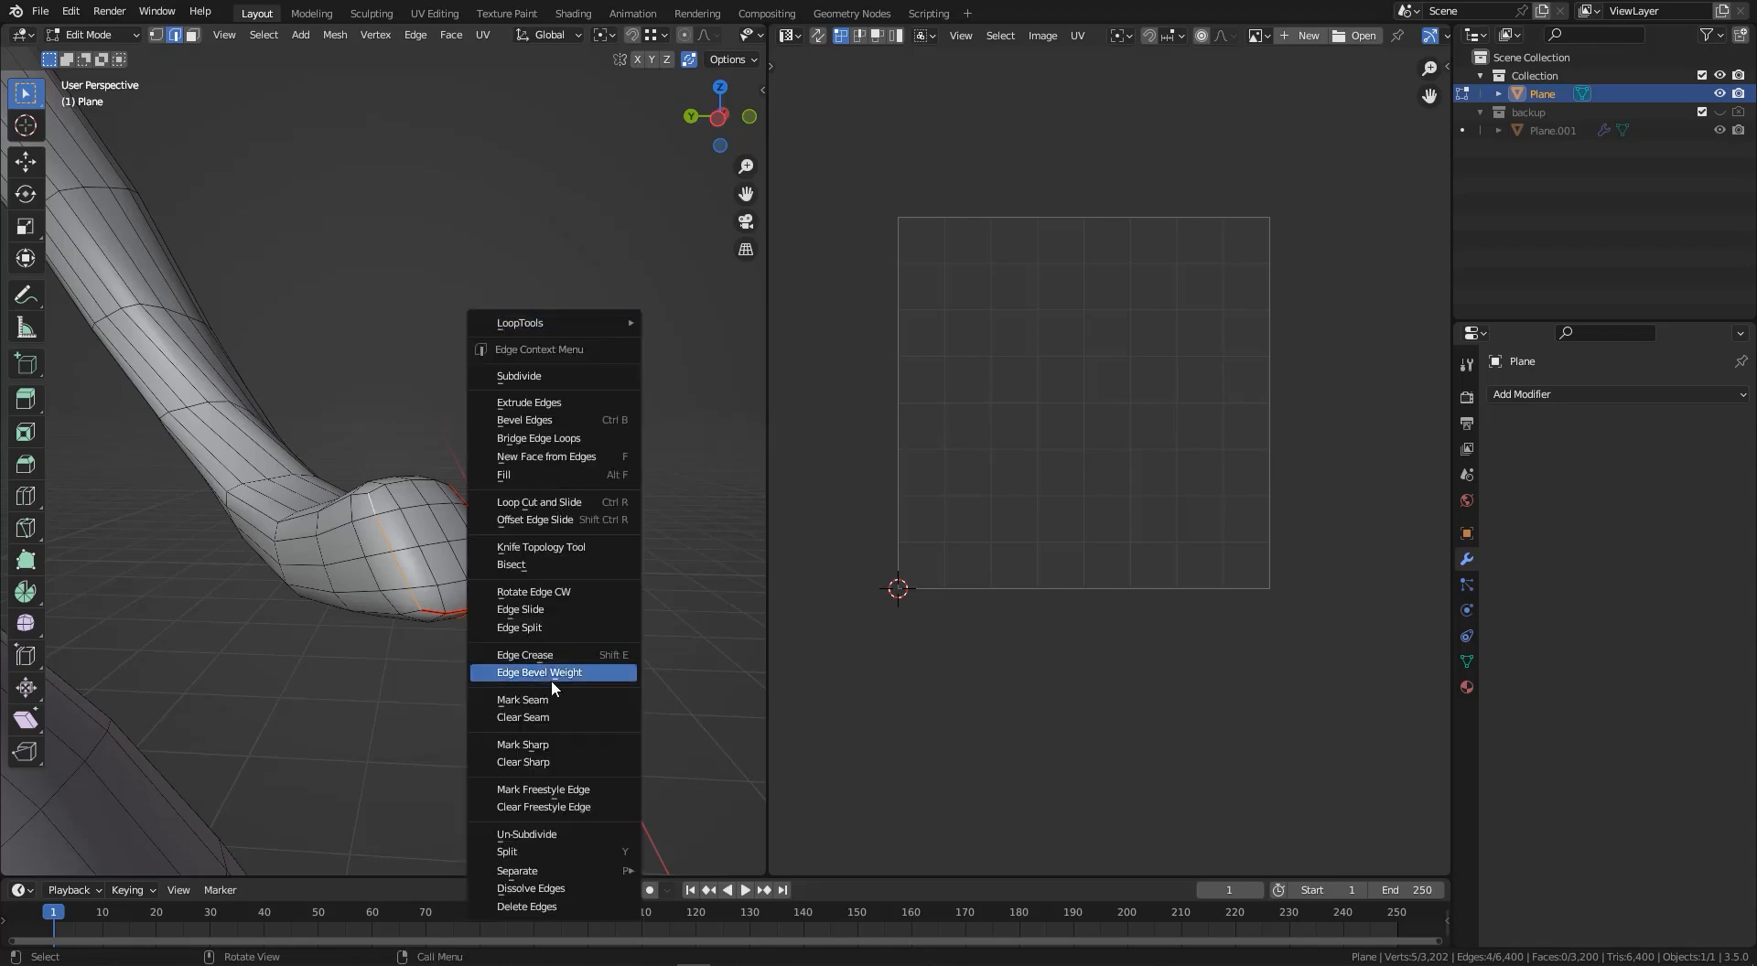
left_click(538, 702)
- Check the marked seams over the whole cat from several angles
scroll(461, 488, "down", 3)
middle_click_drag(461, 487, 316, 535)
scroll(549, 476, "down", 3)
mouse_move(632, 472)
middle_mouse_down()
mouse_move(427, 397)
mouse_move(541, 349)
mouse_move(341, 354)
mouse_move(463, 381)
mouse_move(376, 338)
mouse_move(534, 393)
mouse_move(514, 251)
mouse_move(577, 322)
mouse_move(647, 464)
middle_mouse_up()
scroll(427, 396, "down", 3)
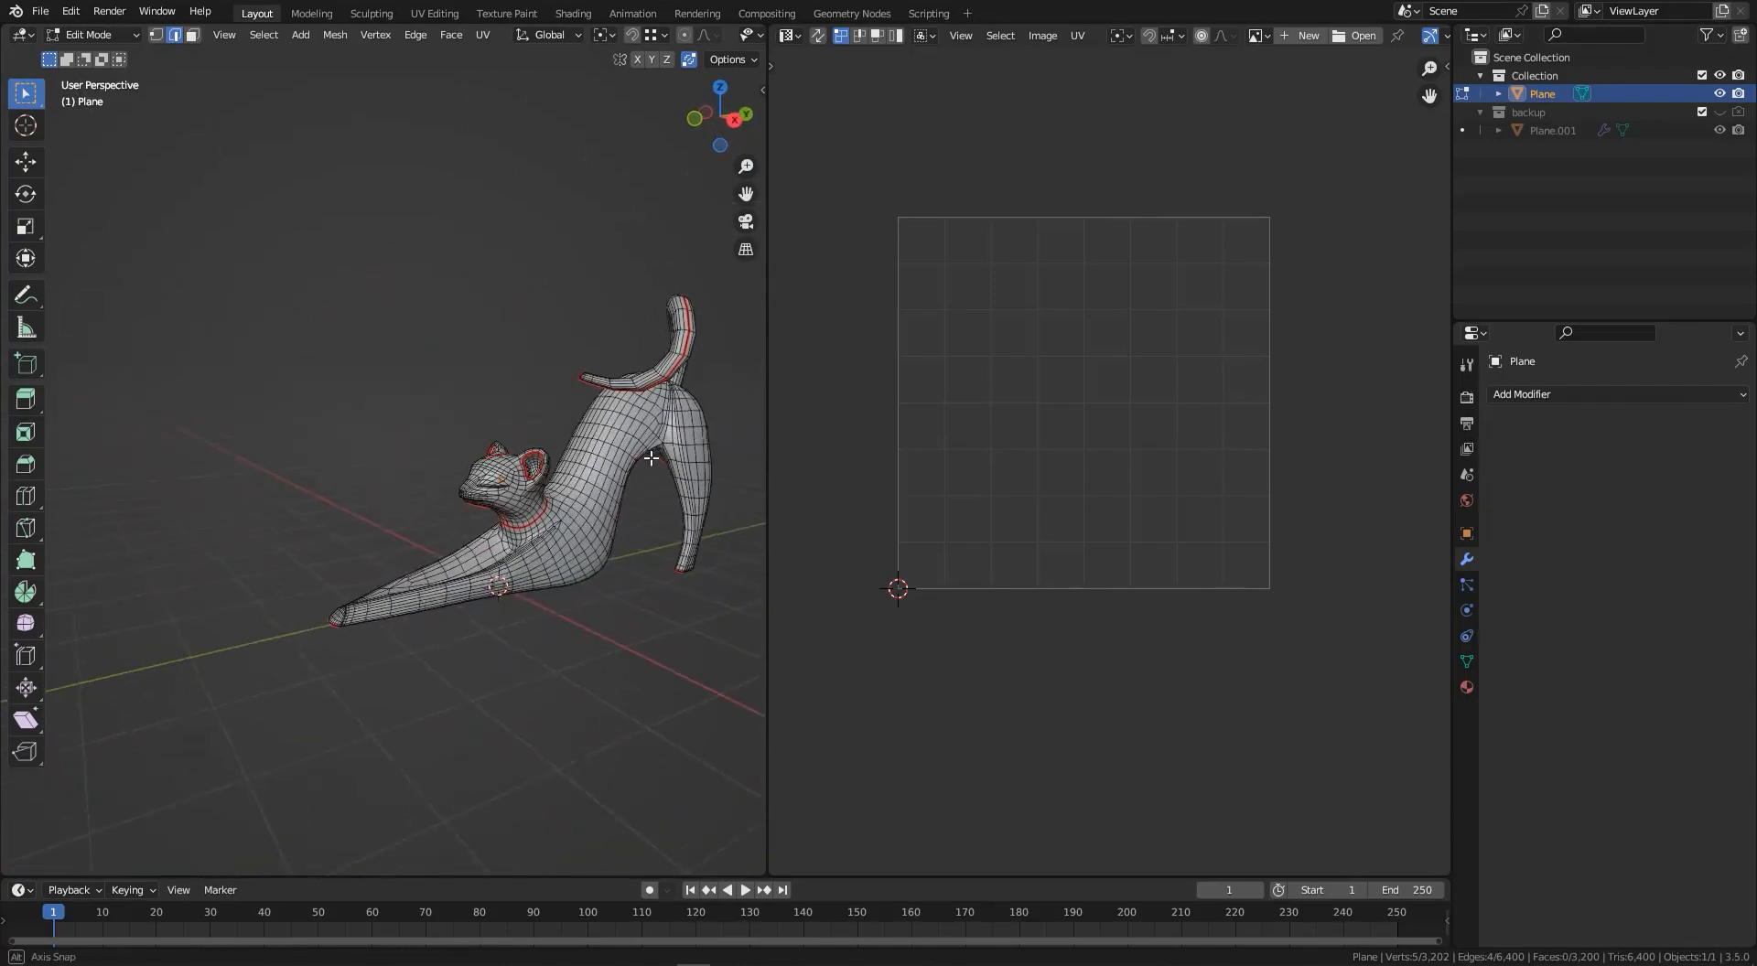
scroll(549, 509, "up", 5)
middle_click_drag(549, 510, 518, 482)
scroll(546, 505, "down", 8)
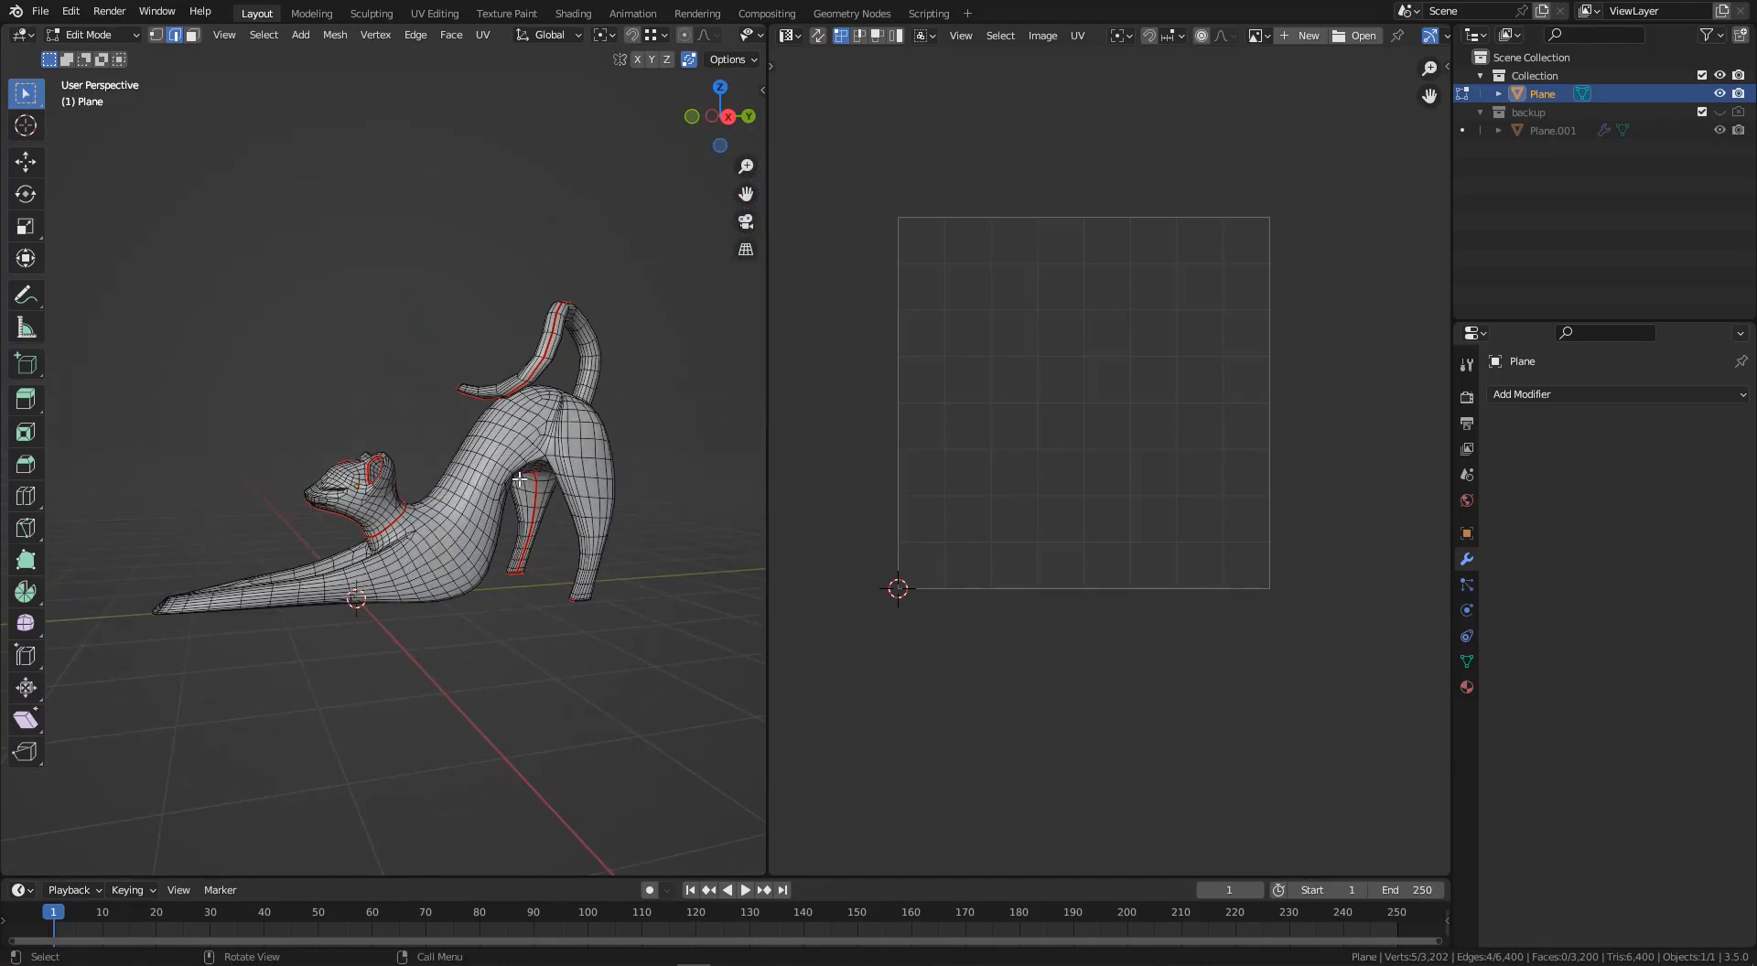
- Select the entire cat mesh, unwrap it with the Angle Based method, and check the resulting UV layout
key("a")
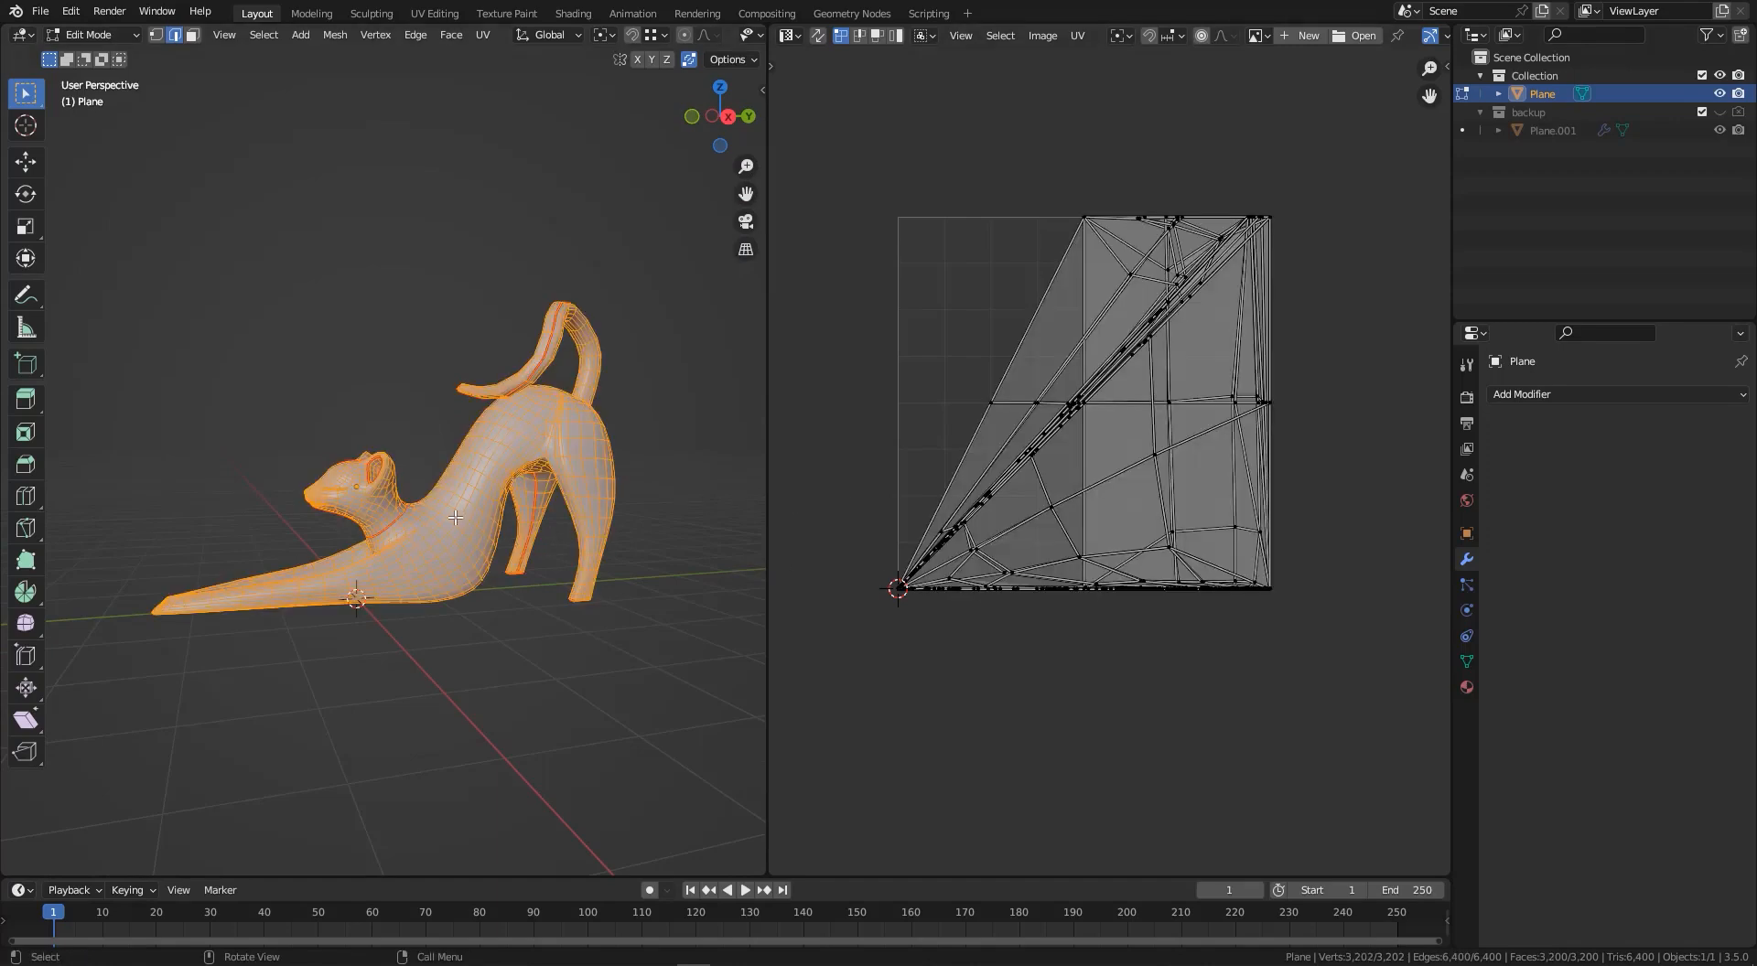
left_click(482, 35)
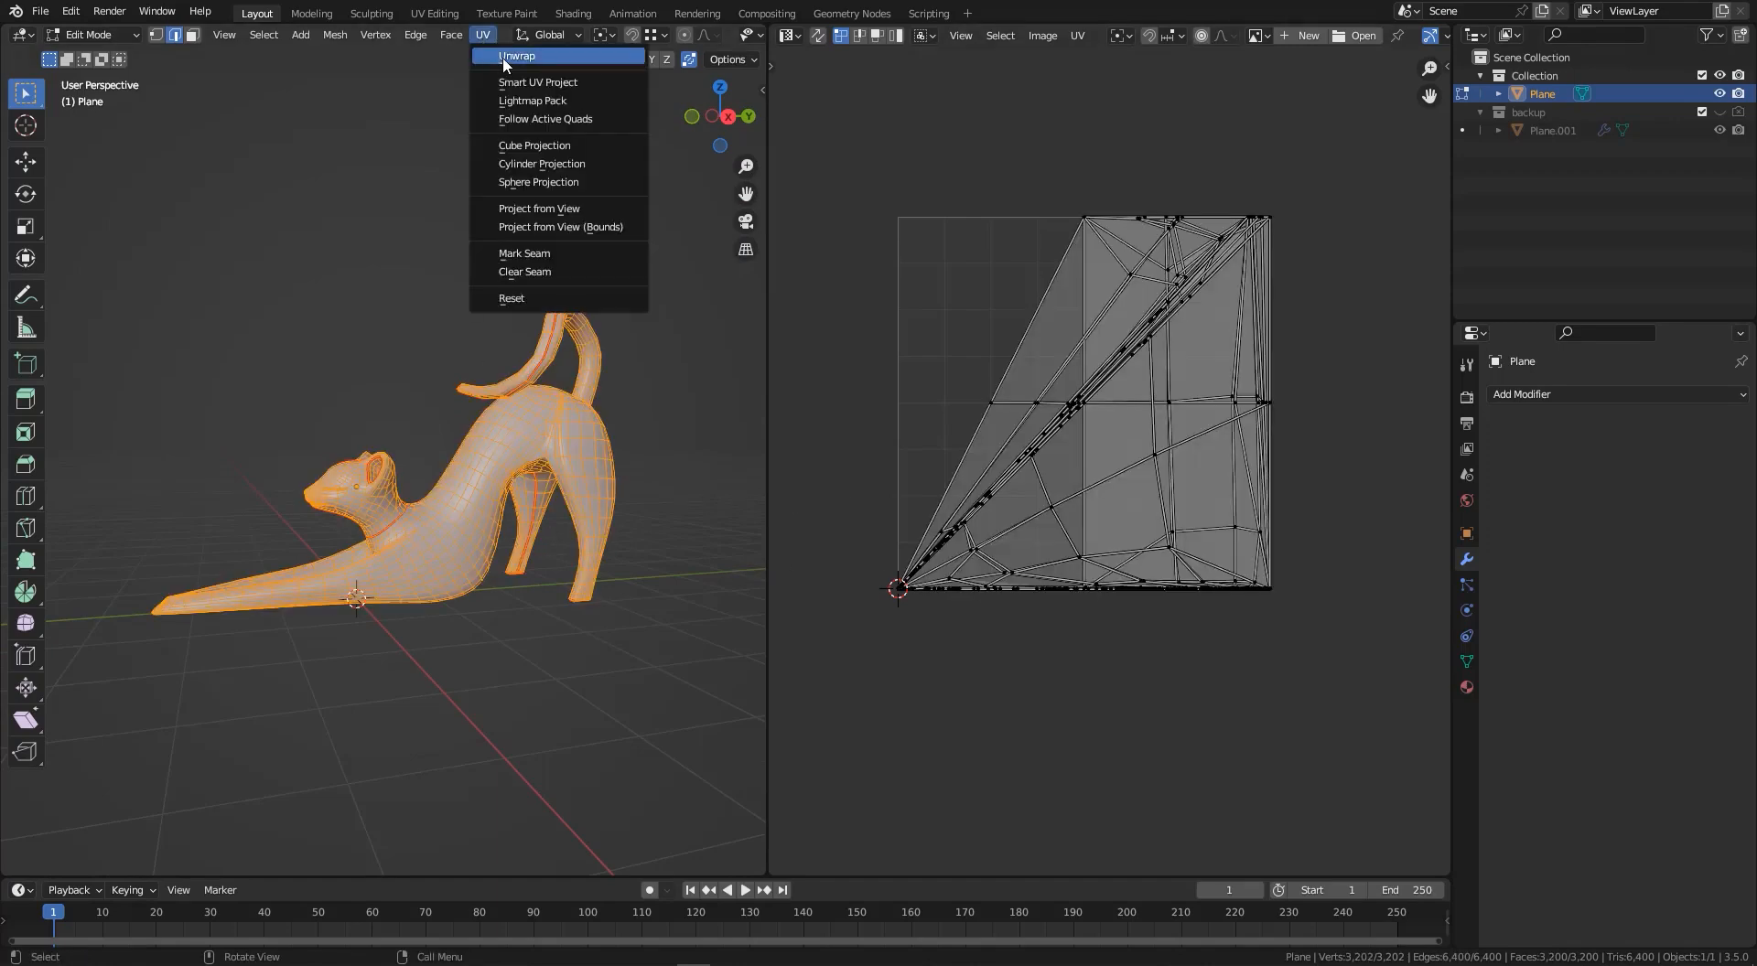
left_click(503, 57)
scroll(1096, 473, "up", 2)
scroll(1097, 473, "up", 1)
scroll(1083, 497, "down", 3)
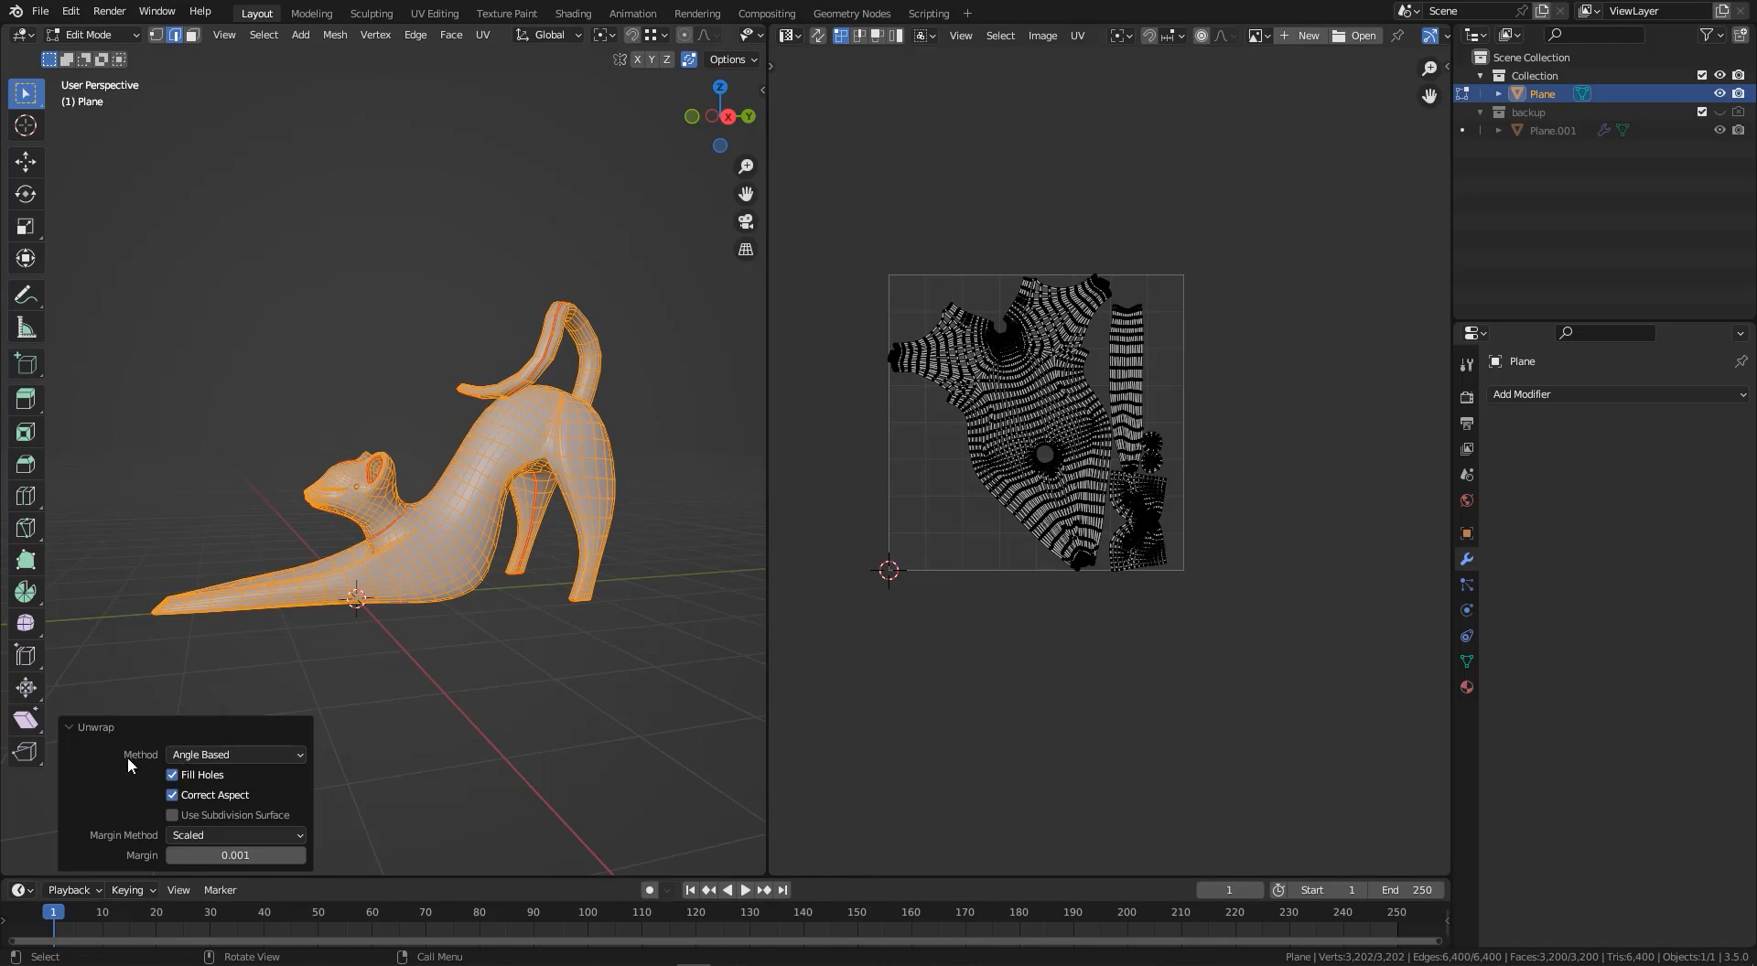
left_click(186, 756)
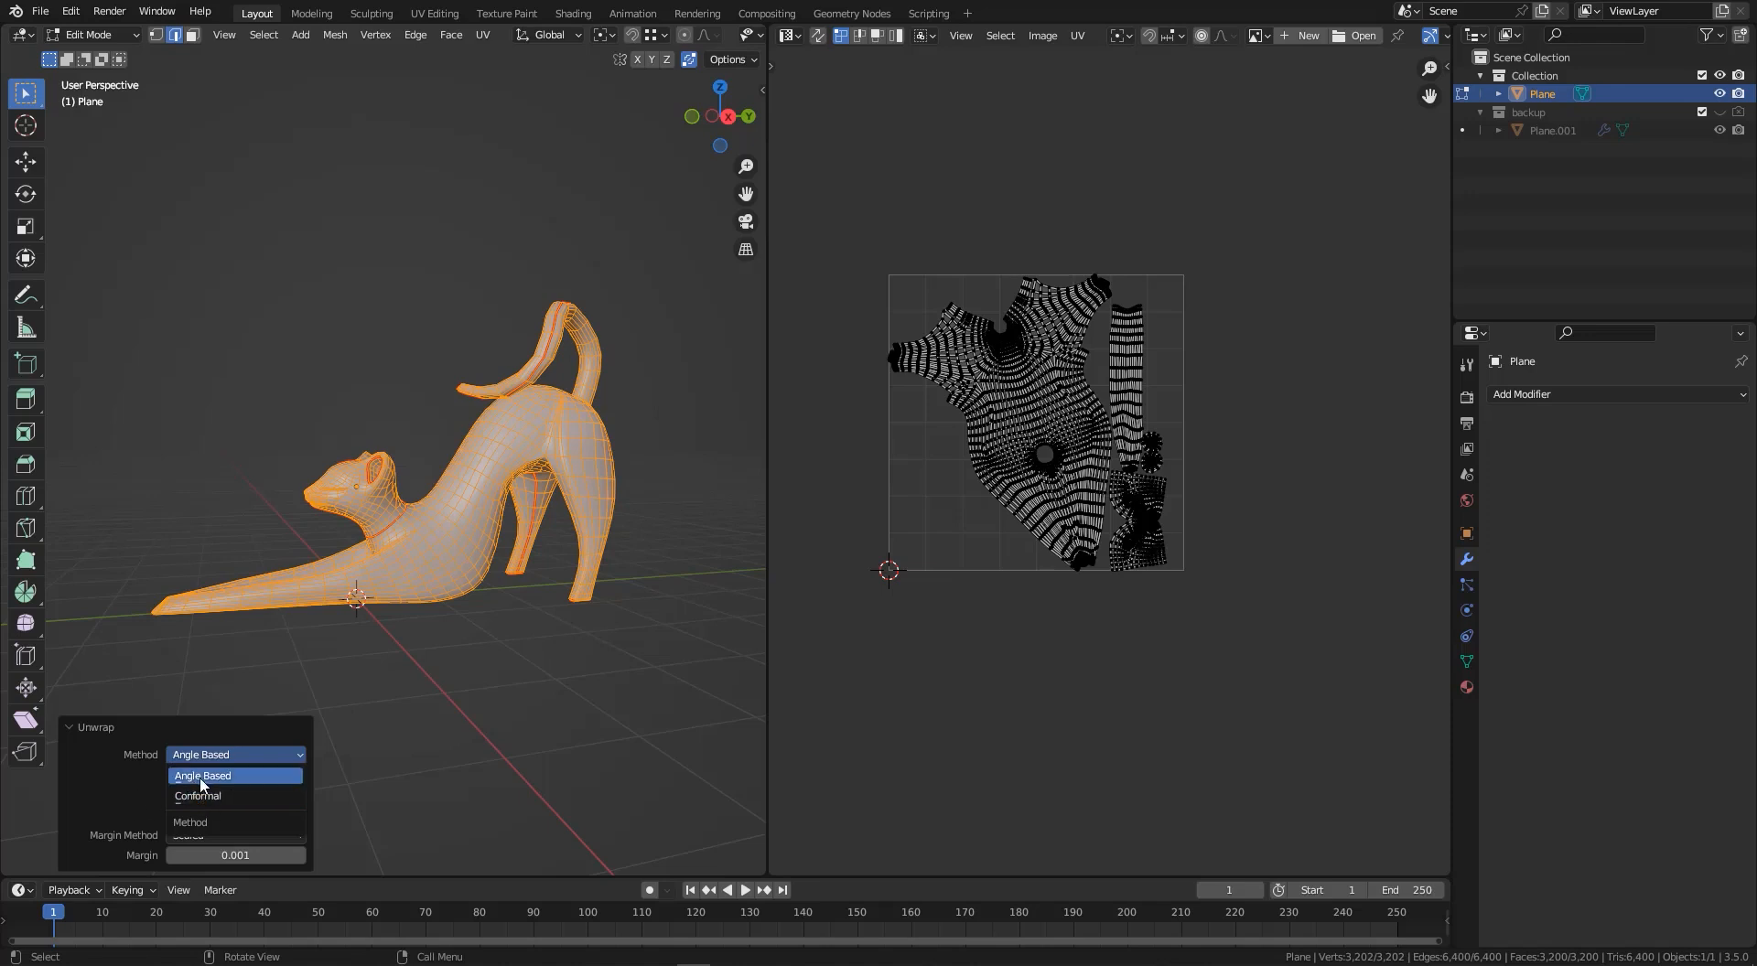
left_click(111, 794)
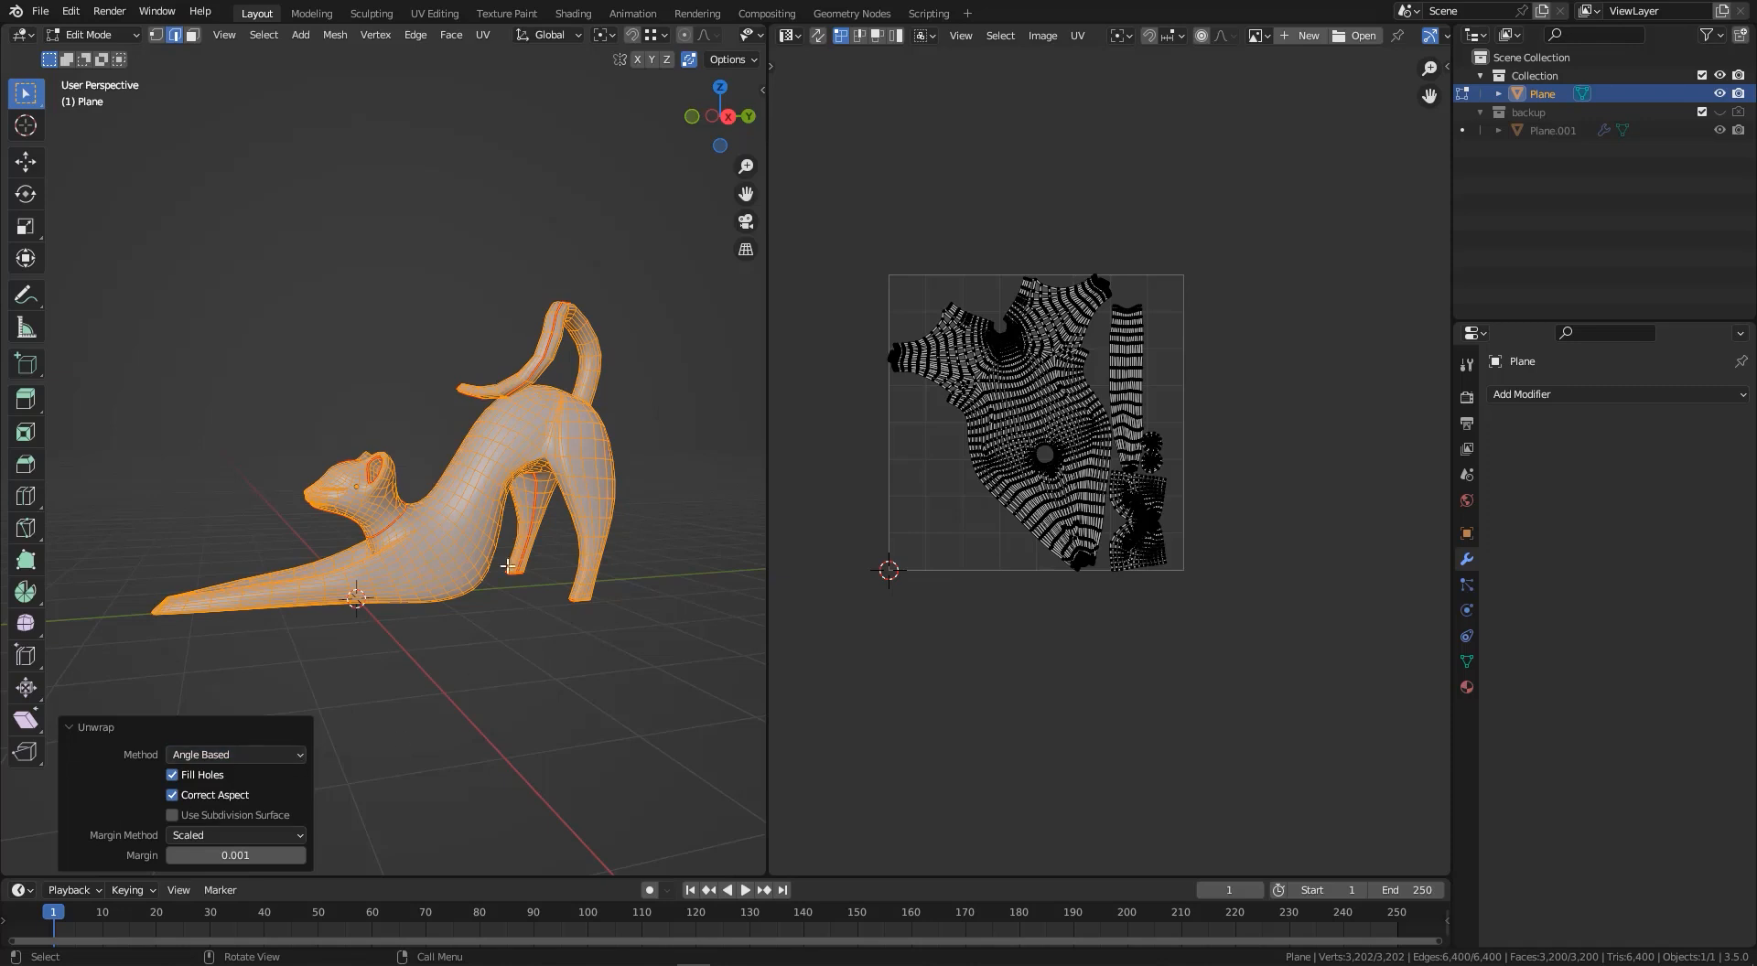
middle_click_drag(1091, 333, 1085, 323)
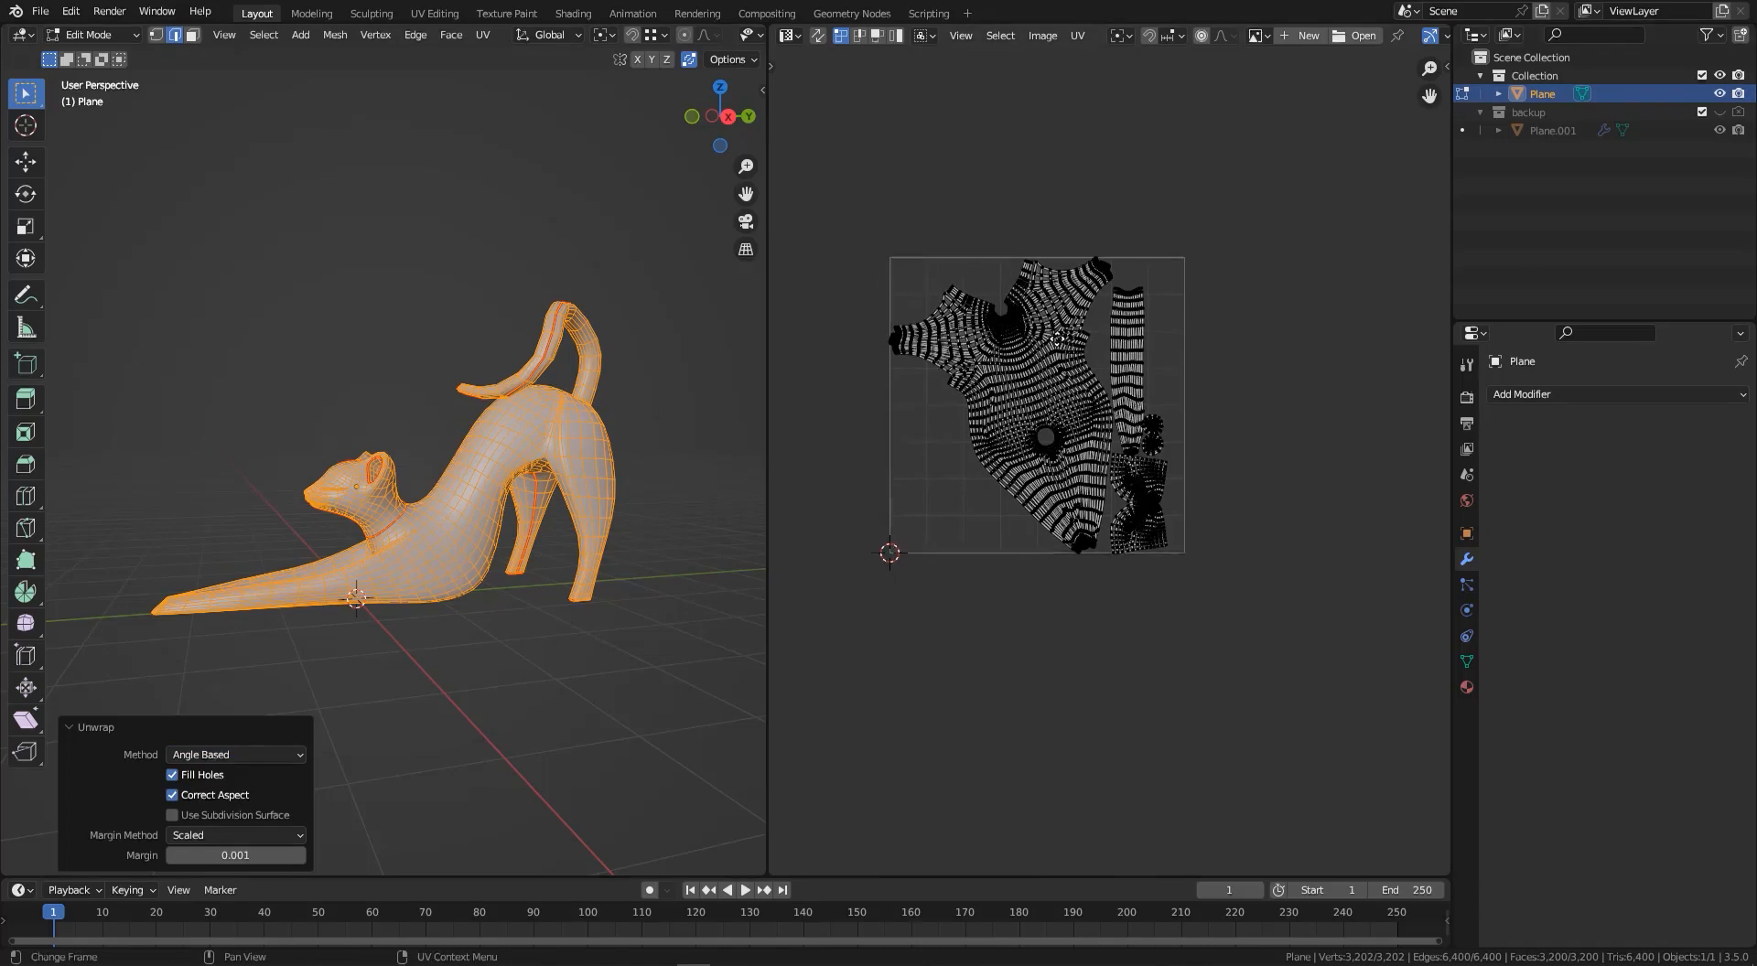
scroll(1036, 339, "up", 2)
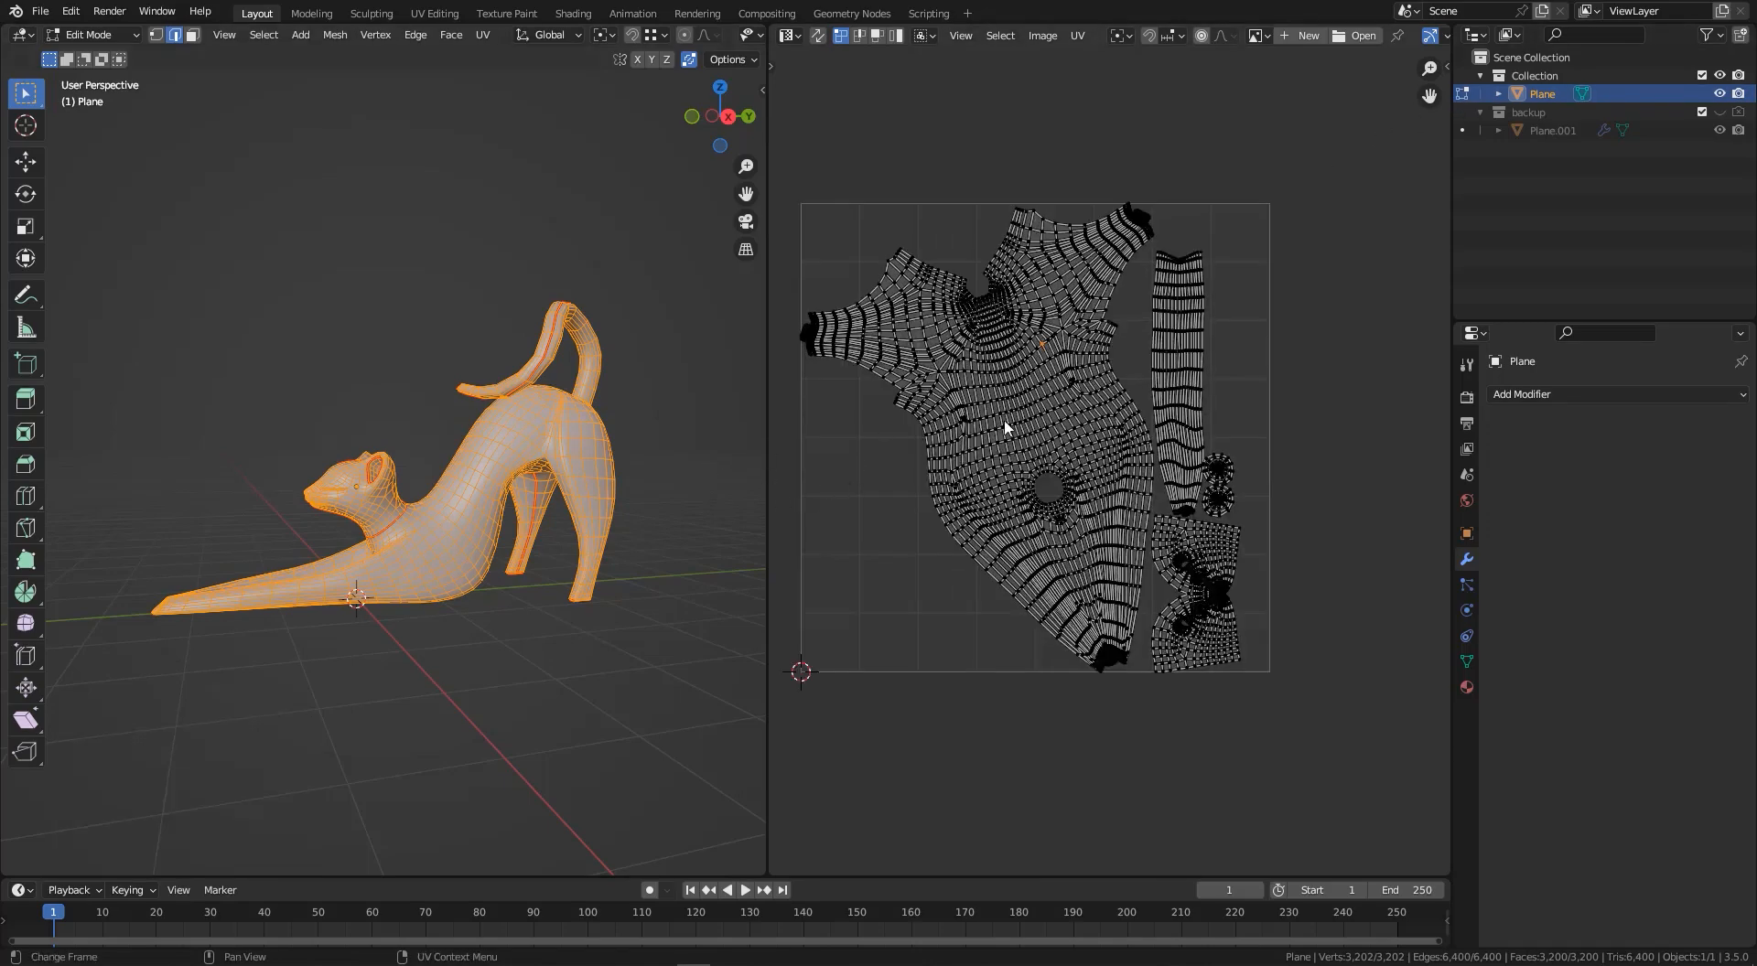
scroll(1019, 423, "down", 2)
- Return to Object Mode, split the UV editor area horizontally and make its lower part a Shader Editor without the sidebar
key("Tab")
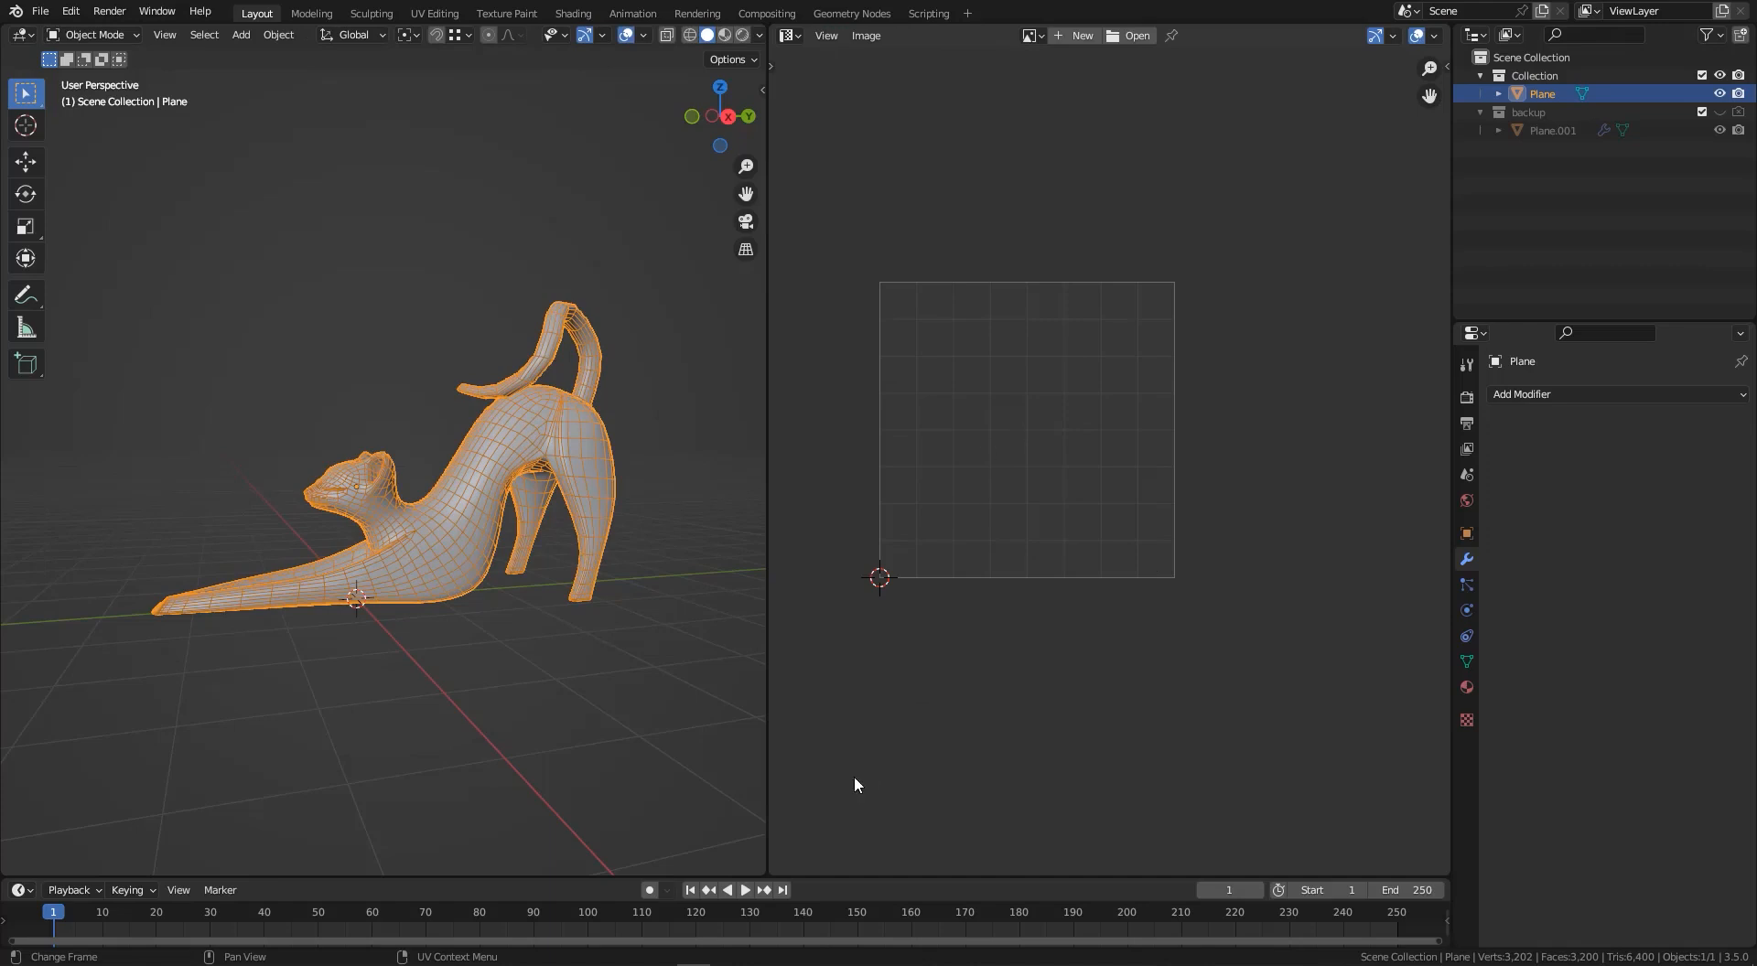
left_click_drag(773, 870, 792, 337)
left_click(790, 327)
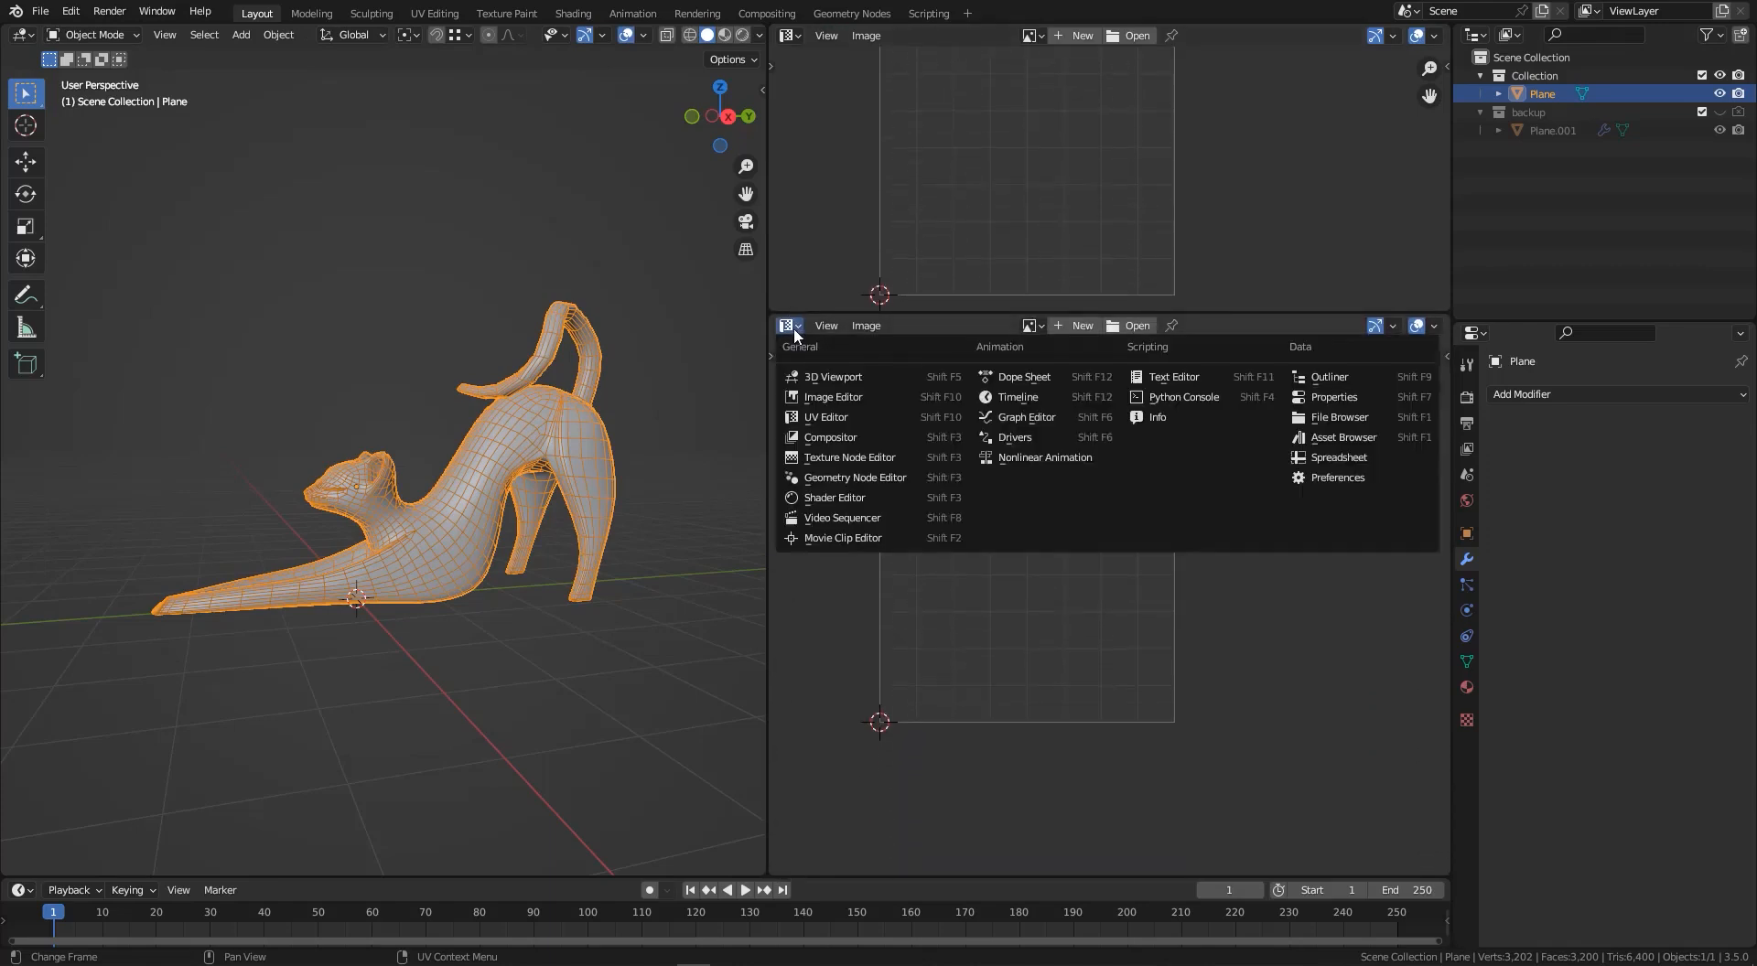
left_click(959, 500)
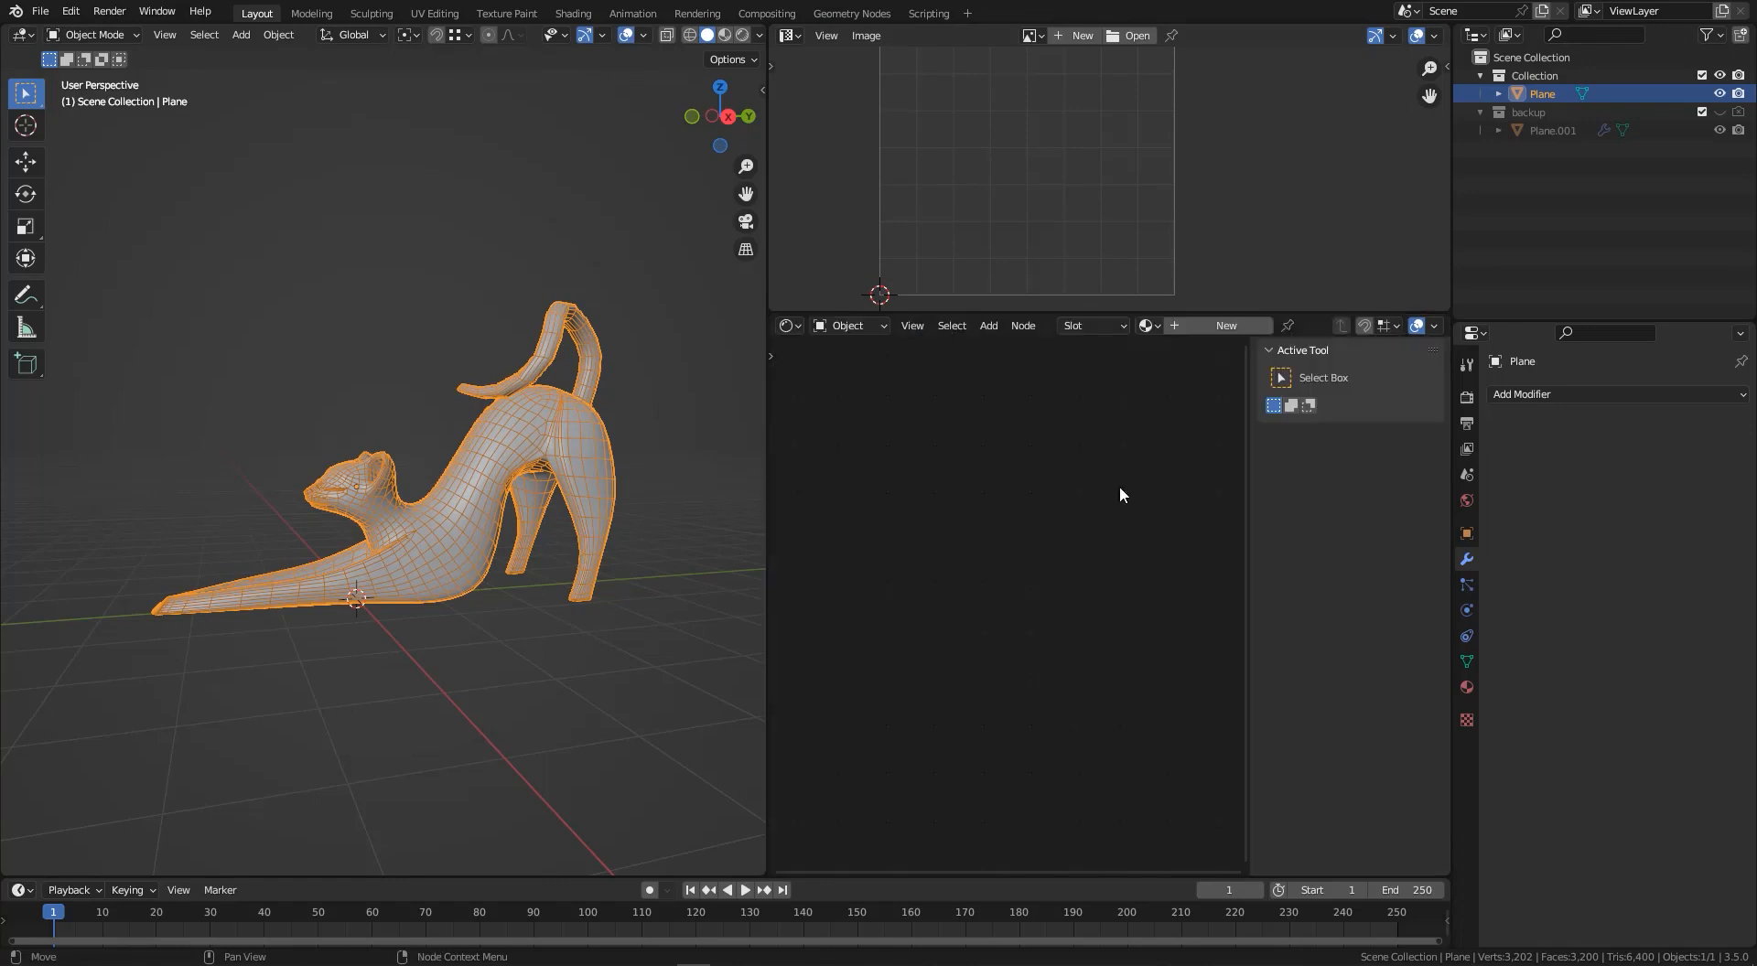
key("n")
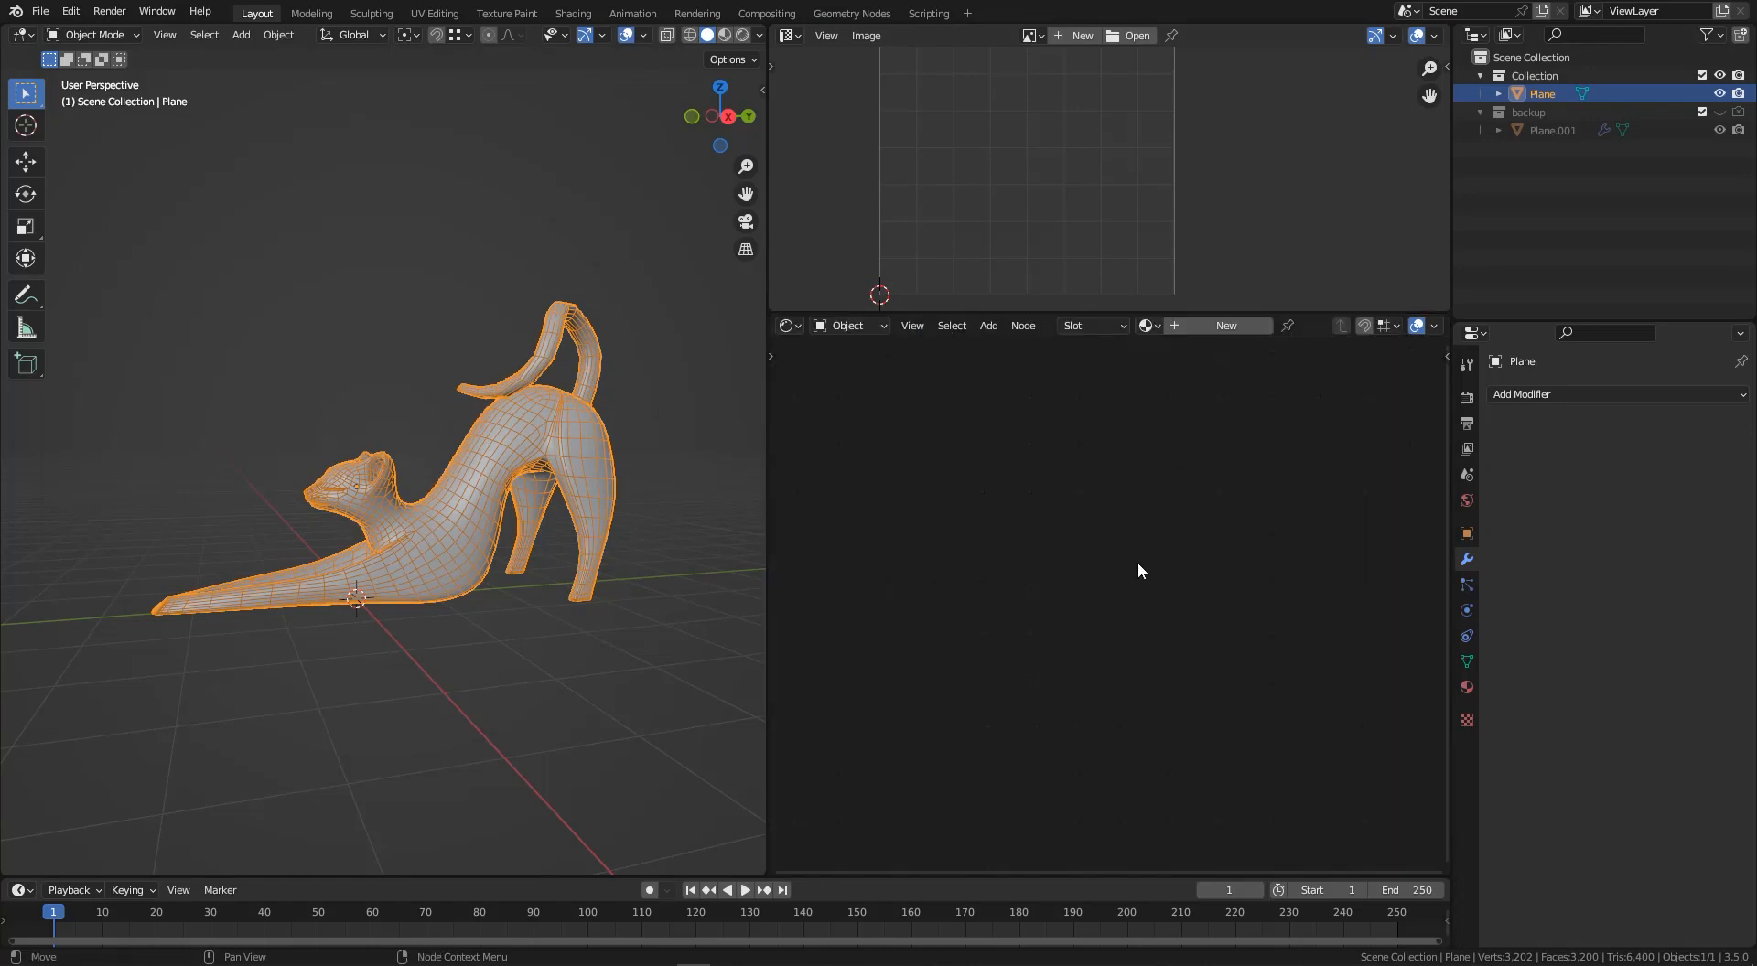
- Create a new material for the cat and name it Chacker
left_click(1216, 328)
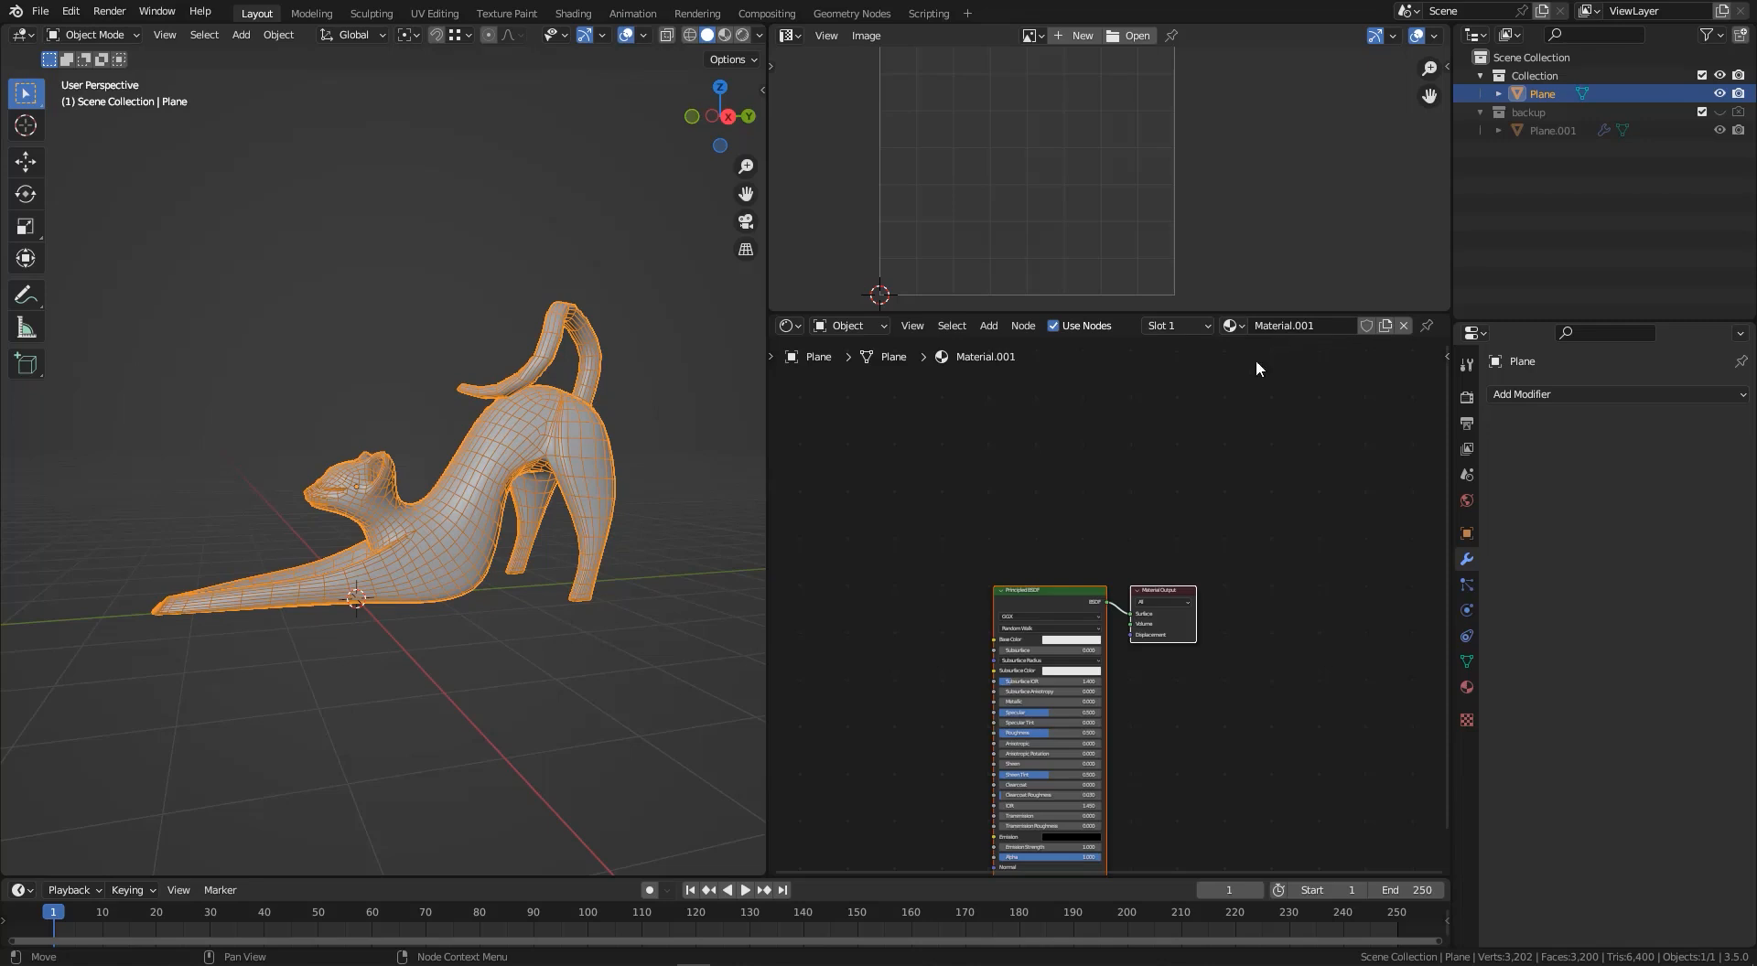
middle_click_drag(1031, 506, 1135, 513)
double_click(1331, 328)
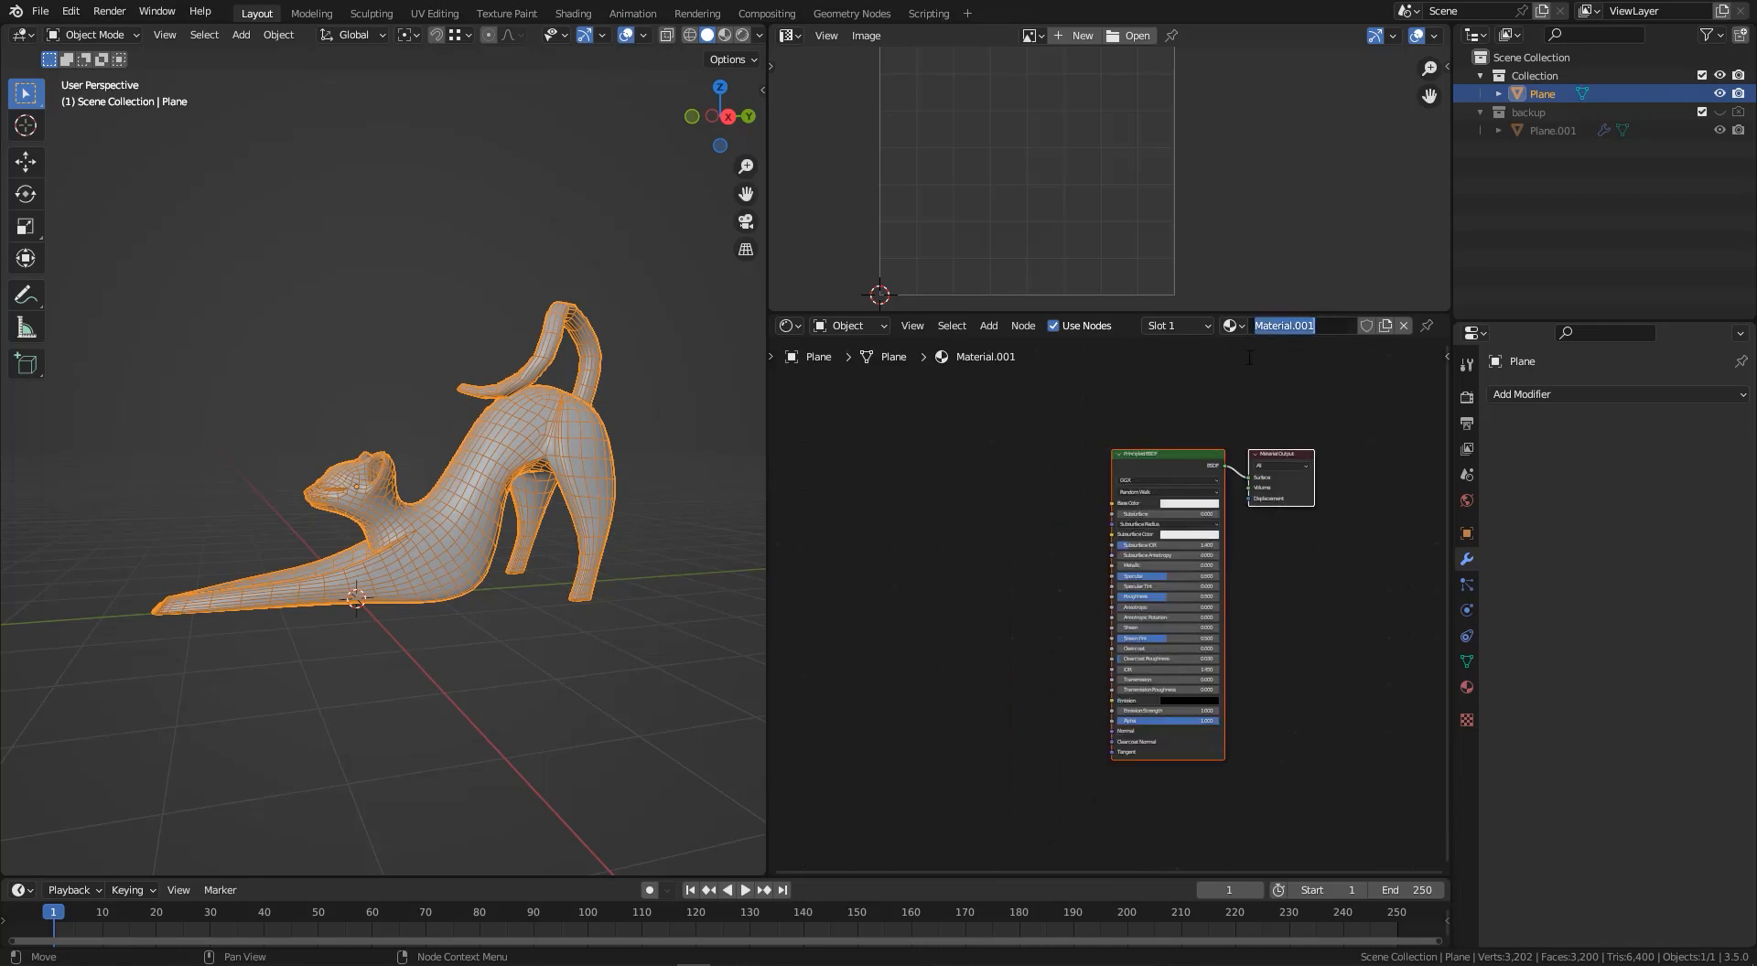
type("Chacker")
key("Return")
- Add a Checker Texture node and connect its Color output to the Principled BSDF's Base Color
scroll(963, 514, "up", 1)
key("shift+a")
left_click(962, 505)
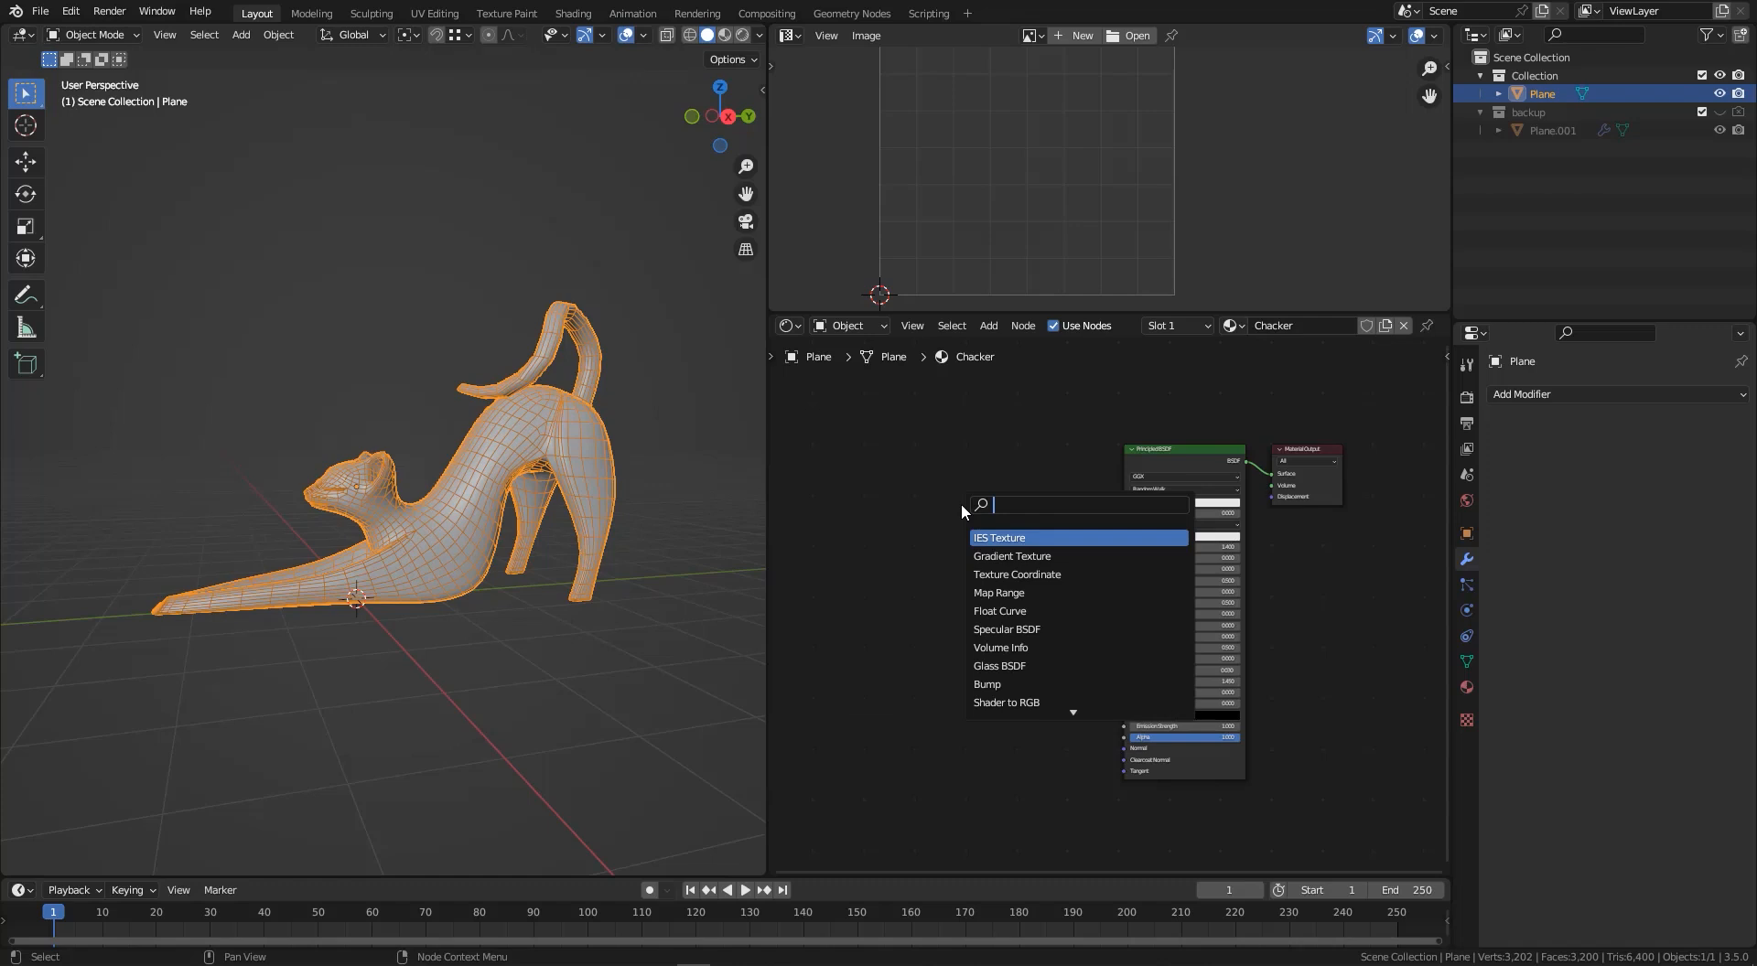
type("check")
key("Return")
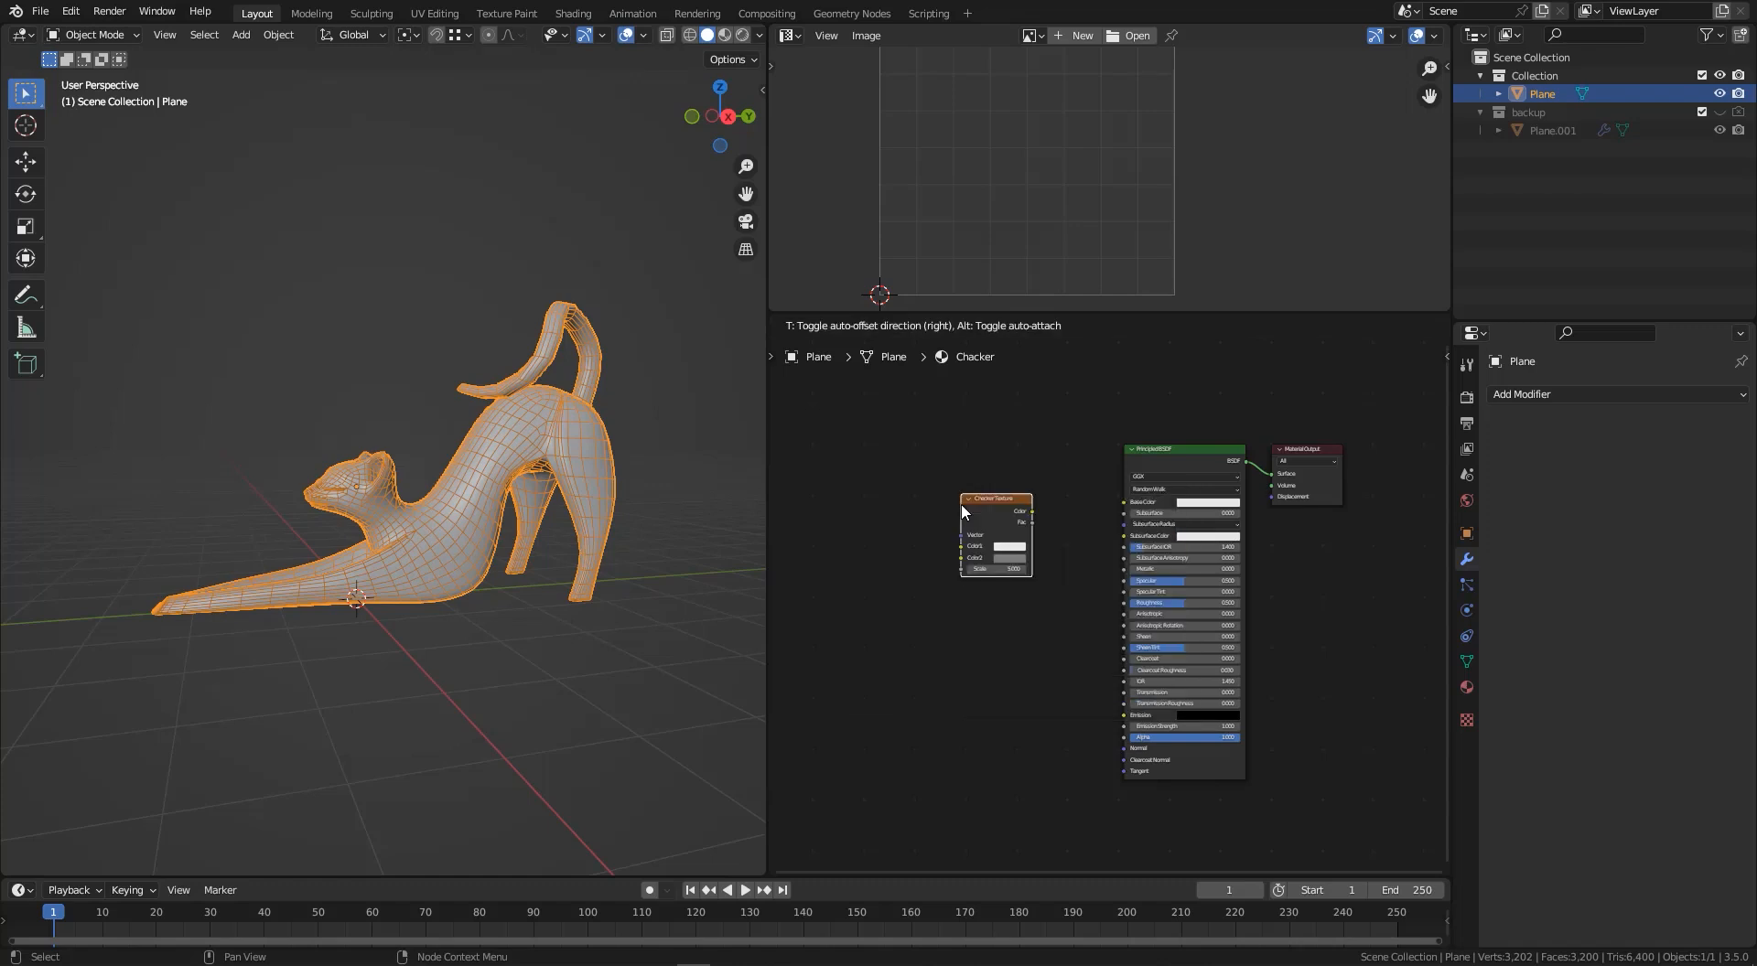
left_click(962, 512)
scroll(1102, 503, "up", 2)
left_click_drag(1007, 513, 1132, 504)
scroll(968, 522, "up", 1)
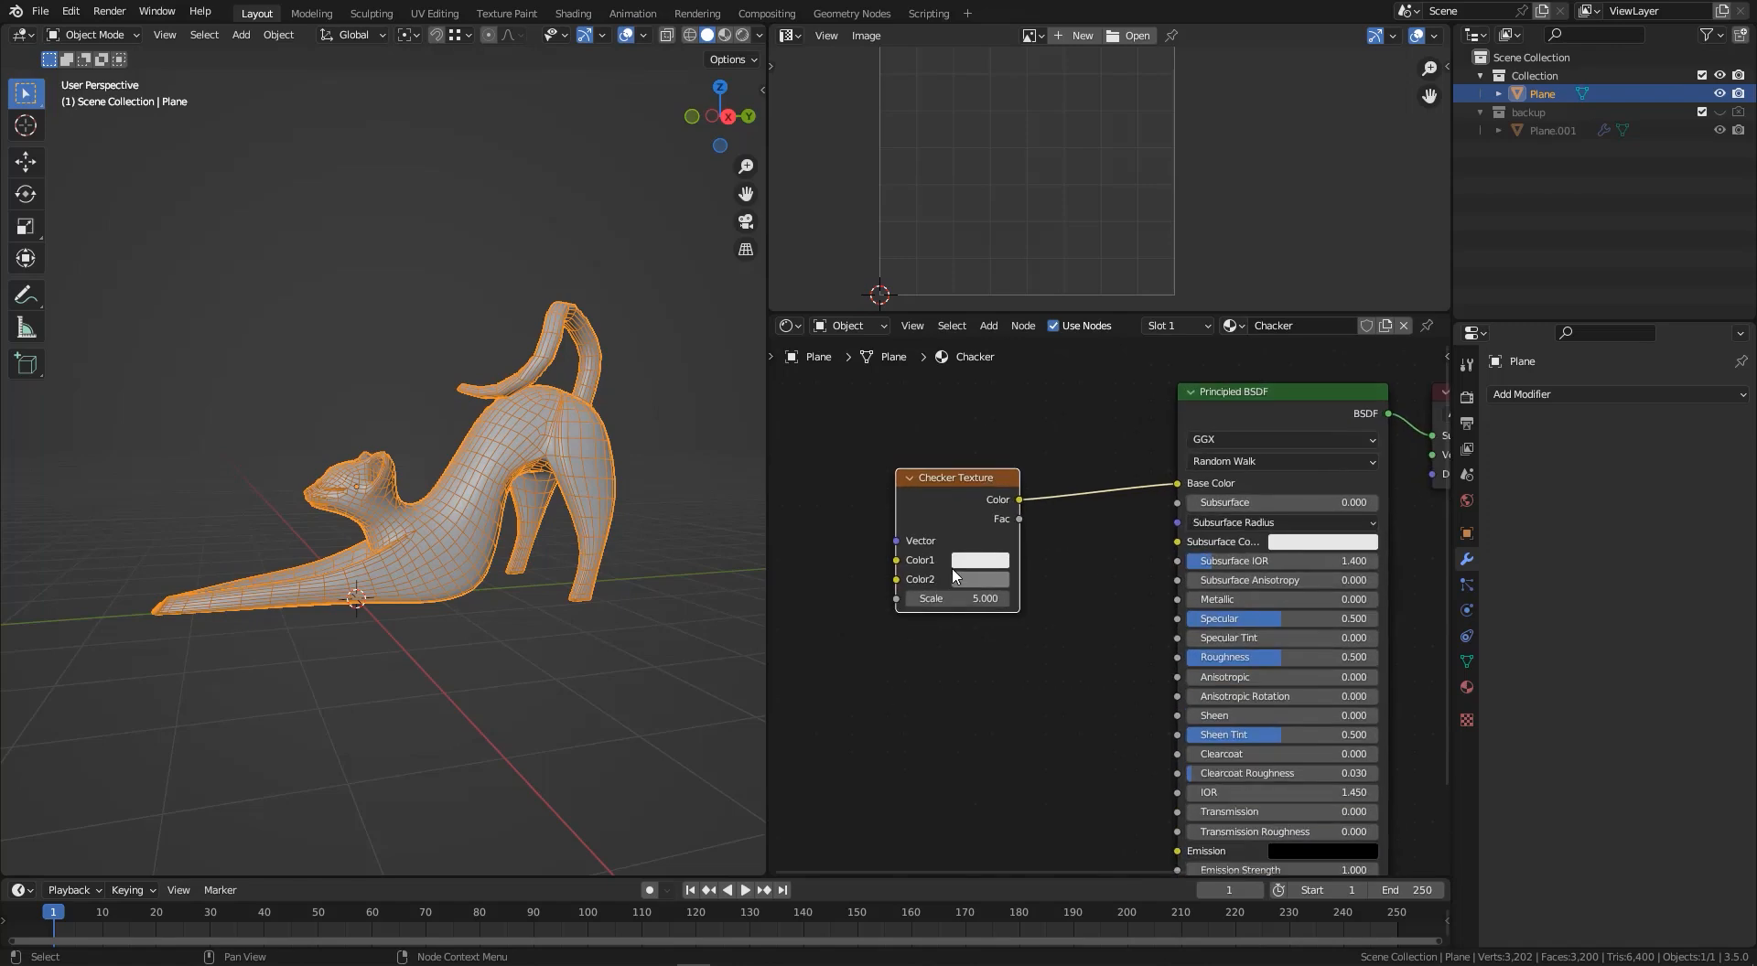
- Link the Checker Texture directly to the Material Output and show the cat in Material Preview shading
scroll(496, 467, "up", 1)
left_click(965, 499)
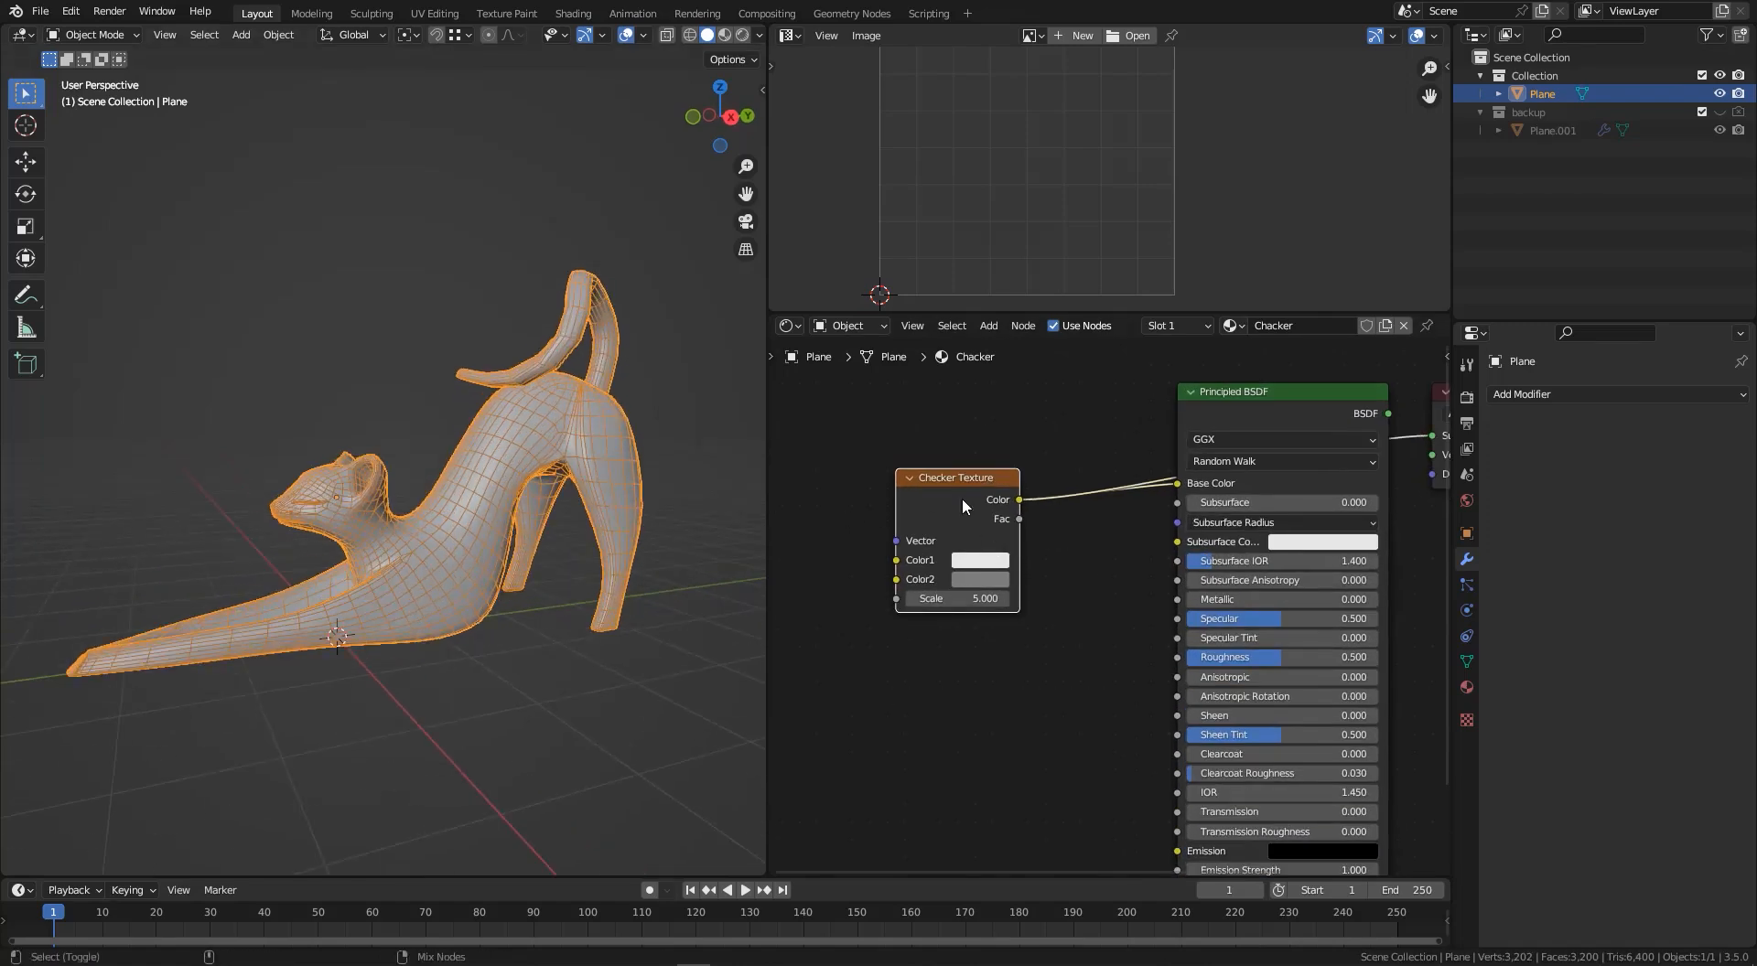
key("z")
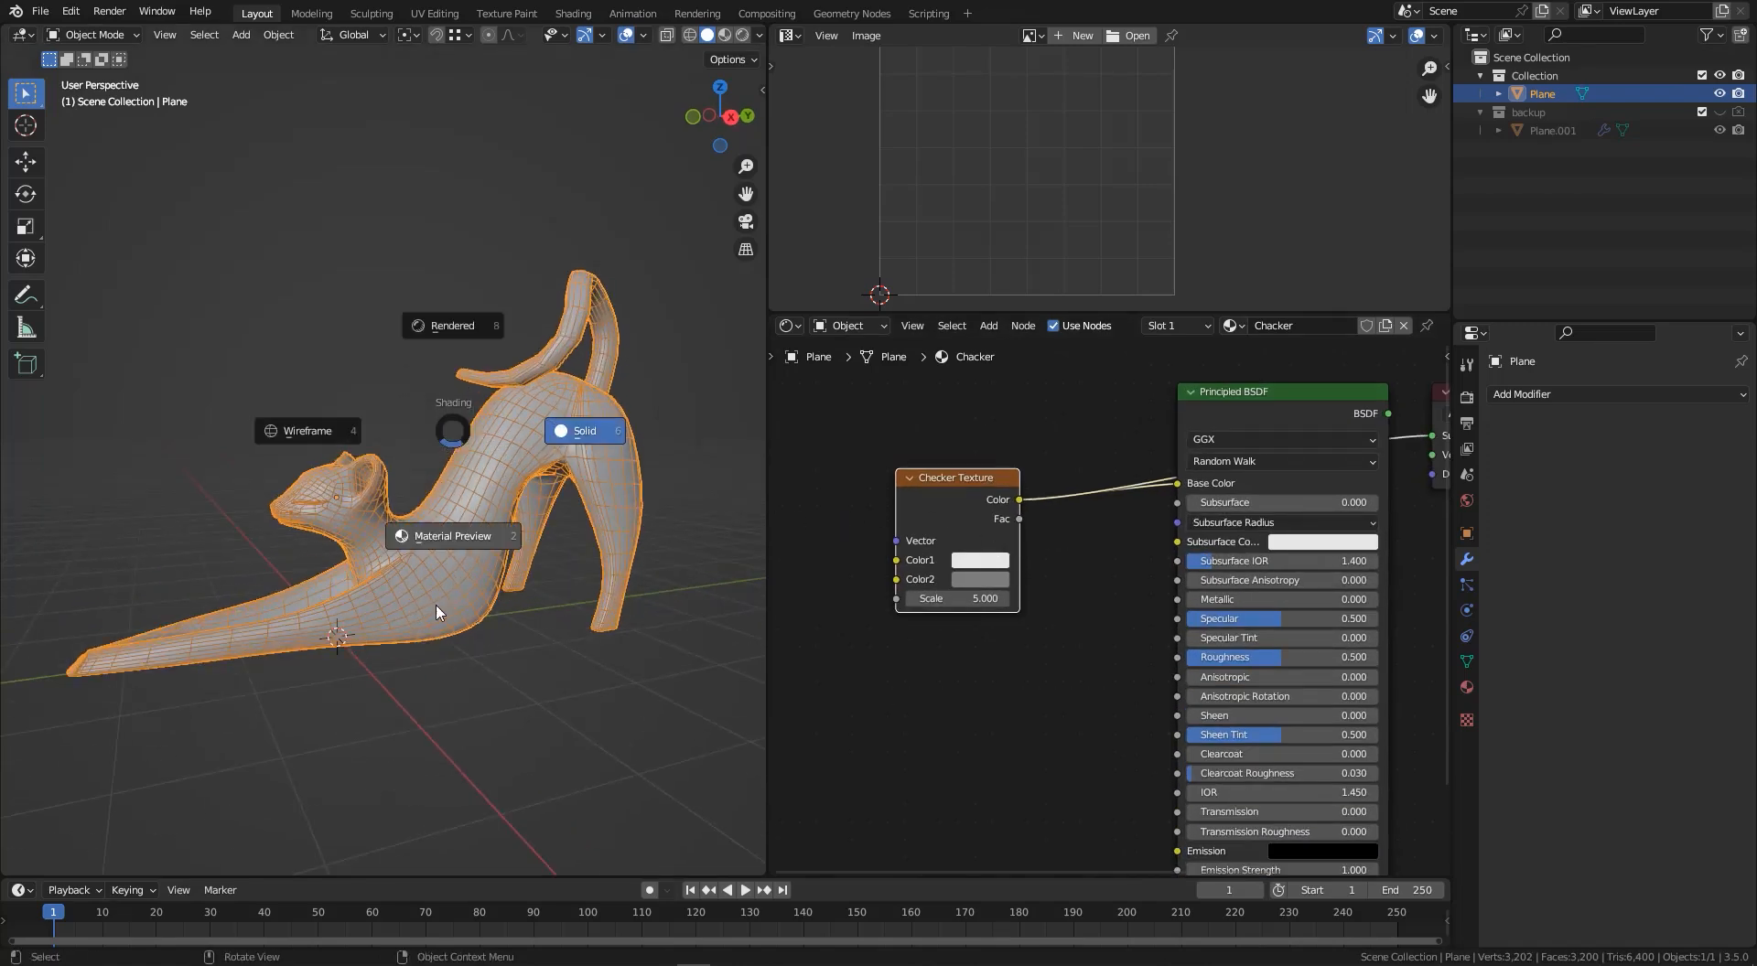
left_click(437, 611)
scroll(437, 612, "up", 3)
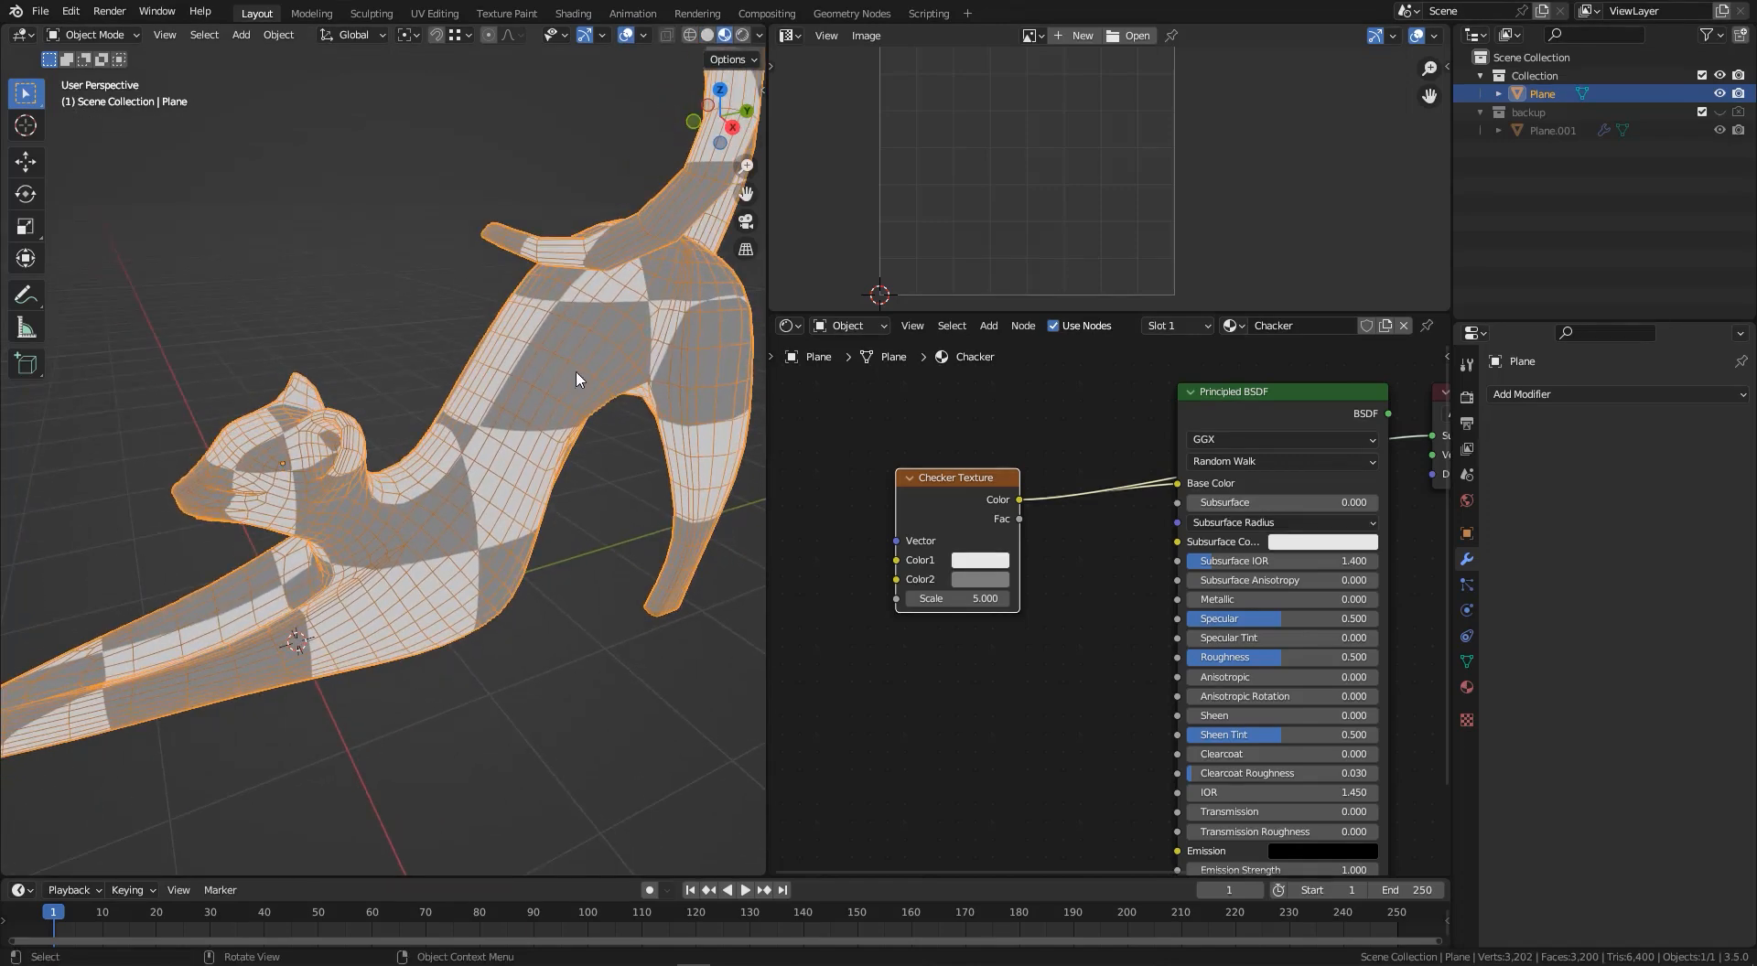
- Set the Checker Texture's scale to 42.900 and check the pattern on the cat
scroll(948, 500, "down", 2)
scroll(932, 498, "up", 3)
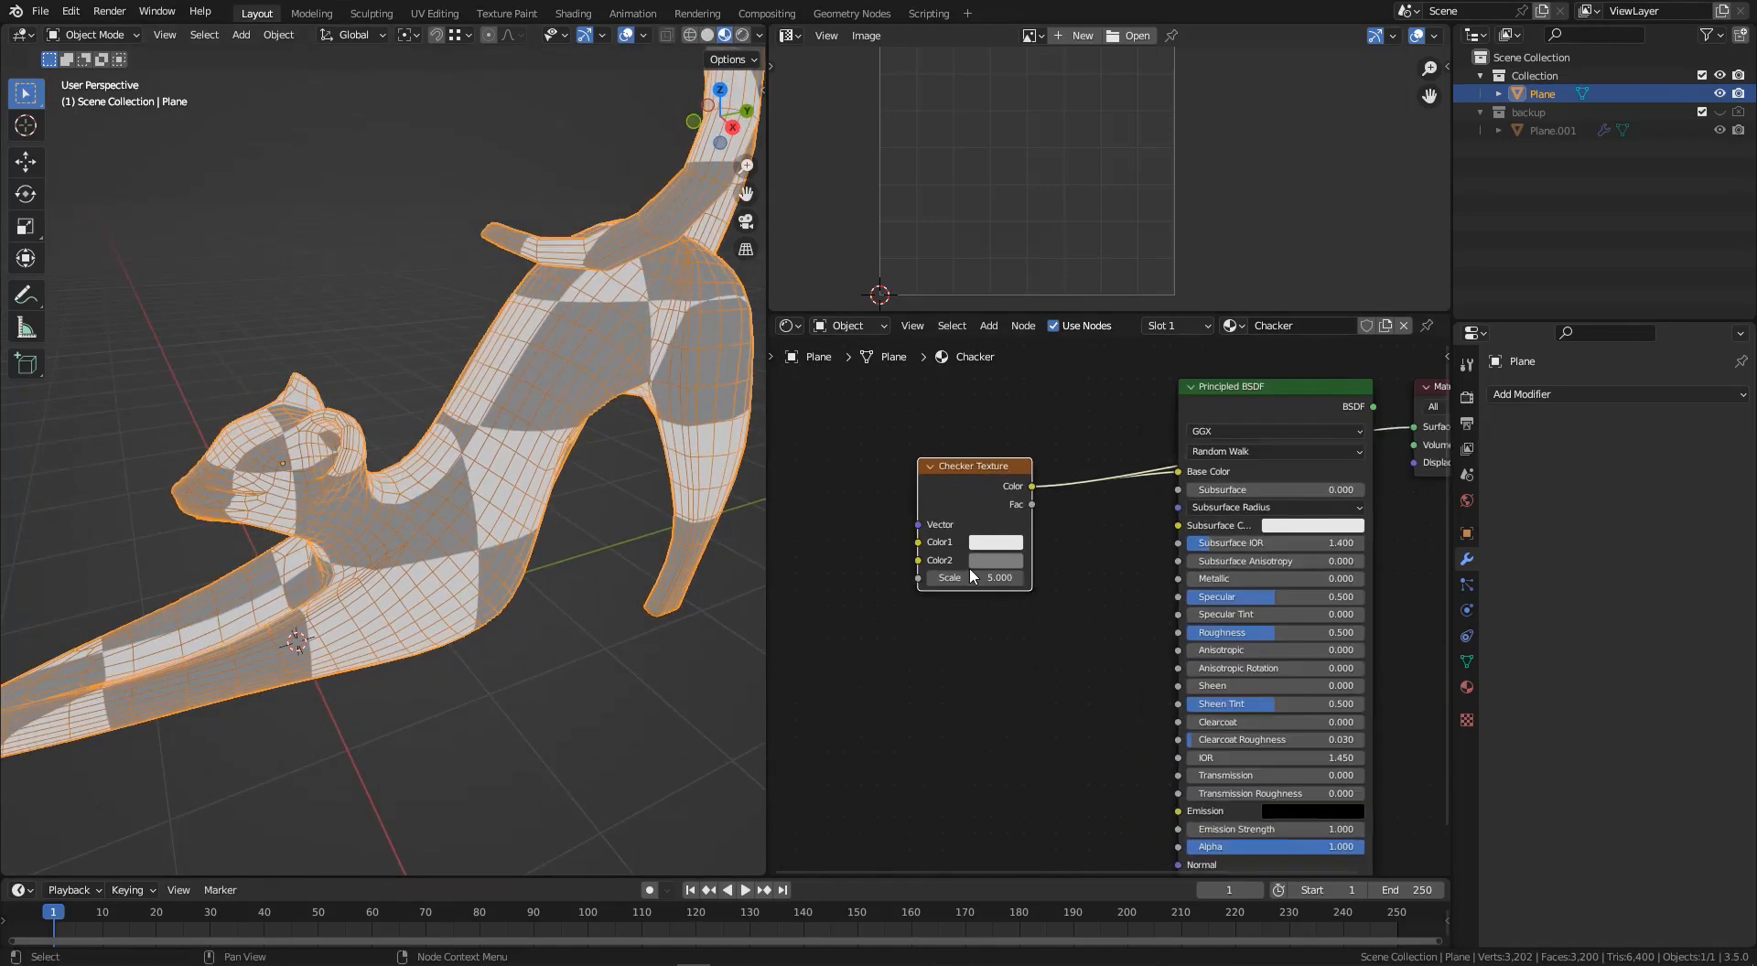
left_click_drag(952, 580, 1117, 580)
scroll(405, 496, "up", 1)
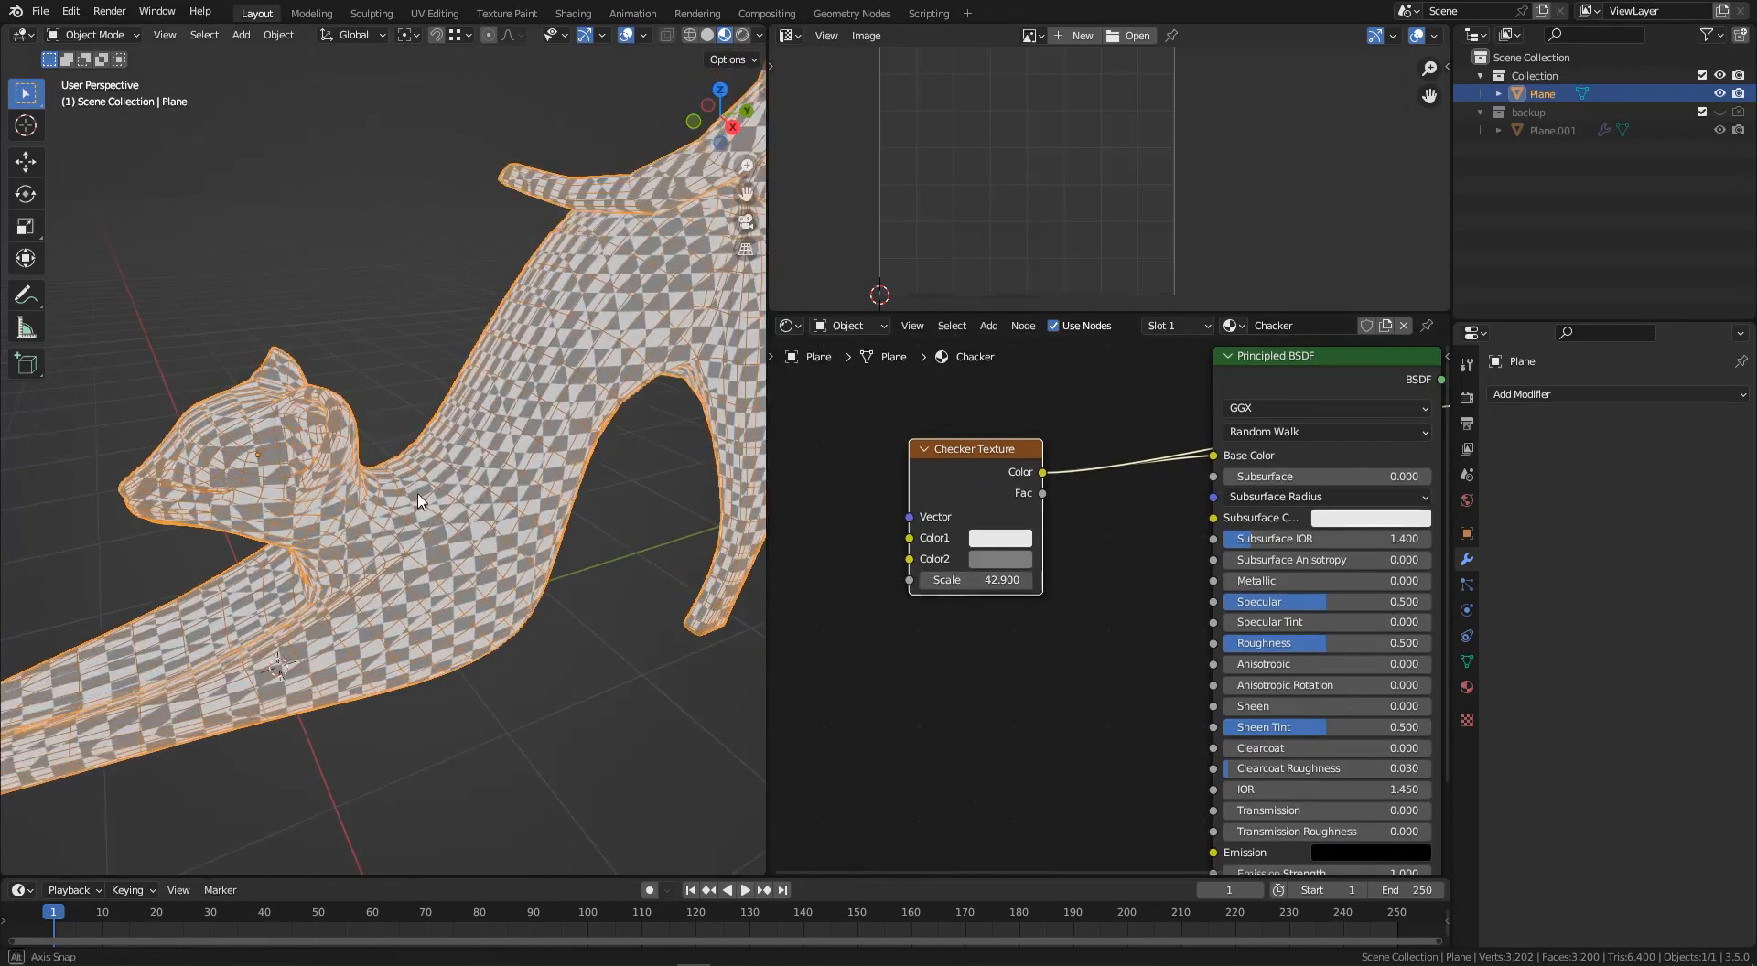
middle_click_drag(405, 496, 435, 487)
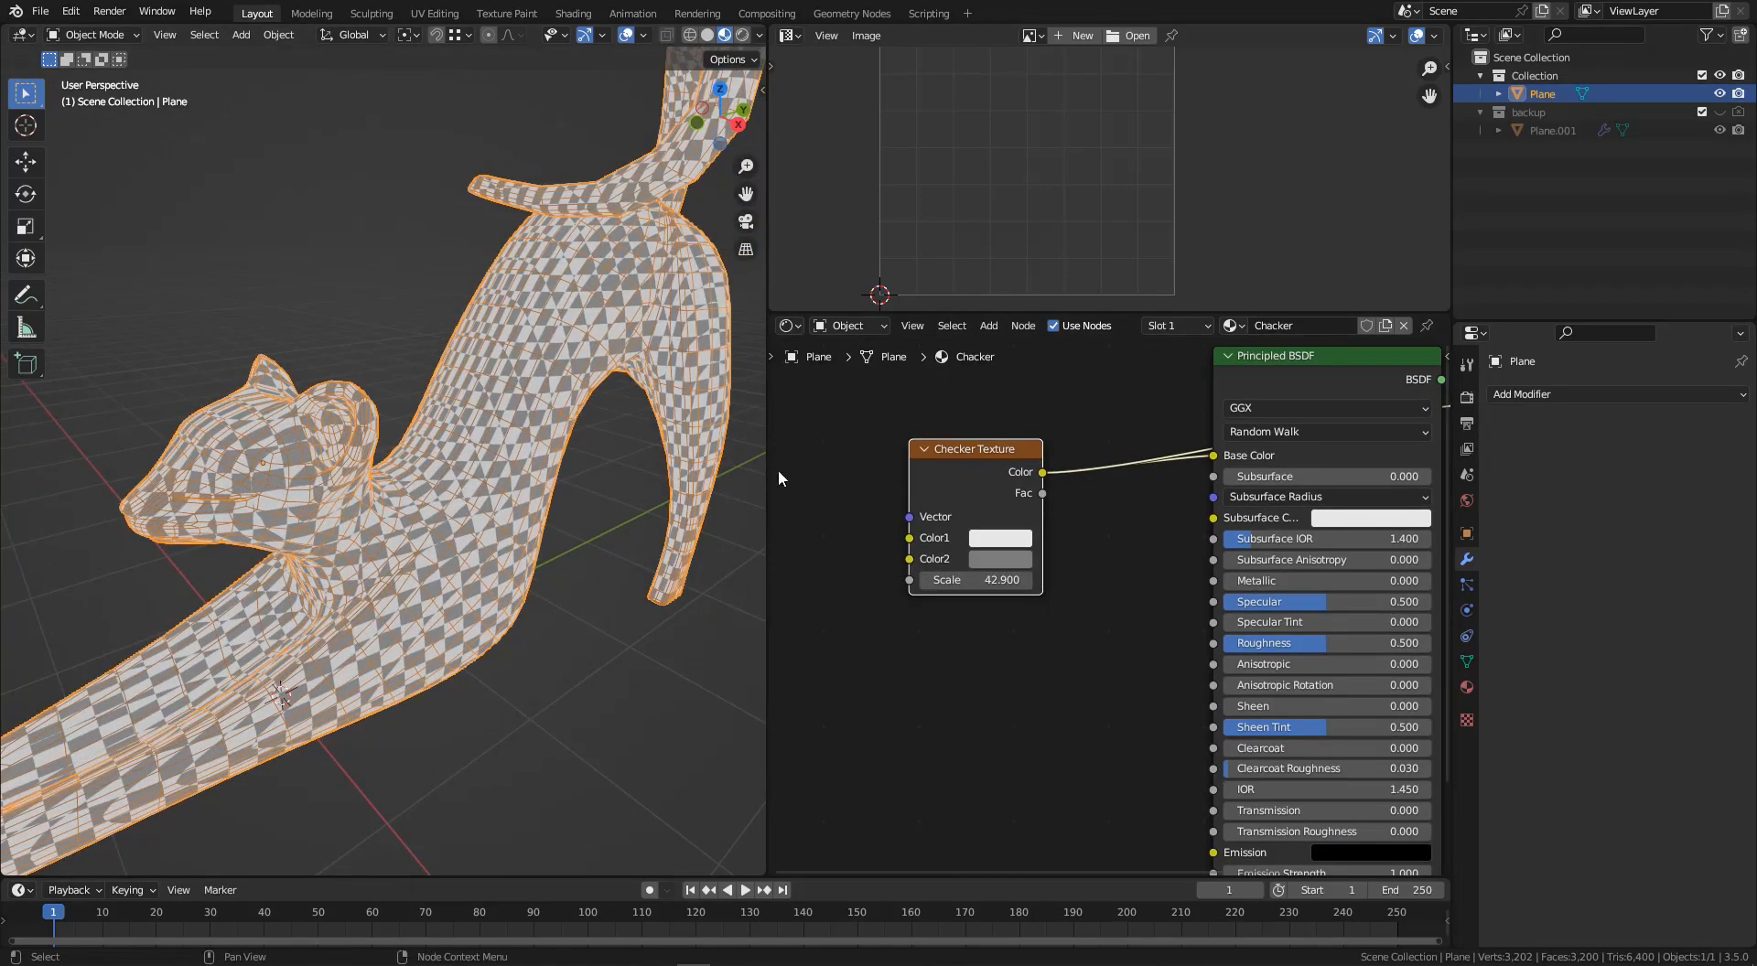
- Add Texture Coordinate and Mapping nodes feeding the Checker Texture's Vector input
middle_click_drag(930, 472, 1042, 491)
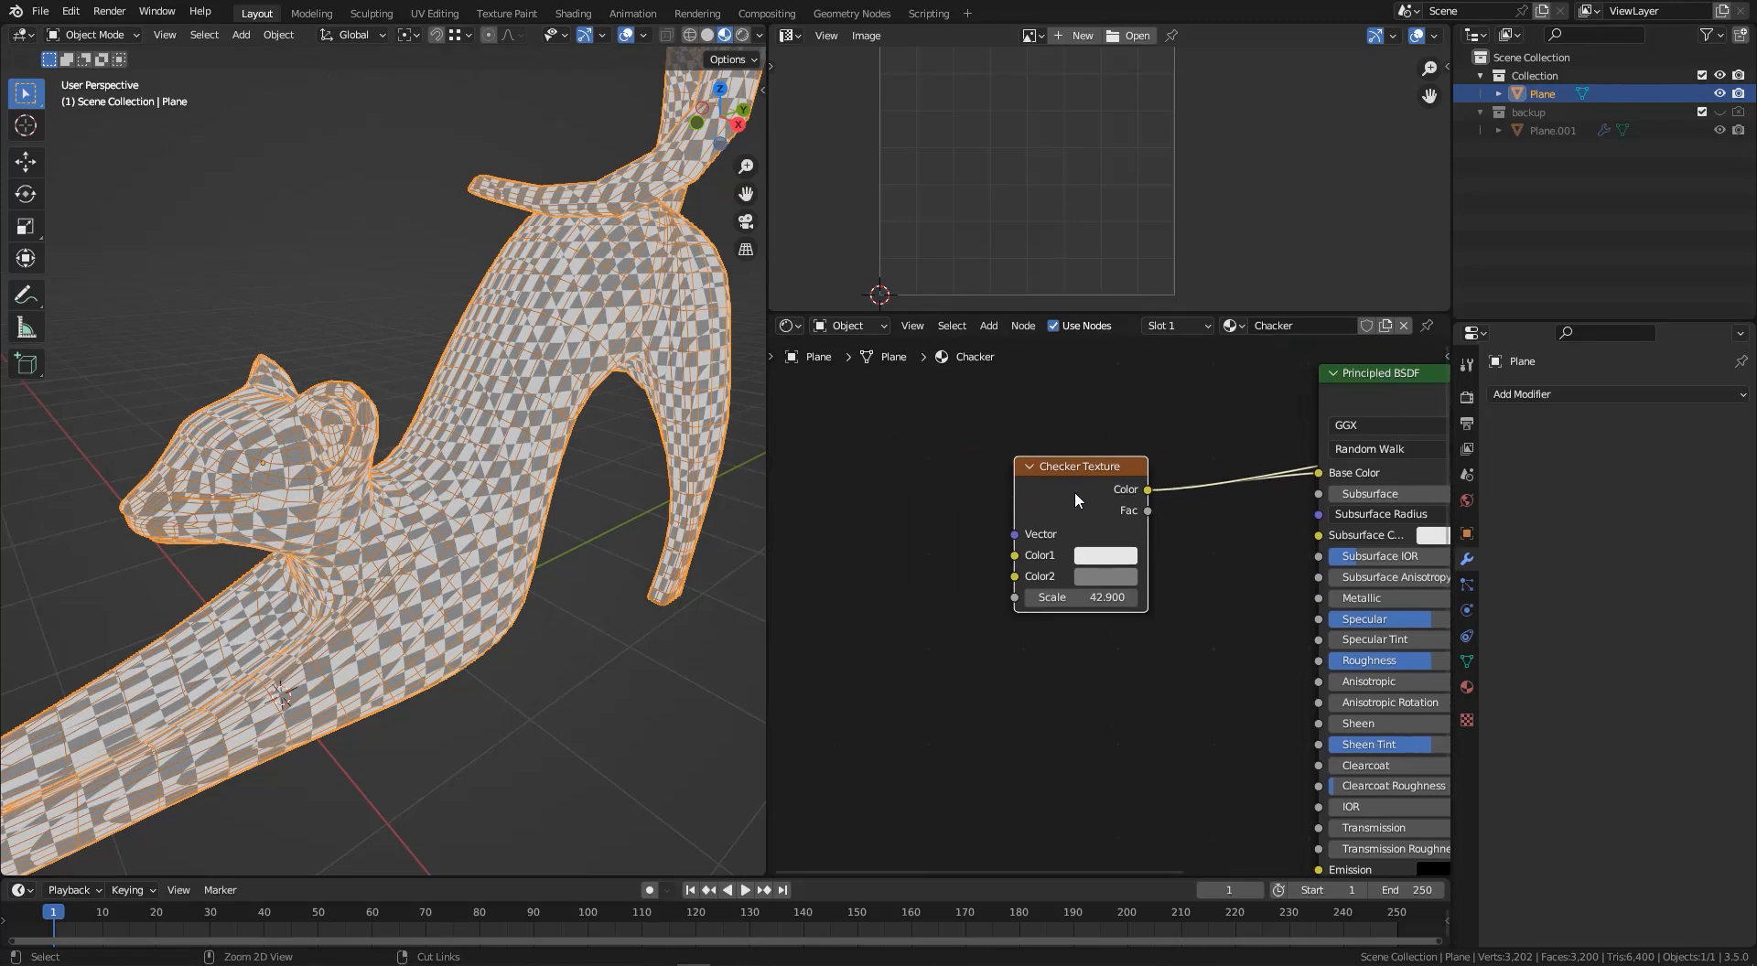
key("ctrl+t")
scroll(1060, 488, "down", 3)
middle_click_drag(984, 470, 1111, 450)
scroll(981, 506, "up", 1)
scroll(976, 506, "up", 1)
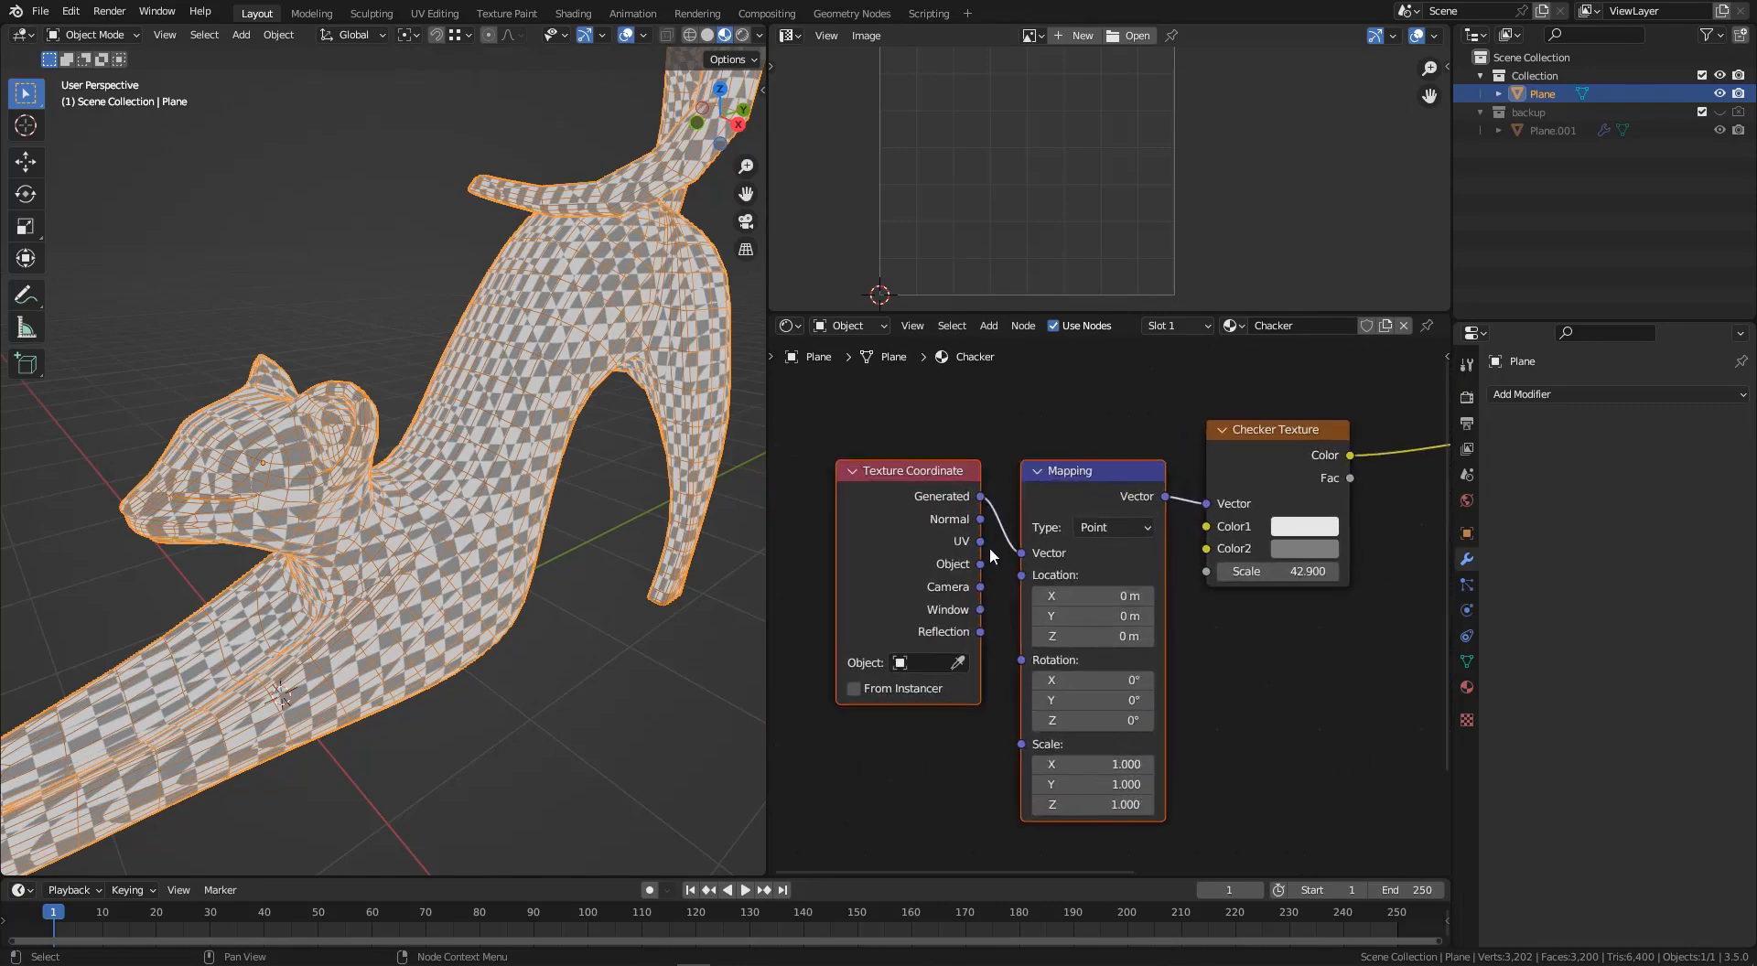
- Connect the Texture Coordinate's UV output directly to the Checker Texture's Vector input and delete the Mapping node
left_click_drag(981, 547, 1207, 504)
left_click_drag(1090, 473, 1102, 650)
key("x")
scroll(1052, 646, "down", 1)
left_click_drag(937, 566, 993, 551)
scroll(1090, 474, "up", 1)
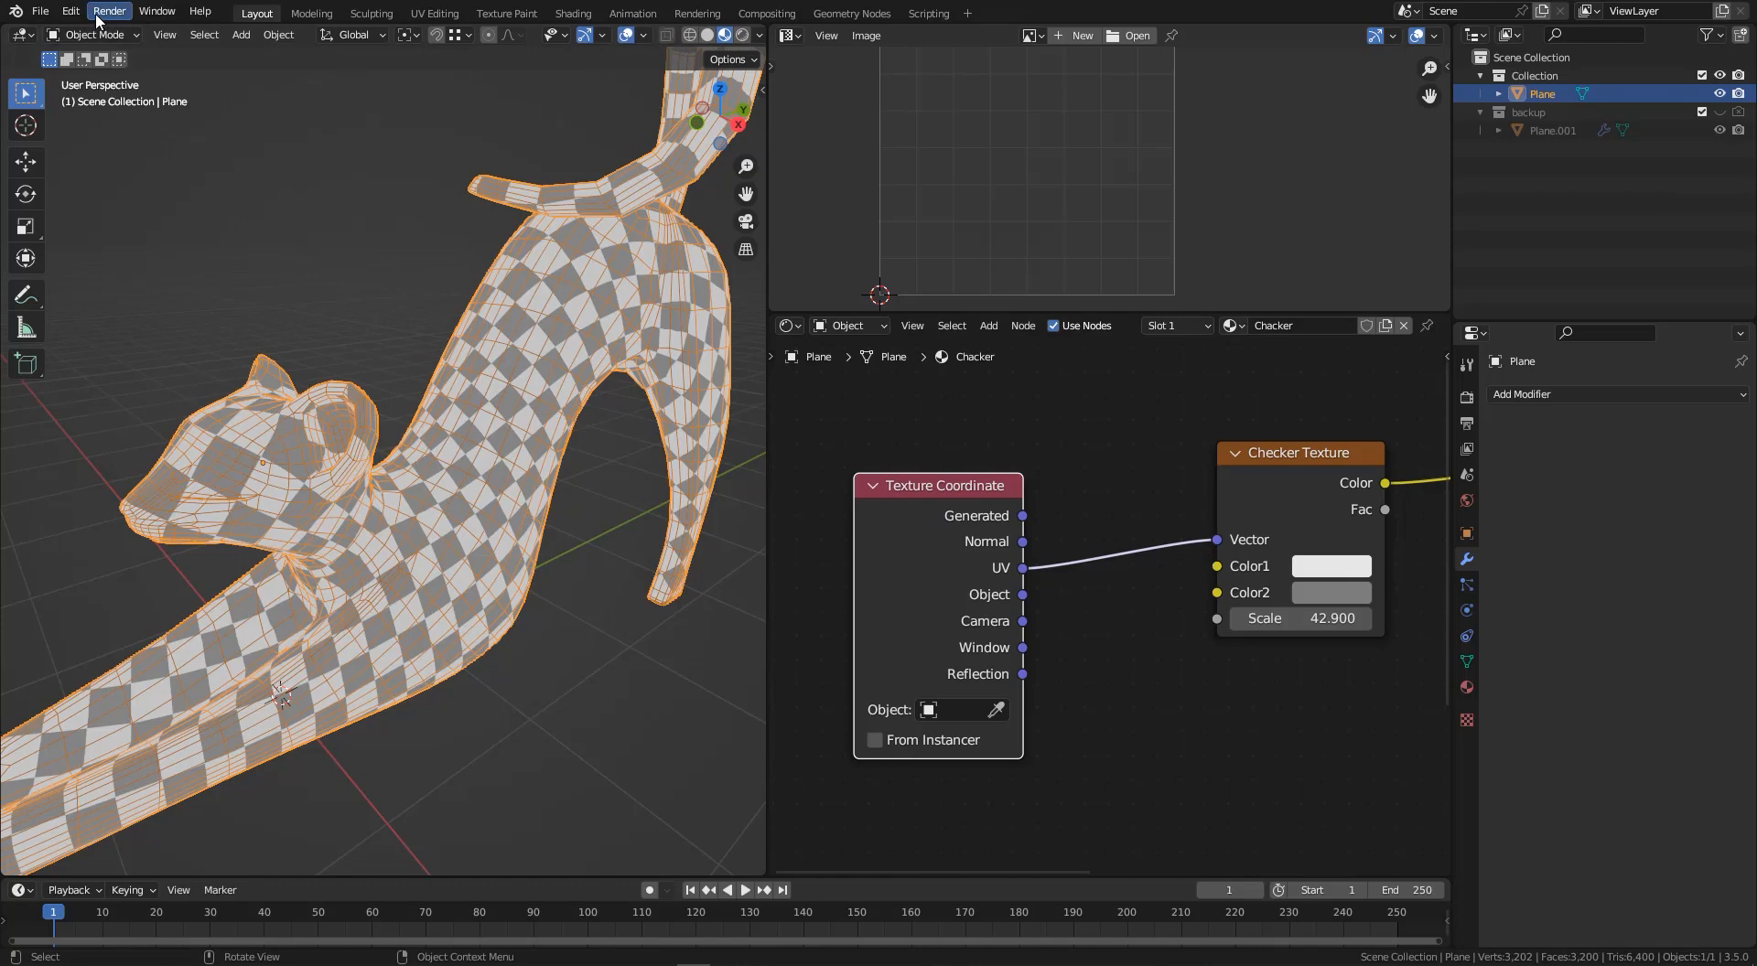
- Check that the Node Wrangler add-on is enabled by searching for "wra" in the add-on preferences, and close Preferences
left_click(41, 13)
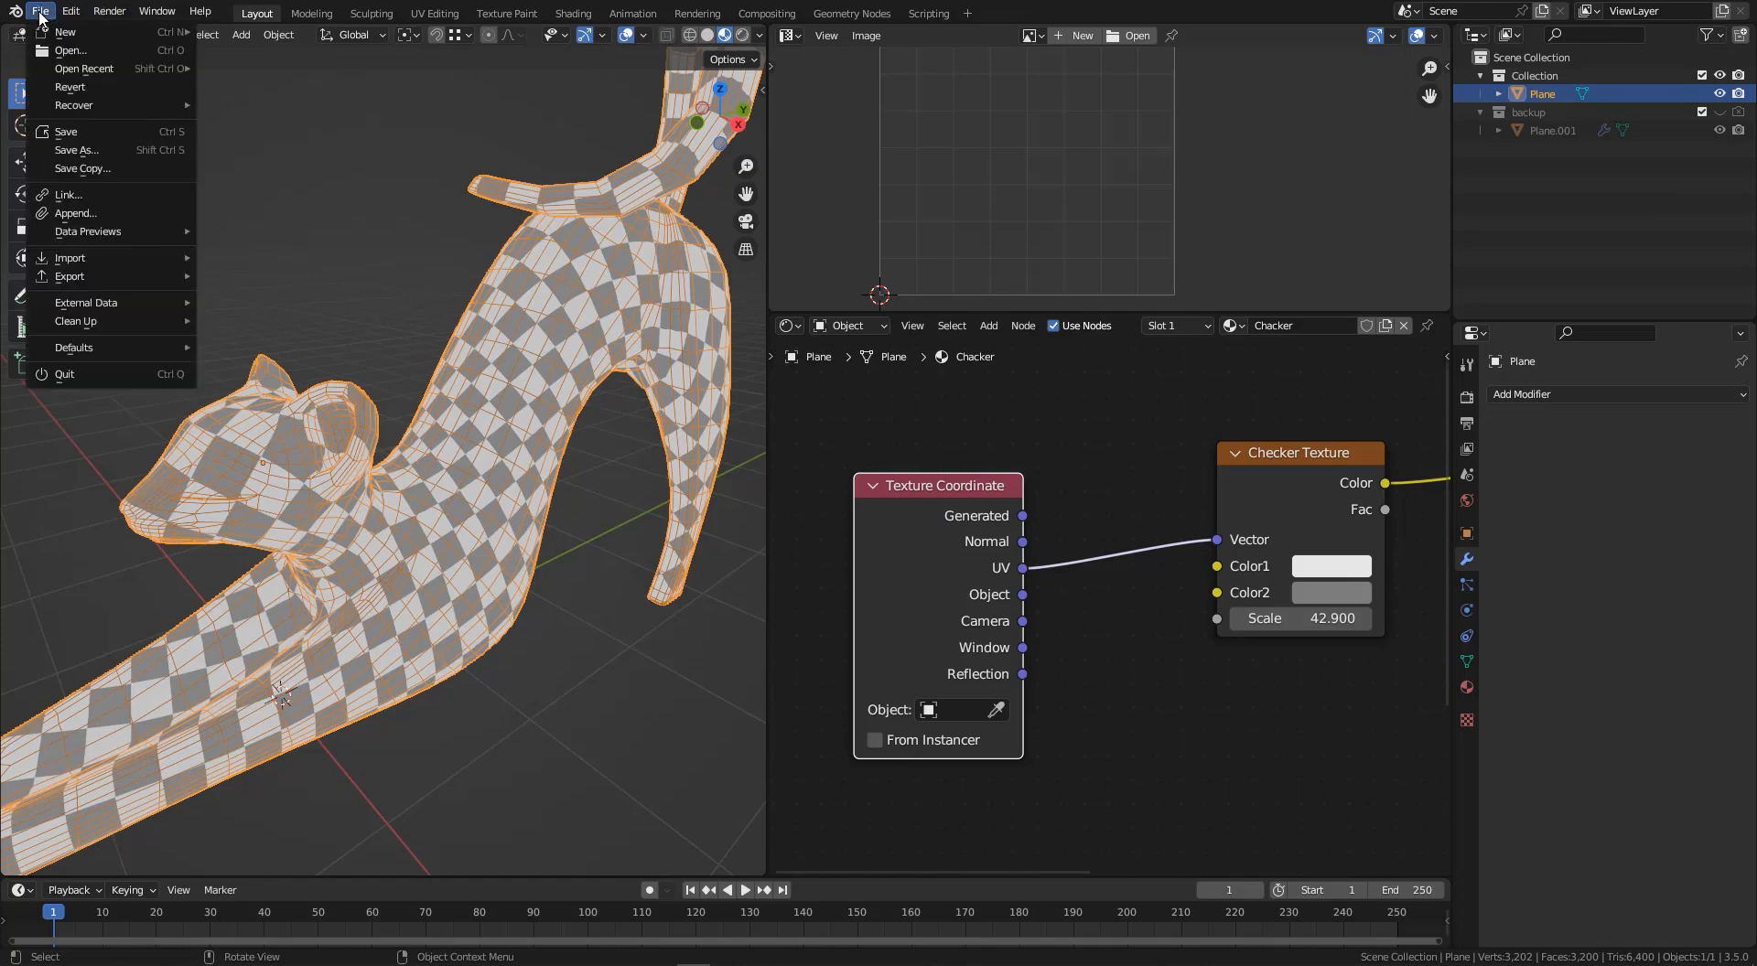
mouse_move(71, 11)
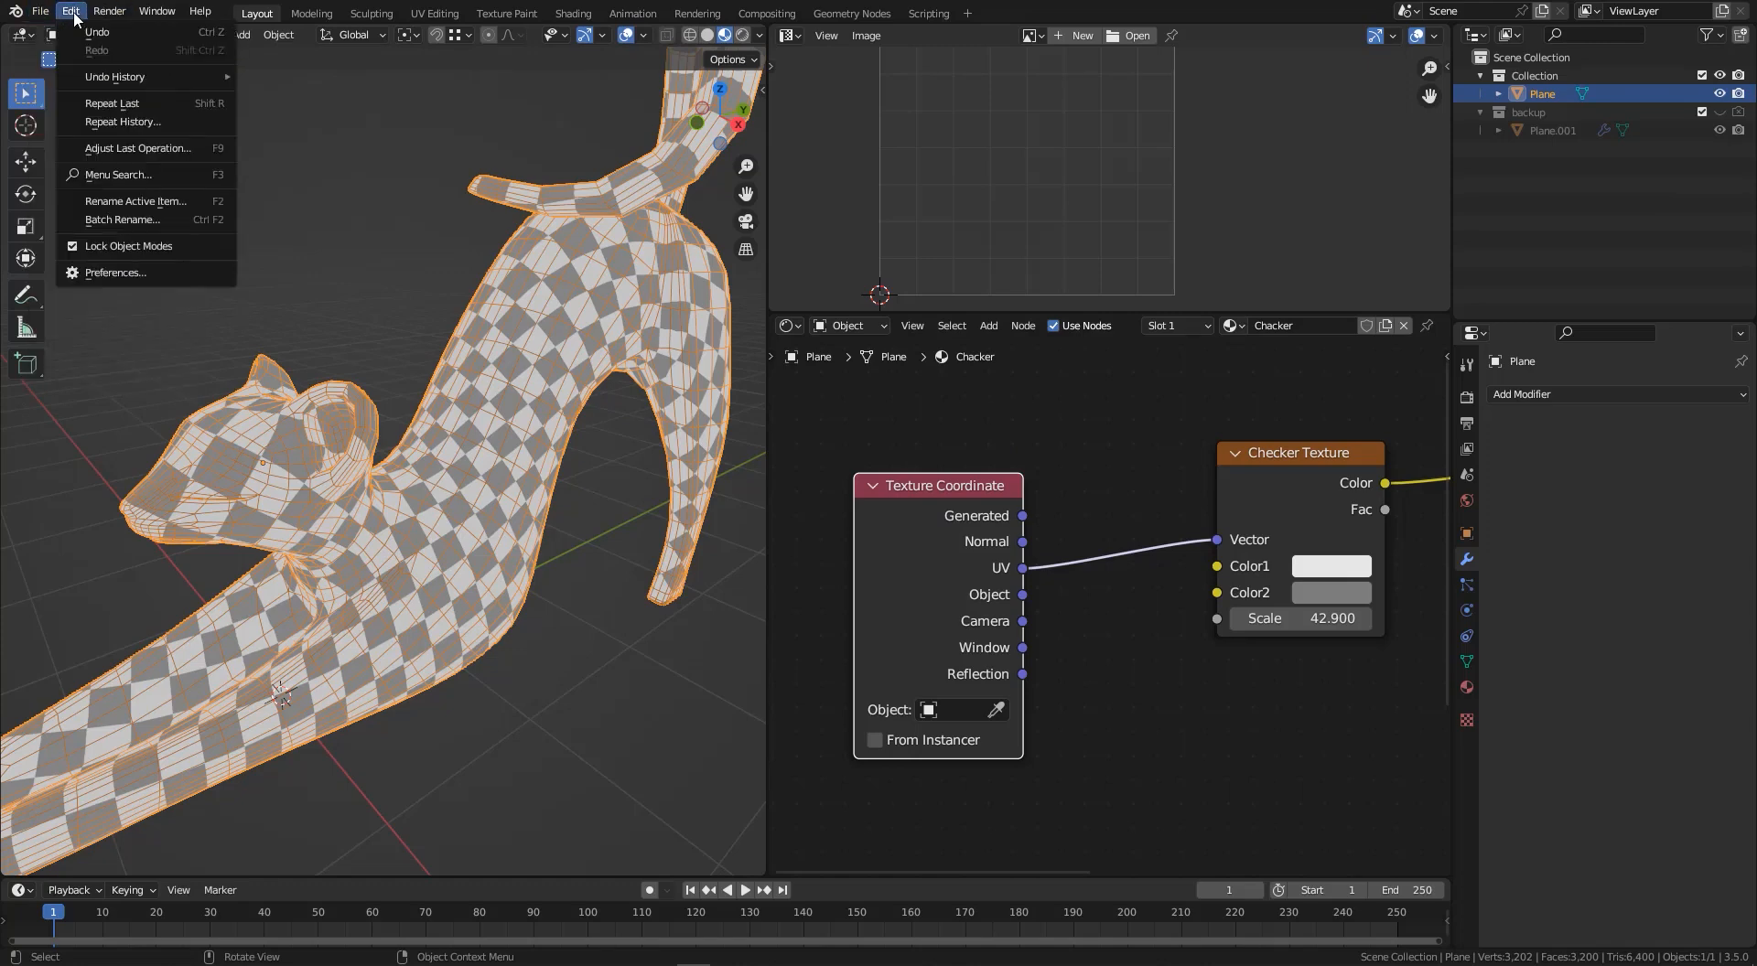
left_click(122, 274)
left_click(59, 214)
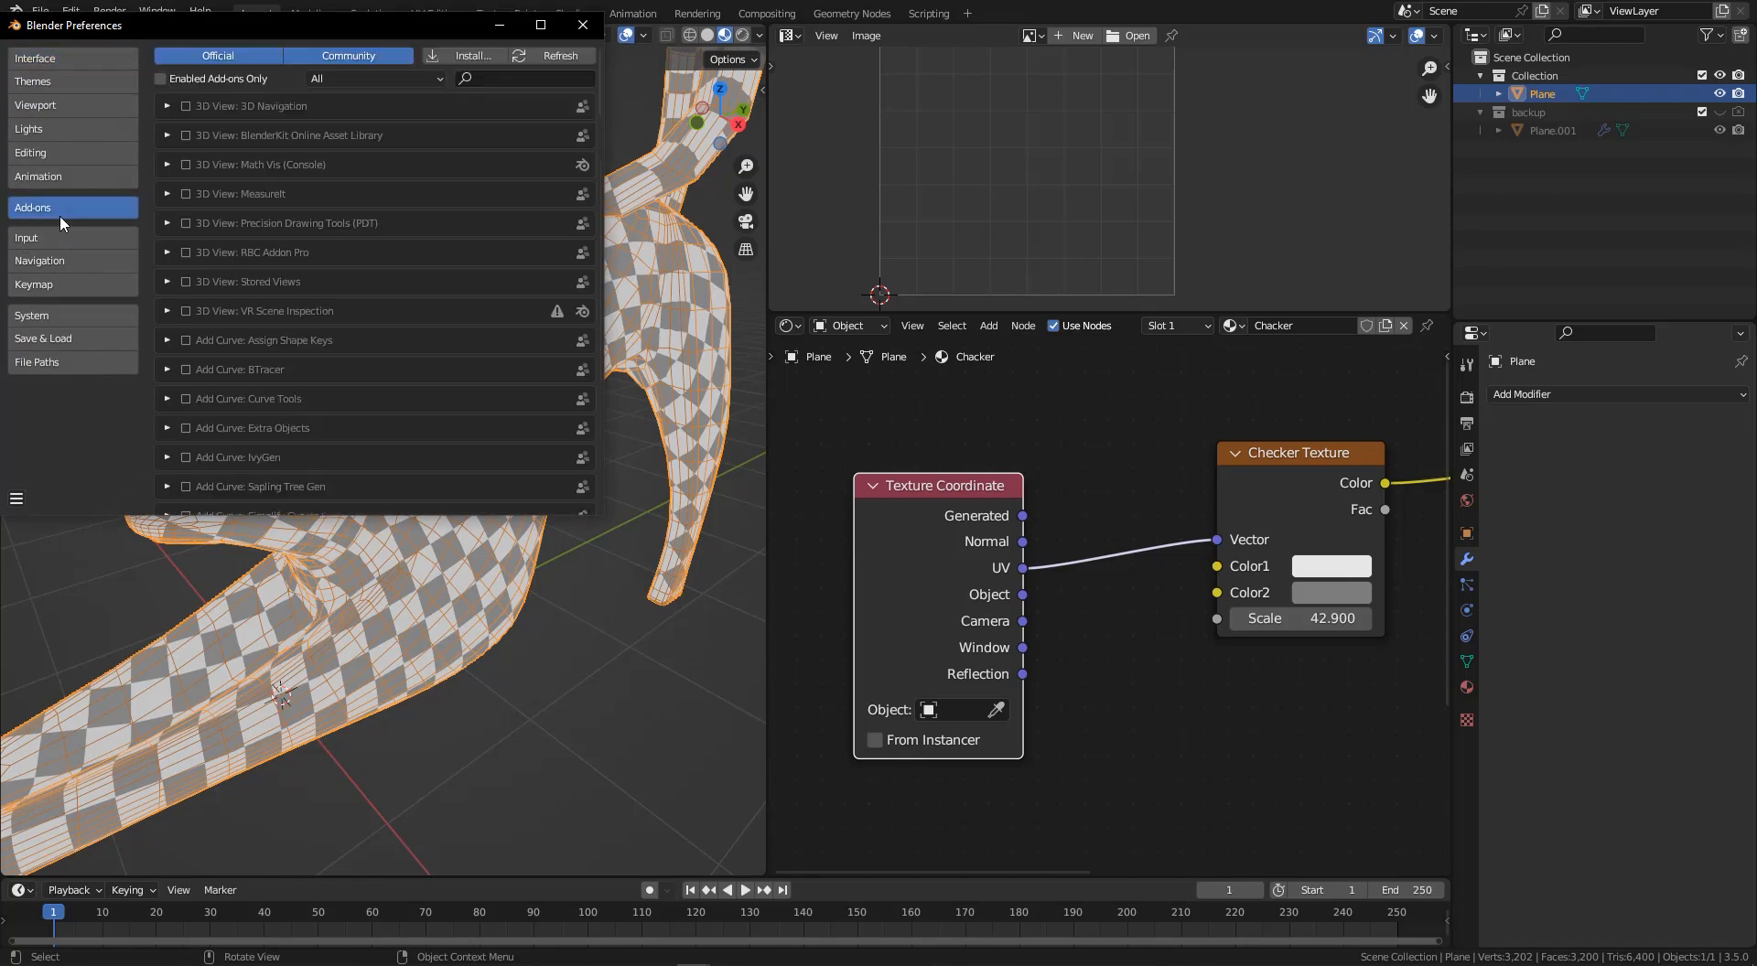
left_click(505, 79)
type("wra")
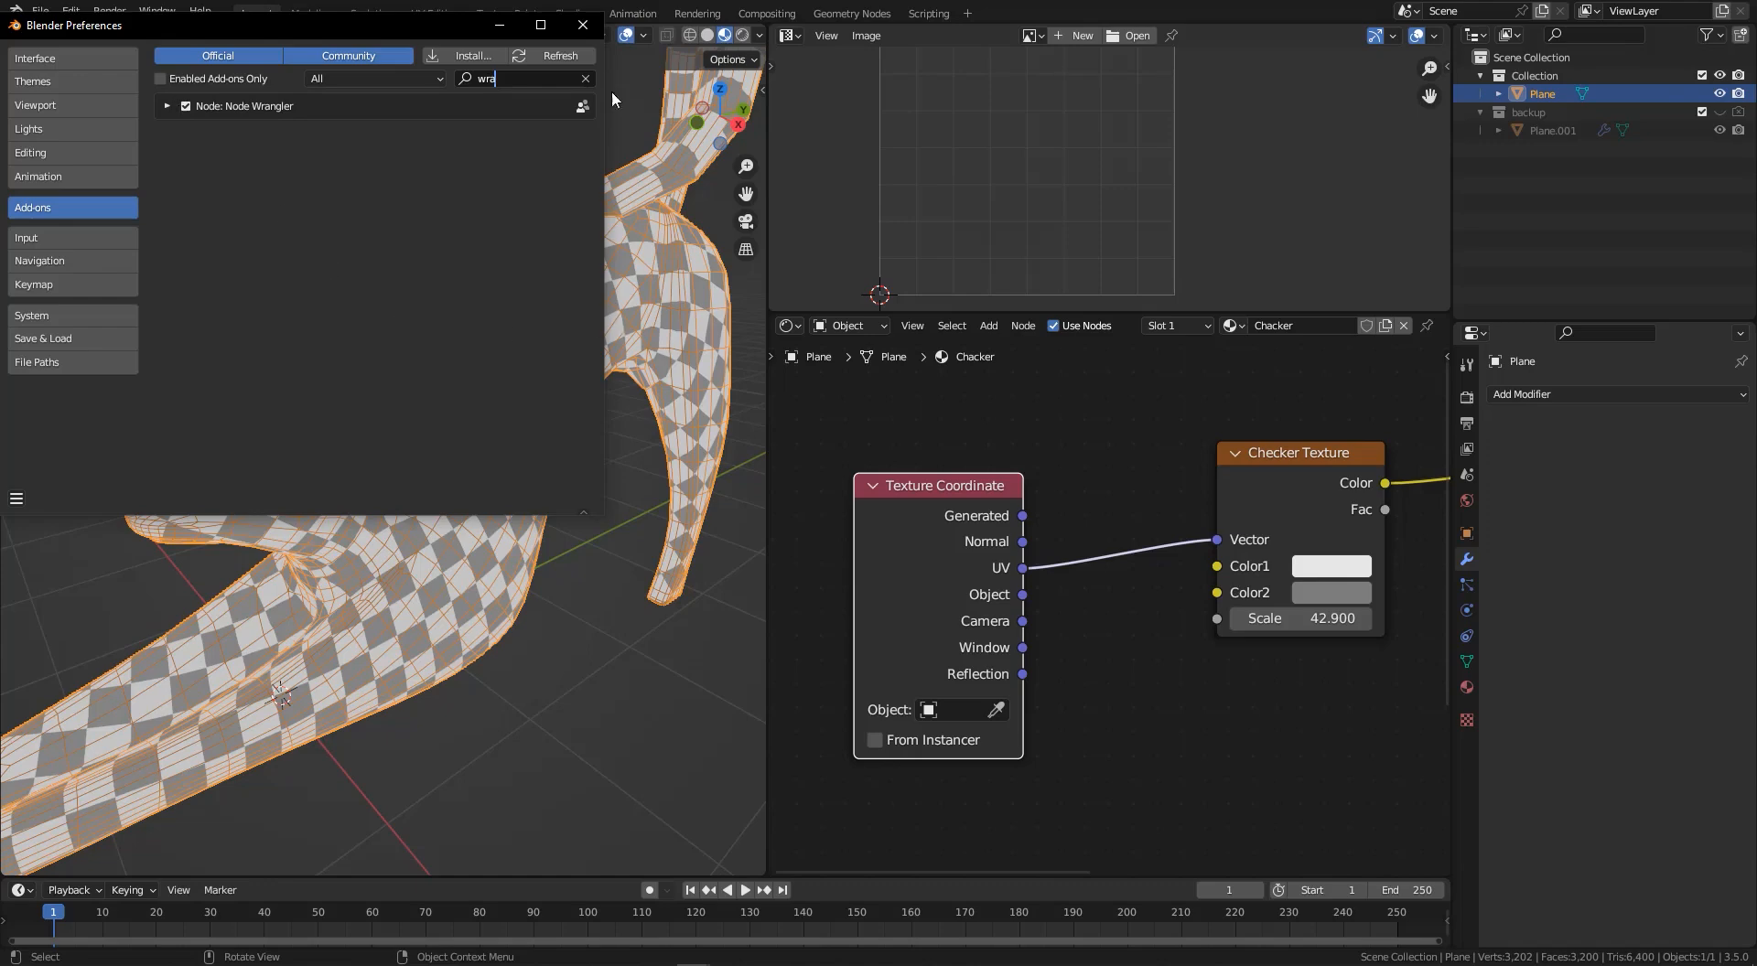
left_click(583, 24)
- Move the Texture Coordinate node closer to the Checker Texture node
scroll(1086, 502, "down", 2)
scroll(1085, 501, "down", 3)
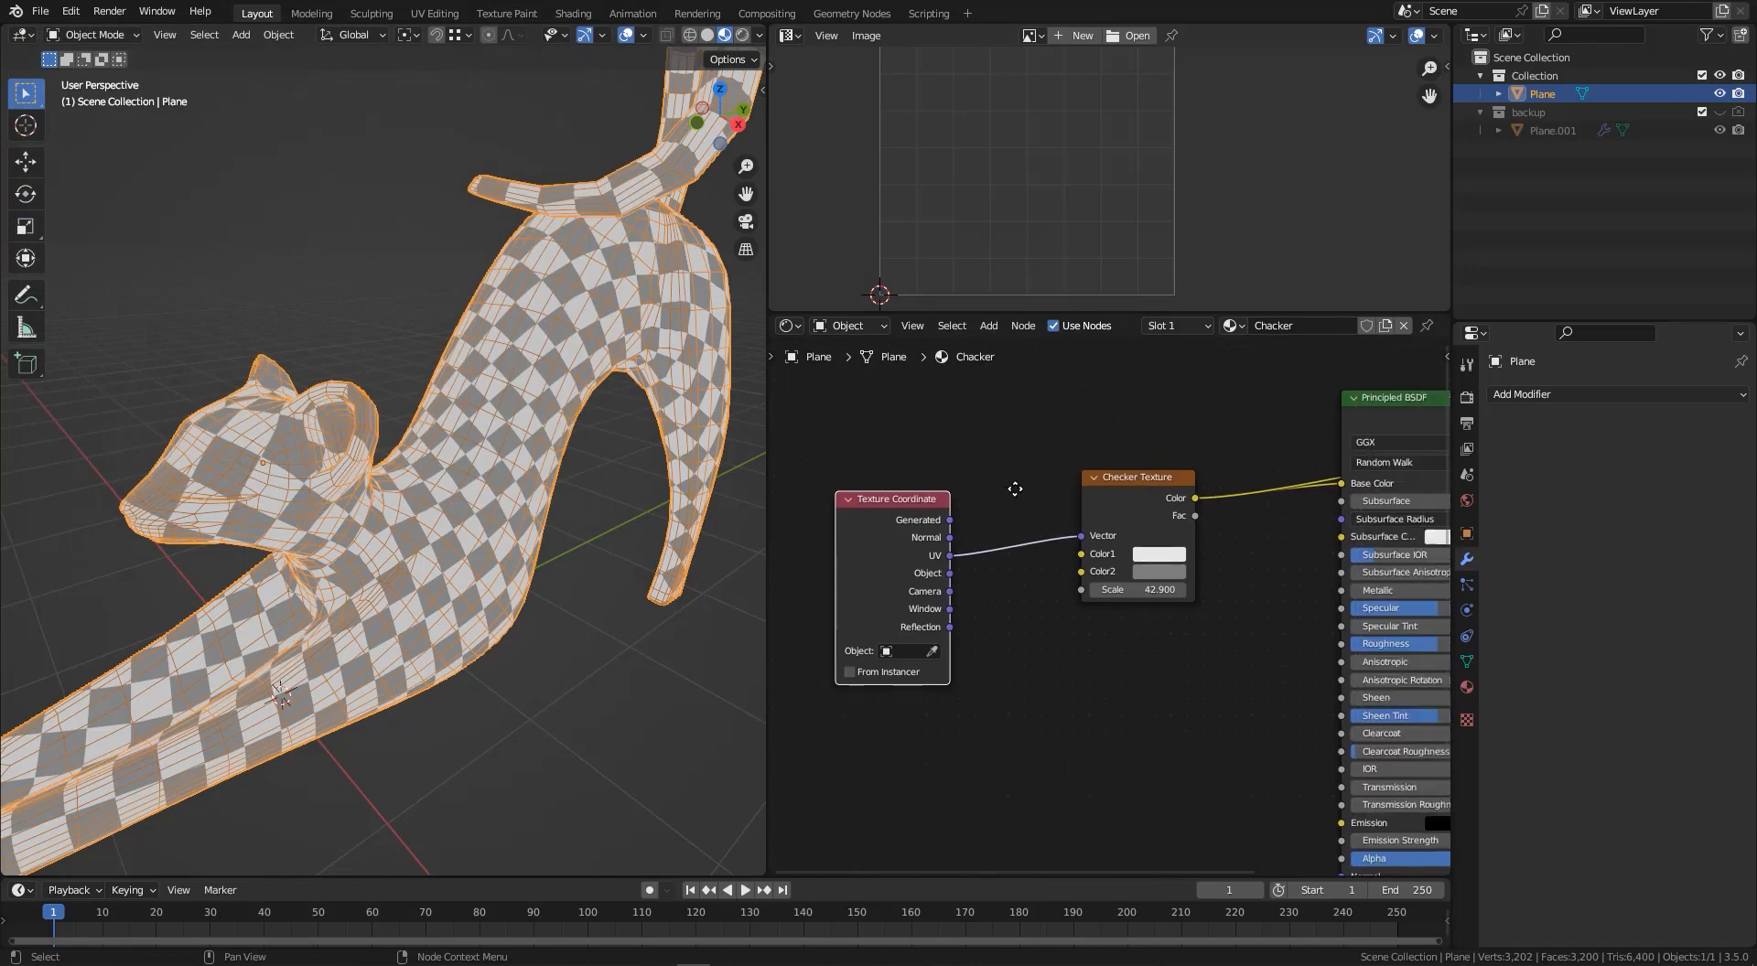
middle_click_drag(498, 535, 665, 545)
scroll(942, 560, "up", 3)
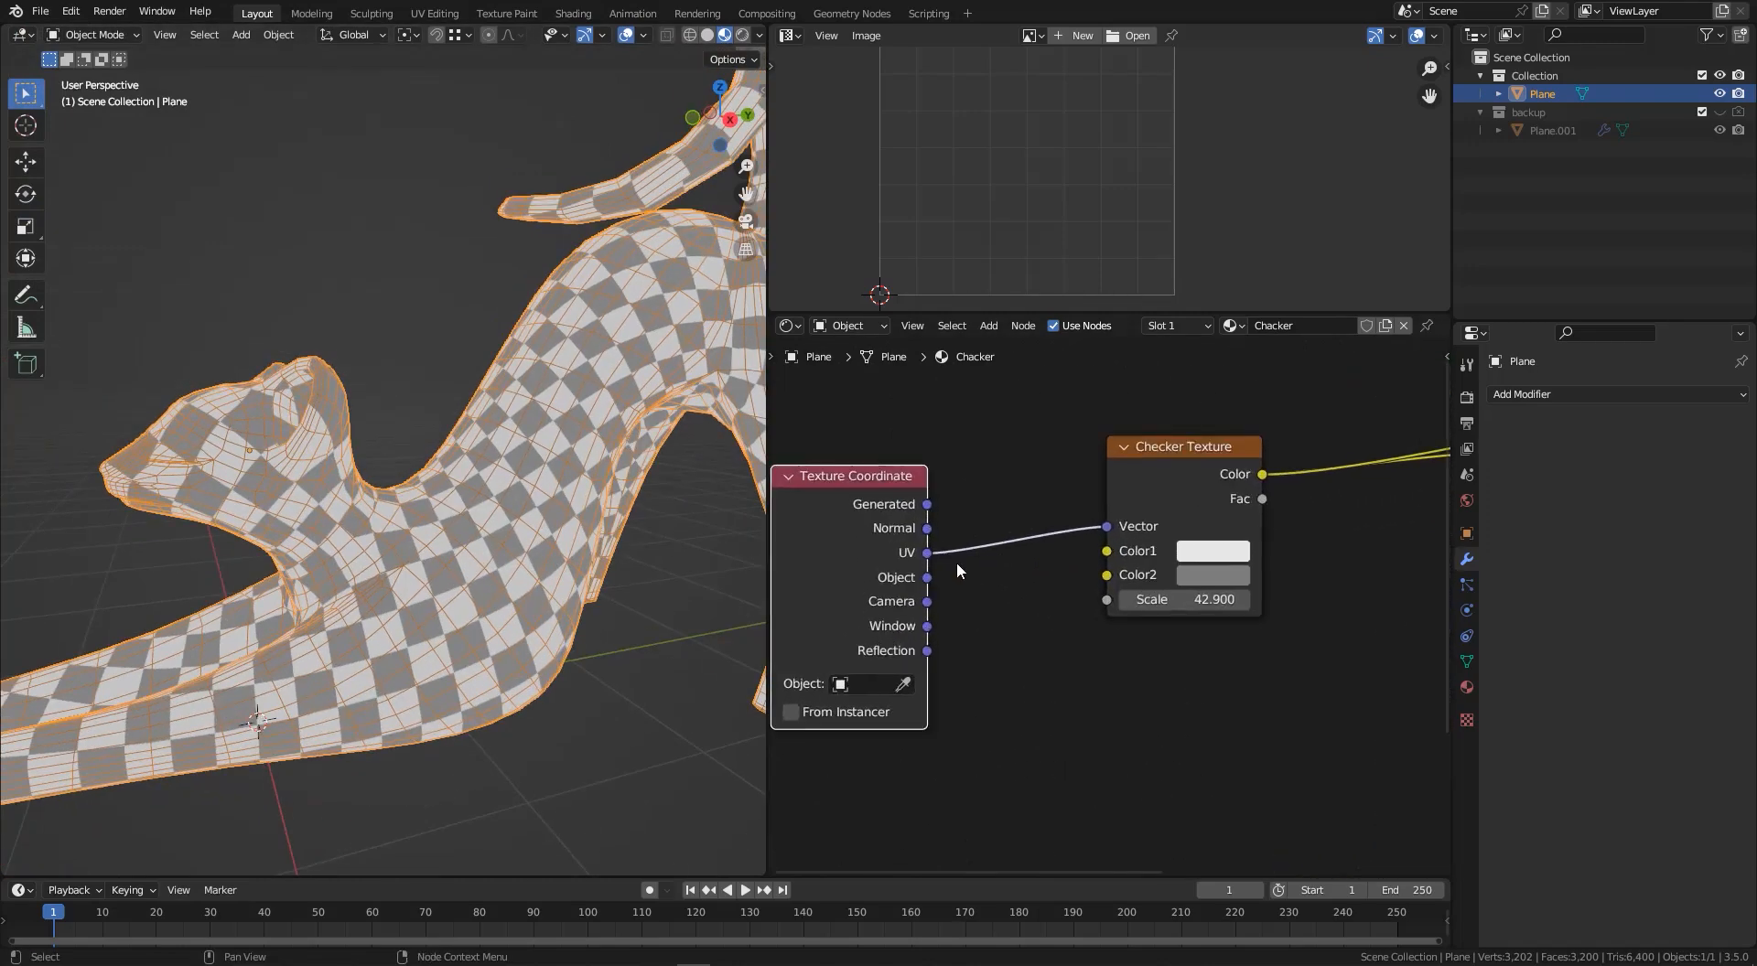
left_click_drag(848, 550, 989, 506)
- Compare the shape and size of the checker squares on the cat's flank, hind leg and head
middle_click_drag(211, 568, 561, 423)
scroll(559, 424, "up", 3)
scroll(526, 439, "down", 3)
middle_click_drag(393, 457, 462, 472)
scroll(462, 473, "up", 2)
key("d")
mouse_move(465, 531)
left_mouse_down()
mouse_move(445, 464)
mouse_move(460, 471)
left_mouse_up()
mouse_move(688, 386)
left_mouse_down()
mouse_move(703, 399)
mouse_move(686, 400)
left_mouse_up()
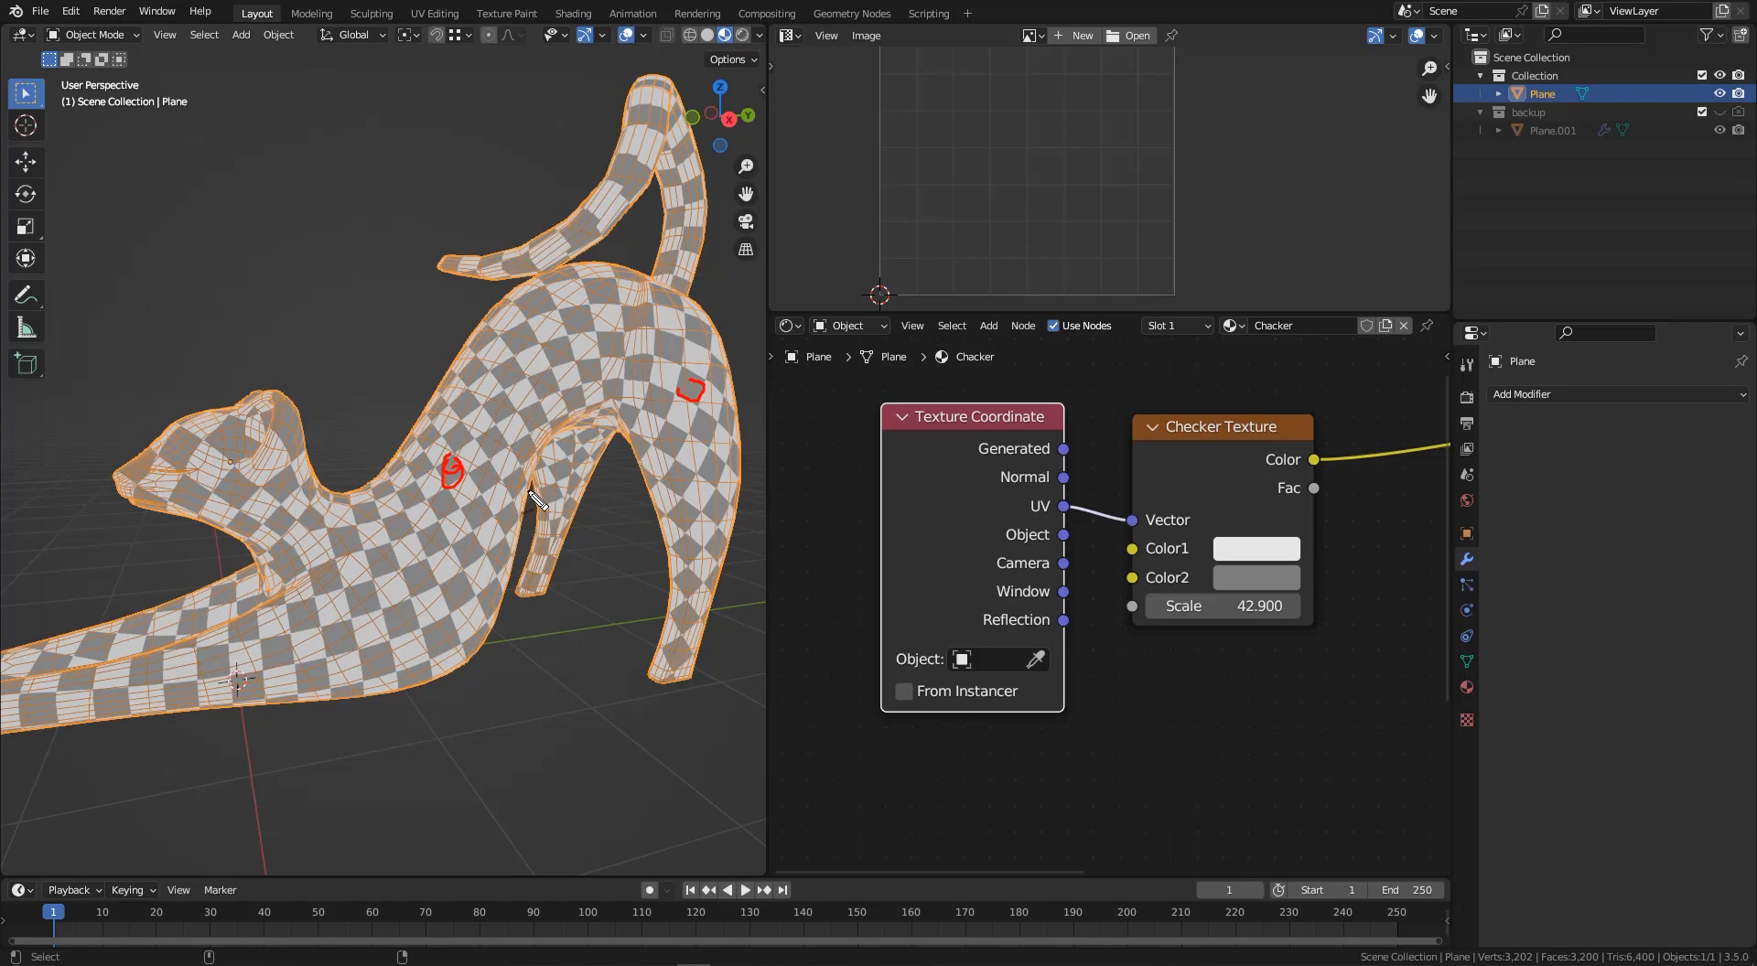
mouse_move(536, 499)
middle_mouse_down()
mouse_move(529, 553)
mouse_move(472, 539)
mouse_move(604, 520)
mouse_move(504, 430)
mouse_move(632, 441)
mouse_move(467, 485)
mouse_move(513, 490)
mouse_move(432, 421)
mouse_move(591, 508)
mouse_move(362, 430)
mouse_move(406, 421)
middle_mouse_up()
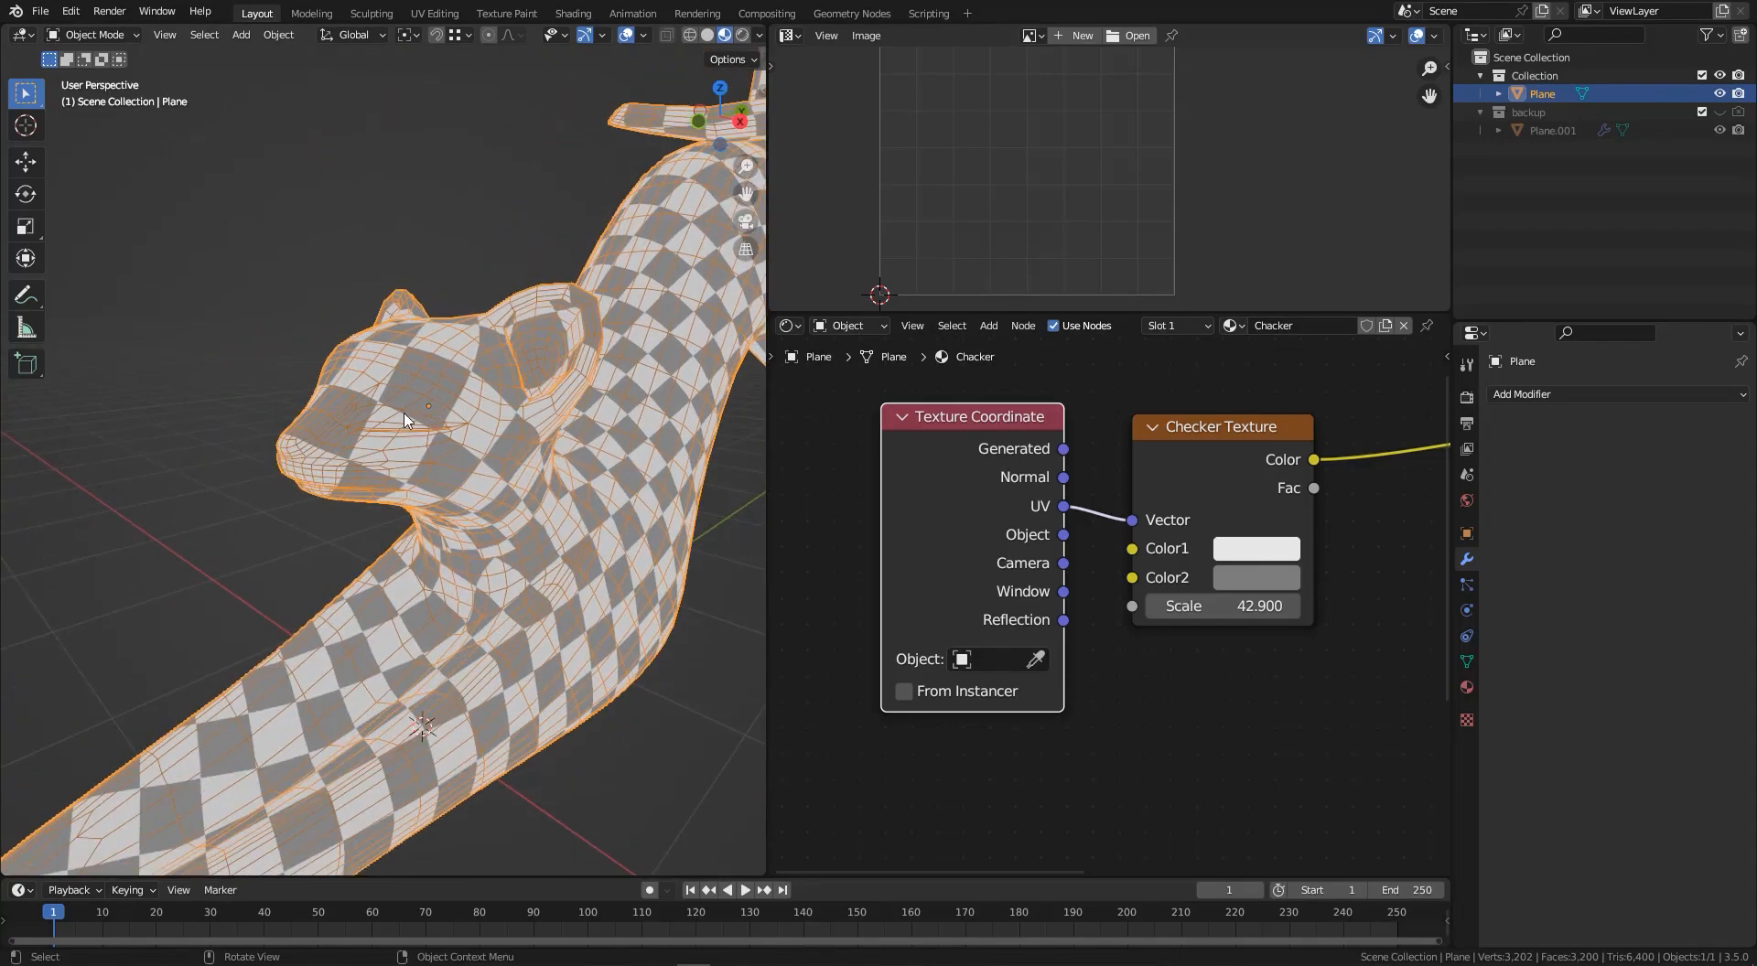
- Set the Checker Texture's scale to 60 and view the finer pattern on the cat's head
left_click(1220, 608)
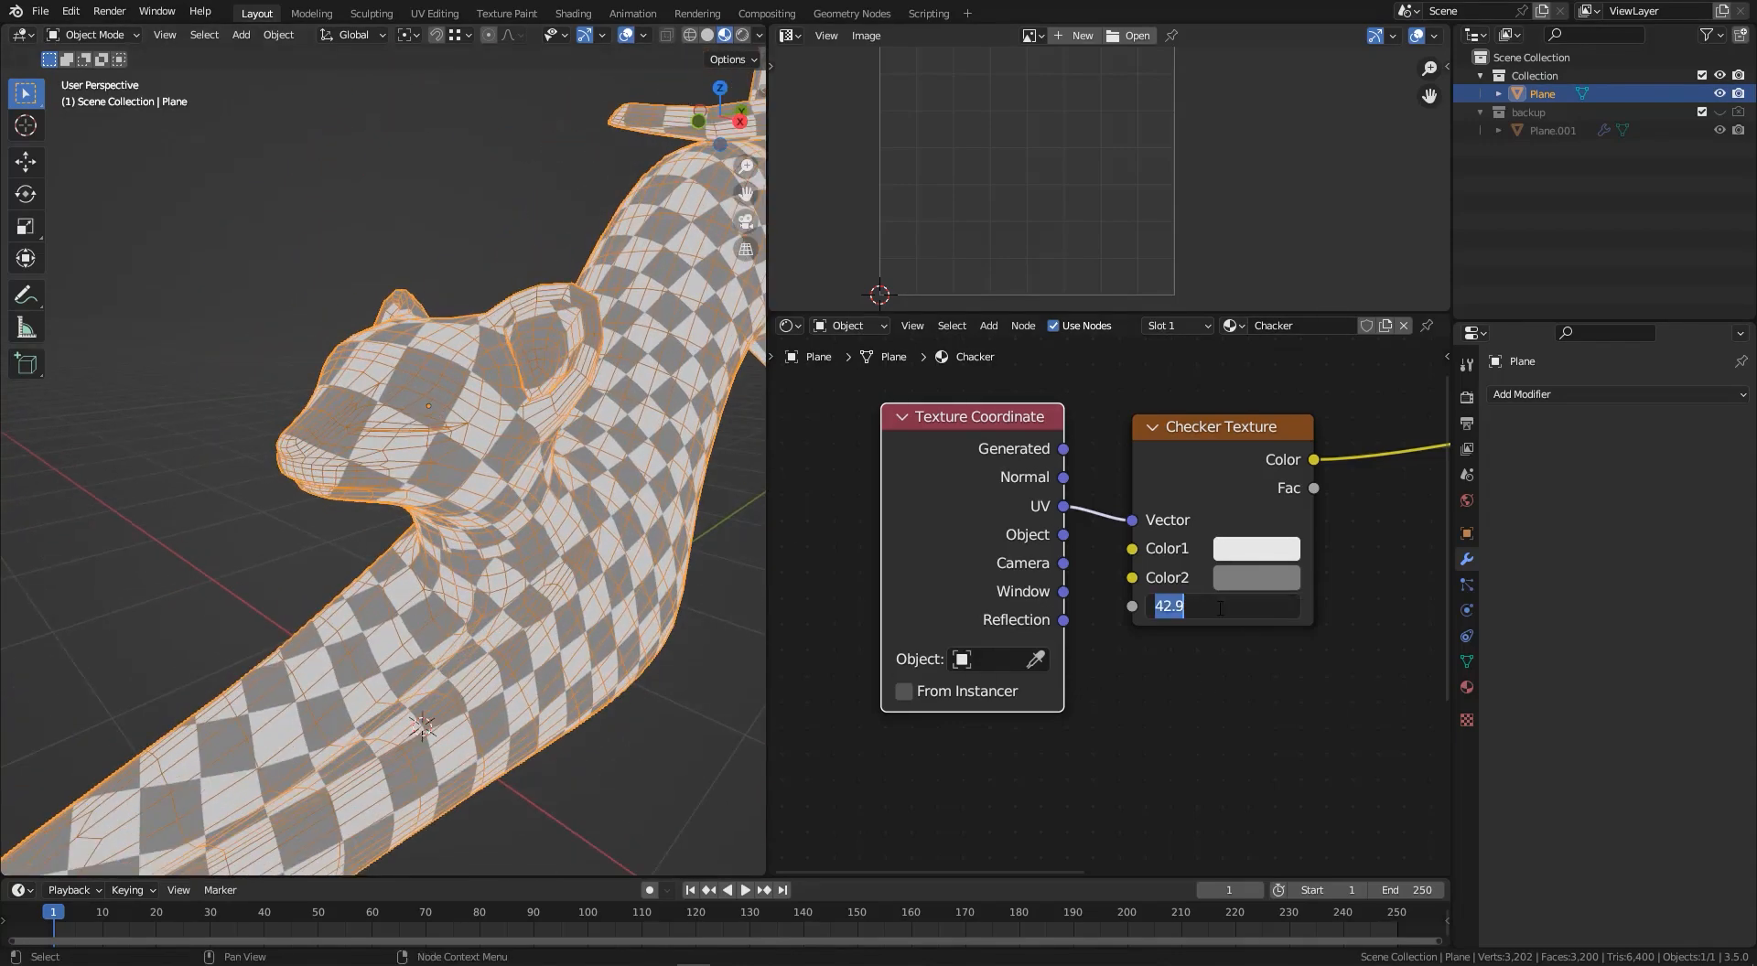
type("60")
key("Return")
middle_click_drag(430, 449, 444, 400)
scroll(373, 434, "down", 2)
scroll(307, 416, "down", 3)
- In Edit Mode, mark a seam along the centre edge path from the top of the head down to the nose
key("Tab")
scroll(395, 419, "up", 5)
left_click(400, 370)
middle_click_drag(364, 411, 294, 493)
scroll(294, 494, "up", 2)
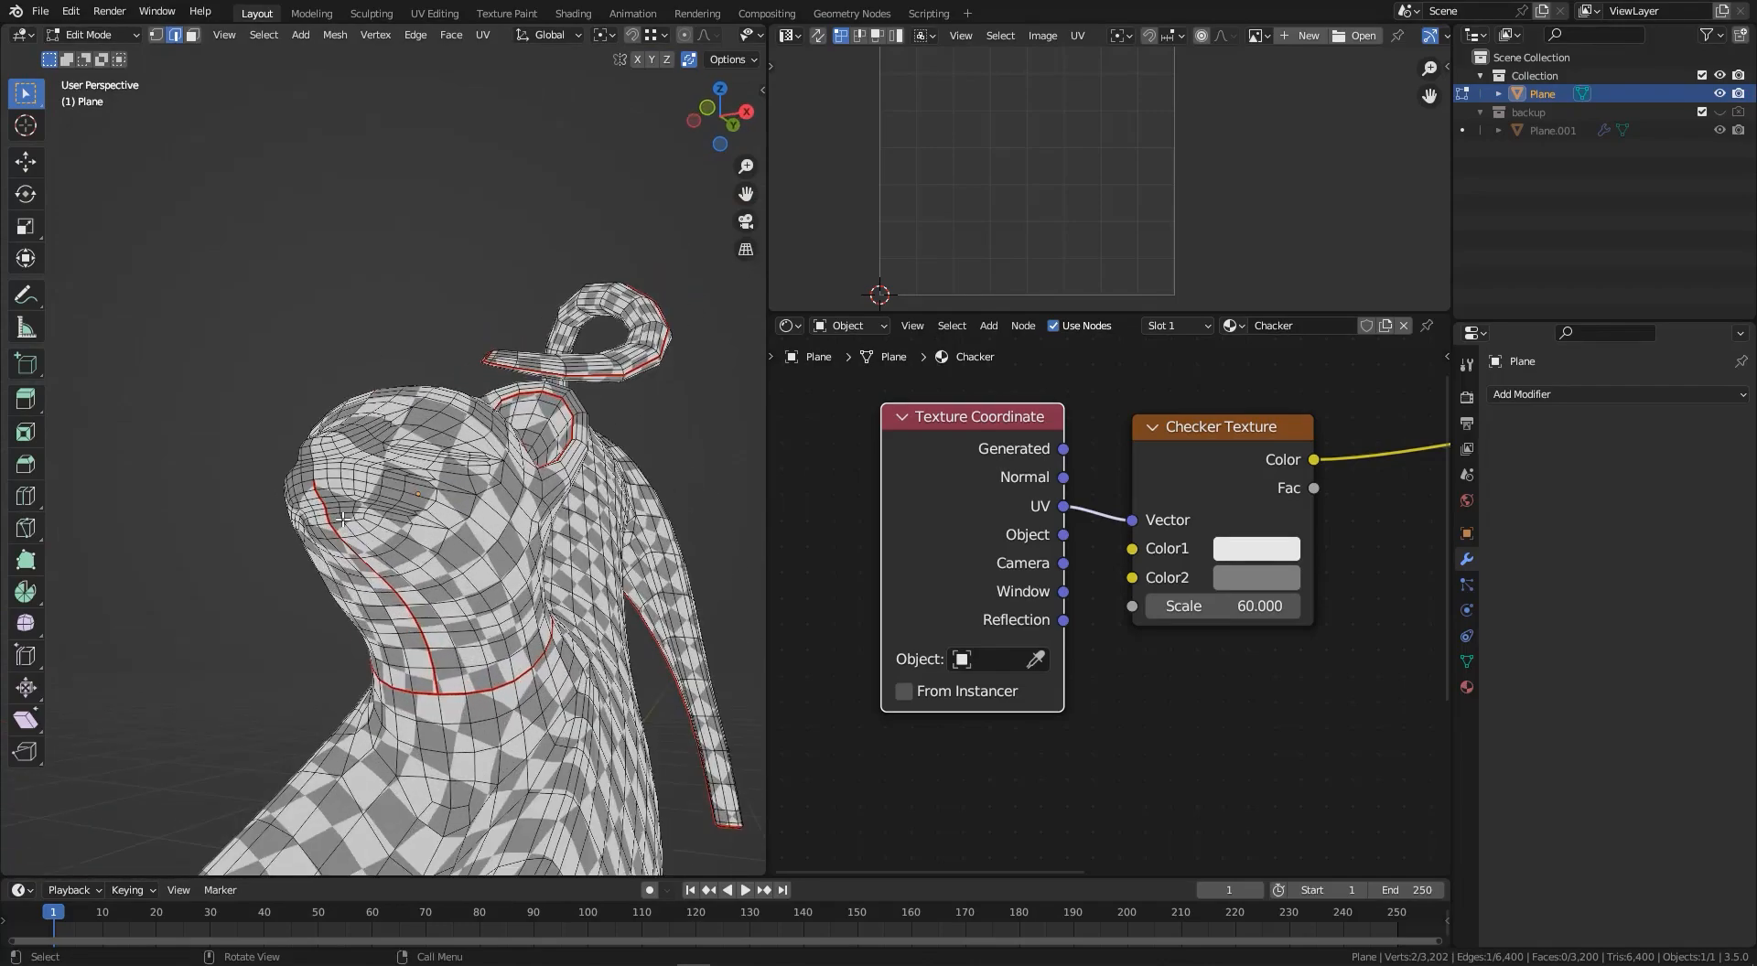
middle_click_drag(475, 513, 417, 432)
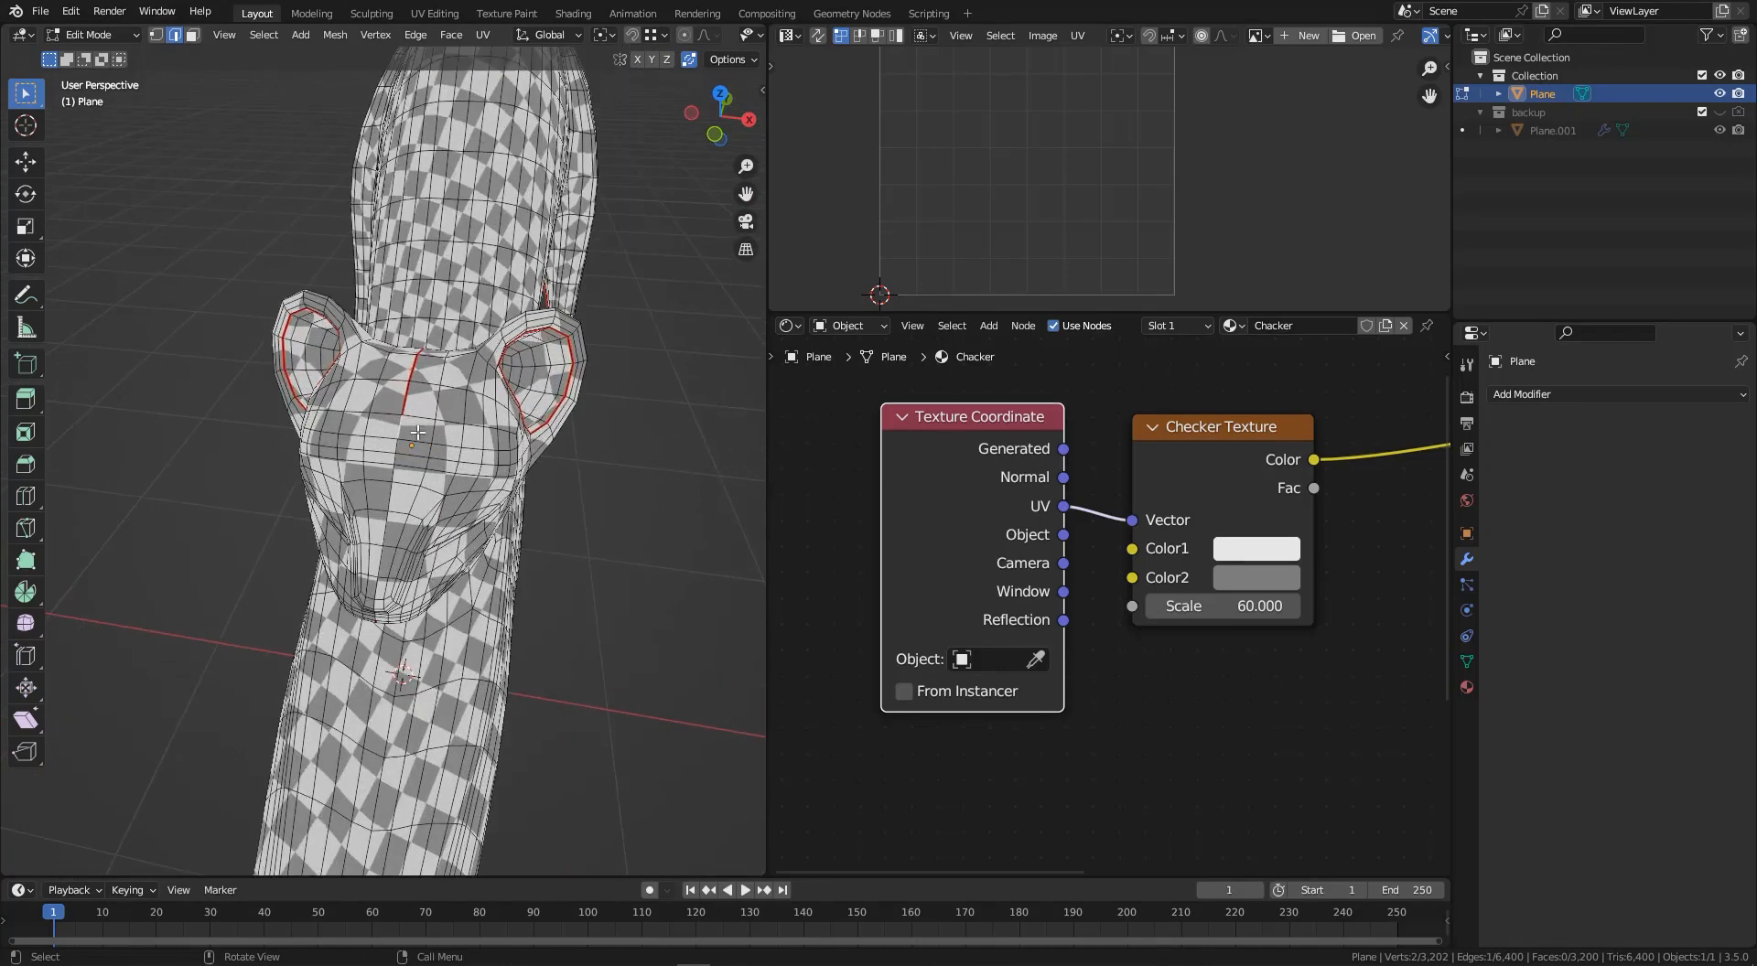
left_click(378, 570, "ctrl")
mouse_move(381, 556)
middle_mouse_down()
mouse_move(362, 515)
mouse_move(389, 485)
mouse_move(427, 549)
mouse_move(380, 558)
middle_mouse_up()
scroll(385, 489, "up", 1)
right_click(393, 475)
key("Escape")
right_click(386, 494)
key("Escape")
right_click(381, 557)
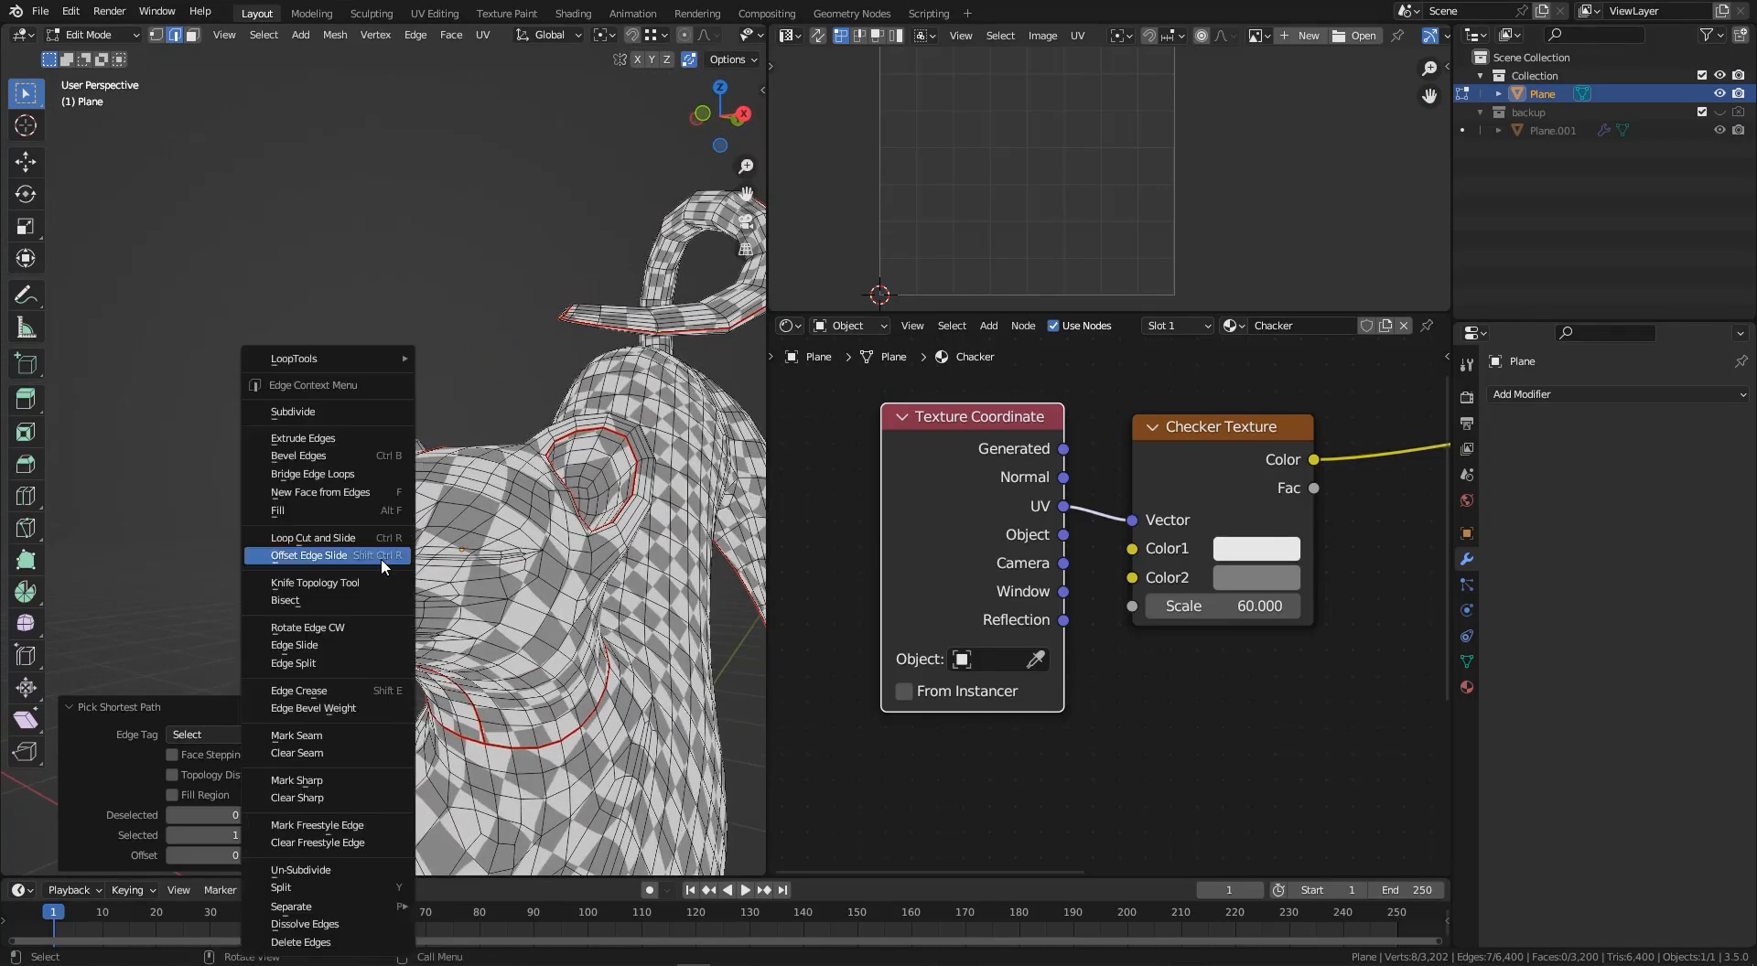
left_click(295, 736)
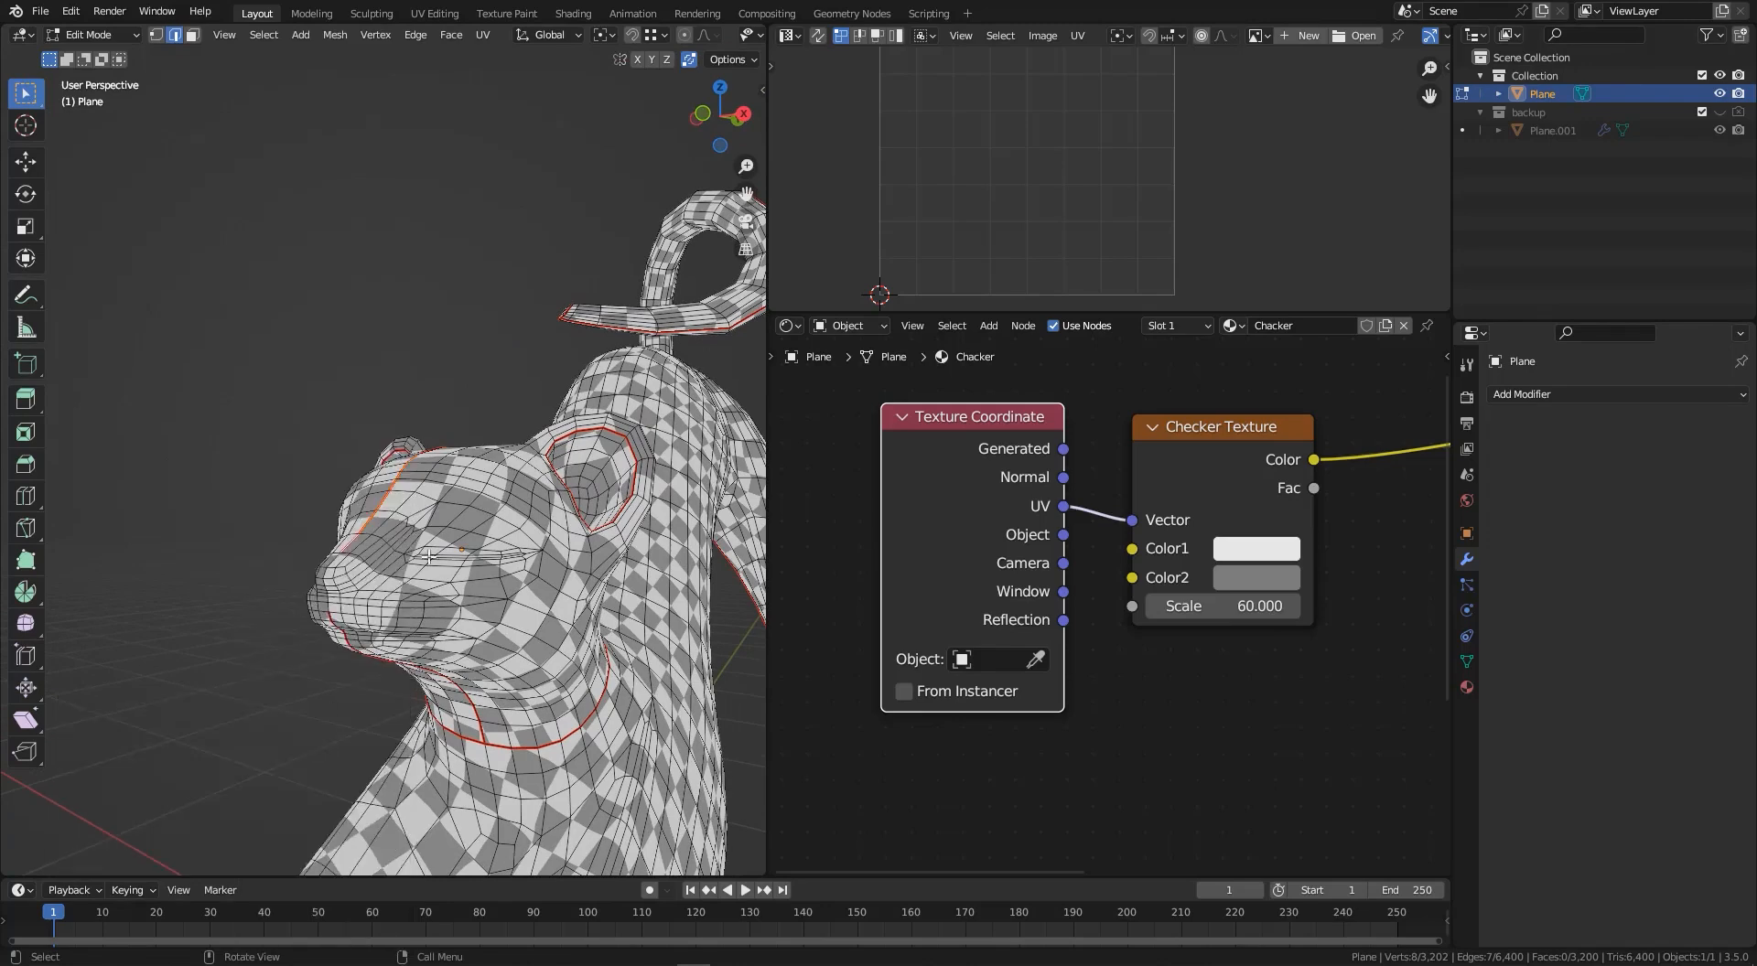
- Select the whole cat mesh and unwrap it with the head's new centre seam
scroll(448, 563, "down", 3)
key("a")
key("u")
left_click(453, 564)
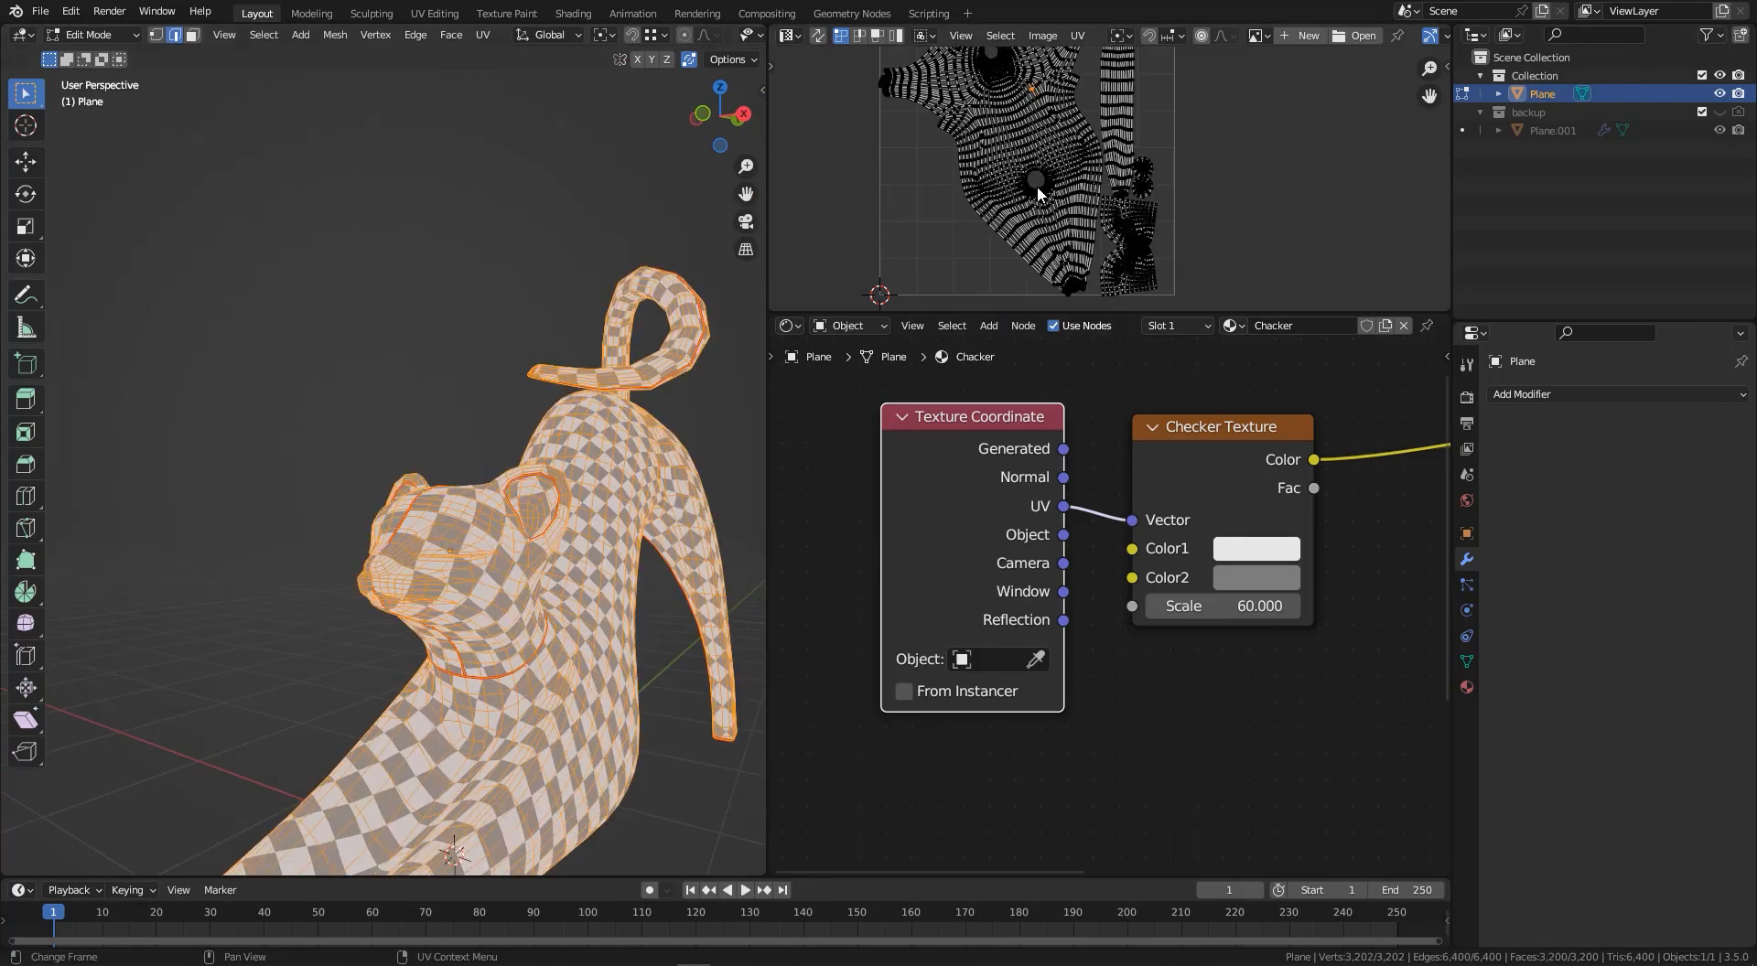
scroll(1034, 183, "down", 3)
key("u")
left_click(1039, 209)
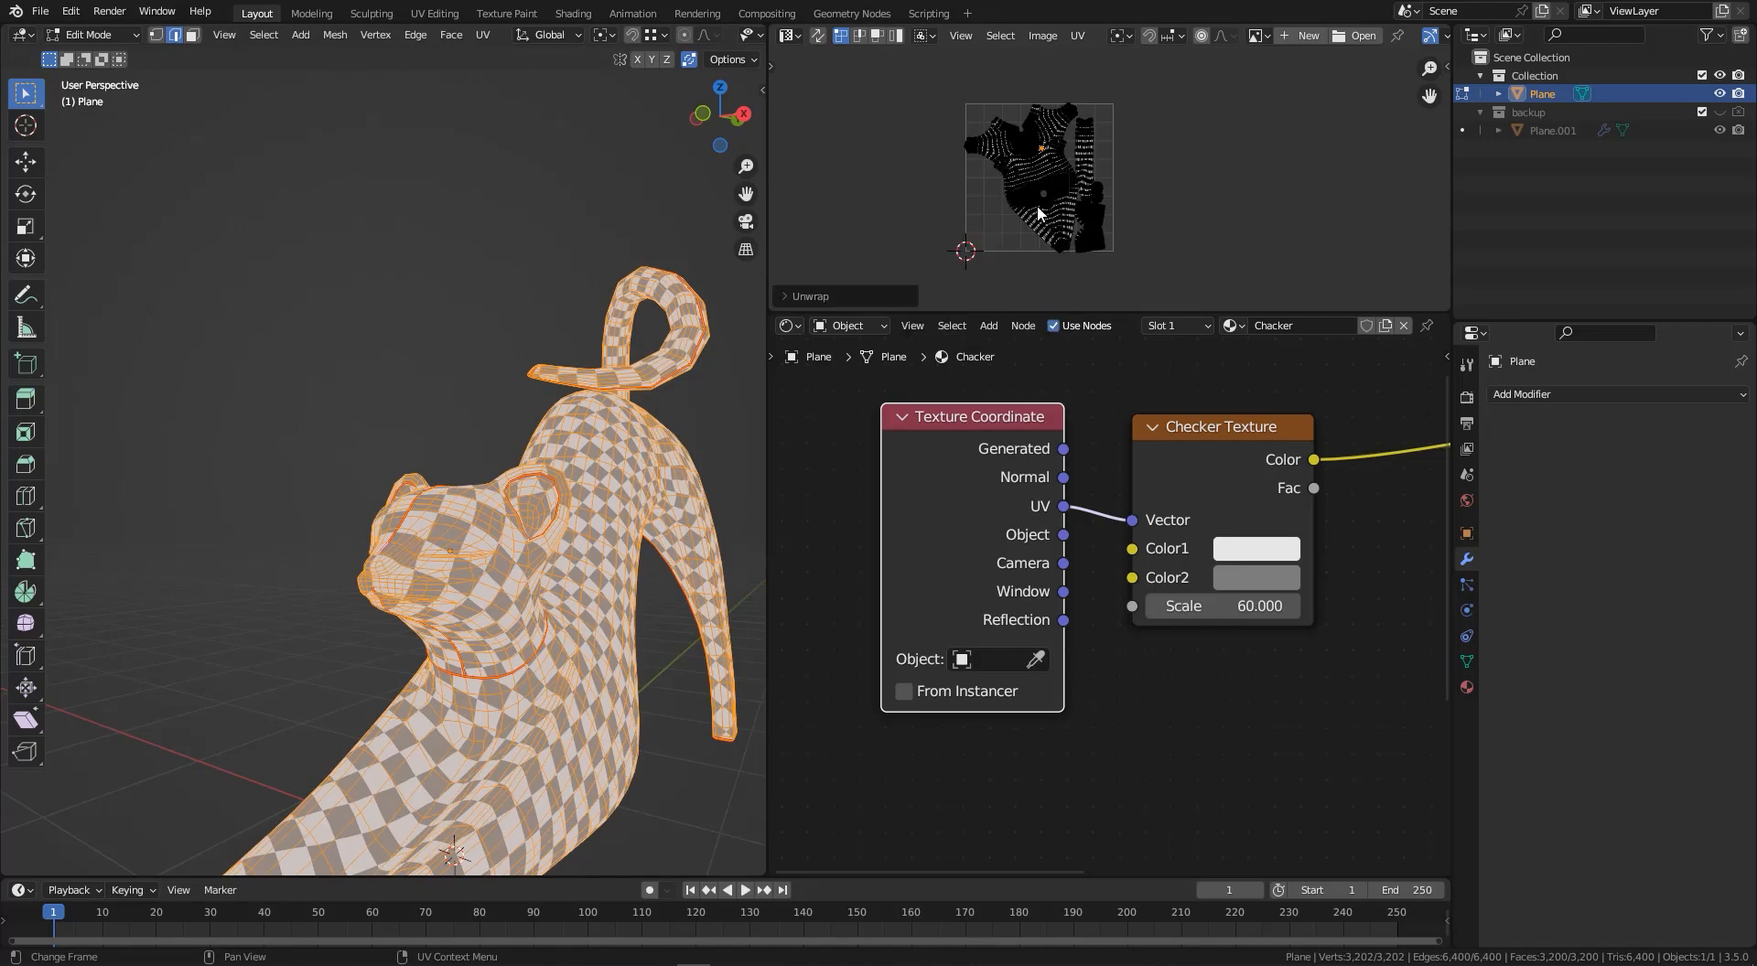
- Examine the checker pattern on top of the cat's head and the matching head island in the UV layout
scroll(1050, 89, "up", 4)
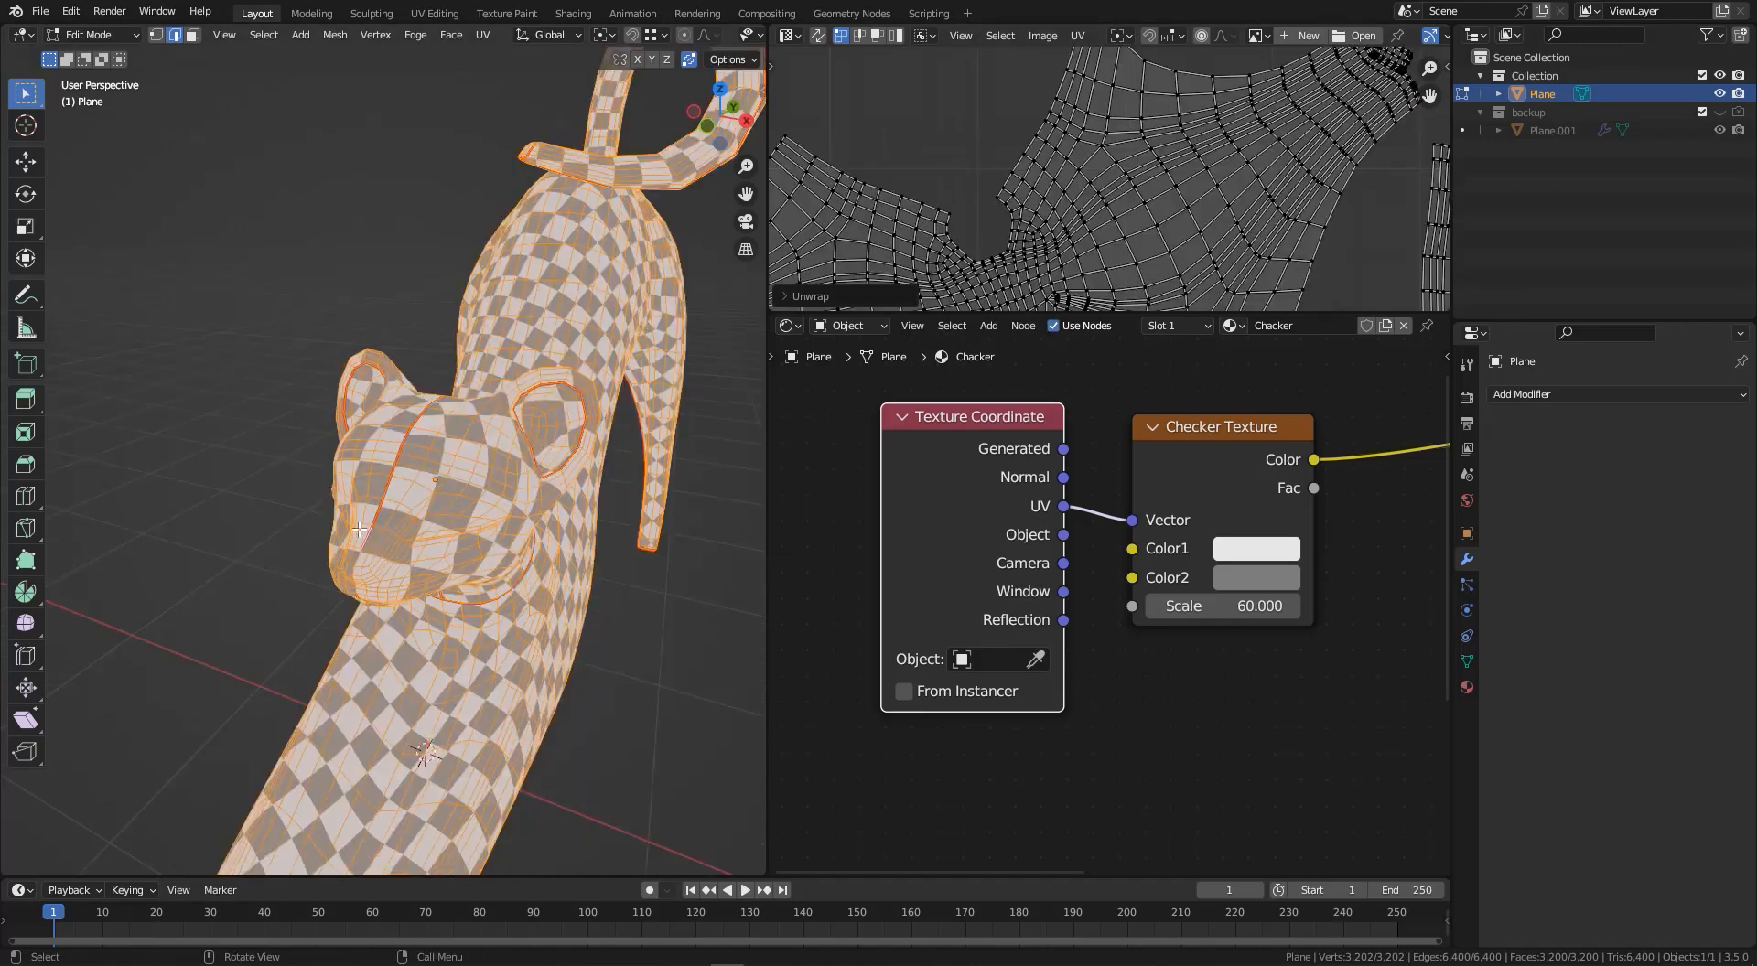
middle_click_drag(385, 395, 449, 418)
key("alt+a")
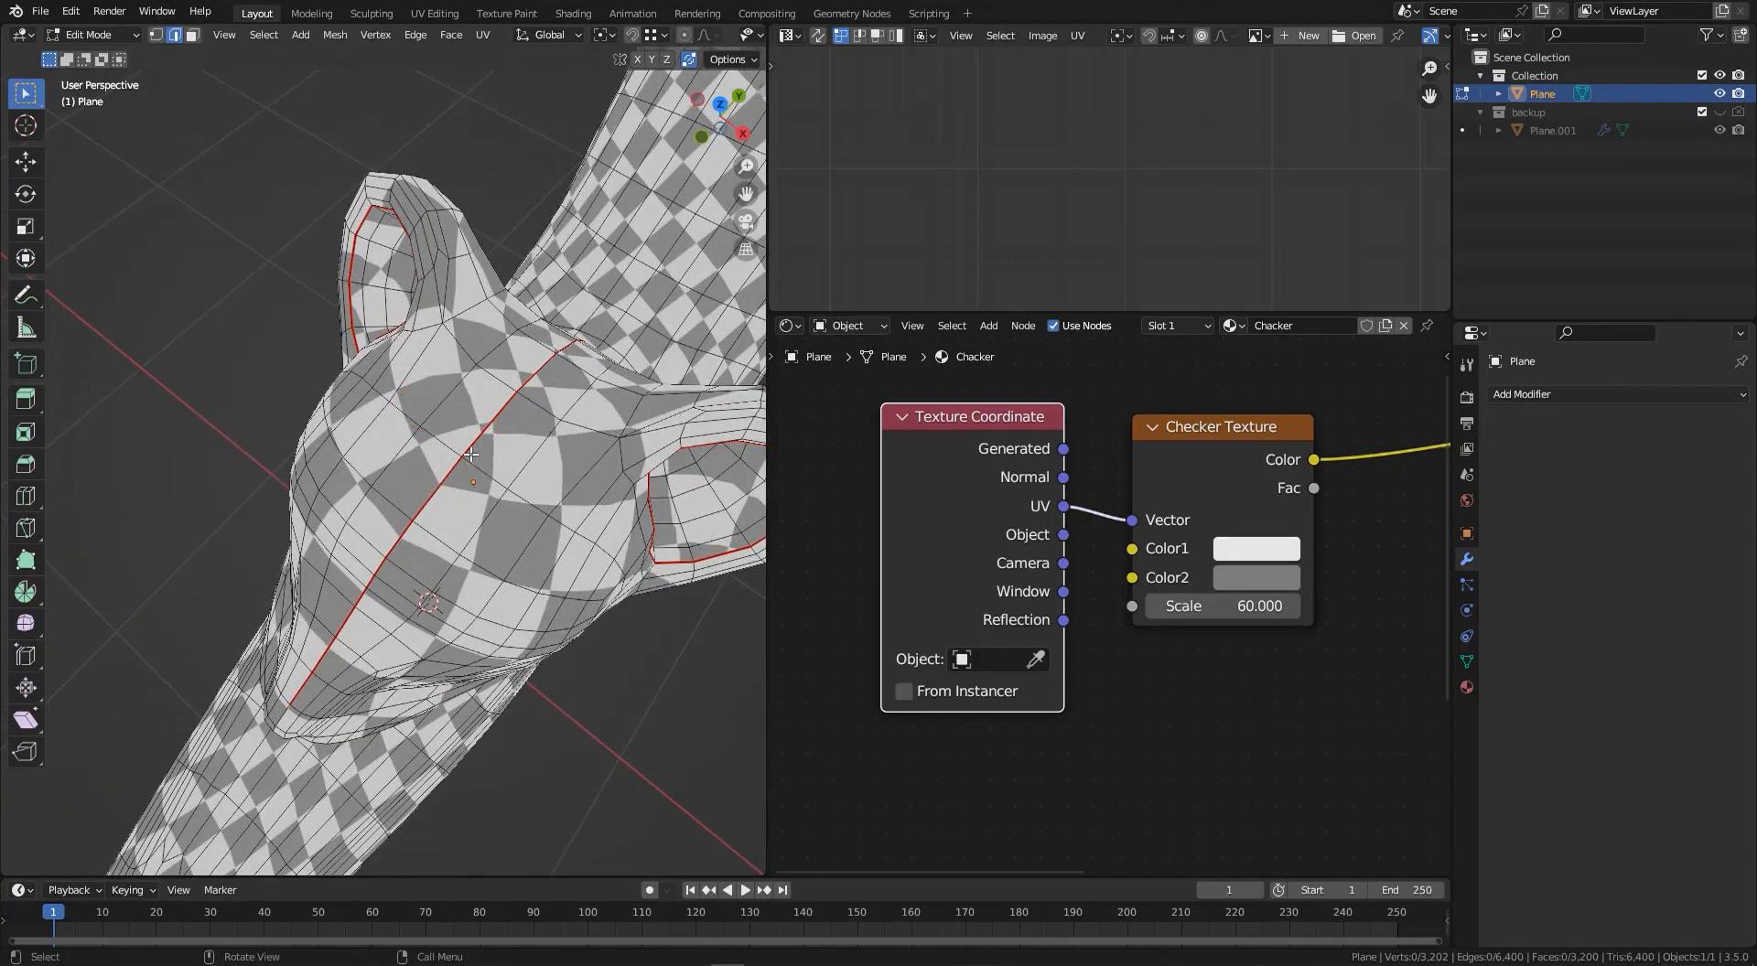
scroll(475, 456, "down", 5)
middle_click_drag(475, 456, 461, 428)
key("a")
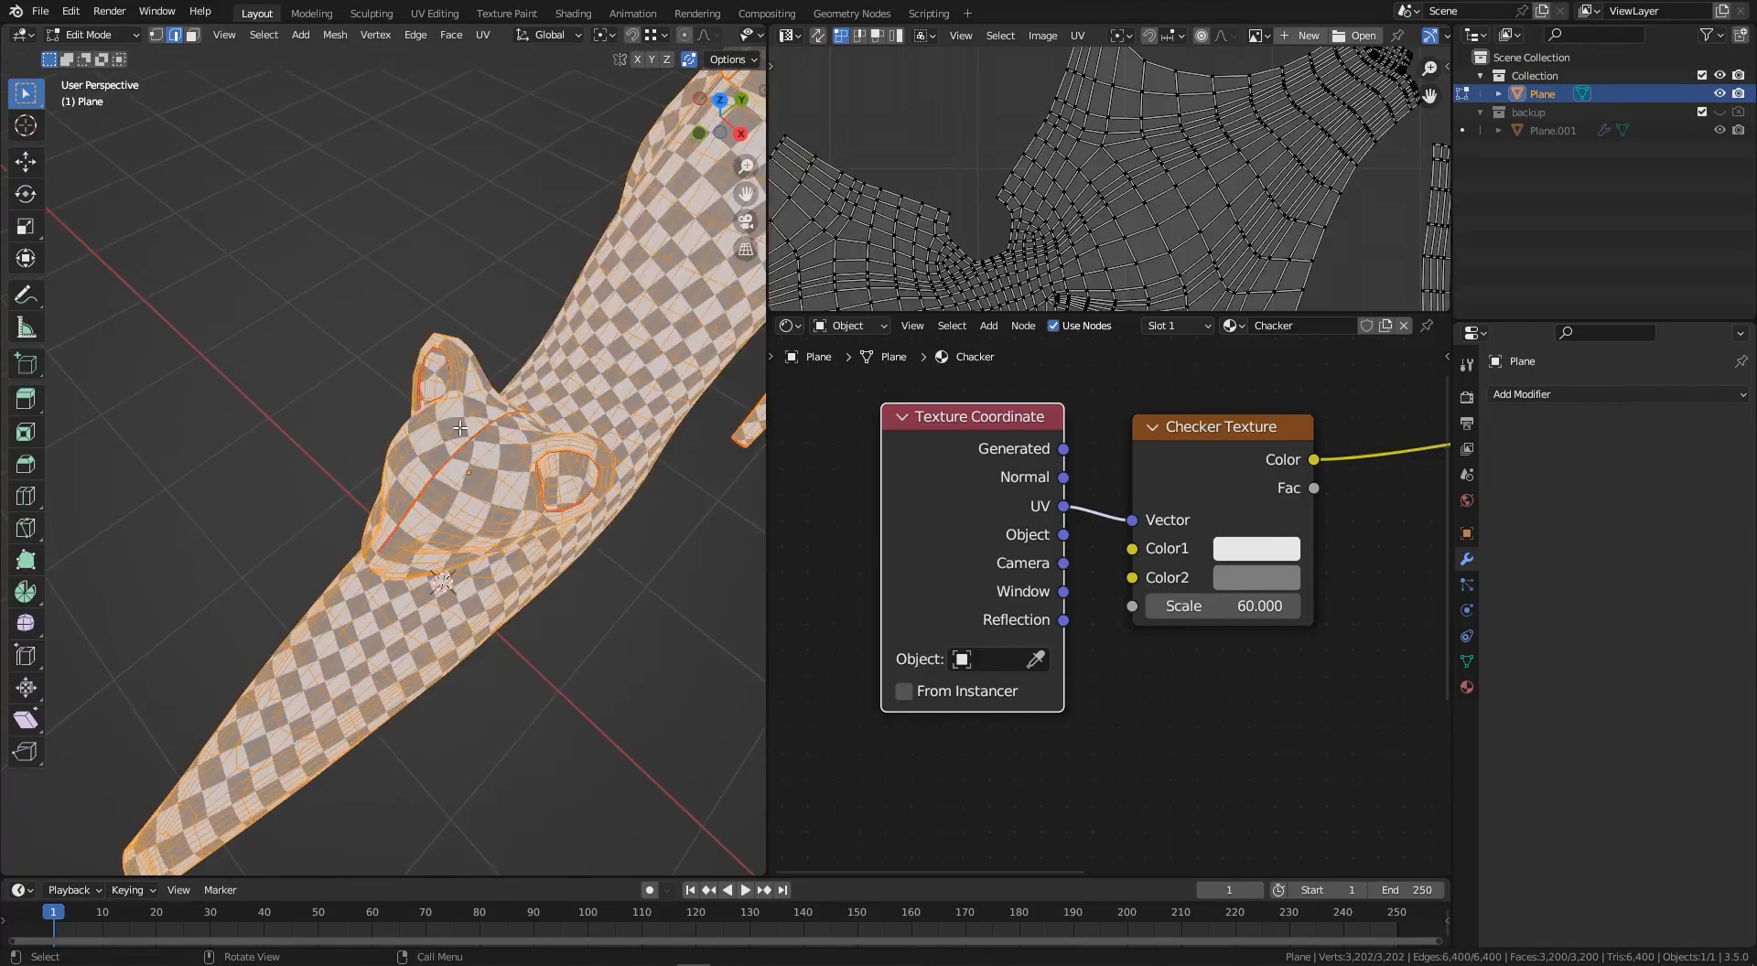
scroll(461, 428, "down", 2)
scroll(1113, 114, "down", 8)
middle_click_drag(1084, 221, 1084, 201)
middle_click_drag(449, 444, 344, 338)
scroll(1244, 187, "down", 1)
scroll(1184, 249, "up", 2)
middle_click_drag(1184, 249, 1114, 174)
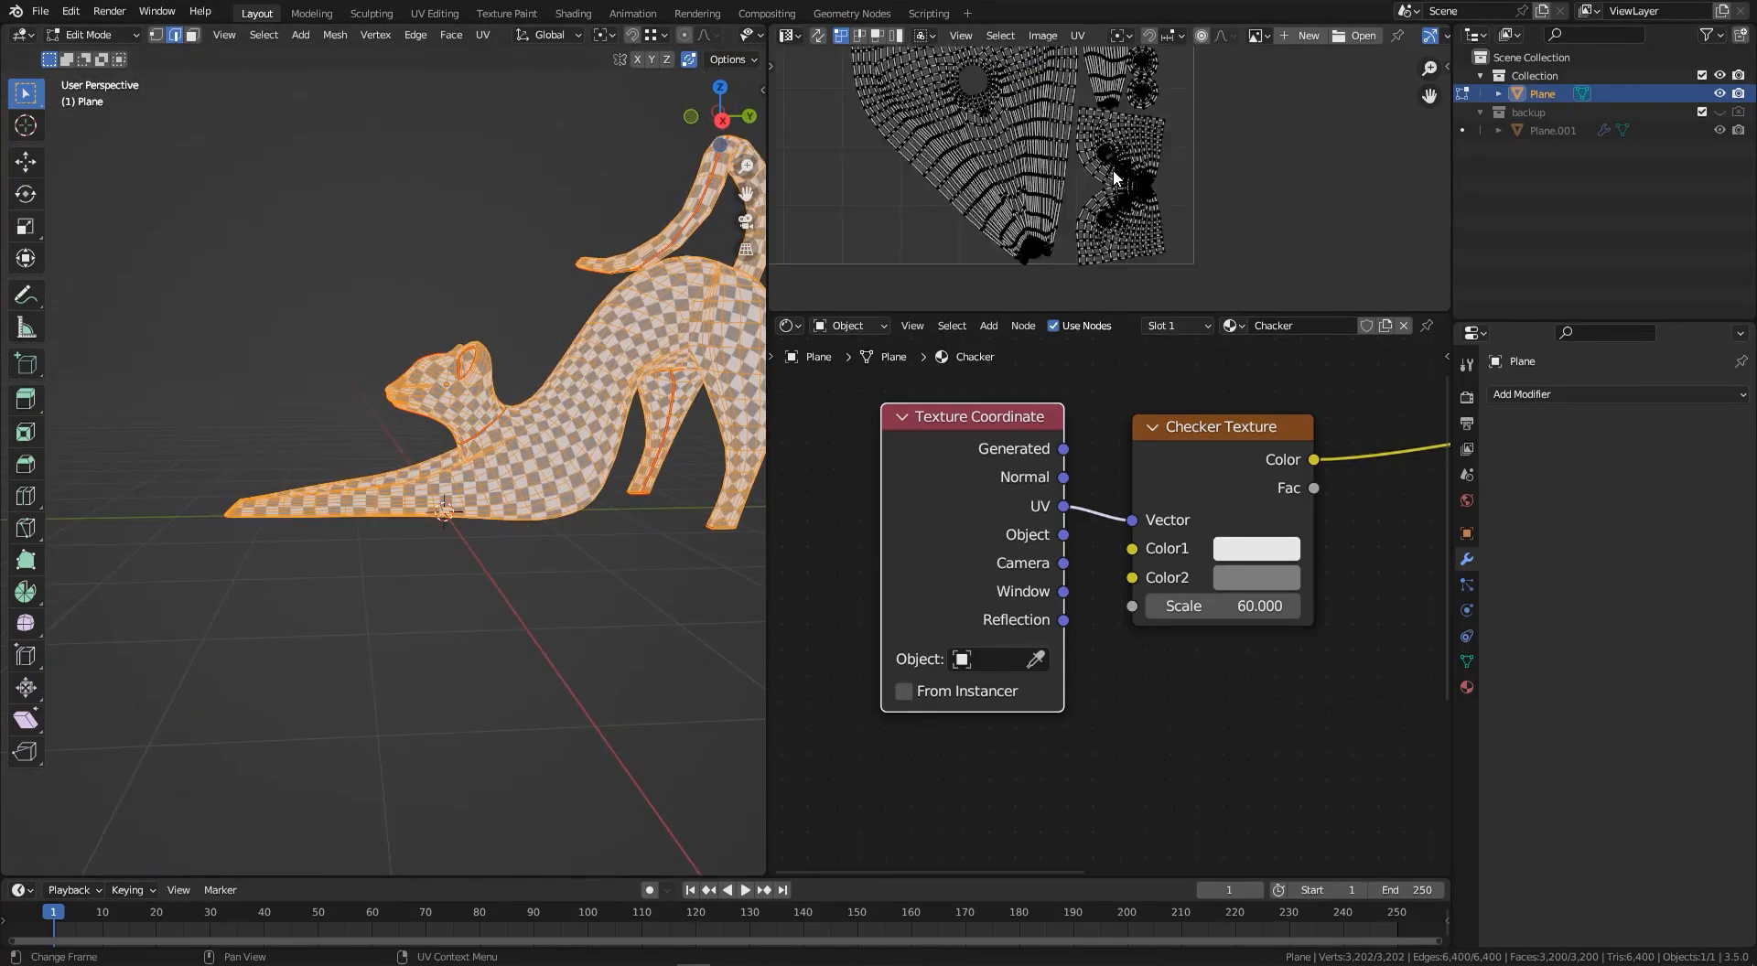
scroll(1113, 169, "up", 8)
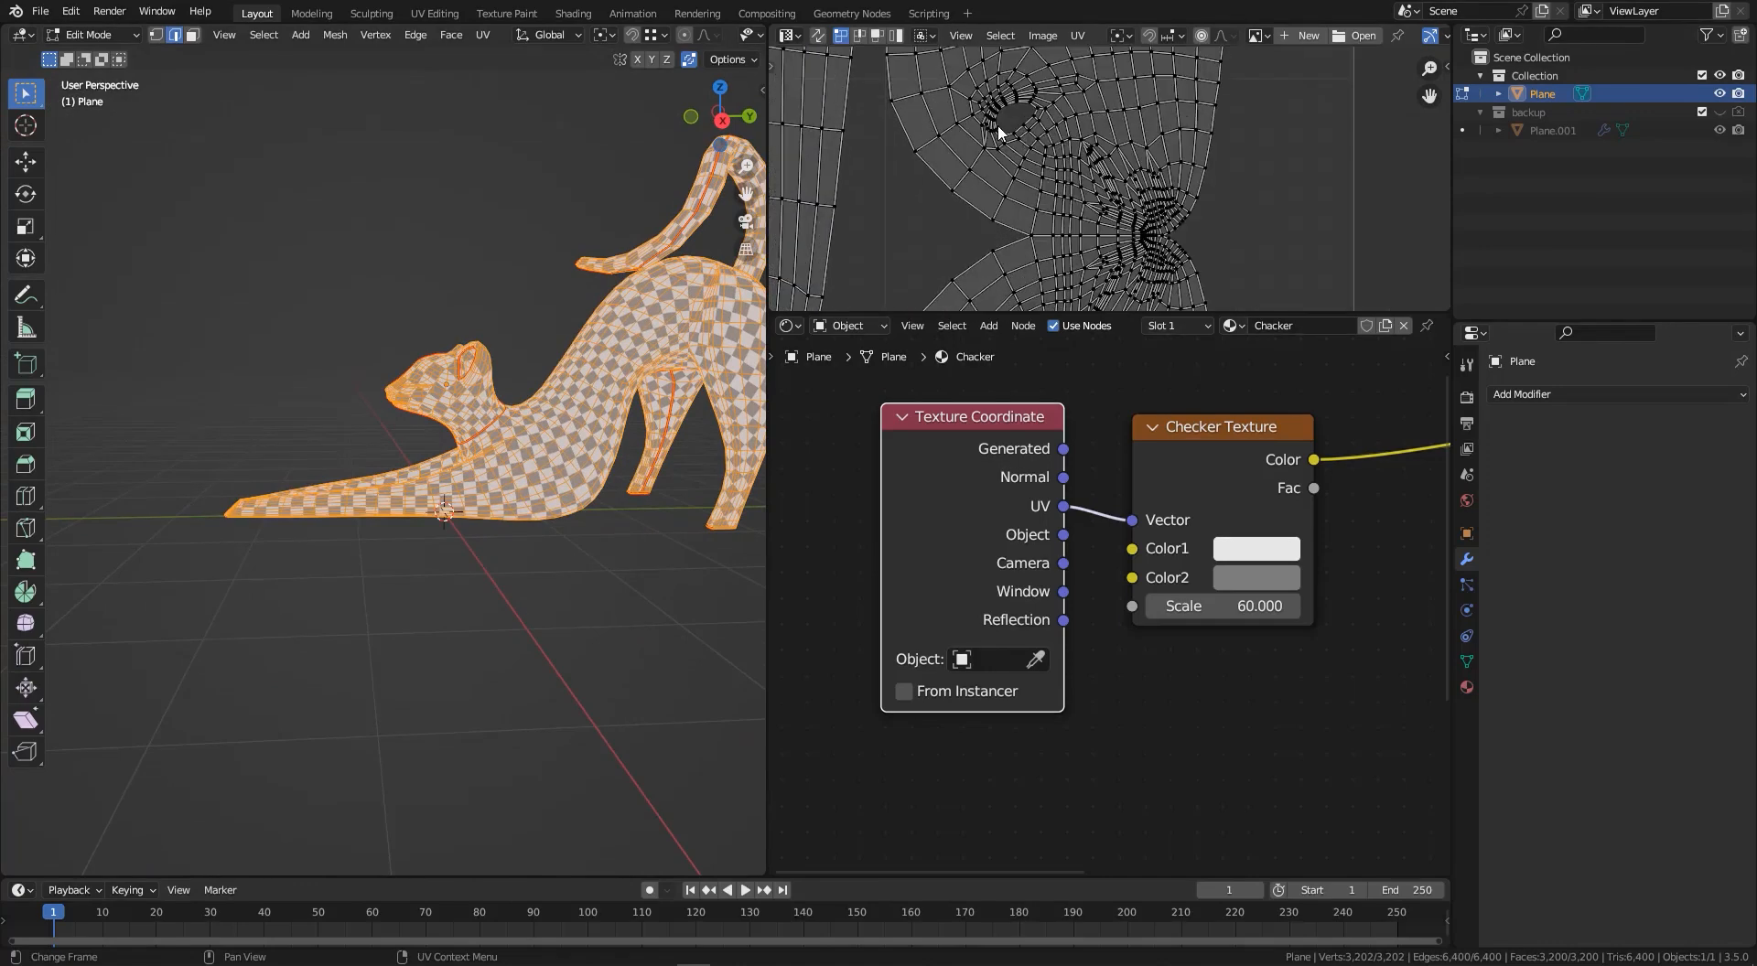
scroll(998, 132, "up", 3)
scroll(420, 373, "up", 6)
- Mark seams along the edge paths around the bases of both ears where they meet the head
middle_click_drag(420, 374, 502, 433)
left_click(508, 432)
left_click(523, 621, "ctrl")
middle_click_drag(523, 620, 412, 696)
left_click(585, 621, "ctrl")
middle_click_drag(618, 600, 543, 588)
middle_click_drag(633, 518, 544, 584)
left_click(454, 488, "shift")
left_click(473, 586, "shift")
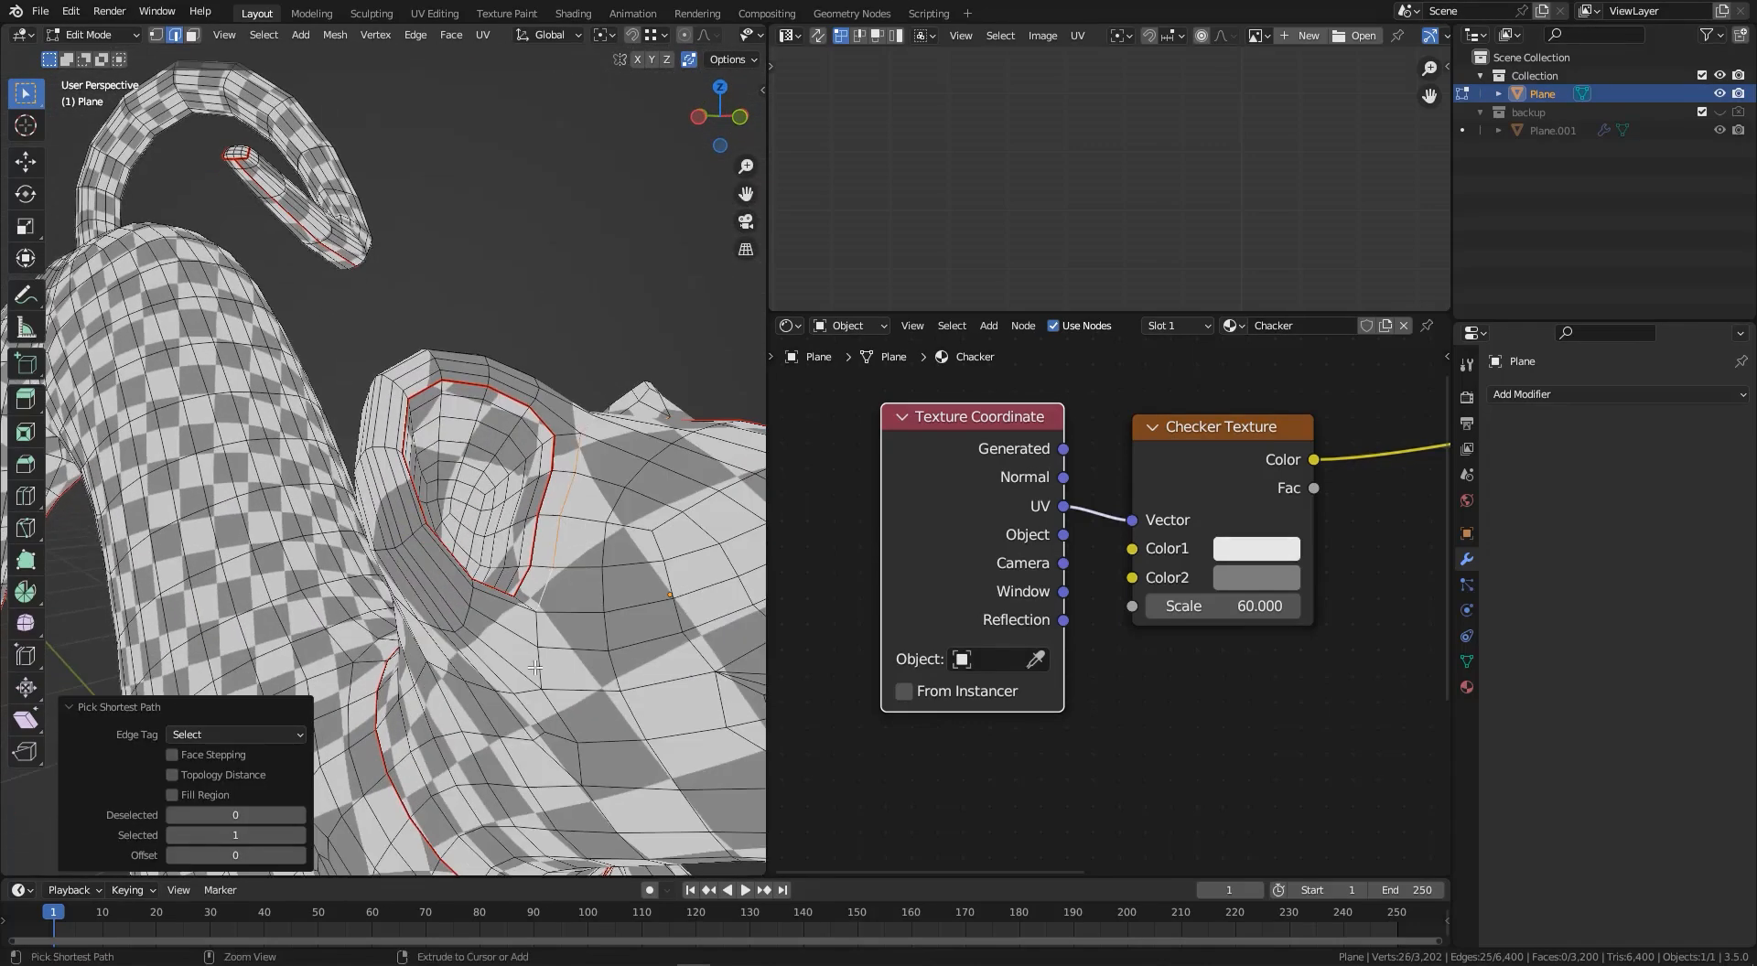
middle_click_drag(501, 669, 503, 560)
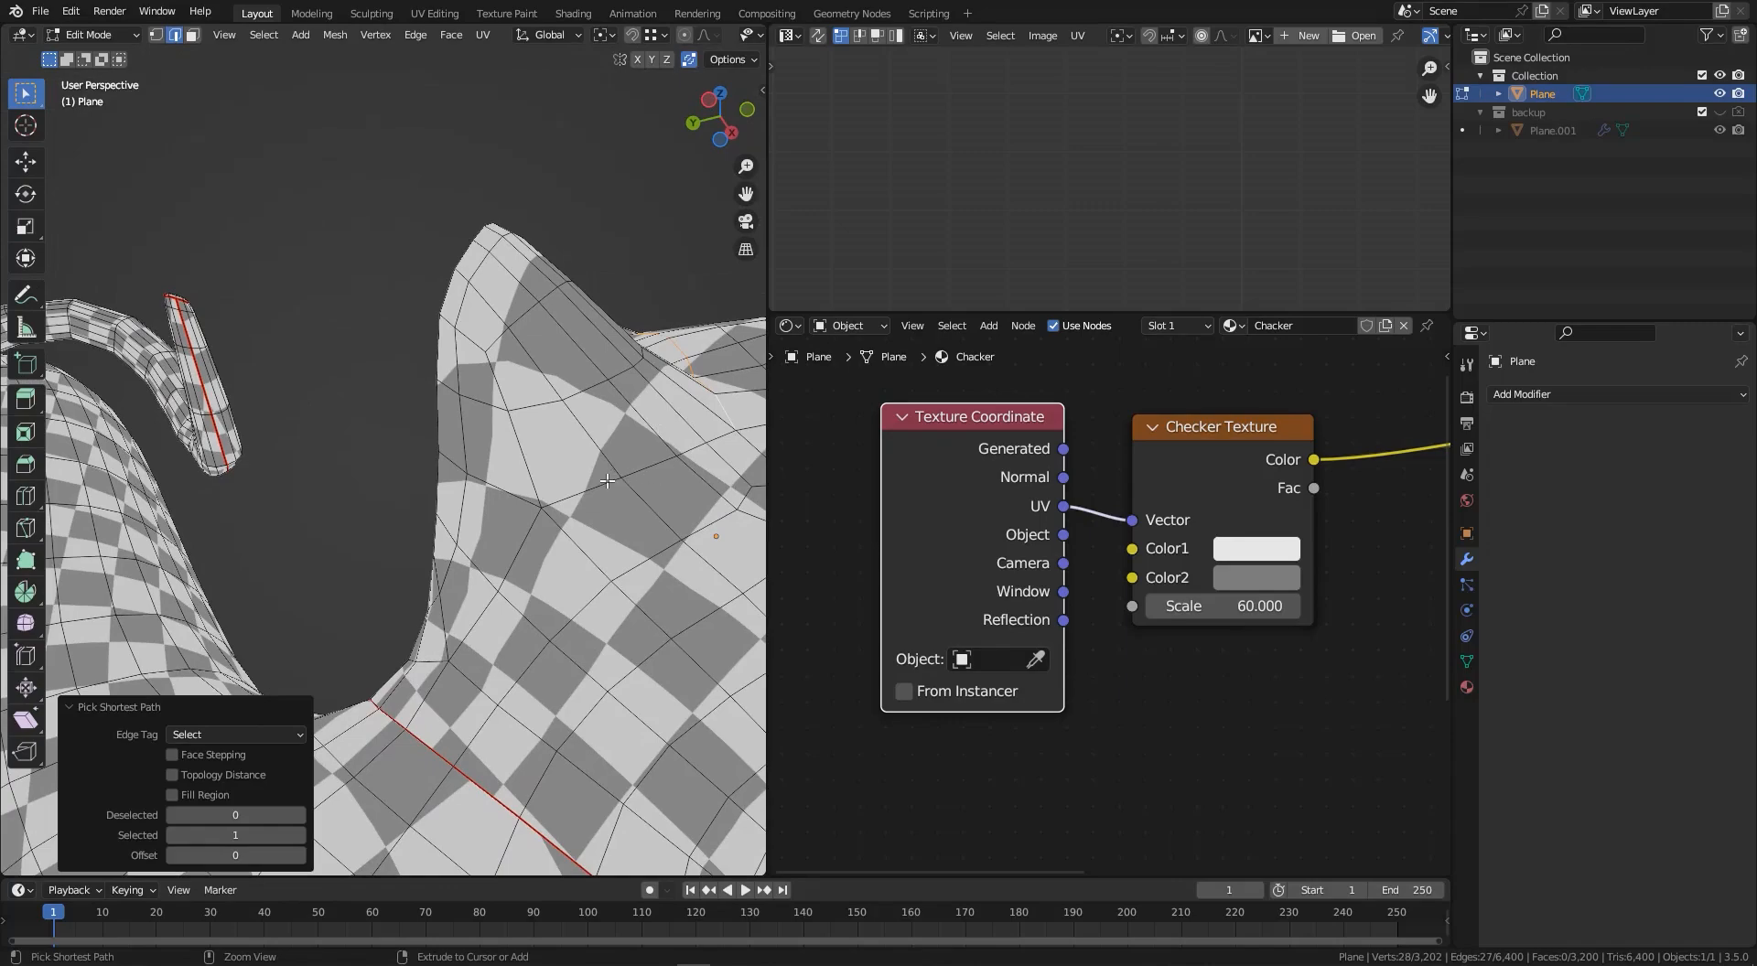
middle_click_drag(482, 497, 545, 503)
left_click(537, 483, "ctrl")
right_click(545, 502)
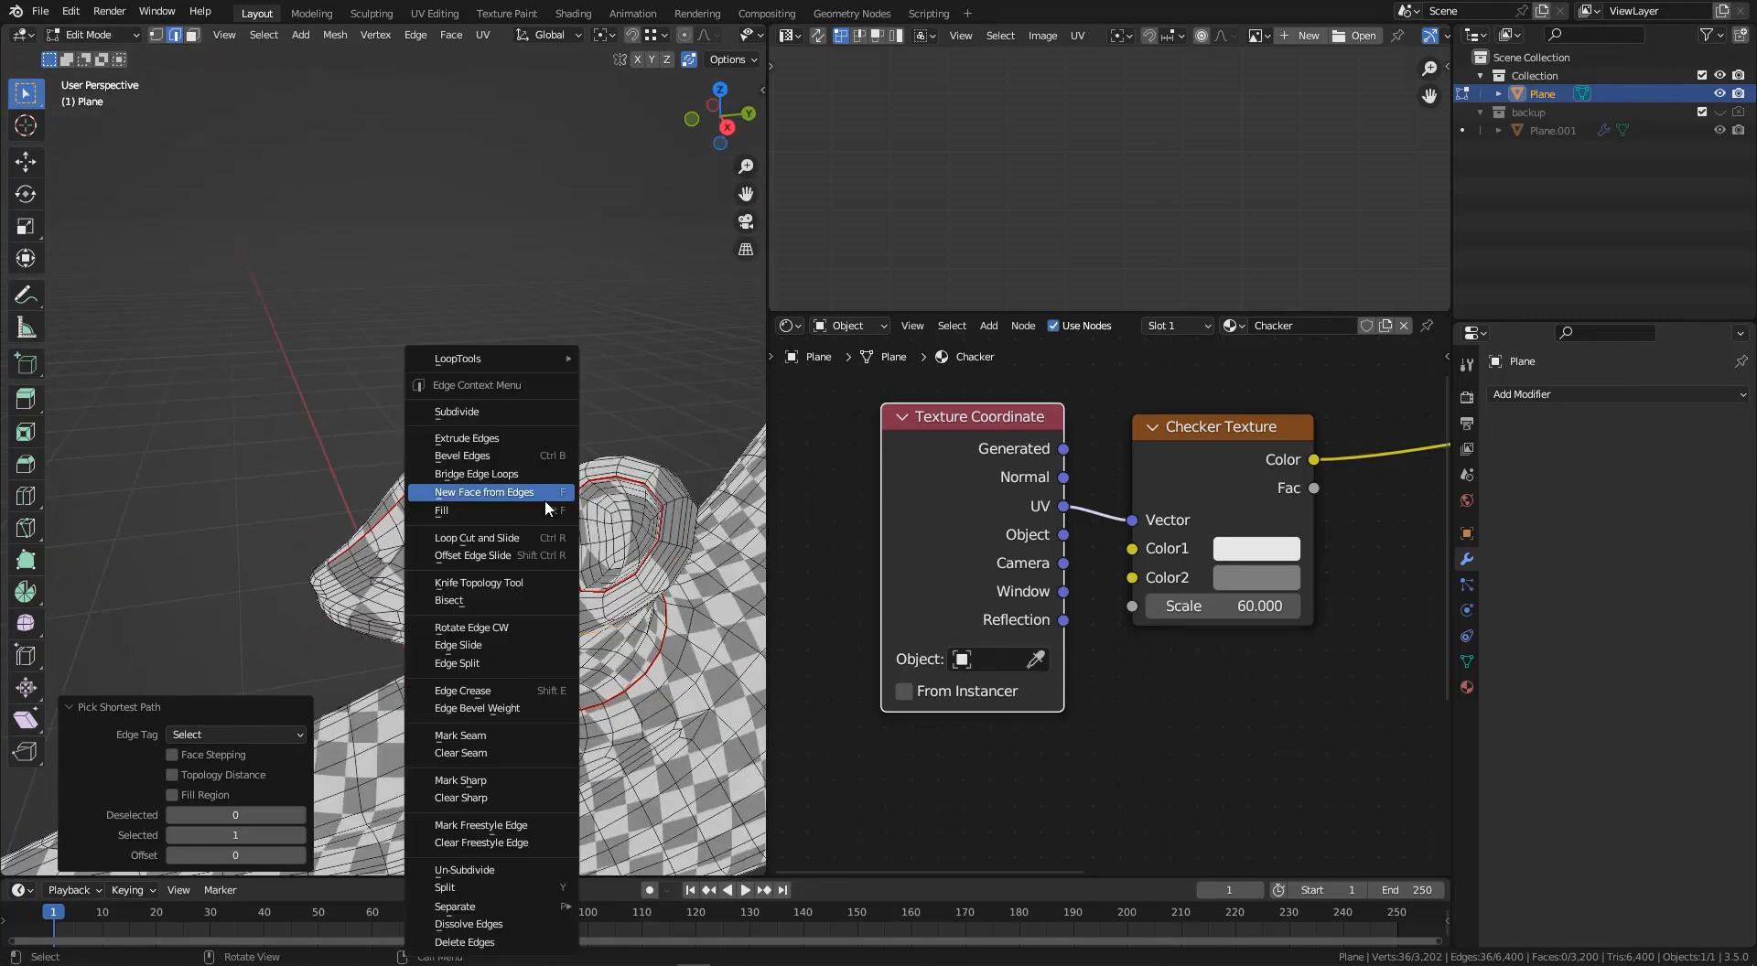
left_click(477, 736)
- Select the whole mesh, unwrap it with the ear-base seams and view the resulting head islands
scroll(513, 640, "down", 3)
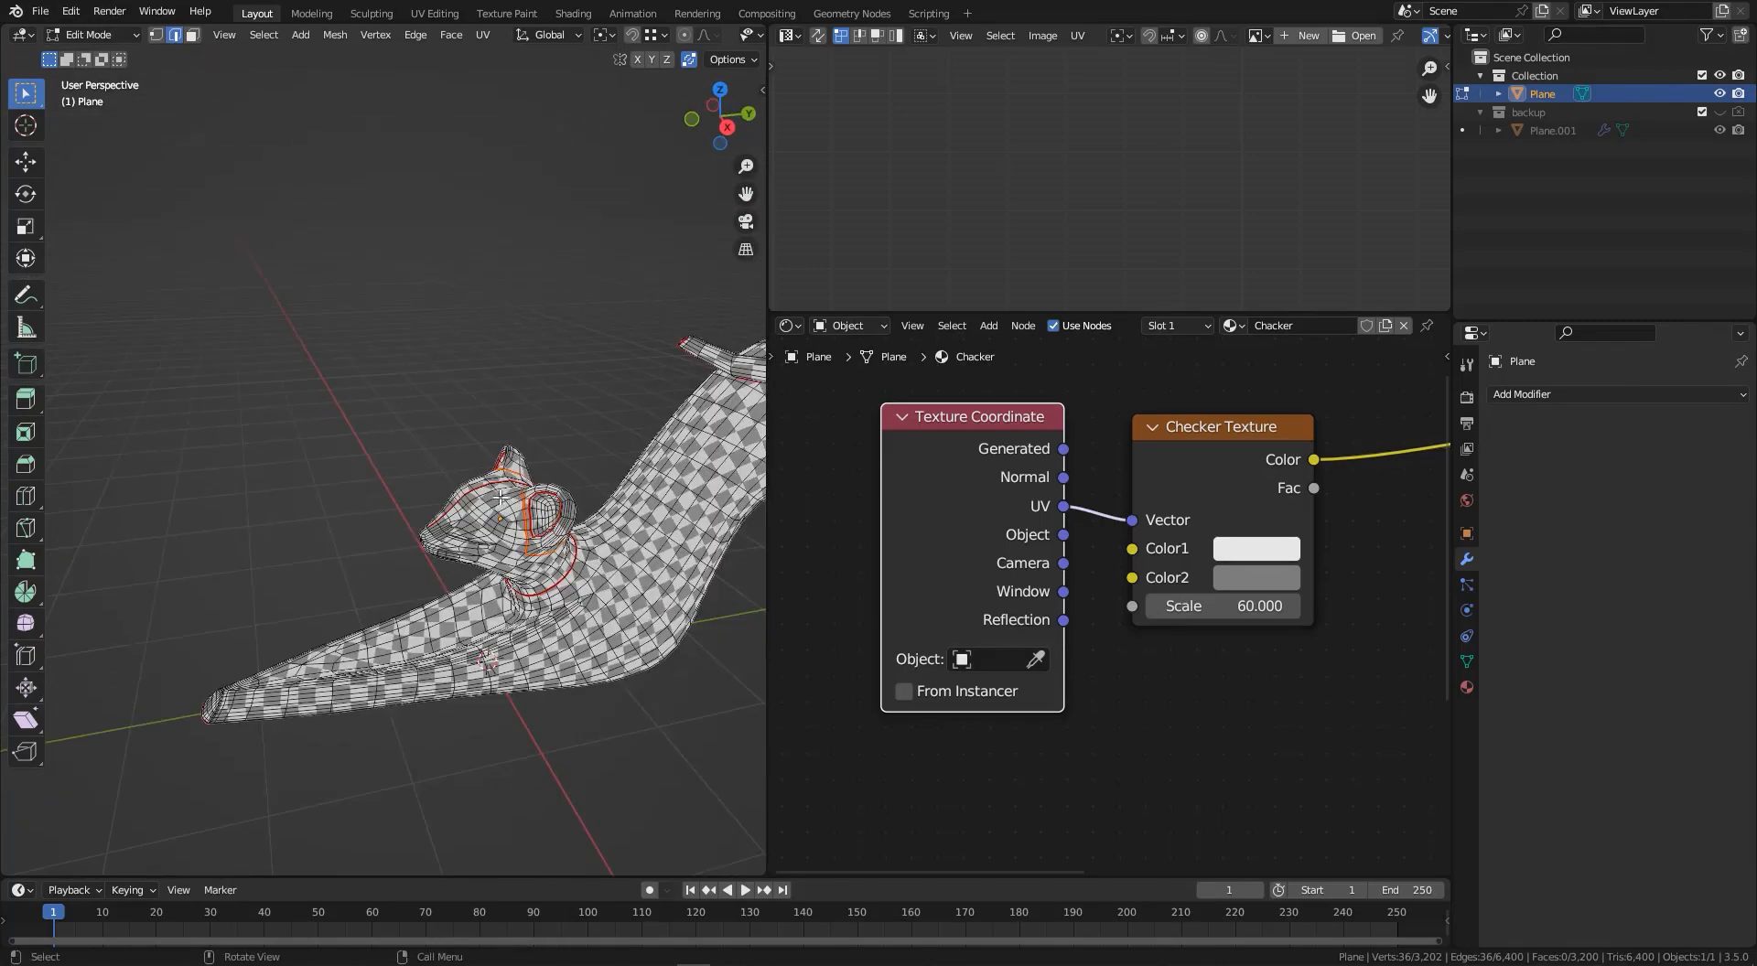
key("a")
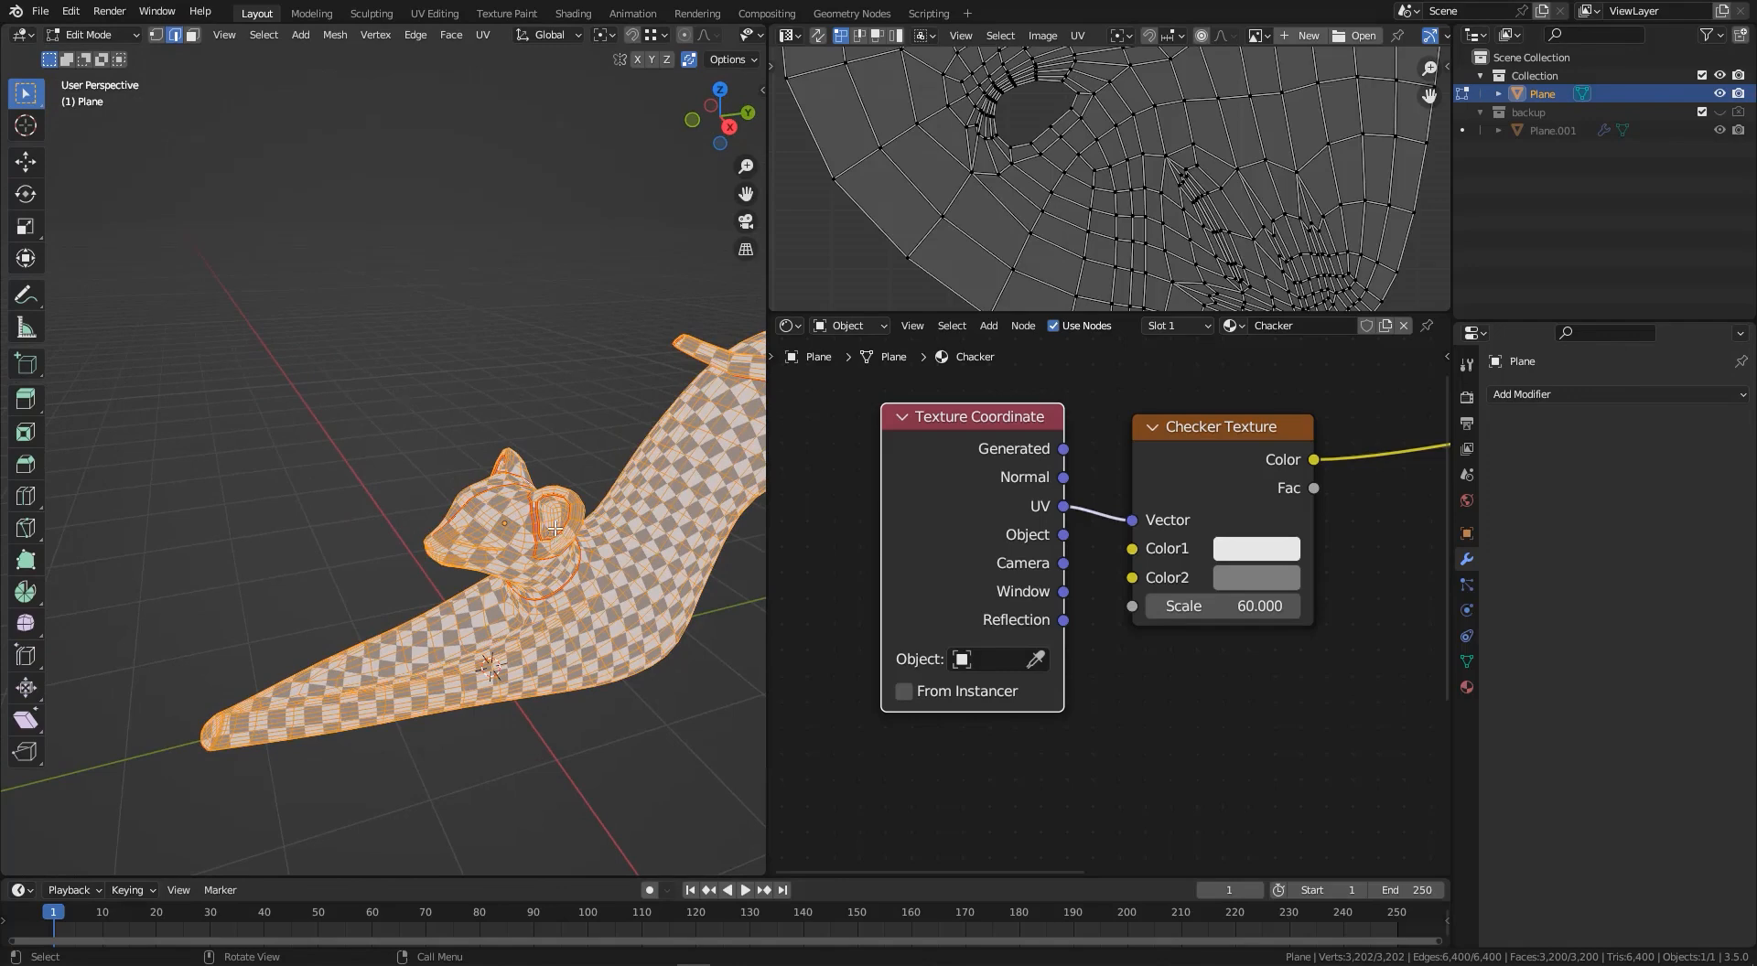
key("u")
left_click(556, 529)
middle_click_drag(556, 529, 586, 585)
scroll(902, 275, "down", 4)
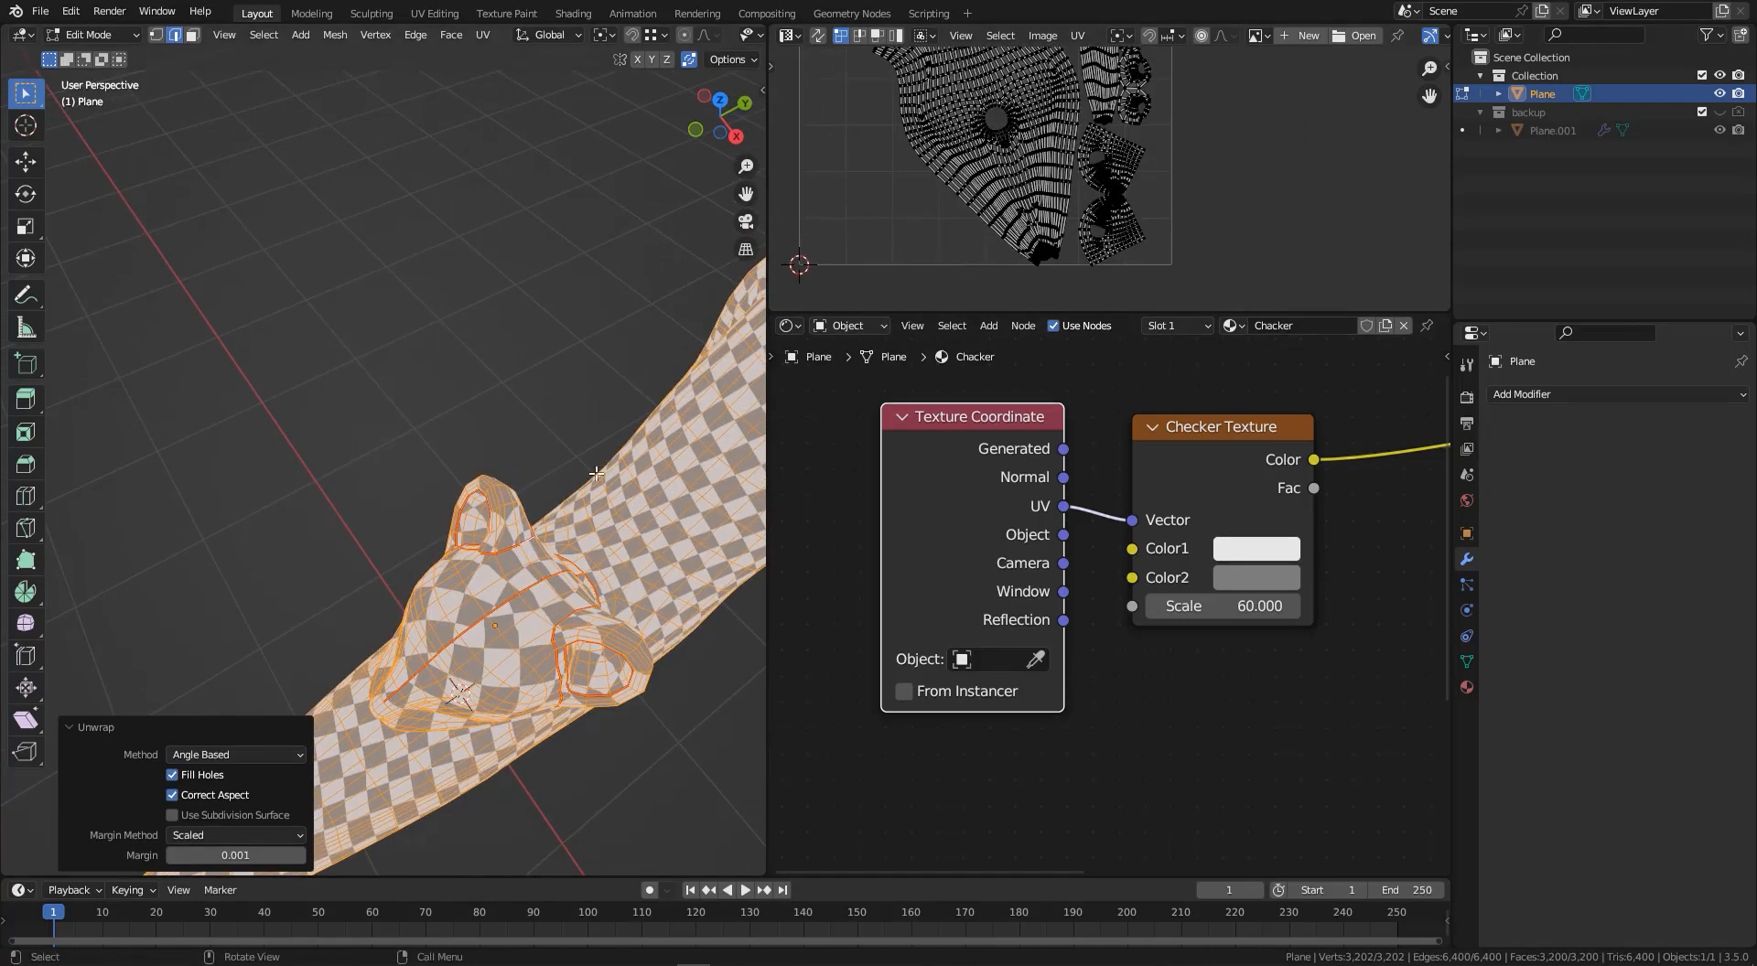
scroll(1080, 166, "up", 7)
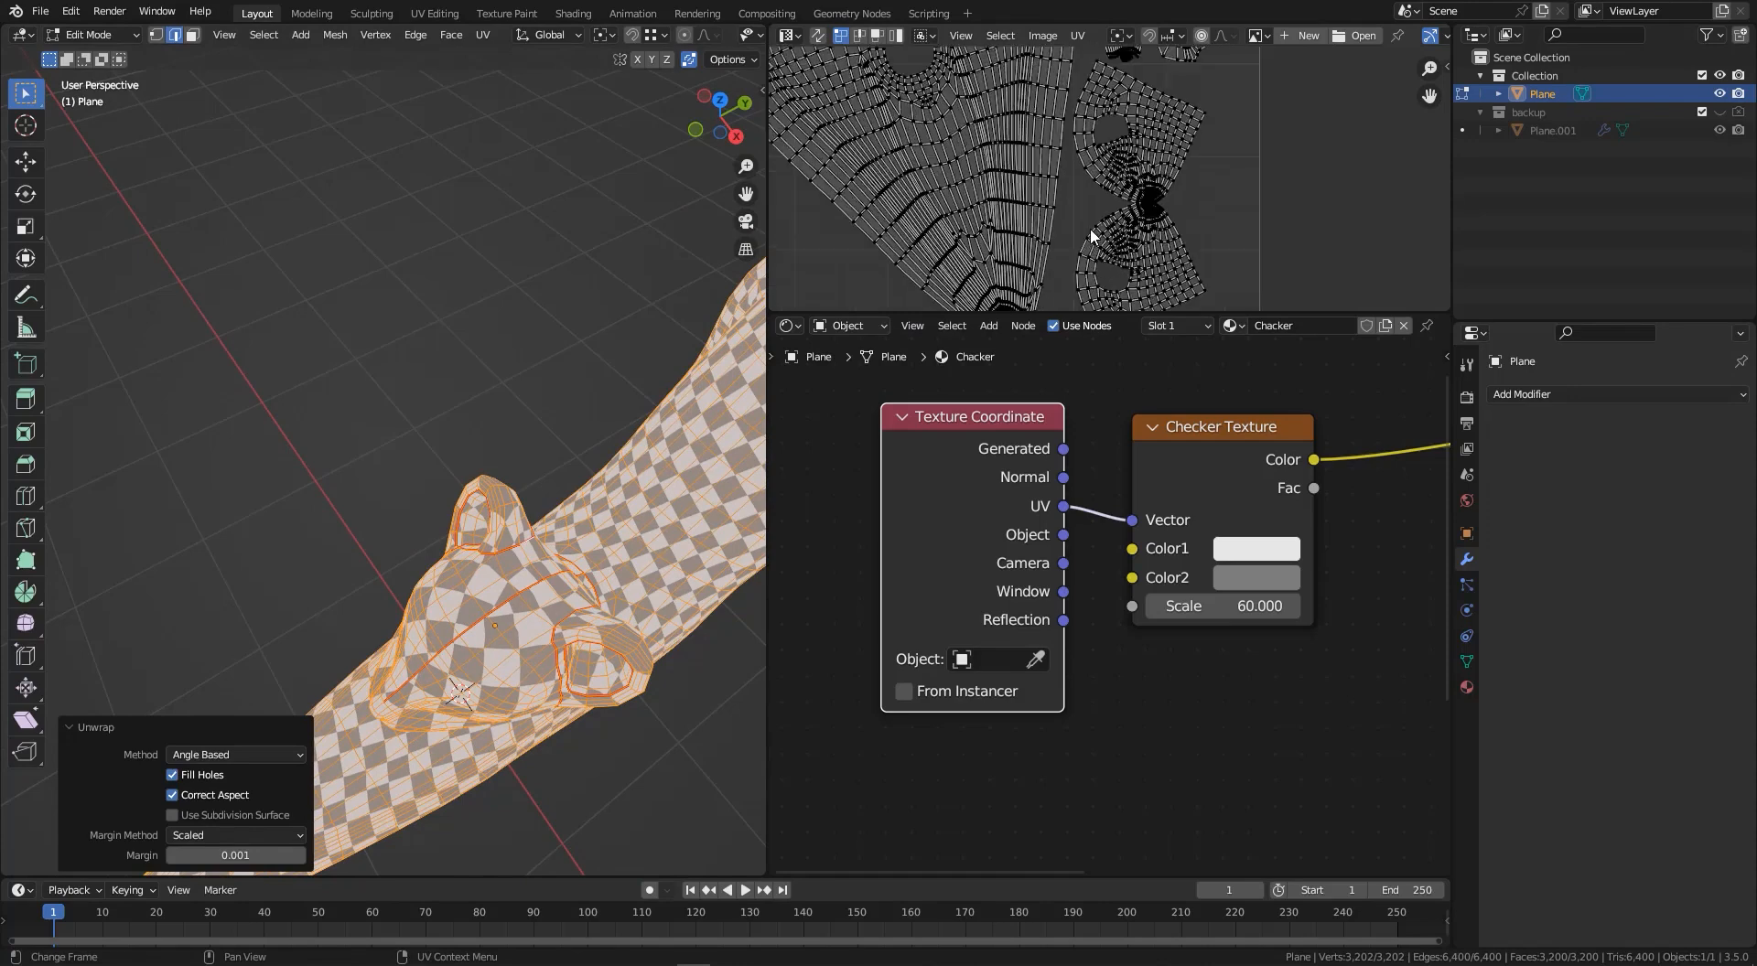
scroll(1118, 117, "up", 1)
- Clear the seam from the edge path between the front of the ear and the face
middle_click_drag(513, 476, 322, 556)
scroll(485, 457, "up", 3)
left_click(521, 448)
middle_click_drag(521, 449, 427, 349)
middle_click_drag(441, 568, 367, 496)
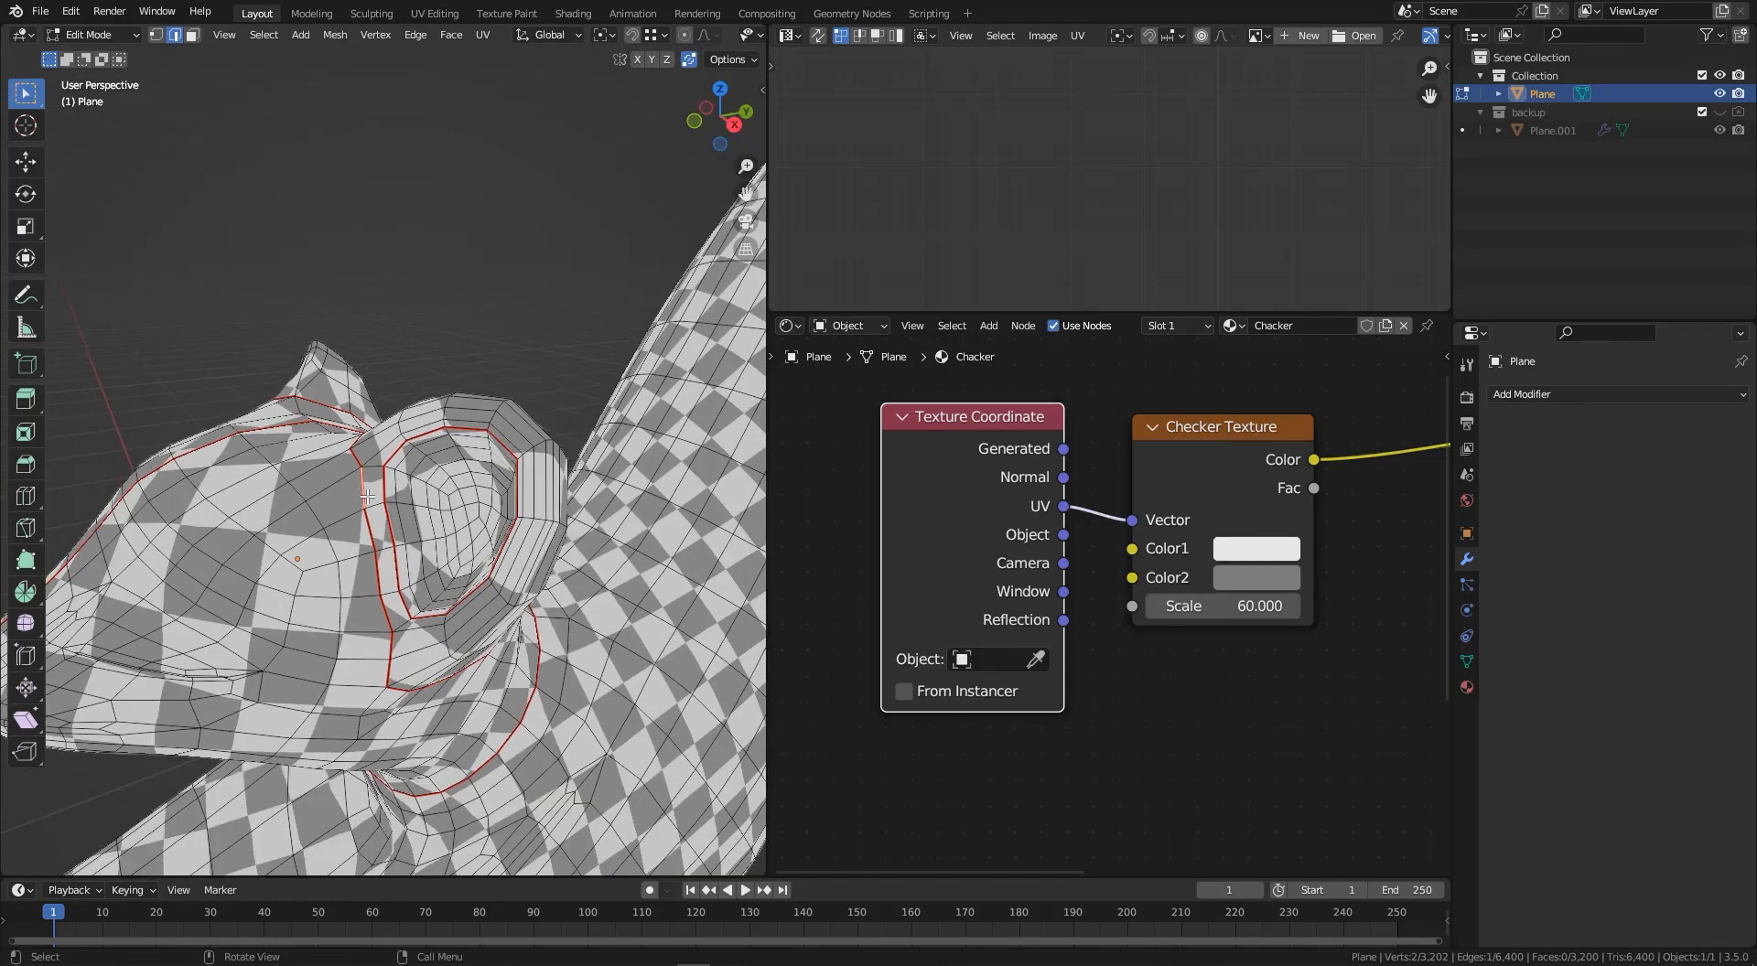
left_click(384, 601, "ctrl")
middle_click_drag(483, 487, 492, 479)
right_click(525, 294)
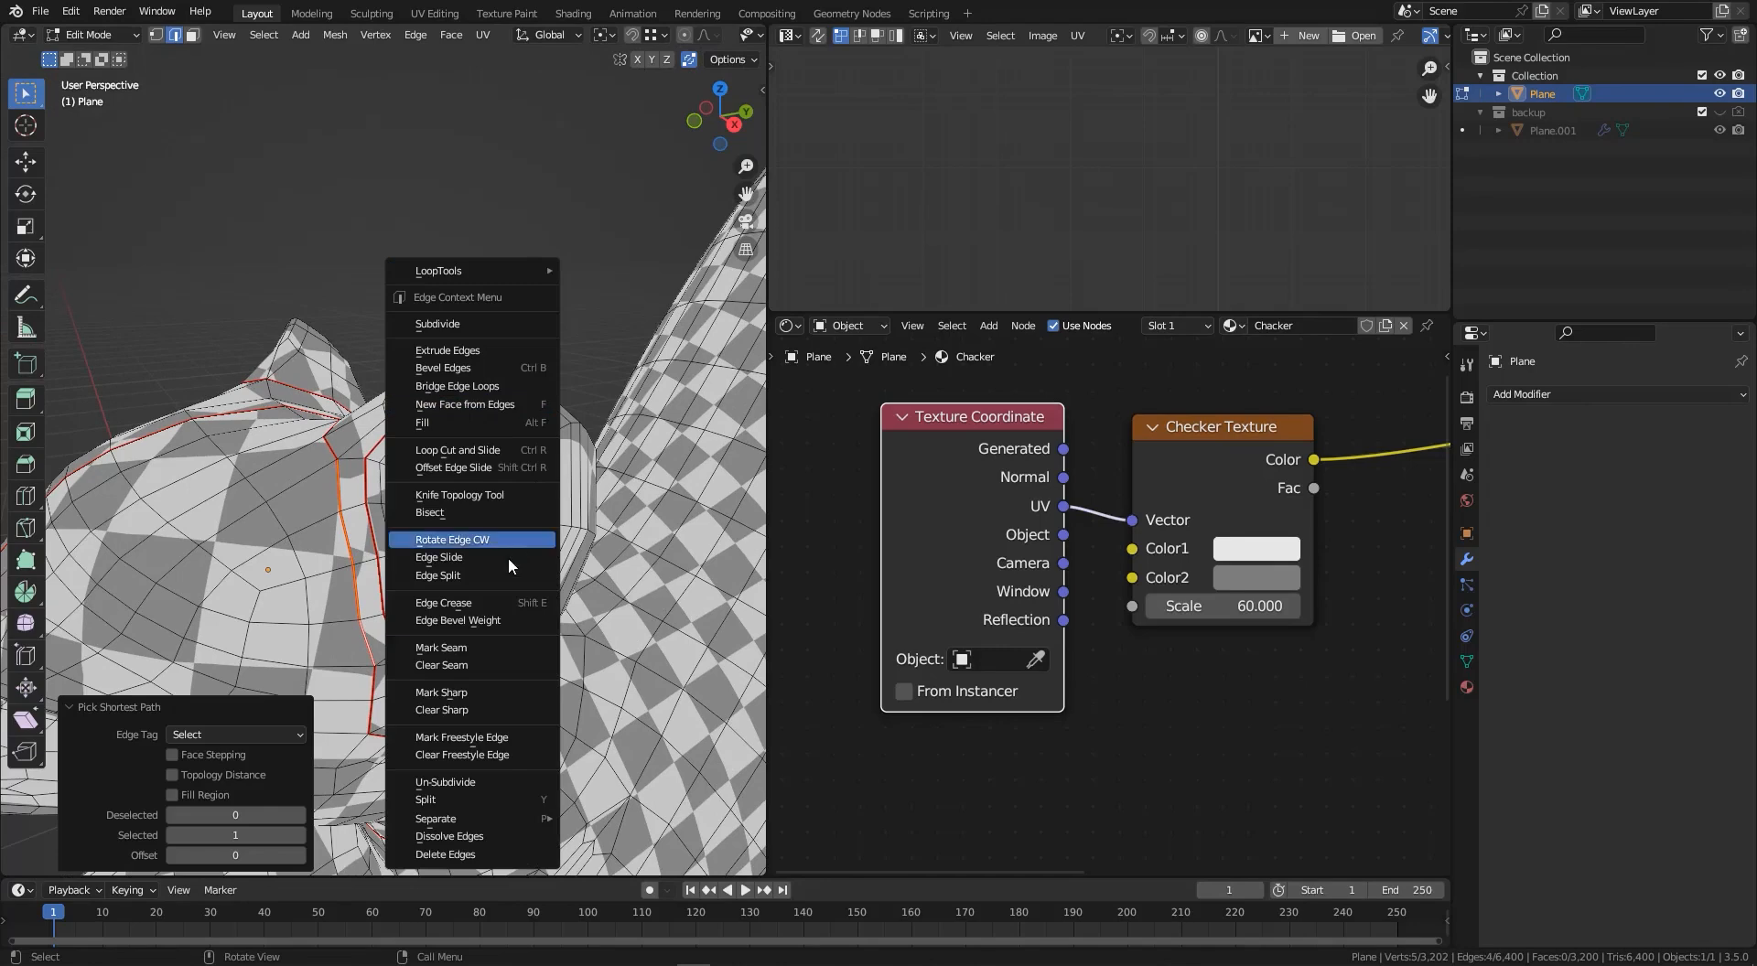
left_click(464, 670)
- Select the whole mesh and examine the ear islands' thin edge strip in the UV layout against the ear seams
scroll(439, 513, "up", 3)
middle_click_drag(439, 513, 390, 406)
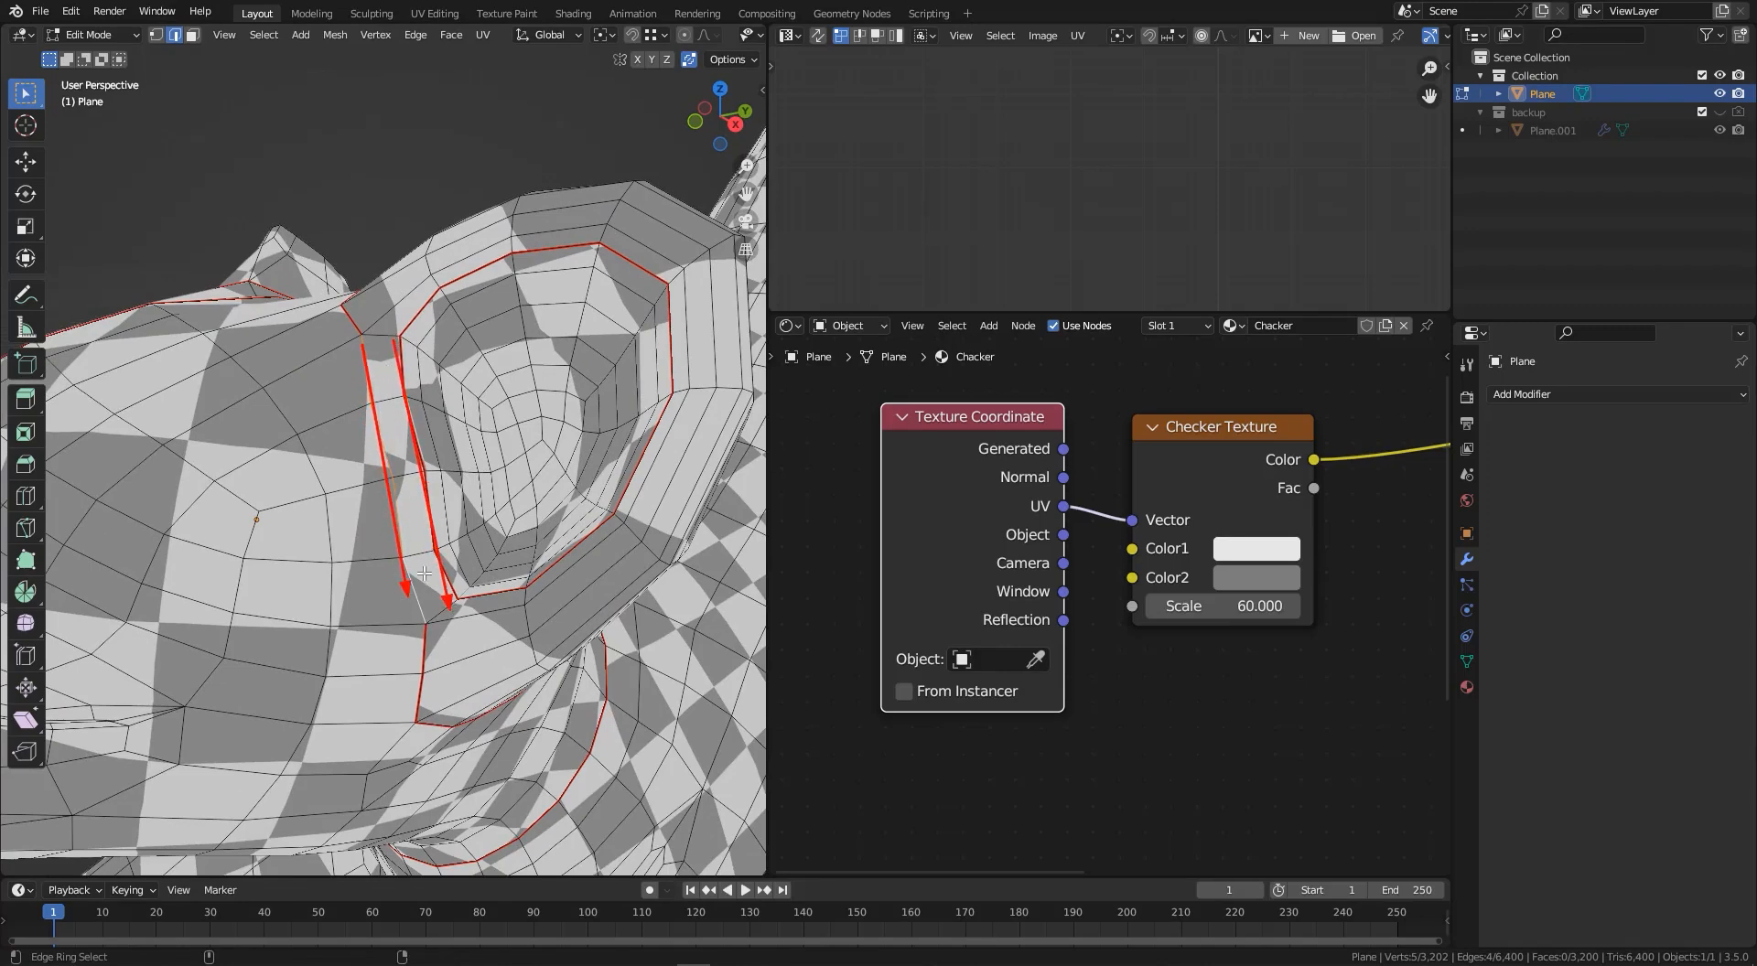
scroll(960, 229, "down", 6)
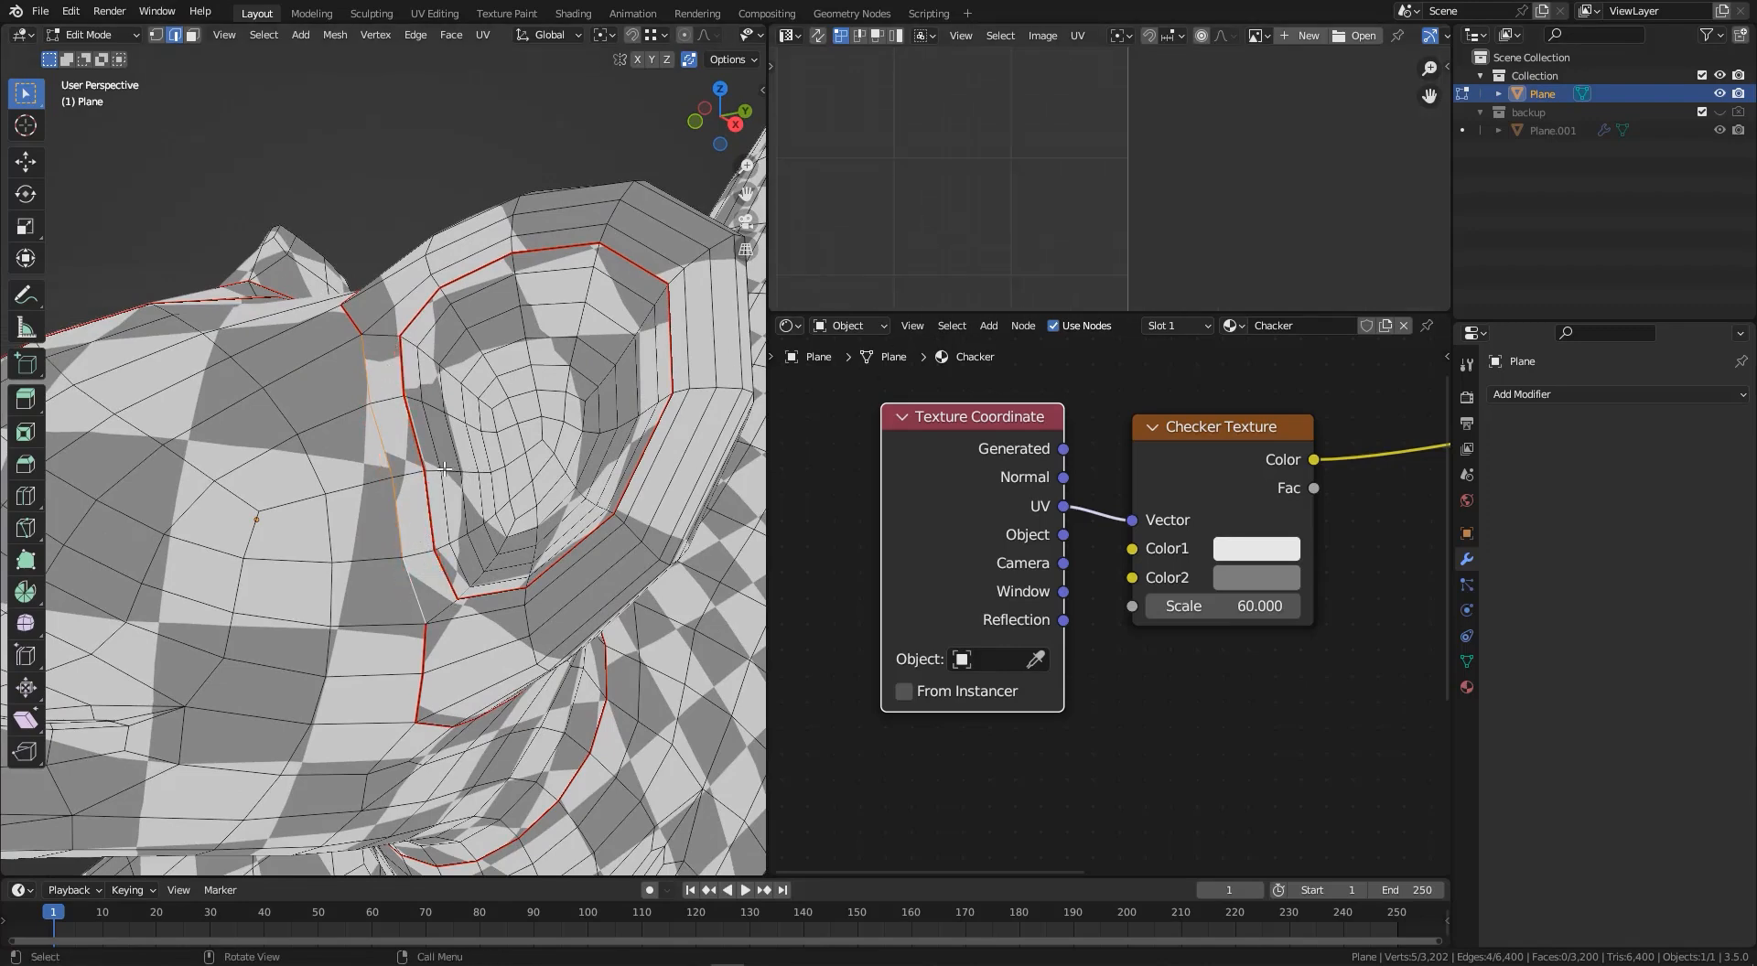
scroll(449, 469, "down", 2)
middle_click_drag(449, 468, 429, 470)
key("a")
scroll(1090, 181, "down", 6)
scroll(1080, 183, "up", 2)
scroll(1055, 193, "up", 6)
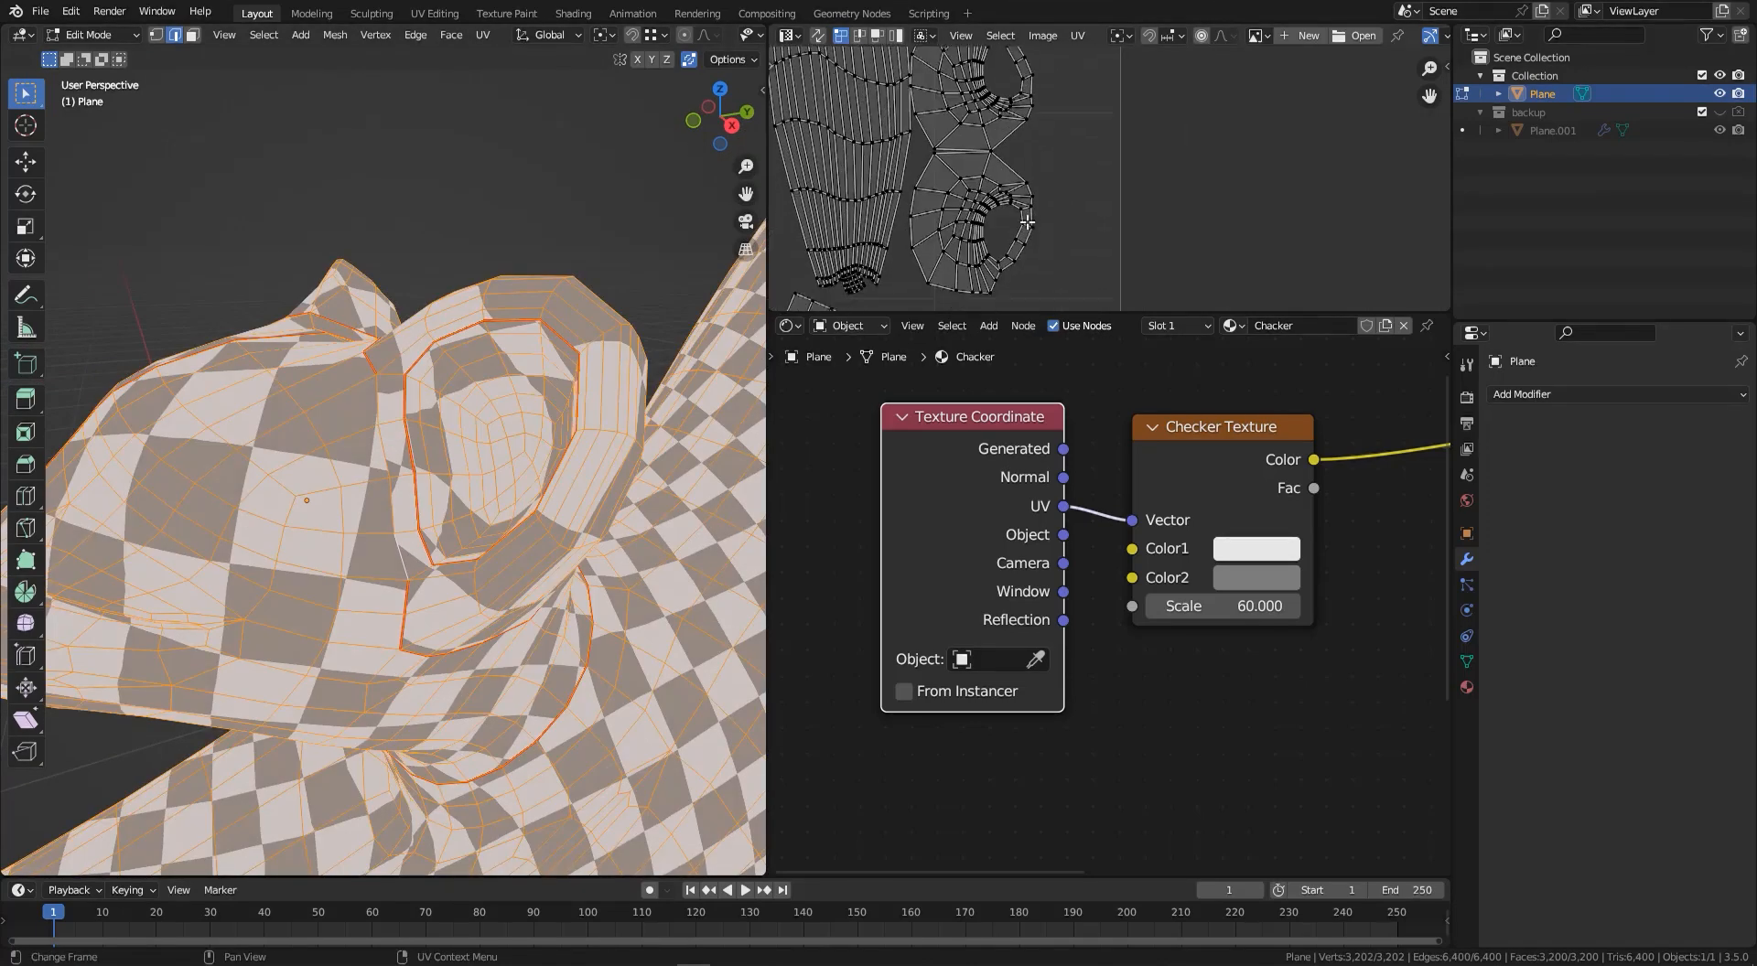
scroll(1030, 234, "up", 4)
scroll(998, 212, "up", 2)
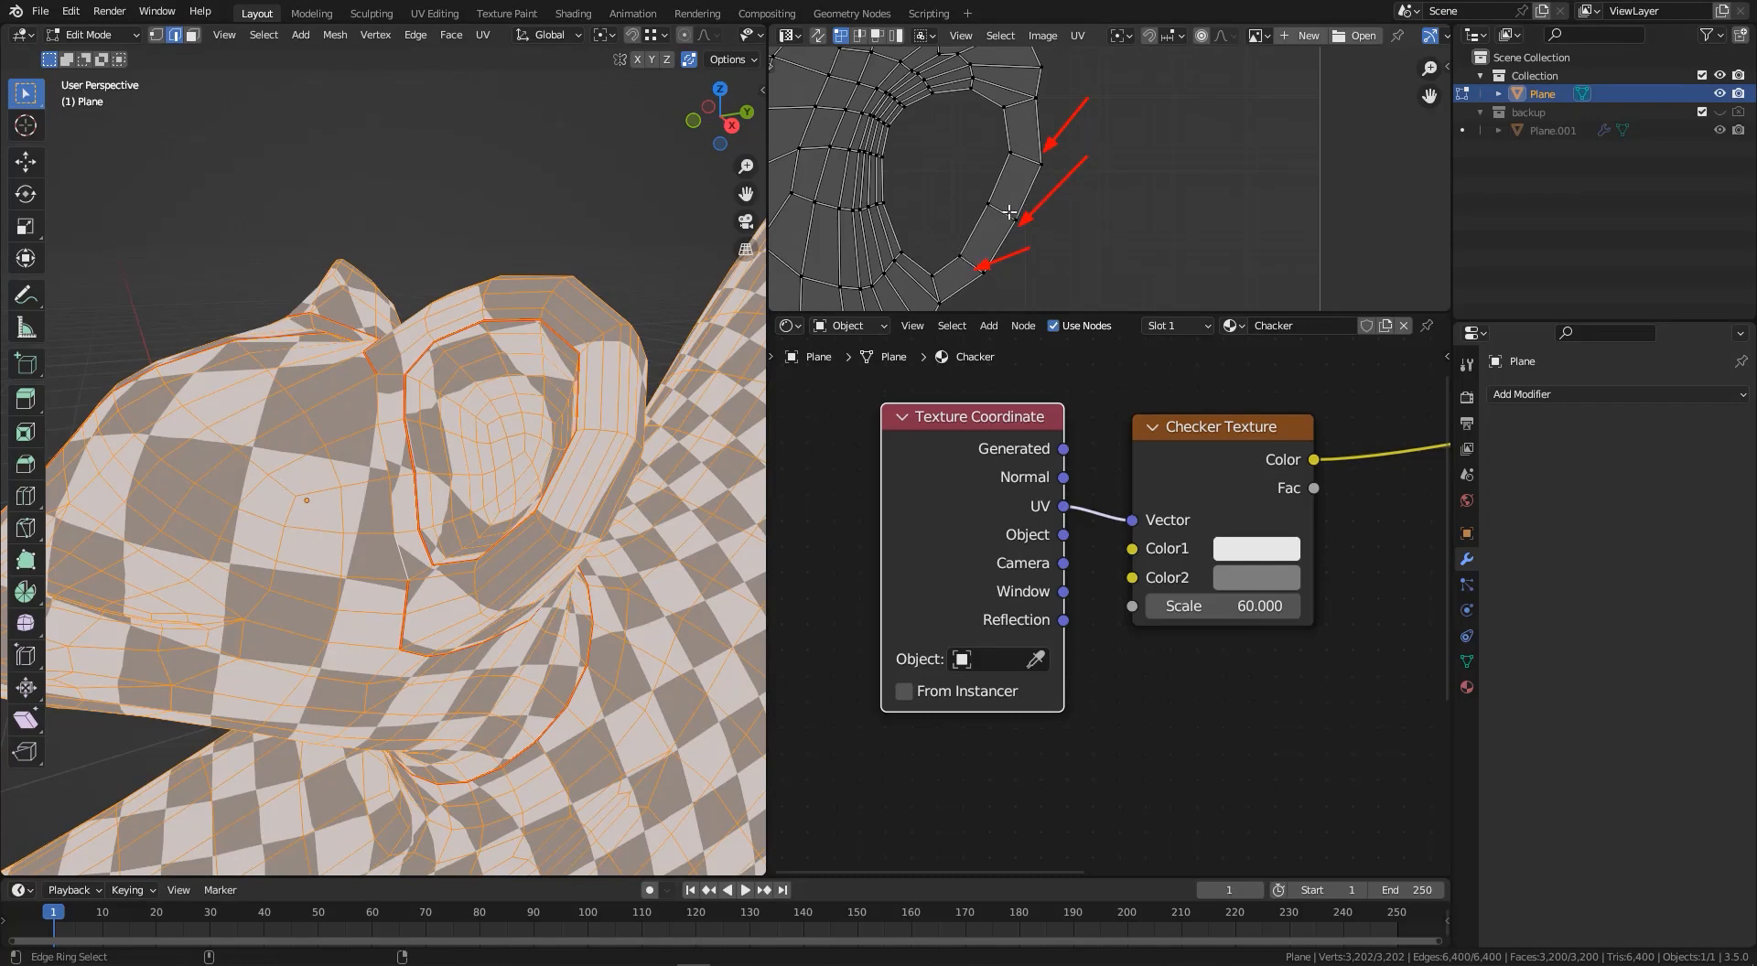
- Mark seams on two short edges crossing the strip between the ear's inner-rim seam and the face
middle_click_drag(381, 427, 445, 457)
scroll(398, 412, "up", 1)
left_click(447, 405)
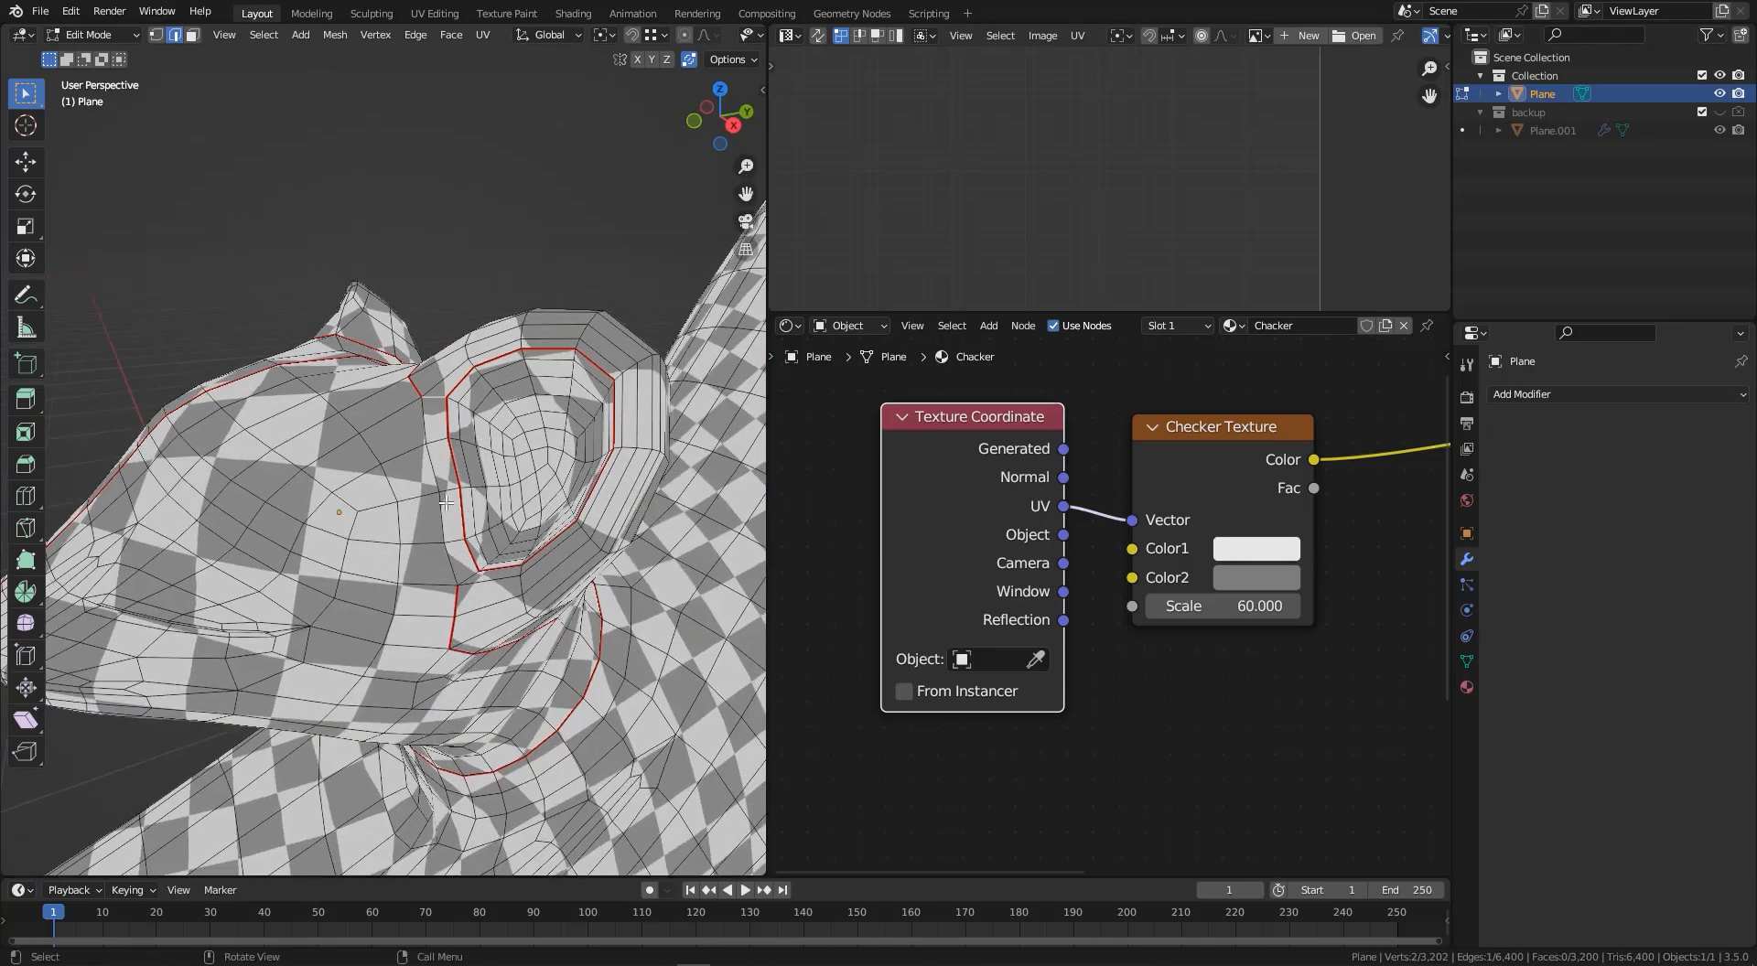
left_click(466, 577, "shift")
middle_click_drag(465, 577, 505, 569)
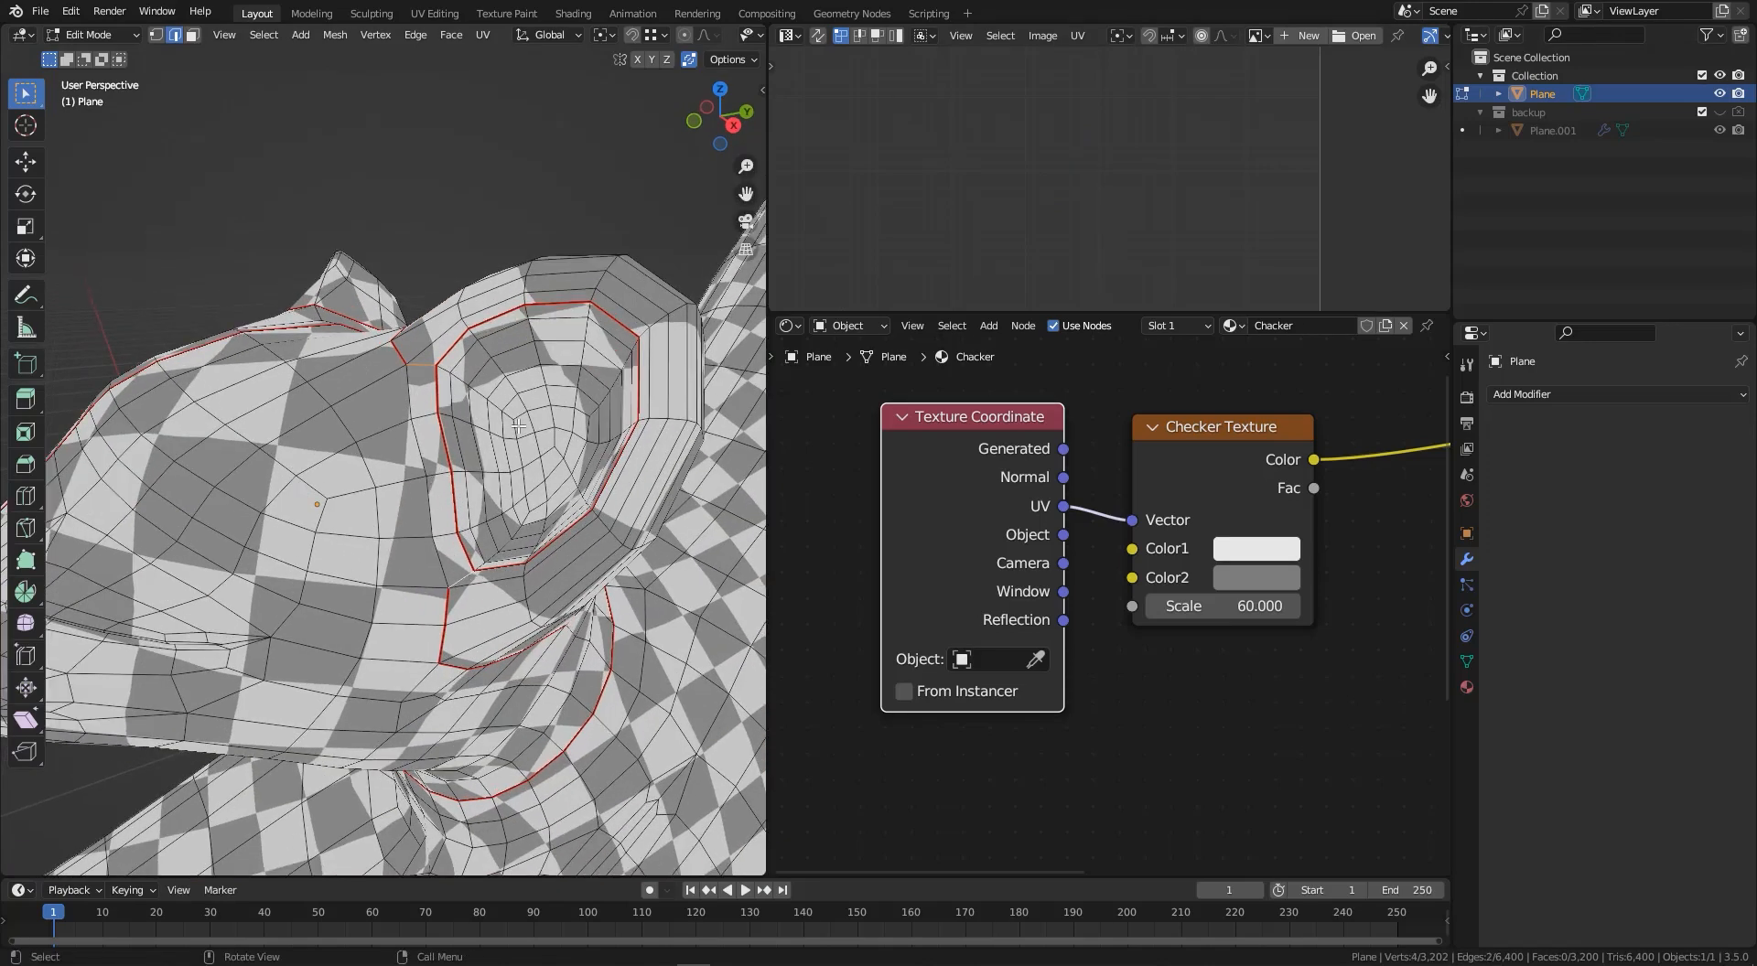
right_click(590, 386)
left_click(502, 735)
- Mark seams on the matching short edges across the strip in front of the opposite ear
middle_click_drag(502, 735, 465, 434)
scroll(494, 421, "up", 2)
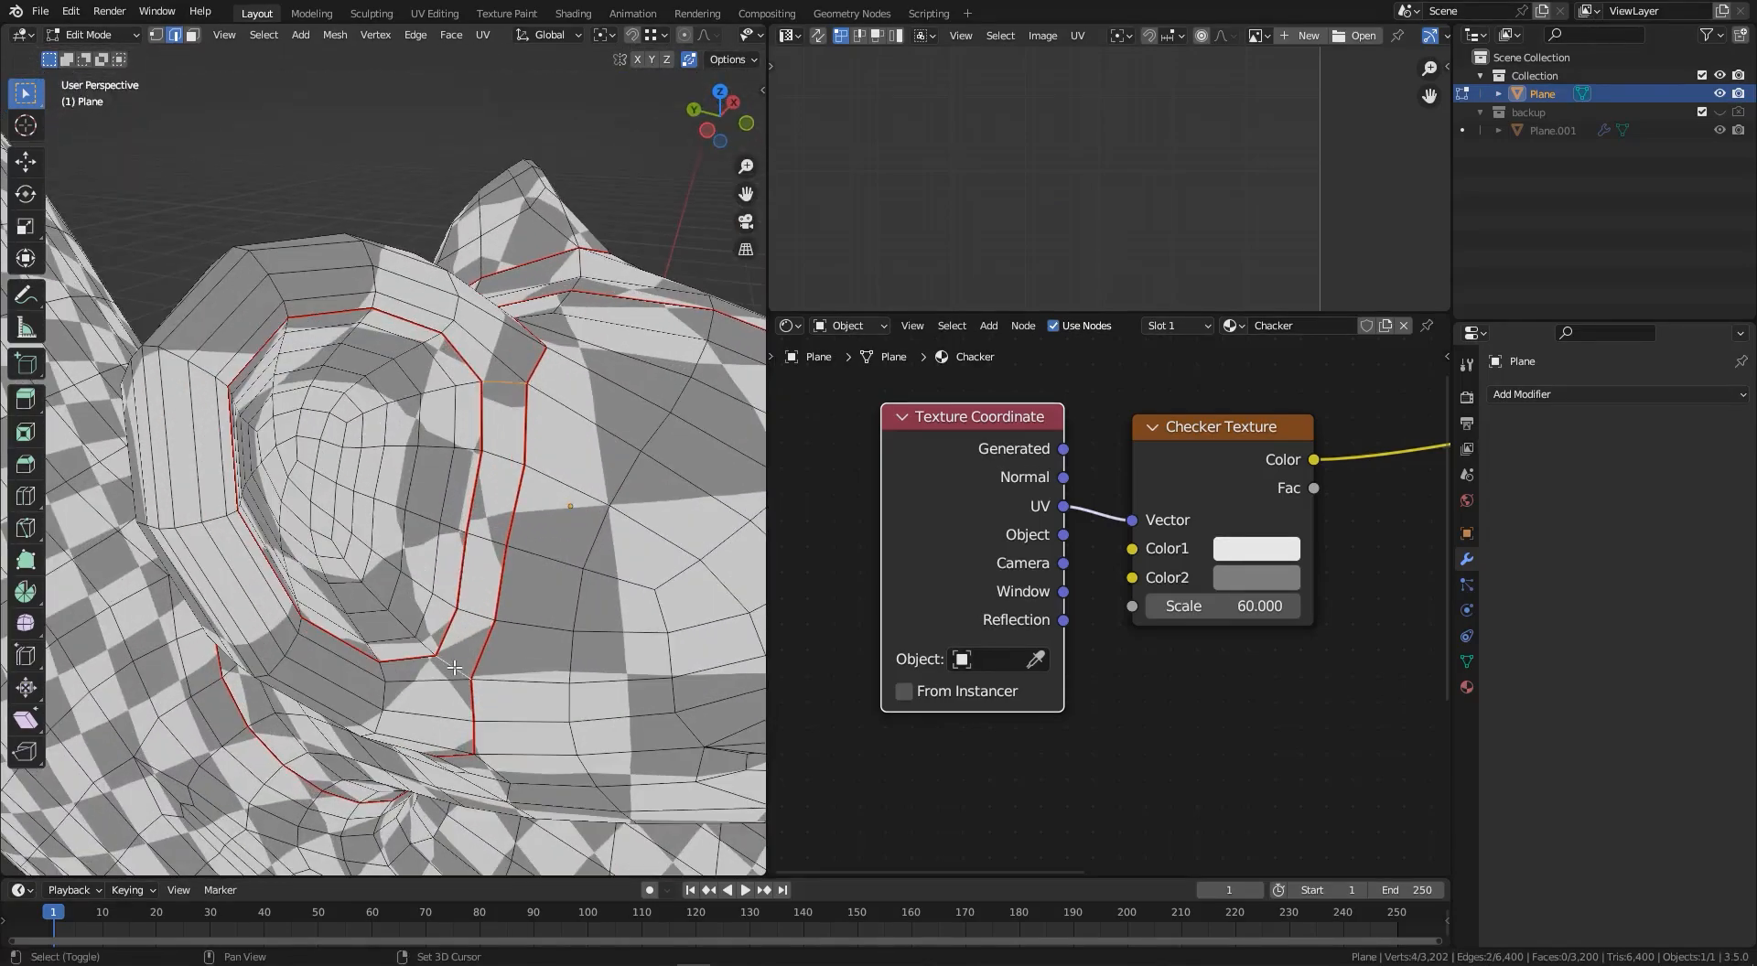
scroll(454, 668, "down", 3)
right_click(468, 723)
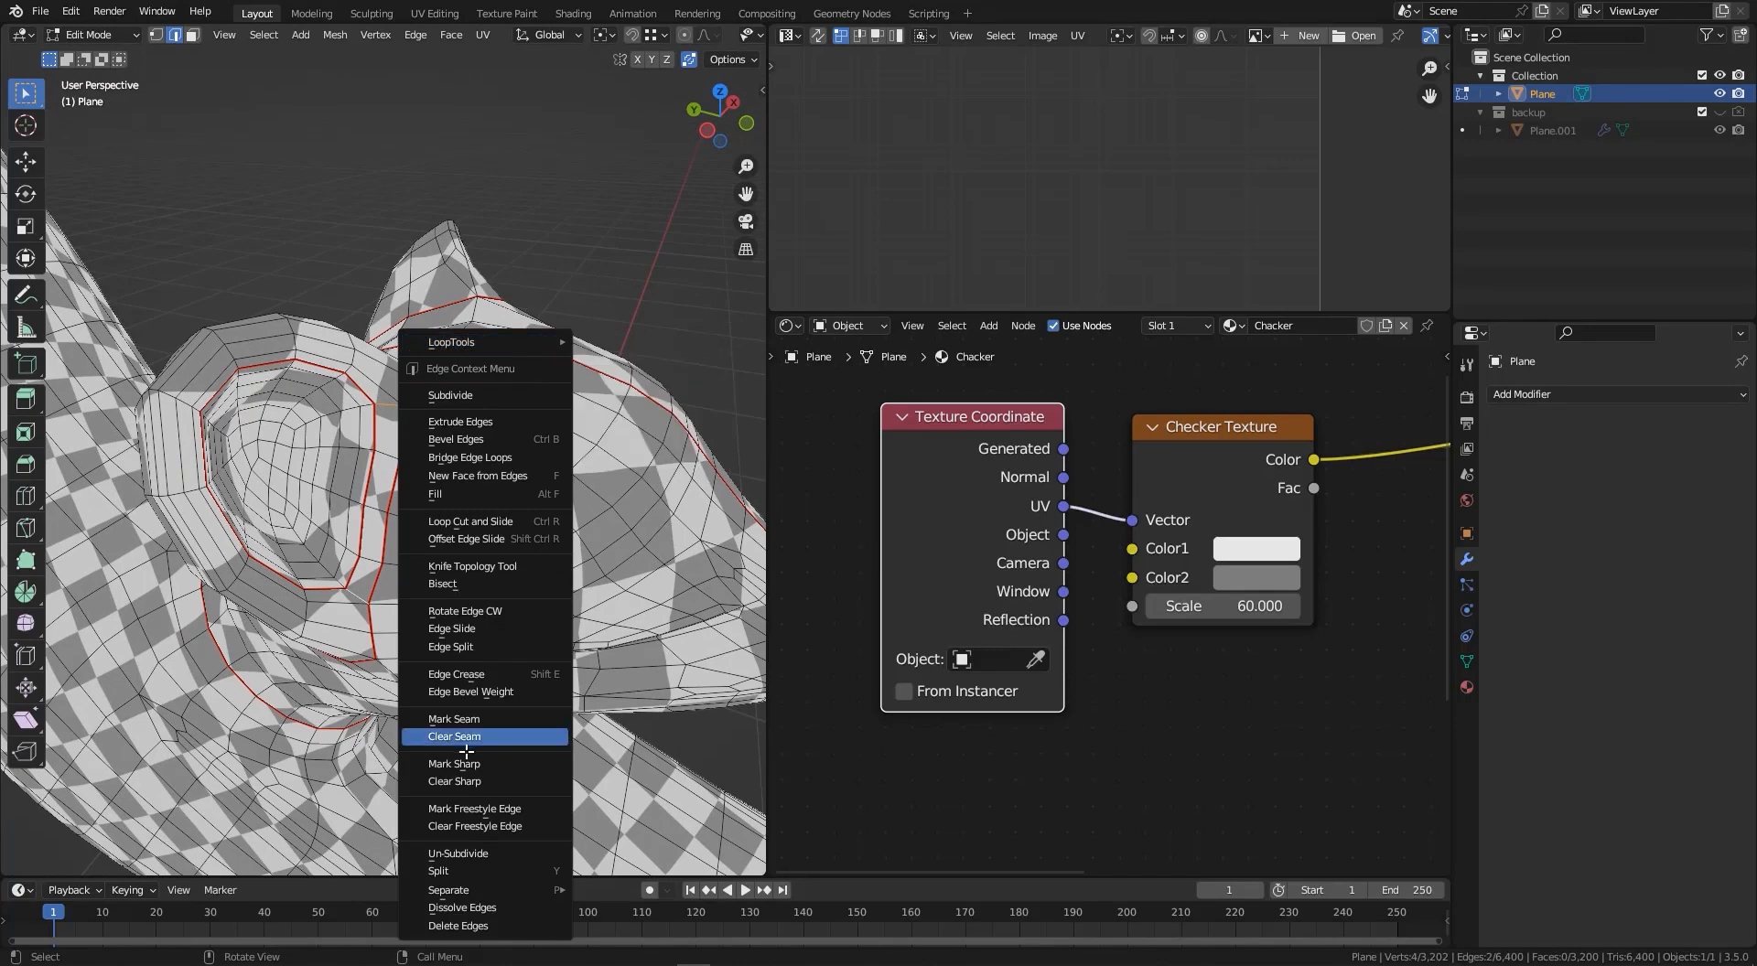
left_click(455, 717)
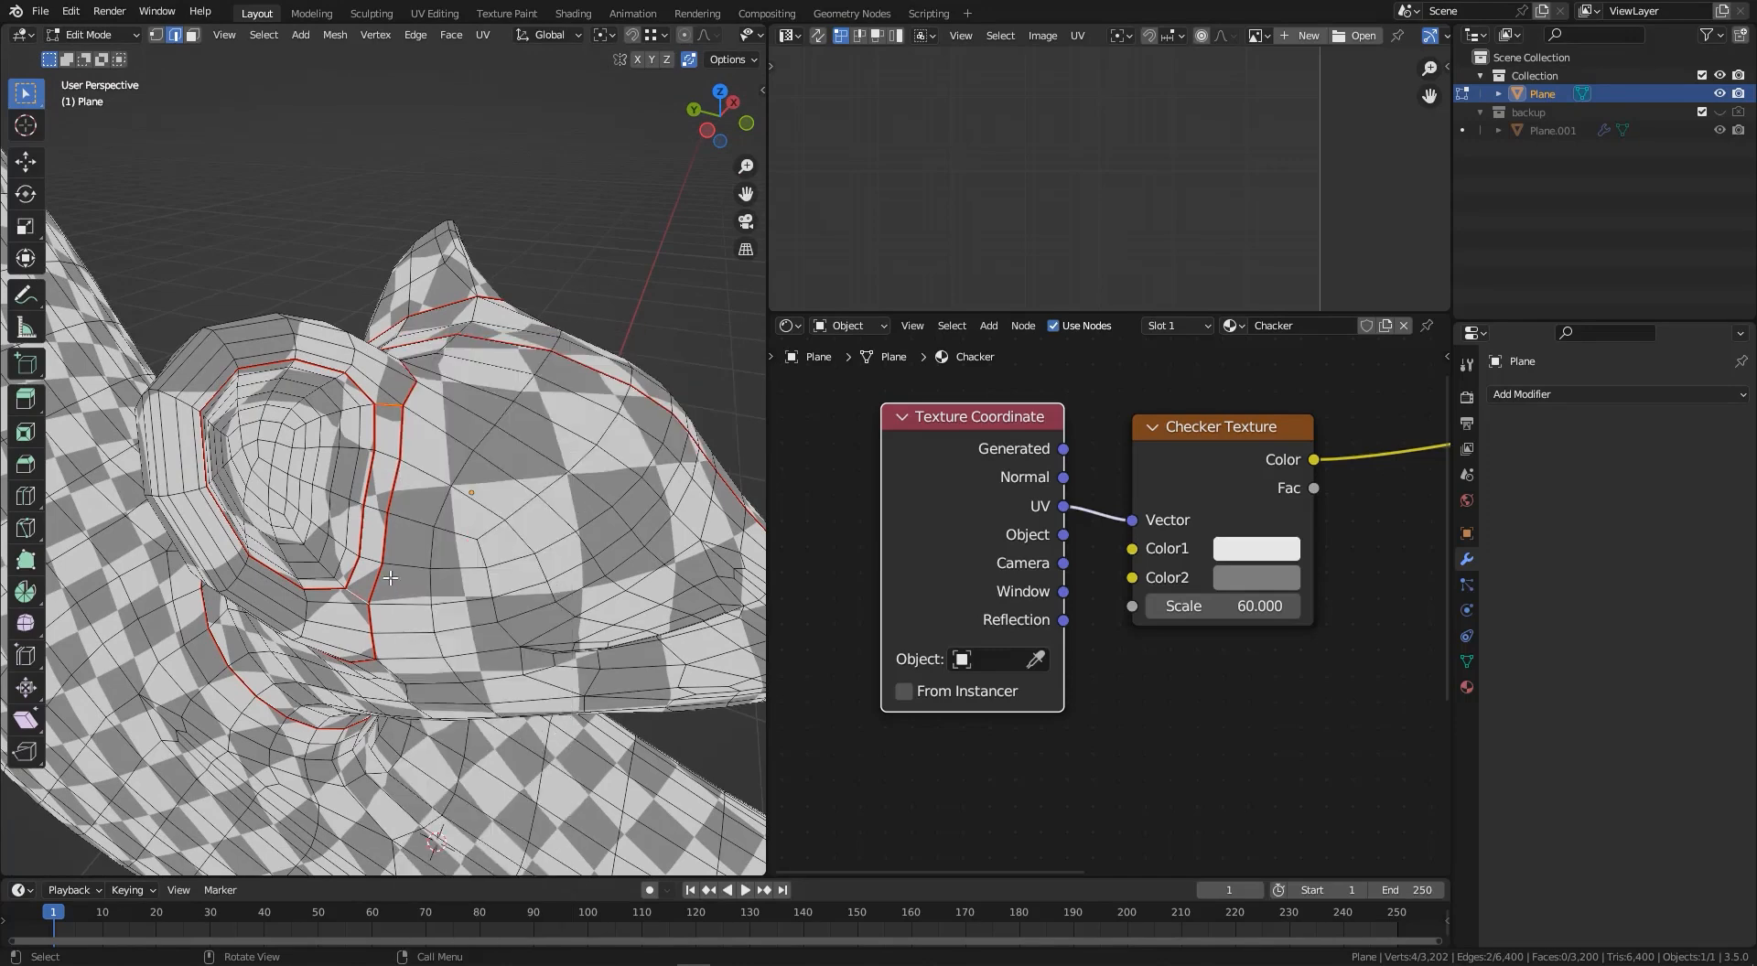
- Clear the seam from the edge path between the front of the opposite ear and the face
left_click(406, 434, "ctrl")
right_click(648, 377)
left_click(569, 747)
- Select the whole mesh, unwrap it with the revised ear seams and check the checker pattern around the ear
scroll(436, 506, "down", 4)
key("a")
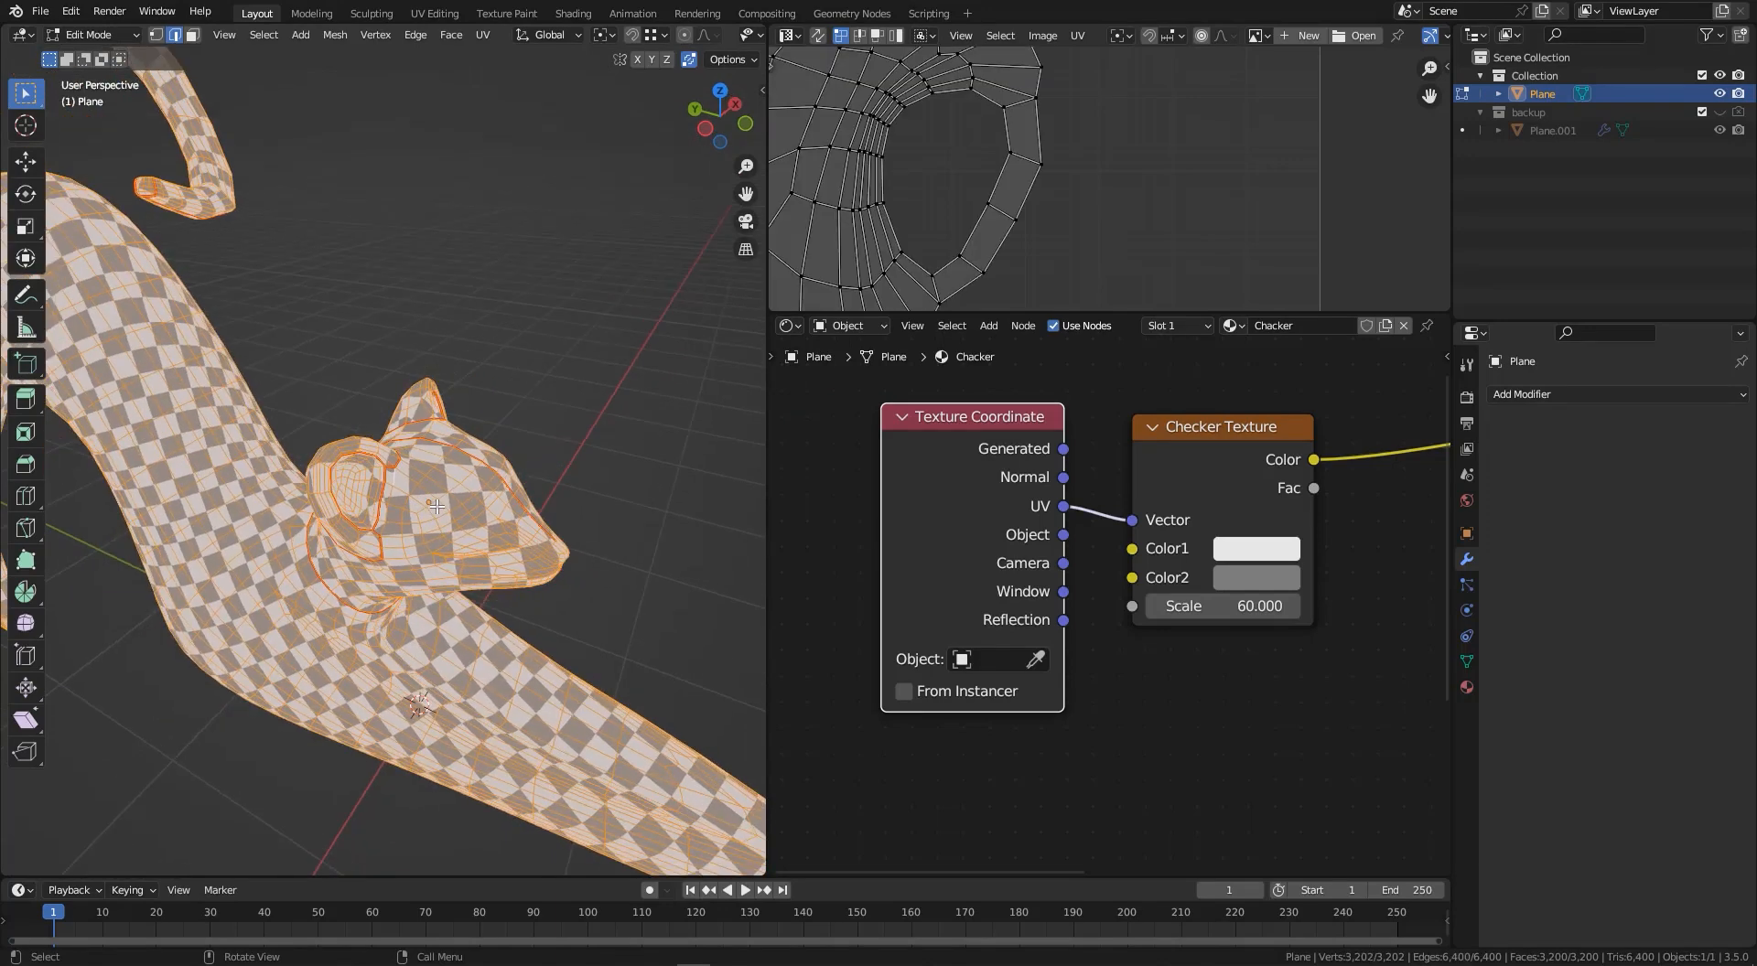
left_click(436, 507)
middle_click_drag(540, 458, 343, 356)
scroll(343, 356, "up", 3)
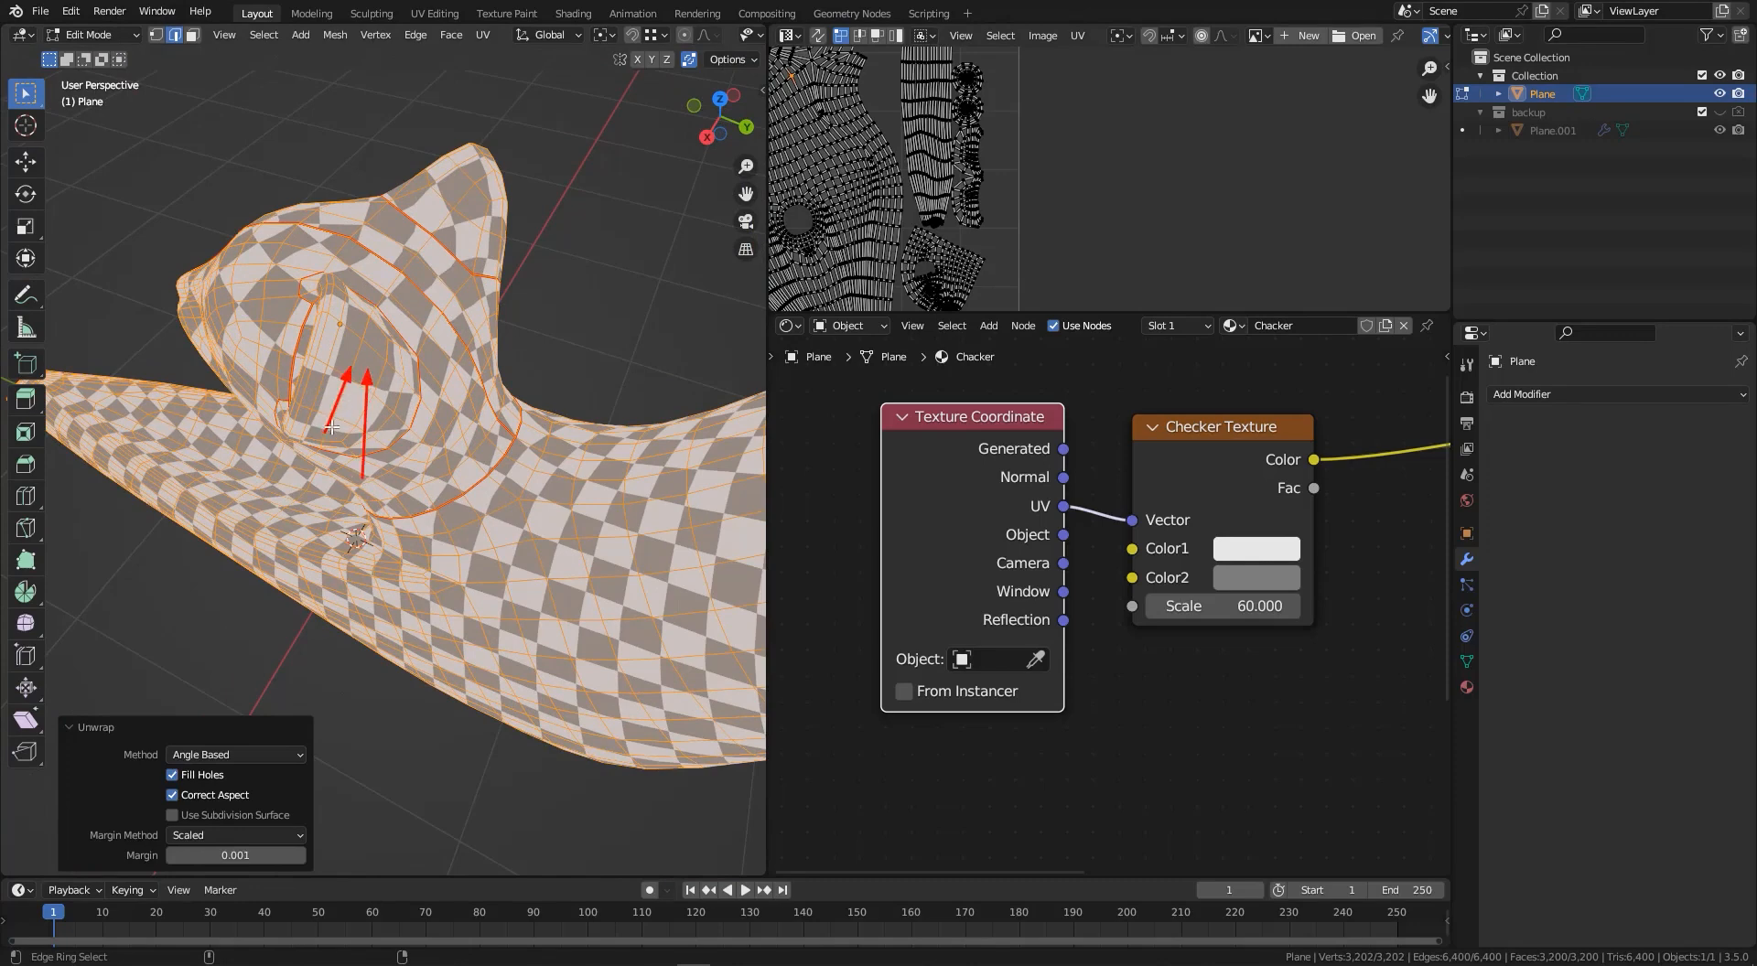
- Examine the checker pattern for stretching on the front paws and inspect where the existing paw seams end
scroll(344, 438, "down", 3)
middle_click_drag(344, 438, 403, 403)
scroll(405, 430, "down", 5)
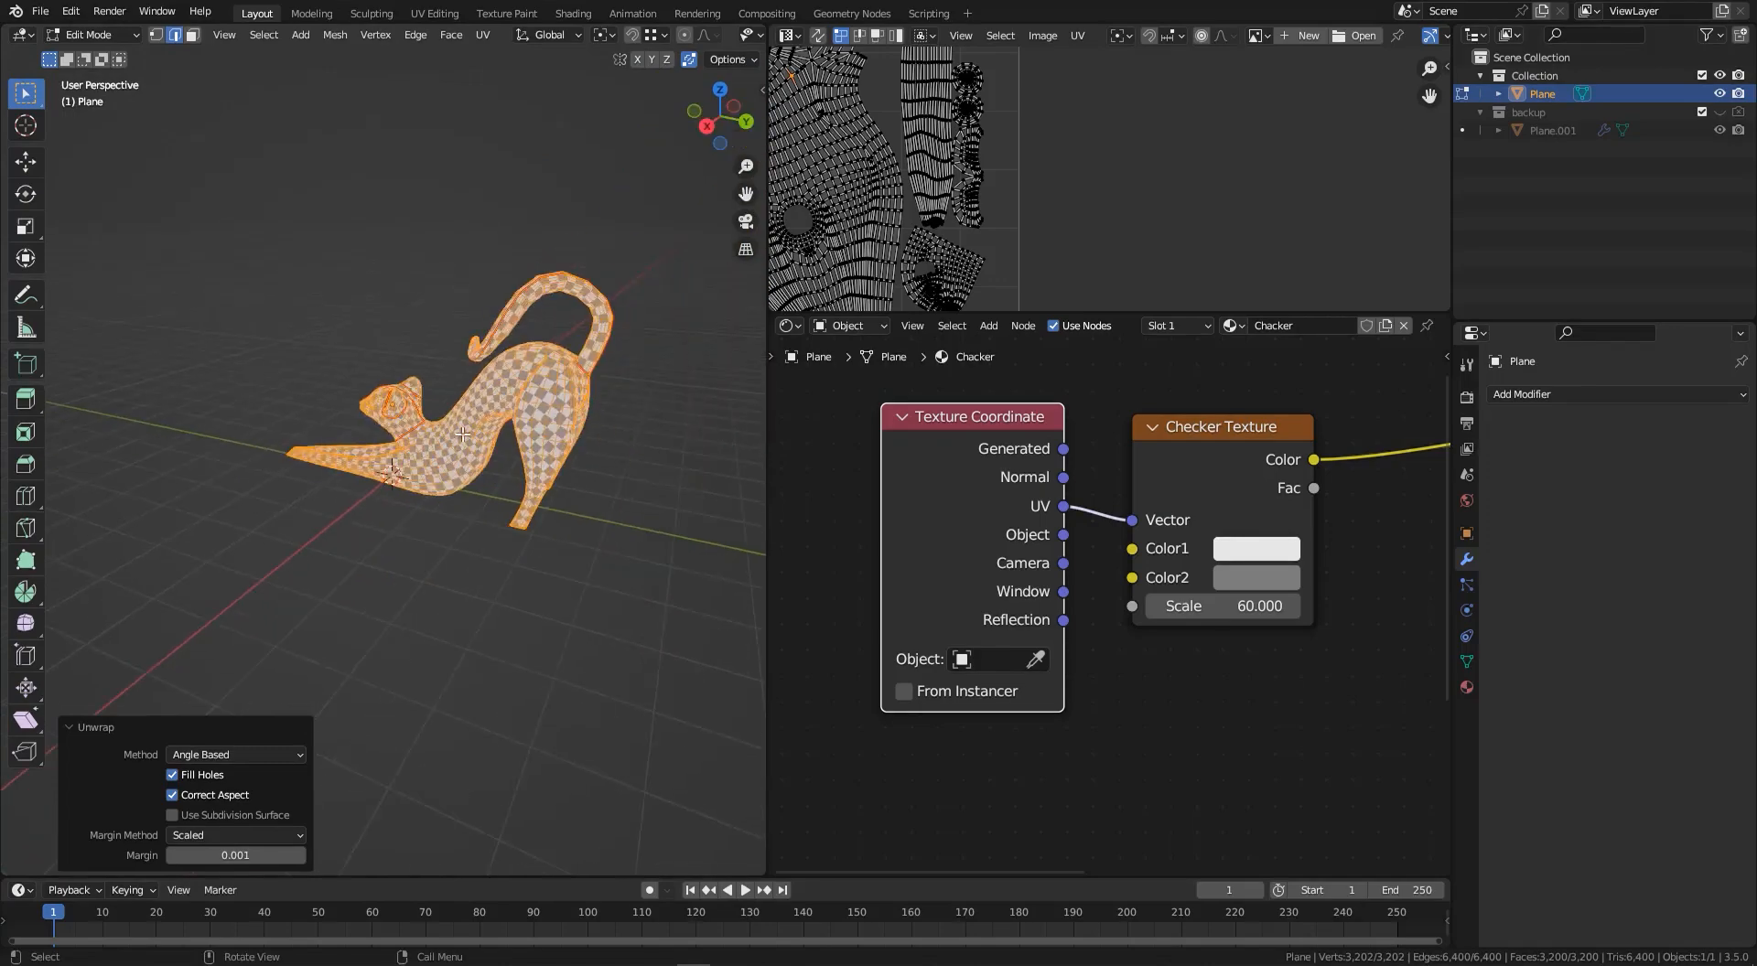
left_click(470, 389)
middle_click_drag(470, 389, 429, 495)
middle_click_drag(332, 689, 345, 641)
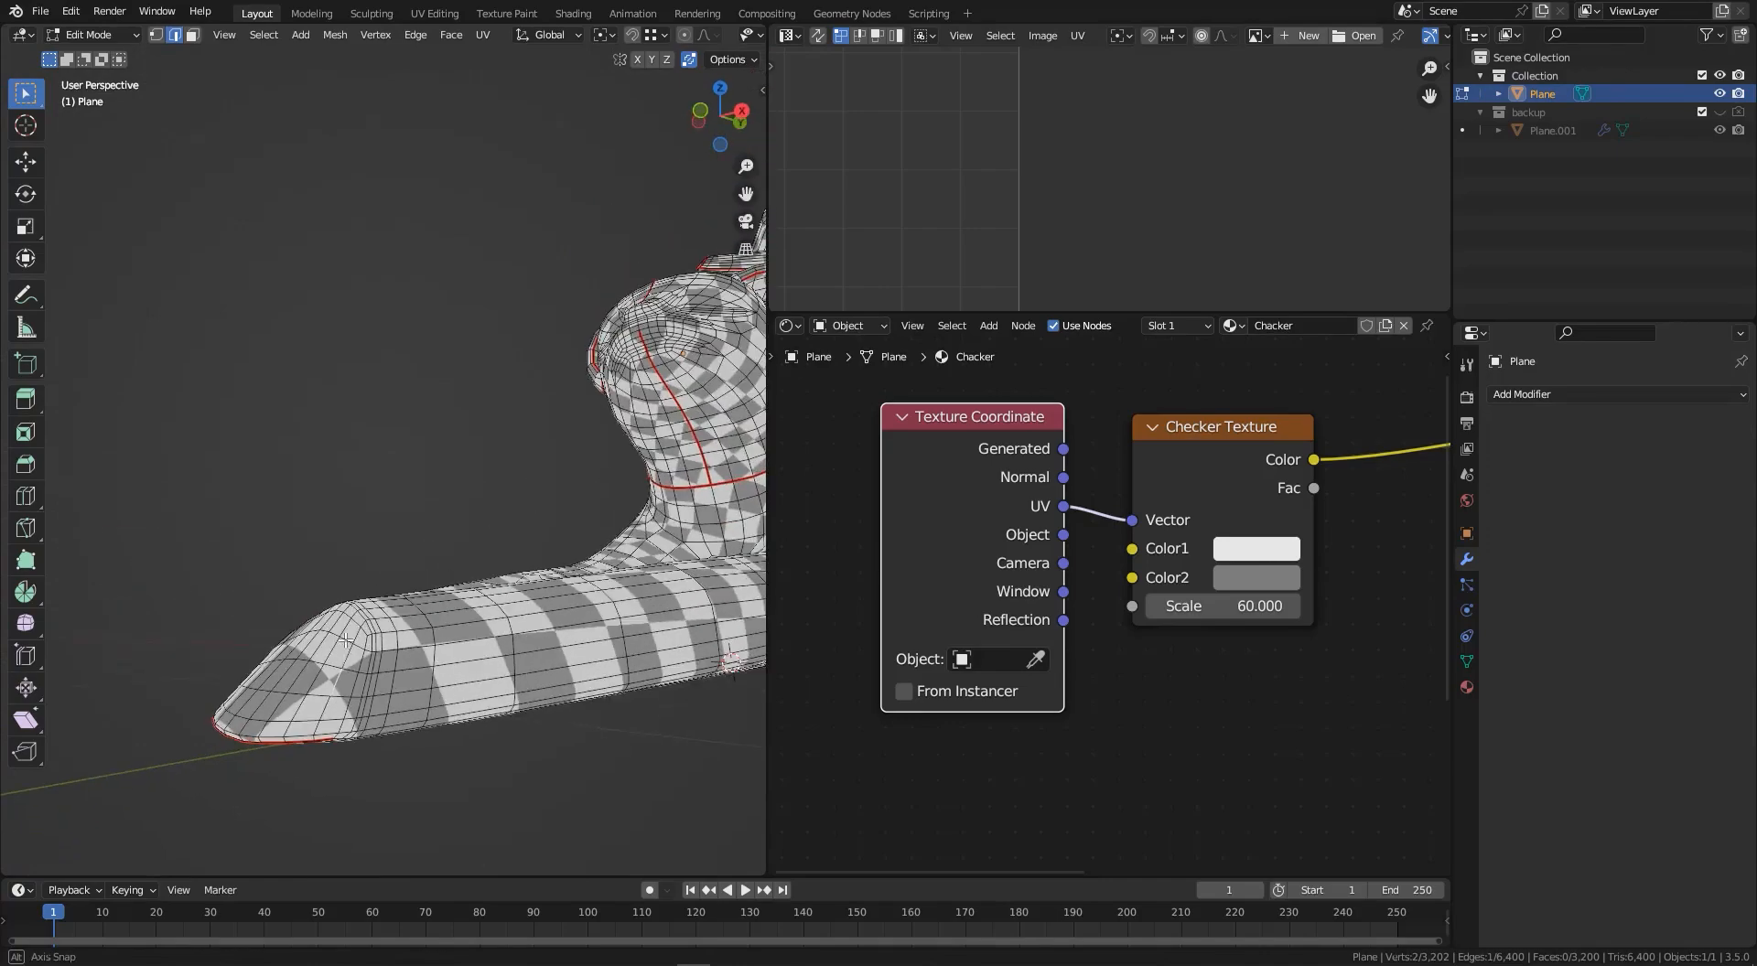
scroll(339, 729, "up", 2)
middle_click_drag(324, 738, 340, 679)
scroll(329, 748, "up", 1)
scroll(328, 748, "down", 6)
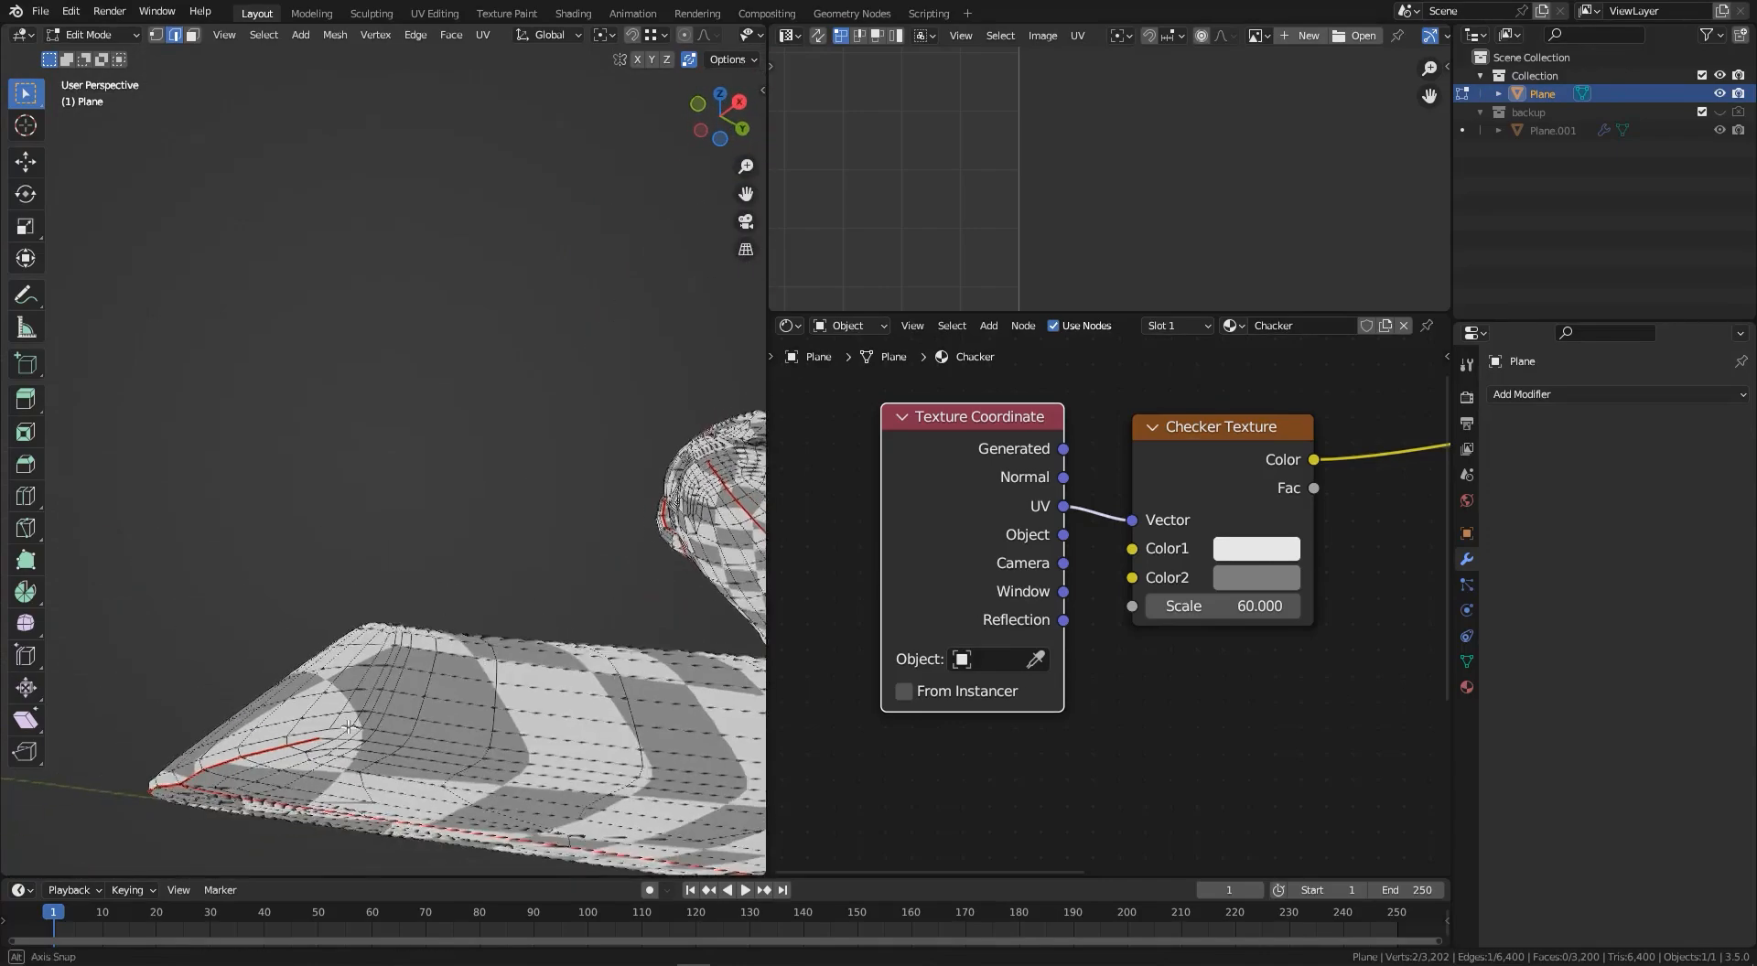
middle_click_drag(422, 694, 412, 700)
scroll(386, 712, "up", 6)
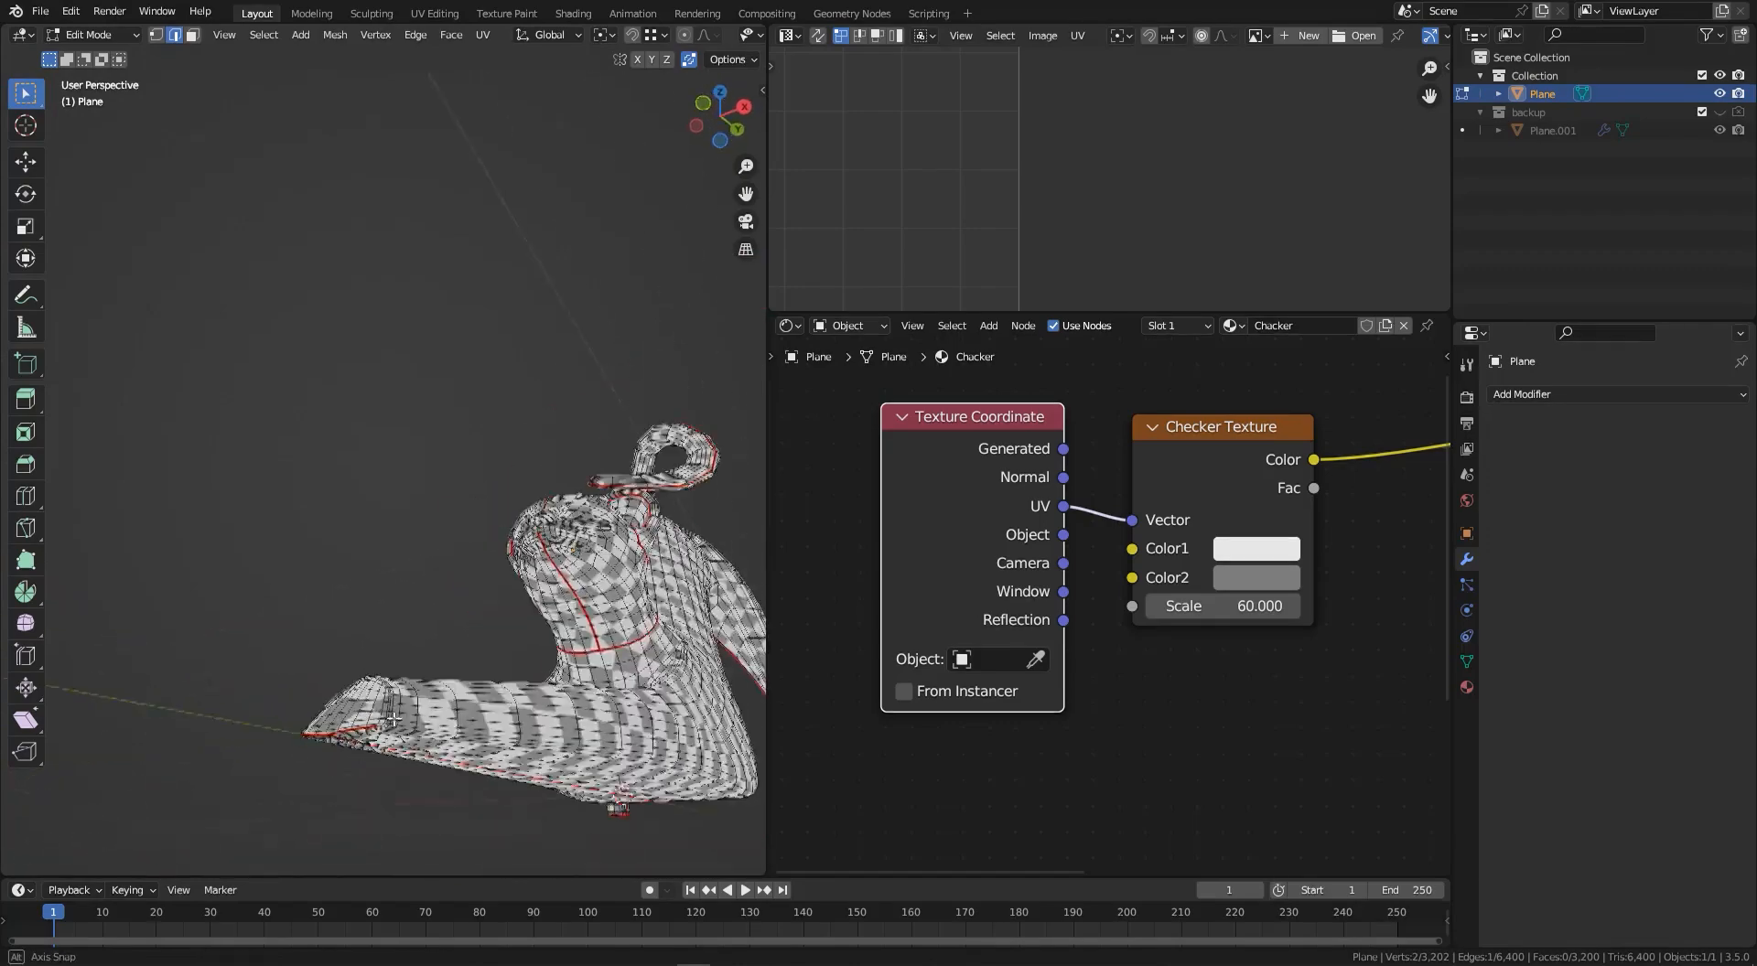
scroll(394, 701, "up", 2)
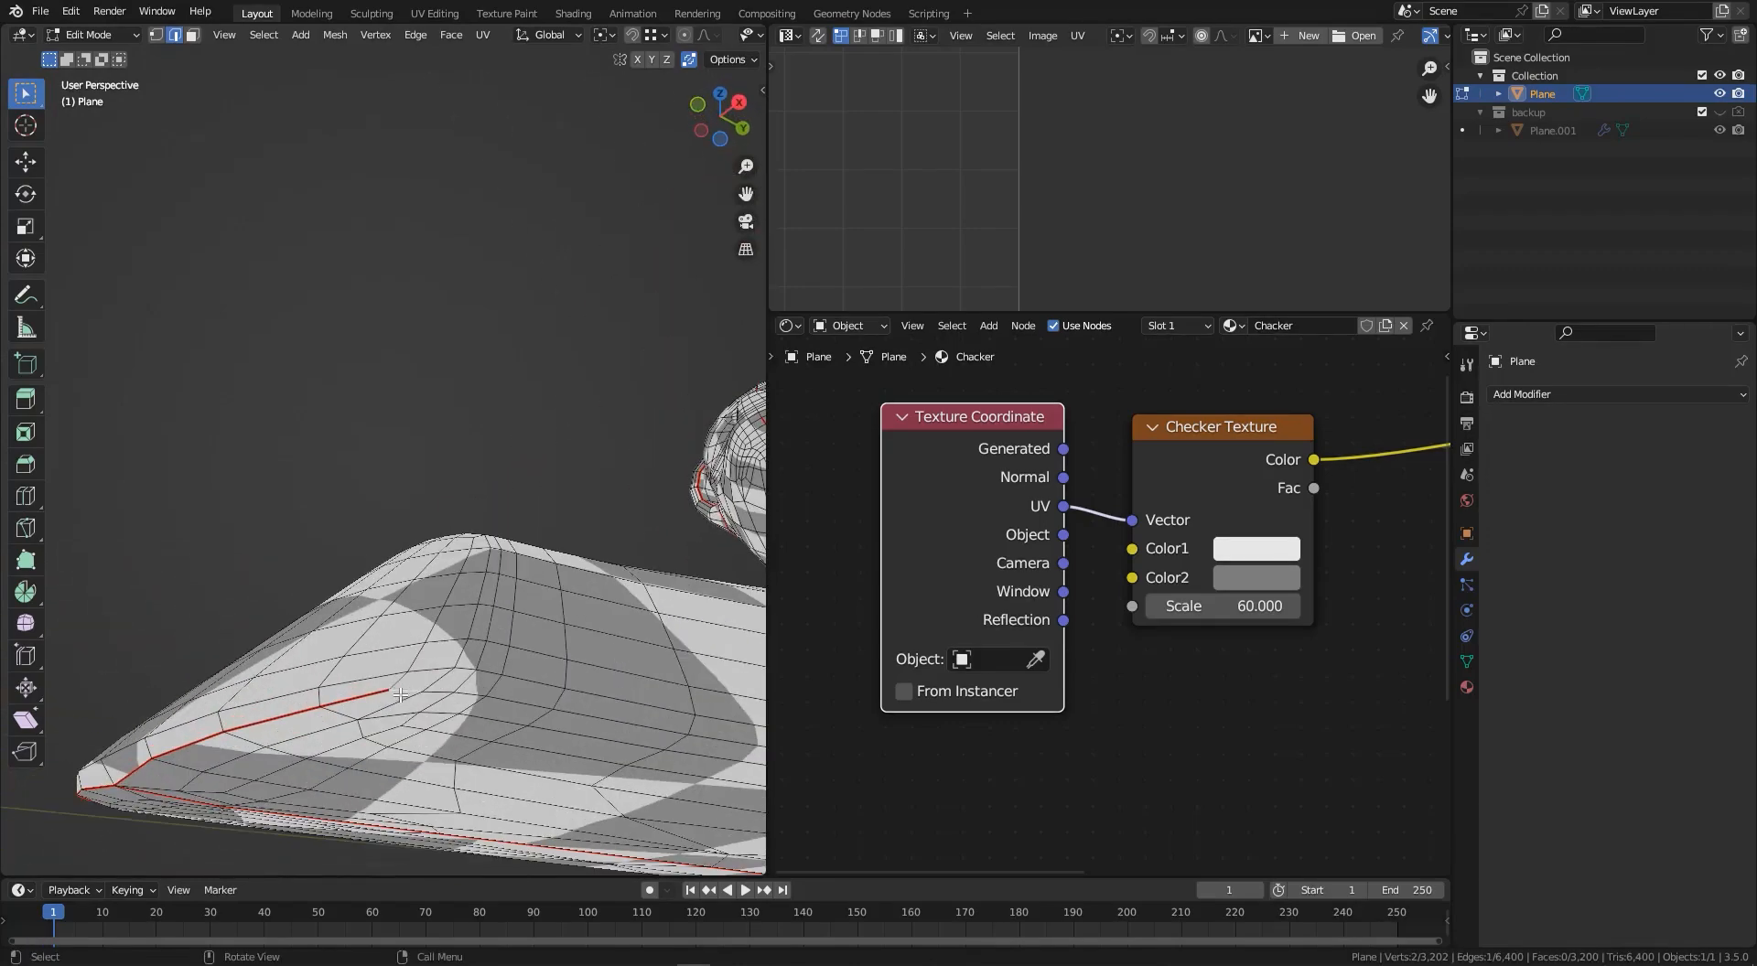
- Mark a seam along the edge path rising from the end of the paw's side seam toward the top
left_click(438, 694, "ctrl")
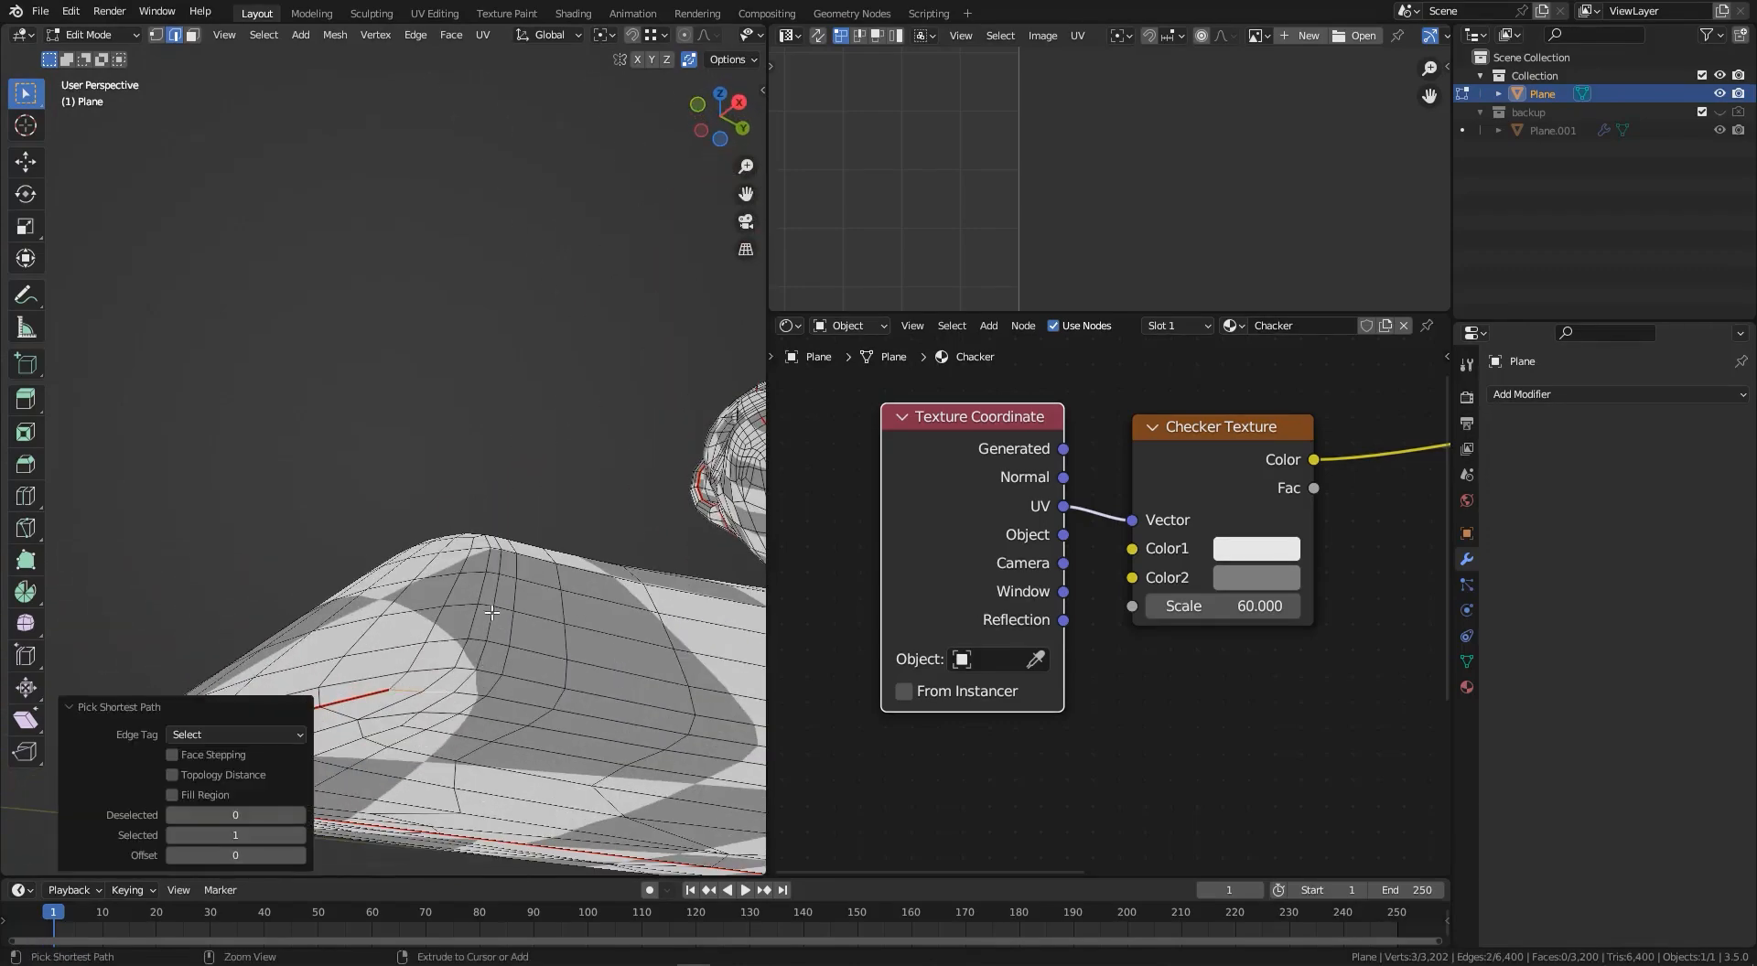
left_click(500, 558, "ctrl")
scroll(501, 559, "down", 3)
middle_click_drag(501, 558, 470, 706)
scroll(529, 501, "up", 3)
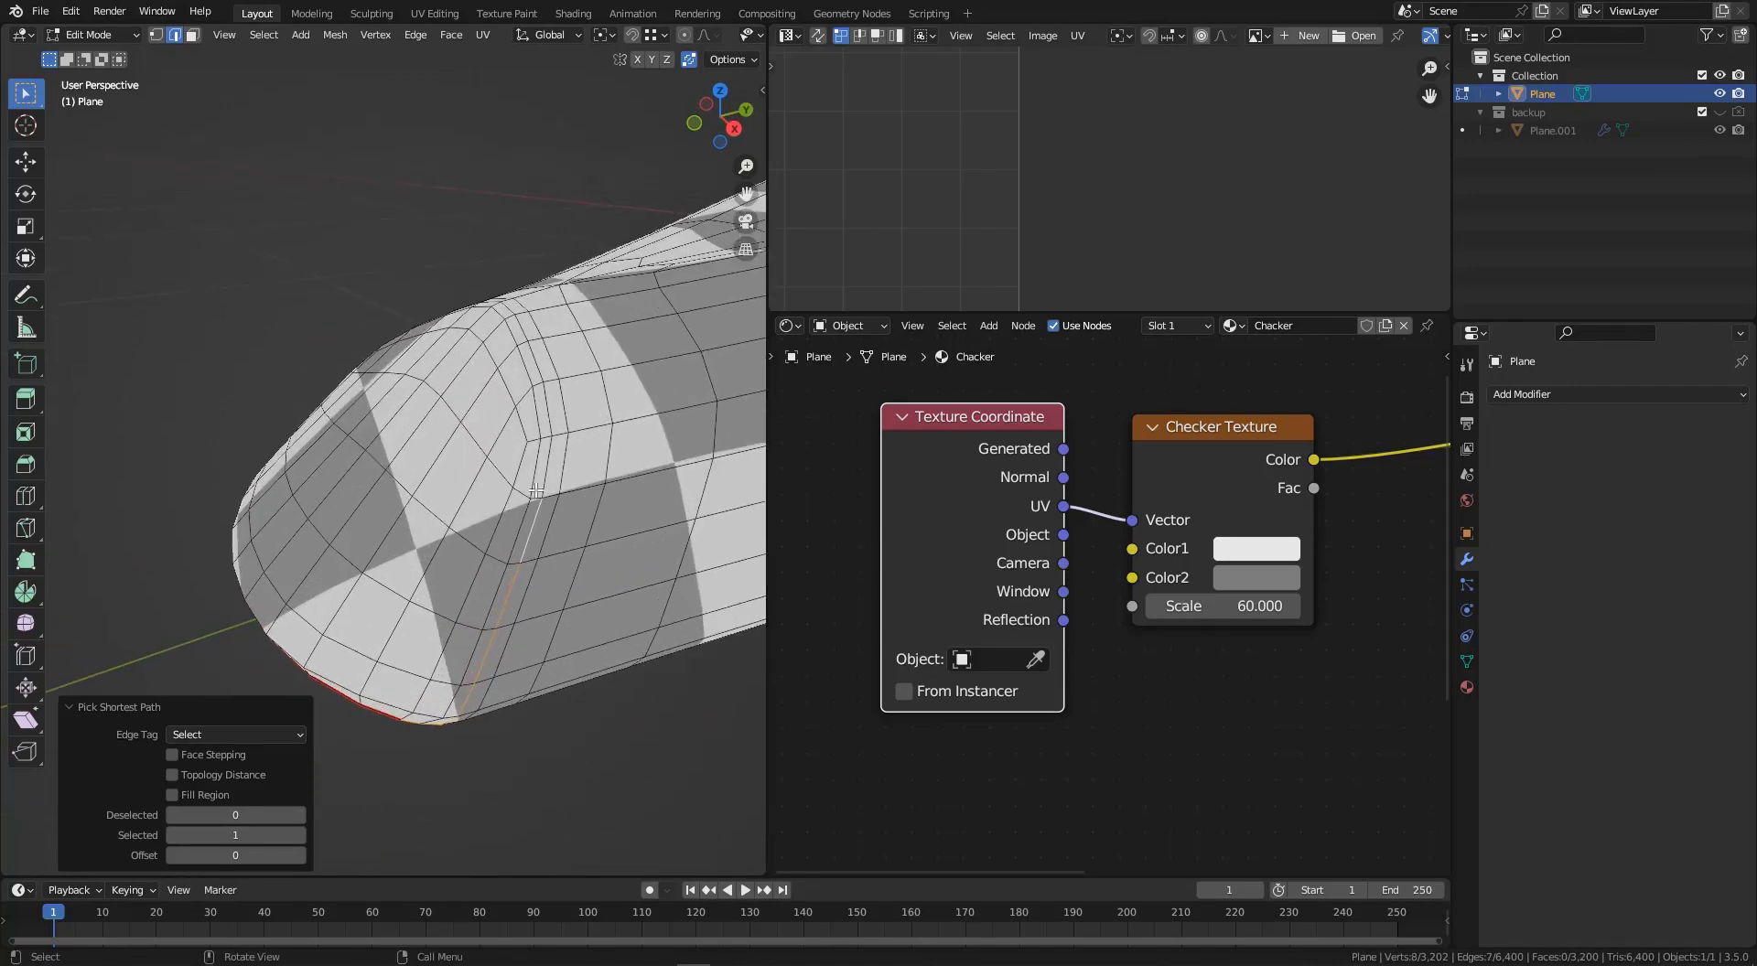
left_click(518, 457)
middle_click_drag(518, 458, 556, 339)
left_click(500, 647, "ctrl")
right_click(553, 544)
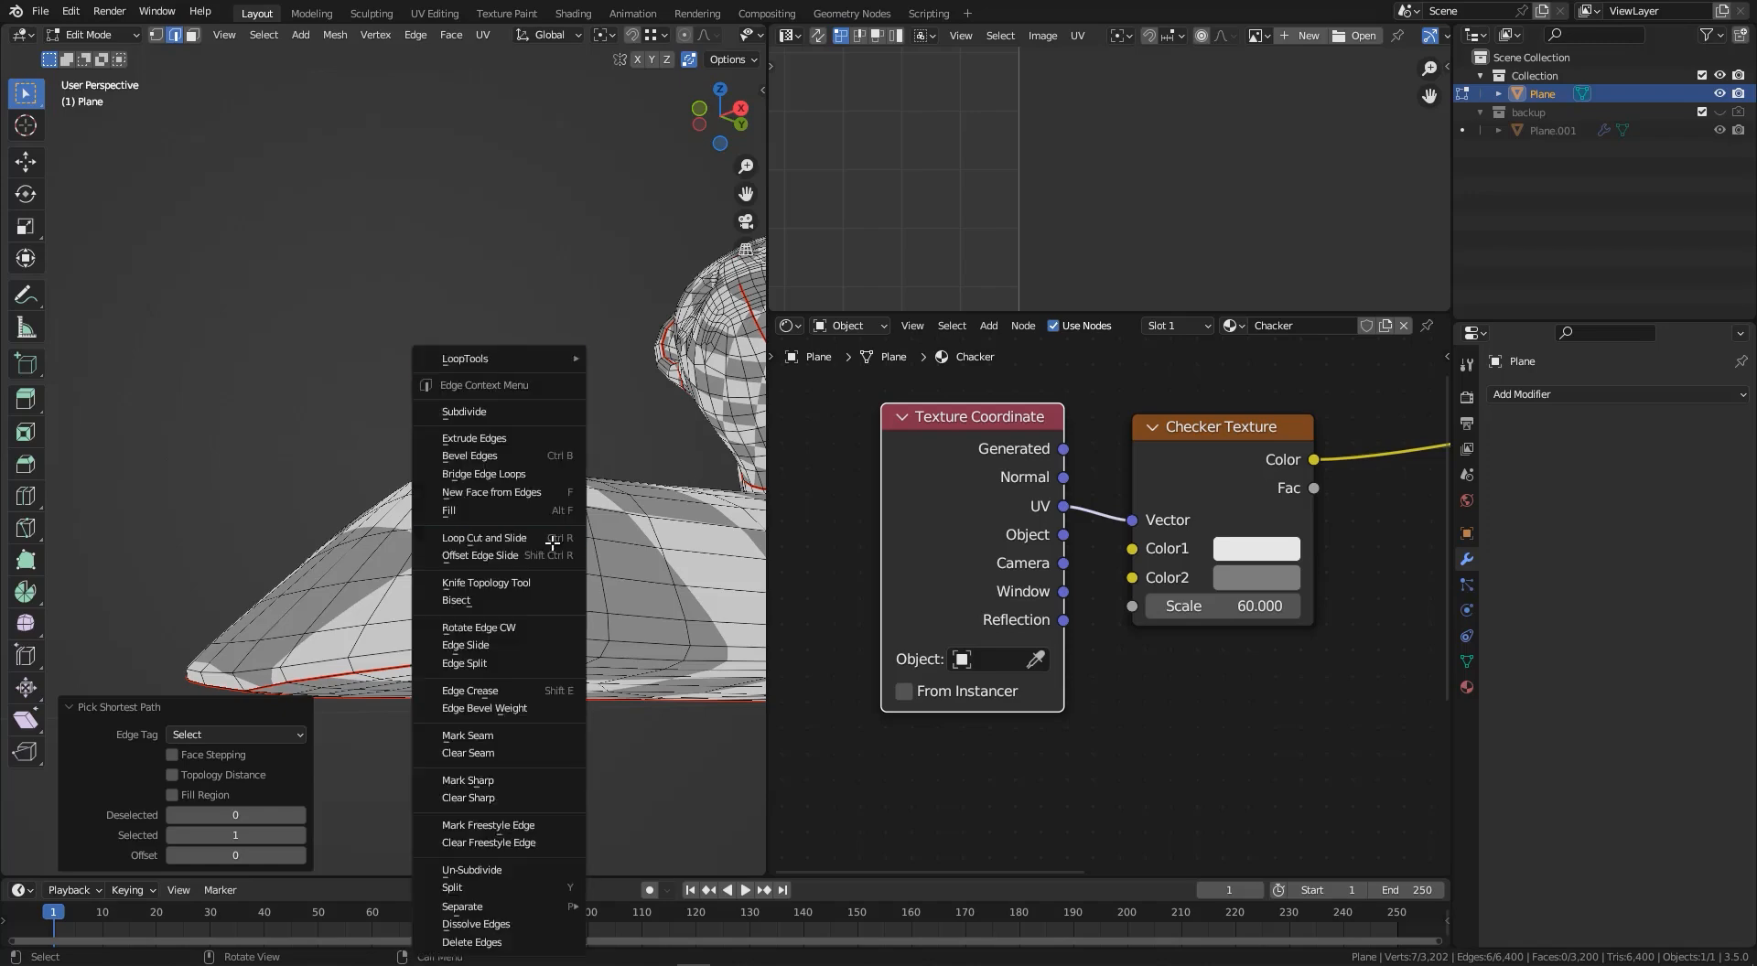
left_click(477, 736)
- Mark a matching seam up the opposite side of the front paws from the end of its side seam
scroll(476, 609, "down", 2)
middle_click_drag(476, 608, 650, 645)
scroll(549, 632, "up", 2)
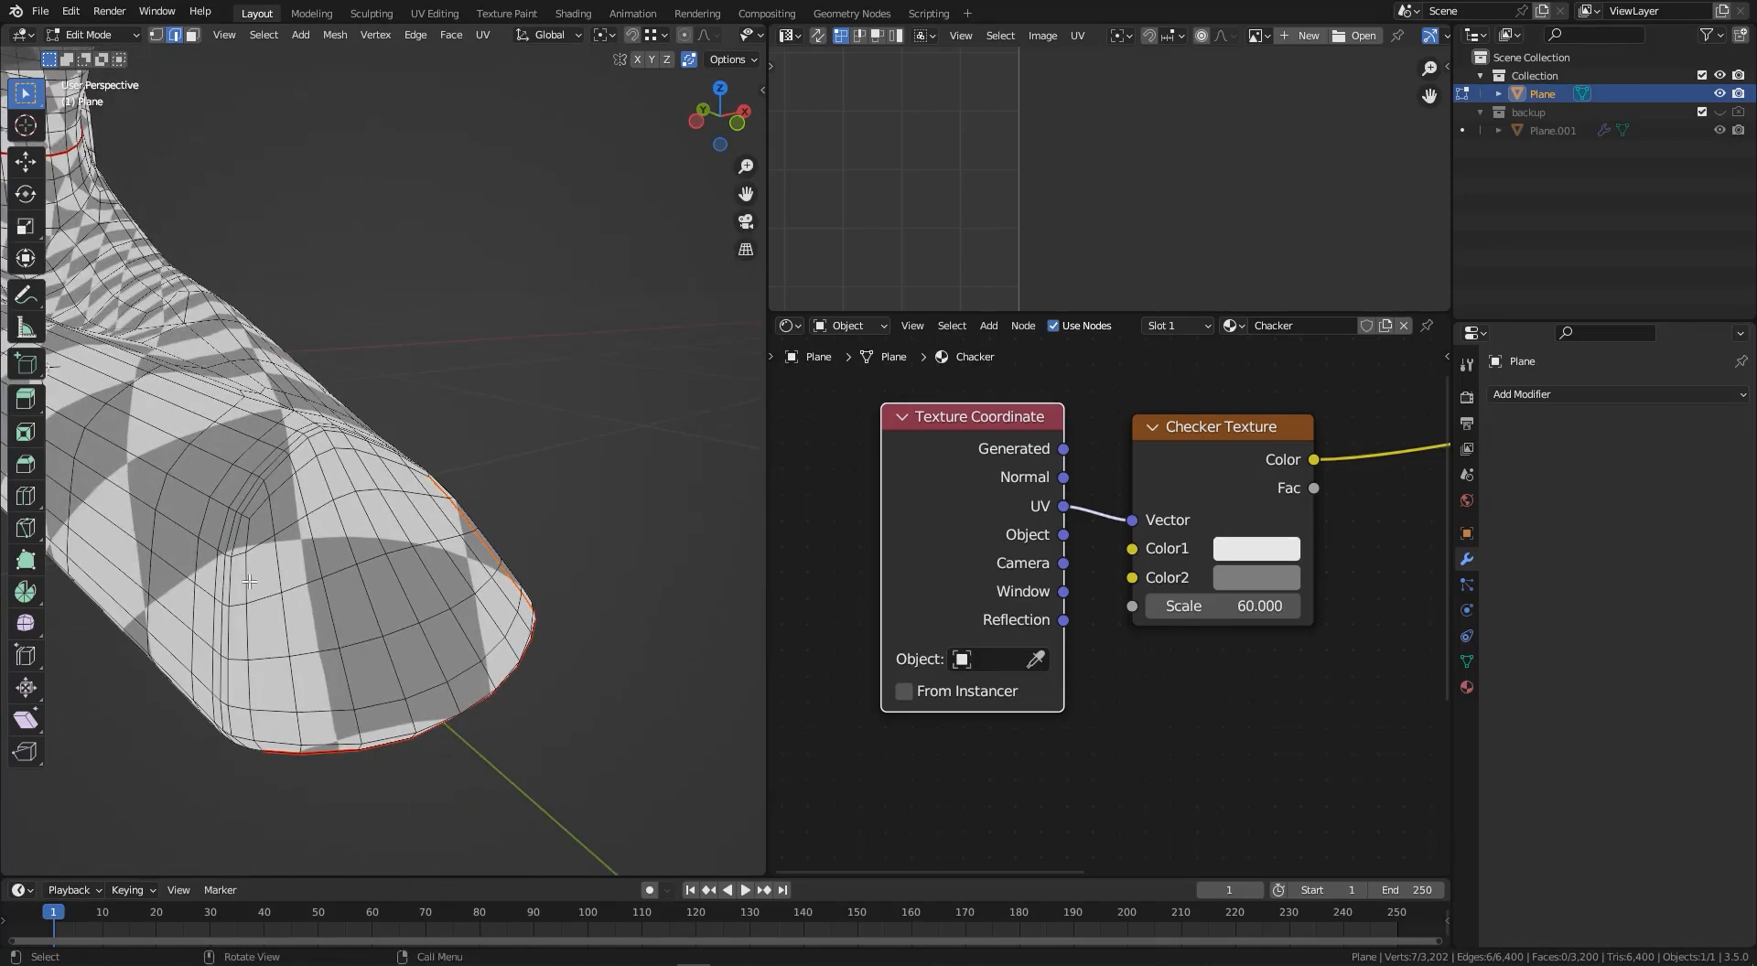
middle_click_drag(303, 553, 302, 577)
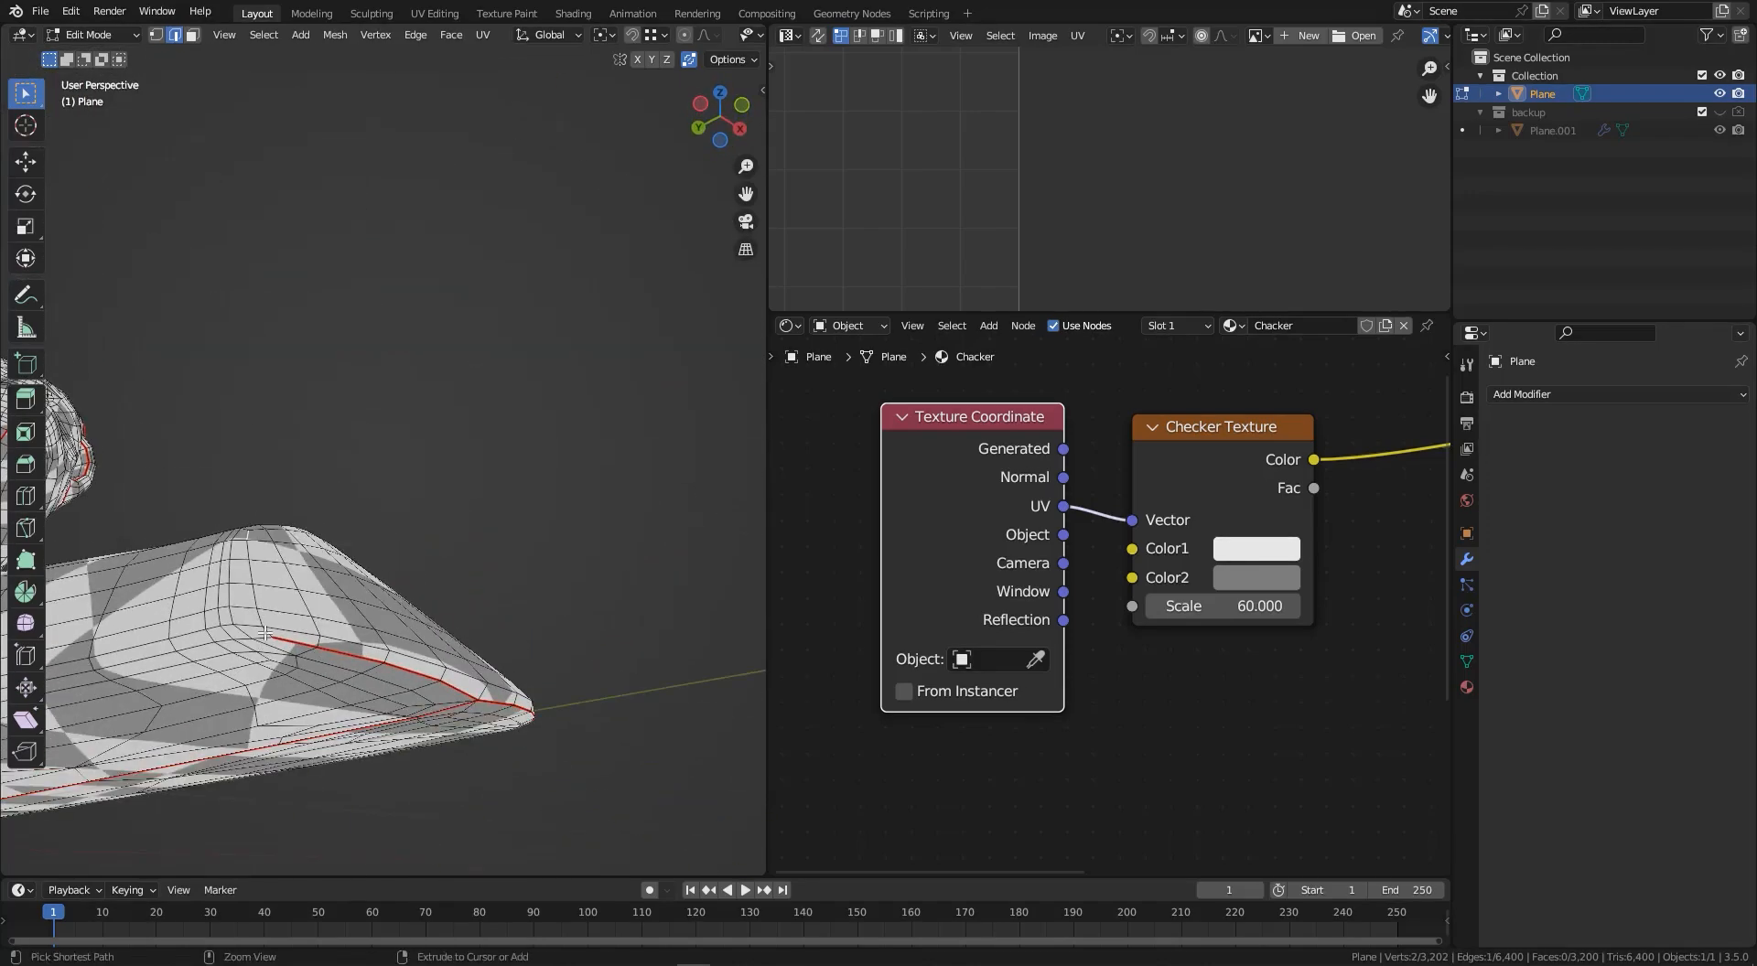
left_click(266, 634, "ctrl")
right_click(453, 500)
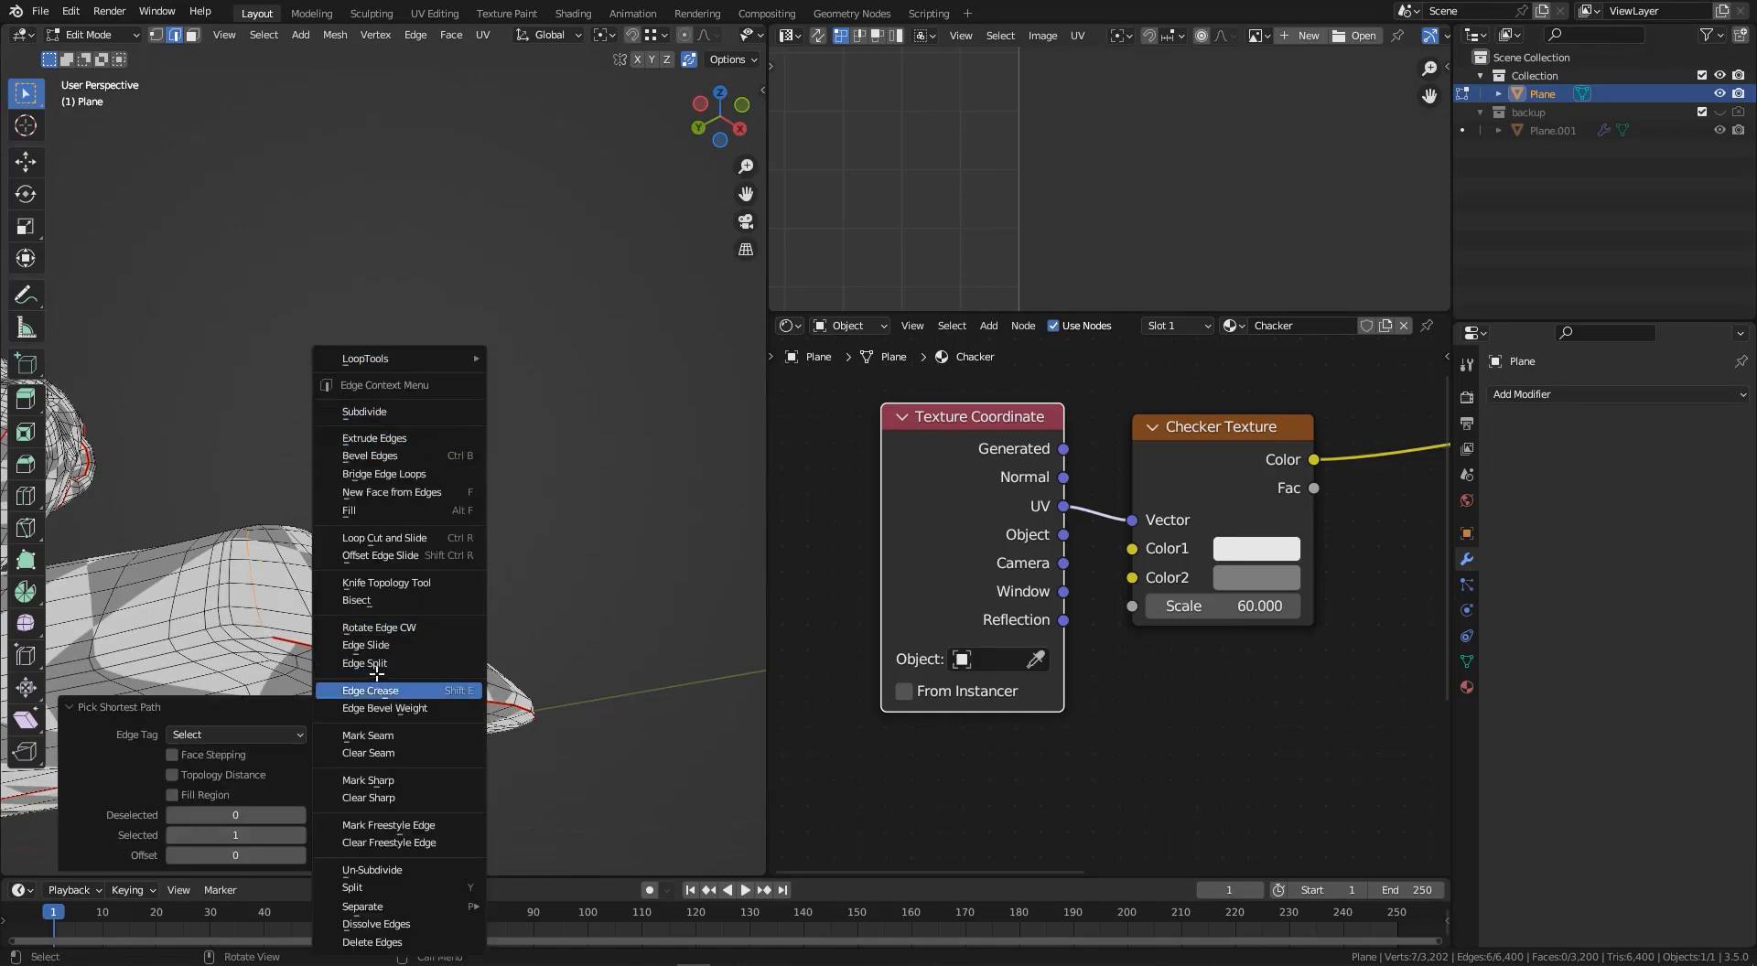
left_click(375, 735)
- Select the whole mesh, unwrap it with the new paw seams and view the paw area in the UV layout
middle_click_drag(376, 735, 234, 723)
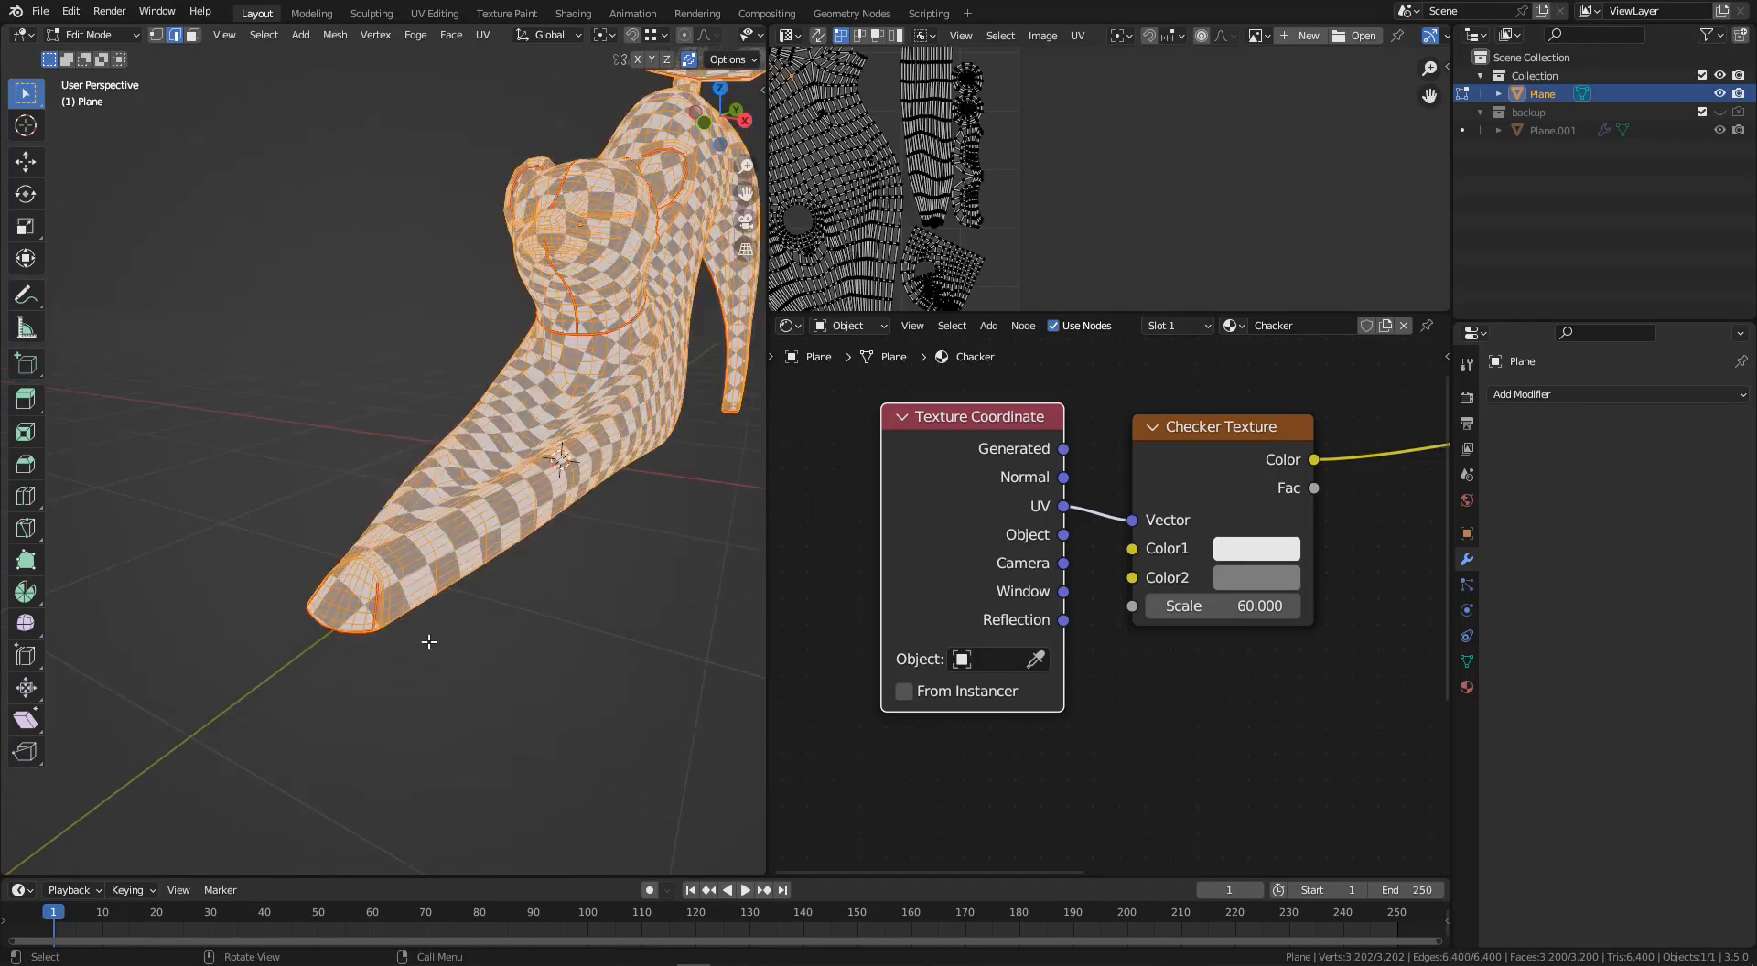
scroll(1102, 183, "down", 4)
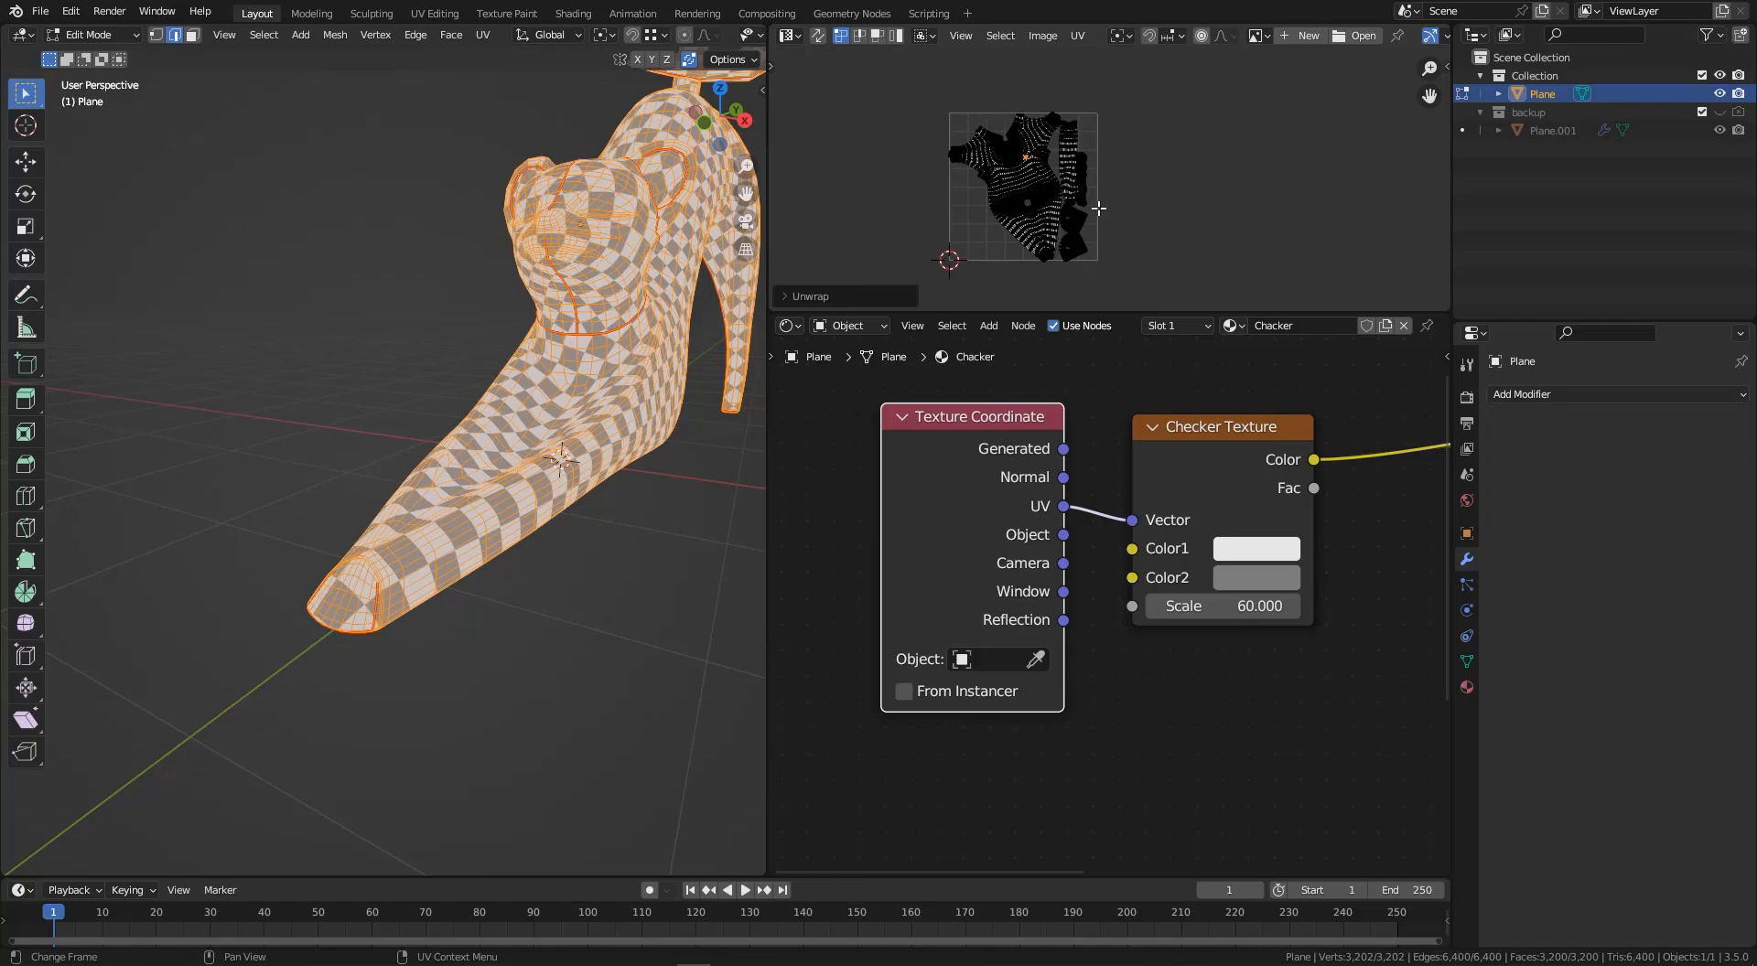
scroll(387, 591, "up", 2)
scroll(1039, 243, "up", 3)
scroll(1038, 243, "up", 5)
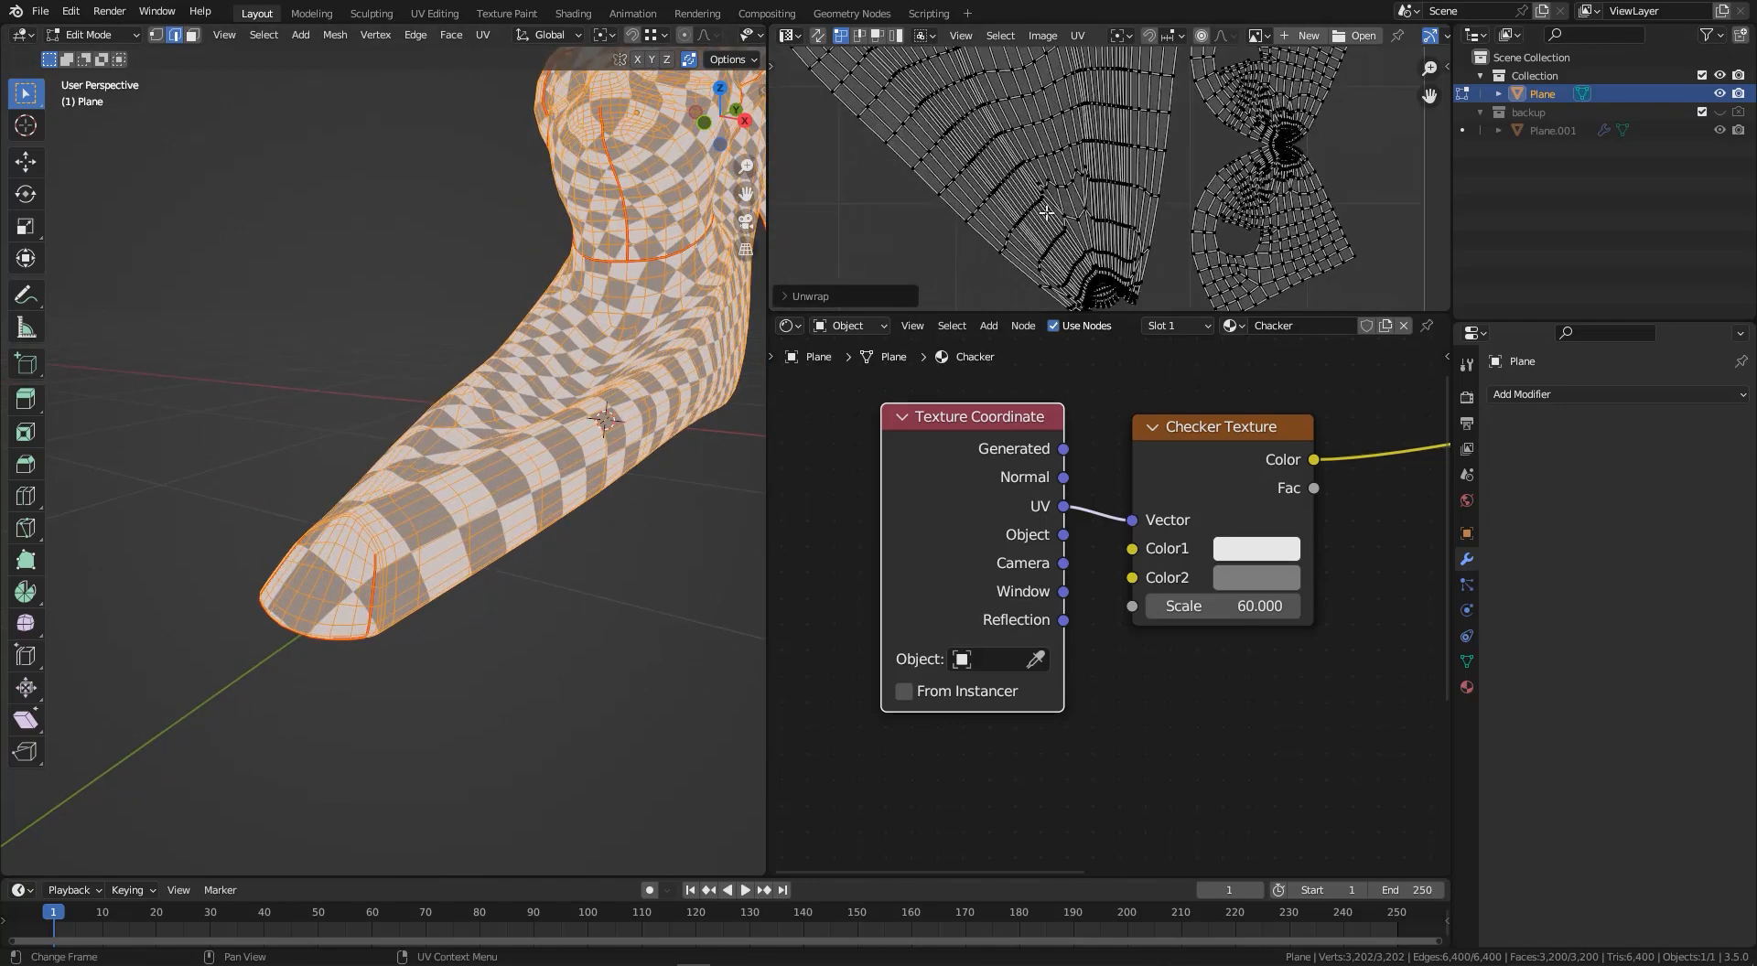
scroll(1030, 157, "up", 2)
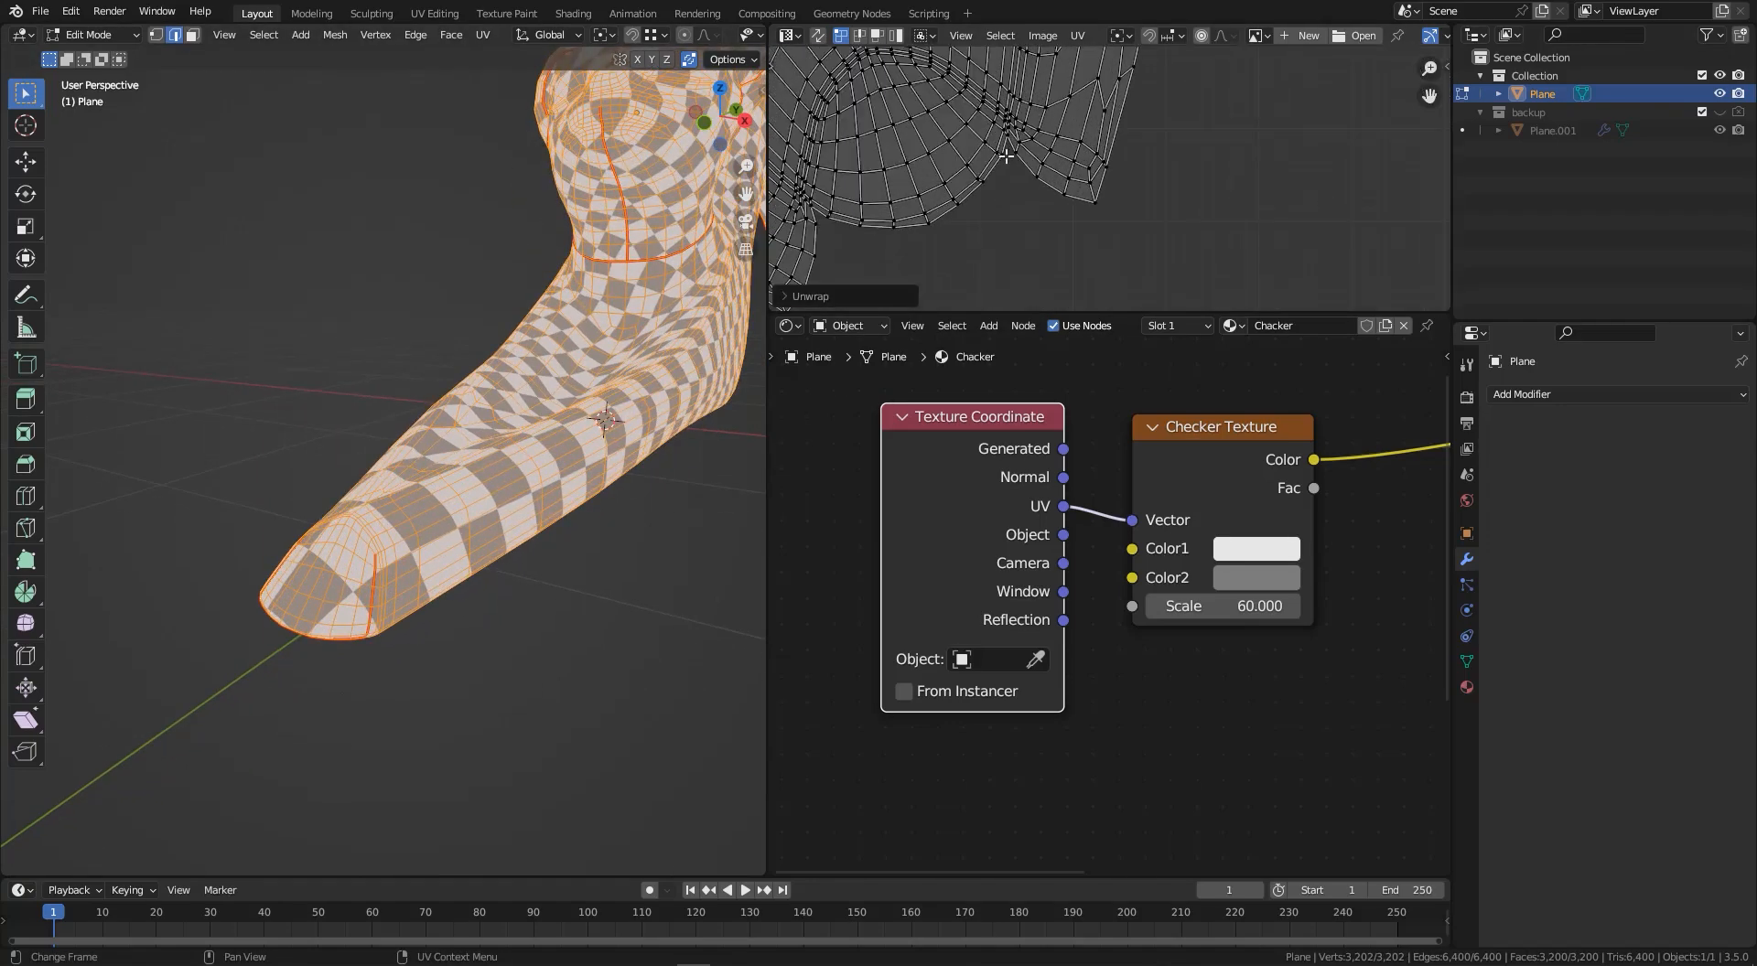
- Deselect the mesh, return to Object Mode and check the checker pattern across the whole cat
middle_click_drag(358, 550, 423, 600)
left_click(443, 619)
scroll(443, 618, "down", 5)
scroll(423, 599, "down", 4)
middle_click_drag(604, 549, 454, 486)
key("Tab")
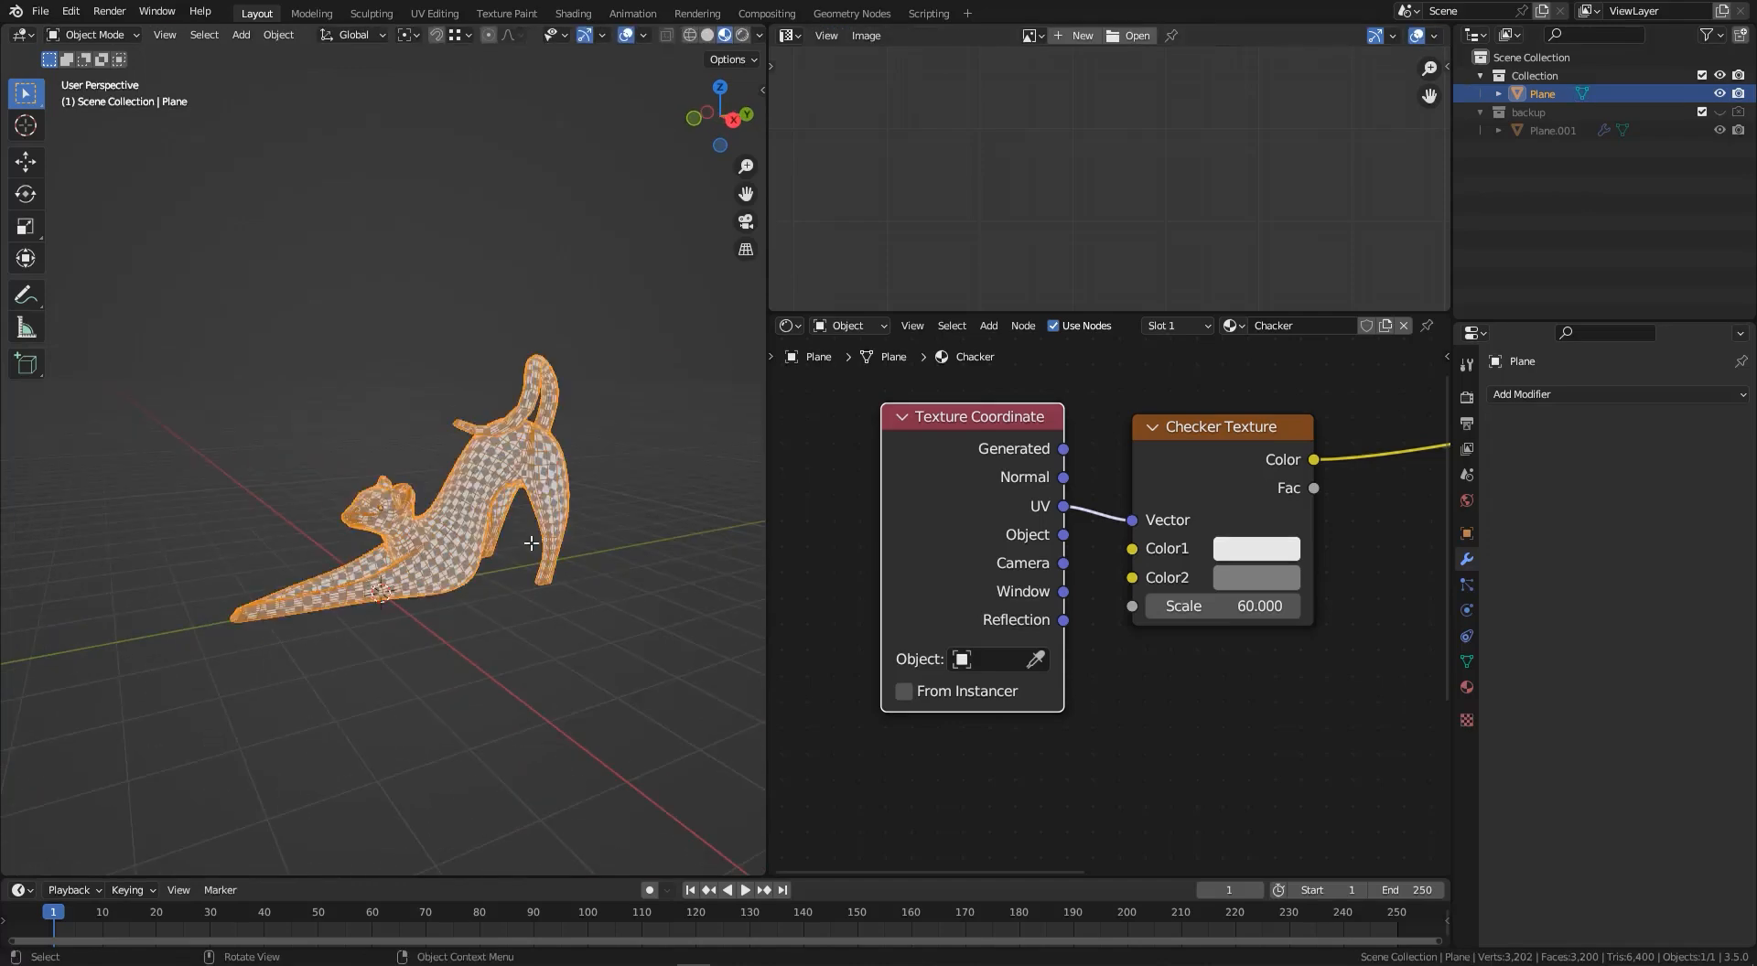
key("alt+a")
scroll(416, 604, "up", 4)
left_click(477, 512)
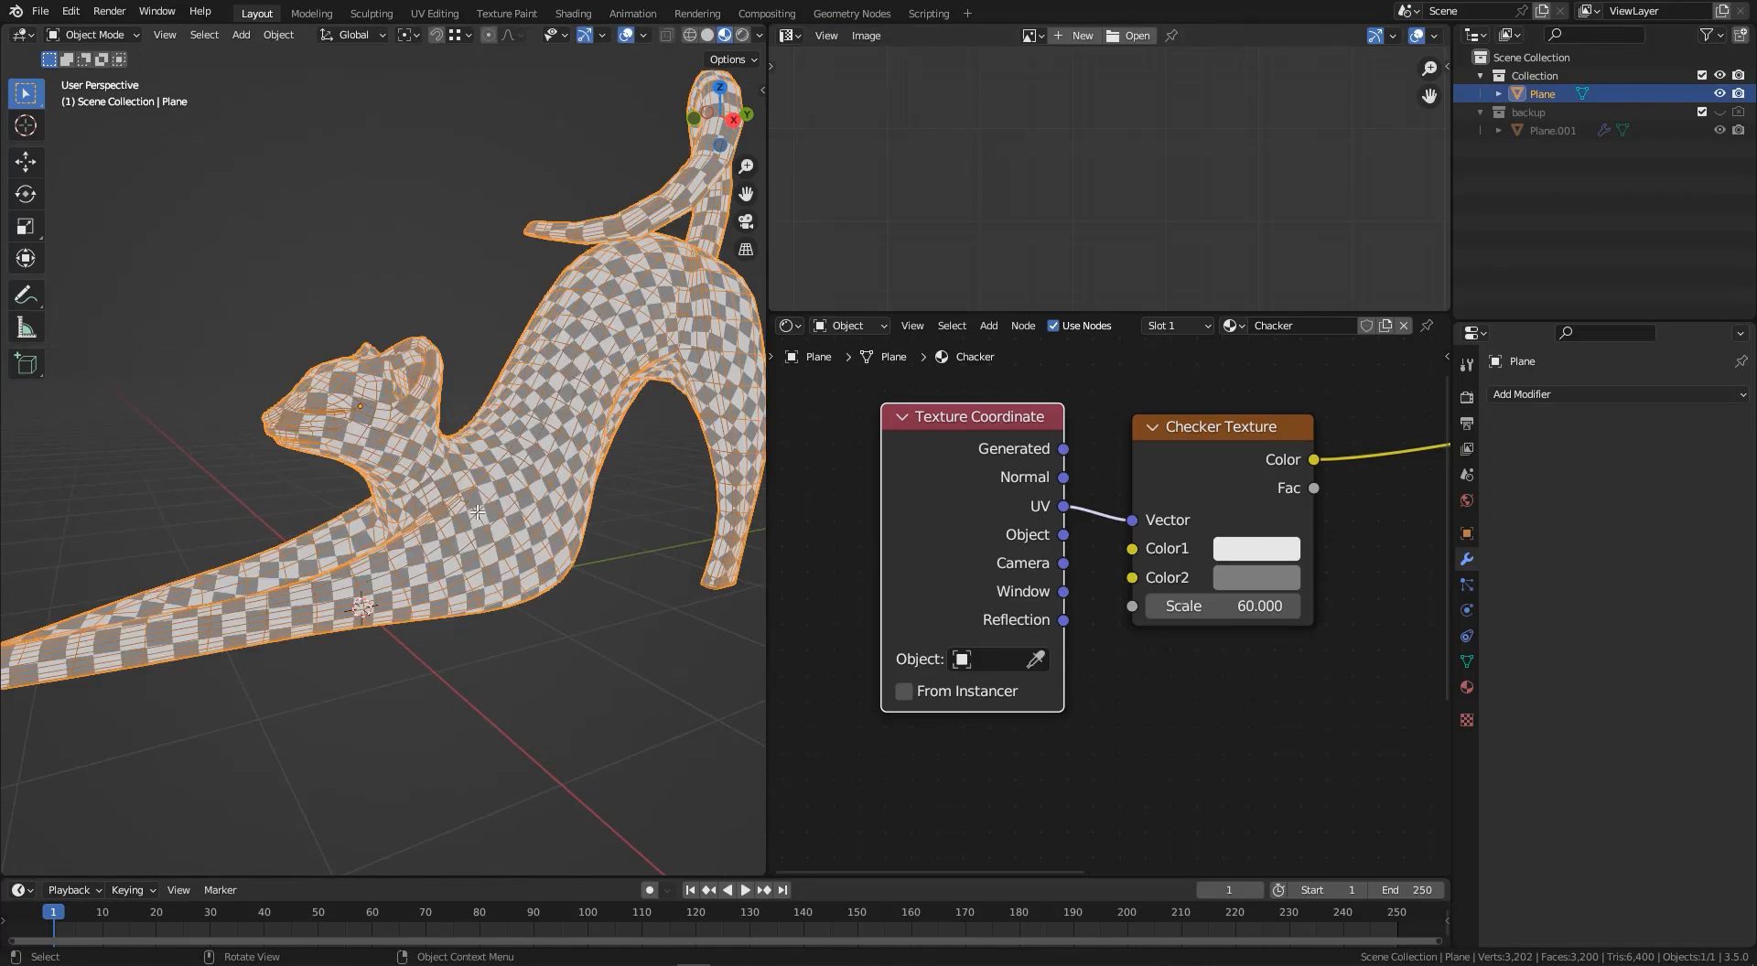
scroll(477, 508, "down", 4)
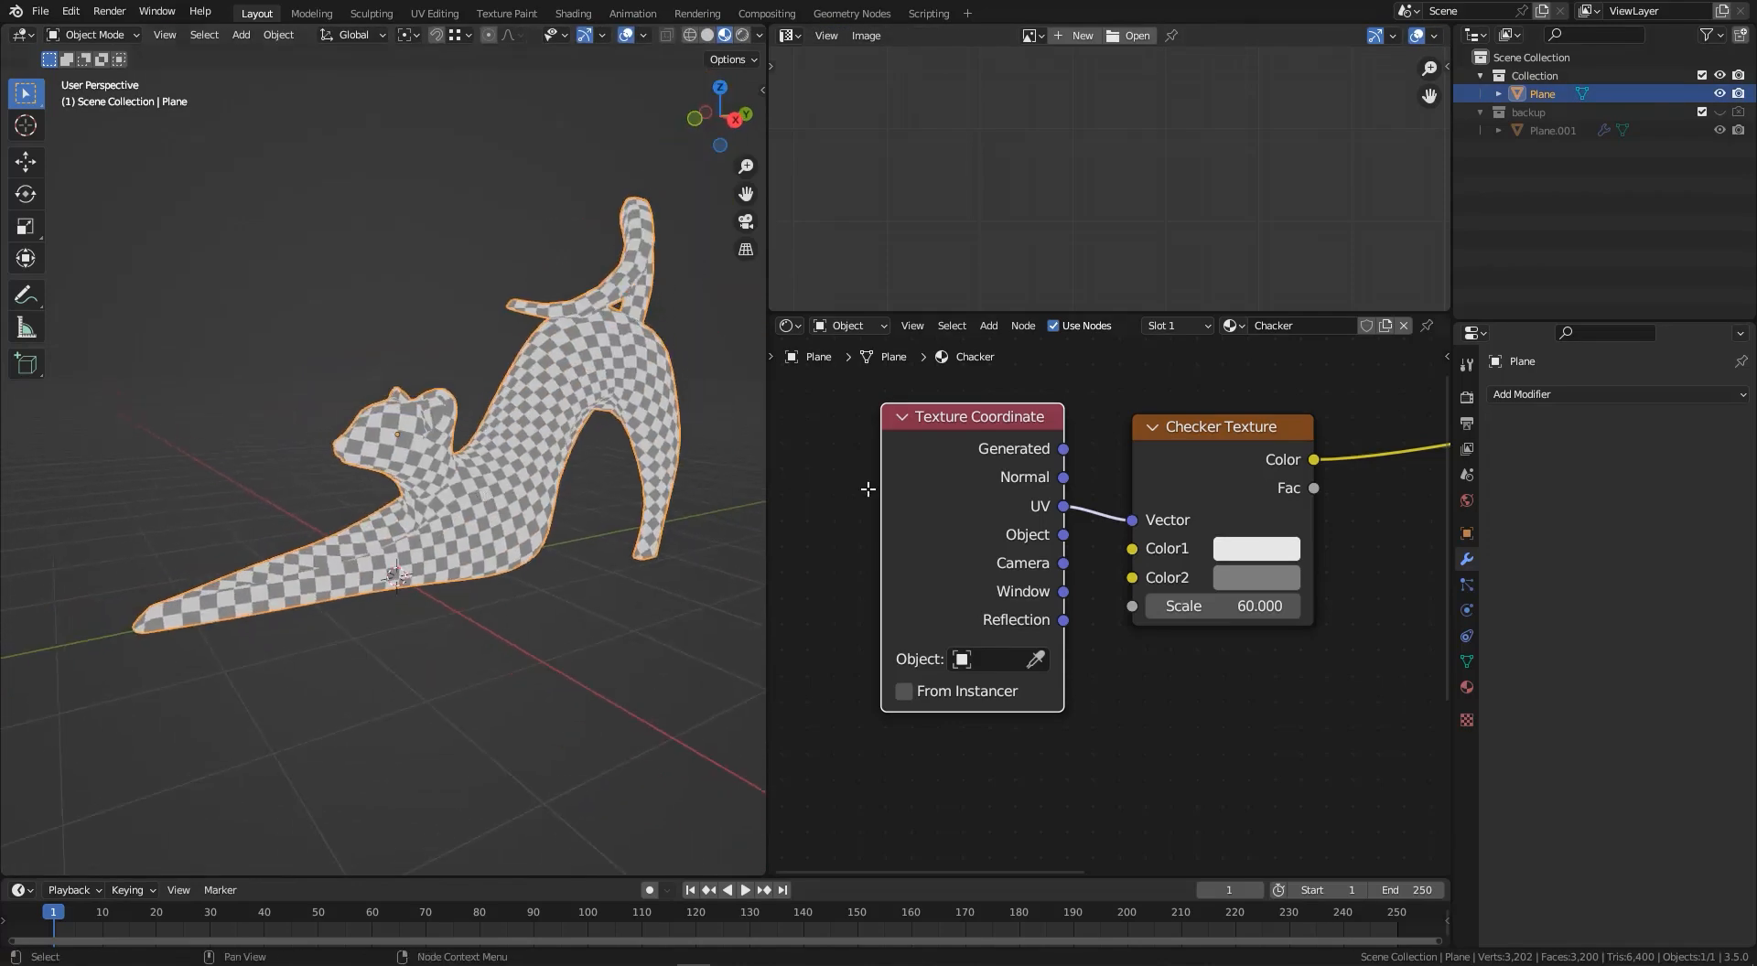
- Display the cat in Solid shading and widen the 3D viewport over the UV and shader editors
key("z")
left_click(633, 554)
mouse_move(483, 489)
middle_mouse_down()
mouse_move(484, 426)
mouse_move(489, 467)
middle_mouse_up()
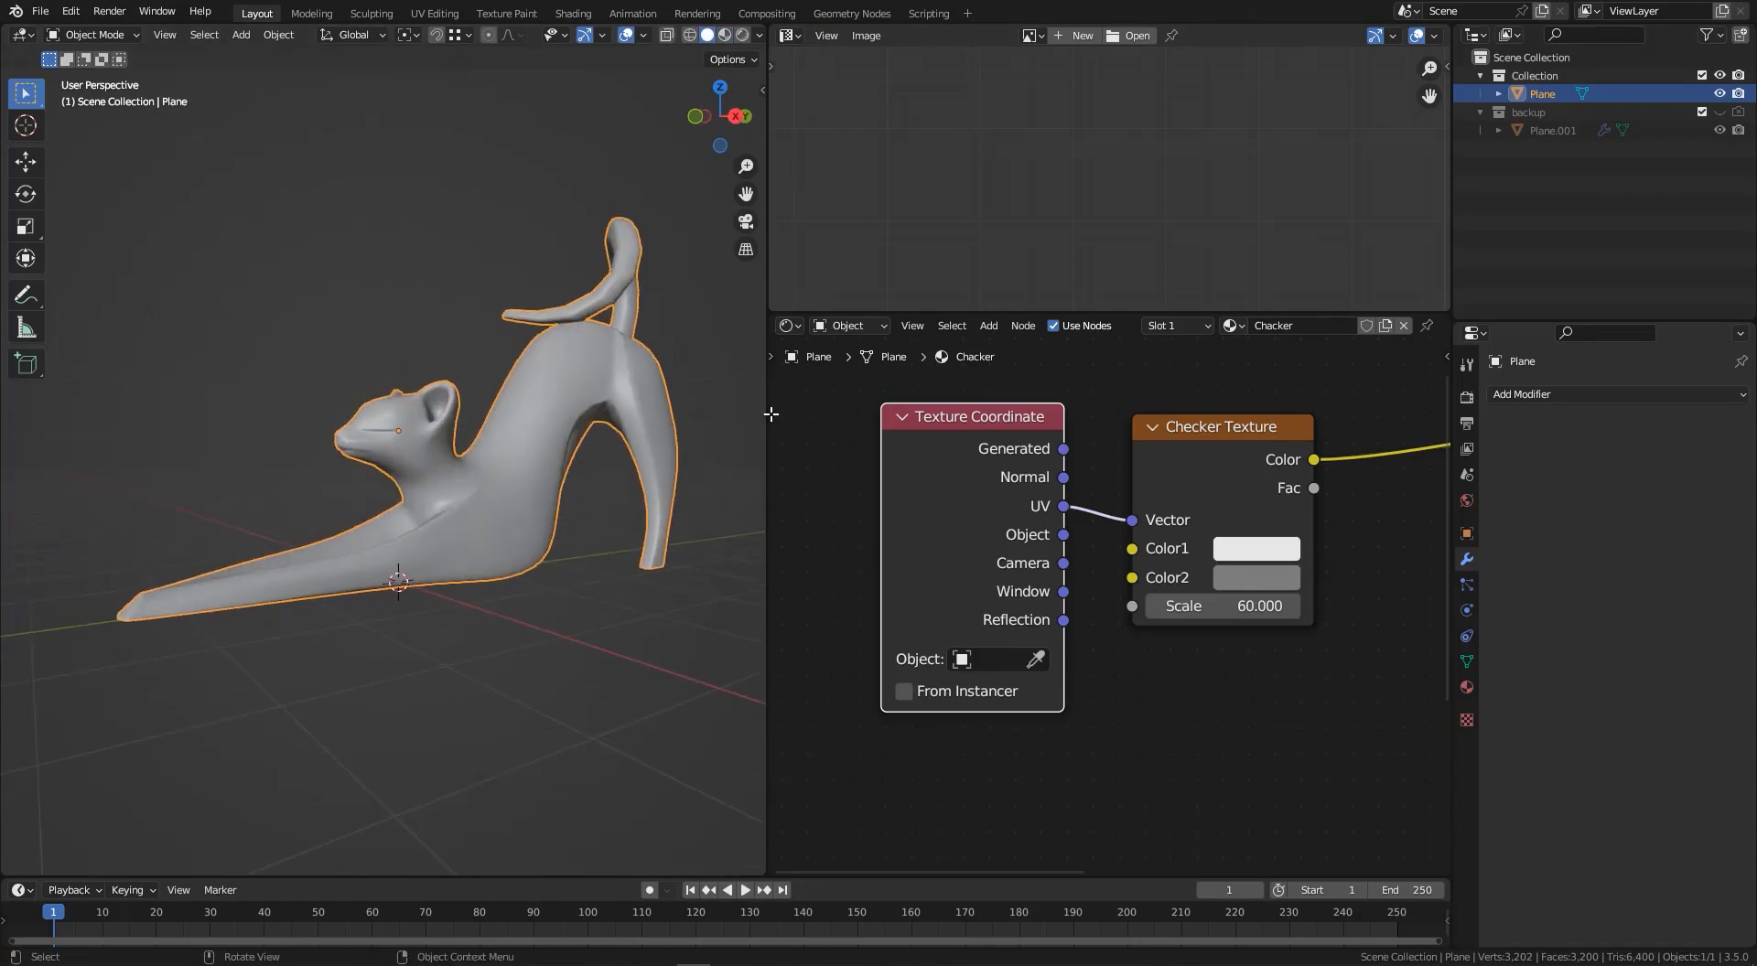
left_click_drag(768, 345, 1420, 344)
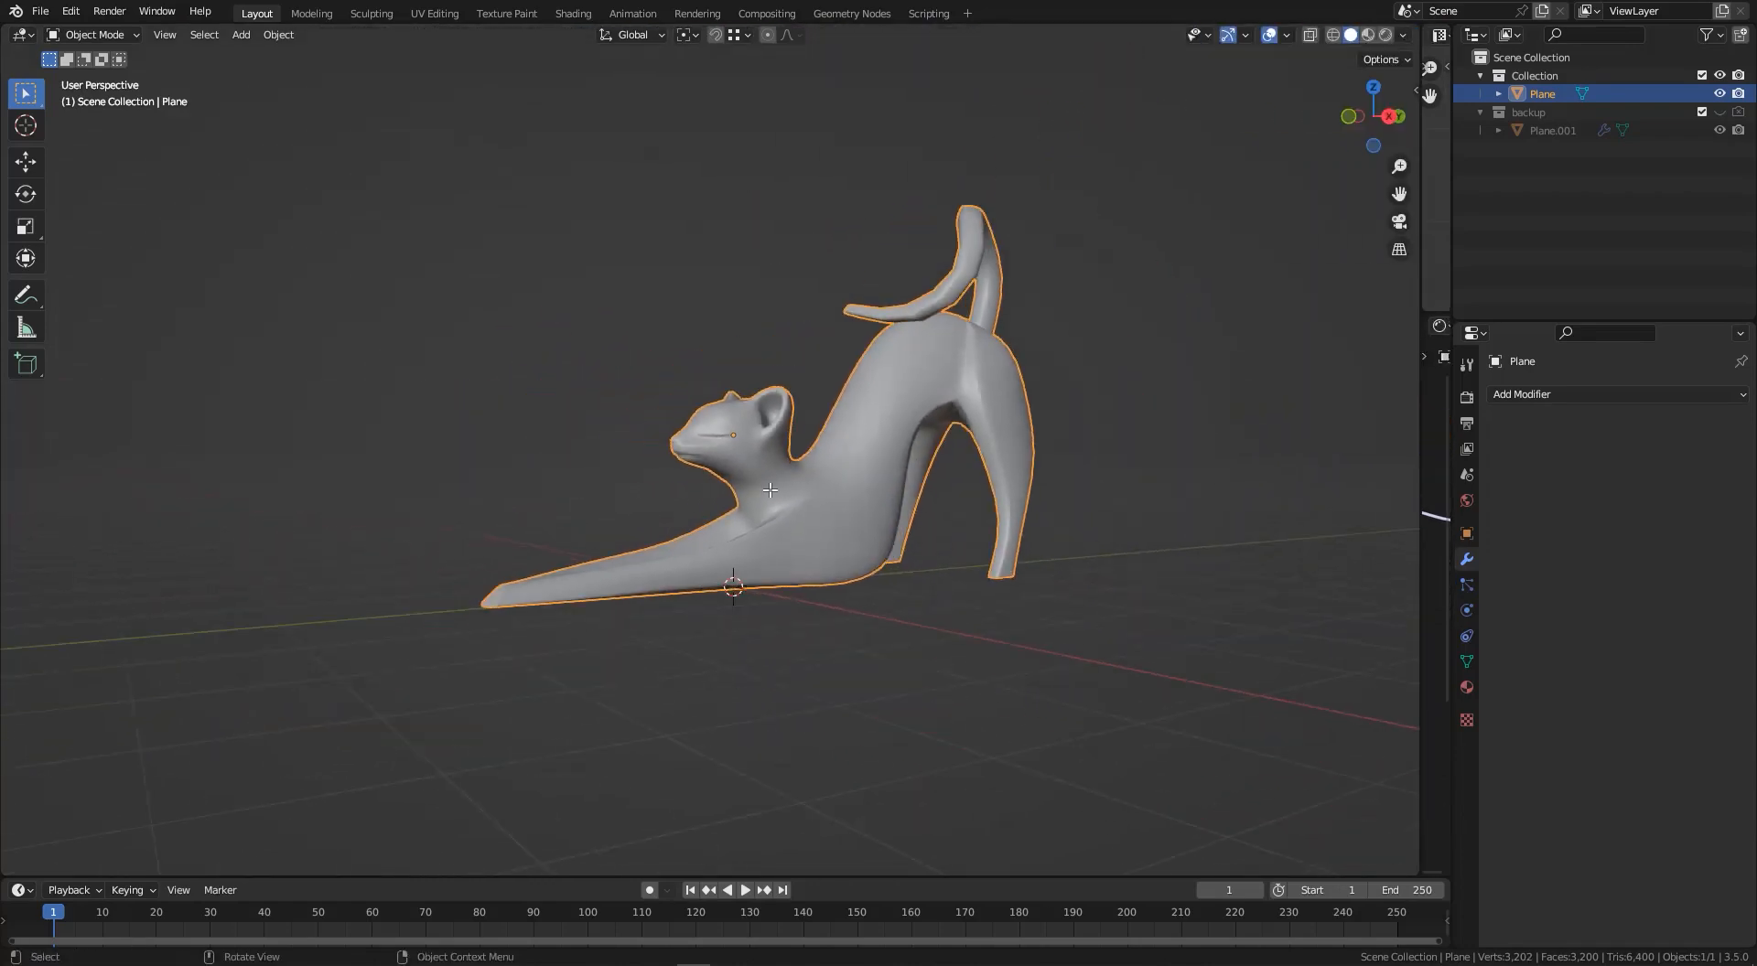
- Add a Subdivision Surface modifier to the cat and inspect the smoothed model
left_click(1556, 394)
left_click(1404, 728)
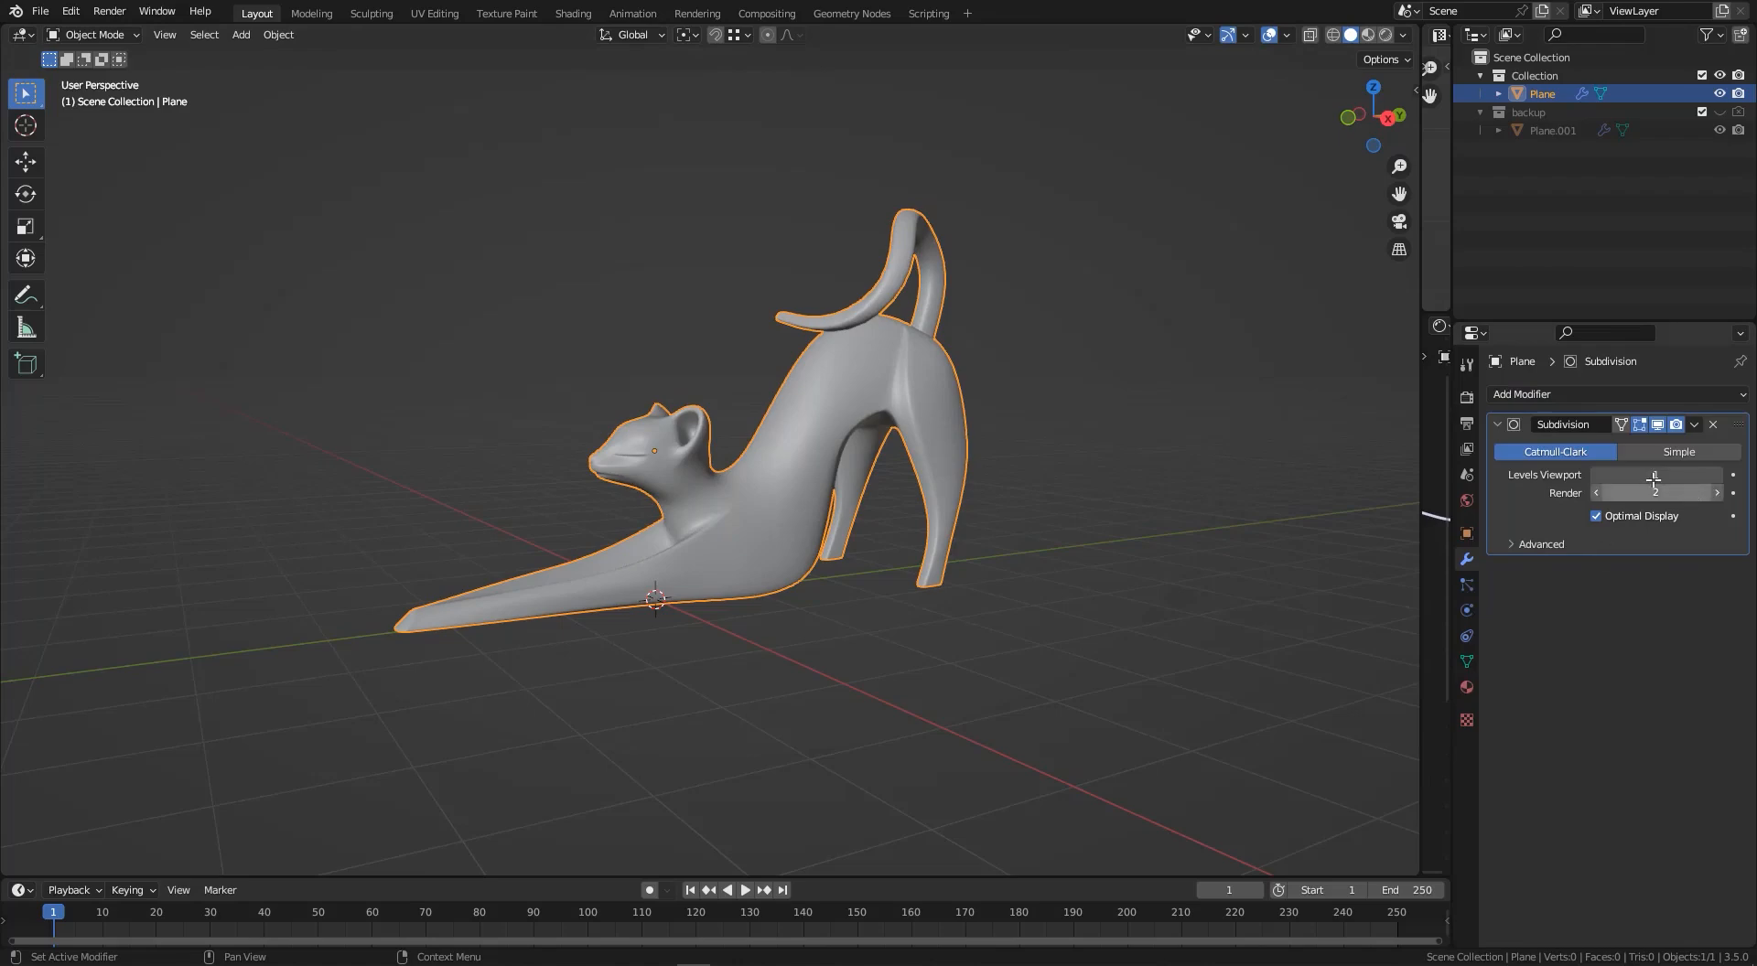
scroll(728, 515, "up", 3)
mouse_move(796, 513)
middle_mouse_down()
mouse_move(675, 518)
mouse_move(831, 515)
middle_mouse_up()
scroll(831, 514, "down", 3)
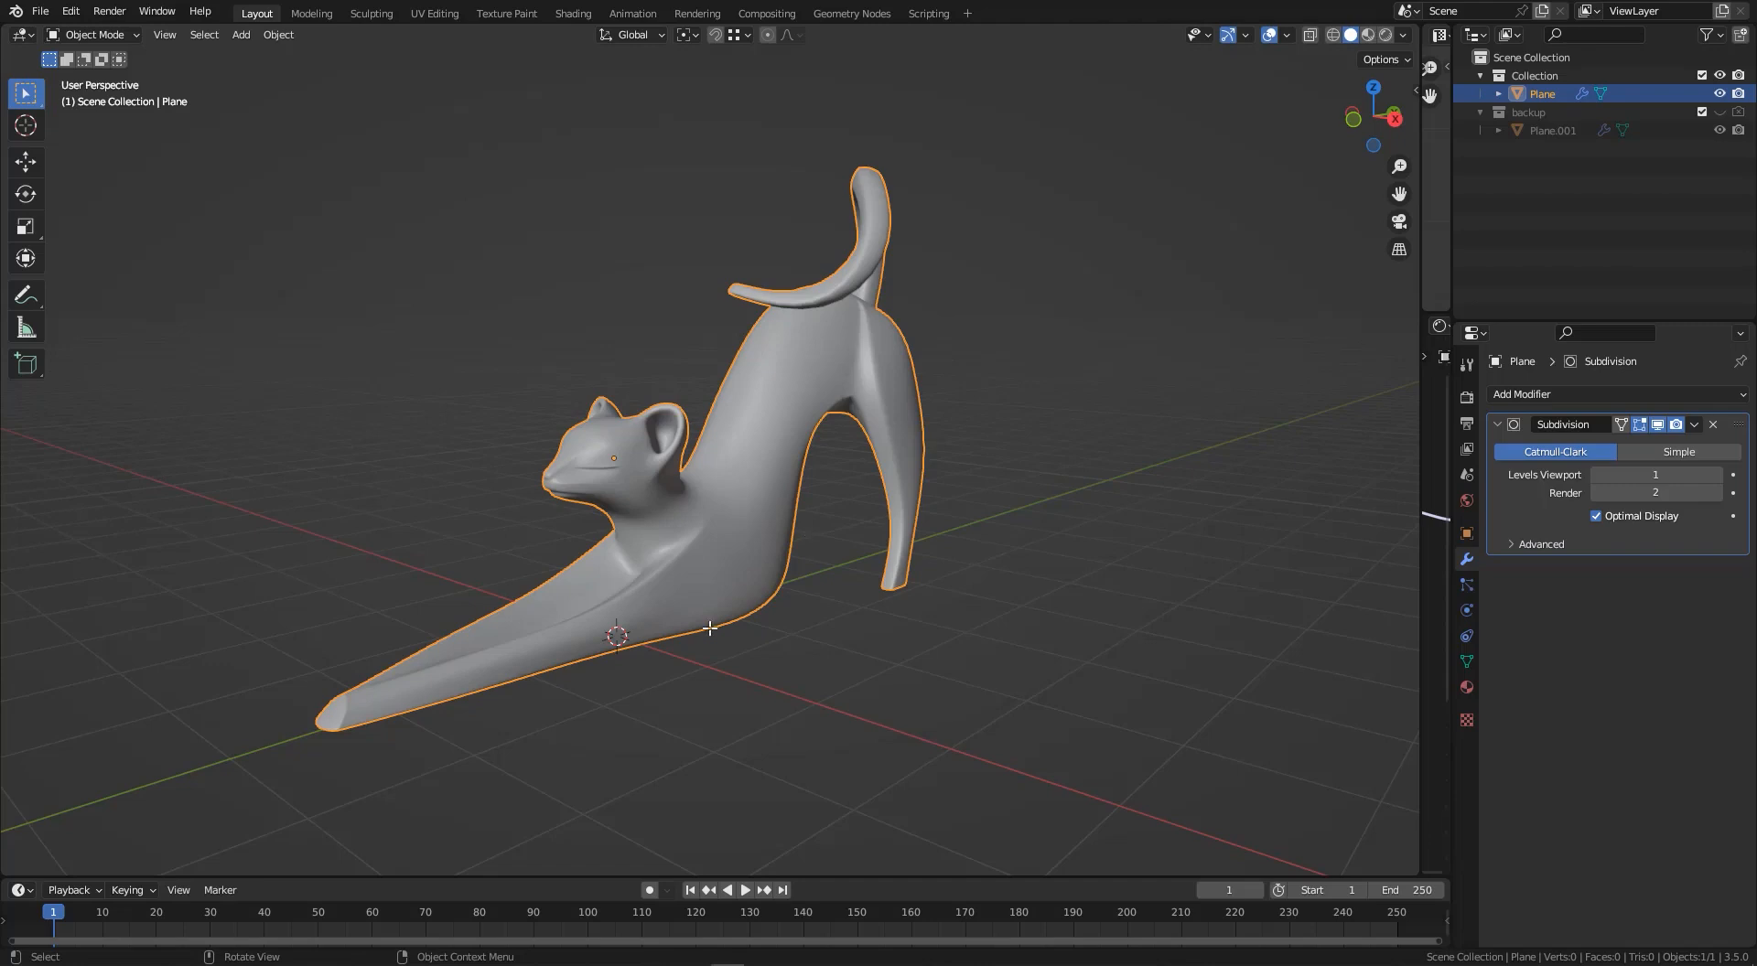
- Switch to the Poly Haven site in the browser, open the Wood category of its textures and browse the materials
key("alt+Tab")
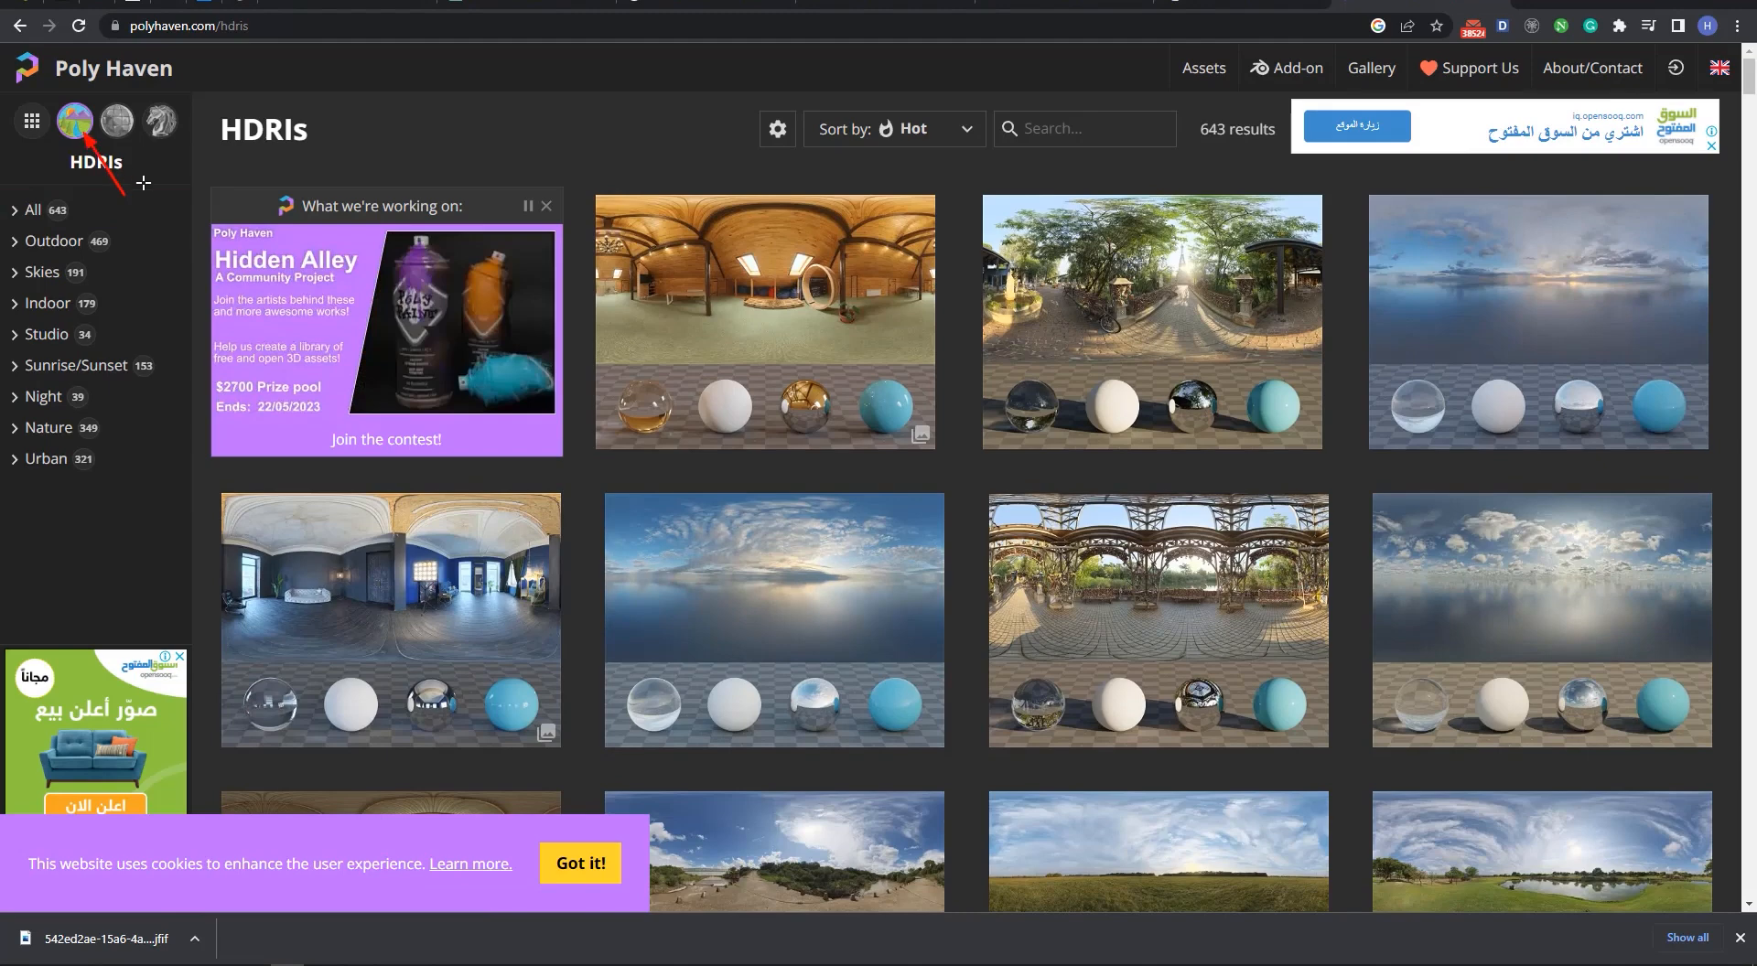
left_click(117, 120)
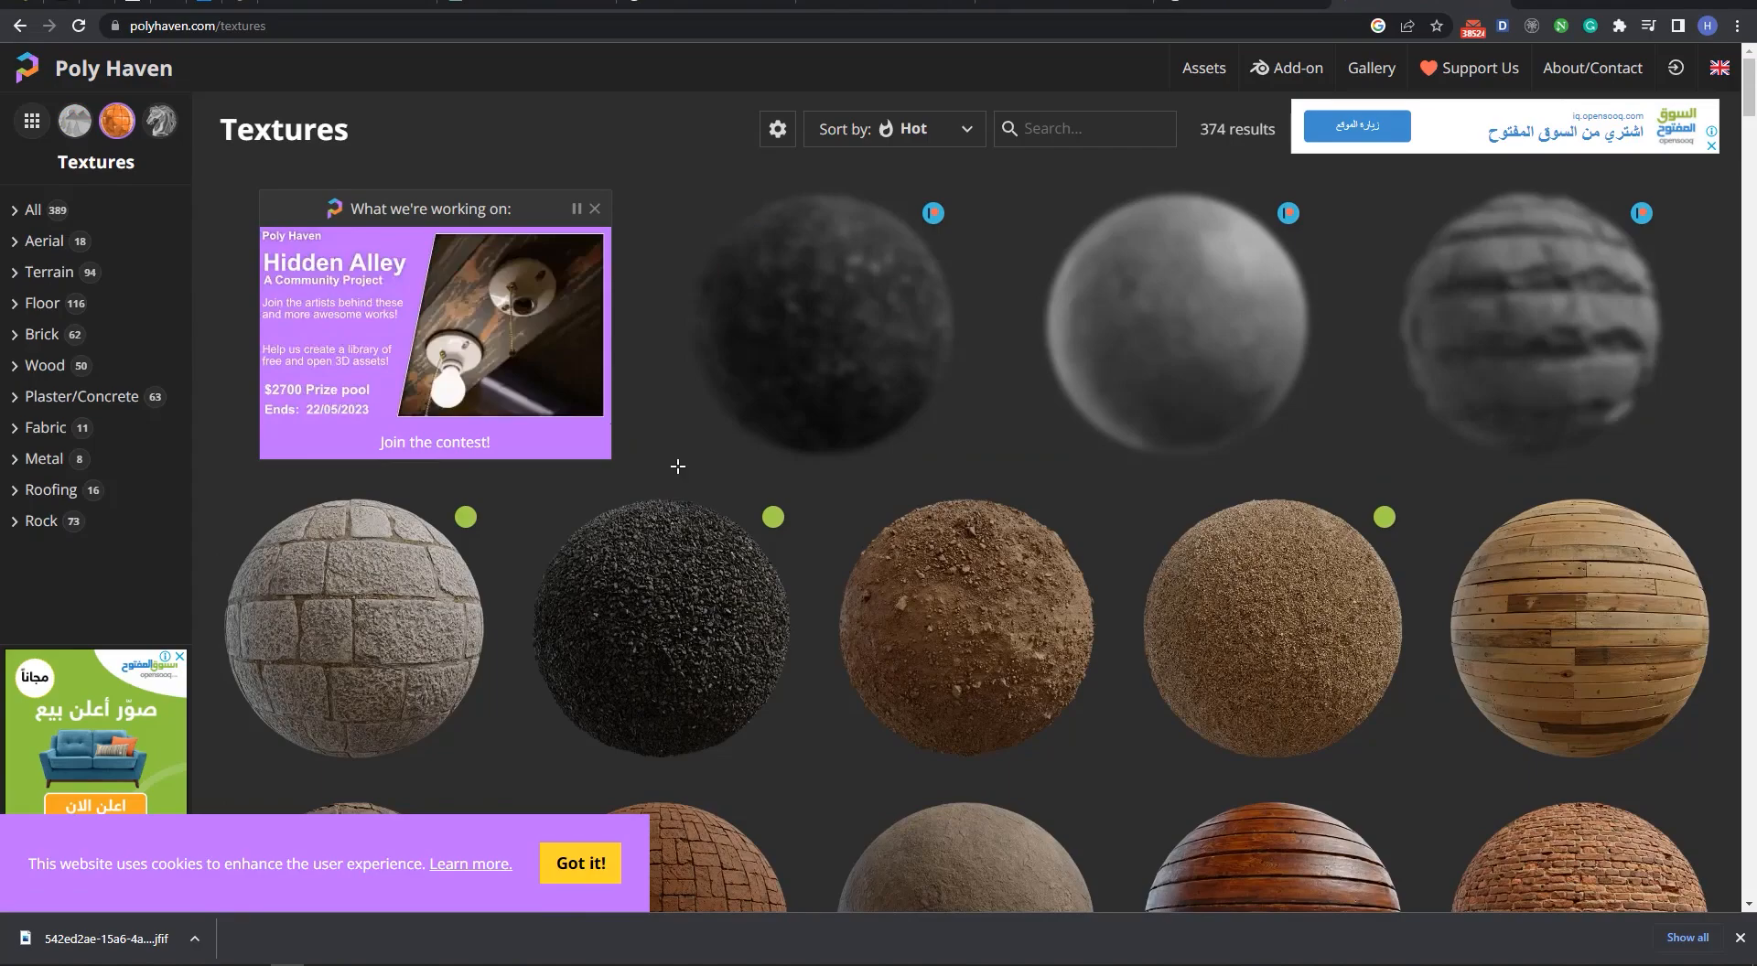
scroll(682, 471, "down", 7)
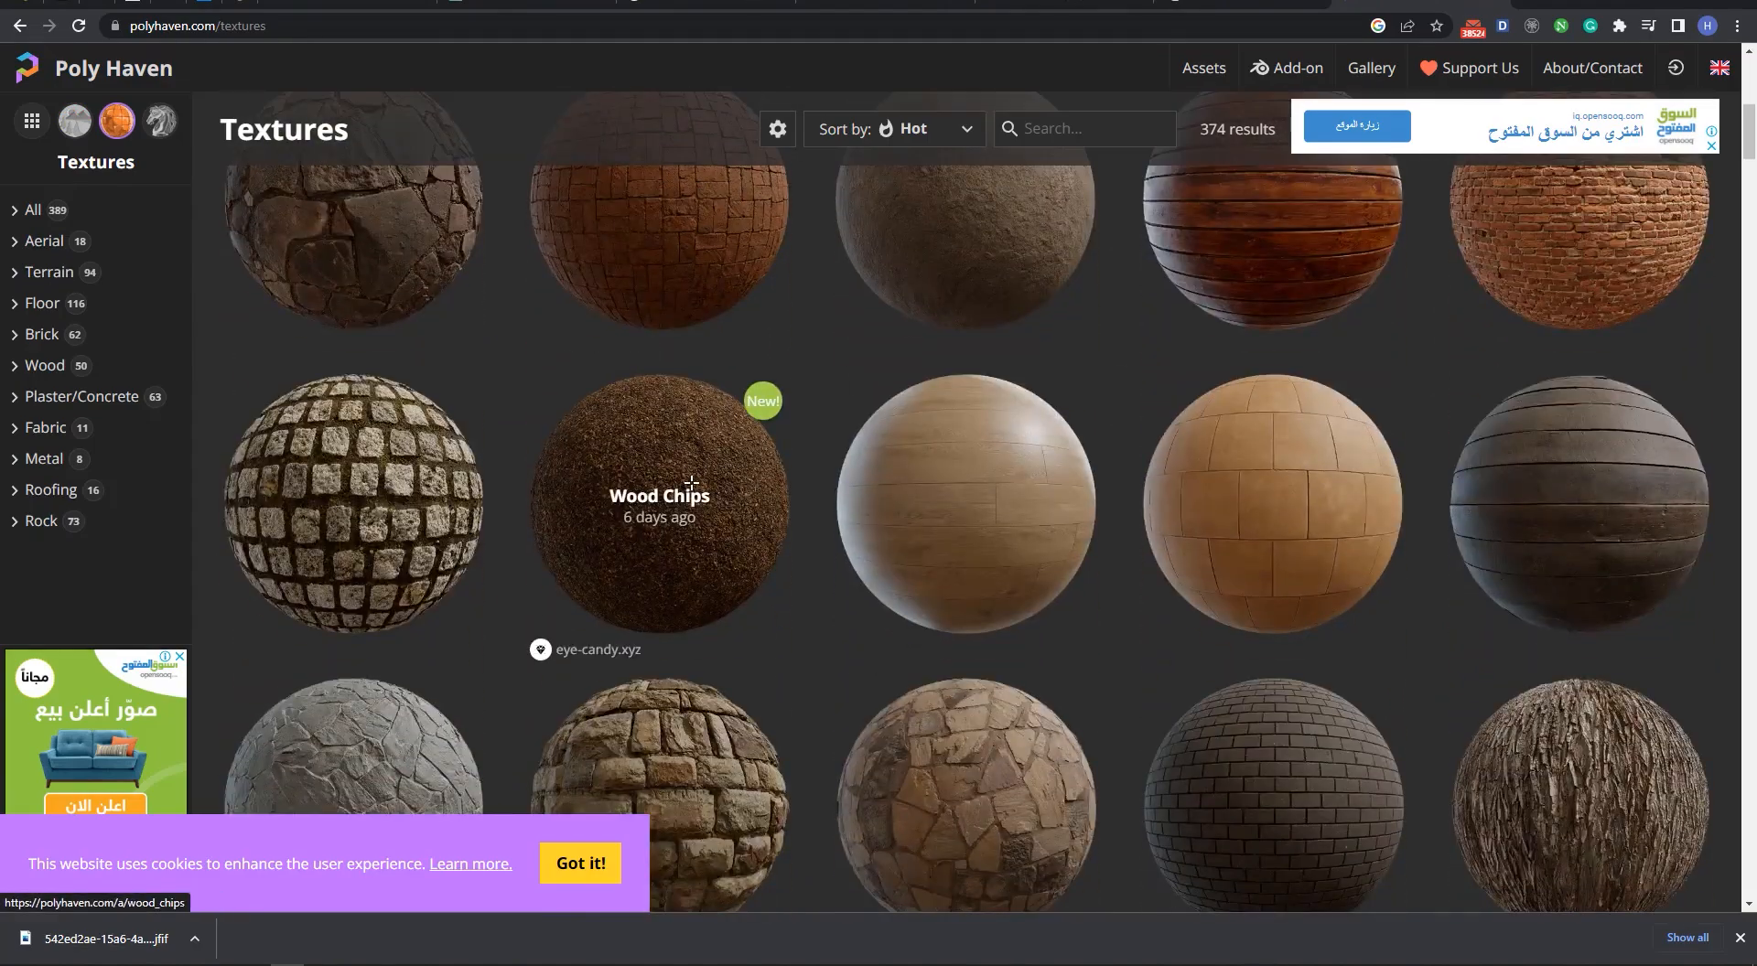
left_click(44, 365)
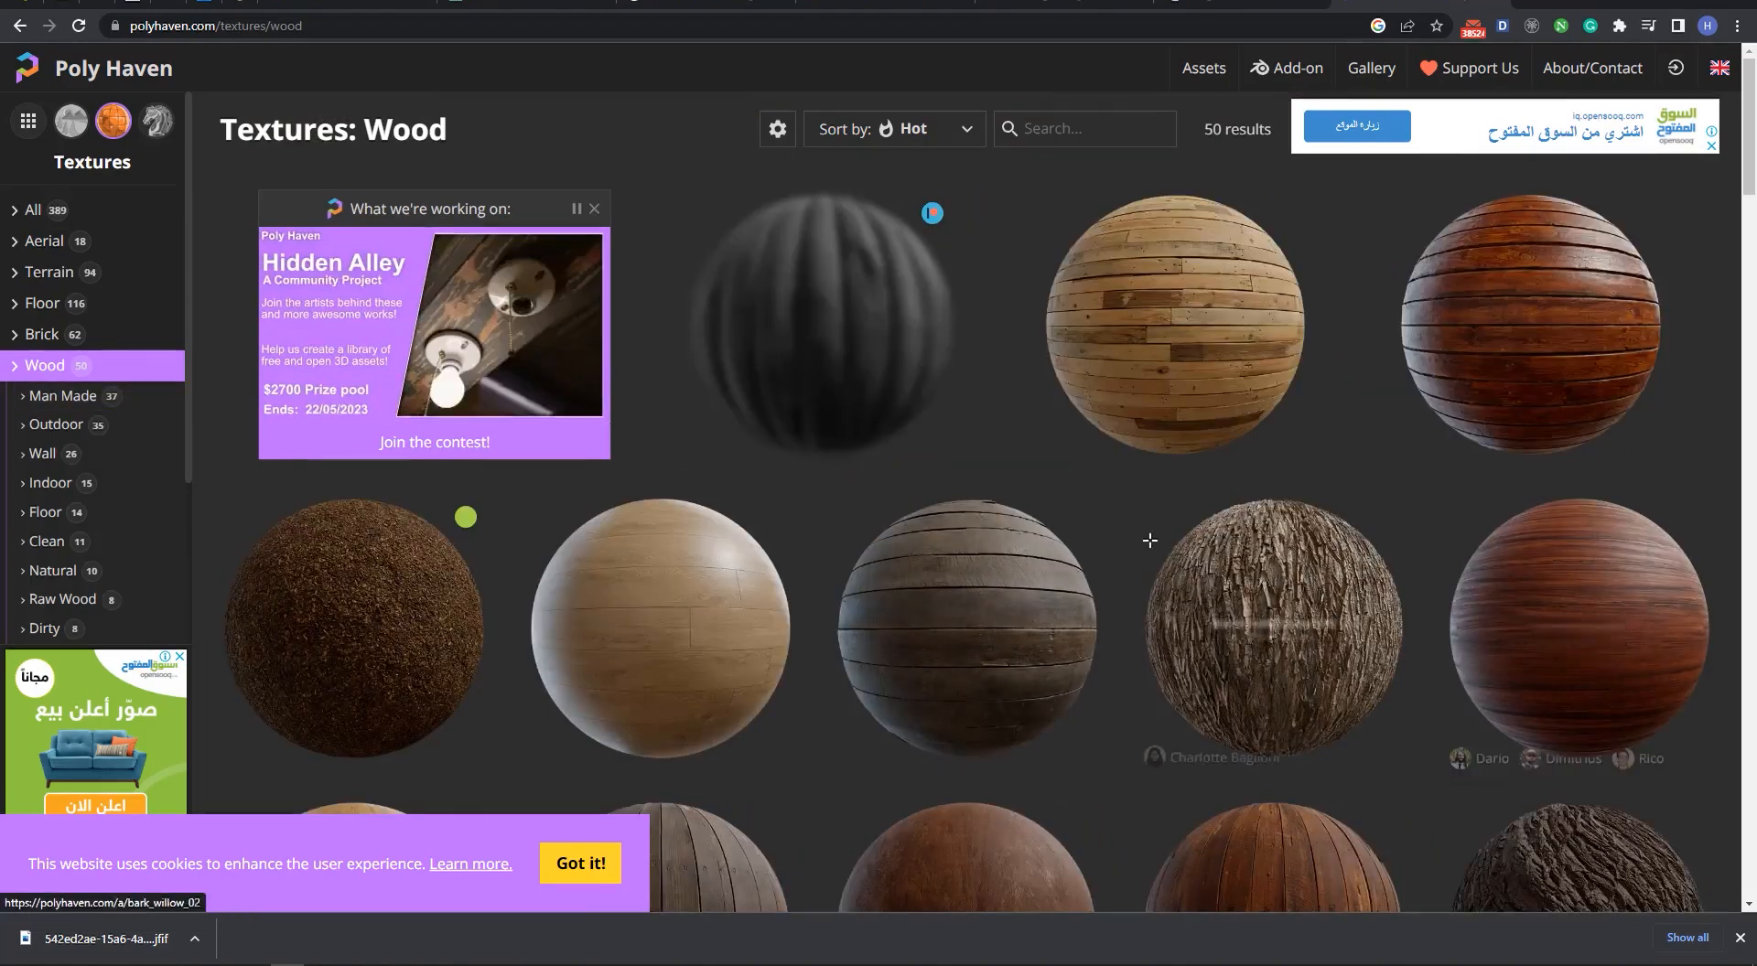
scroll(820, 475, "down", 5)
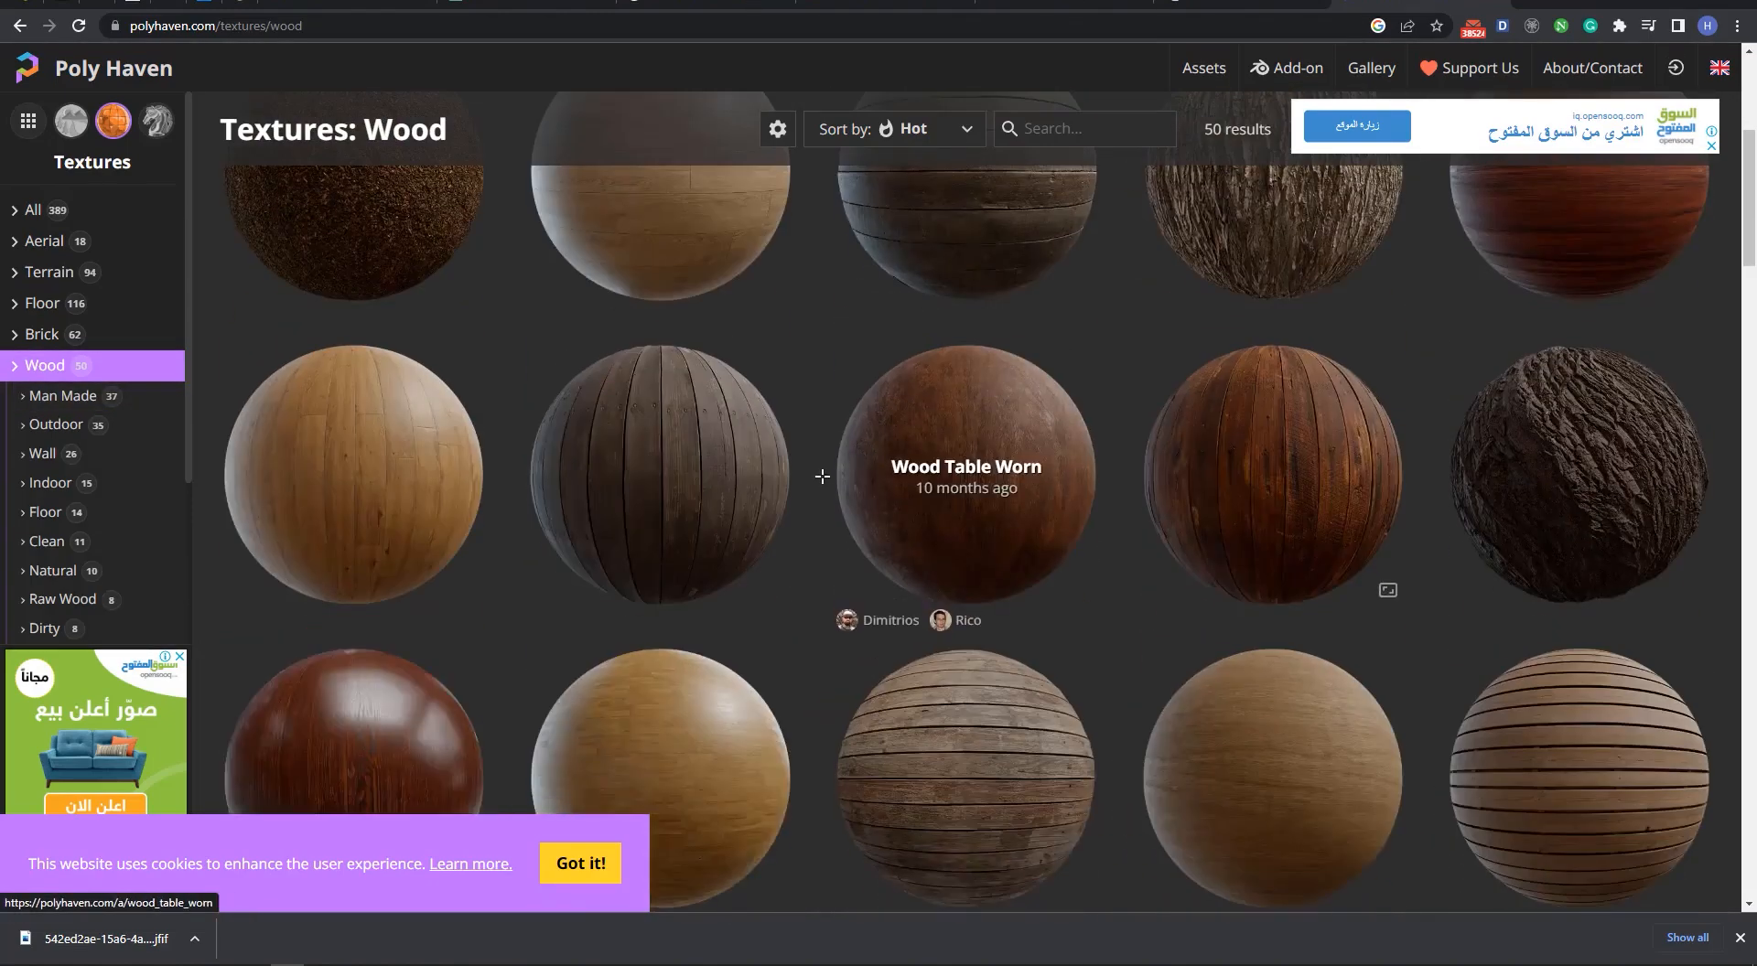
scroll(822, 475, "down", 3)
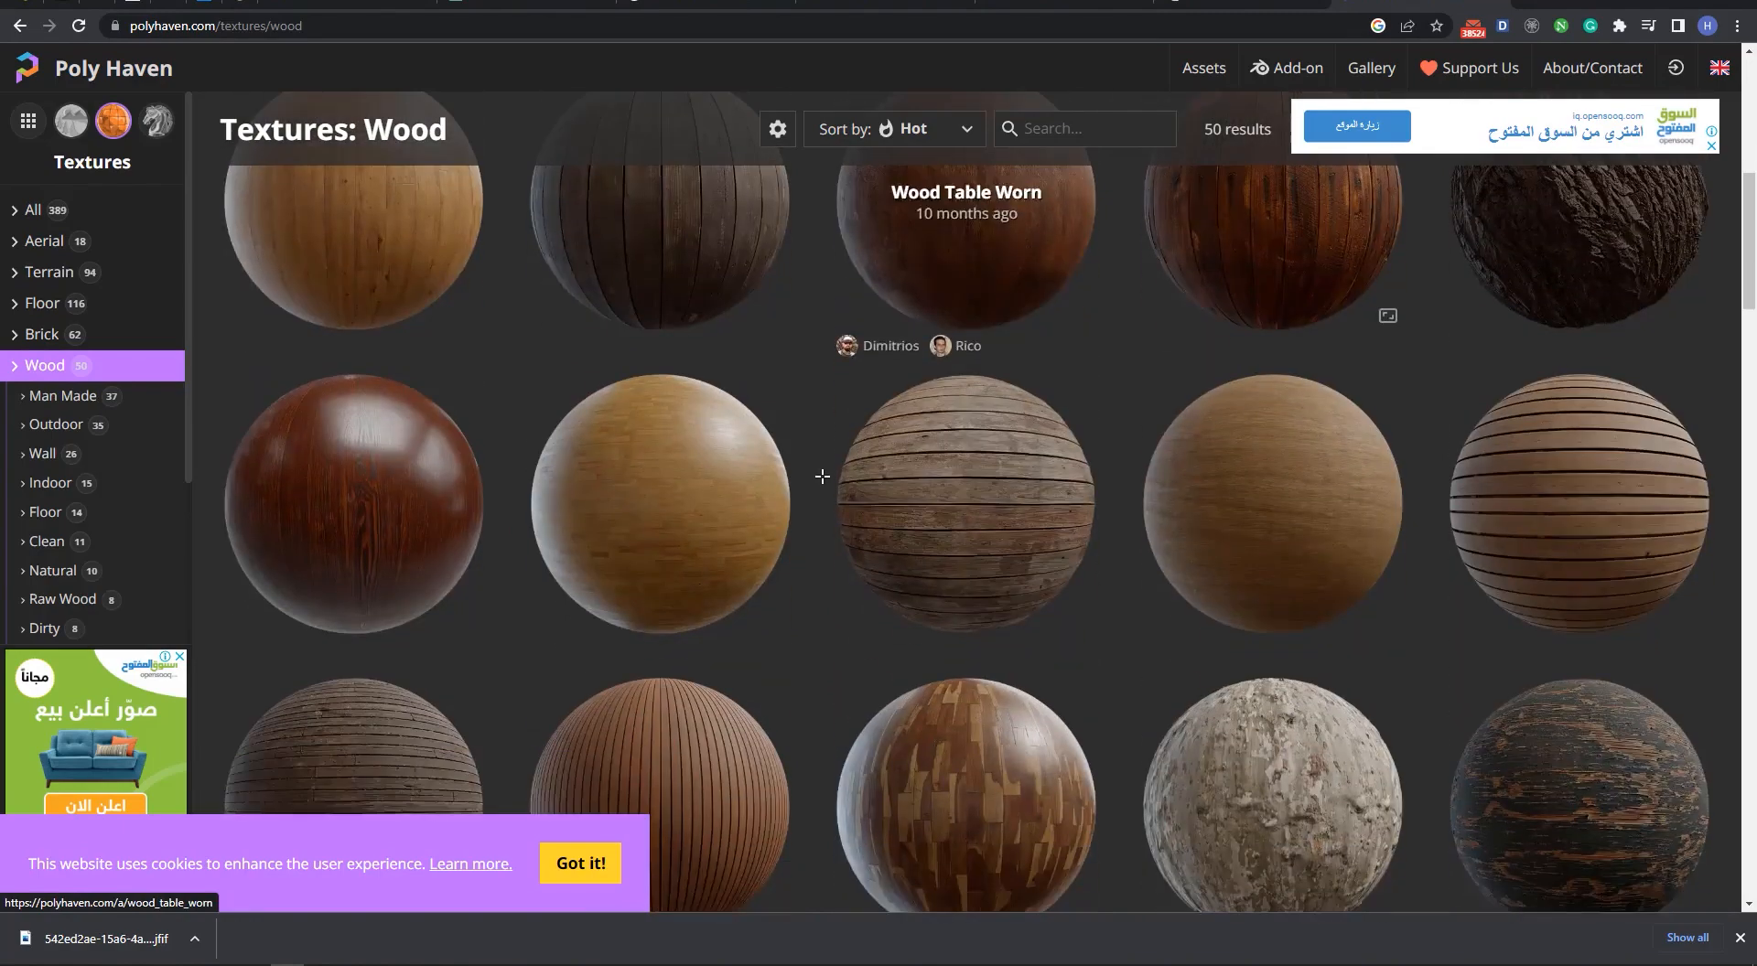
- Browse the Wood textures to compare candidate materials for the cat
scroll(822, 476, "down", 6)
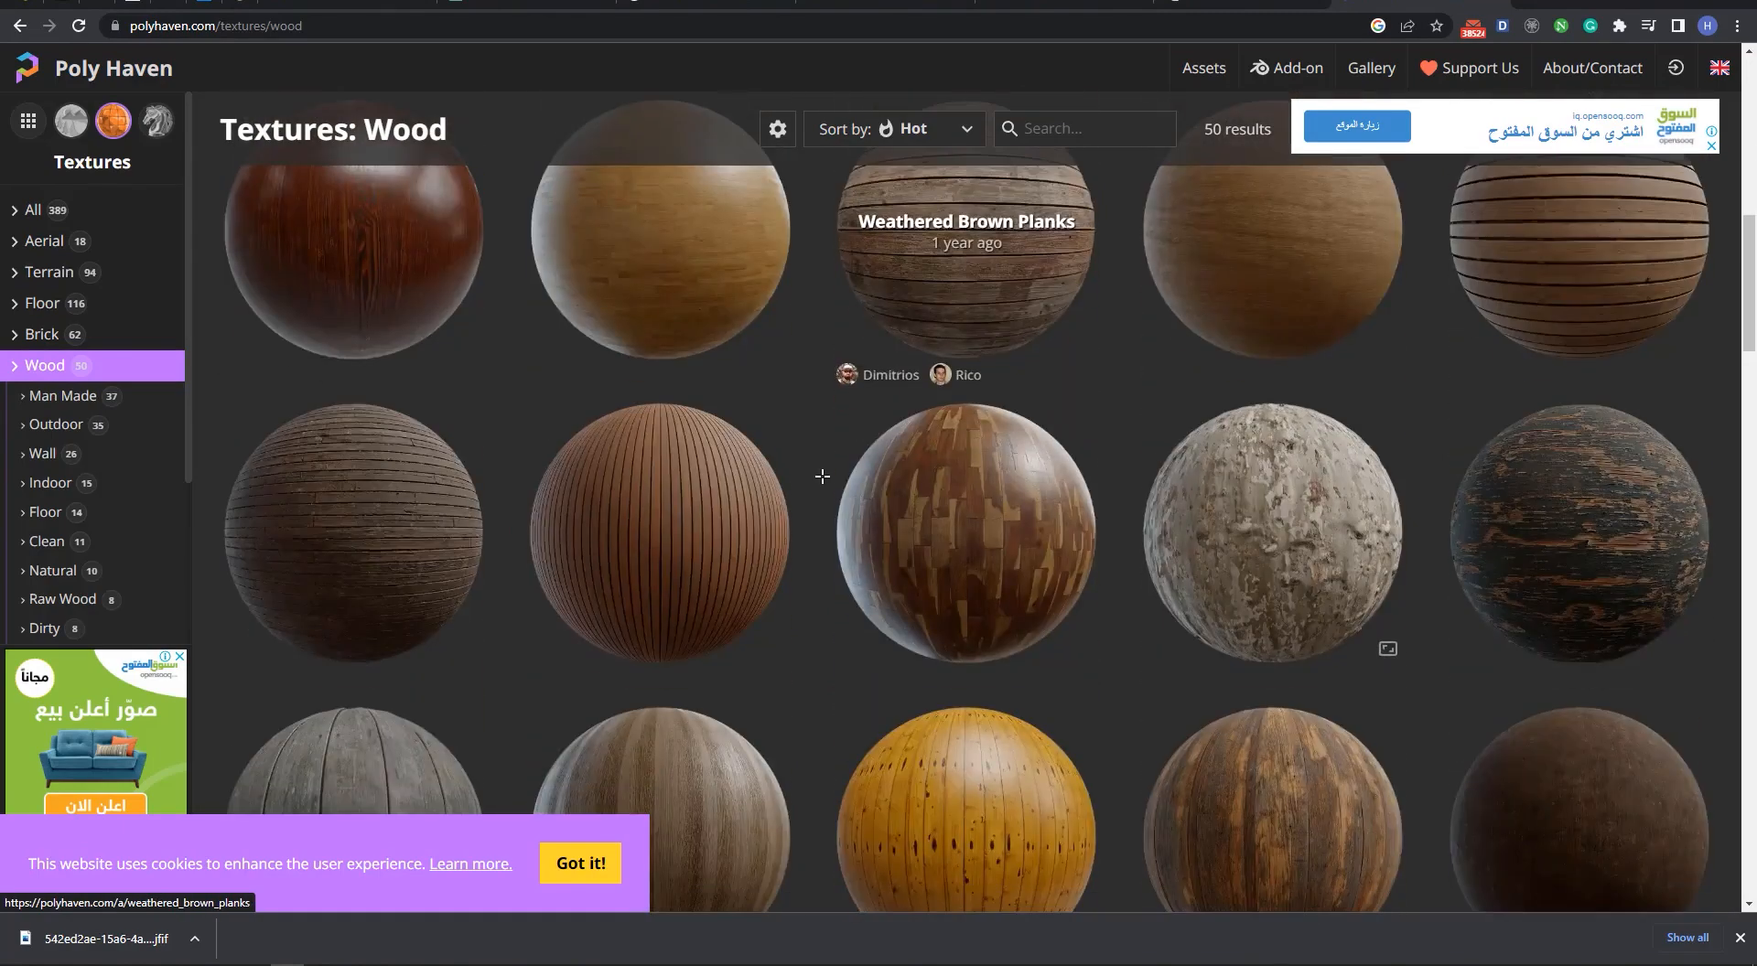
scroll(822, 476, "down", 3)
scroll(822, 476, "up", 15)
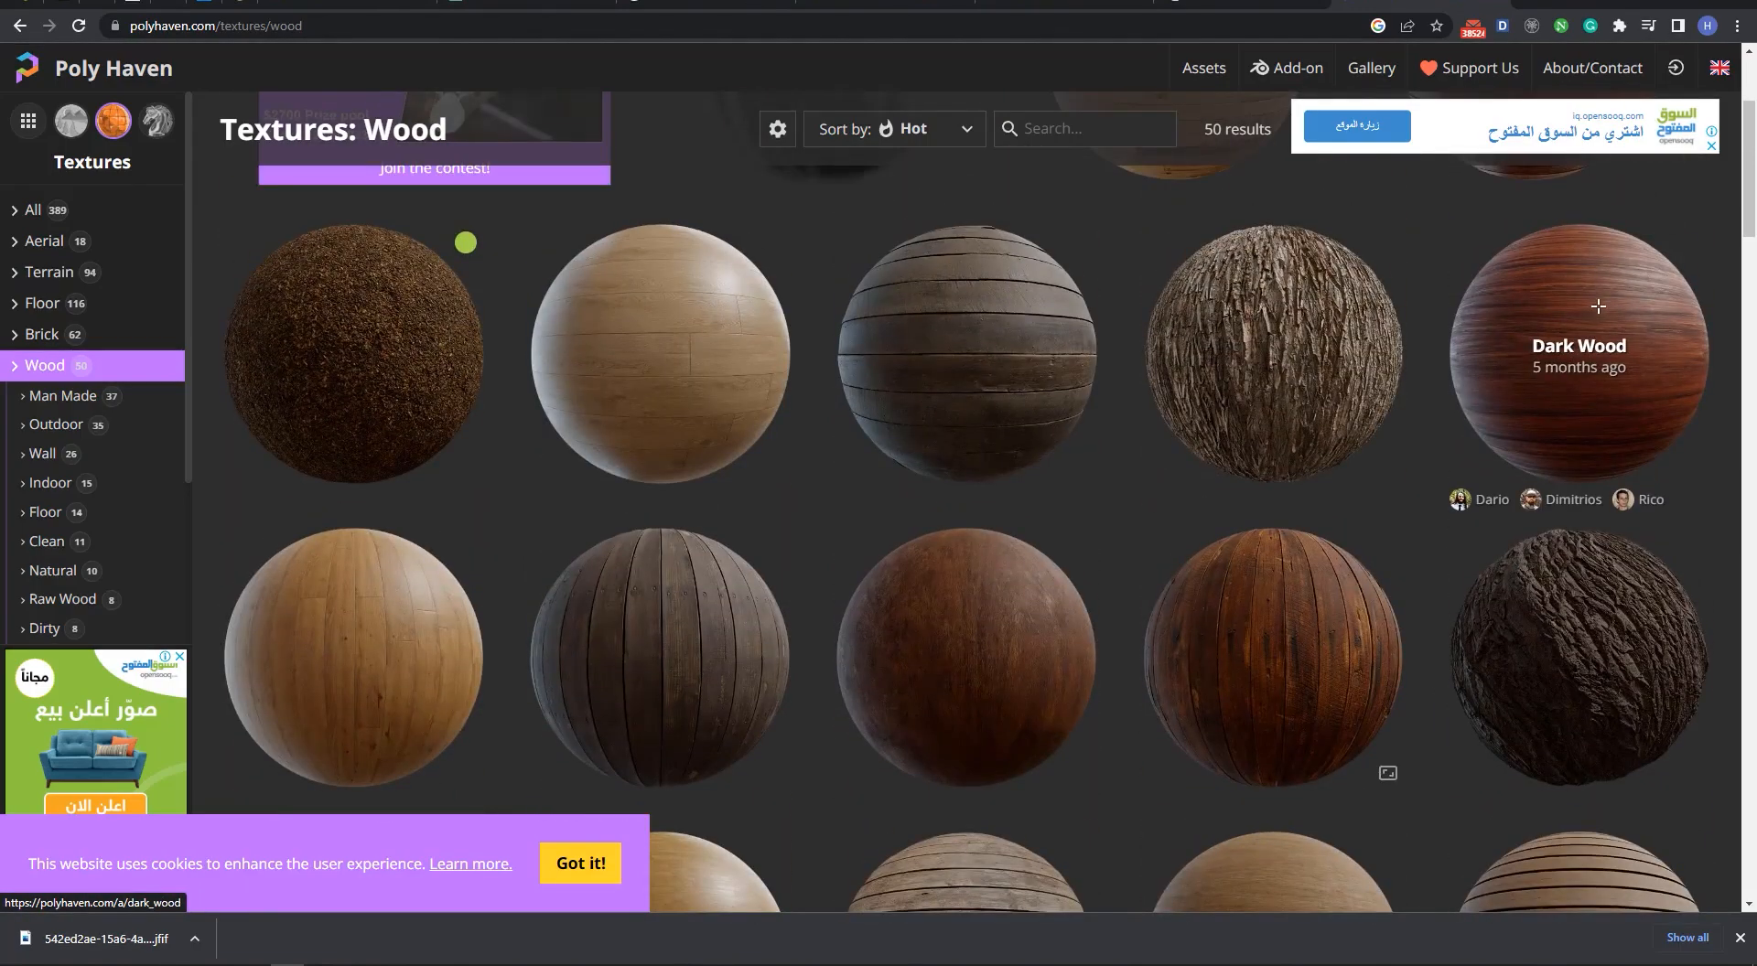
scroll(1169, 513, "down", 6)
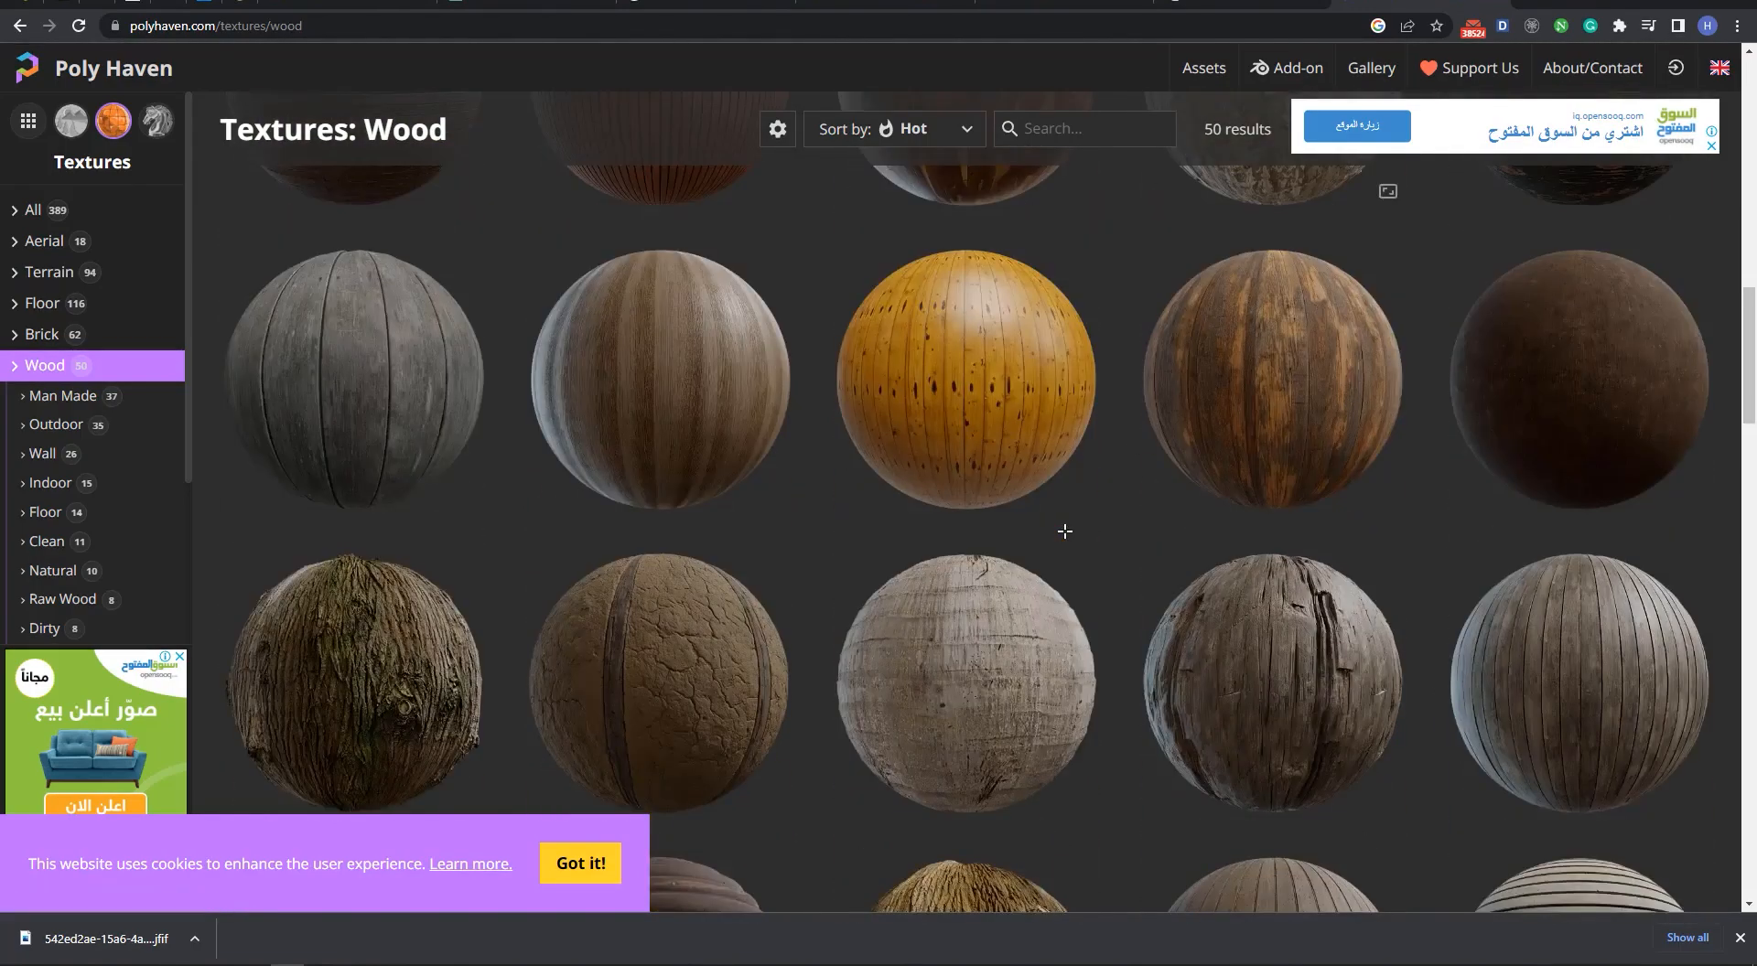
scroll(1064, 531, "down", 6)
scroll(1062, 535, "down", 10)
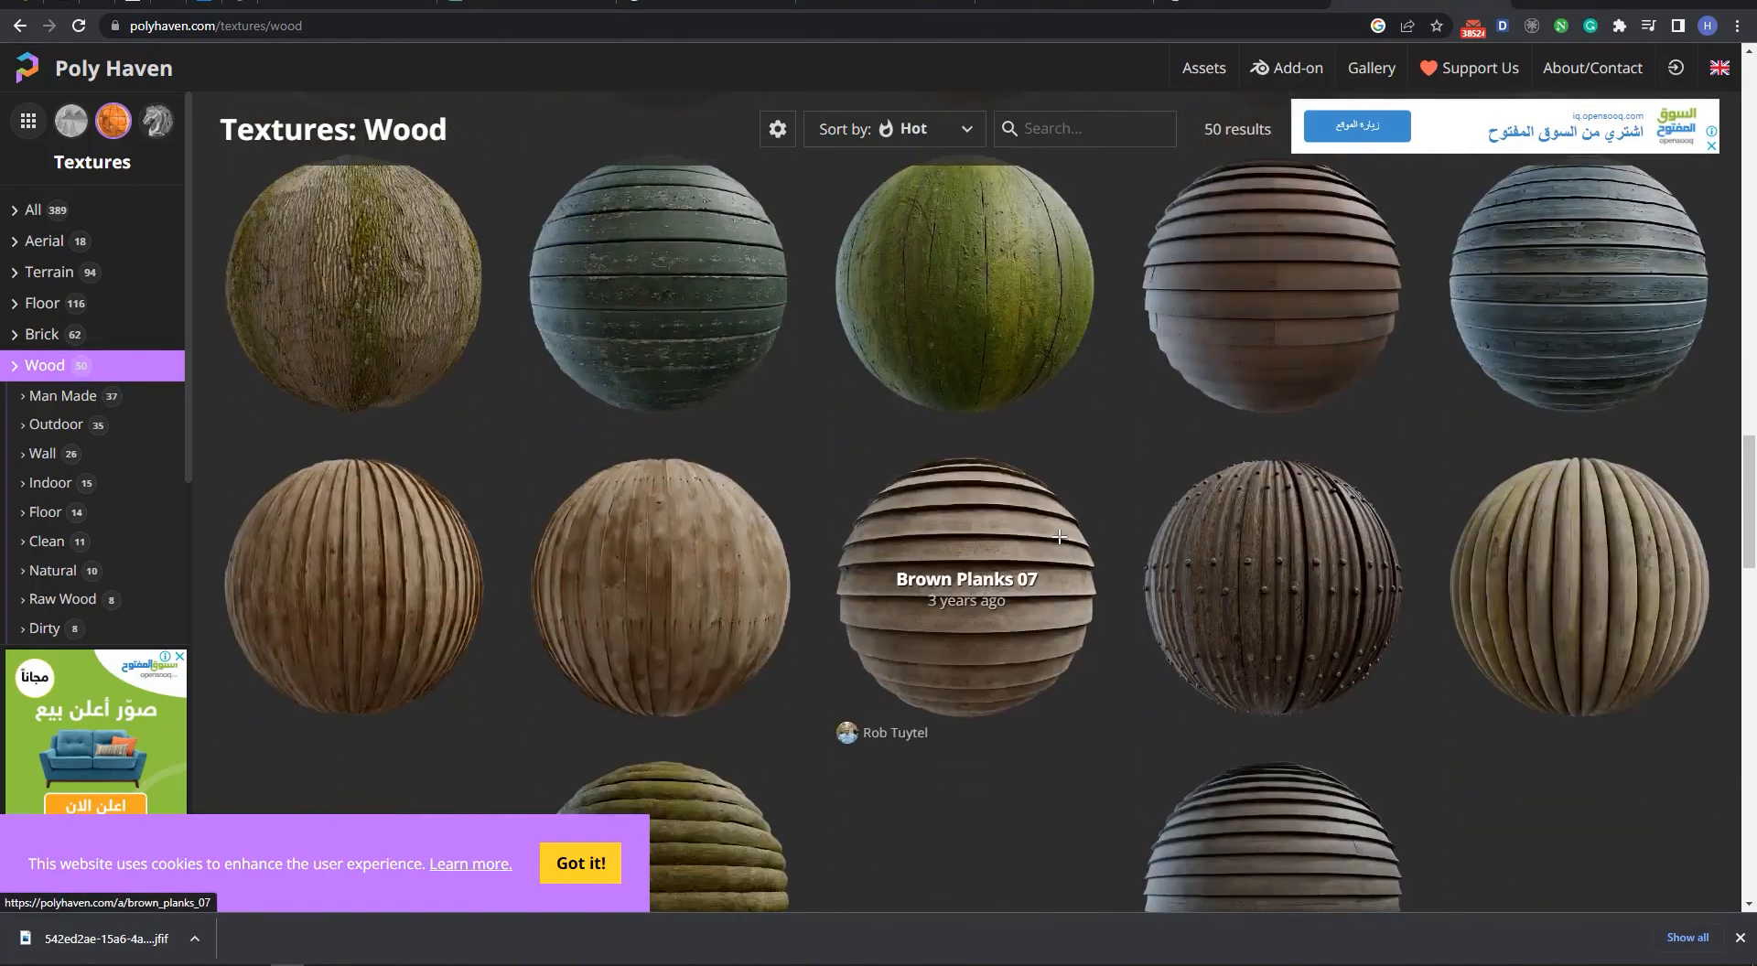
scroll(1068, 518, "up", 13)
scroll(1068, 519, "up", 13)
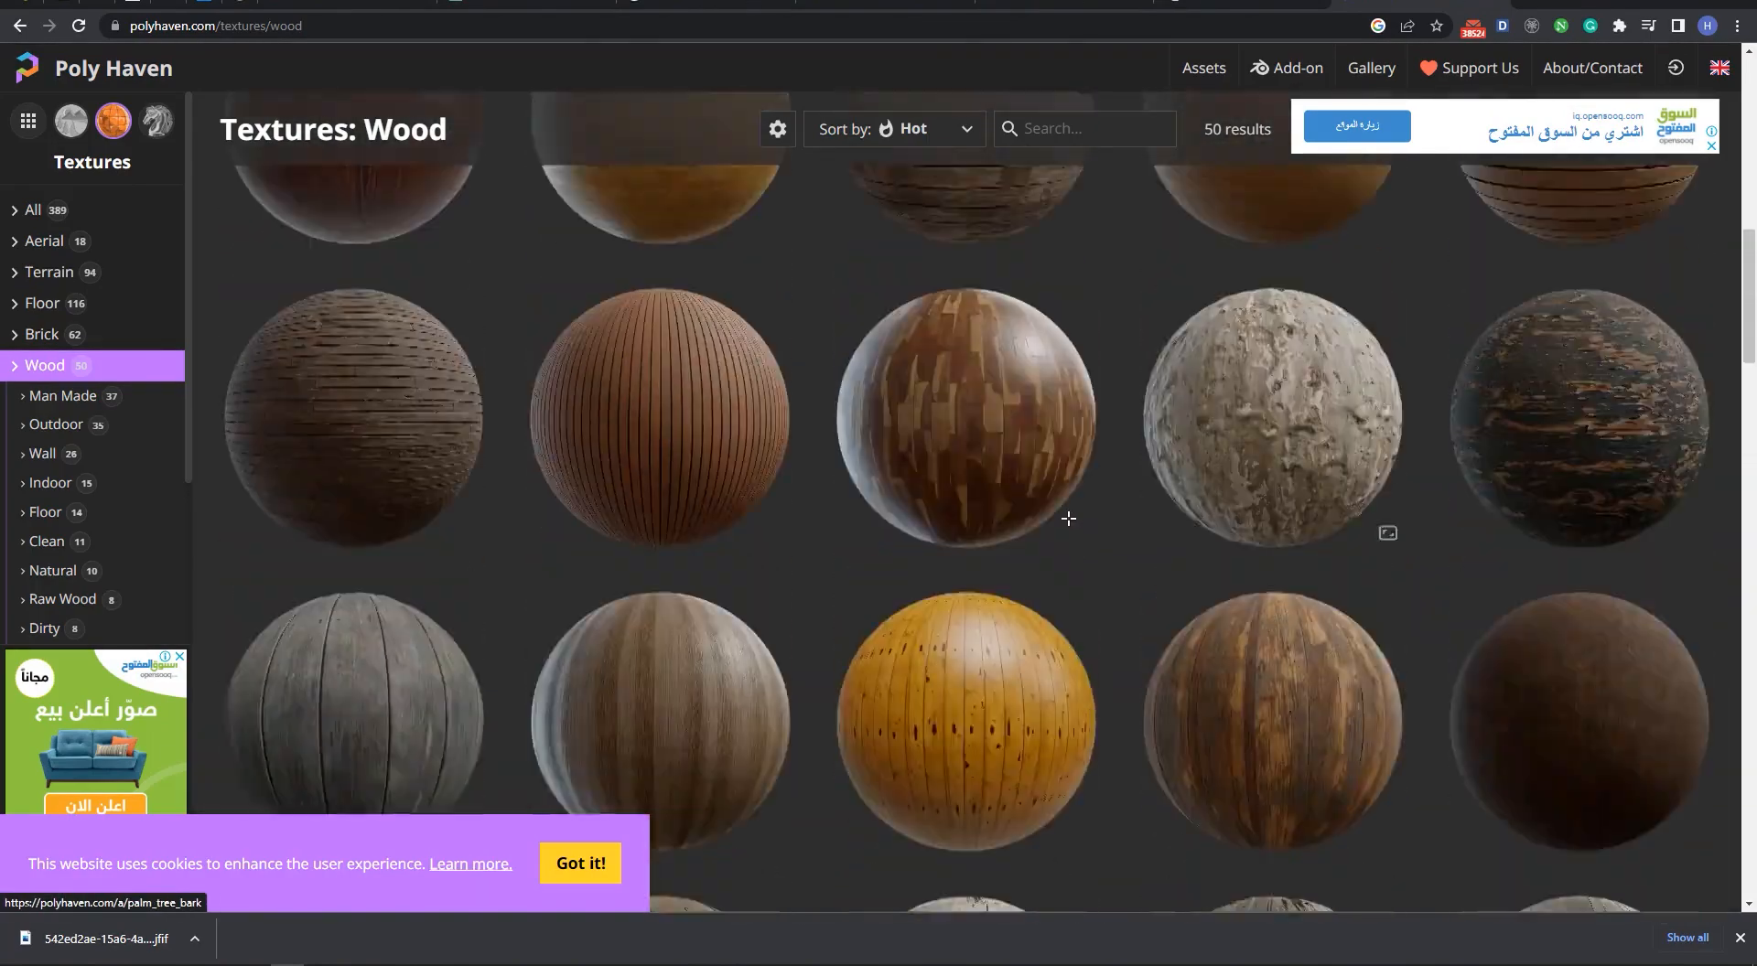
scroll(1067, 513, "down", 4)
scroll(942, 530, "up", 8)
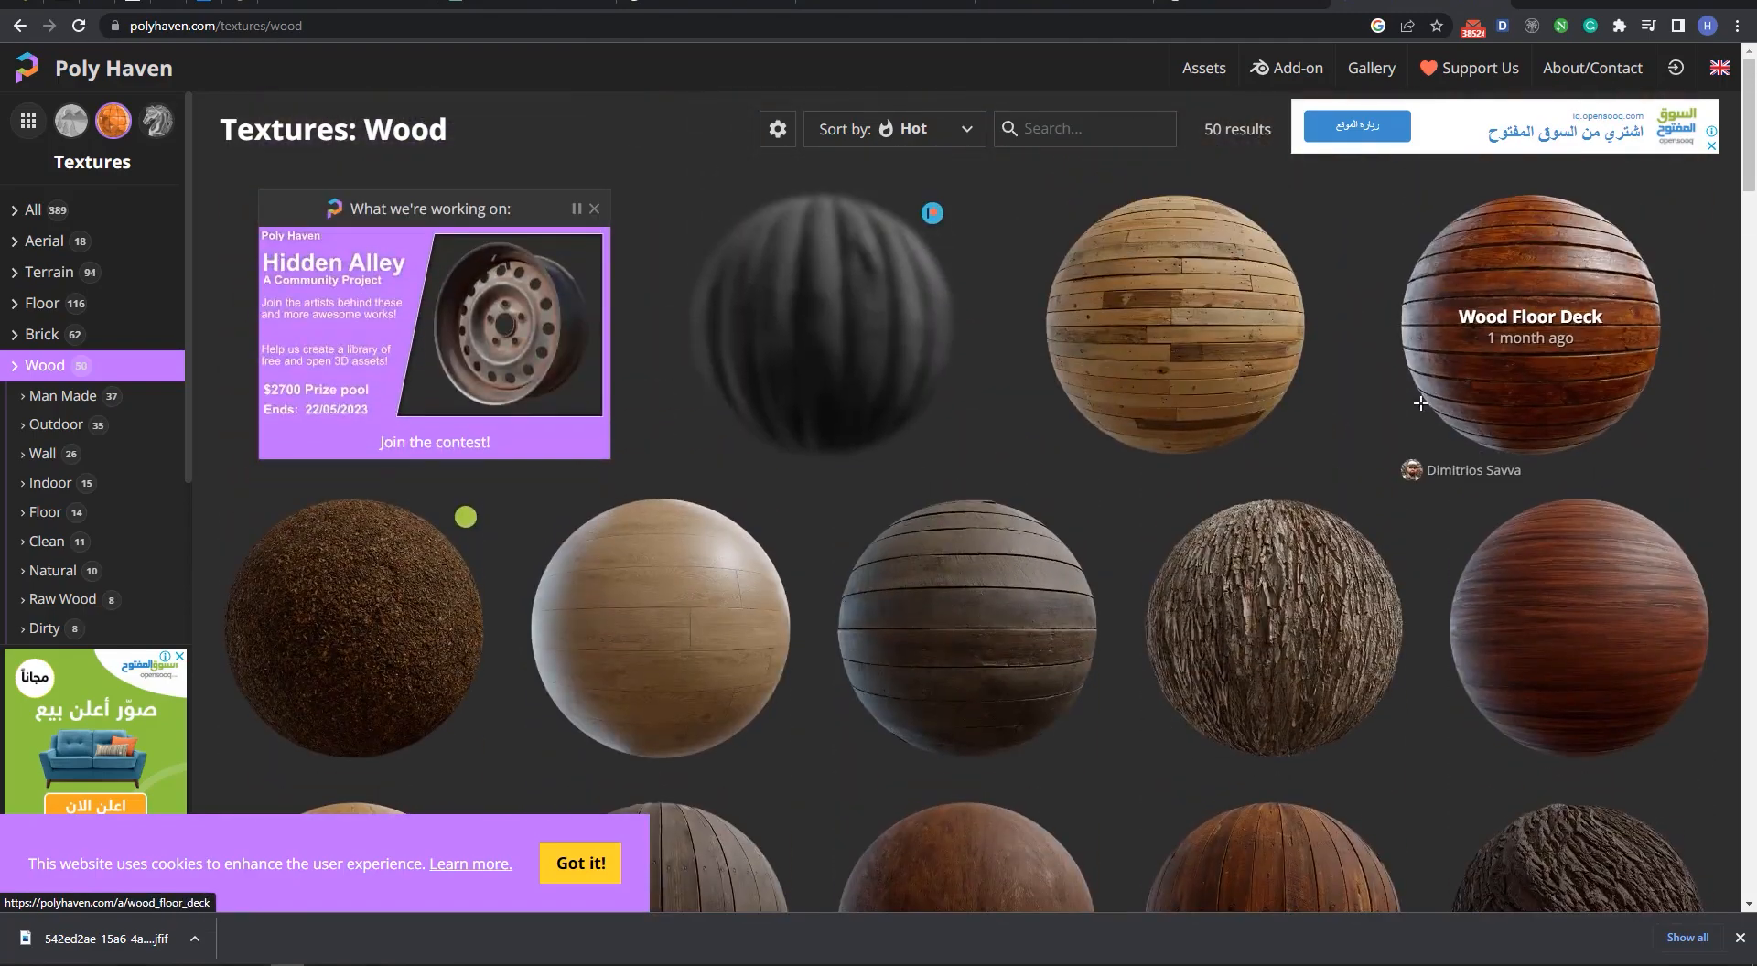
scroll(1542, 342, "down", 5)
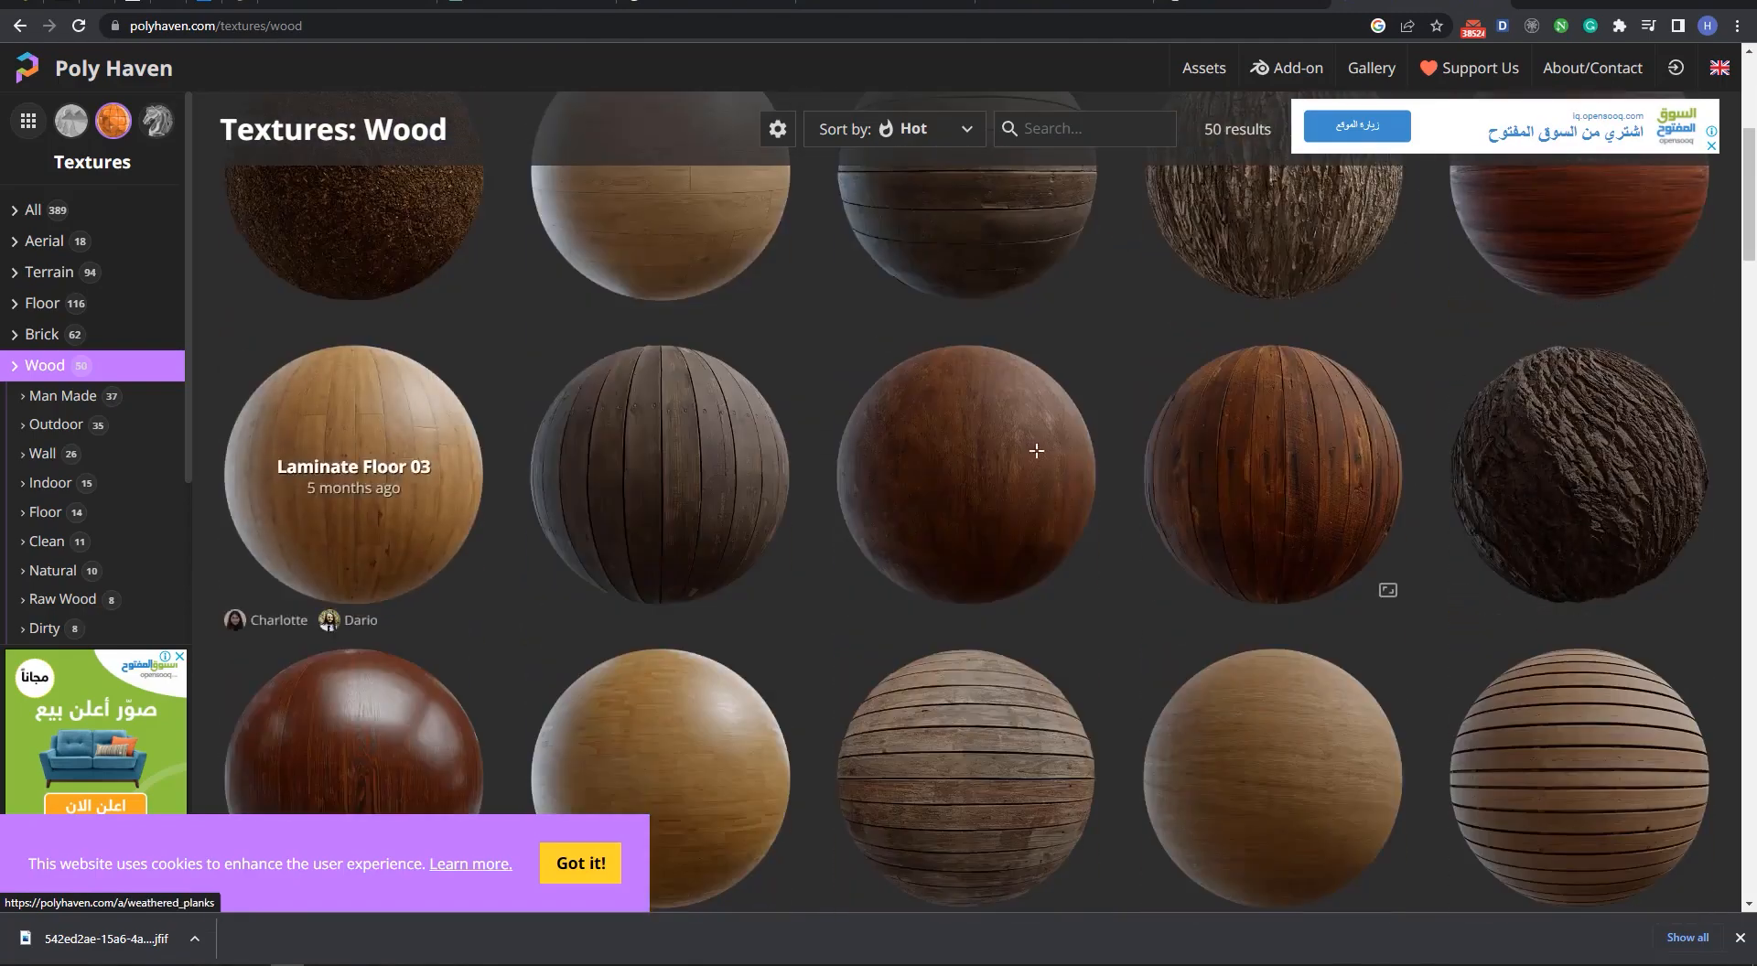
scroll(940, 513, "down", 2)
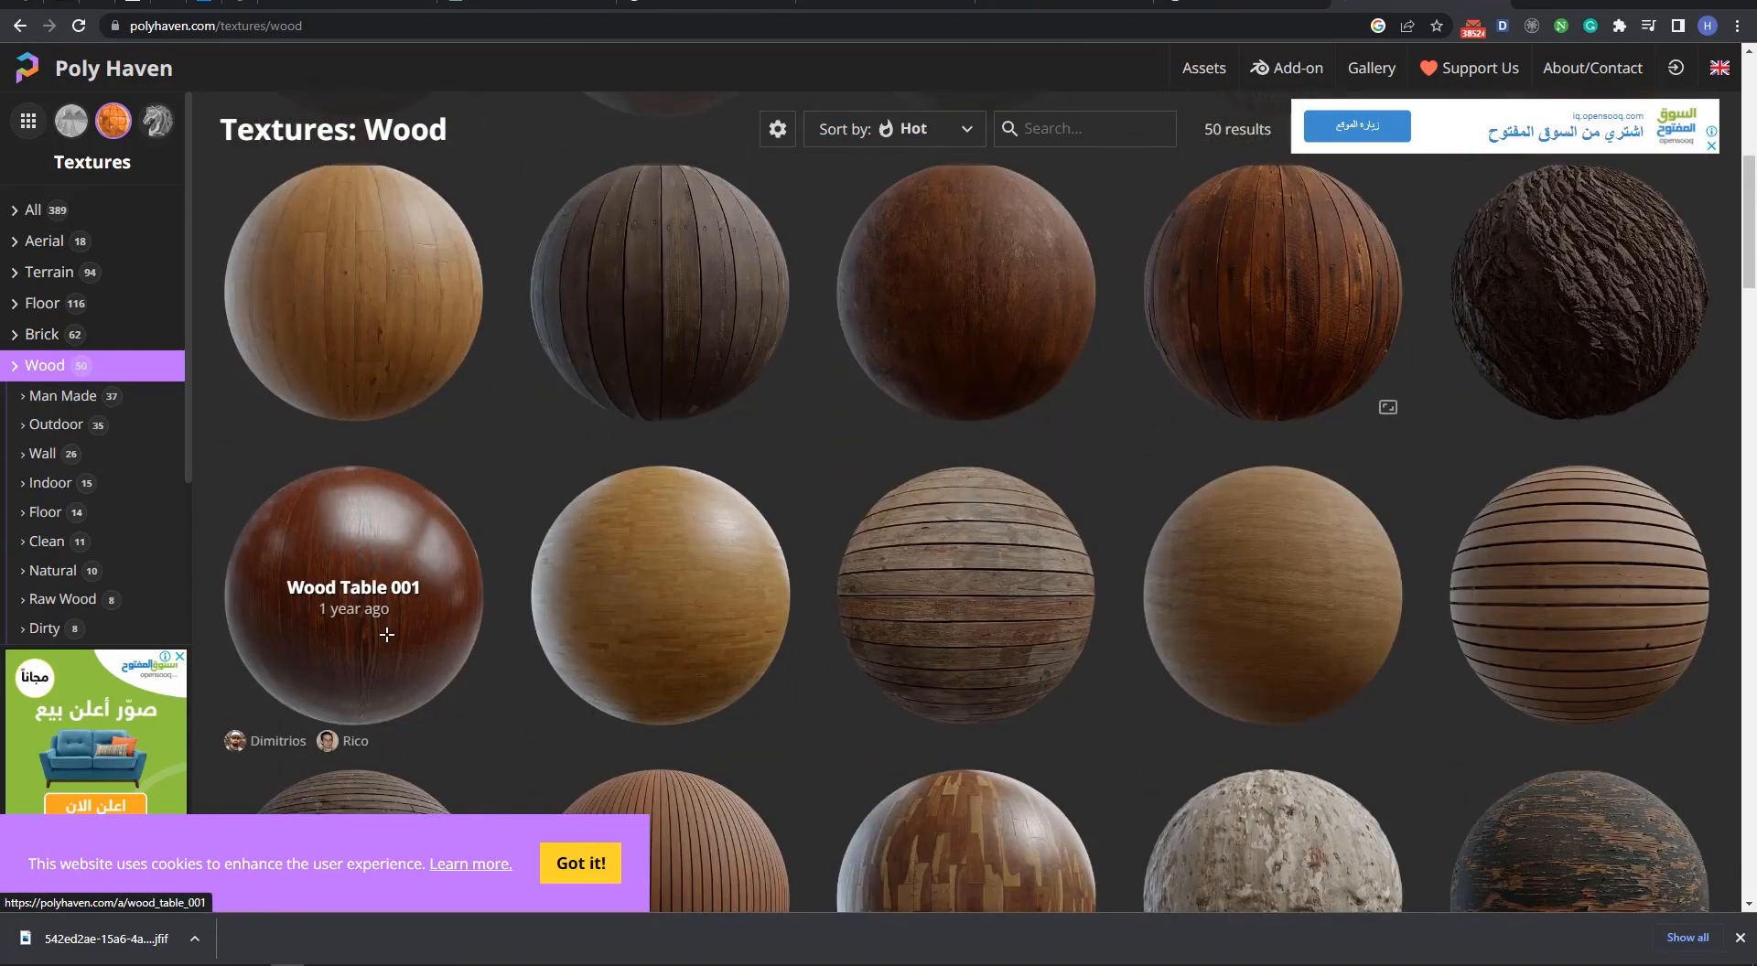
scroll(960, 641, "up", 5)
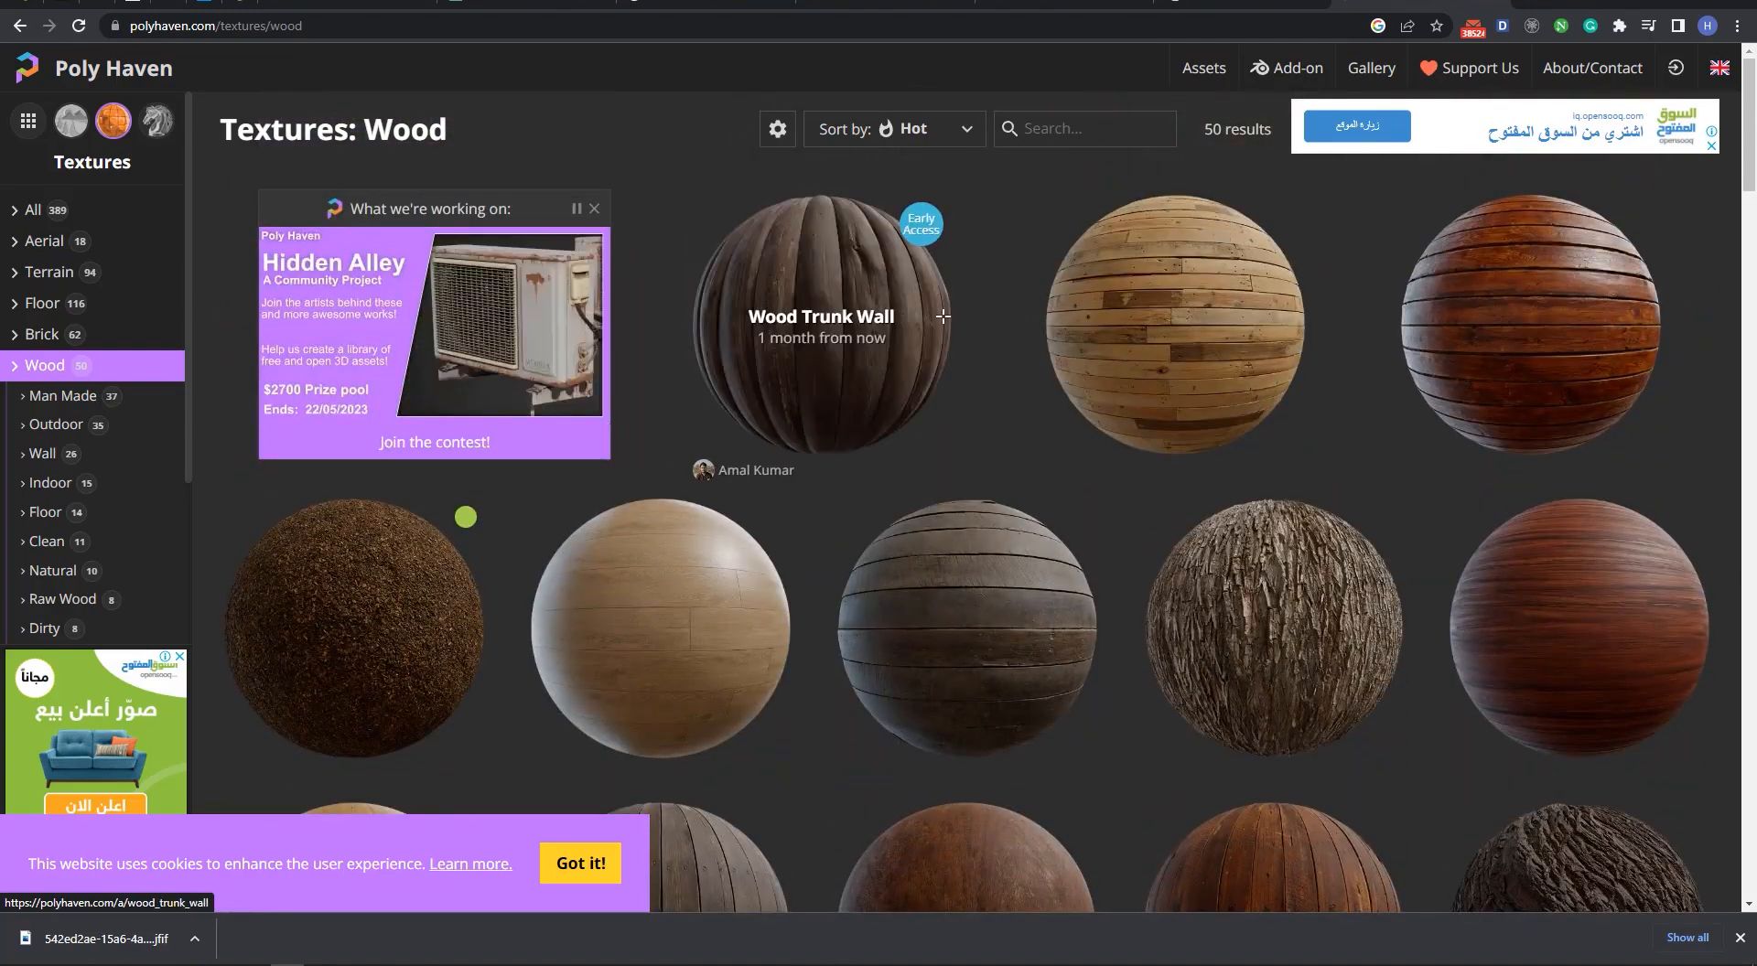
- Open the Dark Wood texture, set its resolution to 2K and download the Blender package into the The cat course folder
left_click(1610, 567)
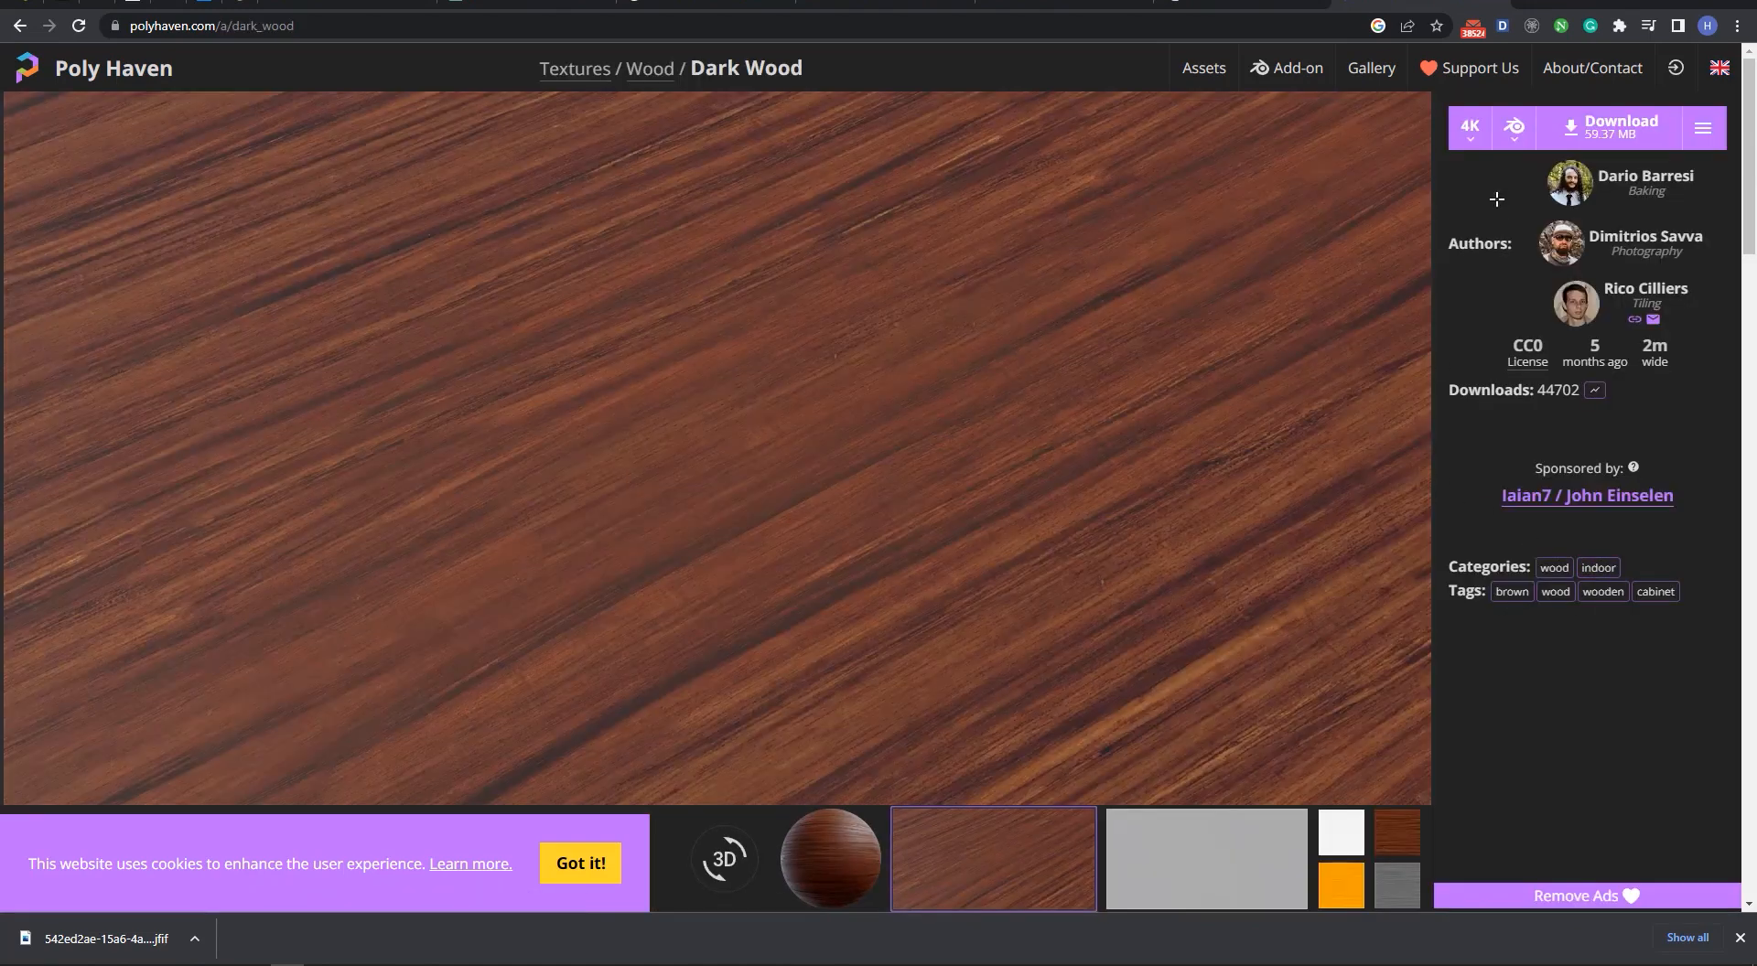
left_click(1480, 139)
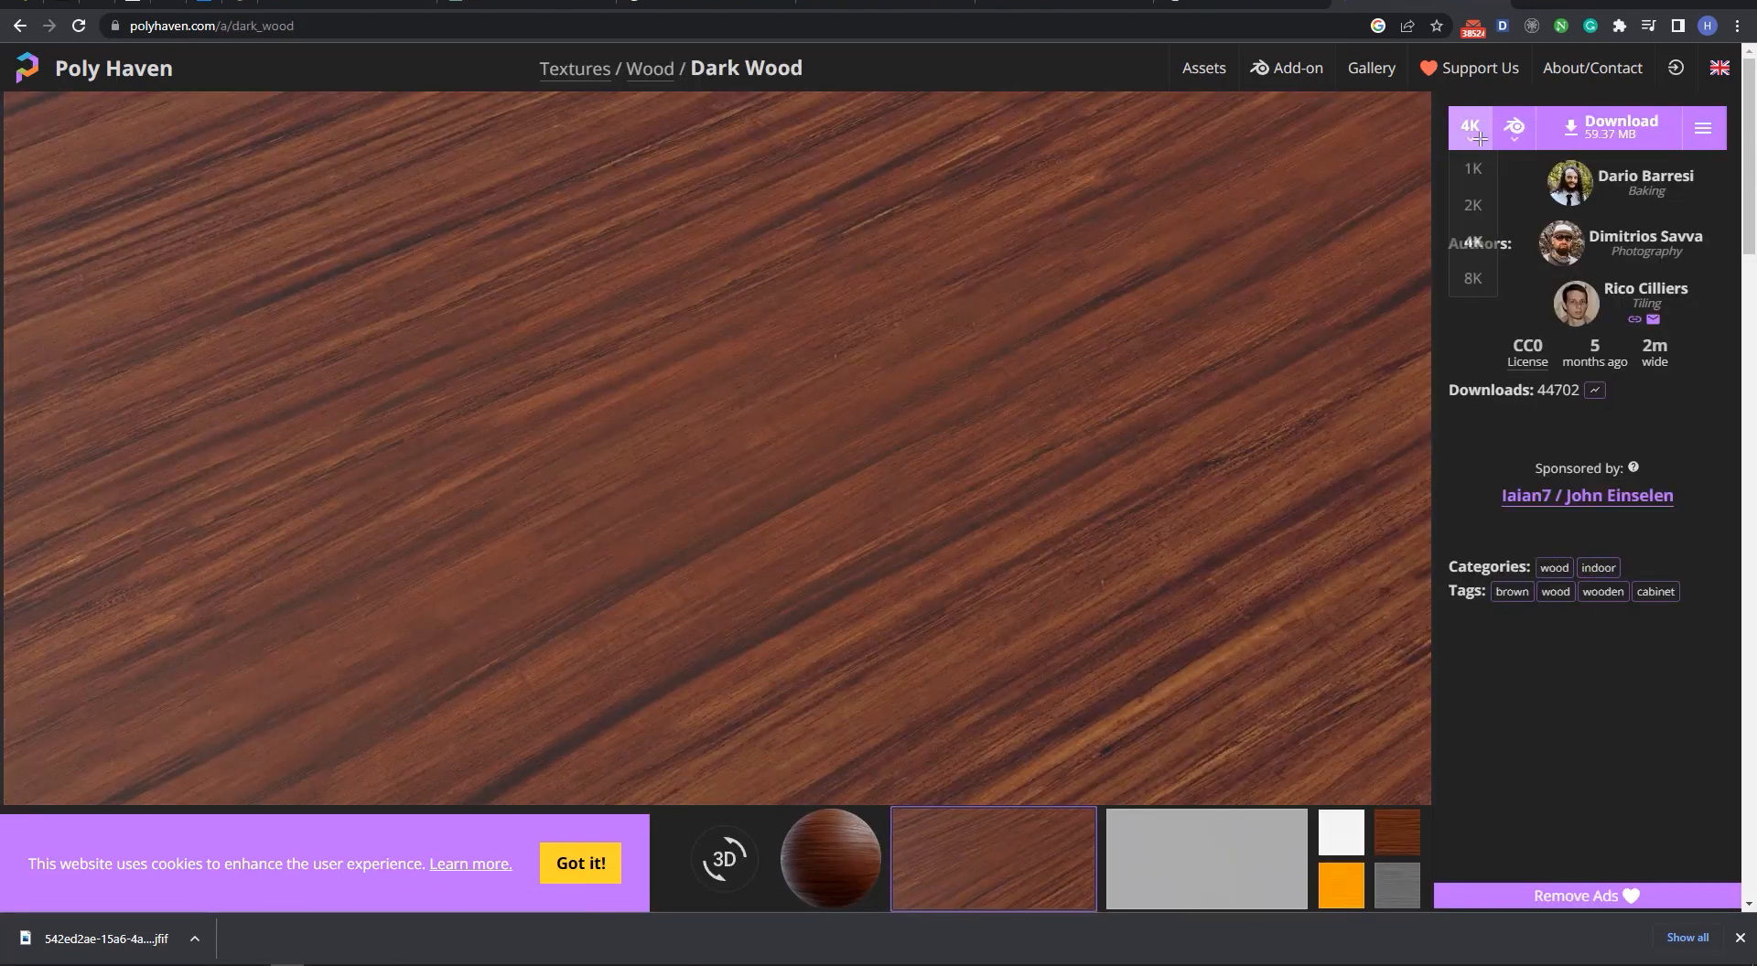
left_click(1472, 203)
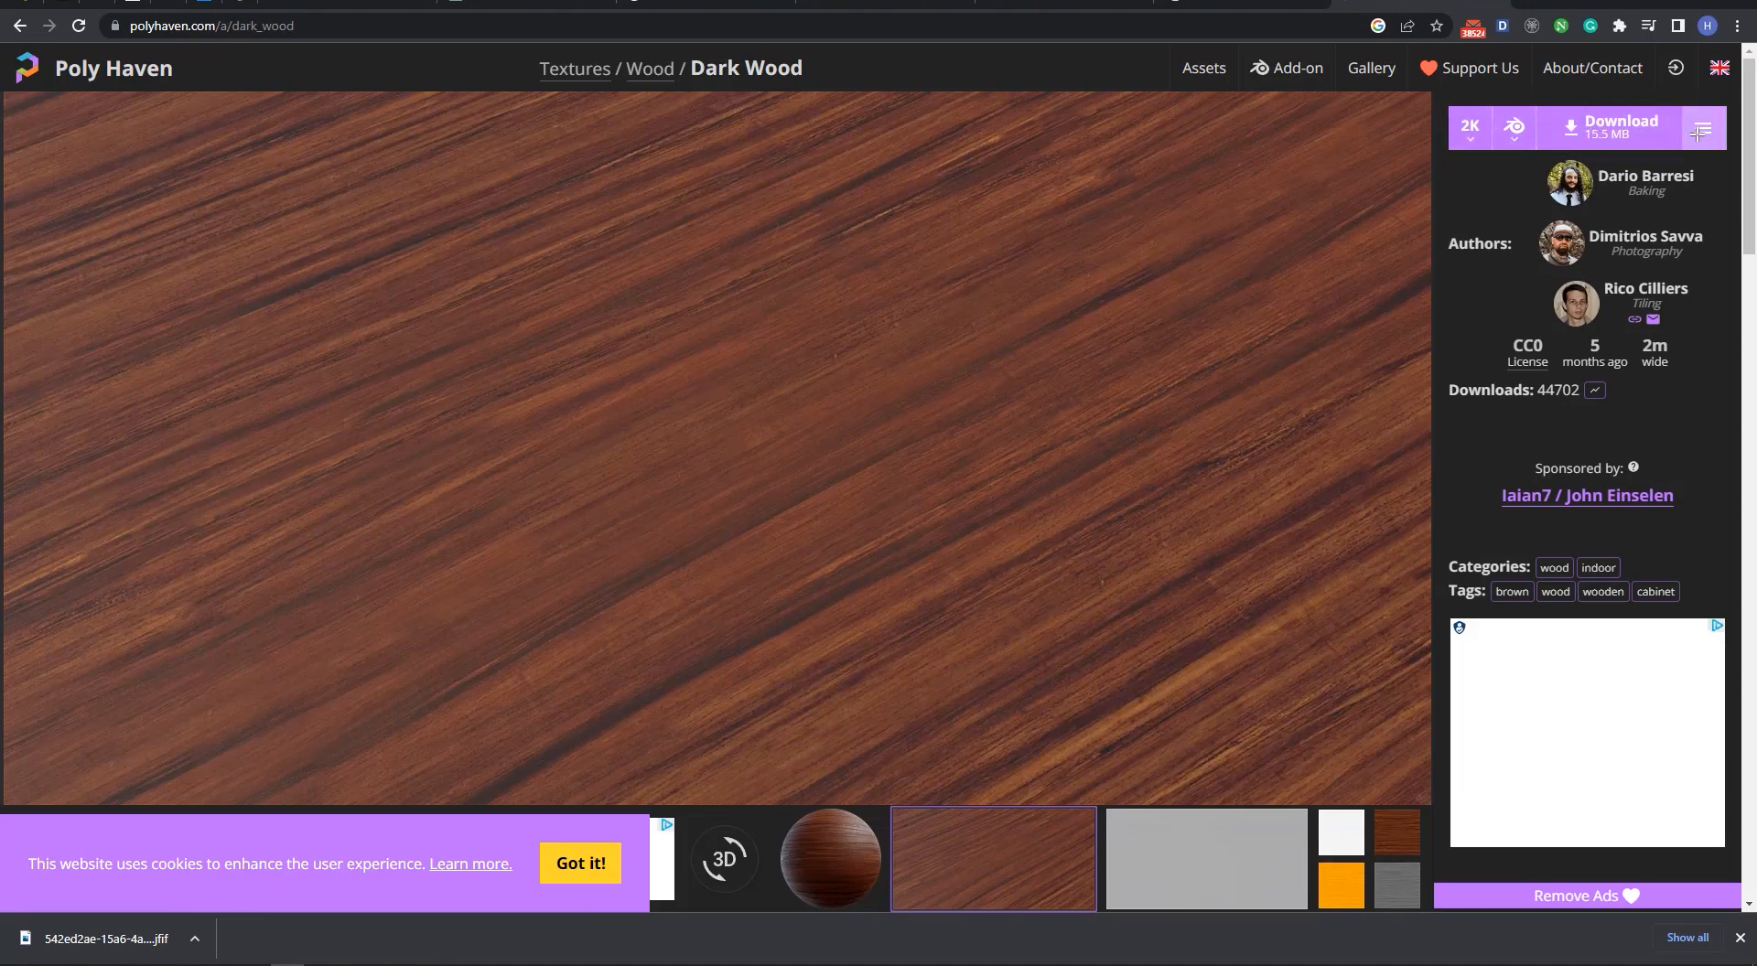
left_click(1698, 133)
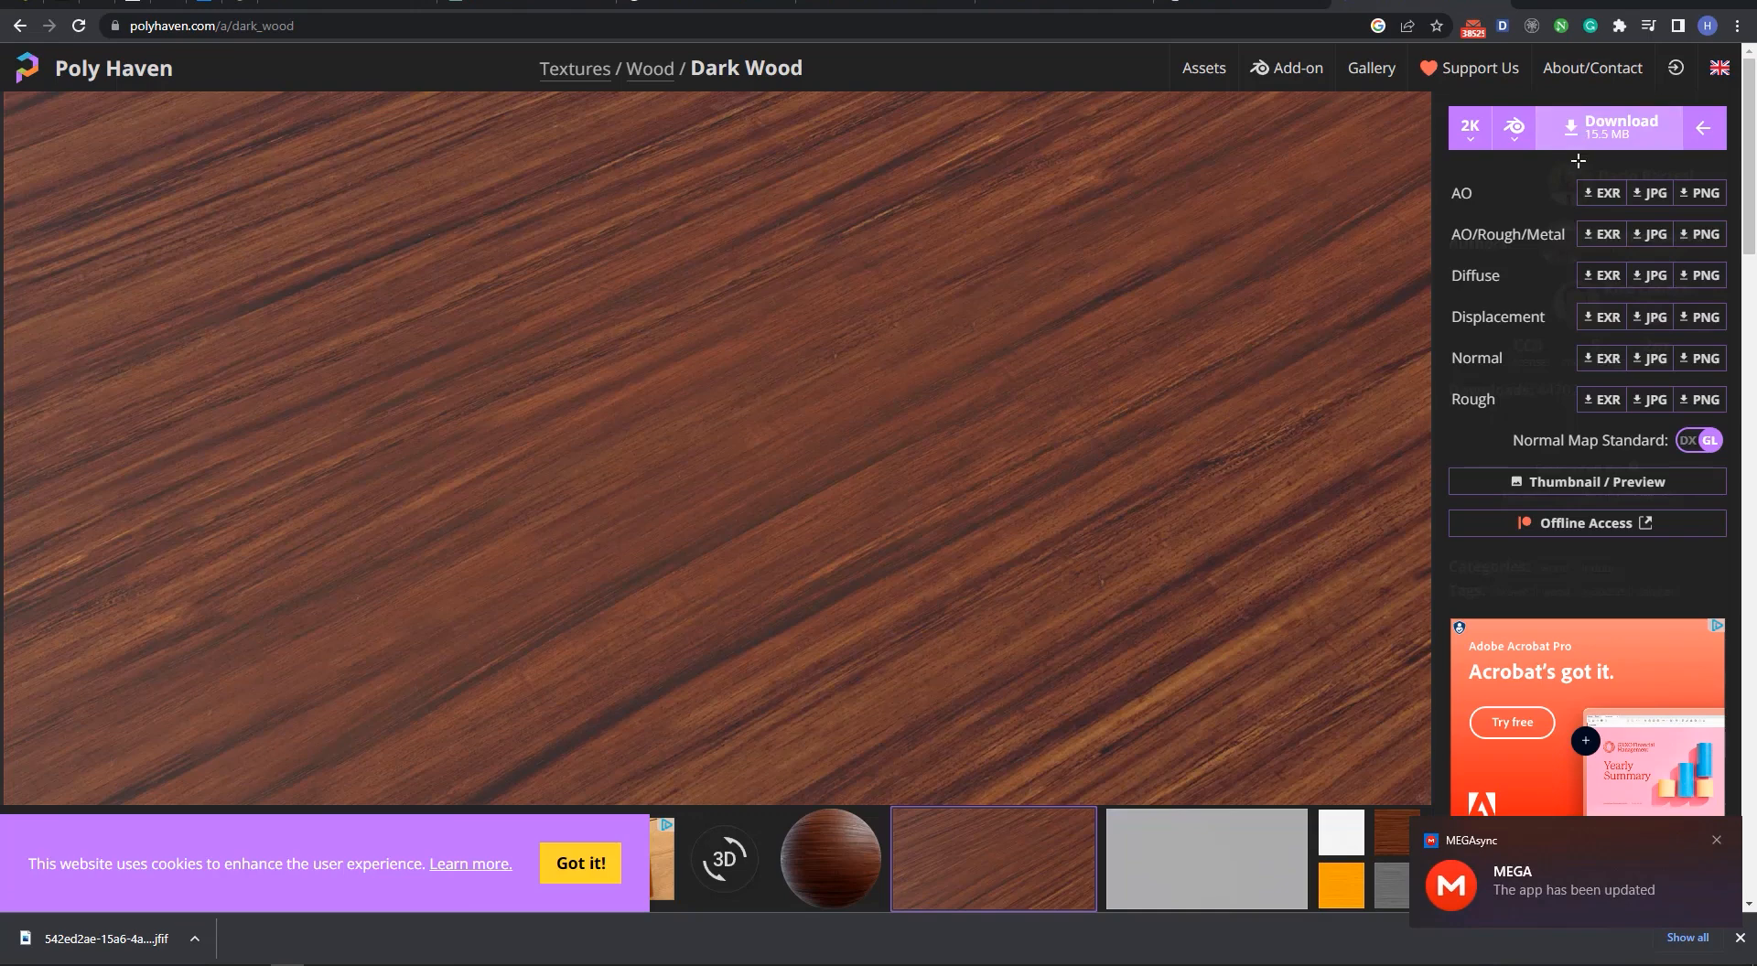
left_click(1715, 839)
left_click(1611, 128)
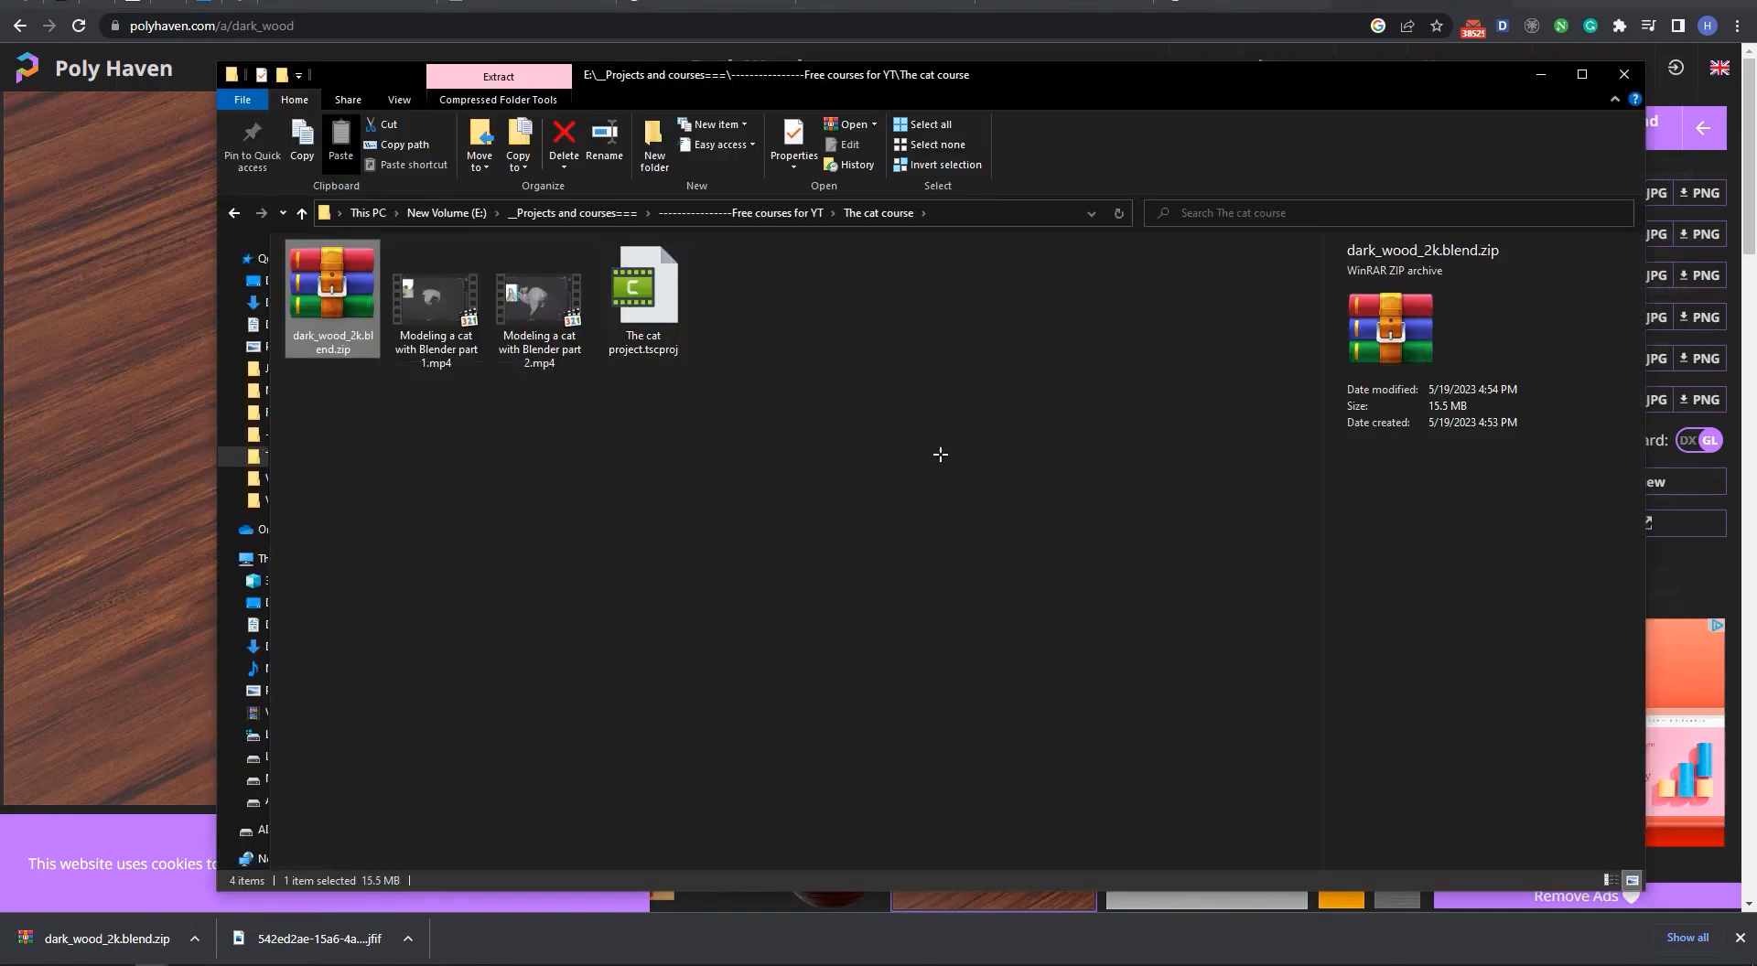
- Extract dark_wood_2k.blend.zip into its own folder and open the textures subfolder inside it
left_click(383, 410)
left_click(320, 296)
right_click(327, 319)
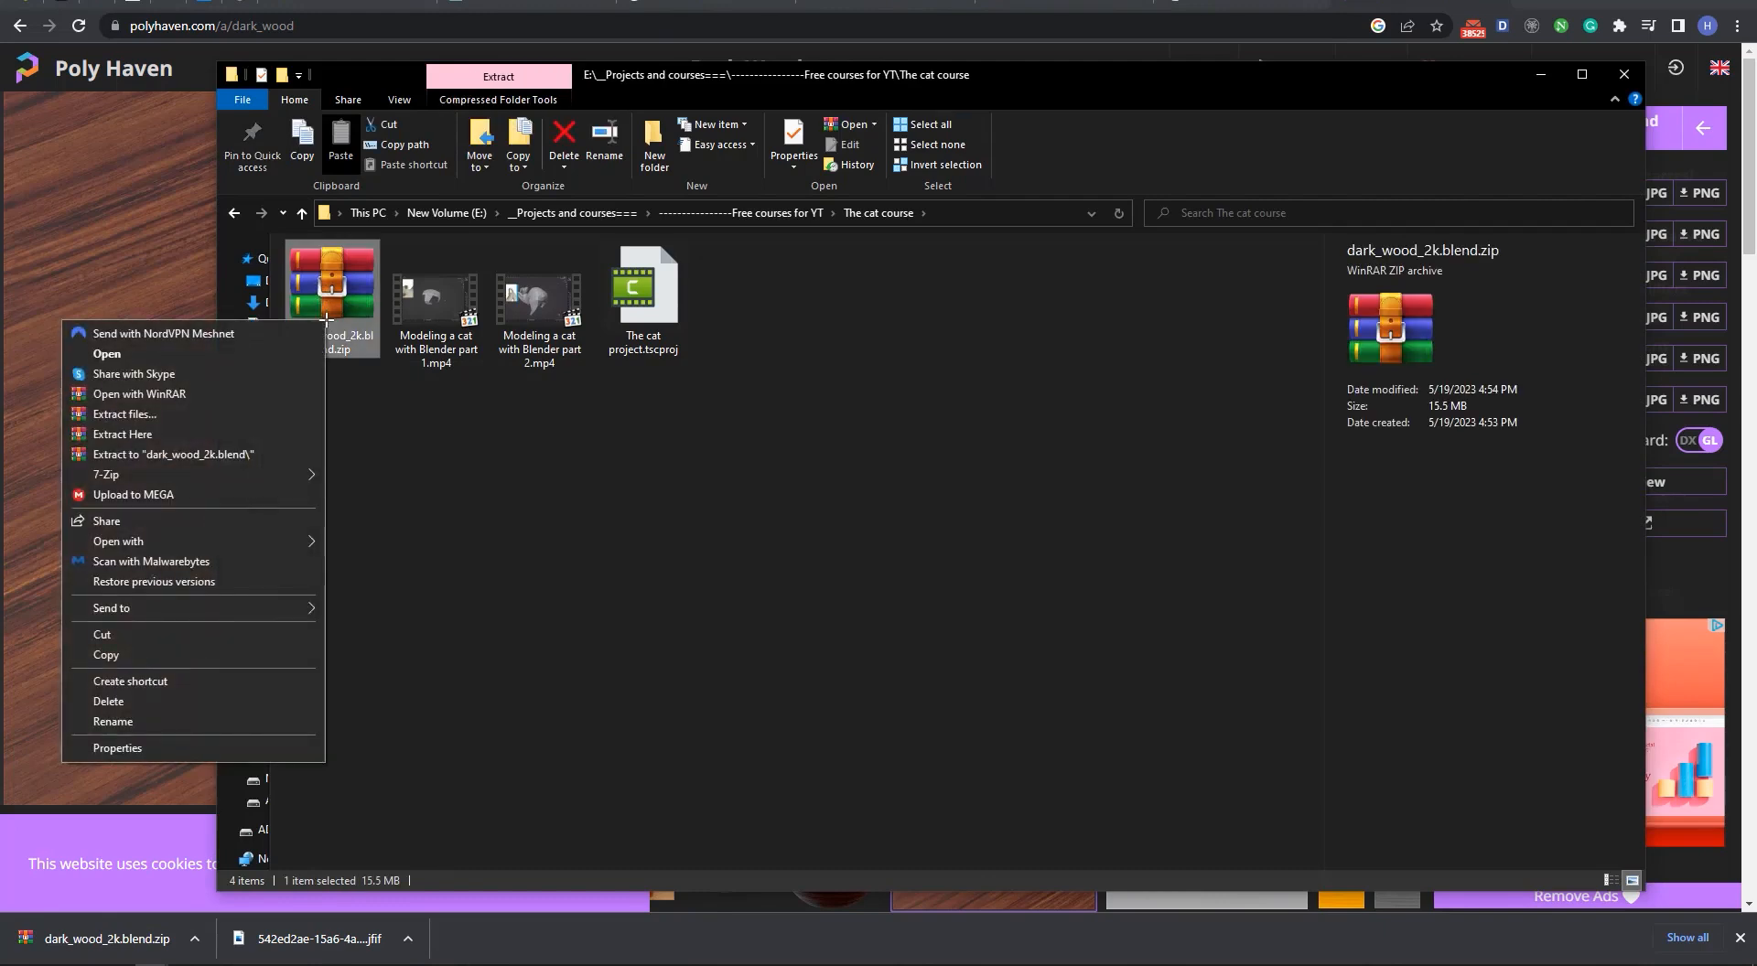
left_click(149, 454)
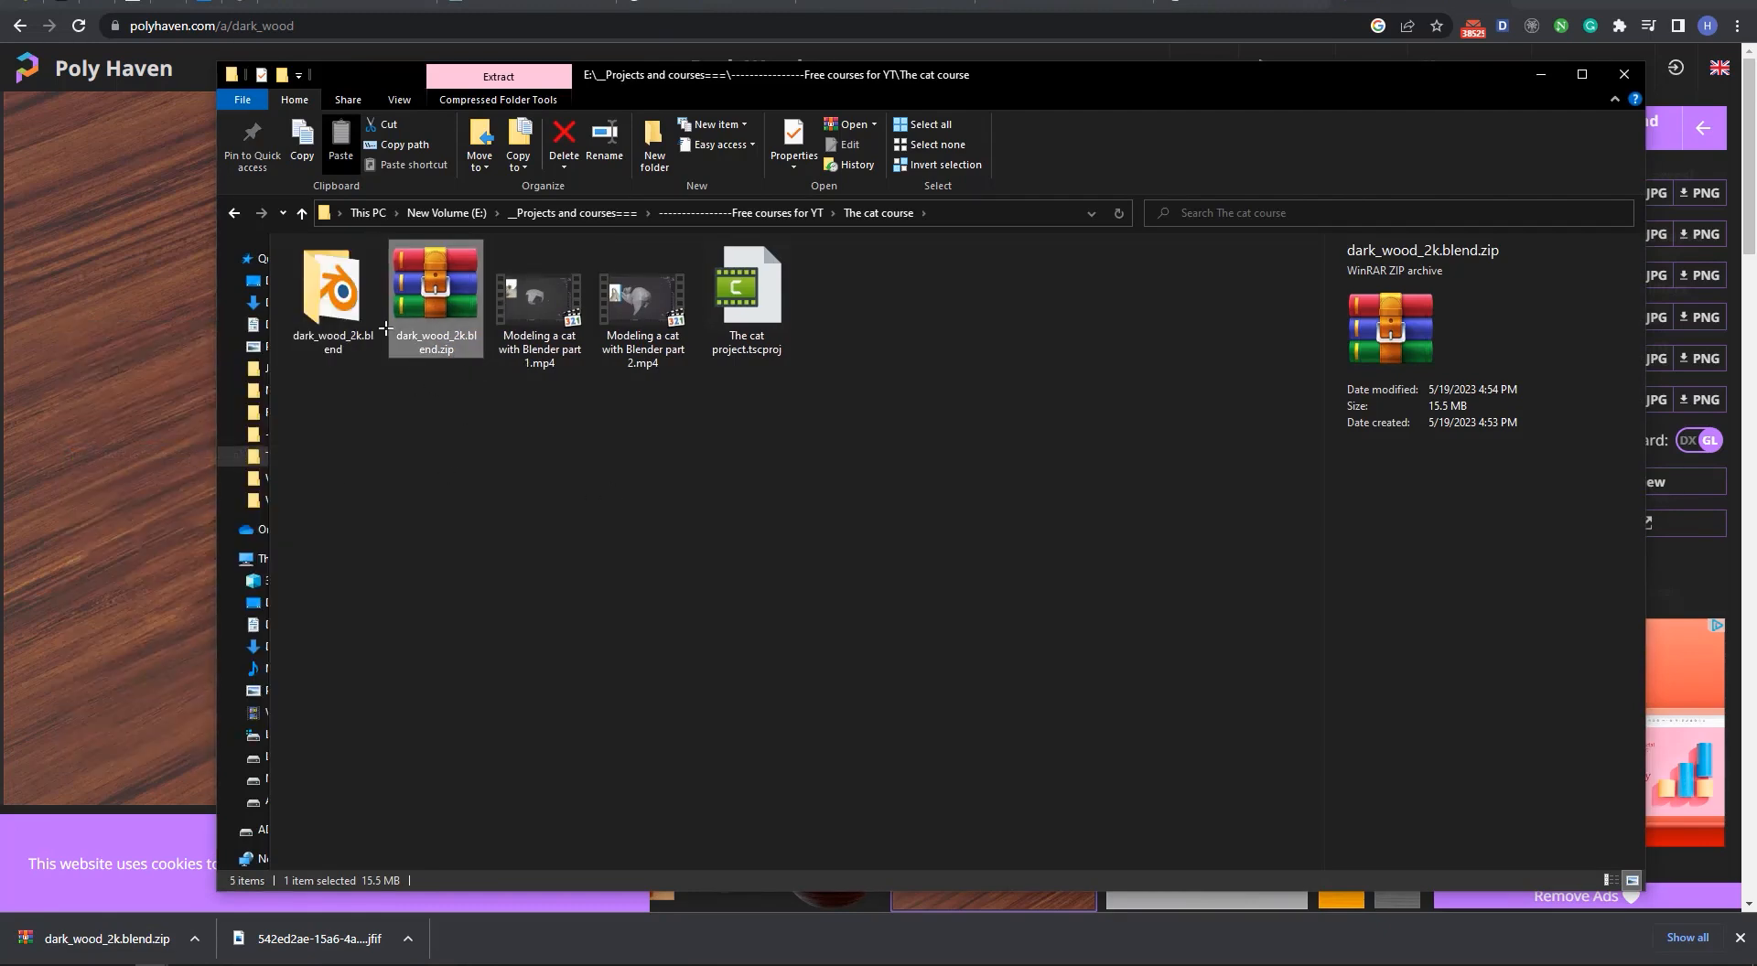
double_click(339, 307)
double_click(343, 273)
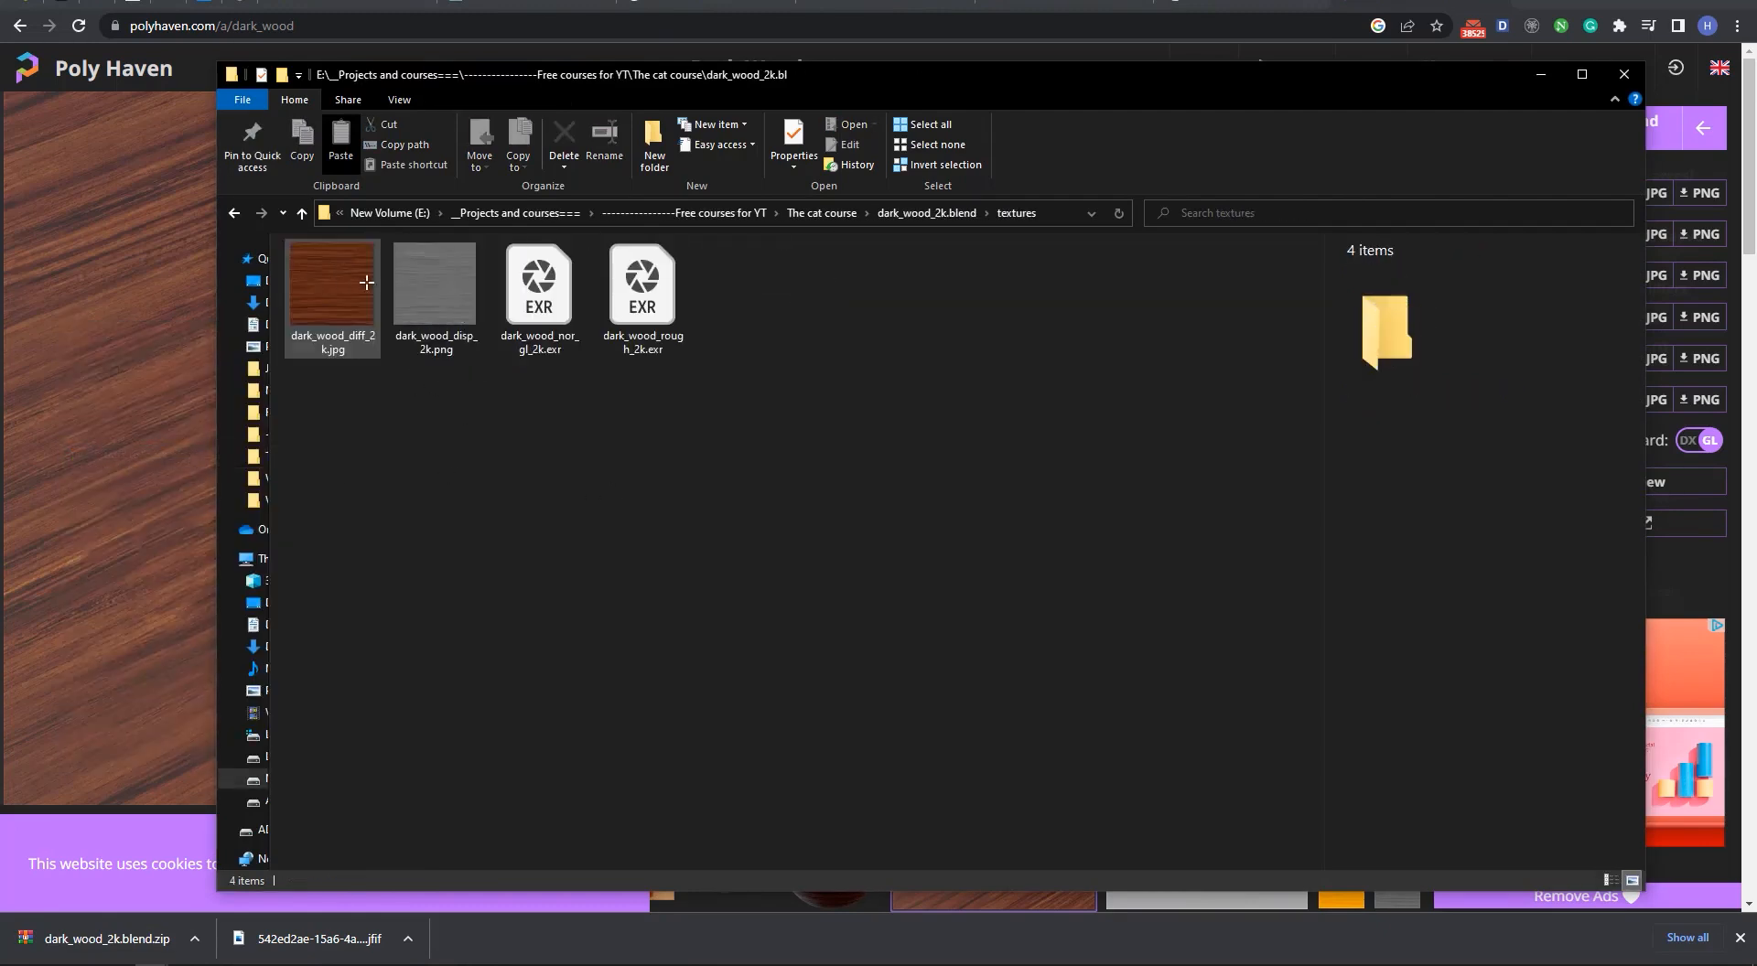
- Delete the displacement map dark_wood_disp_2k.png from the textures folder
left_click(349, 347)
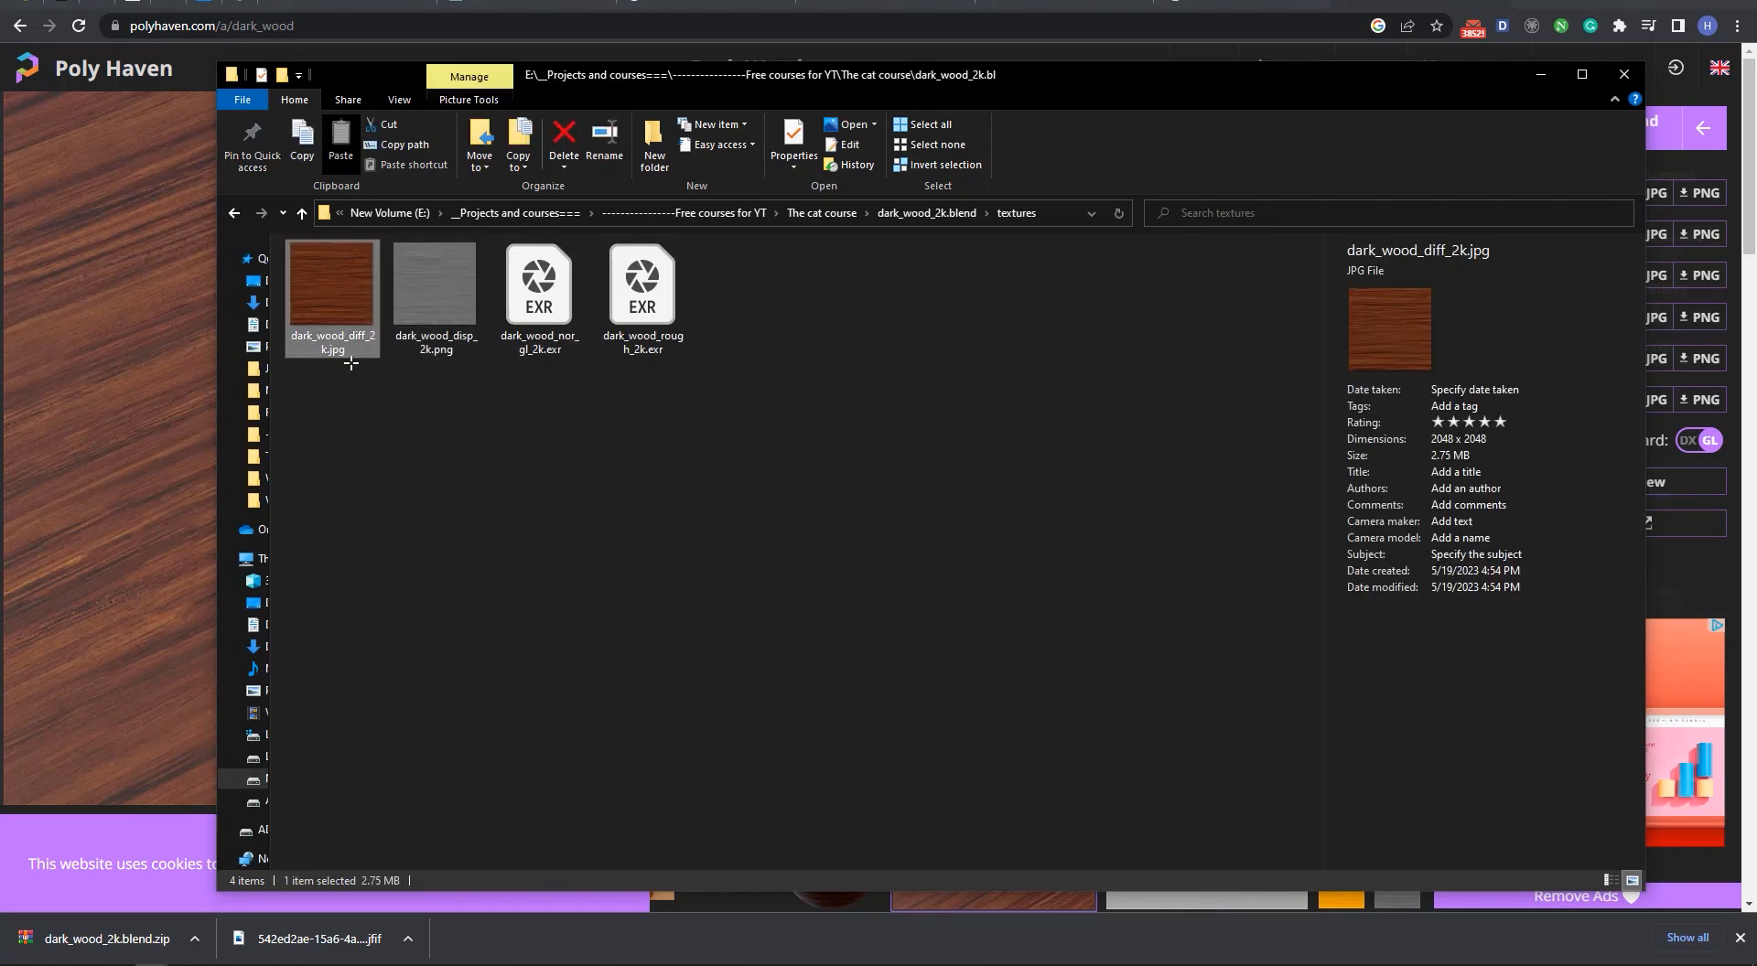
left_click(435, 310)
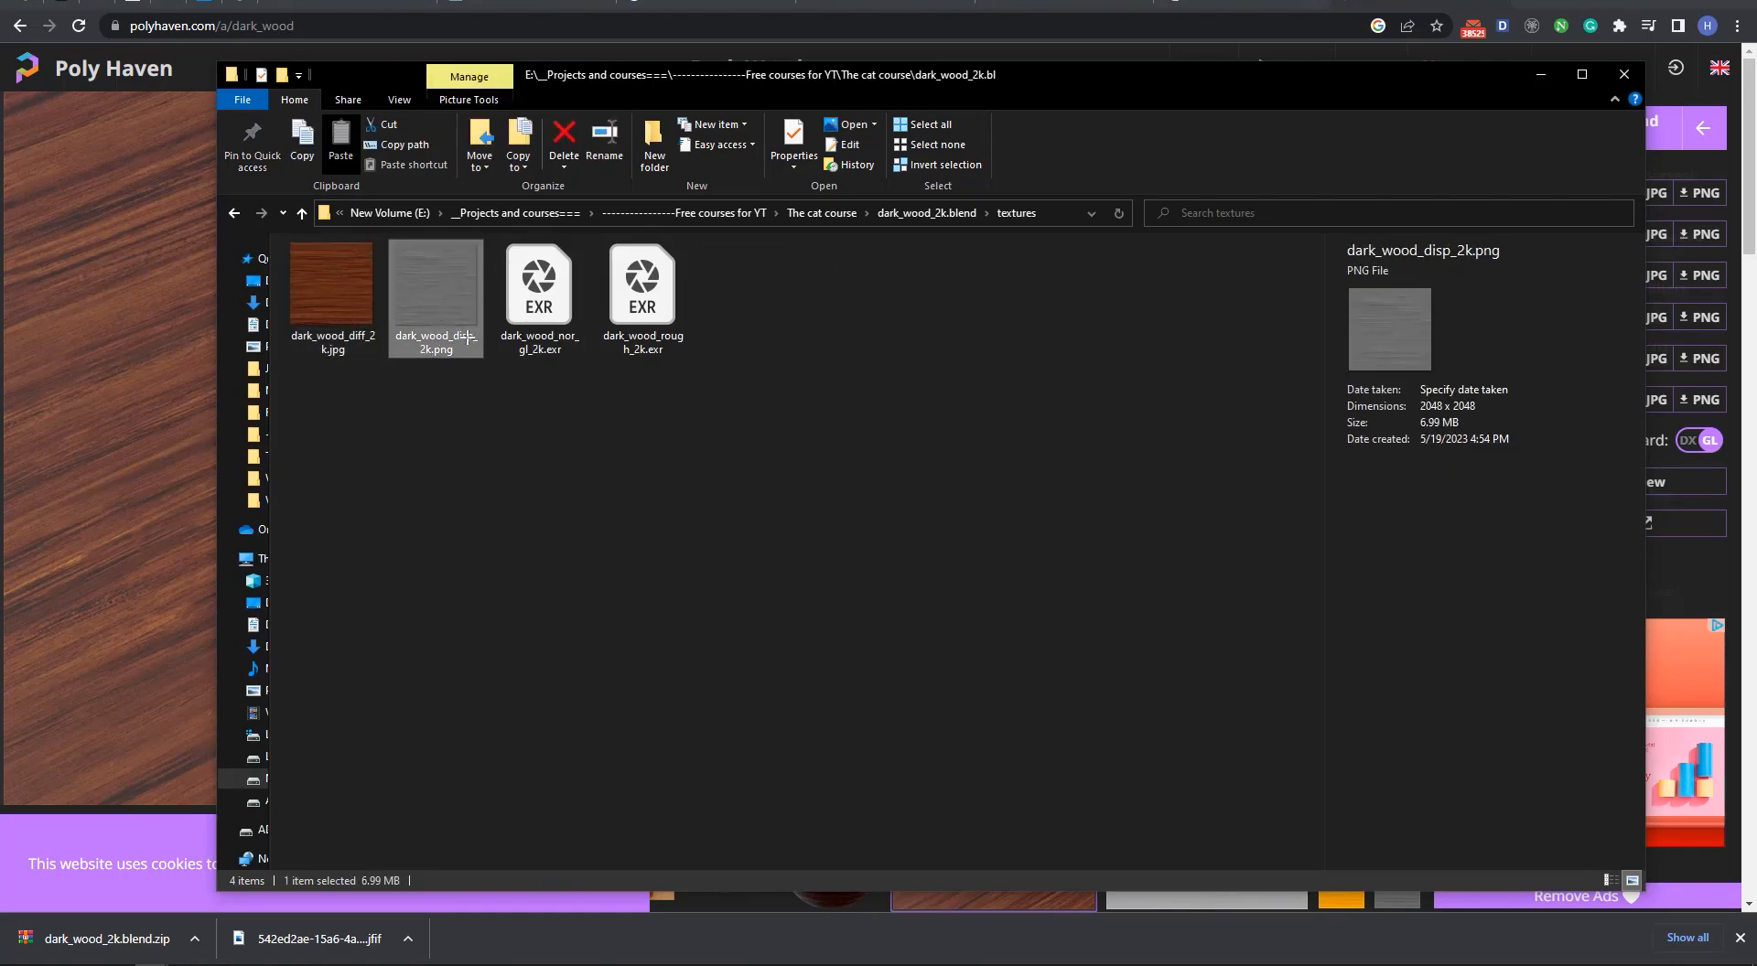
left_click(453, 330)
key("BackSpace")
key("Return")
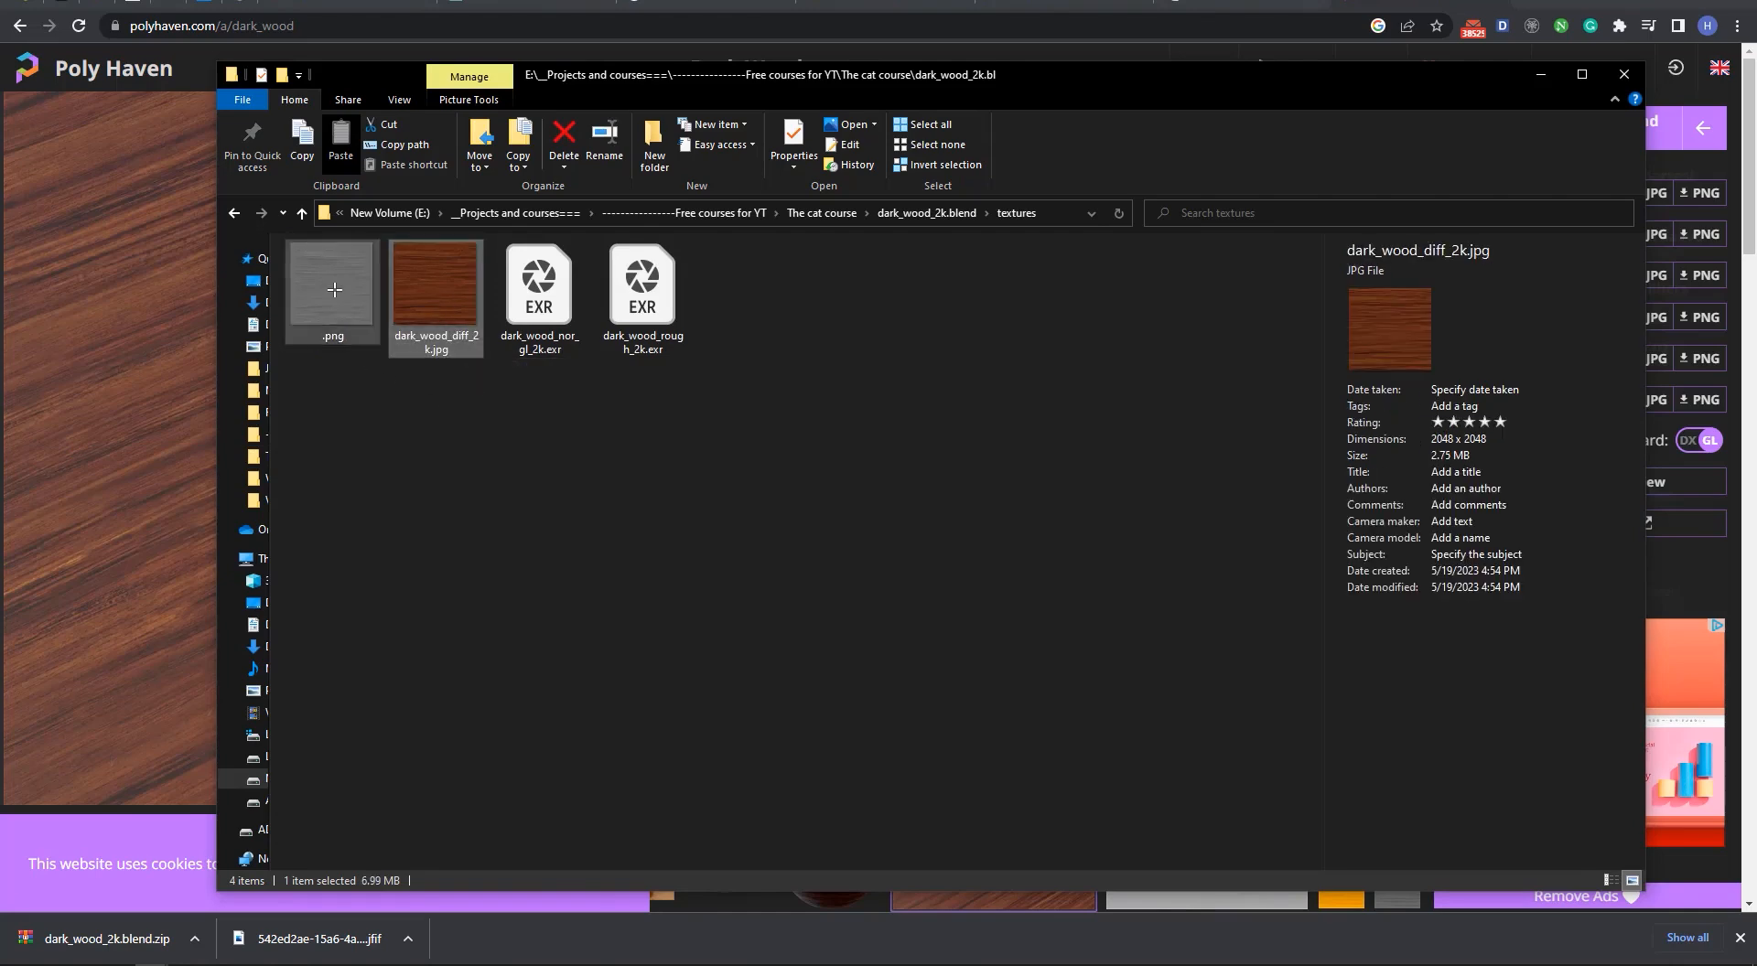
left_click(335, 291)
key("Delete")
- Review the remaining diffuse, normal and roughness maps and move the folder window aside
left_click(443, 319)
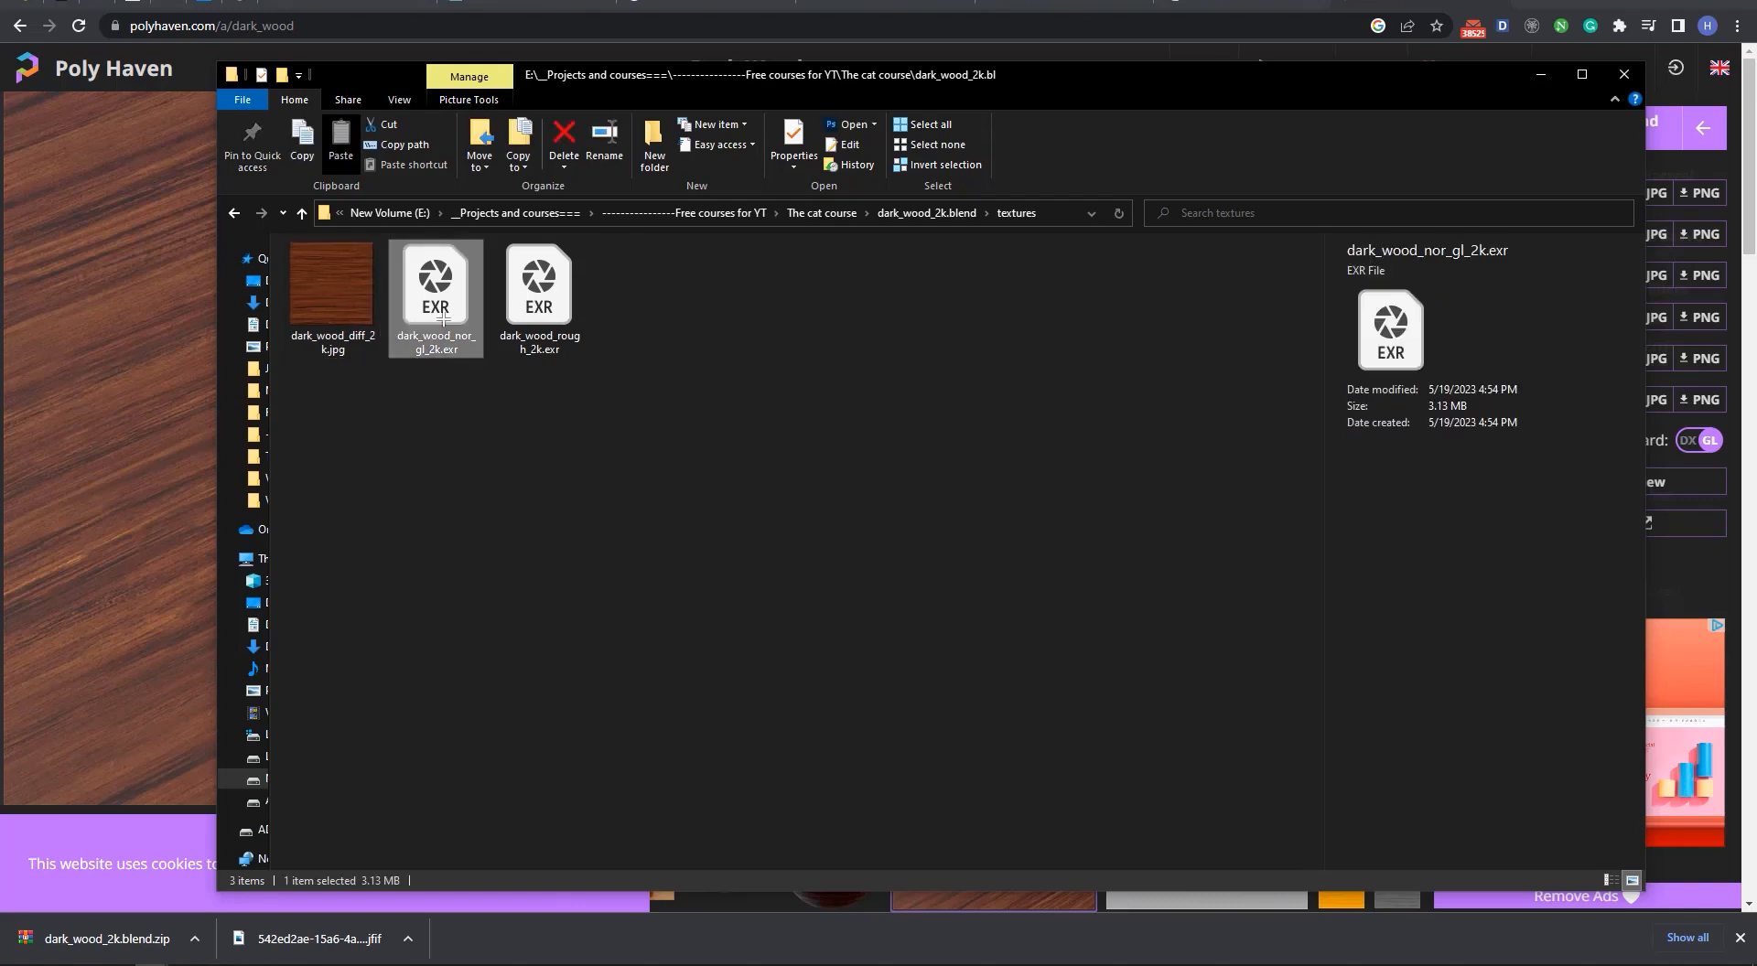
left_click(538, 309)
mouse_move(335, 420)
left_mouse_down()
mouse_move(335, 394)
mouse_move(619, 279)
mouse_move(588, 338)
mouse_move(309, 401)
left_mouse_up()
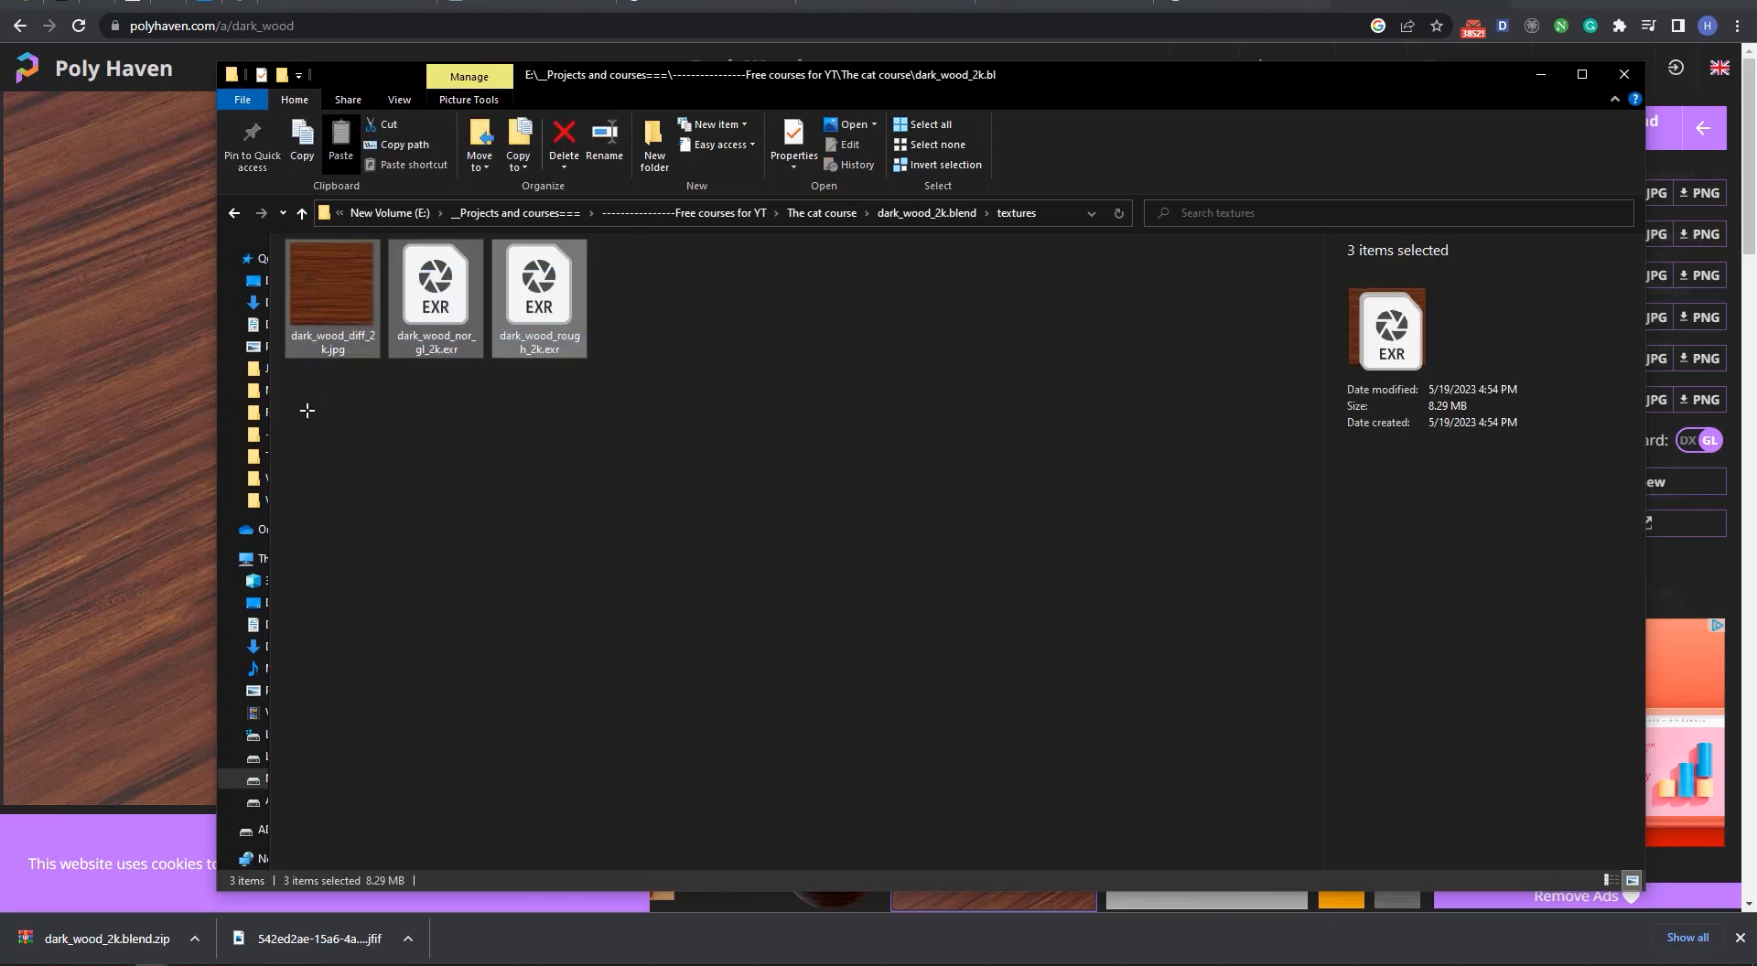
key("alt+Left")
key("alt+Right")
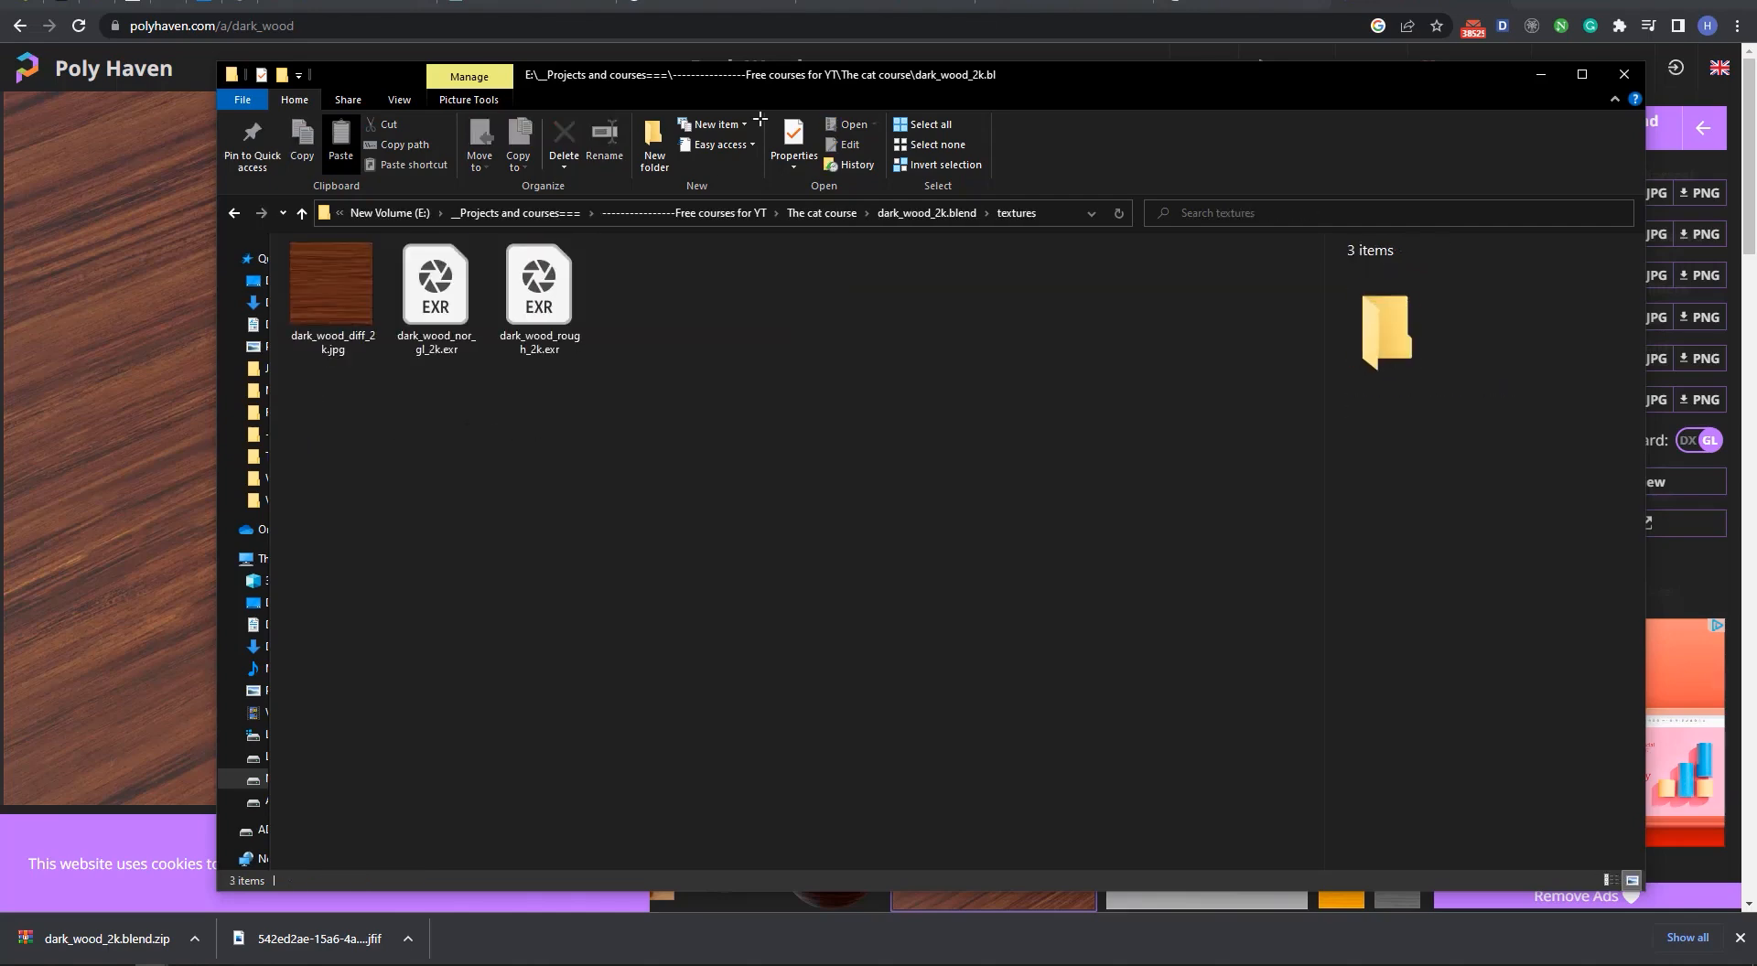
left_click_drag(612, 91, 1156, 87)
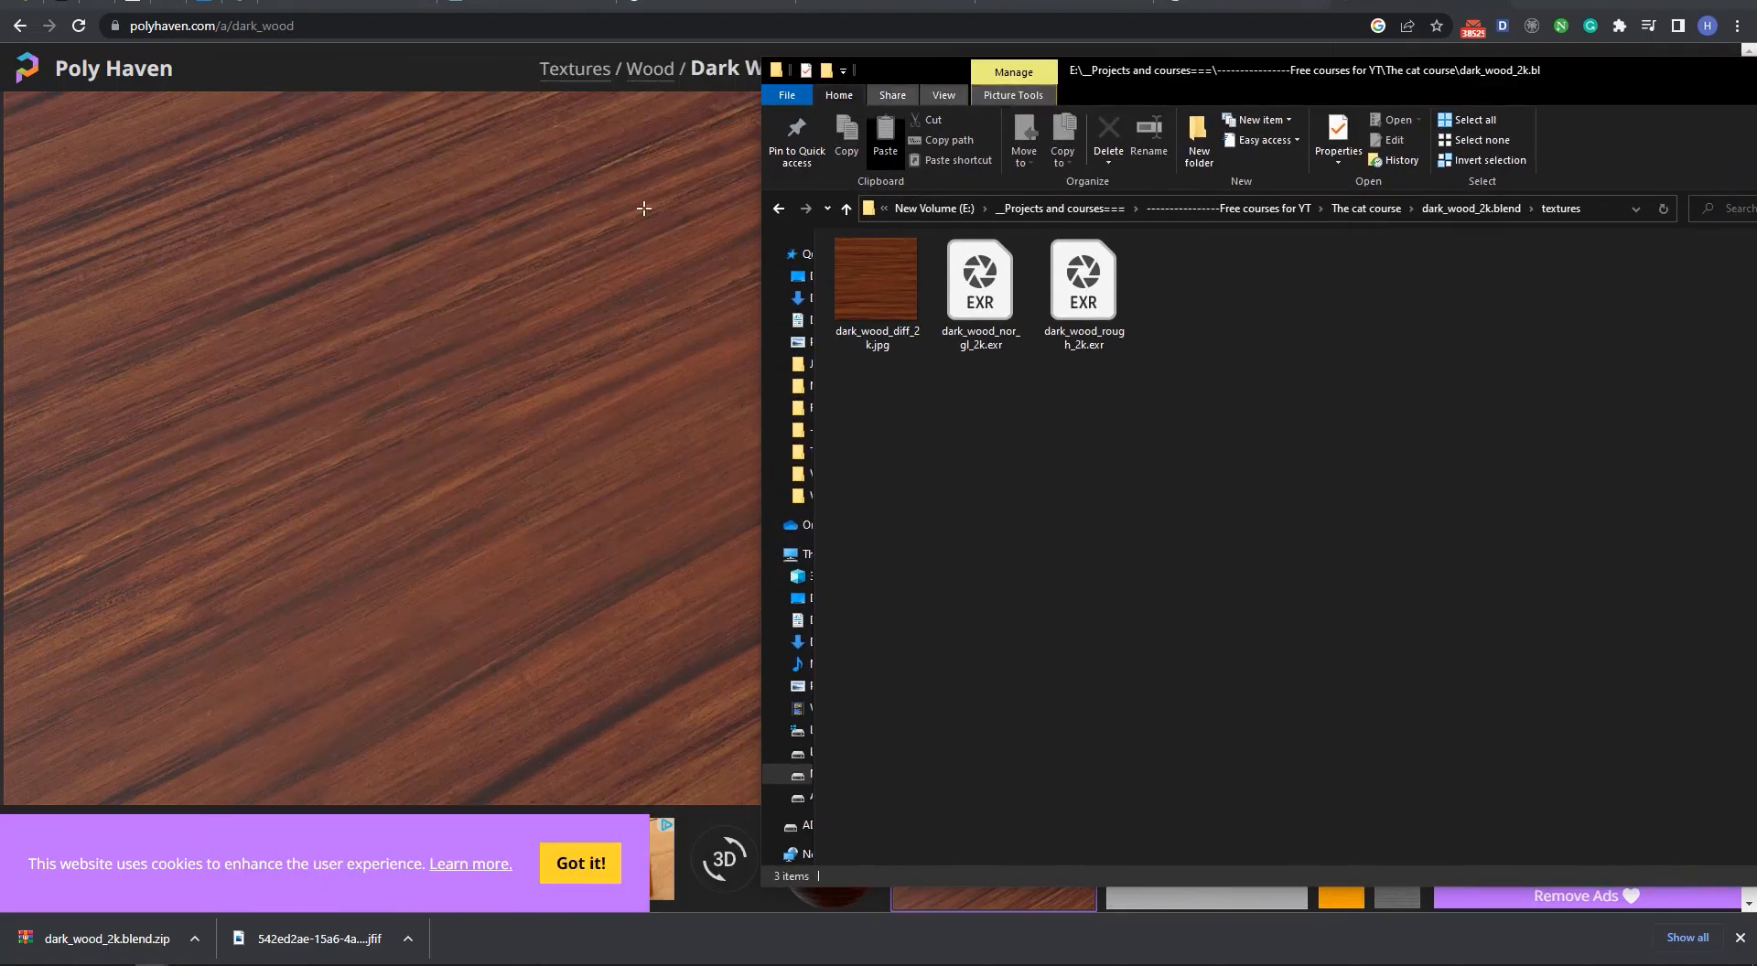
- Switch to Blender, narrow the 3D viewport to about half the width and enlarge the shader editor over the image editor
mouse_move(480, 962)
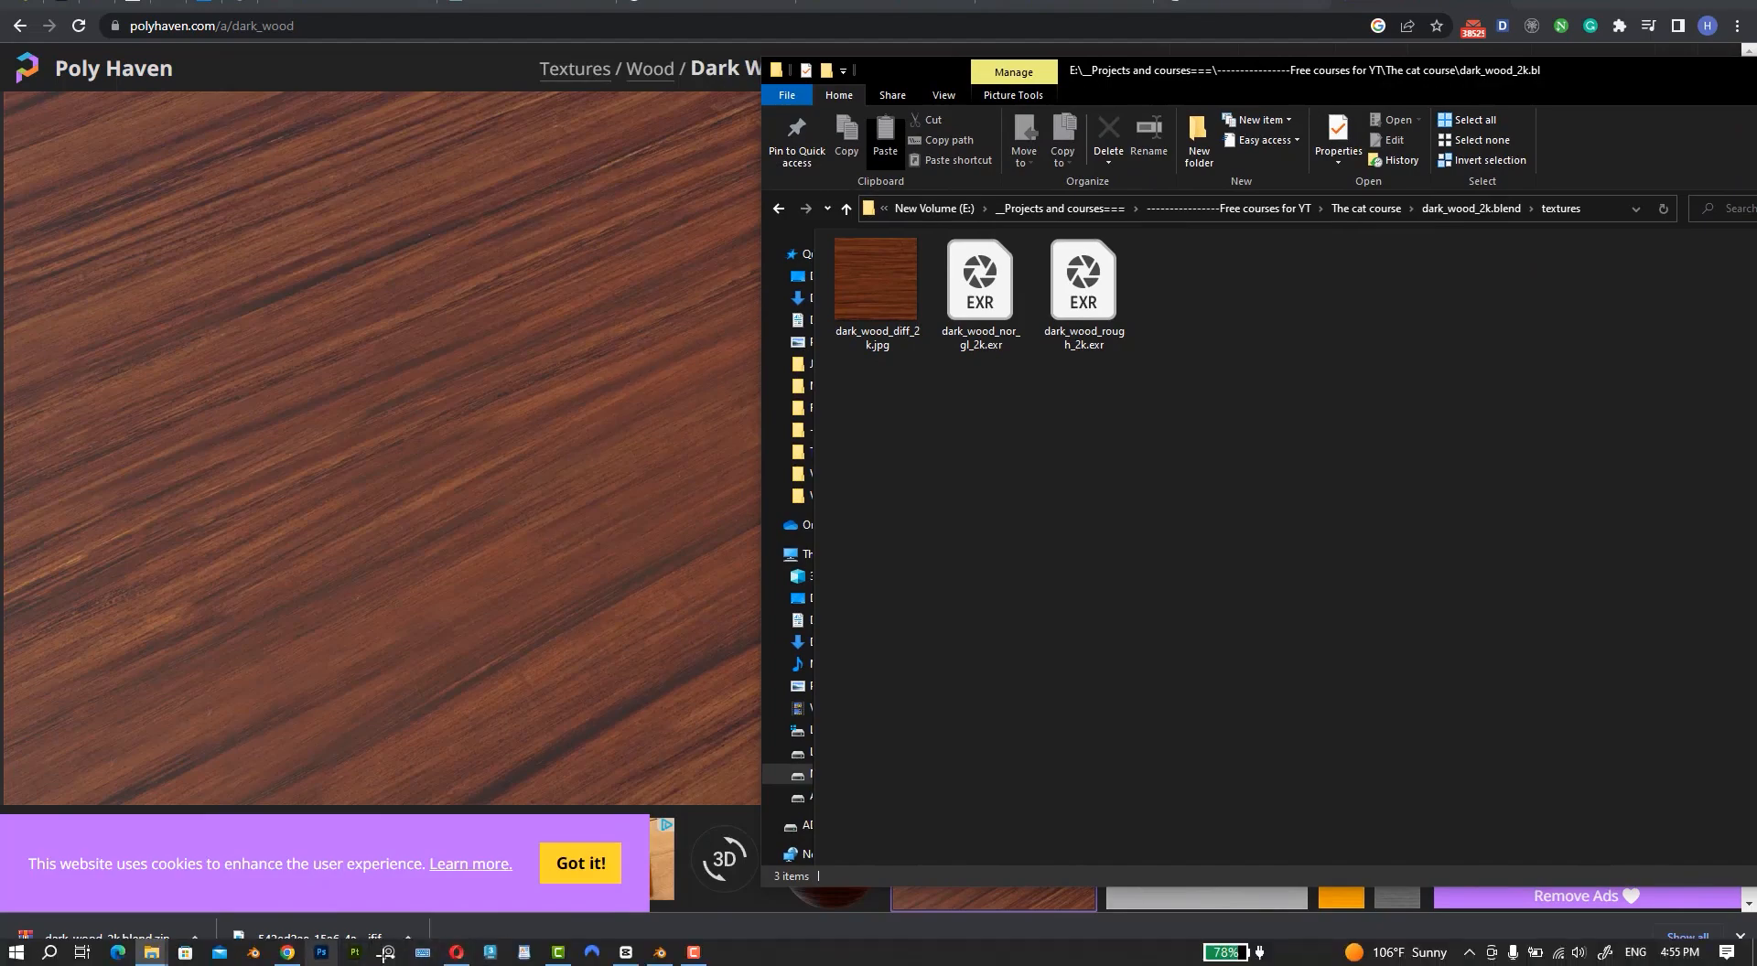
left_click(661, 952)
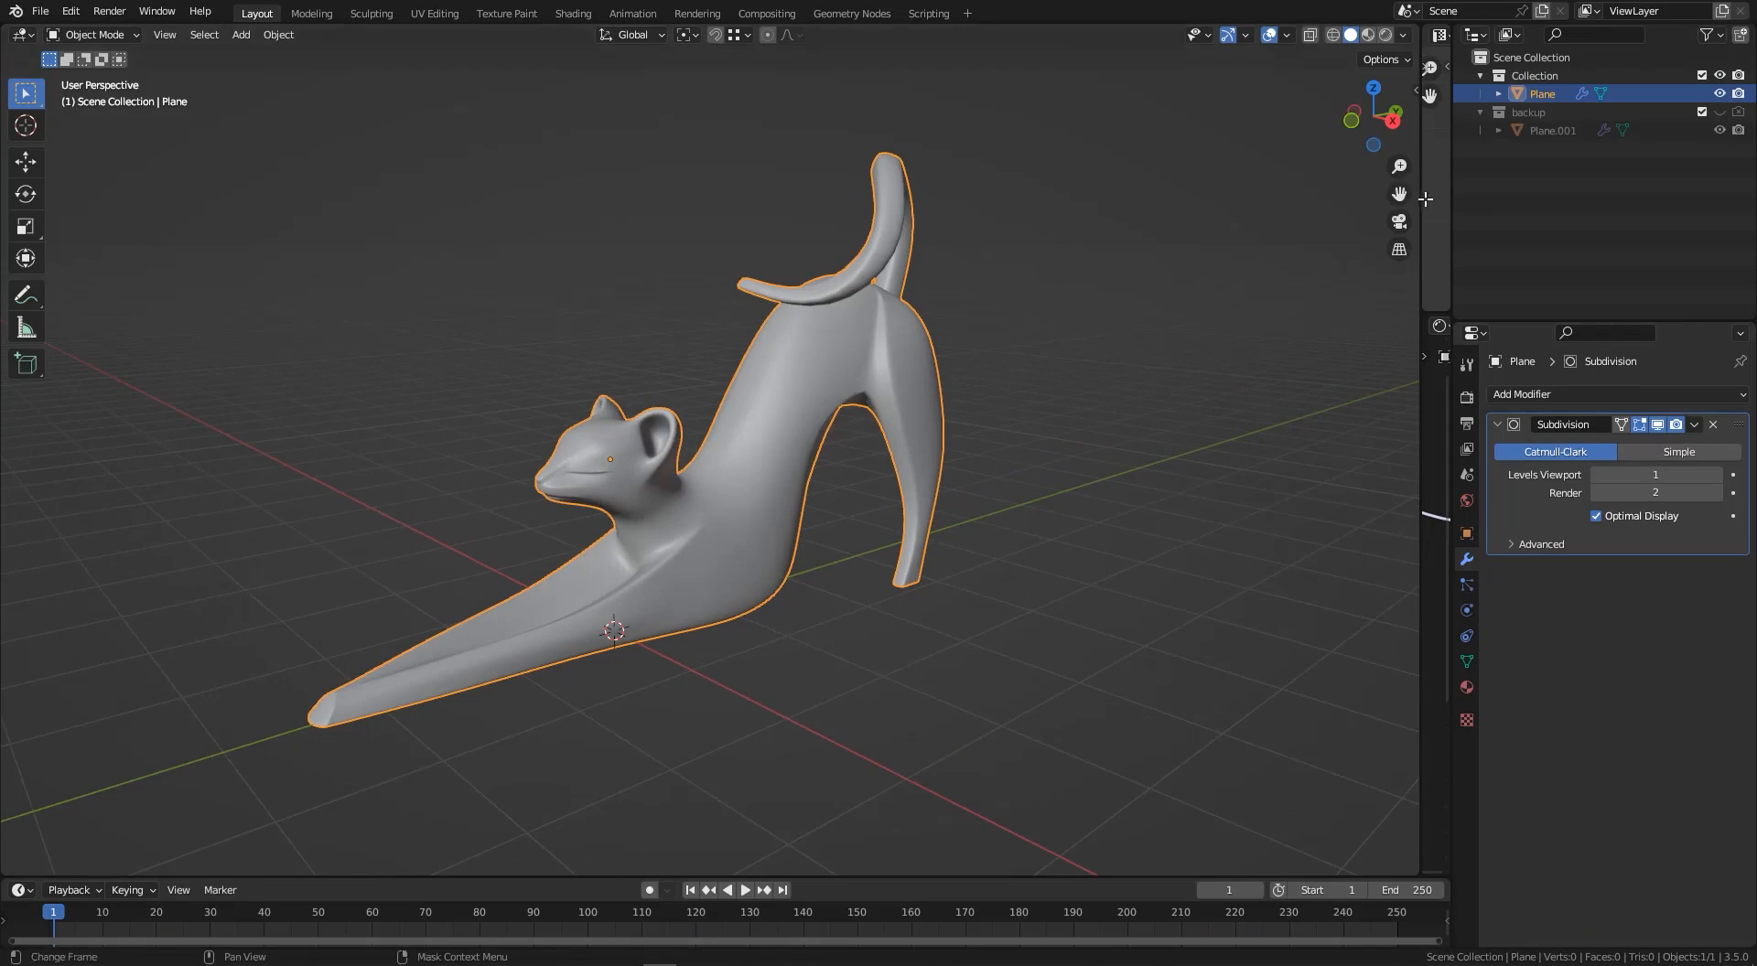
left_click_drag(1423, 199, 760, 218)
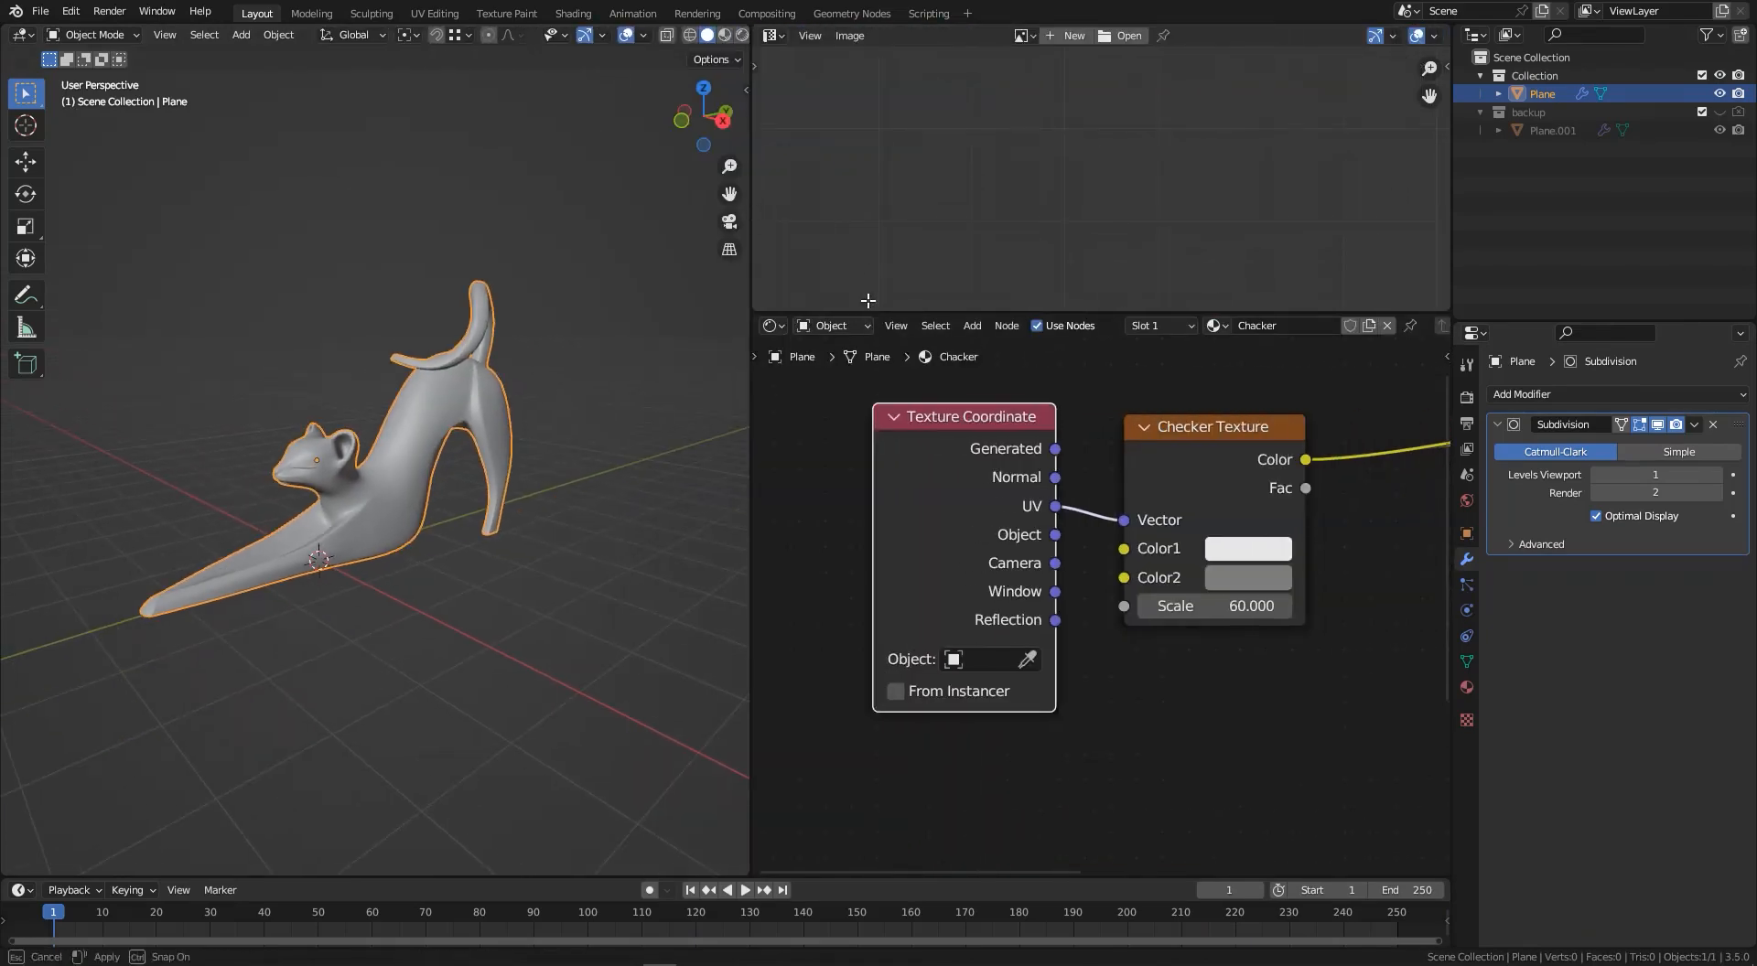
left_click_drag(868, 314, 869, 51)
- Delete the Texture Coordinate and Checker Texture nodes from the cat's material
scroll(969, 119, "down", 2)
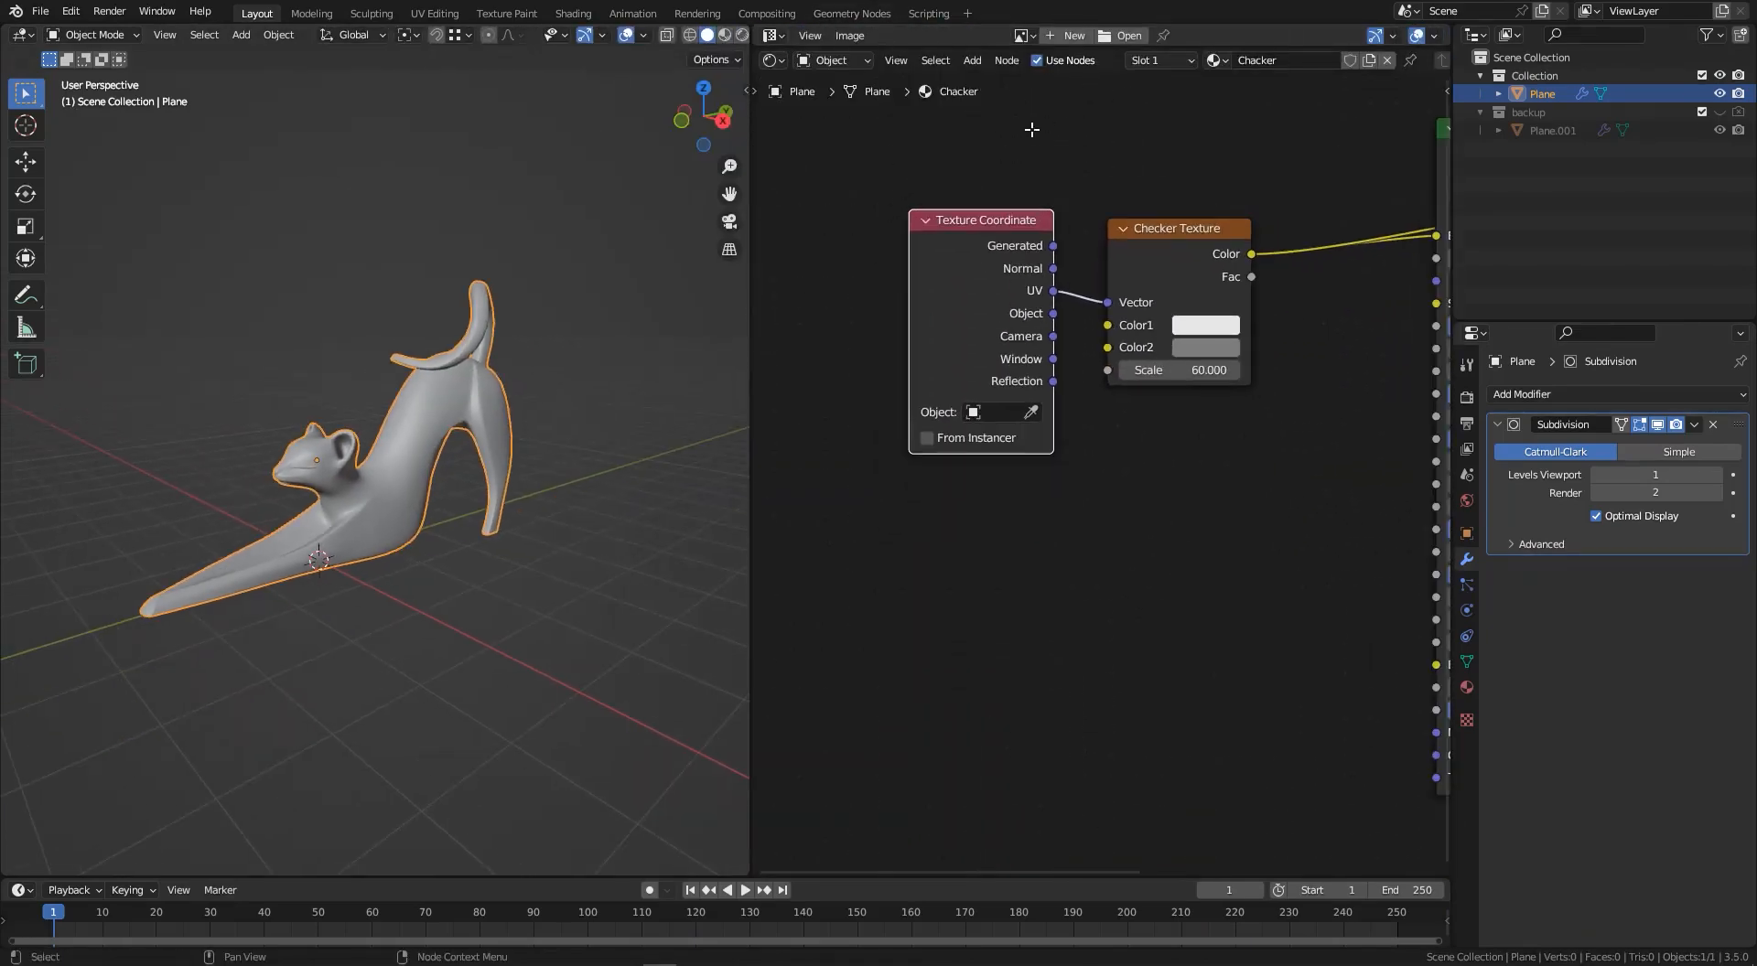
scroll(1031, 130, "down", 4)
scroll(927, 398, "down", 5)
middle_click_drag(1013, 440, 985, 451)
left_click_drag(897, 206, 1038, 361)
scroll(1025, 340, "up", 2)
key("ctrl+x")
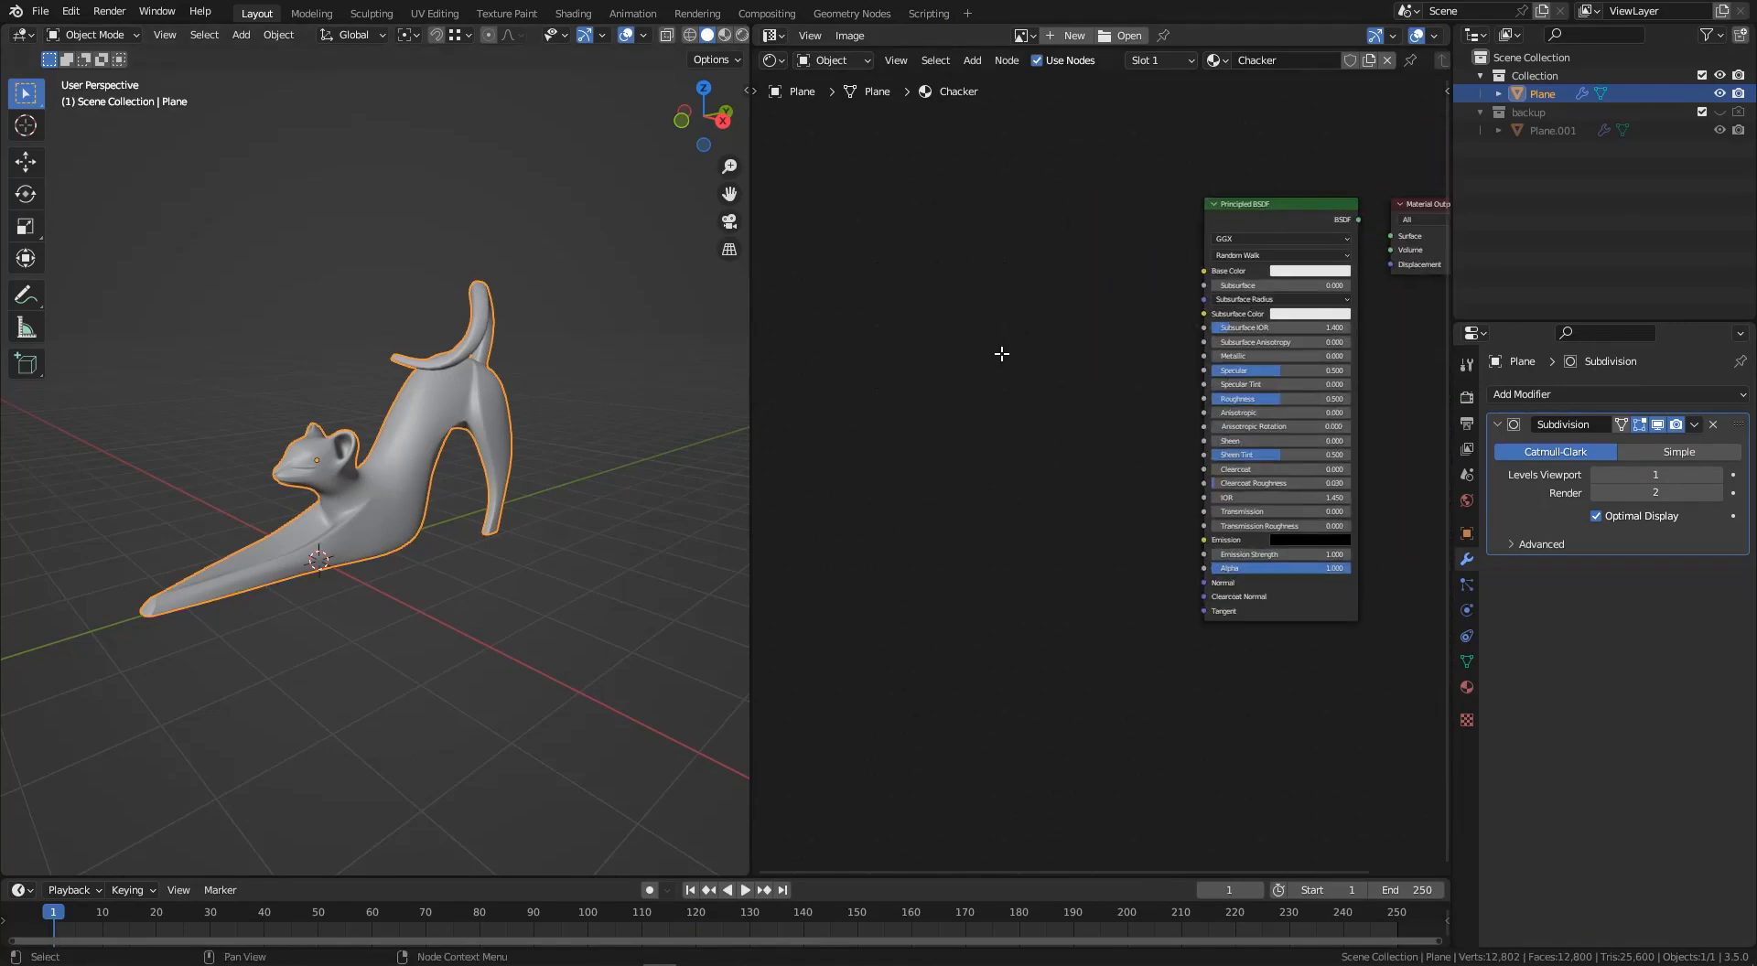
- Connect the Principled BSDF output to the Surface input of the Material Output node
scroll(1002, 355, "down", 3)
middle_click_drag(1312, 248, 1260, 276)
scroll(1260, 276, "up", 4)
left_click_drag(1219, 272, 1253, 290)
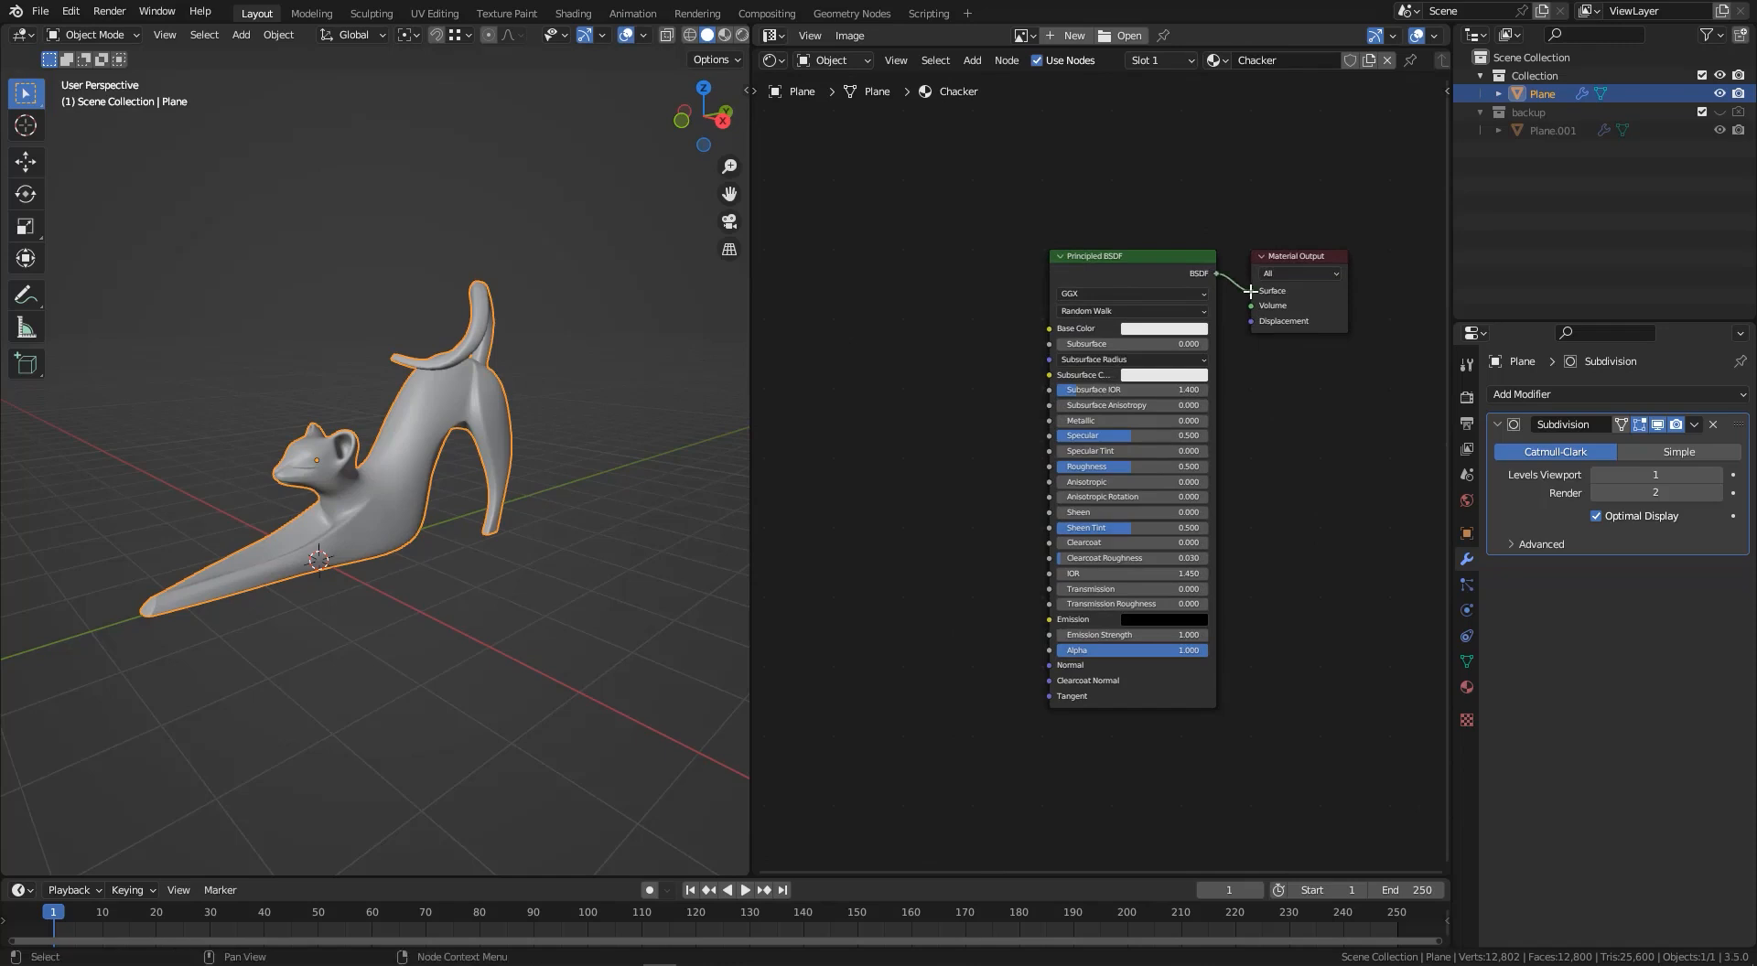
scroll(965, 365, "down", 3)
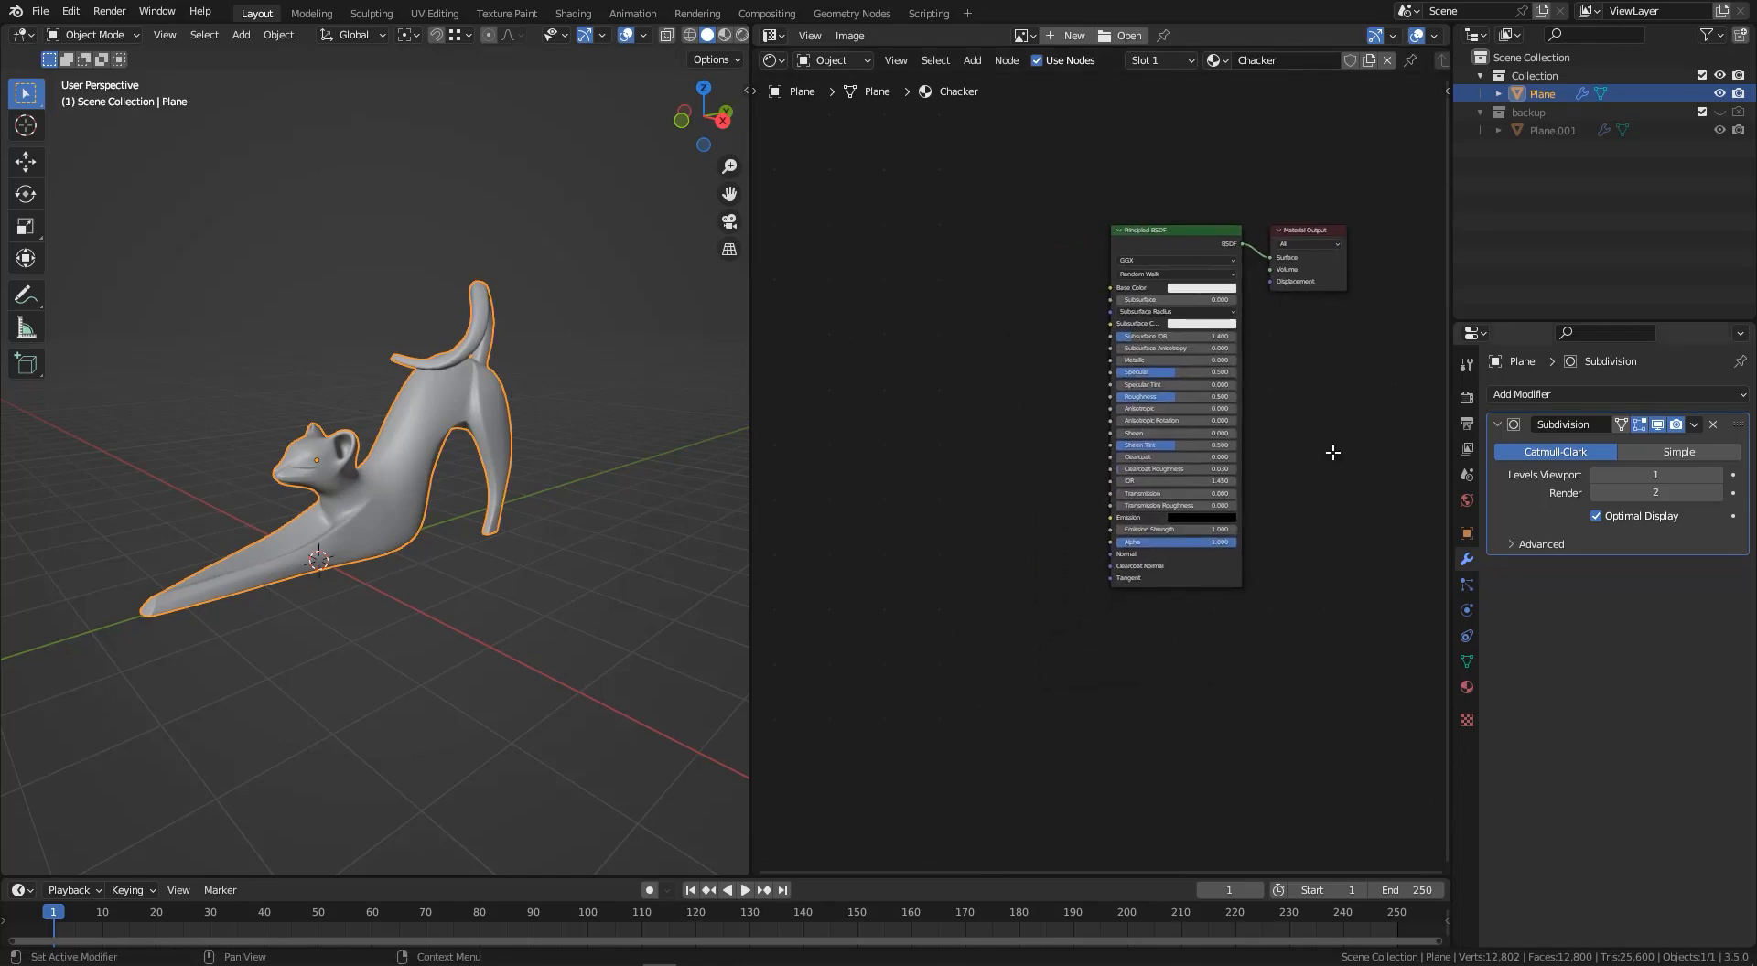
scroll(1150, 261, "up", 1)
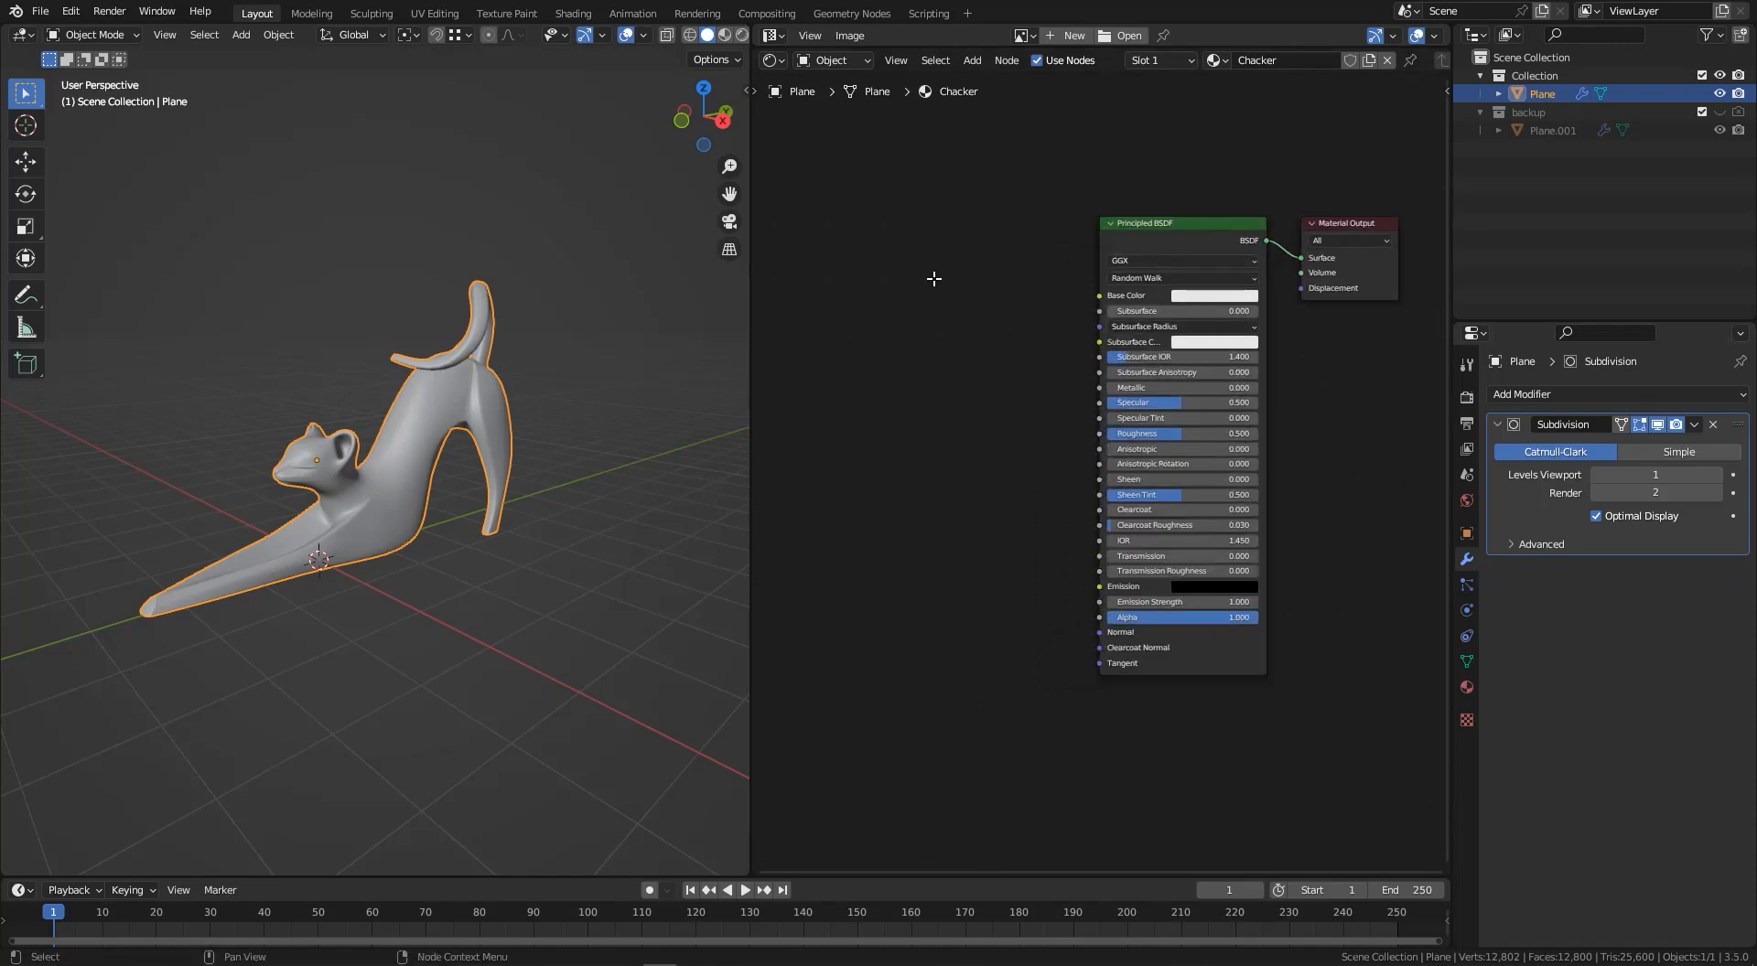
- Run Principled Texture Setup with the dark_wood diffuse, normal and roughness 2K maps from the dark_wood_2k.blend textures folder
key("ctrl+shift+t")
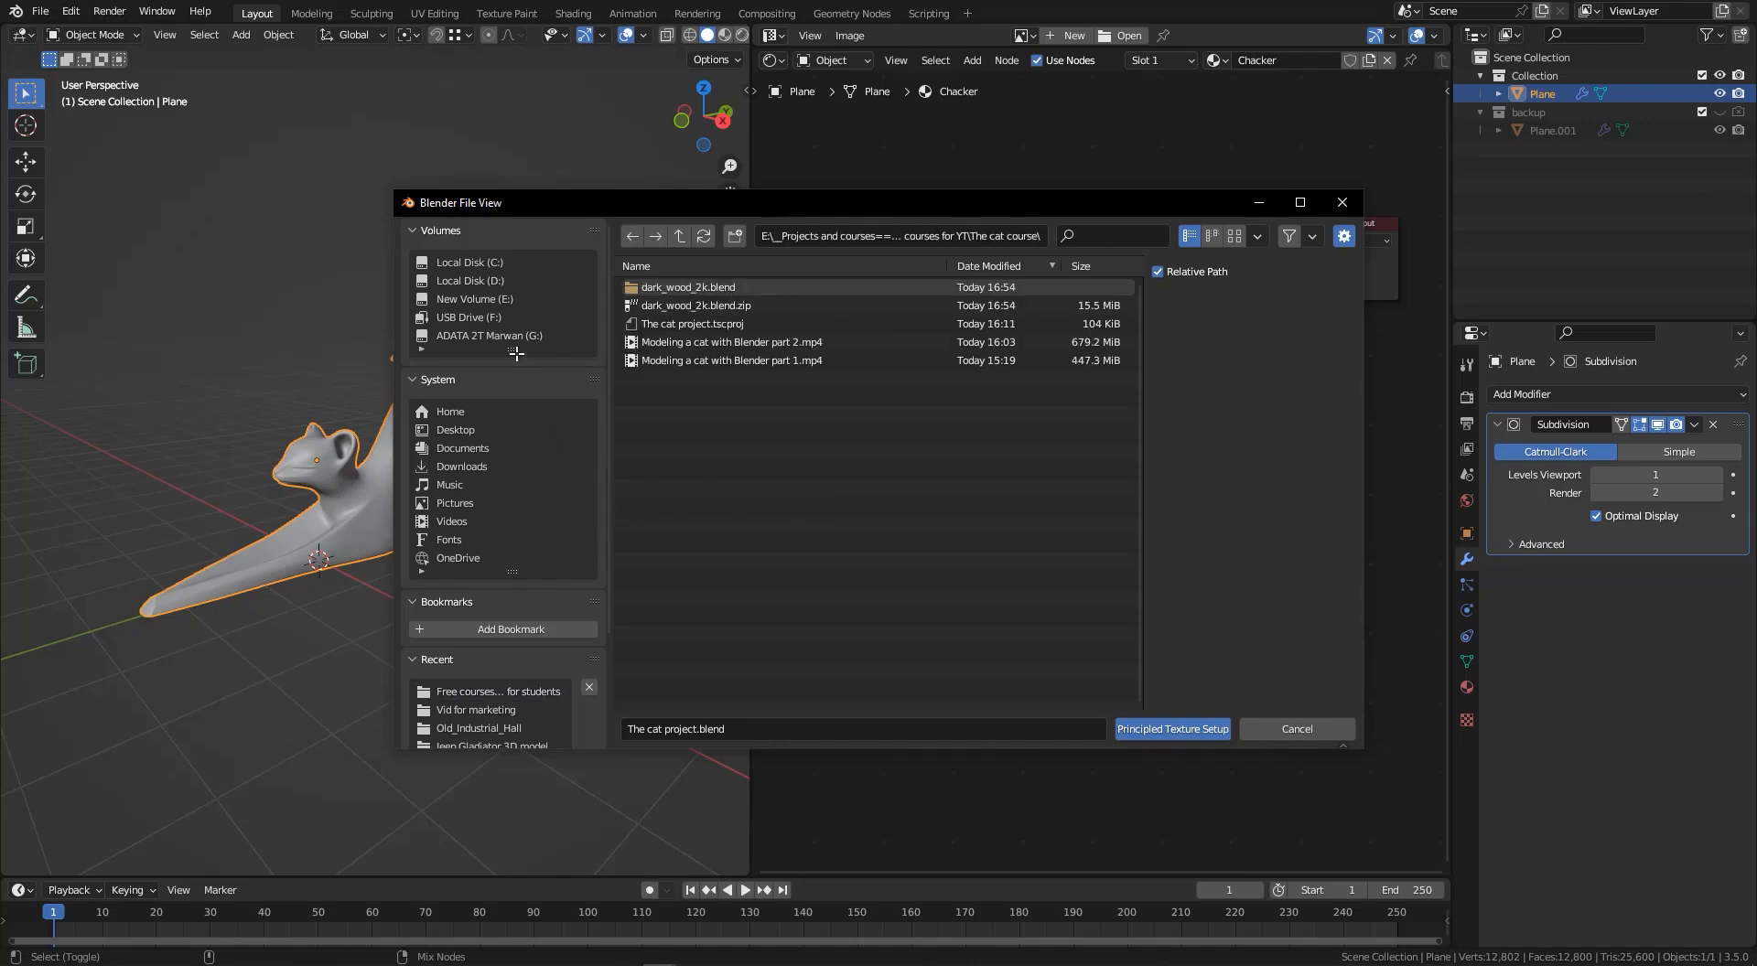
double_click(672, 287)
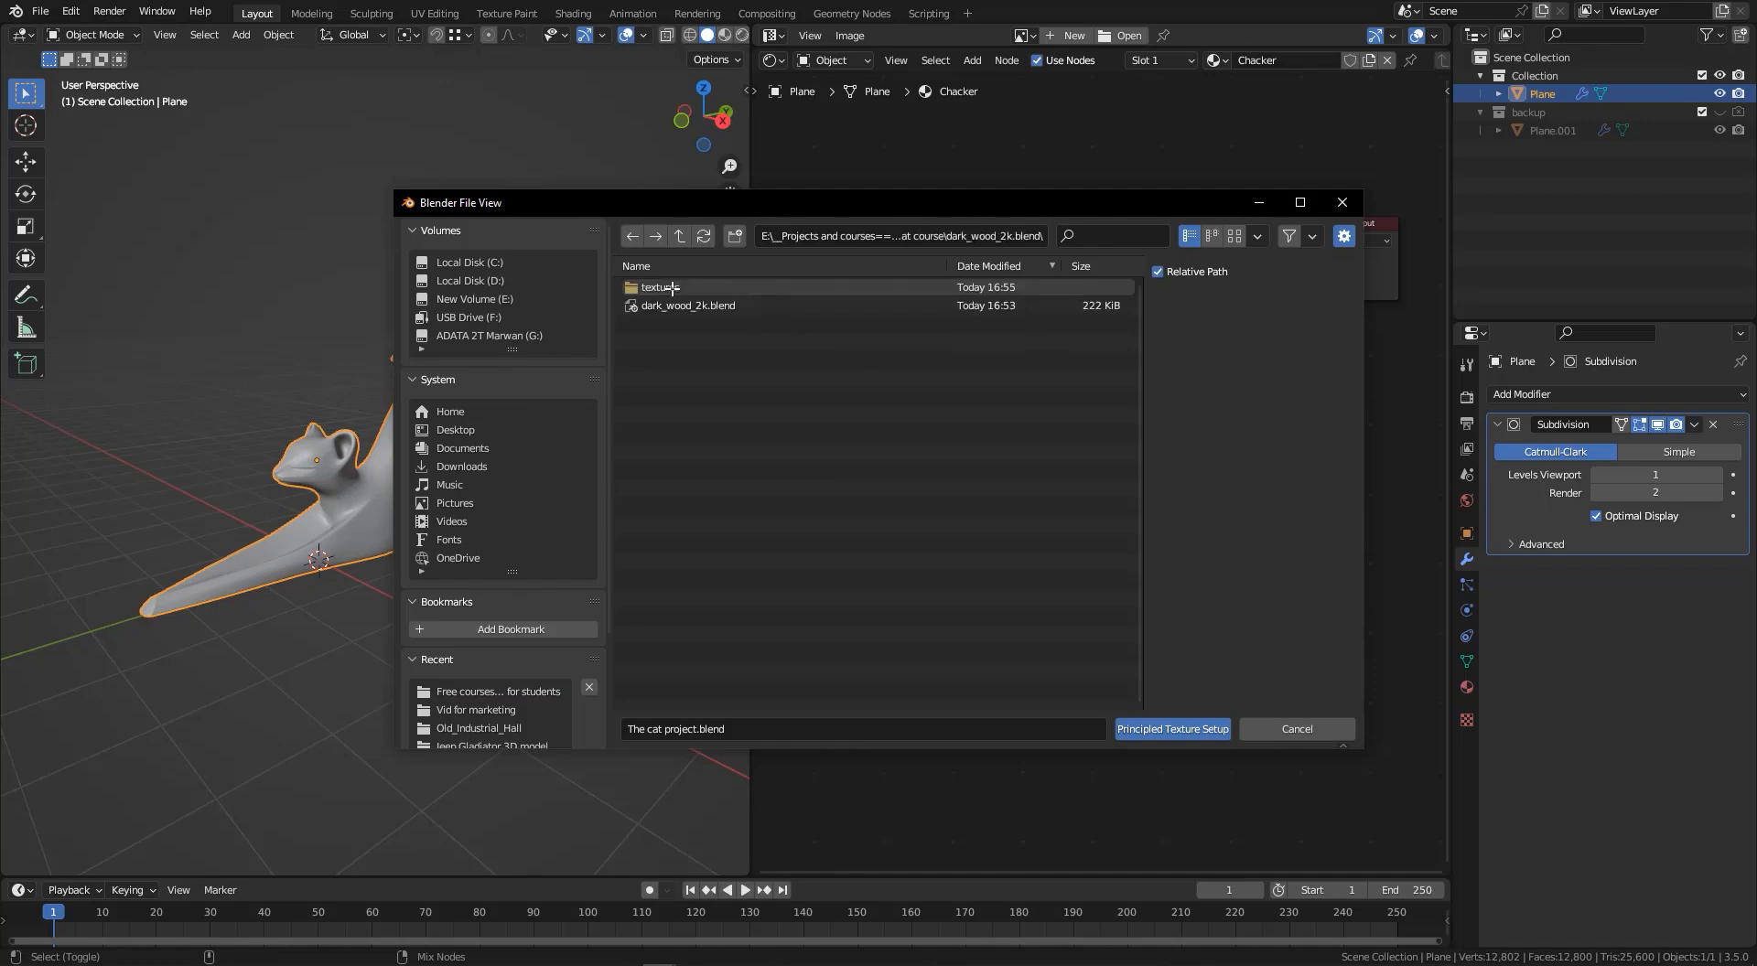
left_click(673, 288)
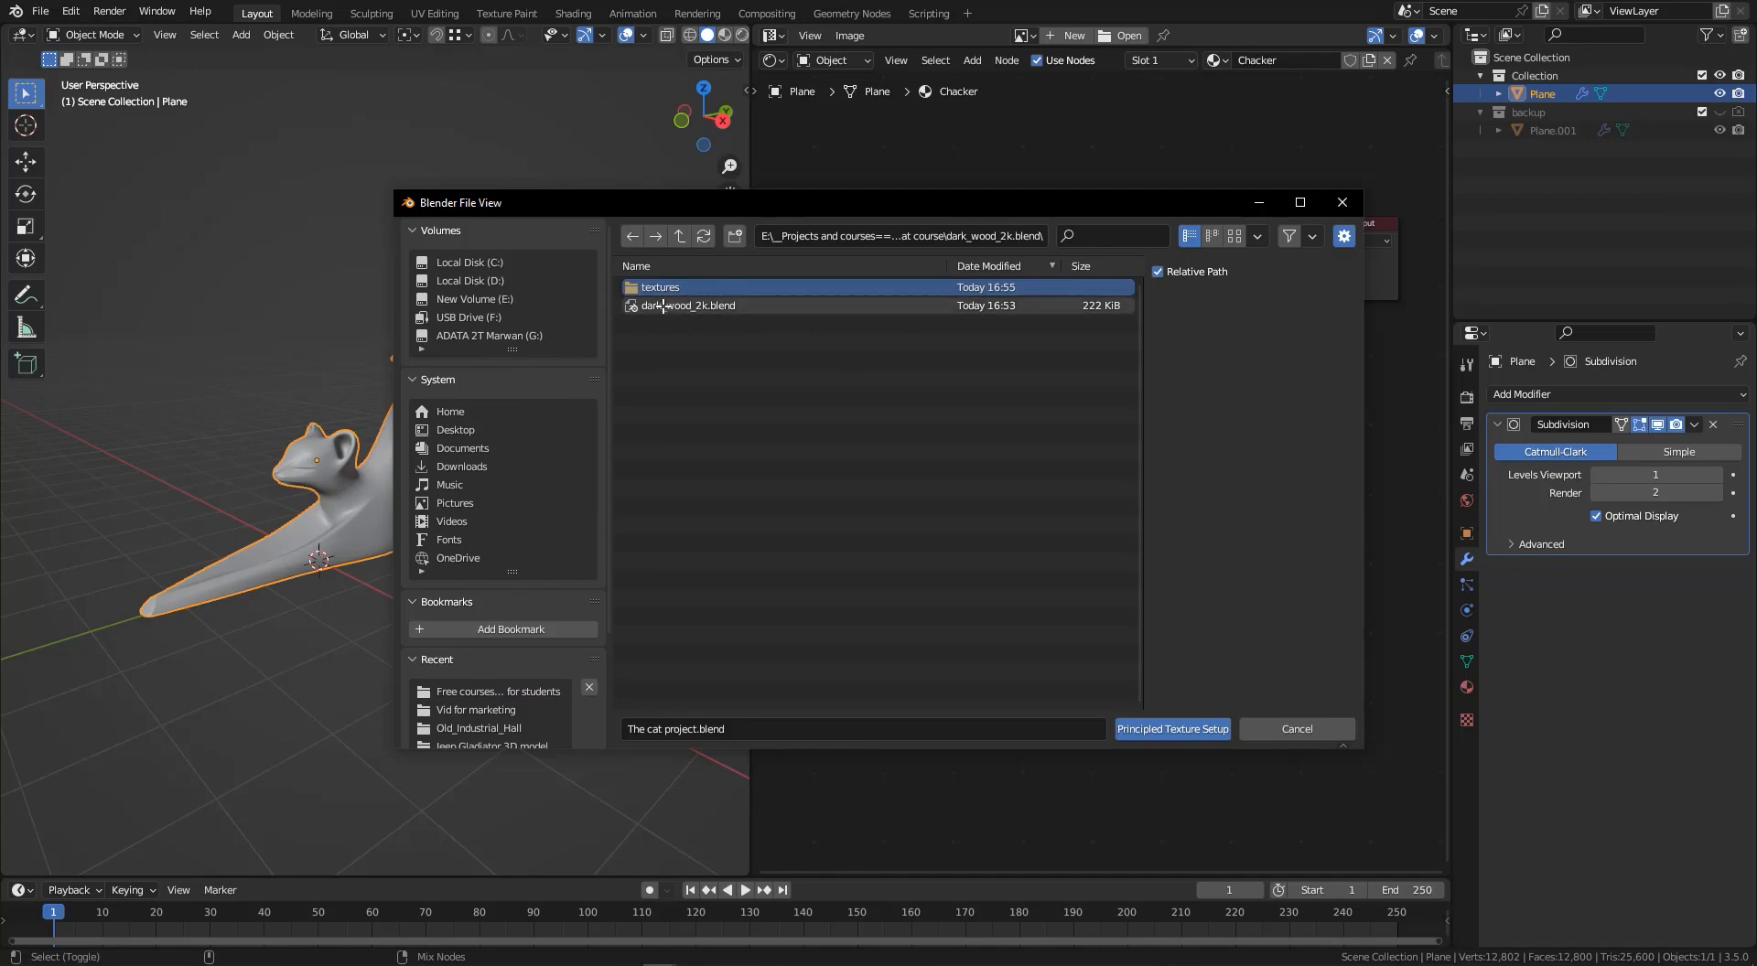
double_click(661, 286)
left_click_drag(653, 354, 685, 285)
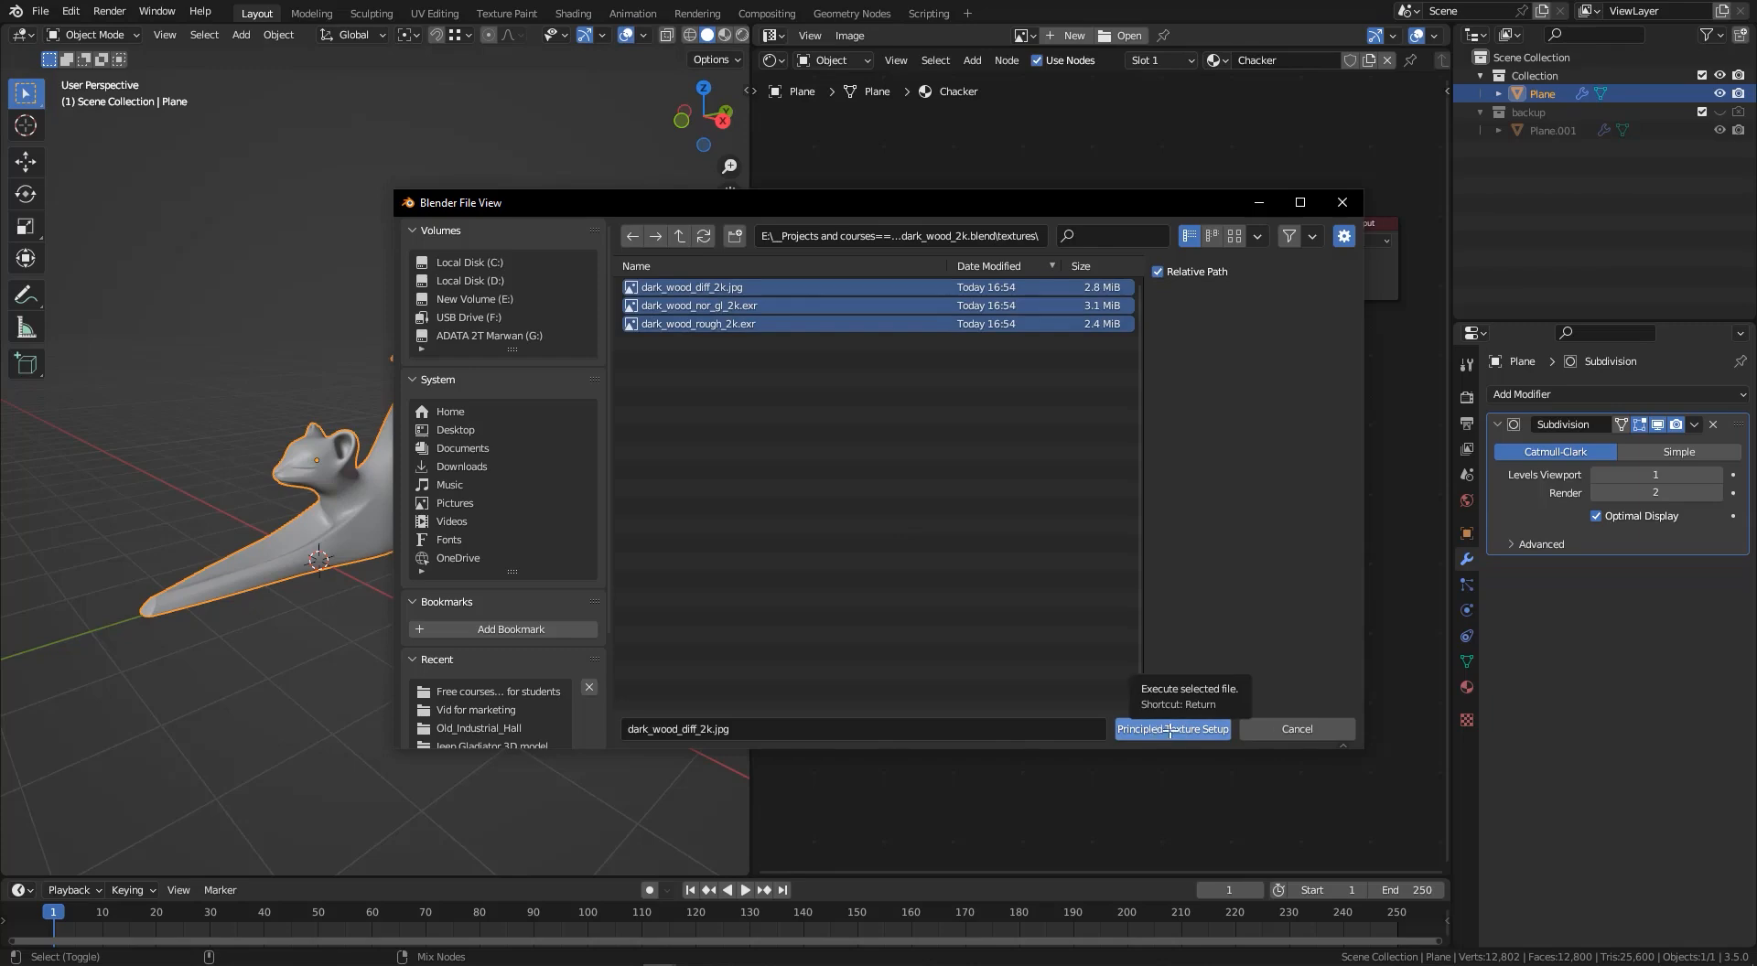
left_click(1172, 729)
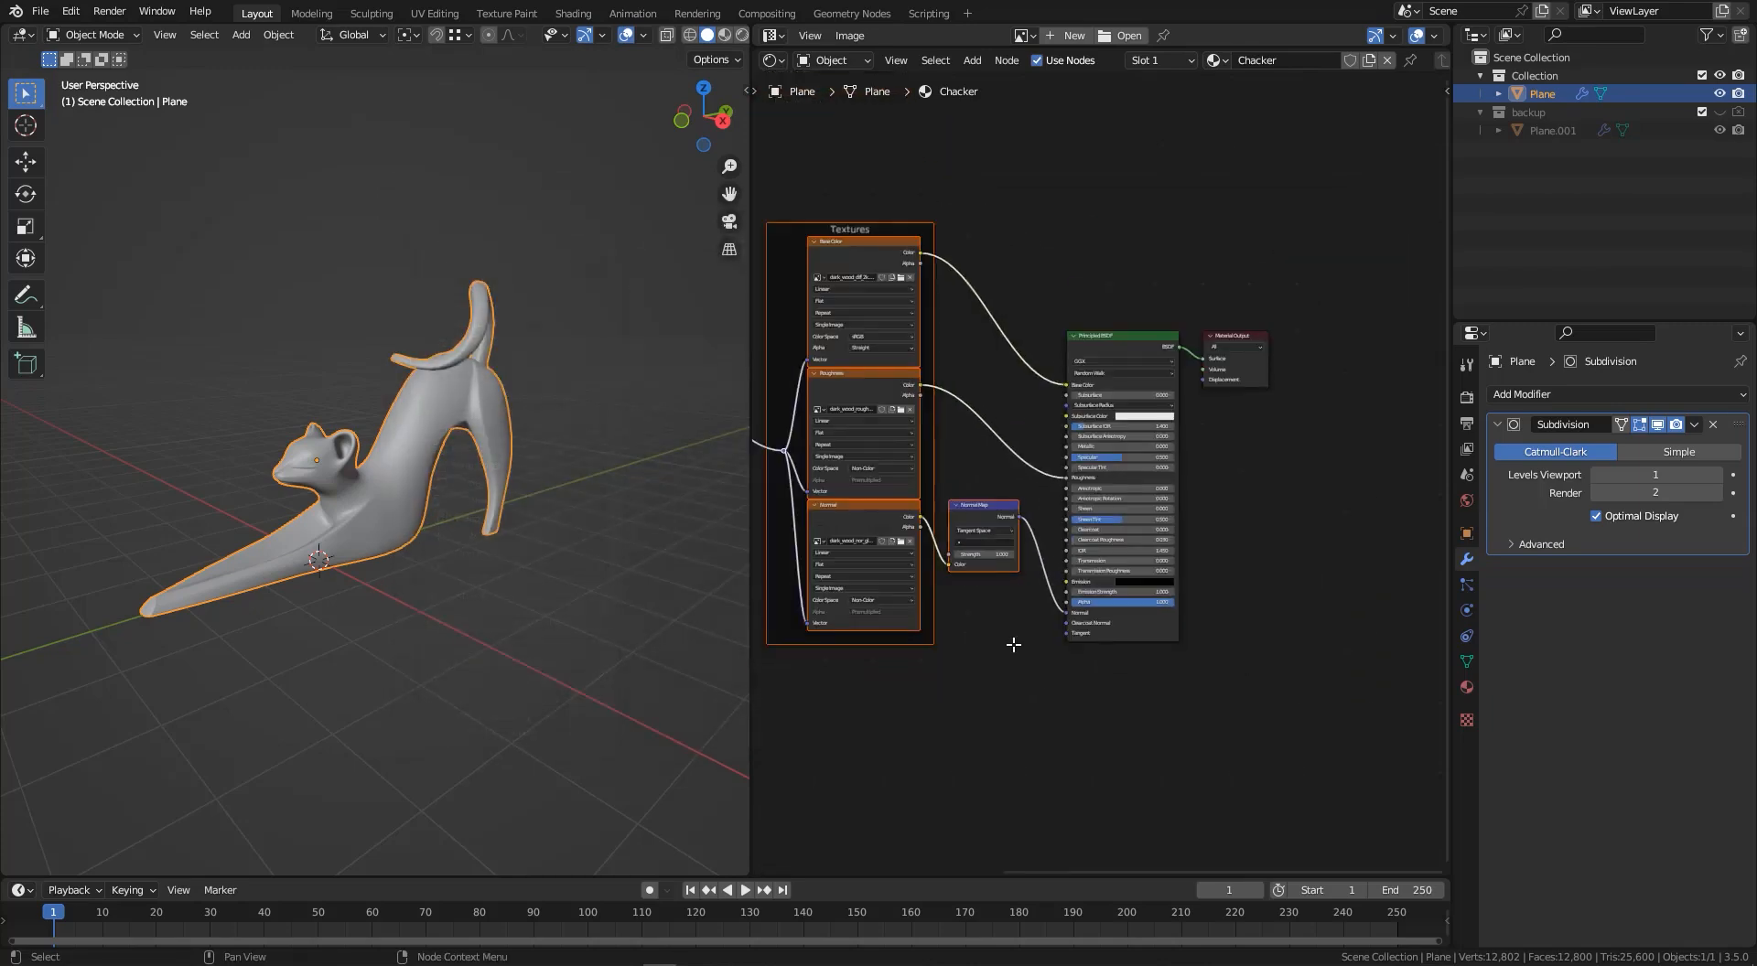
- Examine the generated mapping, texture and Normal Map nodes and their connections to the Principled BSDF
scroll(1013, 652, "down", 1)
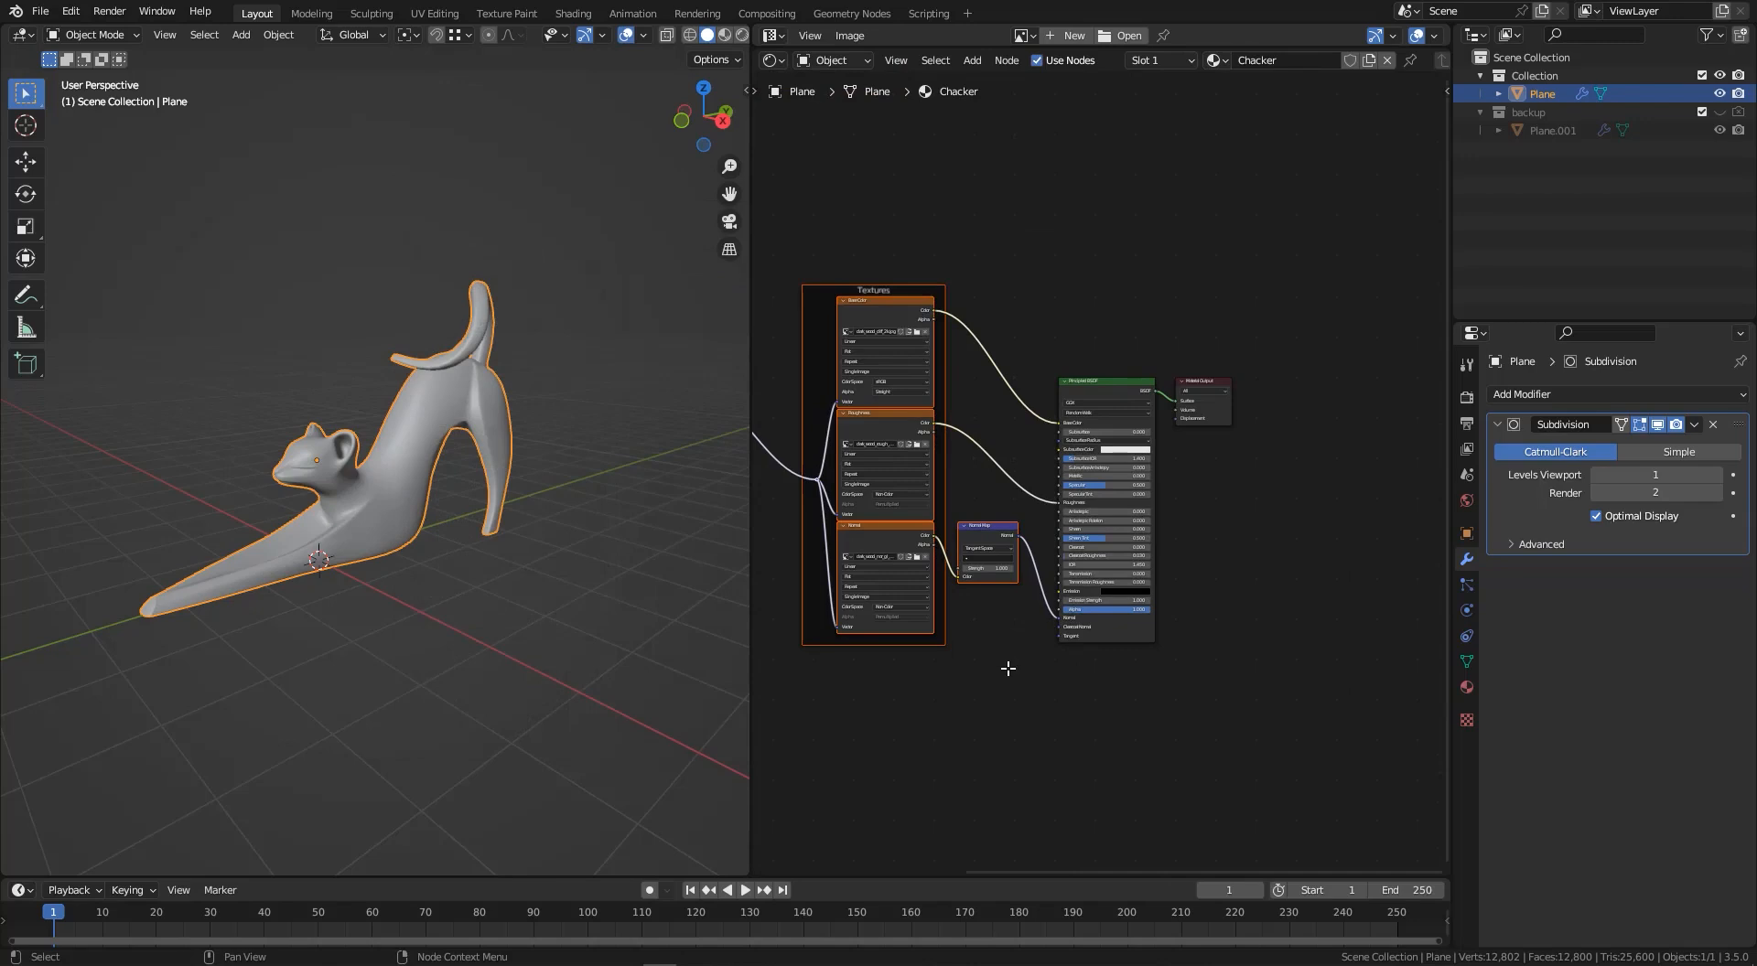
scroll(927, 337, "up", 1)
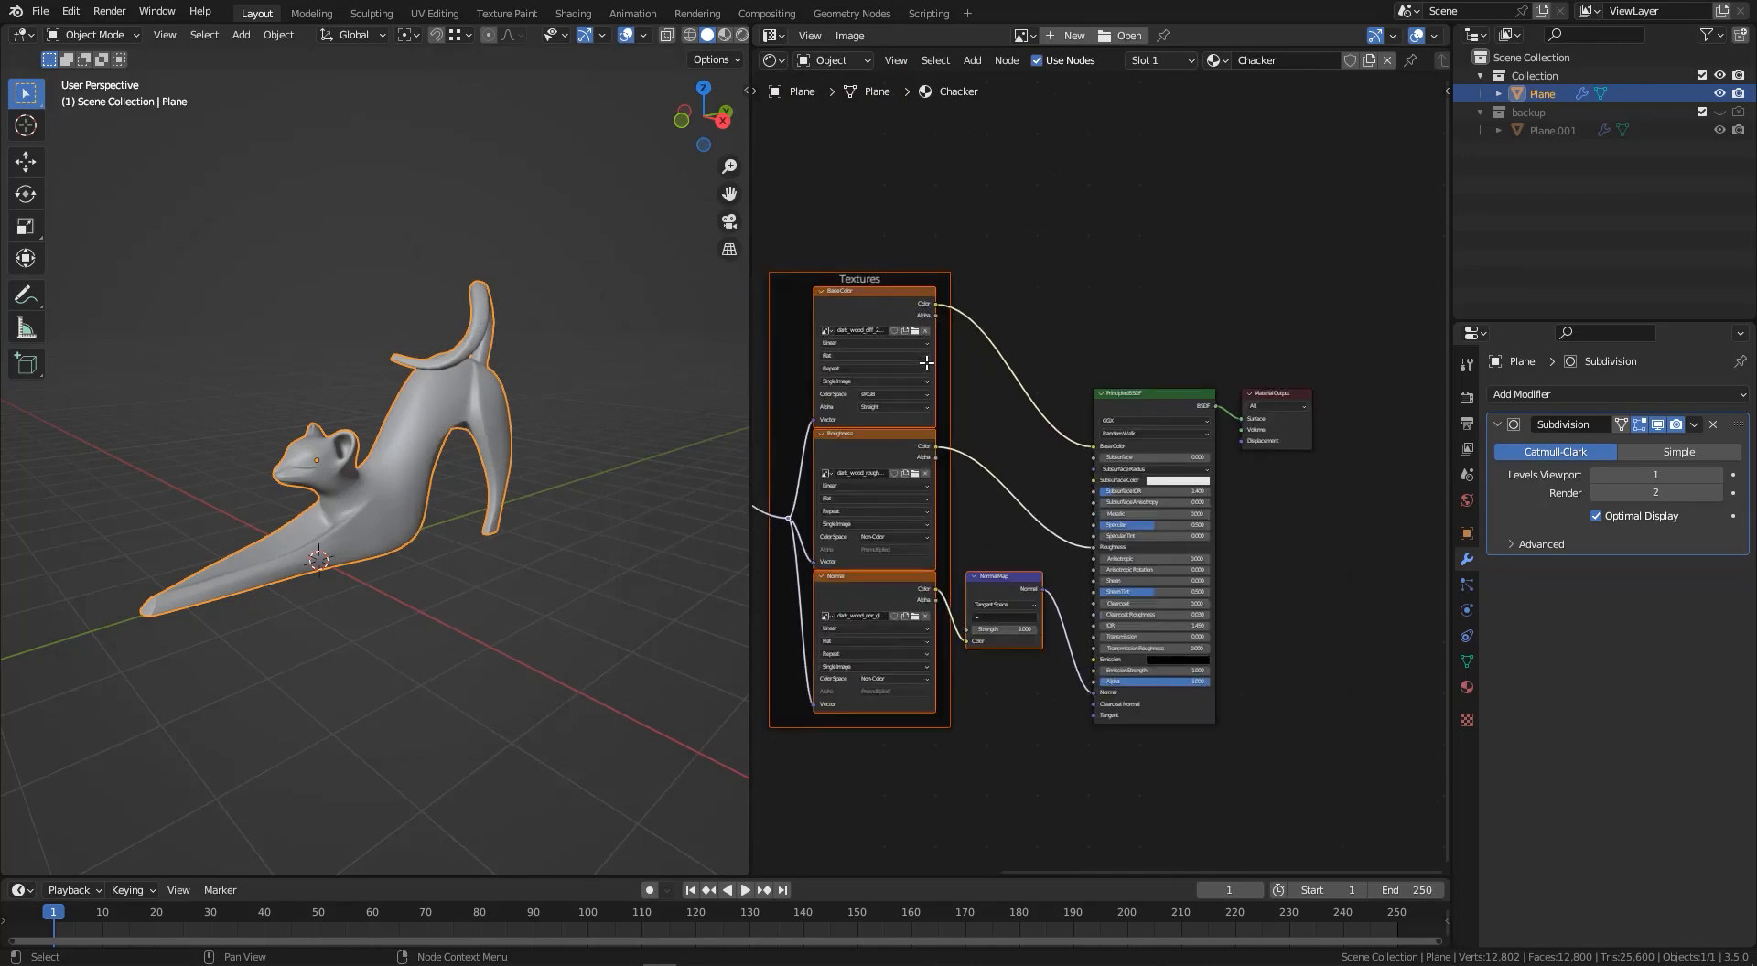
middle_click_drag(927, 361, 1029, 331)
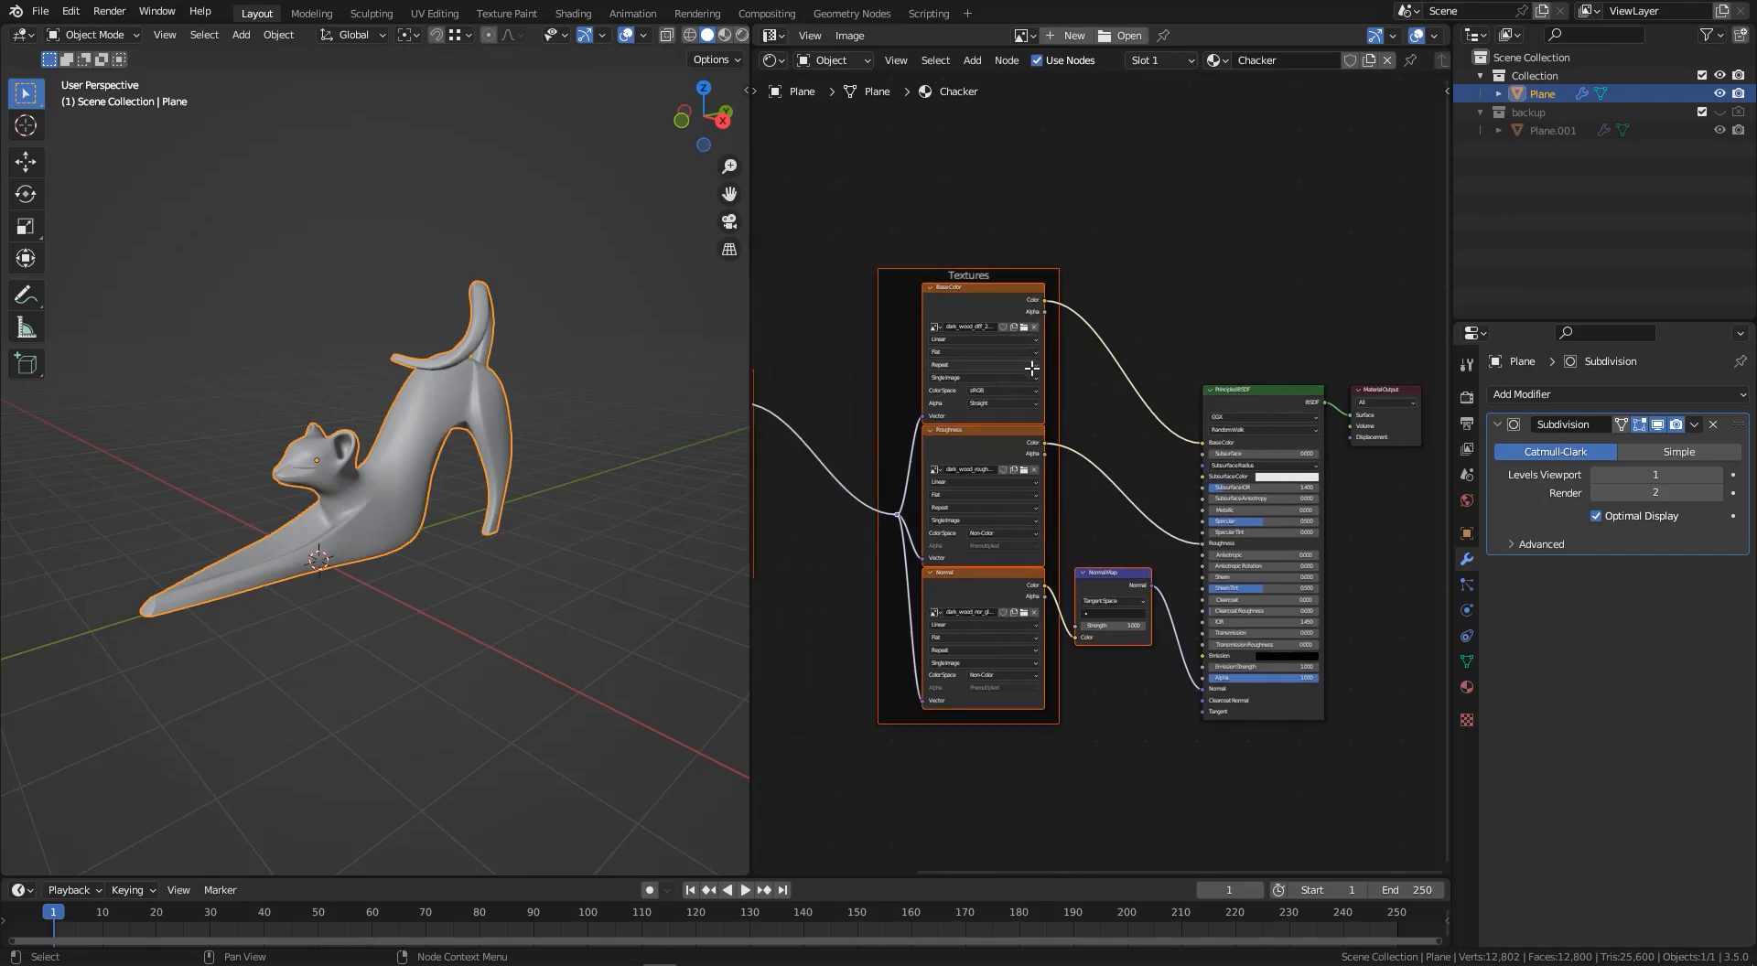
middle_click_drag(1028, 411, 1201, 386)
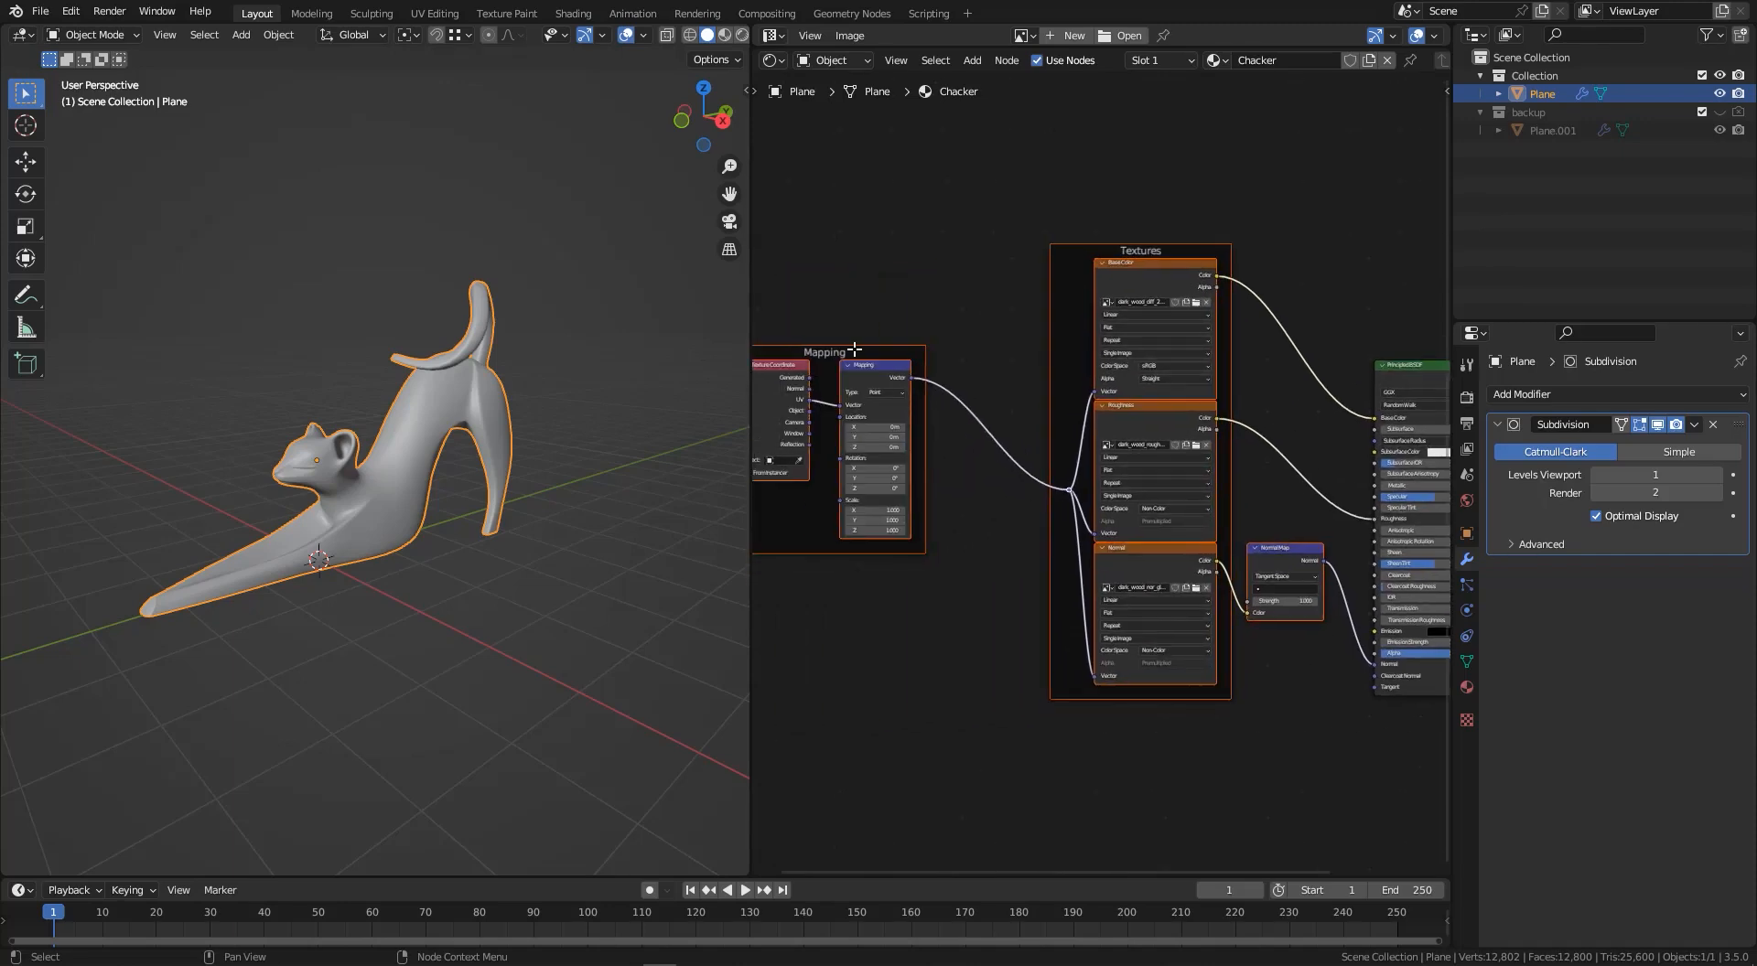
left_click_drag(800, 298, 934, 420)
middle_click_drag(1274, 445, 1036, 401)
scroll(1036, 401, "up", 3)
- Switch the 3D viewport to Material Preview shading and view the wood texture on the cat up close
middle_click_drag(448, 428, 414, 435)
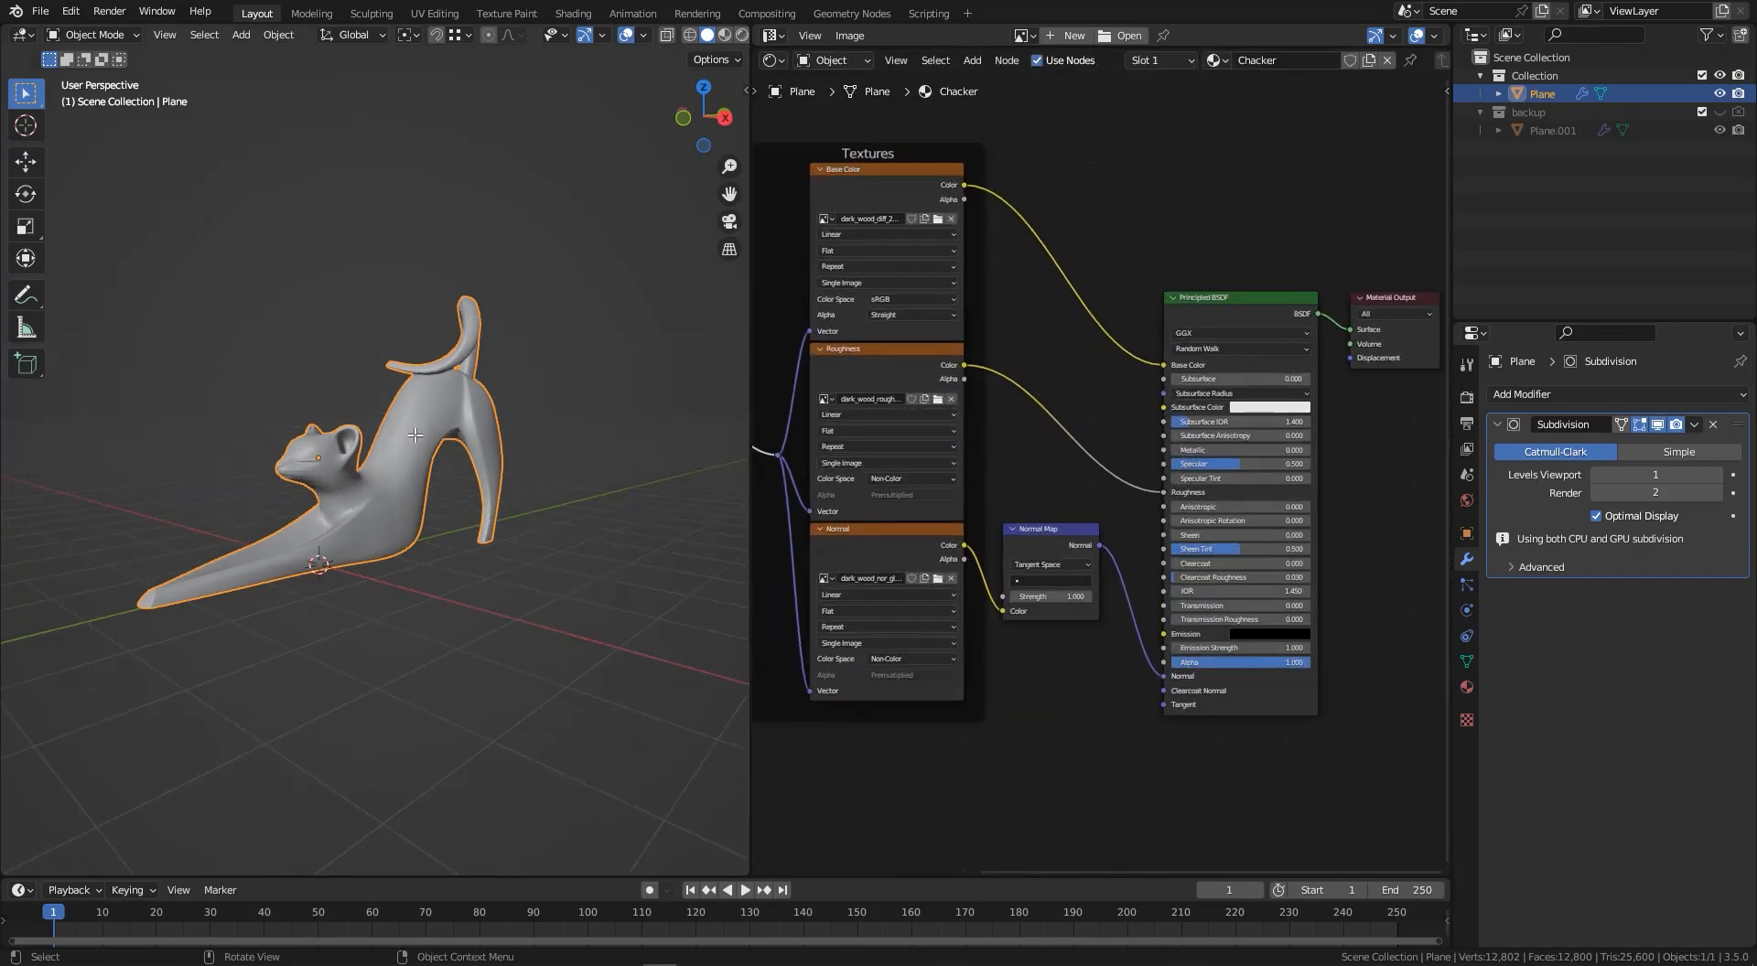
key("z")
left_click(440, 562)
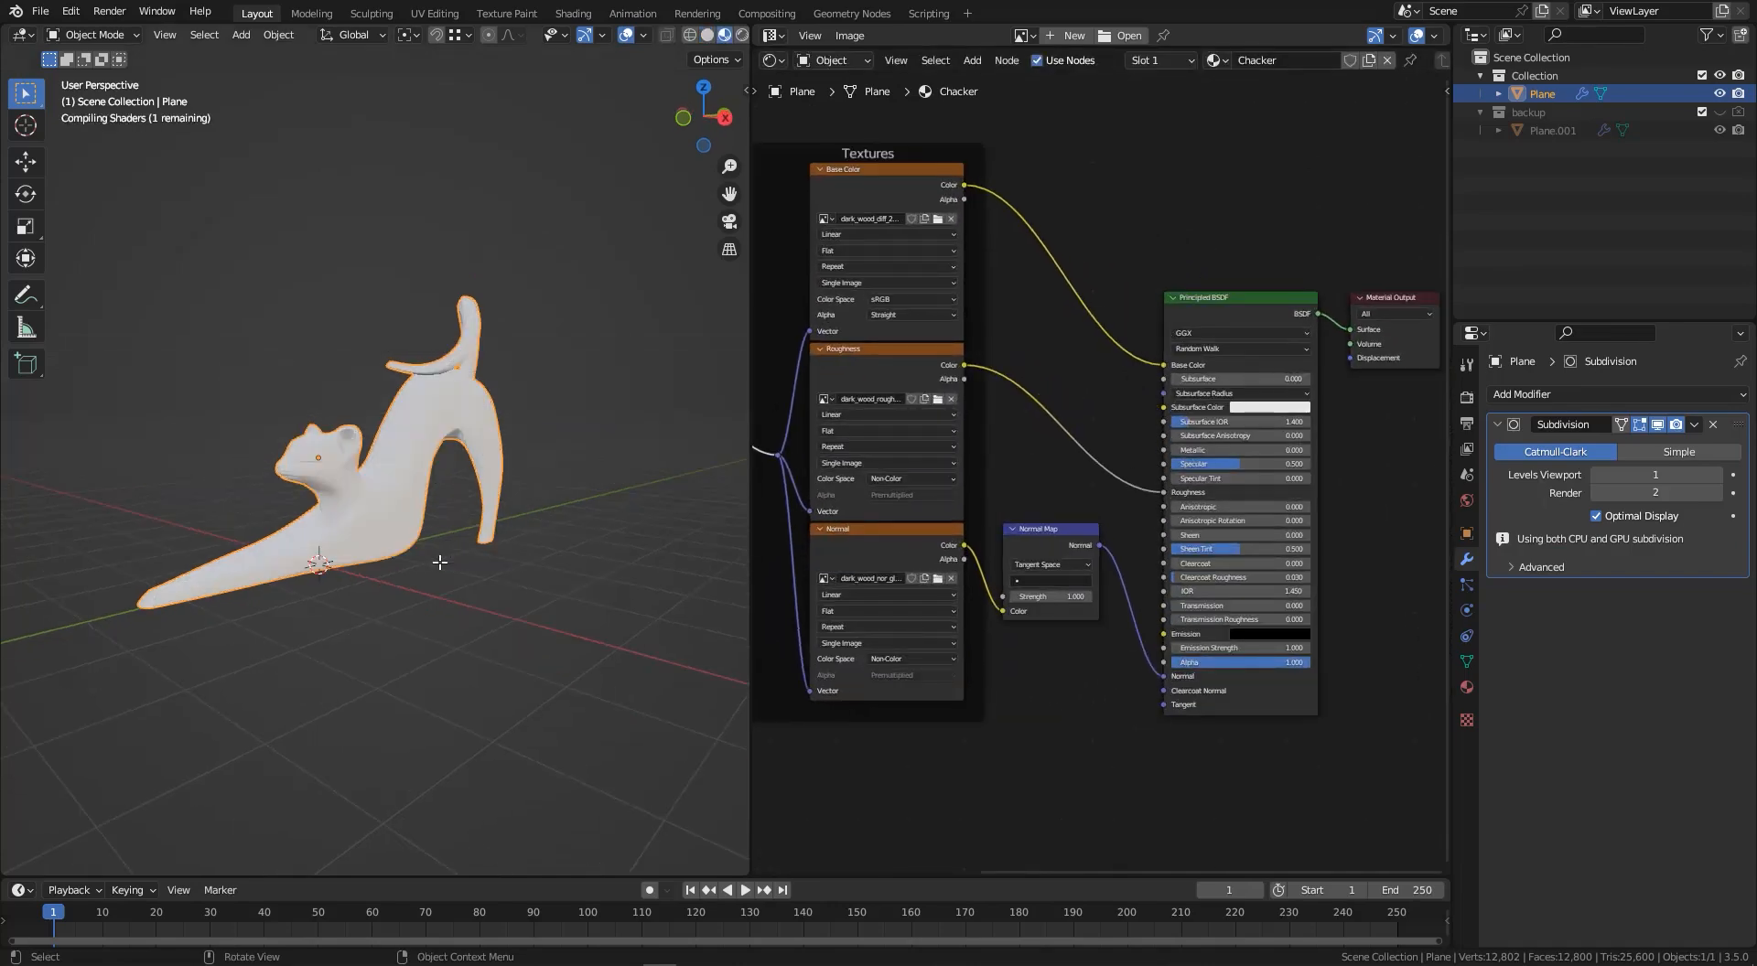
scroll(347, 504, "up", 4)
middle_click_drag(397, 487, 481, 426)
scroll(1023, 490, "down", 2)
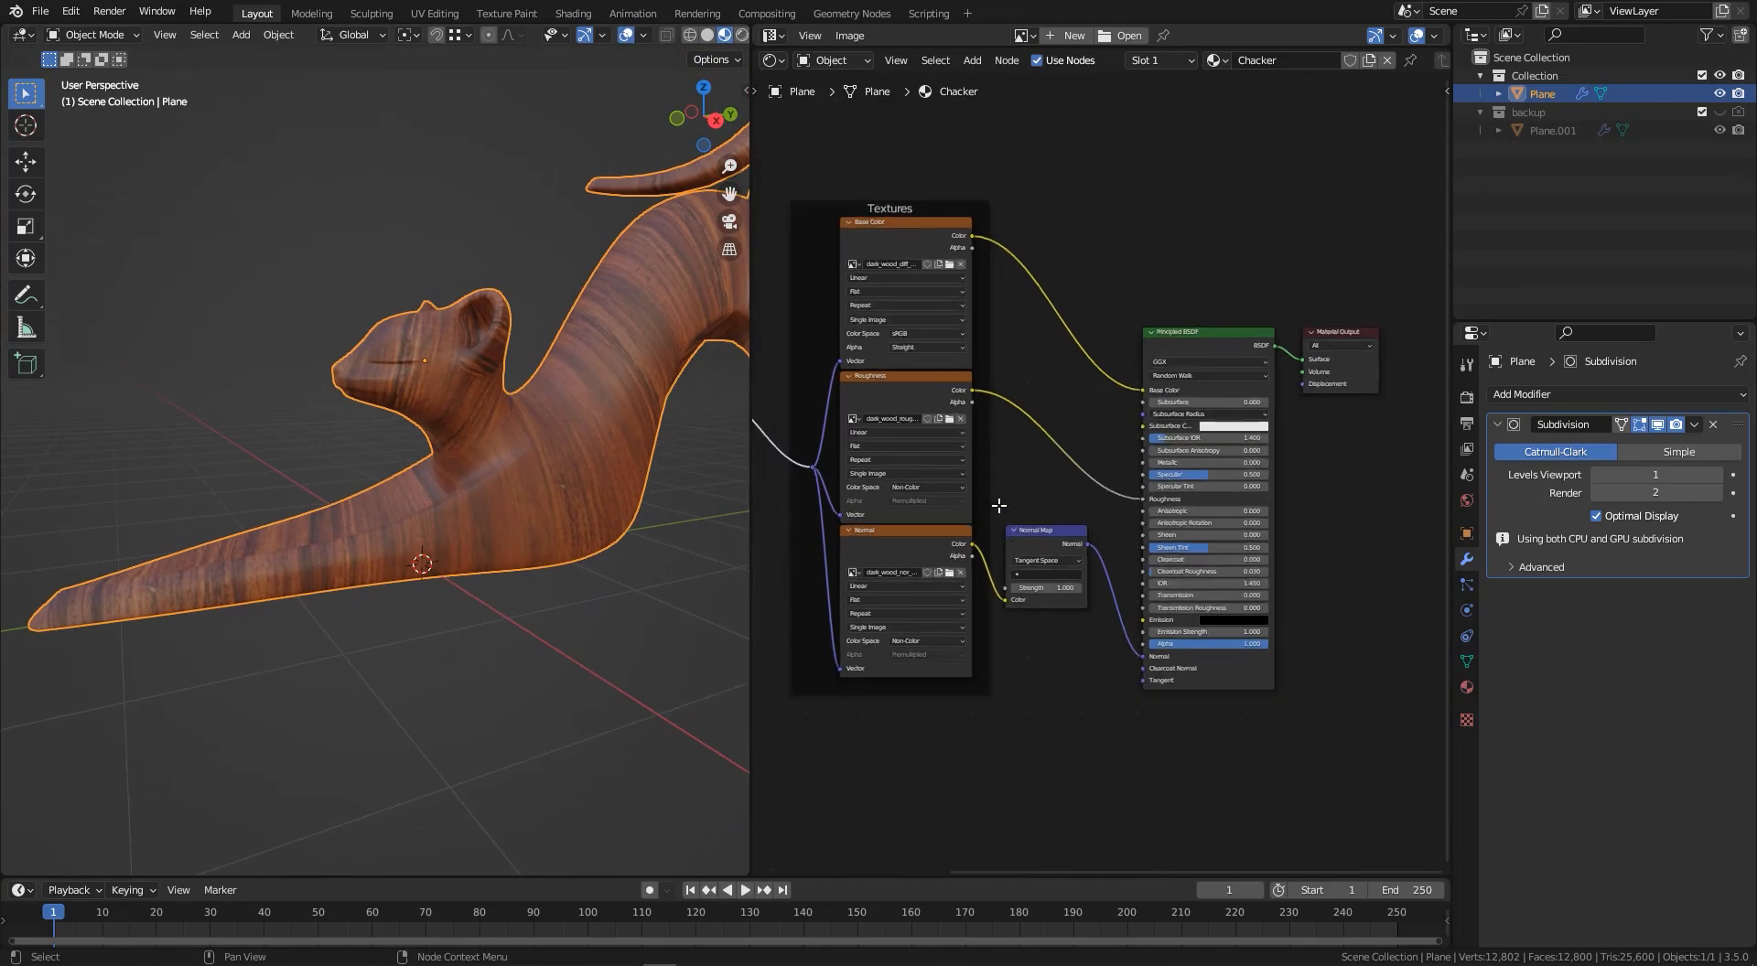
- Add a Value node below the Mapping node in the shader editor
scroll(1022, 490, "up", 2)
middle_click_drag(773, 482, 1124, 474)
scroll(1044, 479, "up", 3)
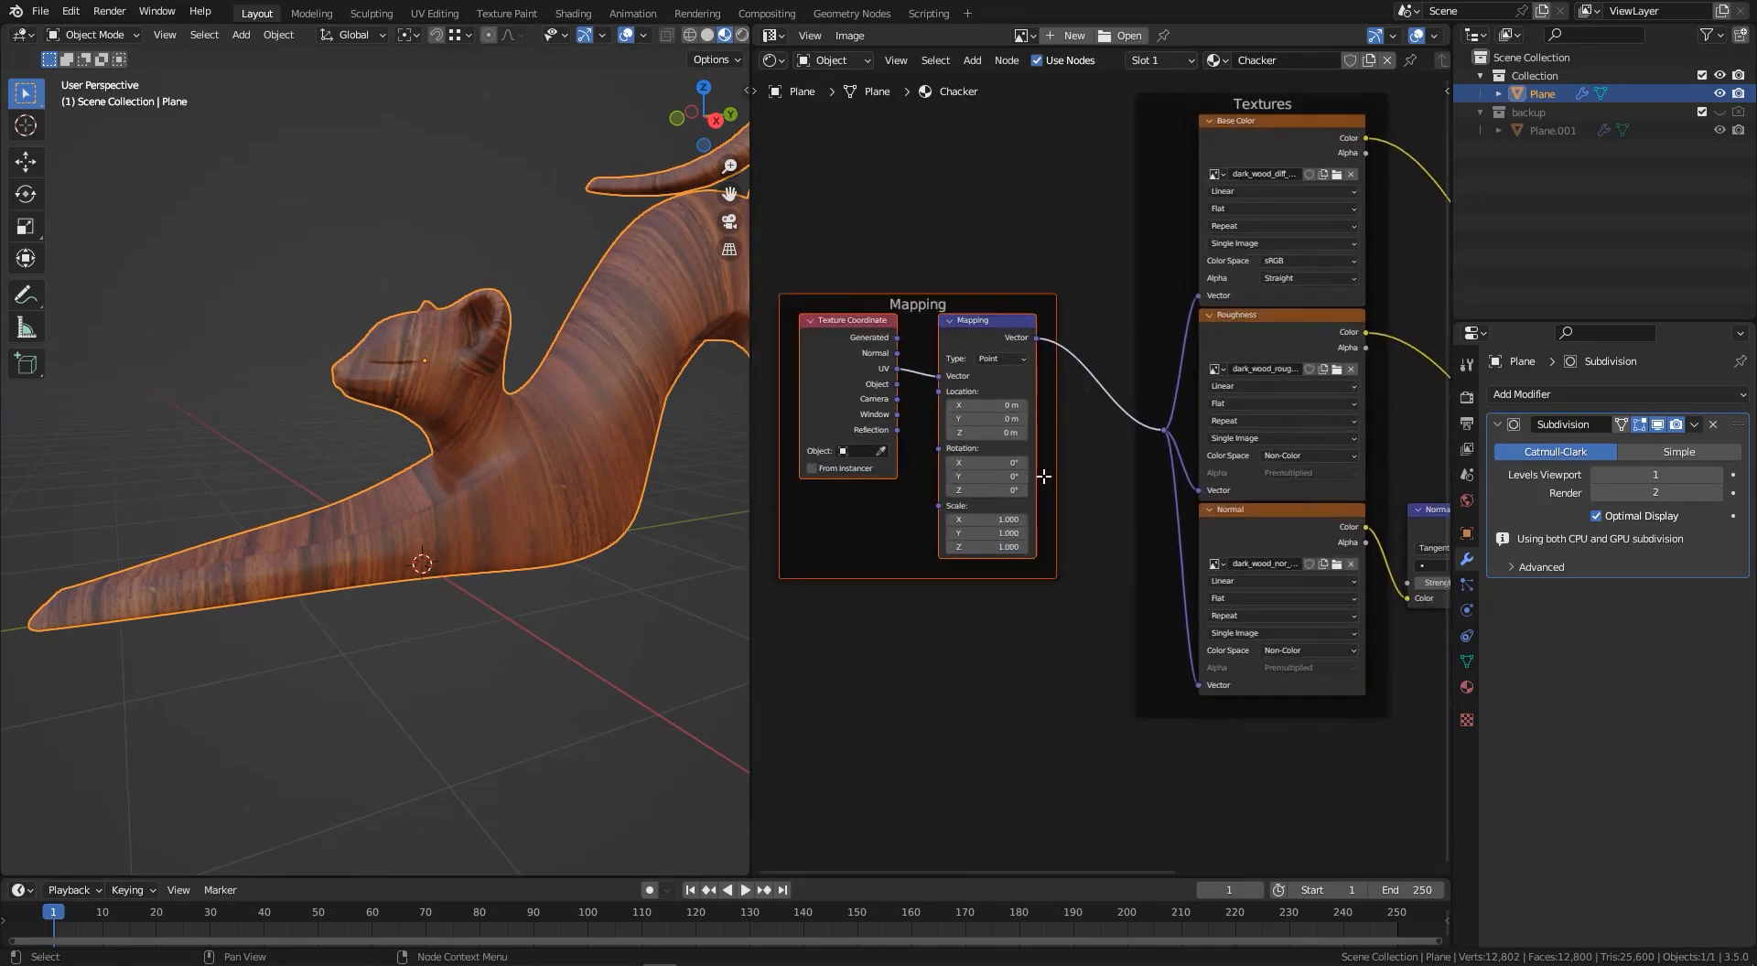
left_click(888, 657)
key("shift+a")
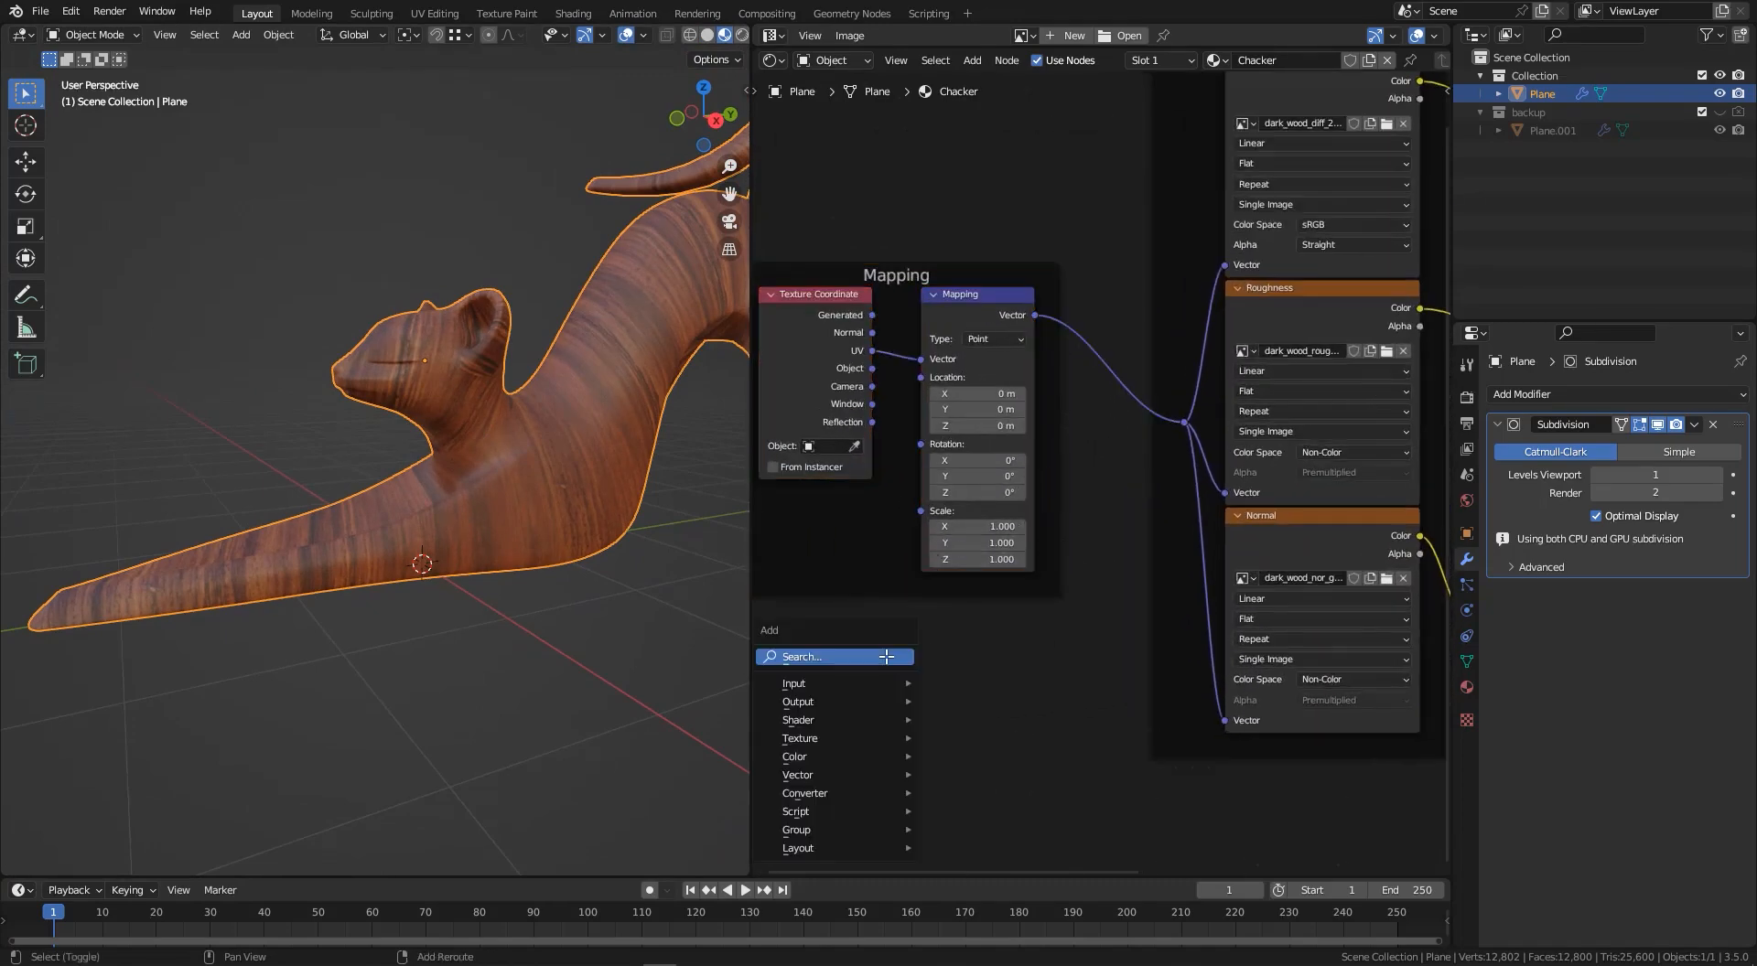
left_click(886, 657)
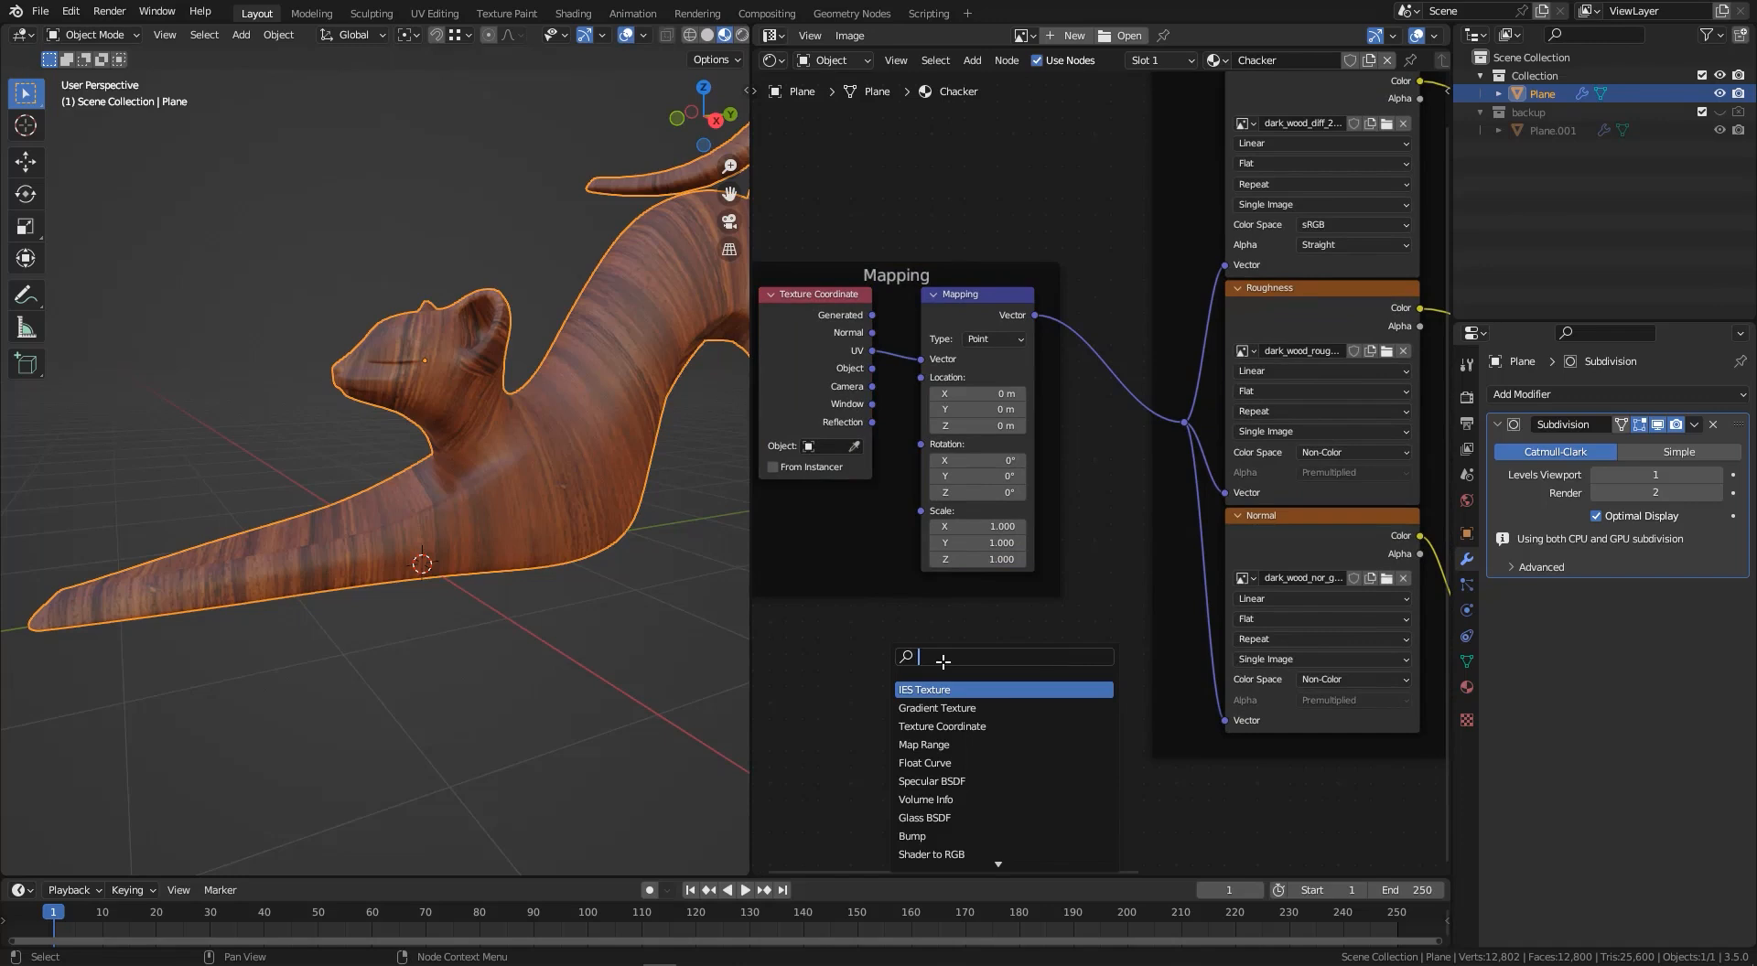
type("value")
key("Return")
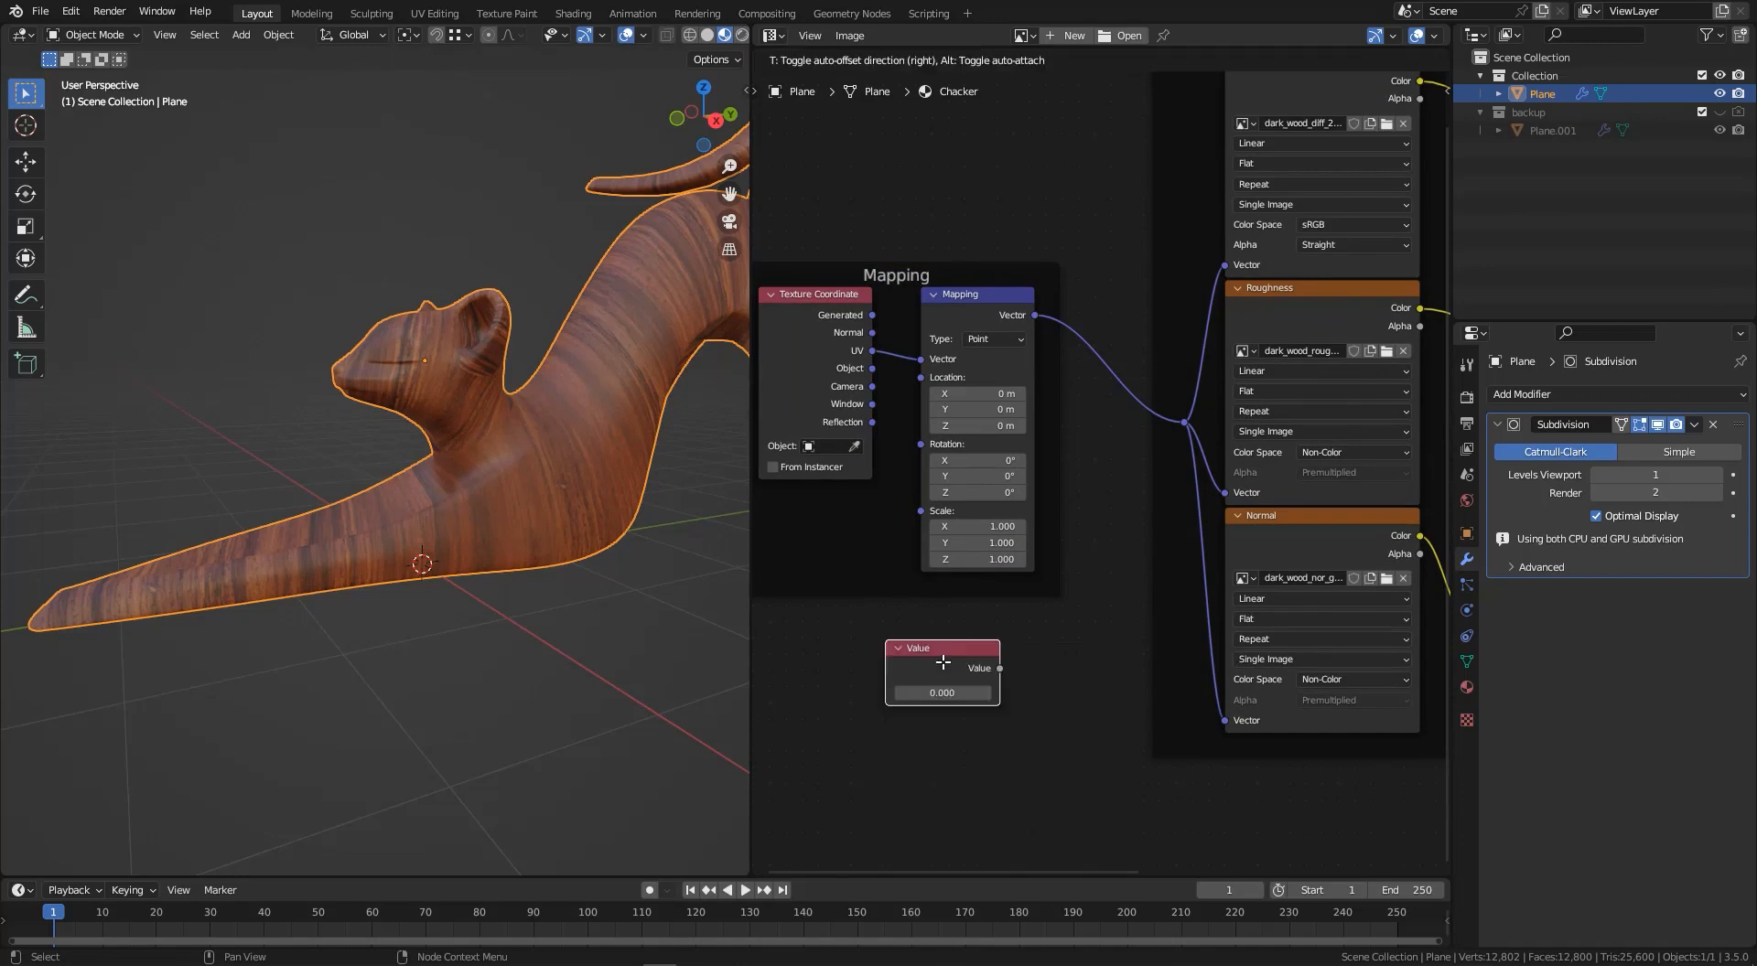
left_click(943, 663)
- Connect the Value node's output to the Mapping node's Scale input and set its value to 4.3
middle_click_drag(982, 610, 1088, 548)
left_click_drag(1028, 589, 1026, 448)
left_click(914, 620)
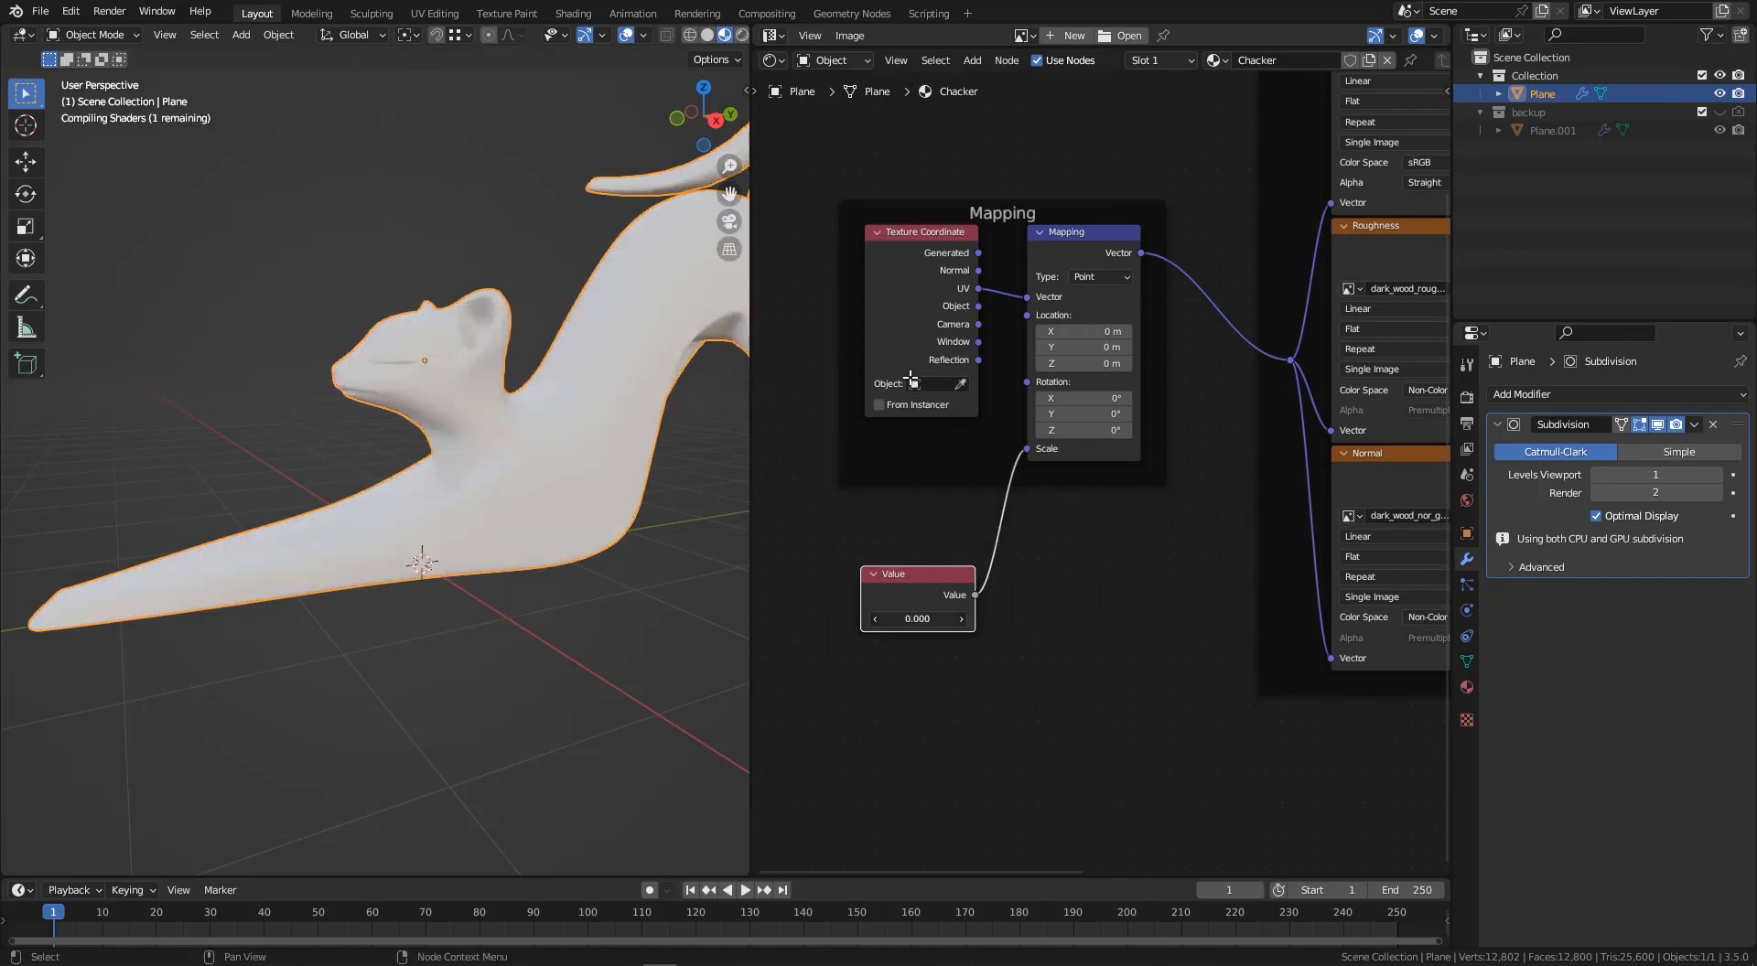
type("1.4")
key("Return")
left_click_drag(924, 377, 951, 377)
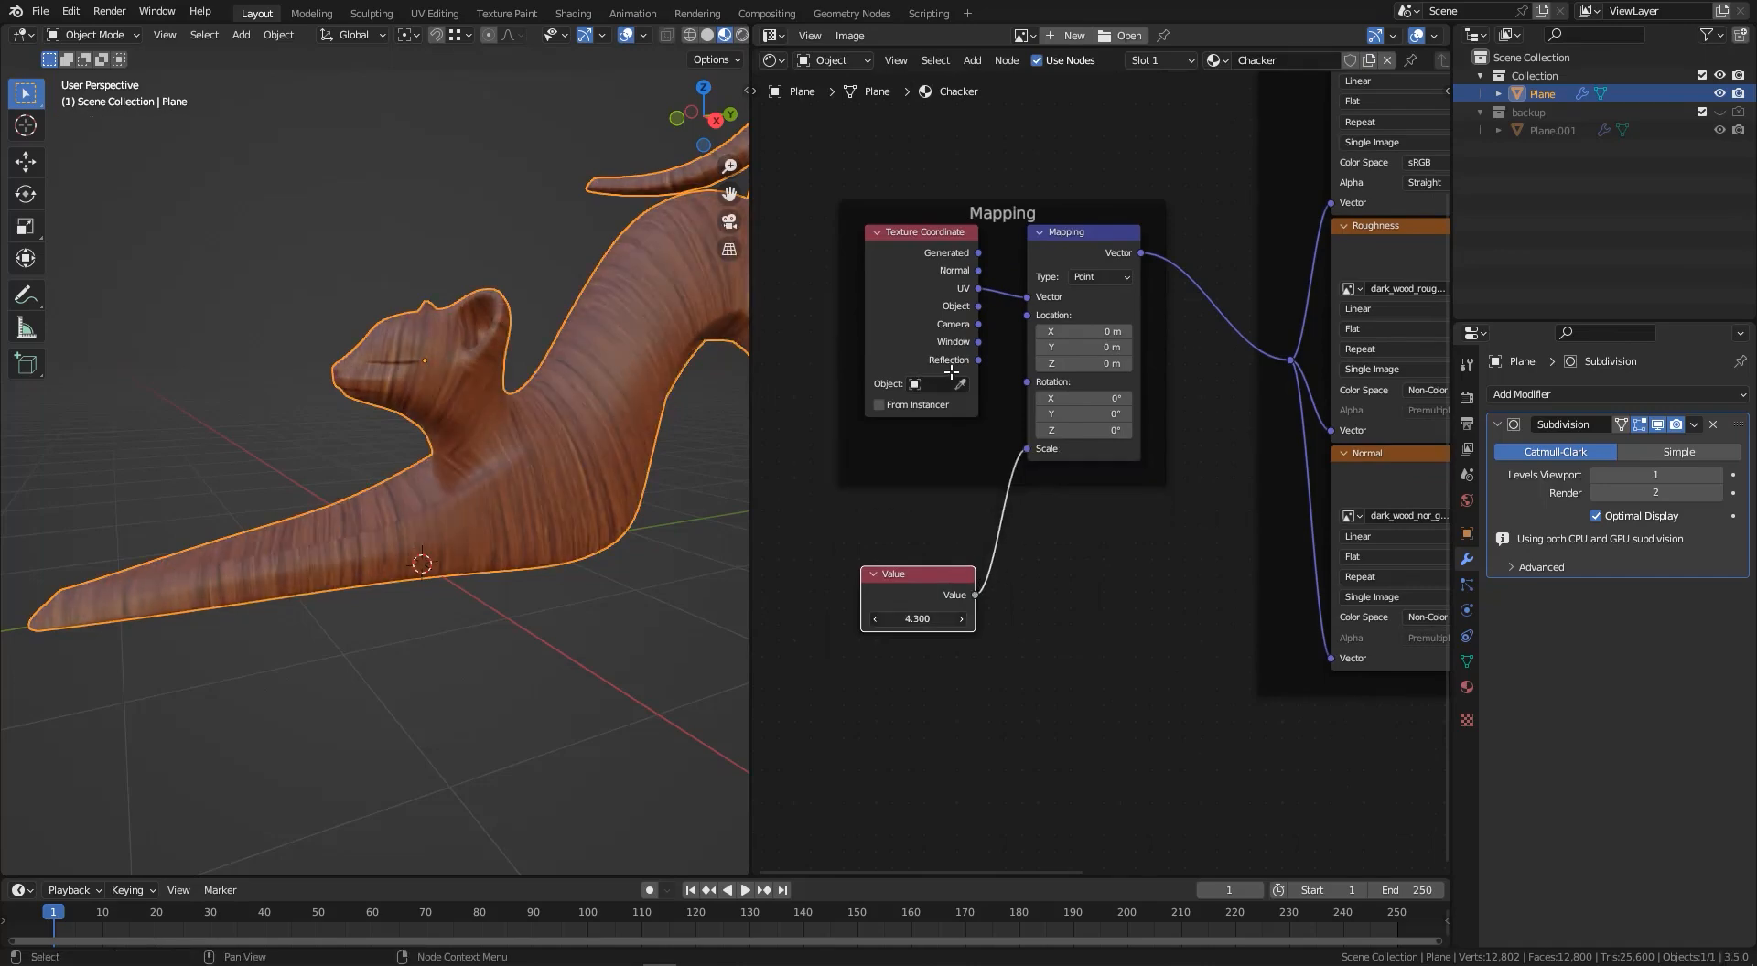
- Examine the wood grain's size, direction and seams on the cat's head, neck and body from several angles
scroll(412, 412, "up", 10)
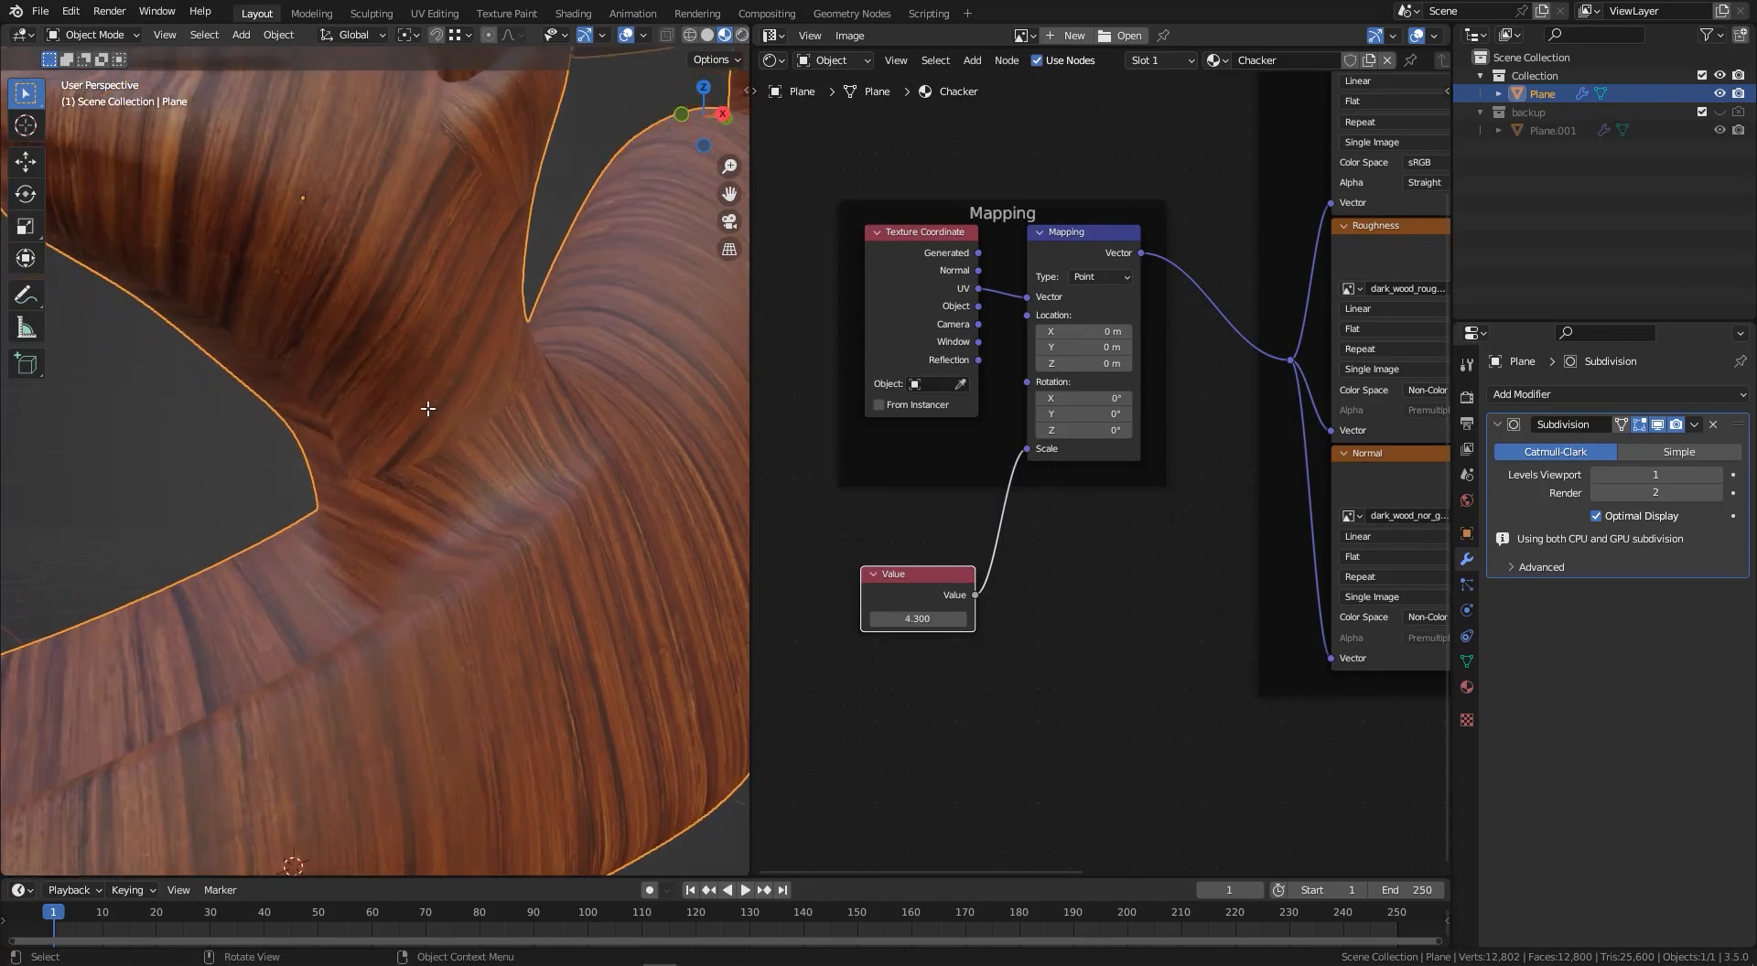
scroll(334, 444, "down", 3)
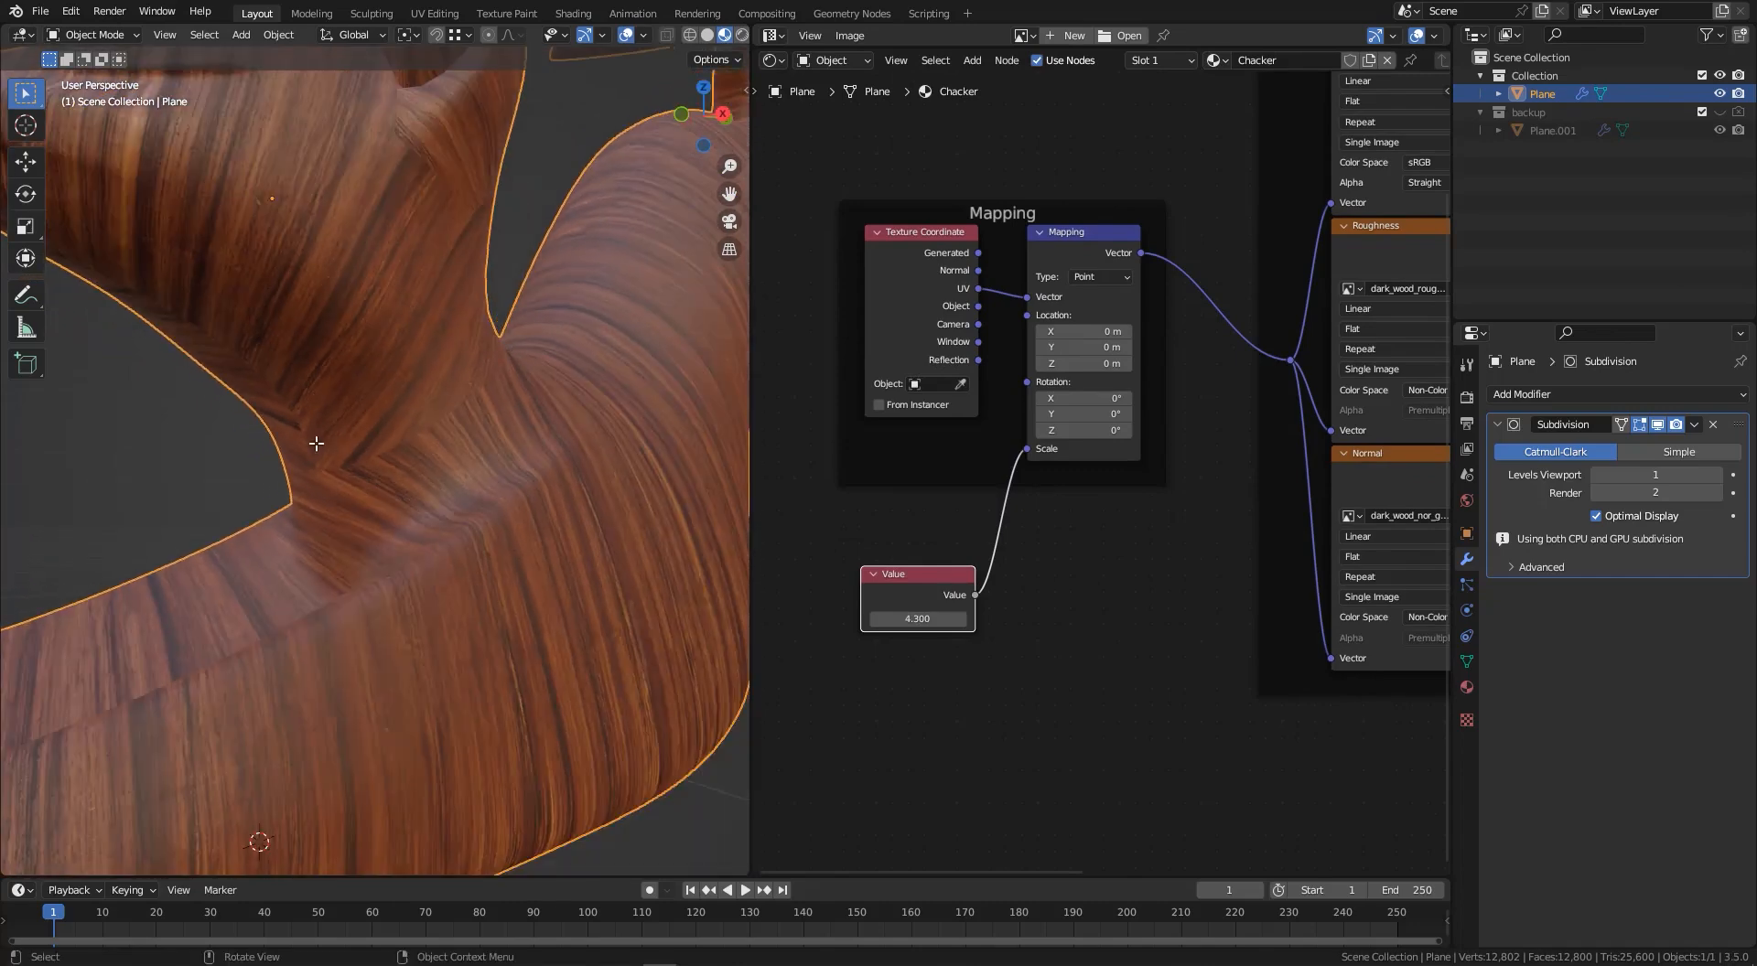
mouse_move(384, 463)
middle_mouse_down()
mouse_move(353, 417)
mouse_move(366, 392)
mouse_move(381, 440)
mouse_move(366, 423)
mouse_move(357, 443)
middle_mouse_up()
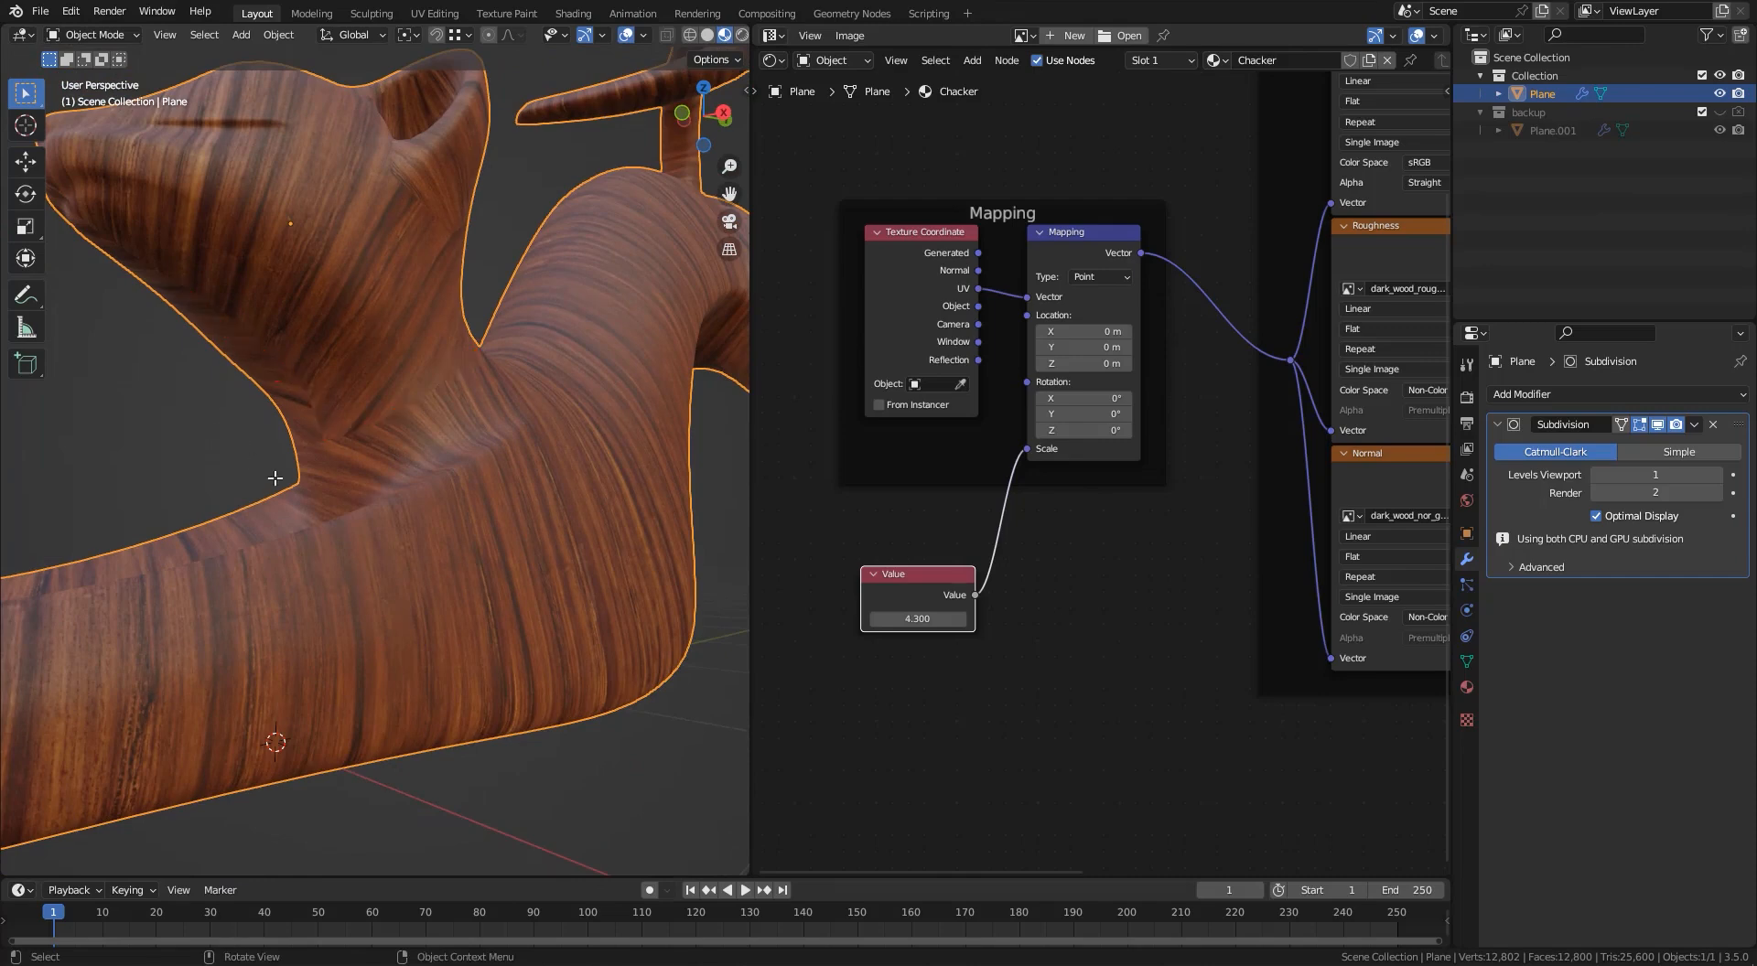
scroll(276, 475, "down", 5)
middle_click_drag(384, 375, 435, 432)
middle_click_drag(368, 365, 352, 407)
scroll(347, 412, "up", 4)
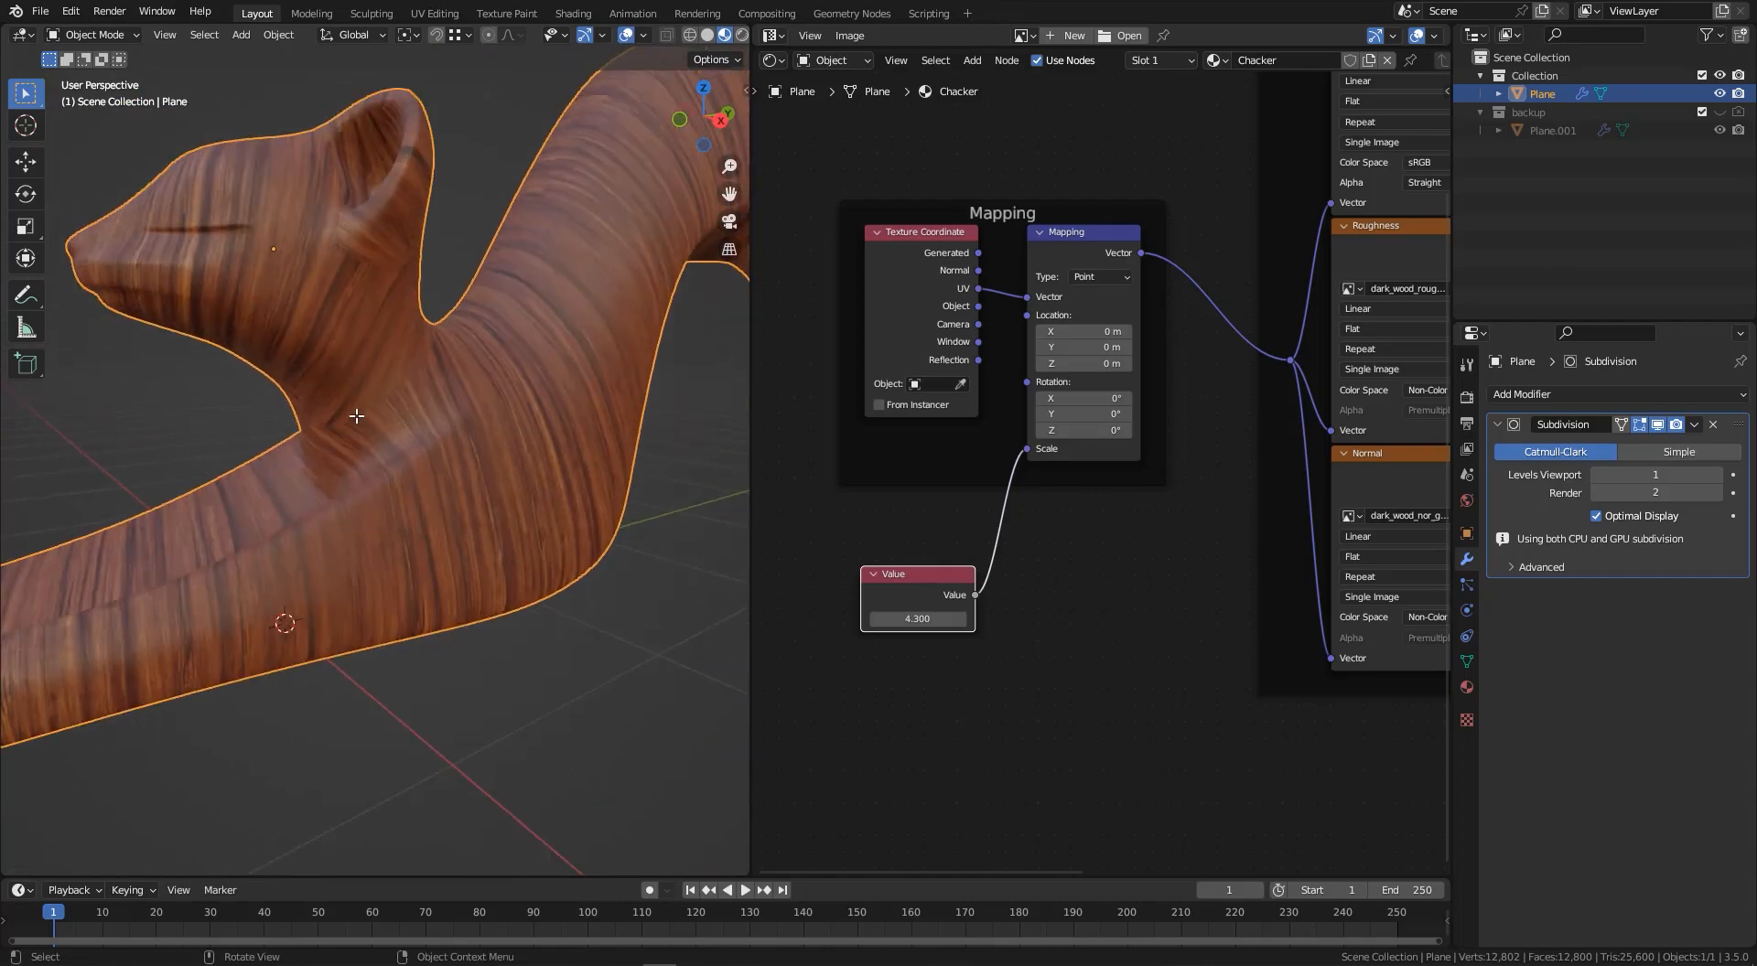
scroll(356, 417, "down", 3)
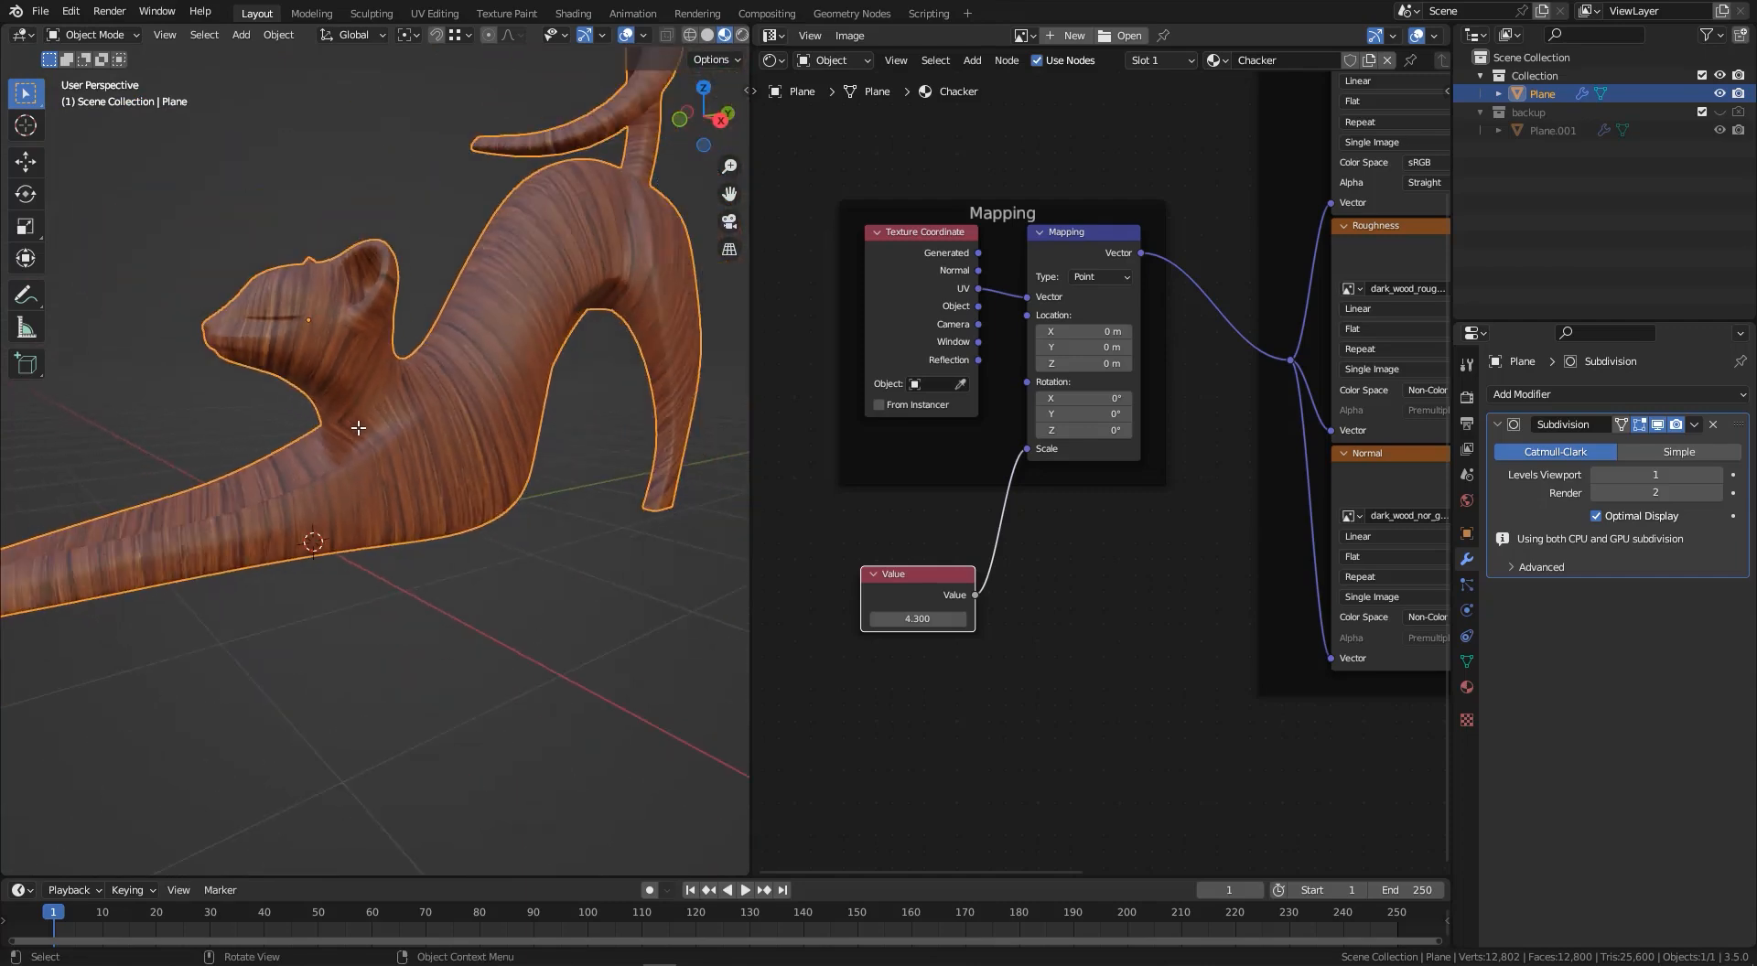
middle_click_drag(464, 423, 393, 352)
scroll(393, 332, "up", 3)
scroll(392, 332, "down", 3)
middle_click_drag(373, 416, 567, 476)
scroll(467, 508, "down", 2)
mouse_move(412, 512)
middle_mouse_down()
mouse_move(454, 515)
mouse_move(356, 522)
mouse_move(402, 503)
middle_mouse_up()
scroll(454, 514, "up", 6)
scroll(393, 509, "down", 3)
- Set the Value node driving the texture scale to 3.9 and check the grain on the cat
left_click_drag(915, 620, 921, 385)
scroll(467, 538, "down", 1)
middle_click_drag(467, 541, 504, 584)
scroll(431, 472, "up", 4)
middle_click_drag(431, 472, 385, 430)
scroll(476, 504, "down", 3)
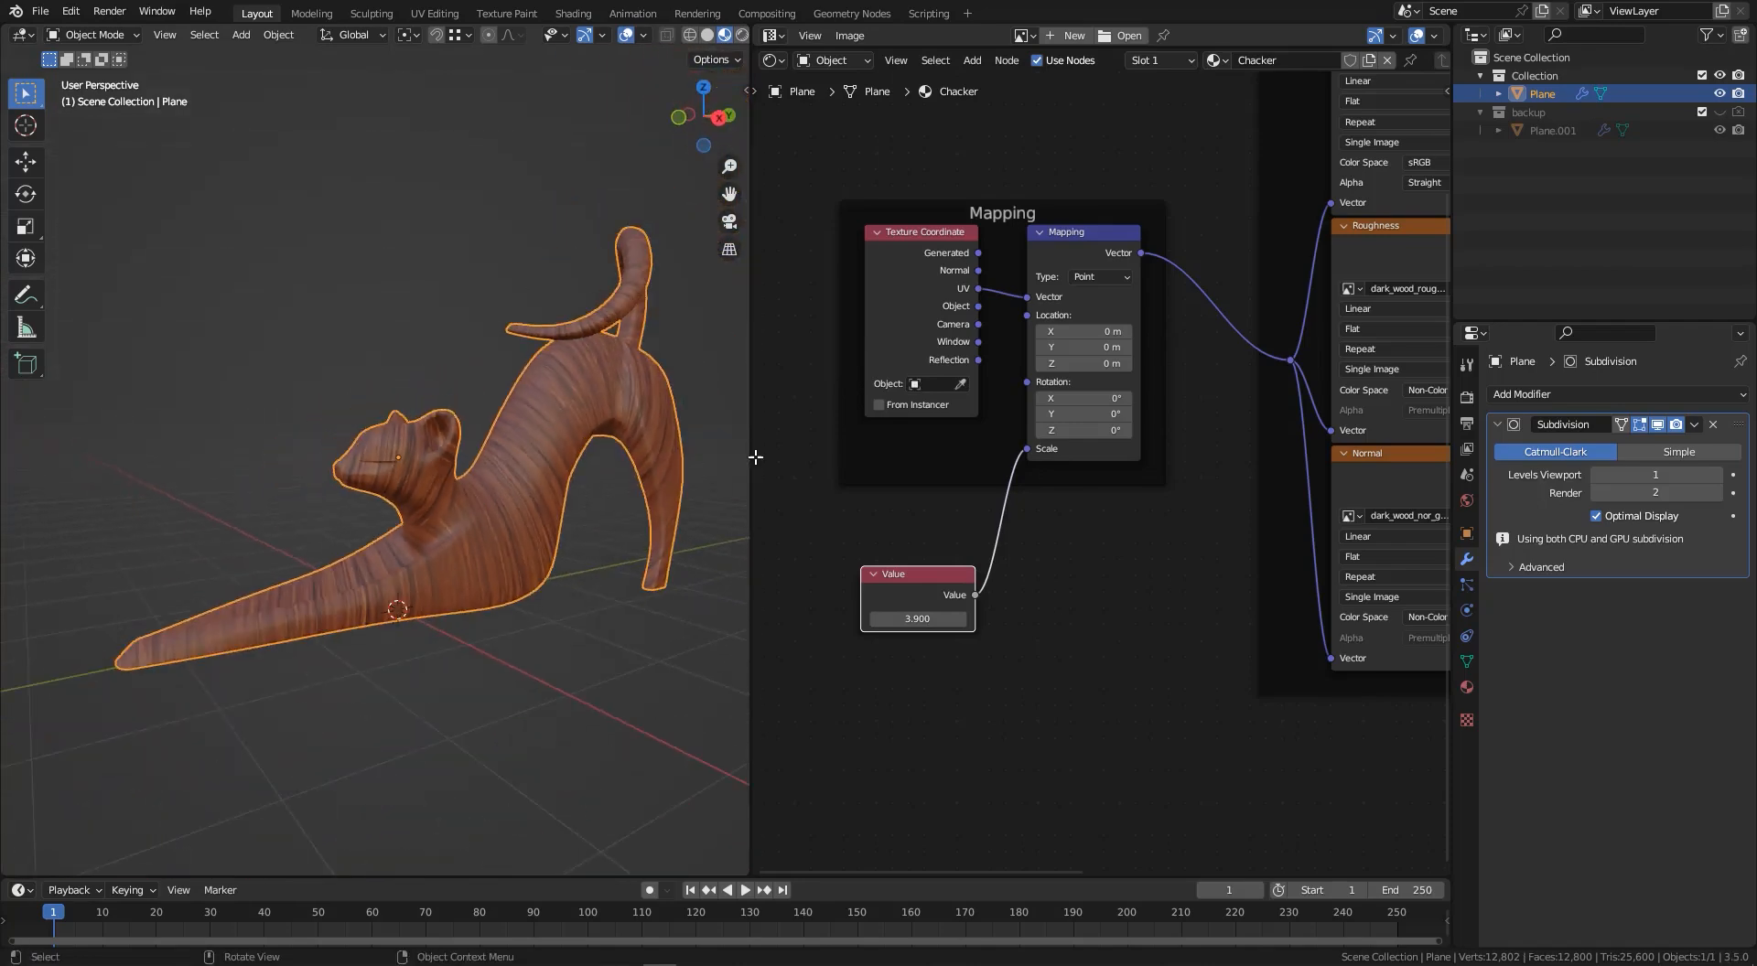
- Set the Mapping node's Z rotation to 100° and check the new grain direction along the cat's body
scroll(1049, 386, "up", 4)
left_click_drag(1090, 357, 1097, 599)
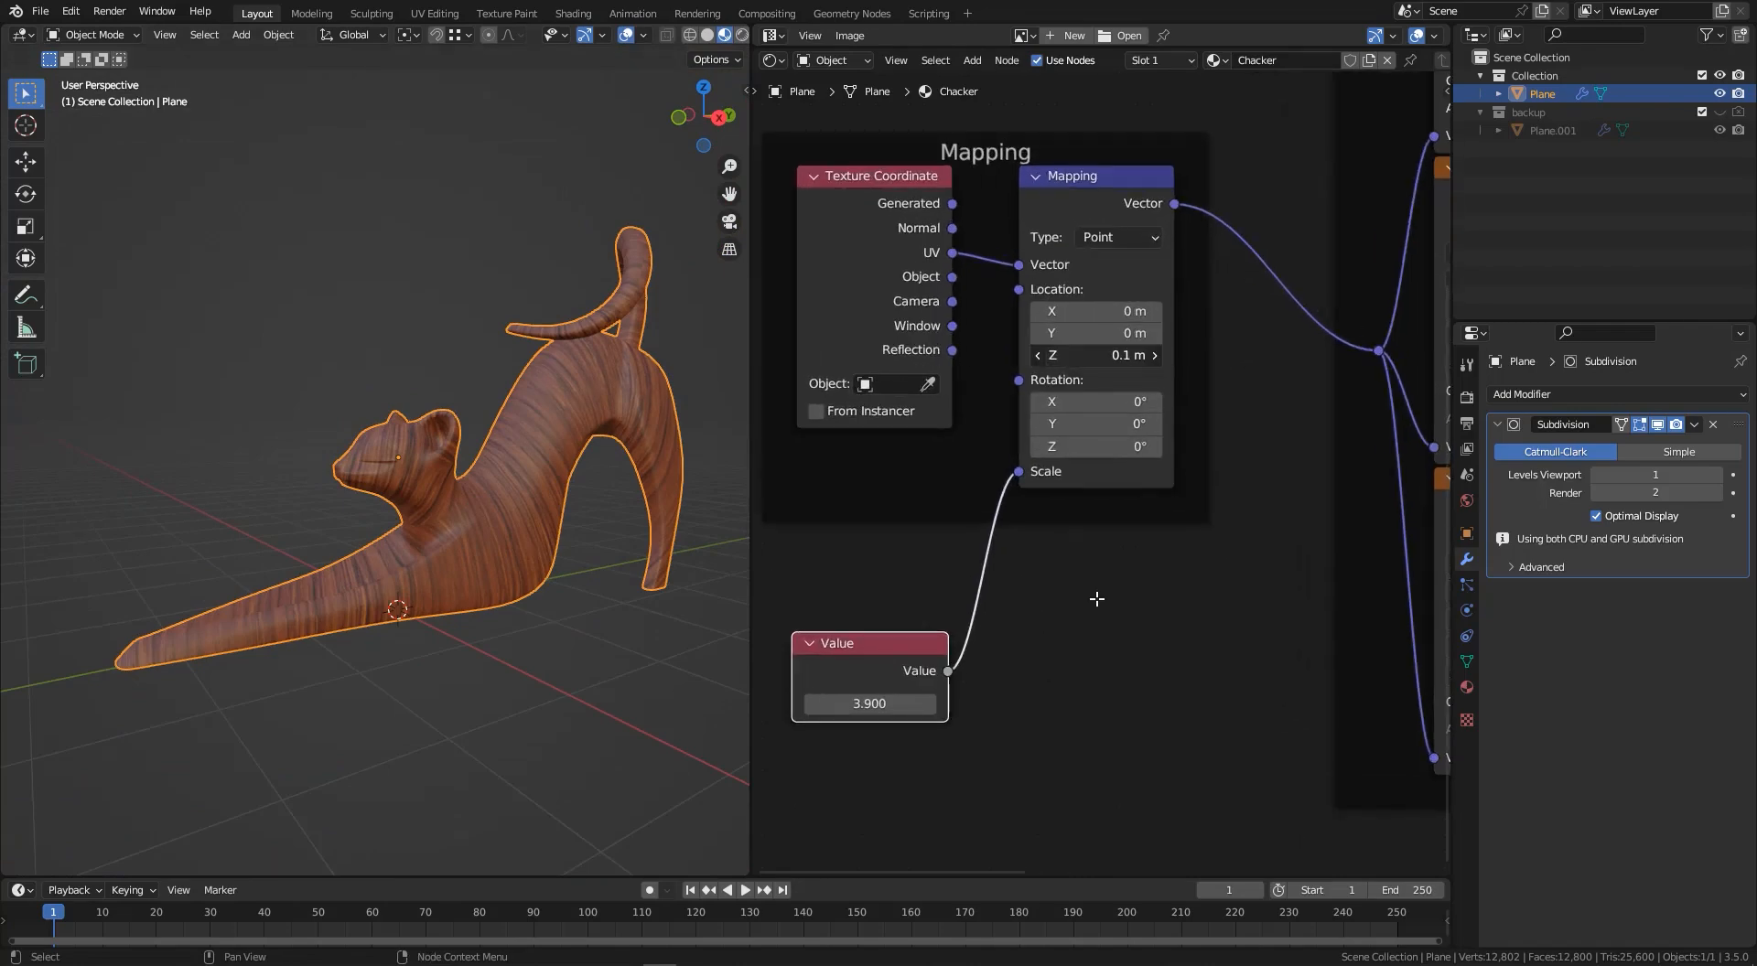
right_click(764, 602)
left_click_drag(1089, 448, 670, 504)
middle_click_drag(669, 504, 439, 499)
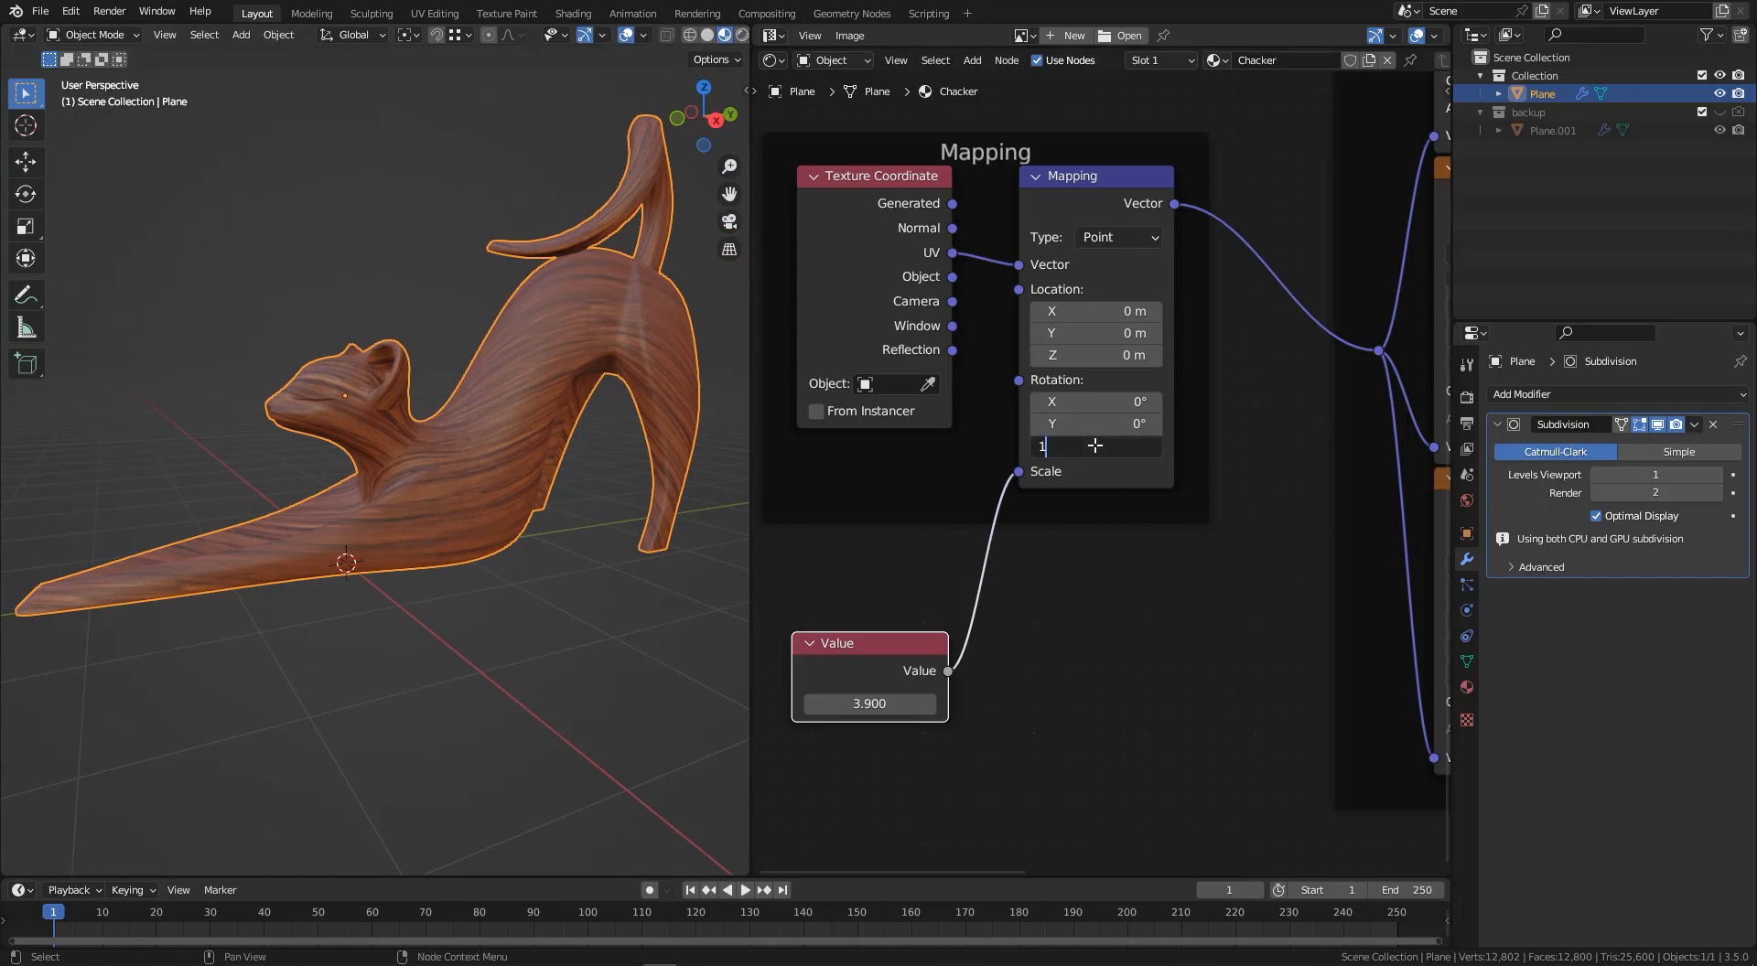
key("Return")
middle_click_drag(479, 436, 443, 523)
scroll(428, 486, "up", 2)
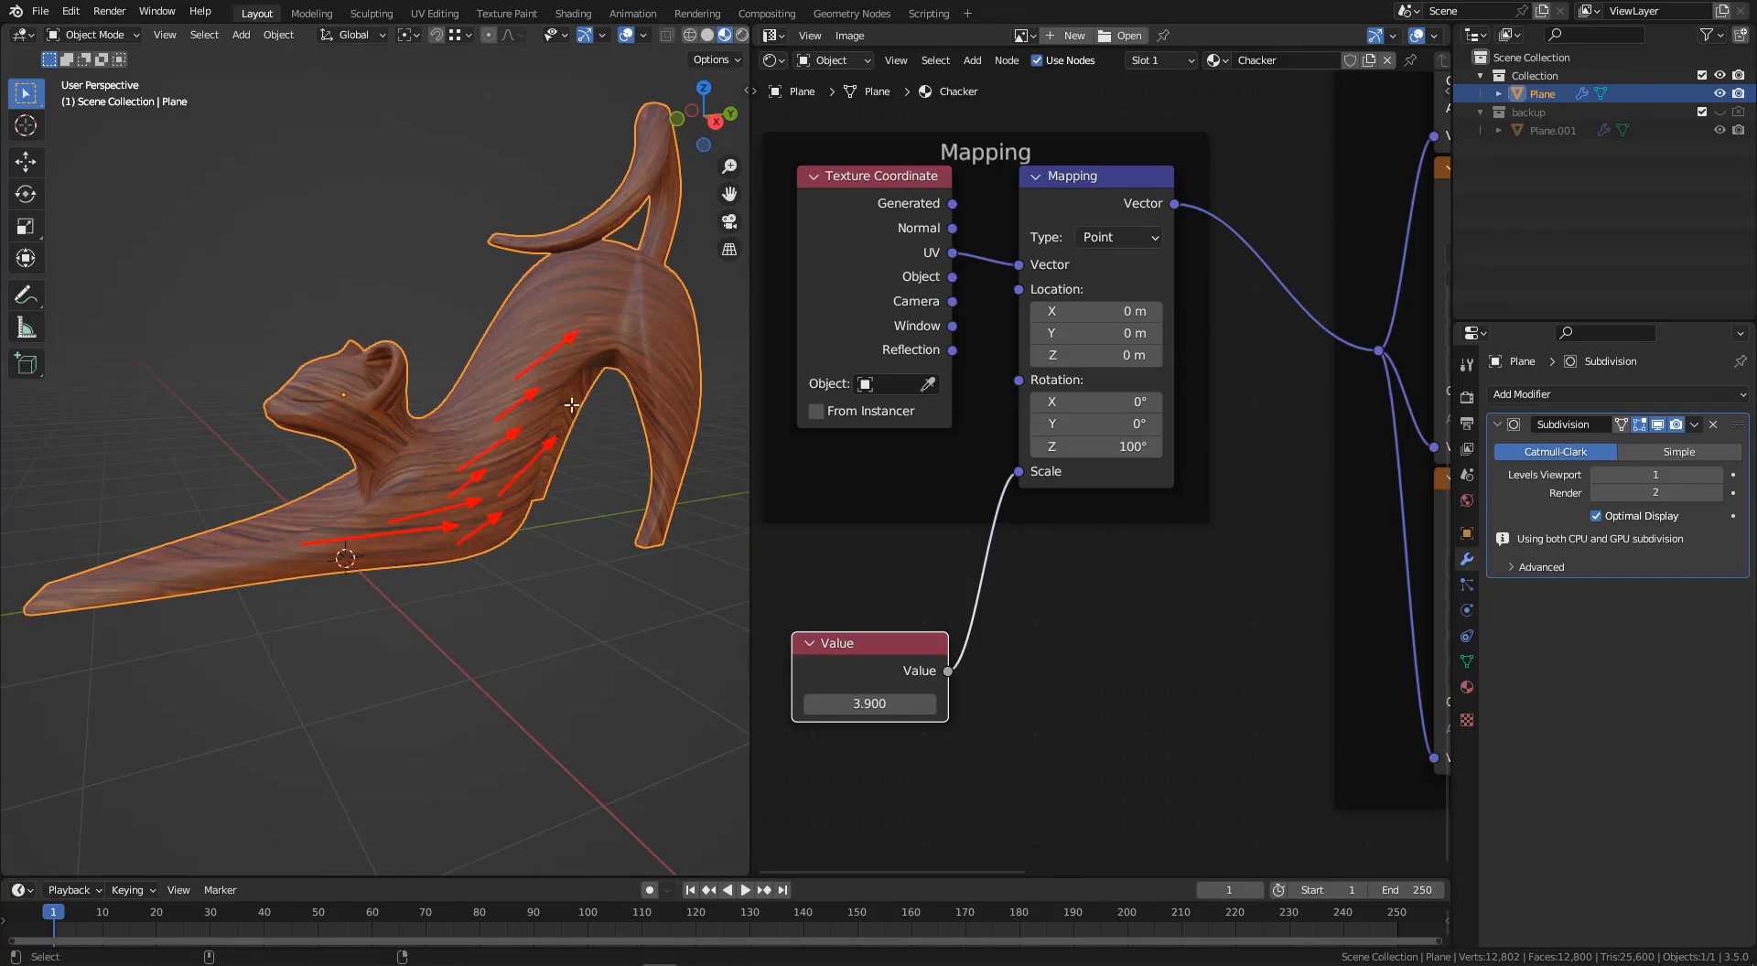
mouse_move(452, 568)
middle_mouse_down()
mouse_move(508, 462)
mouse_move(567, 462)
mouse_move(511, 398)
mouse_move(608, 470)
mouse_move(12, 464)
mouse_move(695, 467)
mouse_move(451, 475)
mouse_move(402, 506)
mouse_move(549, 494)
mouse_move(423, 514)
mouse_move(481, 551)
mouse_move(463, 514)
mouse_move(430, 505)
middle_mouse_up()
scroll(419, 502, "up", 5)
scroll(416, 488, "down", 3)
- Deselect the cat, add a mesh plane under it and scale the plane up about 13.5 times
left_click(482, 553)
scroll(449, 512, "down", 2)
scroll(430, 504, "up", 1)
scroll(430, 503, "down", 2)
key("shift+a")
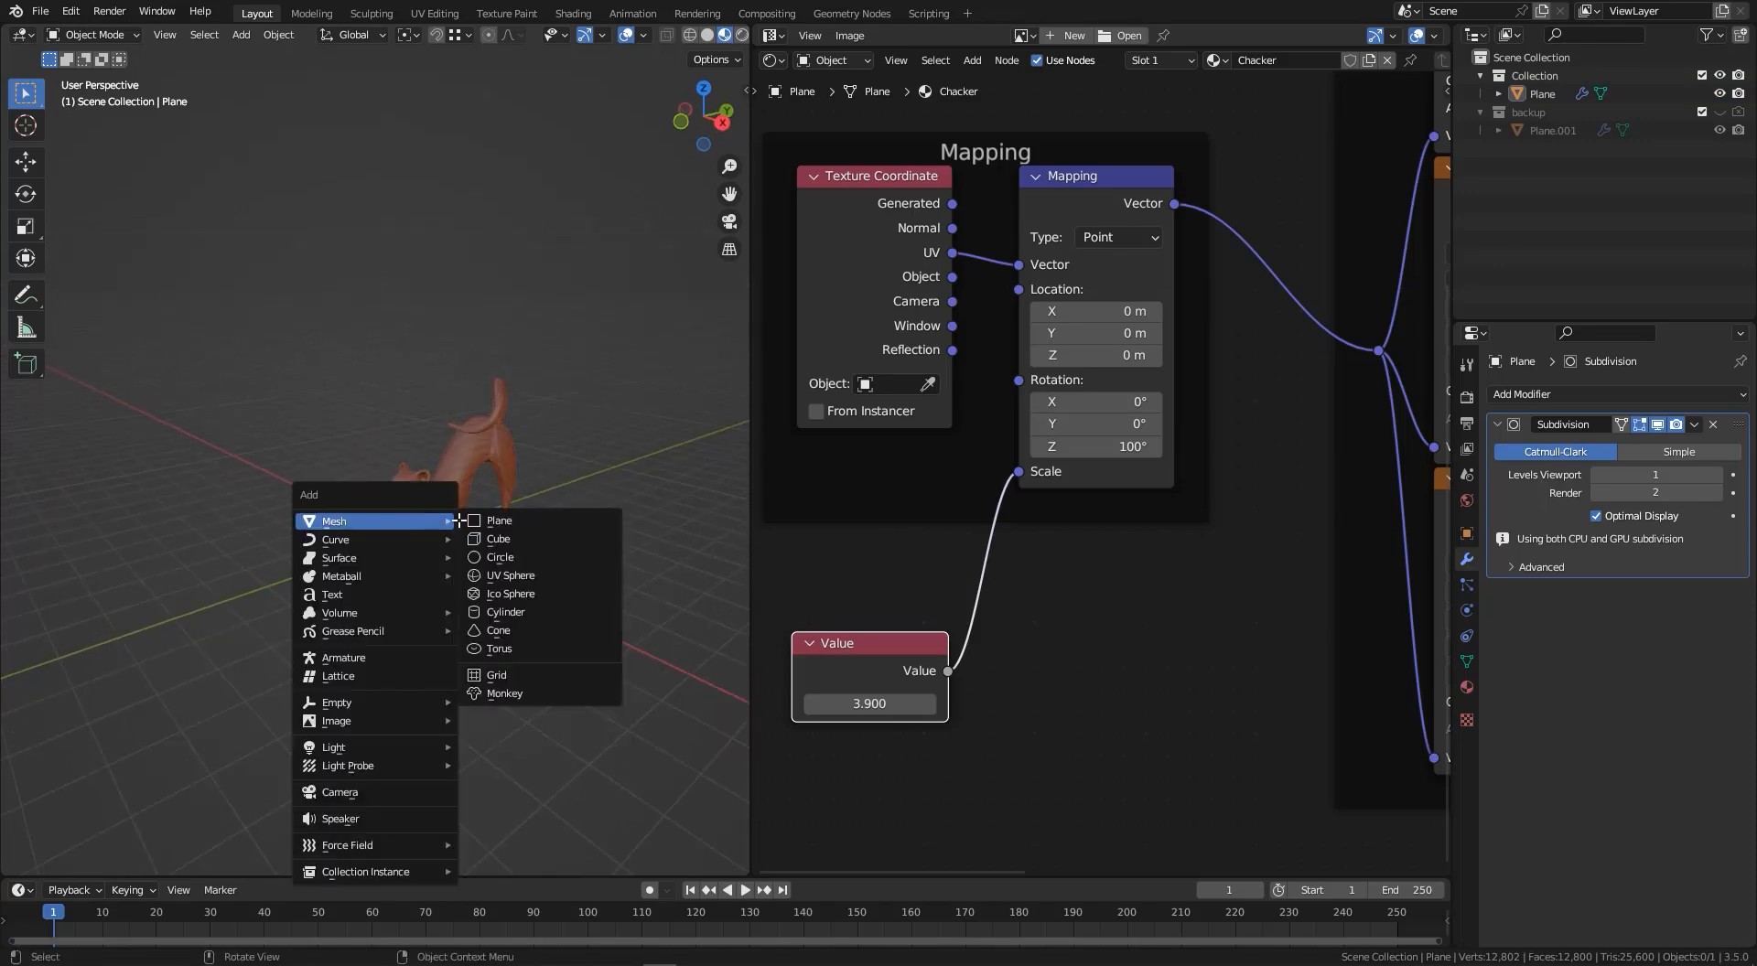
left_click(494, 521)
scroll(494, 521, "down", 2)
scroll(627, 561, "up", 1)
key("s")
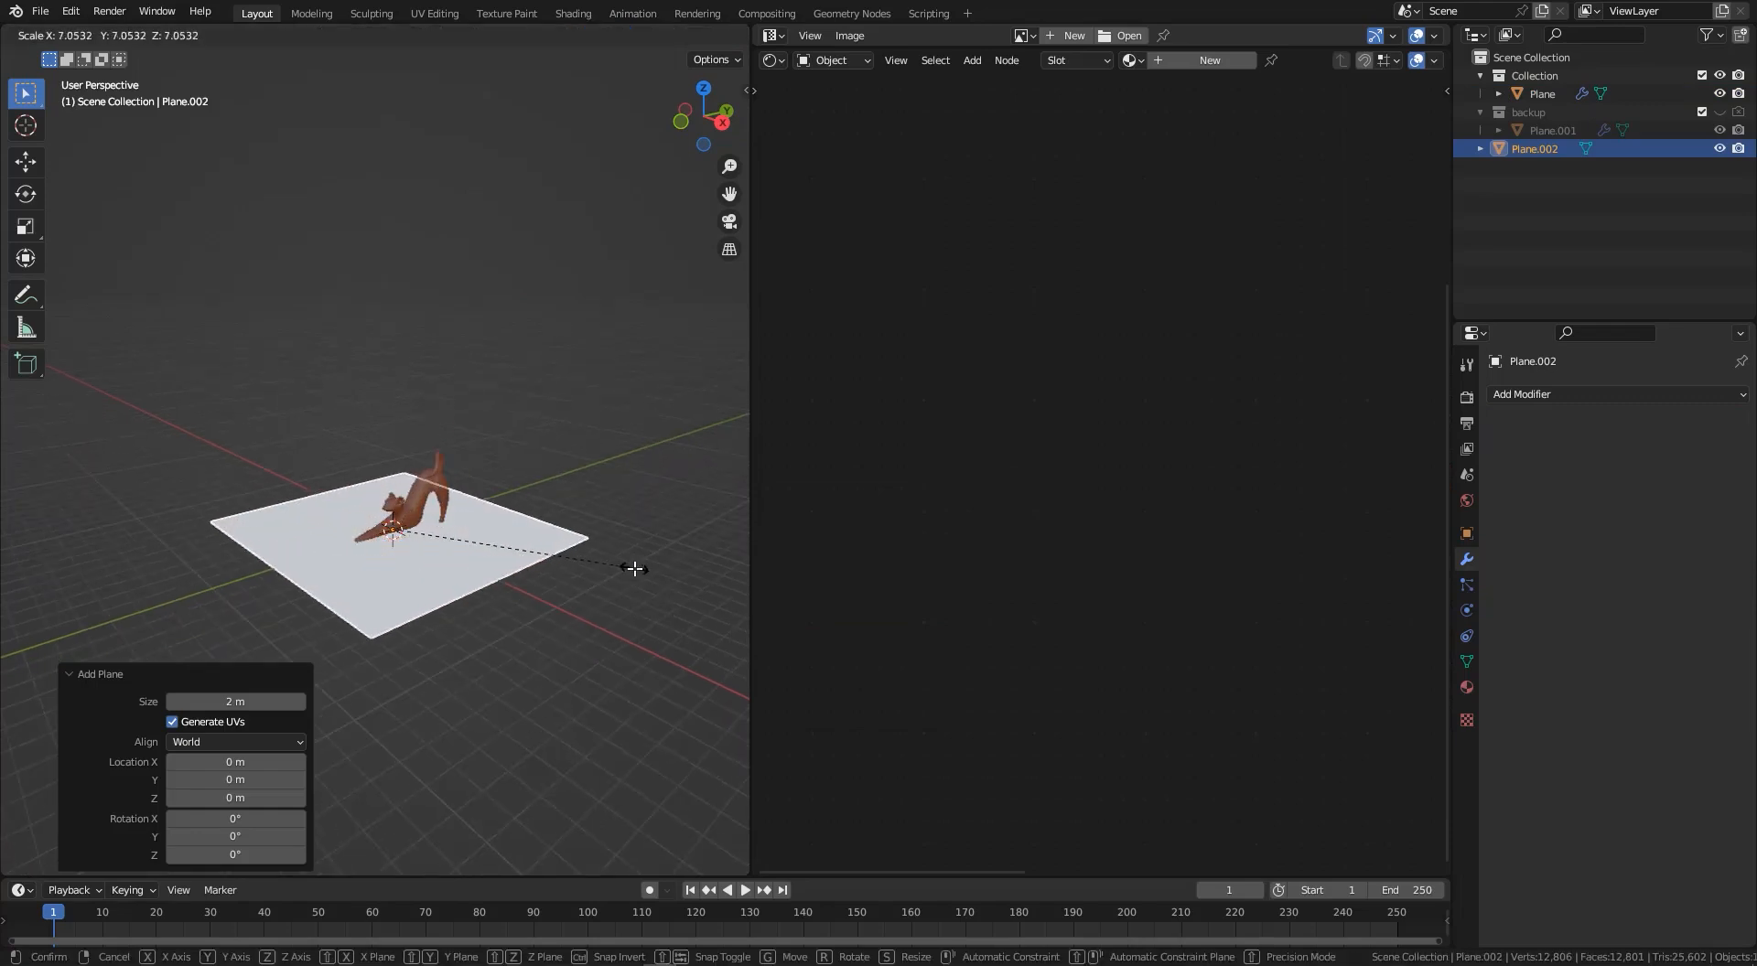
left_click(146, 588)
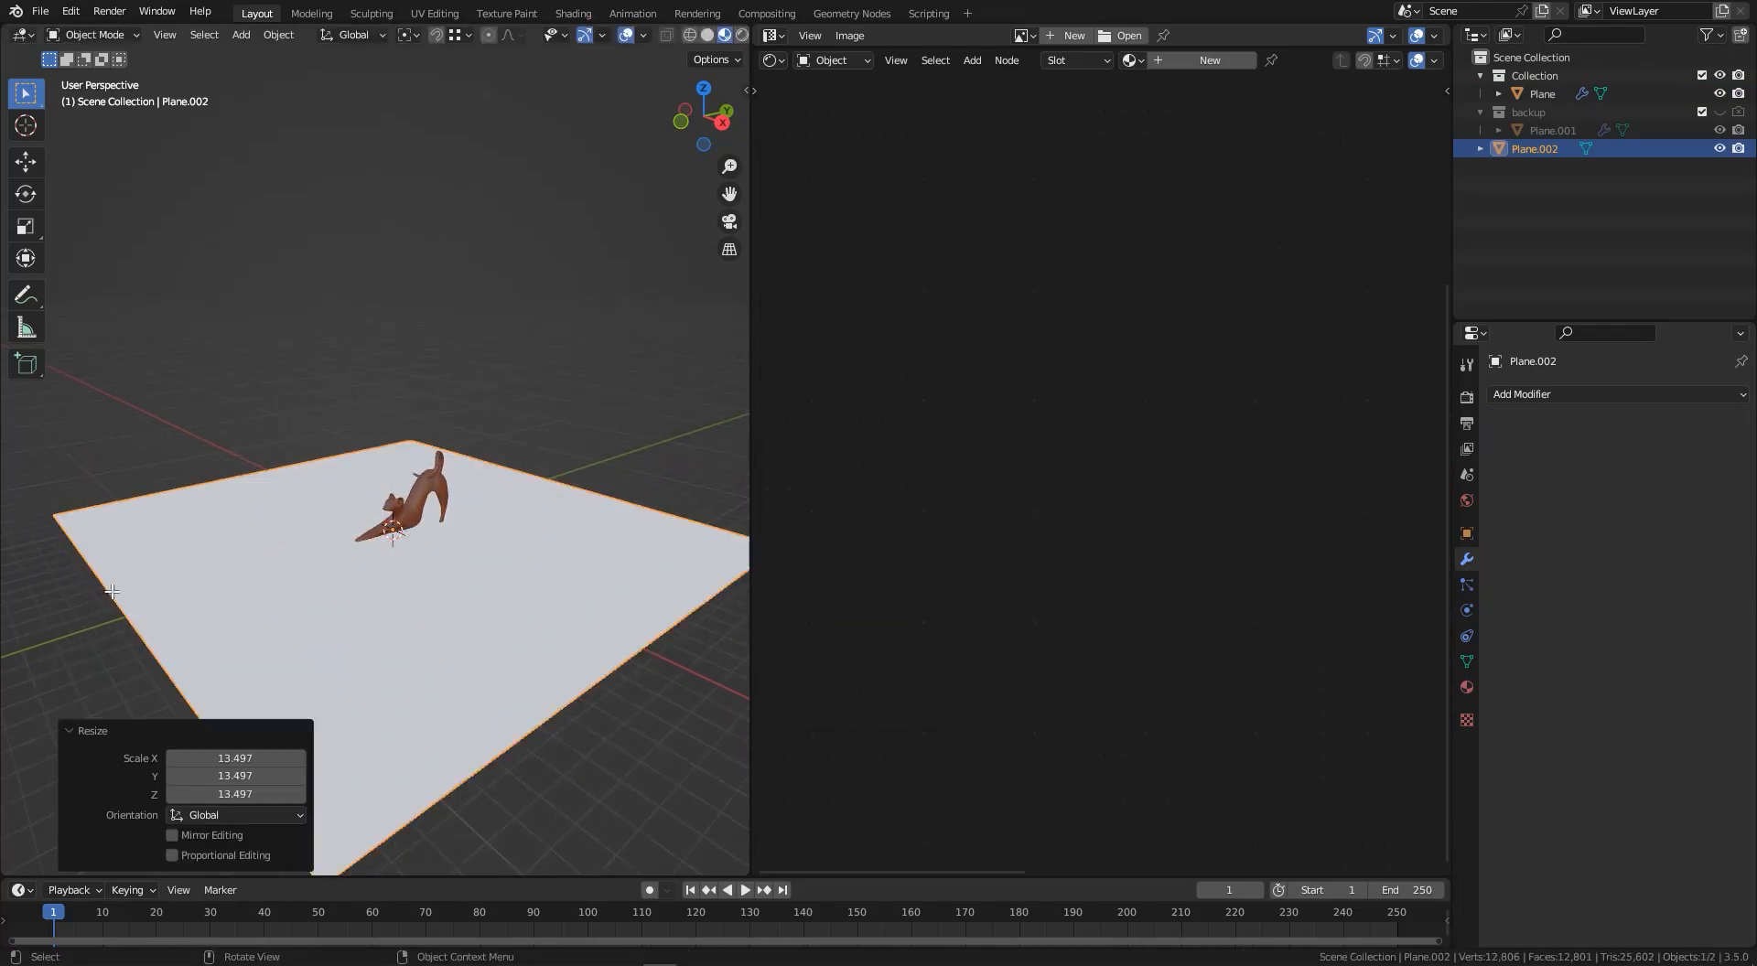
- In Edit Mode, move the floor plane's edge behind the cat outward along Y by about 9.4 m
scroll(366, 532, "down", 2)
key("Tab")
left_click(545, 528)
scroll(545, 522, "down", 4)
middle_click_drag(586, 515, 639, 522)
key("g")
key("y")
left_click(595, 529)
- Extrude the plane's rear edge upward along Z into a tall backdrop wall
key("e")
key("z")
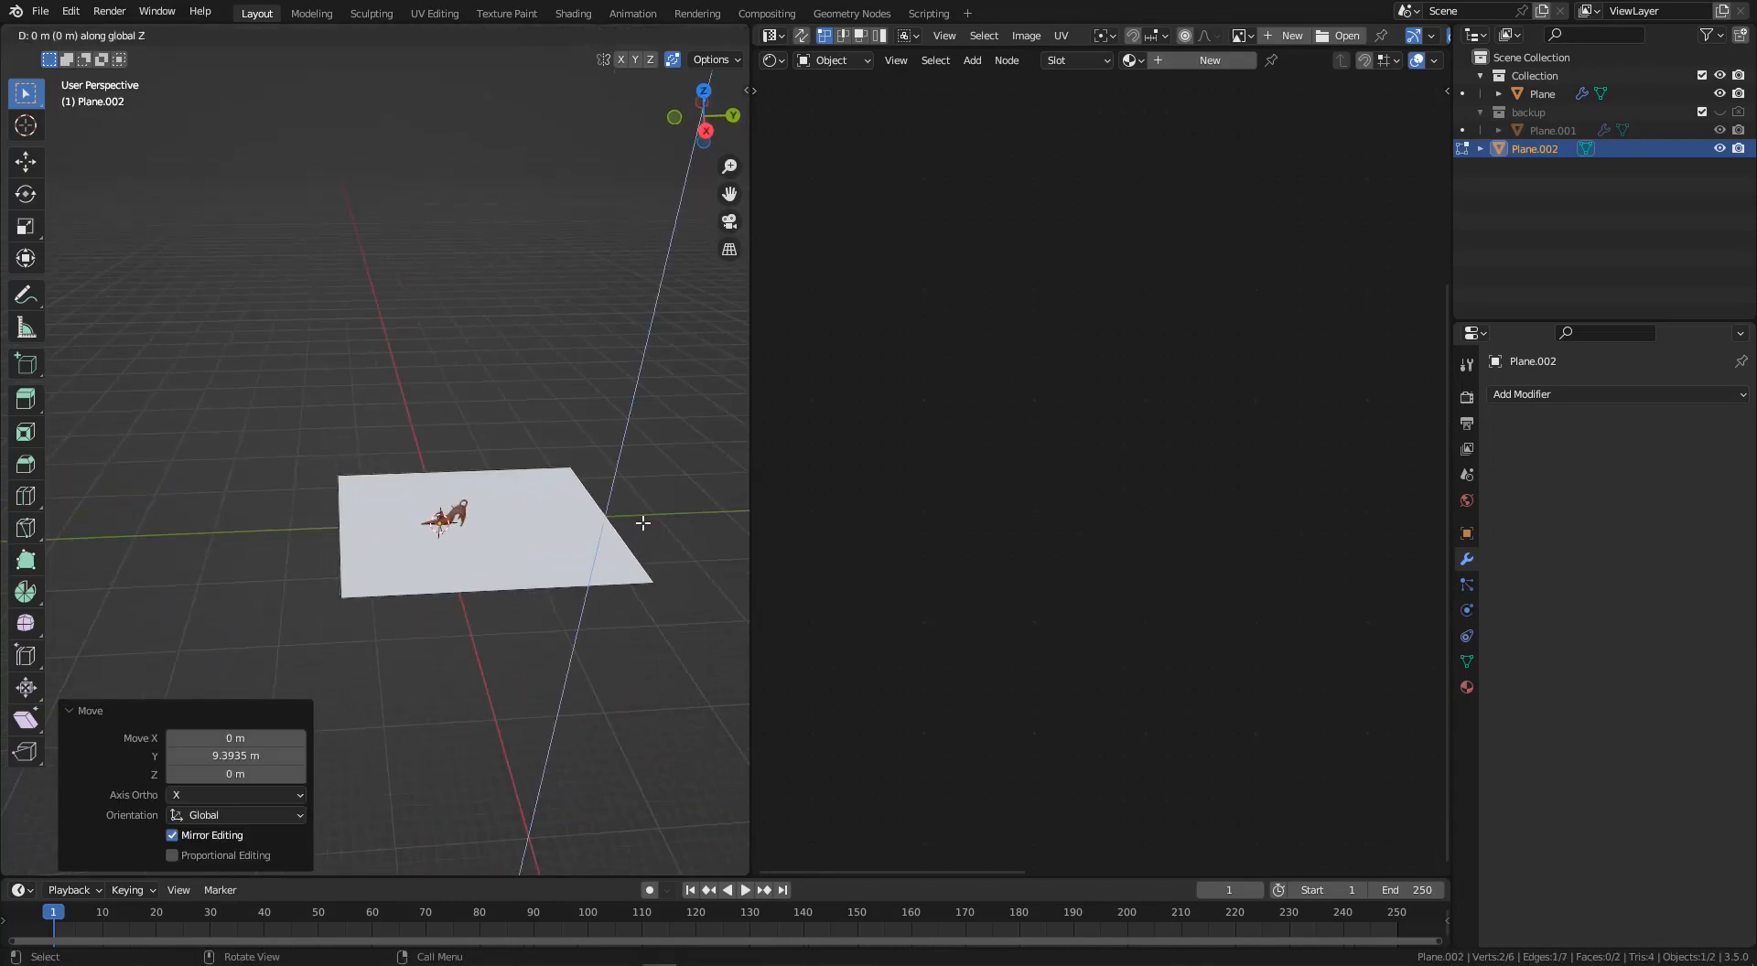
left_click(637, 309)
- Bevel the edge between floor and backdrop wall with 10 segments and a width of about 0.56 m
left_click(606, 511)
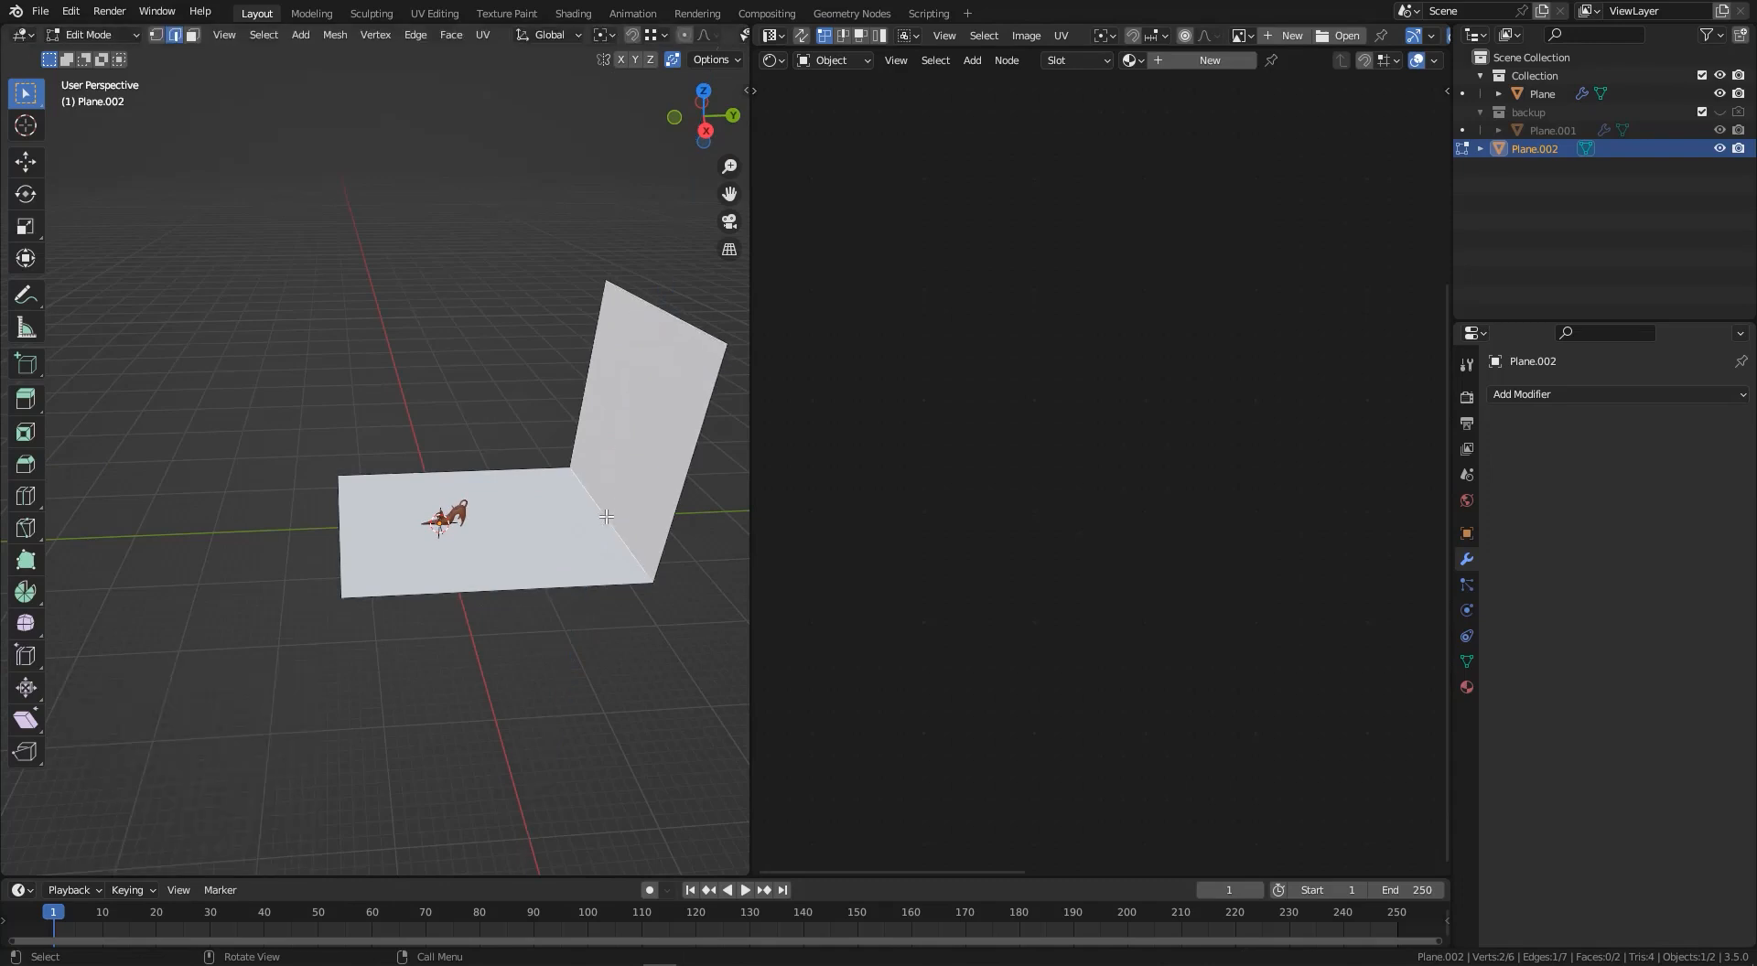
key("ctrl+b")
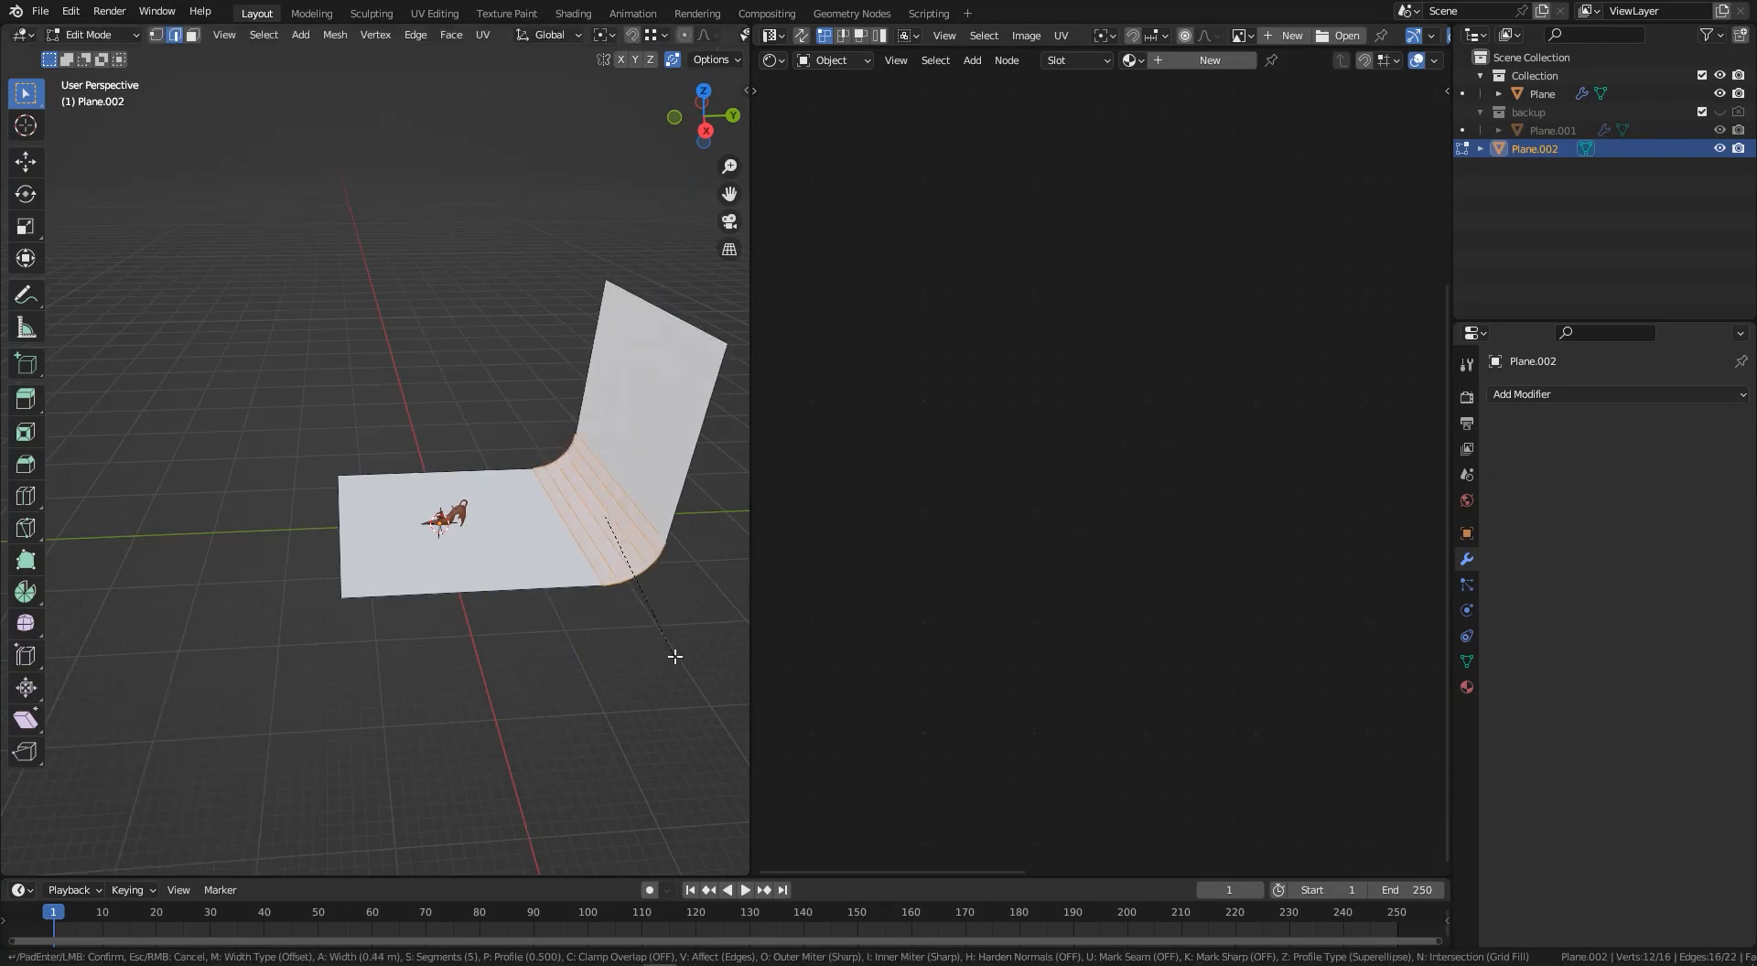
scroll(676, 656, "up", 1)
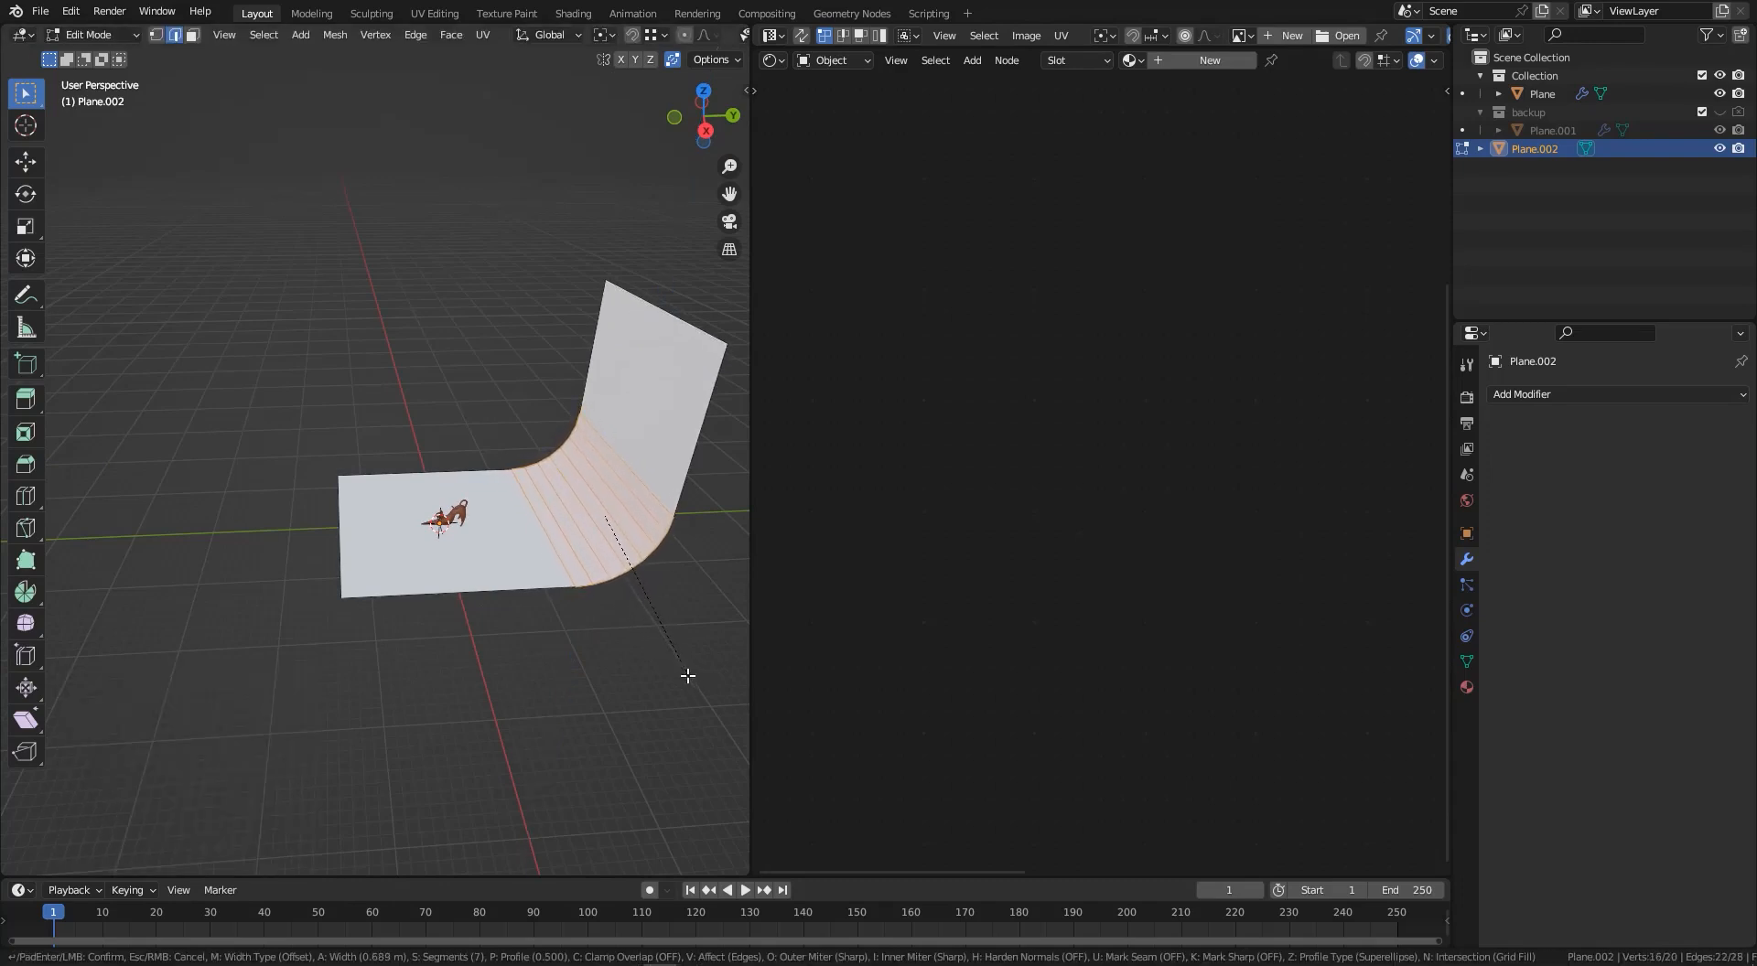
scroll(676, 669, "up", 1)
left_click(673, 668)
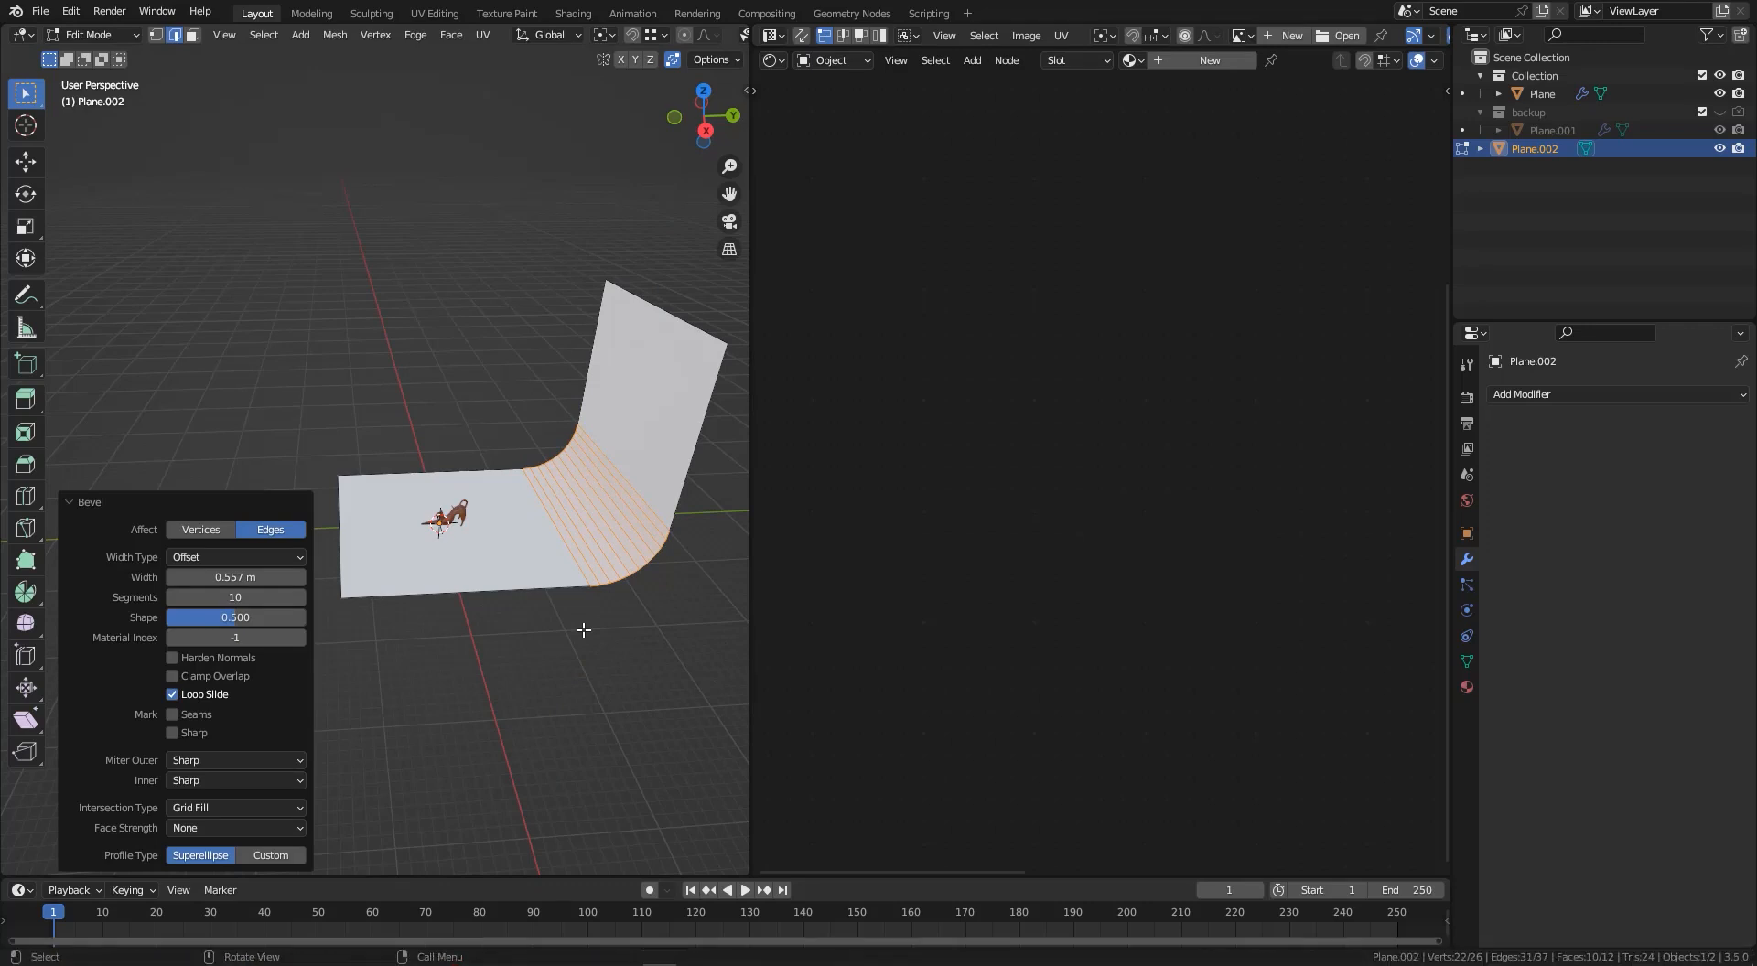
- Scale the whole backdrop mesh wider along the X axis
middle_click_drag(584, 628, 548, 574)
scroll(548, 574, "up", 5)
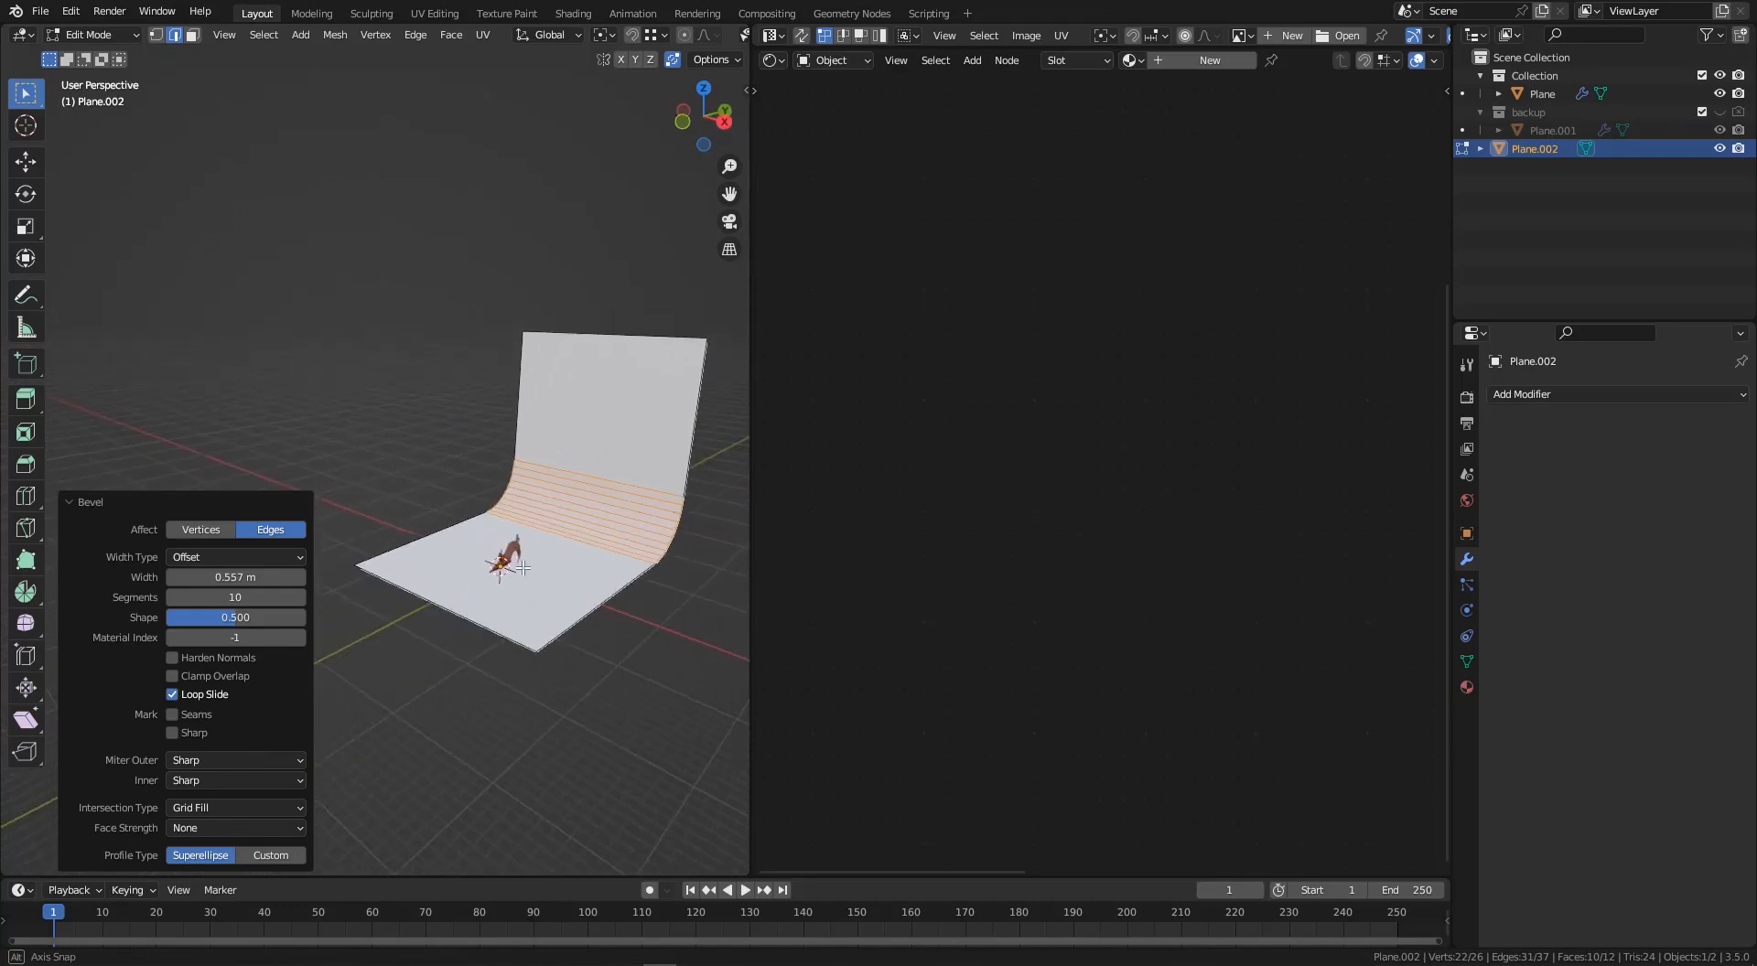
scroll(525, 567, "down", 2)
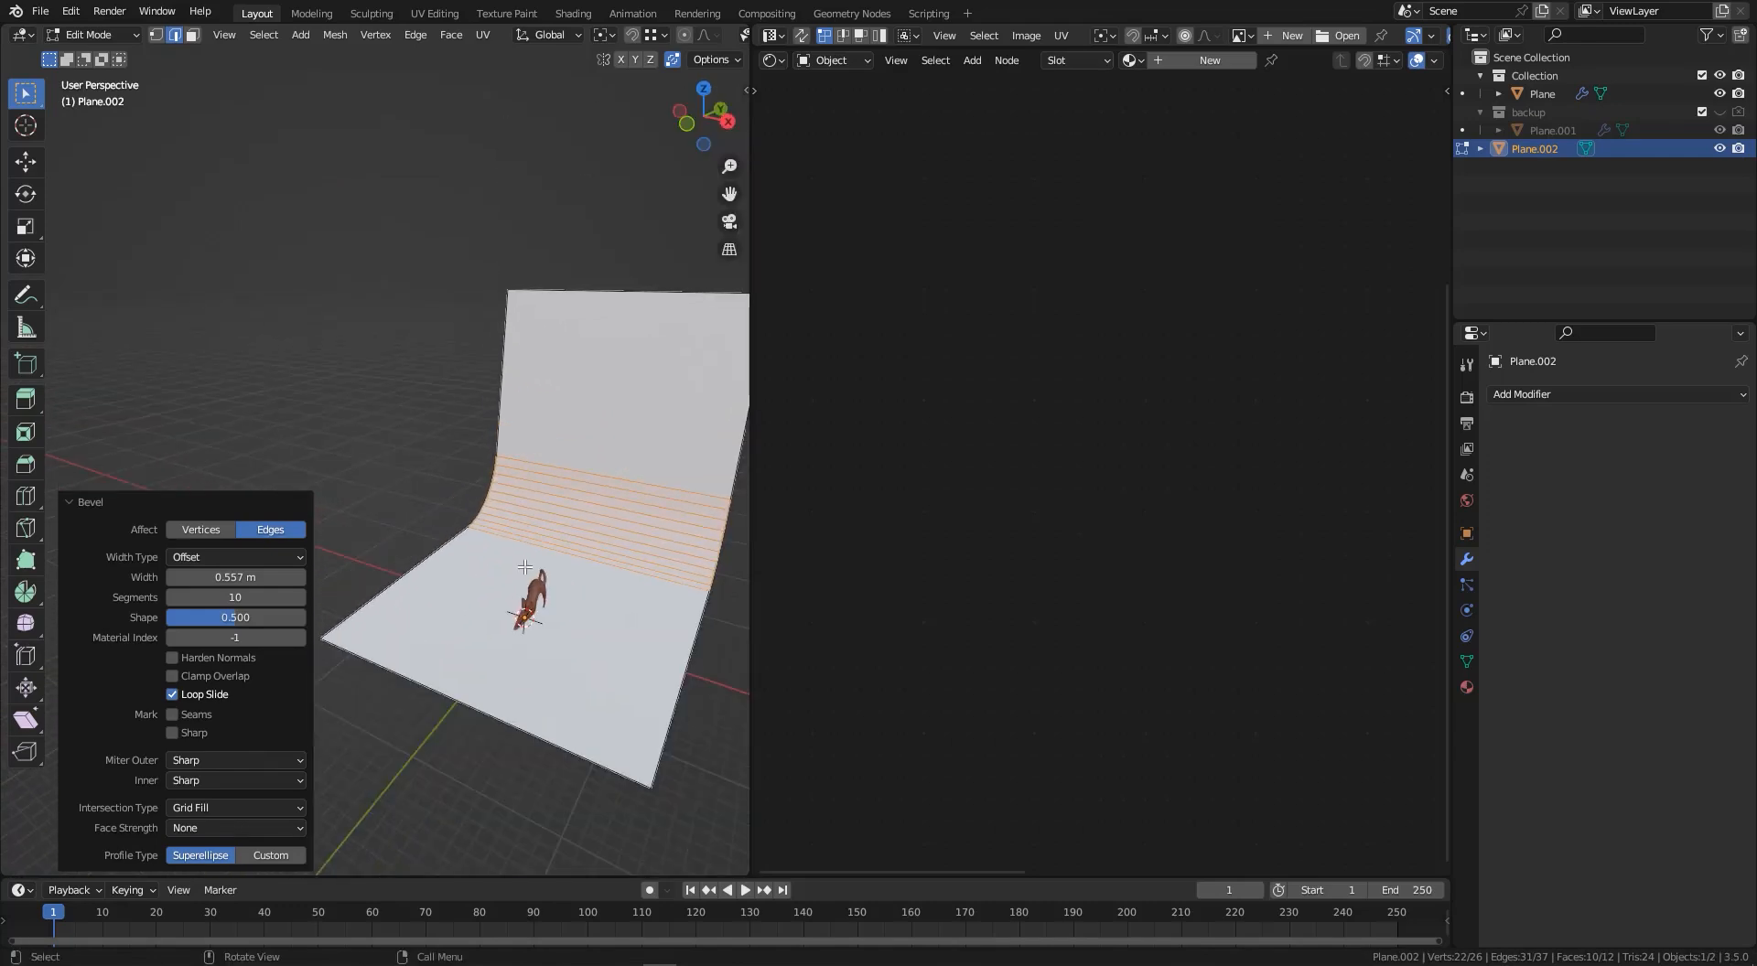
middle_click_drag(524, 567, 623, 536)
key("s")
key("x")
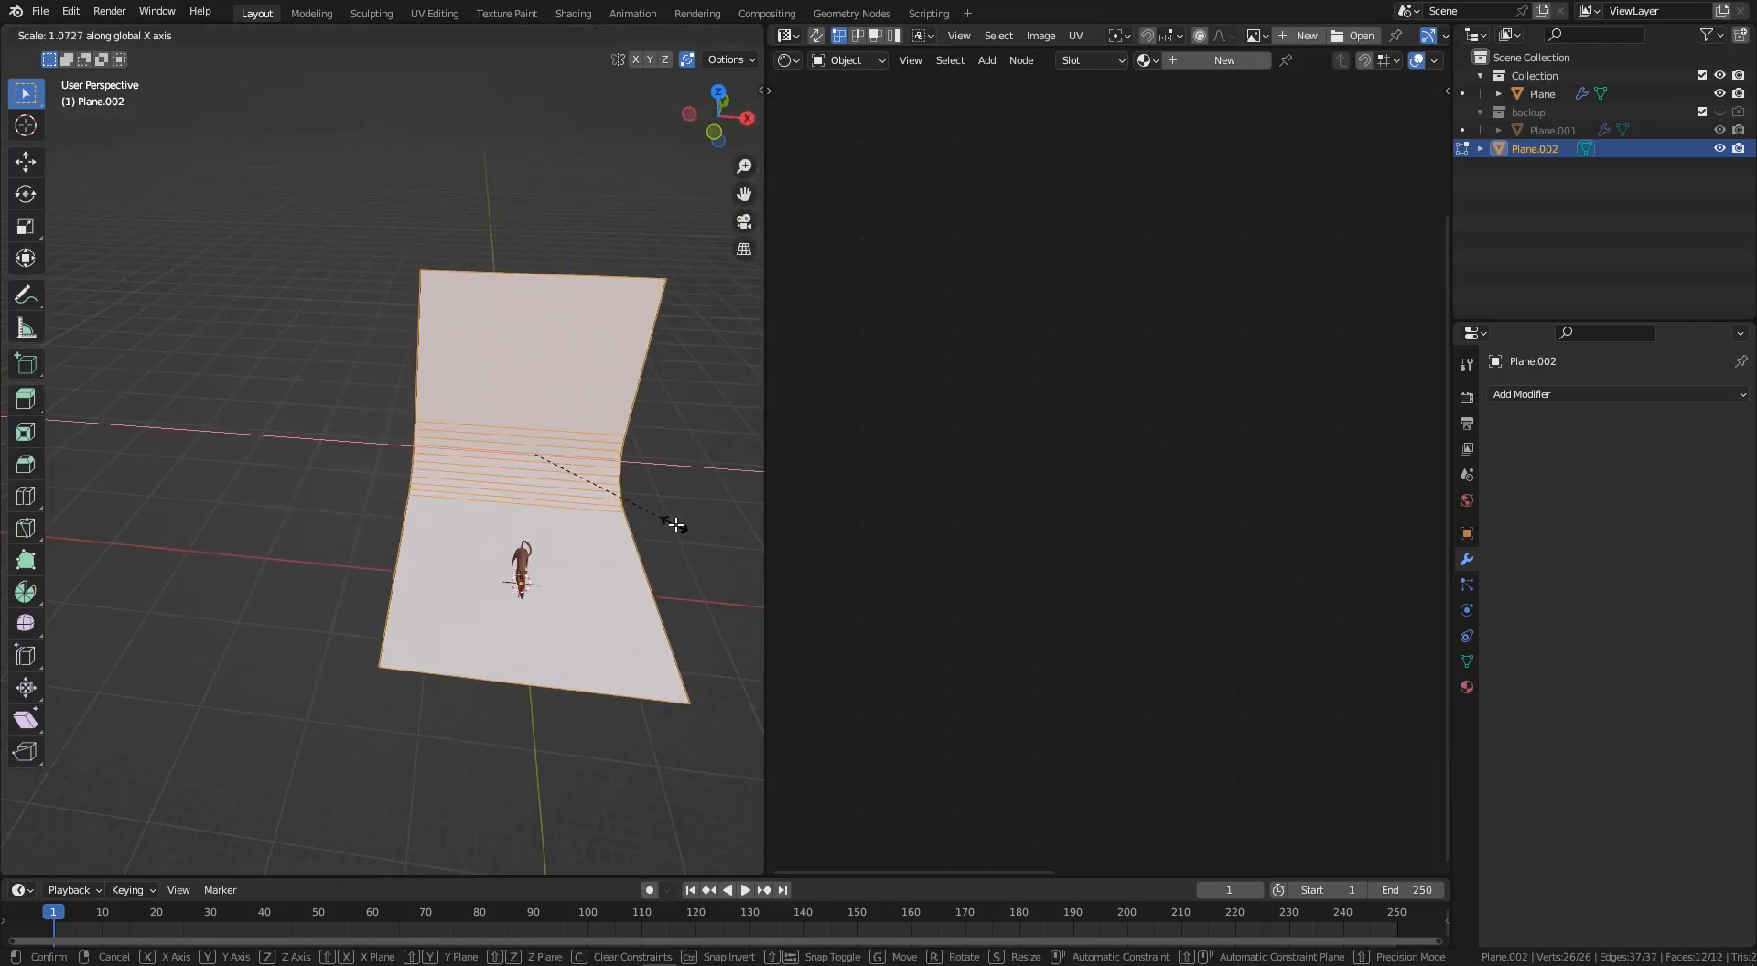
- Scale the curved backdrop mesh by about 1.98 along the X axis and return to Object Mode
left_click(48, 545)
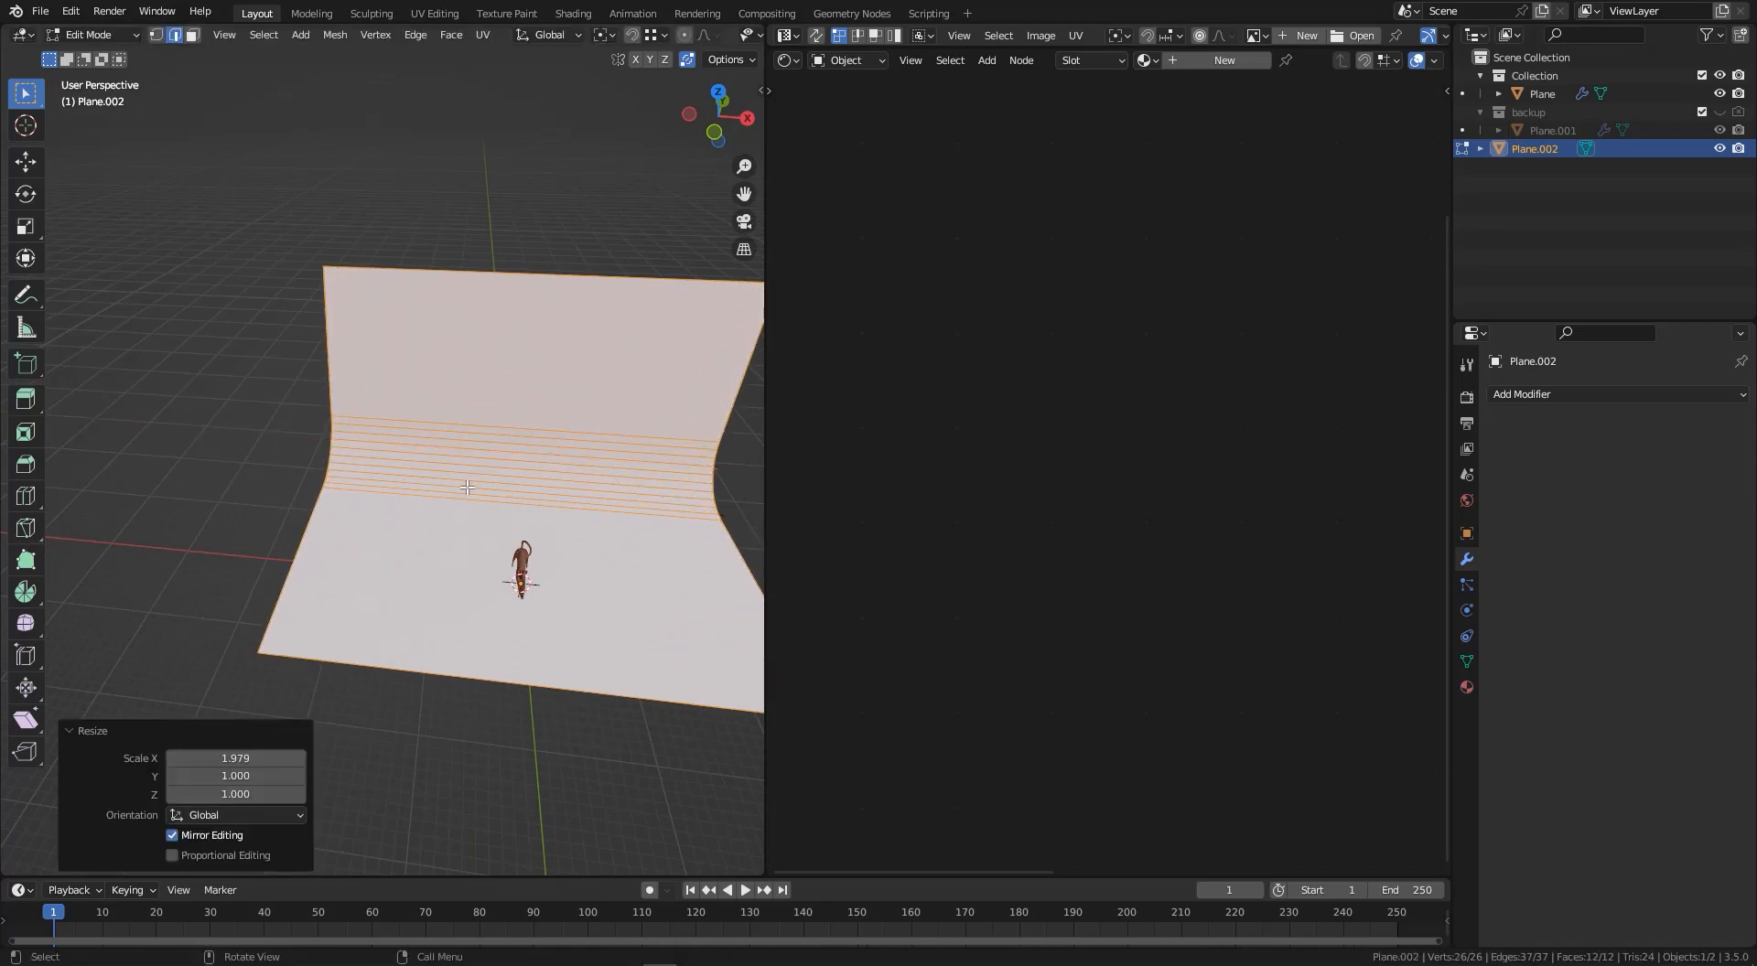
scroll(462, 489, "down", 2)
middle_click_drag(625, 572, 527, 512)
scroll(552, 532, "up", 3)
scroll(551, 532, "up", 1)
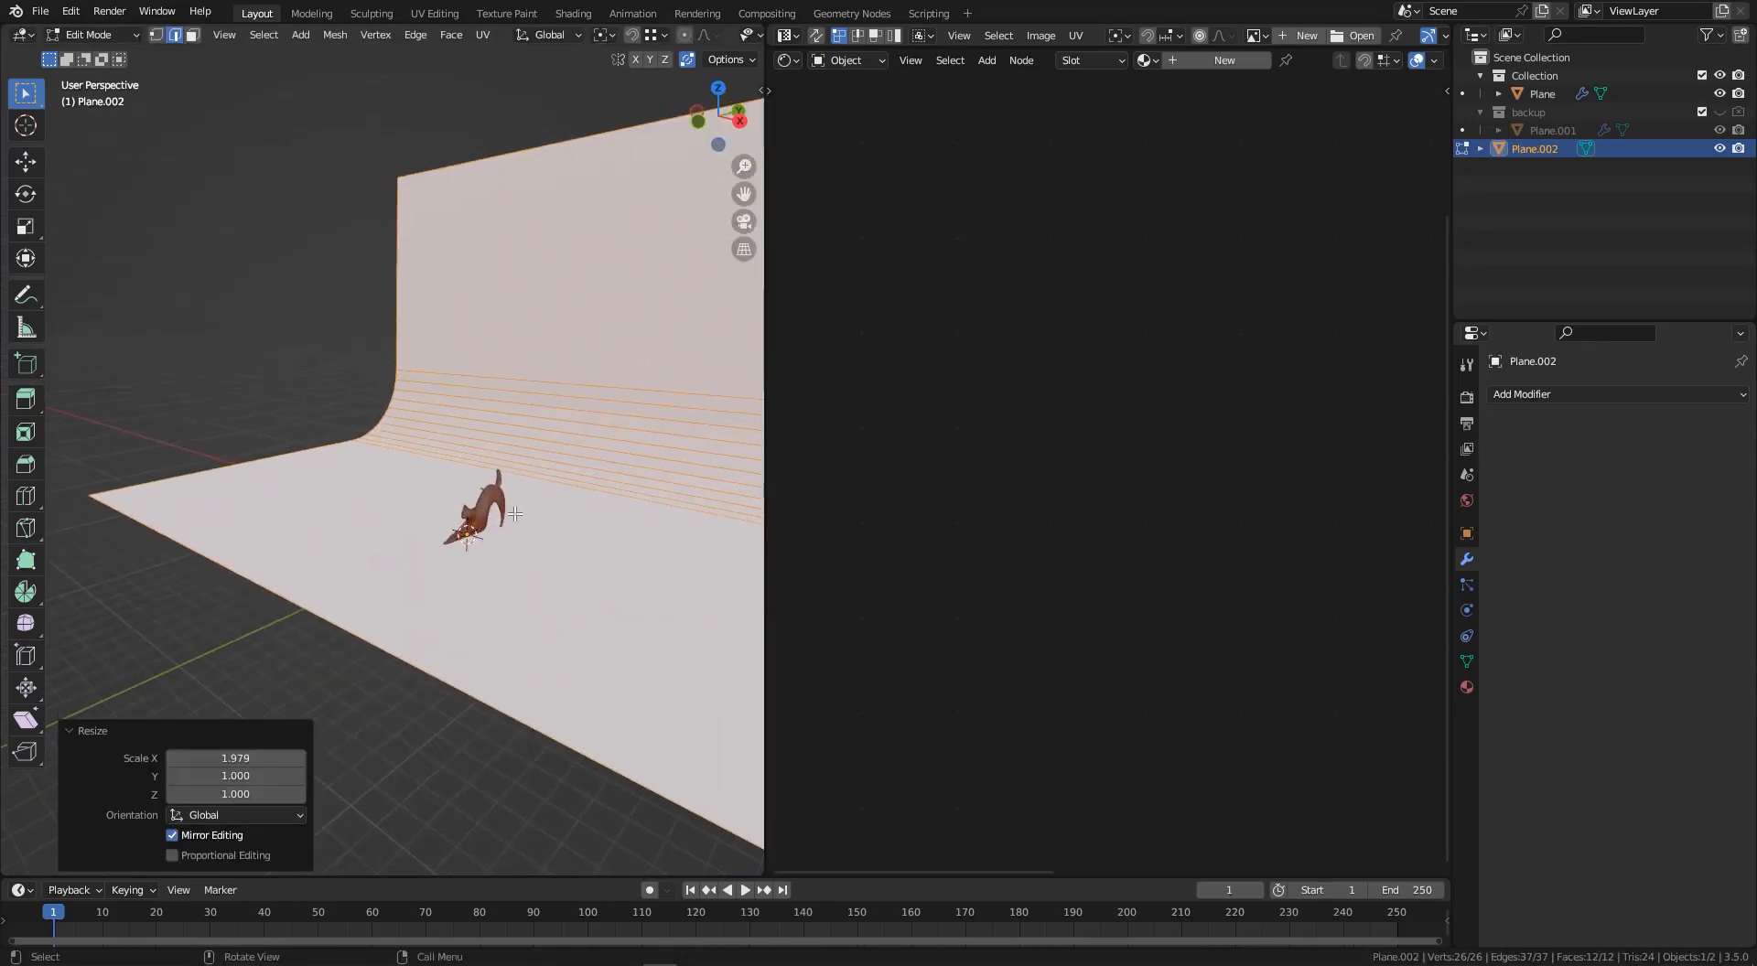
scroll(525, 511, "up", 3)
scroll(391, 510, "down", 4)
key("Tab")
scroll(392, 509, "down", 3)
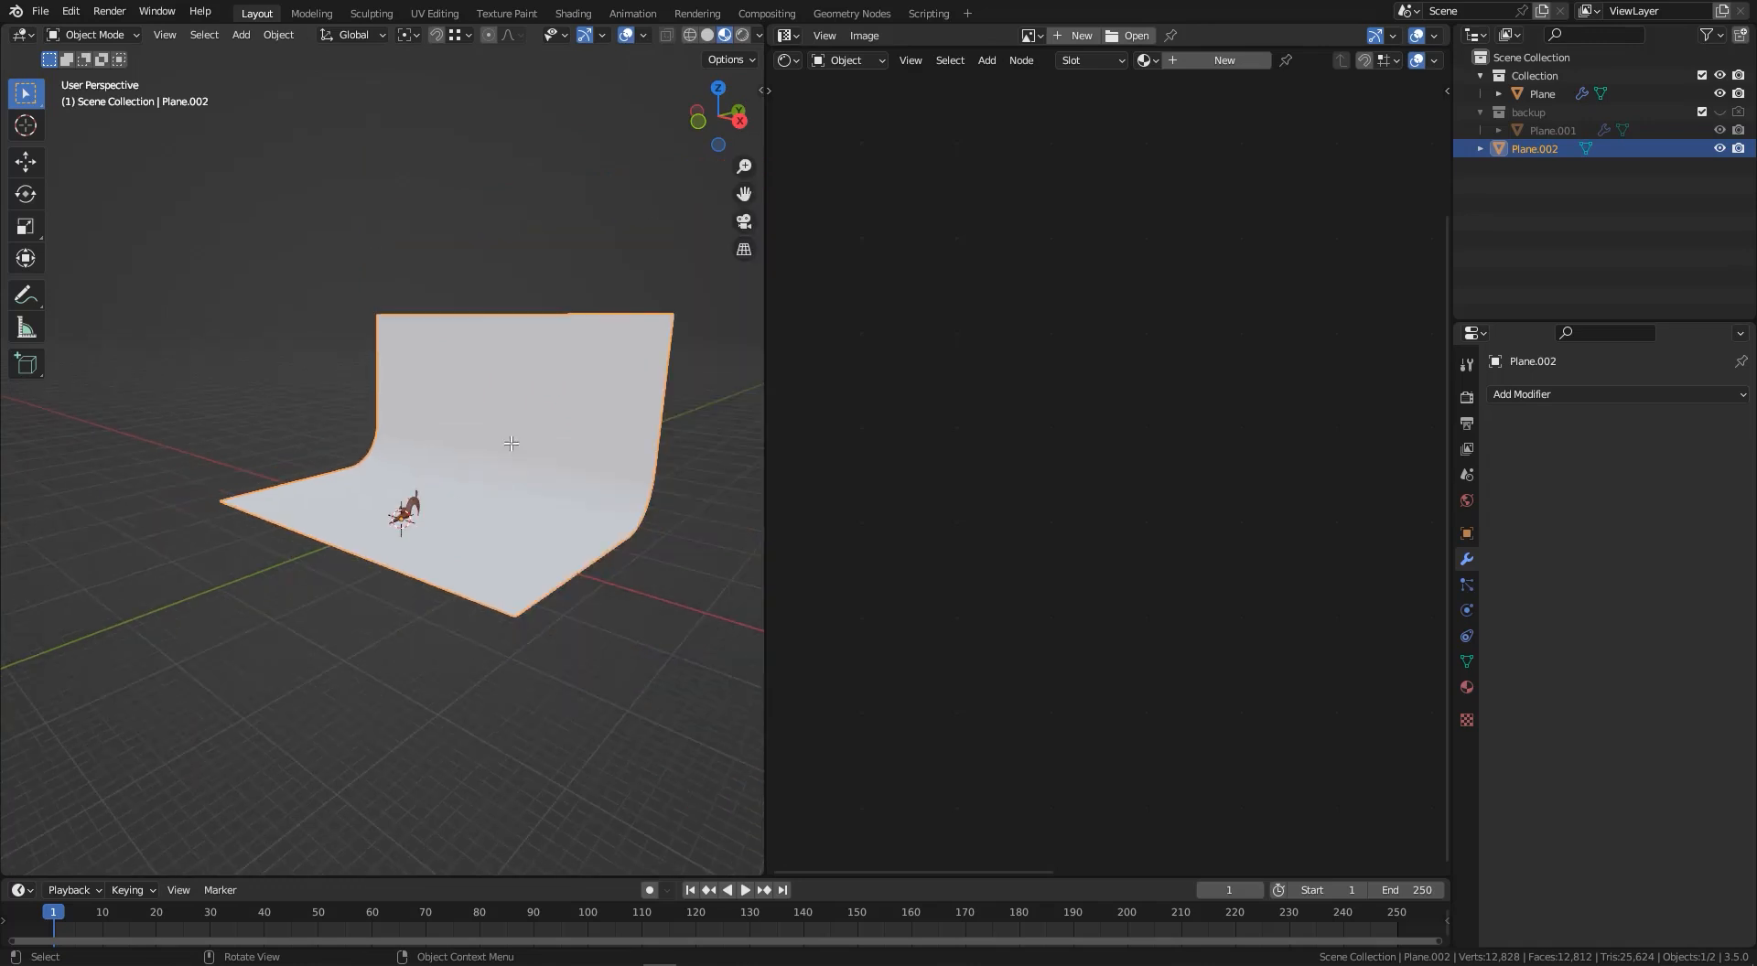
- Create a new material for the backdrop plane and name it ground
left_click(1223, 60)
scroll(958, 353, "down", 6)
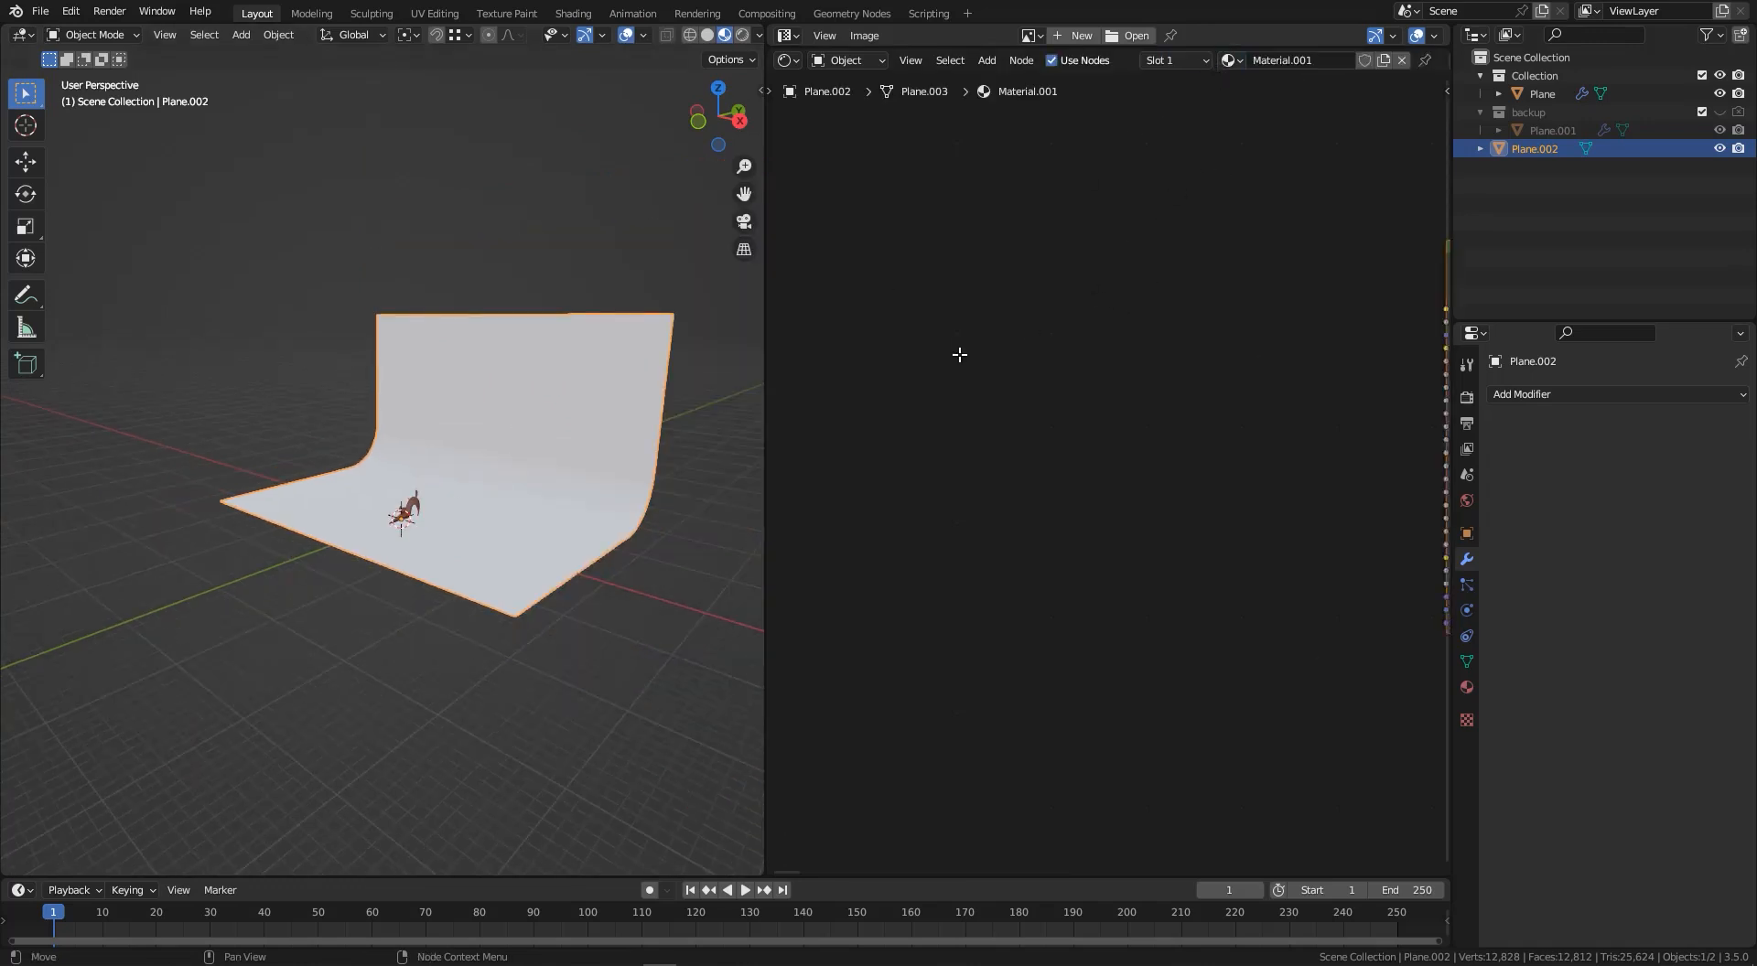
middle_click_drag(1372, 164, 1171, 143)
scroll(1181, 138, "up", 3)
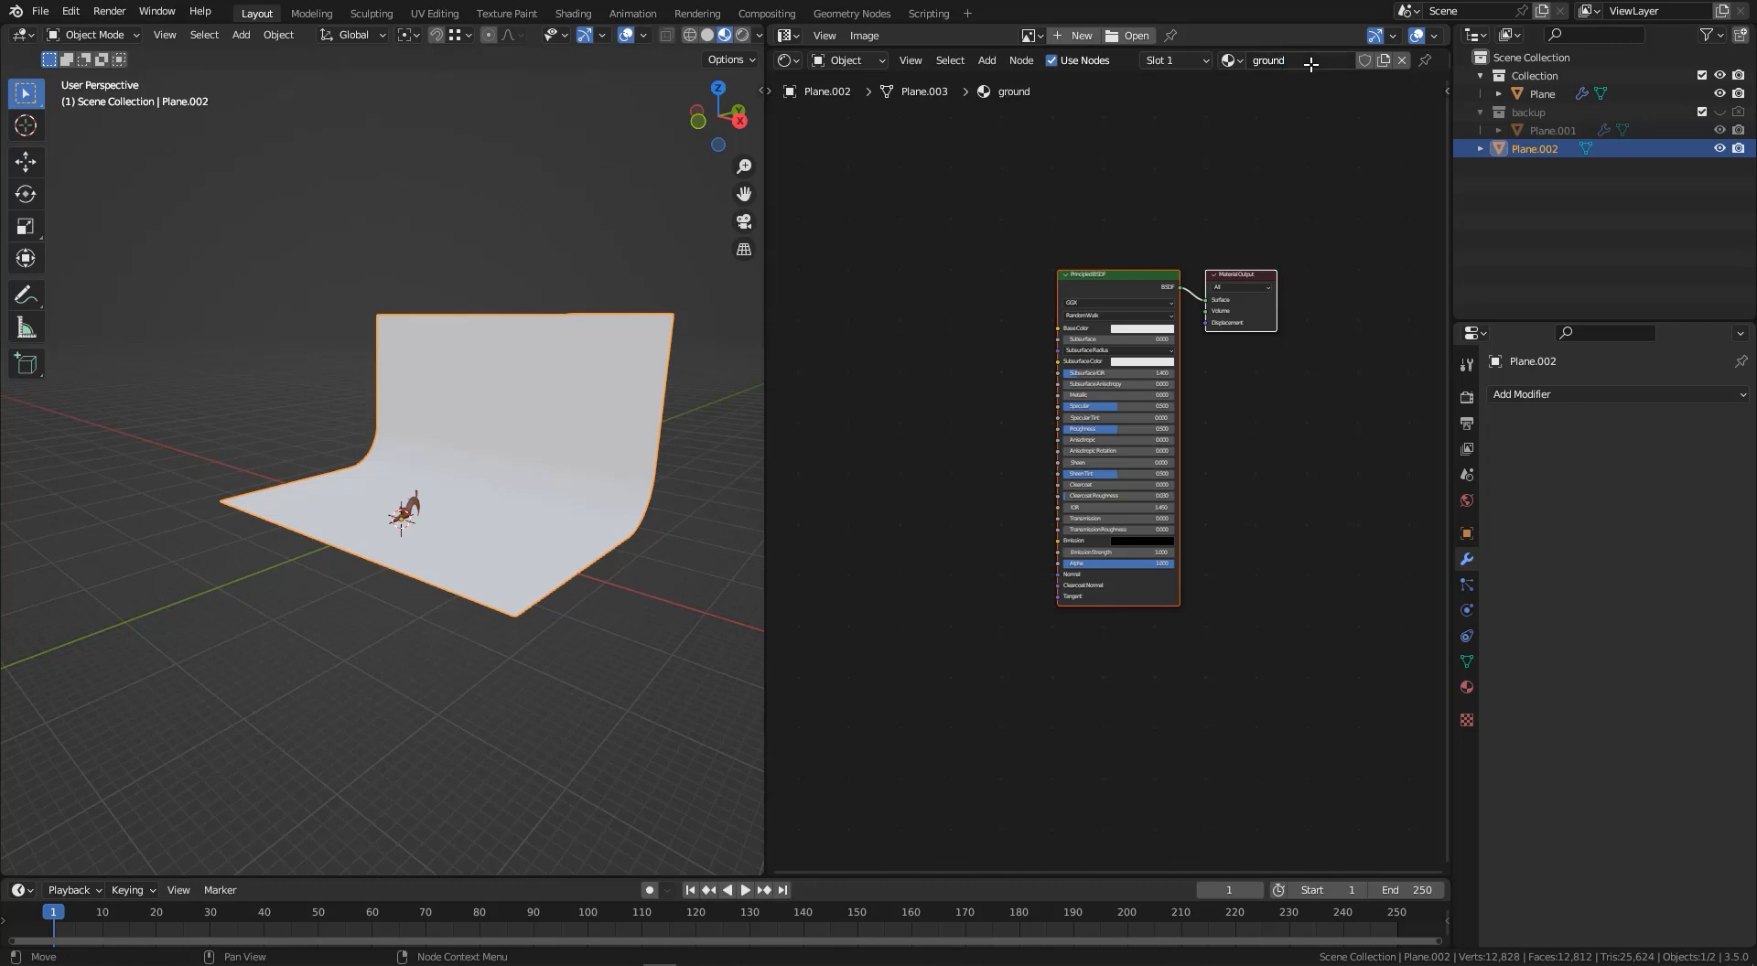
- Darken the ground material's base color to dark grey and apply Shade Smooth to the backdrop
scroll(490, 437, "up", 5)
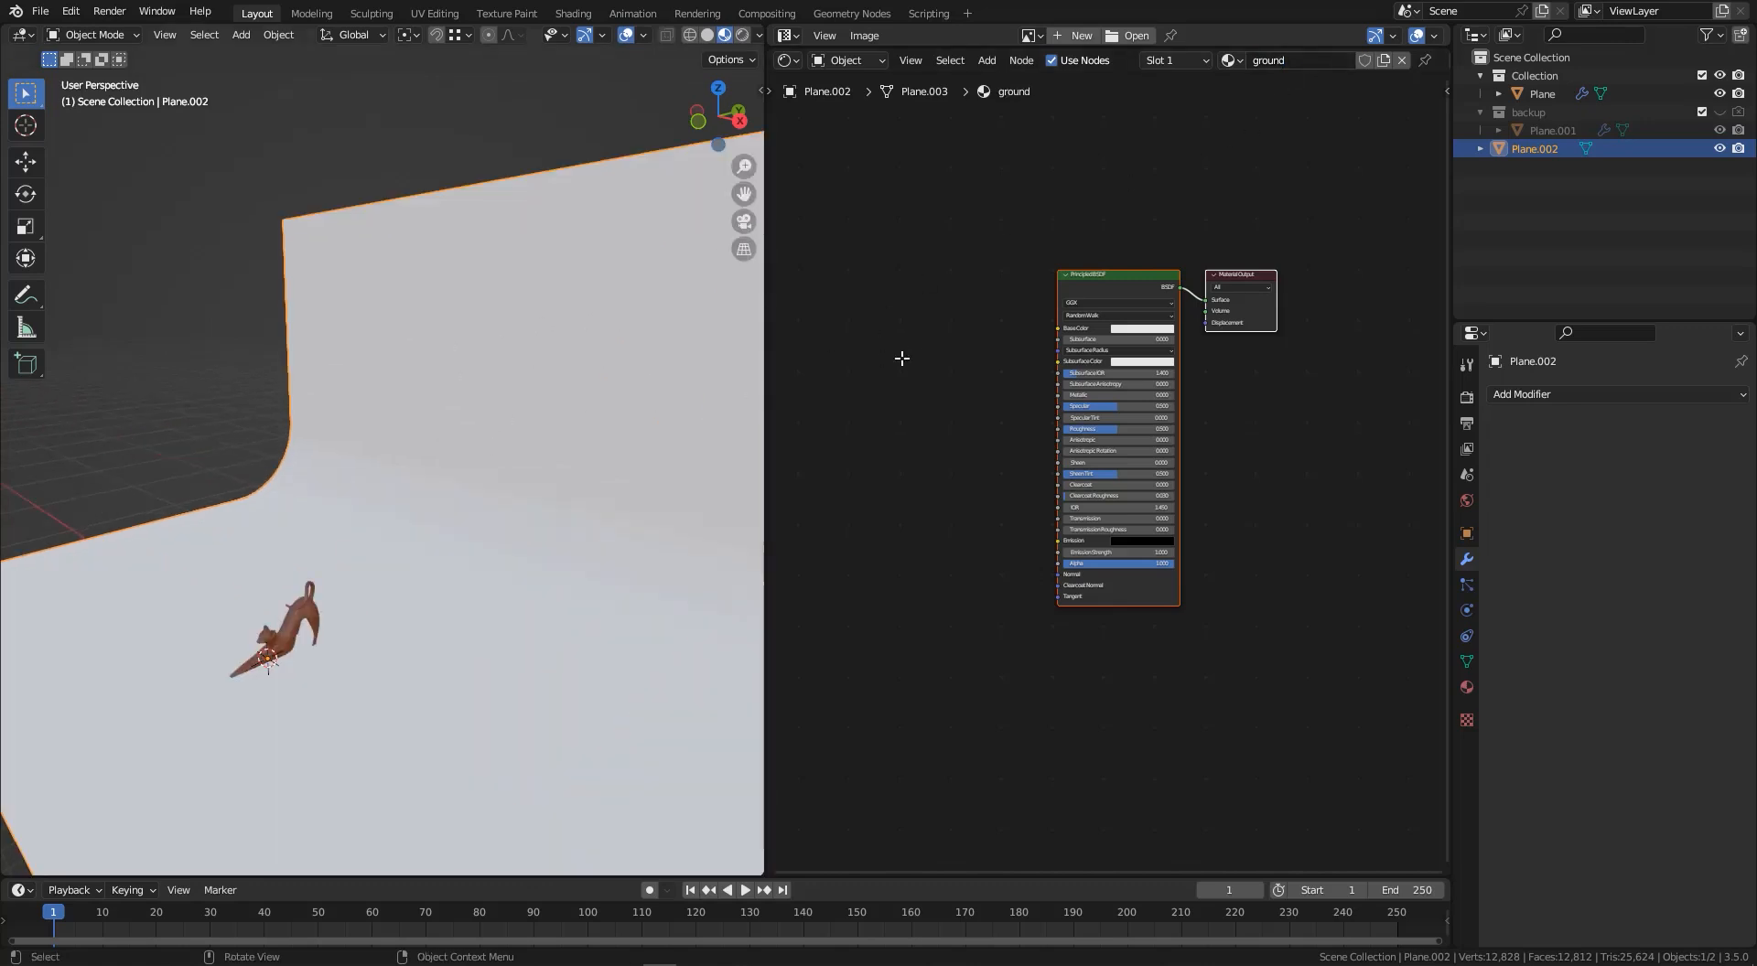
left_click(1139, 329)
left_click_drag(1197, 219, 762, 475)
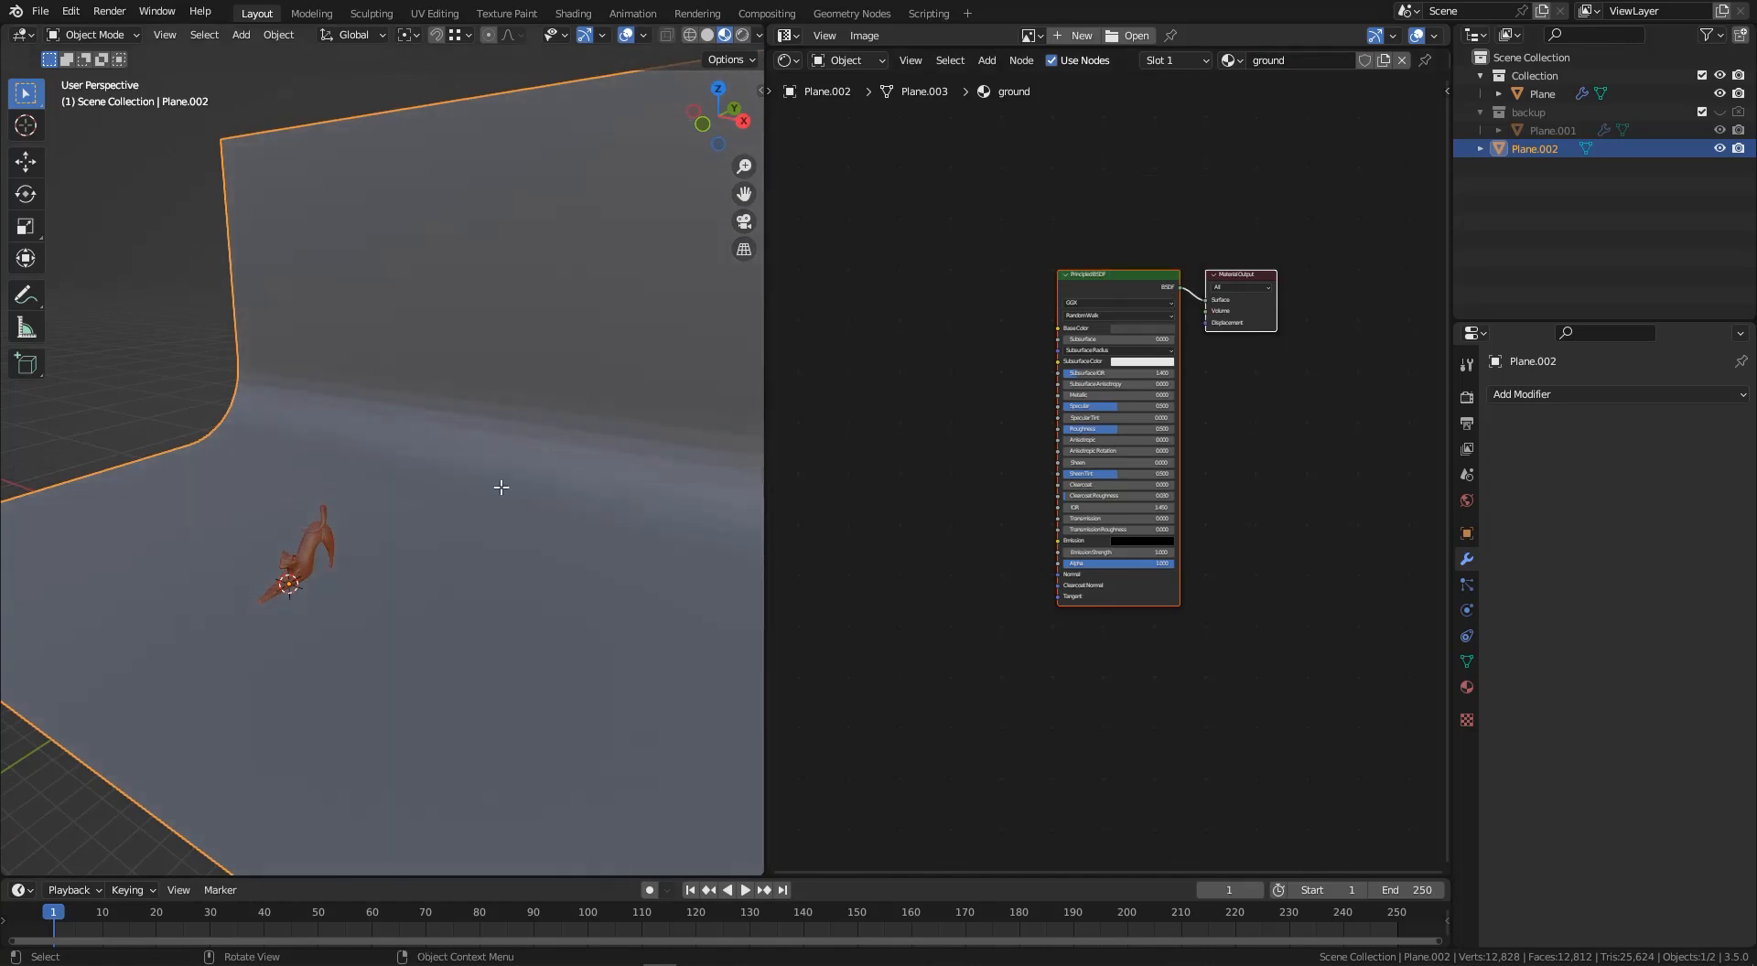
right_click(430, 435)
left_click(393, 432)
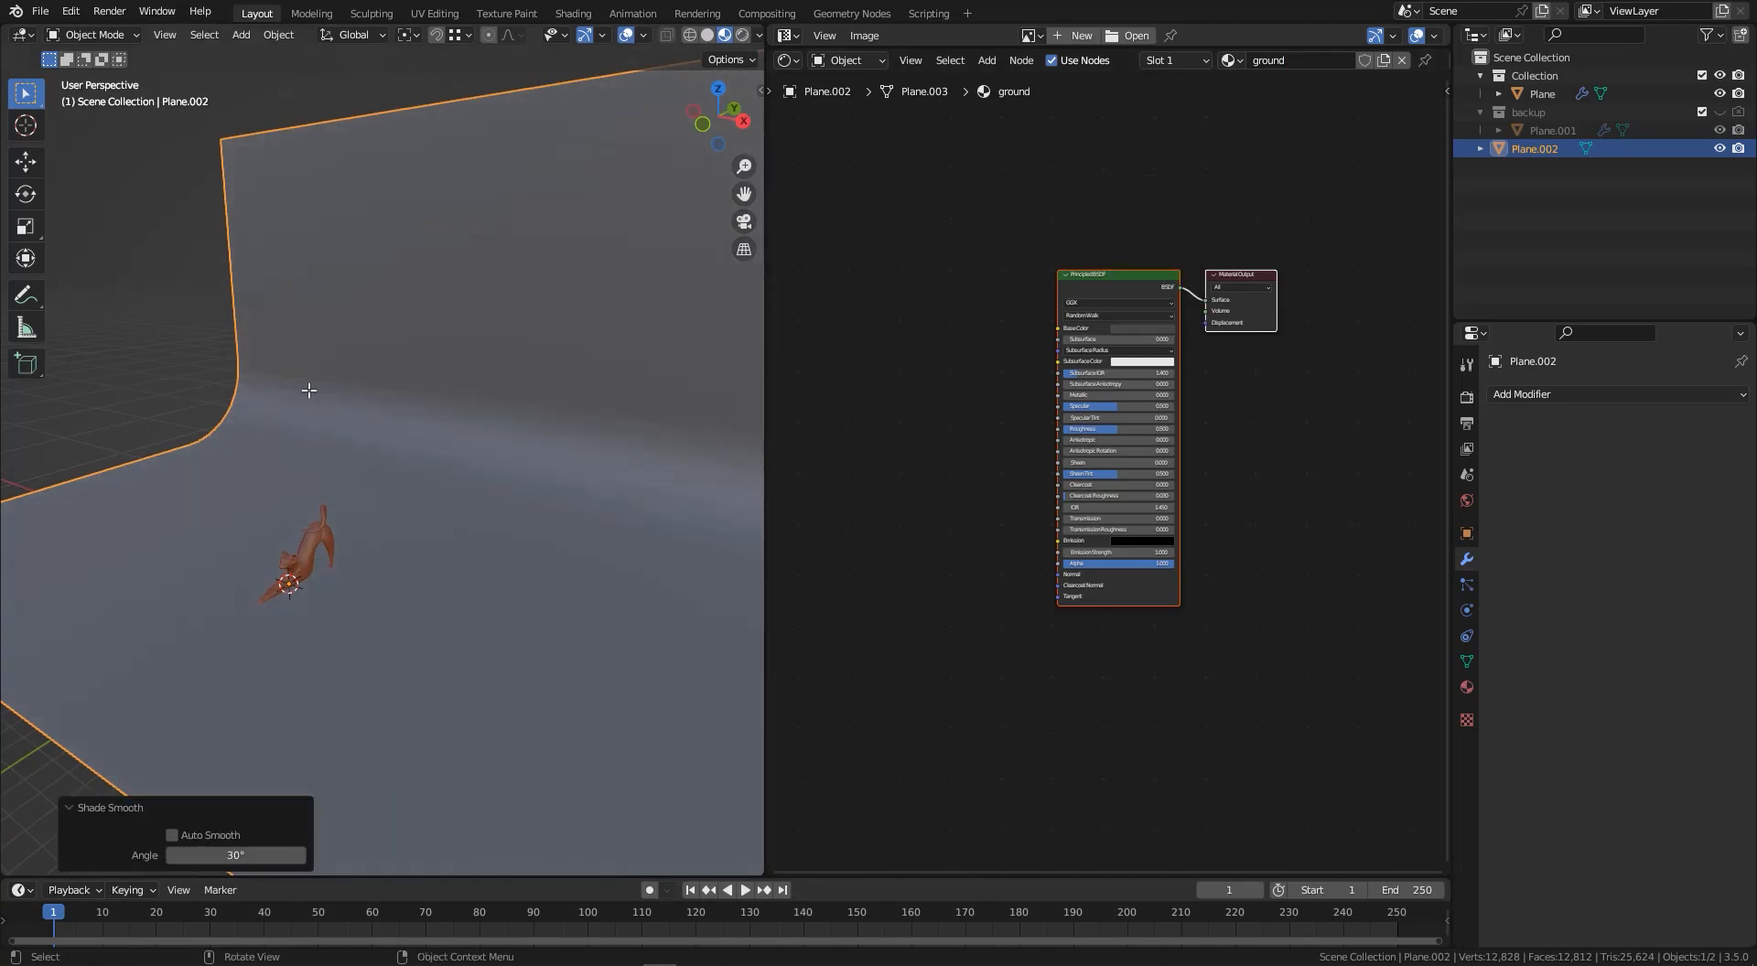
- Add a camera to the scene
middle_click_drag(298, 584, 364, 547)
key("shift+a")
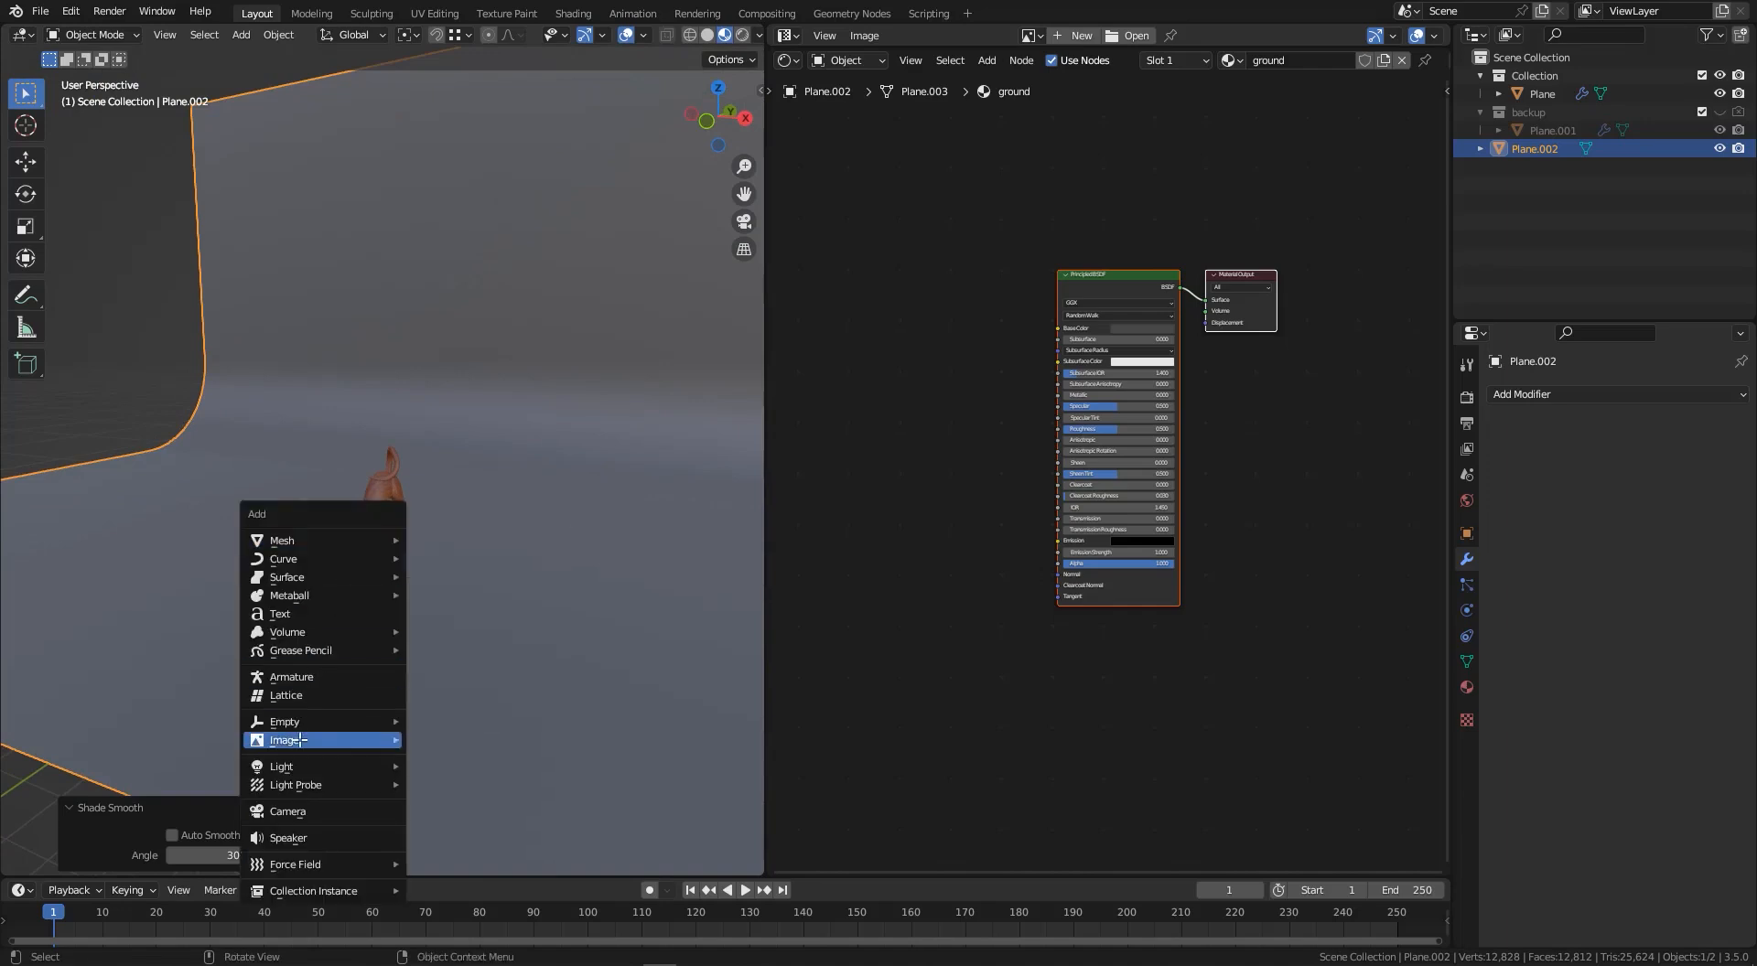
left_click(307, 812)
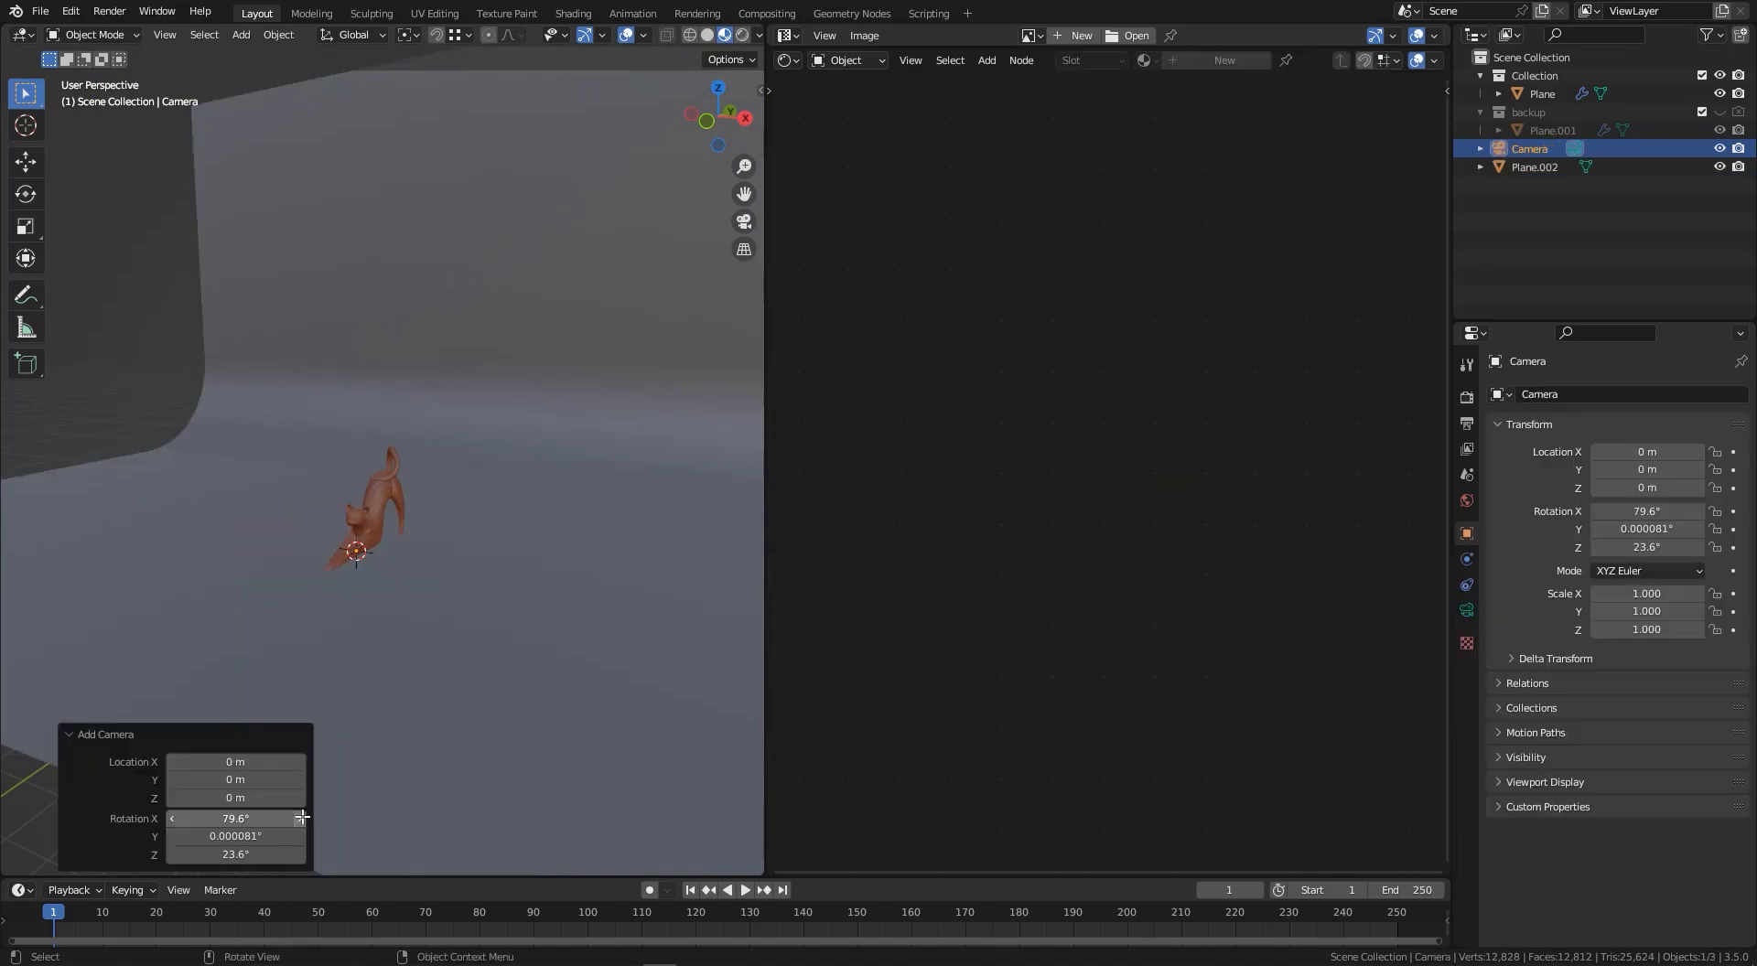
- Frame the wooden cat from its front side and align the new camera to that view
middle_click_drag(363, 567, 392, 518)
scroll(377, 569, "up", 5)
scroll(335, 548, "up", 4)
middle_click_drag(402, 517, 467, 481)
mouse_move(468, 487)
middle_mouse_down()
mouse_move(426, 491)
mouse_move(460, 501)
middle_mouse_up()
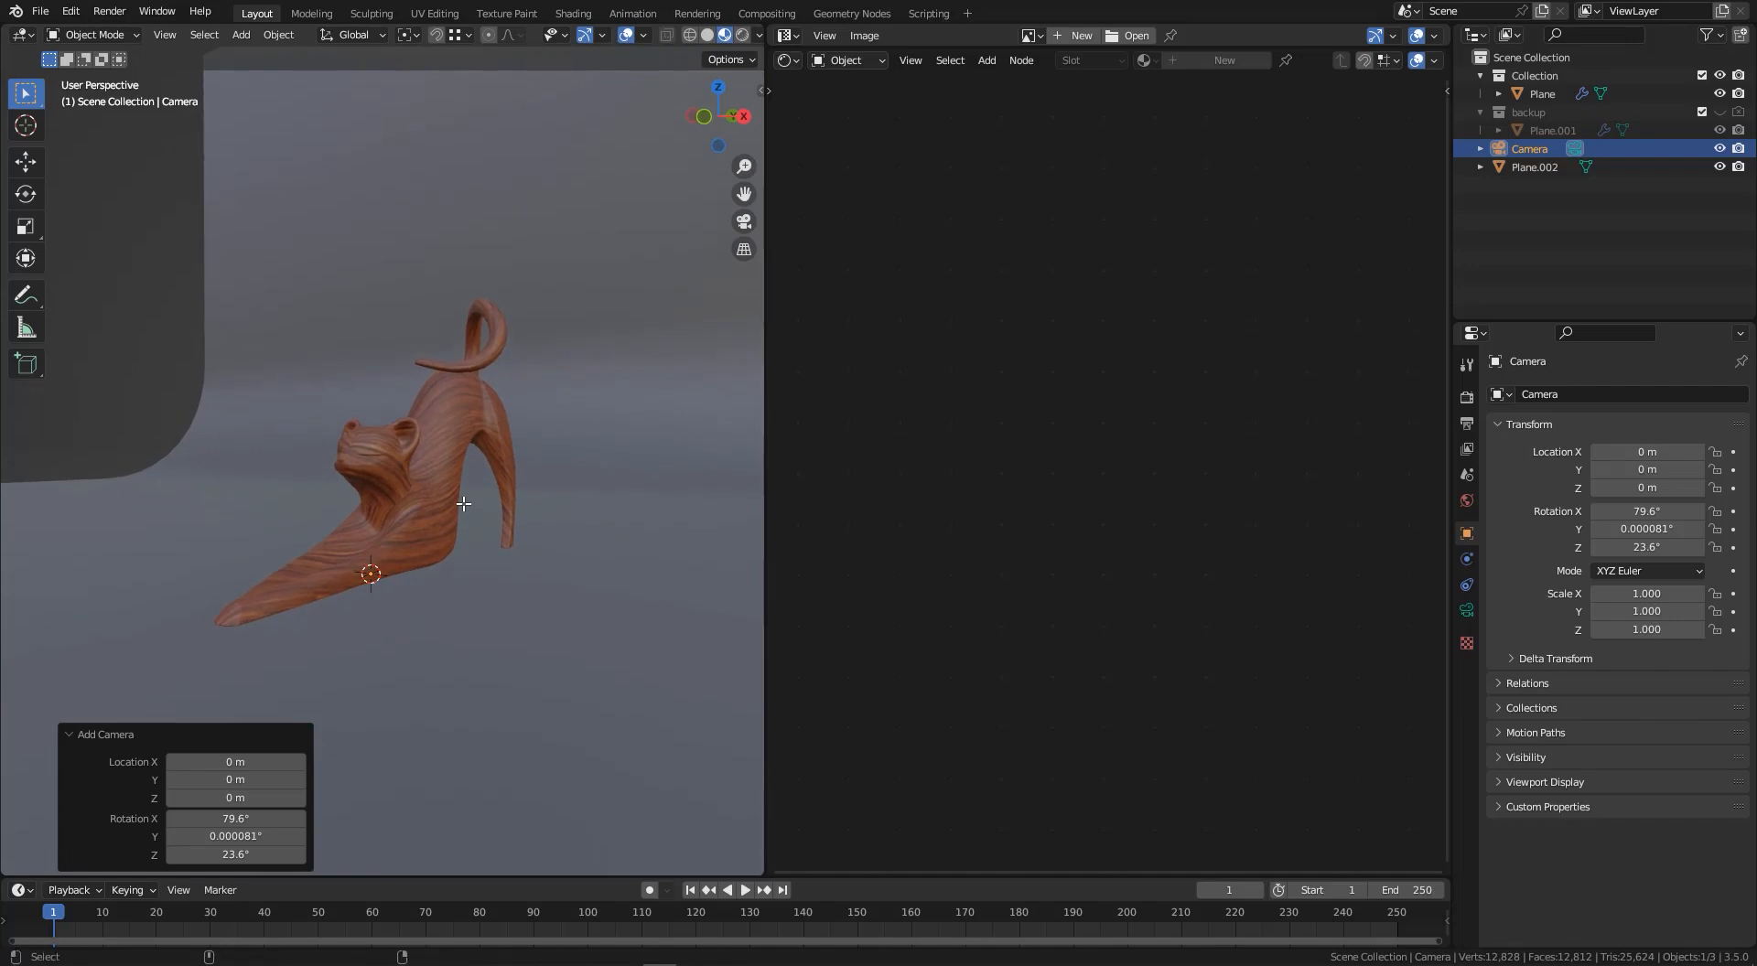
key("ctrl+alt+KP_0")
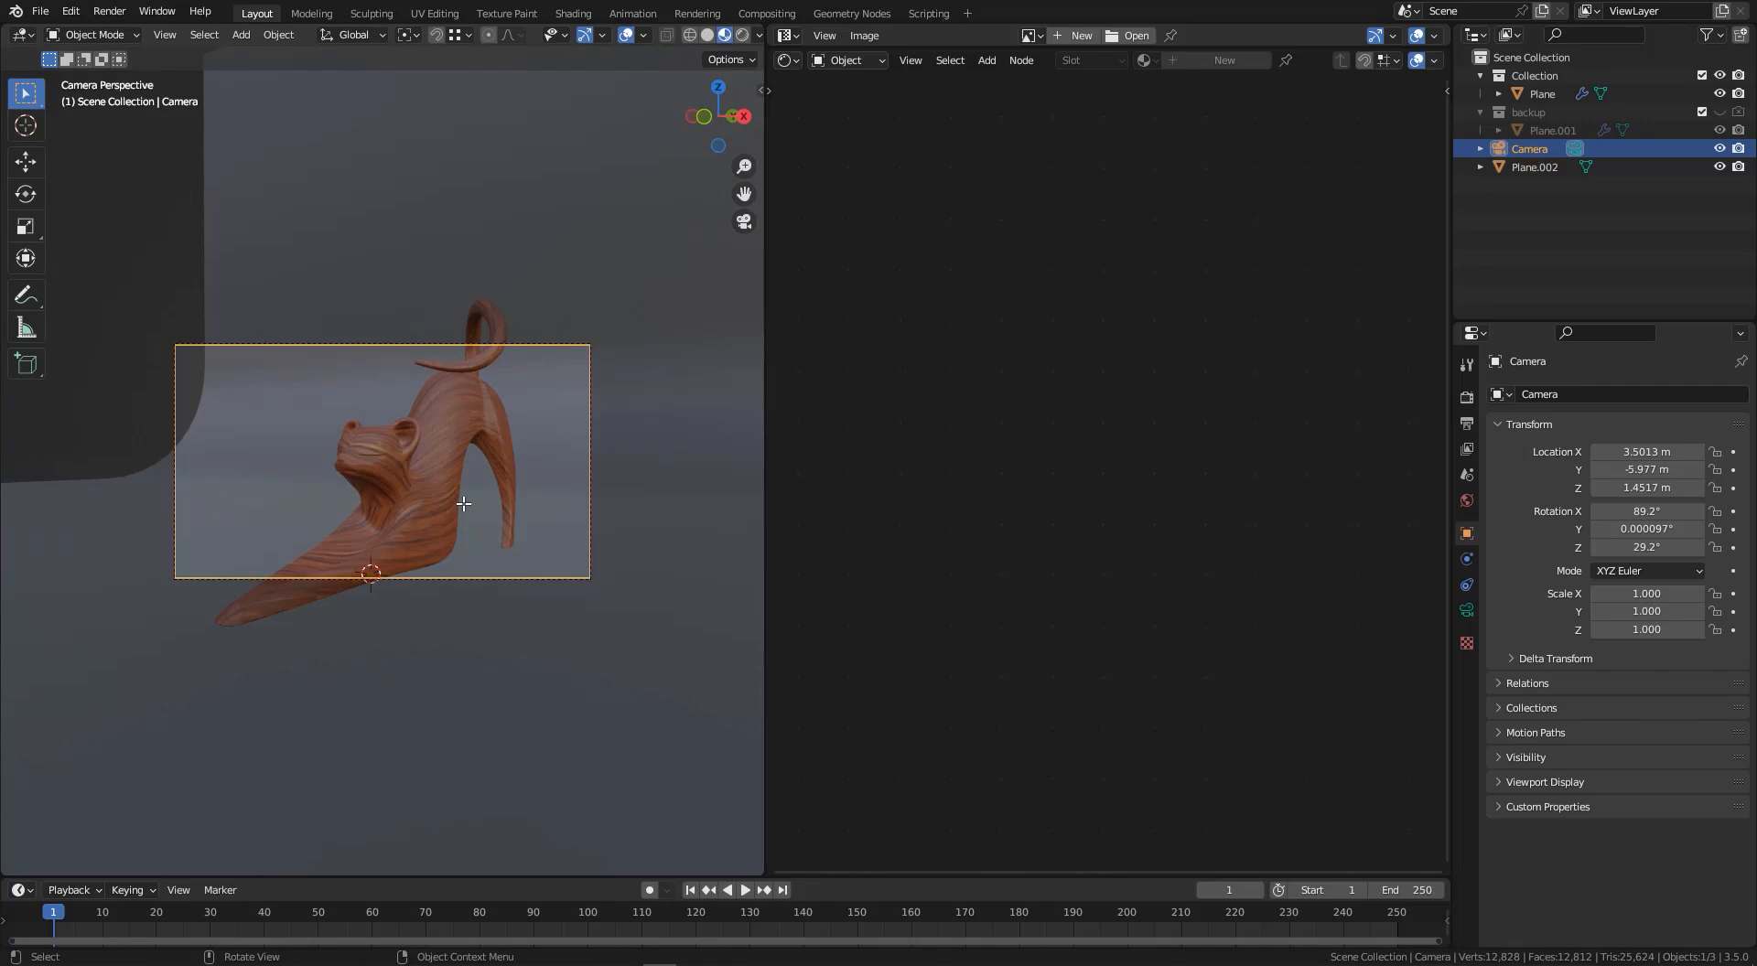
- Use Walk Navigation to move the camera back to about X 6.43 m, Y -10.47 m, Z 1.32 m, fitting the whole cat in frame
left_click(165, 35)
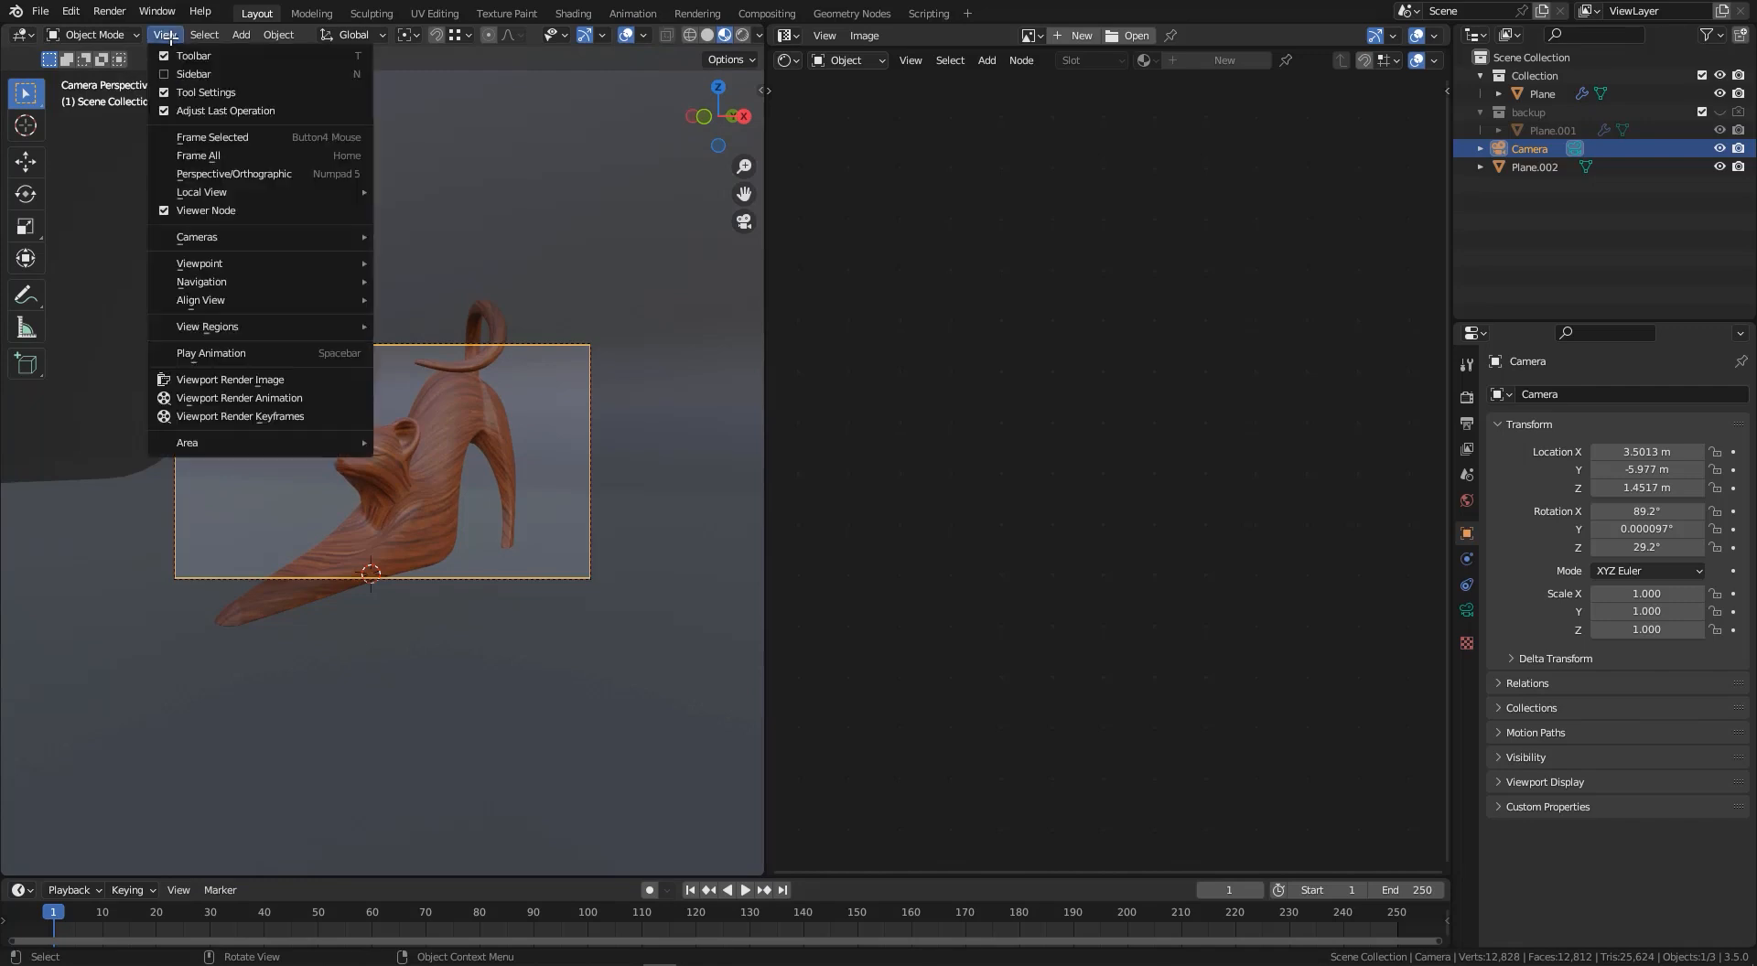
mouse_move(229, 264)
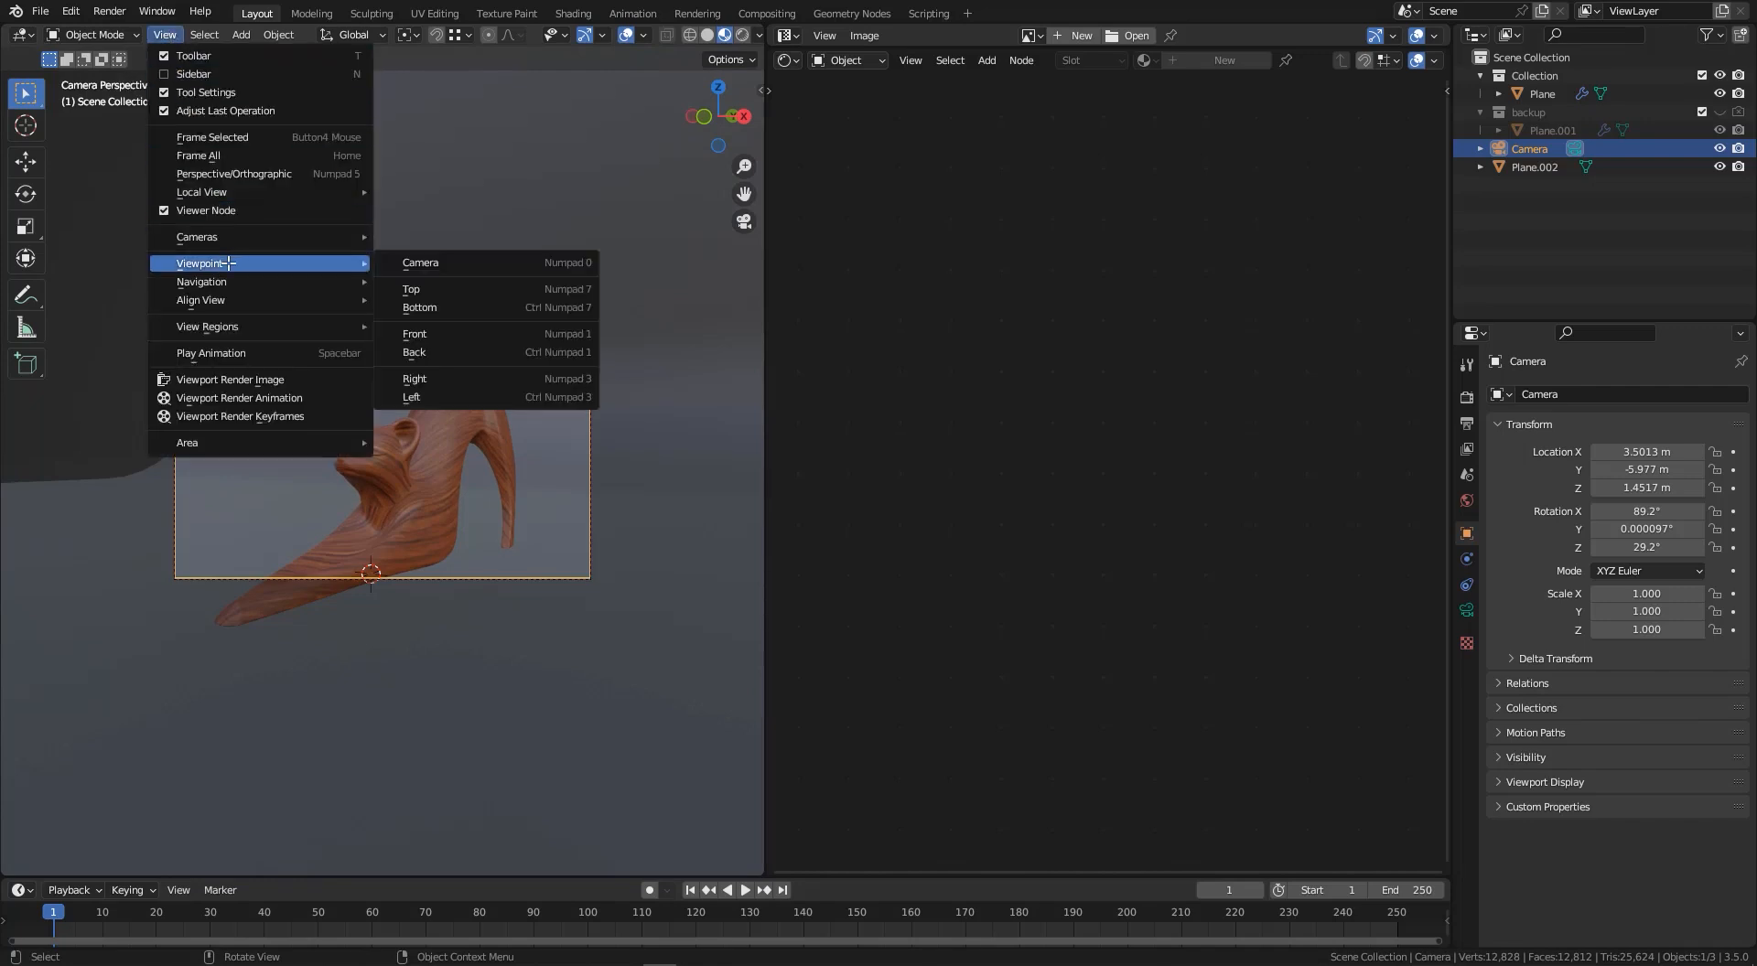
mouse_move(194, 237)
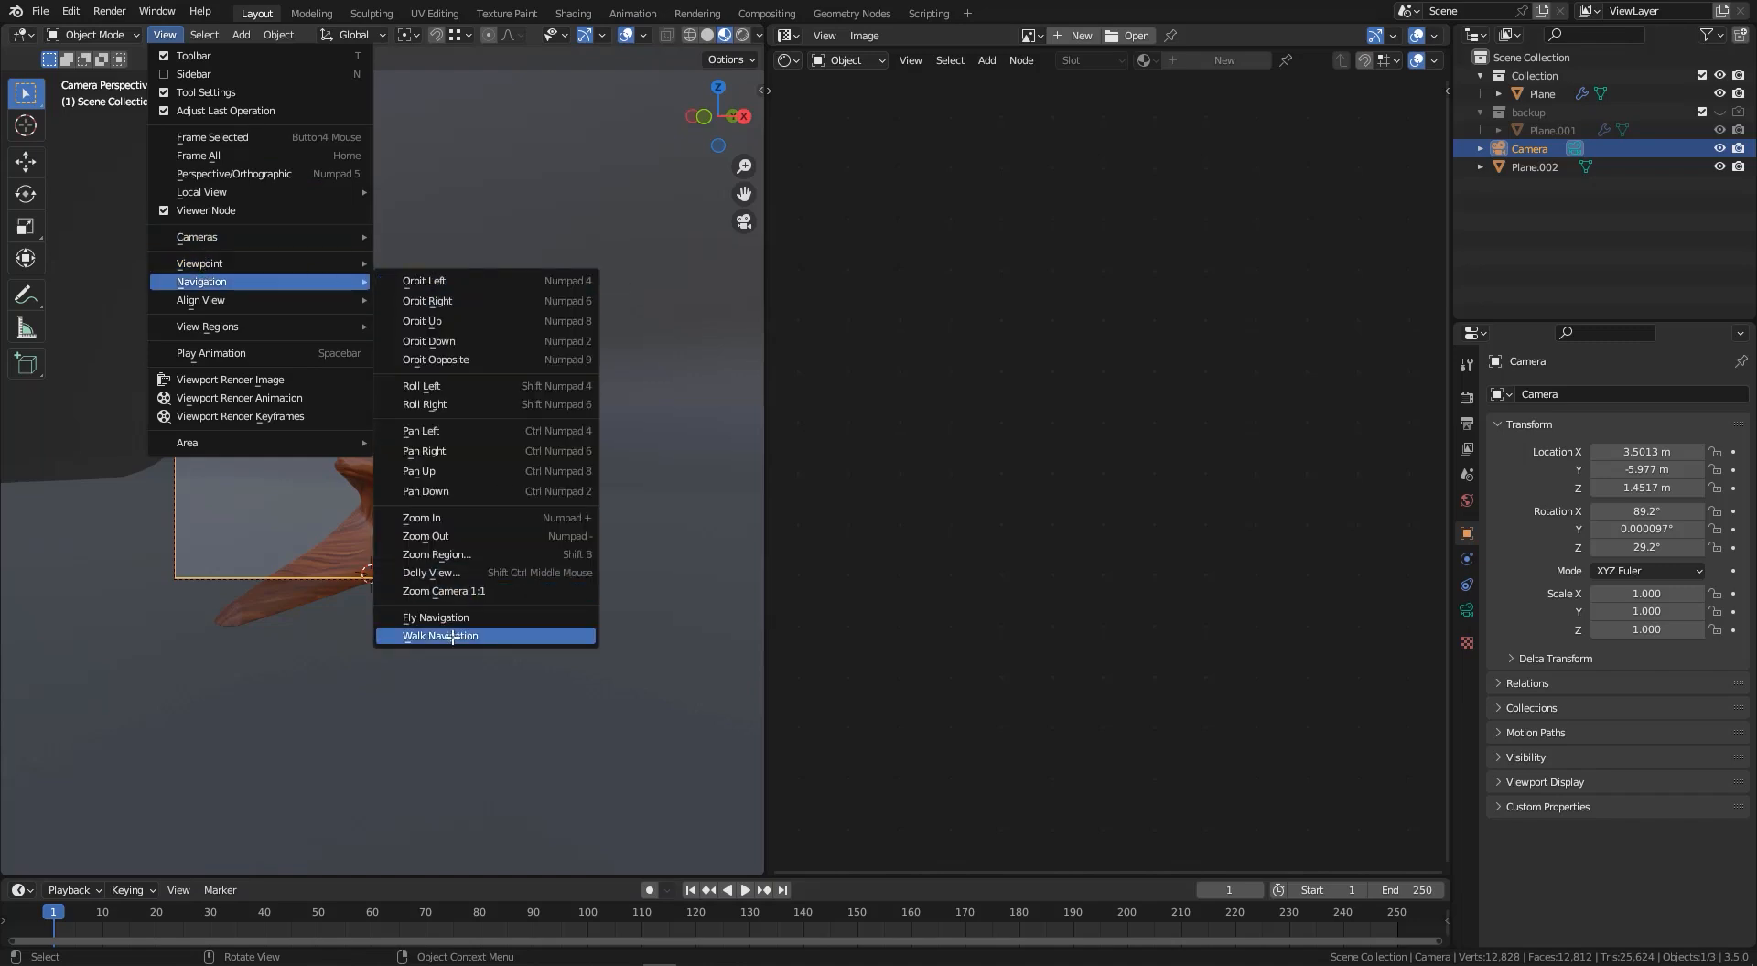
left_click(440, 636)
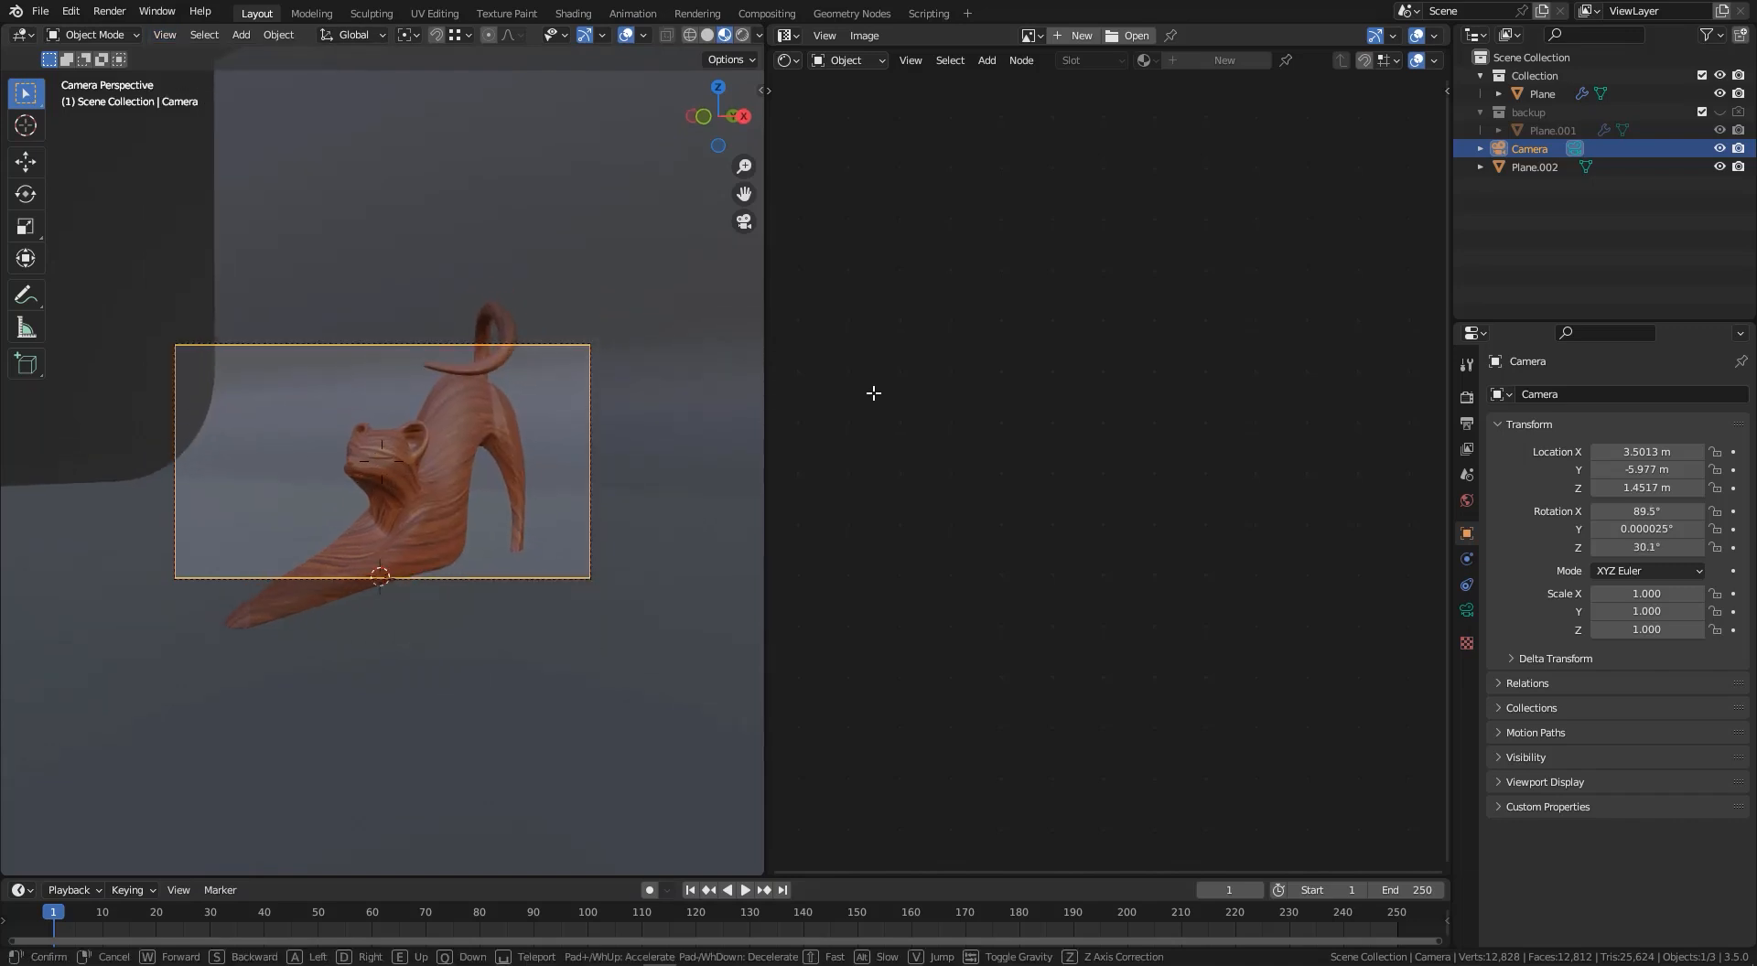
key("s")
key("d")
key("s")
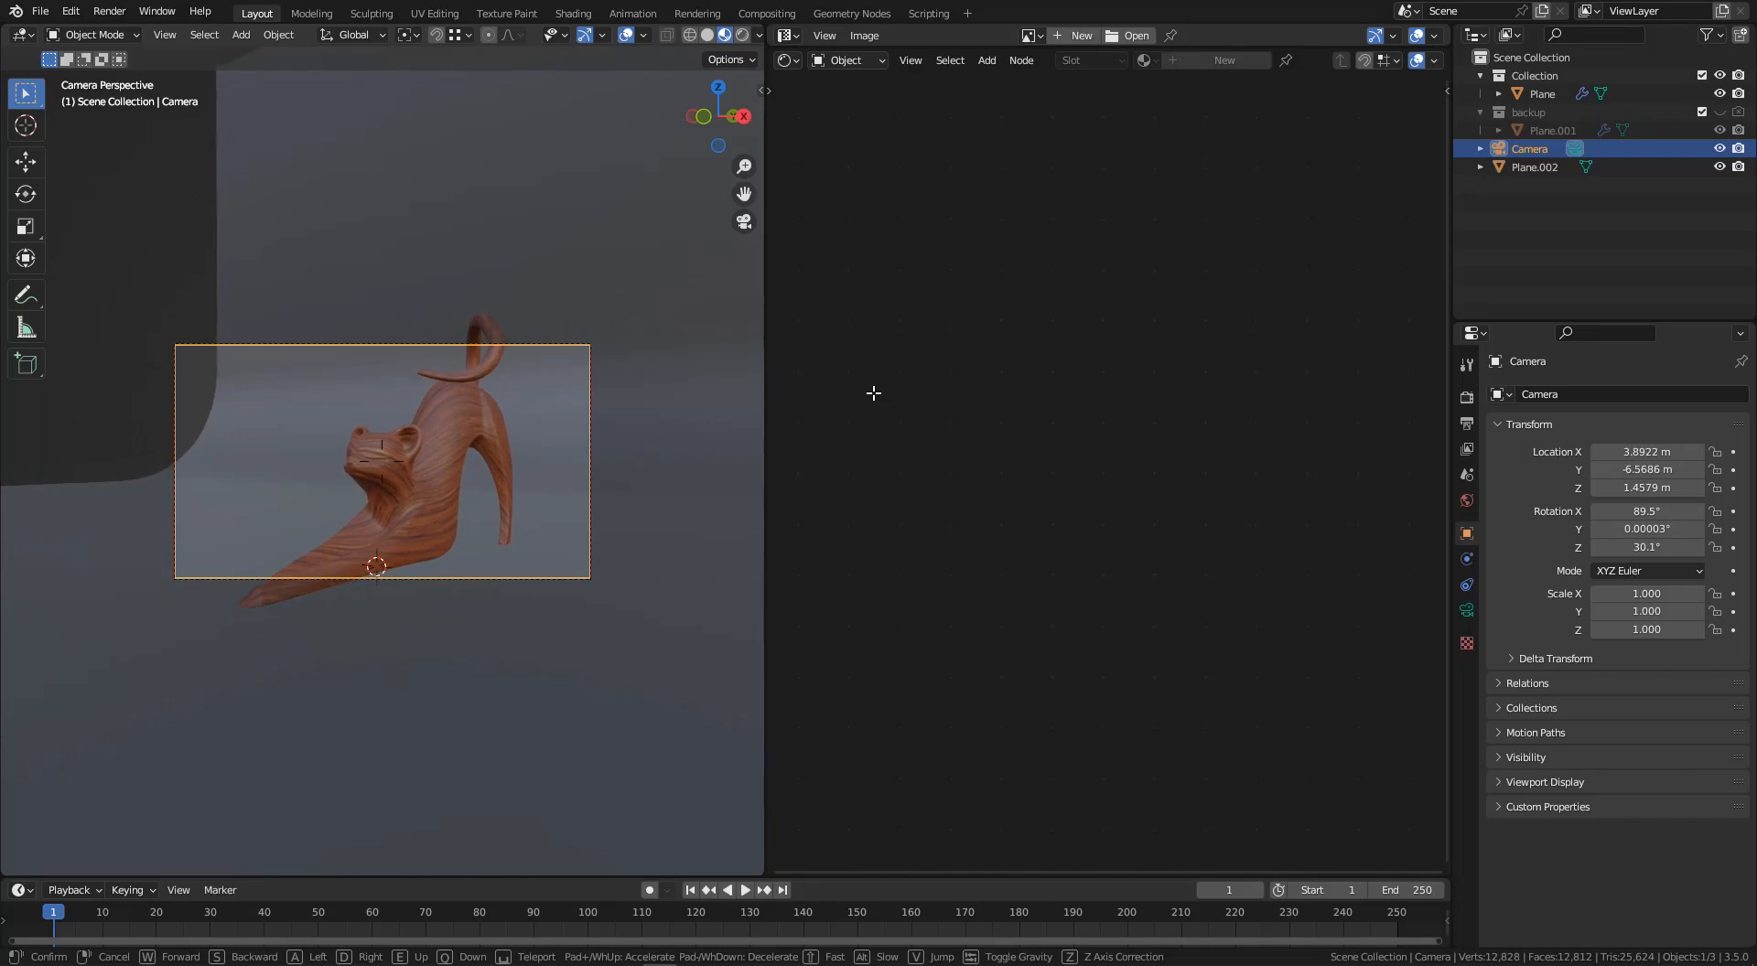
key("q")
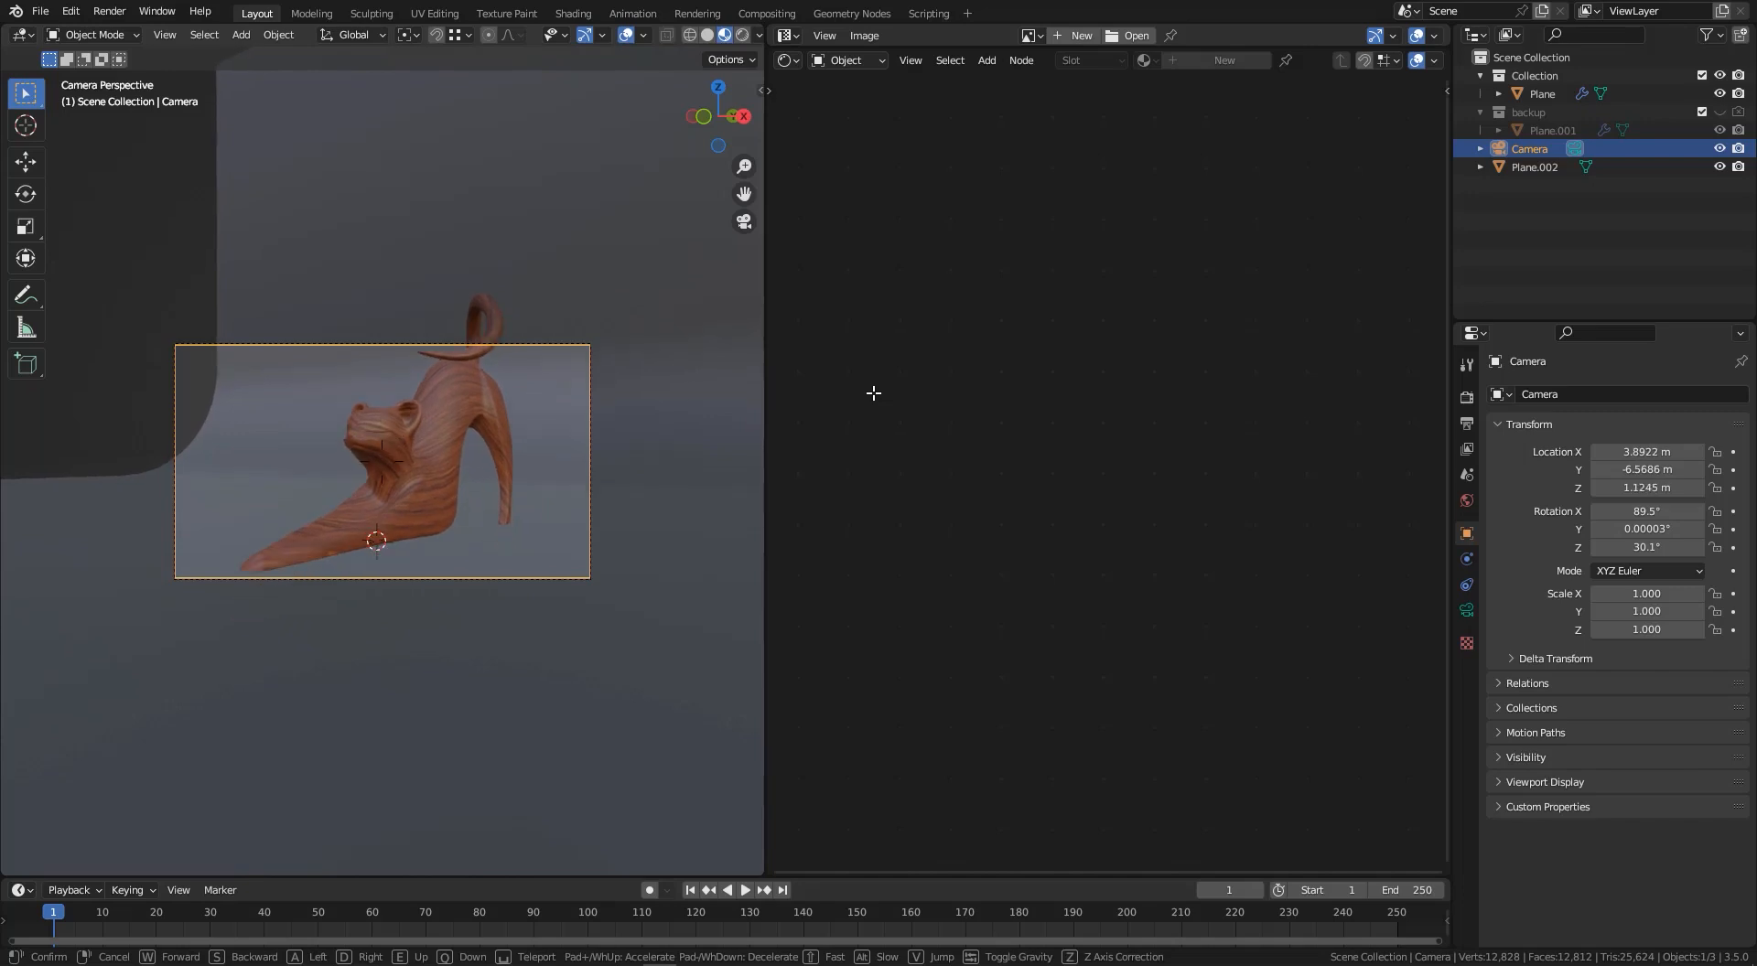
key("e")
key("s")
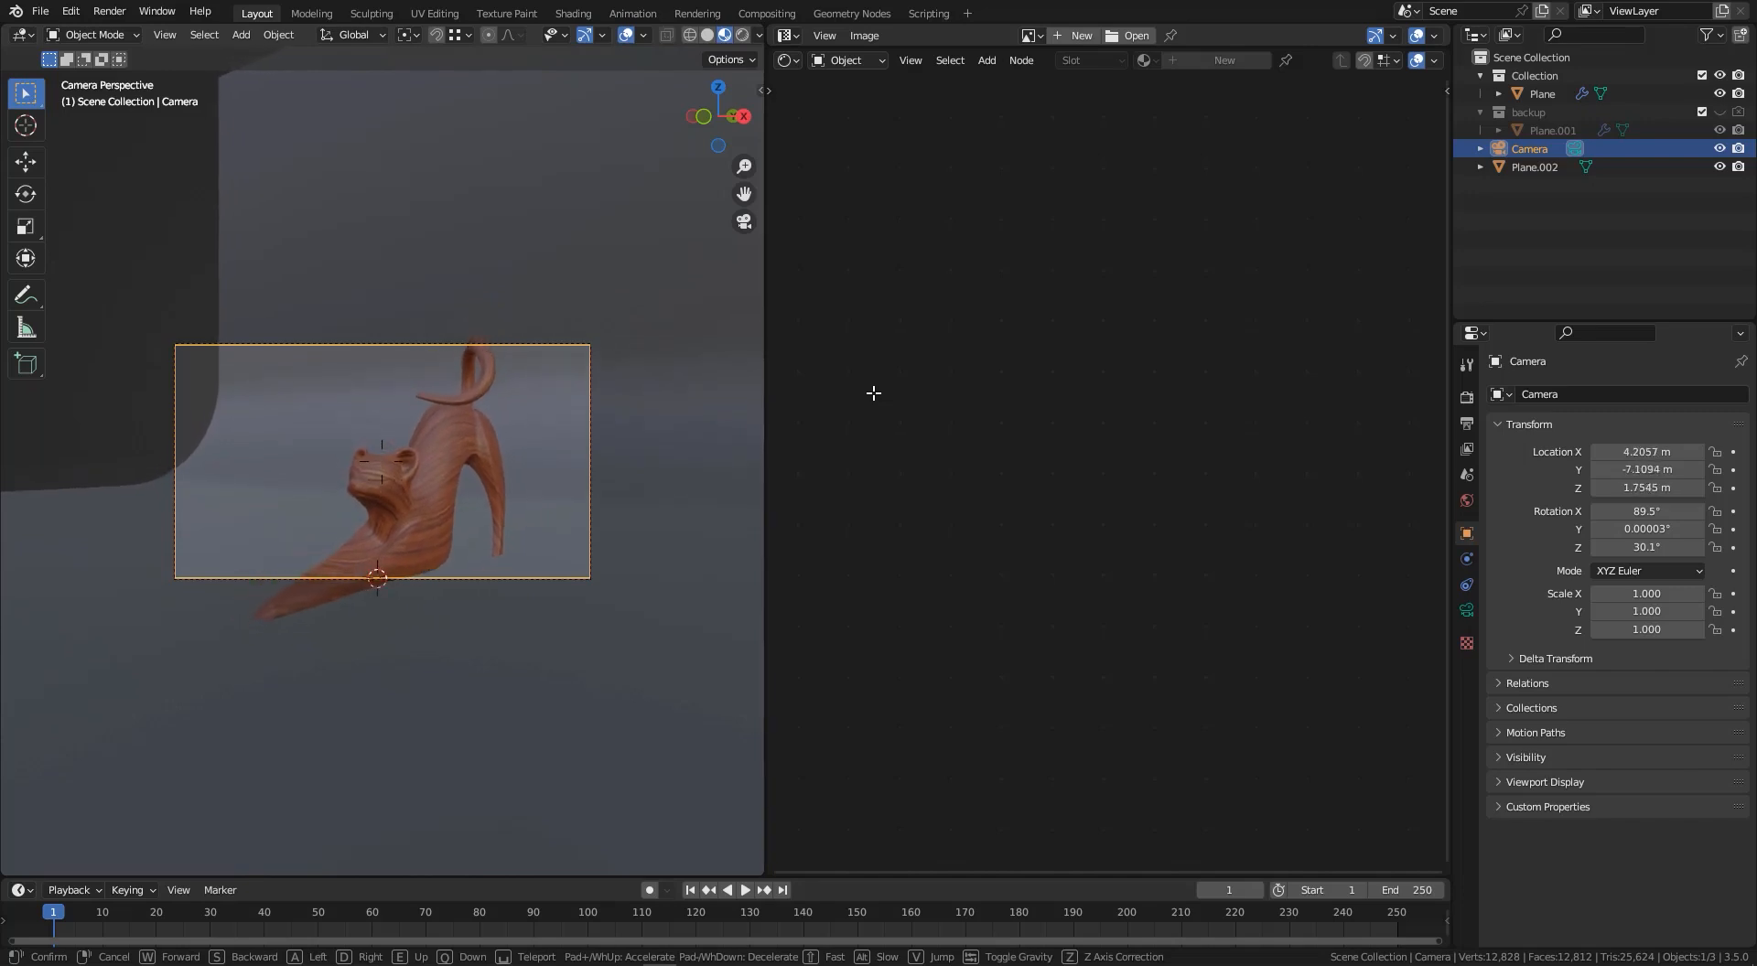
key("s")
key("d")
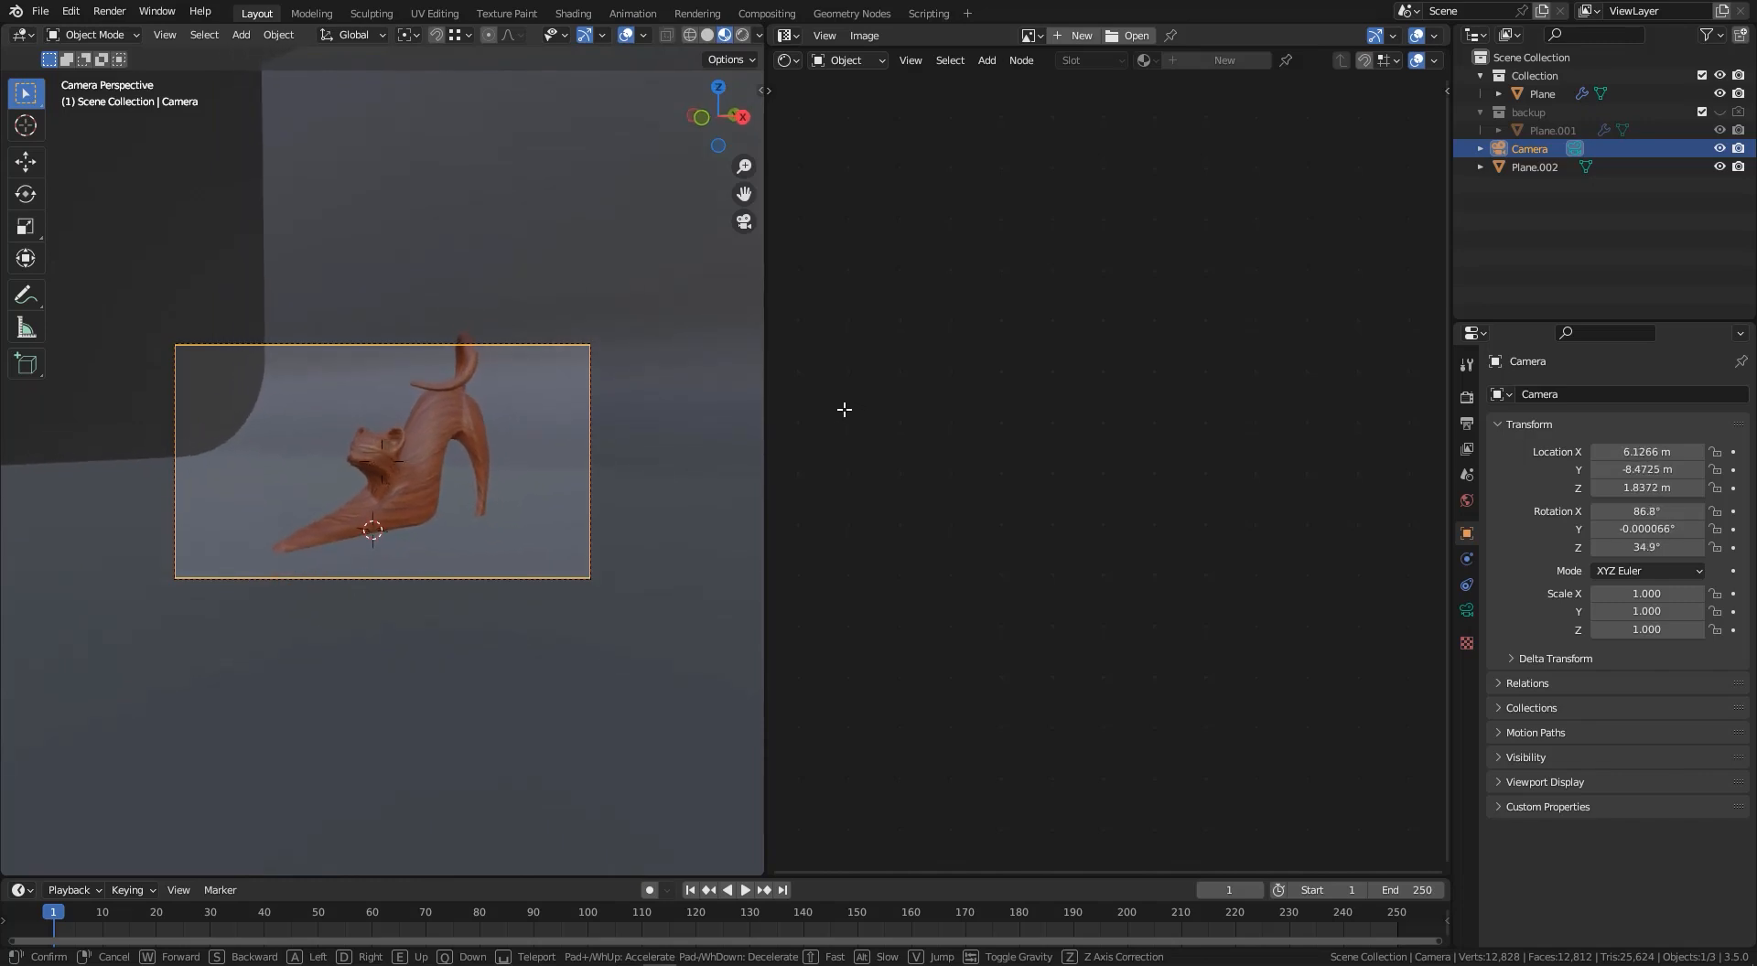
key("q")
key("s")
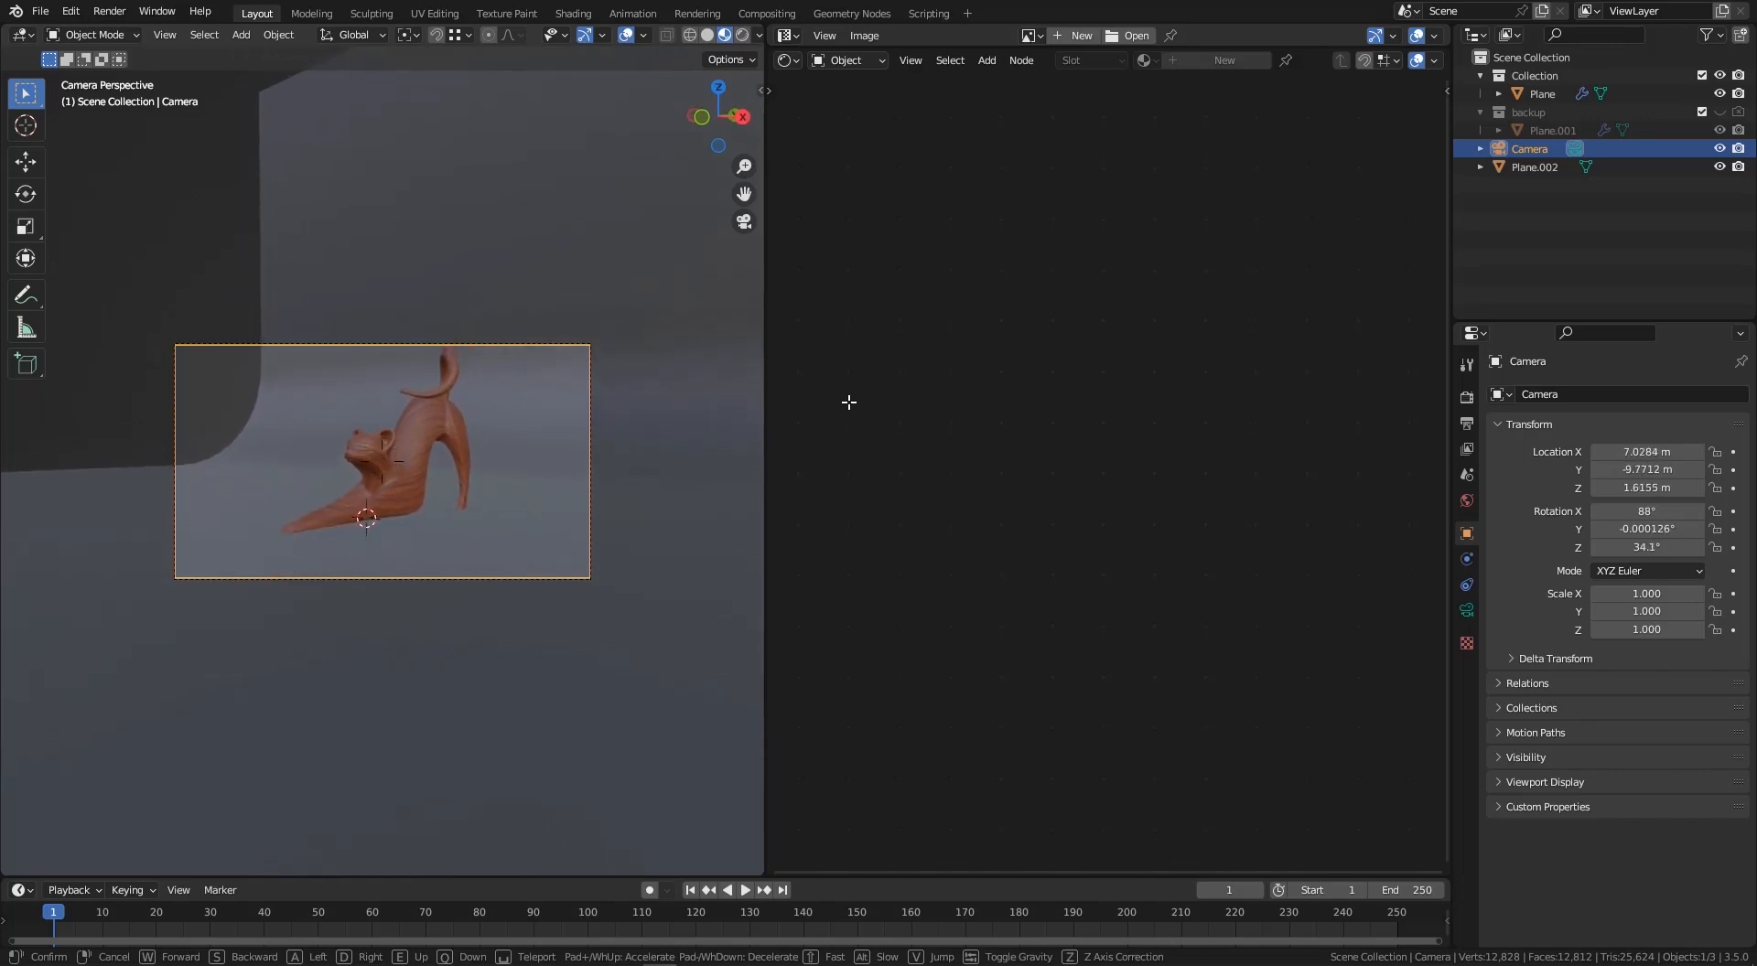
key("w")
key("q")
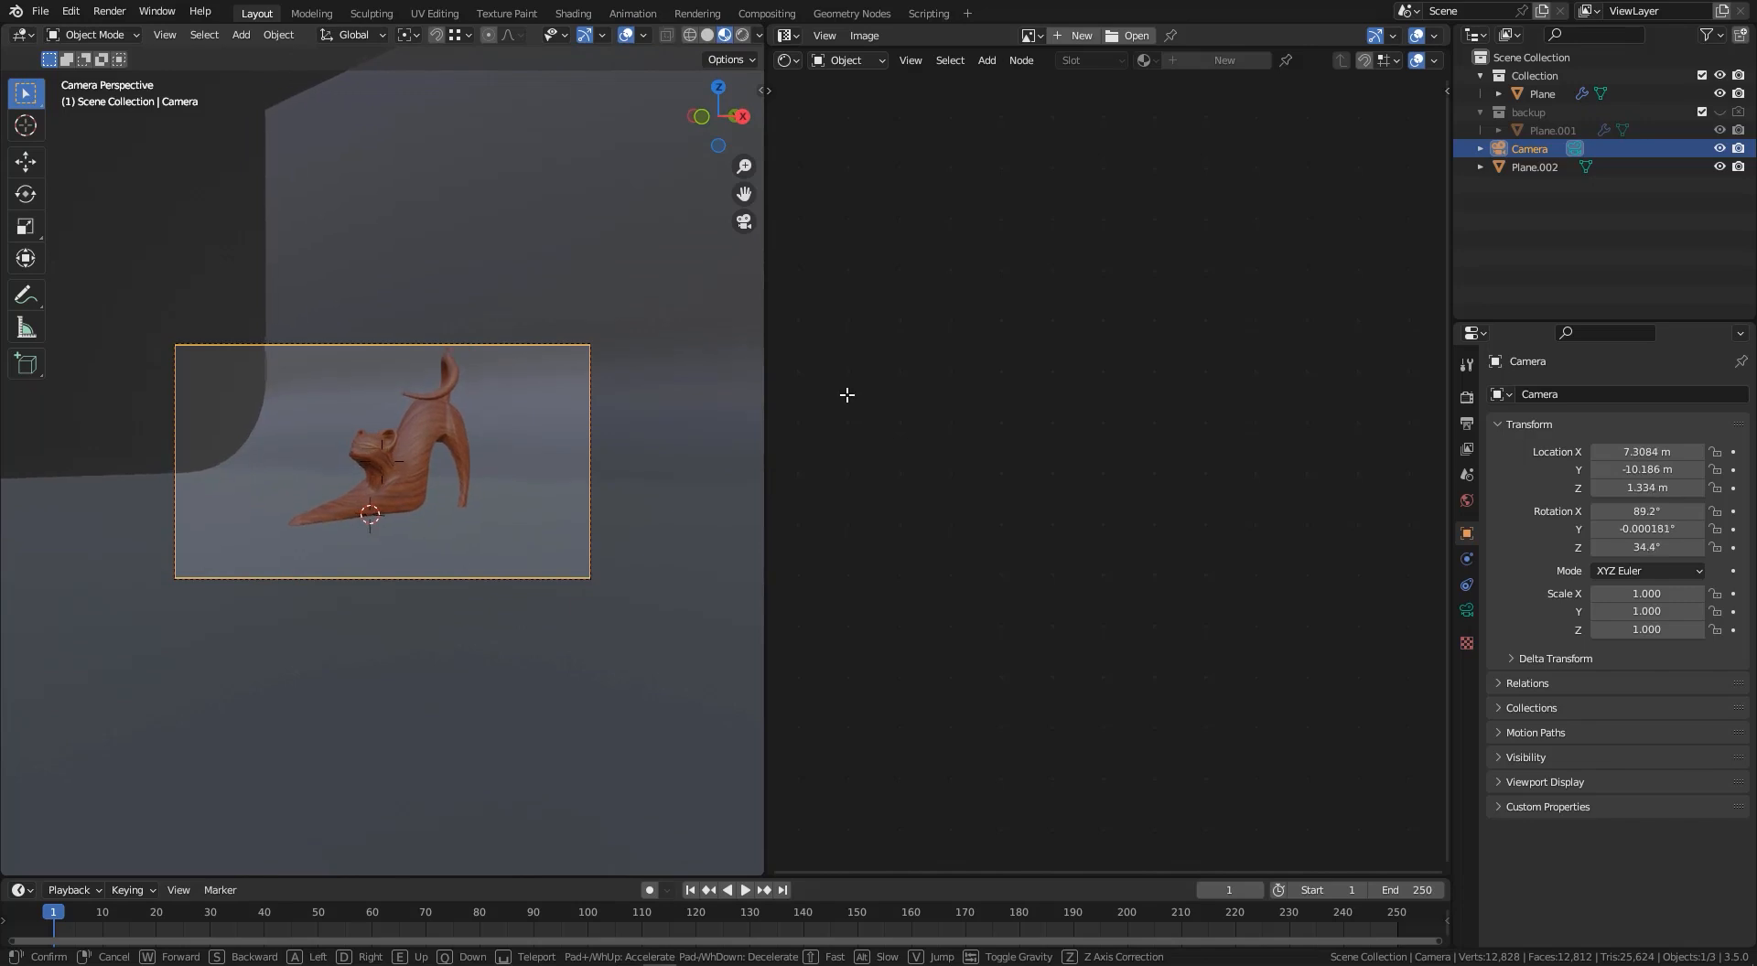
key("a")
key("s")
key("d")
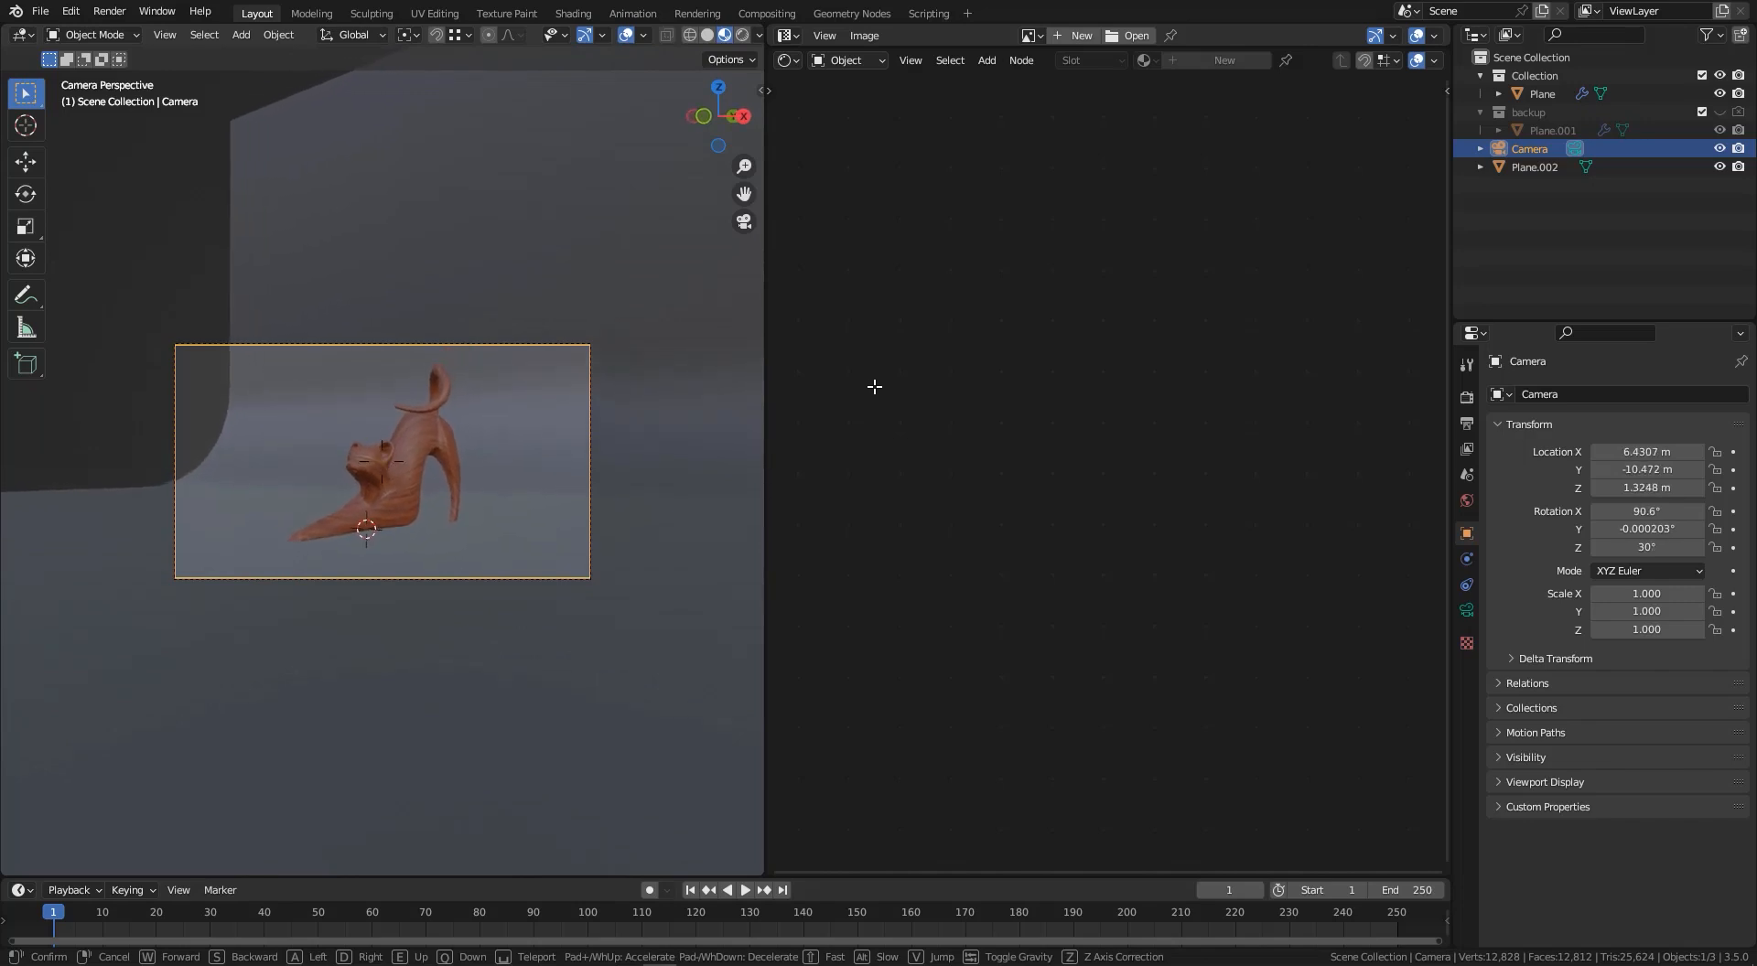
left_click(874, 386)
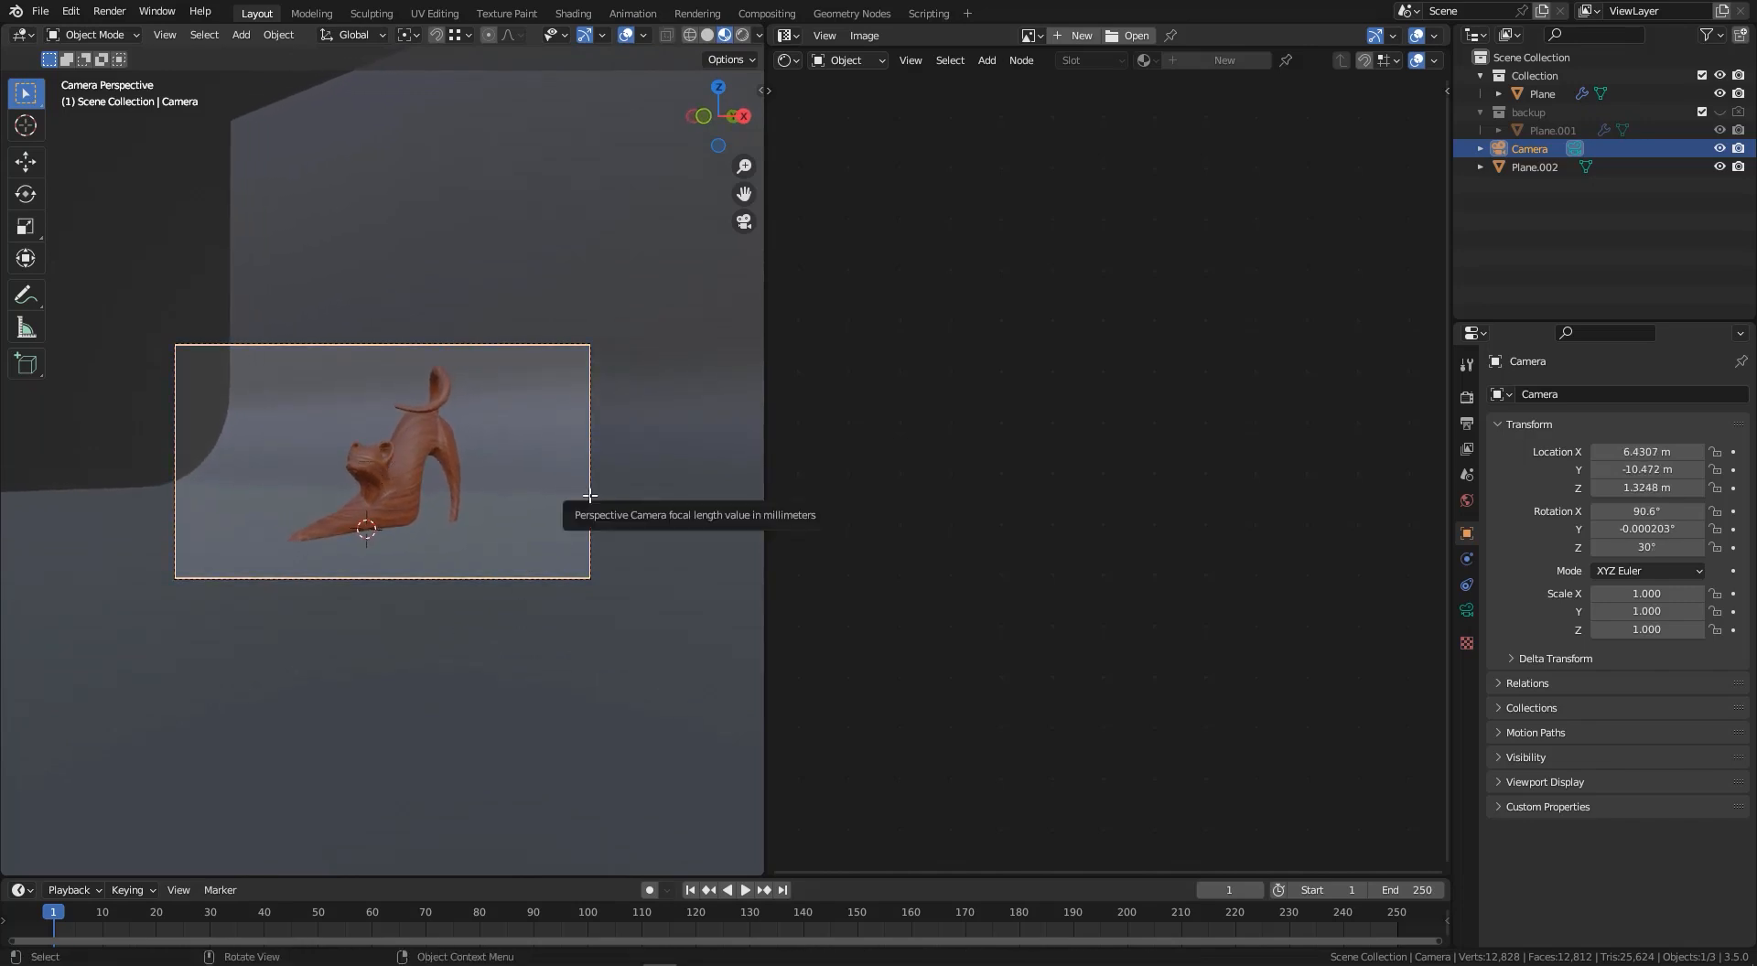
- Set the camera's focal length to 120 mm
left_click(1467, 610)
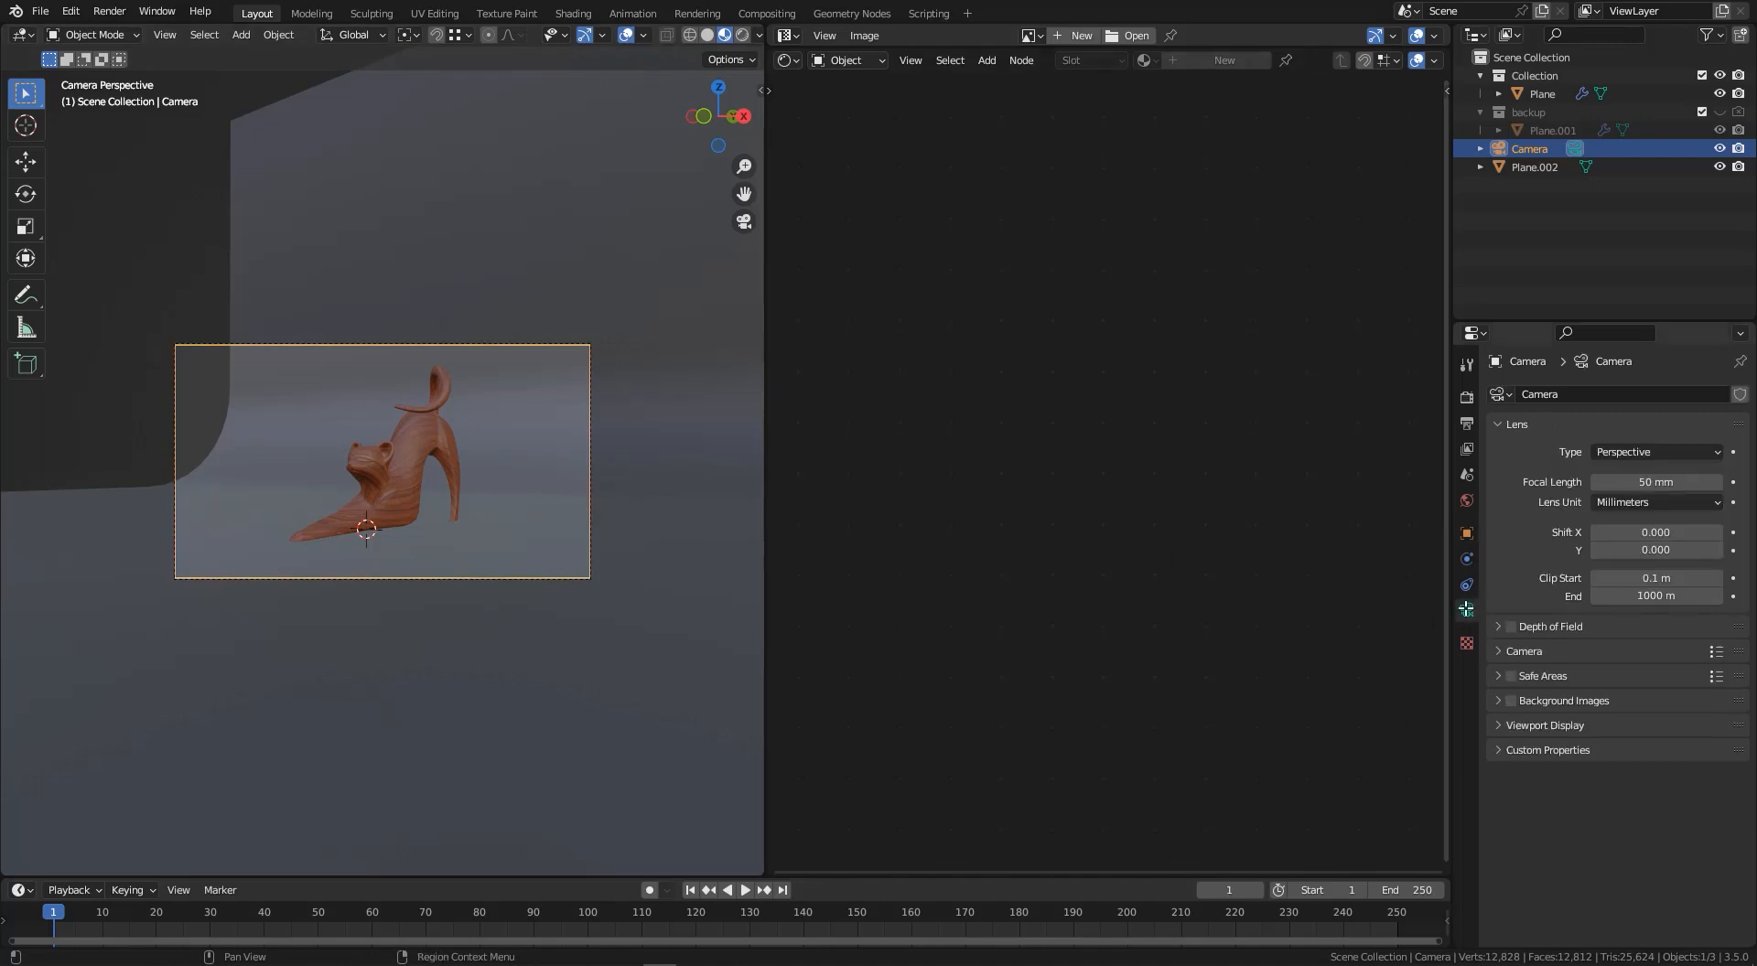
left_click(1657, 482)
type("120")
key("Return")
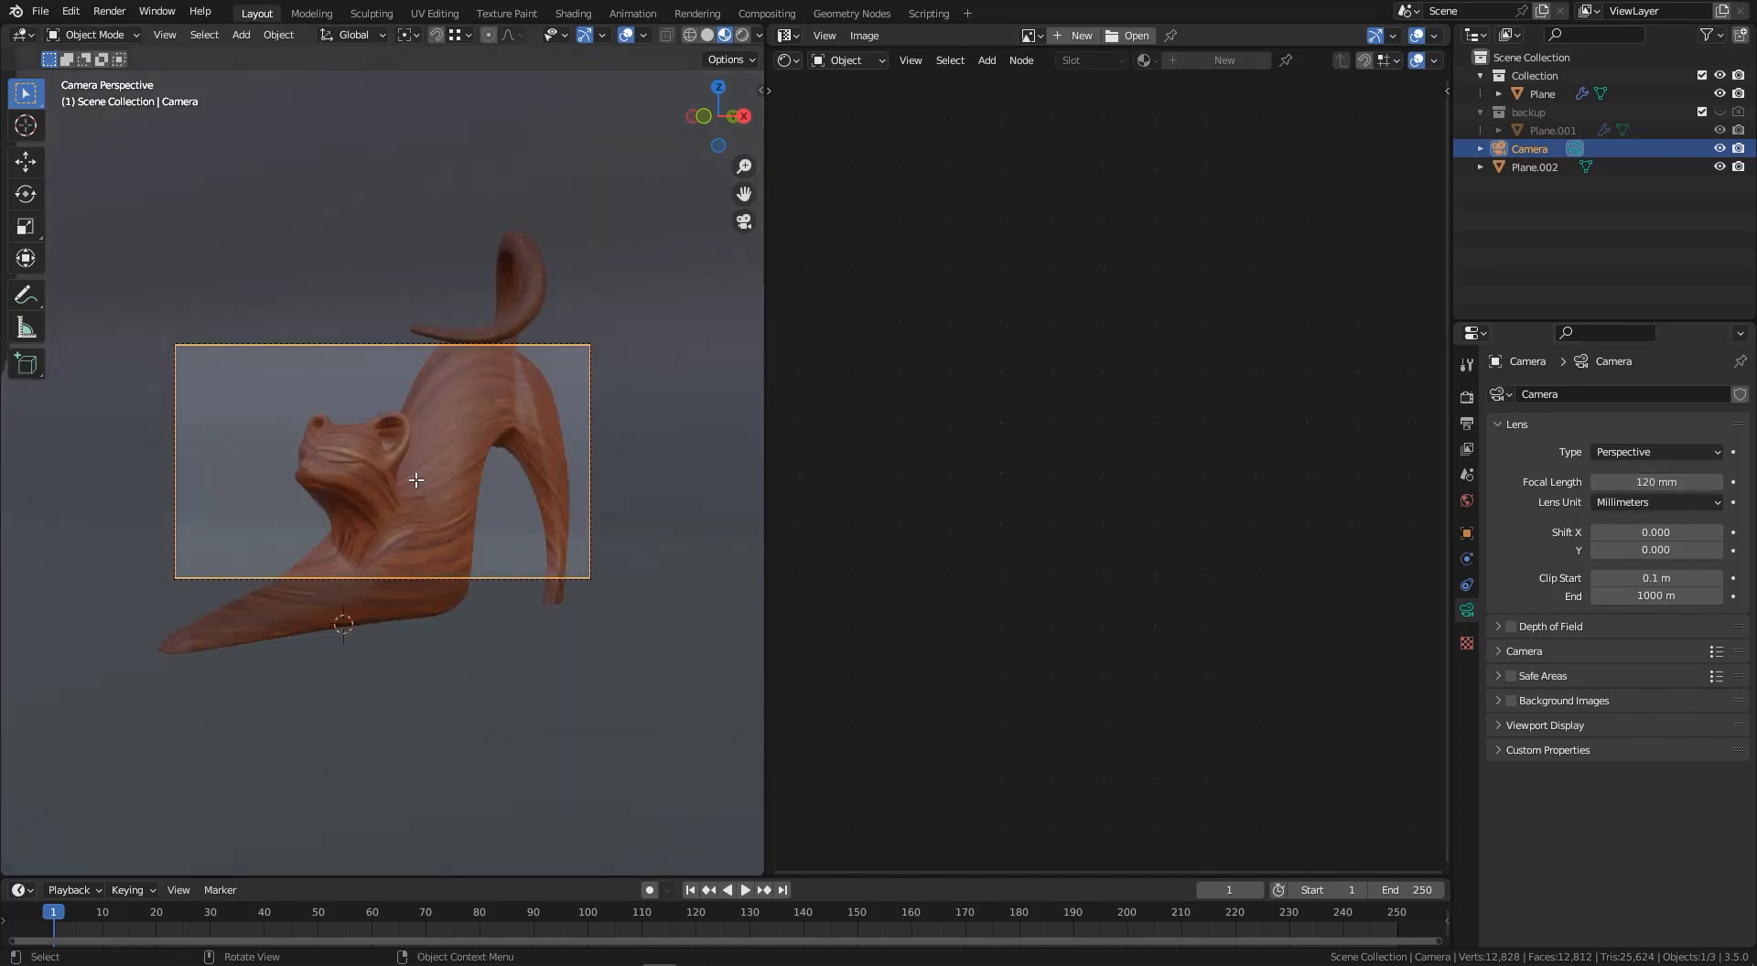
- Walk the camera farther back until the whole cat, including its tail, fits inside the frame
key("shift+grave")
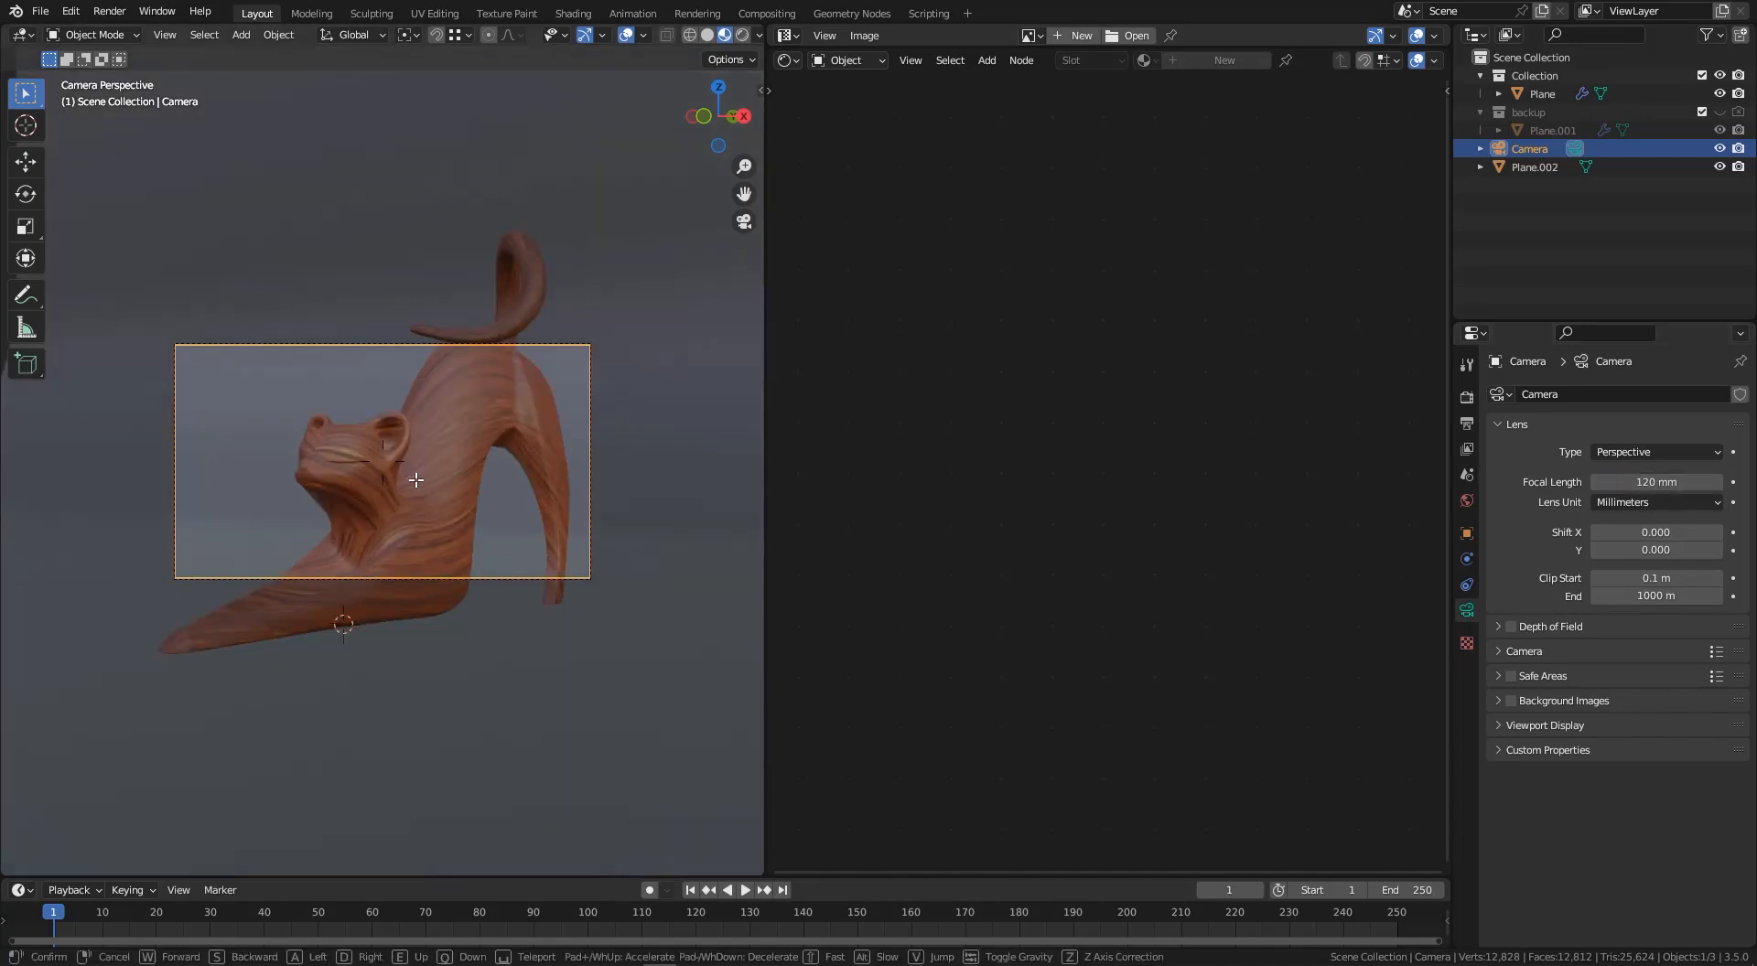
key("s")
key("s")
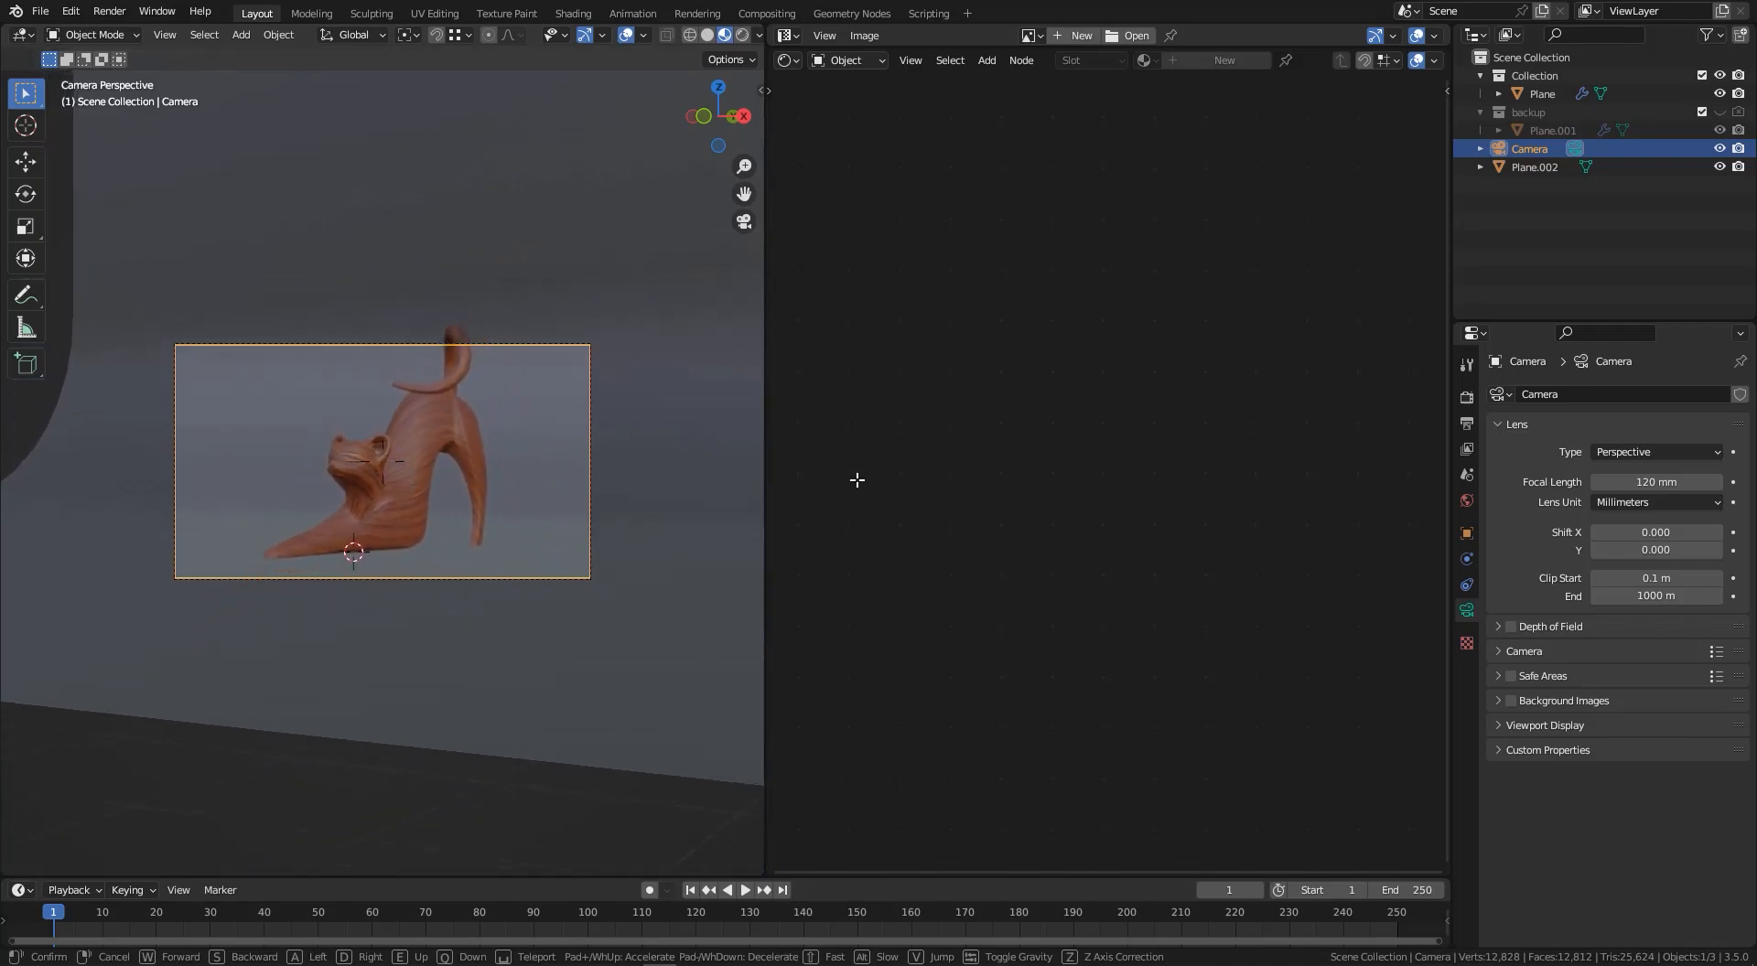
key("s")
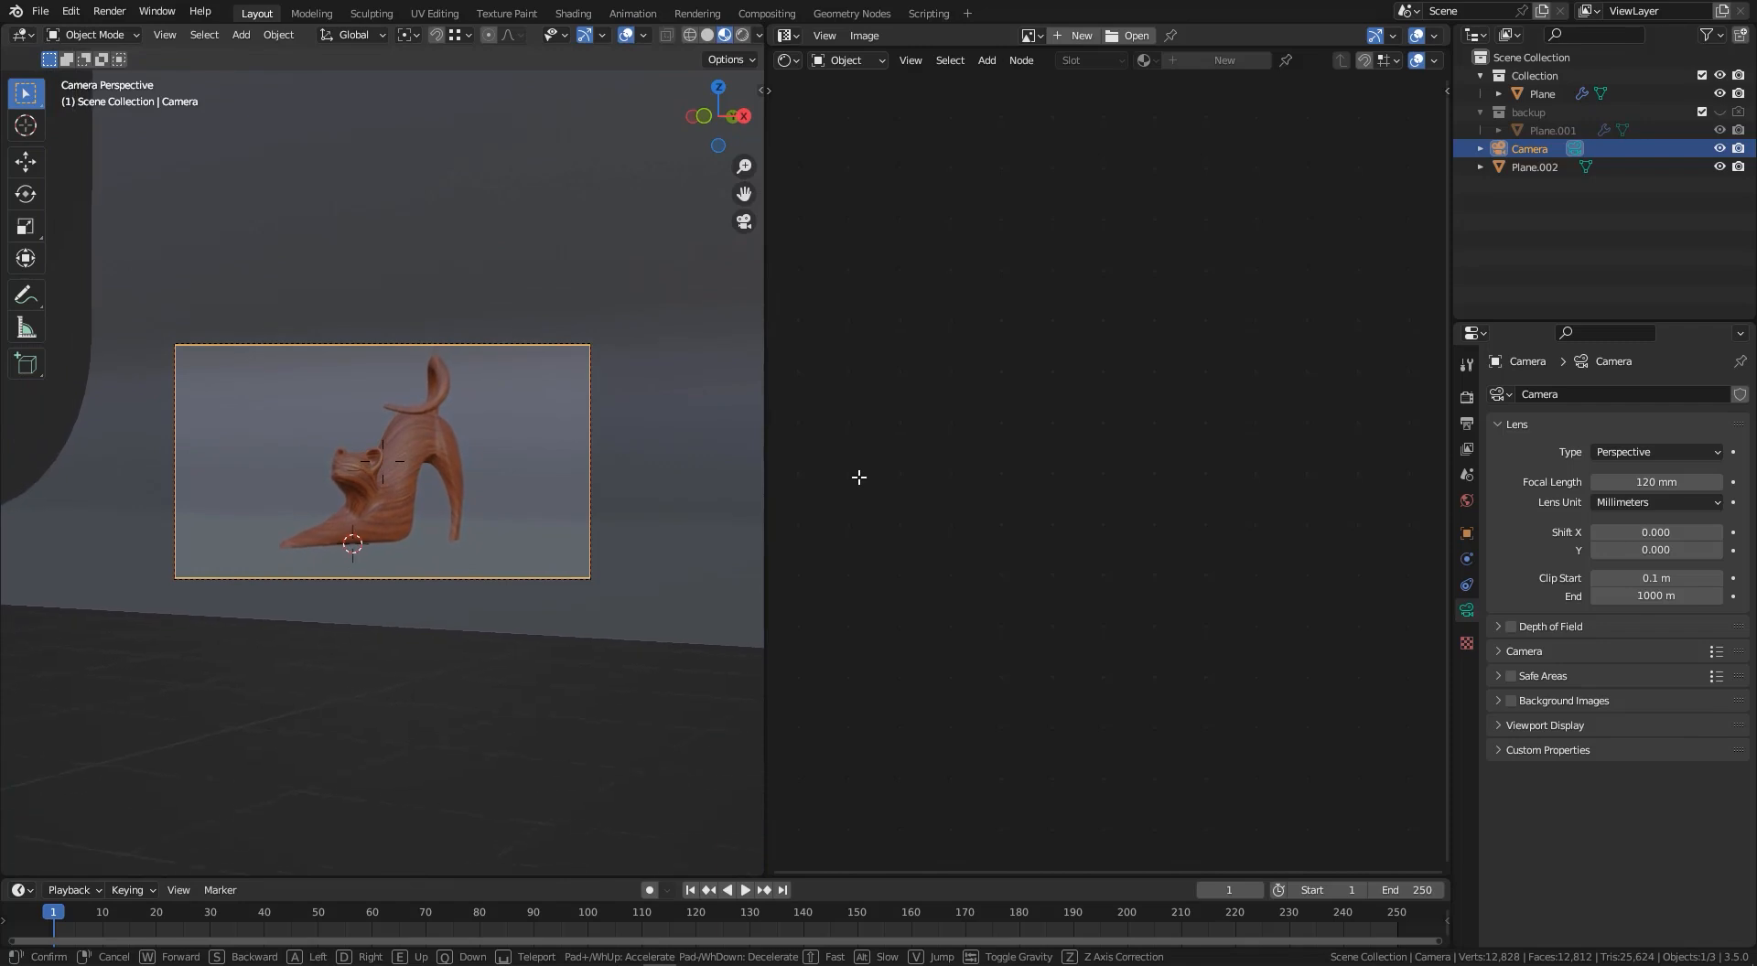
left_click(859, 477)
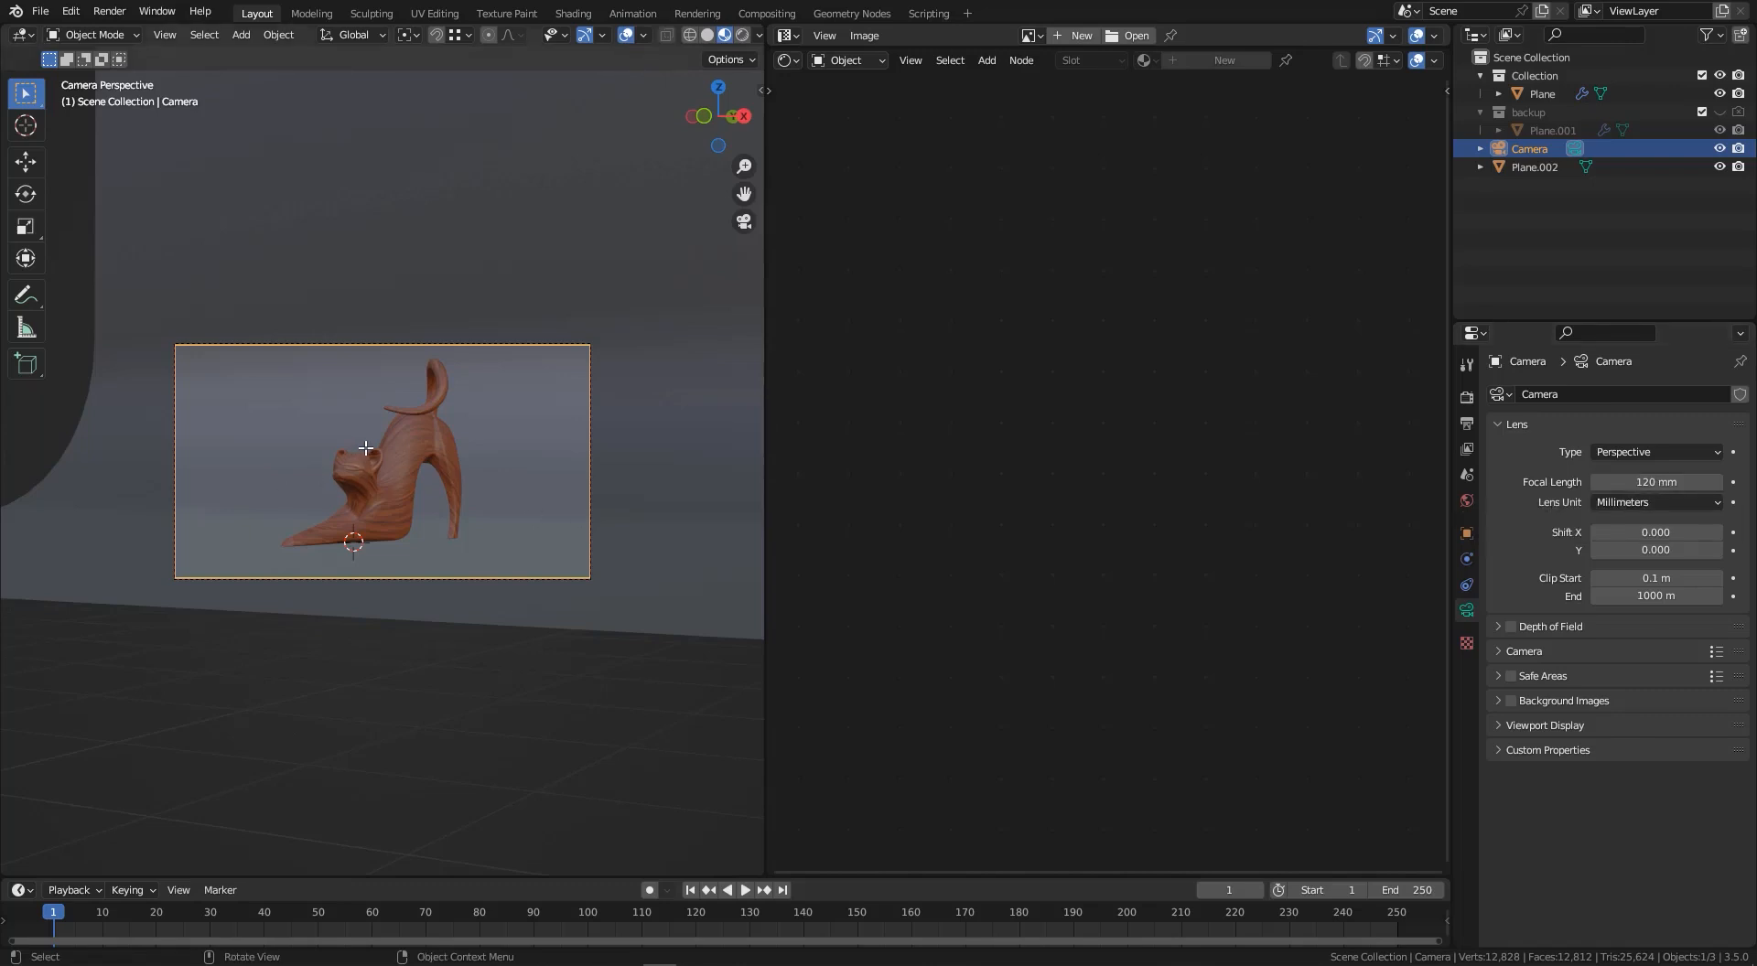
scroll(366, 449, "up", 3)
scroll(393, 466, "down", 2)
scroll(418, 487, "up", 2)
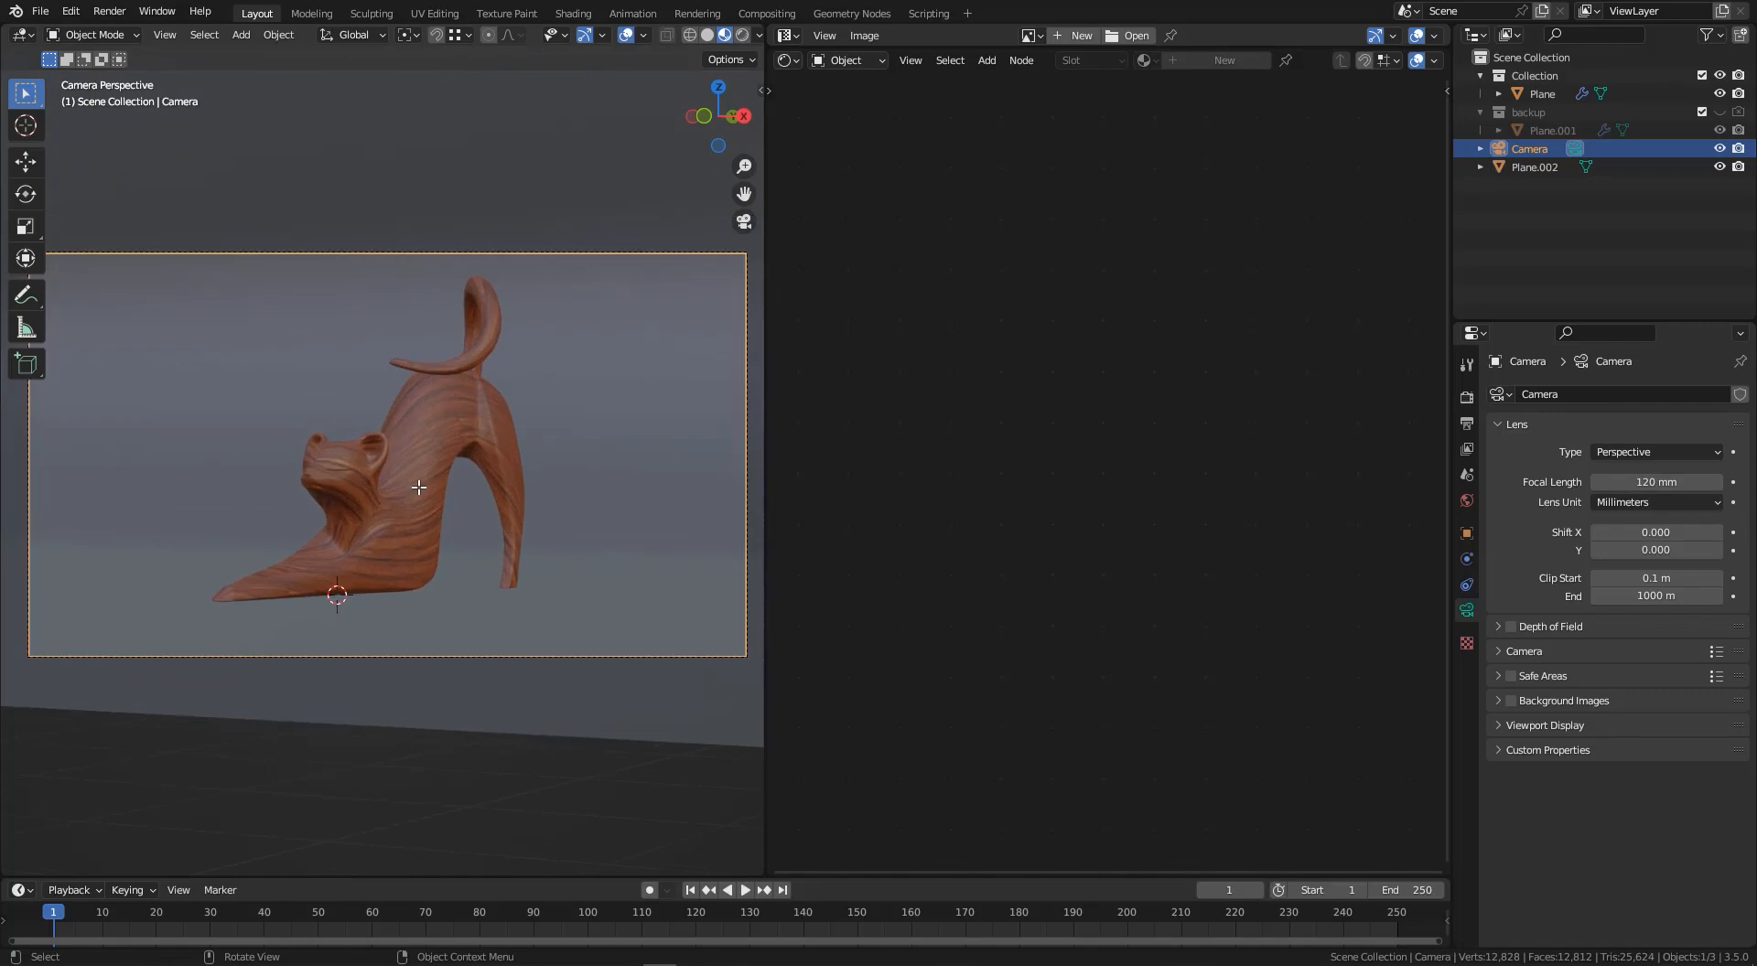
scroll(418, 487, "down", 2)
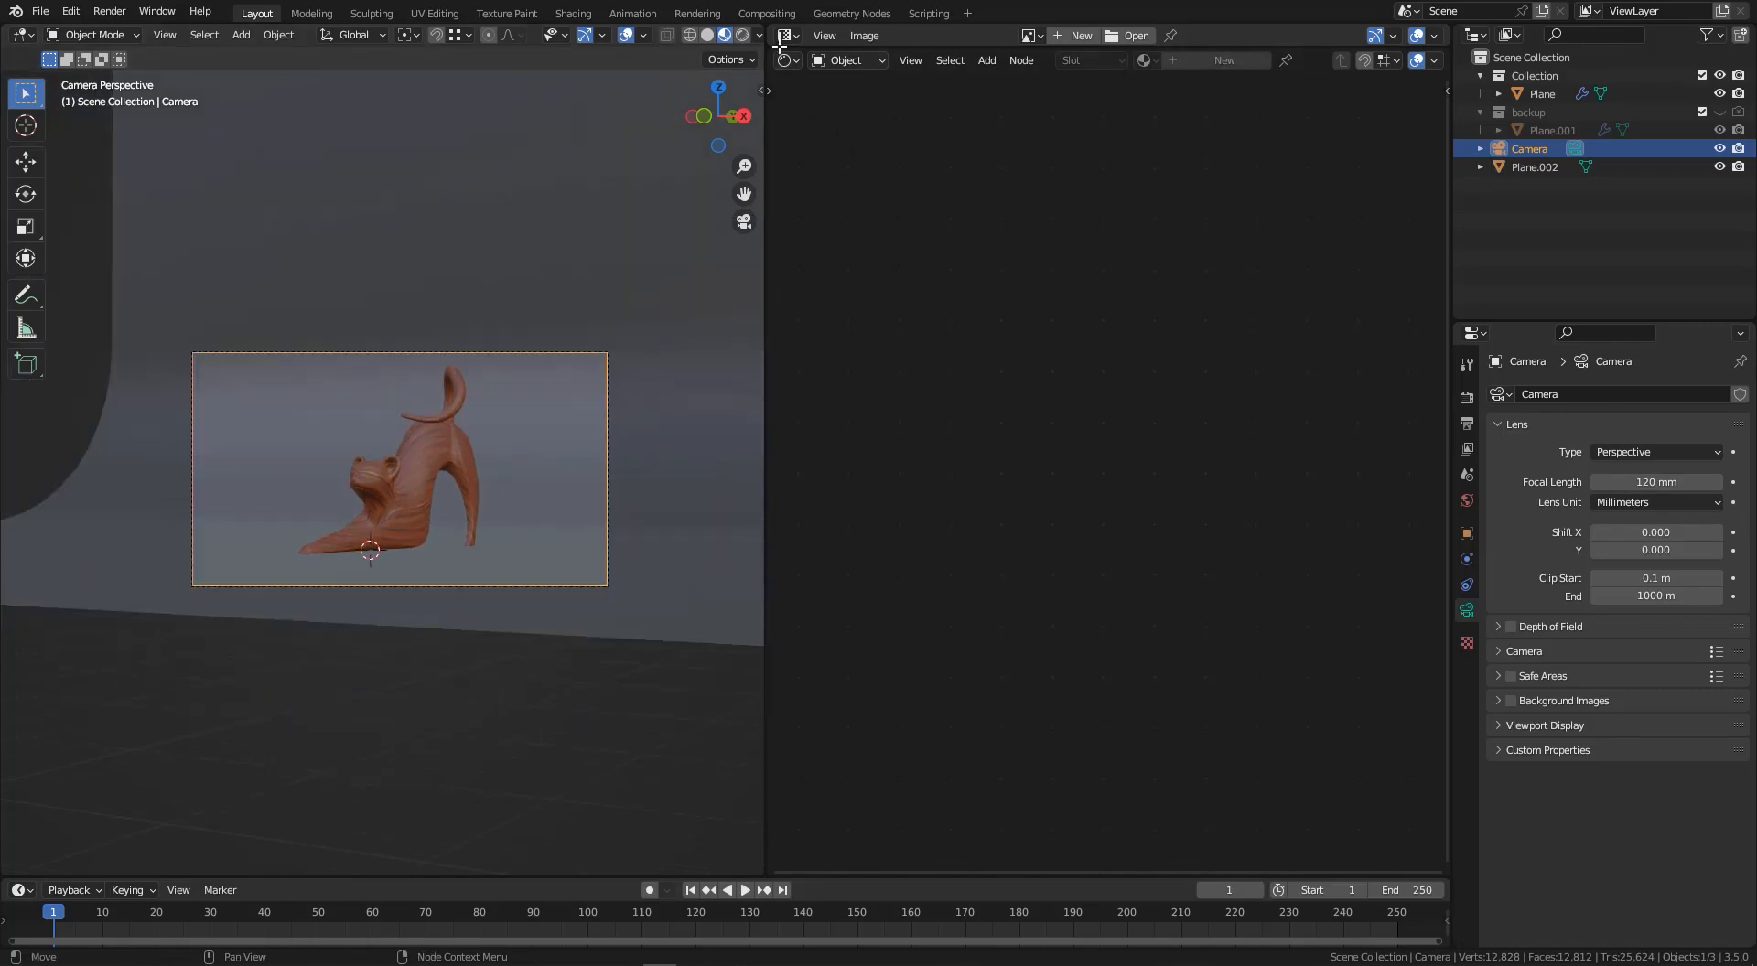
- Enlarge the collapsed image editor above the shader editor to about half height and change it to a 3D Viewport
left_click_drag(945, 43, 1010, 501)
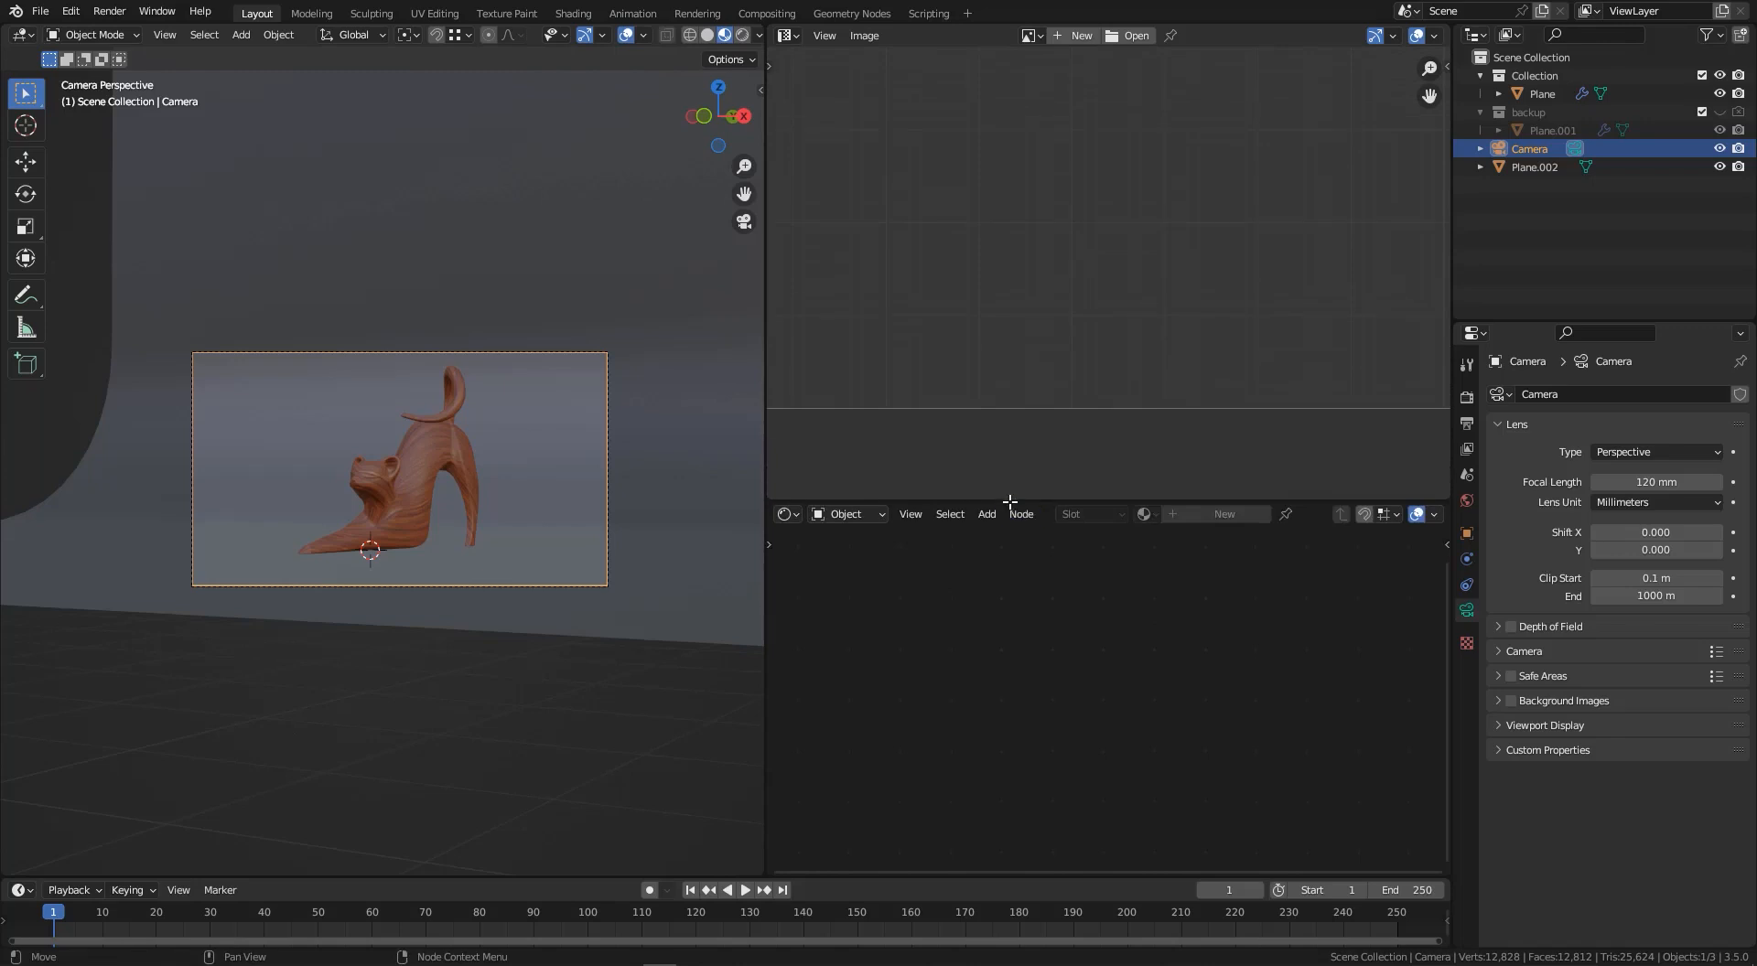
left_click(787, 37)
left_click(827, 90)
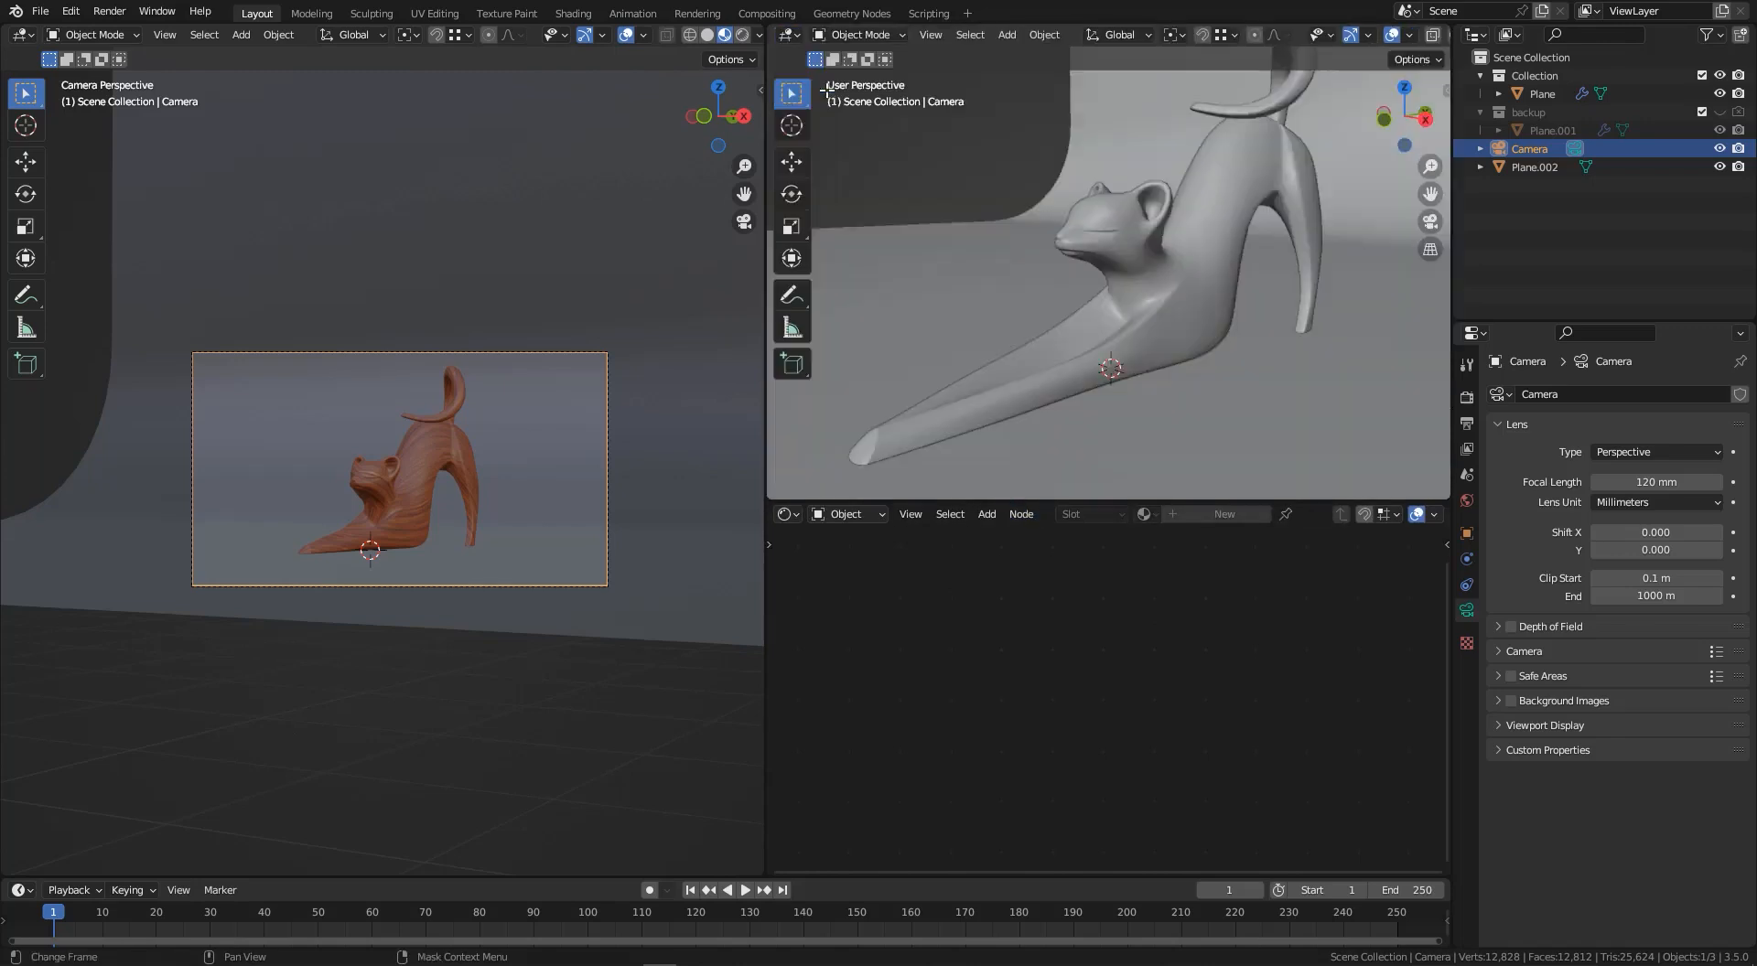
- Clear the selection and add an area light at the world origin beside the cat
scroll(1095, 318, "down", 5)
middle_click_drag(1095, 319, 1062, 294)
scroll(1063, 265, "down", 4)
middle_click_drag(1065, 194, 1063, 324)
scroll(1089, 192, "up", 7)
key("alt+a")
key("shift+a")
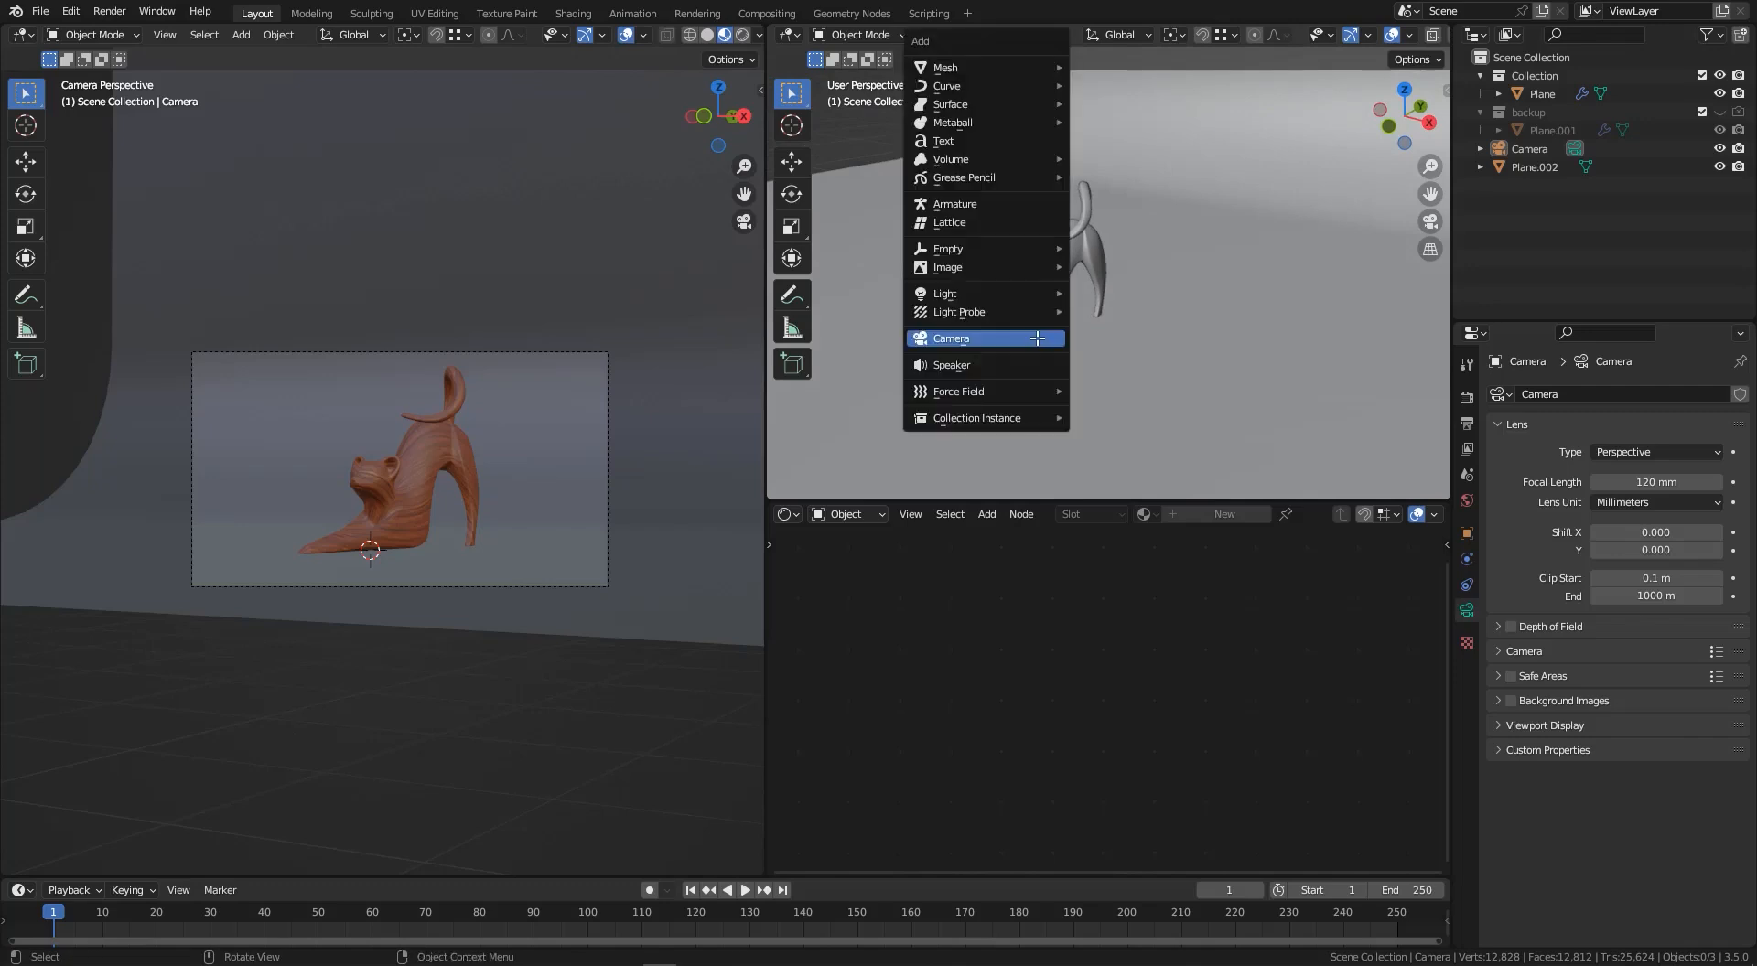
mouse_move(968, 295)
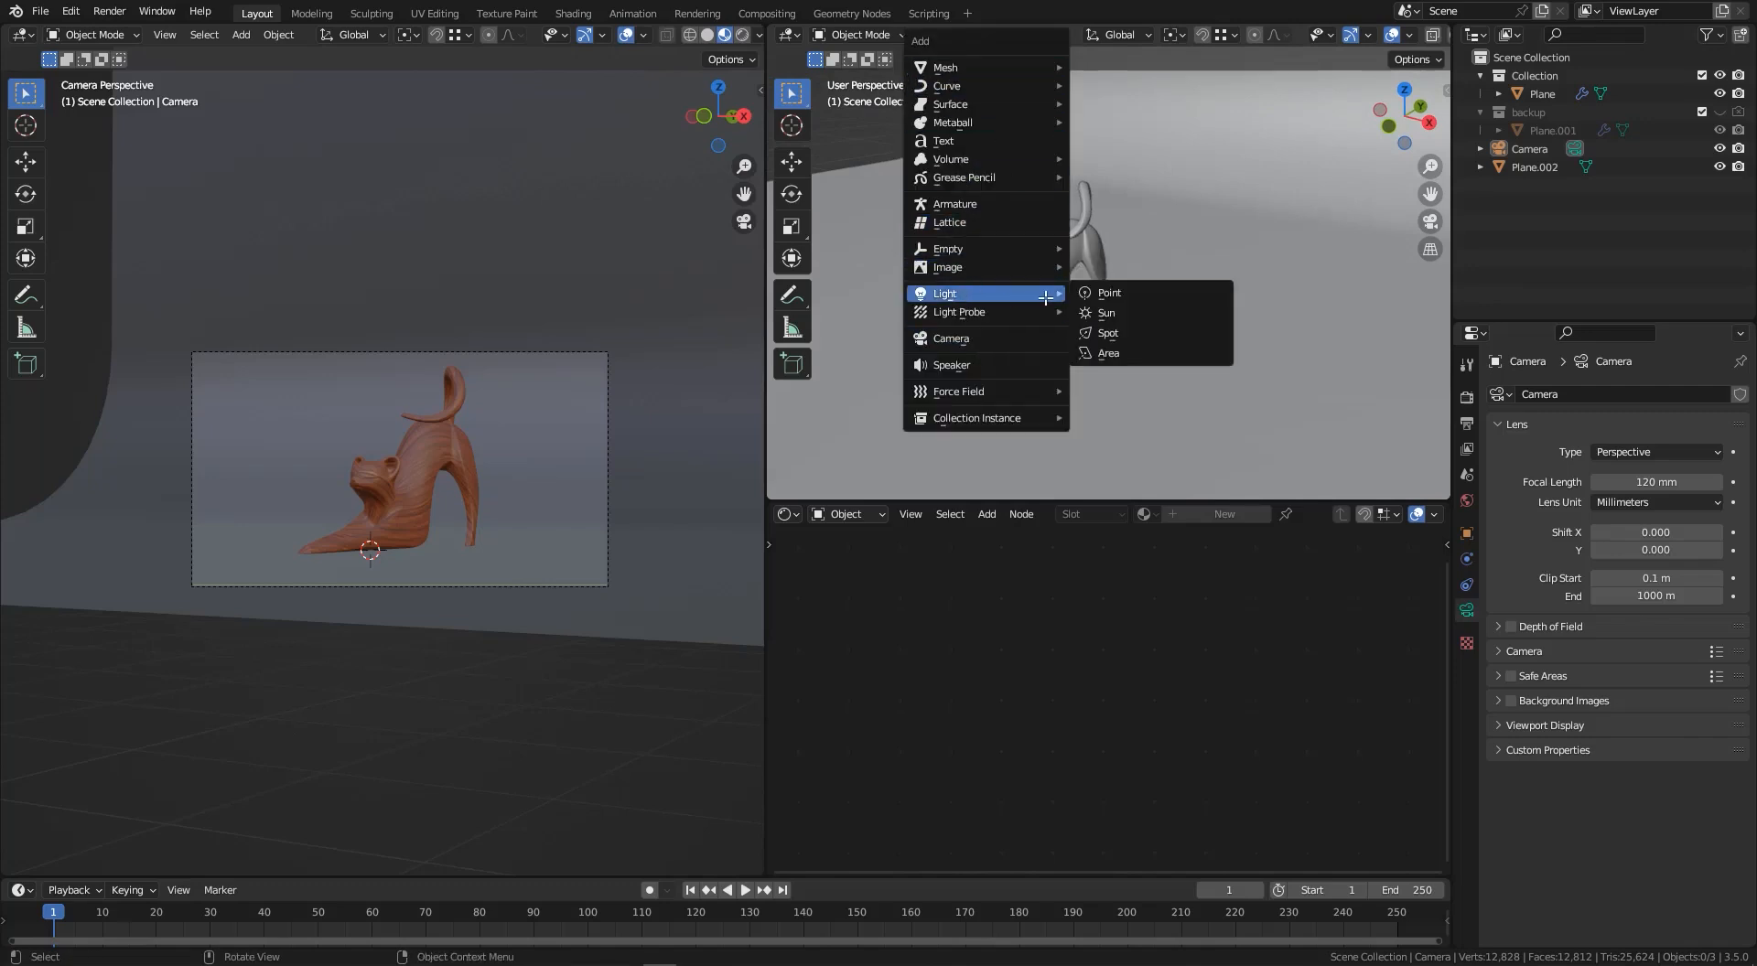
left_click(1128, 352)
- Raise the area light about 8 m along Z so that it hangs above the cat
scroll(1093, 237, "down", 10)
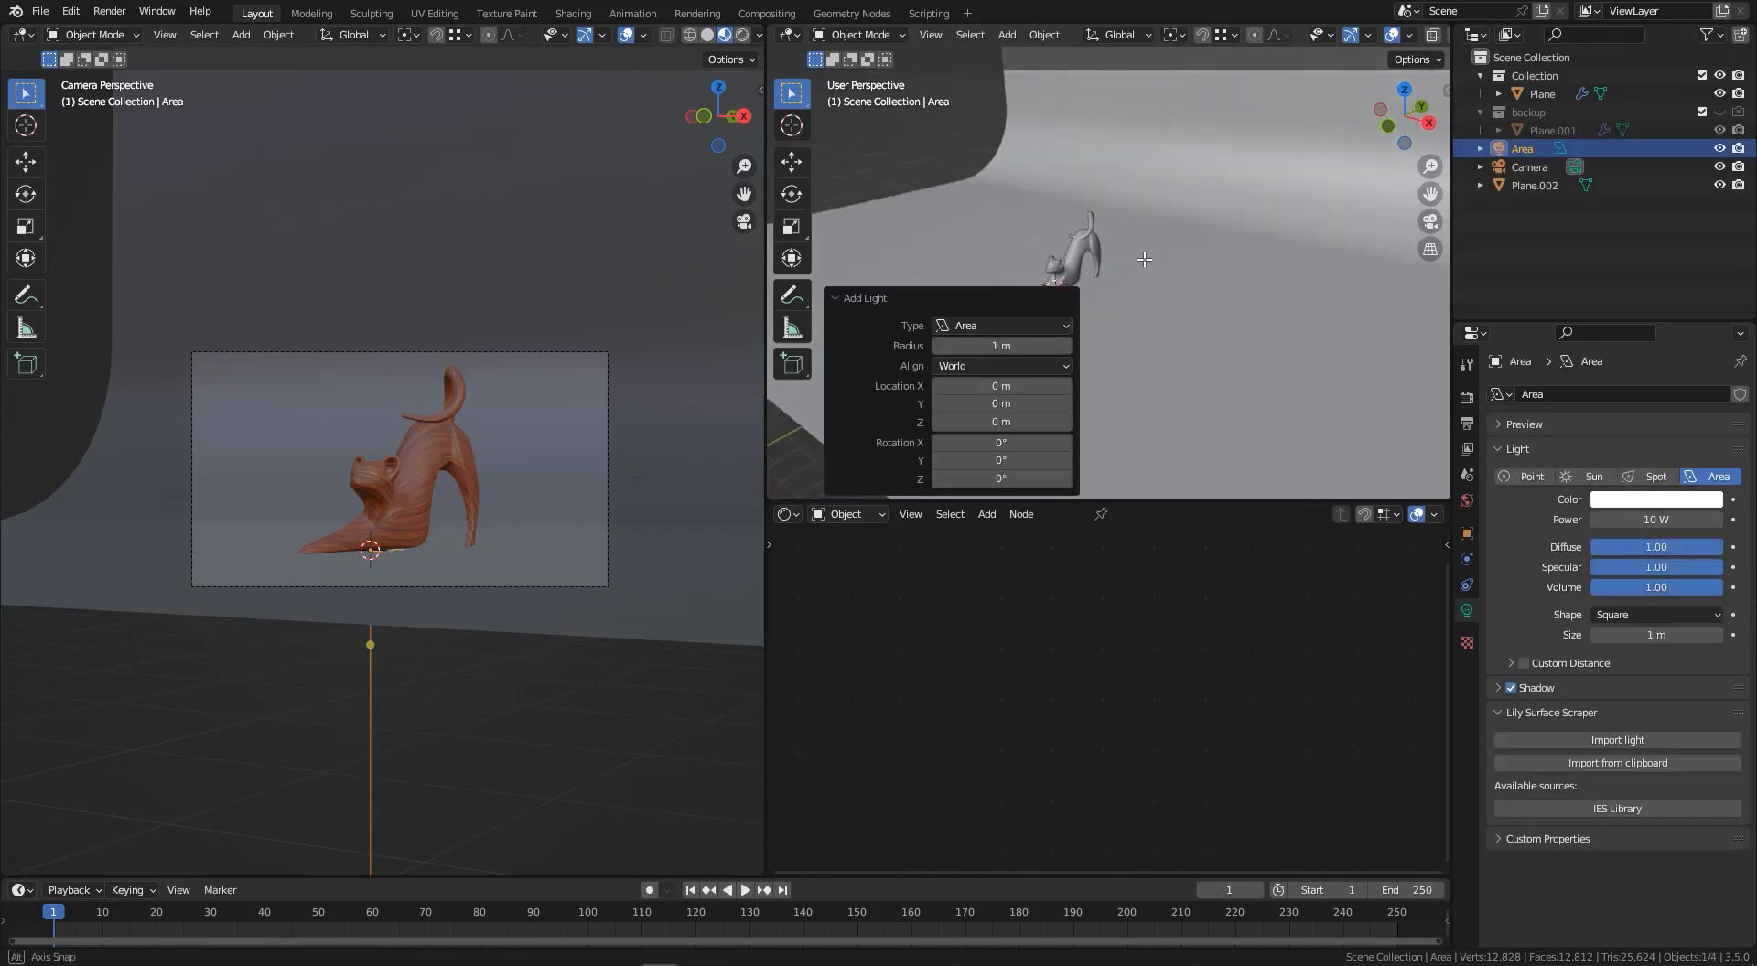
middle_click_drag(1143, 249, 1175, 209, "shift")
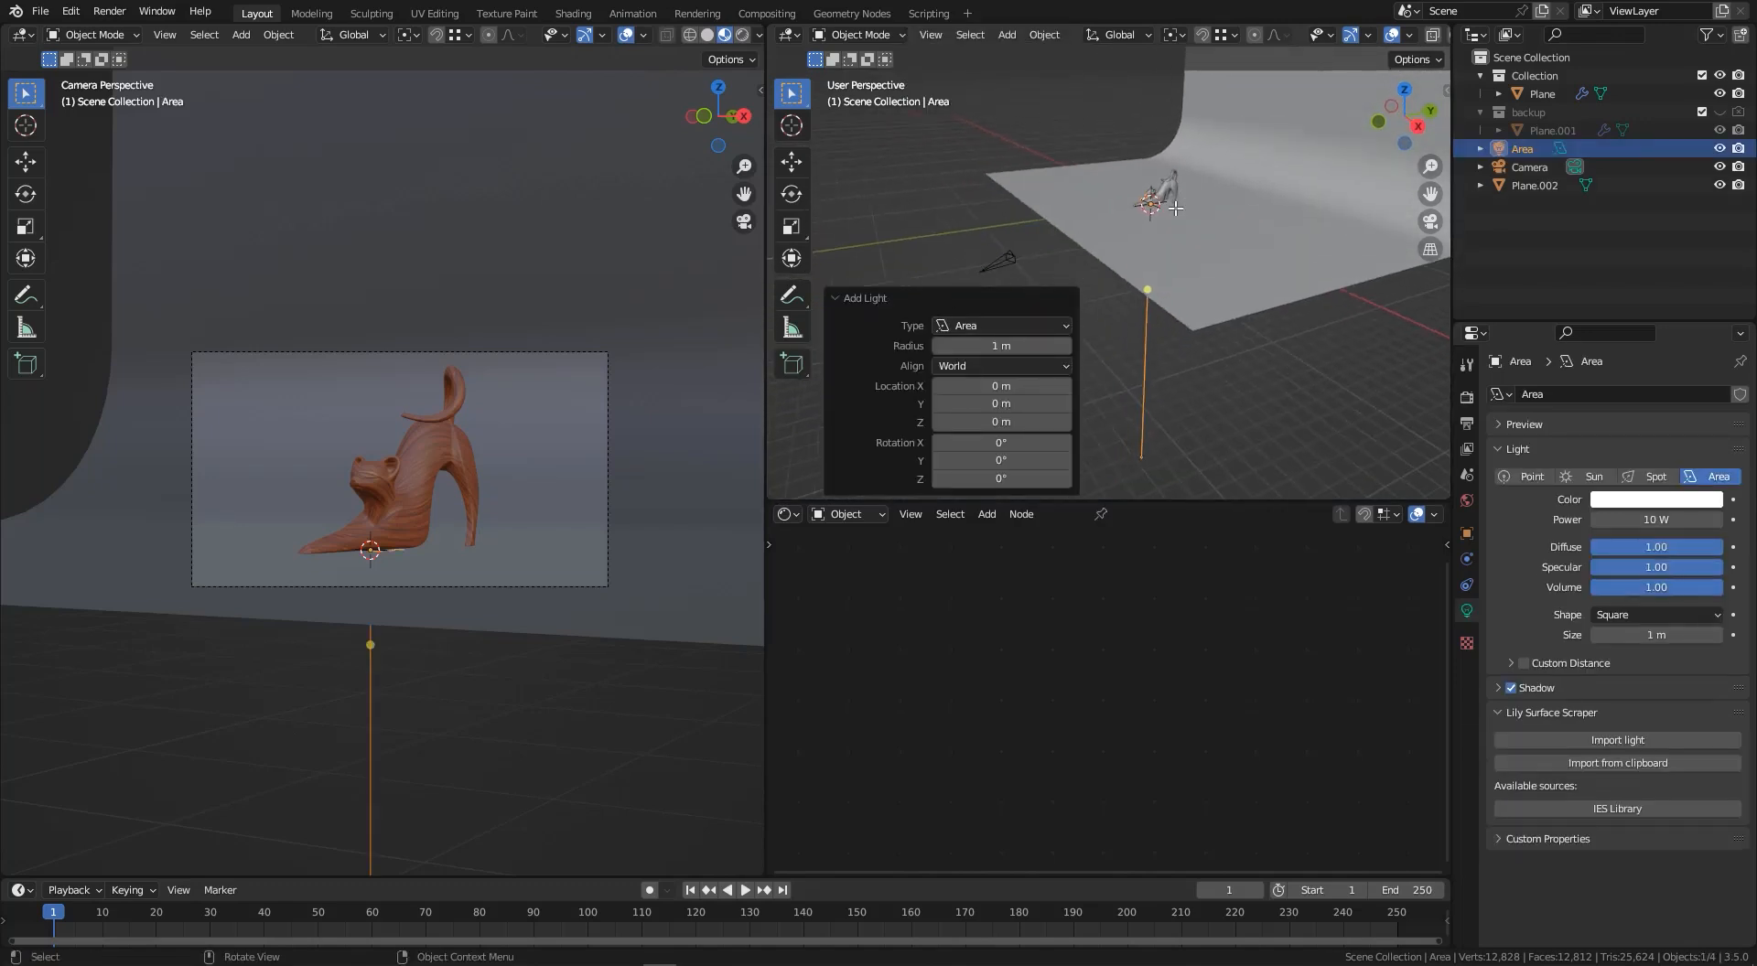
key("g")
key("z")
left_click(1150, 178)
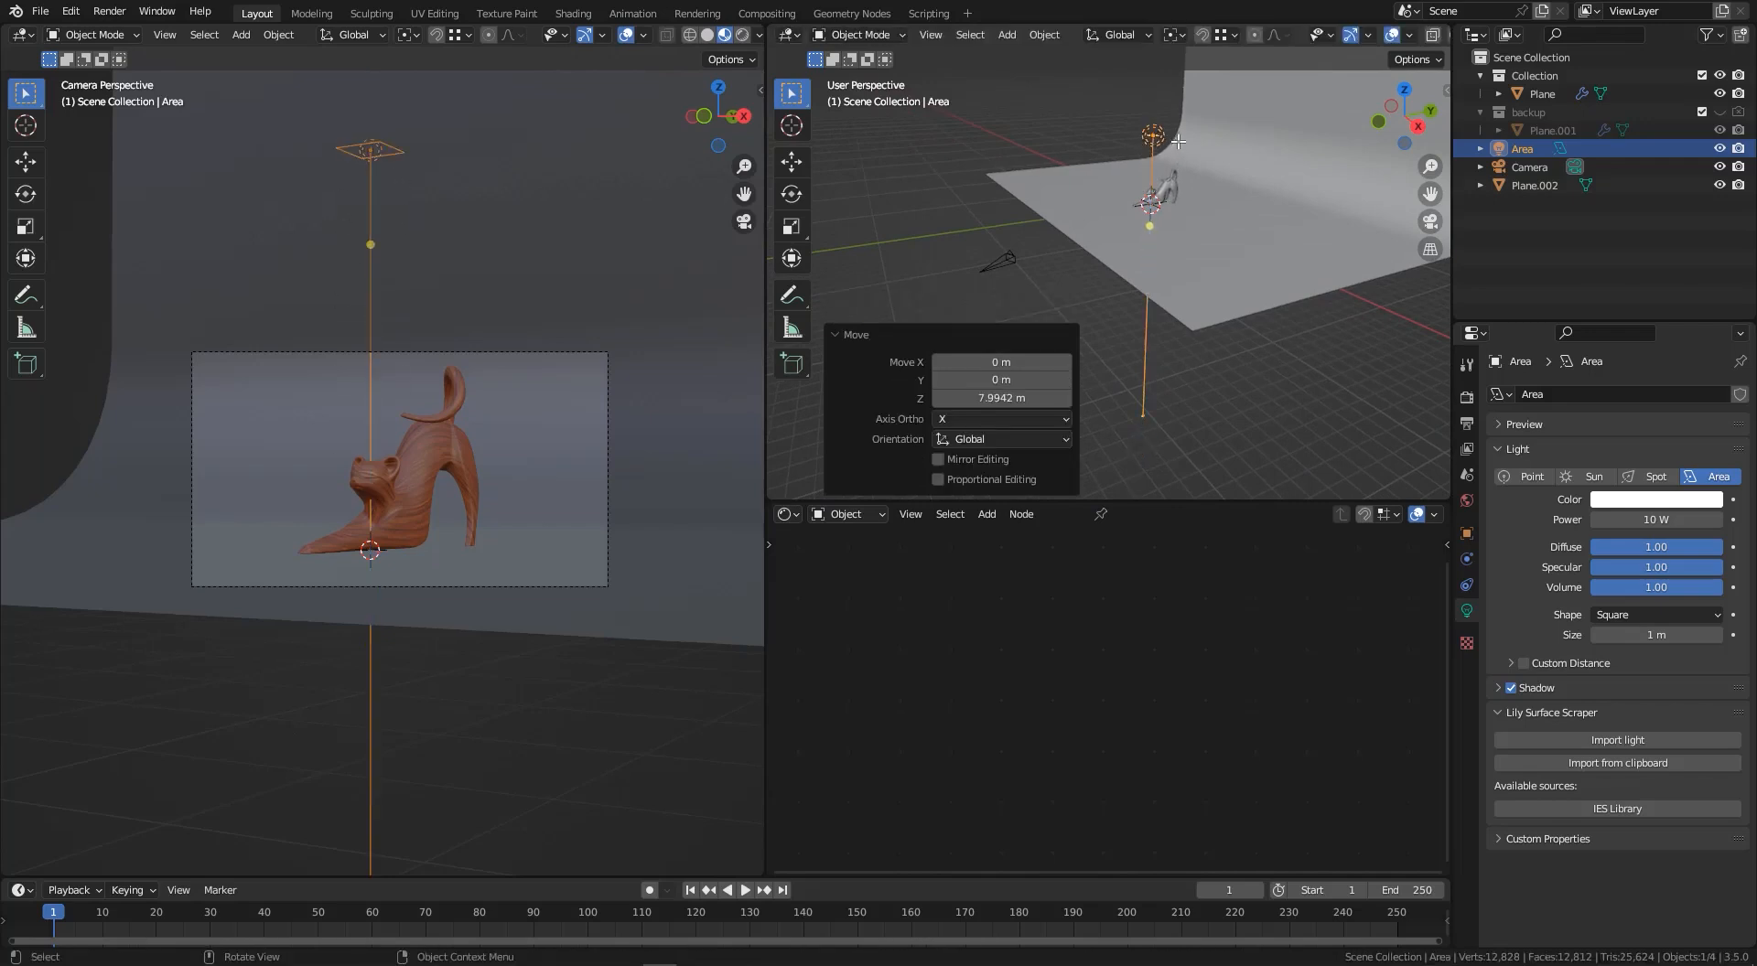
- Scale the area light up about 12 times, then enlarge it by a further factor of about 1.23
key("KP_Decimal")
key("s")
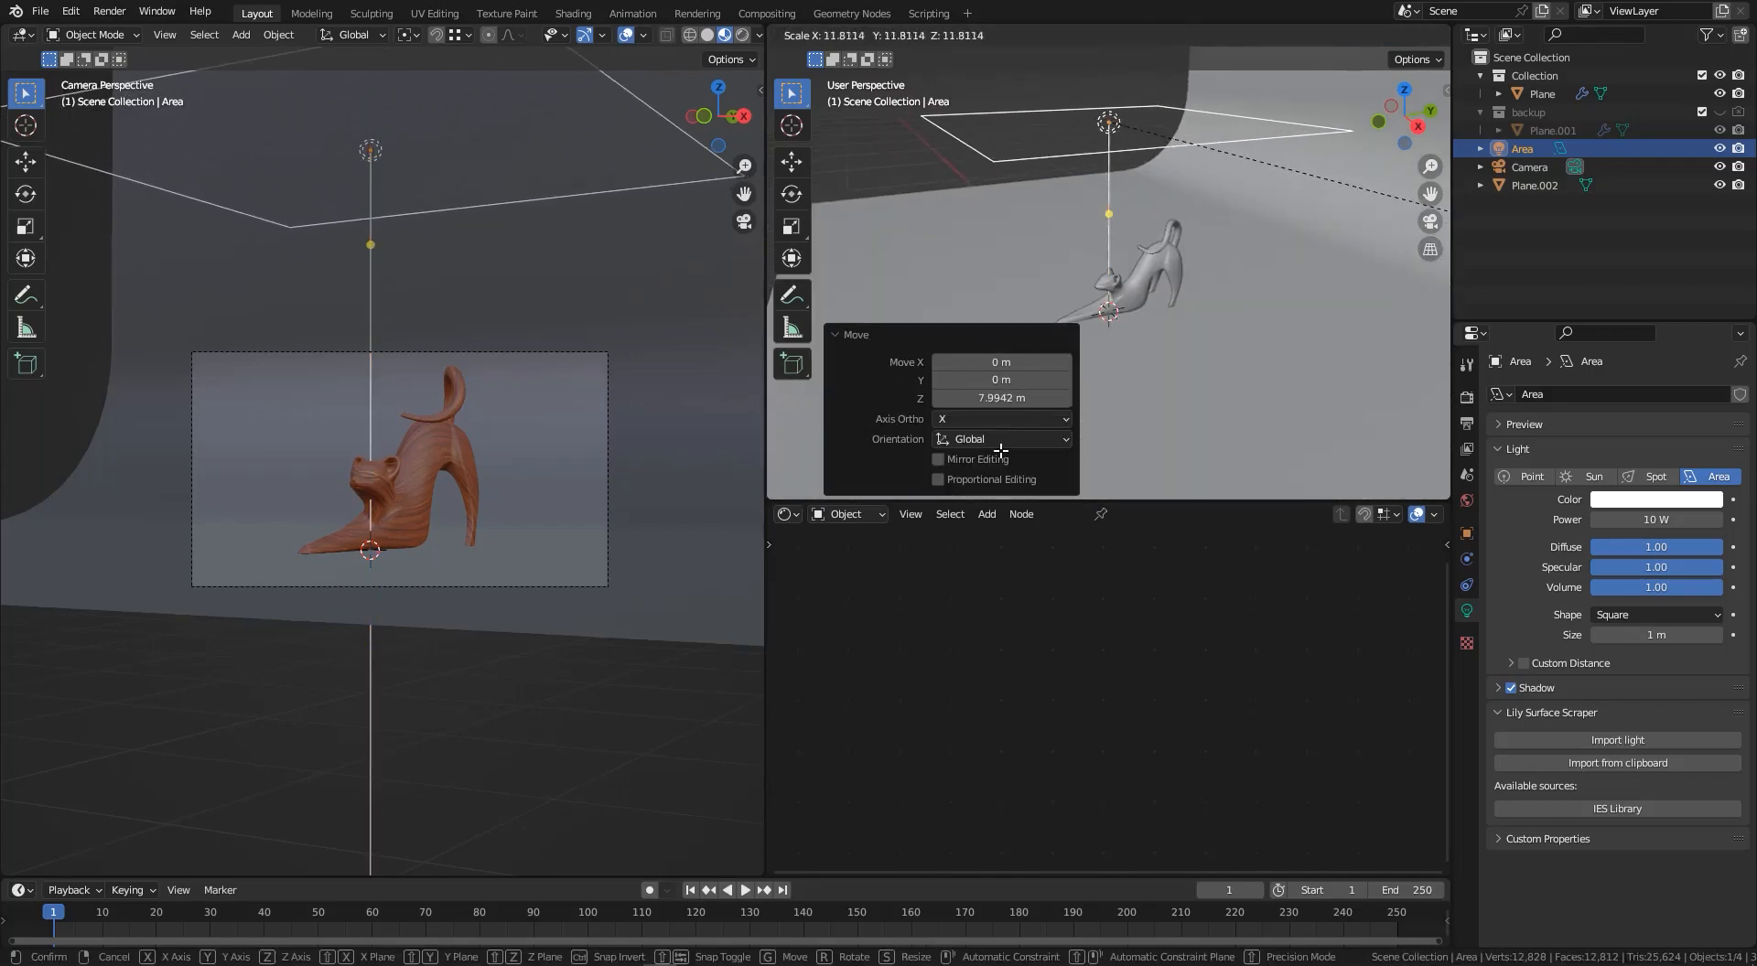
left_click(1336, 373)
scroll(1017, 243, "down", 3)
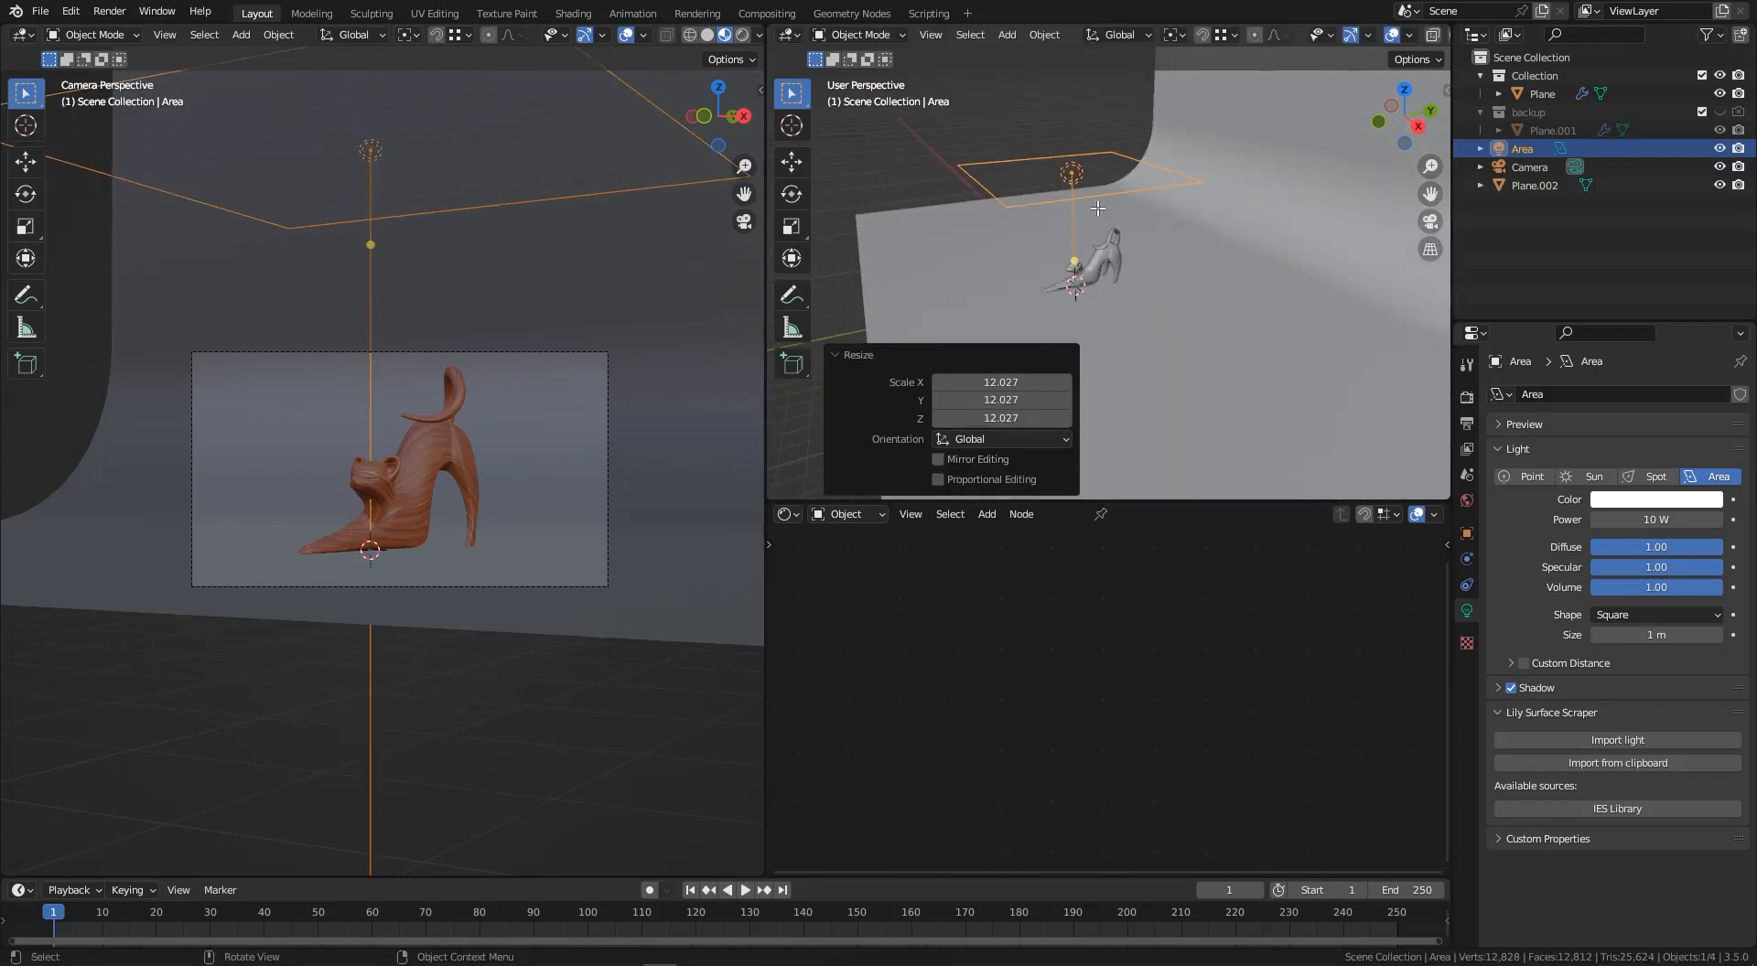
key("s")
left_click(1117, 253)
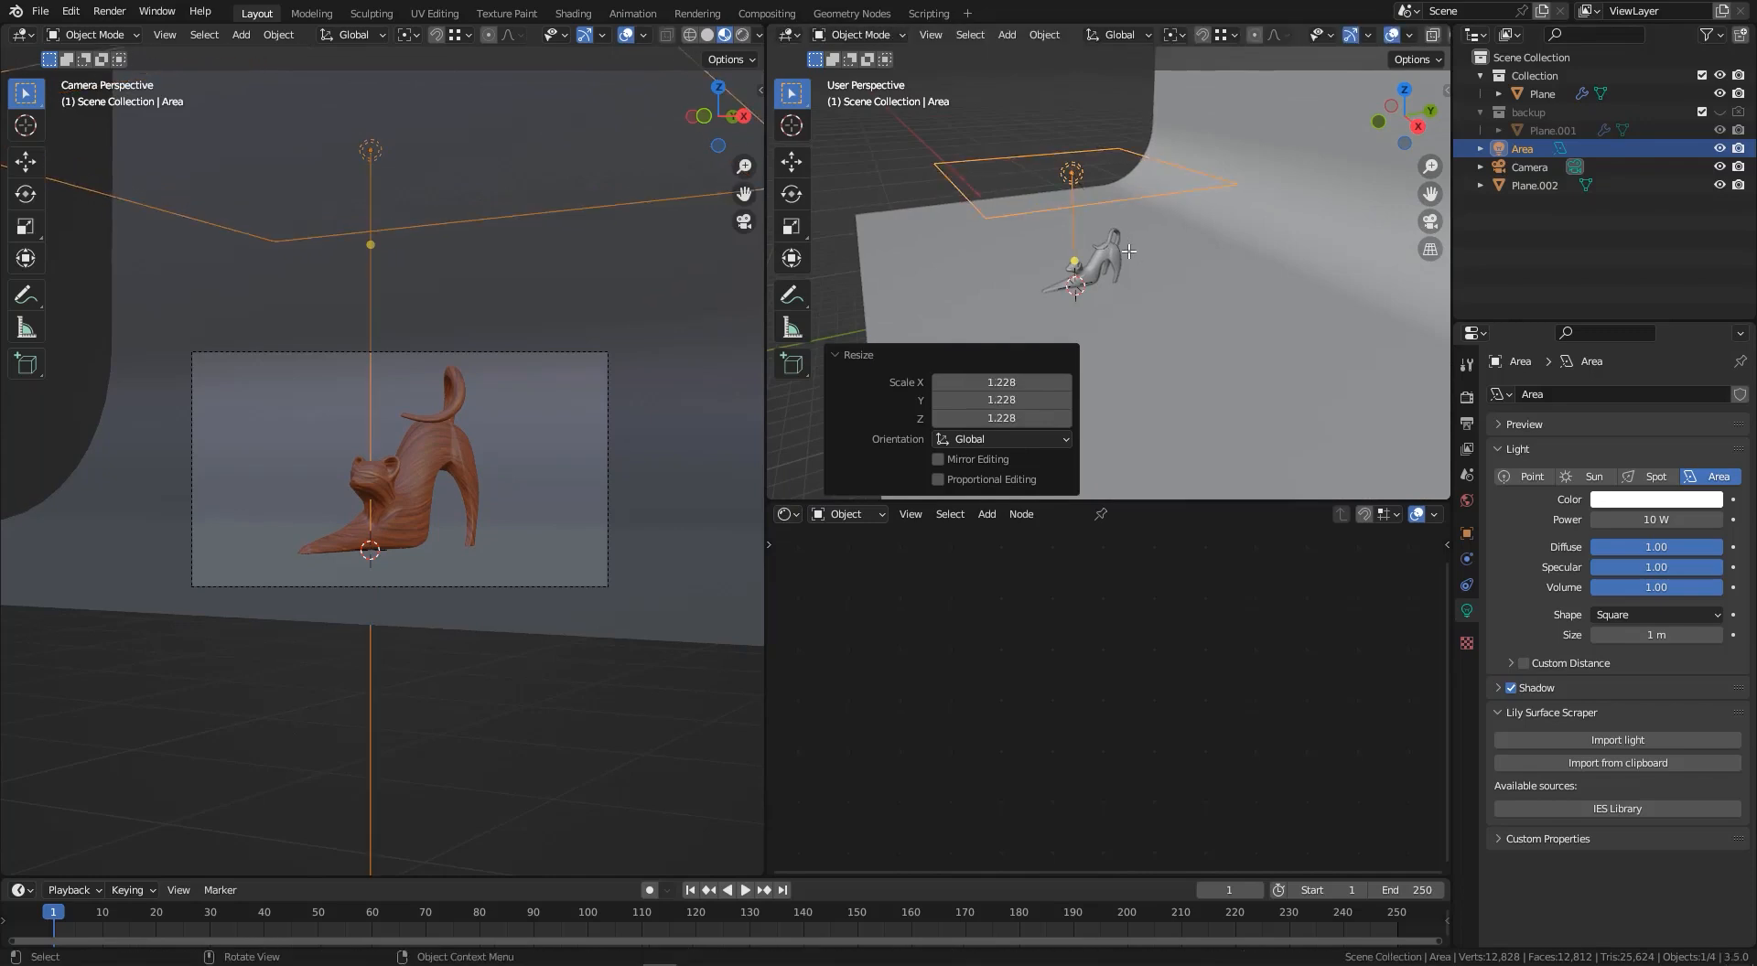
scroll(1122, 245, "down", 3)
middle_click_drag(1175, 222, 1208, 207)
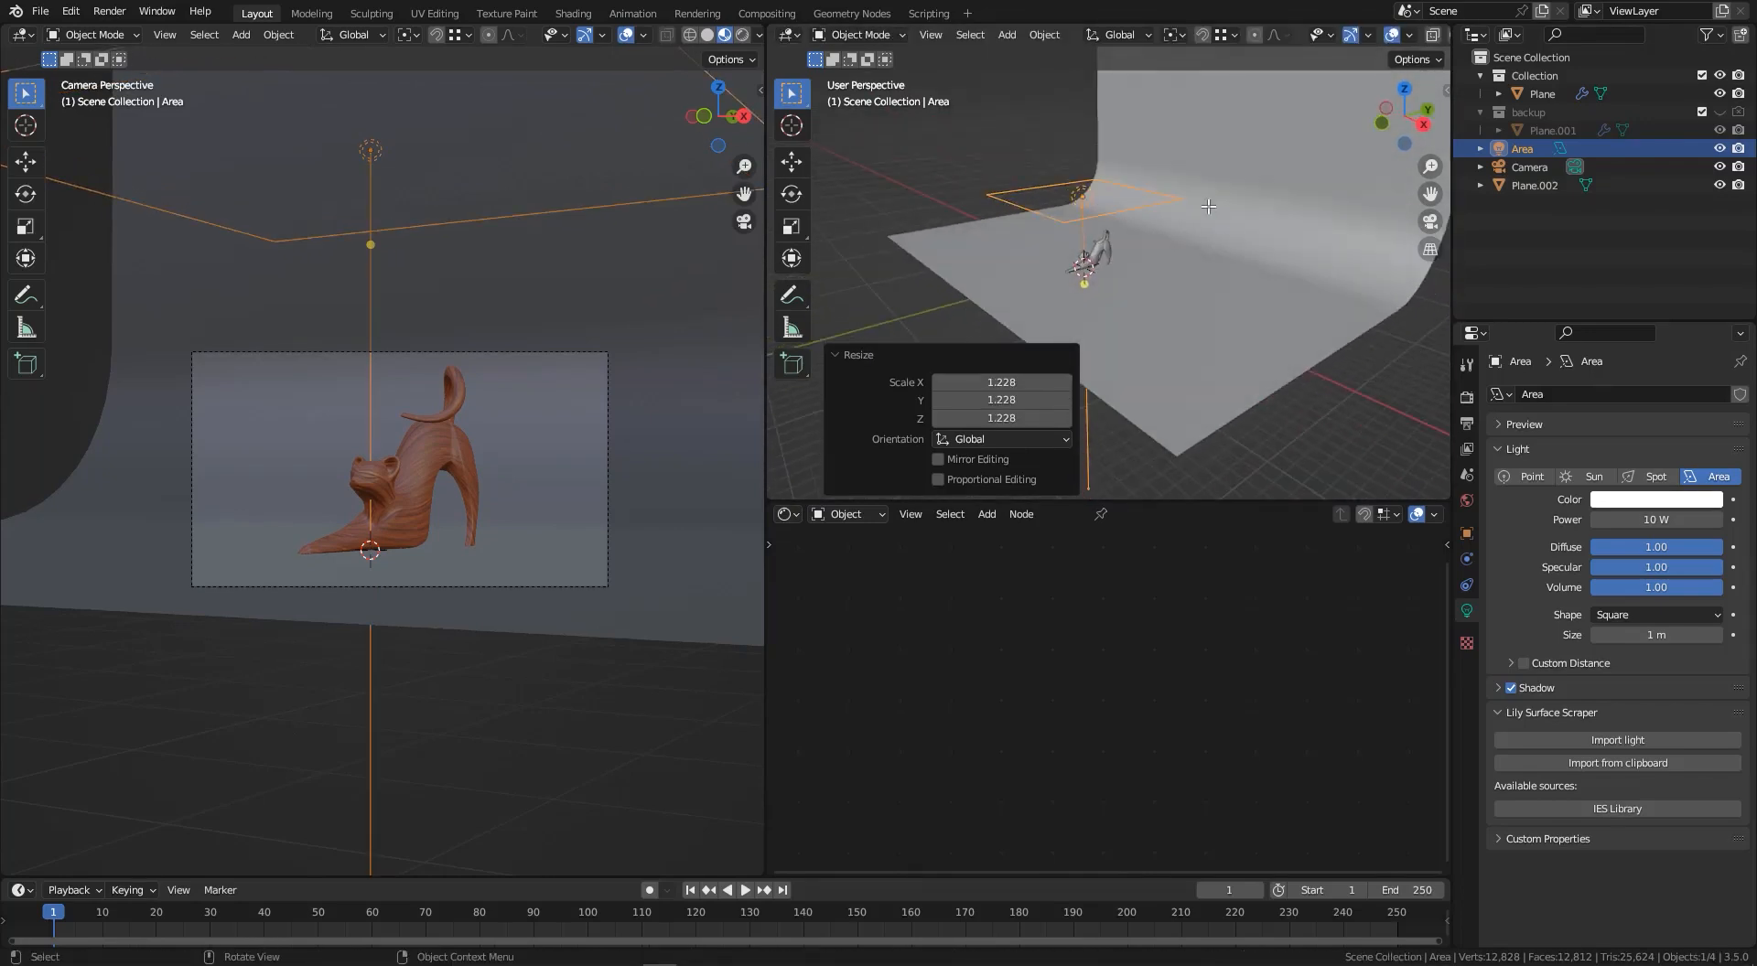
- Set the render engine to Cycles with GPU Compute as the device
left_click(1467, 393)
left_click(1606, 393)
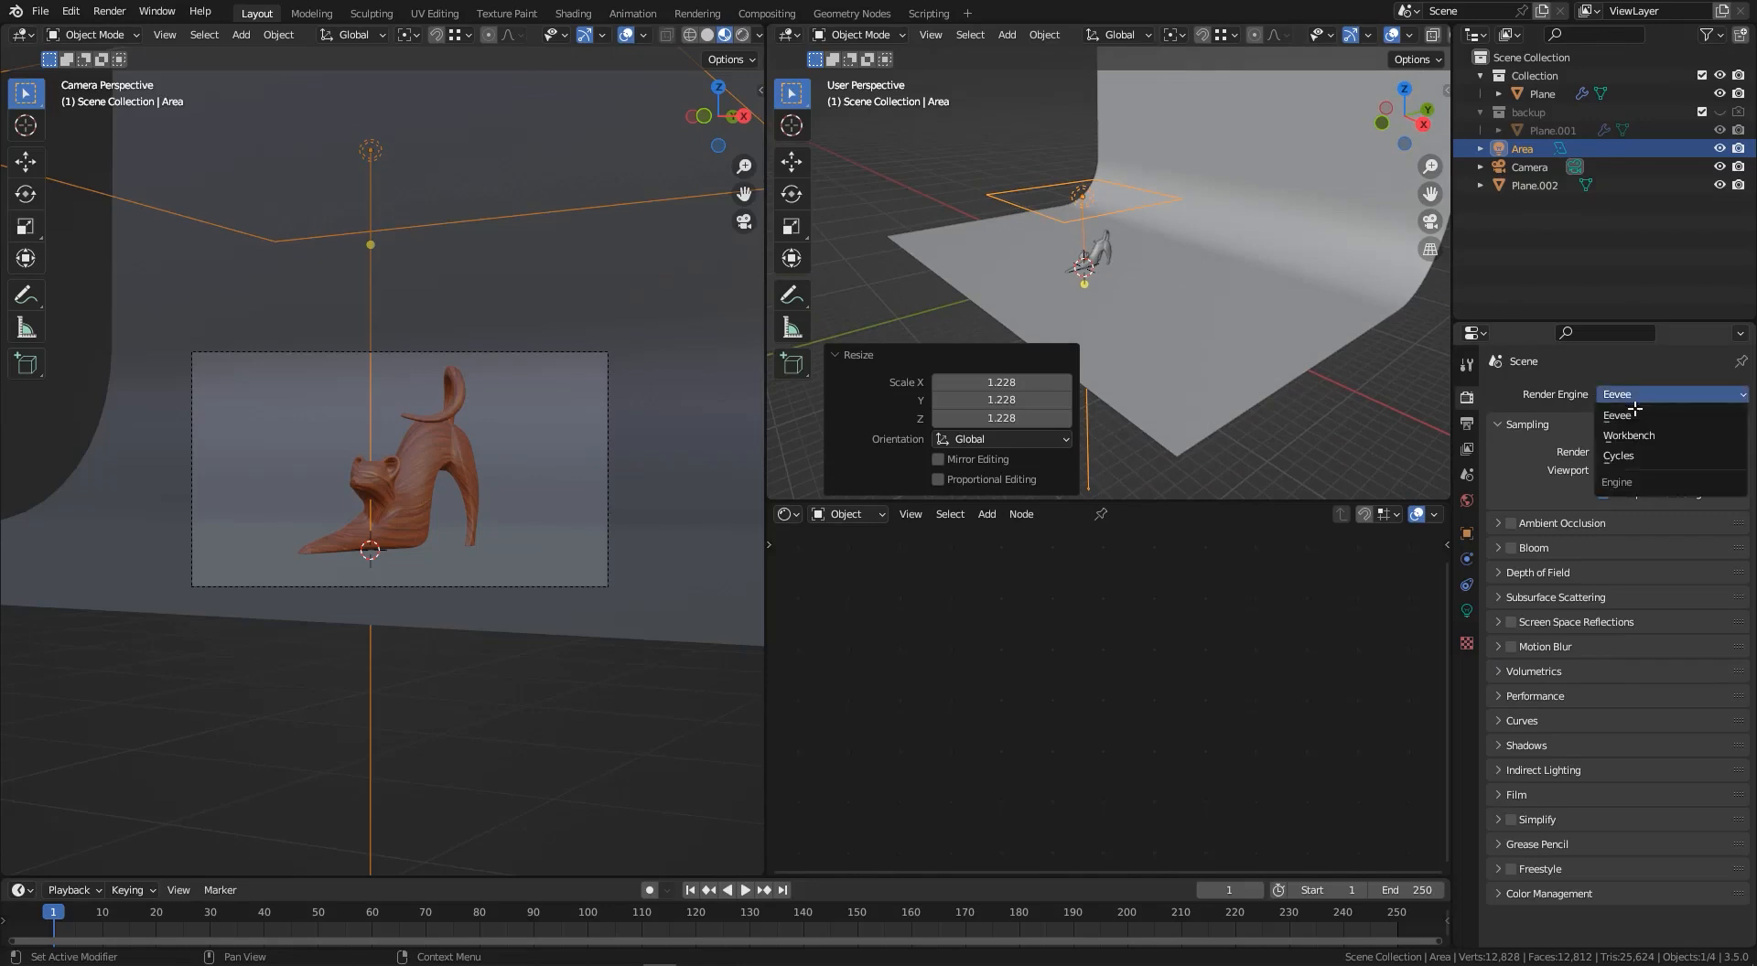
left_click(1638, 449)
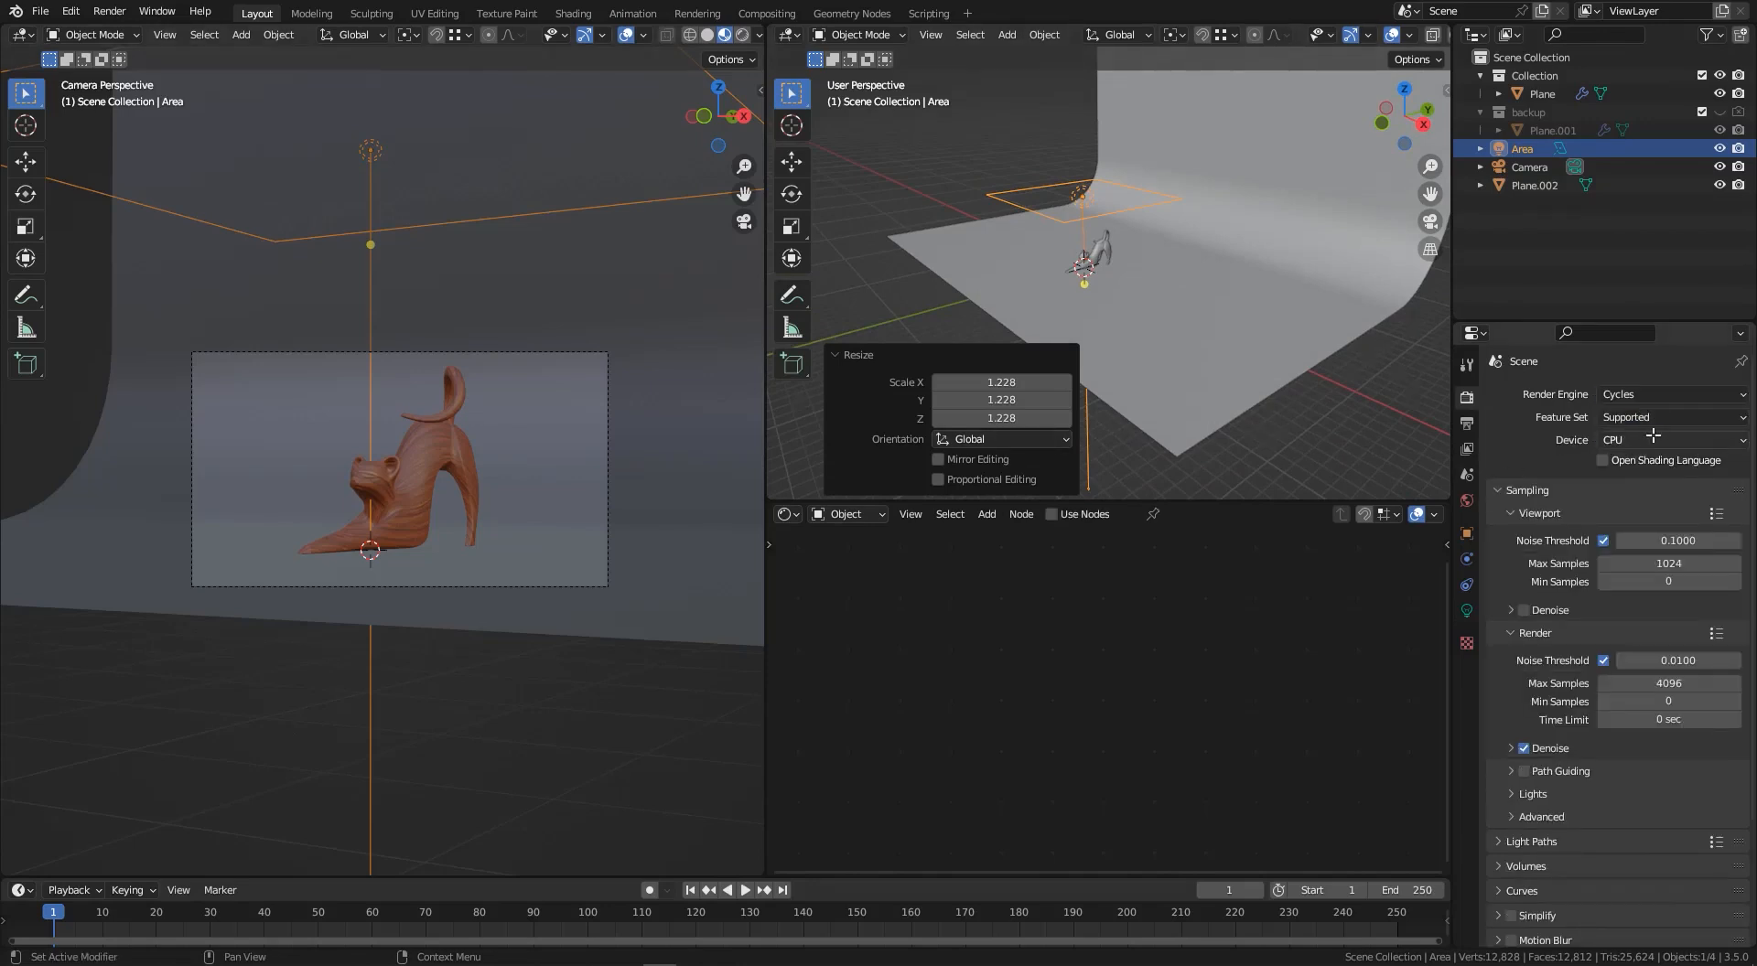
left_click(1634, 440)
left_click(1633, 482)
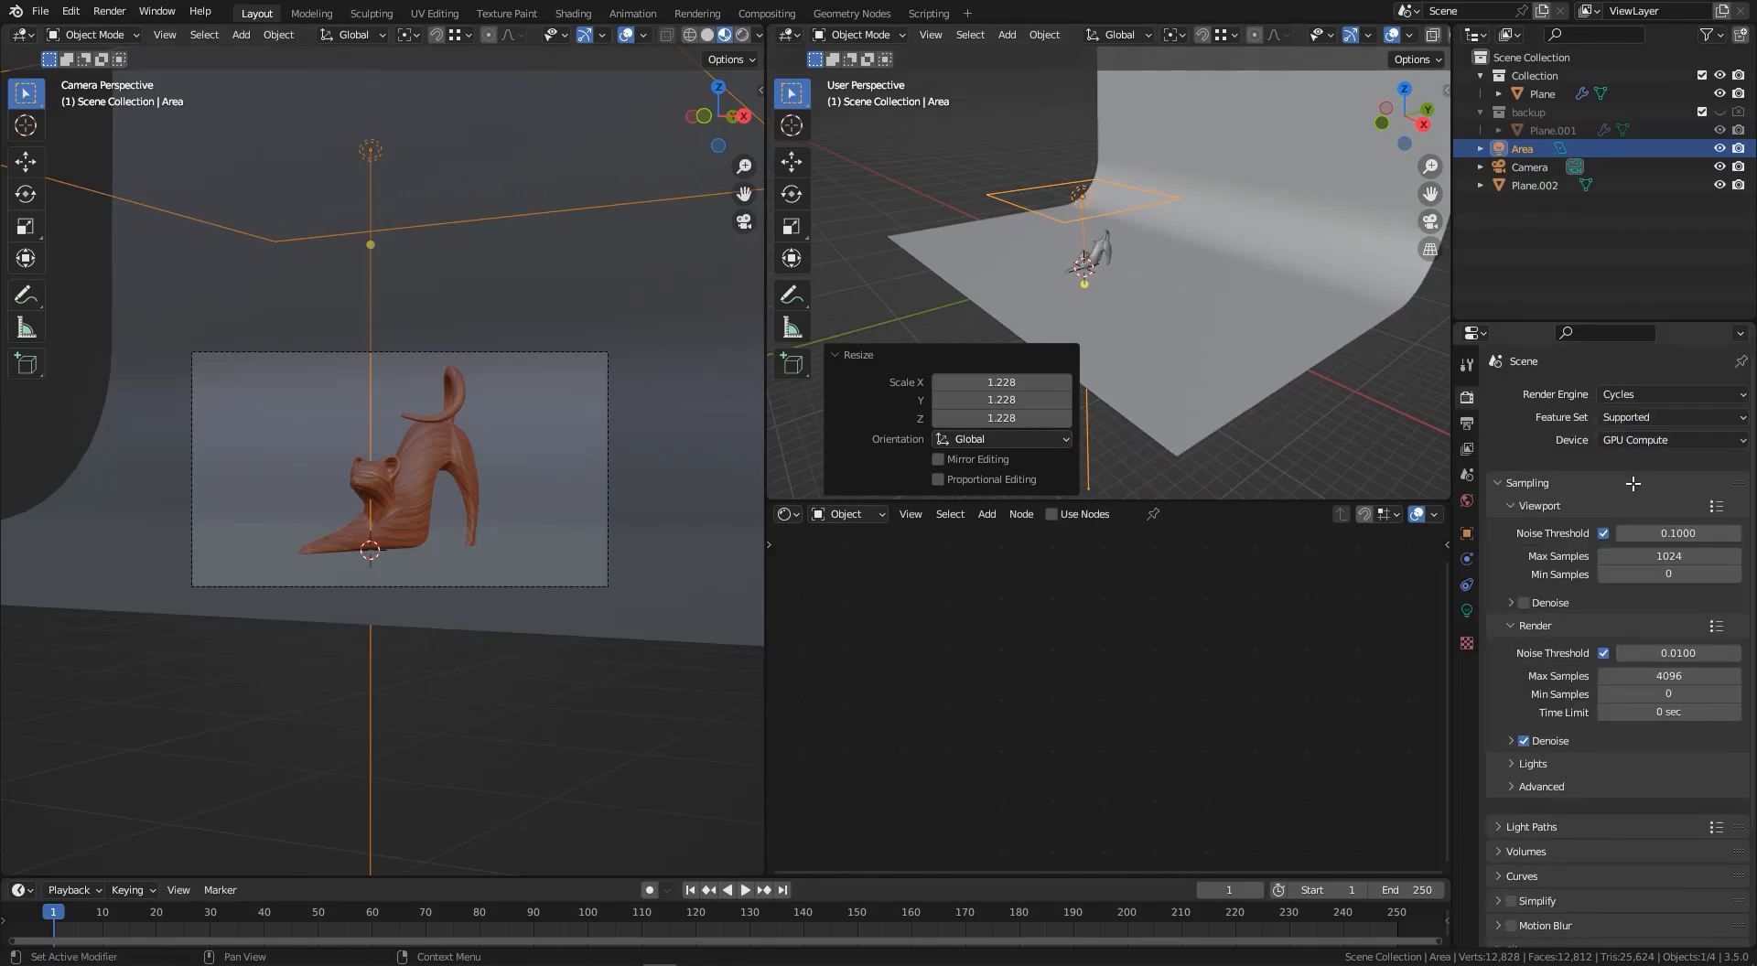
- Check the Cycles render devices in the system preferences and close the preferences window
left_click(101, 10)
mouse_move(70, 10)
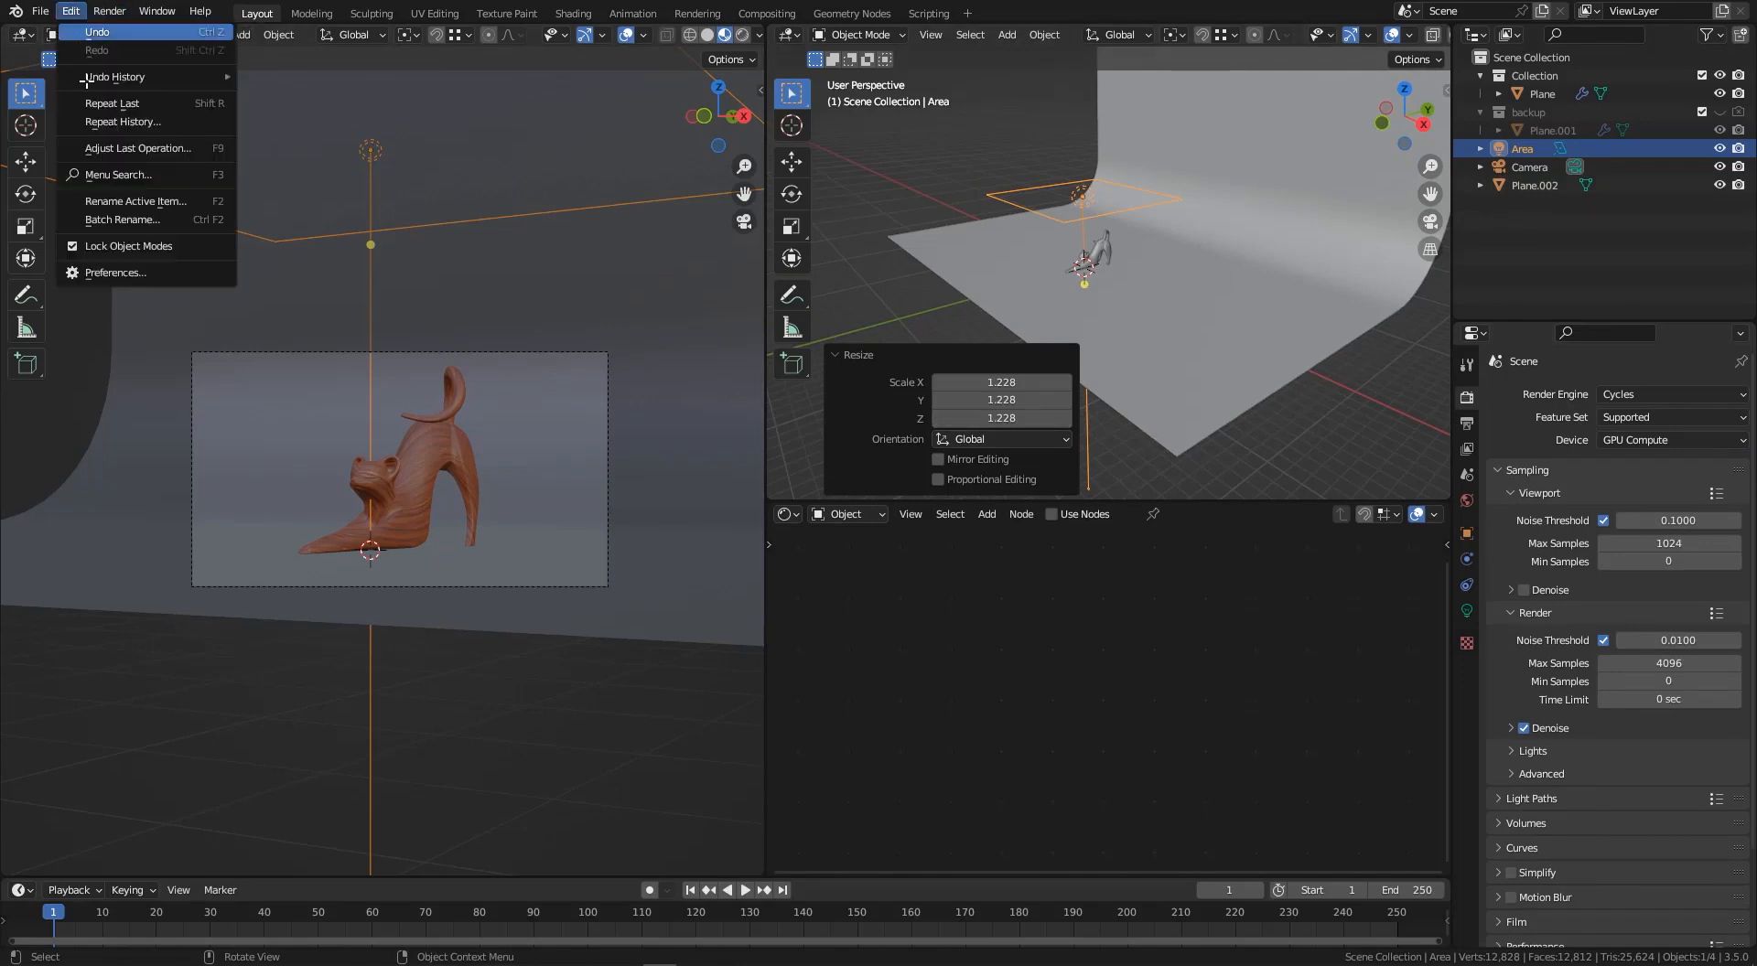
left_click(115, 272)
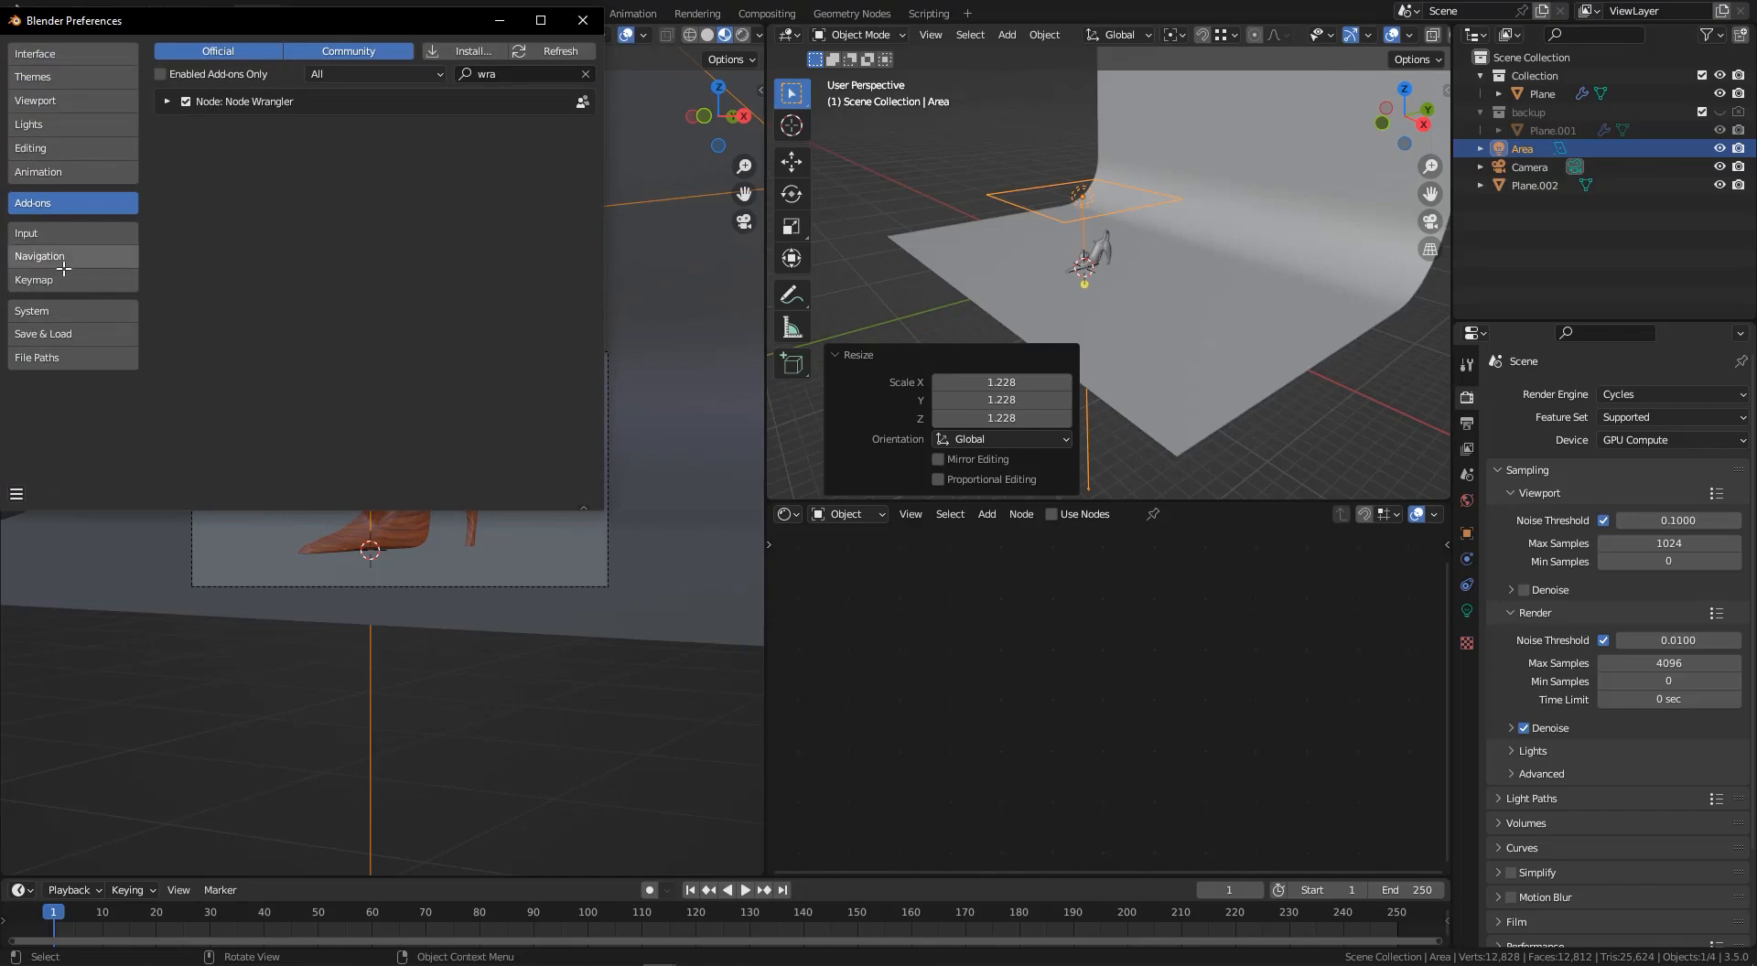
left_click(63, 260)
left_click(72, 304)
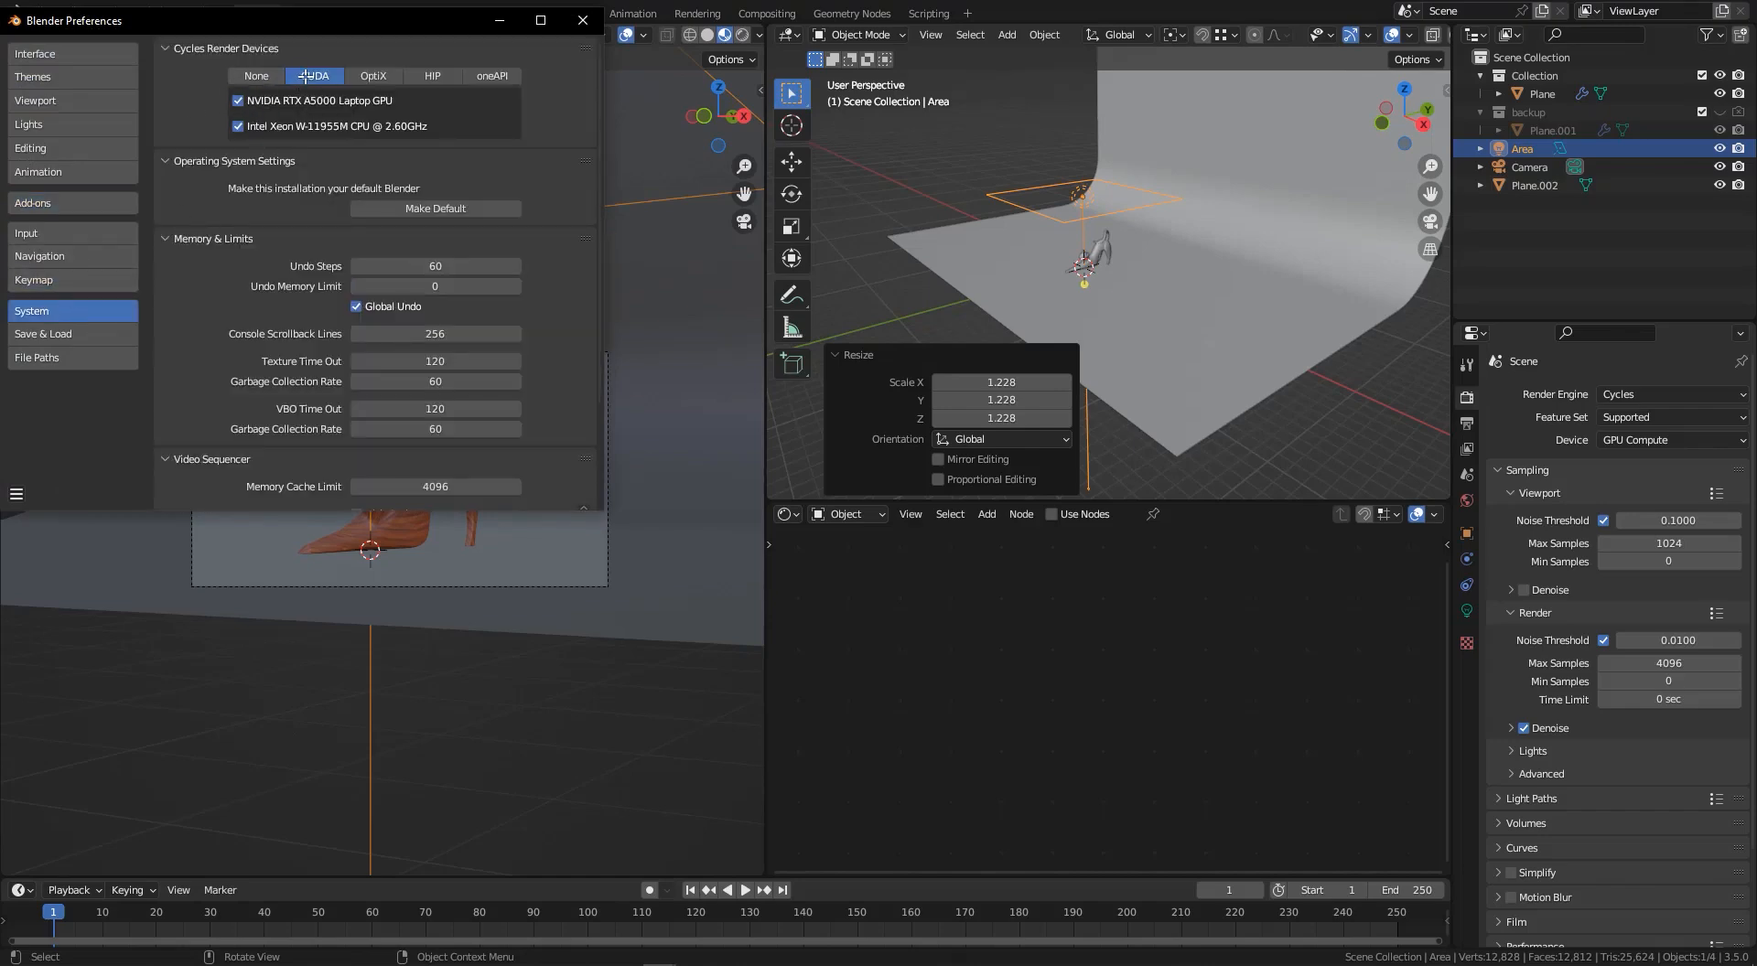
left_click(582, 20)
- Switch the camera viewport to rendered shading
key("z")
left_click(457, 383)
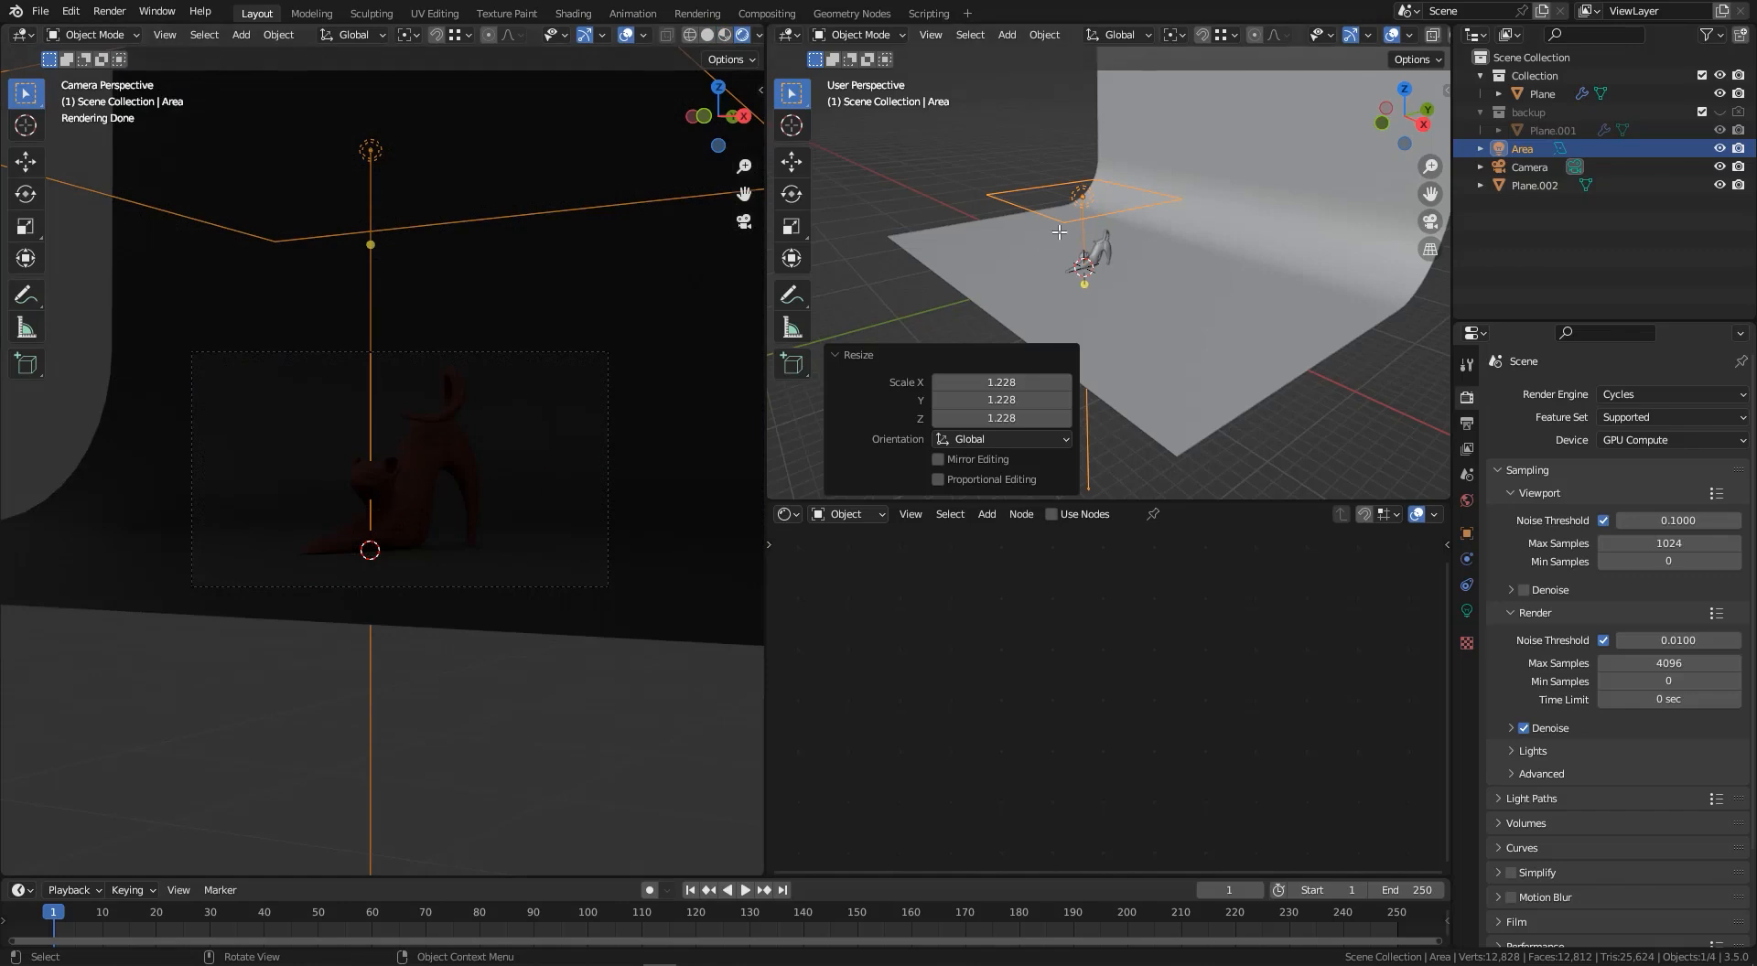
scroll(1048, 235, "up", 4)
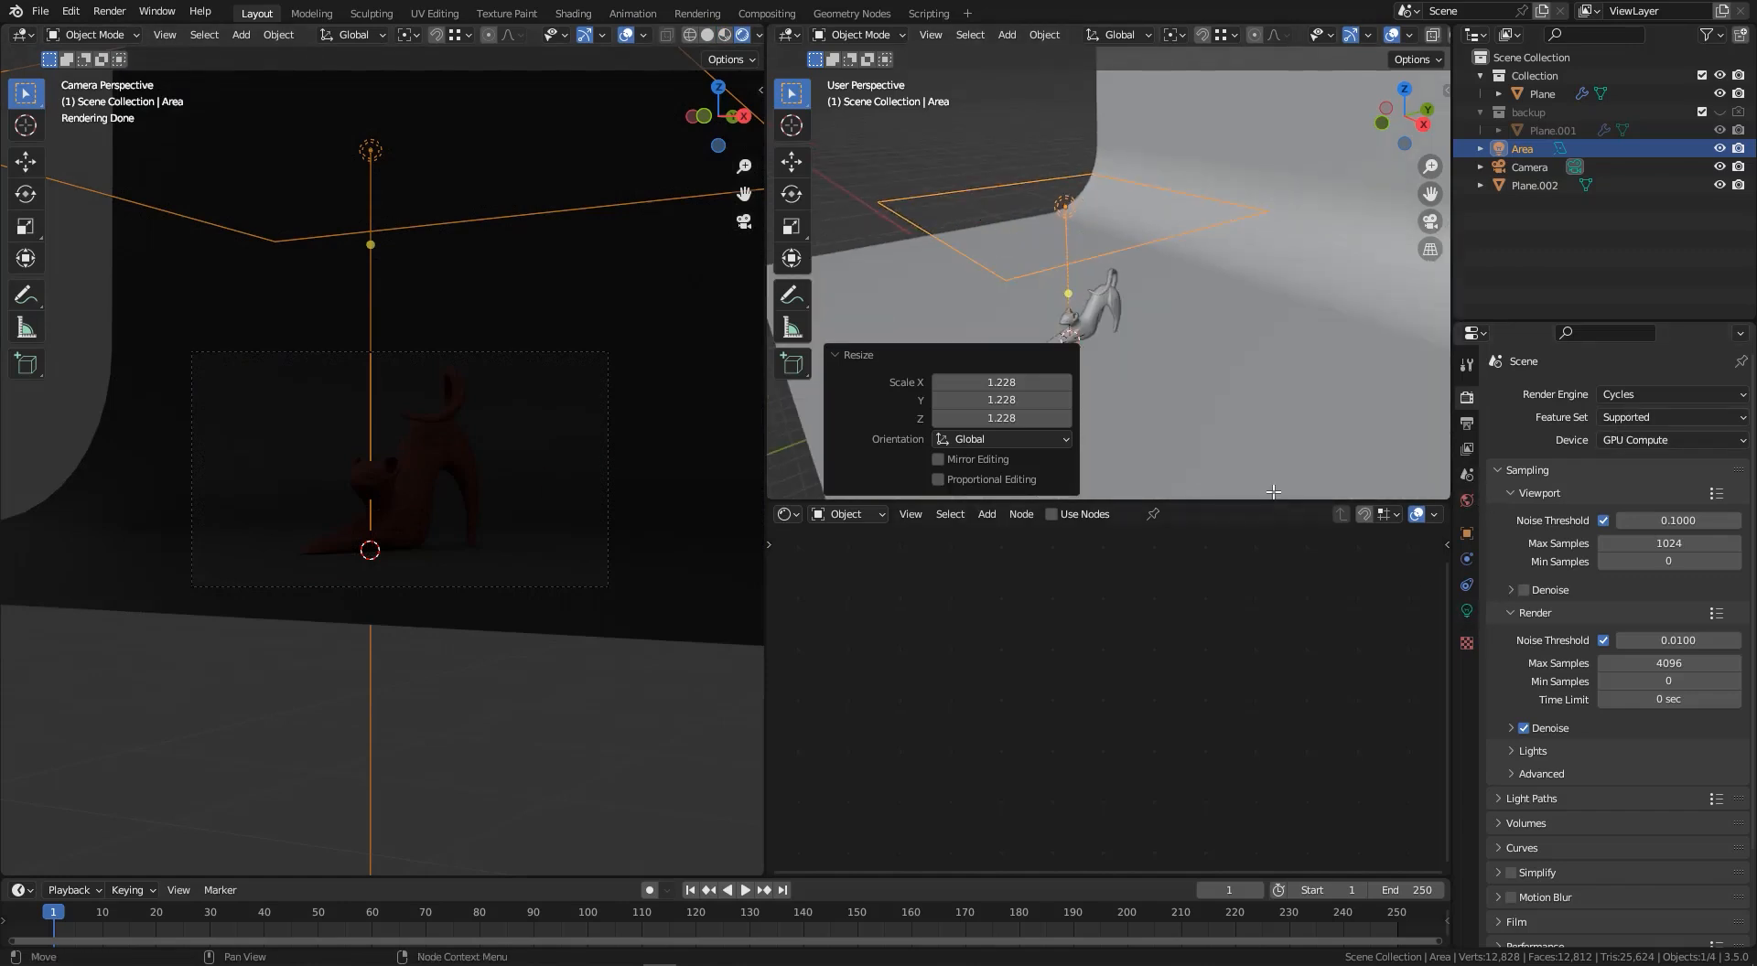
- Set the overhead area light's power to 500 W and look closer at the rendered cat
left_click(1469, 613)
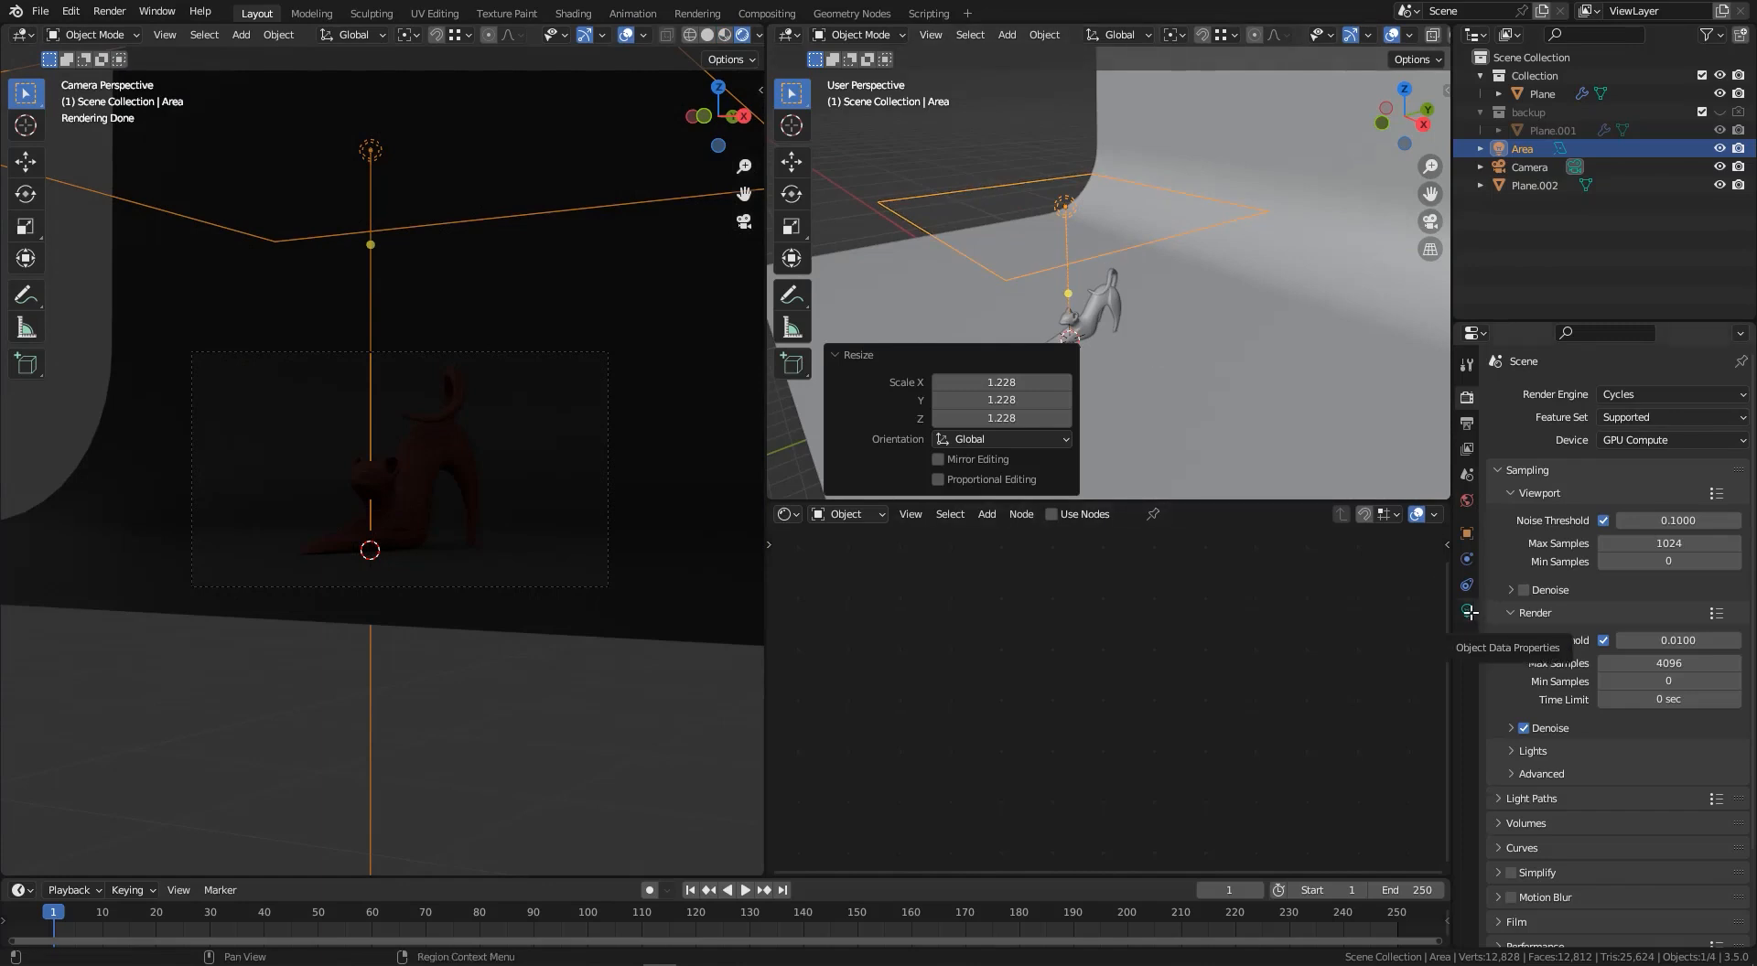
double_click(1627, 519)
type("500")
key("Return")
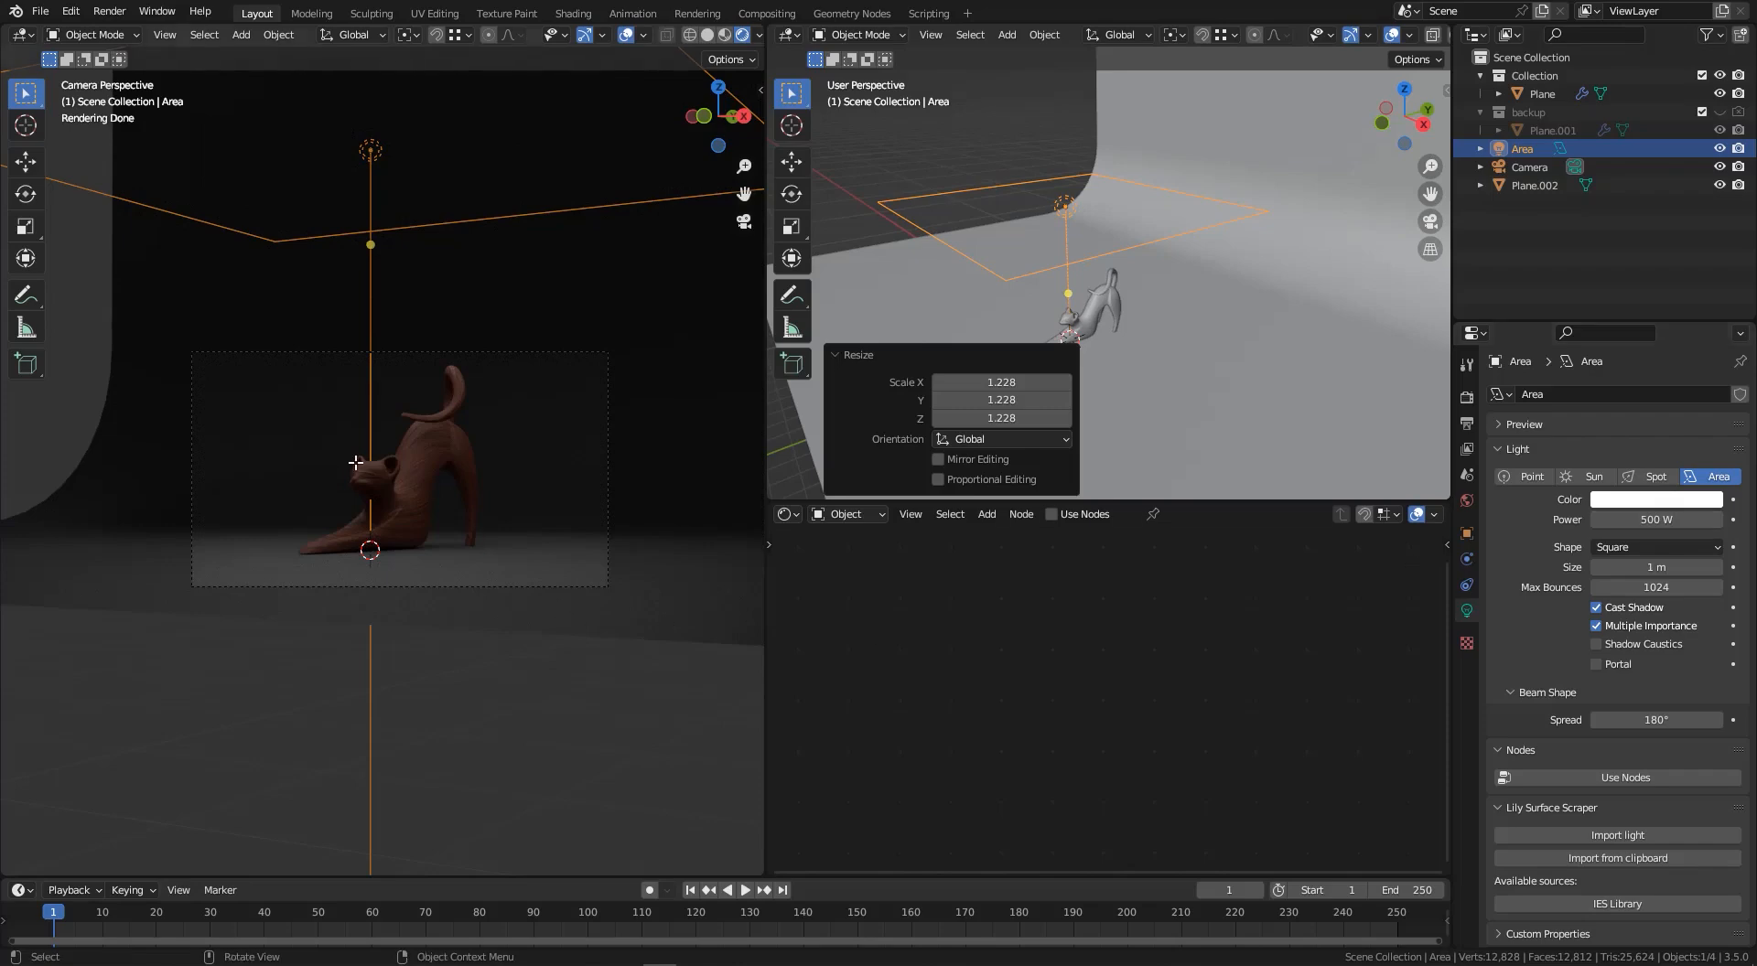
scroll(352, 462, "up", 2)
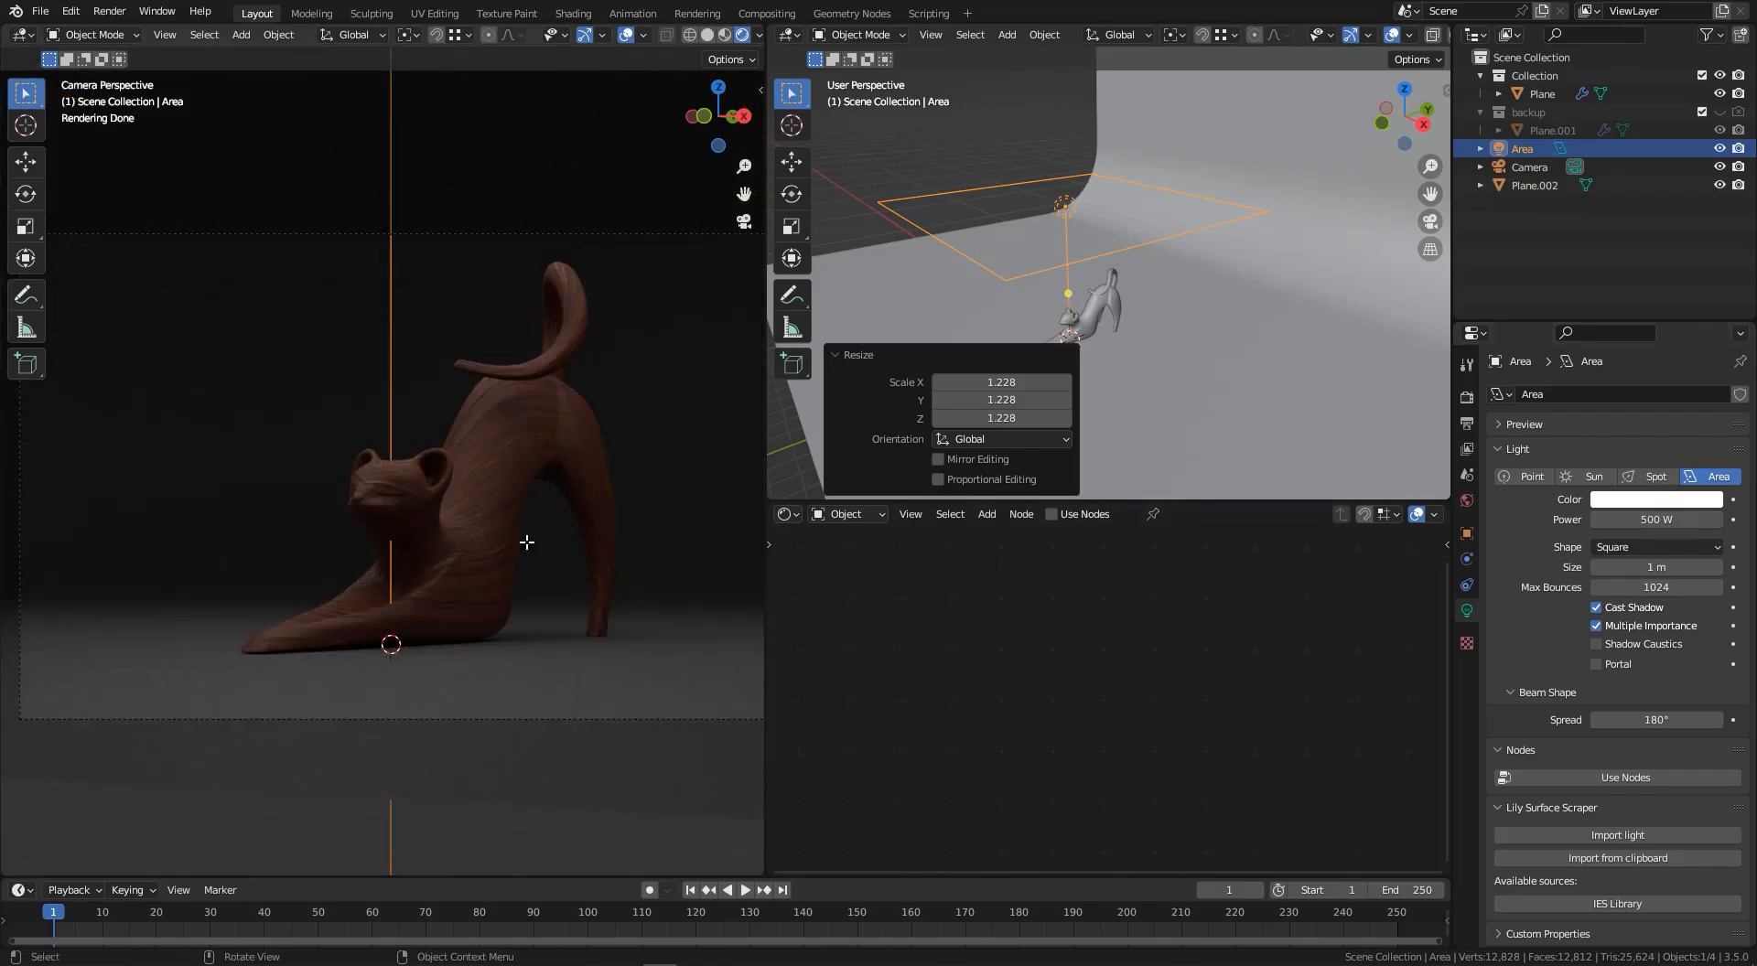
scroll(491, 534, "up", 1)
- Duplicate the area light about 8.3 m toward negative X and 5 m toward negative Y, and aim the copy at the cat
middle_click_drag(1068, 199, 1055, 308)
middle_click_drag(1067, 231, 1070, 183)
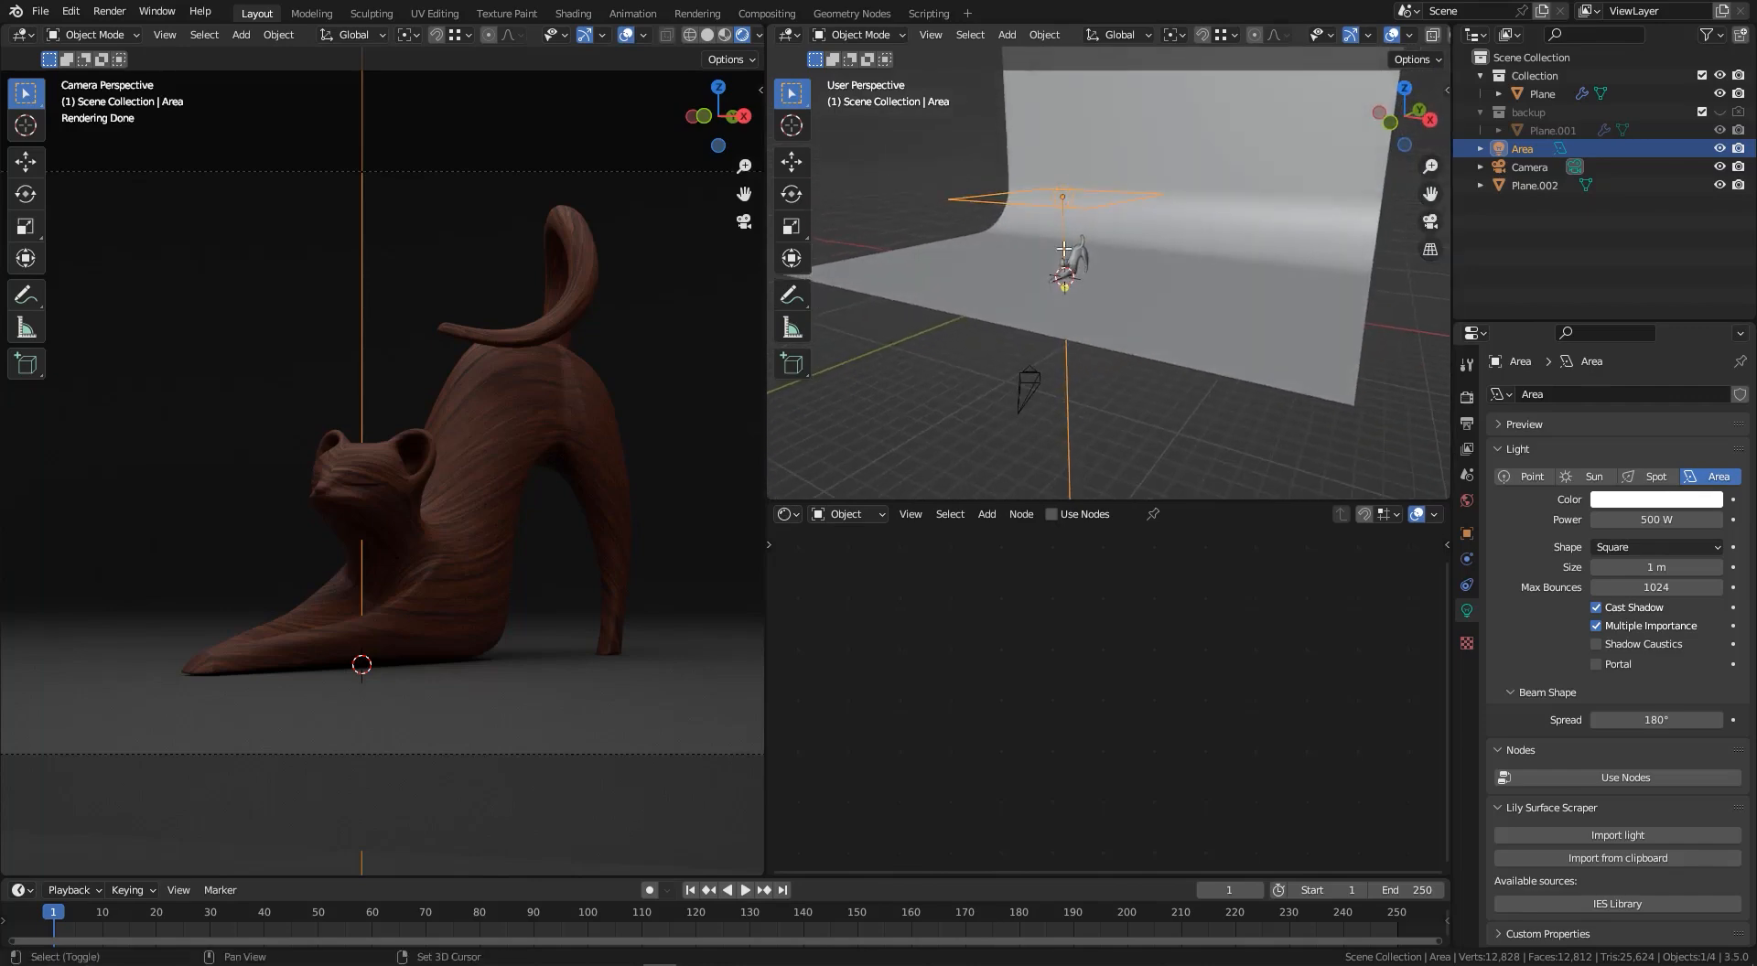
key("shift+d")
left_click(973, 296)
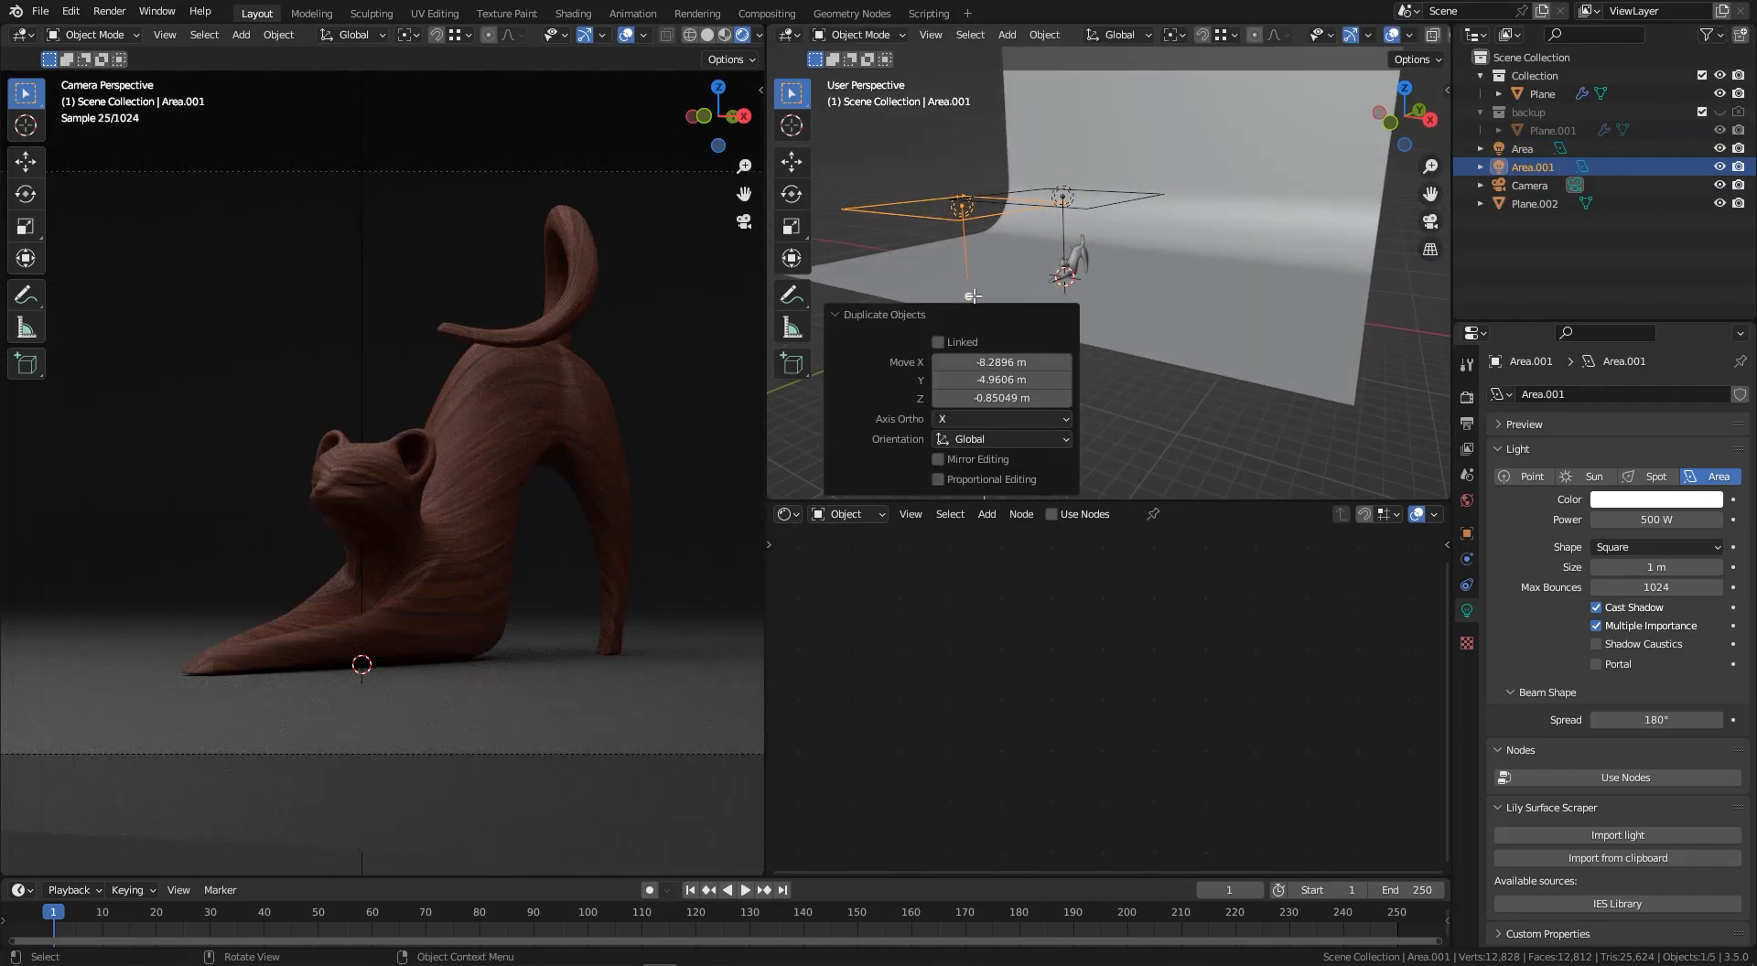
left_click(836, 313)
left_click_drag(971, 297, 1075, 259)
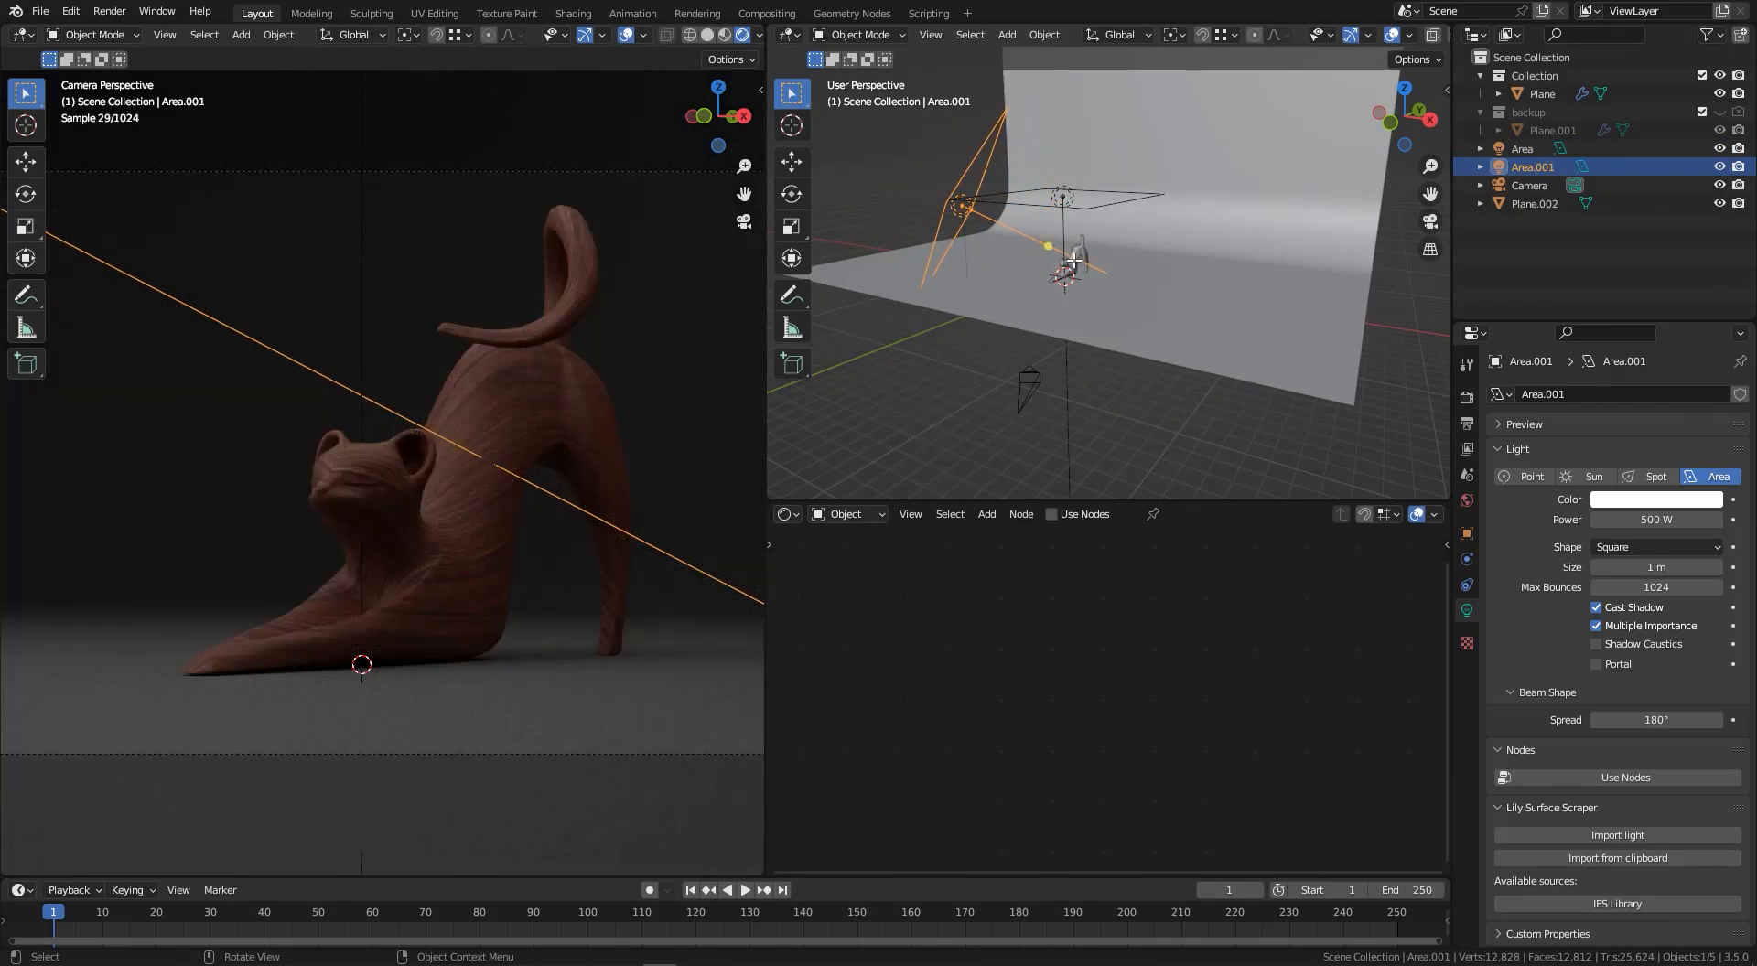
- Scale the duplicated side light to about 0.58 of its size and set its power to 5000 W
key("s")
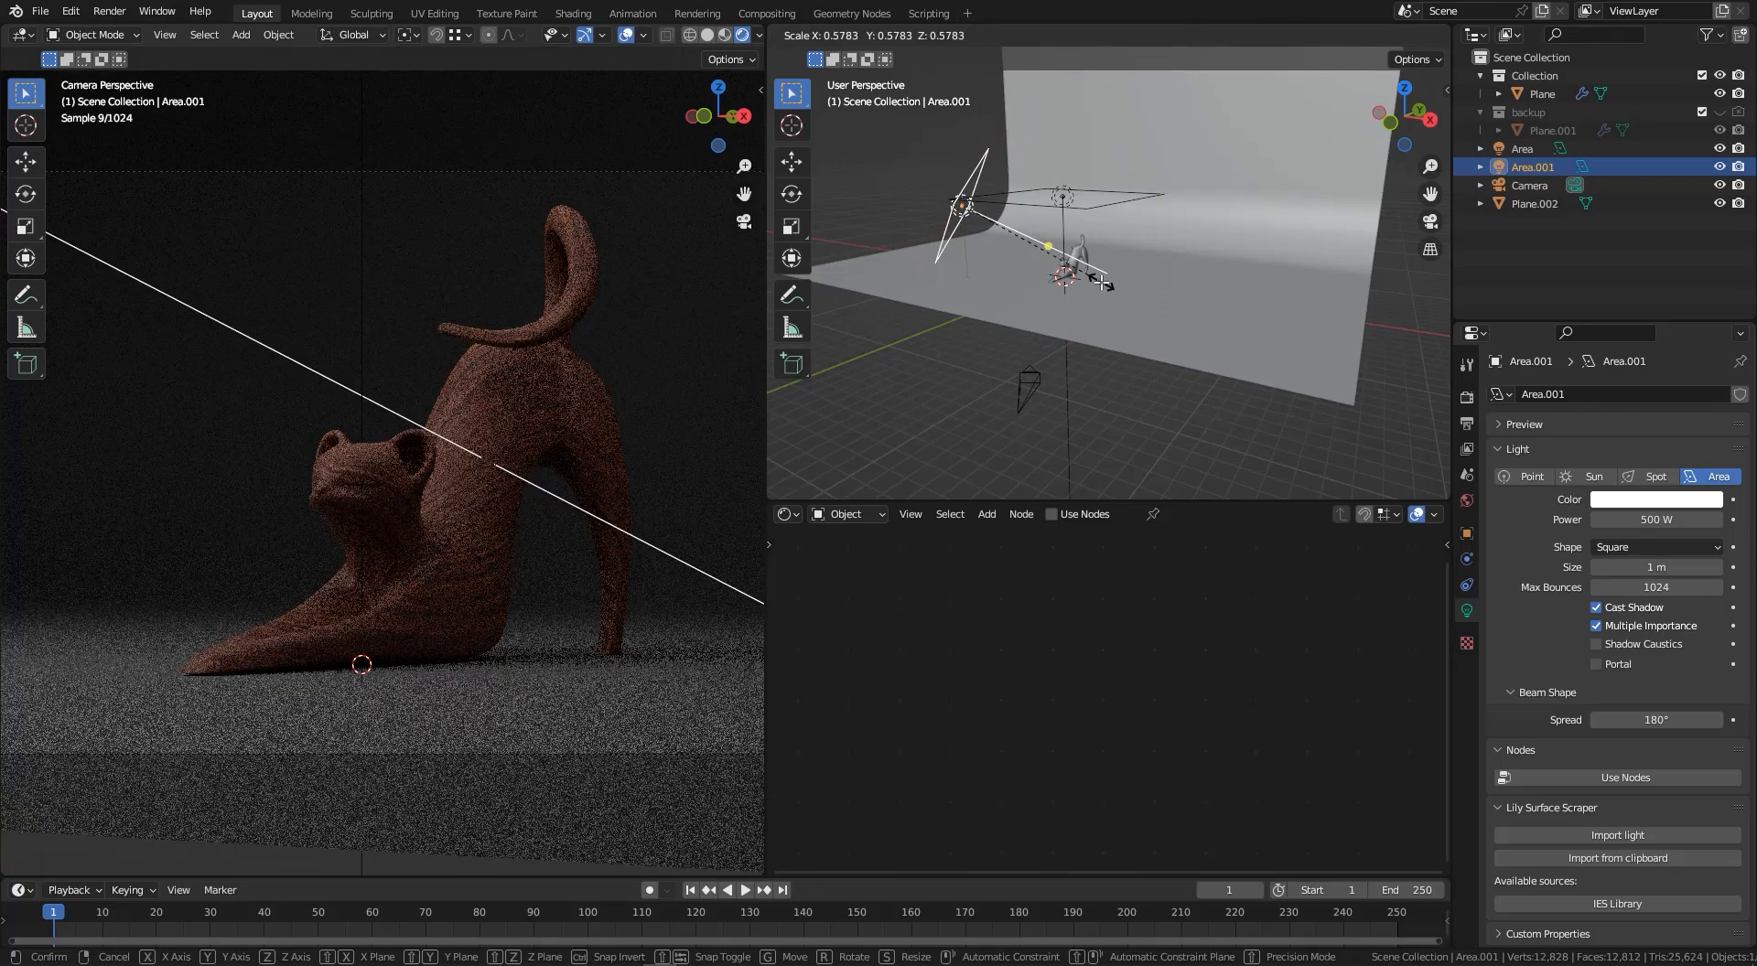
left_click(1445, 460)
left_click(1656, 520)
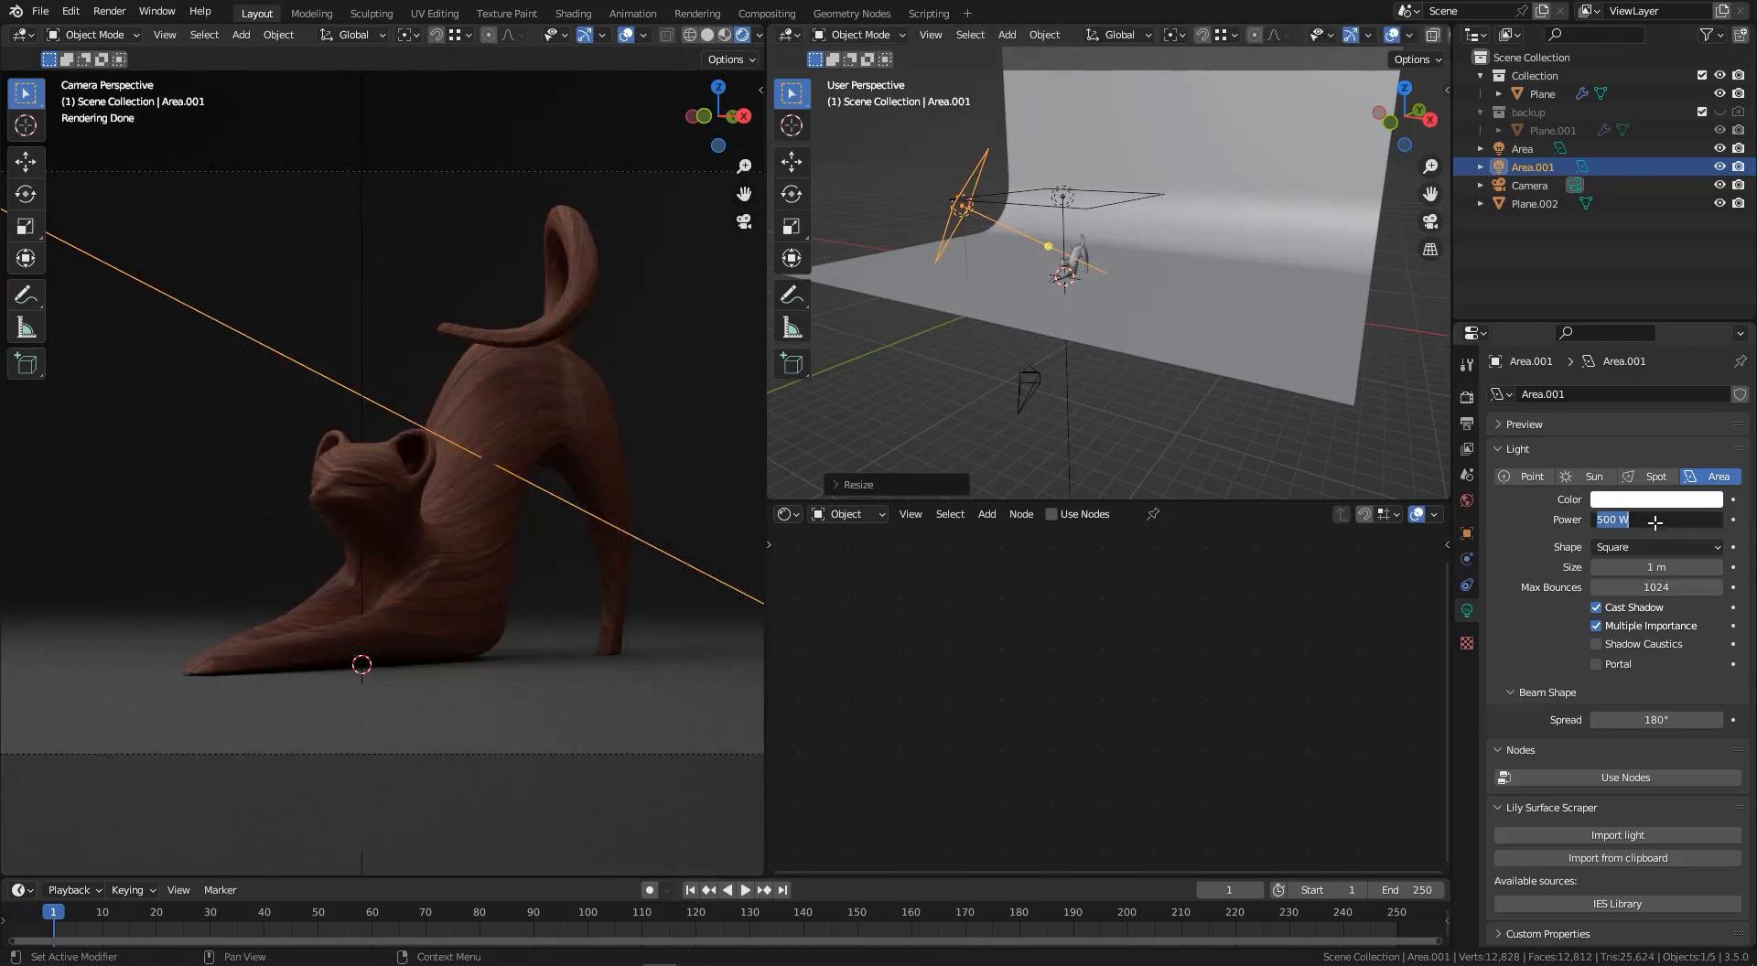
type("5000")
key("Return")
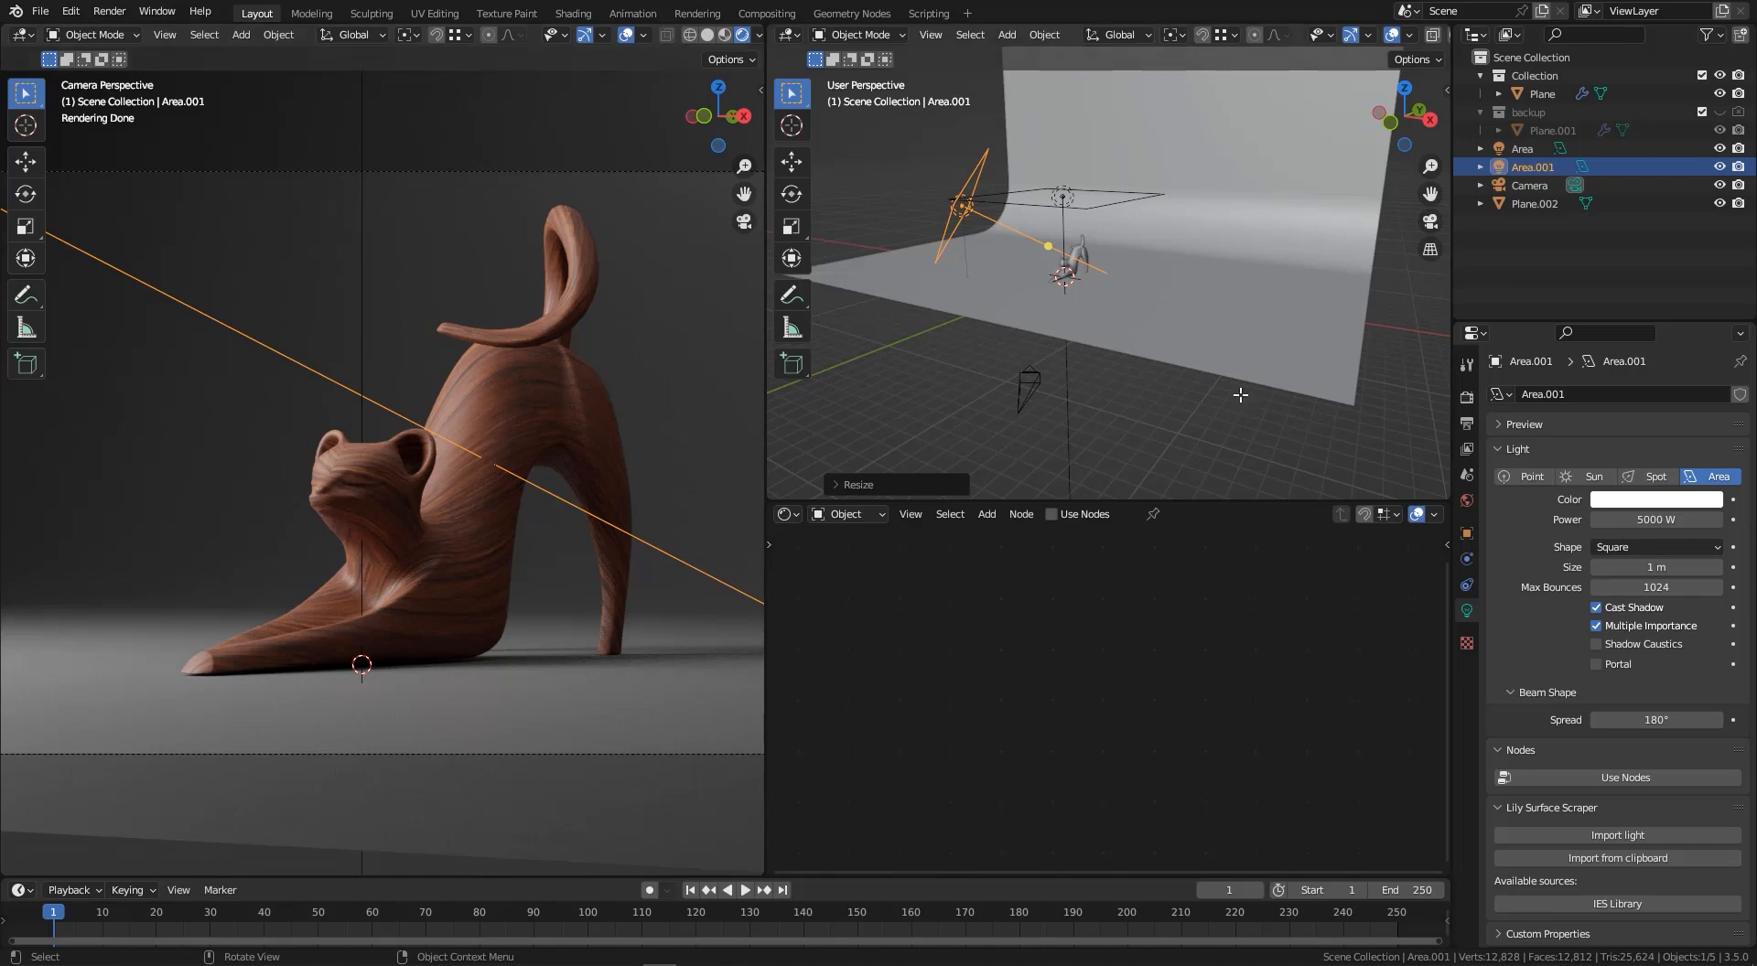
- Raise the side light's power to 8000 W and inspect the cat in the rendered camera view
left_click(1652, 520)
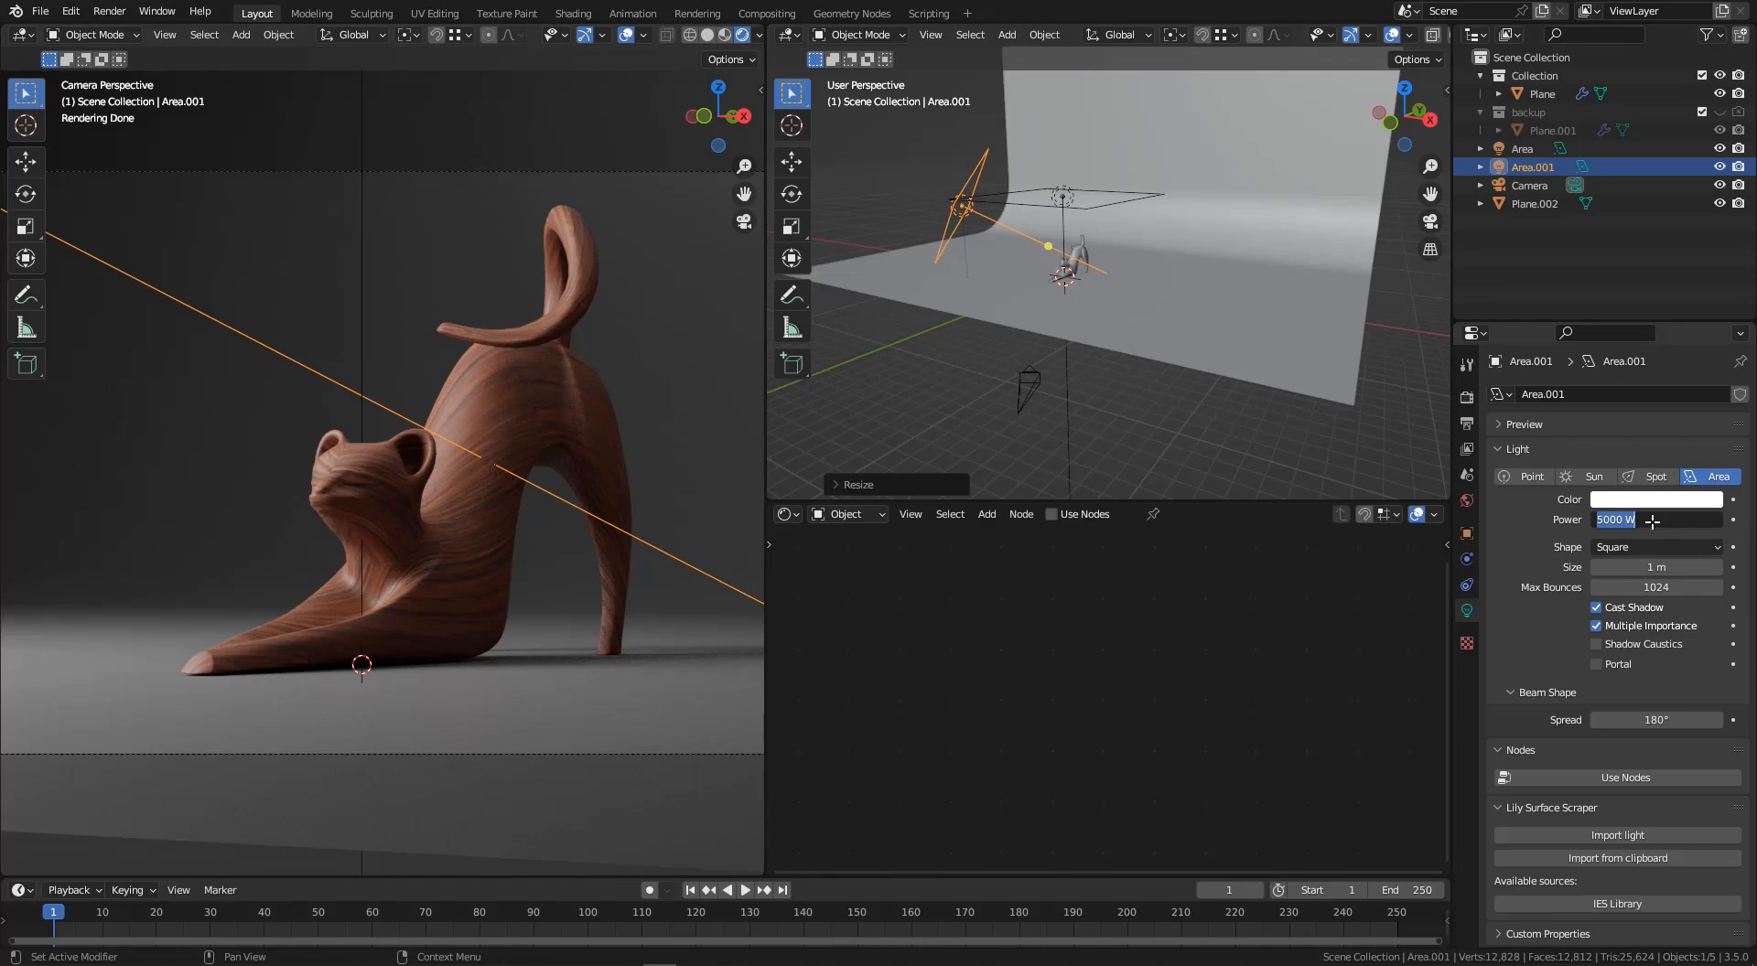
left_click(1598, 519)
key("Return")
middle_click_drag(314, 561, 331, 556, "shift")
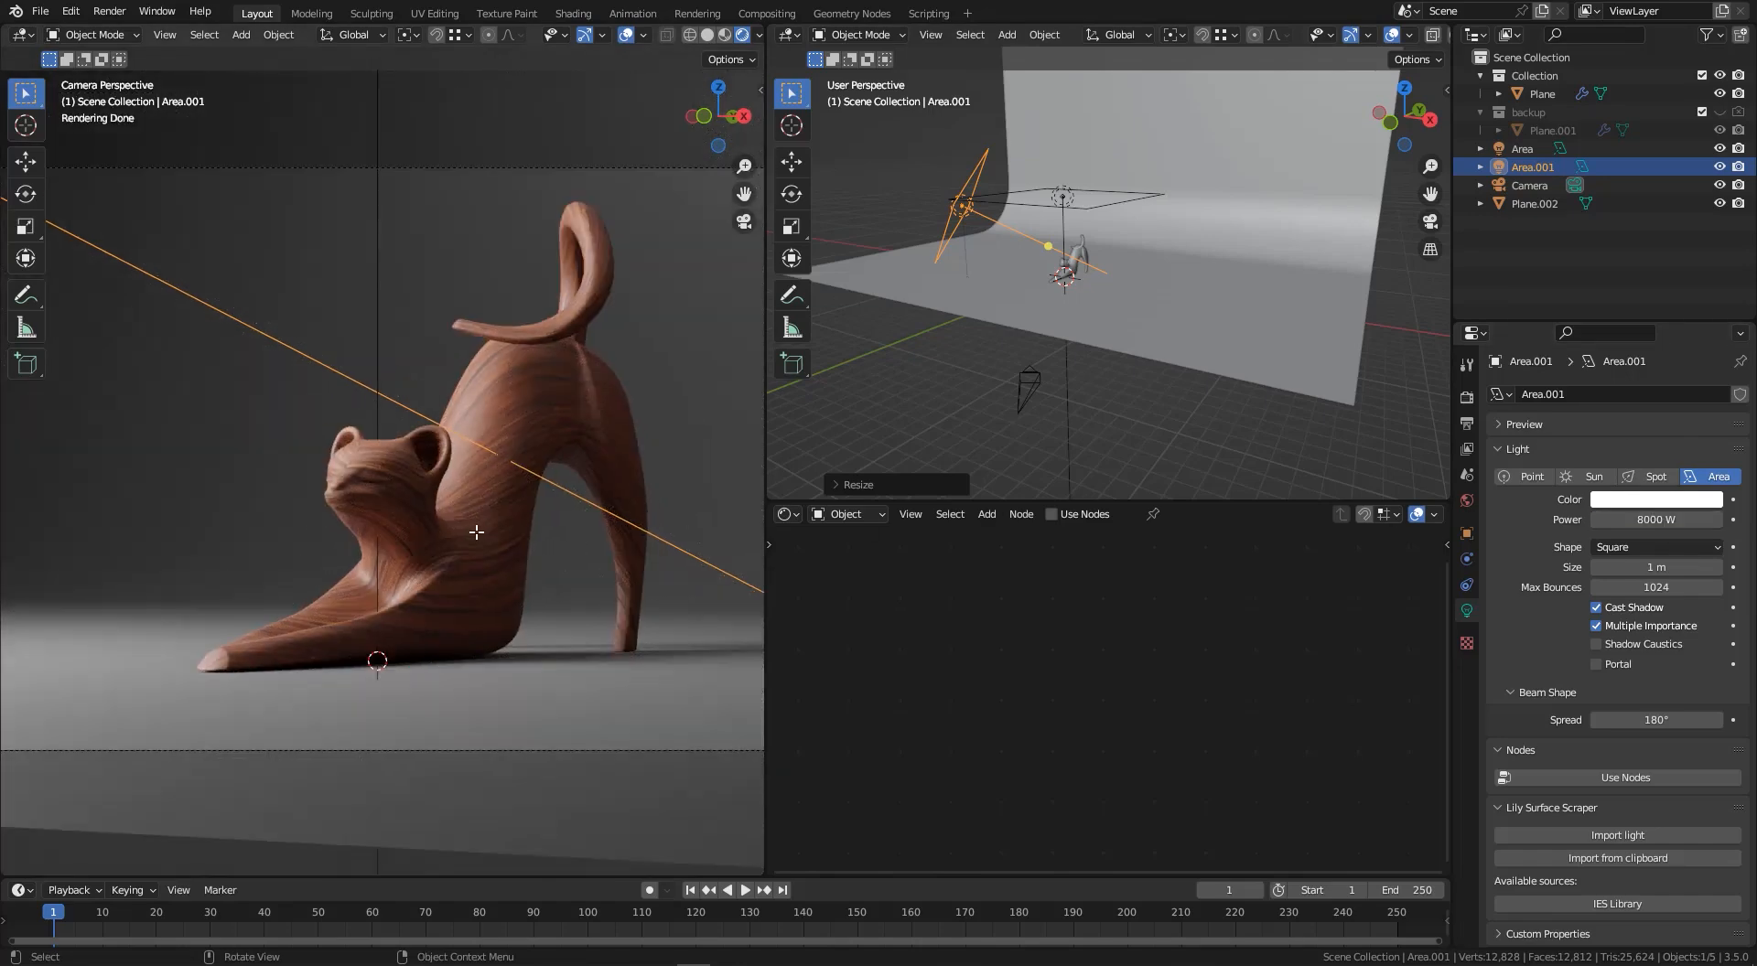
scroll(484, 539, "up", 1)
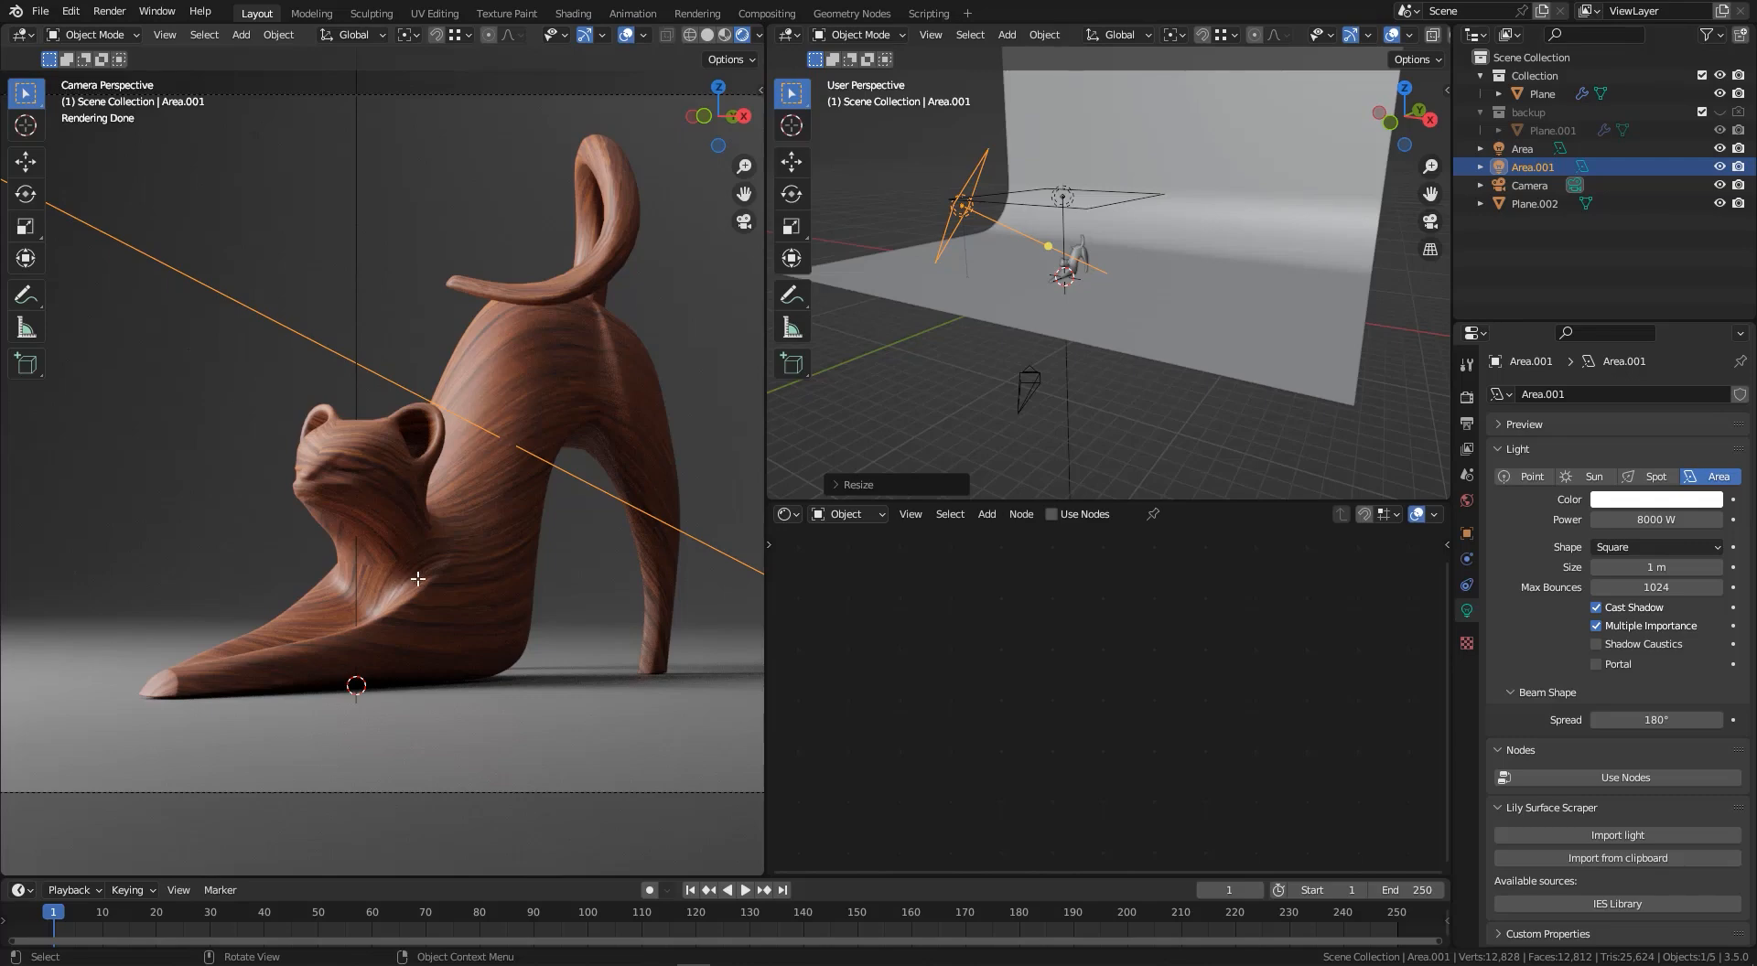
- Select the cat and set its Subdivision modifier's viewport level to 2, then clear the selection
left_click(419, 537)
scroll(418, 537, "up", 4)
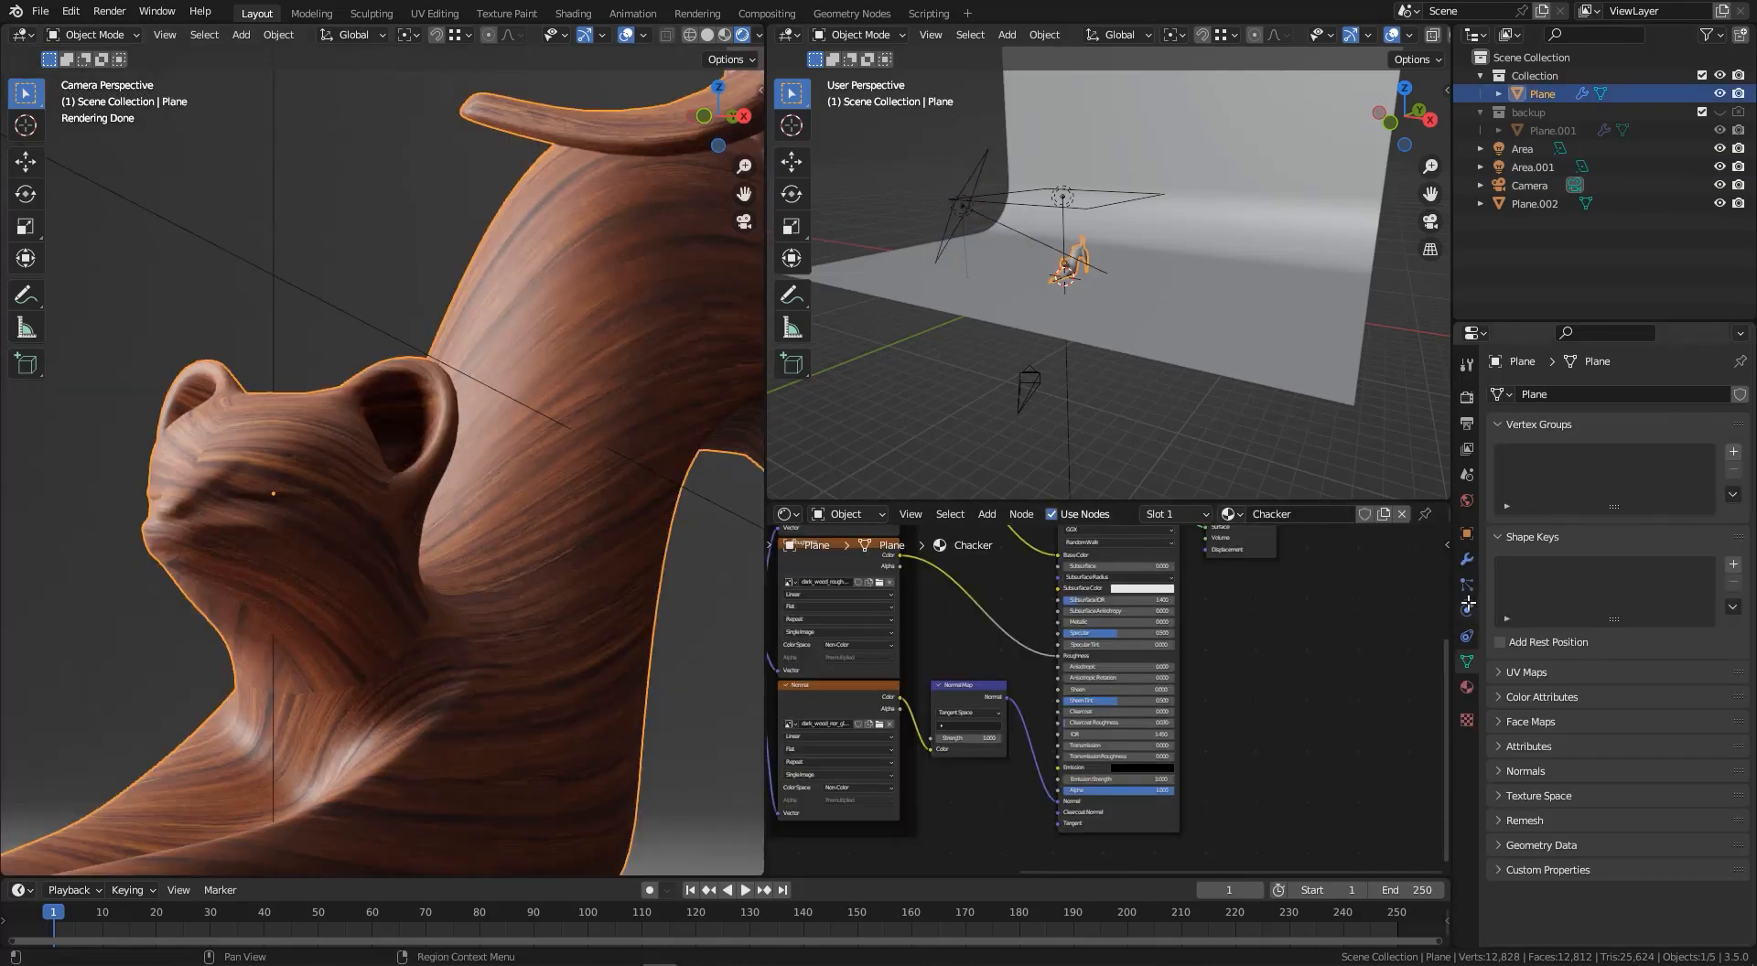
left_click(1467, 555)
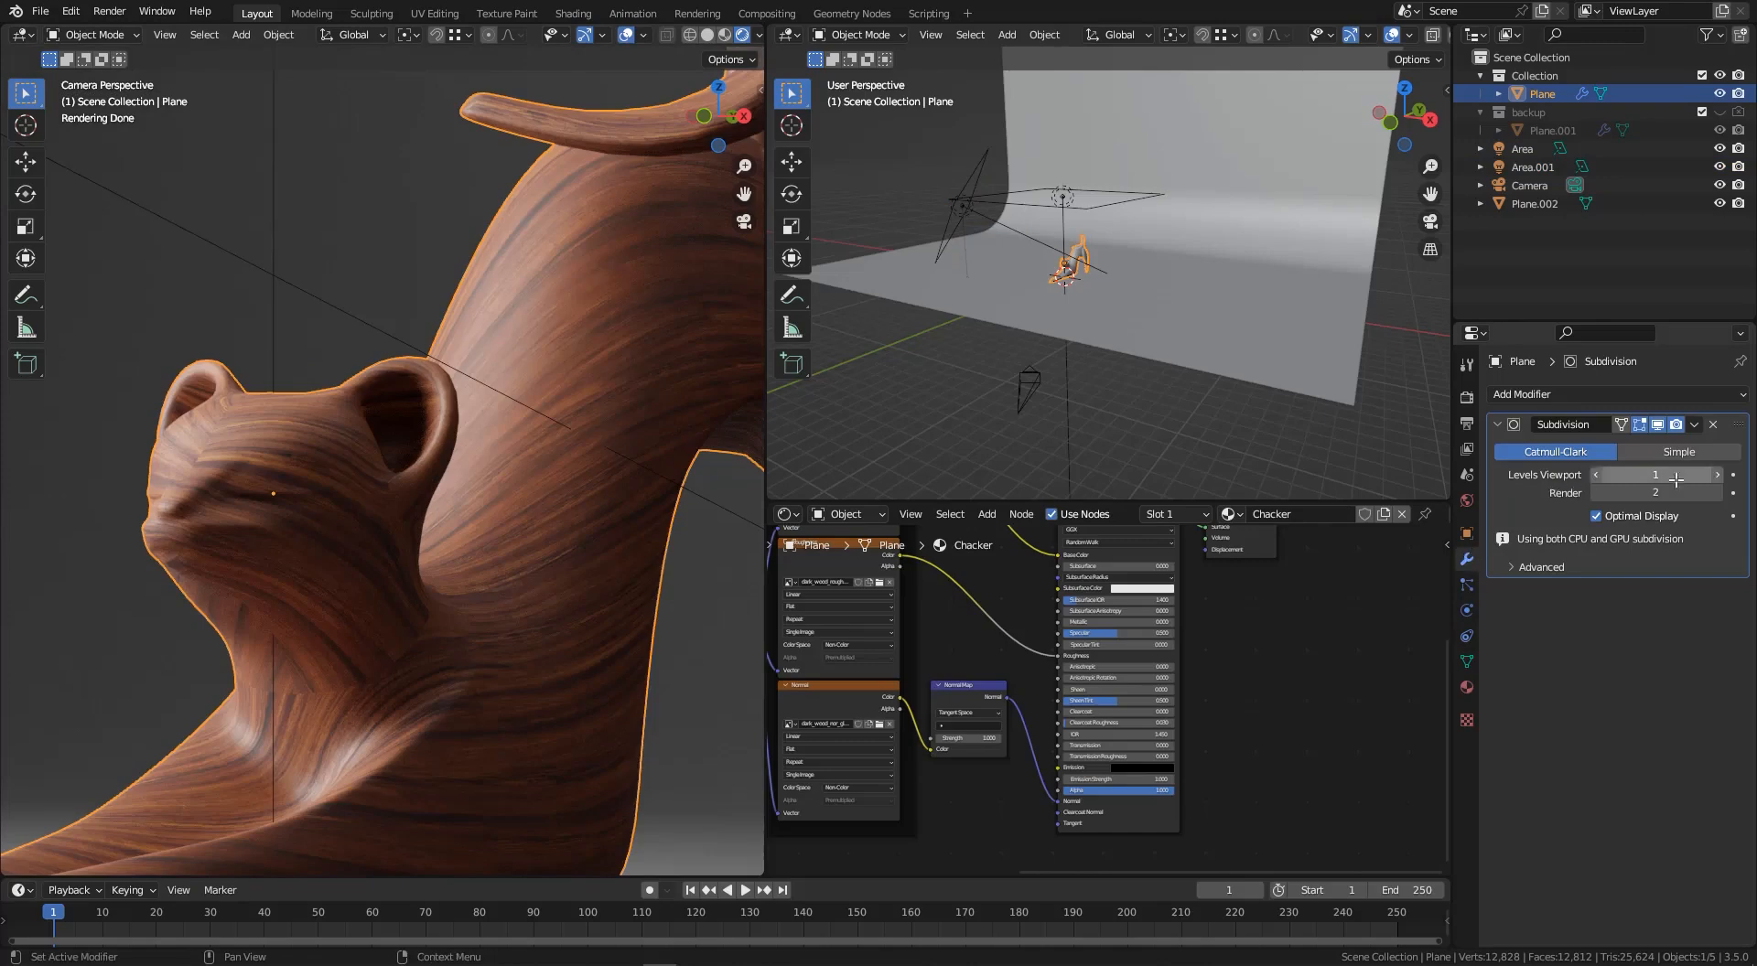
left_click(1725, 474)
scroll(403, 407, "down", 4)
key("alt+a")
scroll(385, 465, "down", 1)
scroll(385, 468, "down", 1)
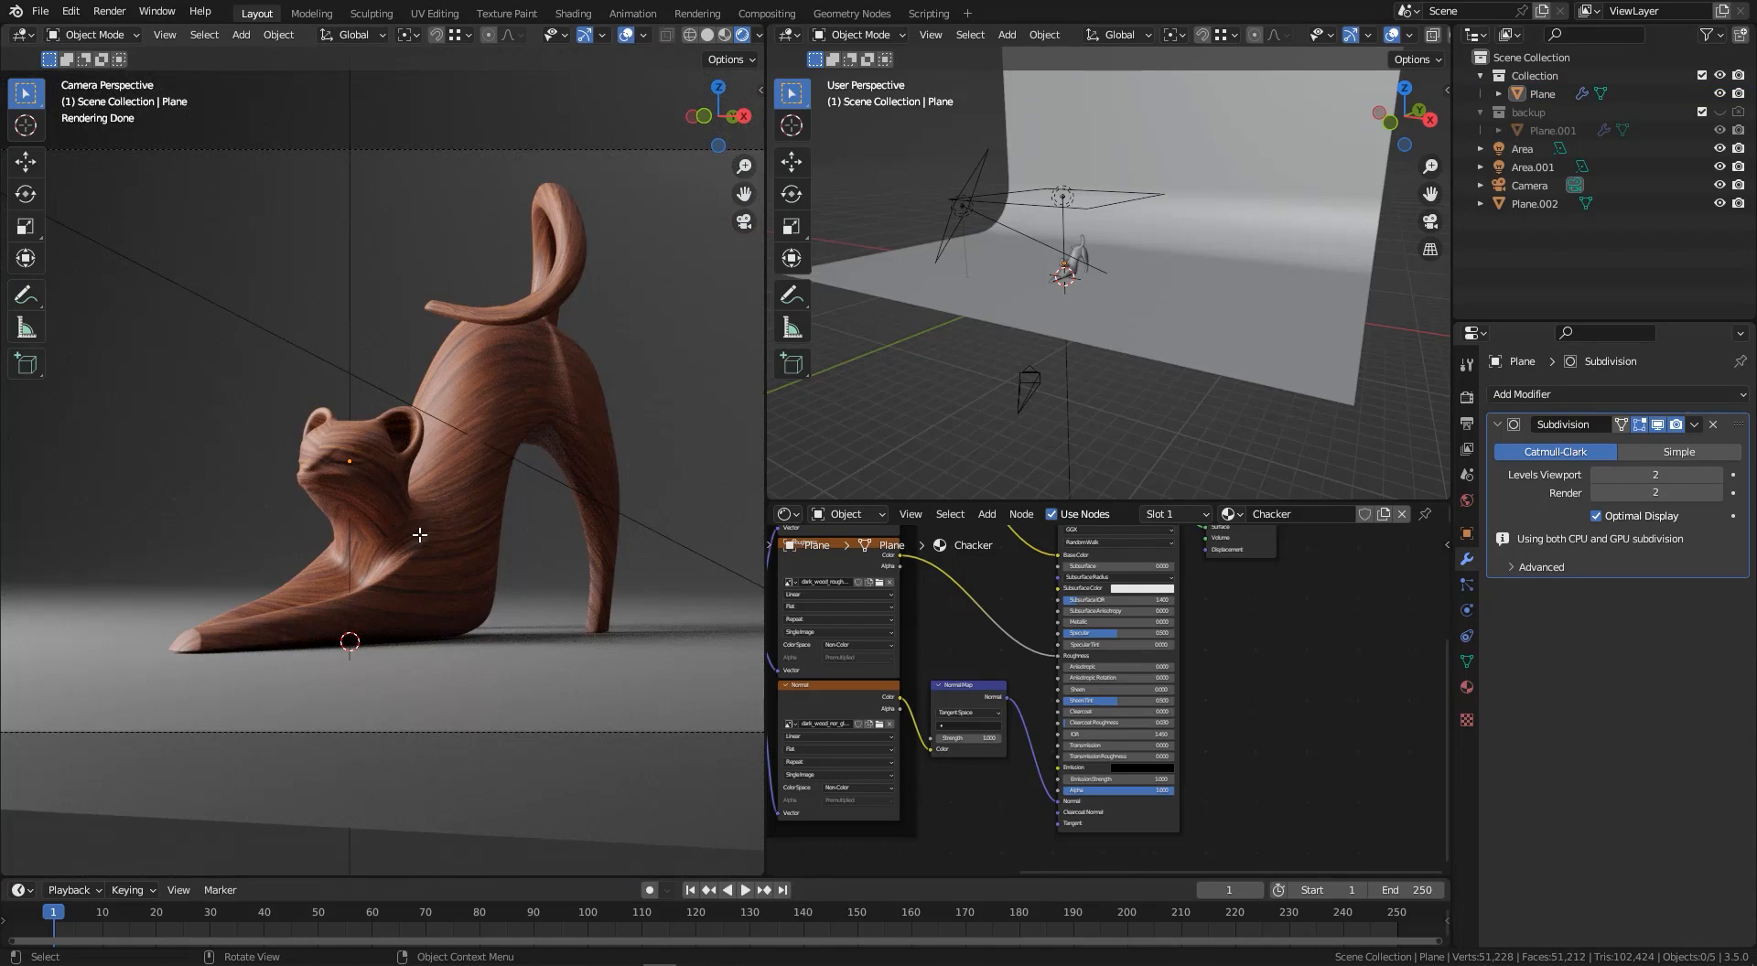
- Select the curved backdrop and enlarge the shader editor upward to show its ground material nodes
middle_click_drag(1217, 307, 1203, 236)
left_click(1203, 236)
left_click_drag(1052, 499, 1051, 254)
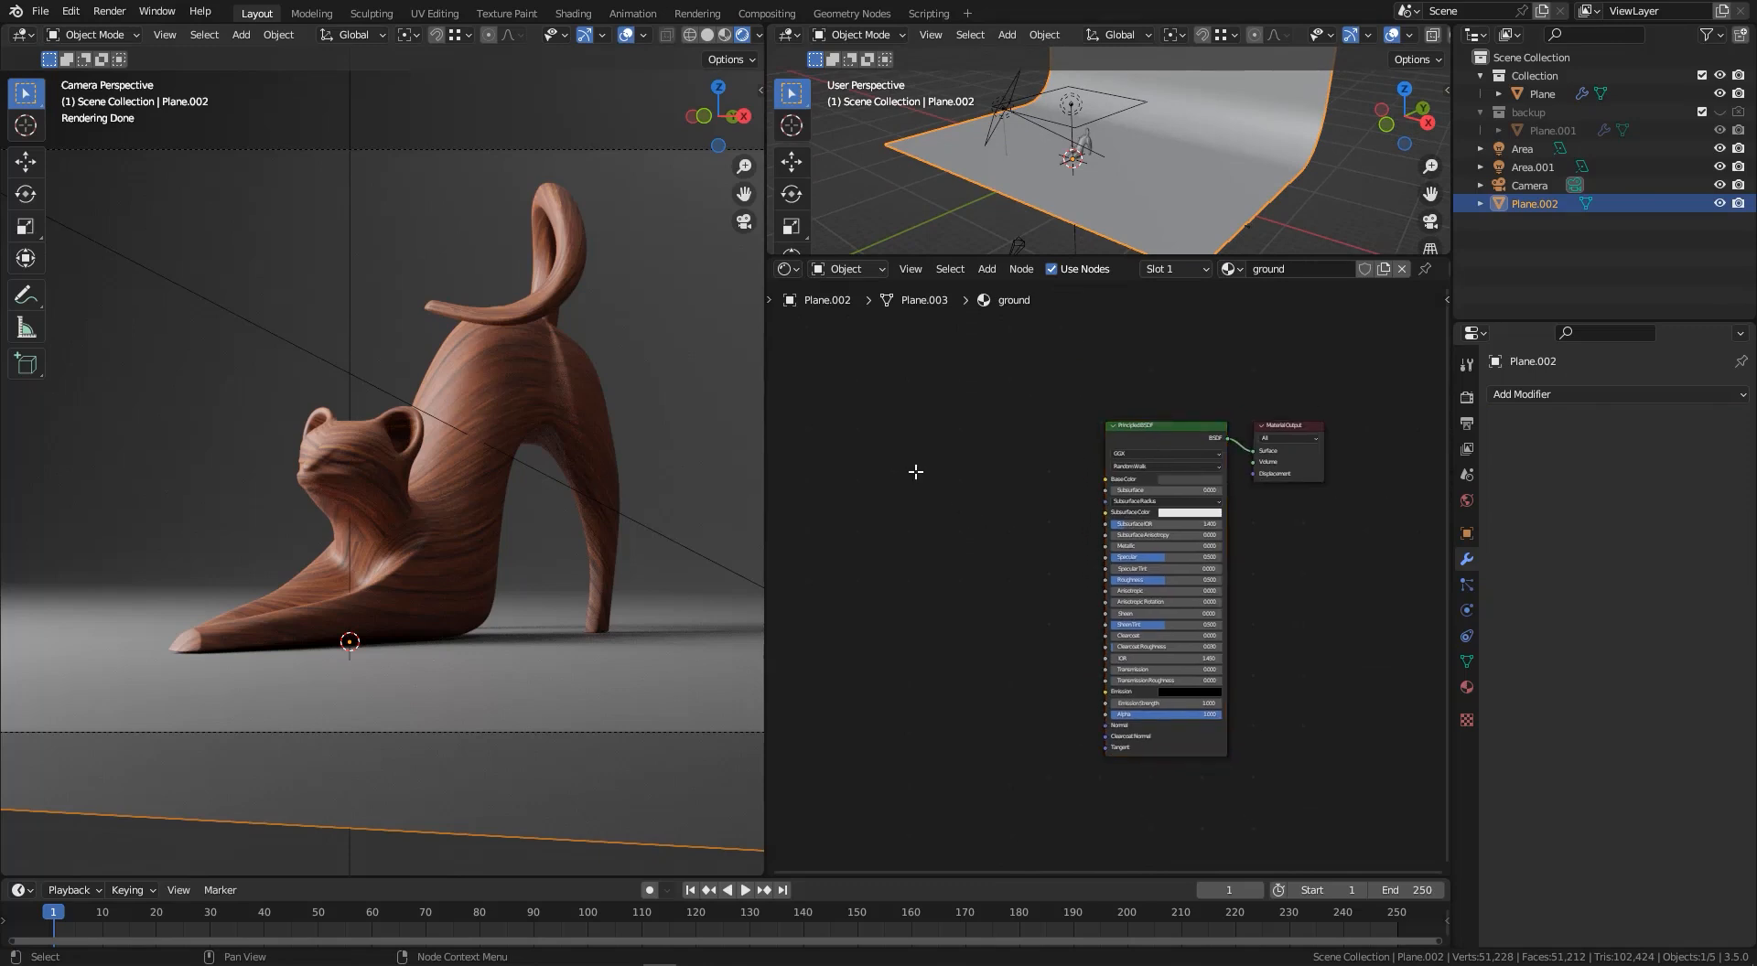
- Add a Gradient Texture node to the ground material and connect its Color output to the Principled BSDF's Base Color
key("shift+a")
left_click(937, 479)
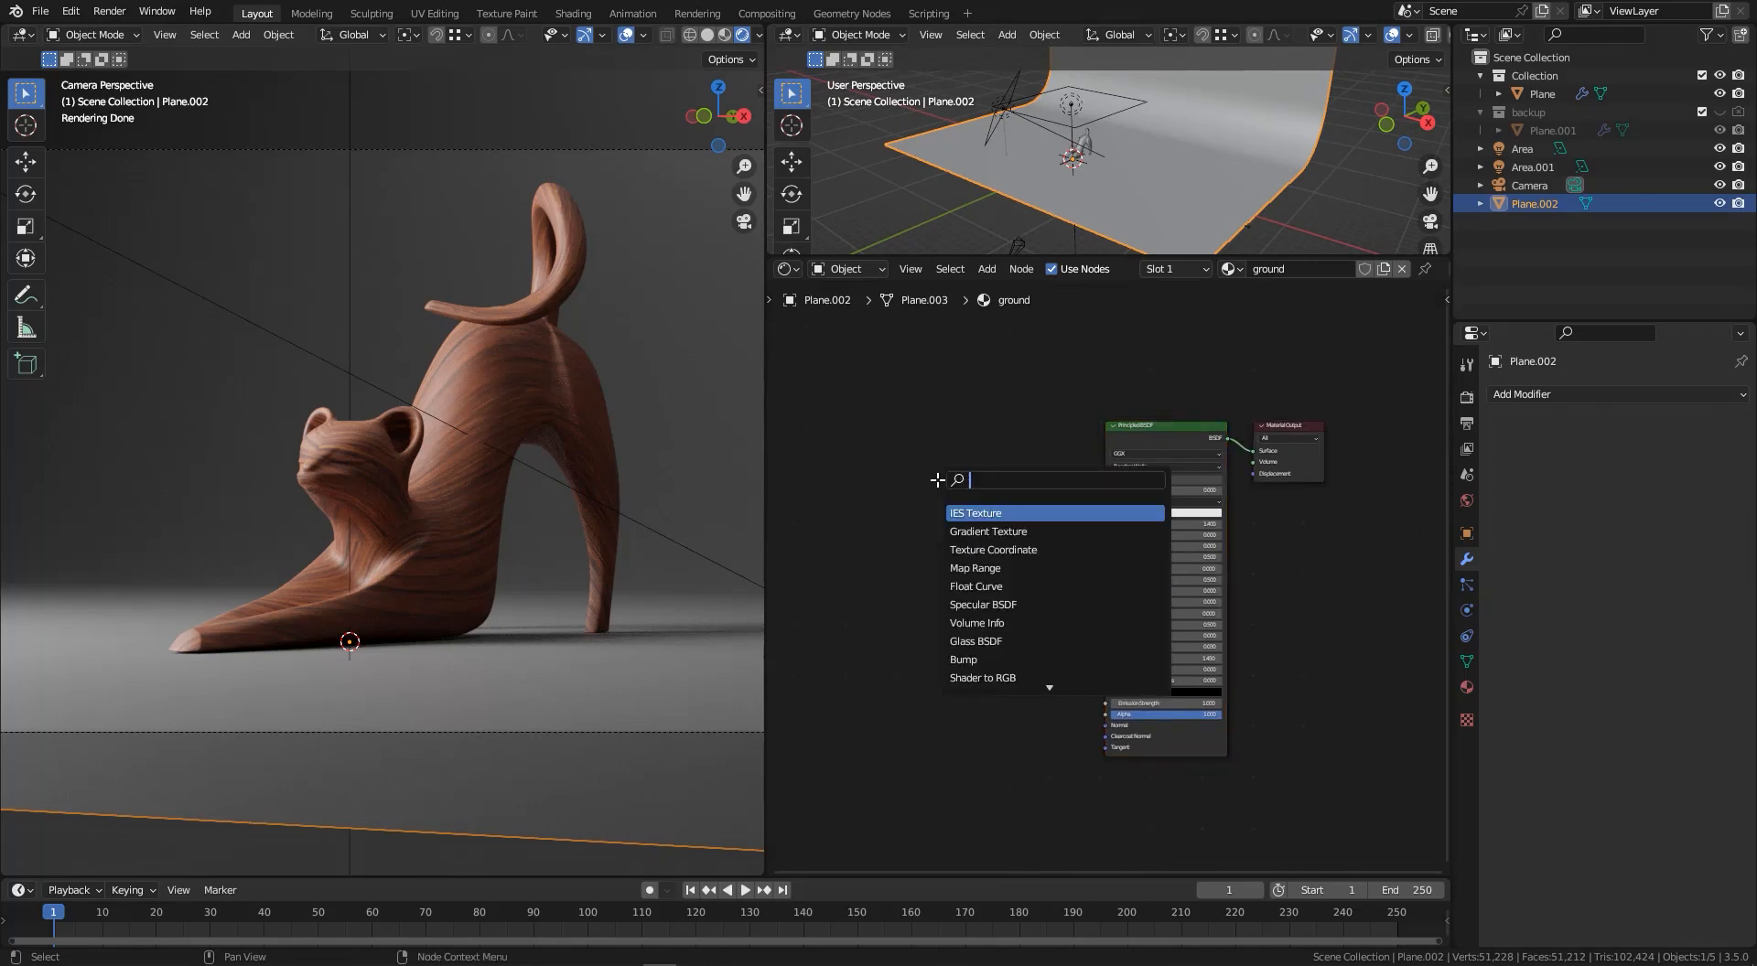
type("grad")
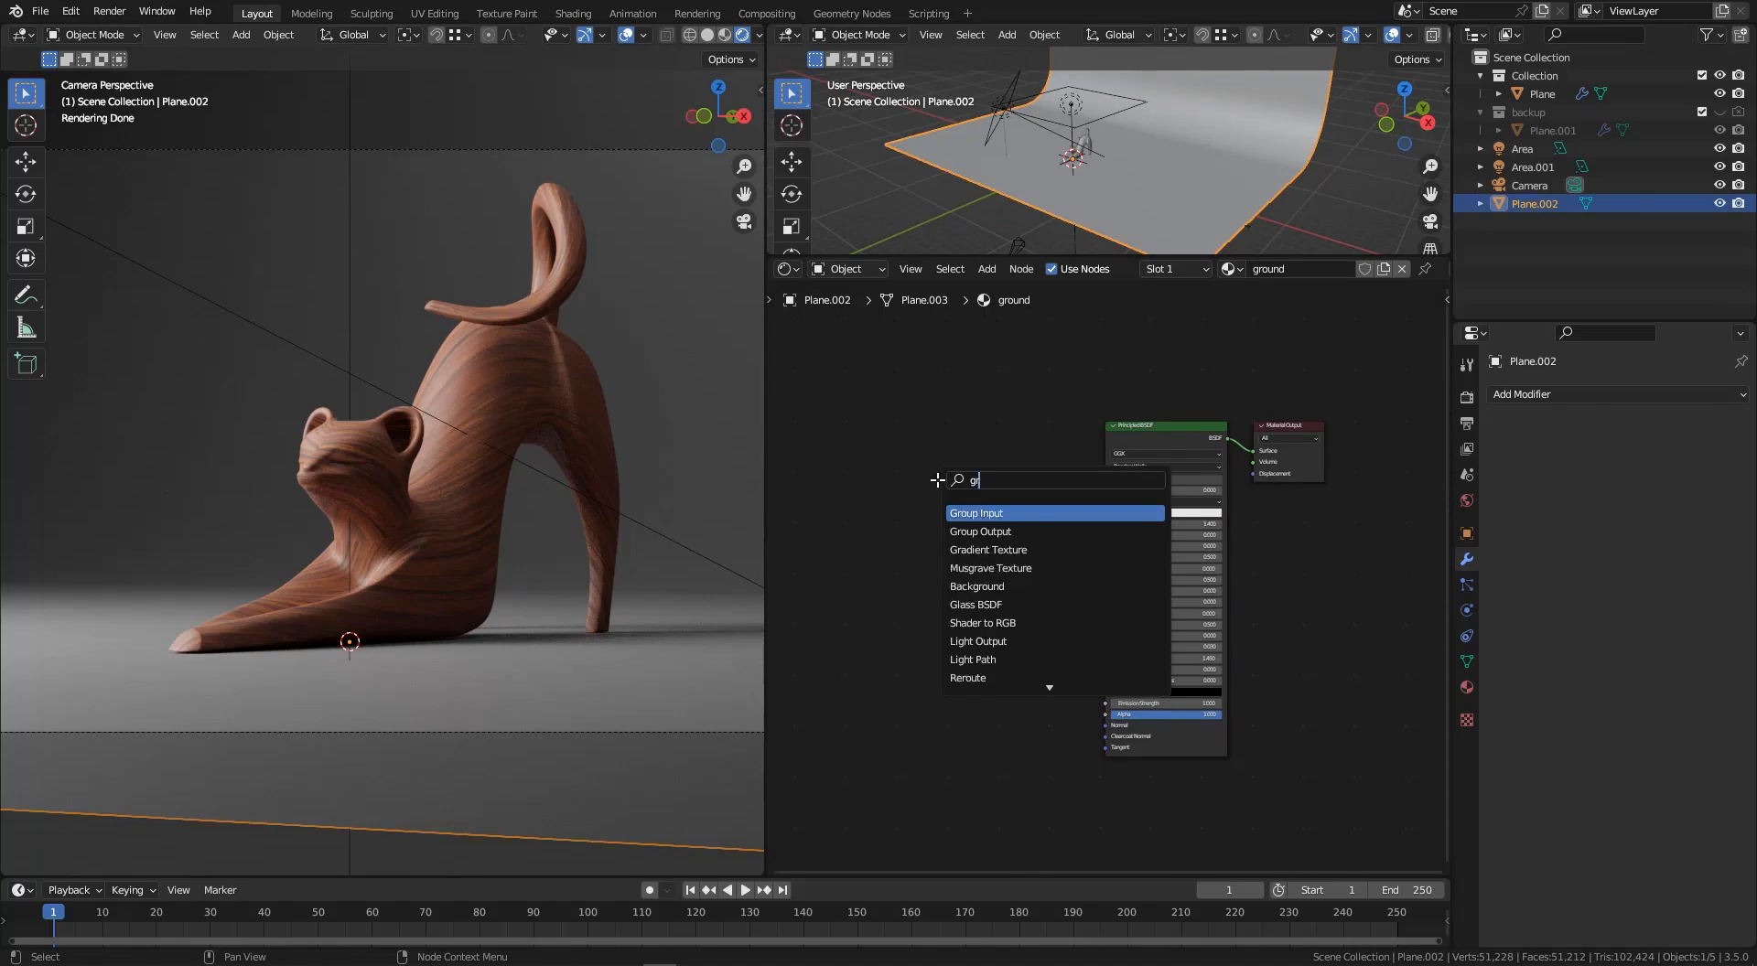
key("Return")
left_click(937, 477)
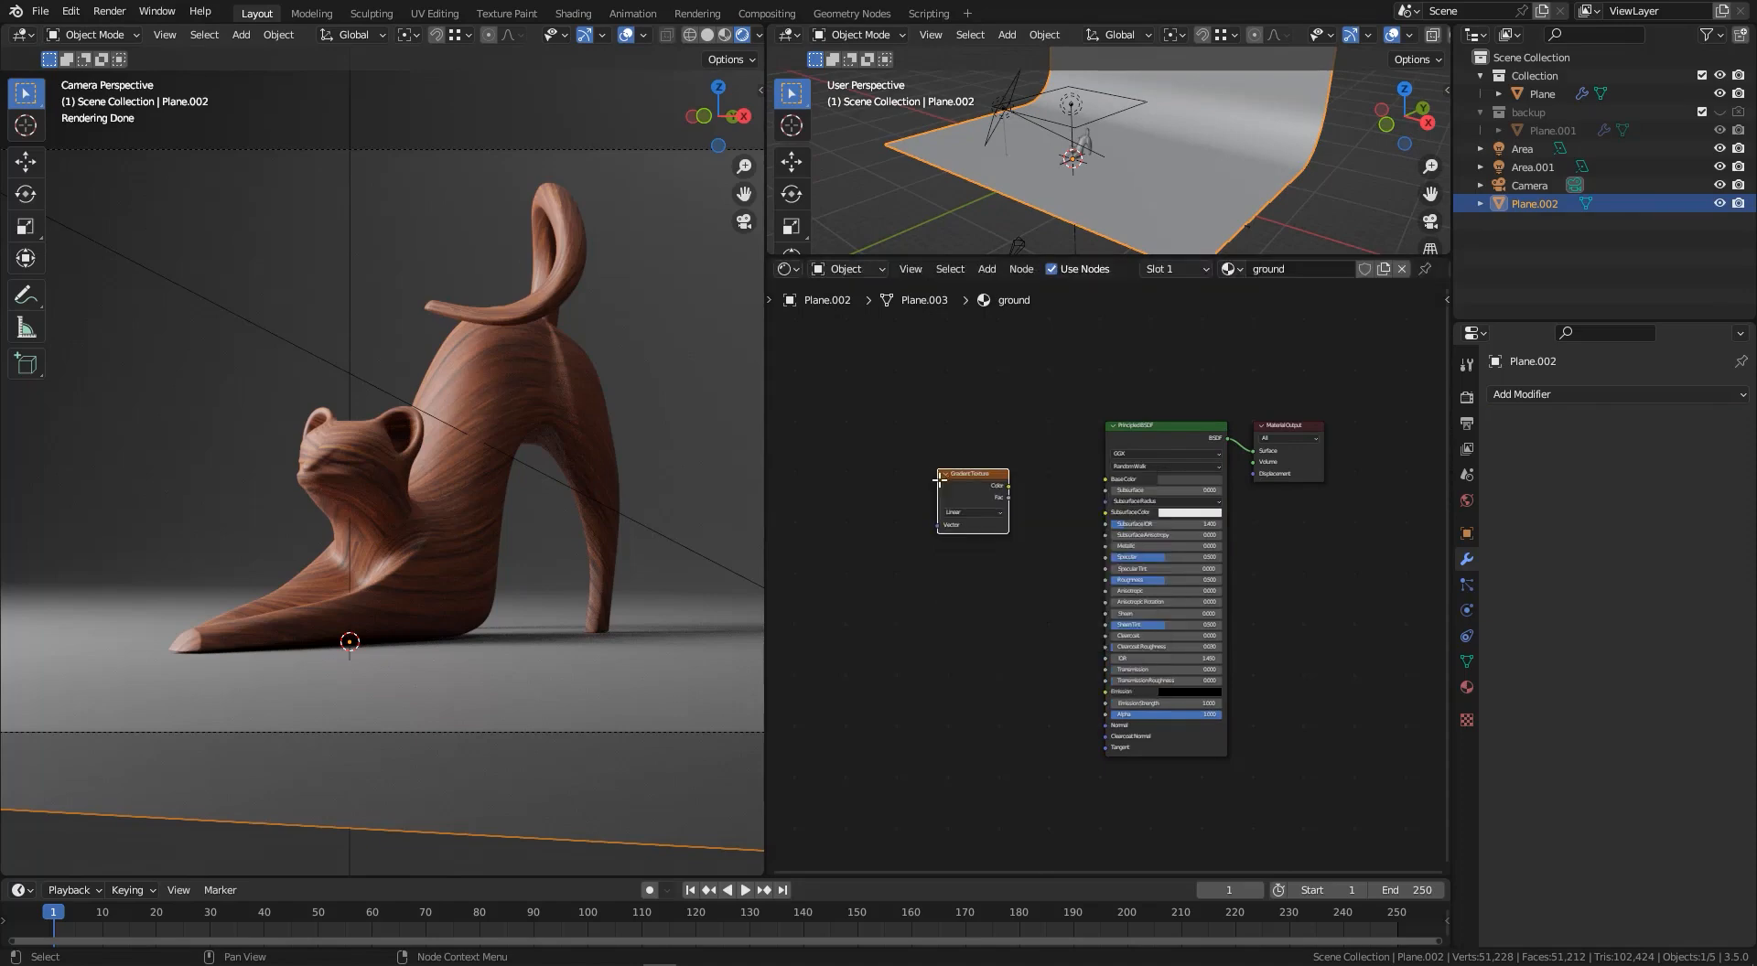
scroll(962, 512, "down", 1)
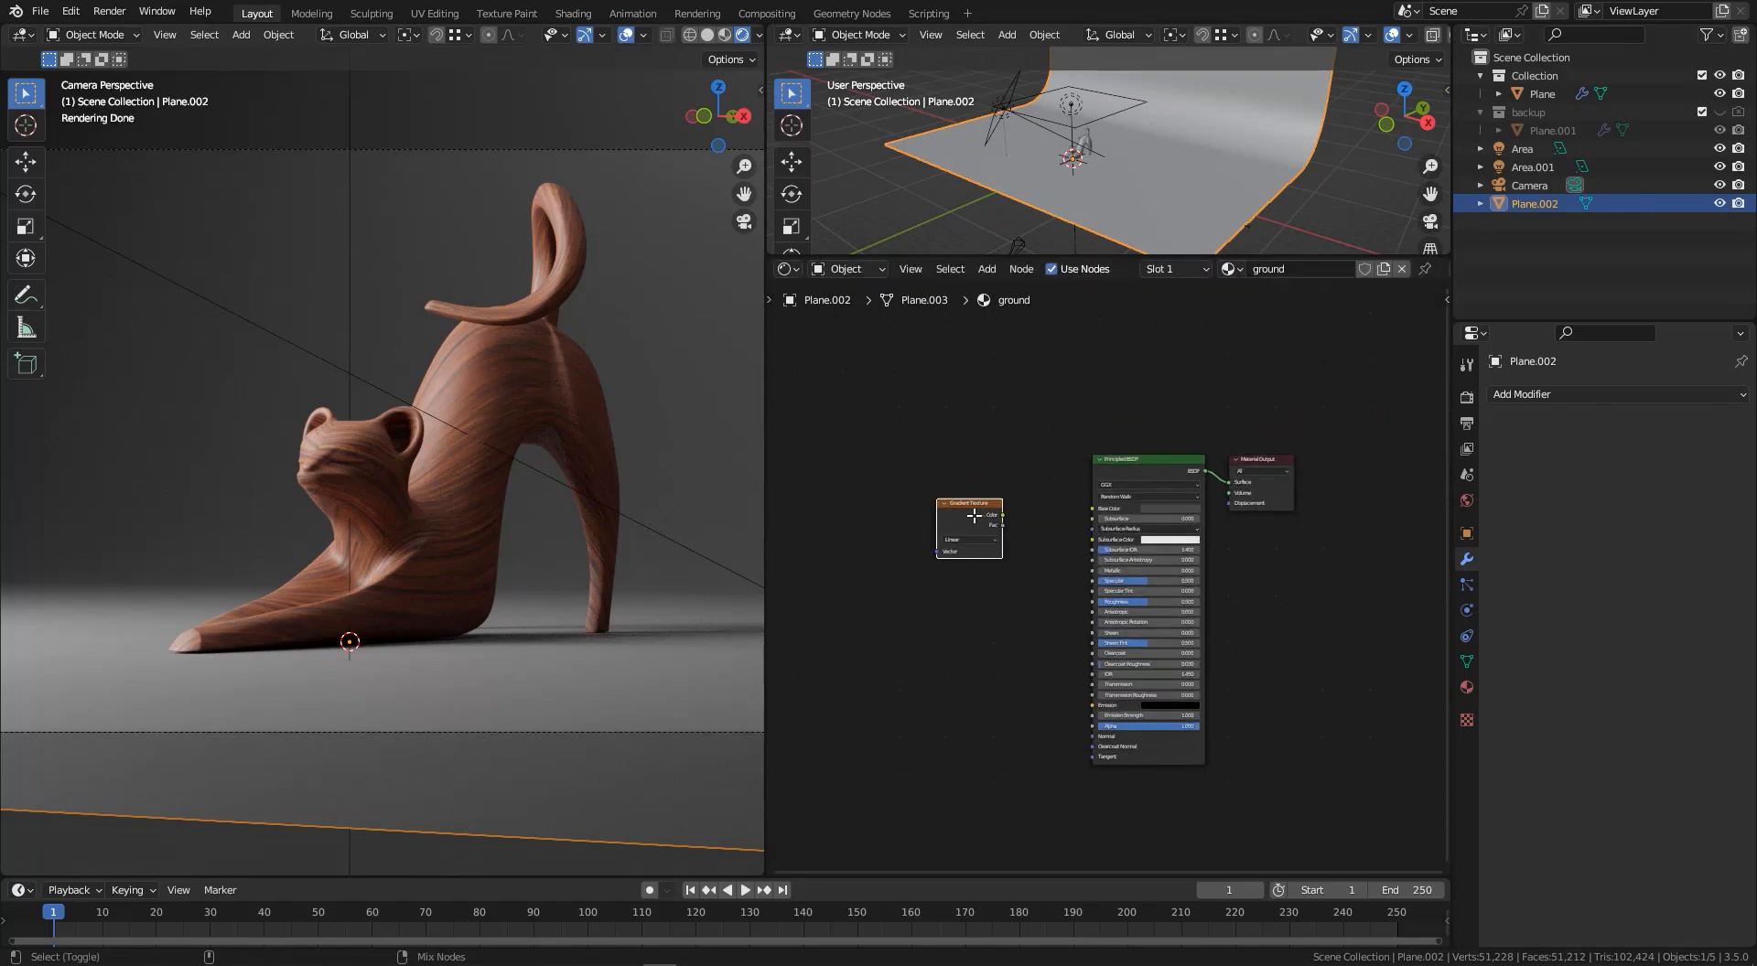
left_click_drag(1003, 515, 1092, 508)
- Switch the perspective viewport to Material Preview and inspect how the gradient runs across the curved backdrop
scroll(1057, 198, "down", 2)
middle_click_drag(1057, 198, 1085, 135)
scroll(1016, 162, "down", 3)
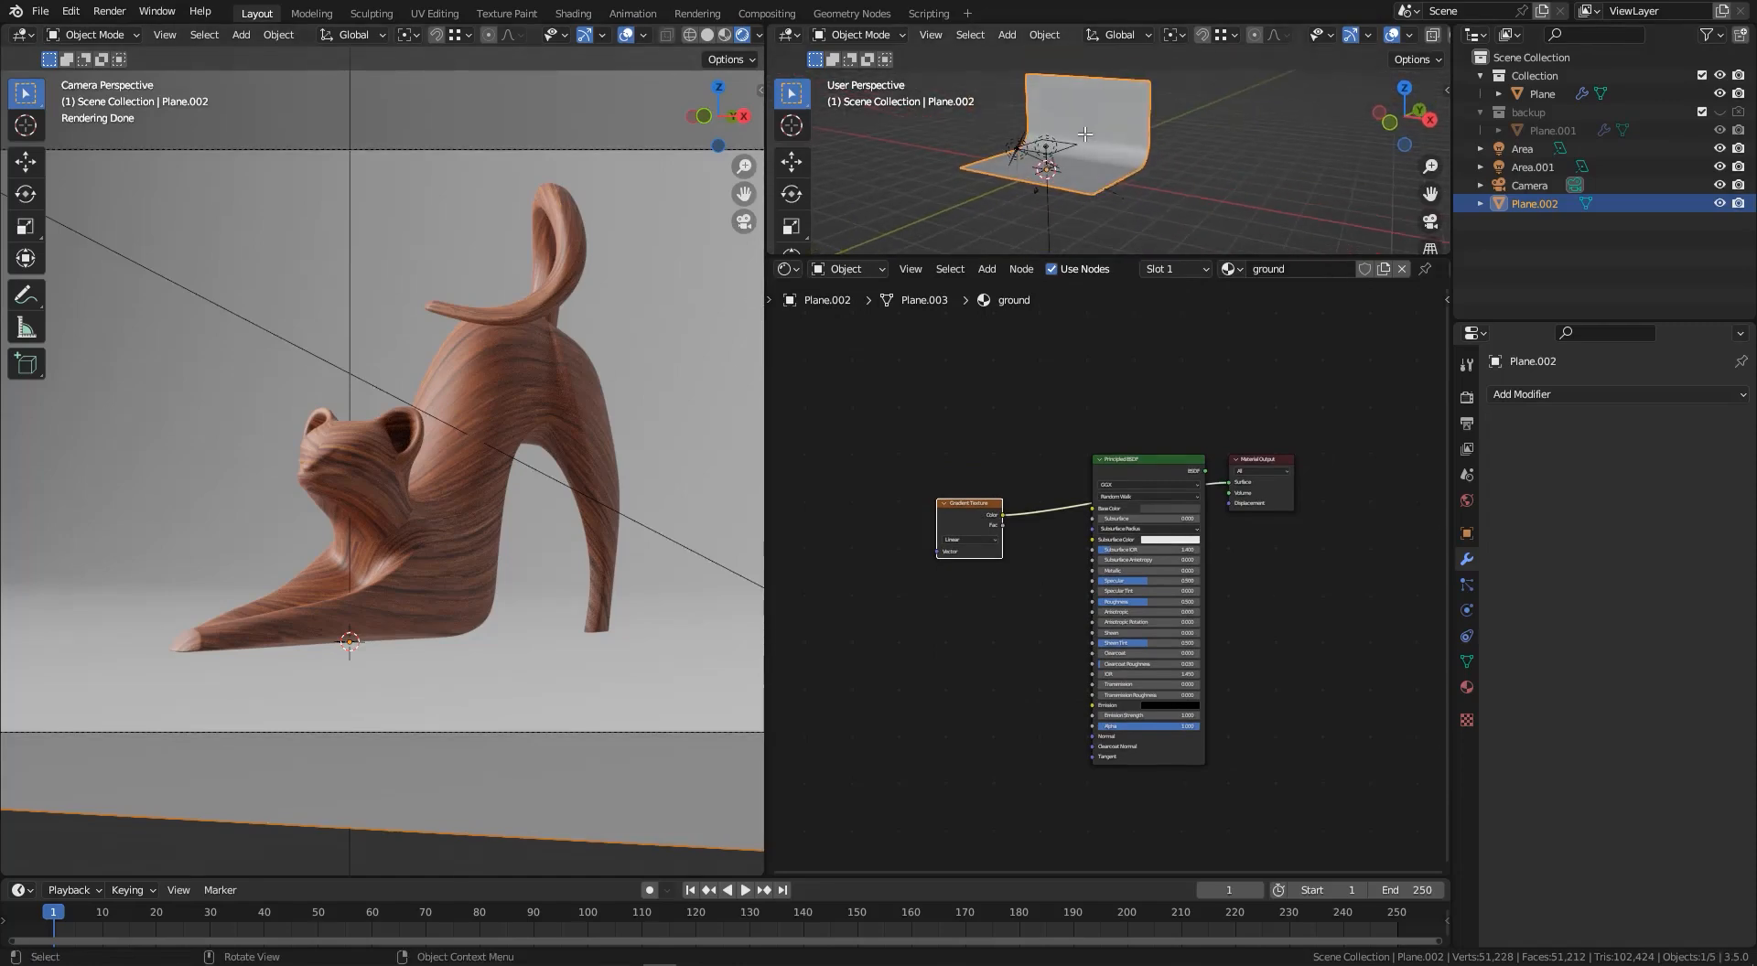
key("z")
left_click(1080, 248)
middle_click_drag(1075, 240, 1016, 146)
scroll(1016, 146, "up", 5)
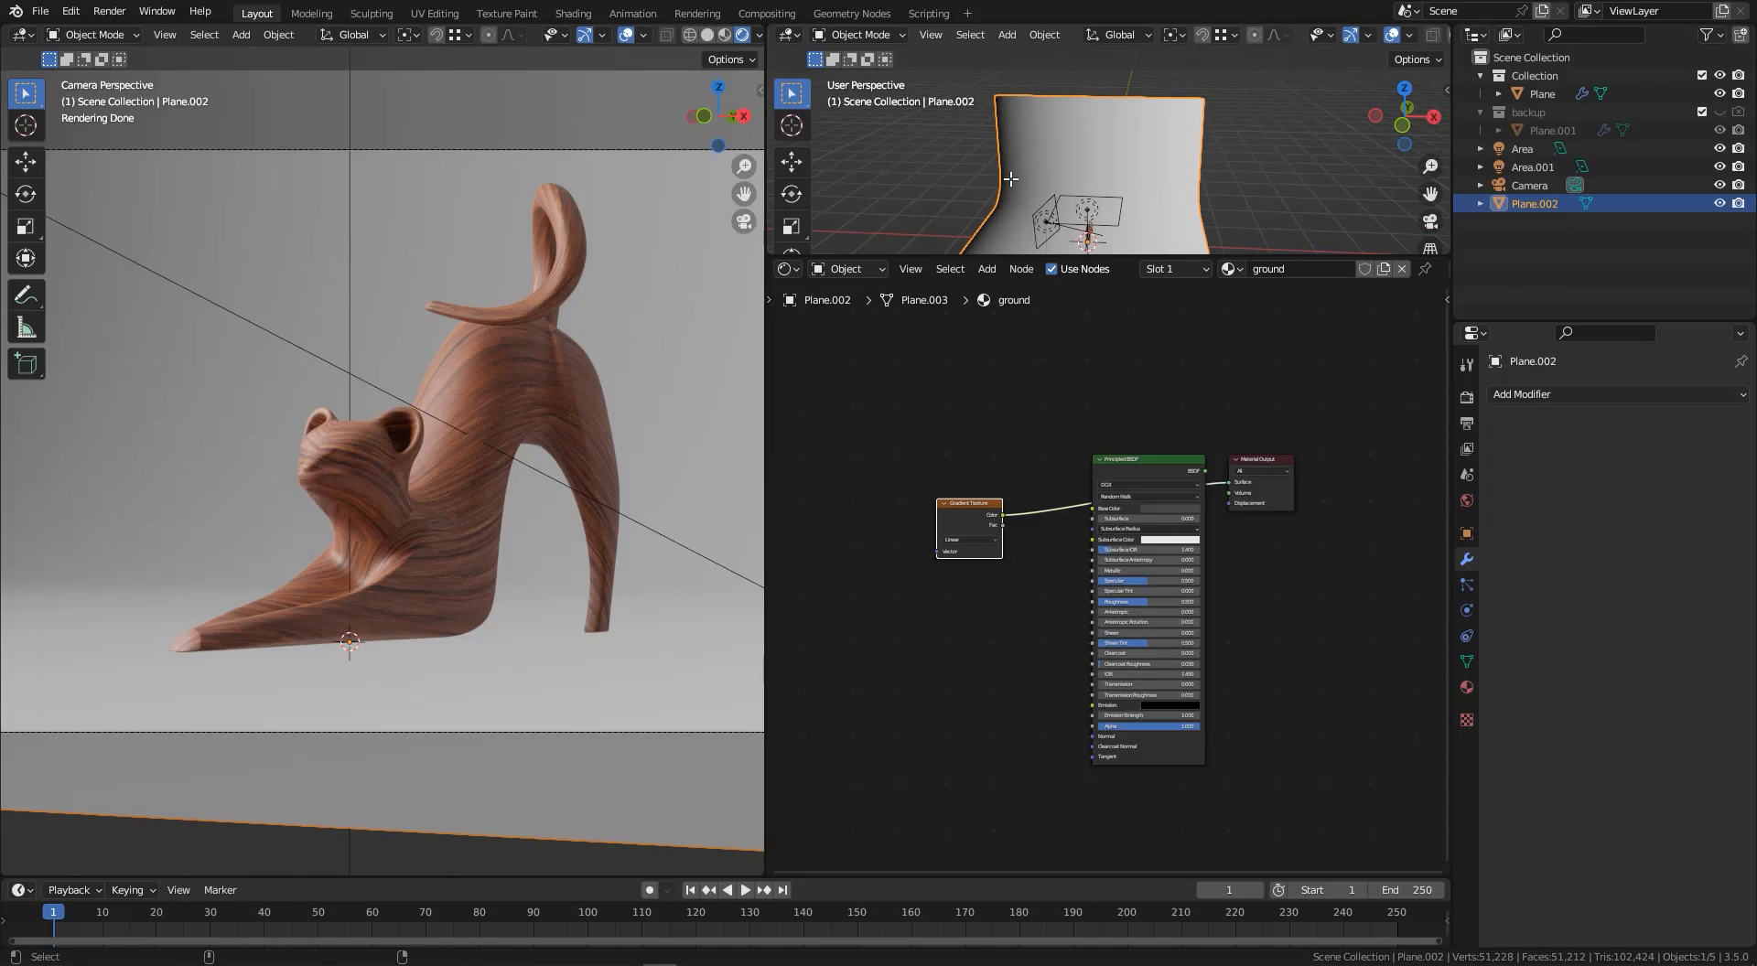
scroll(1011, 176, "down", 5)
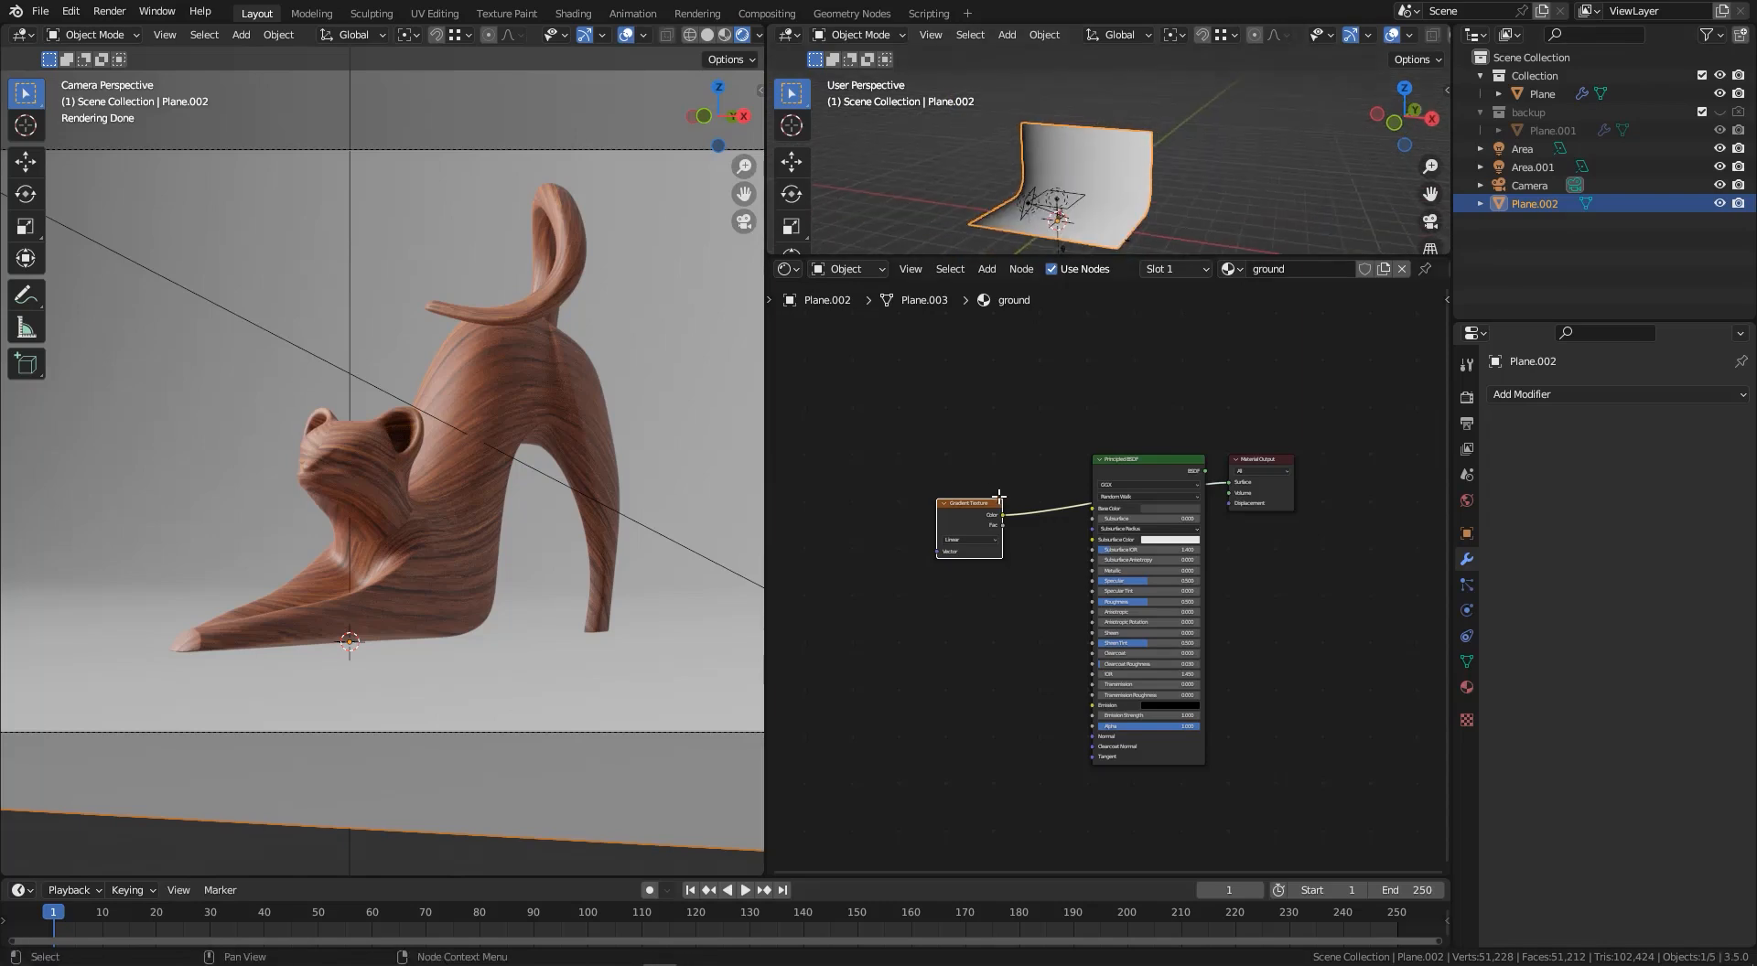
- Add Texture Coordinate and Mapping nodes feeding the Gradient Texture's Vector input
left_click_drag(964, 513, 976, 515)
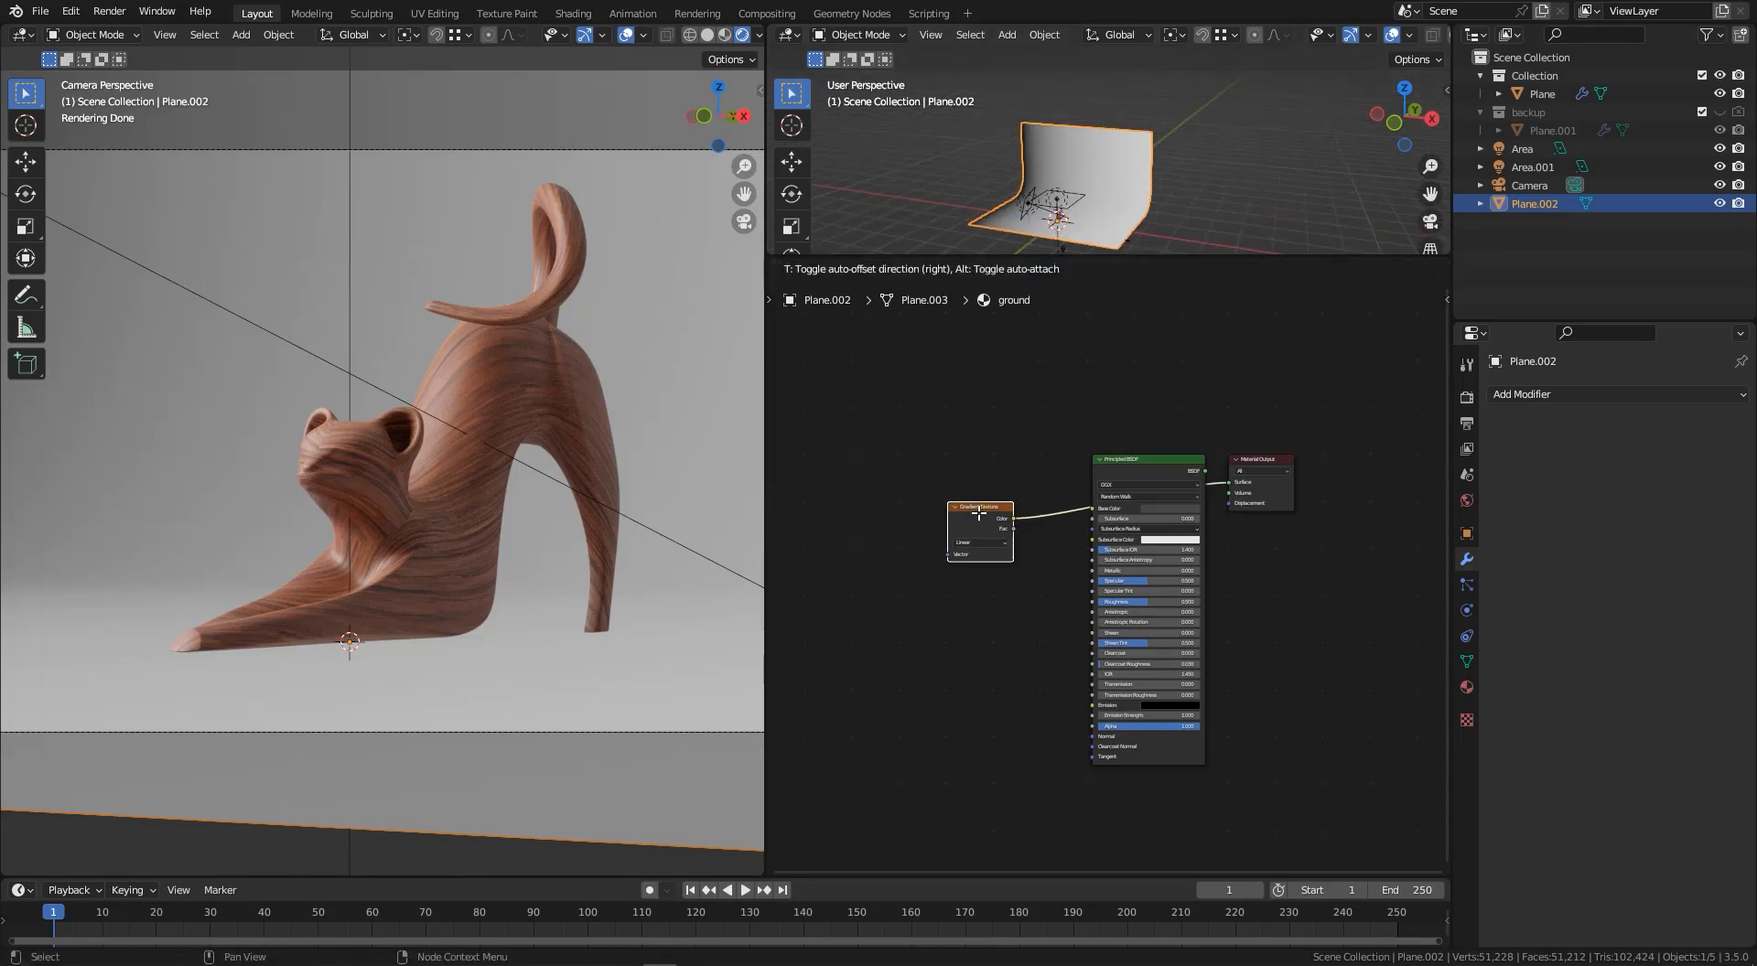
key("ctrl+t")
scroll(915, 484, "up", 2)
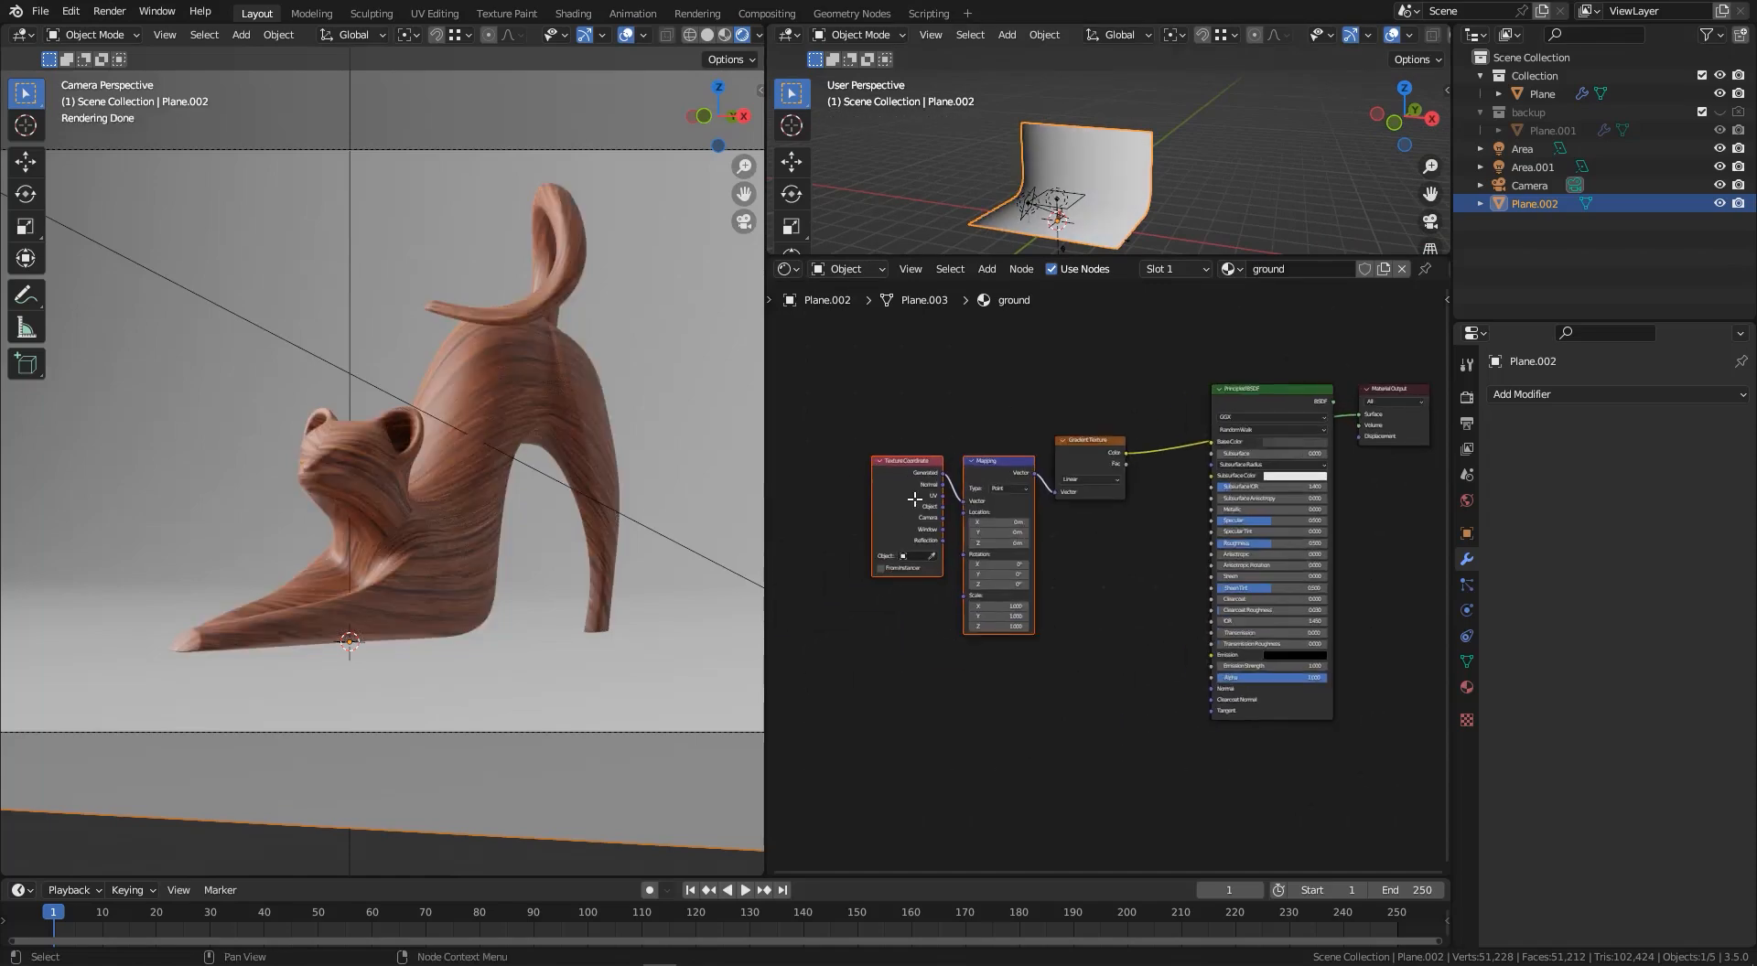
left_click(922, 482)
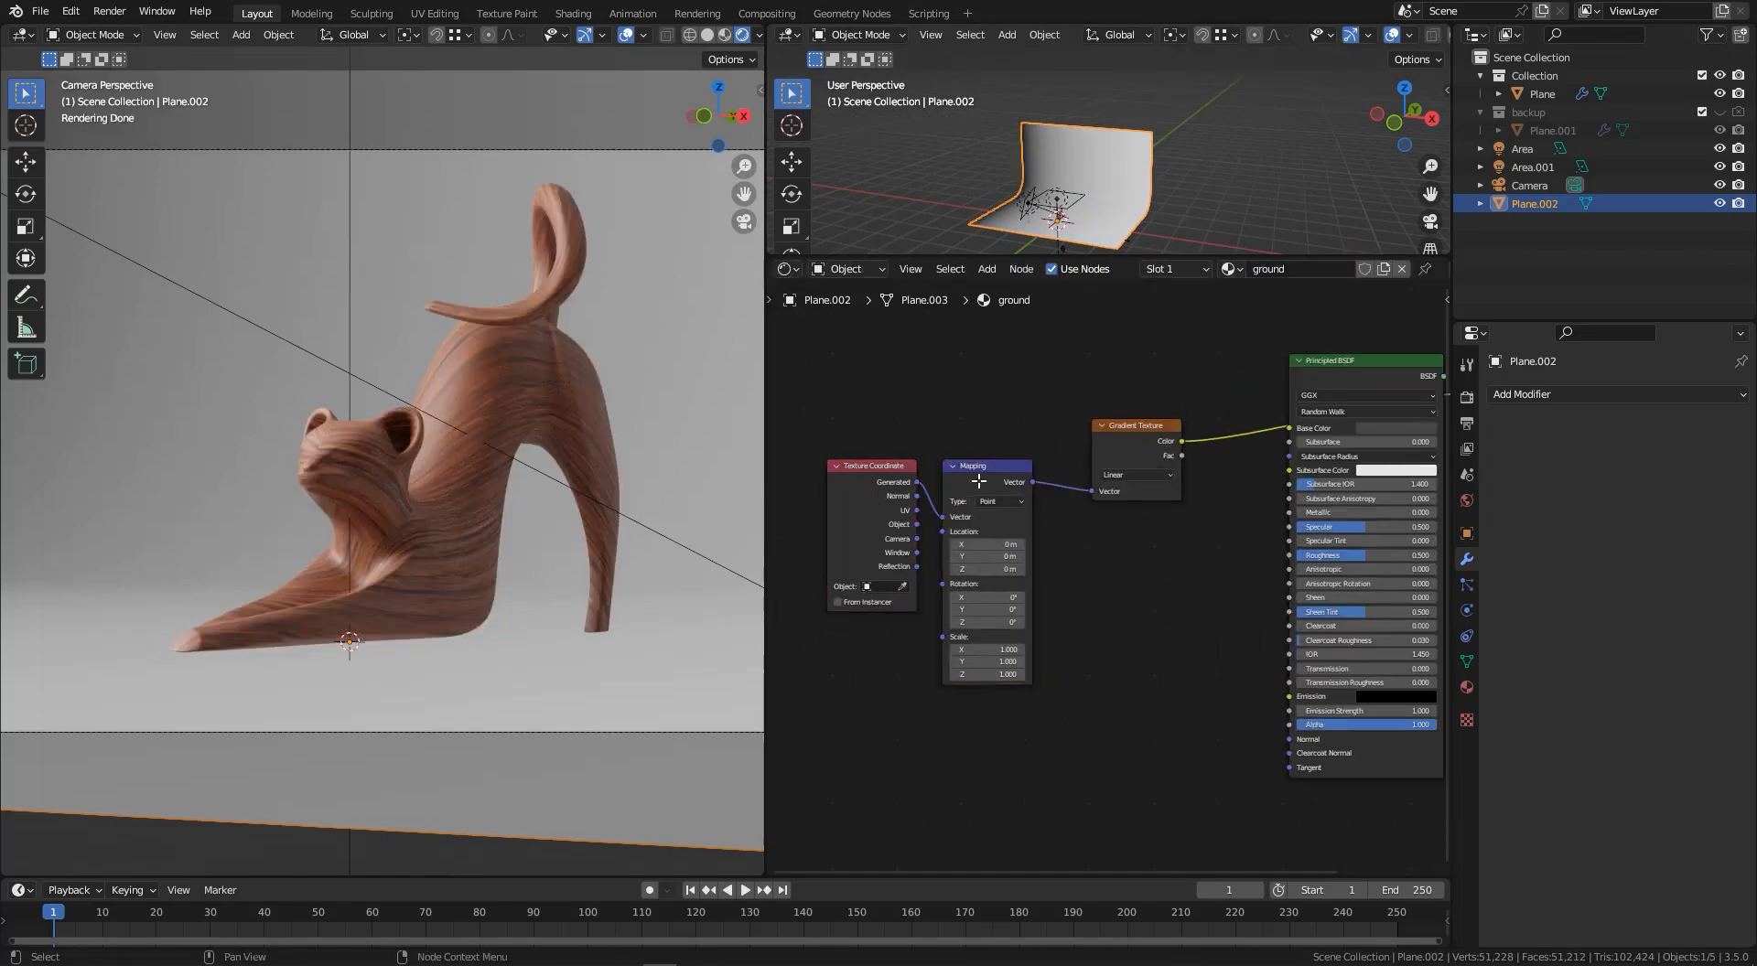
scroll(976, 485, "up", 2)
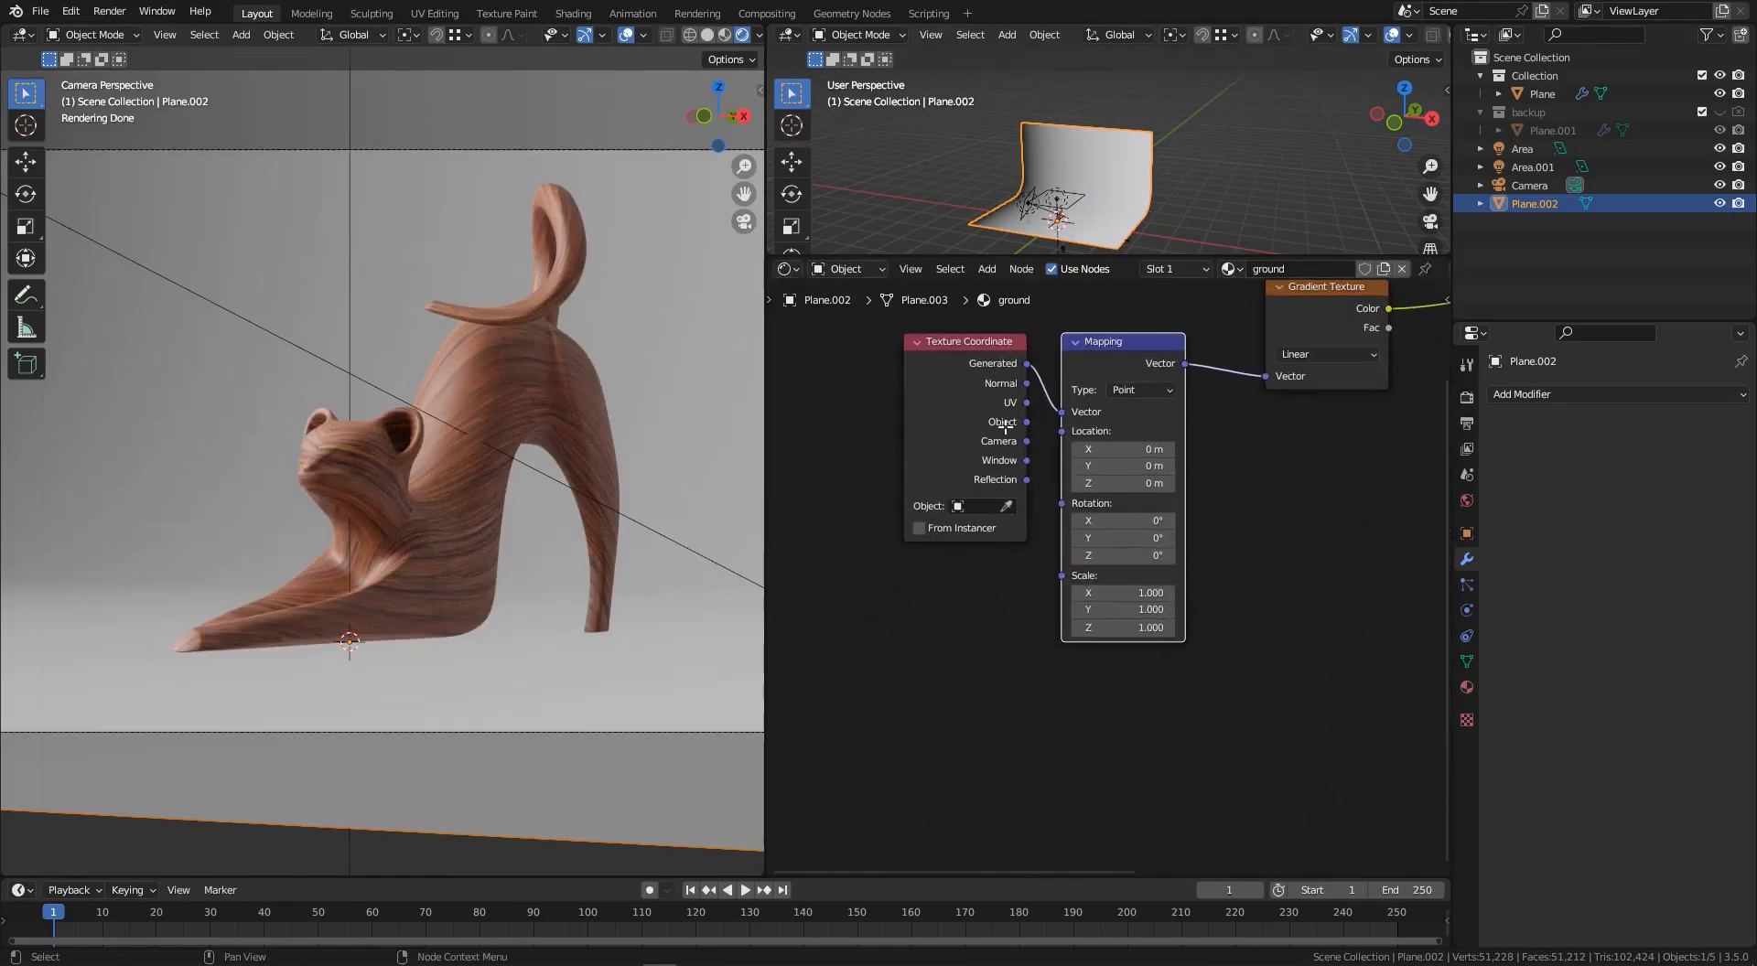
scroll(1067, 174, "up", 3)
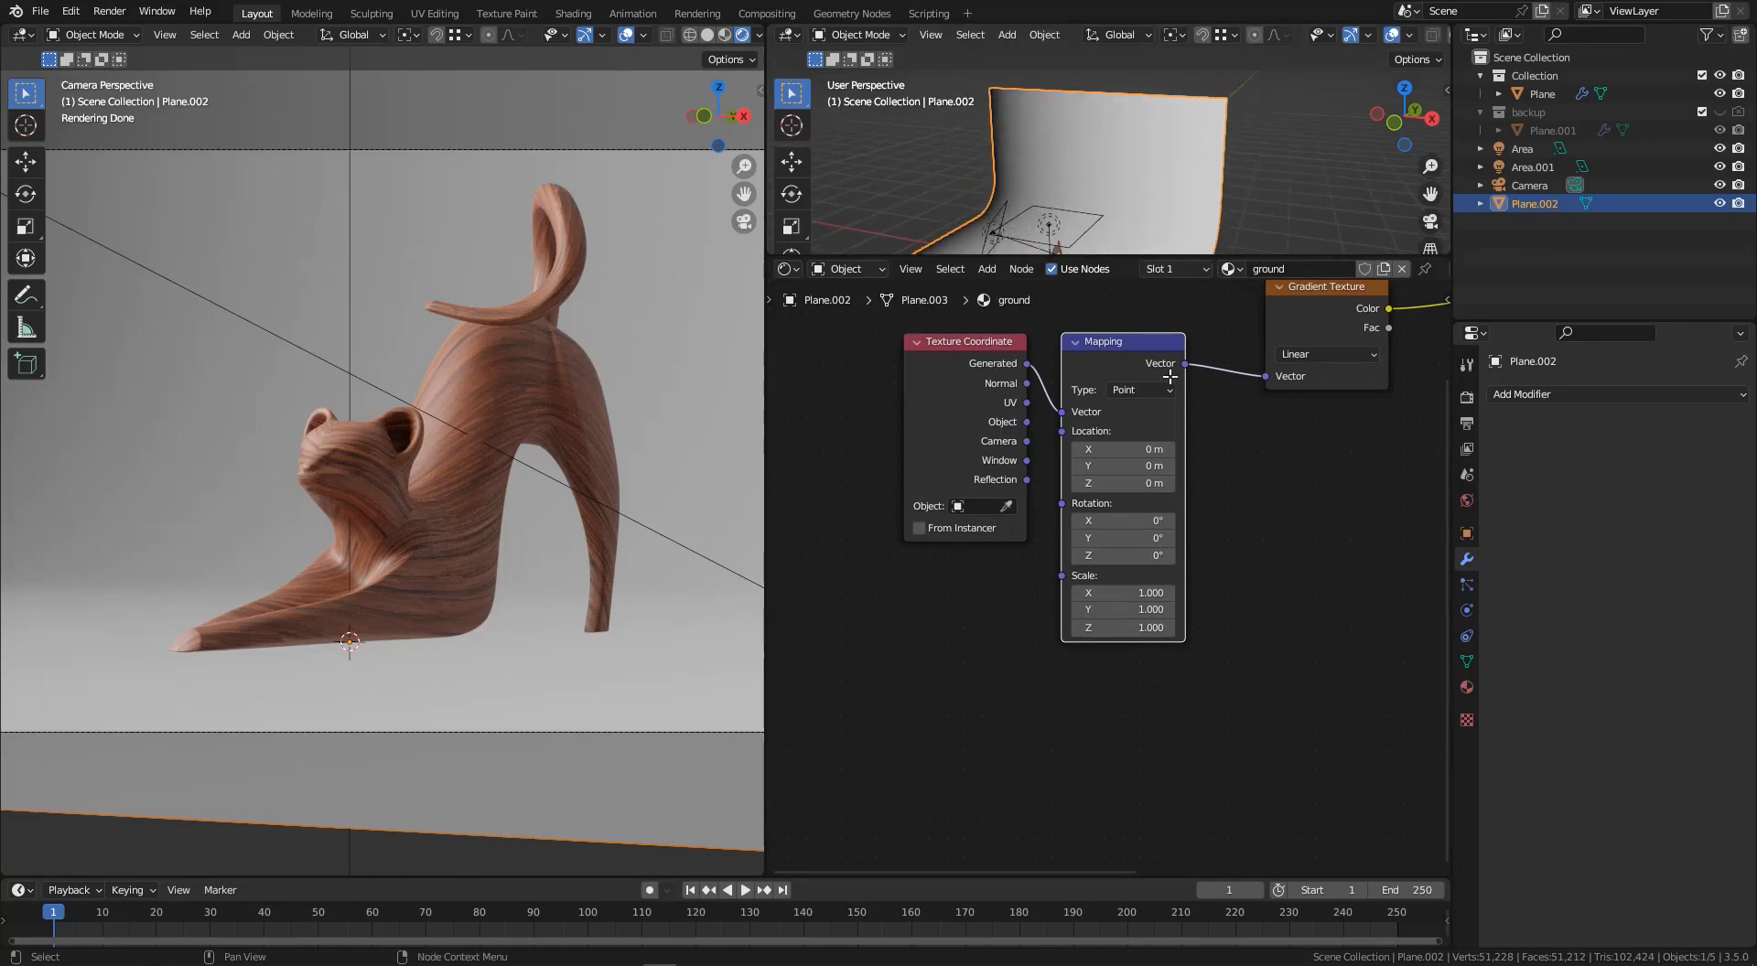
middle_click_drag(1256, 354, 1132, 431)
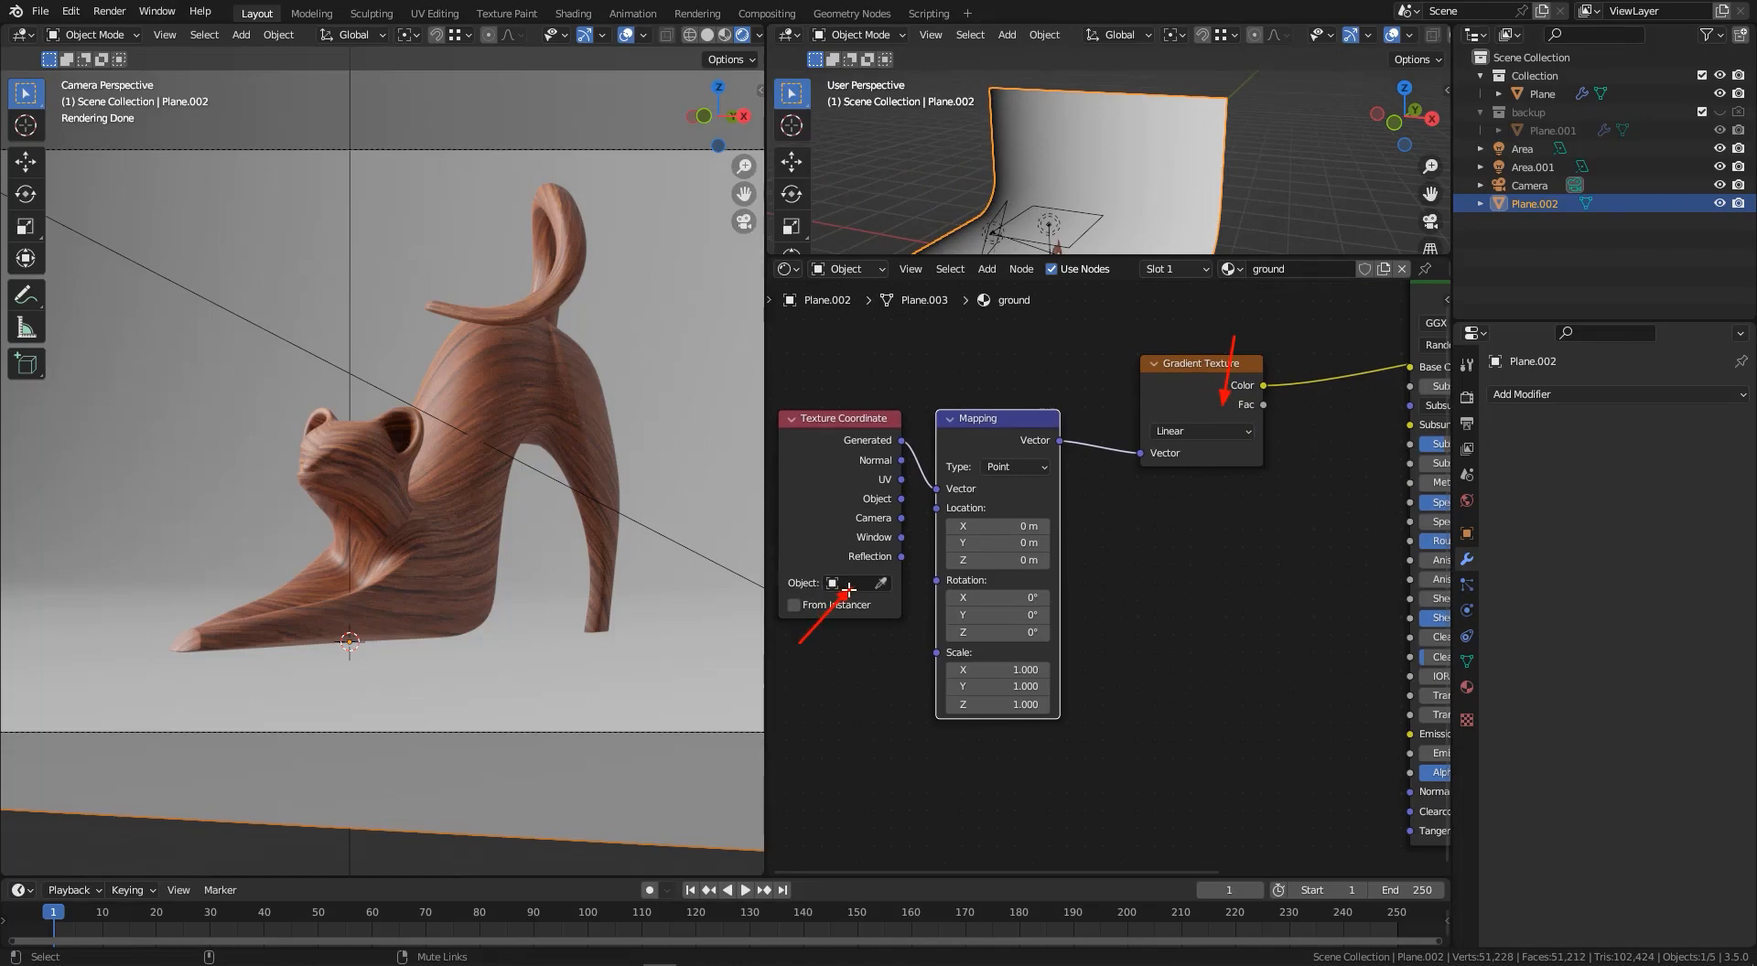
- Enlarge the perspective viewport, add a cube empty at the origin and raise it along Z to about 3.44 m
left_click_drag(1016, 258, 1022, 449)
scroll(1023, 377, "up", 4)
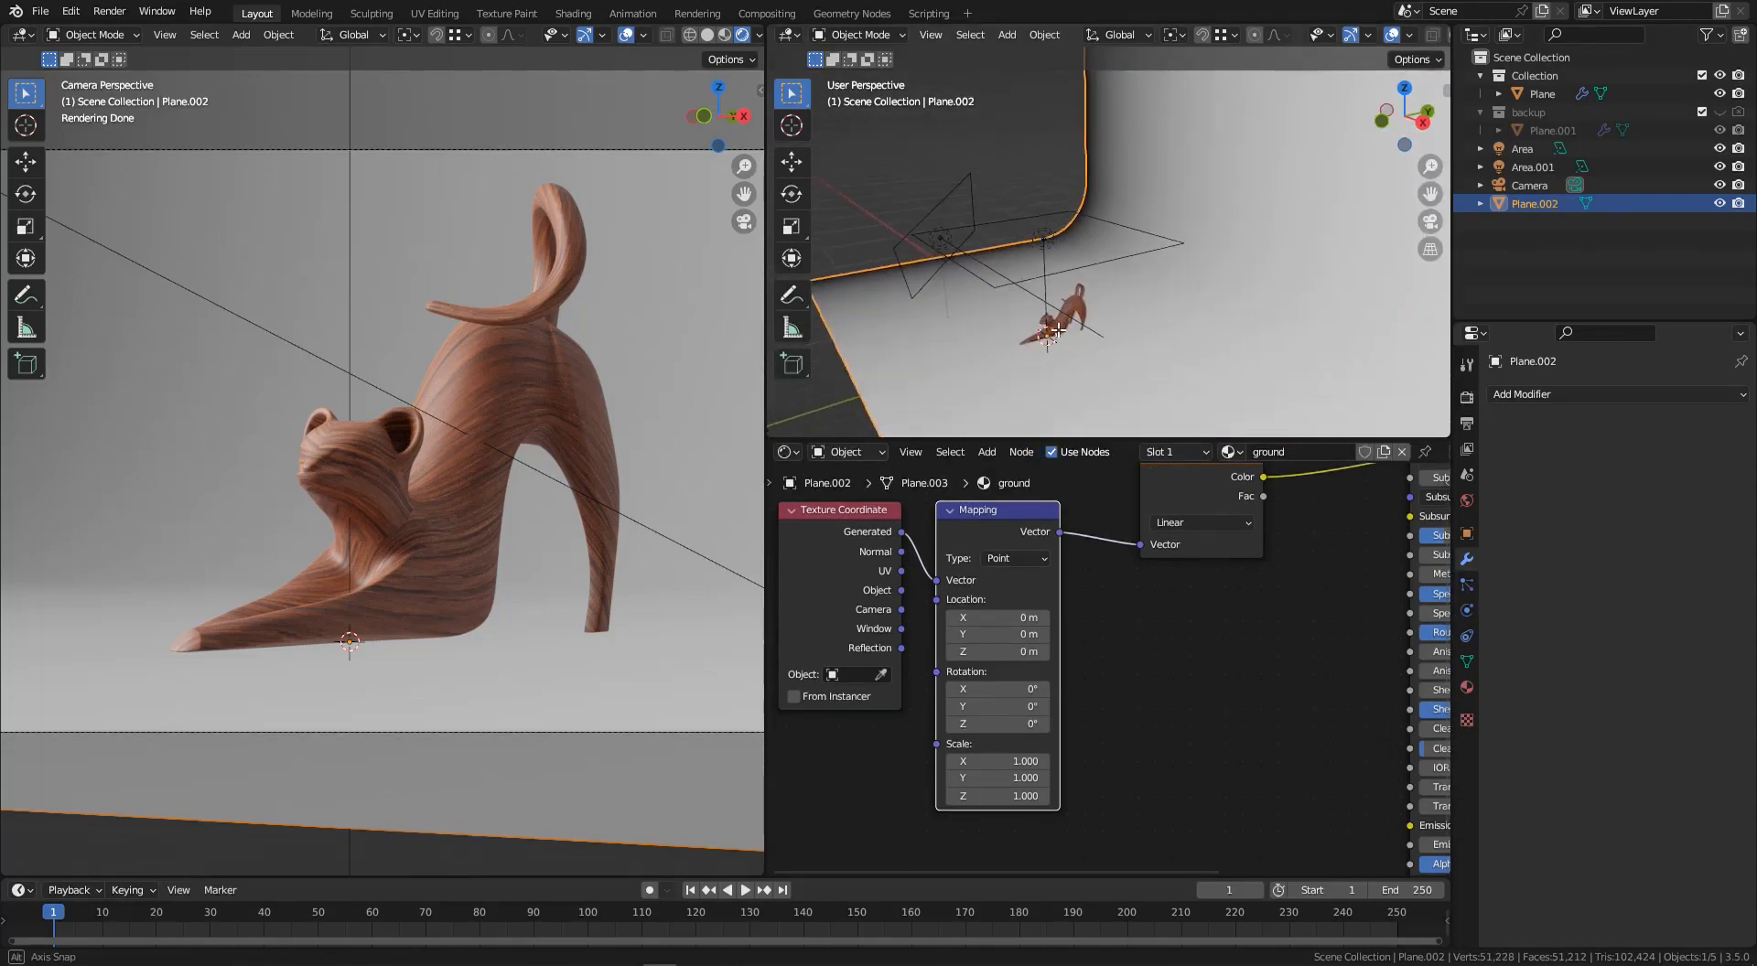
middle_click_drag(1063, 339, 1103, 360)
key("shift+a")
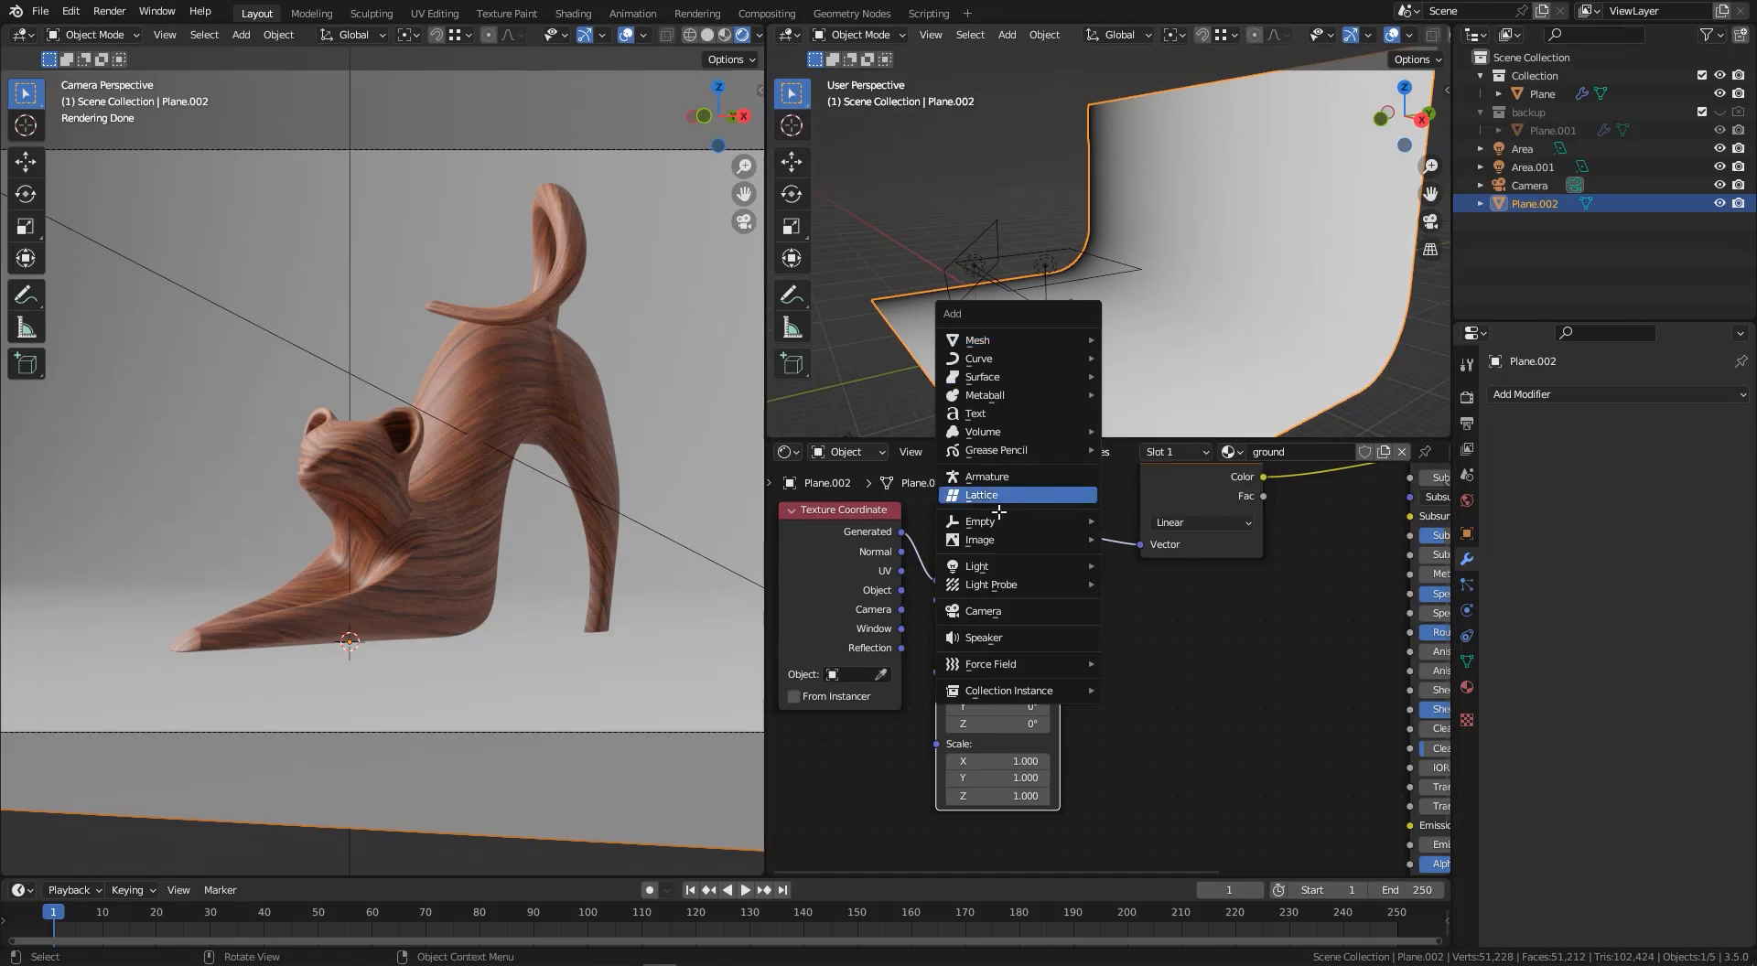
mouse_move(997, 522)
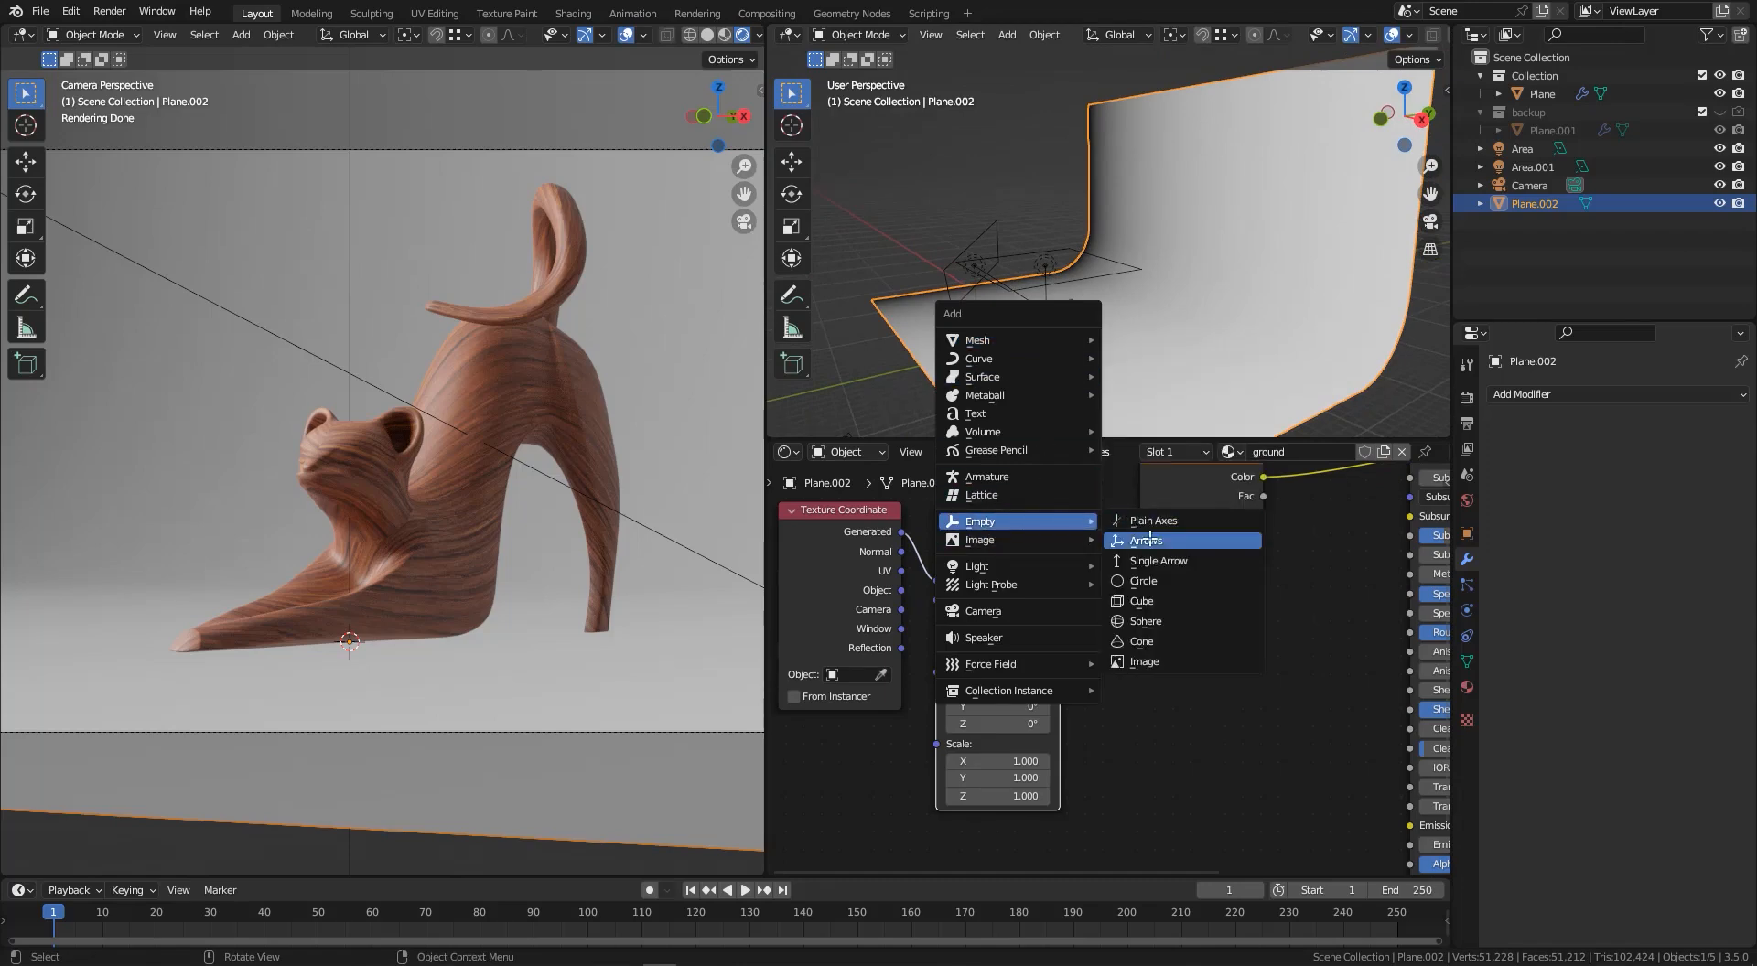
left_click(1145, 601)
middle_click_drag(1061, 337, 1070, 344)
key("g")
key("z")
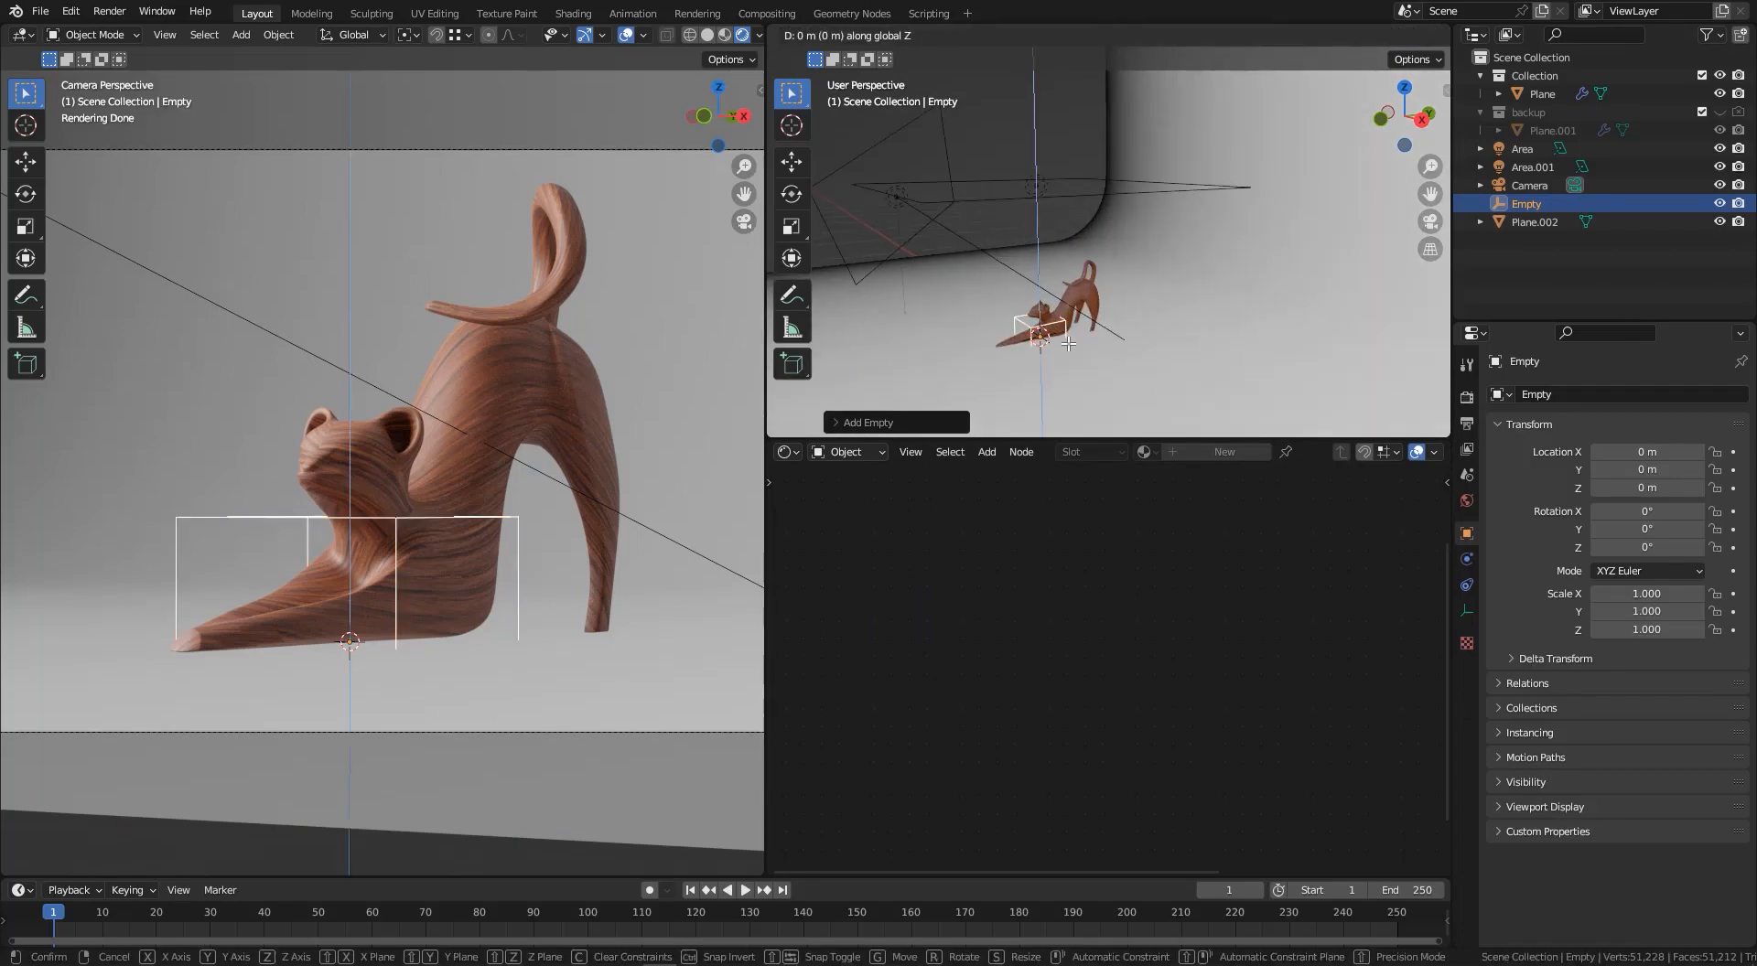
left_click(1069, 280)
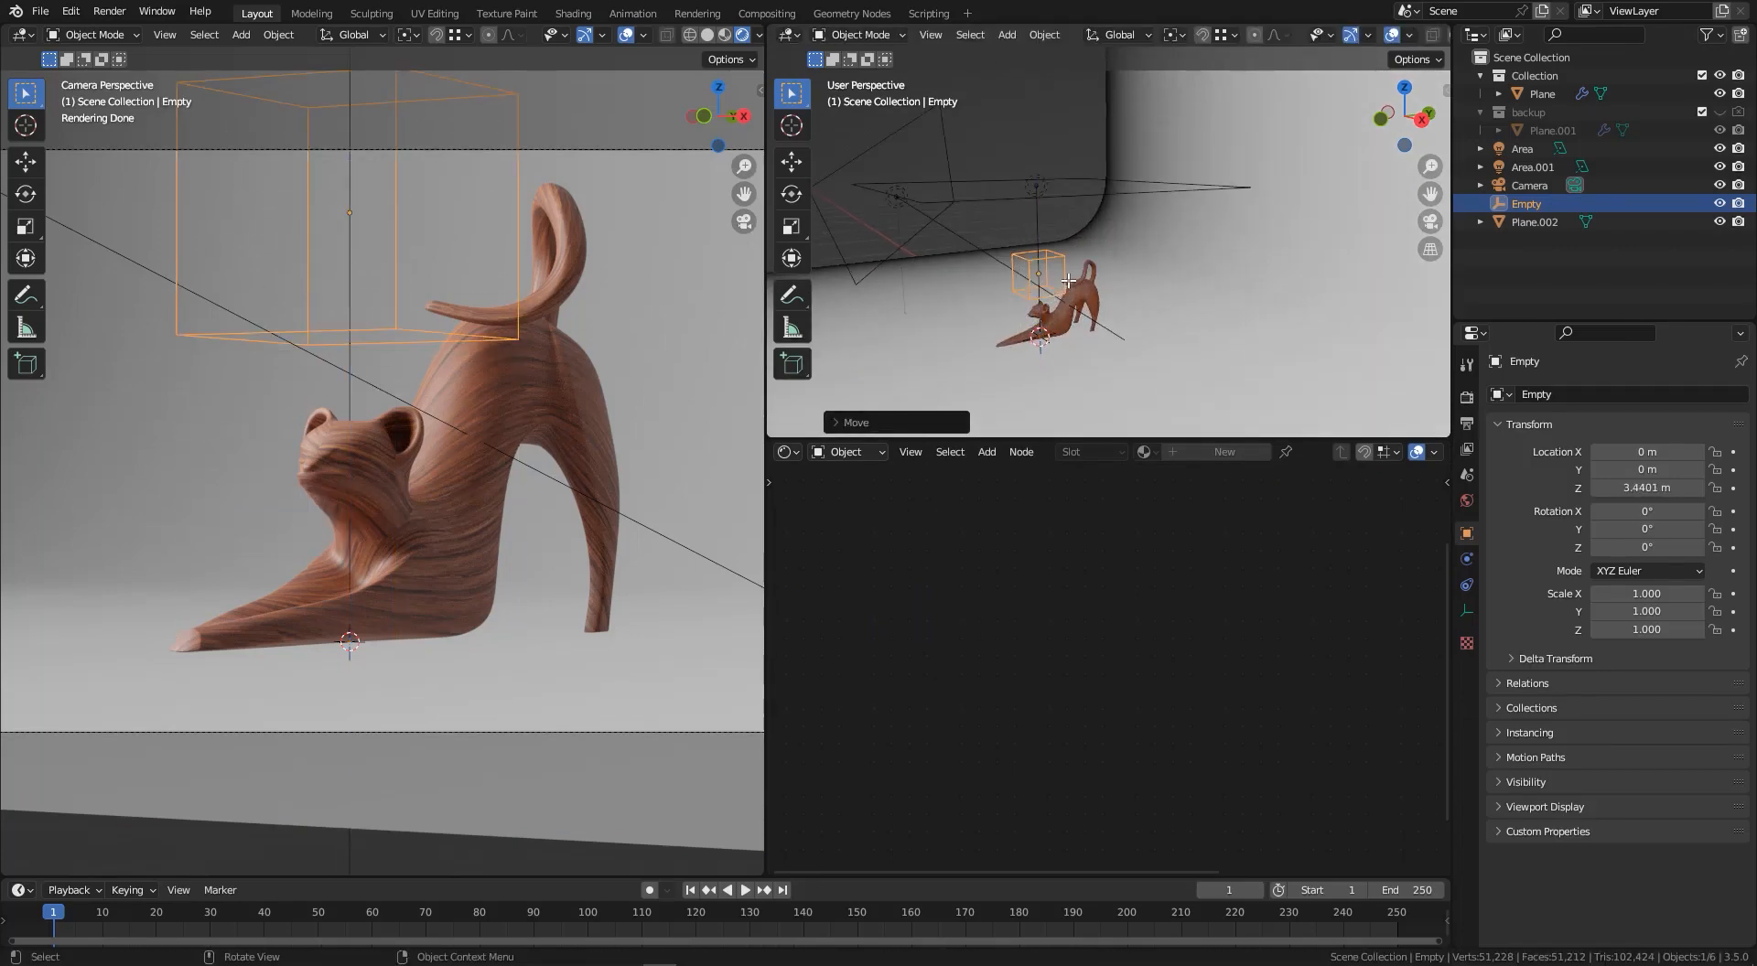
- Select the curved backdrop and assign the cube empty as the Texture Coordinate node's reference object
left_click(956, 317)
middle_click_drag(955, 317, 1004, 290)
scroll(992, 286, "up", 5)
left_click(880, 674)
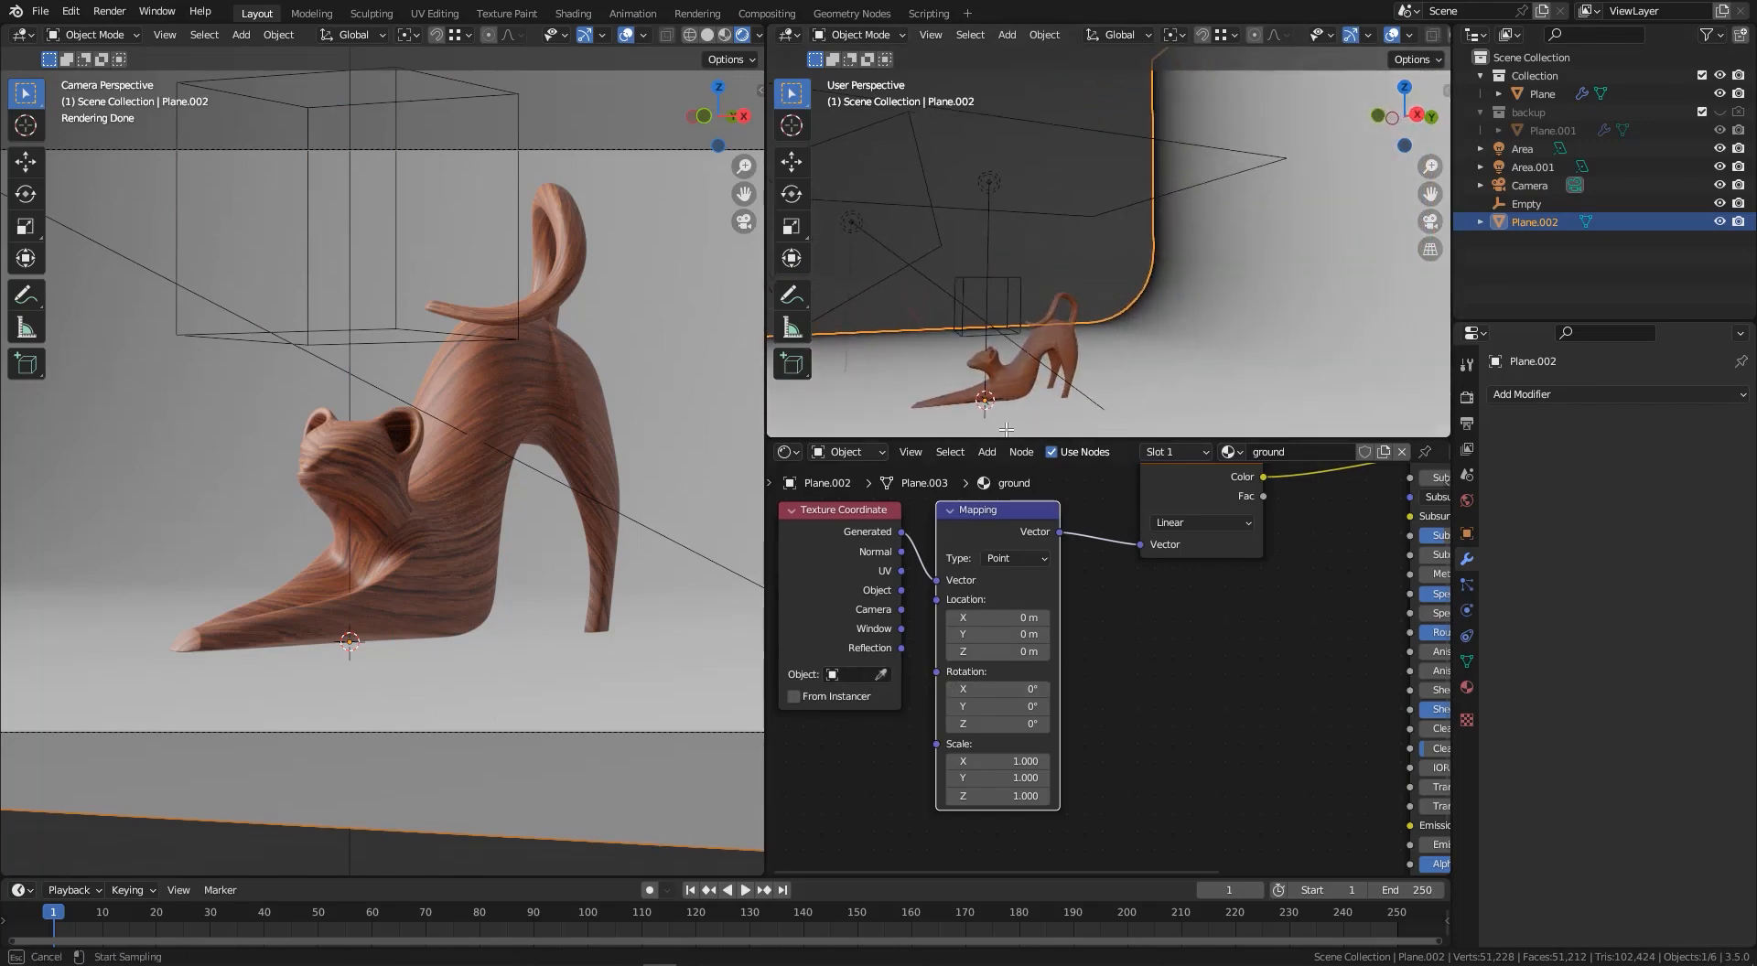
left_click(1009, 281)
scroll(1016, 286, "down", 3)
middle_click_drag(1016, 286, 1057, 324)
scroll(1171, 600, "down", 3)
middle_click_drag(1199, 619, 1133, 639)
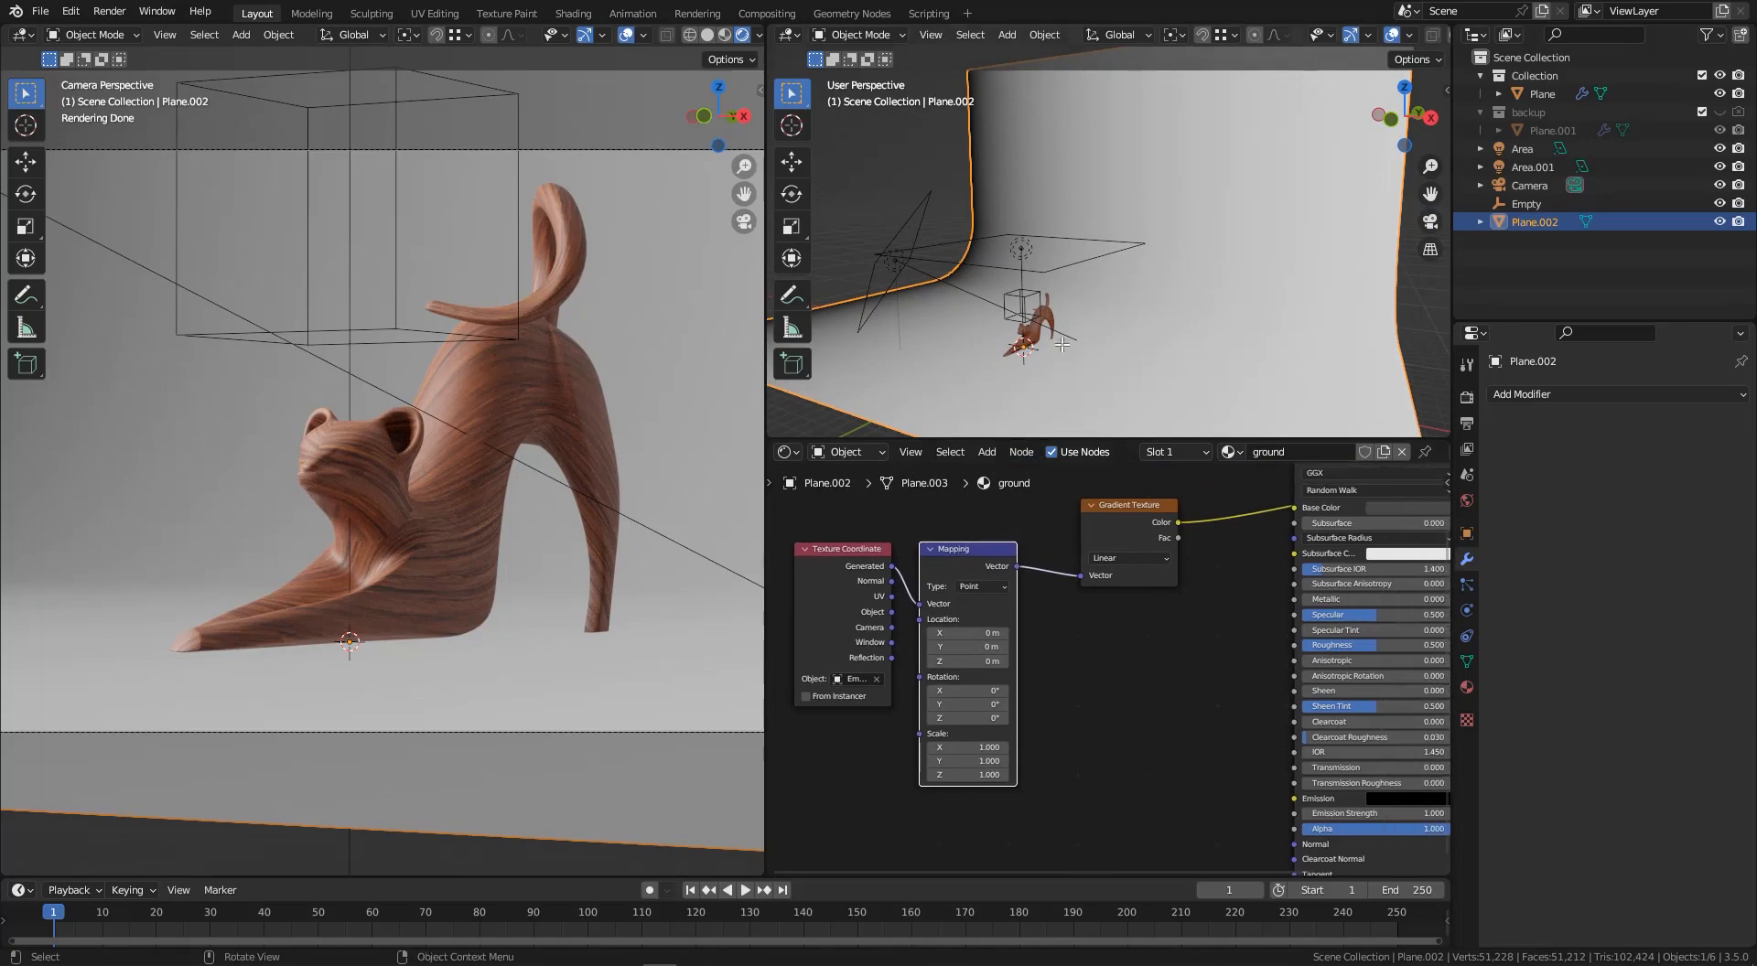
- In the backdrop's ground material, connect the Texture Coordinate's Object output to the Mapping node's Vector input
left_click(1035, 293)
scroll(1030, 300, "down", 3)
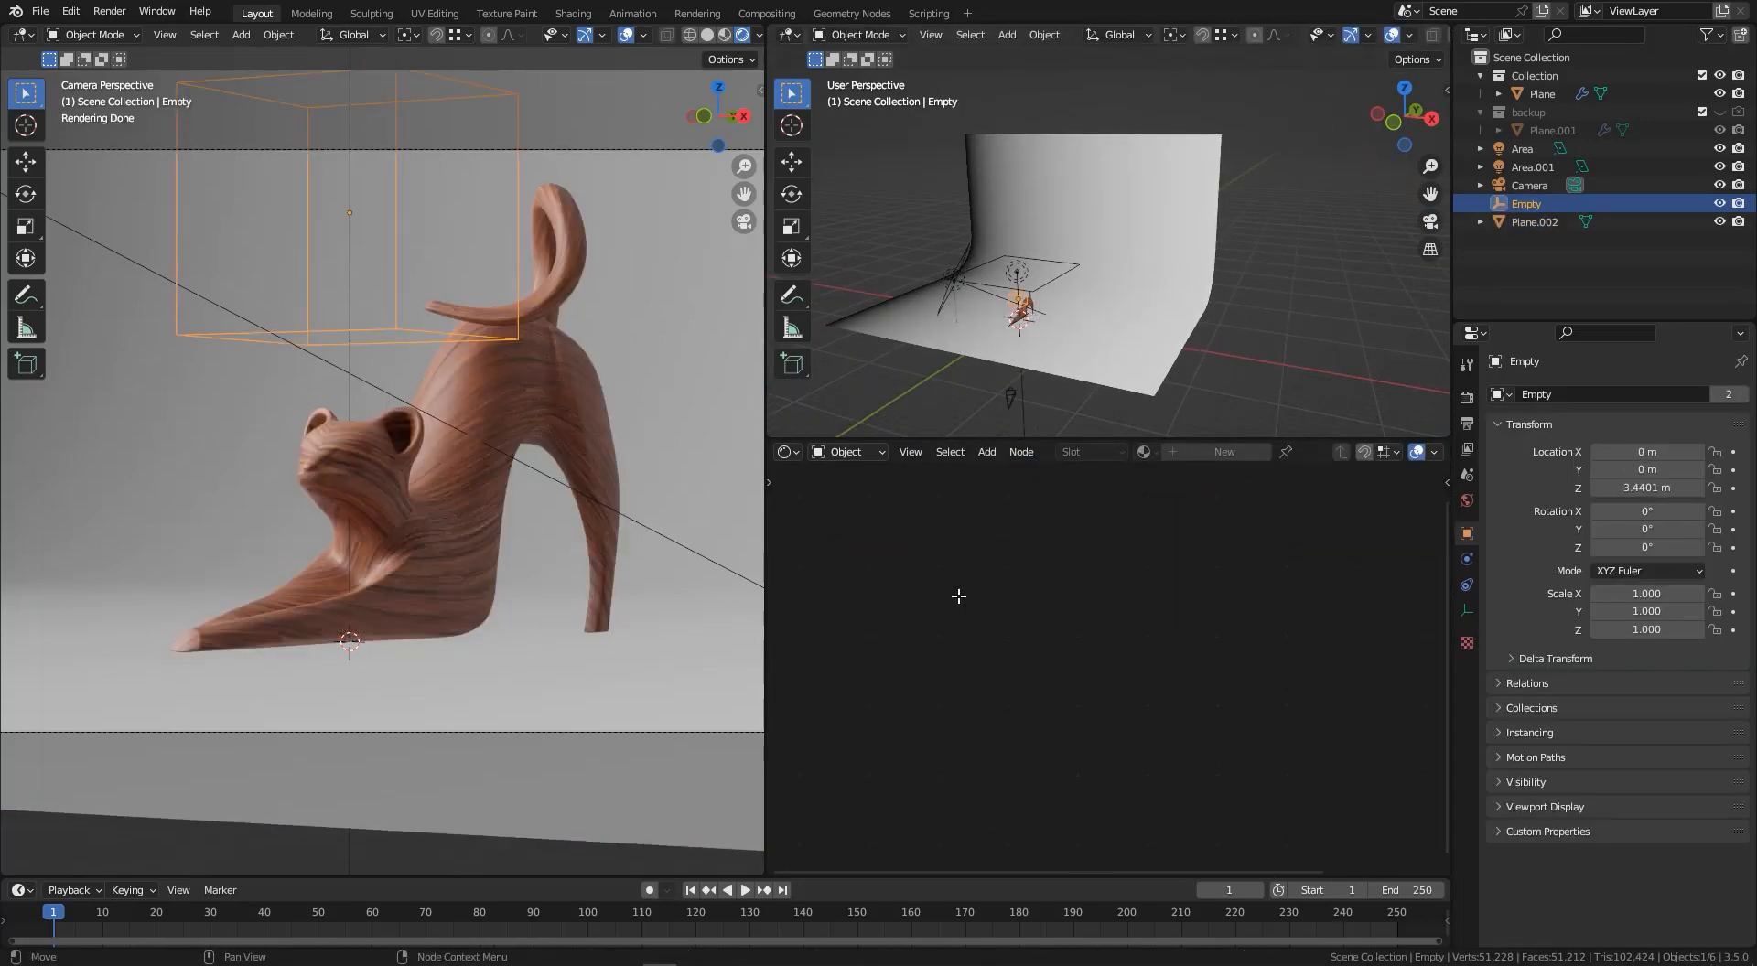
left_click(1098, 306)
middle_click_drag(1052, 640, 1059, 684)
scroll(907, 645, "up", 3)
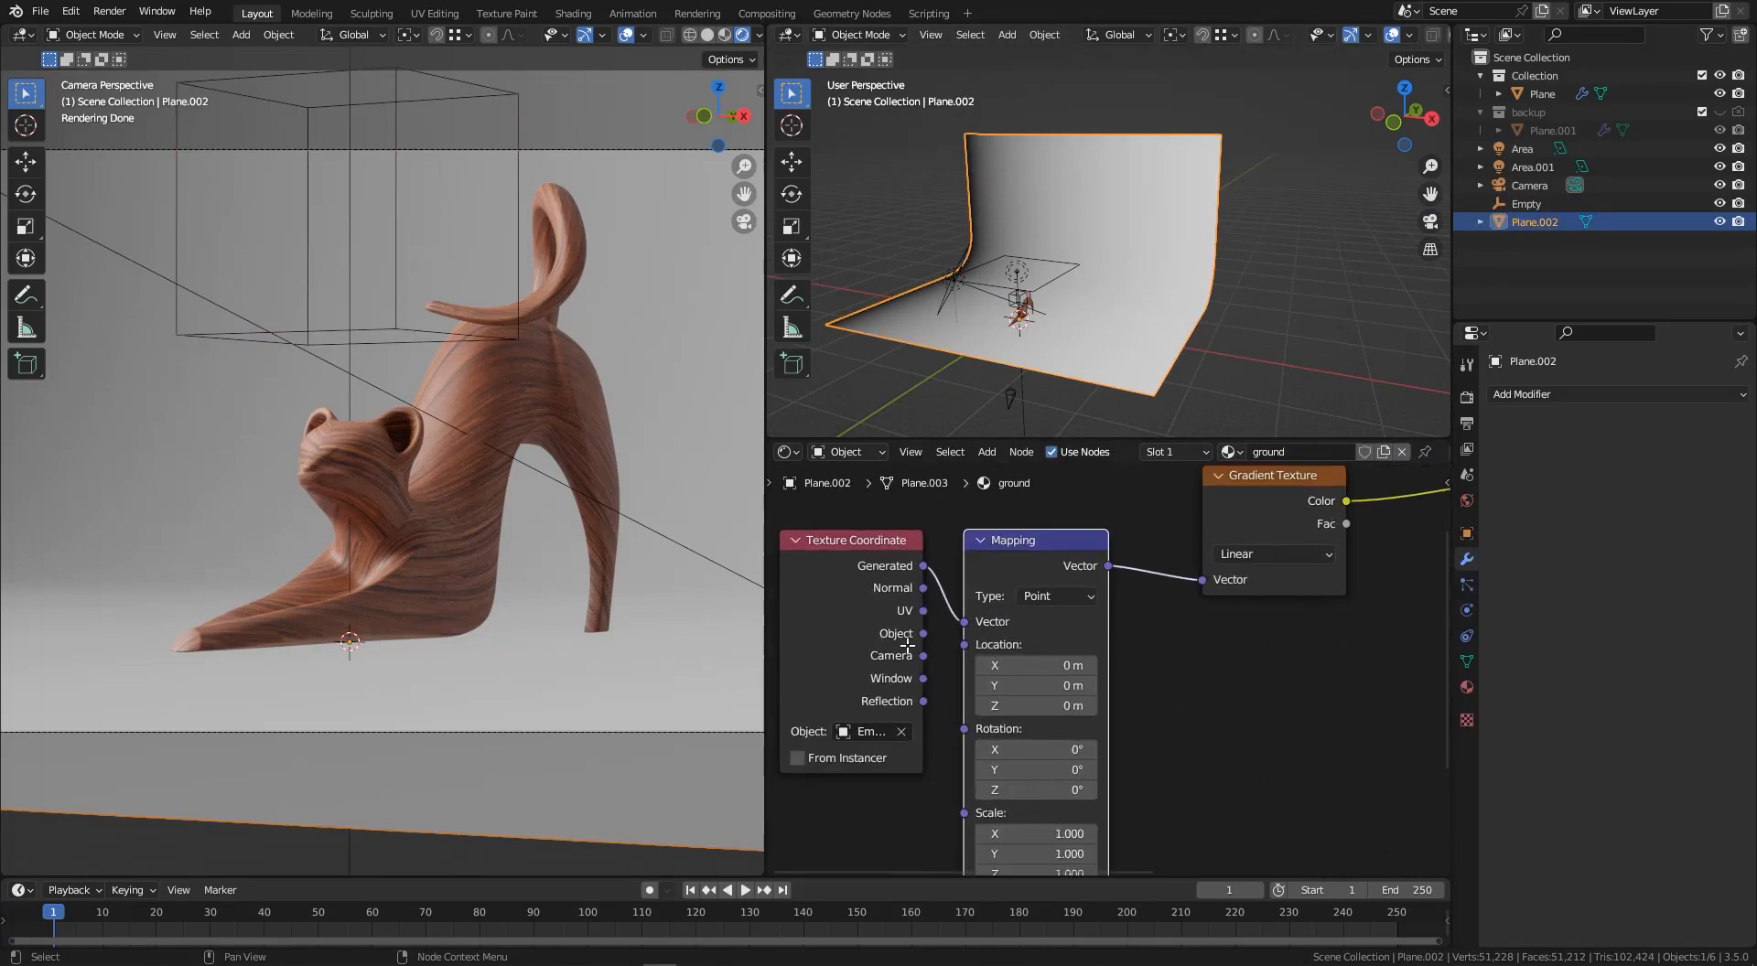
left_click(907, 633)
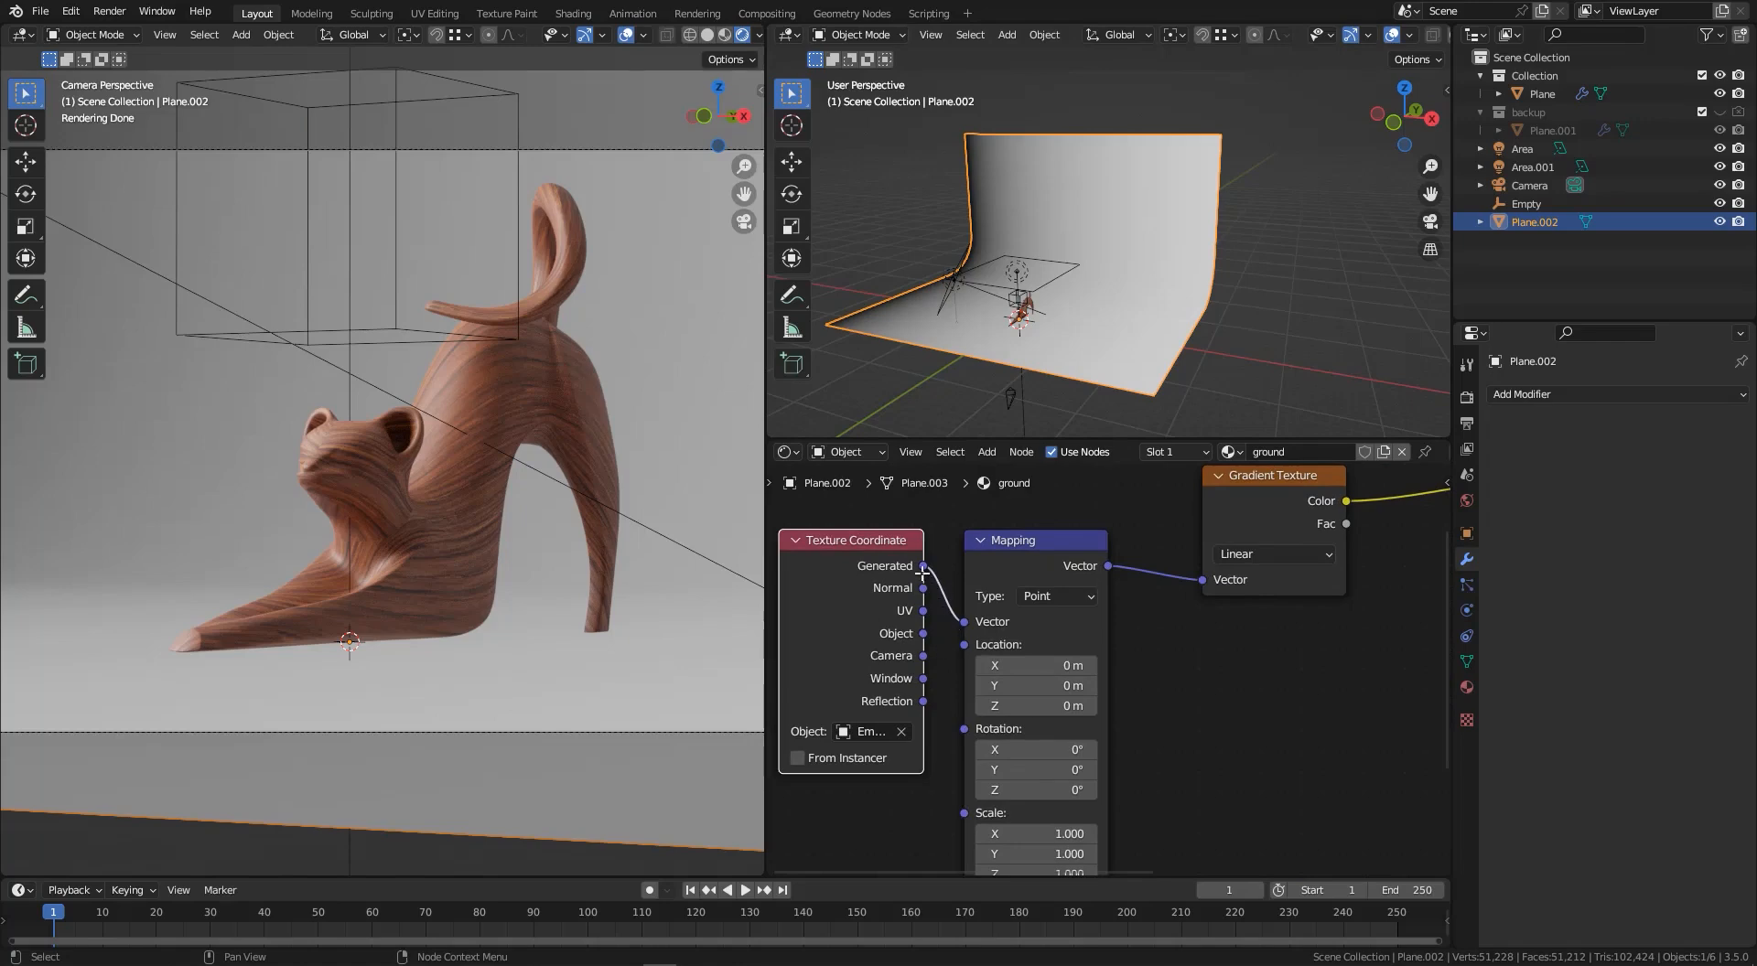
left_click_drag(923, 634, 957, 625)
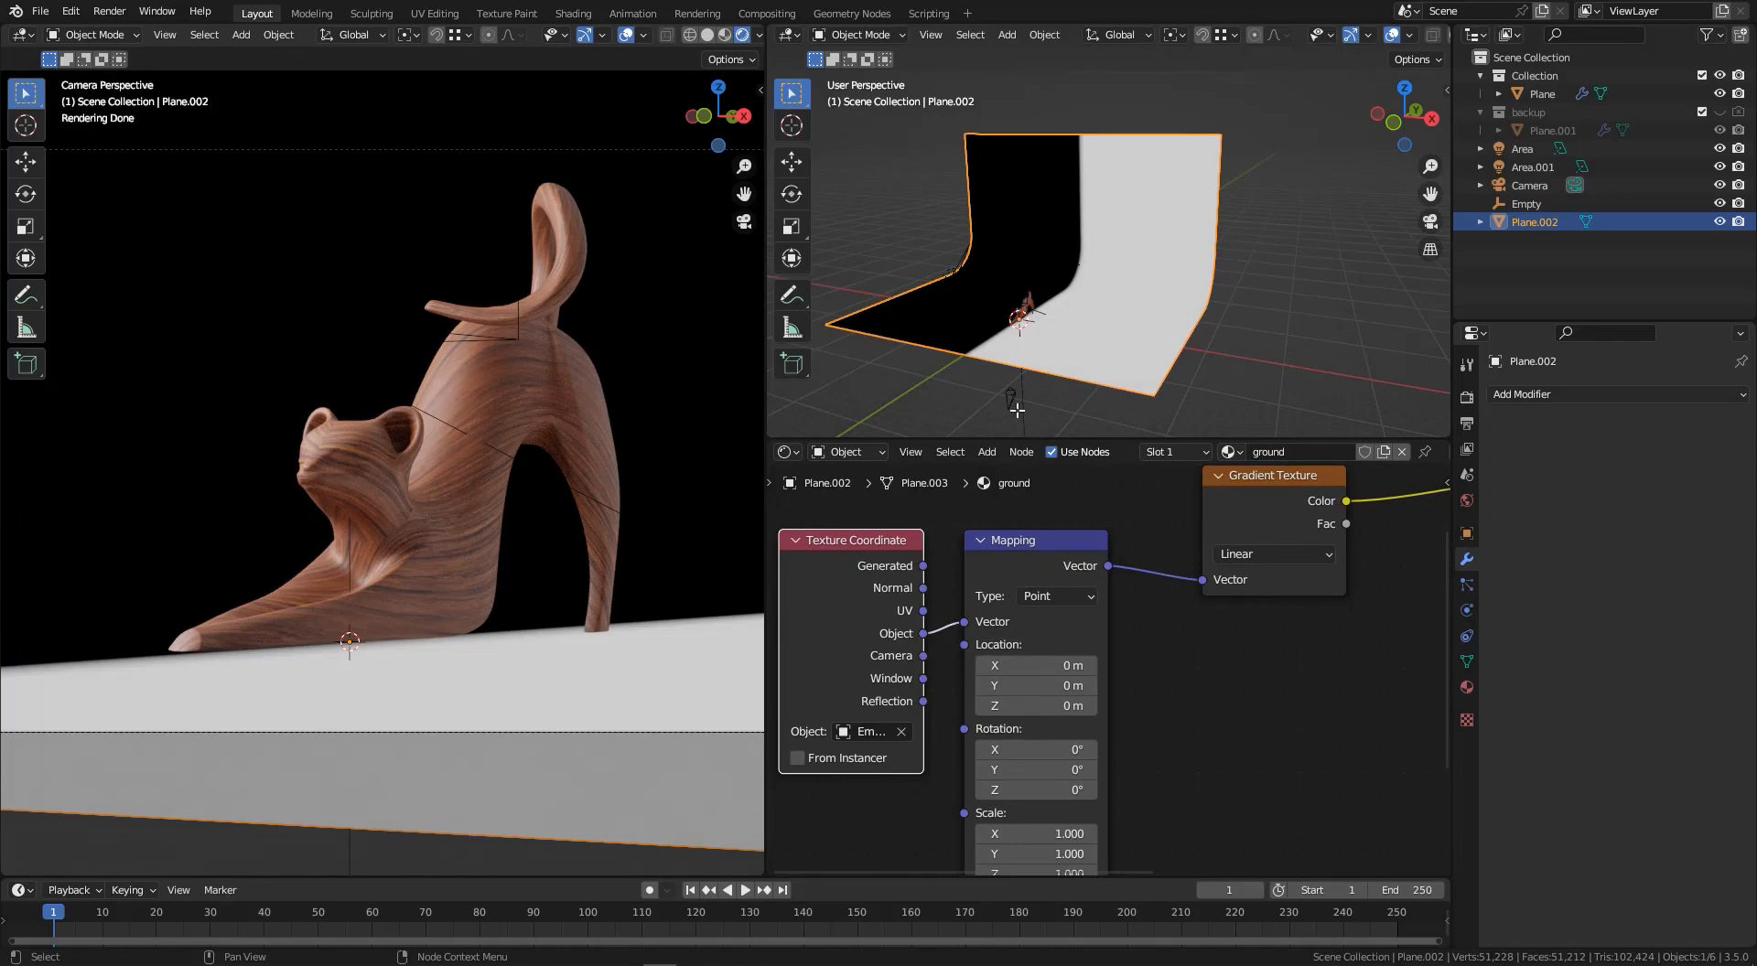
- Select the cube empty and rotate it about the global Z axis to -90°
scroll(1021, 322, "up", 4)
middle_click_drag(1033, 308, 1087, 307)
left_click(983, 274)
key("g")
right_click(1060, 324)
scroll(1082, 302, "down", 3)
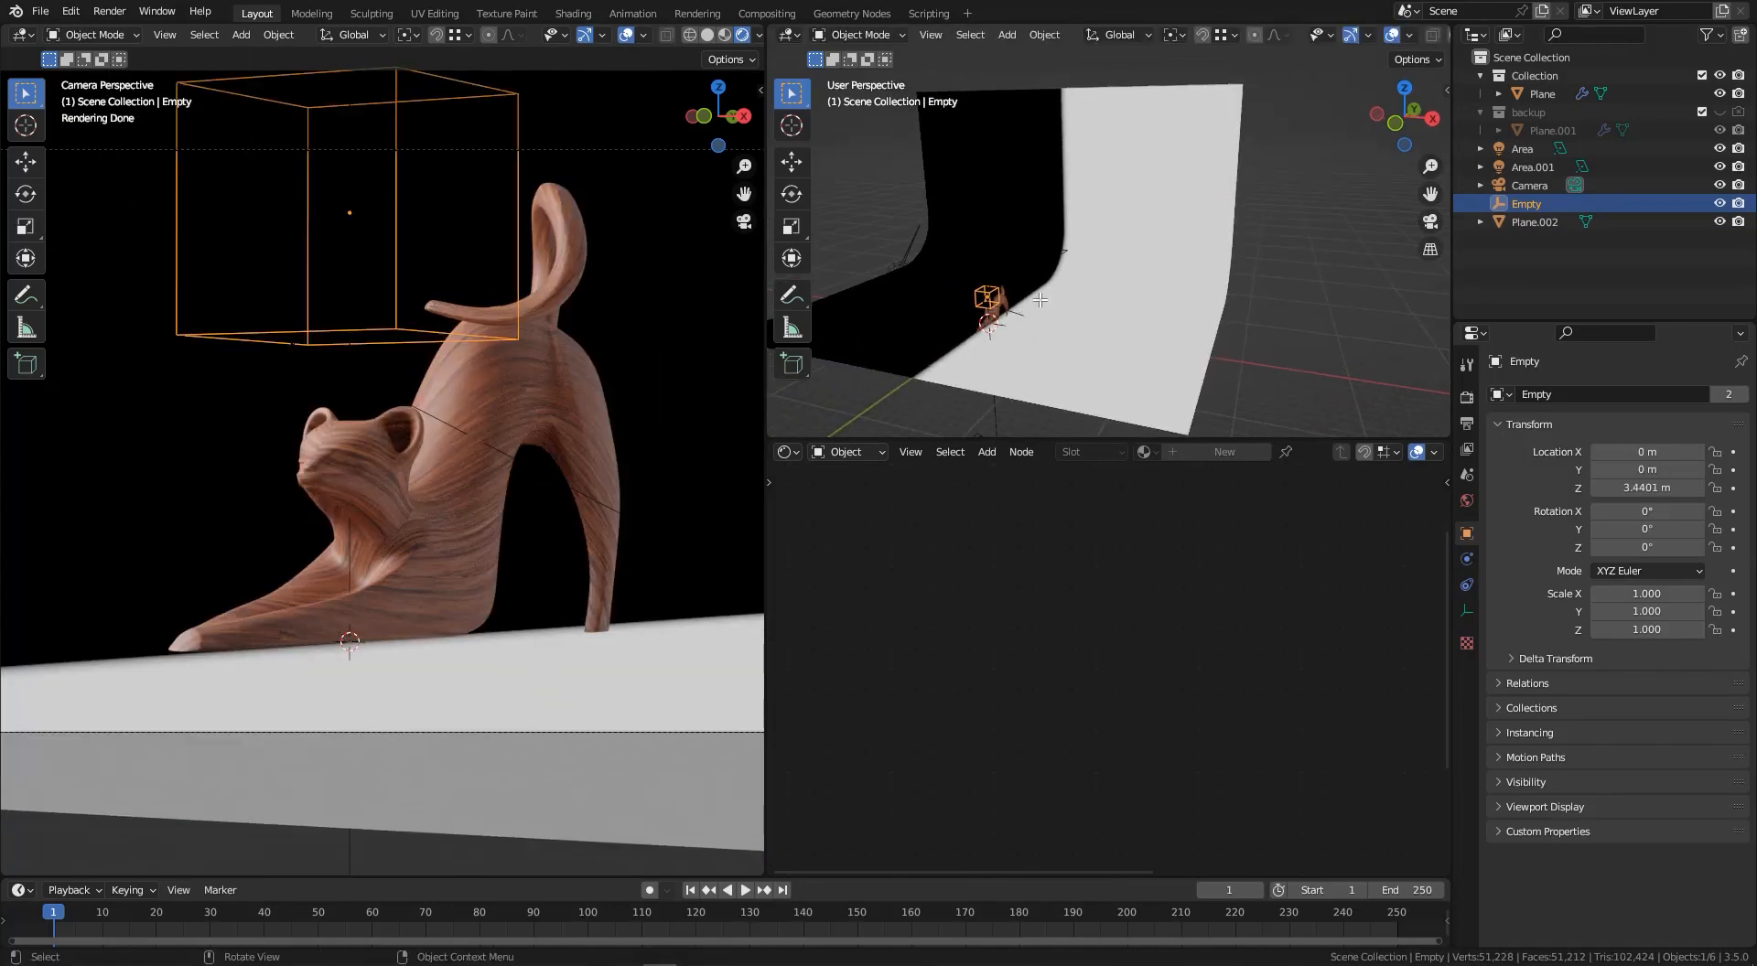
middle_click_drag(1050, 403, 1136, 349)
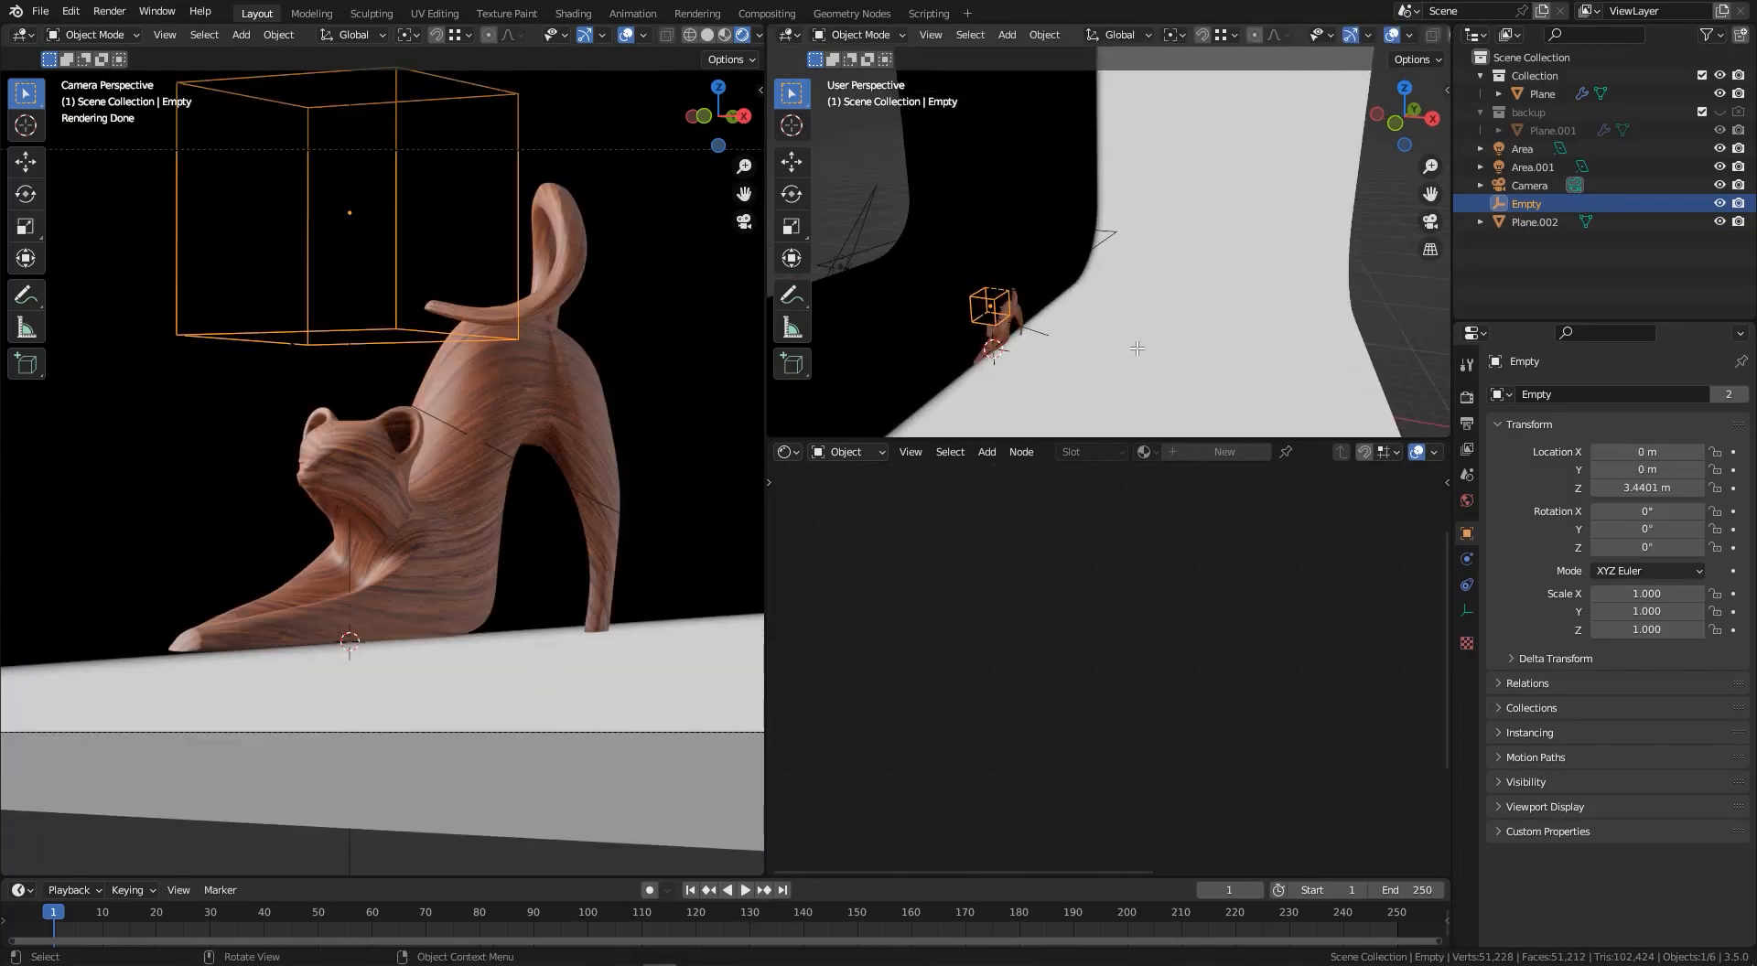
key("r")
key("z")
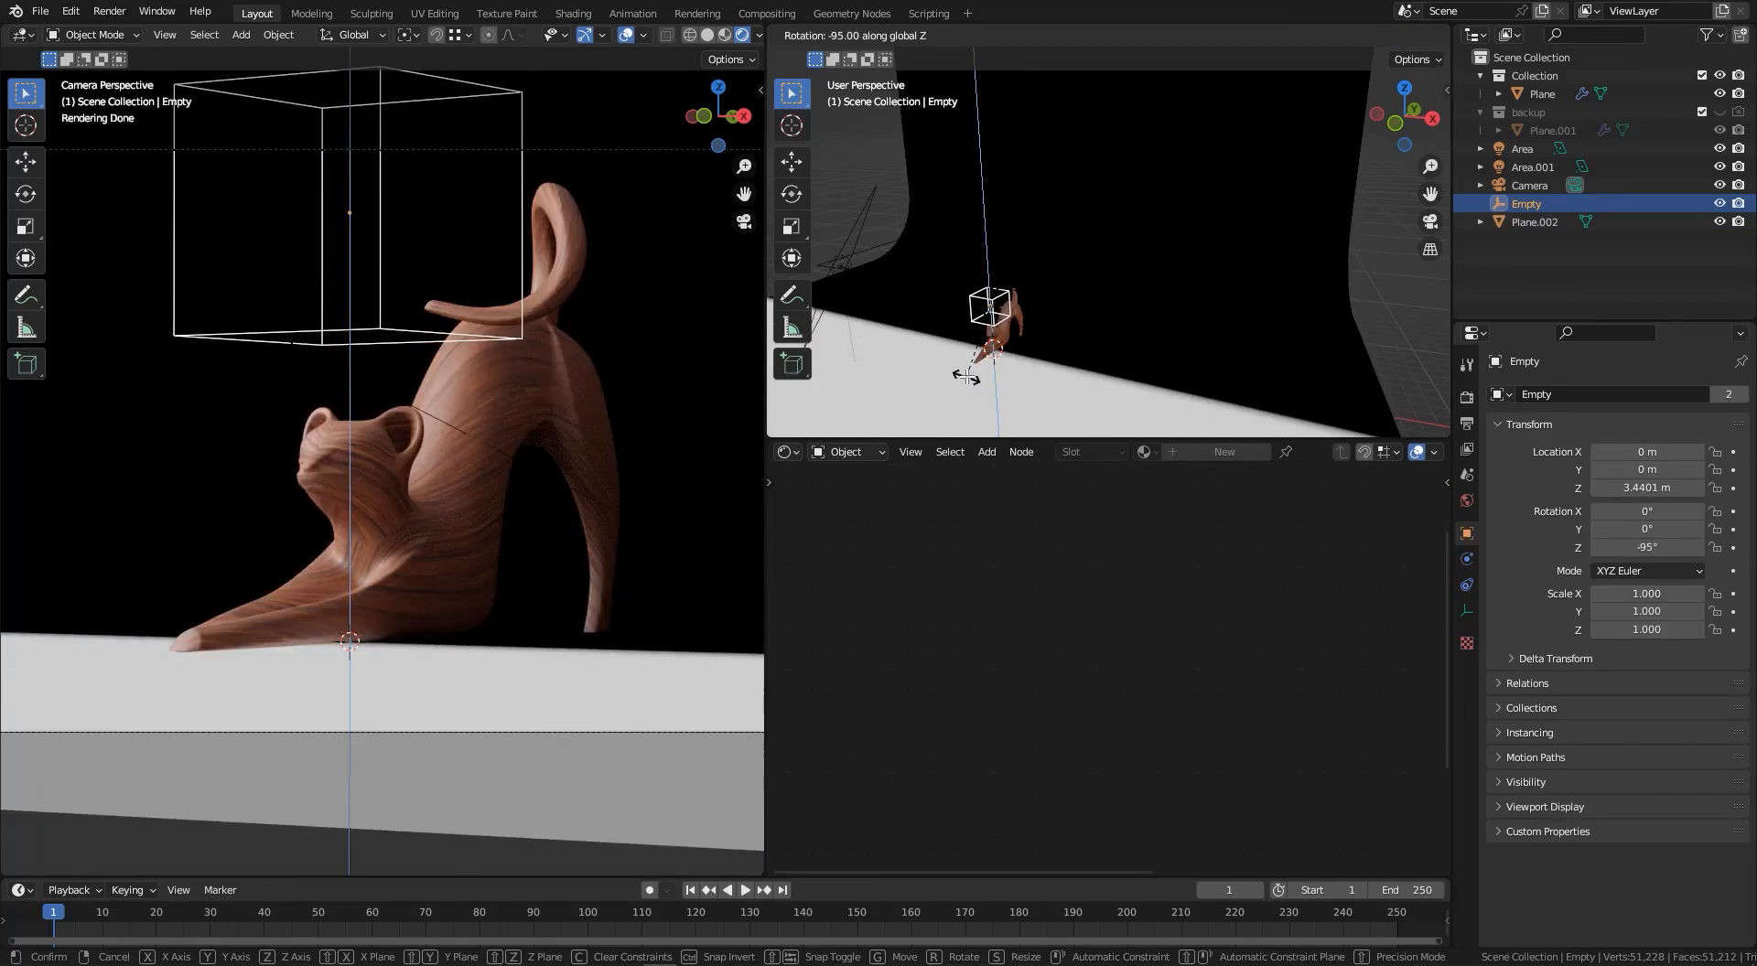
left_click(974, 372)
- Move the cube empty along the global Y axis to about 11.13 m
middle_click_drag(1126, 306, 998, 309)
key("g")
key("y")
left_click(1078, 312)
- Stretch the cube empty along the global Y axis until its X scale is about 176.3
key("s")
key("y")
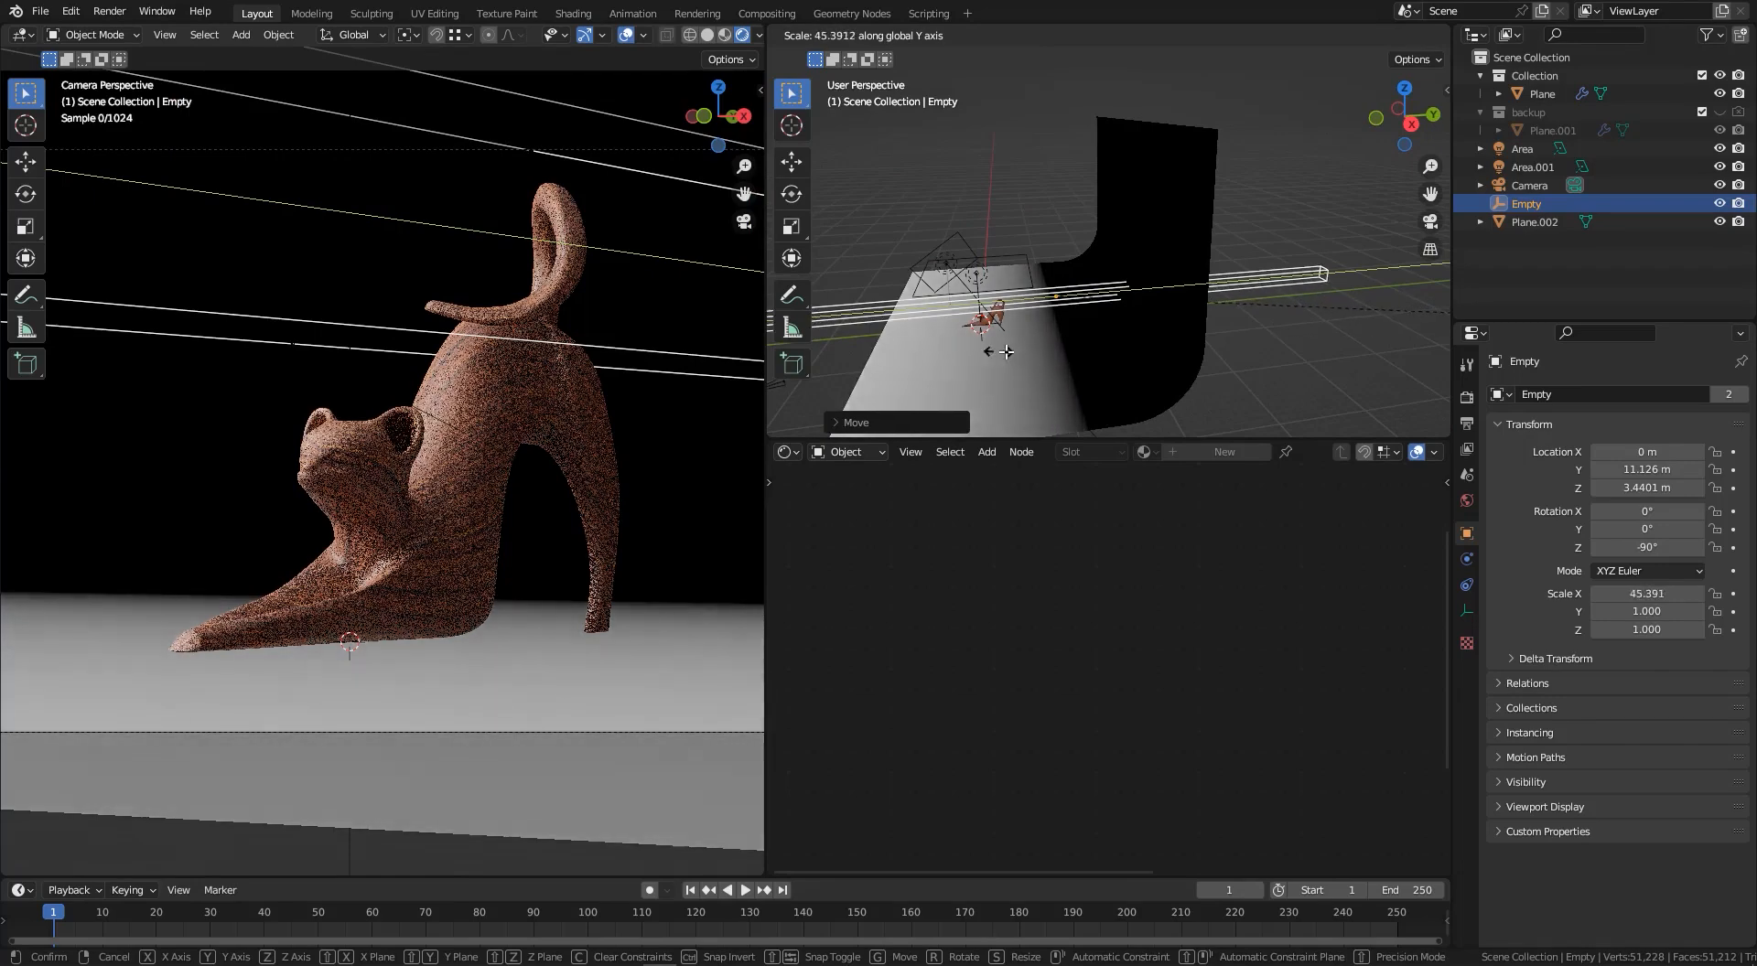
left_click(1191, 349)
key("s")
key("y")
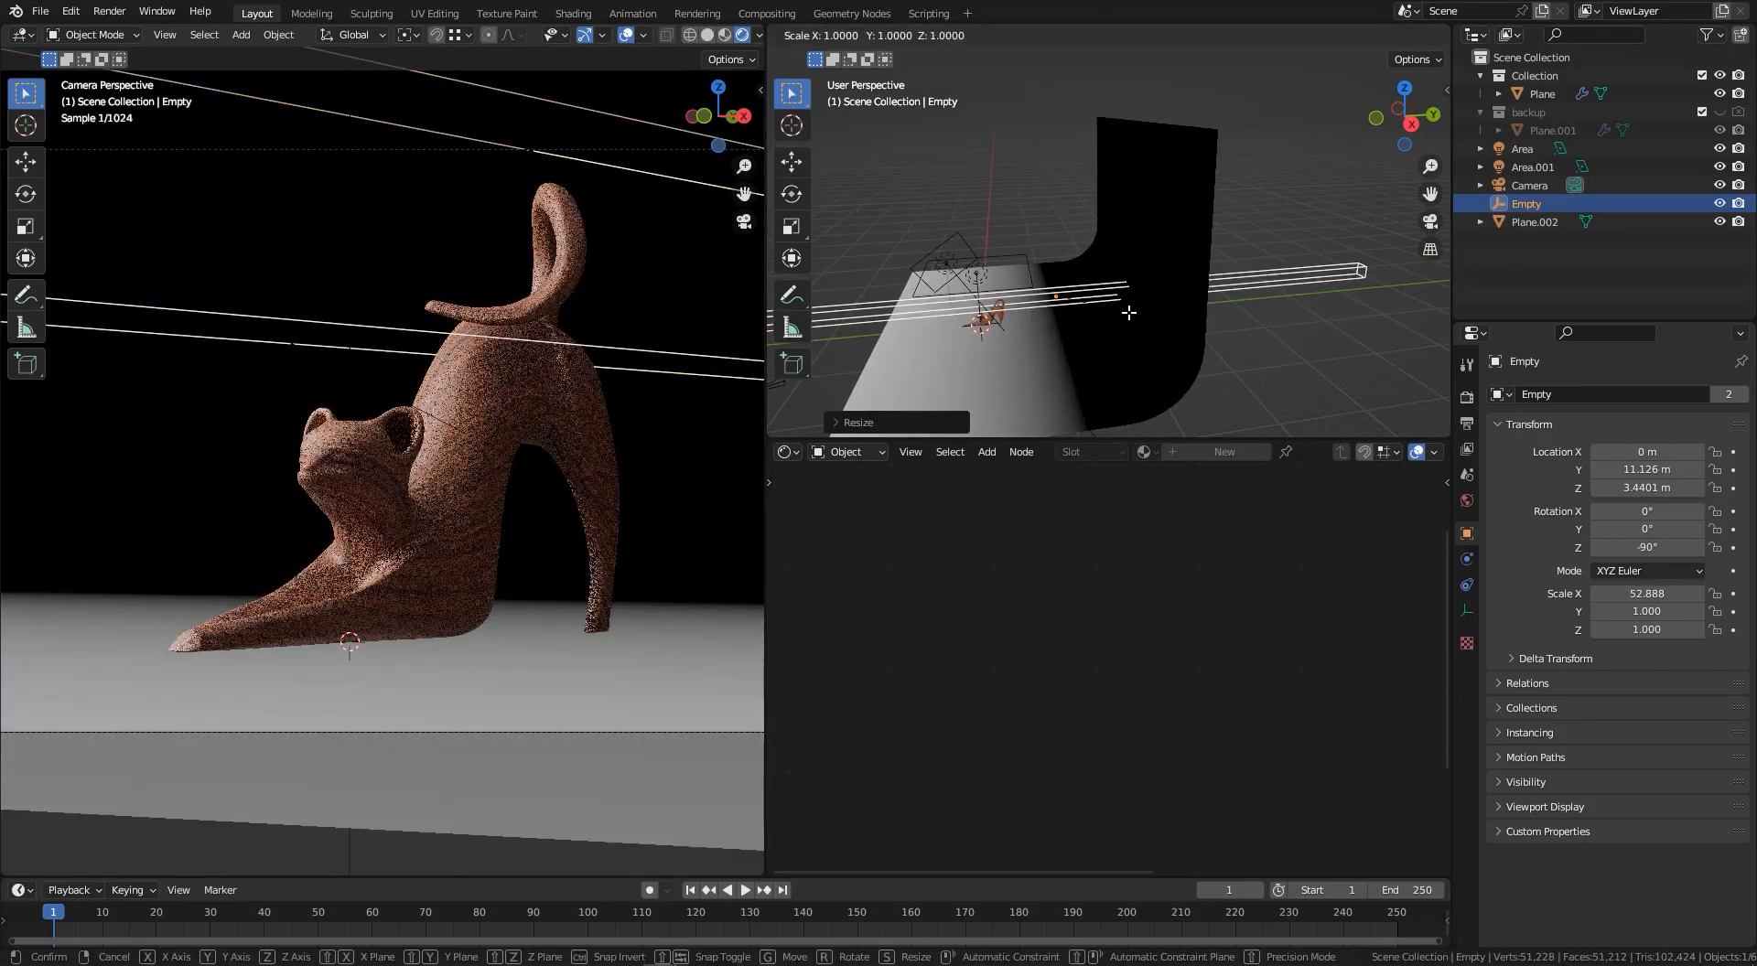
left_click(1308, 300)
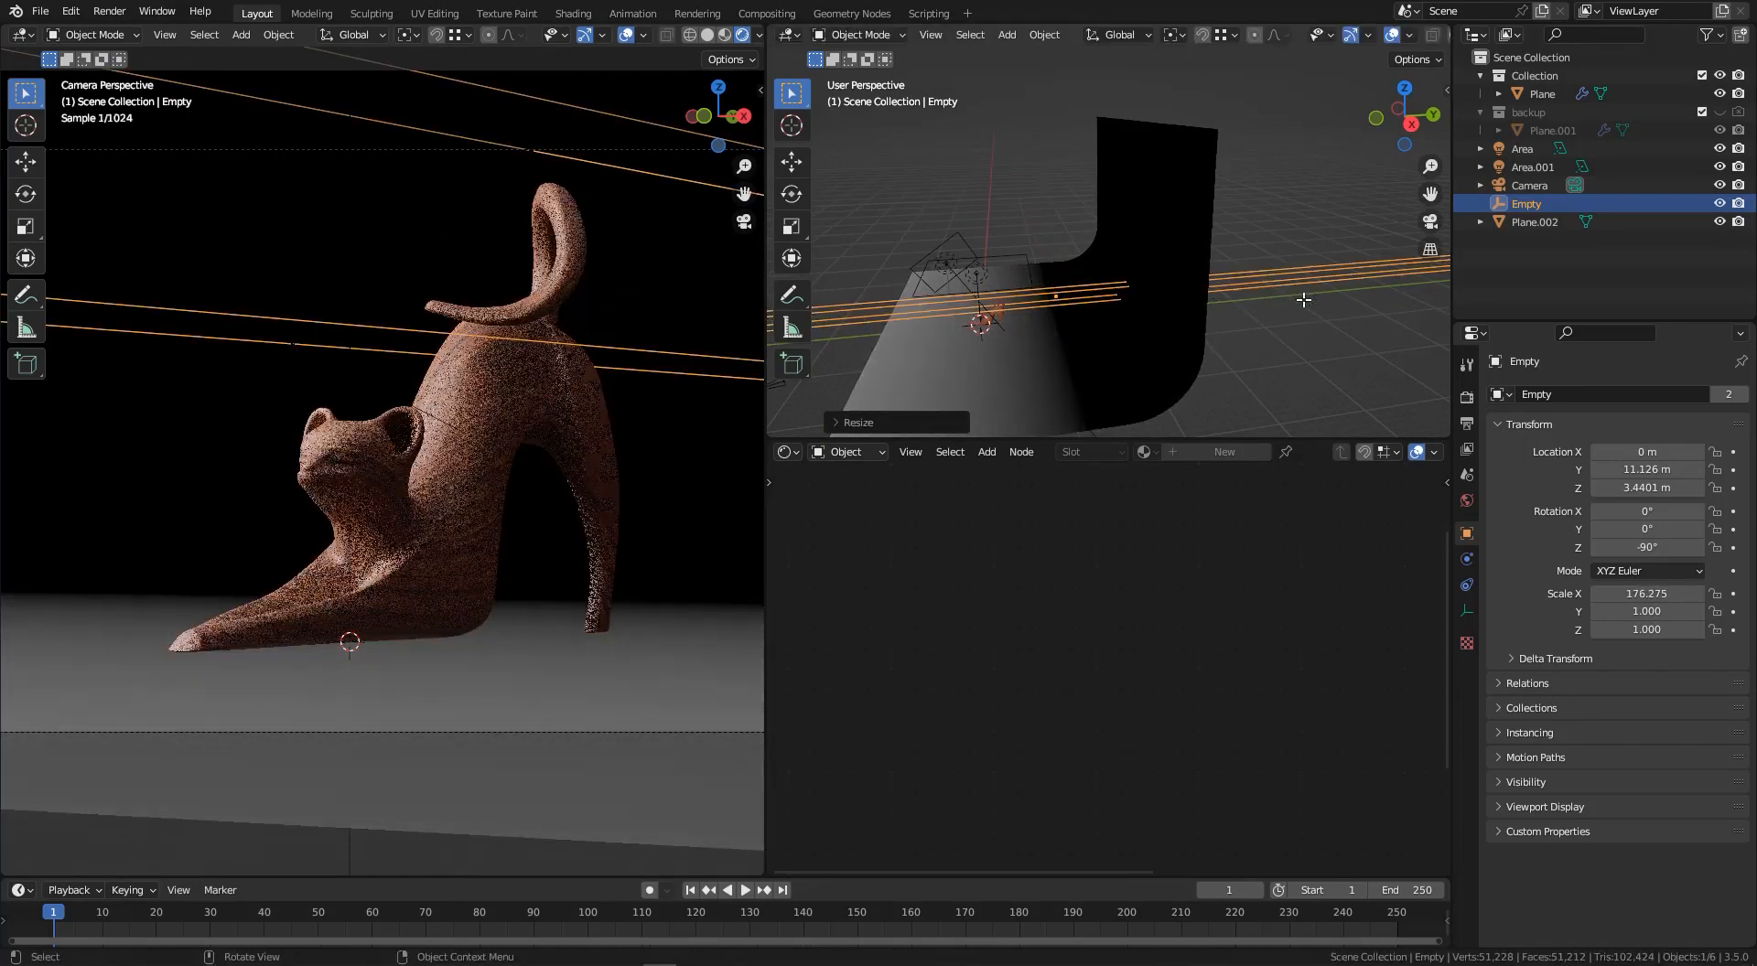
- Shift the stretched empty farther back along the global Y axis to about 24.12 m
key("g")
key("y")
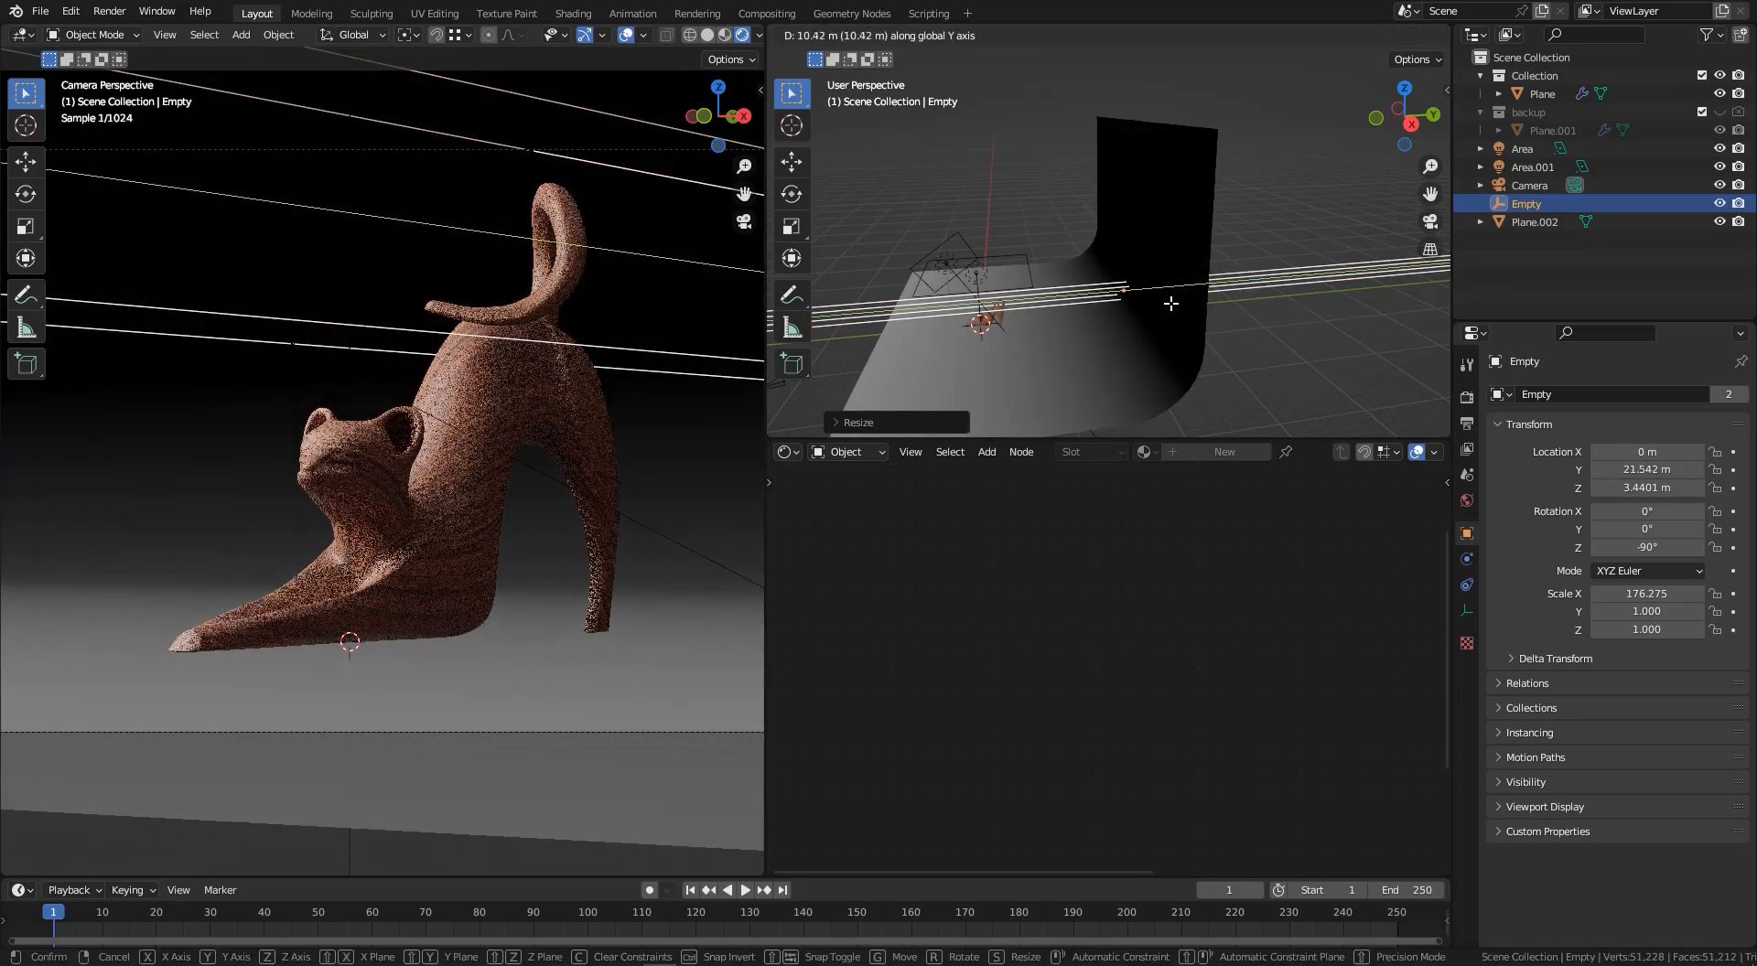
left_click(1185, 297)
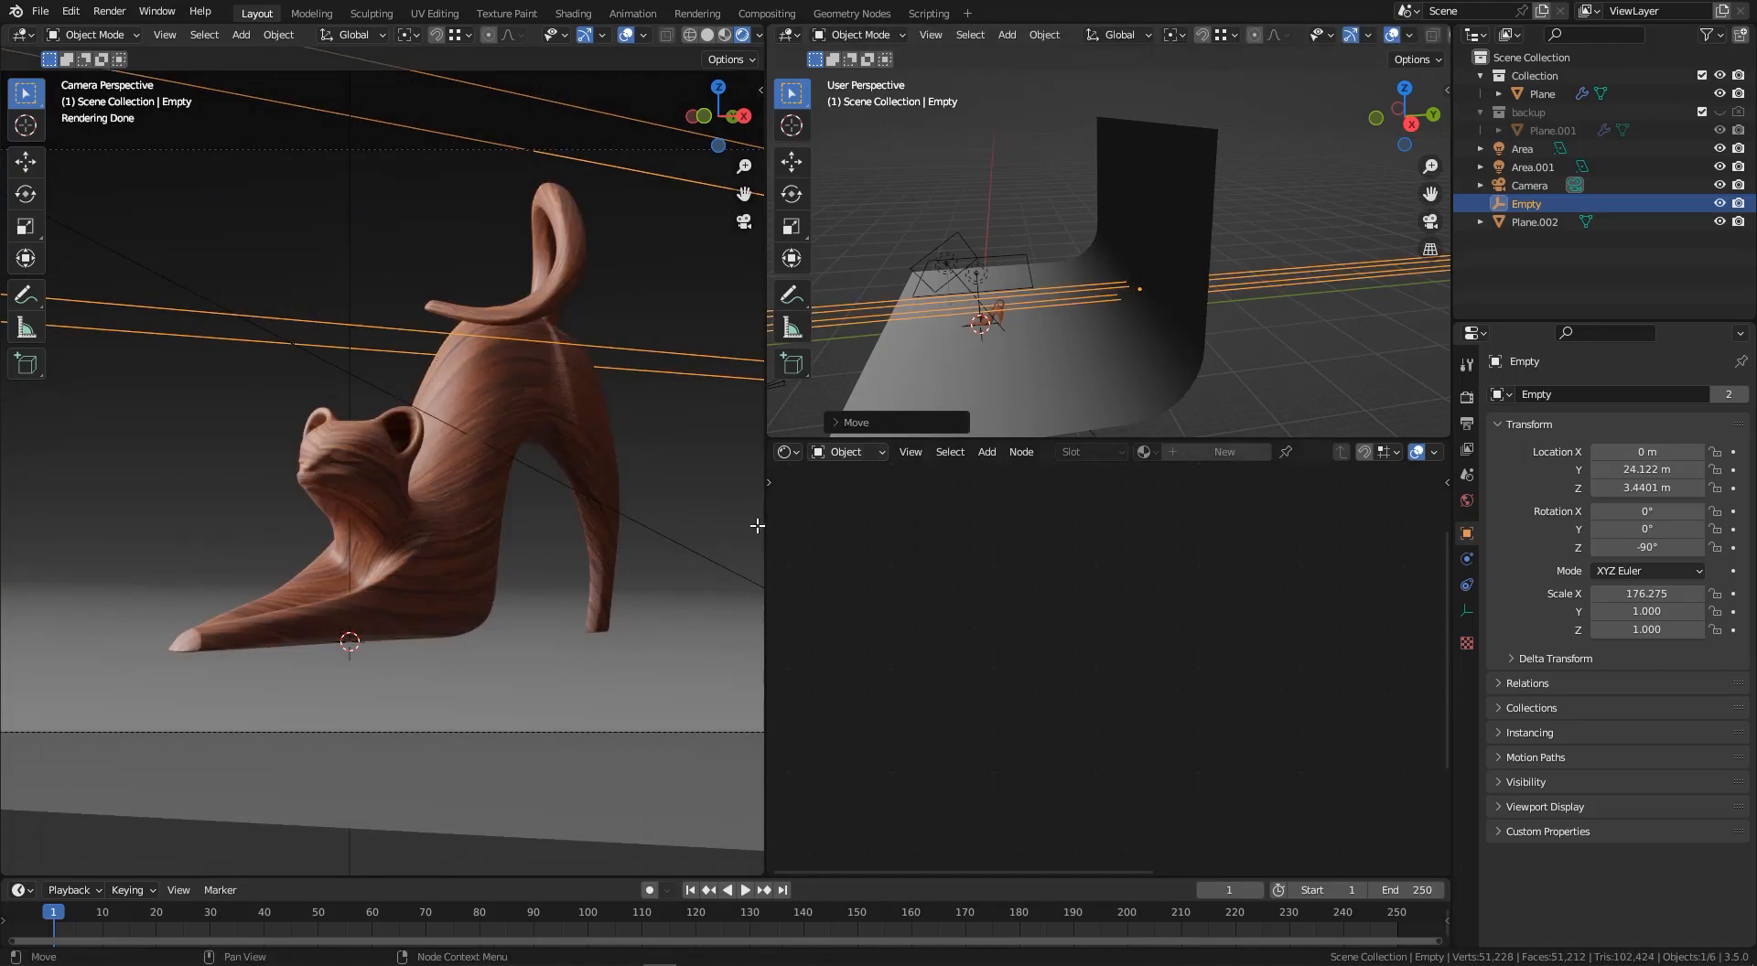
- Select the curved backdrop and set its Principled BSDF roughness to 0.182, checking the result in the camera view
left_click(1181, 330)
middle_click_drag(1316, 647, 973, 711)
scroll(1092, 696, "up", 3)
scroll(1027, 619, "down", 2)
scroll(1171, 563, "up", 2)
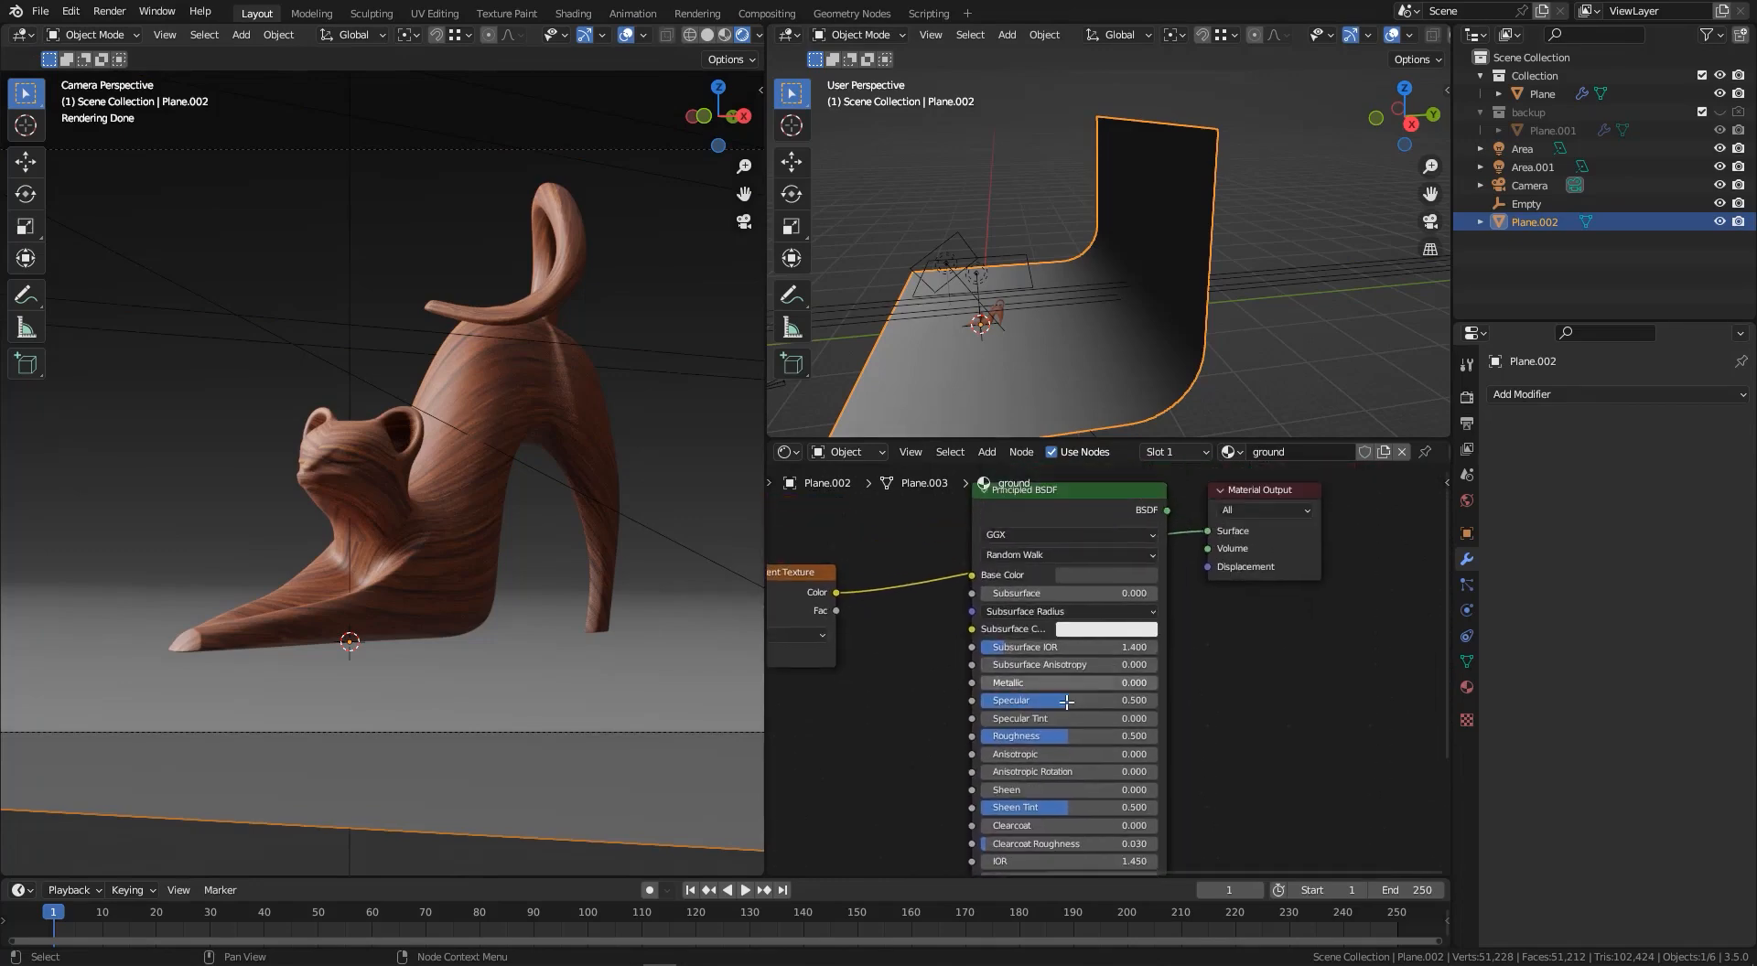
left_click_drag(1081, 742, 1007, 508)
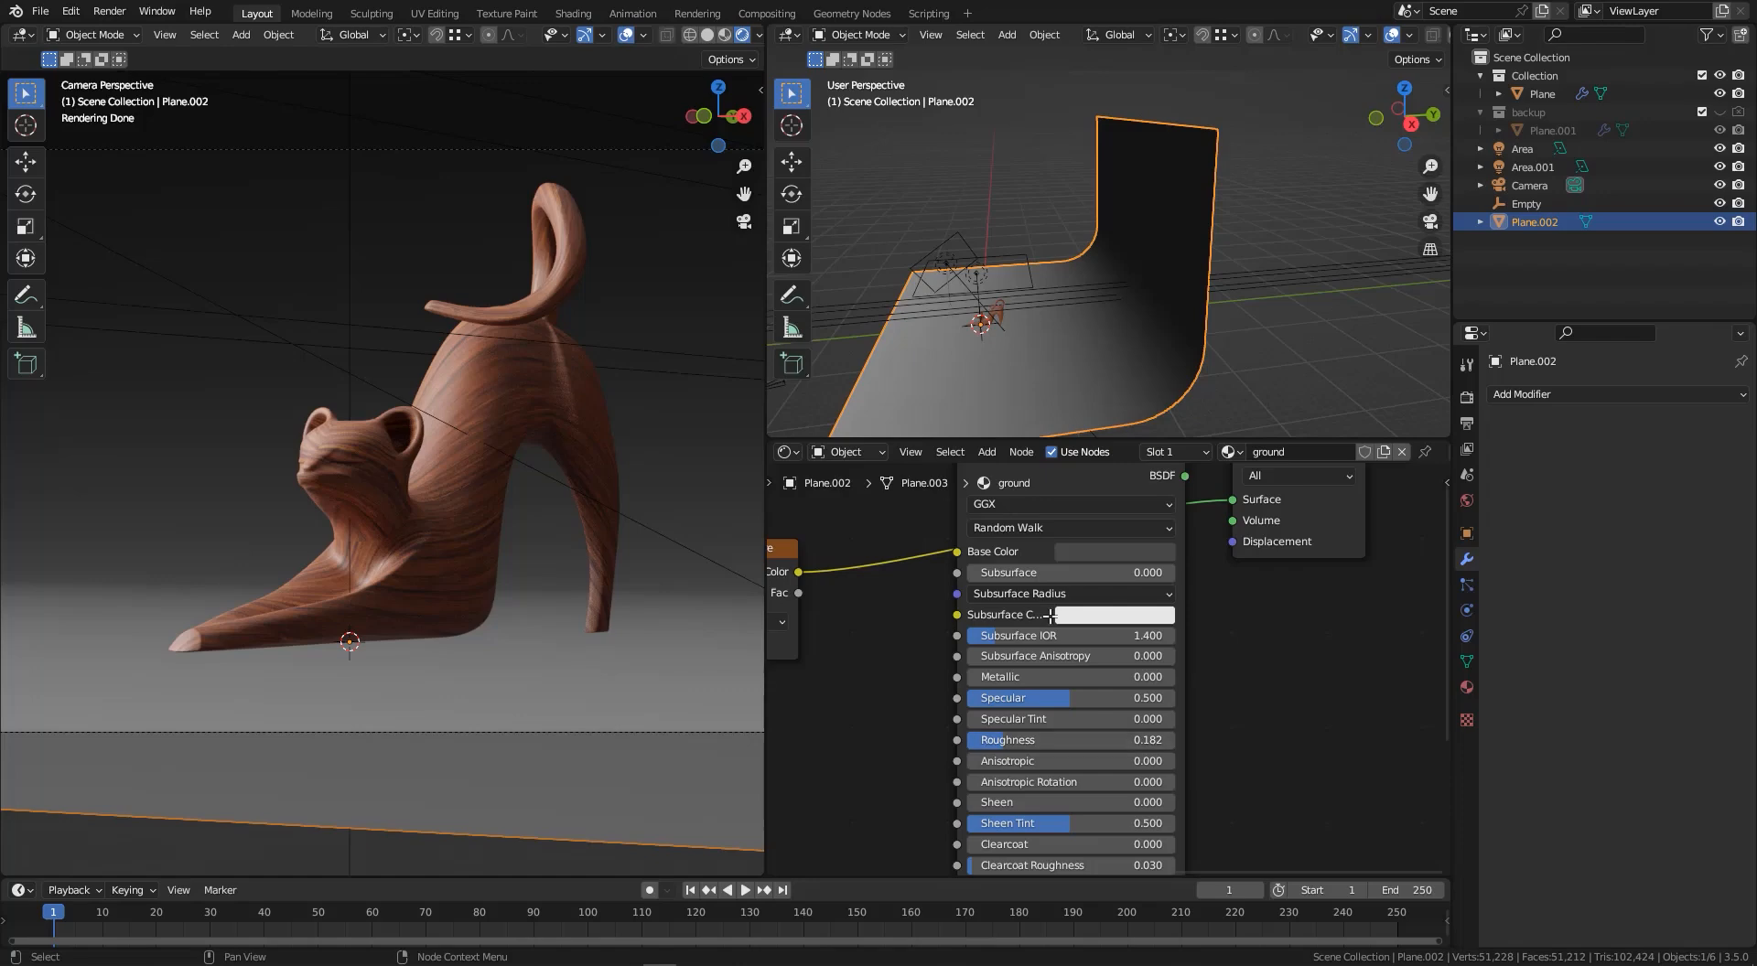
scroll(508, 659, "up", 2)
scroll(502, 613, "down", 2)
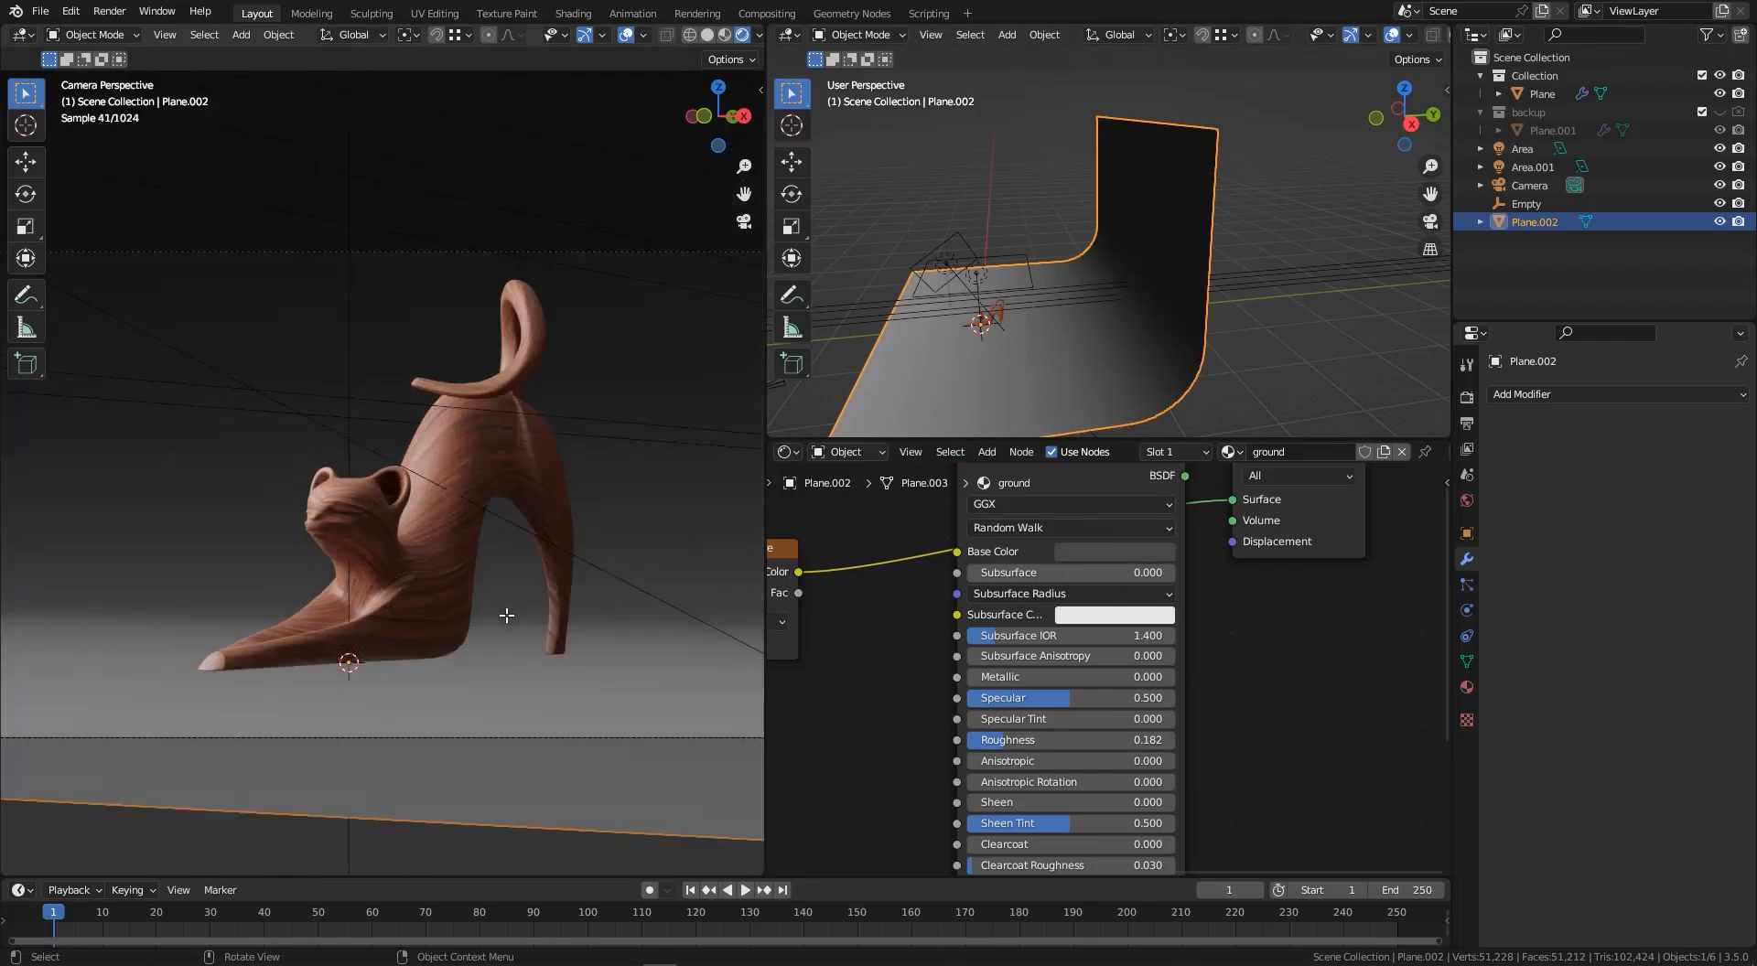
- Move the Texture Coordinate, Mapping and Gradient Texture nodes of the ground material farther away from the Principled BSDF node
scroll(456, 669, "down", 1)
left_click(1116, 552)
scroll(887, 640, "down", 3)
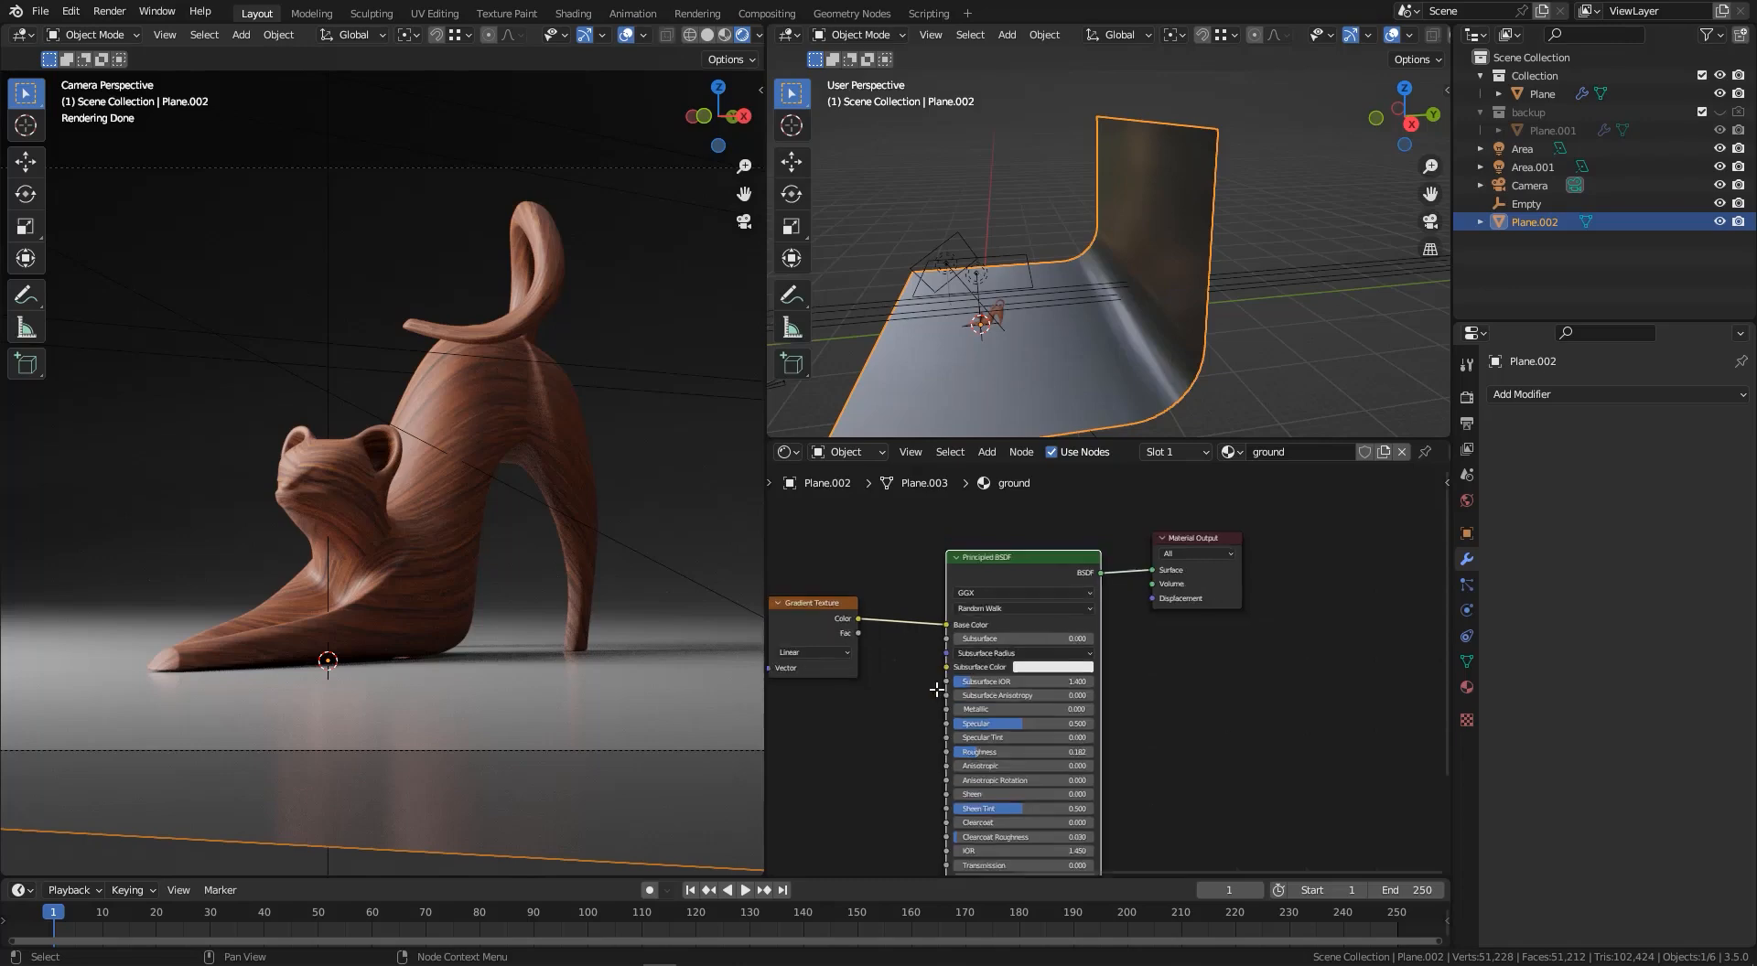
middle_click_drag(894, 753, 1046, 672)
scroll(1024, 663, "down", 4)
scroll(1118, 621, "up", 2)
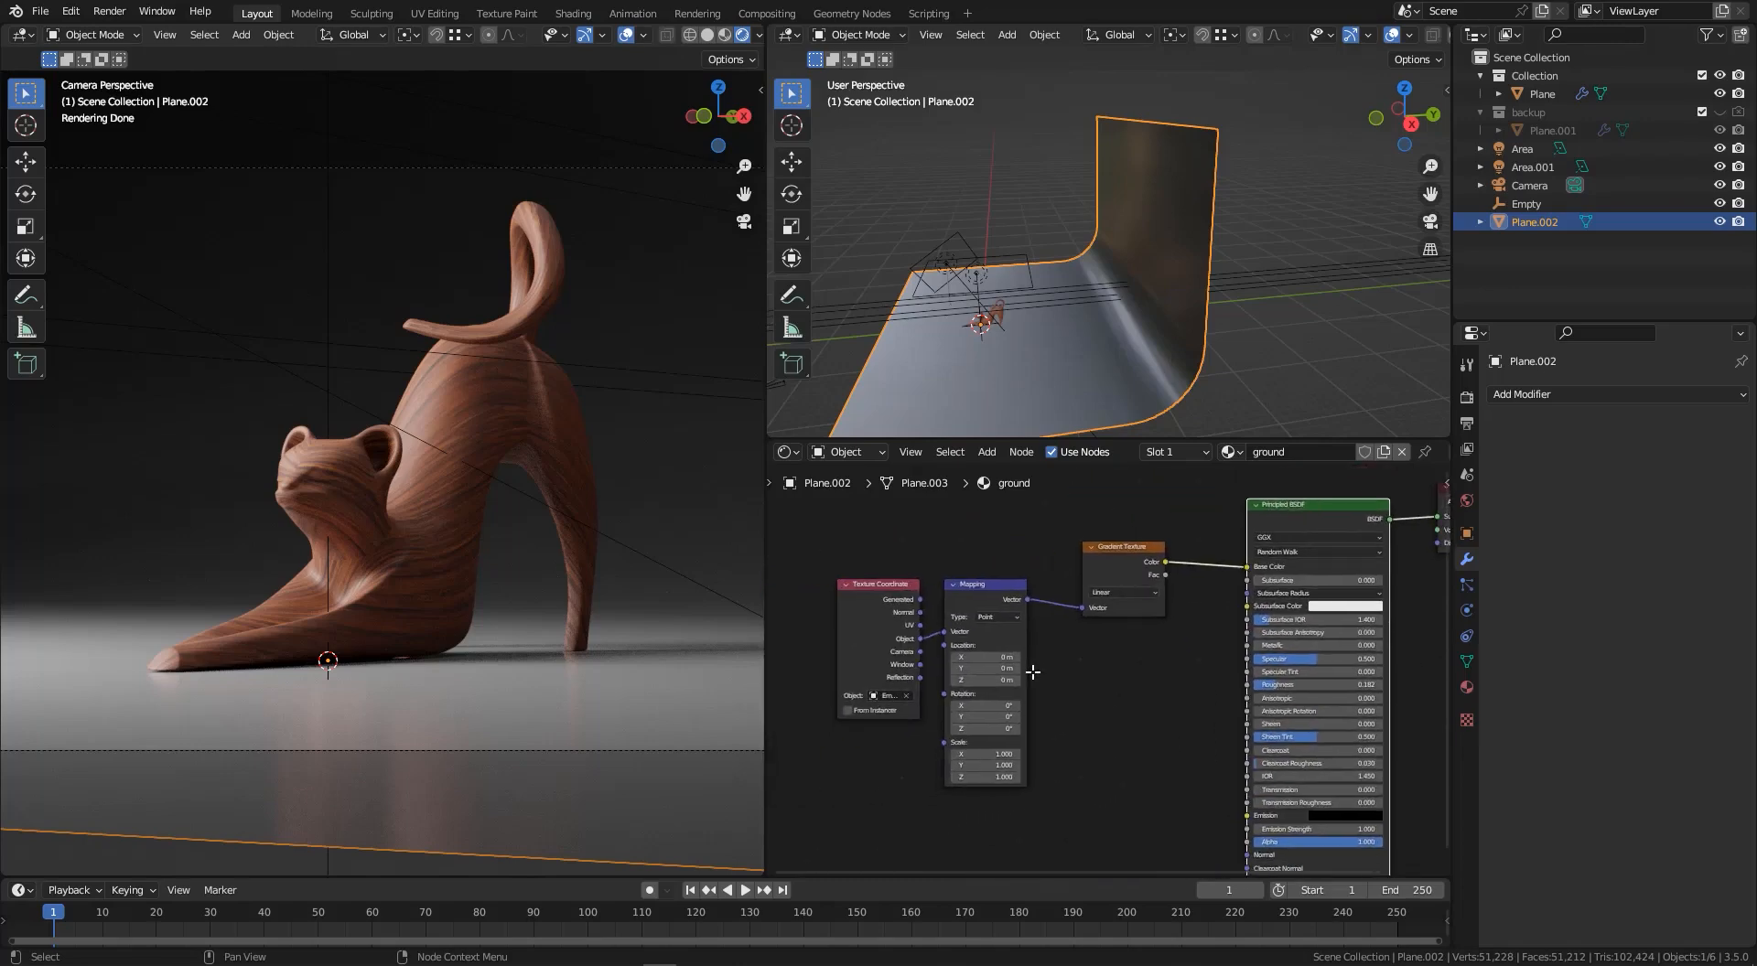
scroll(1098, 669, "down", 2)
left_click_drag(905, 571, 995, 610)
key("g")
left_click(880, 605)
left_click_drag(1112, 590, 1040, 600)
scroll(1158, 645, "up", 3)
middle_click_drag(1186, 639, 1055, 678)
scroll(993, 680, "up", 4)
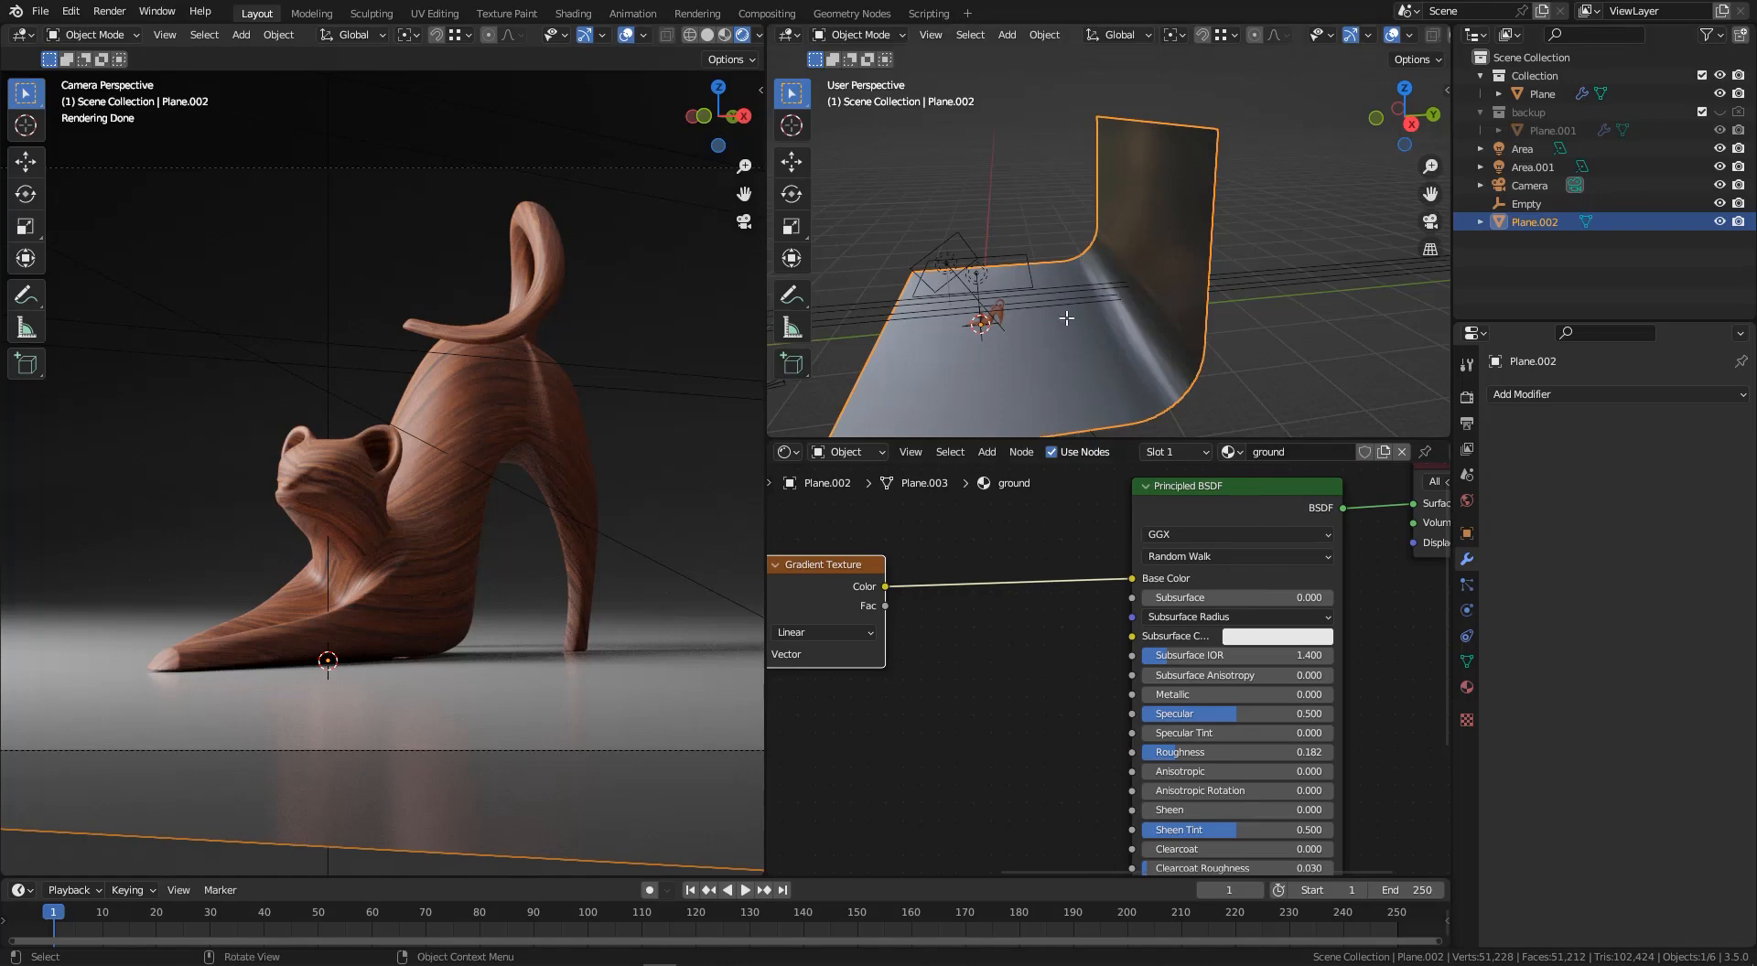
- Select the stretched empty and move it along the global Y axis to about 19.85 m
scroll(1056, 281, "down", 3)
scroll(1056, 281, "up", 4)
left_click(1055, 283)
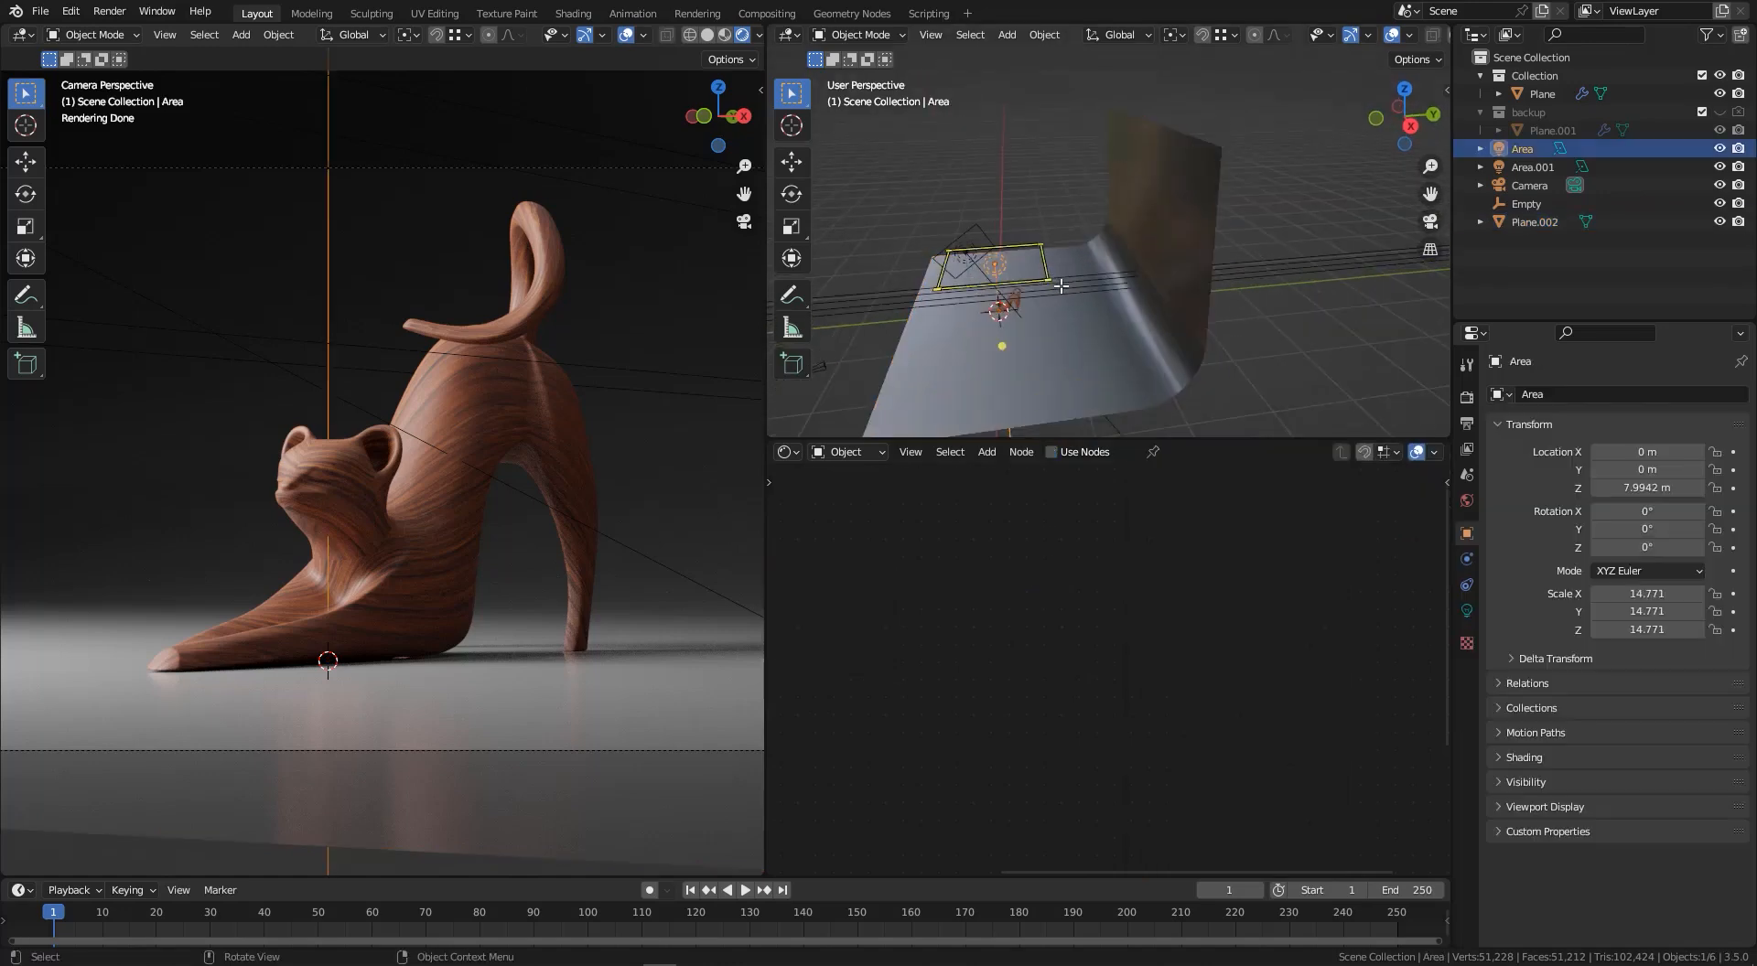
key("g")
key("y")
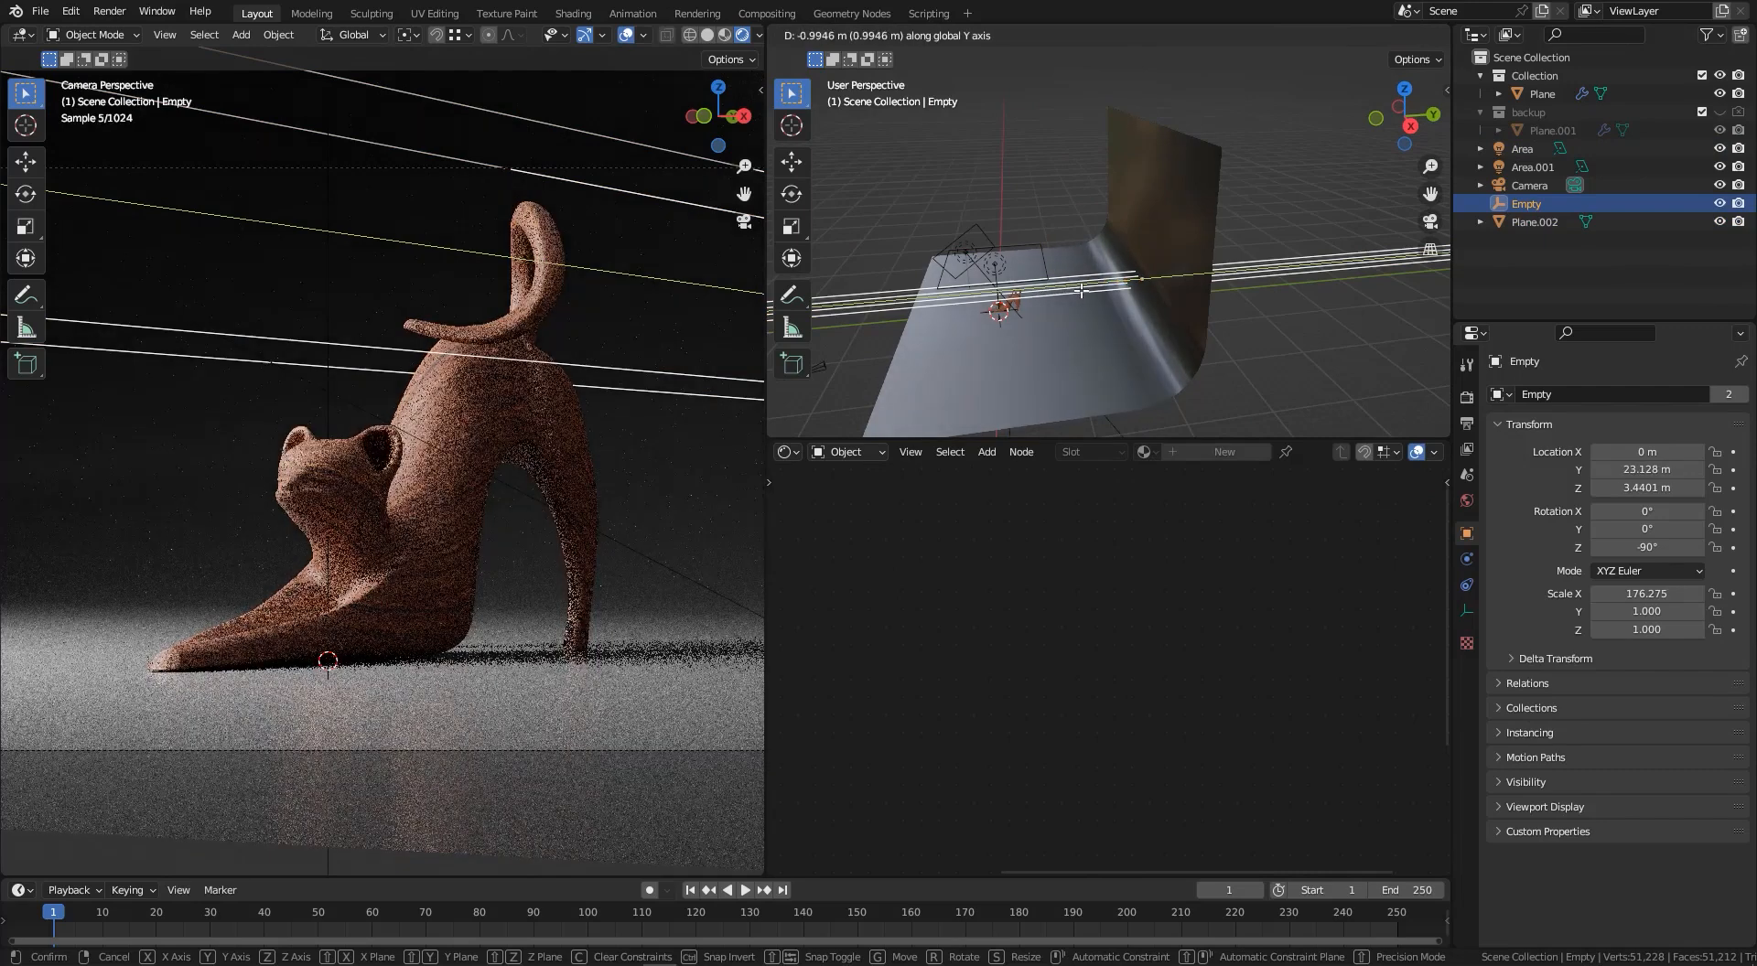
left_click(1062, 295)
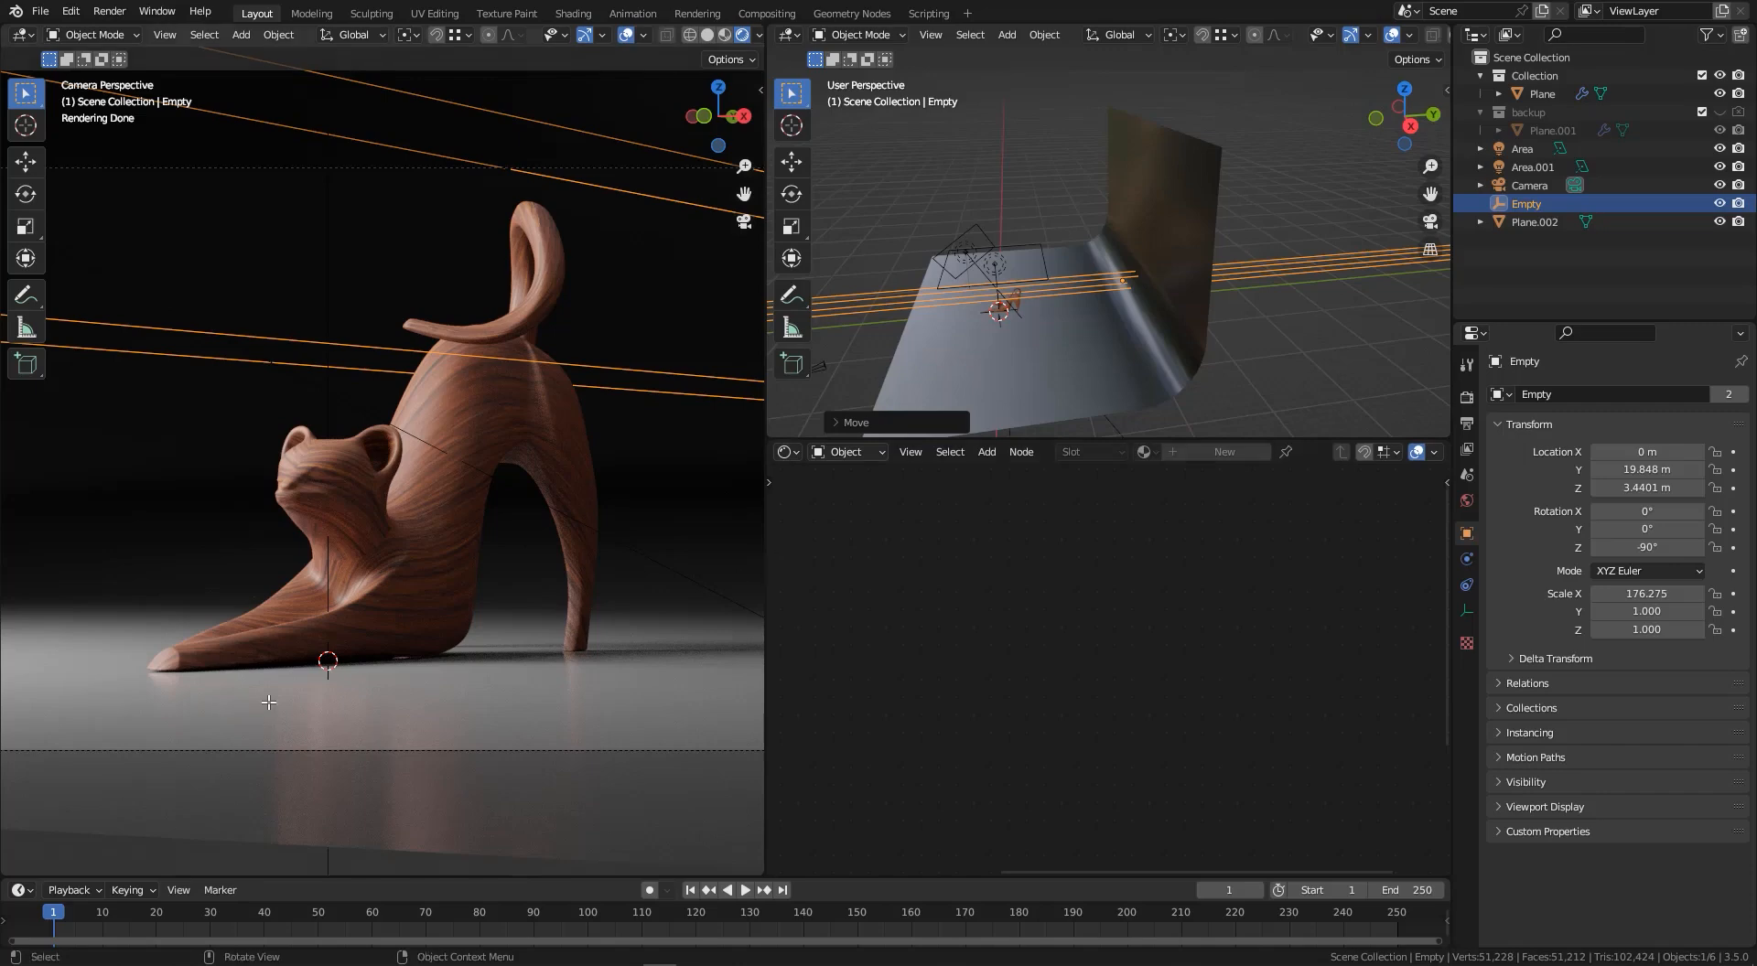
- Select the curved backdrop and add a Noise Texture node beside the Principled BSDF in its ground material
scroll(1051, 306, "down", 4)
middle_click_drag(1050, 312, 1101, 316)
left_click(1065, 362)
scroll(1157, 667, "up", 4)
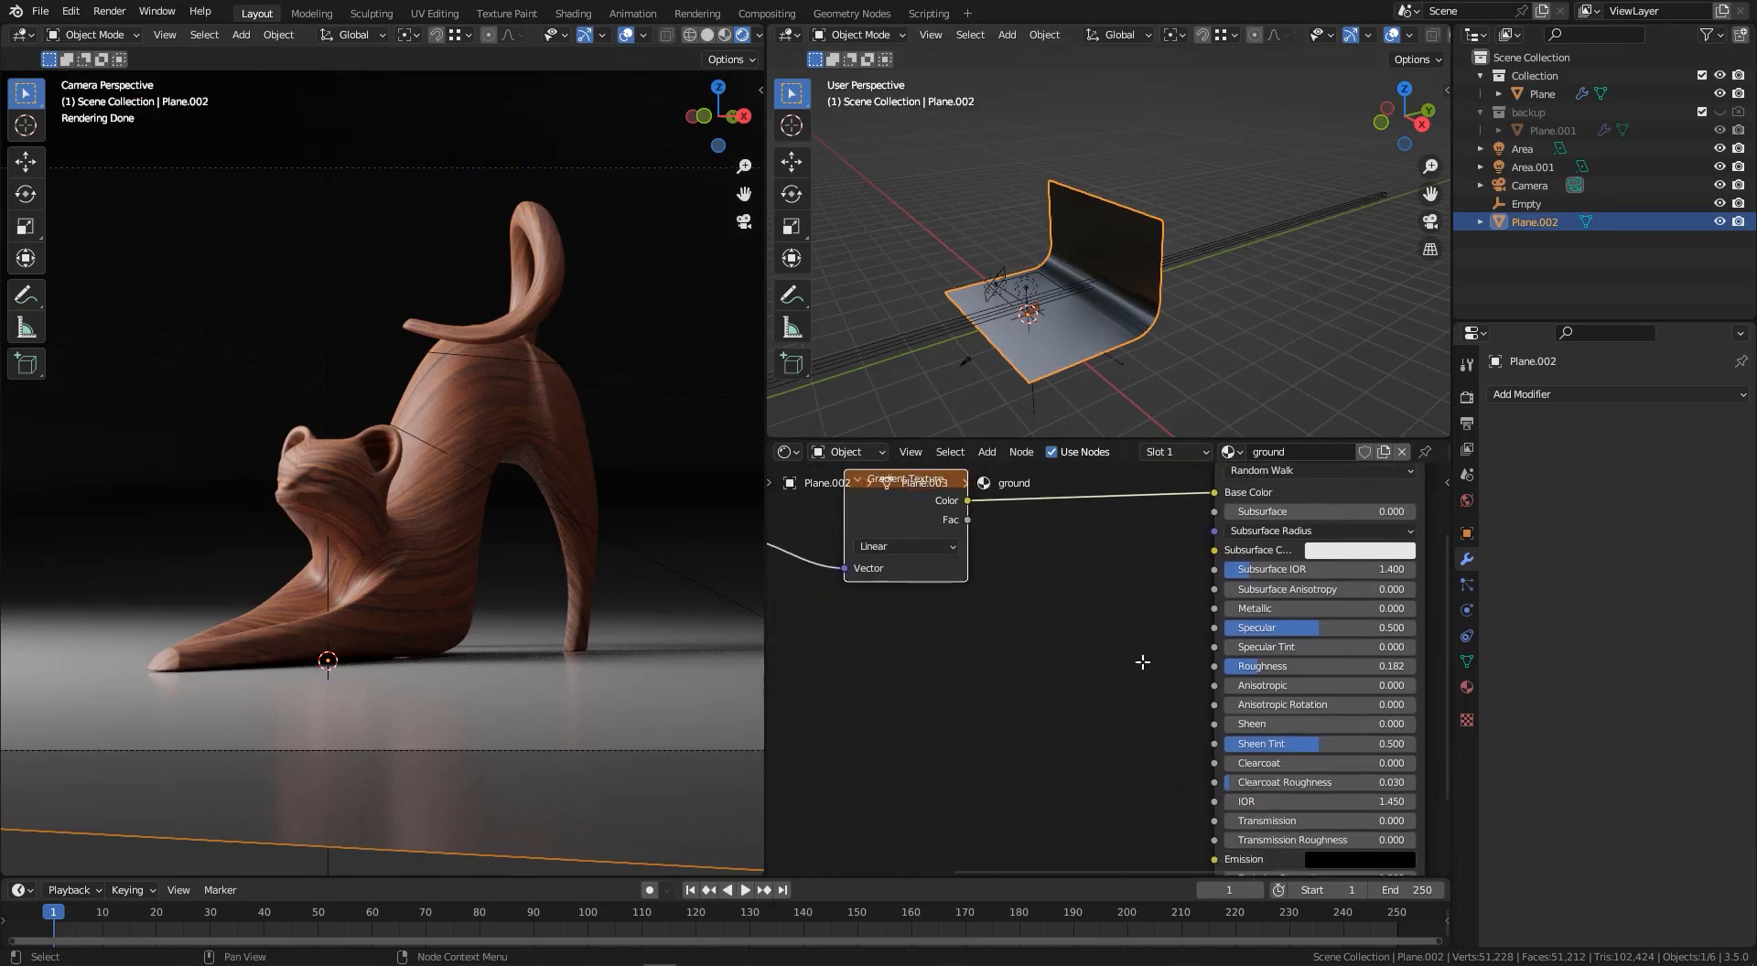
scroll(1025, 621, "up", 1)
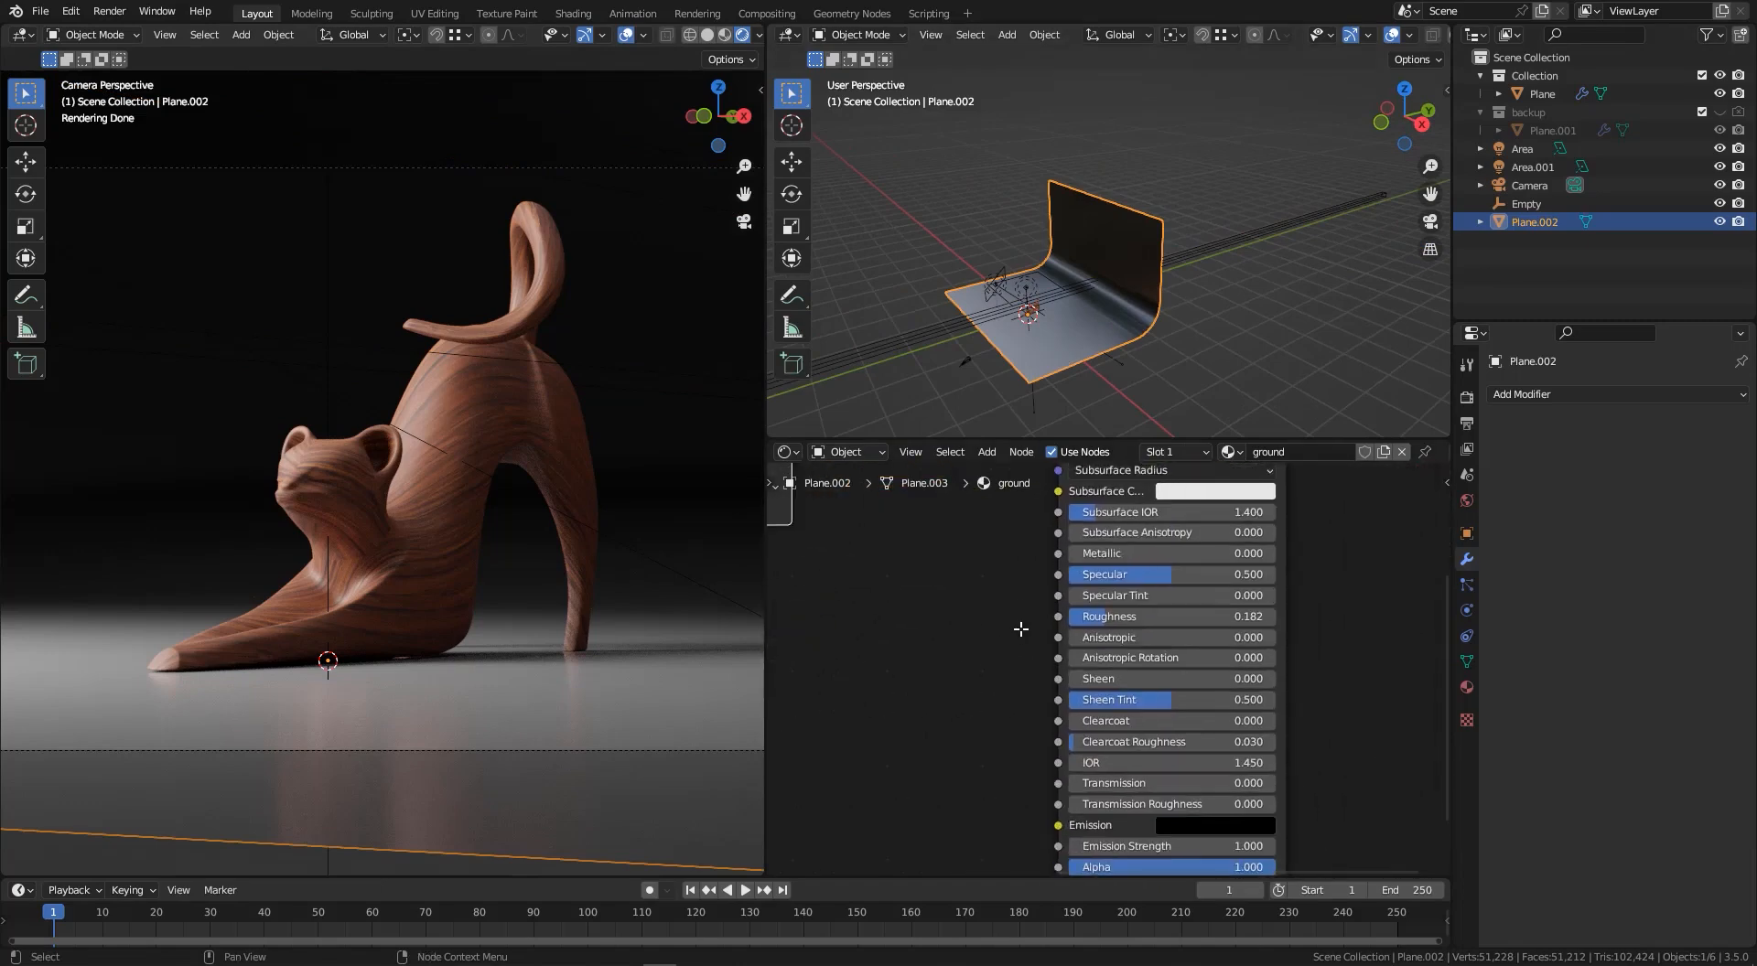
middle_click_drag(1020, 615, 1020, 676)
key("shift+a")
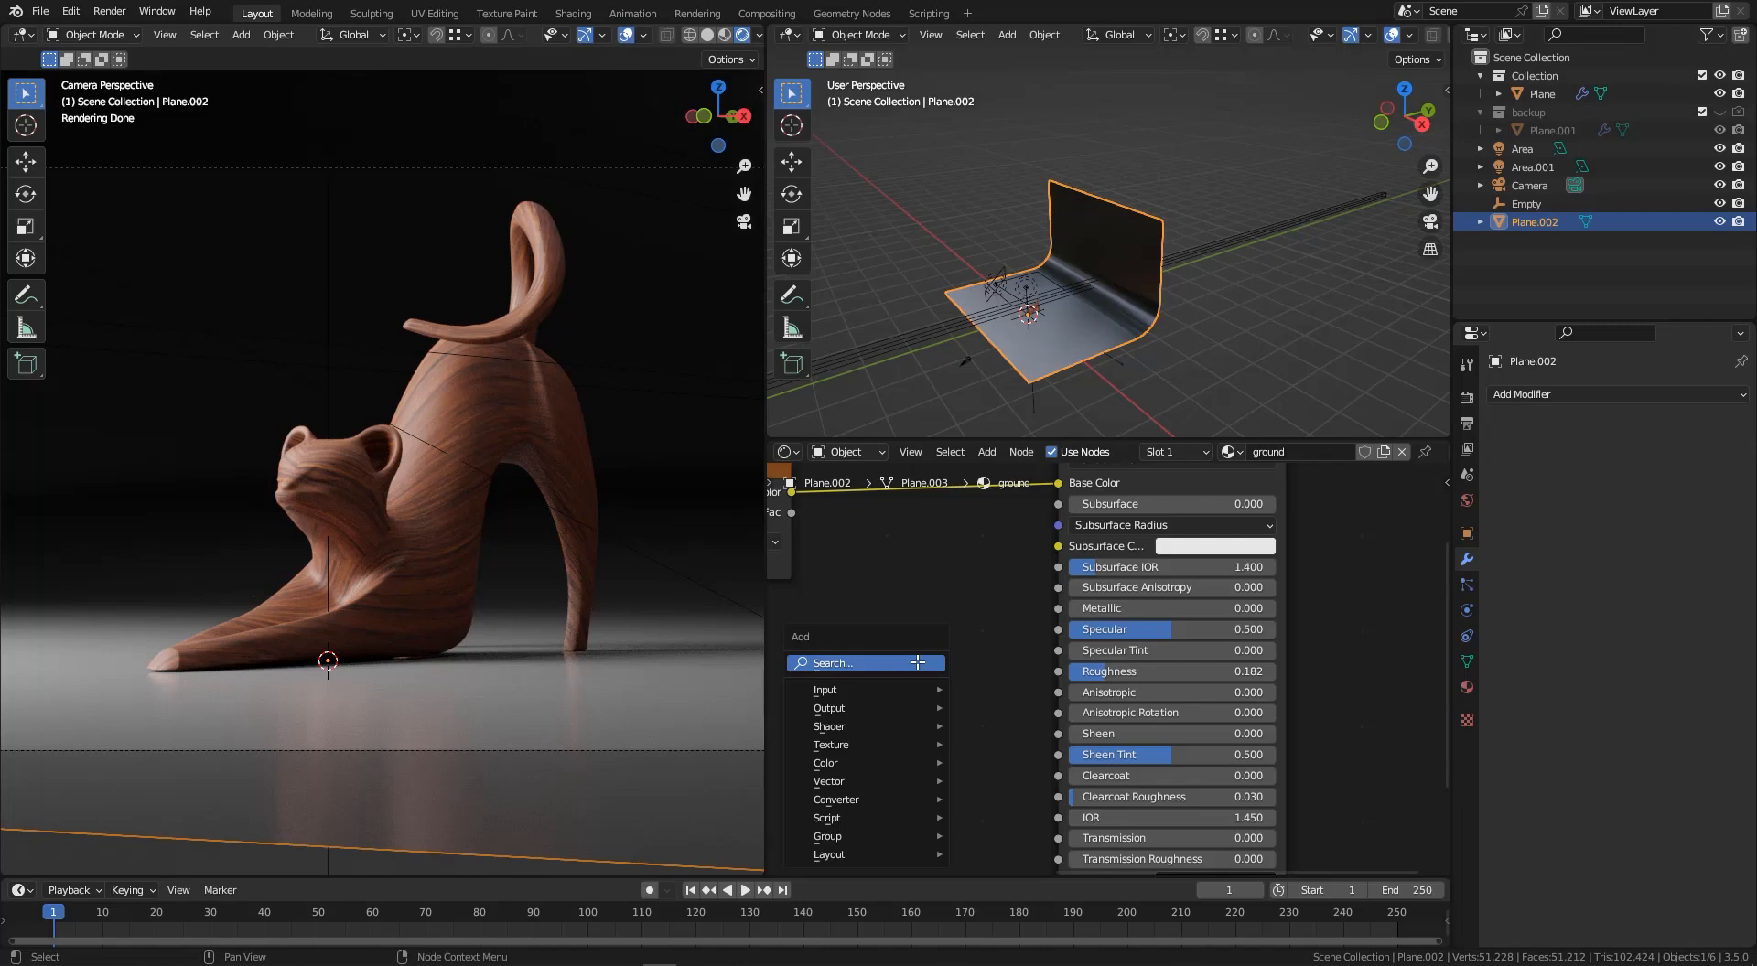
left_click(917, 662)
type("noi")
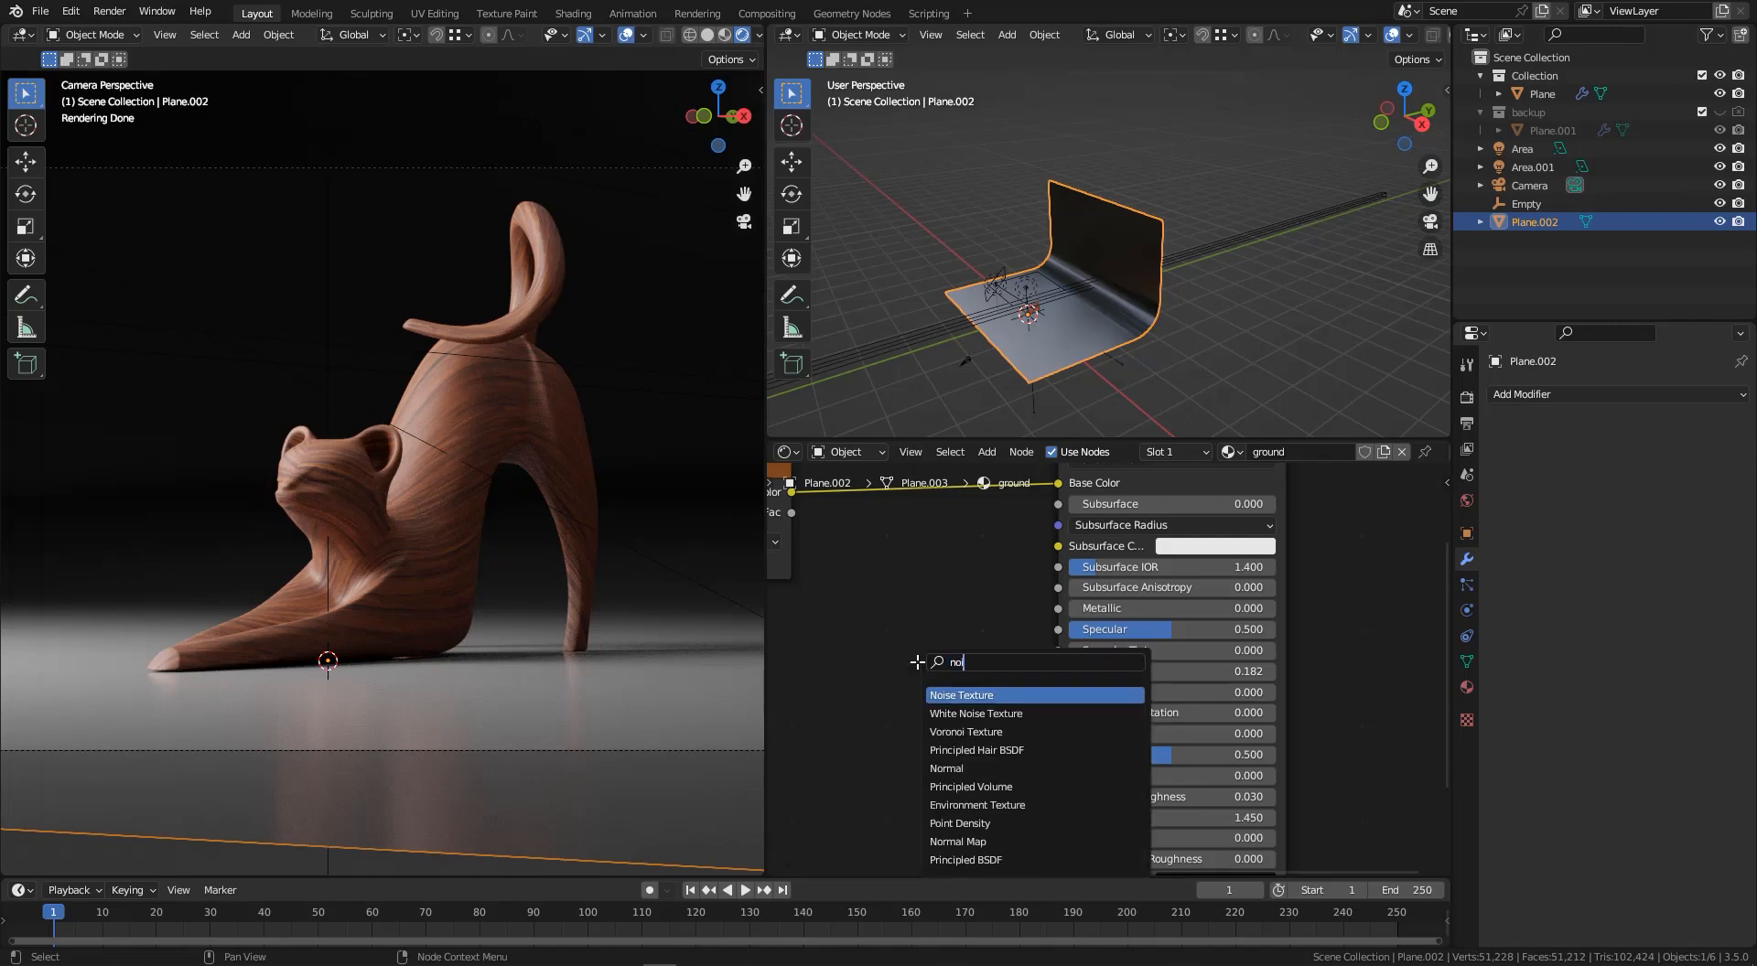
key("Return")
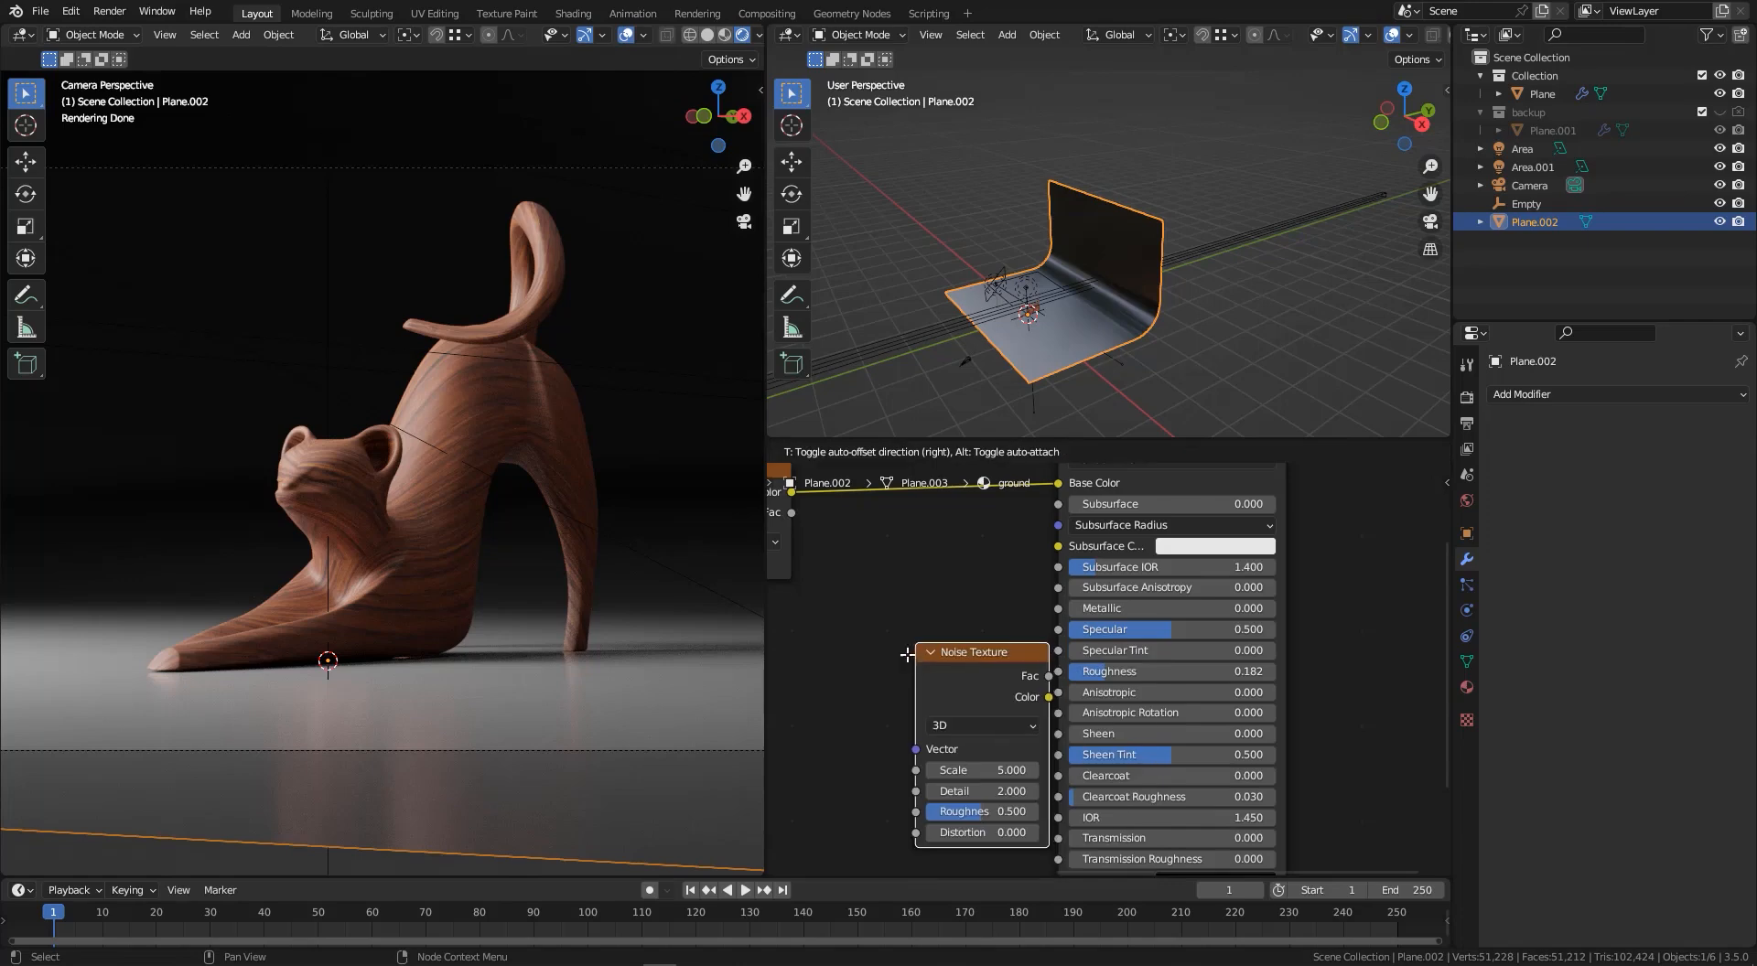
left_click(862, 633)
- Preview the Noise Texture directly on the backdrop and set its scale to 14.6
left_click(928, 653, "ctrl+shift")
scroll(1048, 325, "up", 4)
scroll(1048, 325, "up", 2)
middle_click_drag(1049, 325, 1144, 348)
scroll(1144, 354, "down", 1)
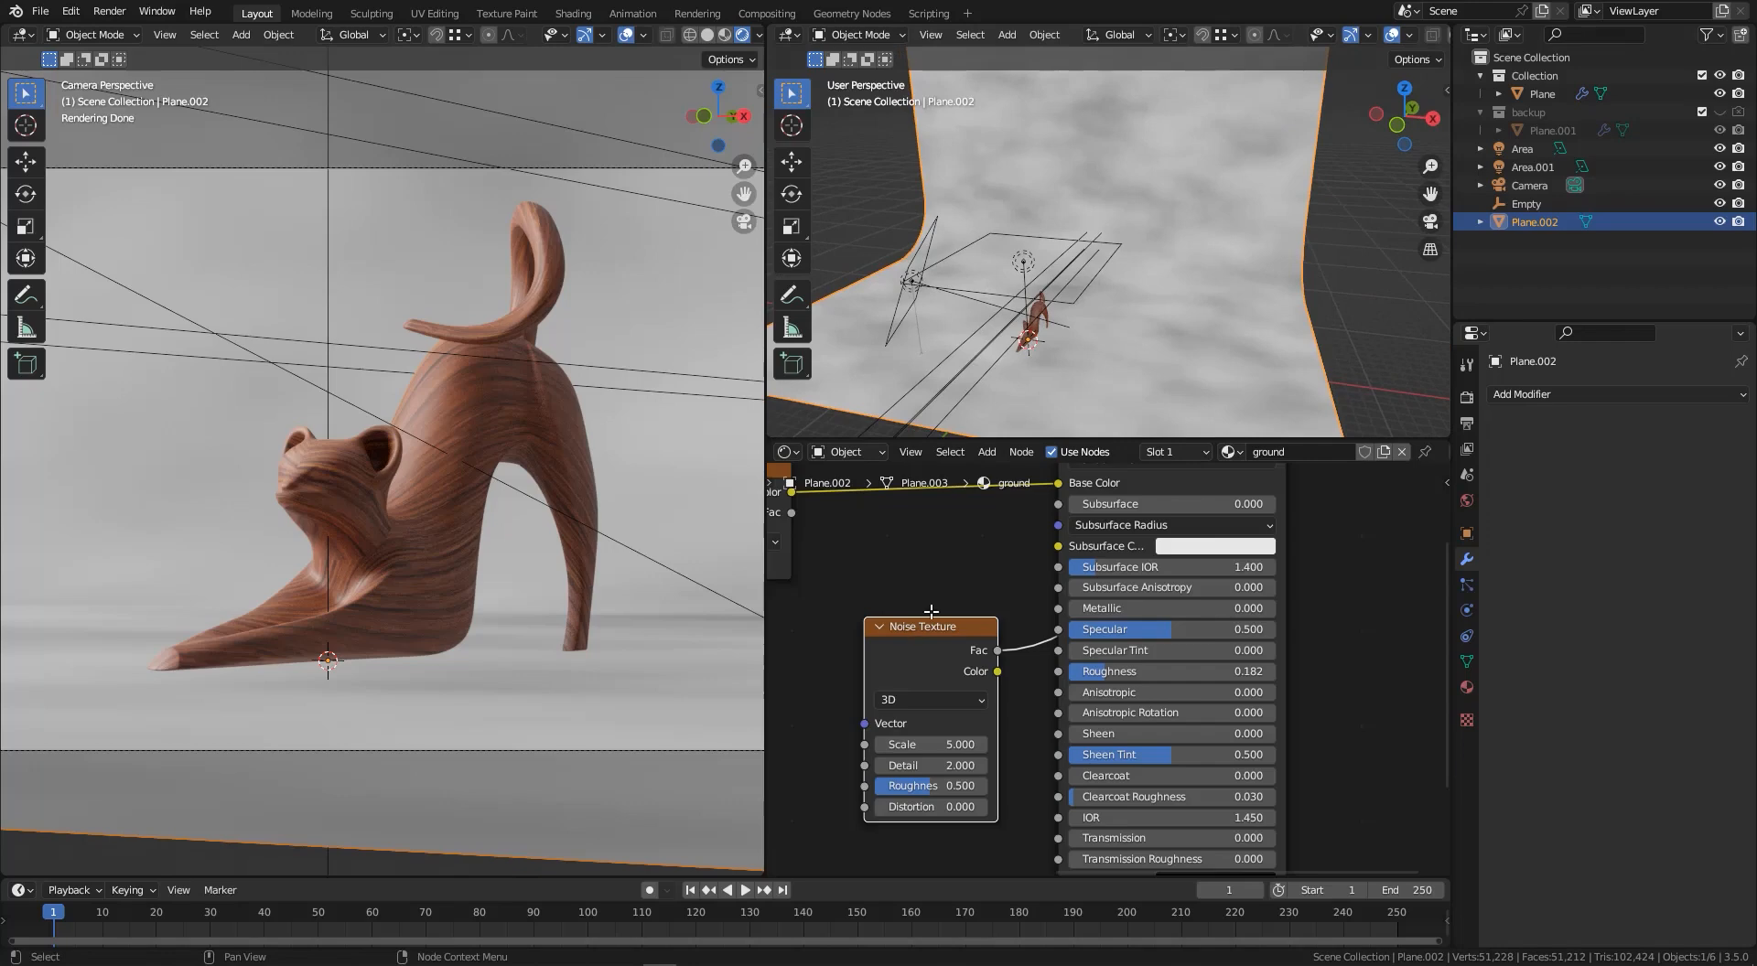
middle_click_drag(930, 612, 1151, 514)
left_click_drag(1132, 551, 1003, 585)
scroll(1136, 344, "down", 3)
middle_click_drag(1136, 346, 1087, 361)
scroll(992, 711, "up", 3)
left_click_drag(1024, 674, 1121, 674)
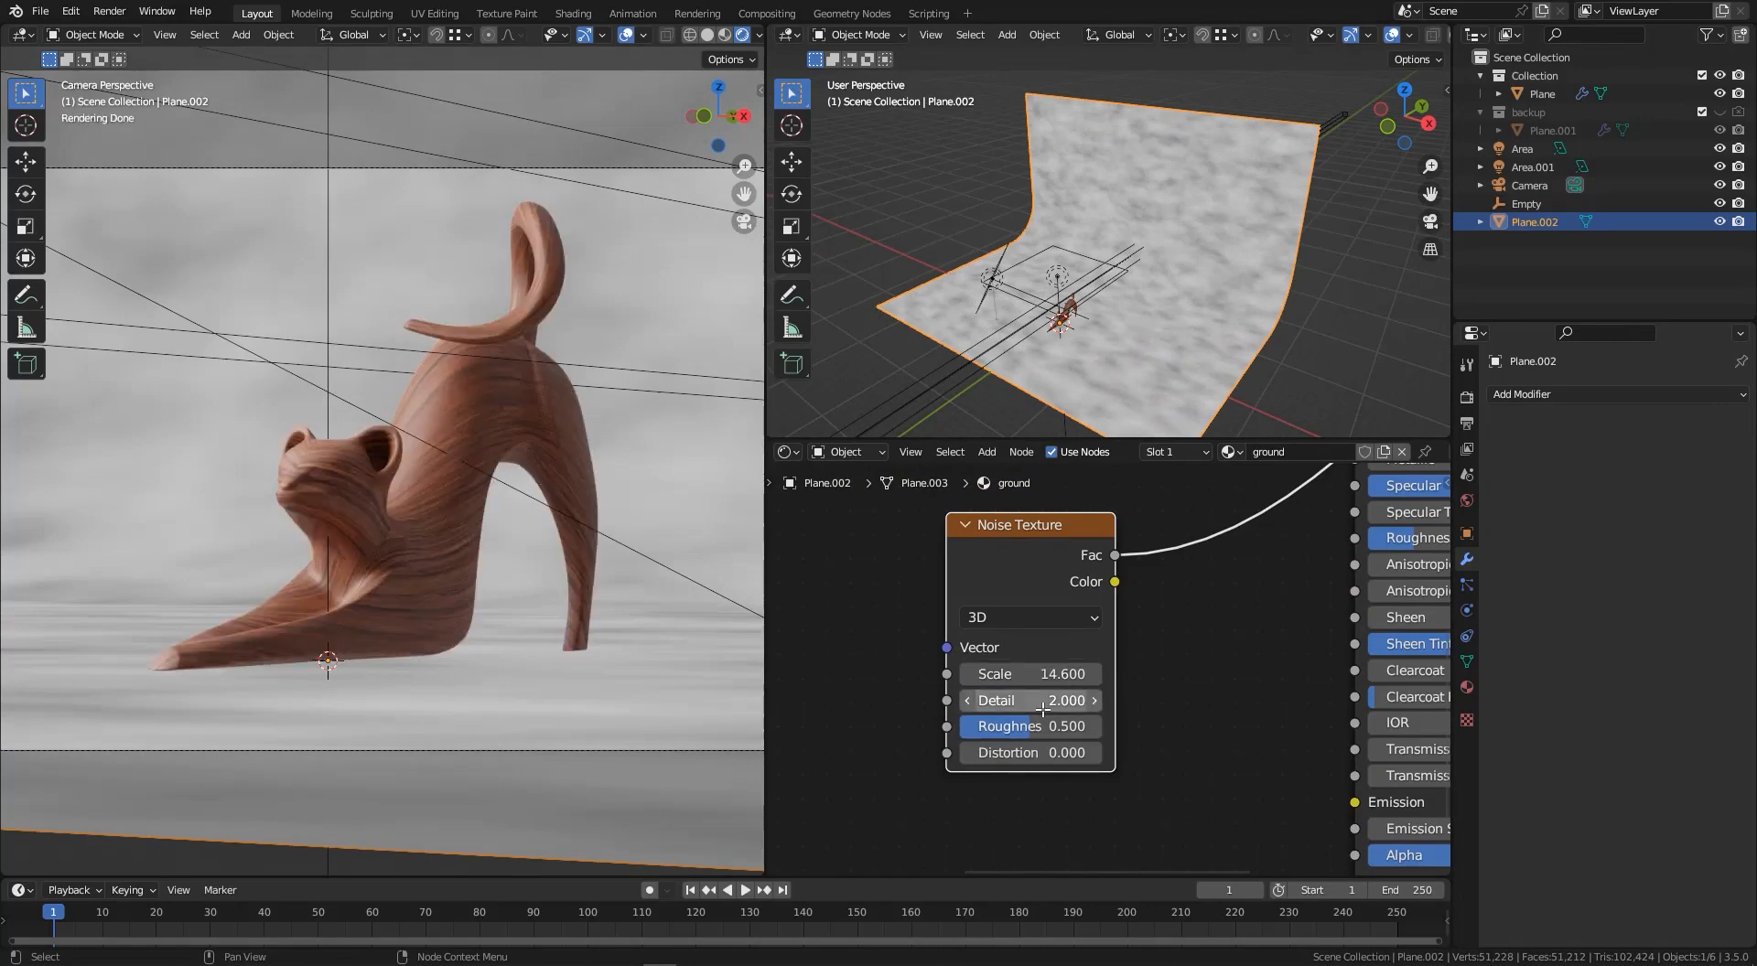
- Set the Noise Texture's roughness to 0.875 and its detail to 5.3, checking the pattern on the floor near the cat
middle_click_drag(1103, 352, 1104, 339)
scroll(1104, 339, "up", 5)
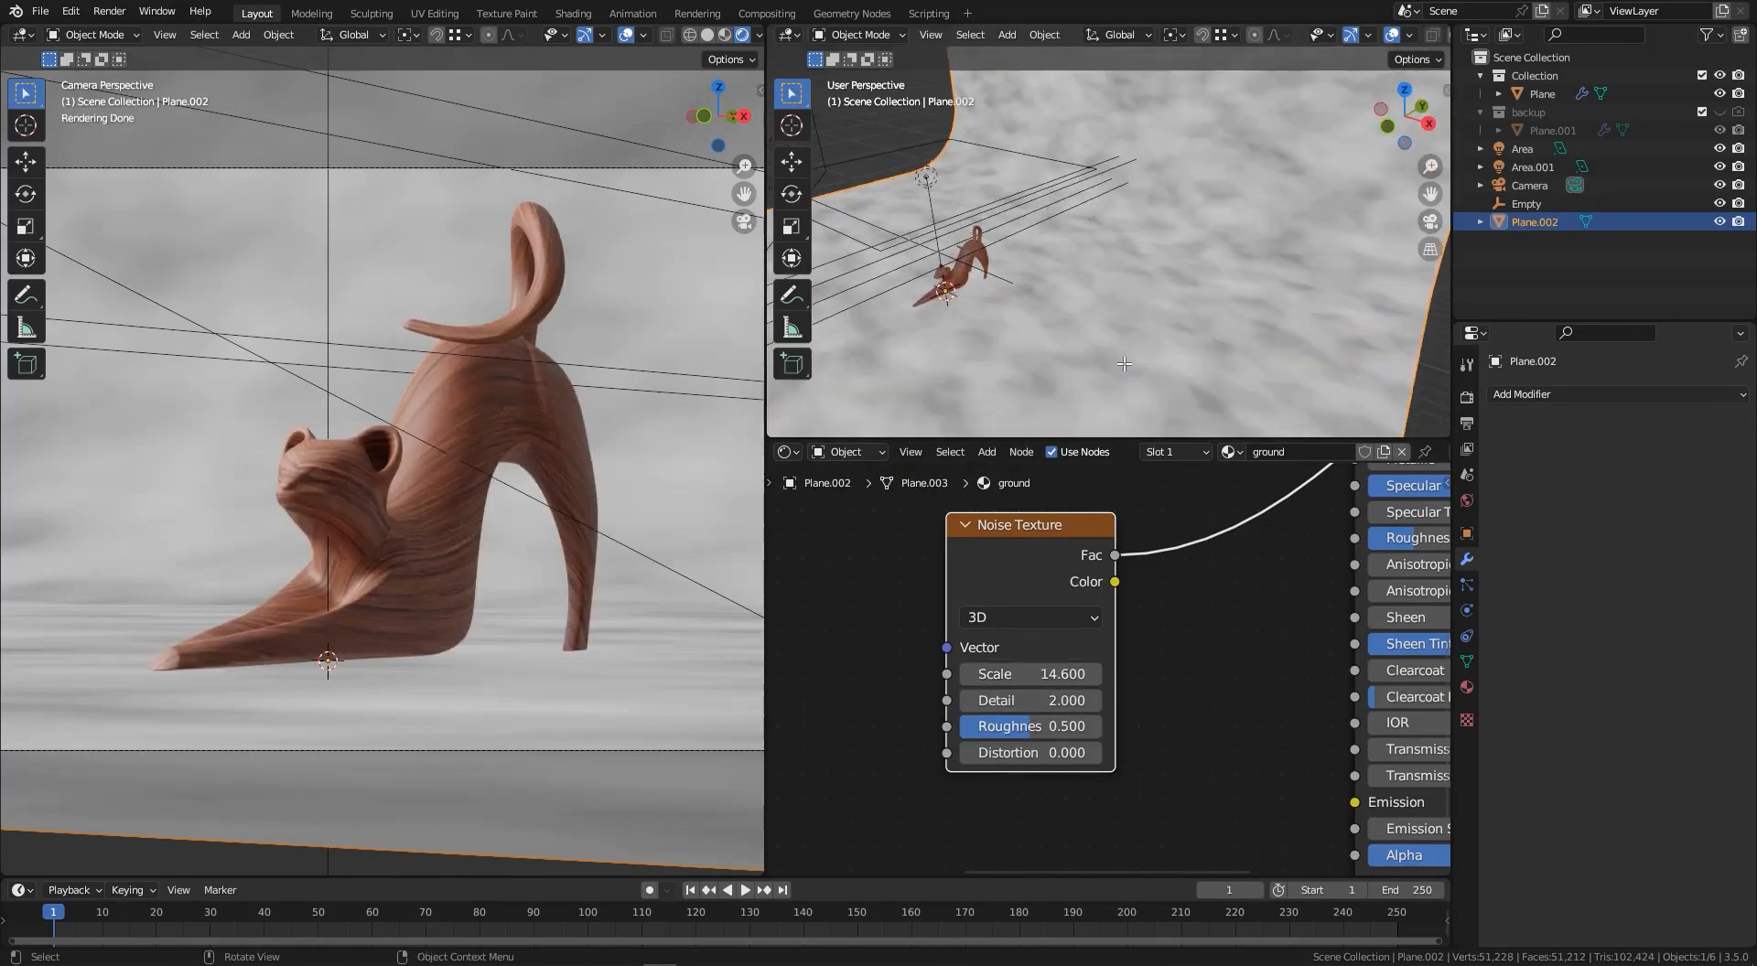
mouse_move(1016, 725)
left_mouse_down()
mouse_move(1081, 725)
mouse_move(1015, 702)
mouse_move(1037, 702)
left_mouse_up()
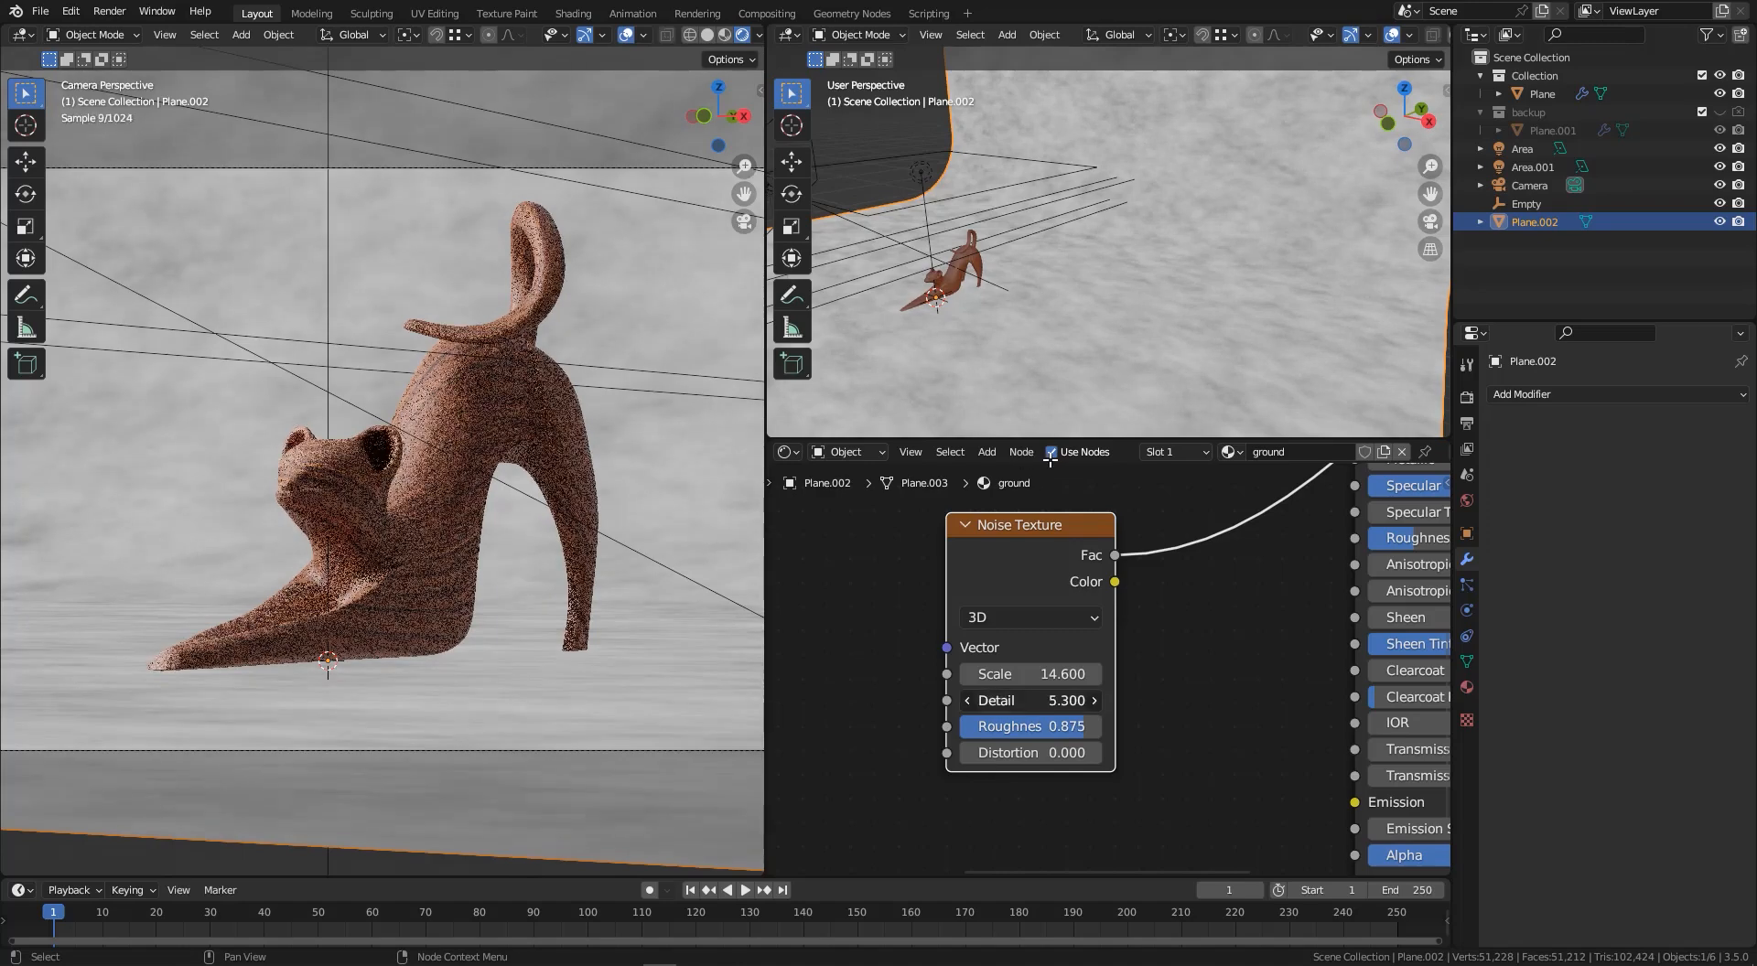
middle_click_drag(933, 366, 951, 356)
scroll(952, 320, "up", 10)
scroll(1160, 635, "down", 2)
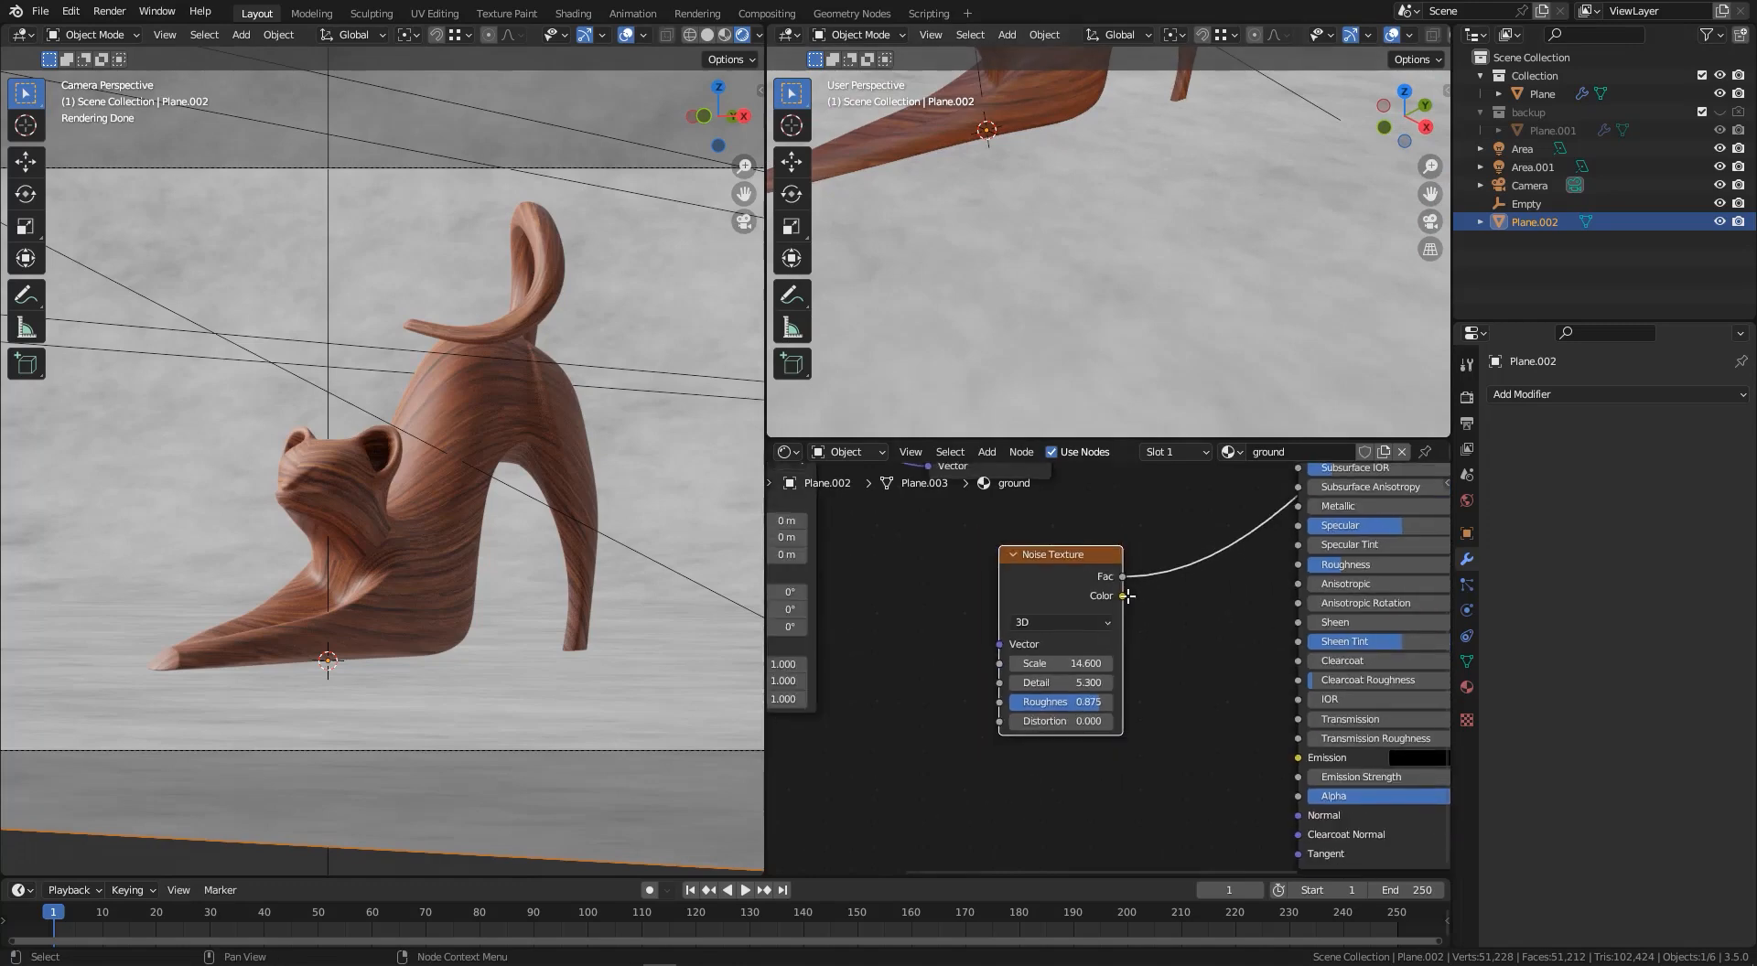
- Connect the Noise Texture's Fac output to the Principled BSDF roughness and restore the shader to the material output
left_click_drag(1030, 588, 1206, 575)
scroll(1098, 660, "down", 2)
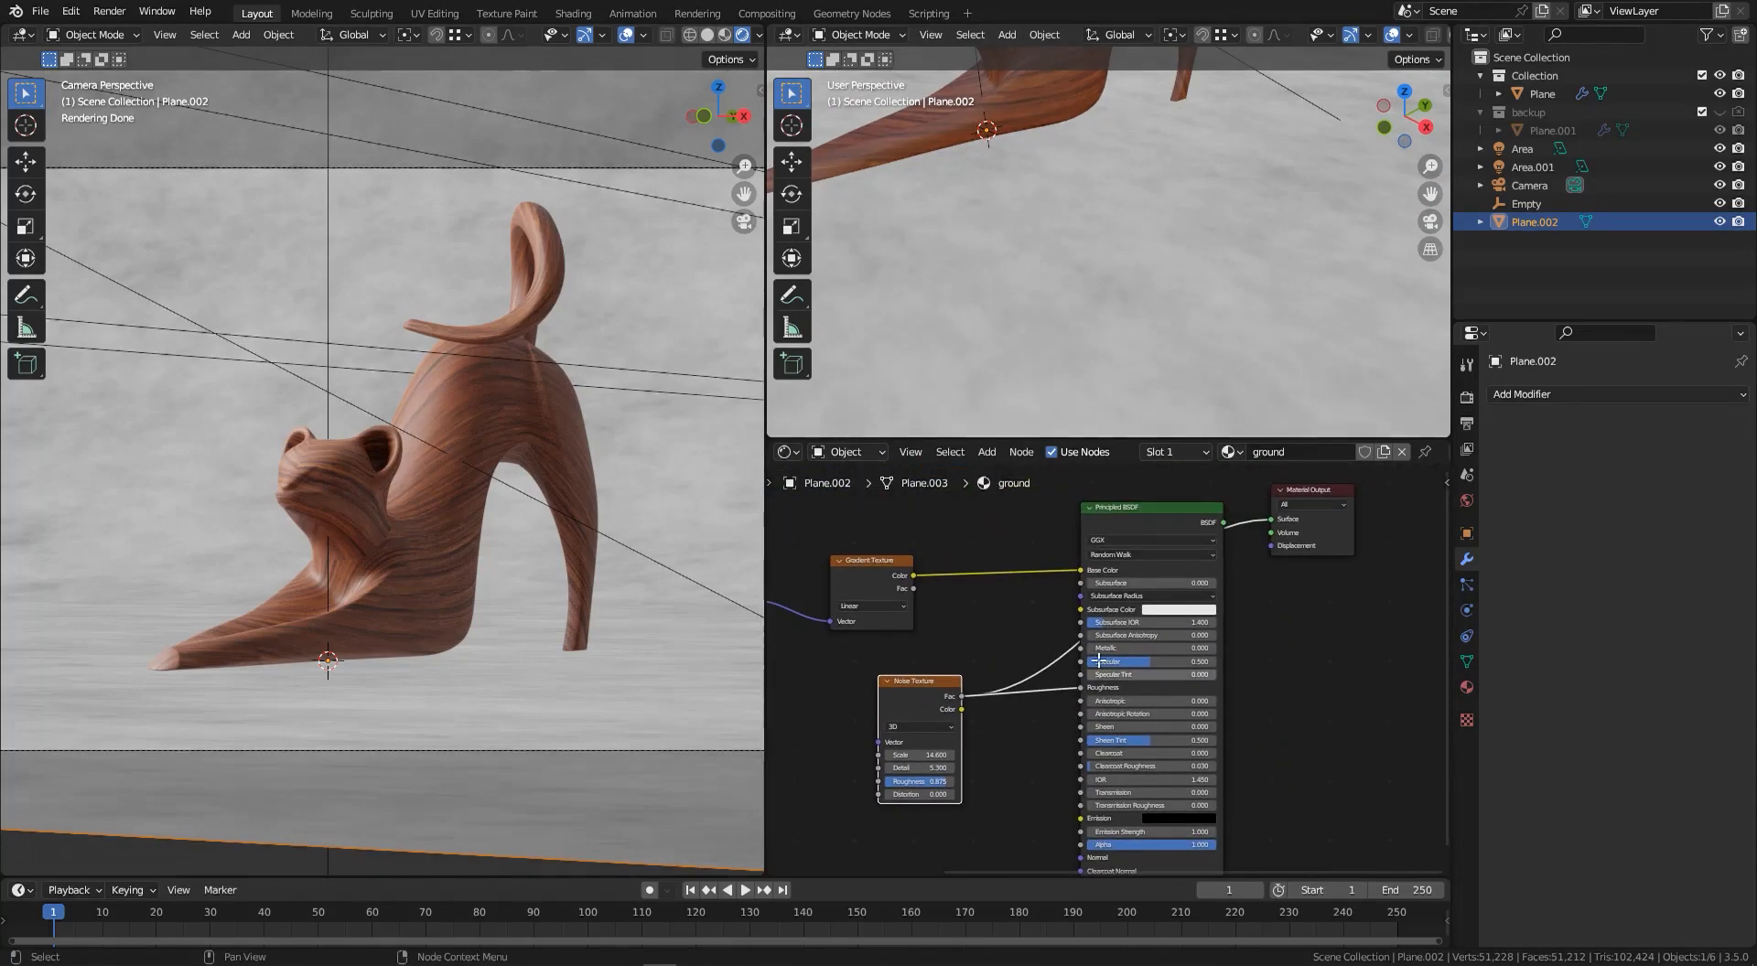
left_click(1146, 511, "ctrl+shift")
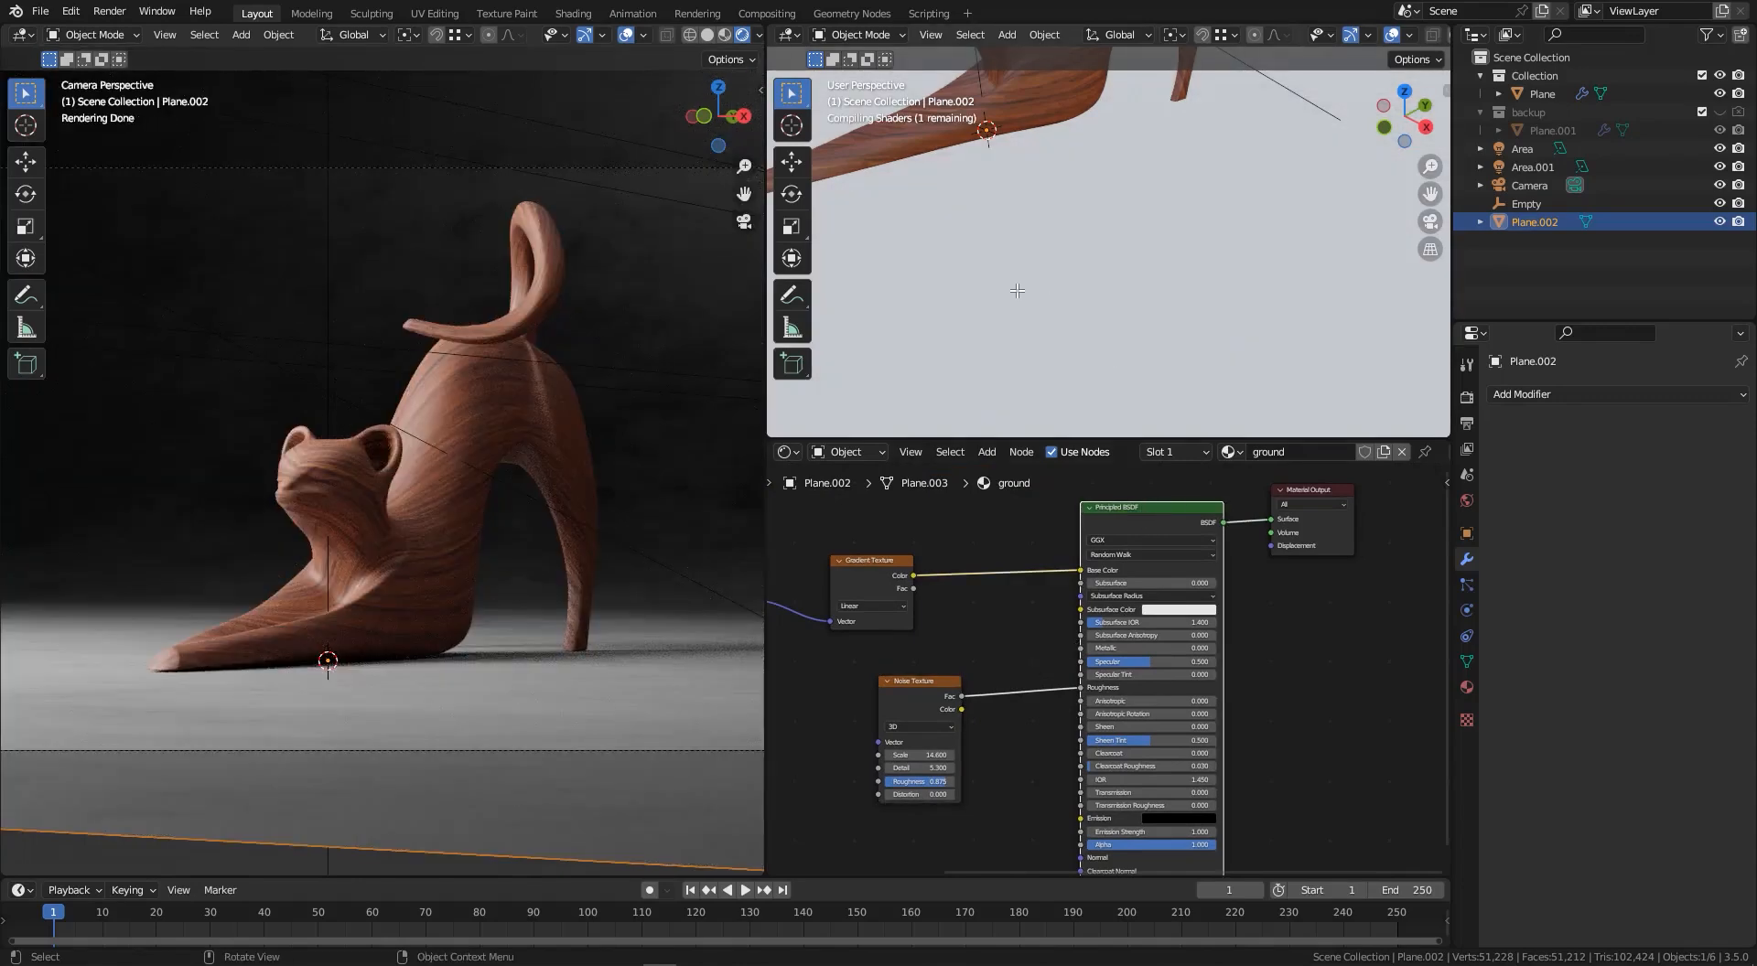
scroll(1044, 294, "down", 5)
middle_click_drag(1035, 287, 1160, 219)
- Move the Noise Texture node aside and insert an RGB Curves node between it and the roughness input
middle_click_drag(982, 645, 1109, 595)
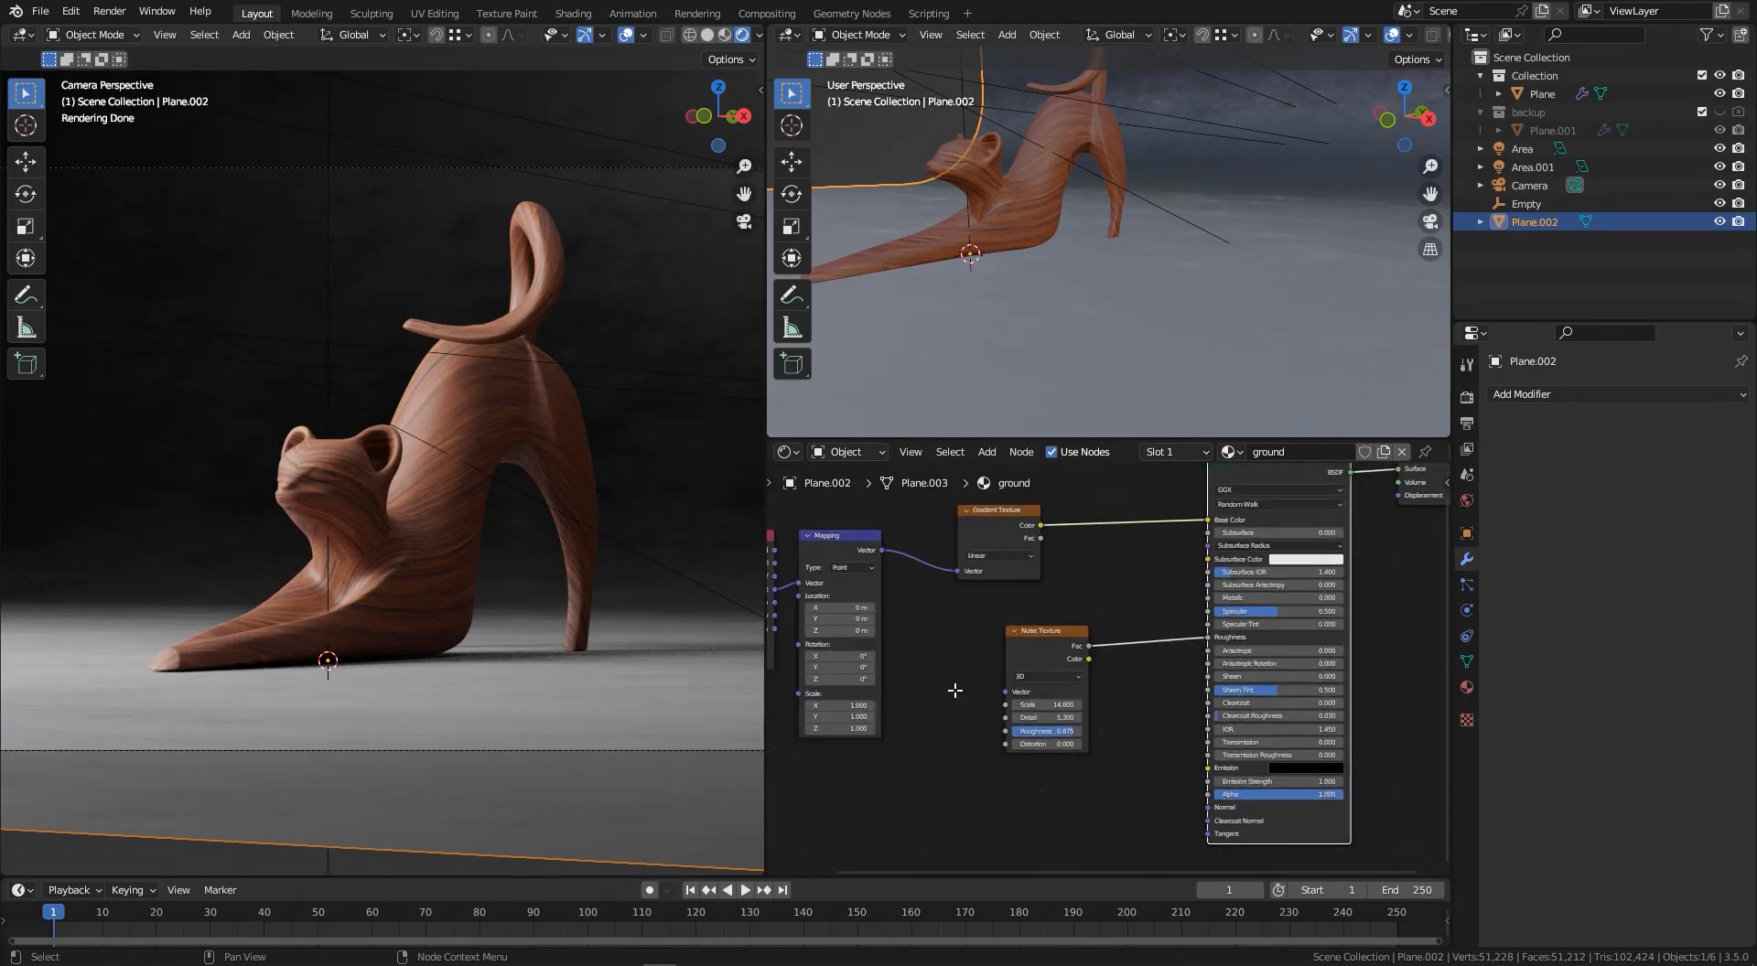
left_click_drag(1034, 642, 888, 701)
scroll(1006, 714, "down", 1)
scroll(1007, 698, "up", 1)
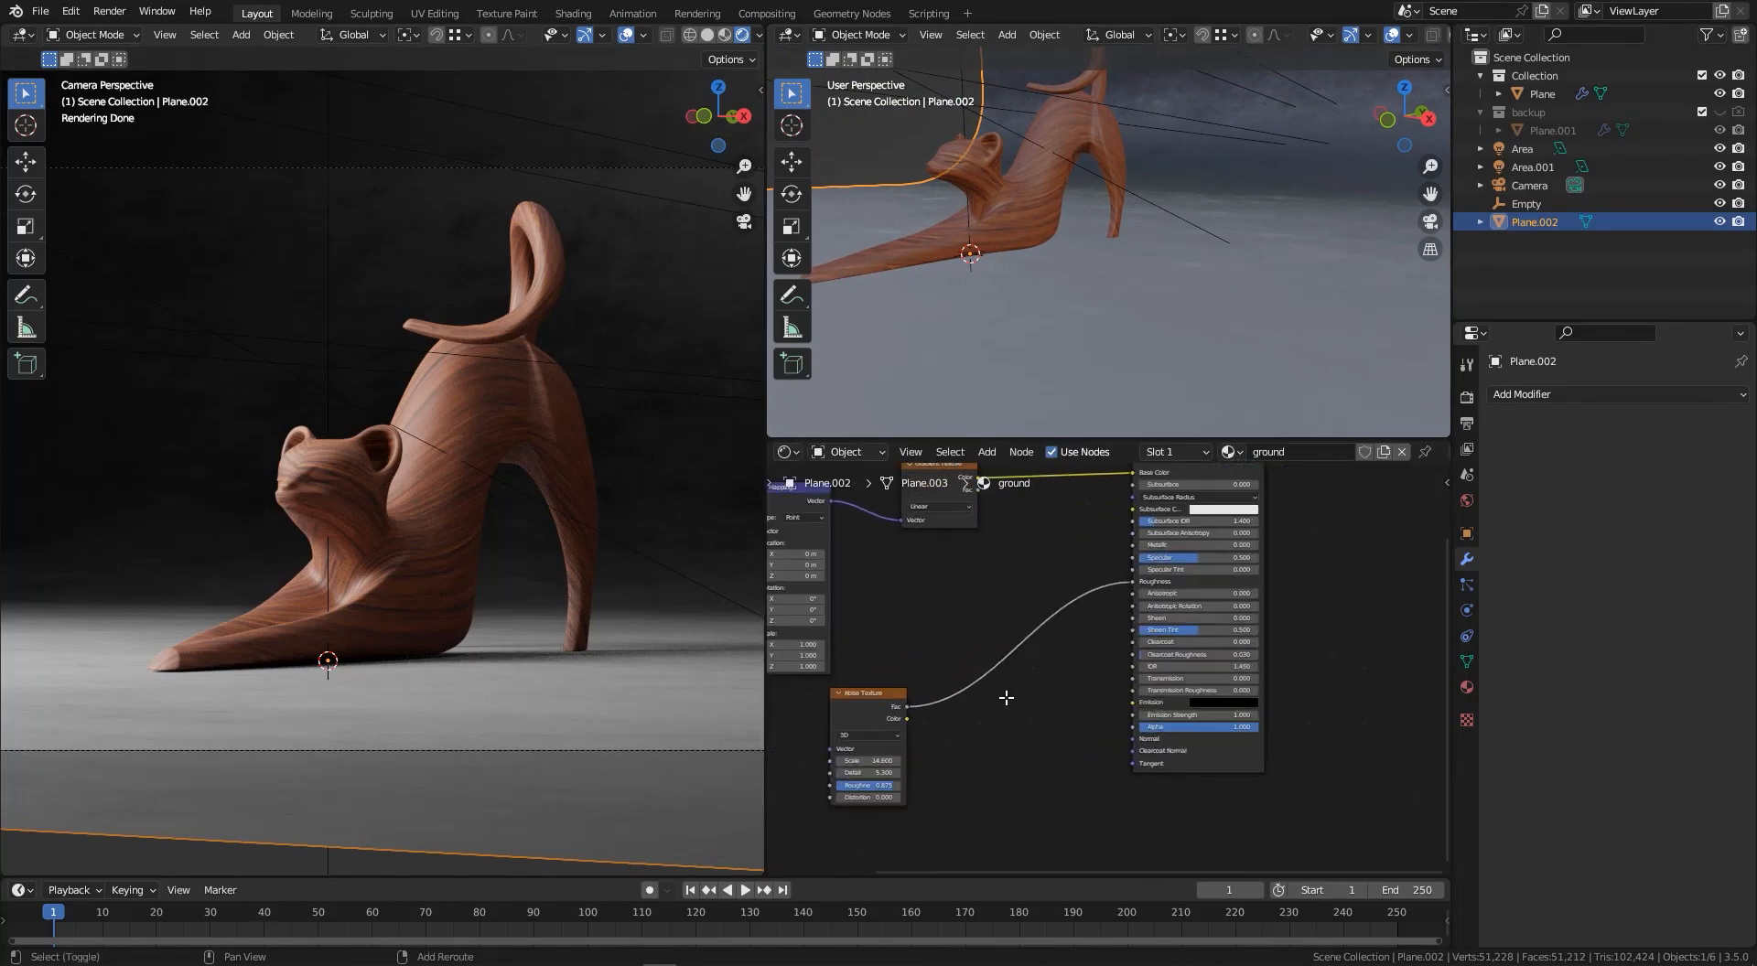
key("shift+a")
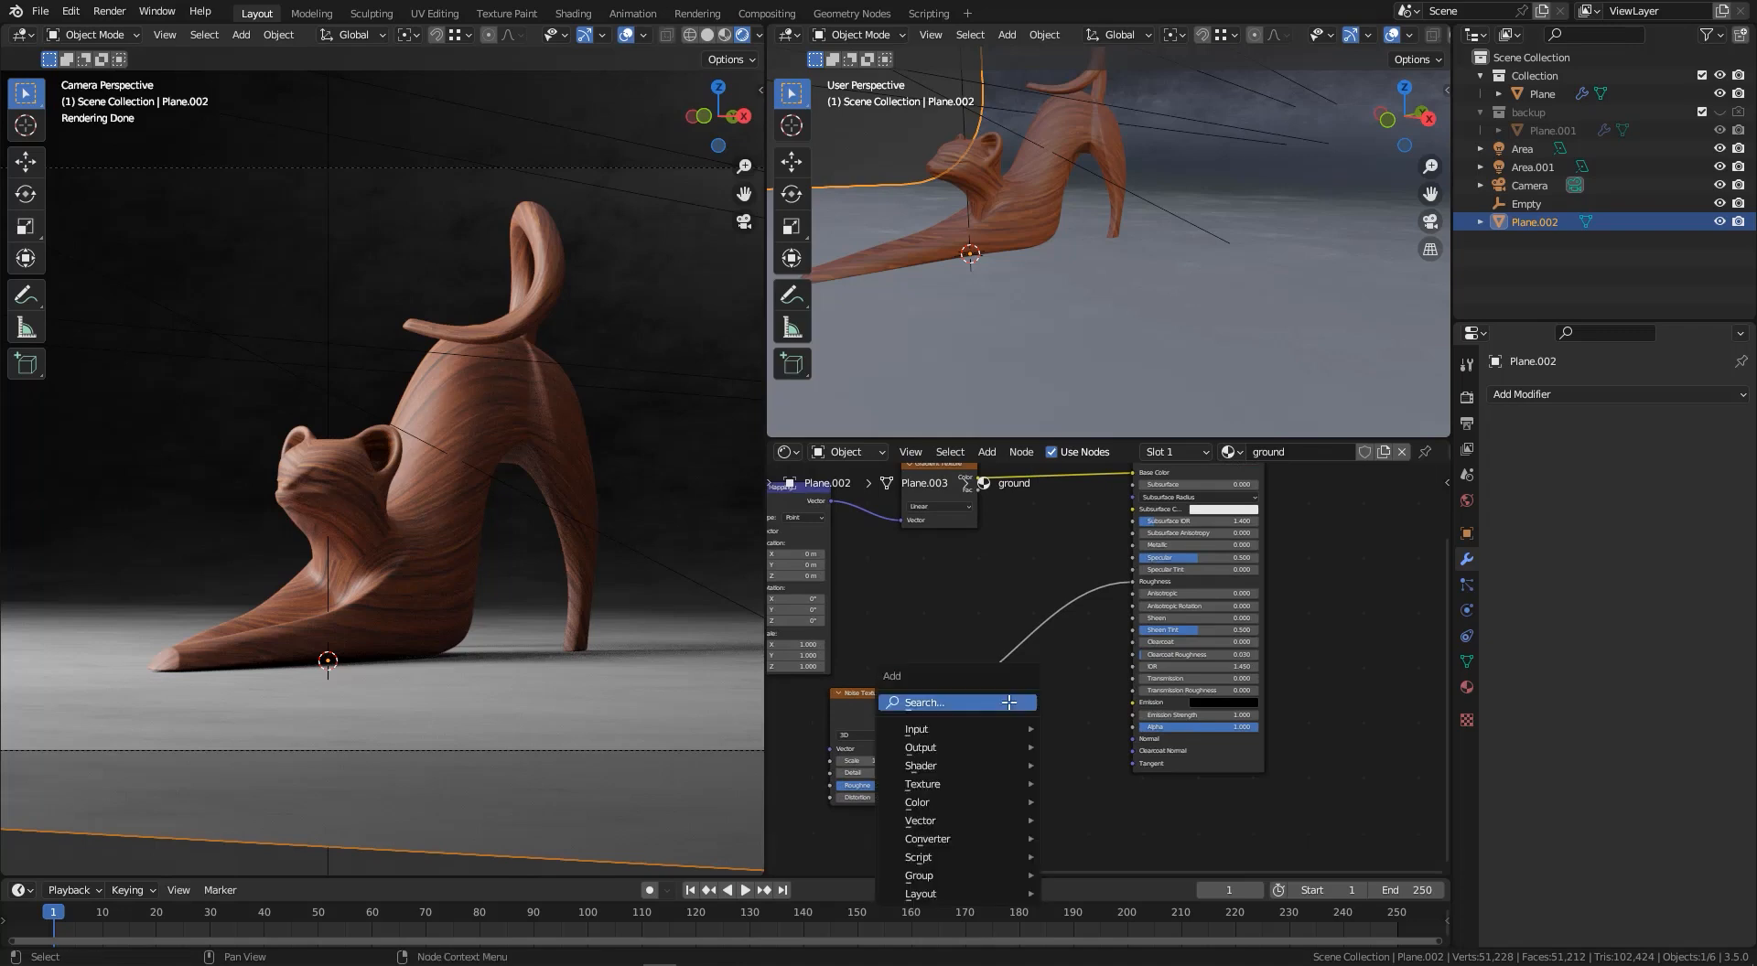
type("cu")
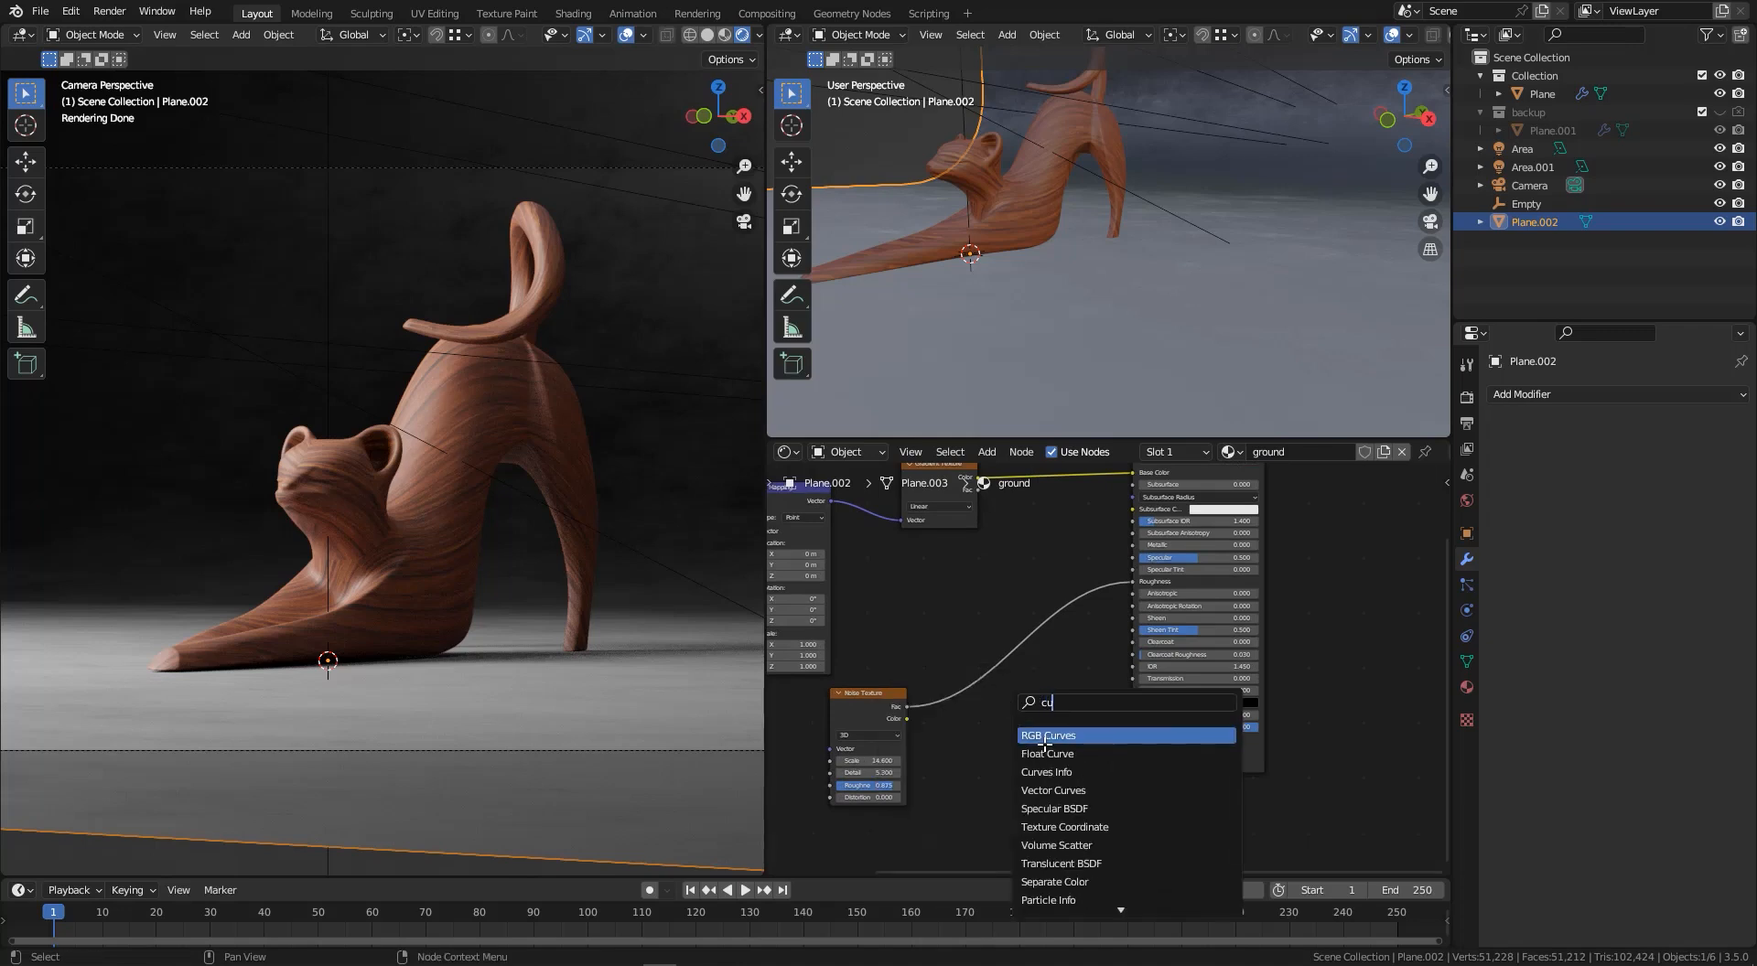
left_click(1045, 741)
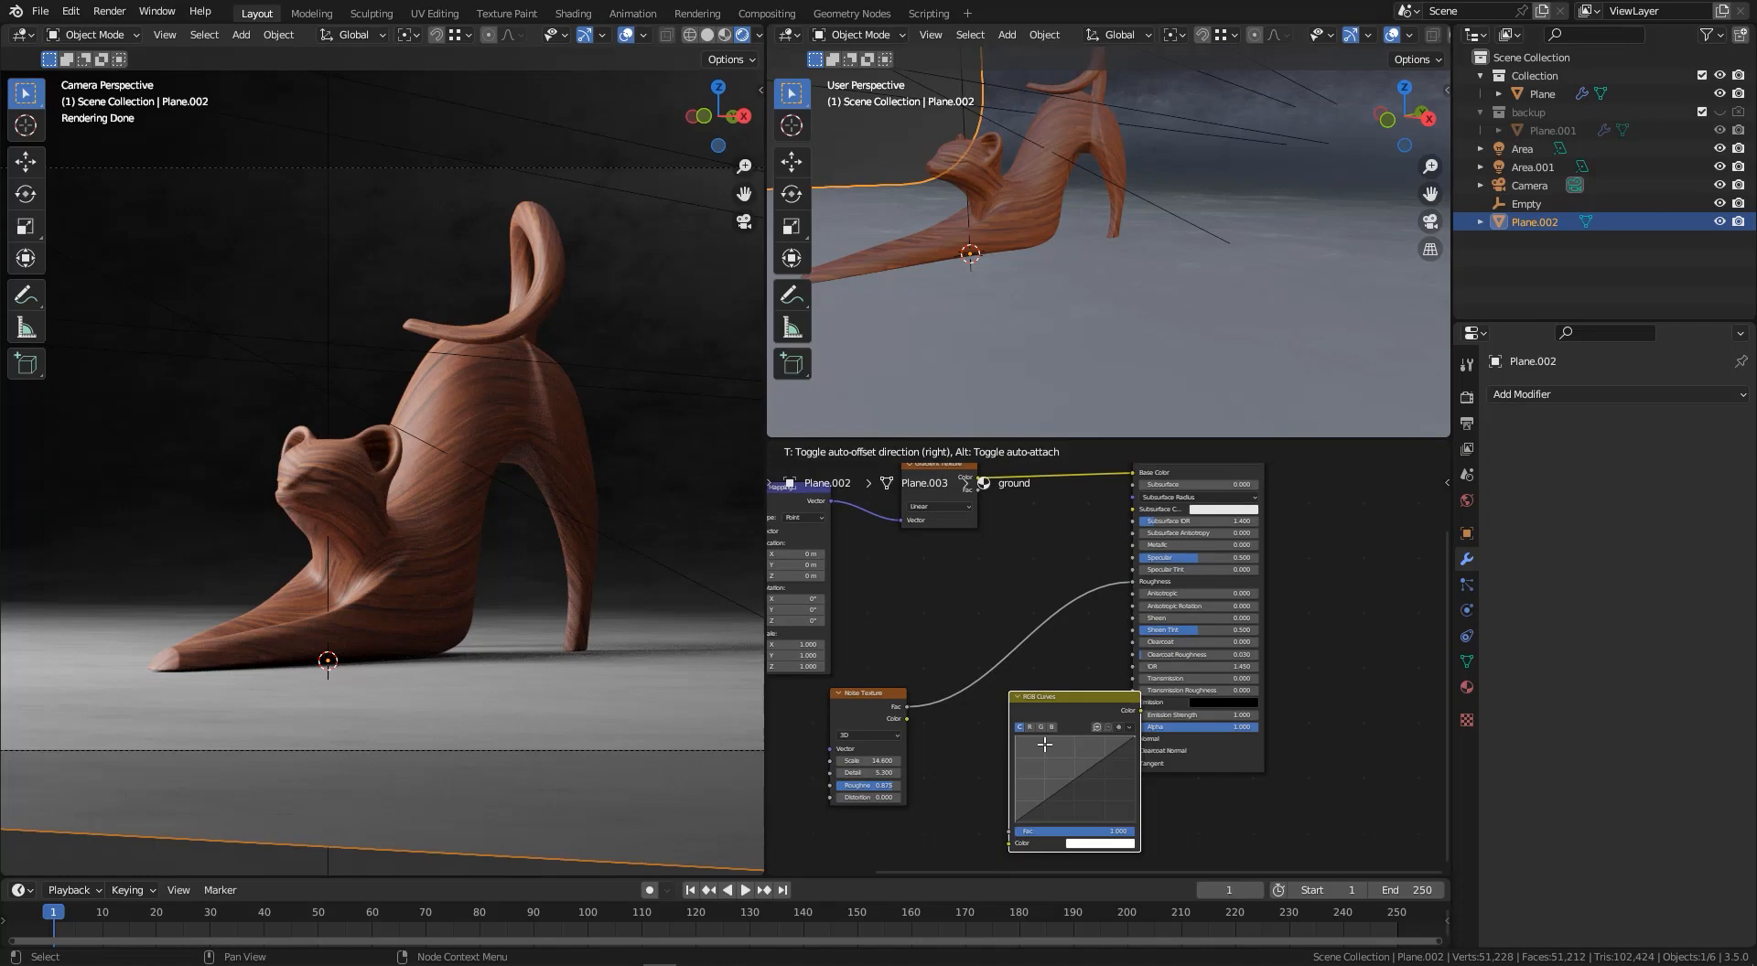
left_click(1007, 645)
scroll(1024, 682, "up", 1)
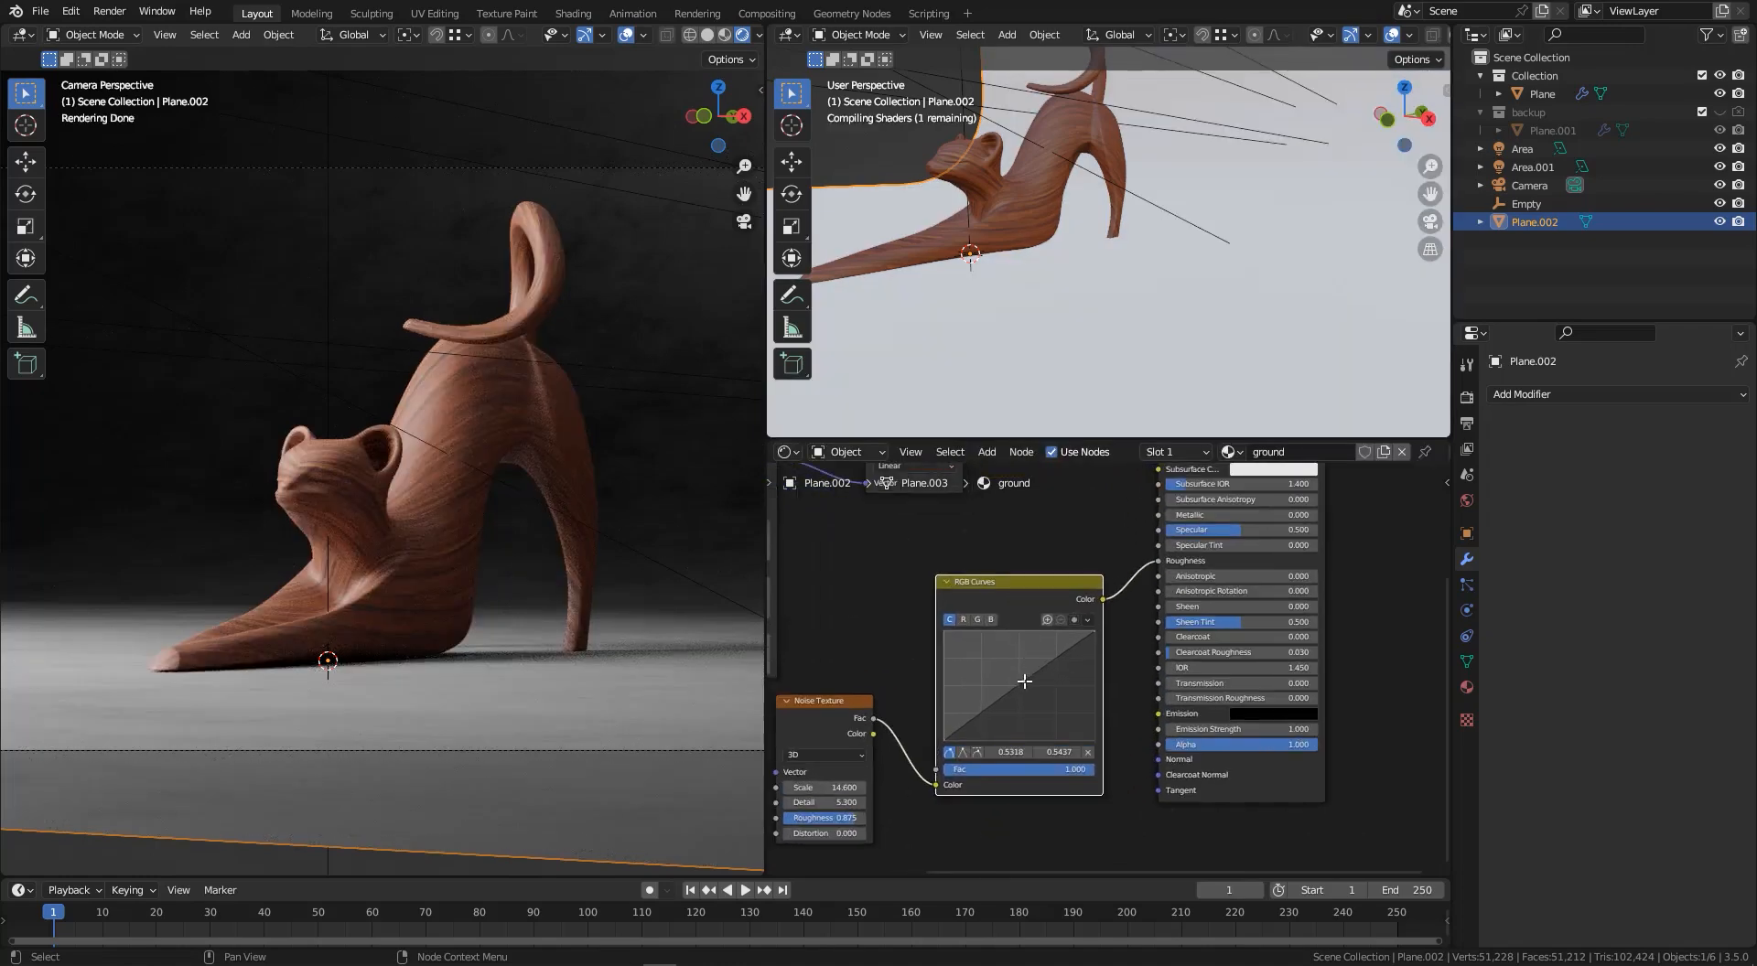
- Add a middle point to the RGB curve at about 0.60, 0.34 and lower the curve's upper endpoint to about 0.54
left_click_drag(1024, 681, 1041, 706)
mouse_move(1044, 466)
left_mouse_down()
mouse_move(1016, 430)
mouse_move(1046, 462)
left_mouse_up()
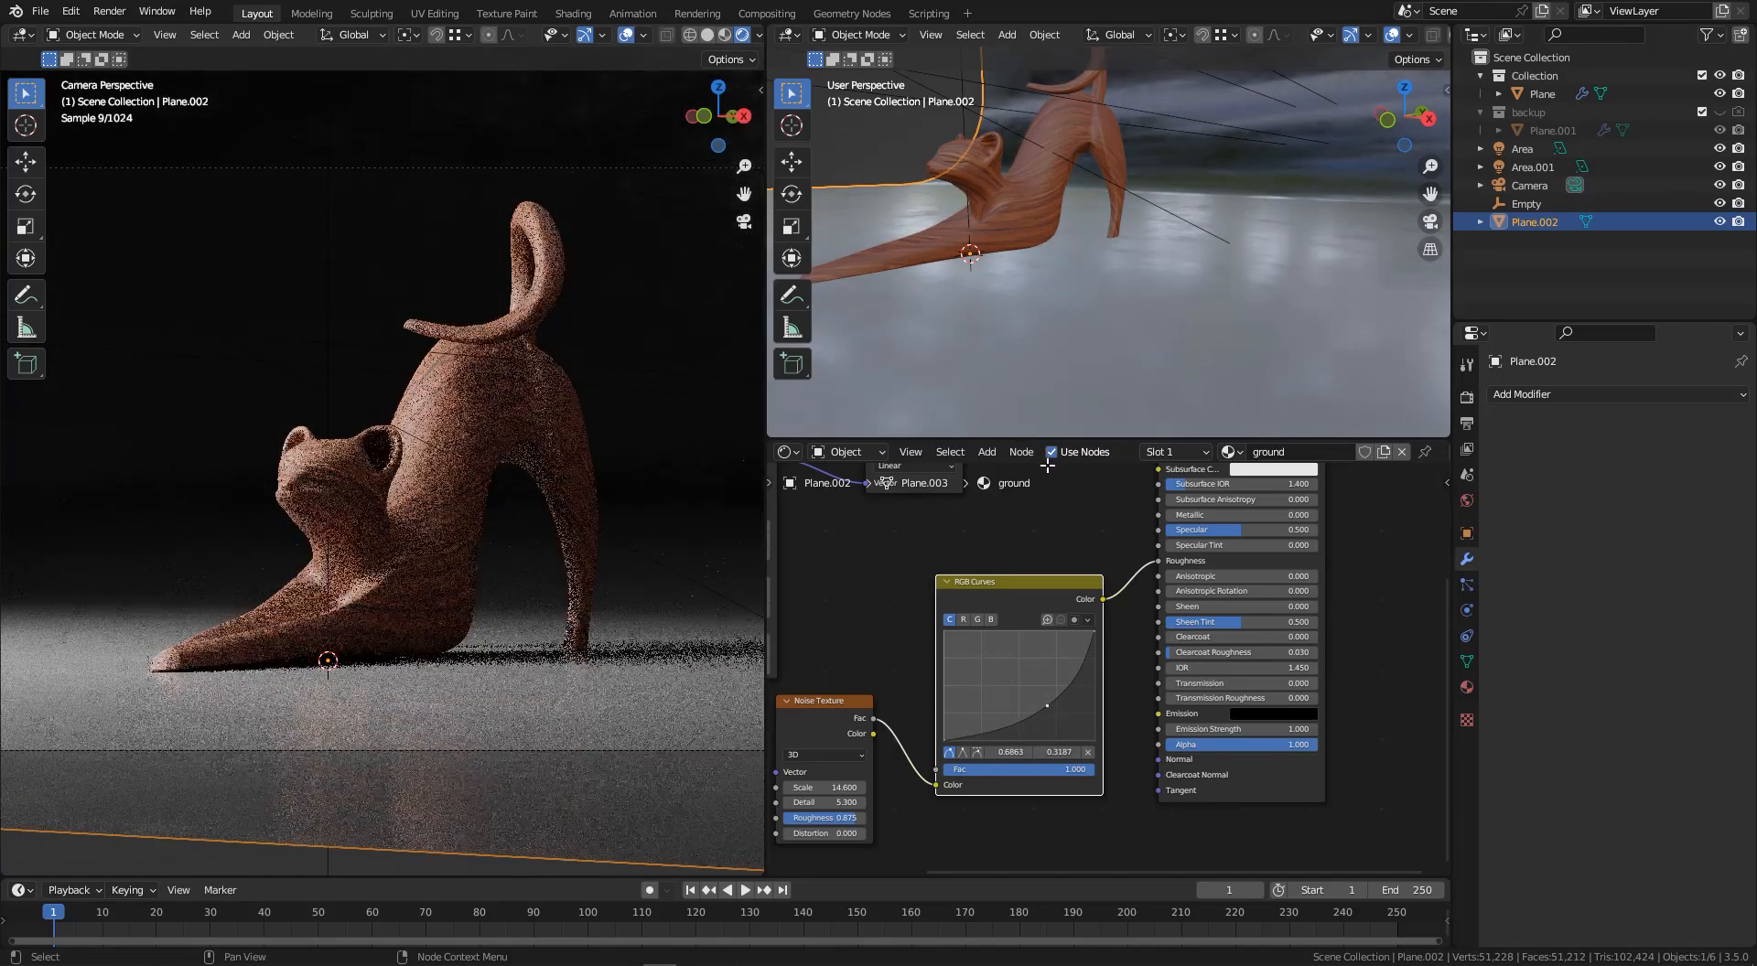
left_click_drag(1050, 707, 1036, 703)
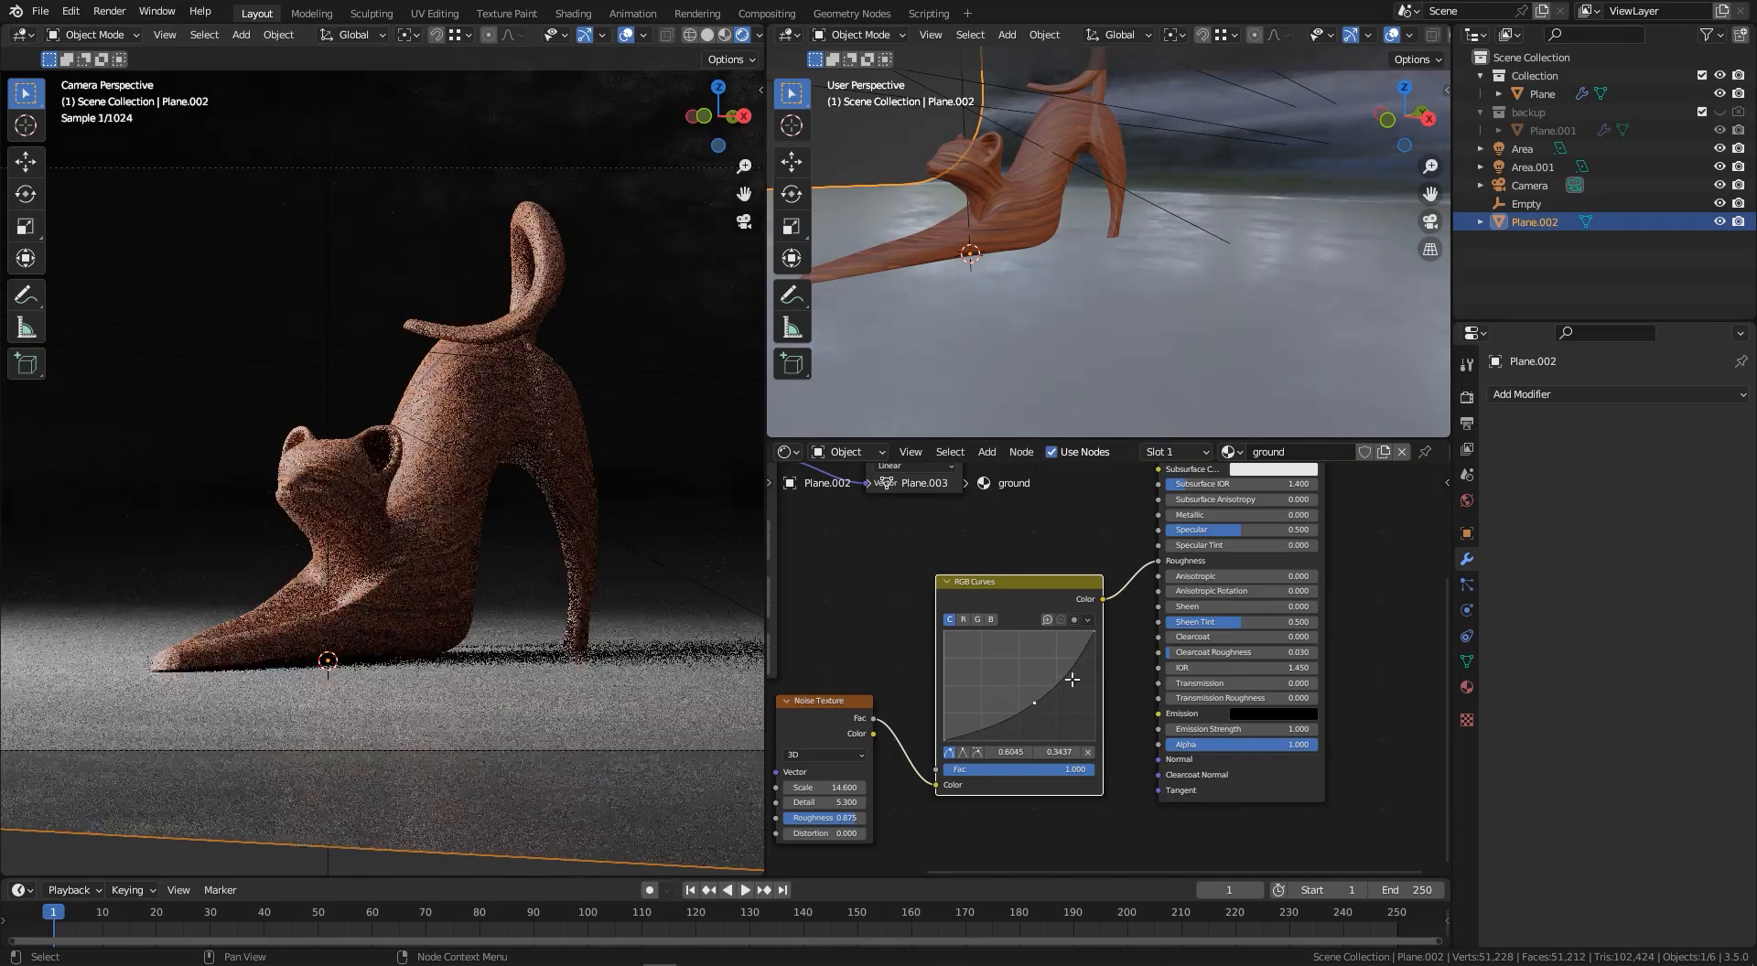
left_click_drag(1095, 632, 1098, 675)
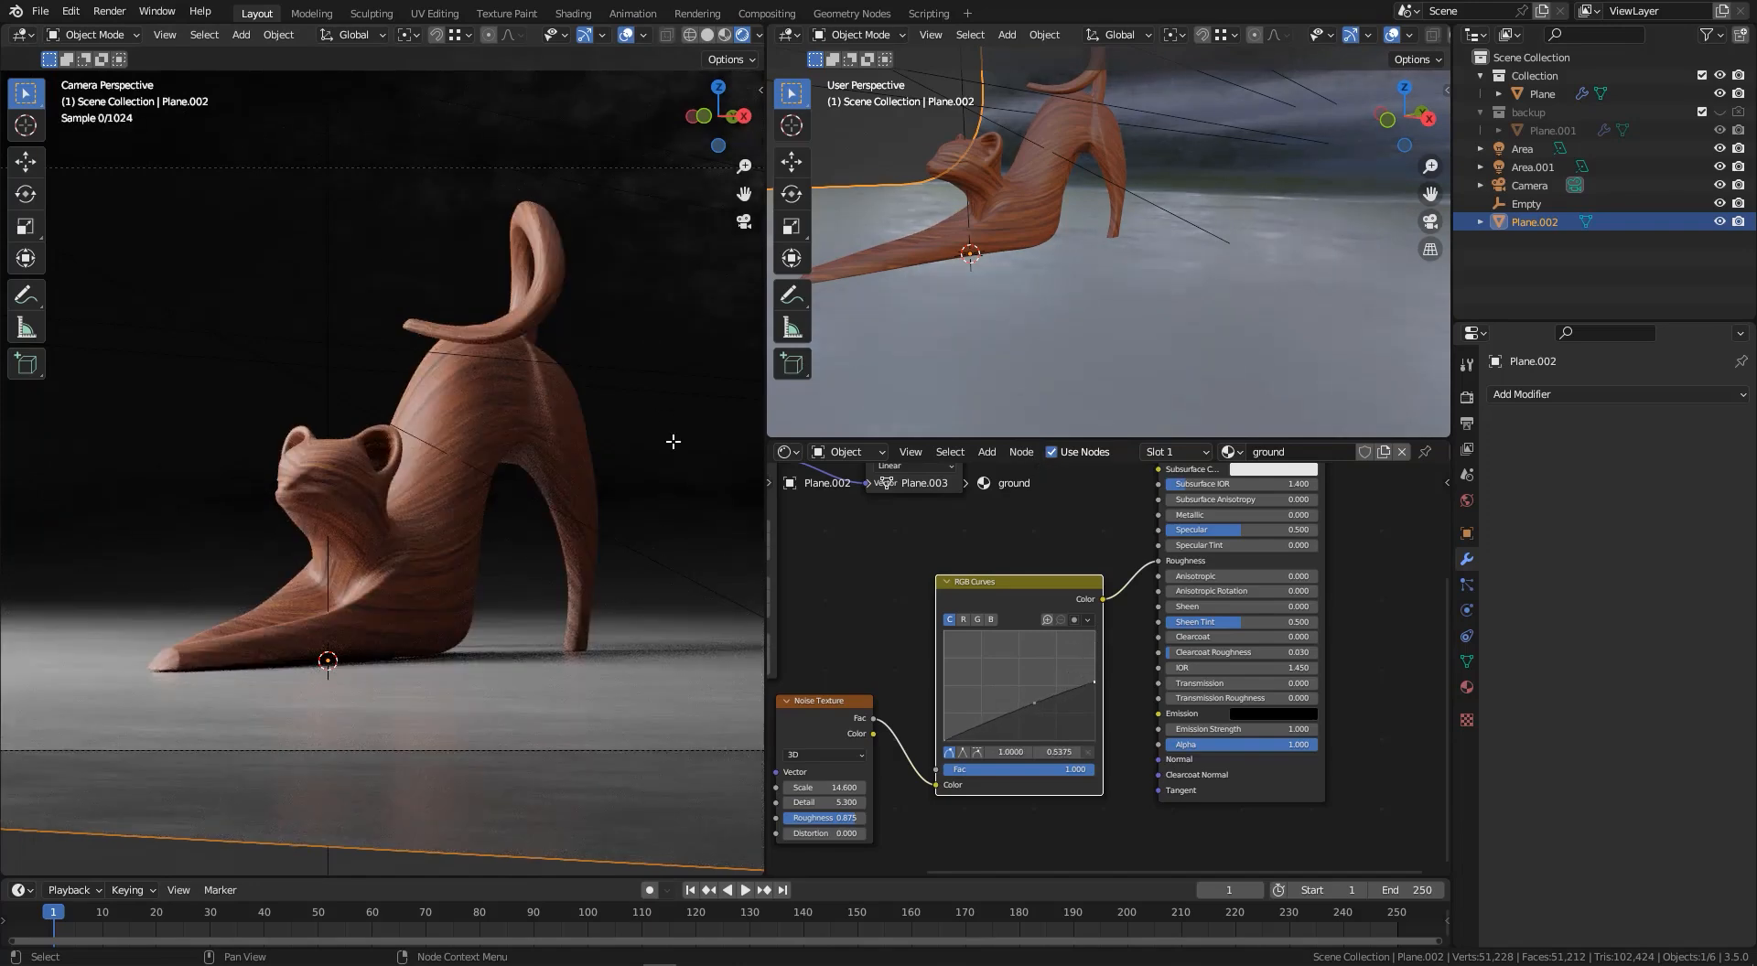
- Reshape the RGB curve for a glossier floor, placing its middle point at about 0.61, 0.21
middle_click_drag(1200, 343, 1183, 307)
scroll(1182, 306, "up", 4)
left_click_drag(1095, 679, 1039, 727)
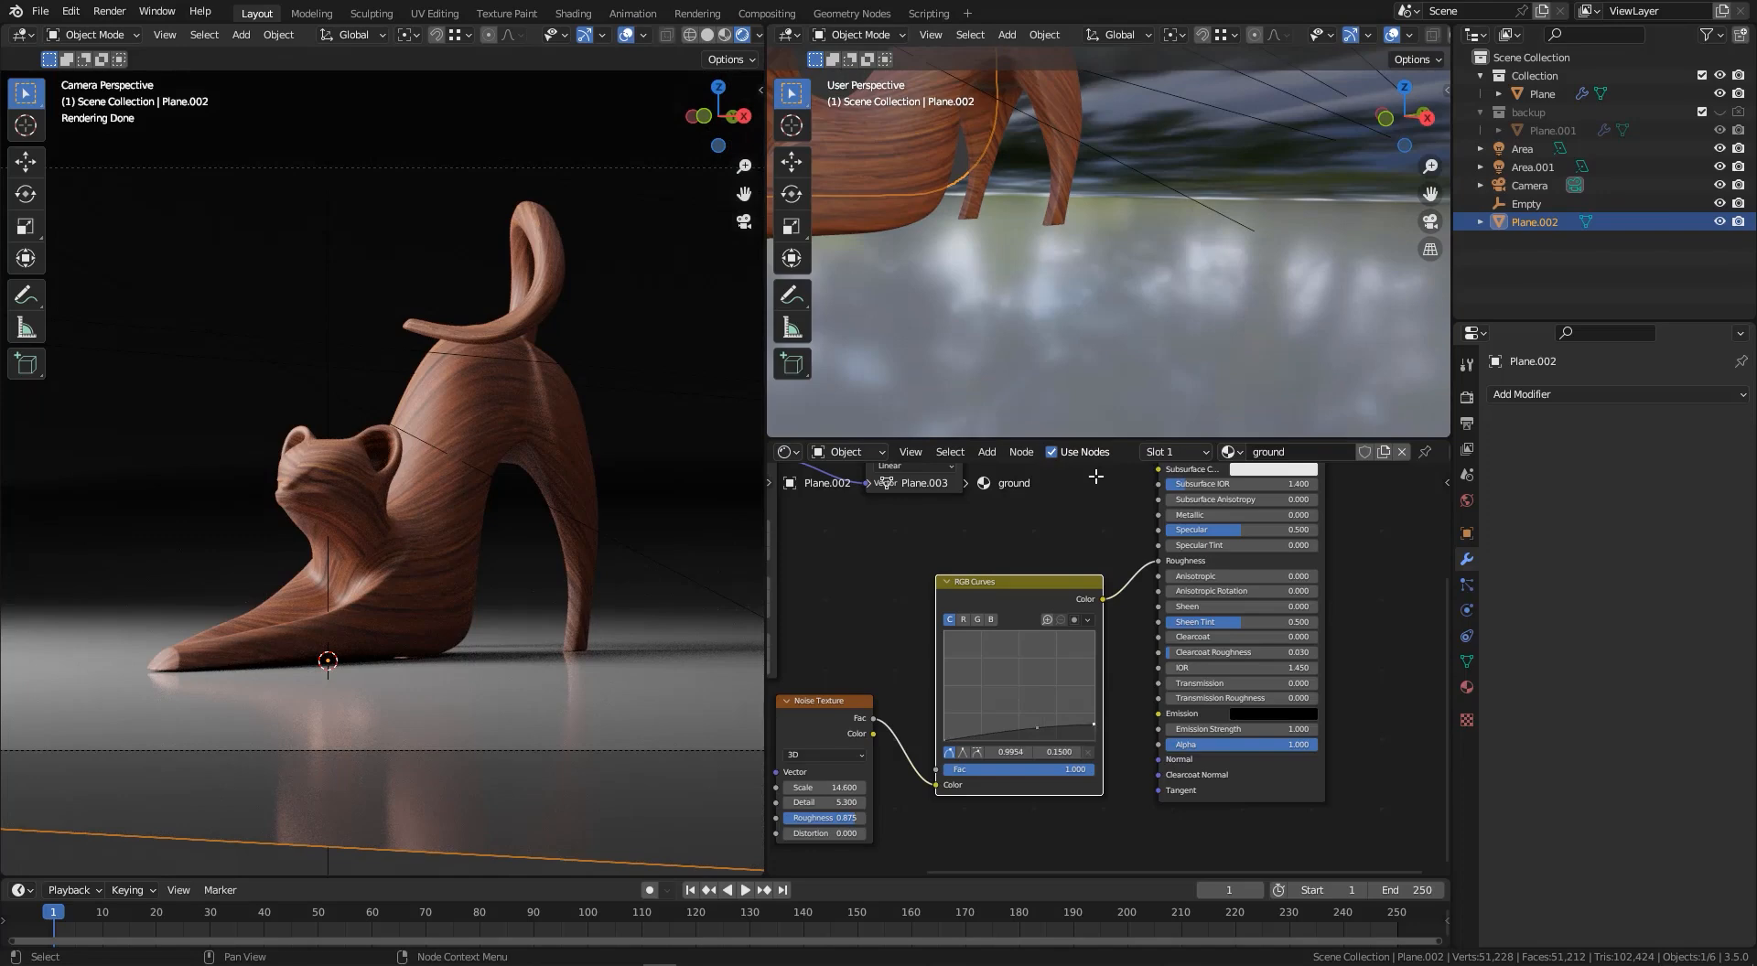
left_click_drag(1037, 727, 1035, 718)
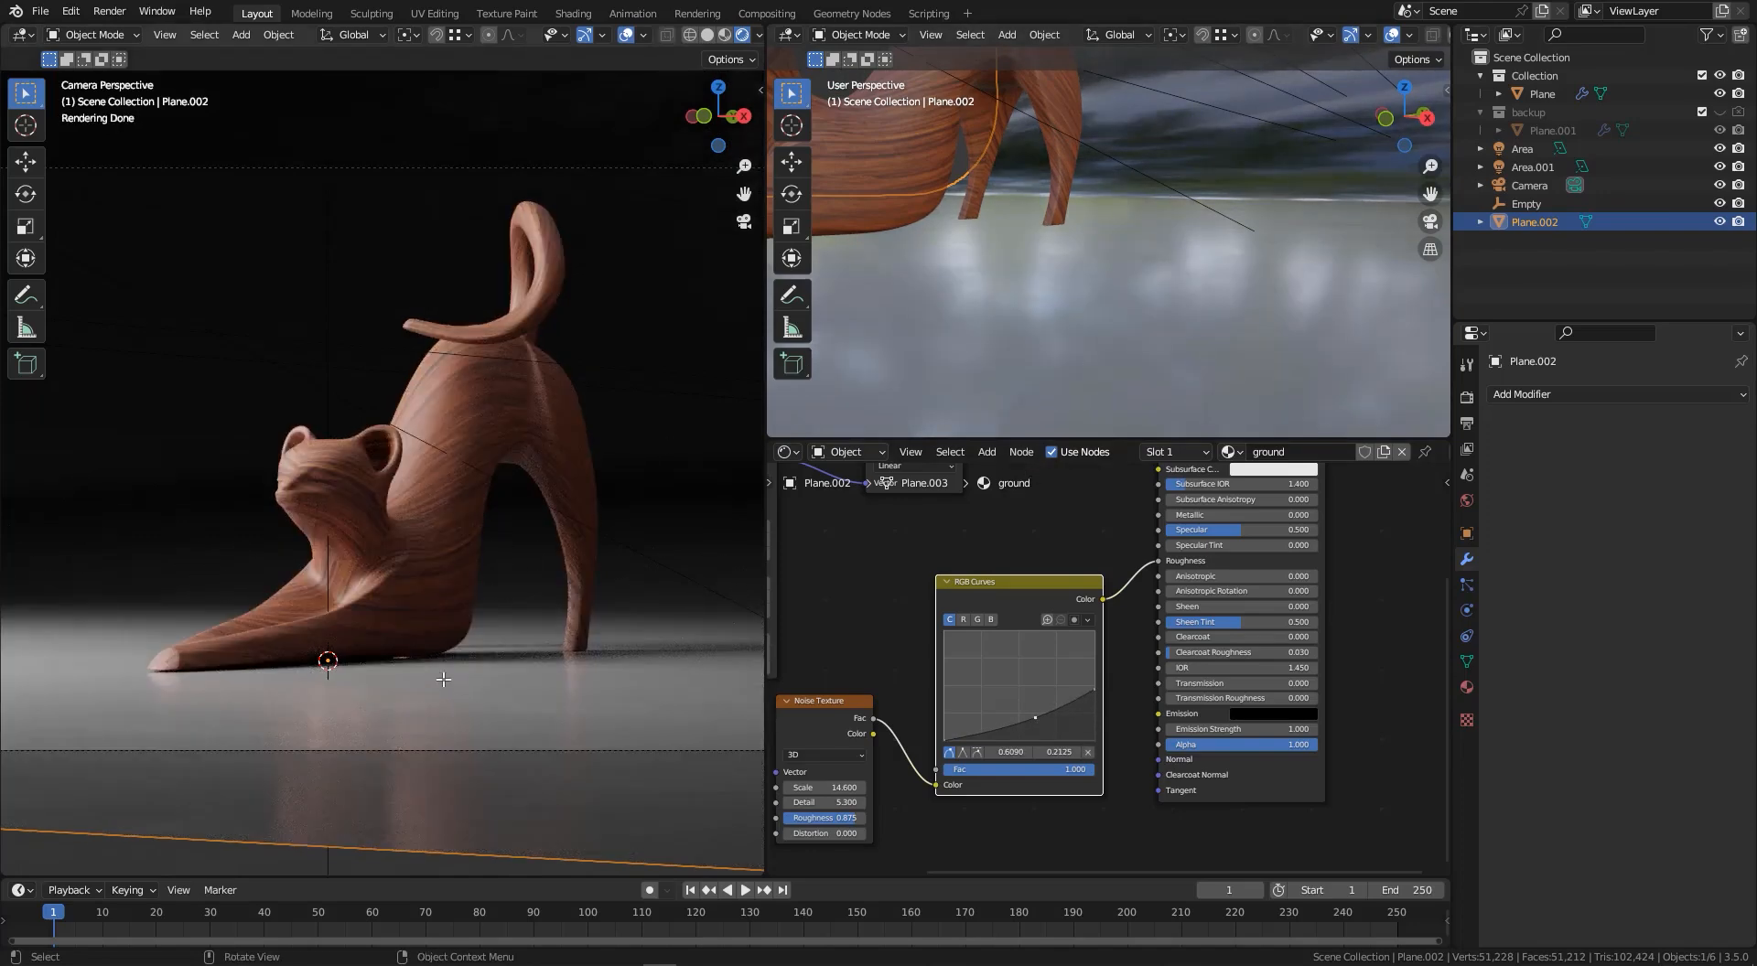
- Move the Gradient Texture node closer to the Mapping node, making room before the Principled BSDF
scroll(1015, 549, "down", 4)
middle_click_drag(952, 530, 1071, 633)
scroll(1001, 667, "up", 6)
left_click(999, 562)
scroll(1082, 639, "down", 2)
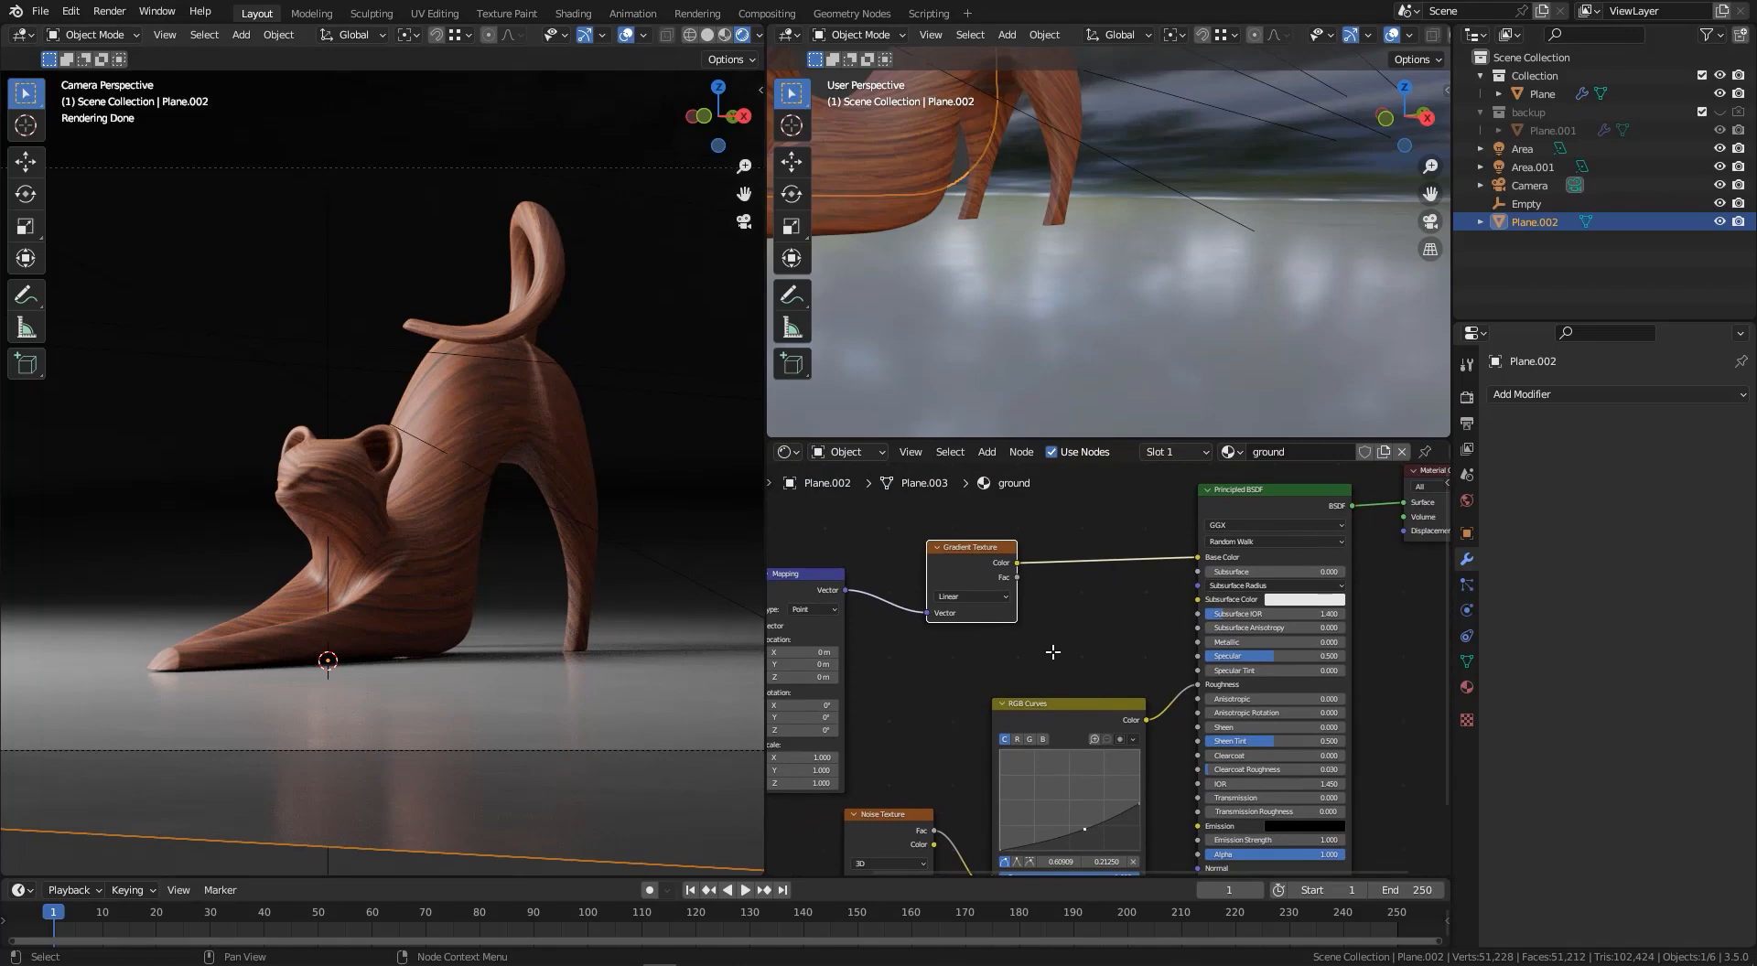
middle_click_drag(929, 678, 998, 661)
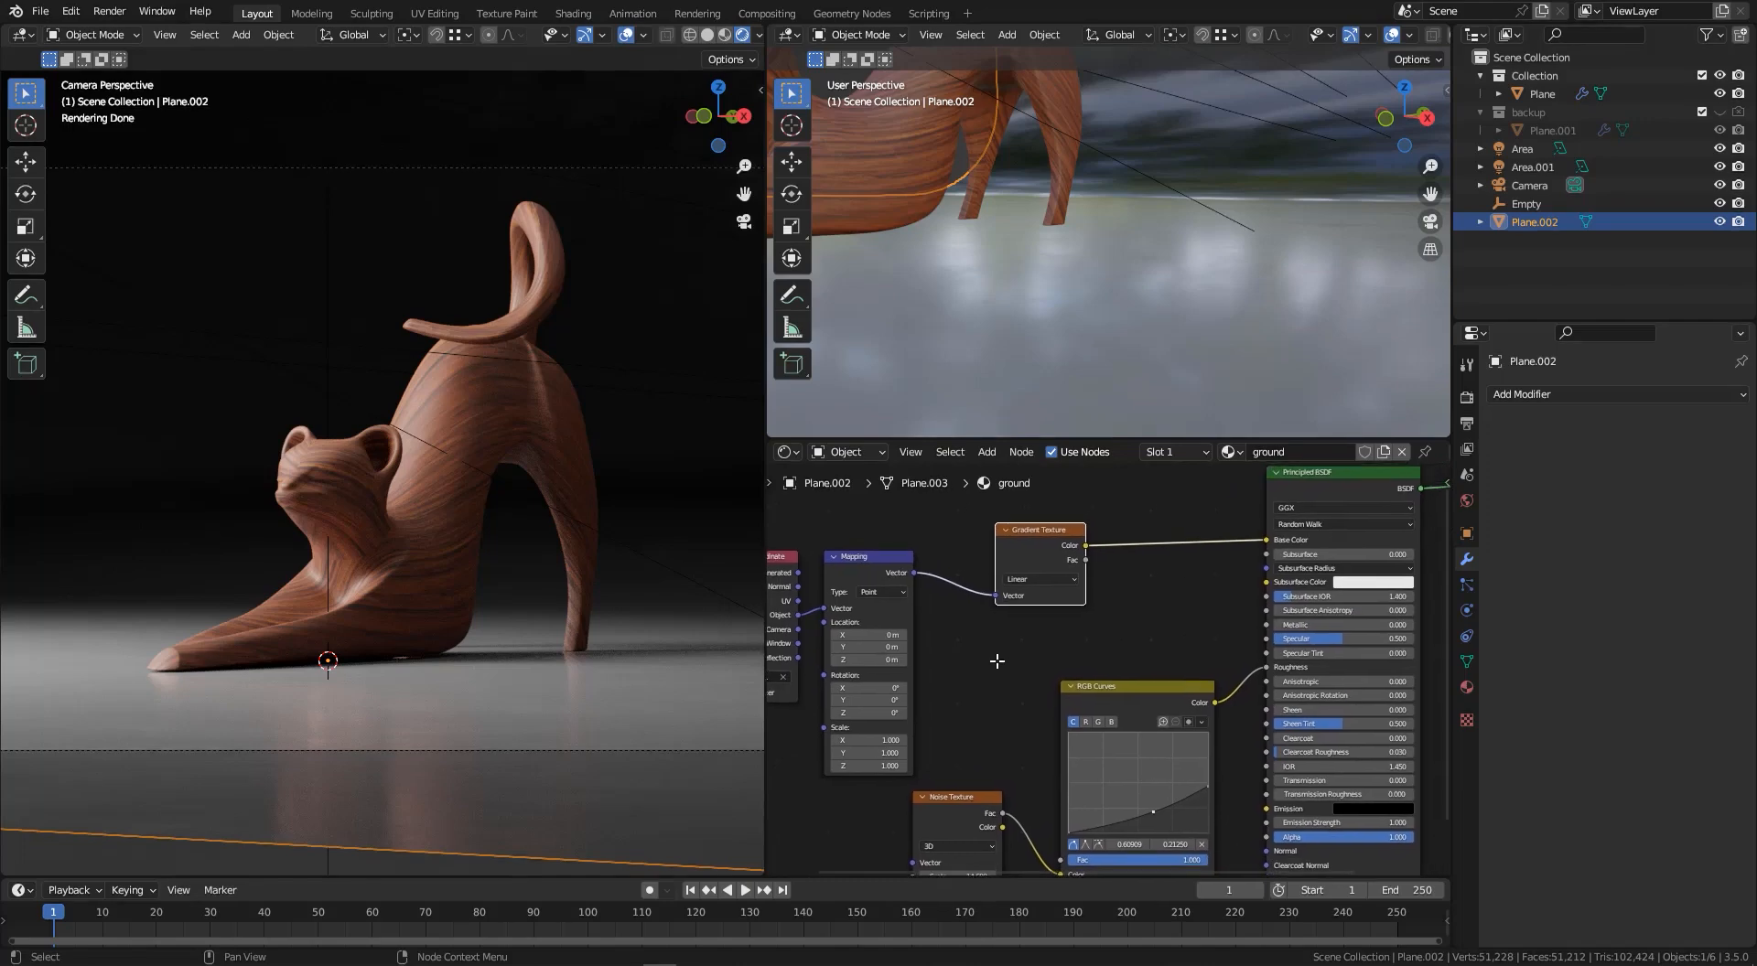
left_click_drag(1043, 556, 997, 556)
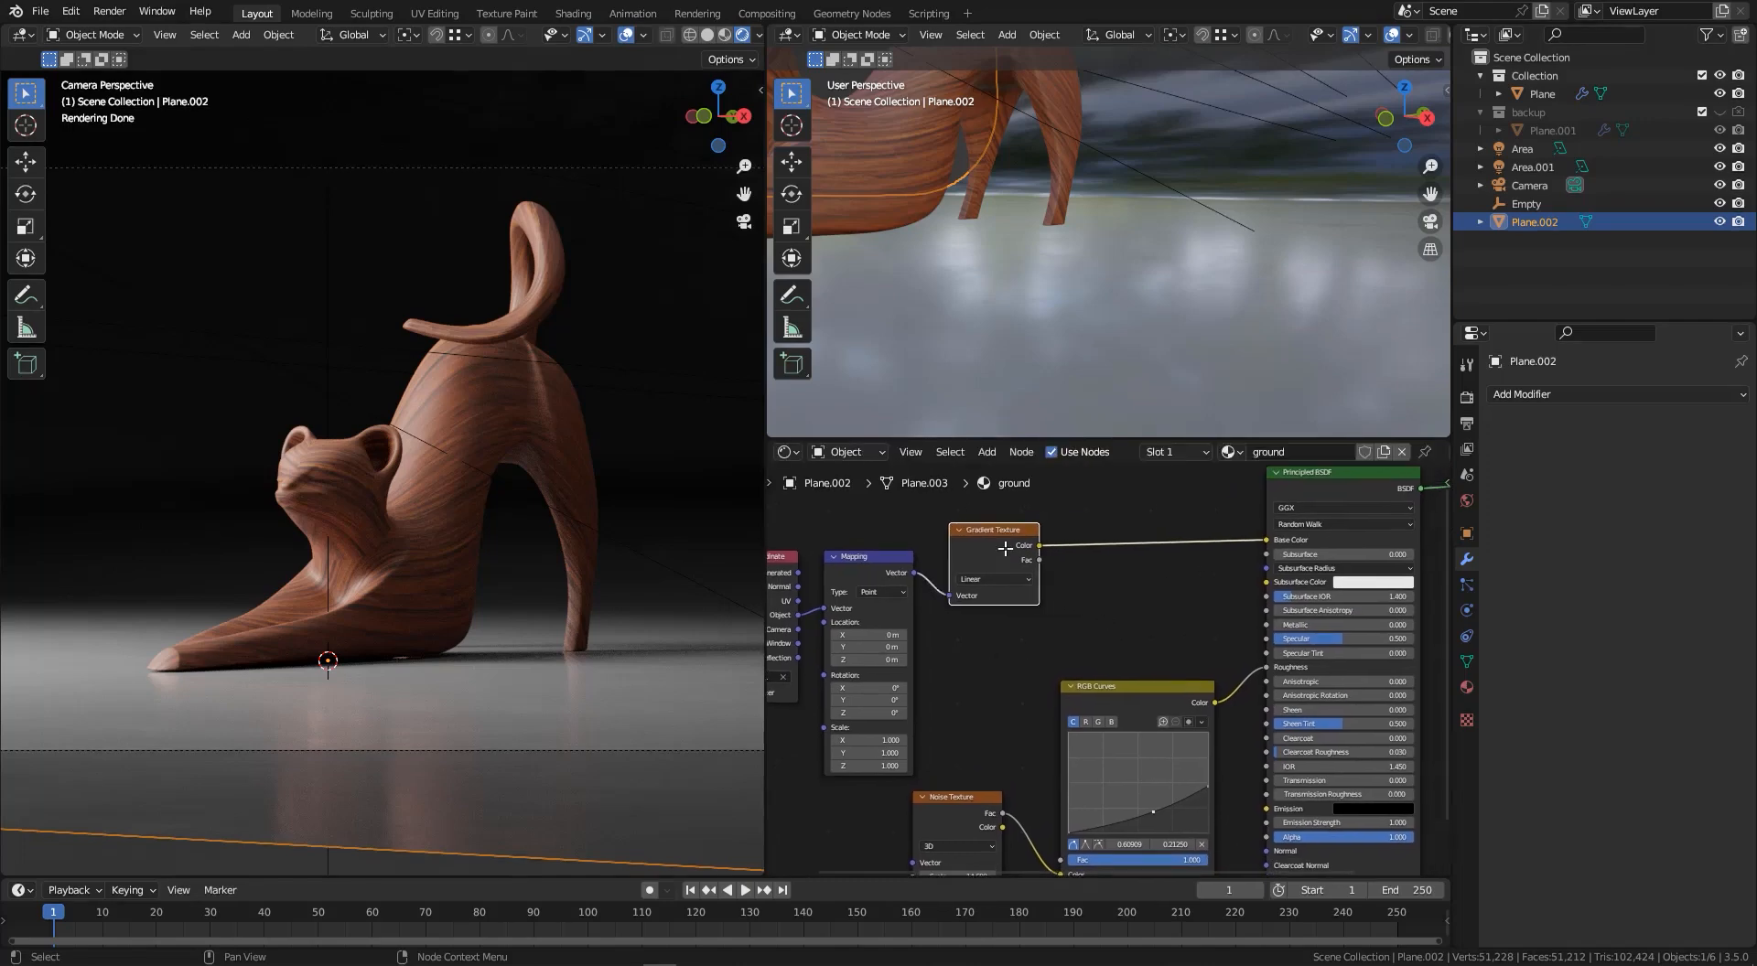
- Insert a Mix Color node between the Gradient Texture's color output and the Principled BSDF's base color in the ground material
scroll(998, 549, "up", 1)
left_click(1132, 572)
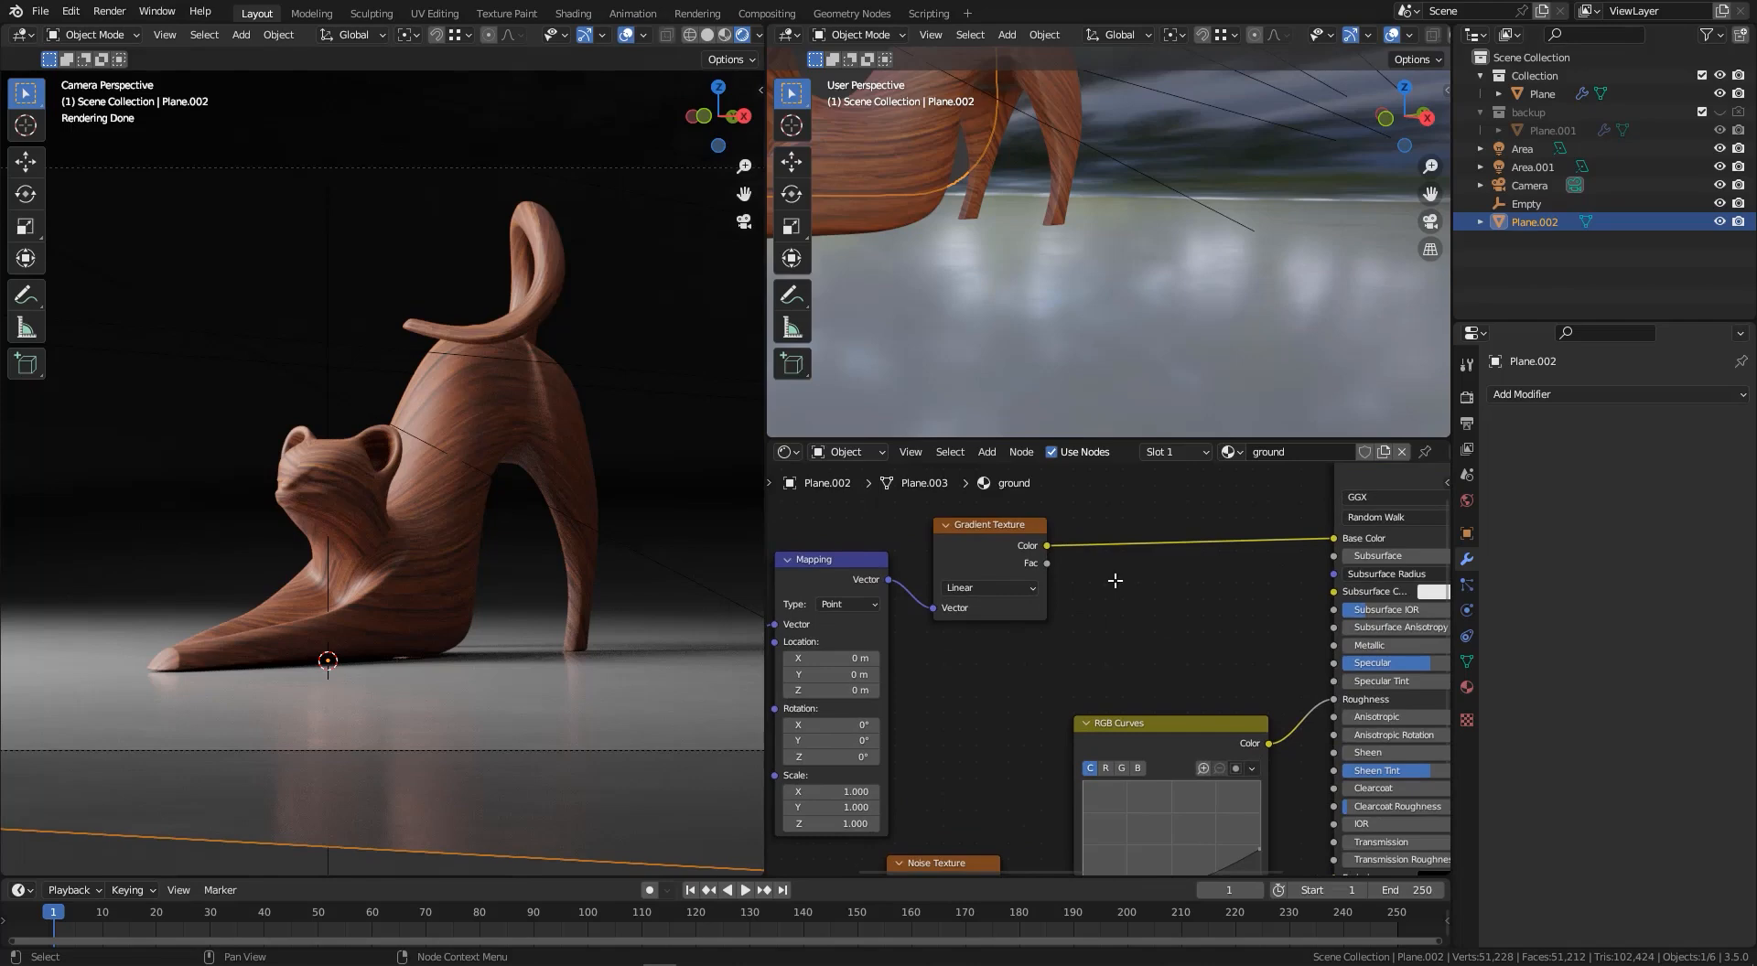
key("shift+a")
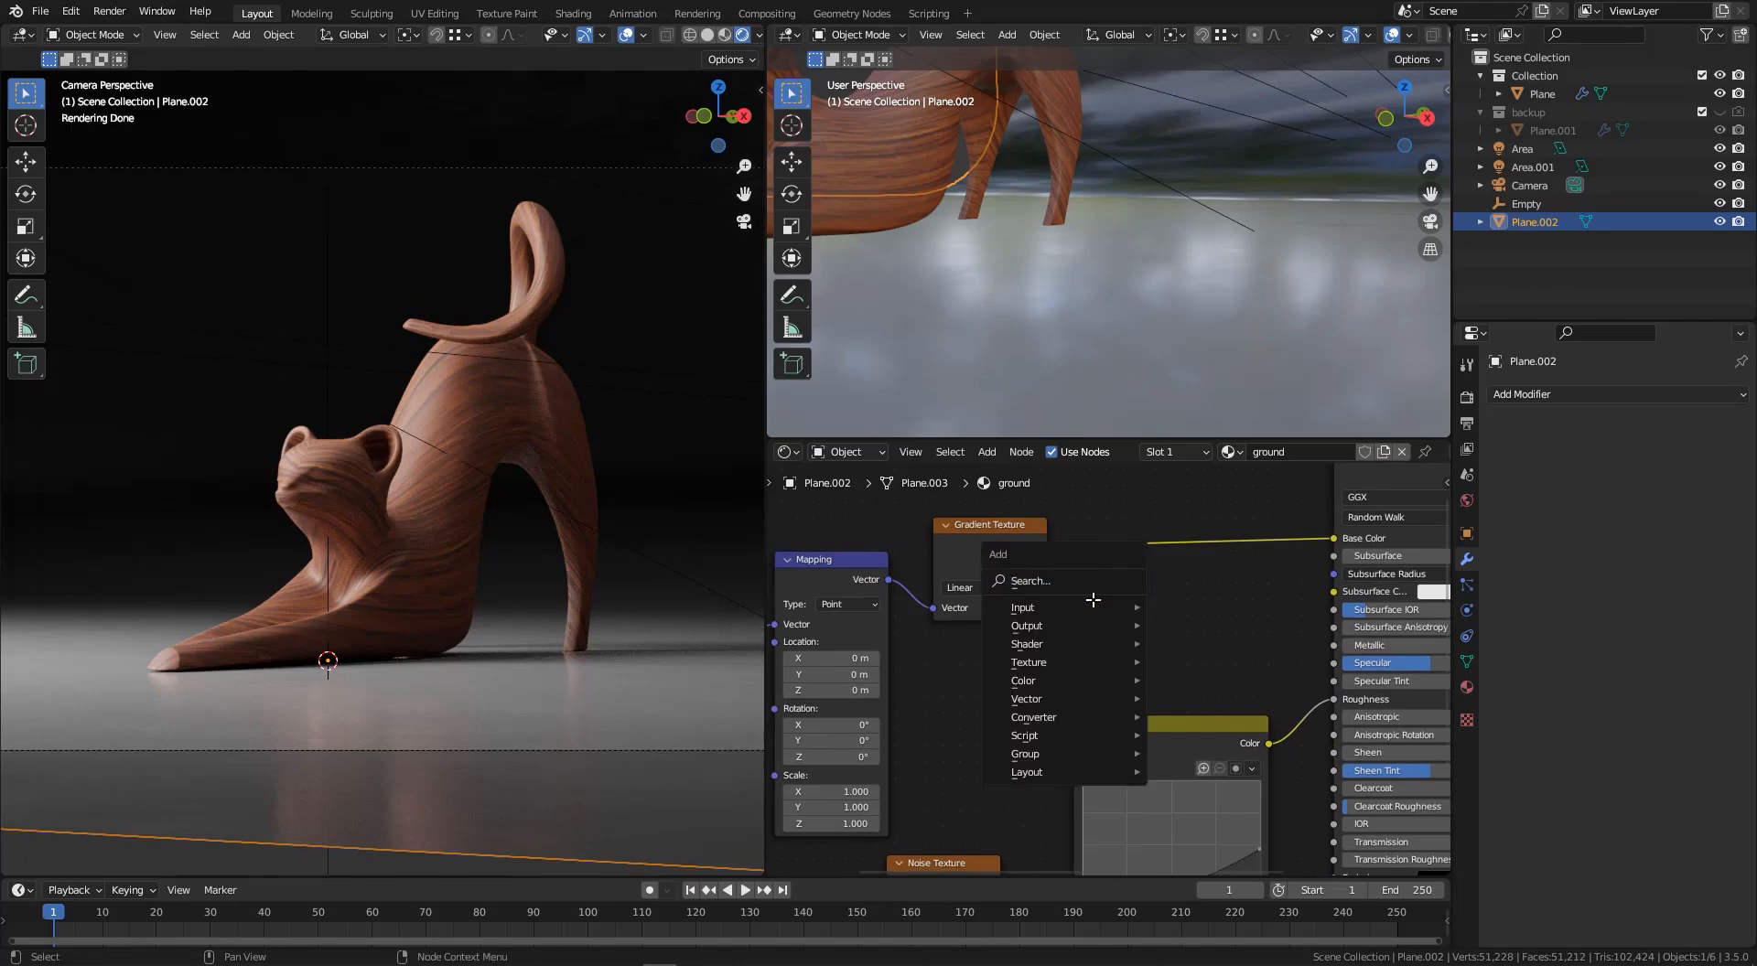
mouse_move(1049, 661)
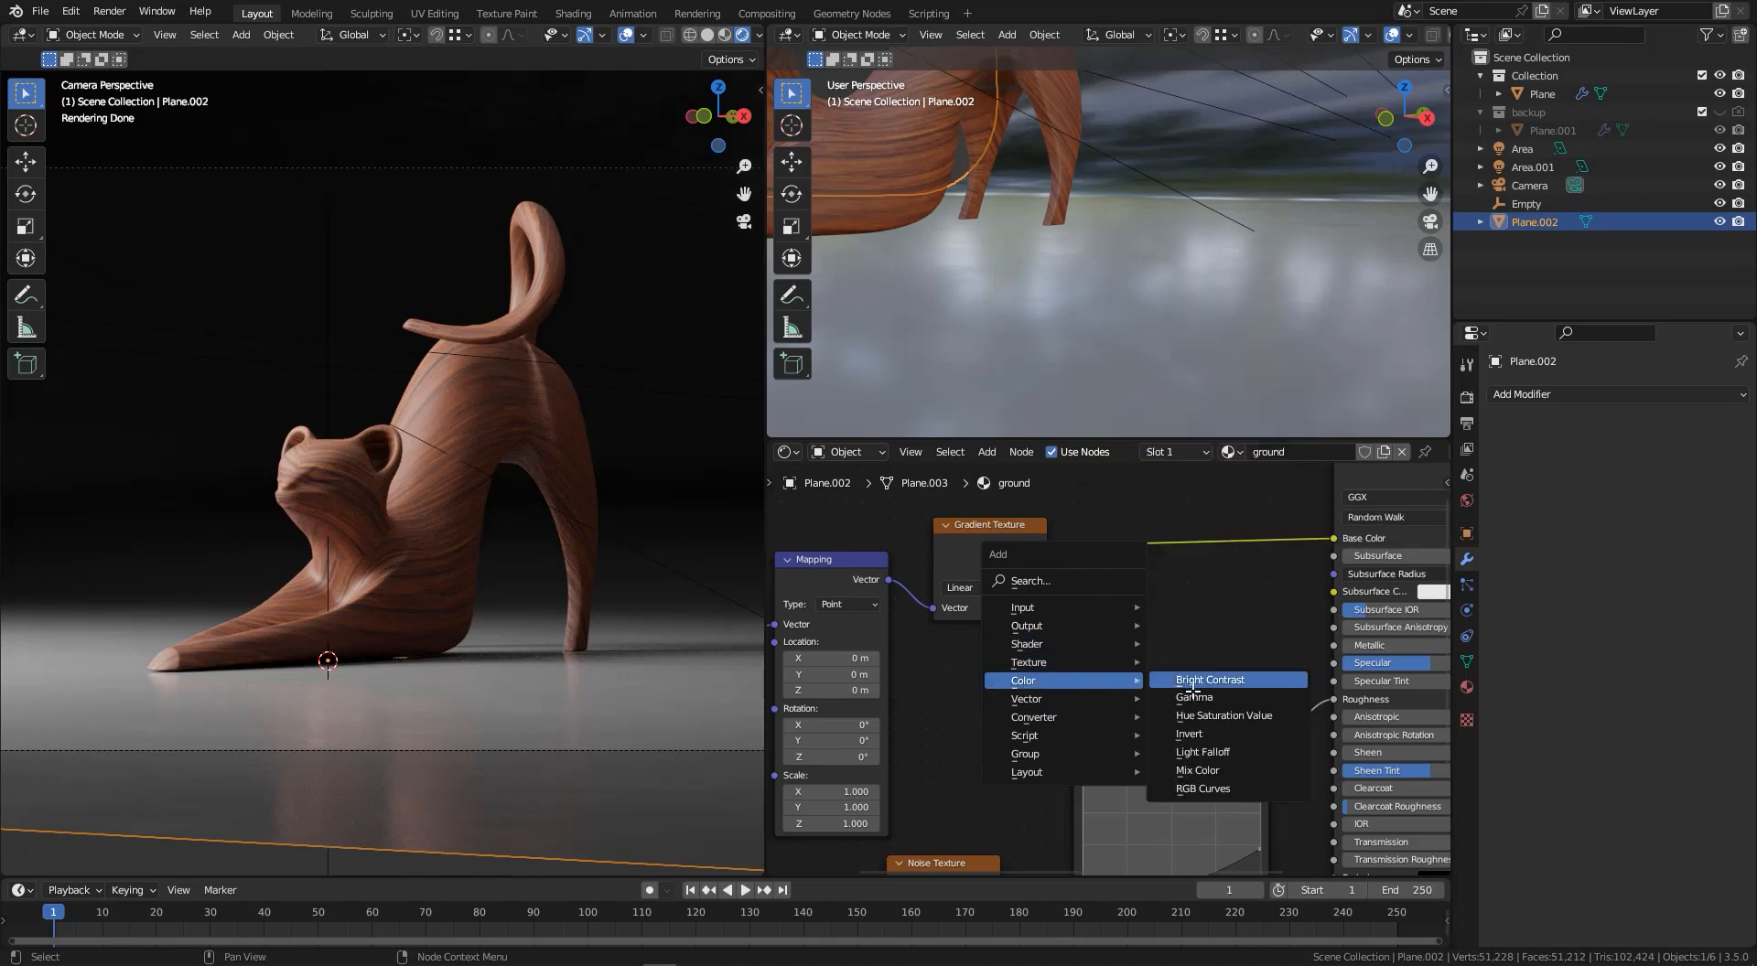
left_click(1199, 770)
left_click(1135, 505)
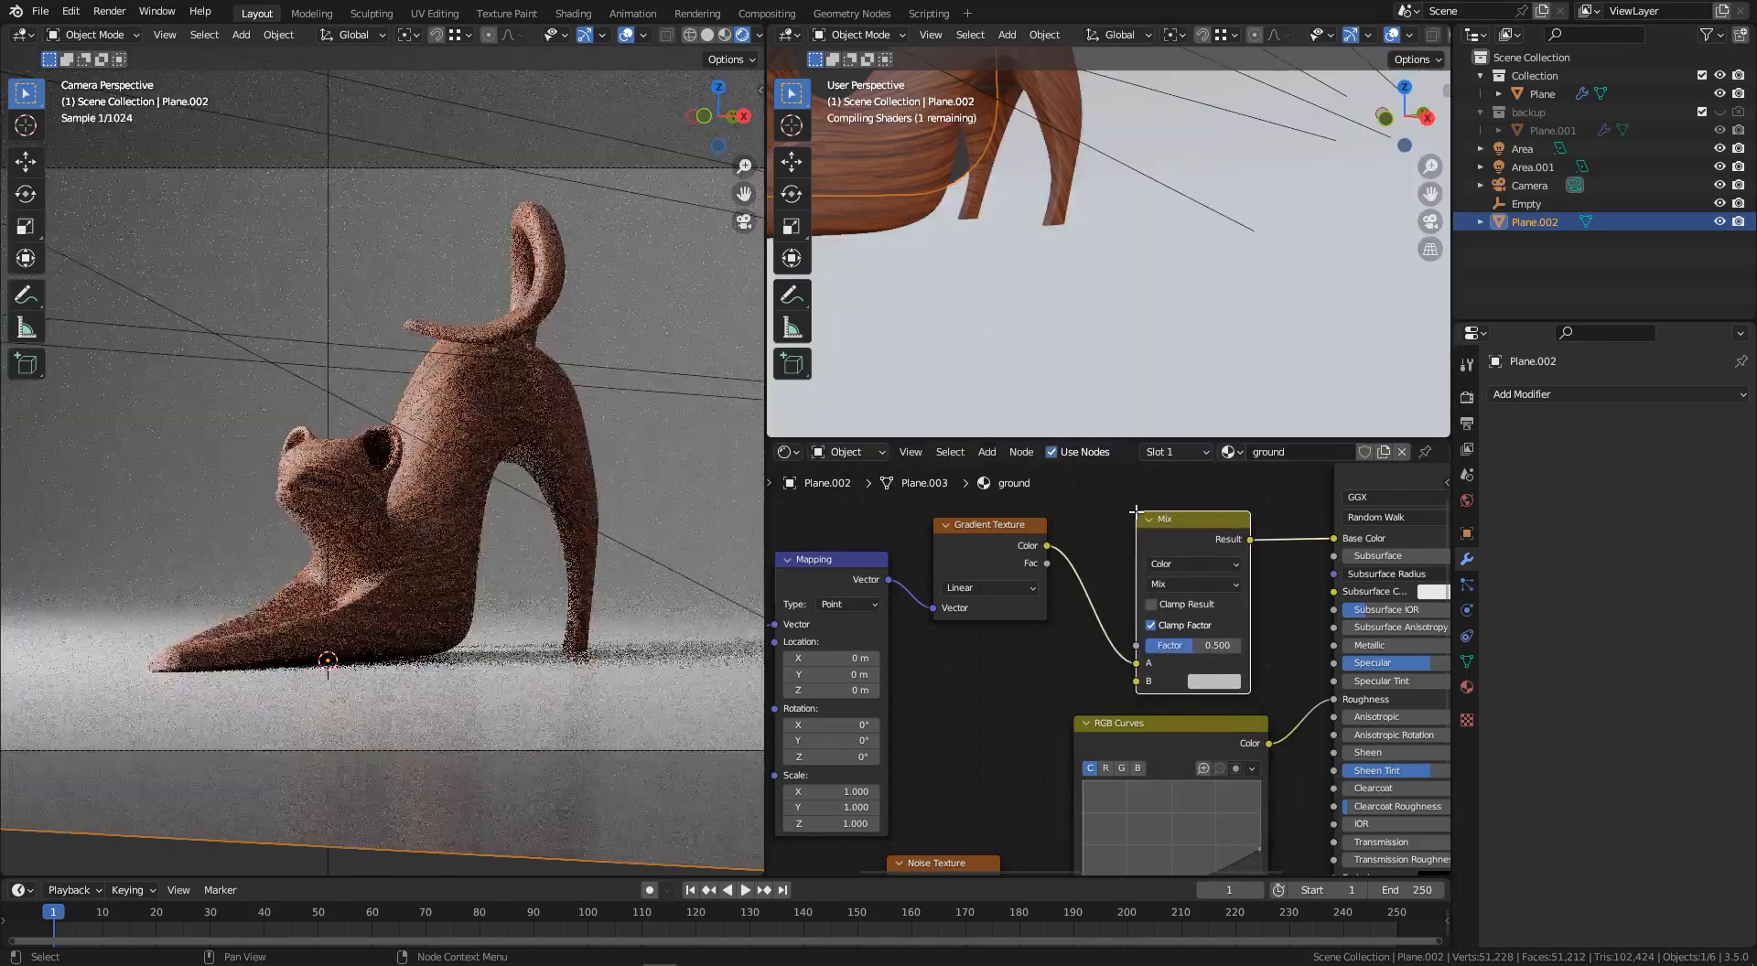
- Lower the Gradient Texture node and reconnect its color output from the Mix node's A input to its Factor input
scroll(1154, 677, "down", 2)
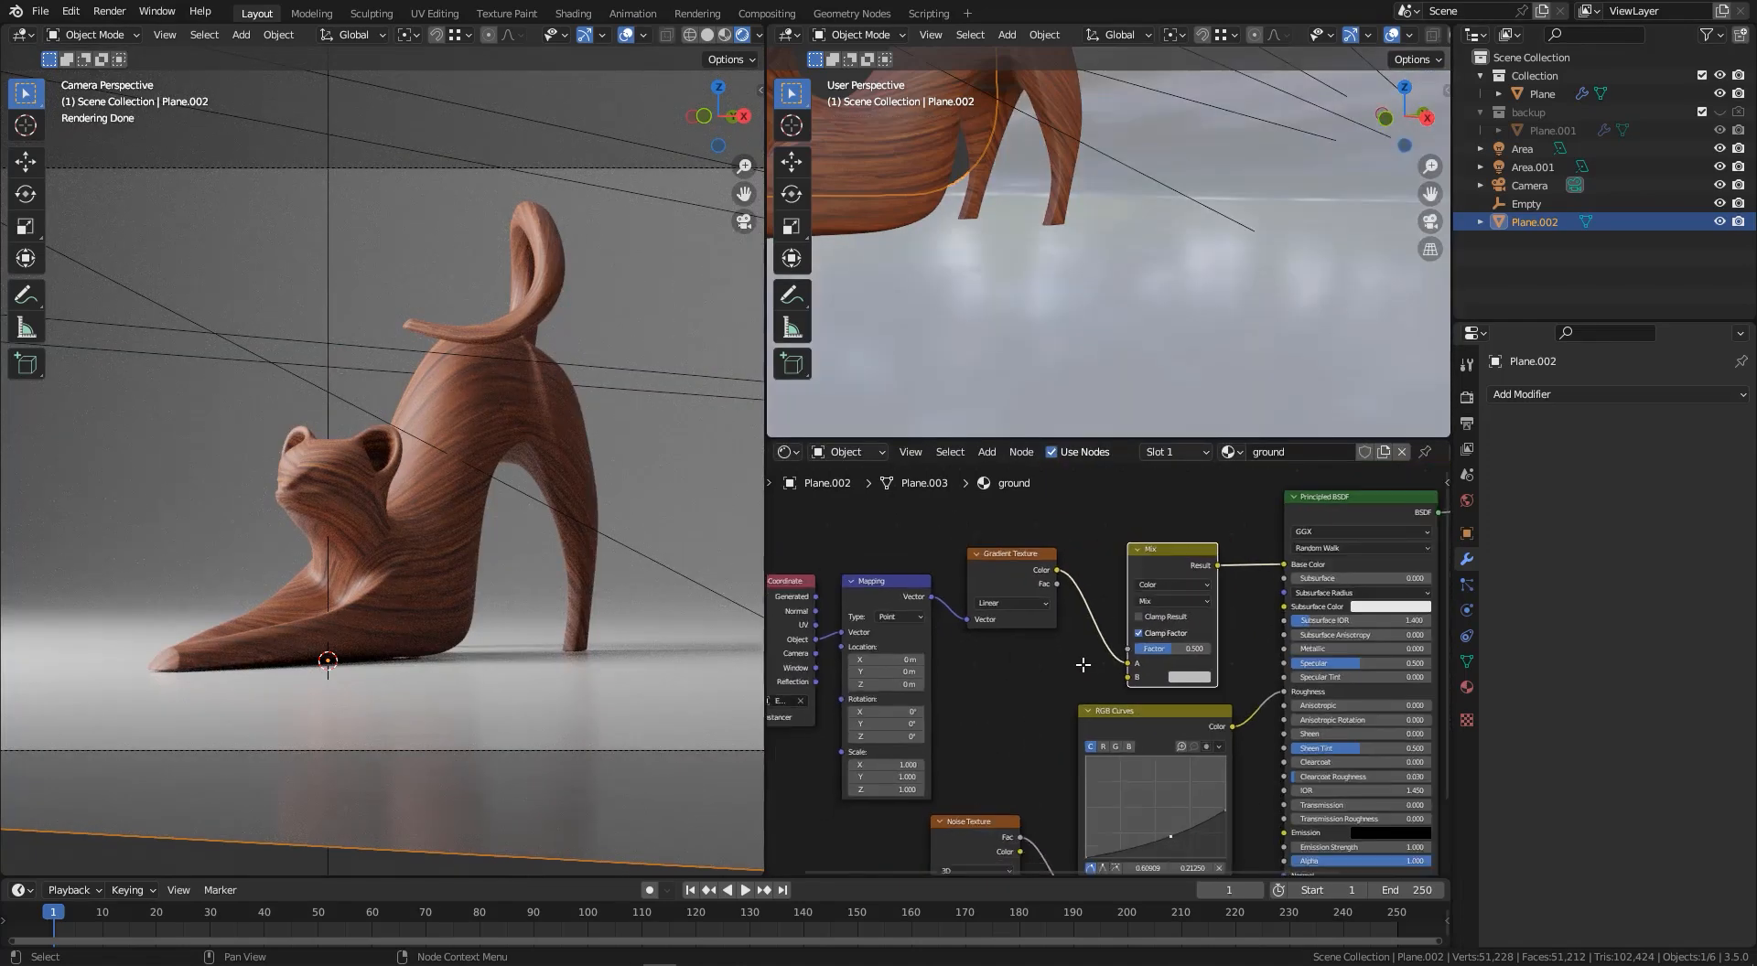
scroll(1181, 652, "up", 2)
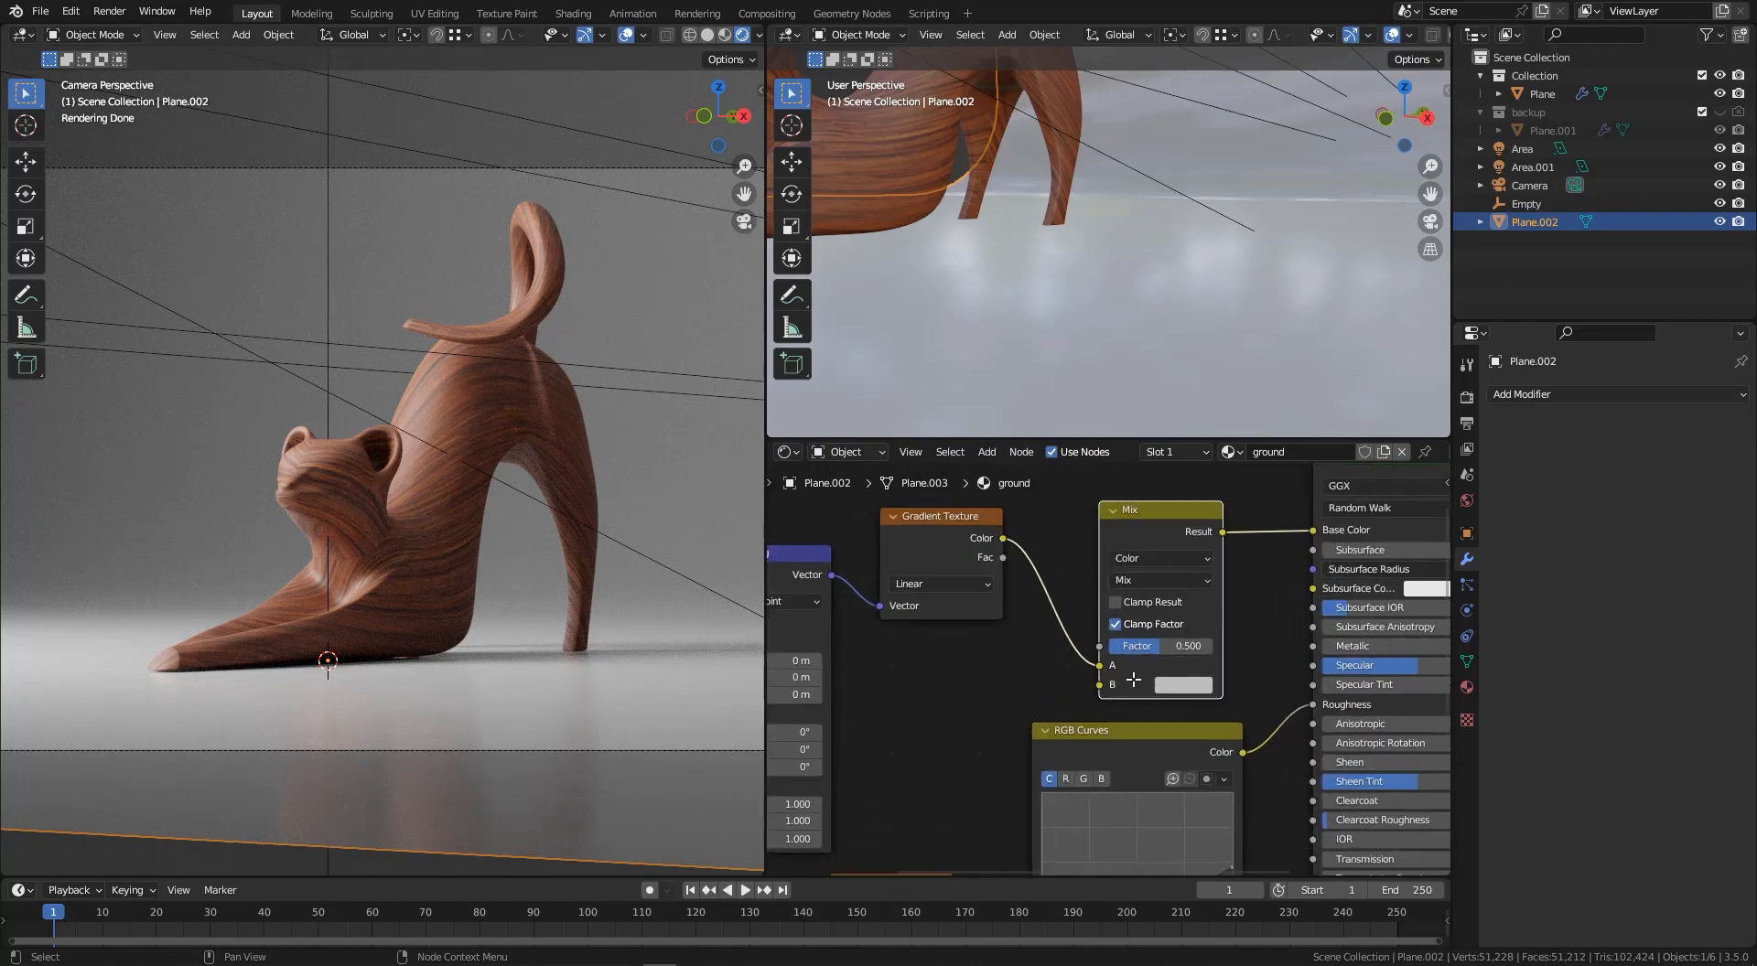
left_click_drag(931, 546, 931, 594)
left_click(1100, 668)
left_click_drag(1100, 666, 1099, 646)
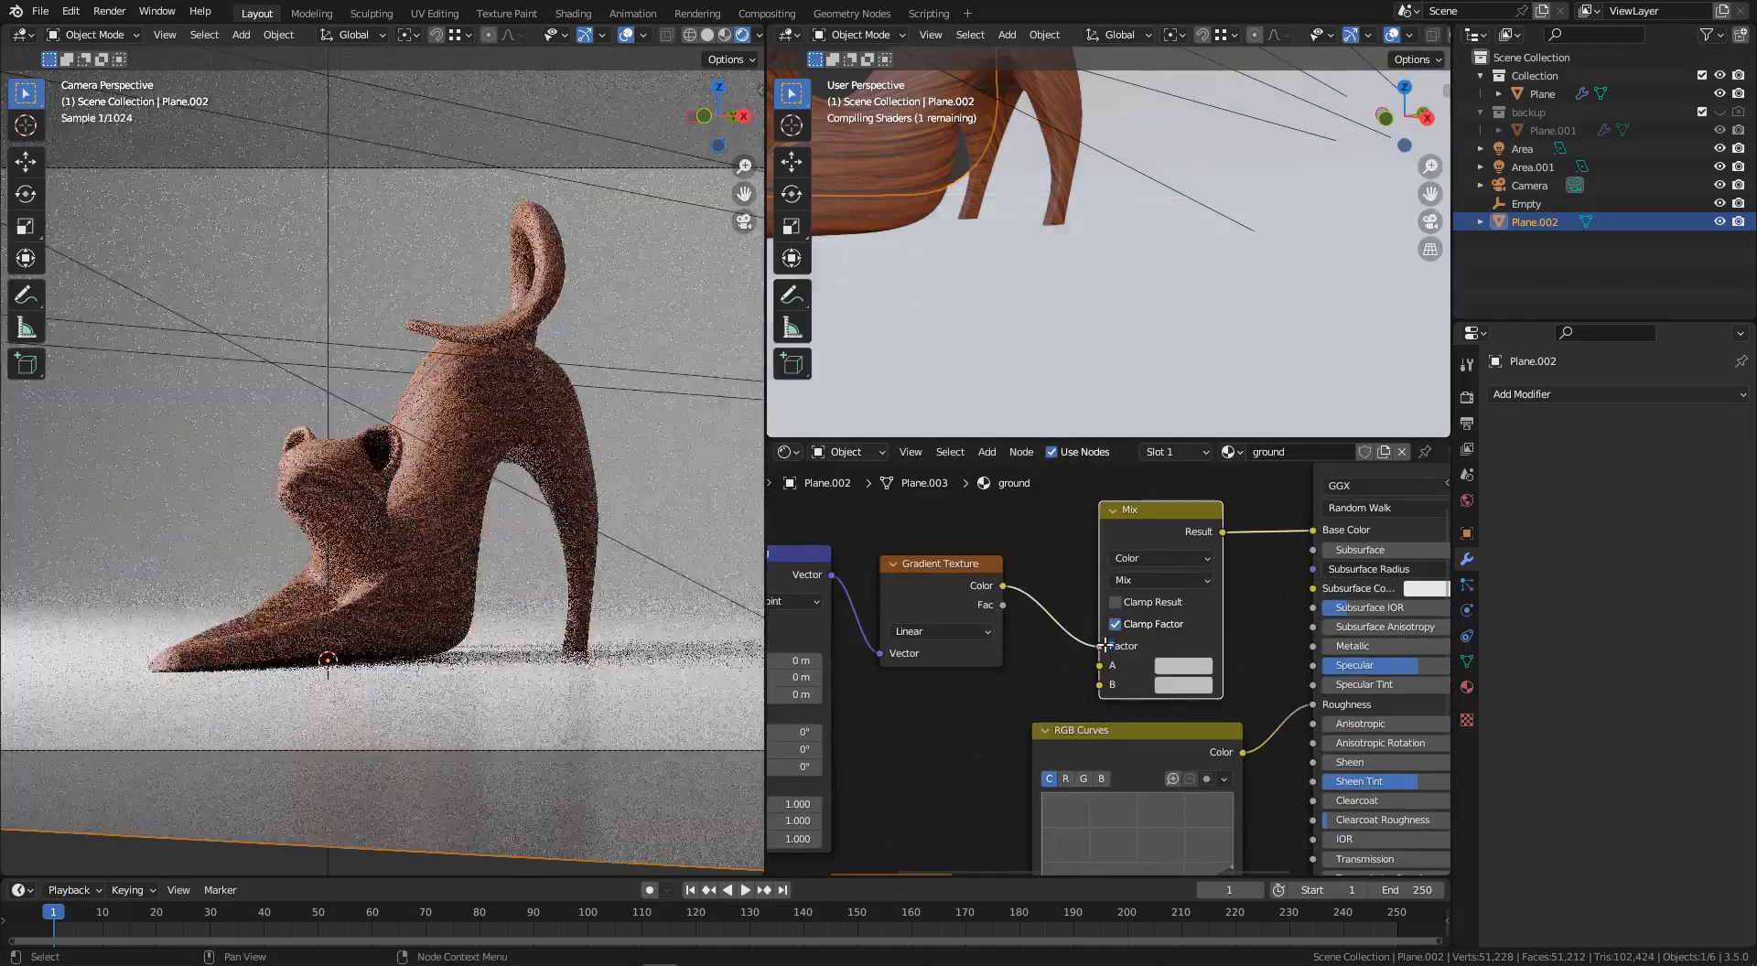
- Set the Mix node's color A to black and color B to pure red with saturation 1.000 and value 0.500
left_click(1180, 665)
left_click_drag(1311, 479, 1305, 535)
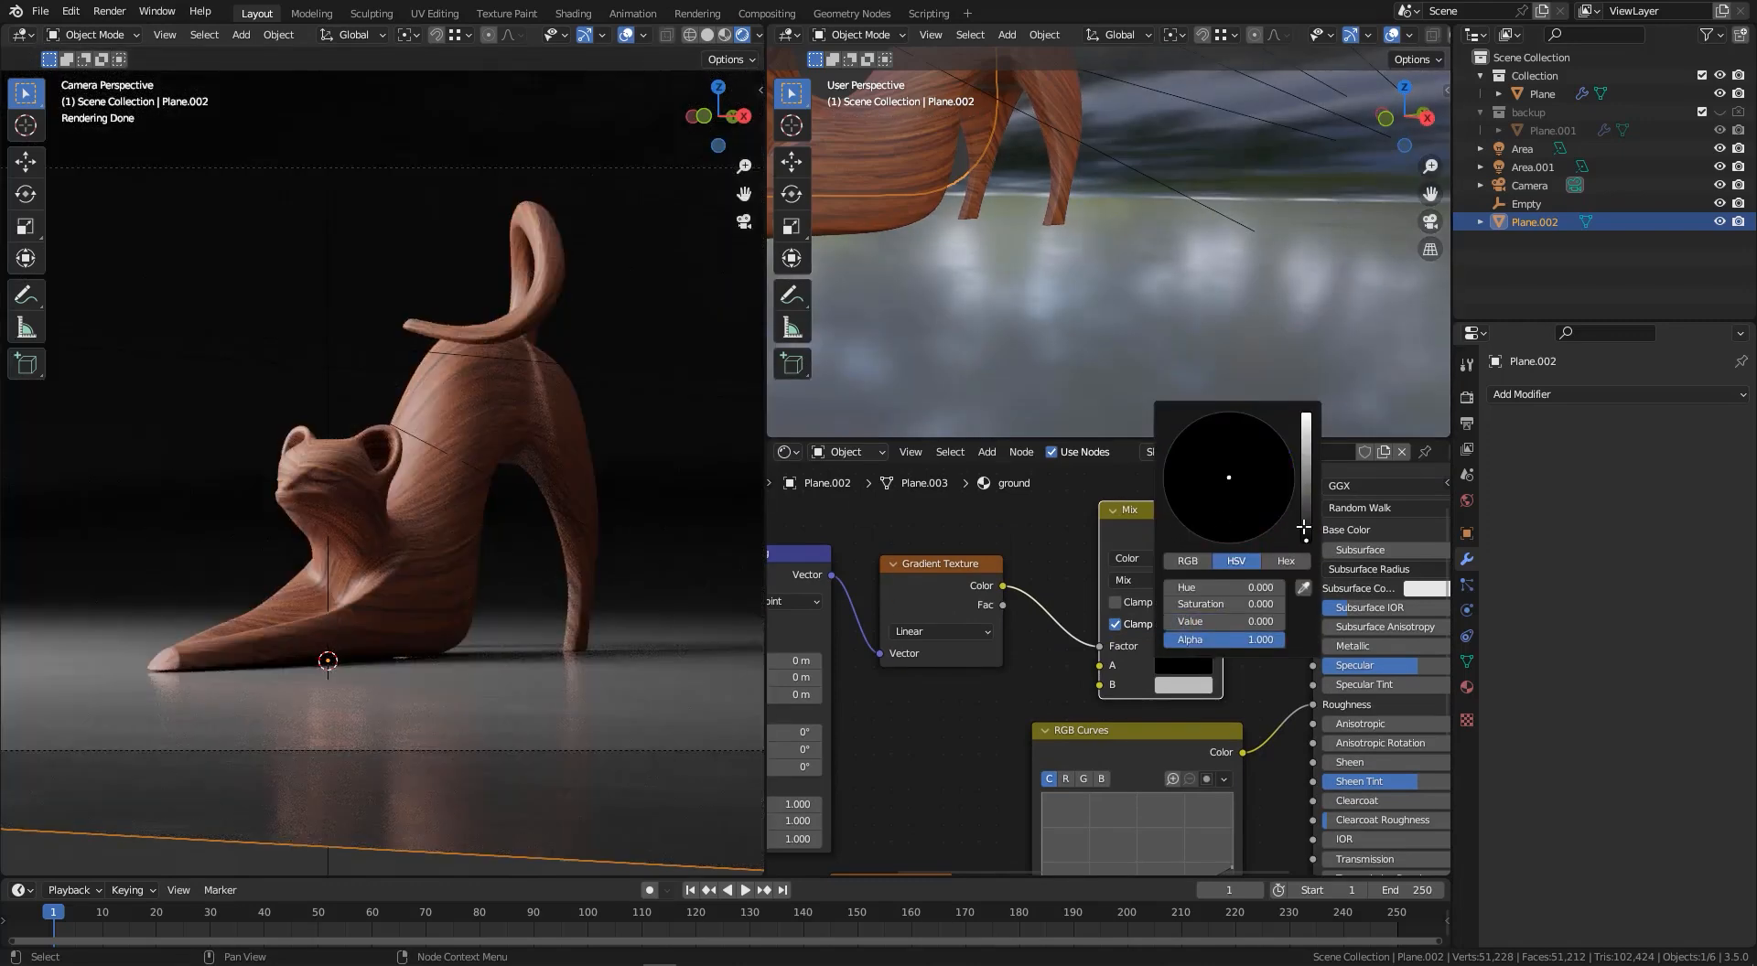
left_click(1183, 685)
left_click(1226, 565)
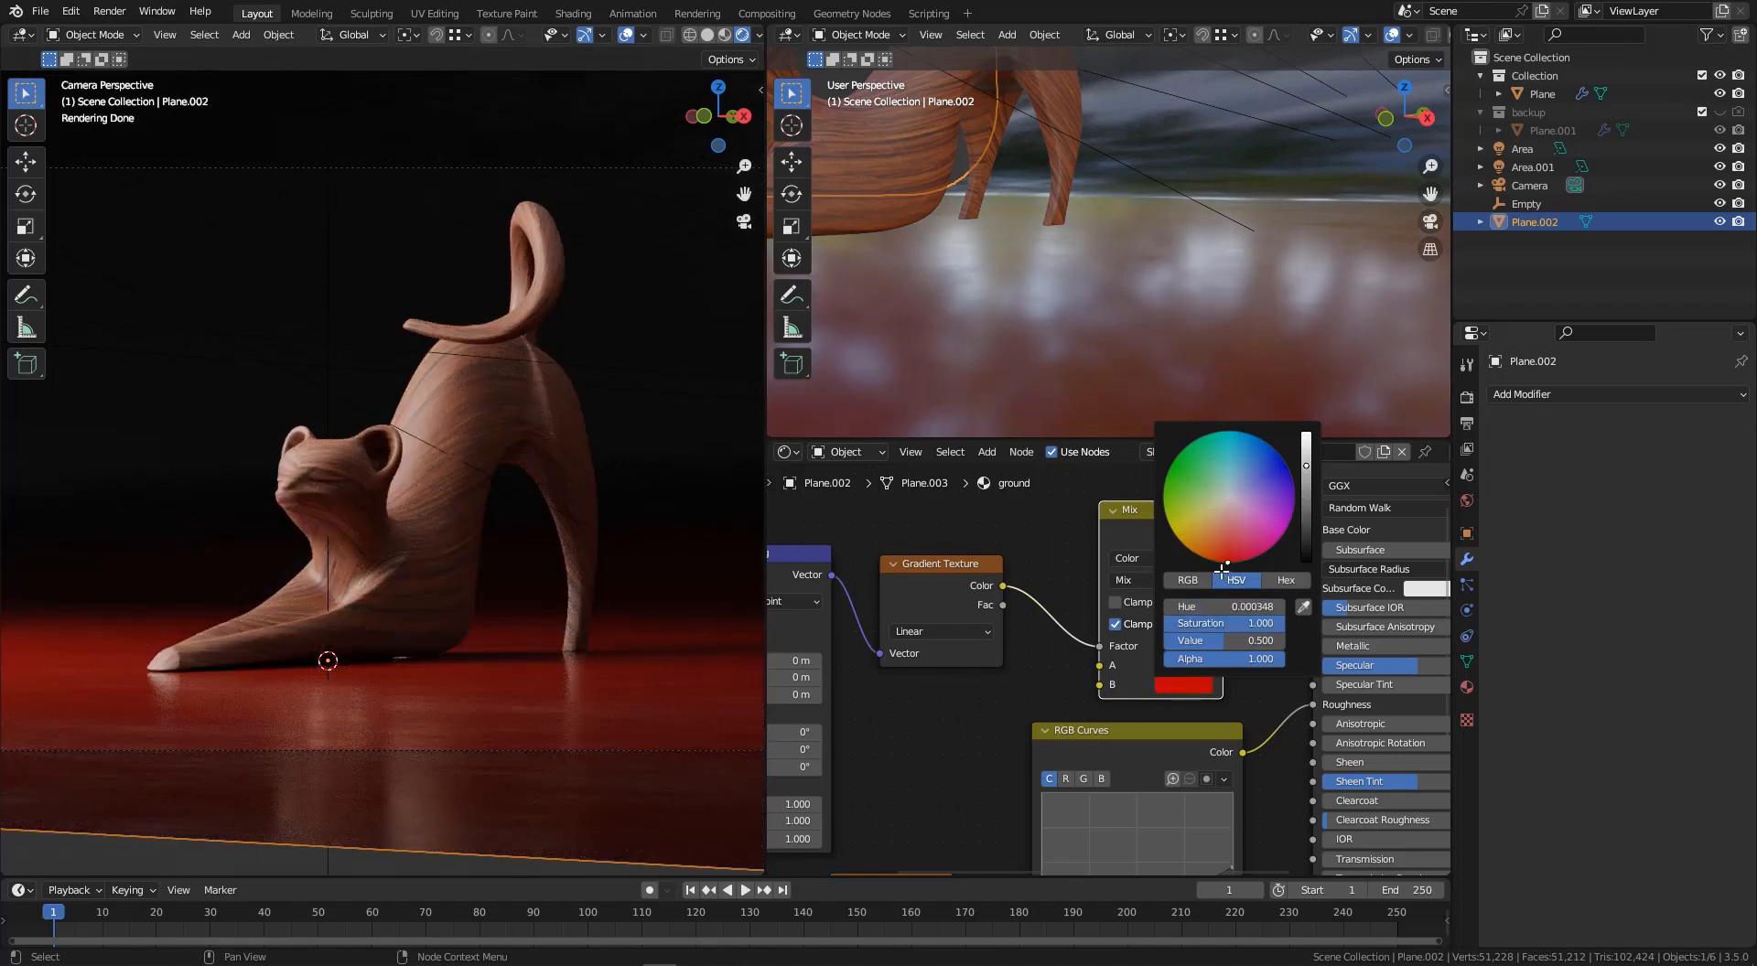
scroll(457, 569, "down", 2)
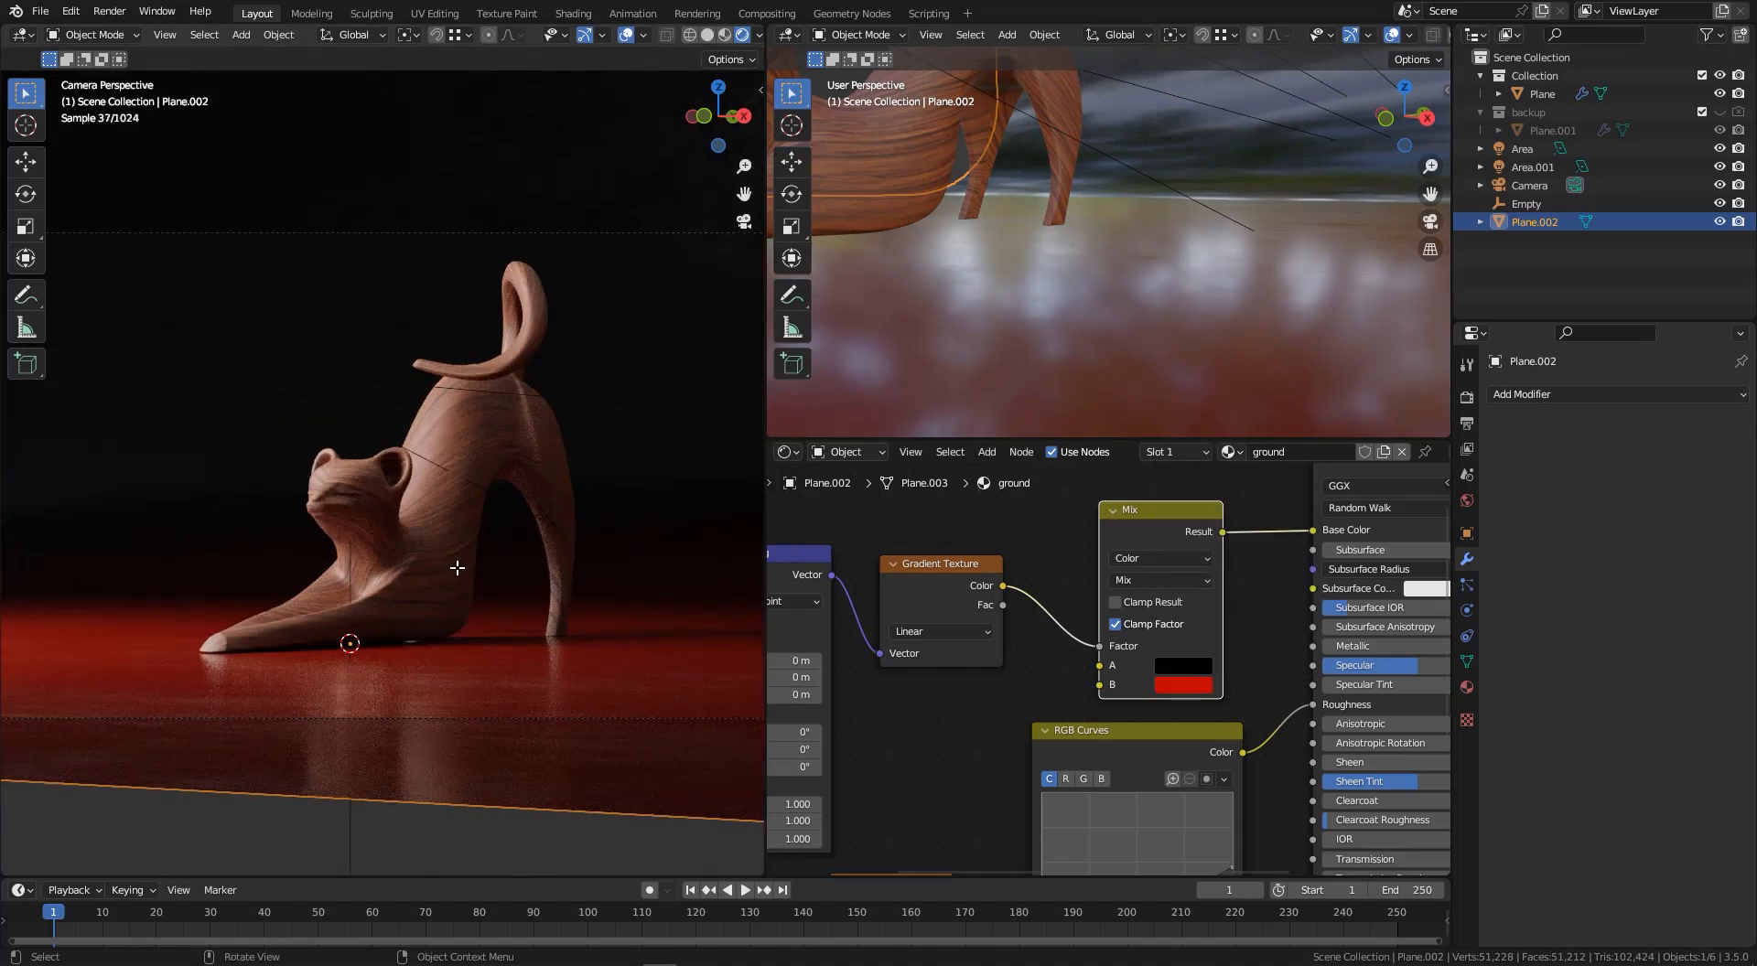
- Change the Mix node's color B to a saturated blue with hue about 0.666
left_click(1190, 686)
left_click(1175, 543)
left_click(1172, 459)
left_click_drag(1247, 541, 1284, 465)
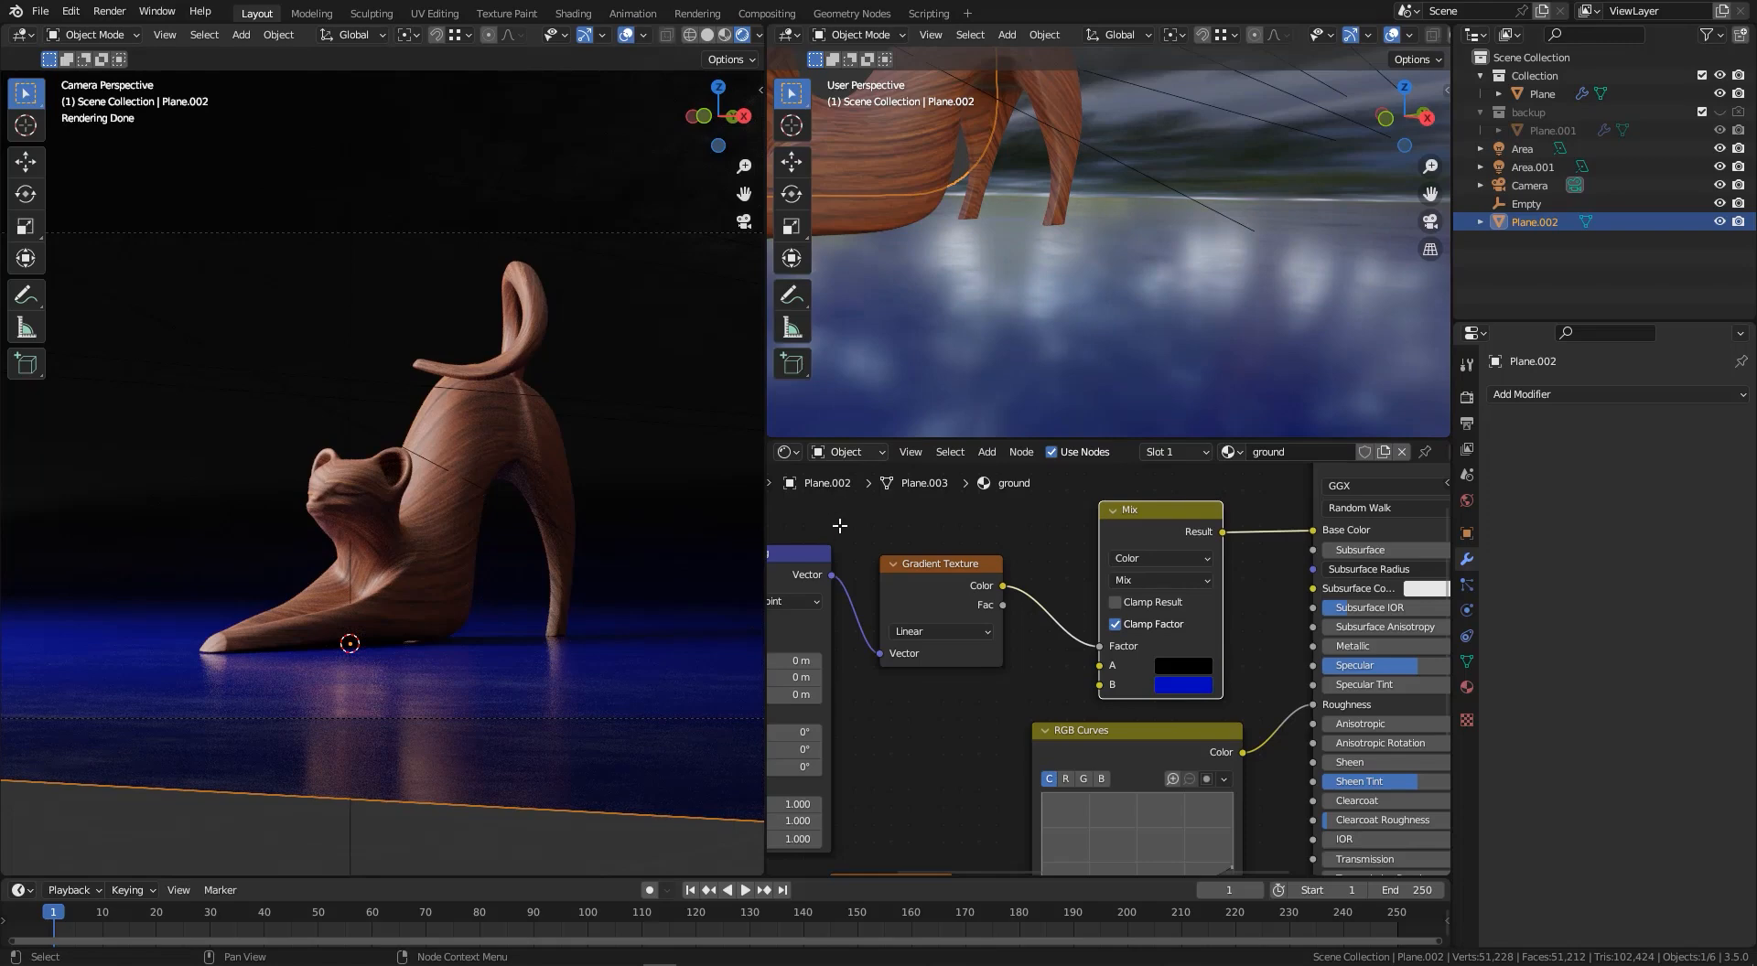
- Change the Mix node's color A to a very dark violet-blue: hue 0.711, saturation 1.000, value 0.018
left_click(1182, 669)
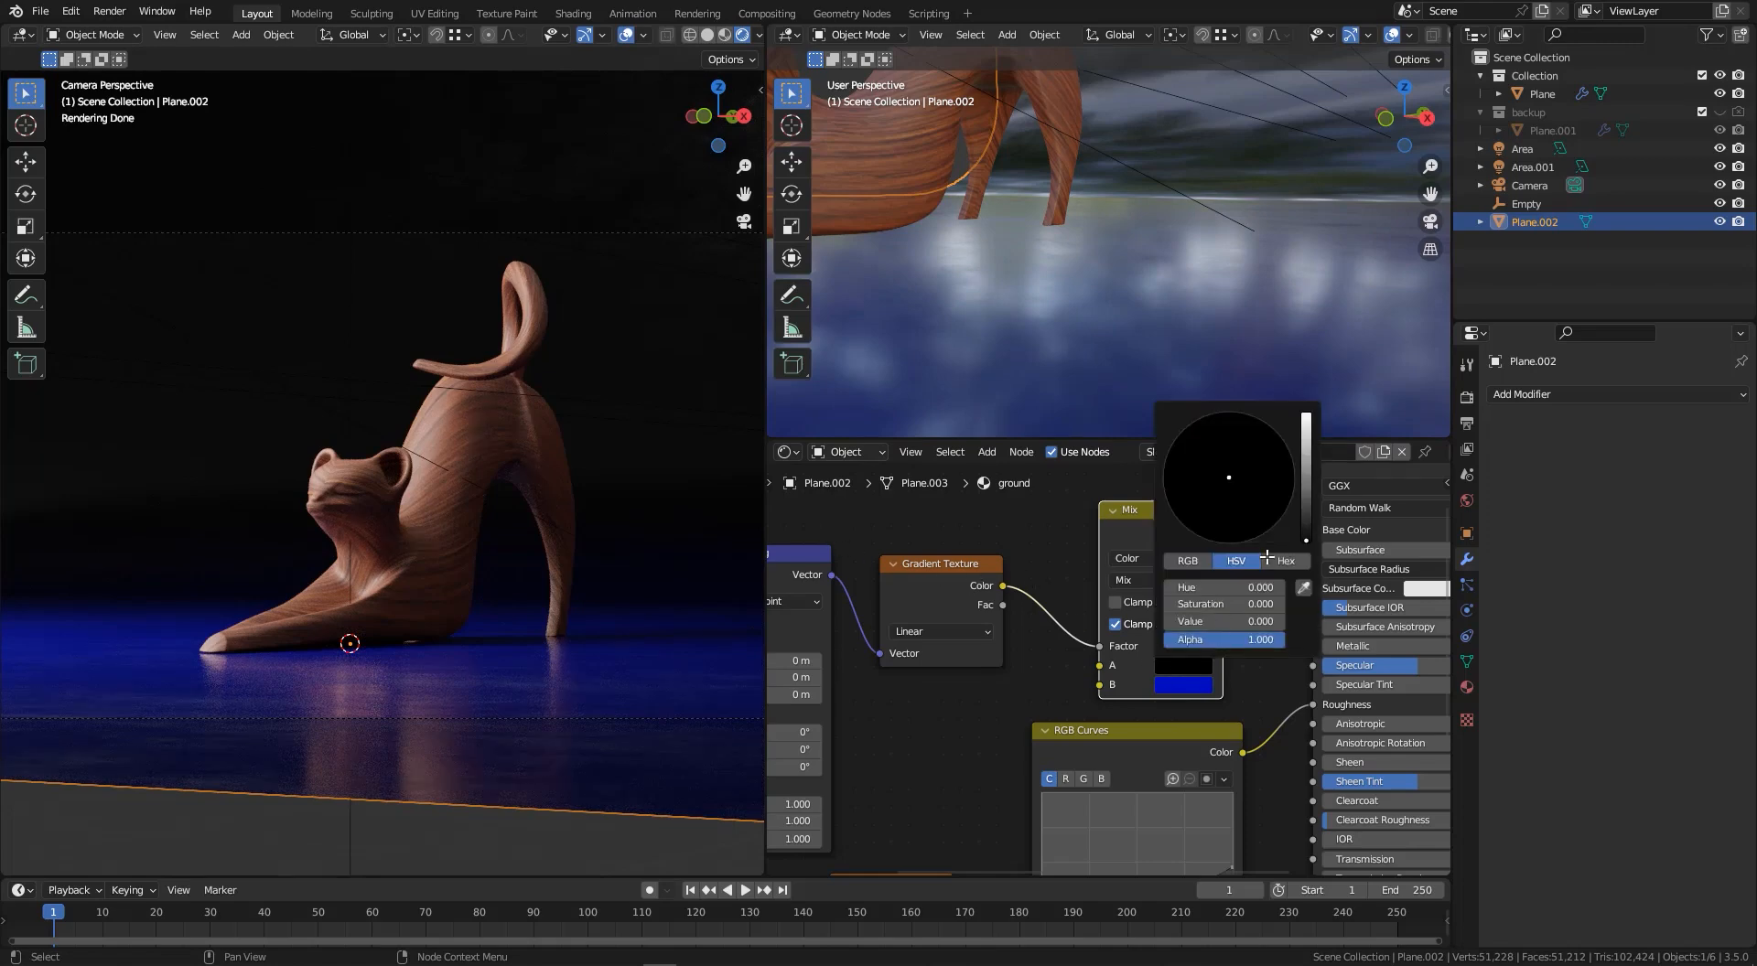
left_click(1307, 509)
left_click_drag(1206, 513, 1307, 525)
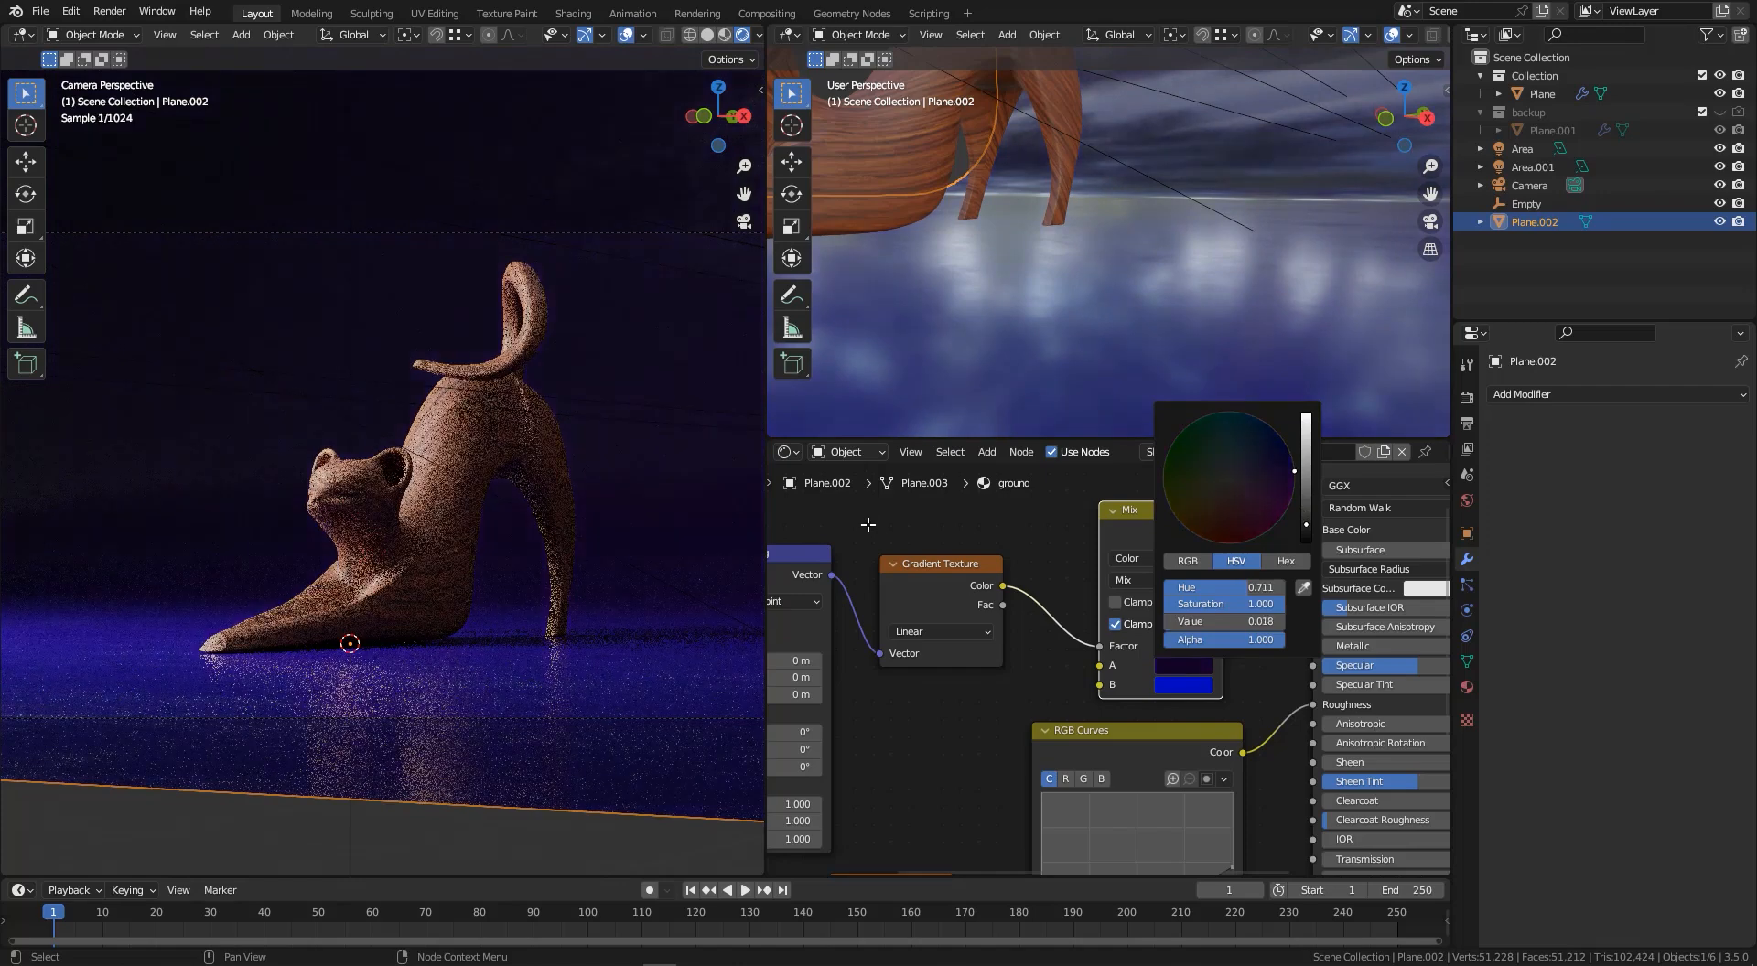
- Darken the Mix node's color B to a value of 0.205 and shift it to a less saturated violet
left_click(1184, 684)
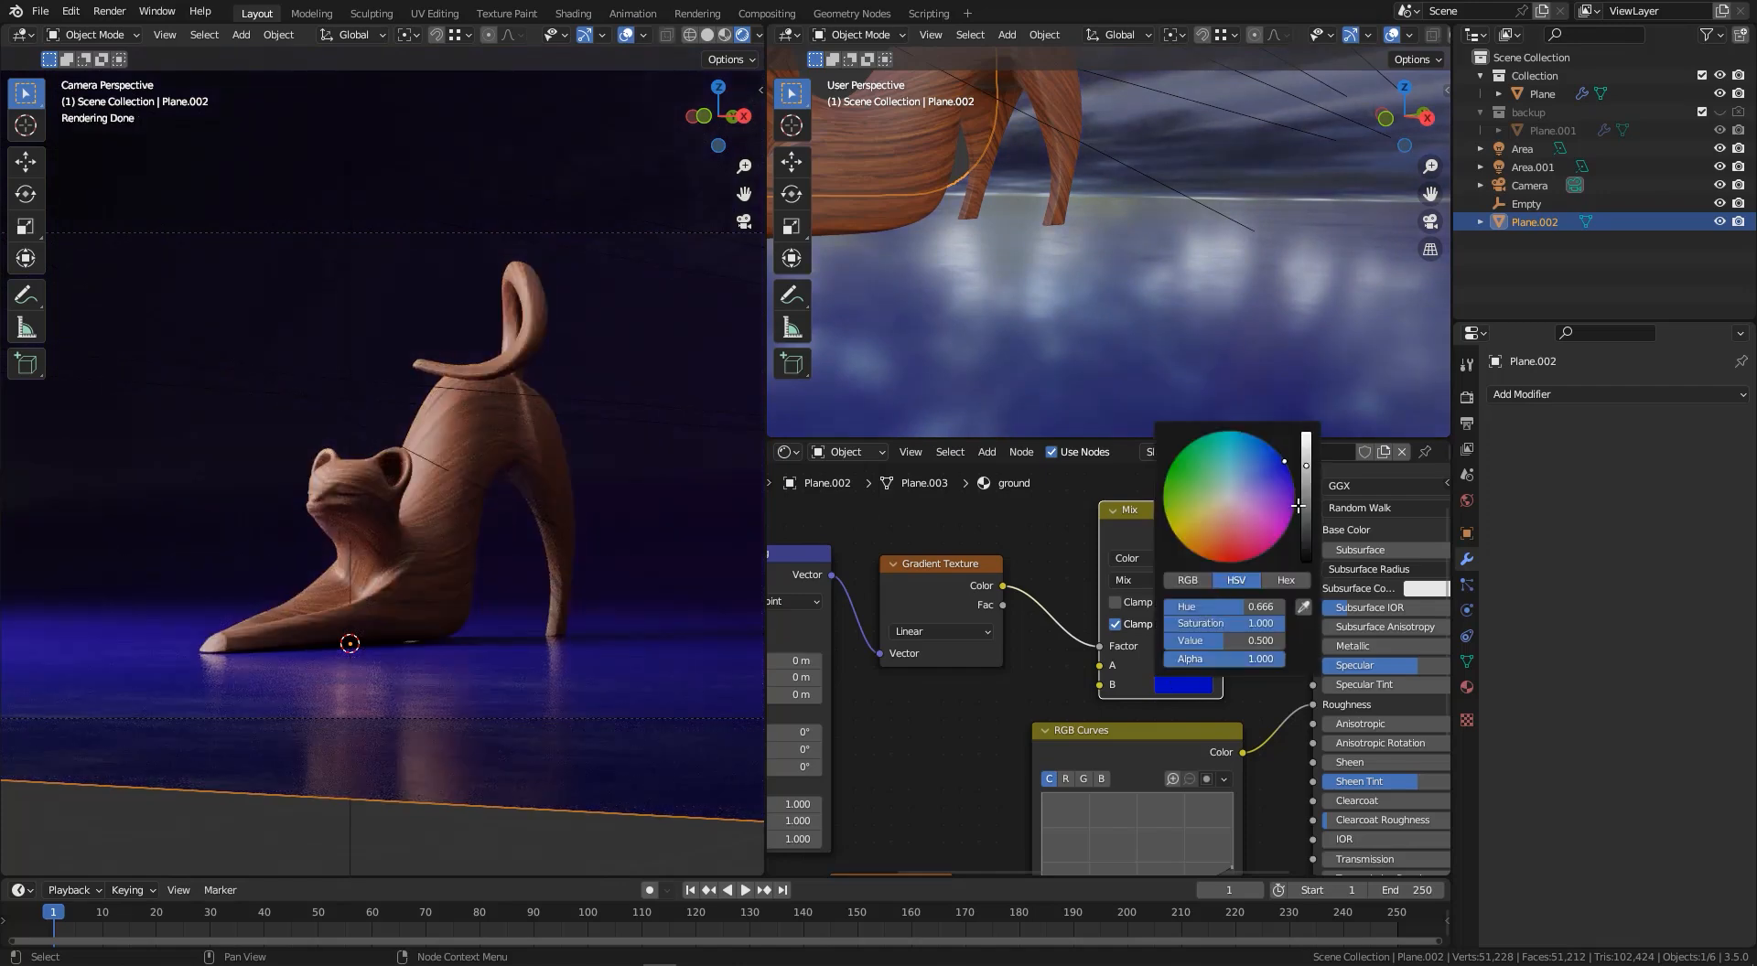
left_click_drag(1308, 467, 1308, 497)
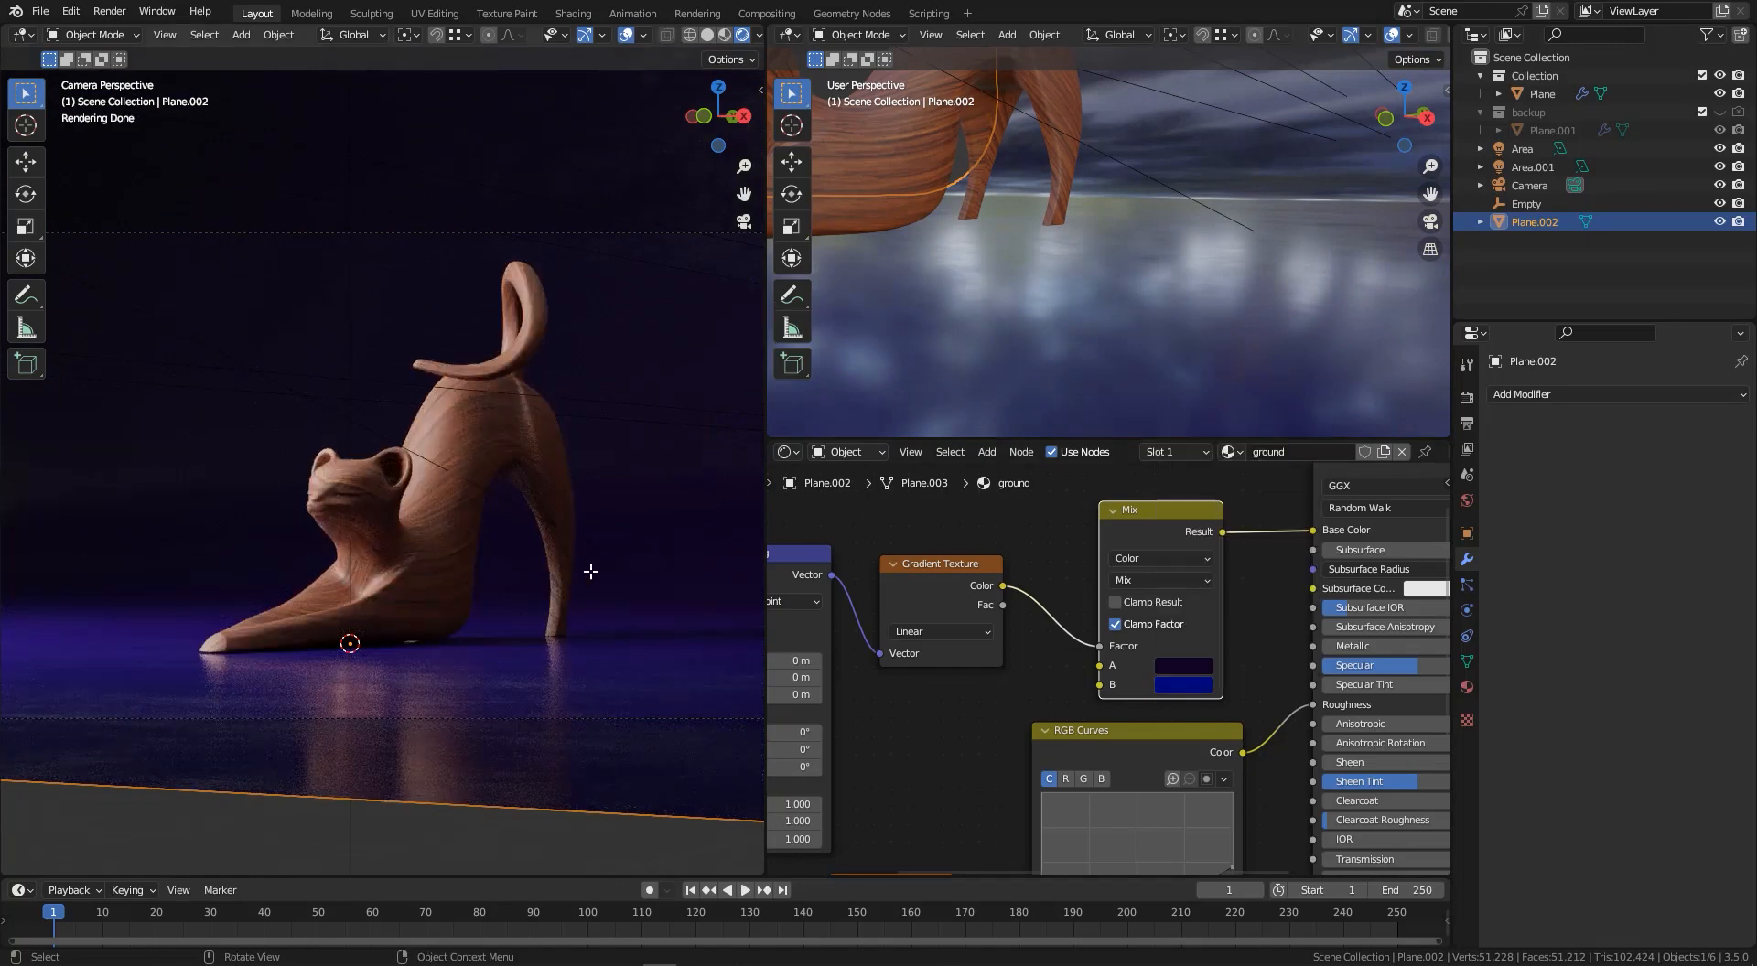
left_click(1180, 683)
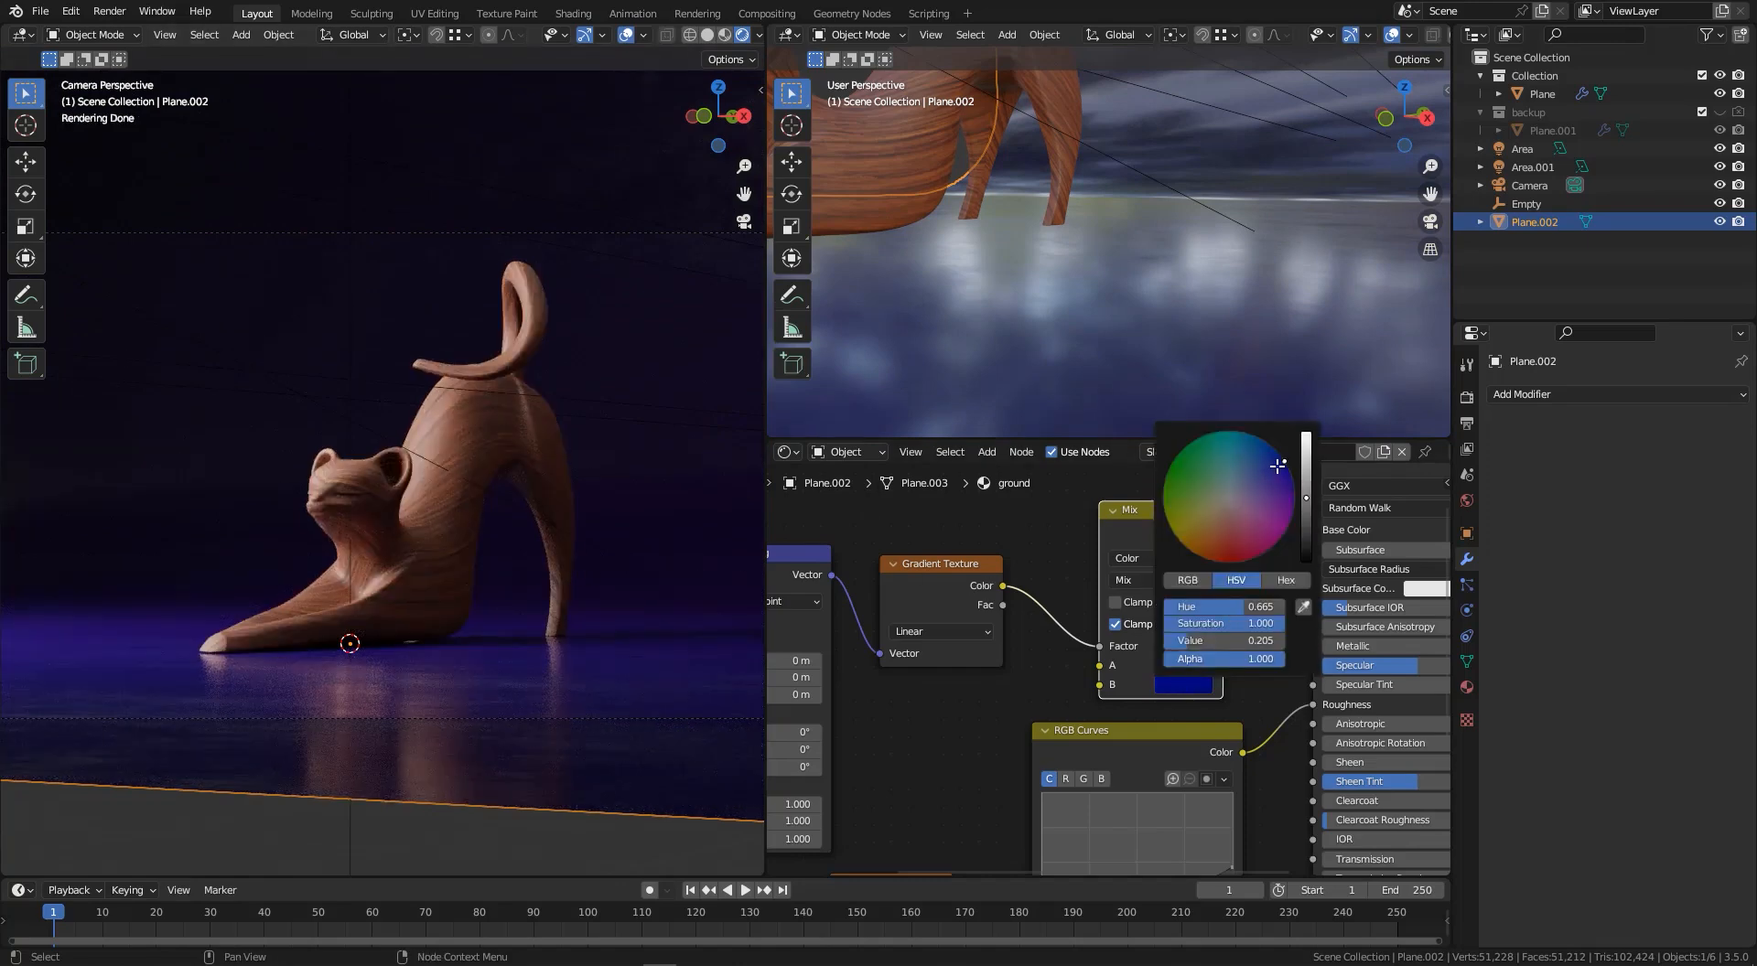
left_click(1269, 471)
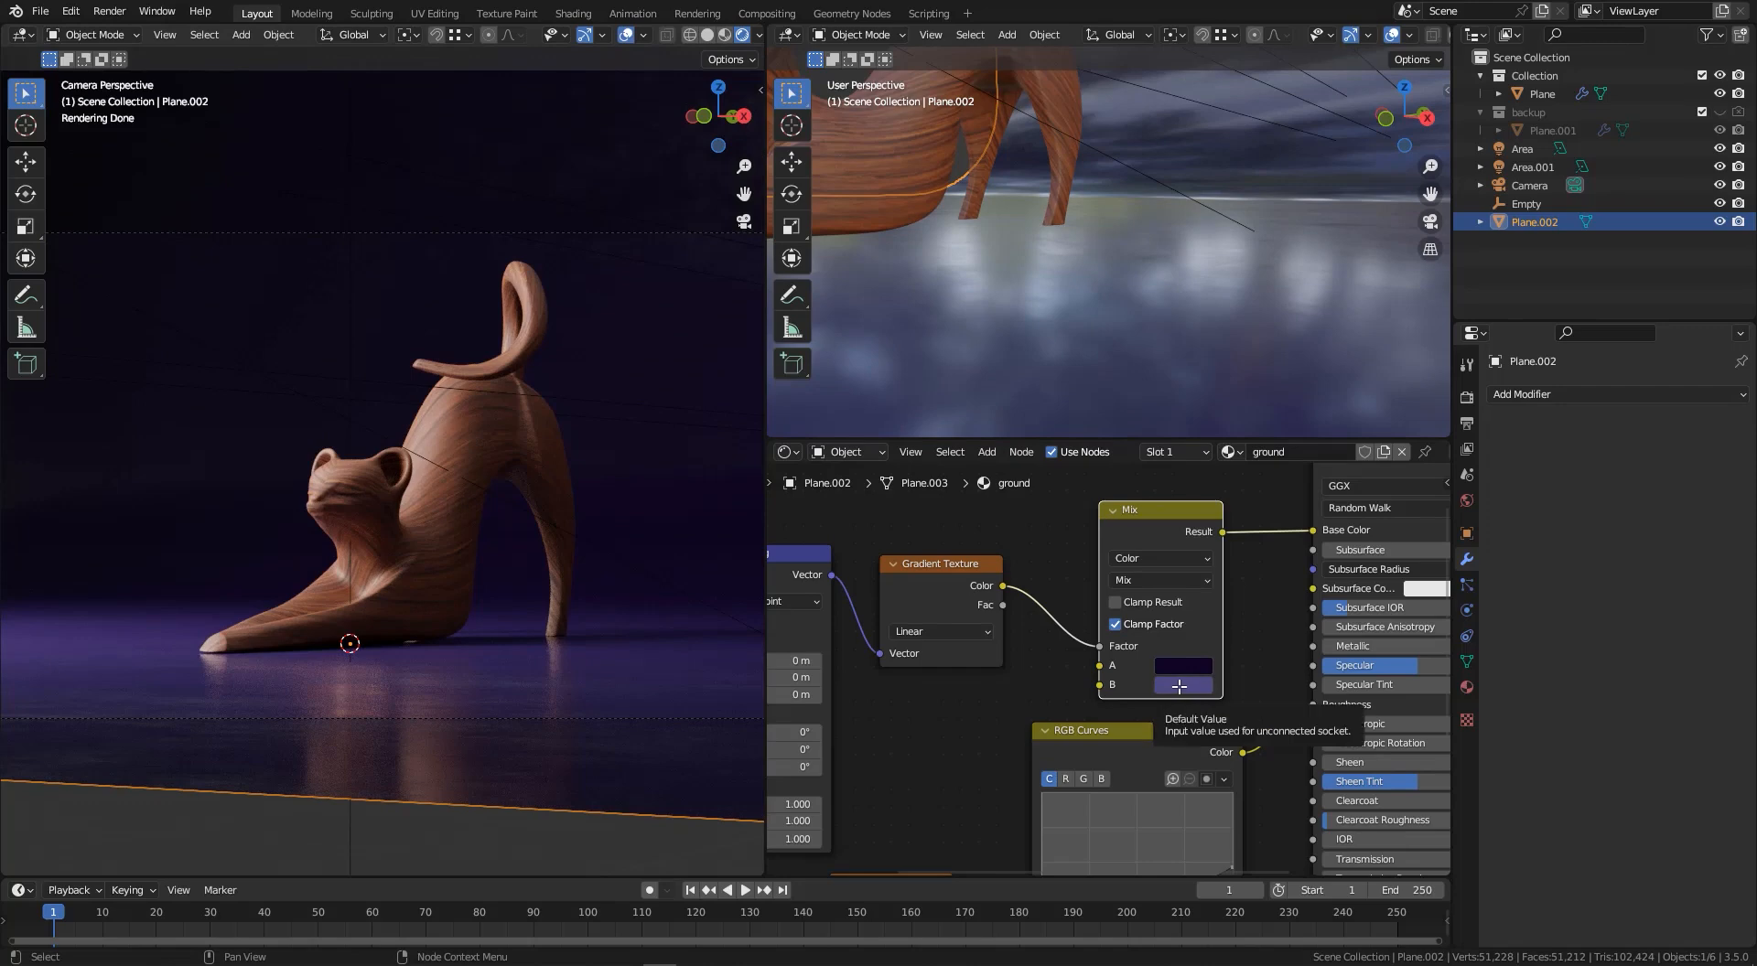
- Change the Mix node's color A to a near-black warm brown: hue about 0.036, saturation 0.604, value 0.009
left_click(1184, 667)
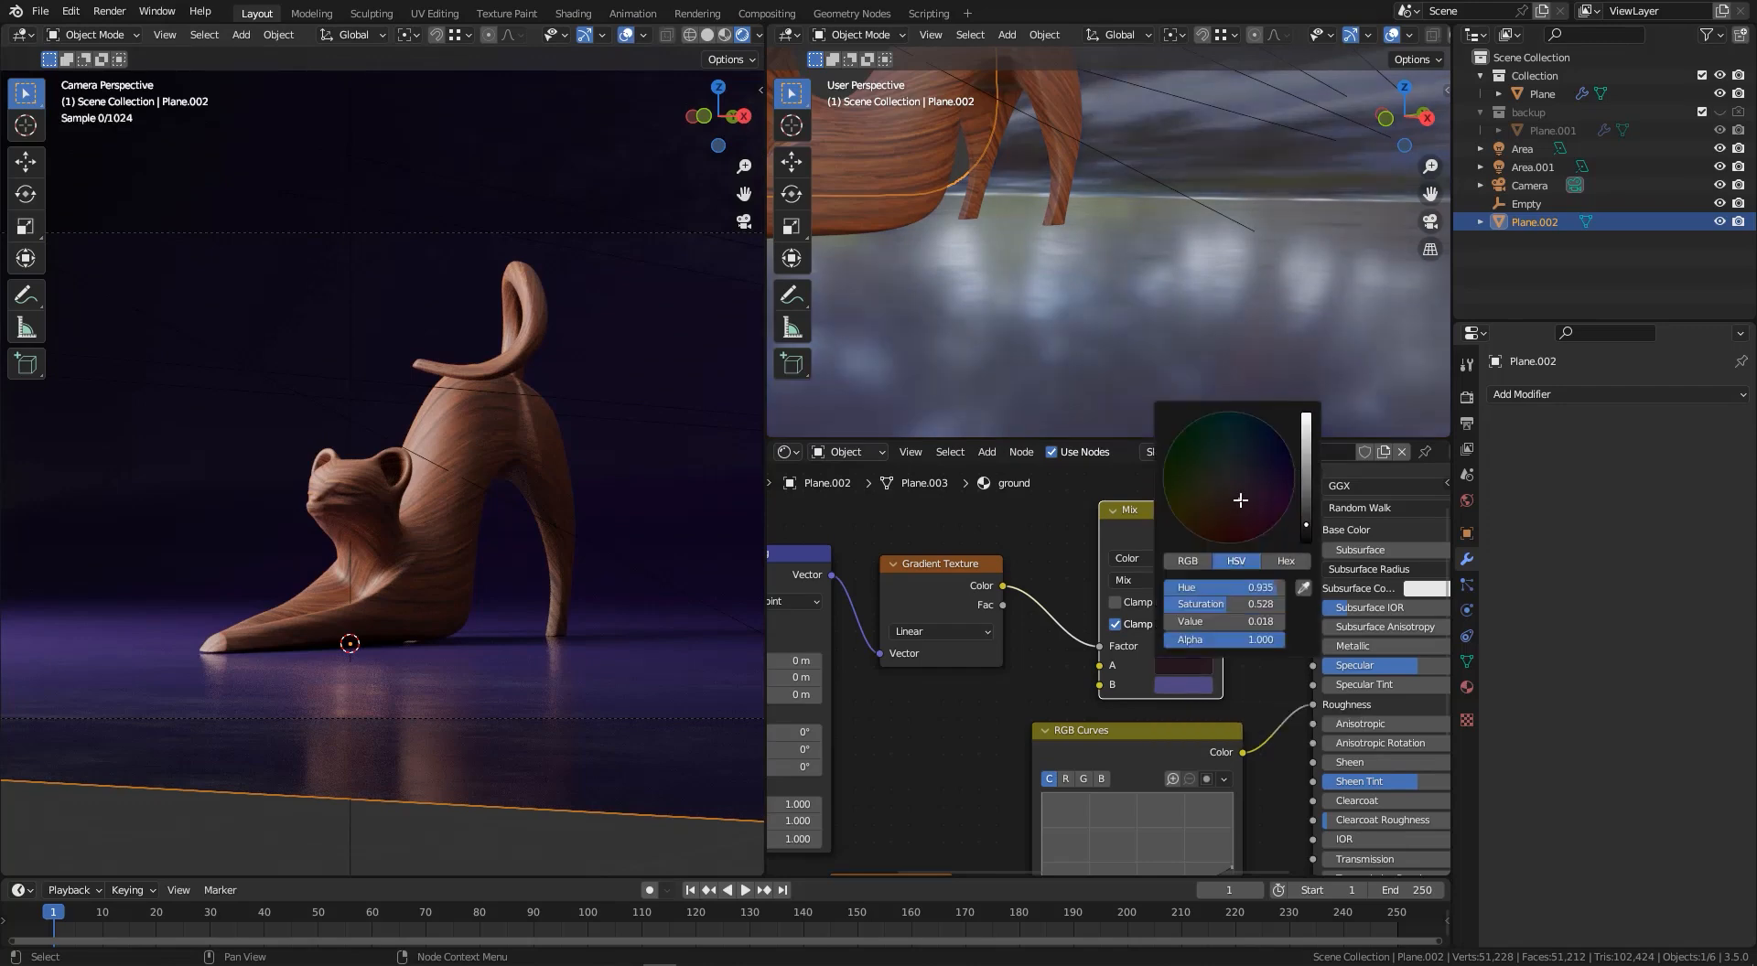
left_click_drag(1240, 500, 1240, 510)
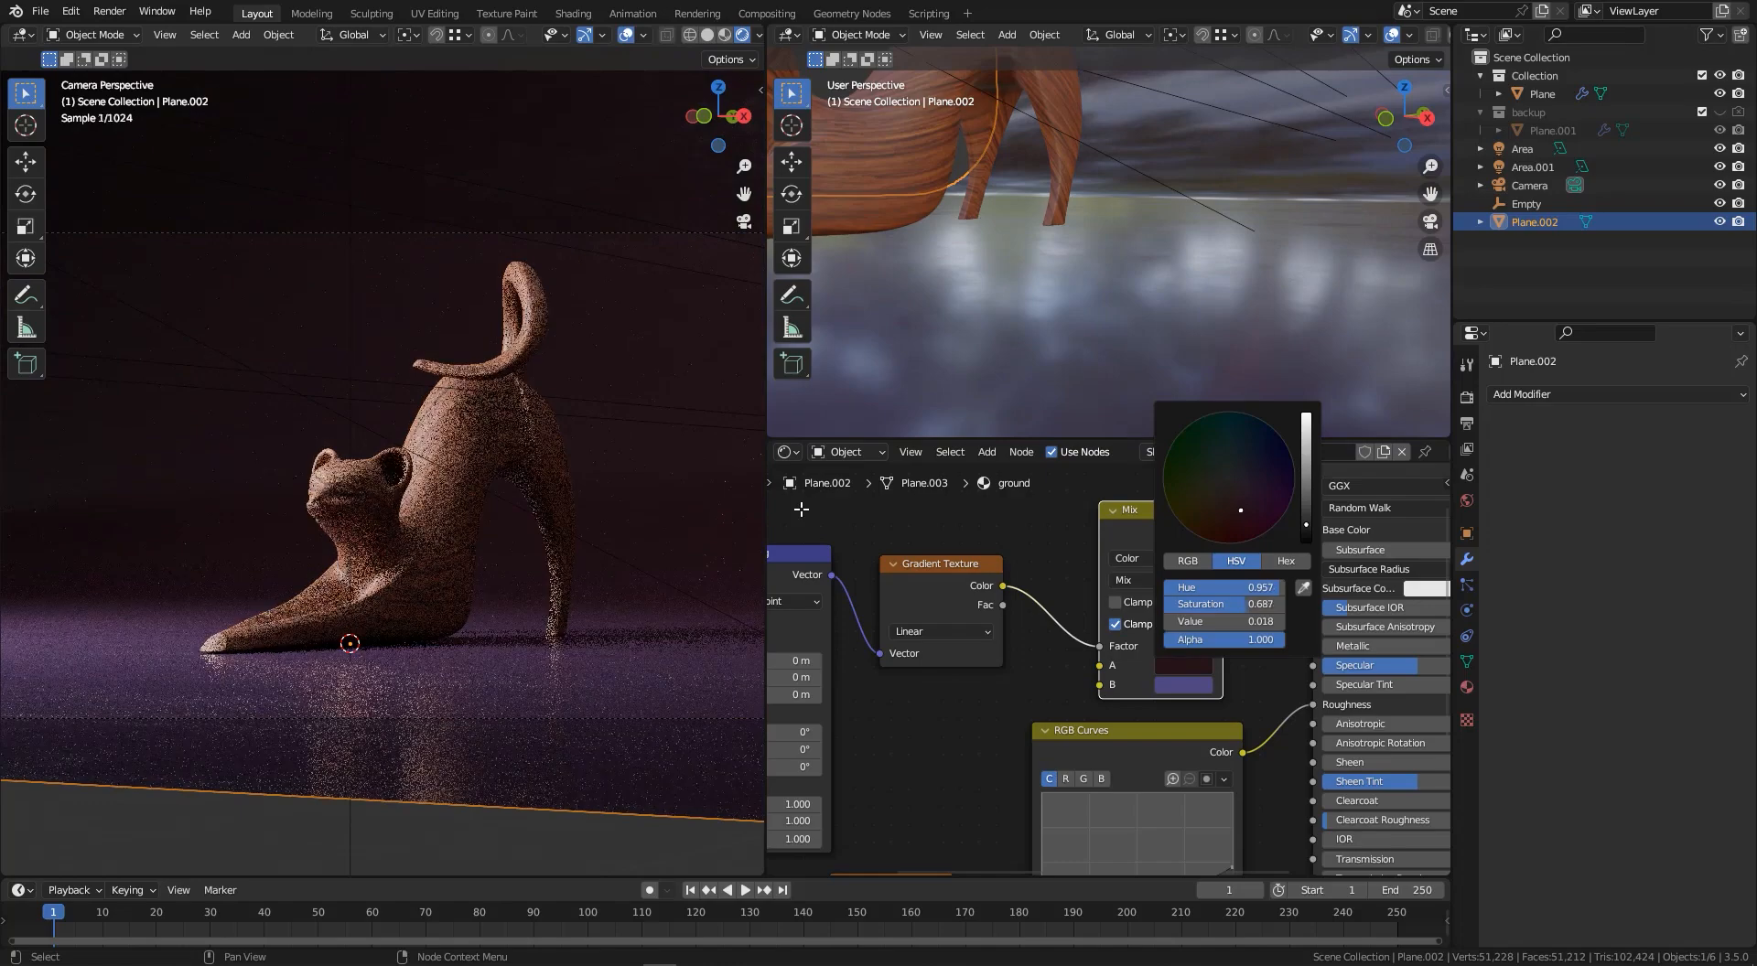
left_click(1307, 482)
left_click_drag(1237, 499, 867, 527)
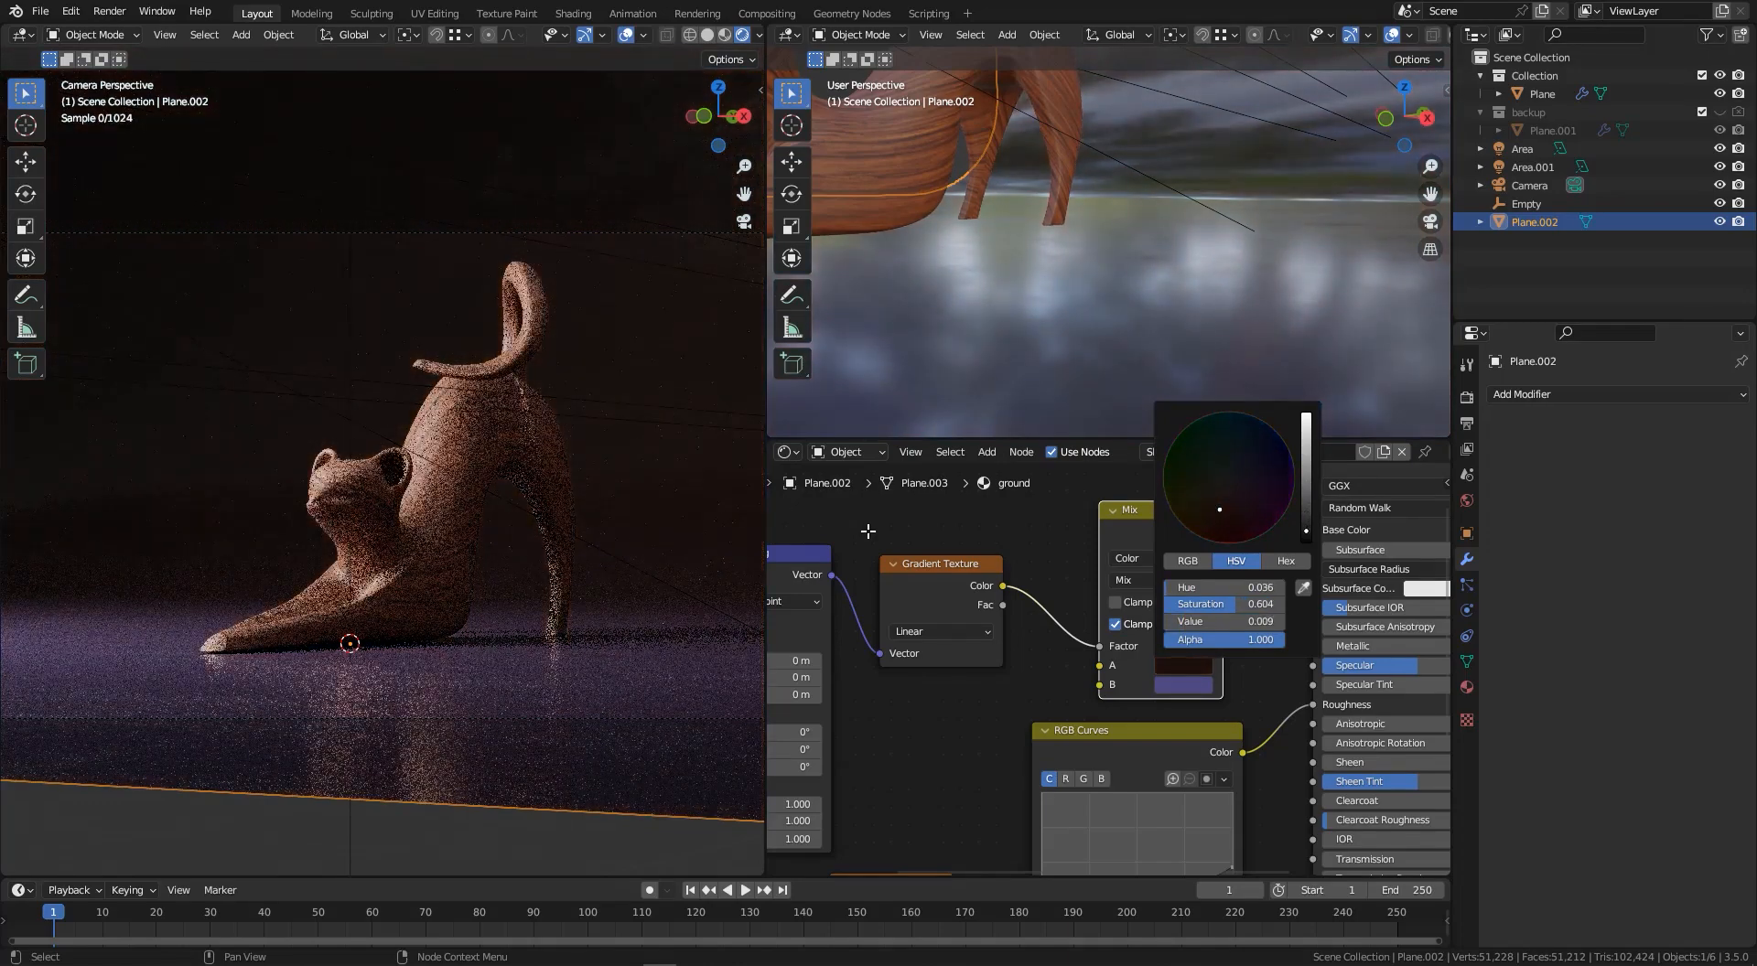
- Try a warm reddish color B in the Mix node with hue 0.016, saturation 0.681 and value 0.508
left_click(1183, 685)
left_click(1213, 530)
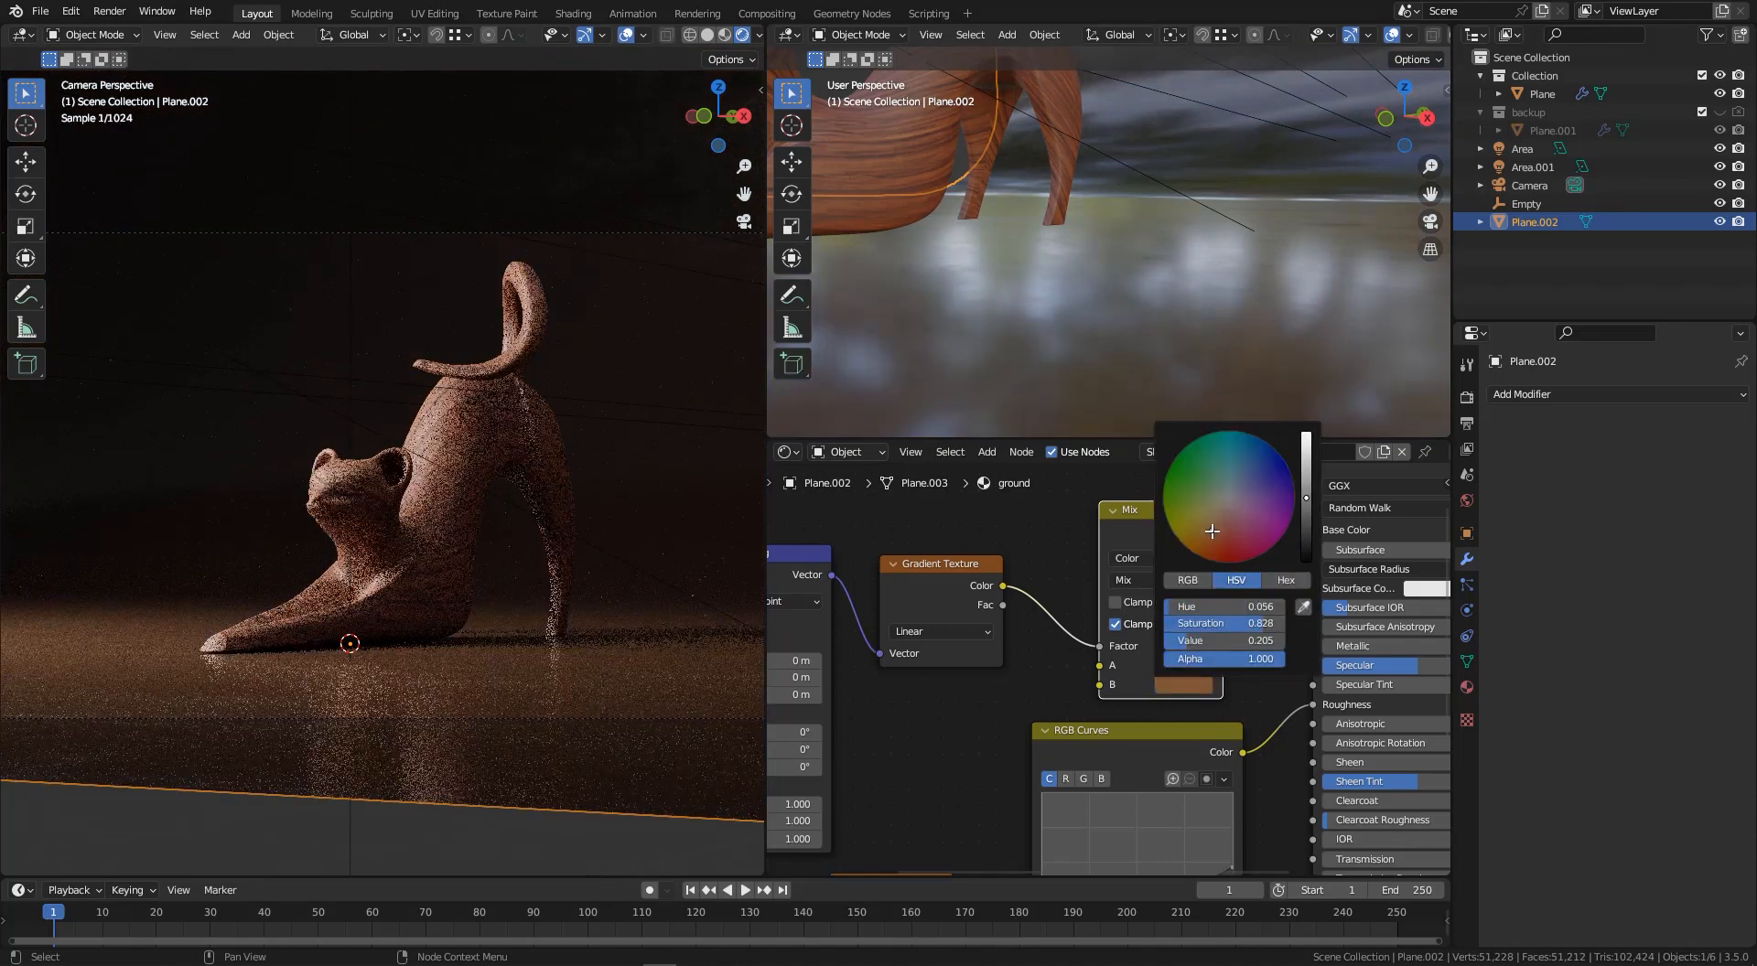
left_click_drag(1217, 538, 1219, 537)
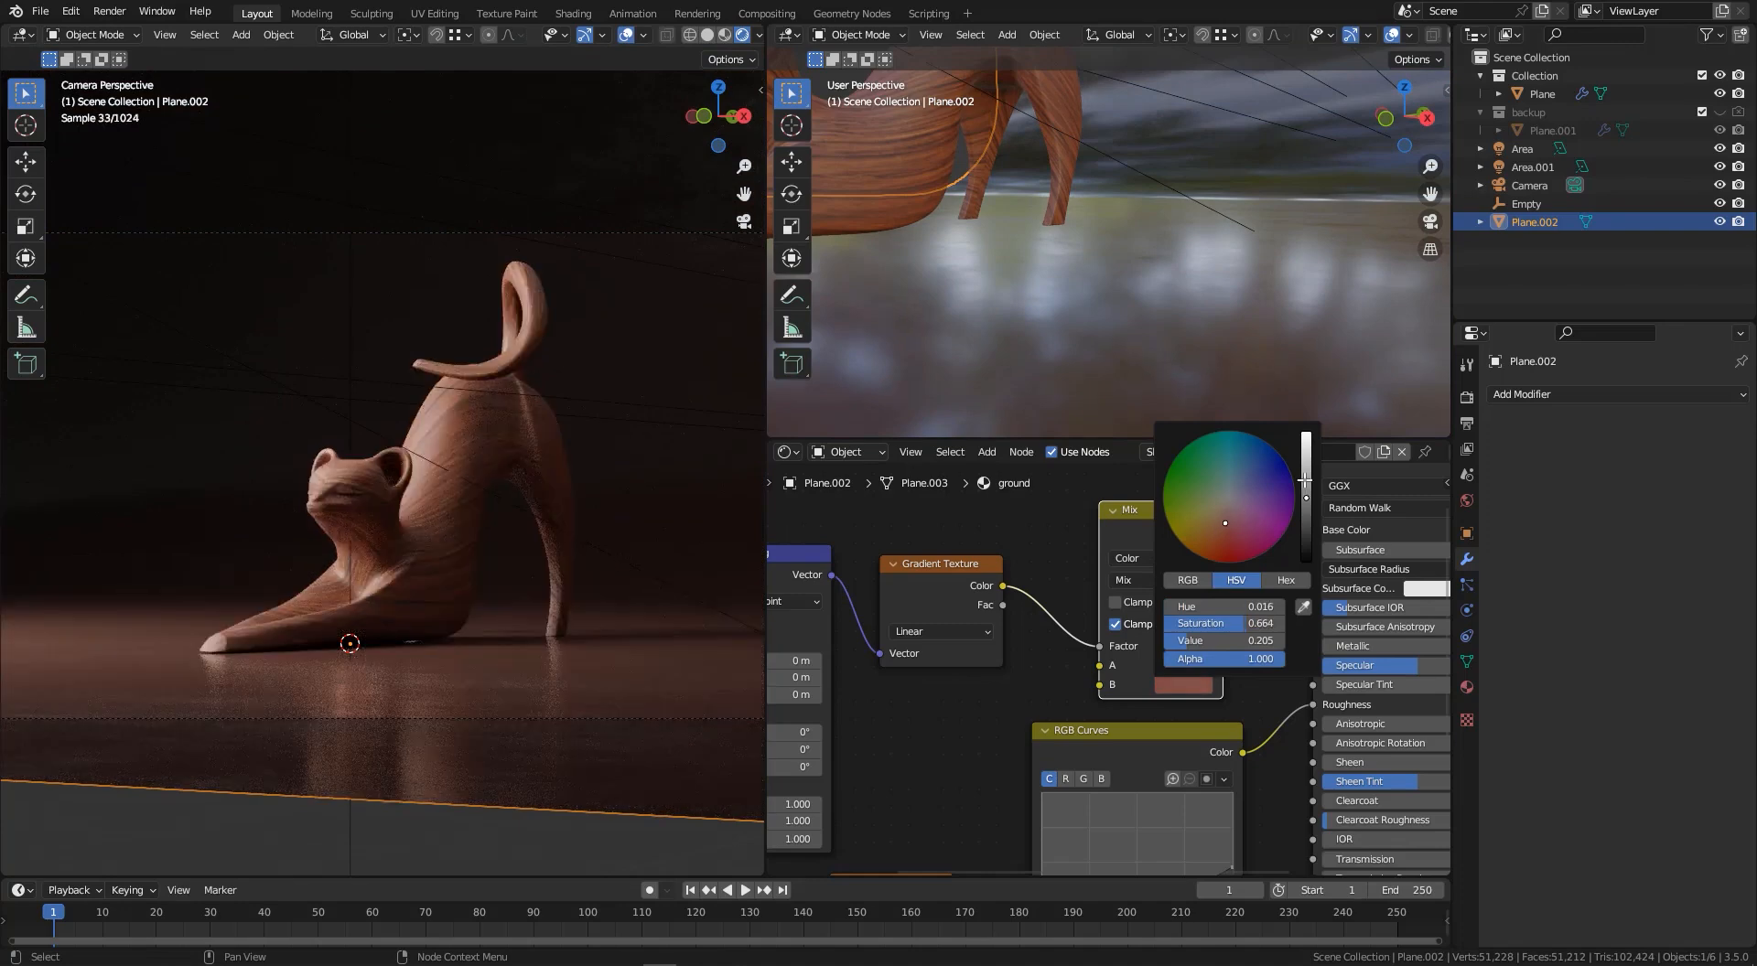
left_click_drag(1306, 486, 1306, 465)
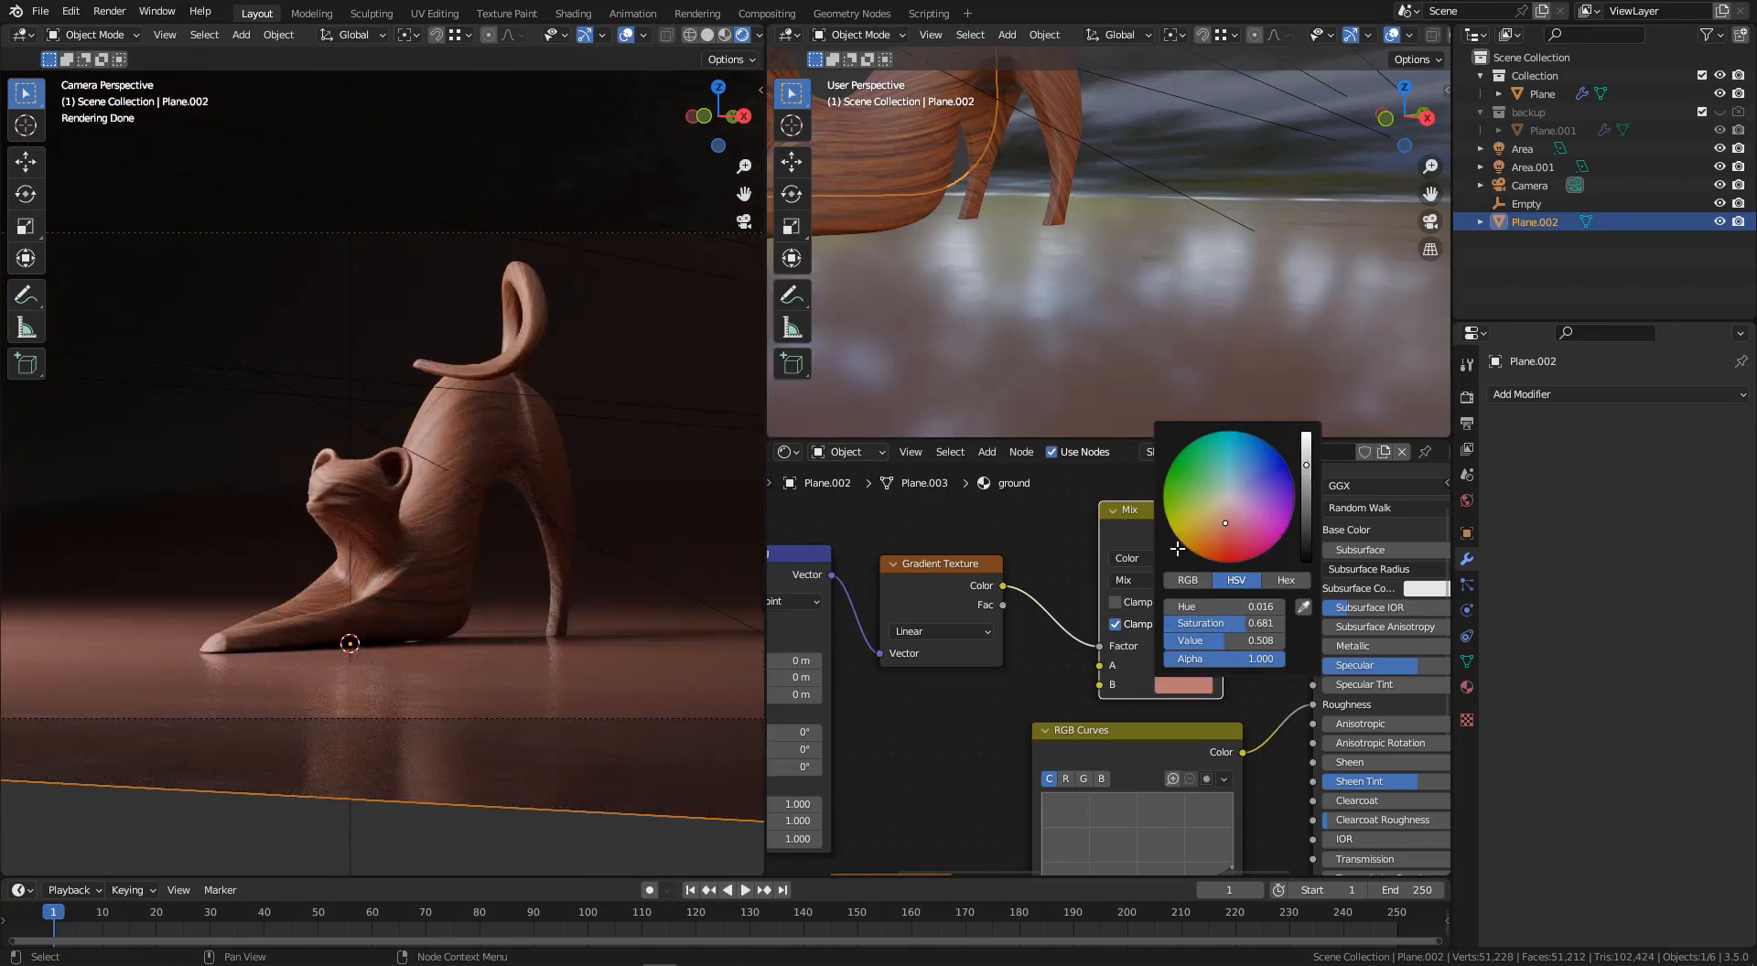
- Change the Mix node's color B to a pale mauve-grey with hue 0.908 and saturation 0.108, and darken it slightly
left_click(1233, 501)
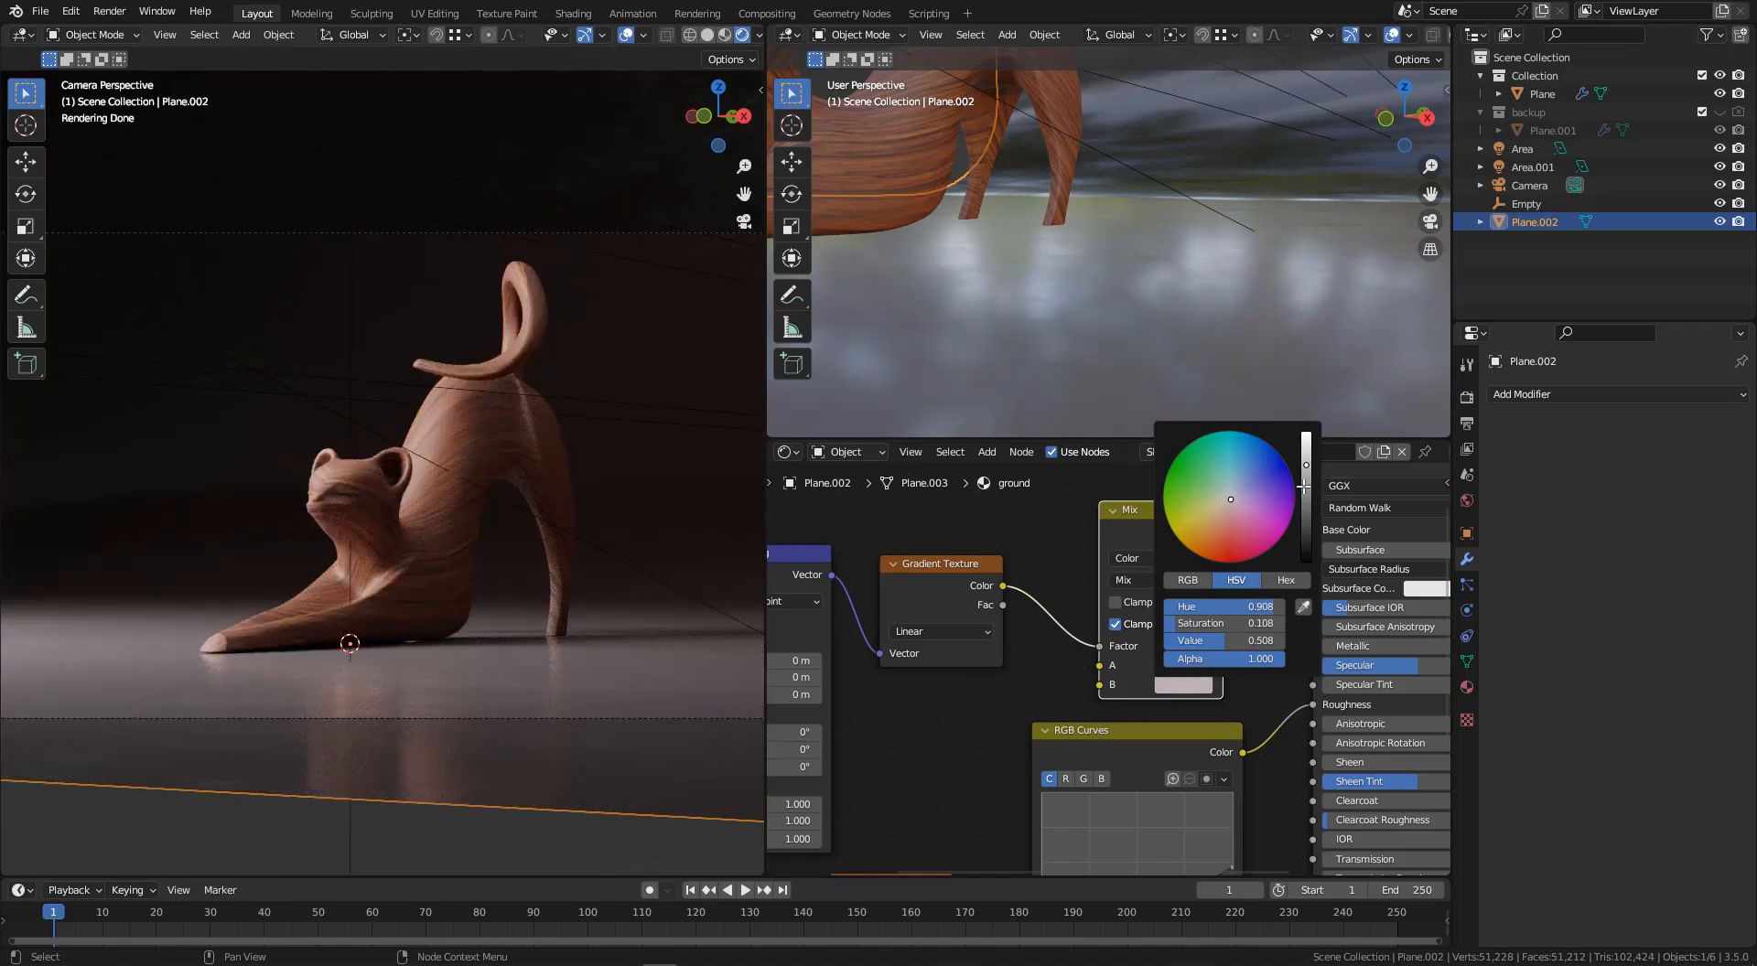
left_click_drag(1307, 485, 1307, 480)
left_click(1060, 551)
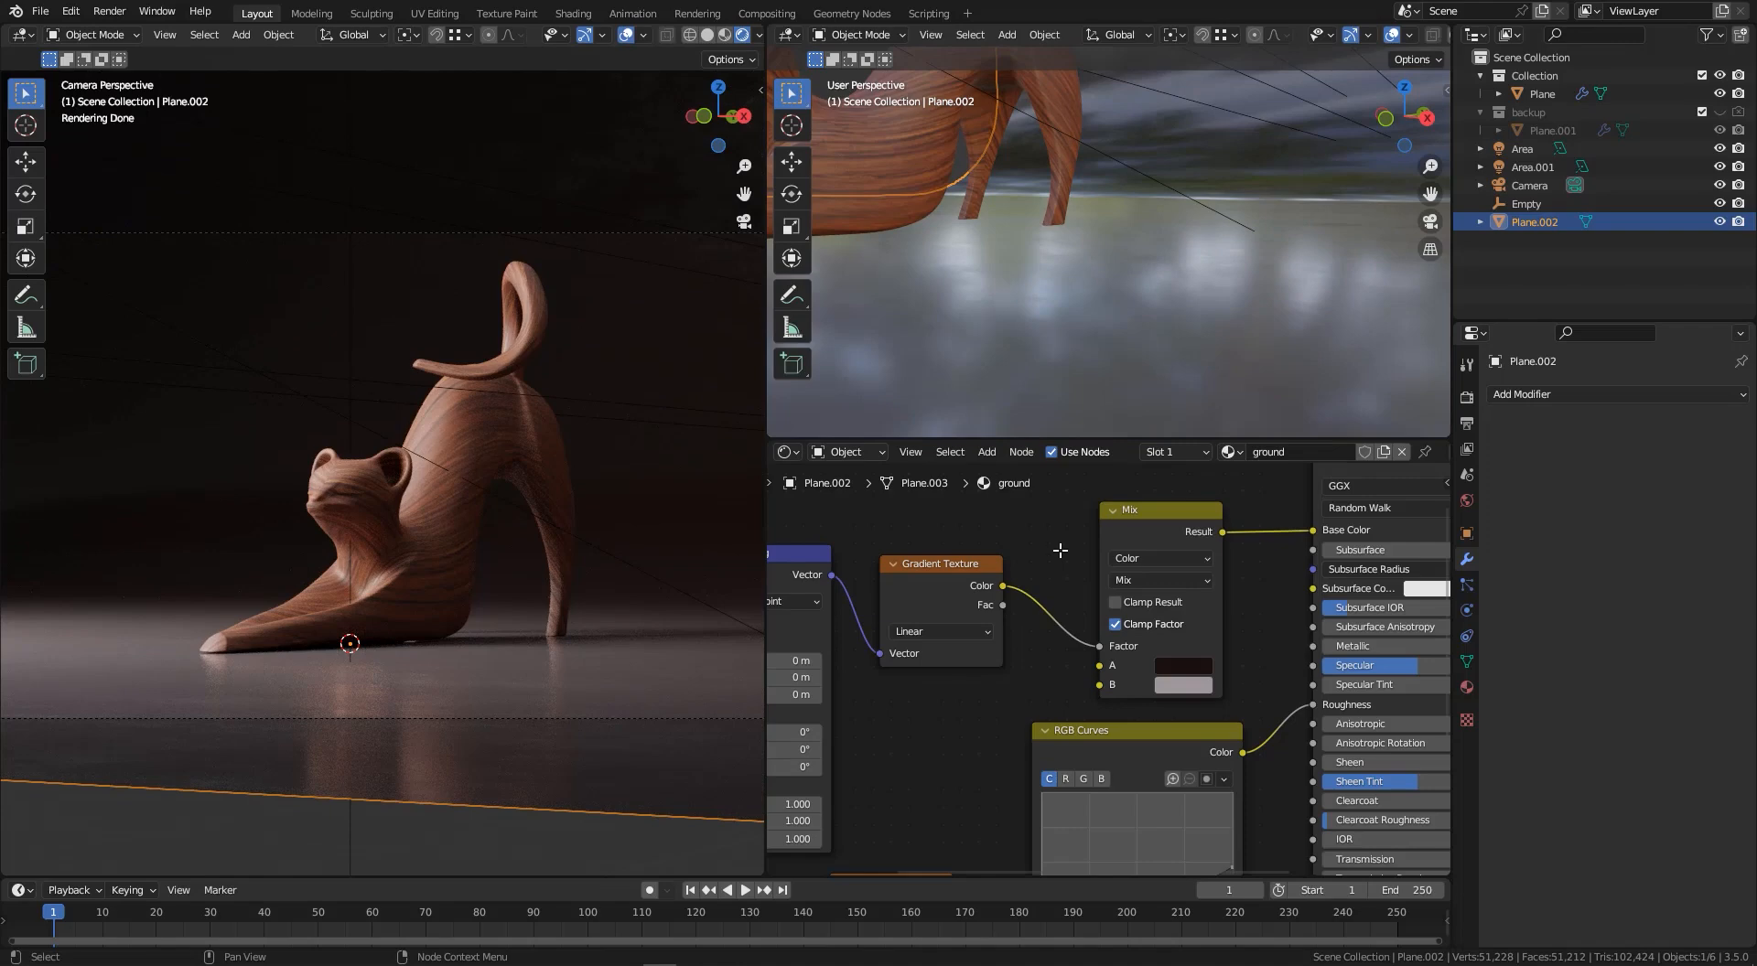
- Place the 3D cursor on the backdrop floor beside the cat and add a Spot light there
scroll(305, 634, "up", 2)
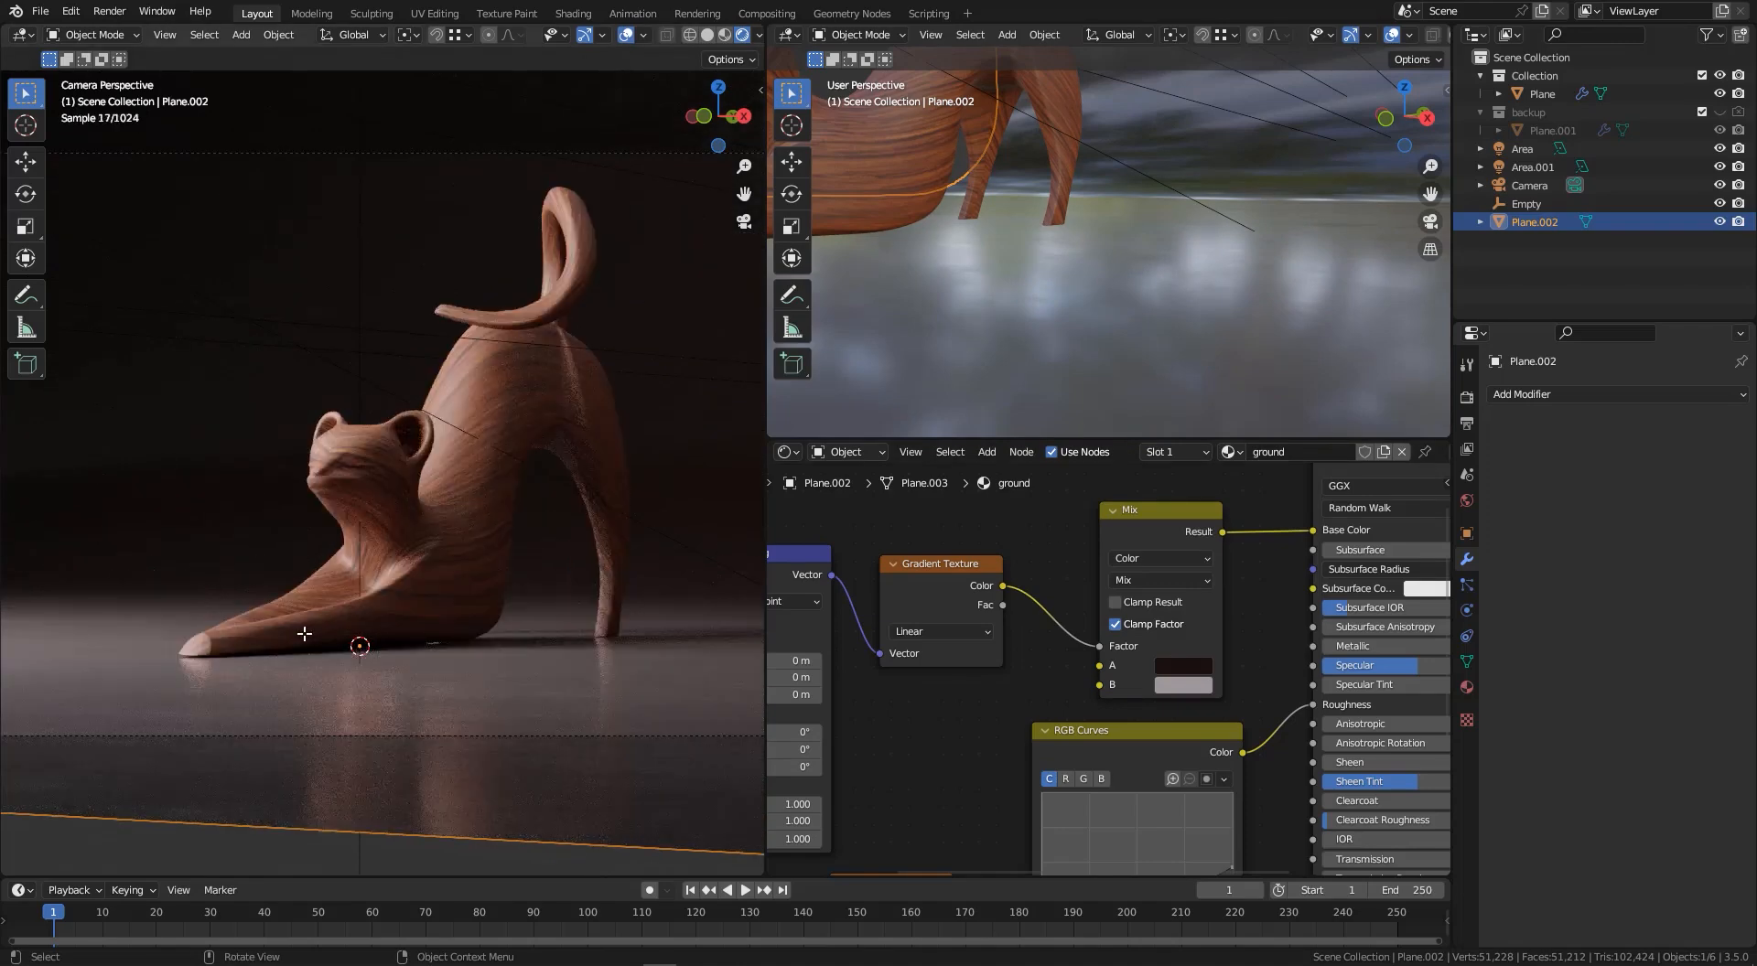
scroll(326, 625, "down", 1)
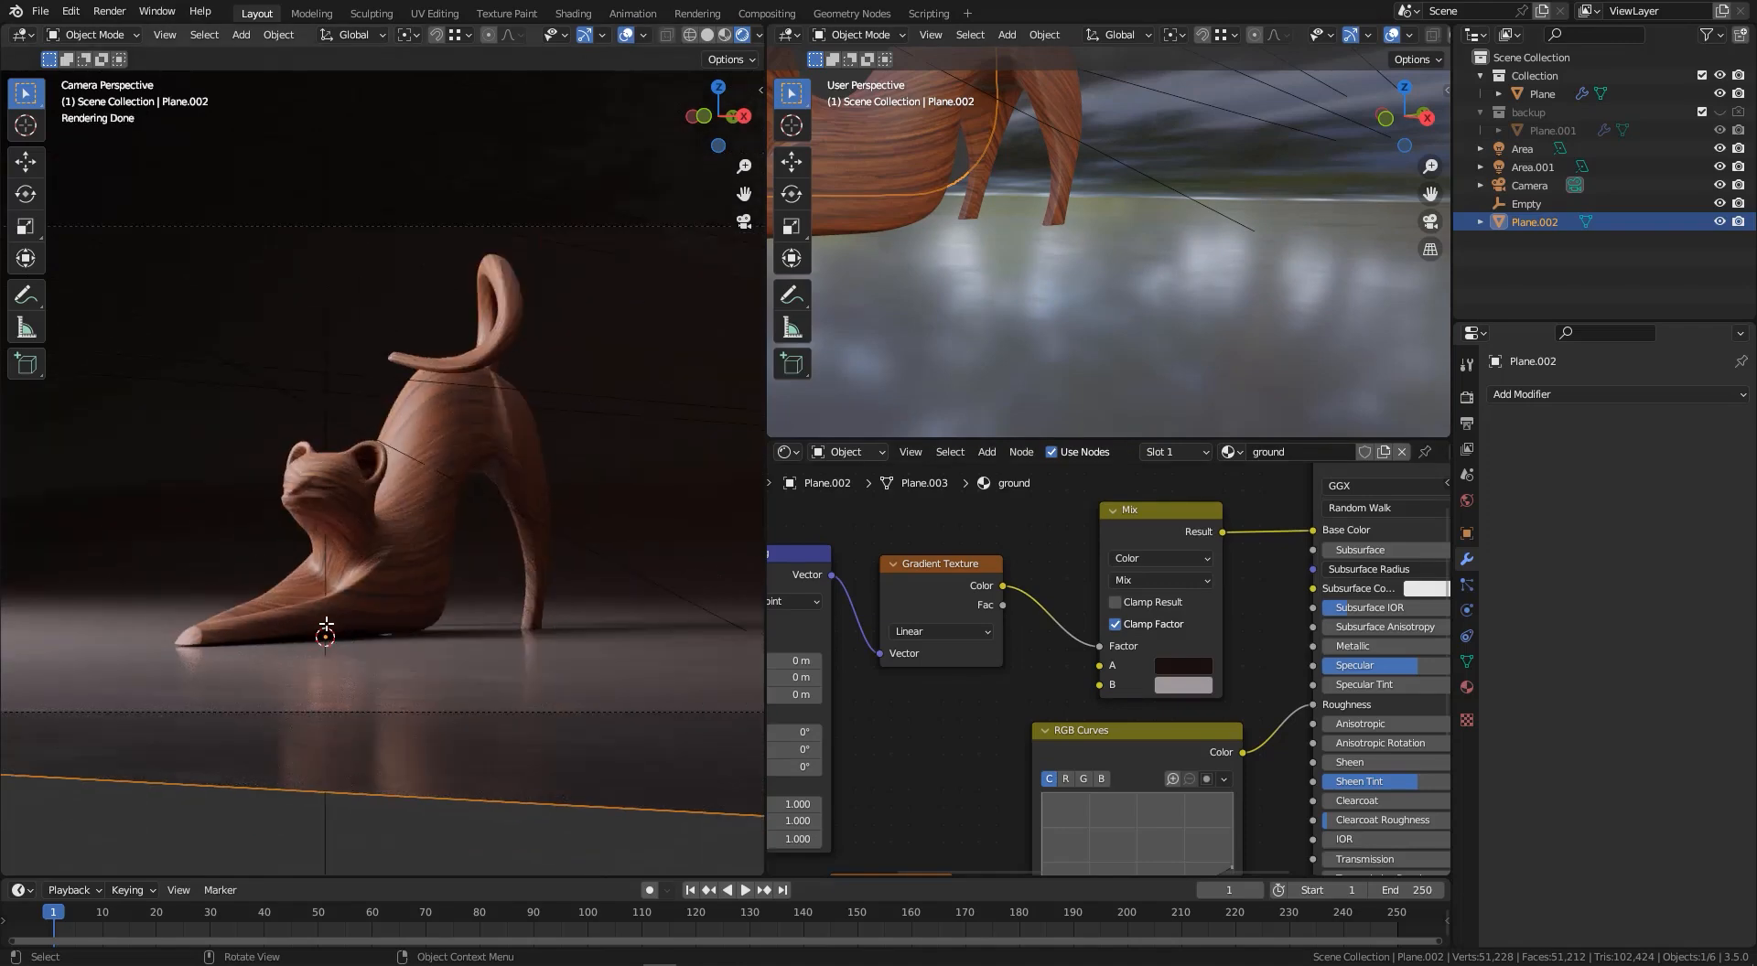
scroll(1034, 220, "down", 6)
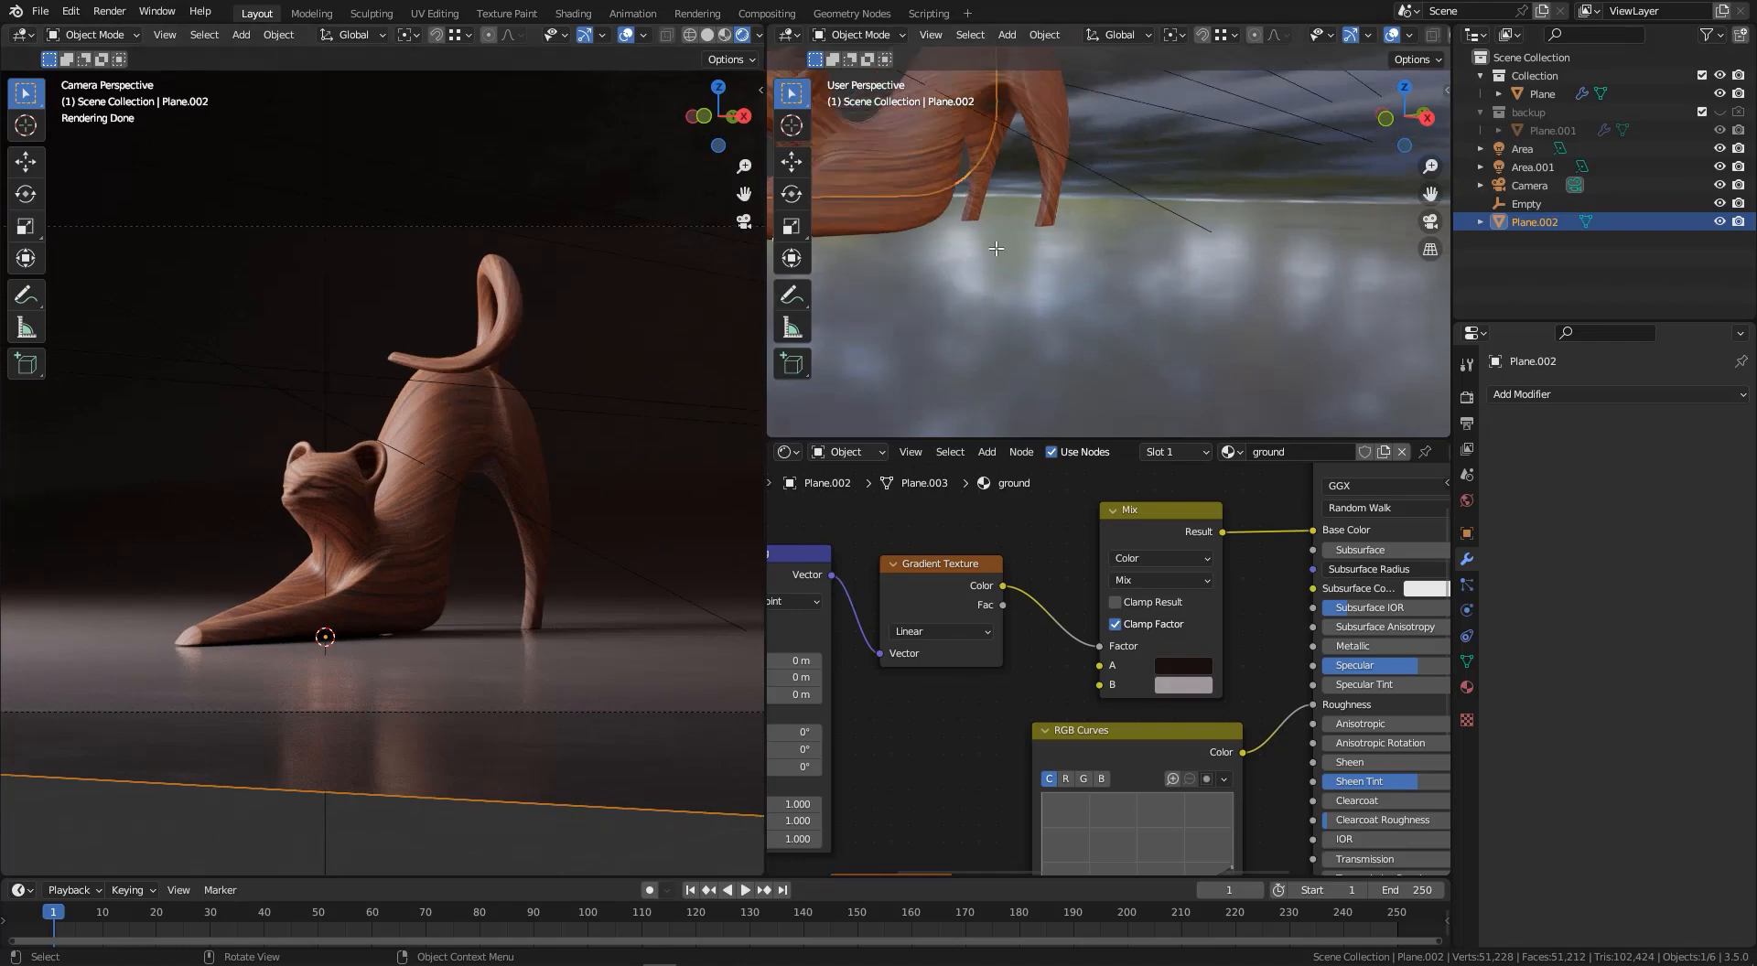
middle_click_drag(1027, 221, 1062, 286)
scroll(1034, 275, "down", 10)
right_click_drag(1065, 287, 1073, 282, "shift")
scroll(1075, 311, "up", 4)
key("shift+a")
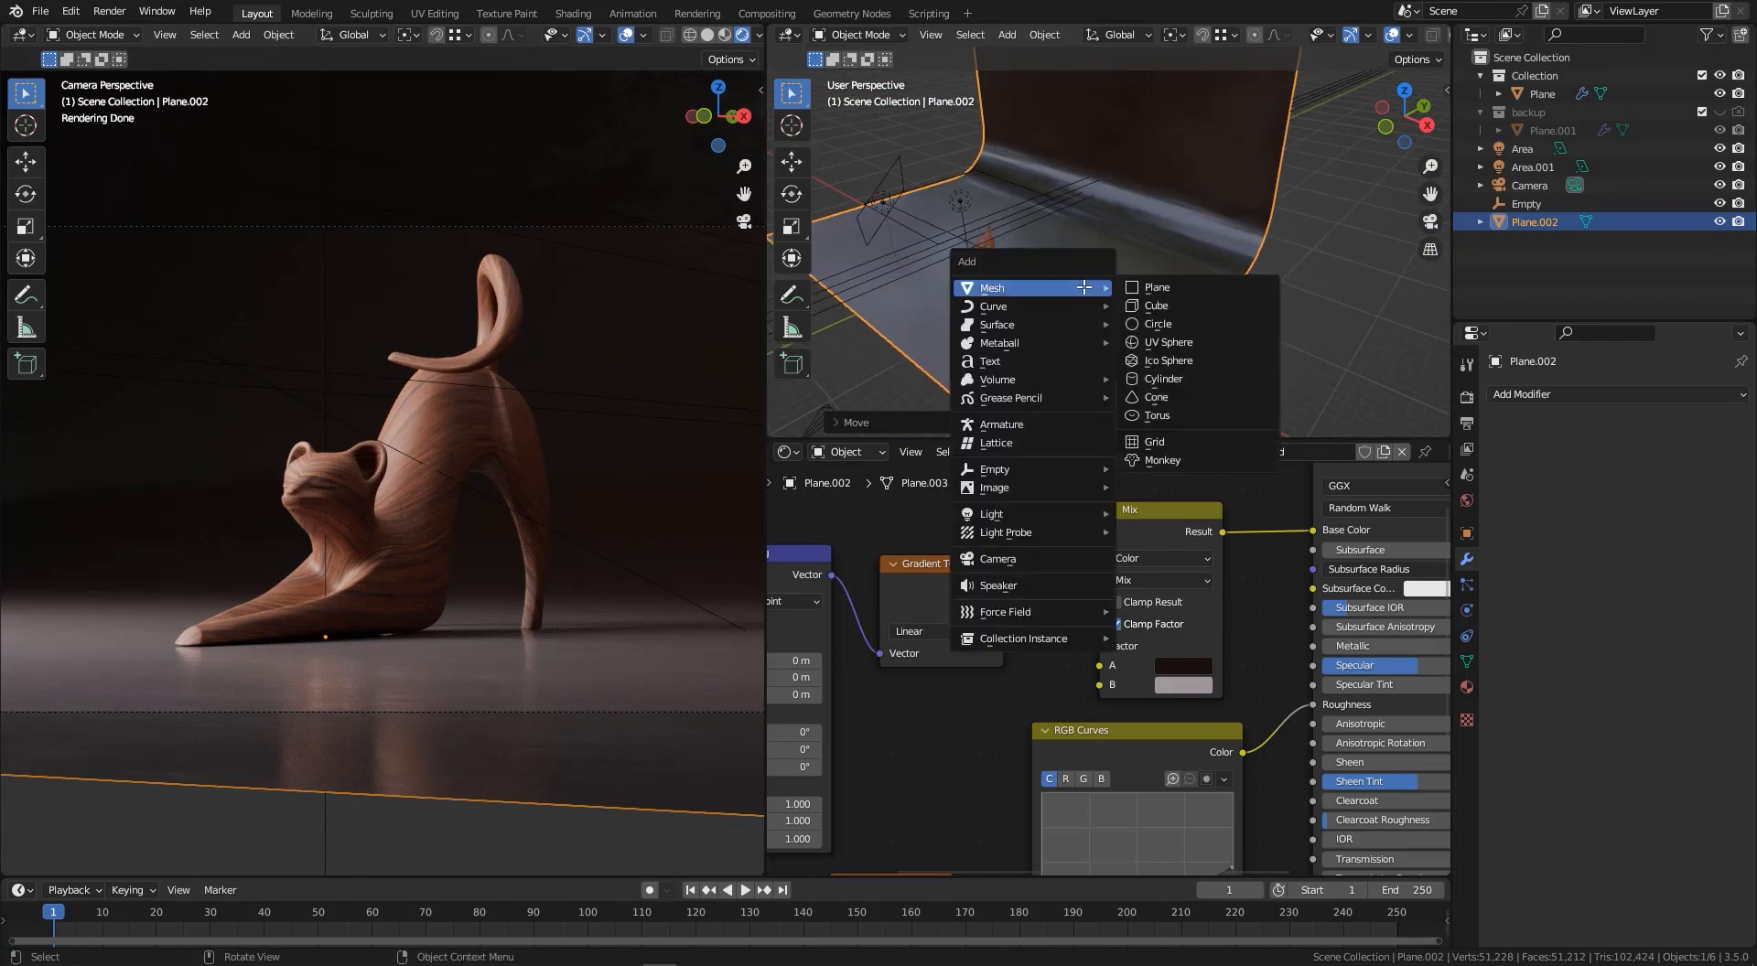
mouse_move(1009, 518)
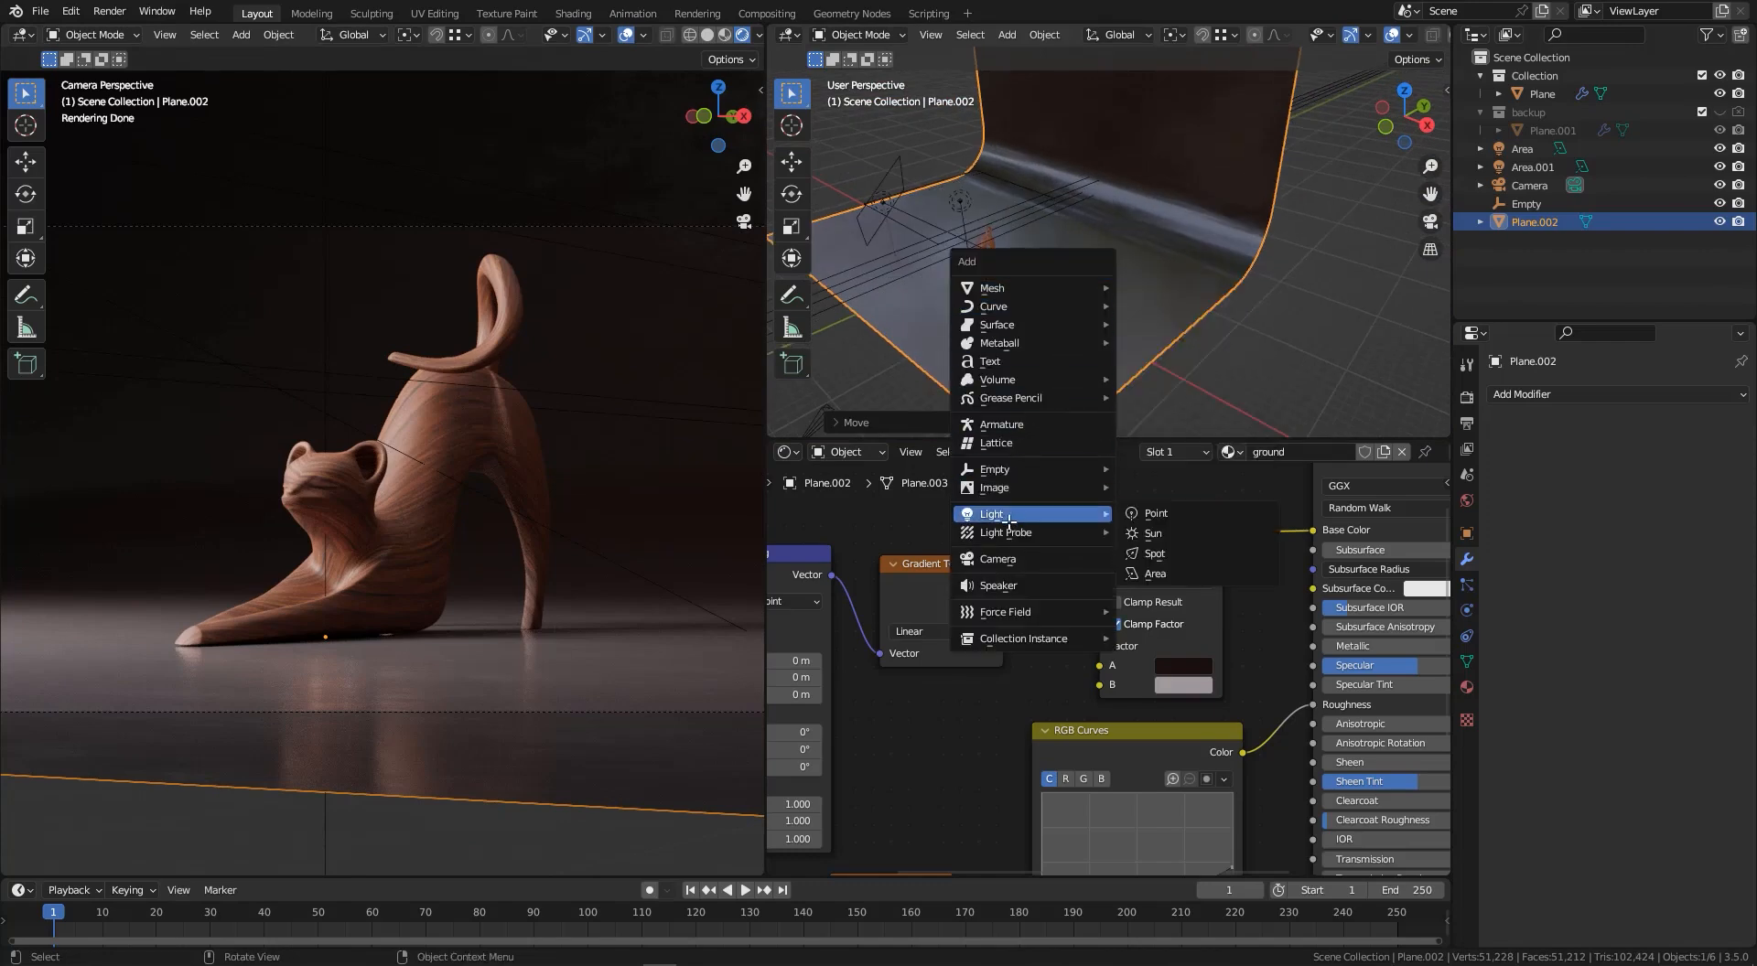
left_click(1155, 555)
- Move the Spot light to about X 18.2, Y 12.7, Z 2.4 m and aim its beam at the cat
mouse_move(1075, 366)
middle_mouse_down()
mouse_move(1033, 354)
mouse_move(1067, 379)
middle_mouse_up()
left_click_drag(1068, 379, 980, 256)
key("r")
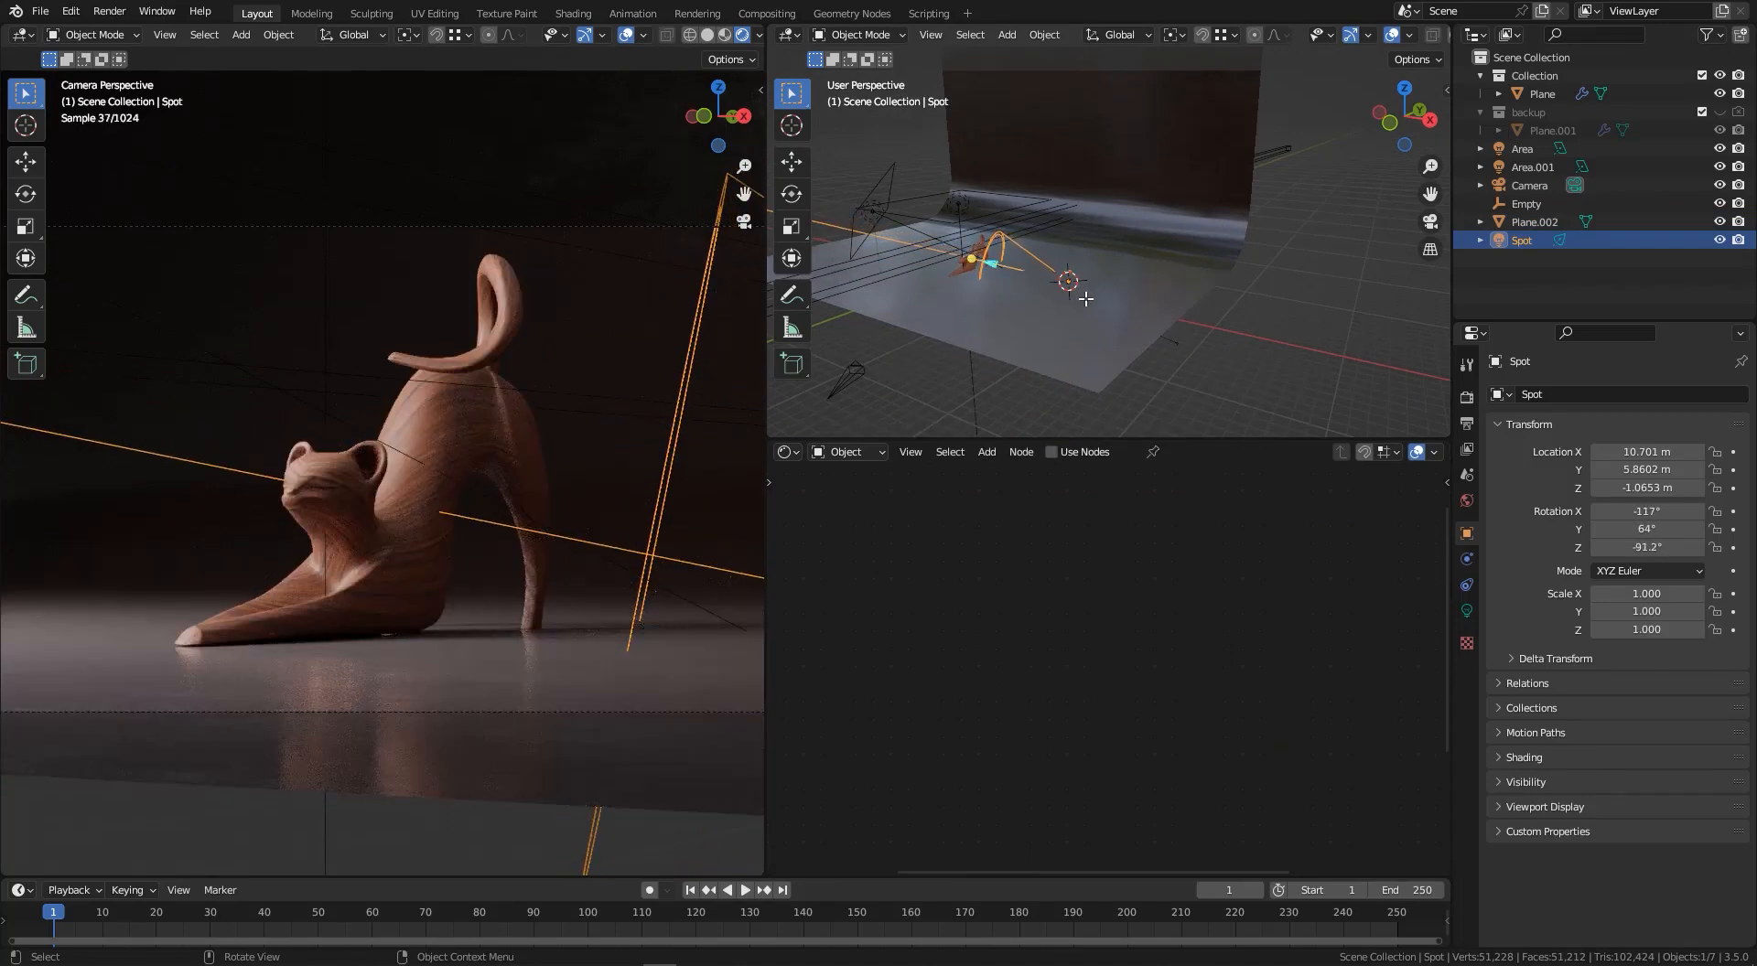
left_click(1163, 254)
middle_click_drag(1164, 254, 1051, 233)
key("g")
left_click(1135, 265)
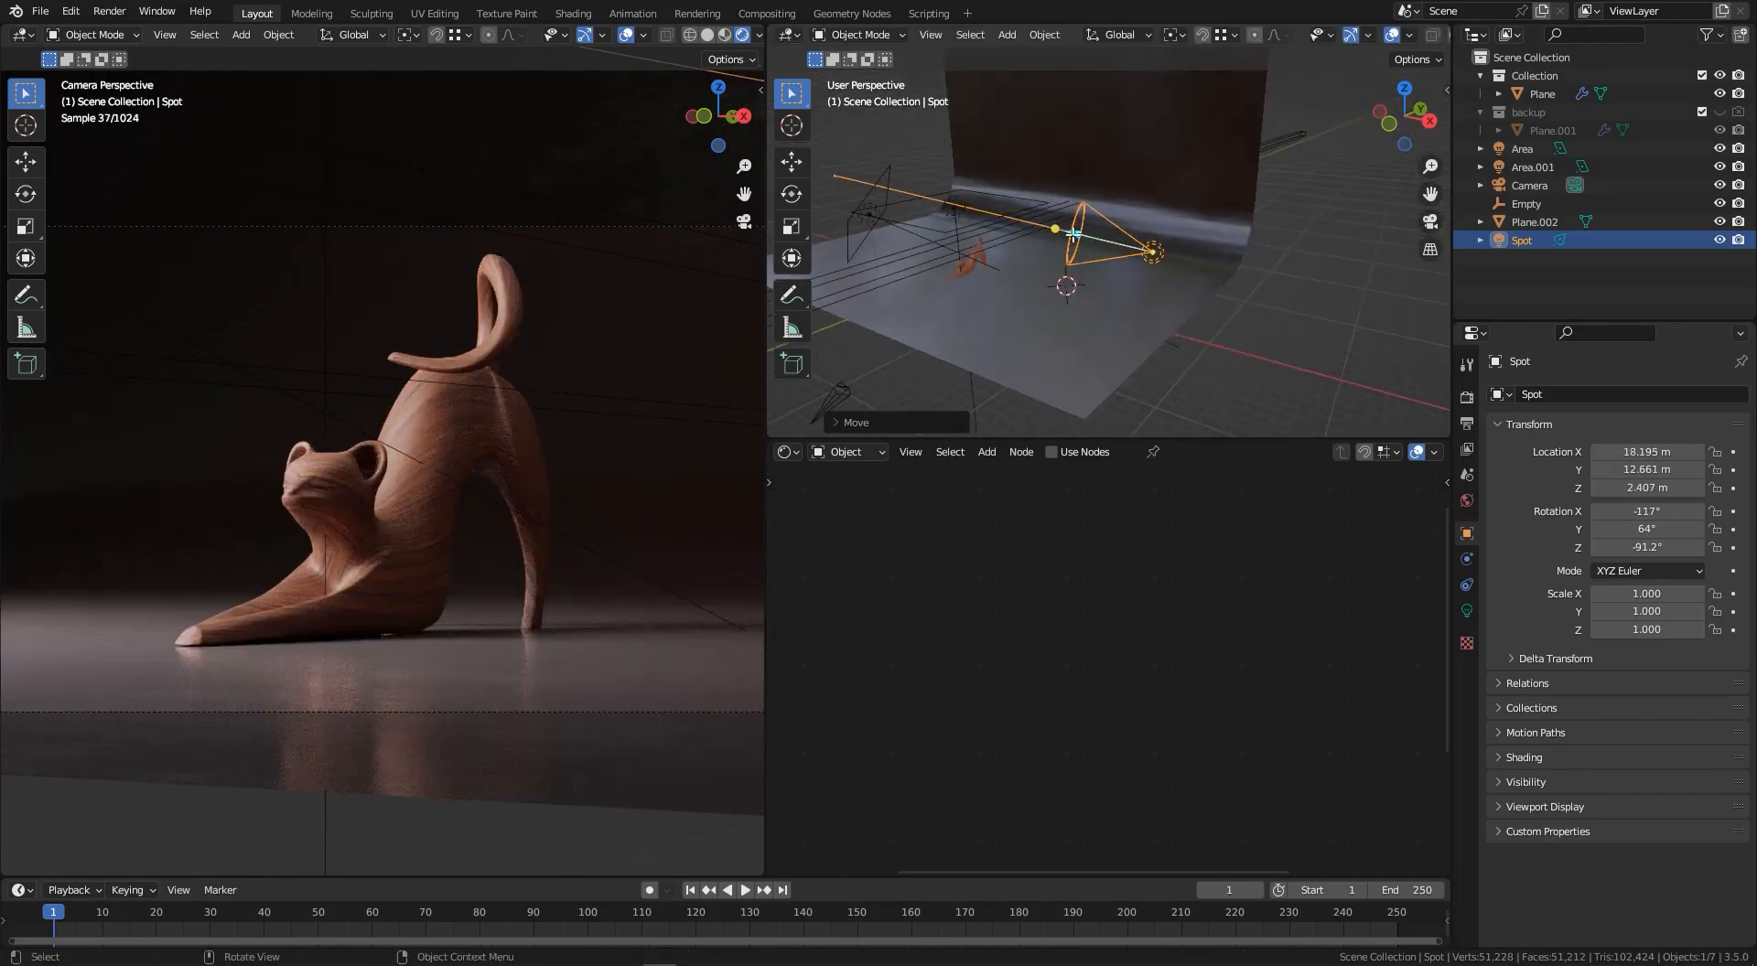
left_click_drag(1052, 230, 972, 258)
middle_click_drag(1015, 271, 979, 279)
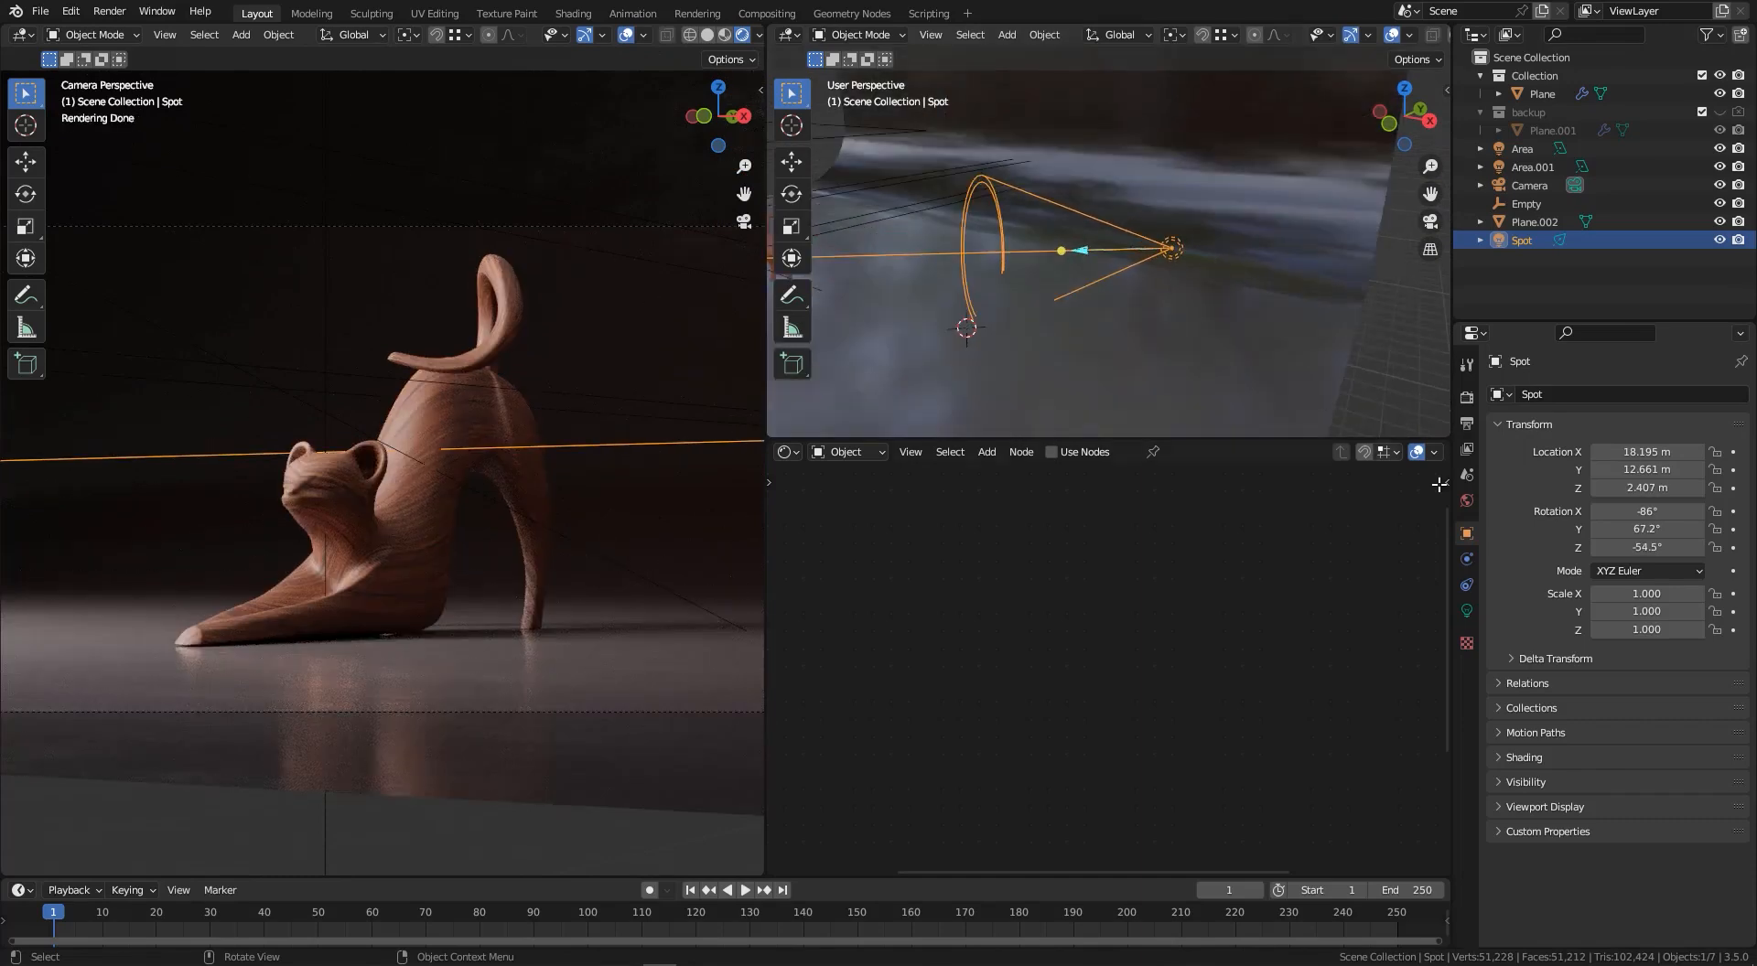
- Set the Spot light's power to 5000 W and narrow its beam to a spot size of about 23.3°
left_click(1467, 611)
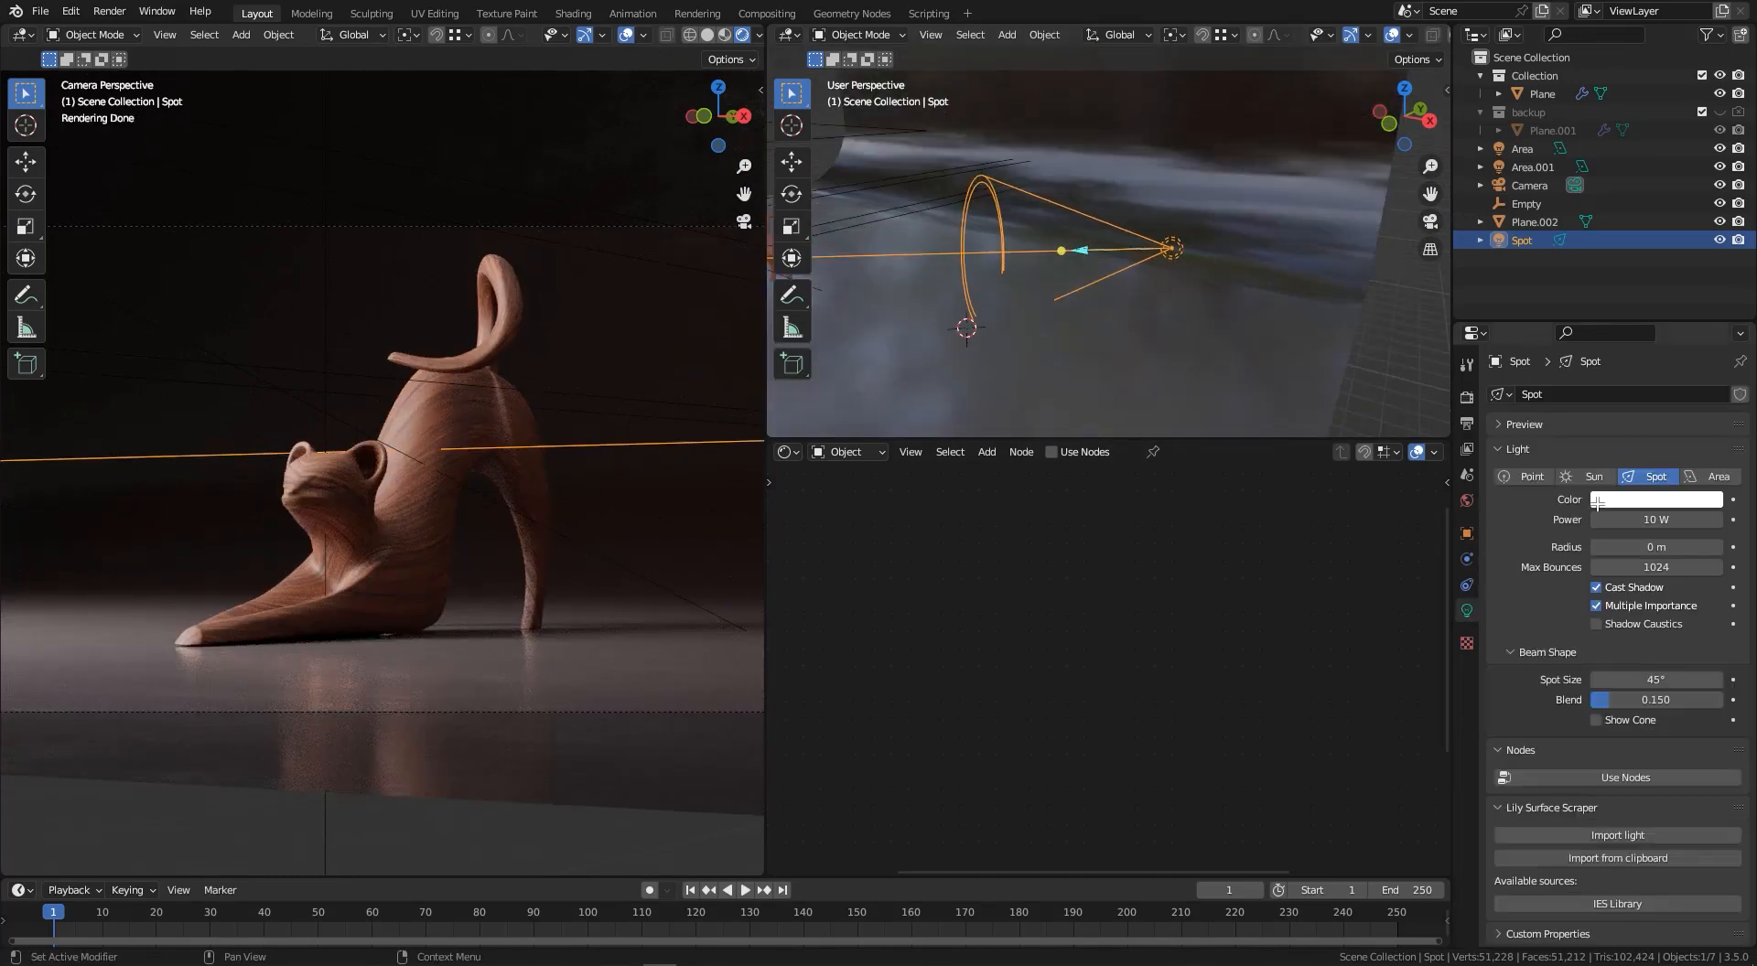
left_click(1646, 520)
type("5000")
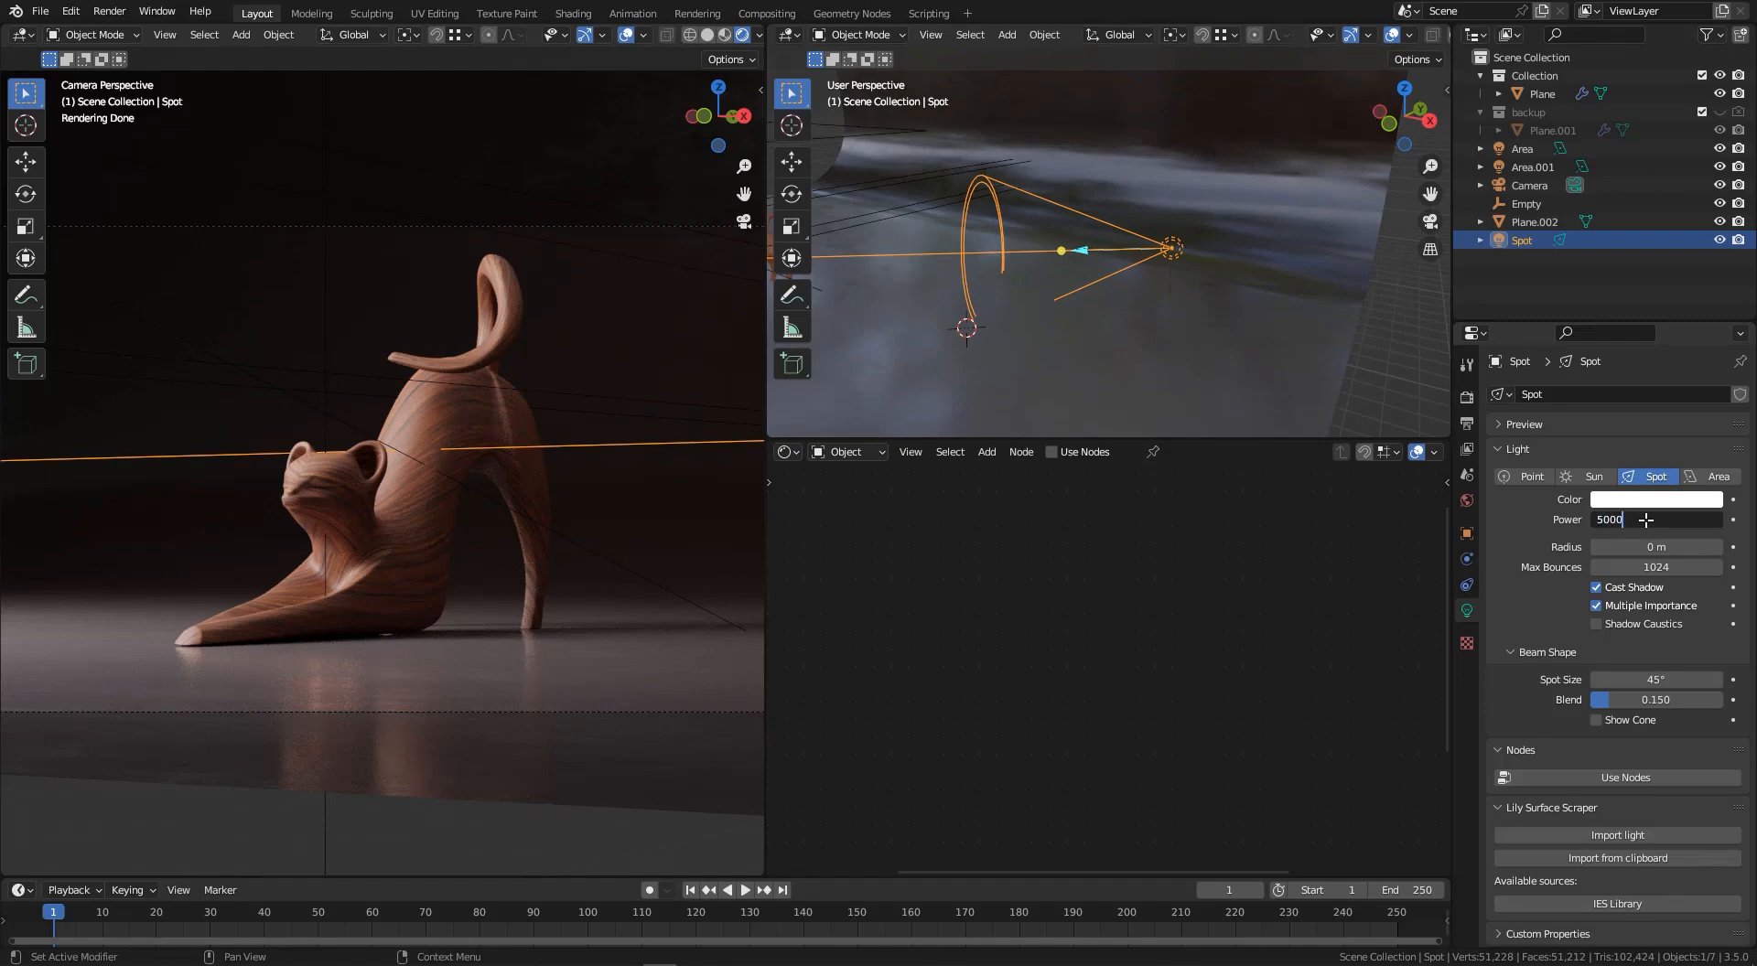
key("Return")
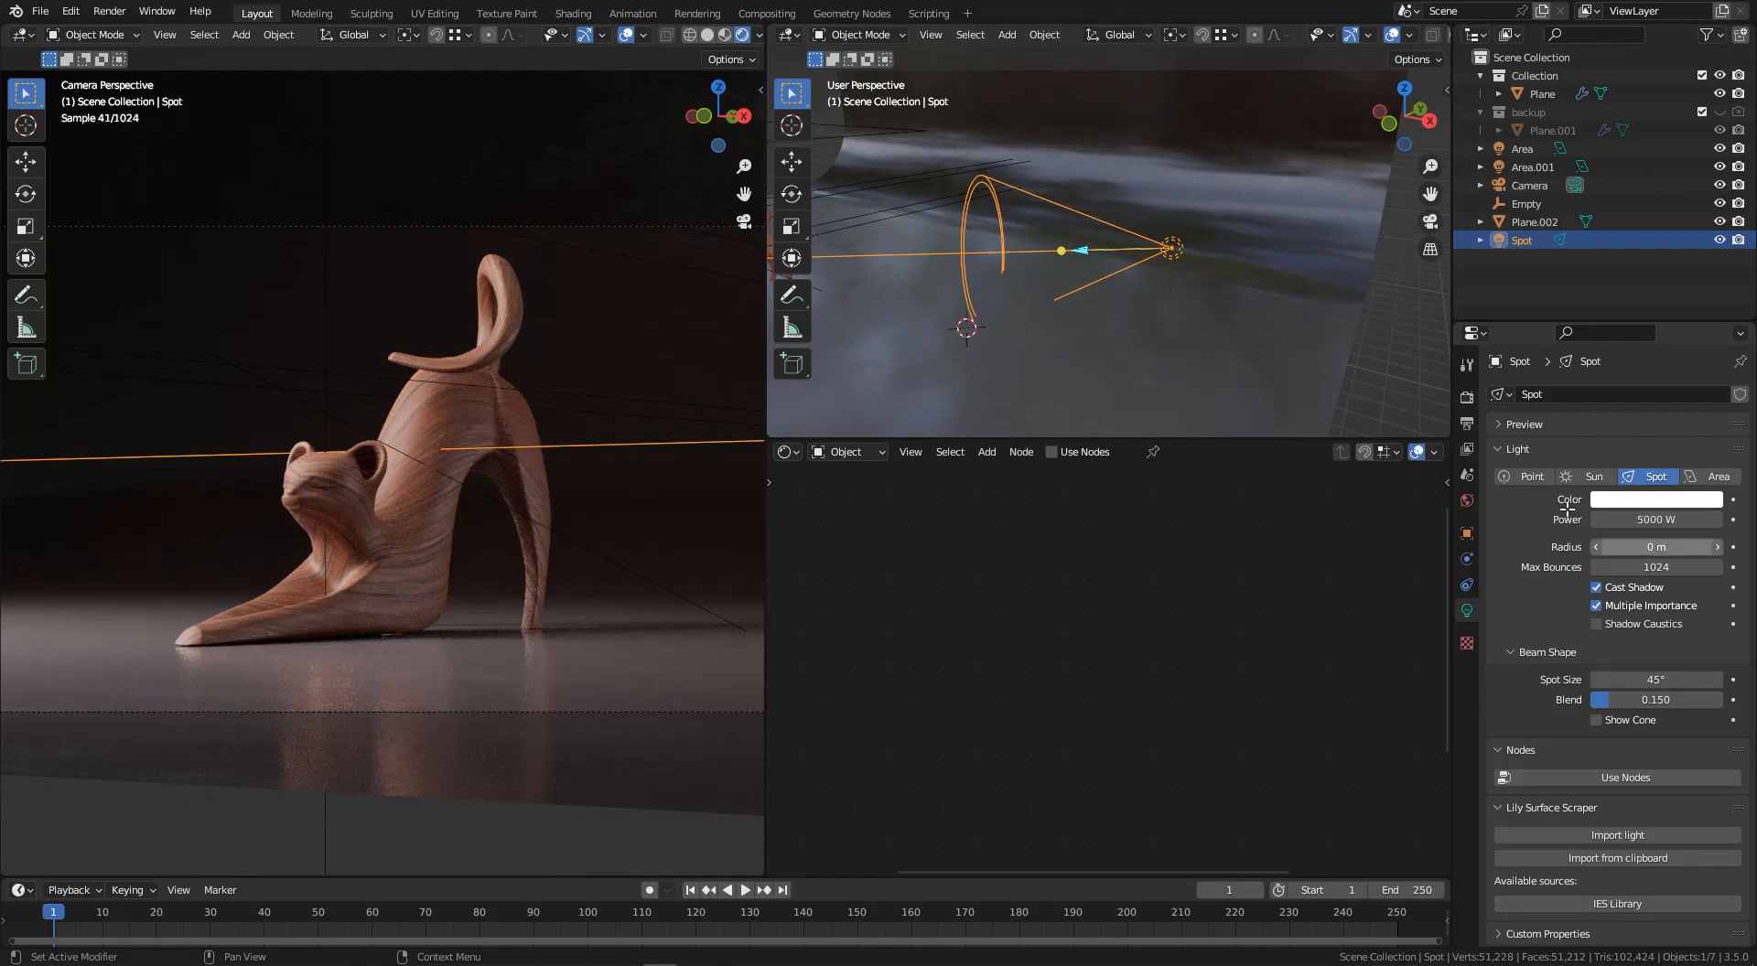
middle_click_drag(1153, 286, 1067, 251)
mouse_move(1067, 251)
left_mouse_down()
mouse_move(1109, 248)
mouse_move(1090, 248)
left_mouse_up()
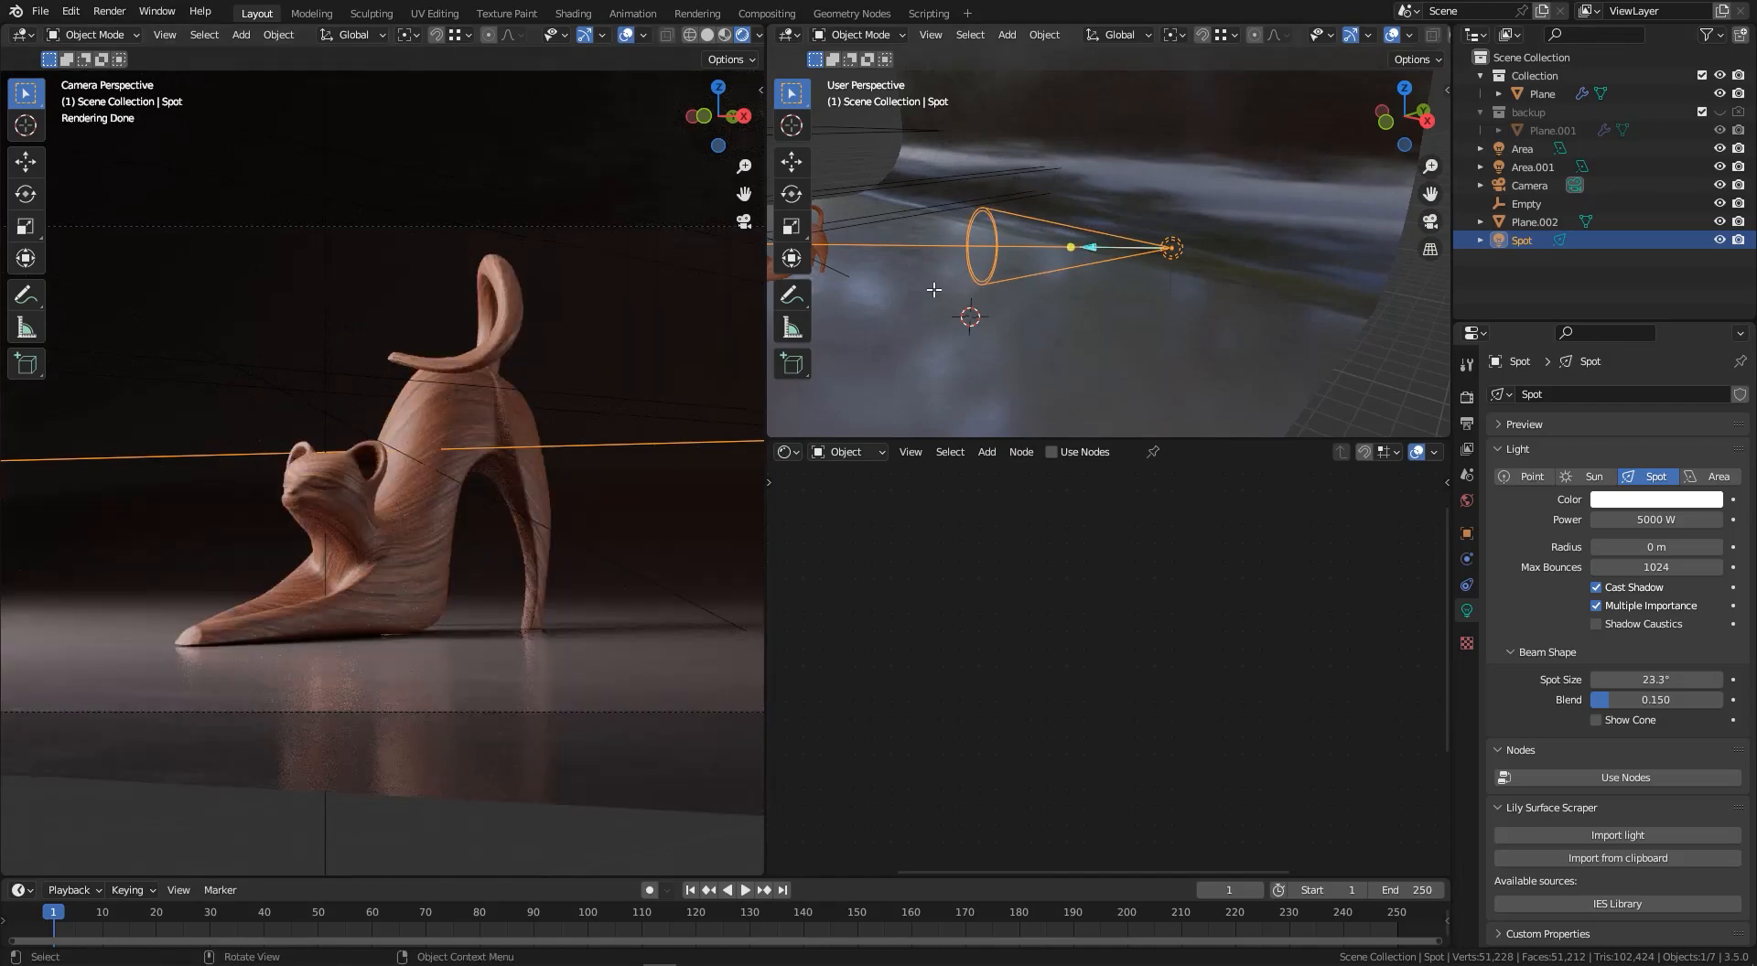
- Raise the Spot light's power to 10000 W
left_click(1645, 518)
type("10000")
key("Return")
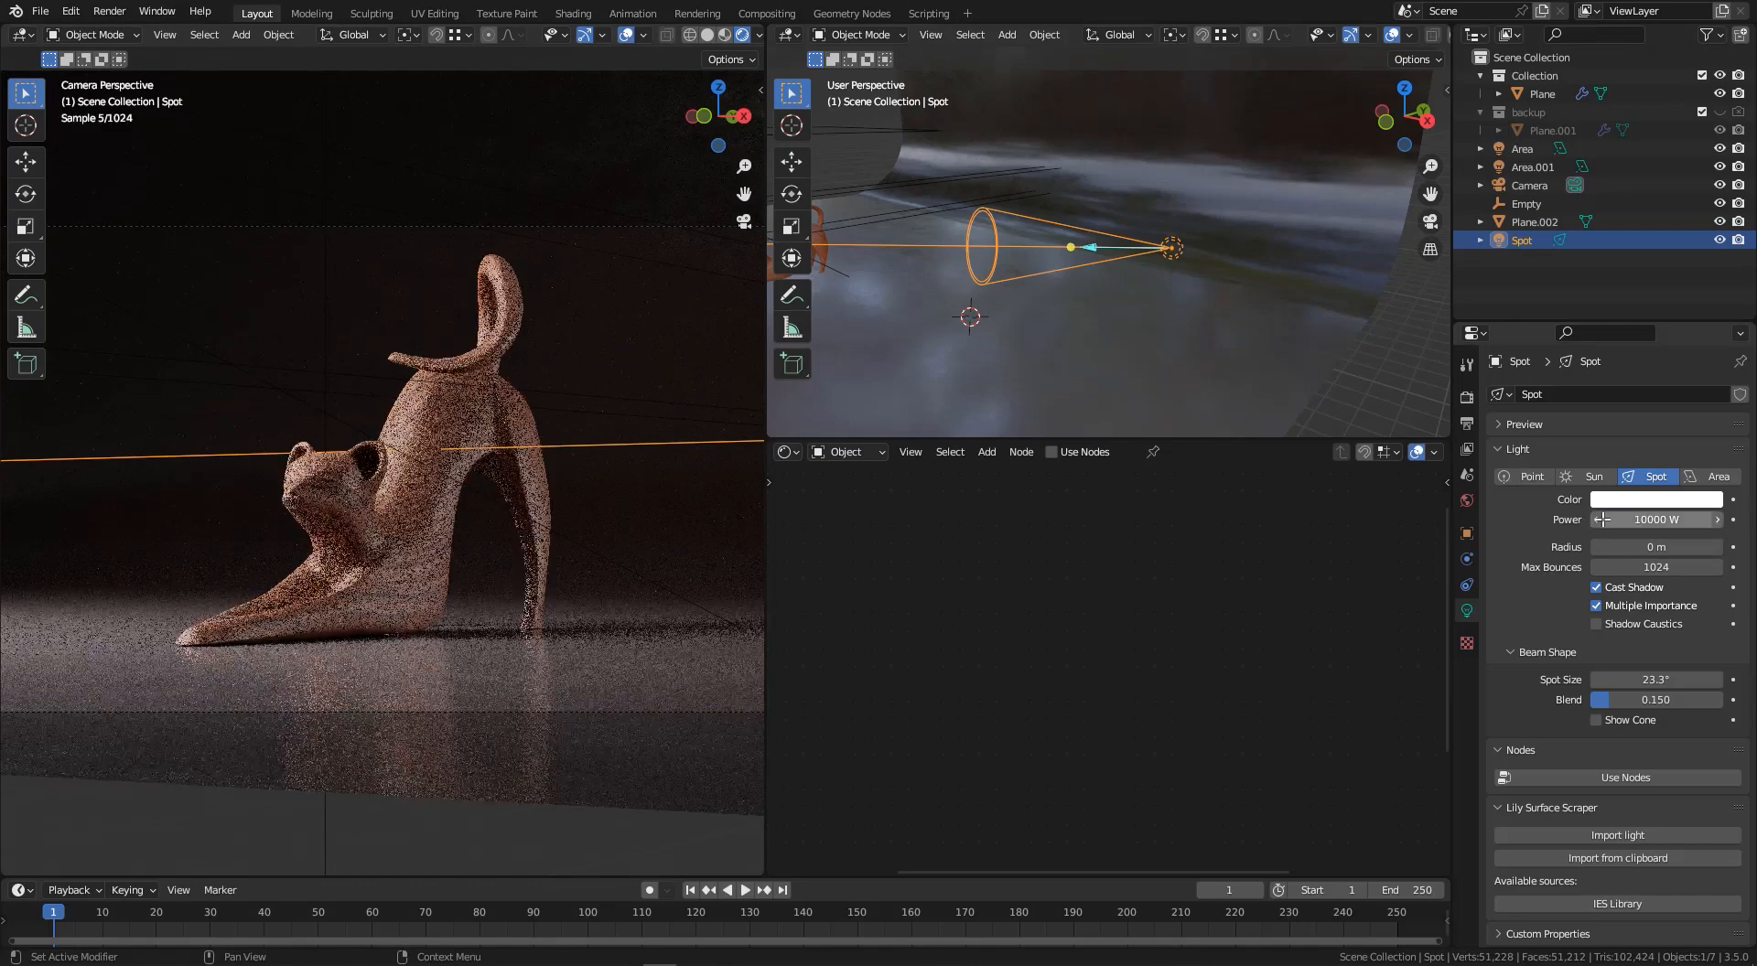
- Move the Spot light about 5.5 m horizontally, farther from the cat at constant height, and re-aim its beam at the cat
scroll(1049, 306, "down", 5)
middle_click_drag(1147, 212, 1139, 274)
key("g")
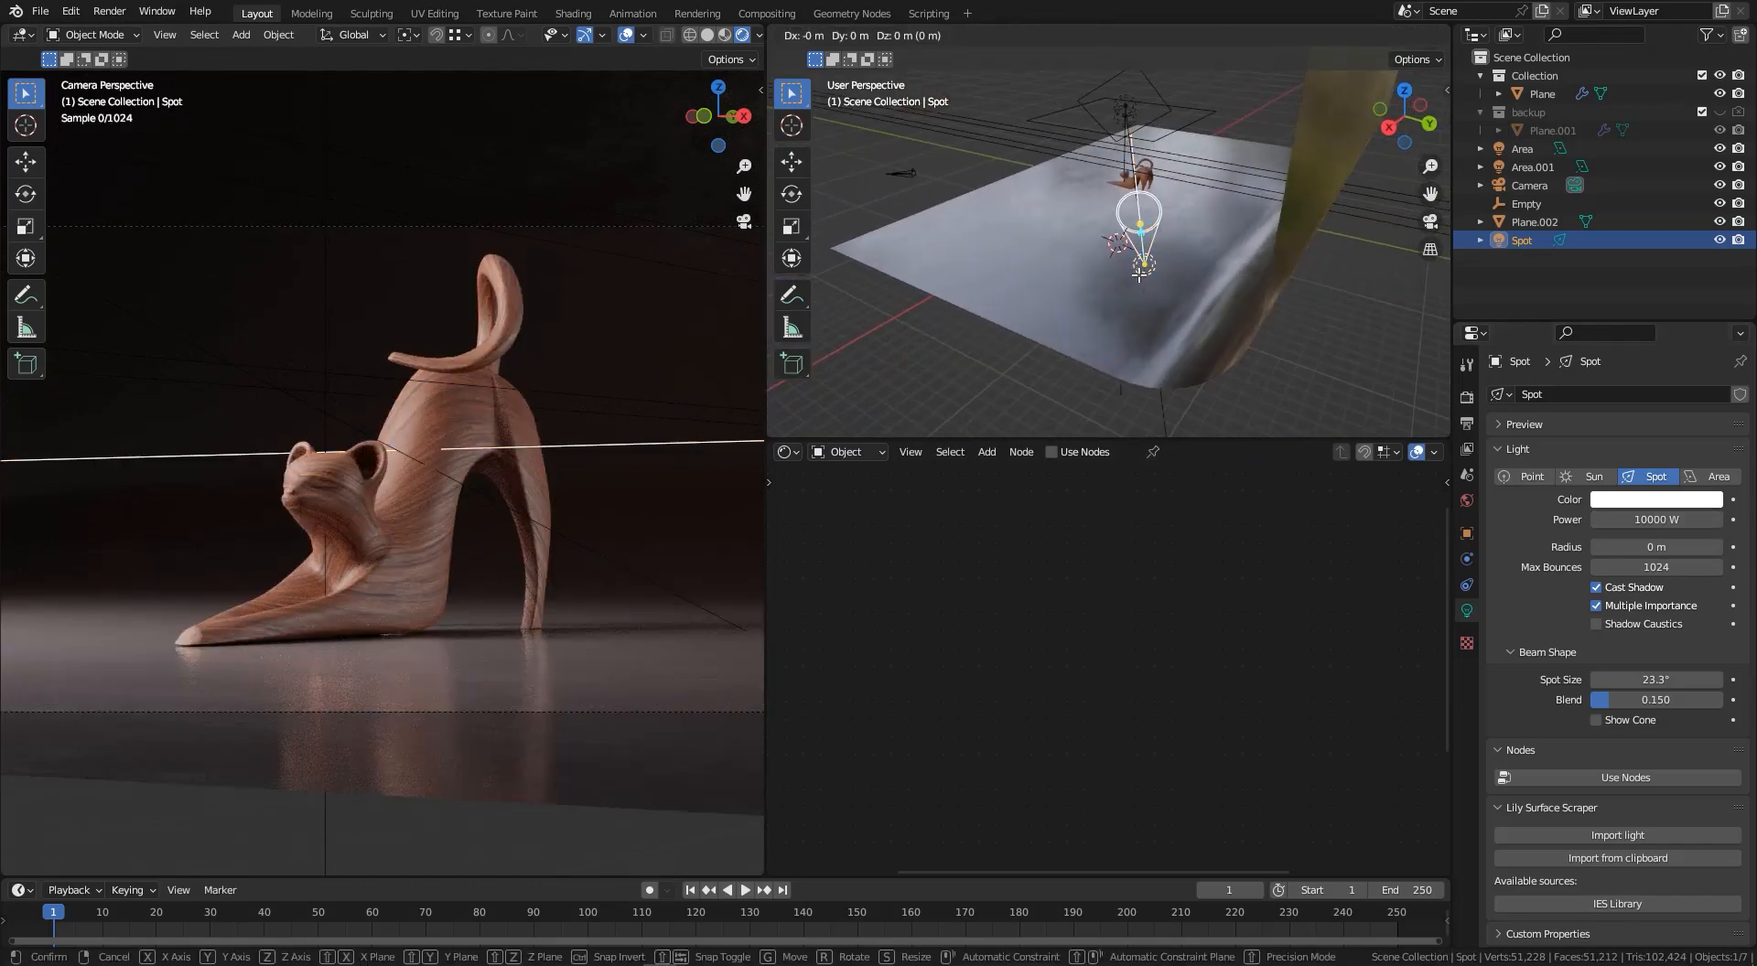
key("shift+z")
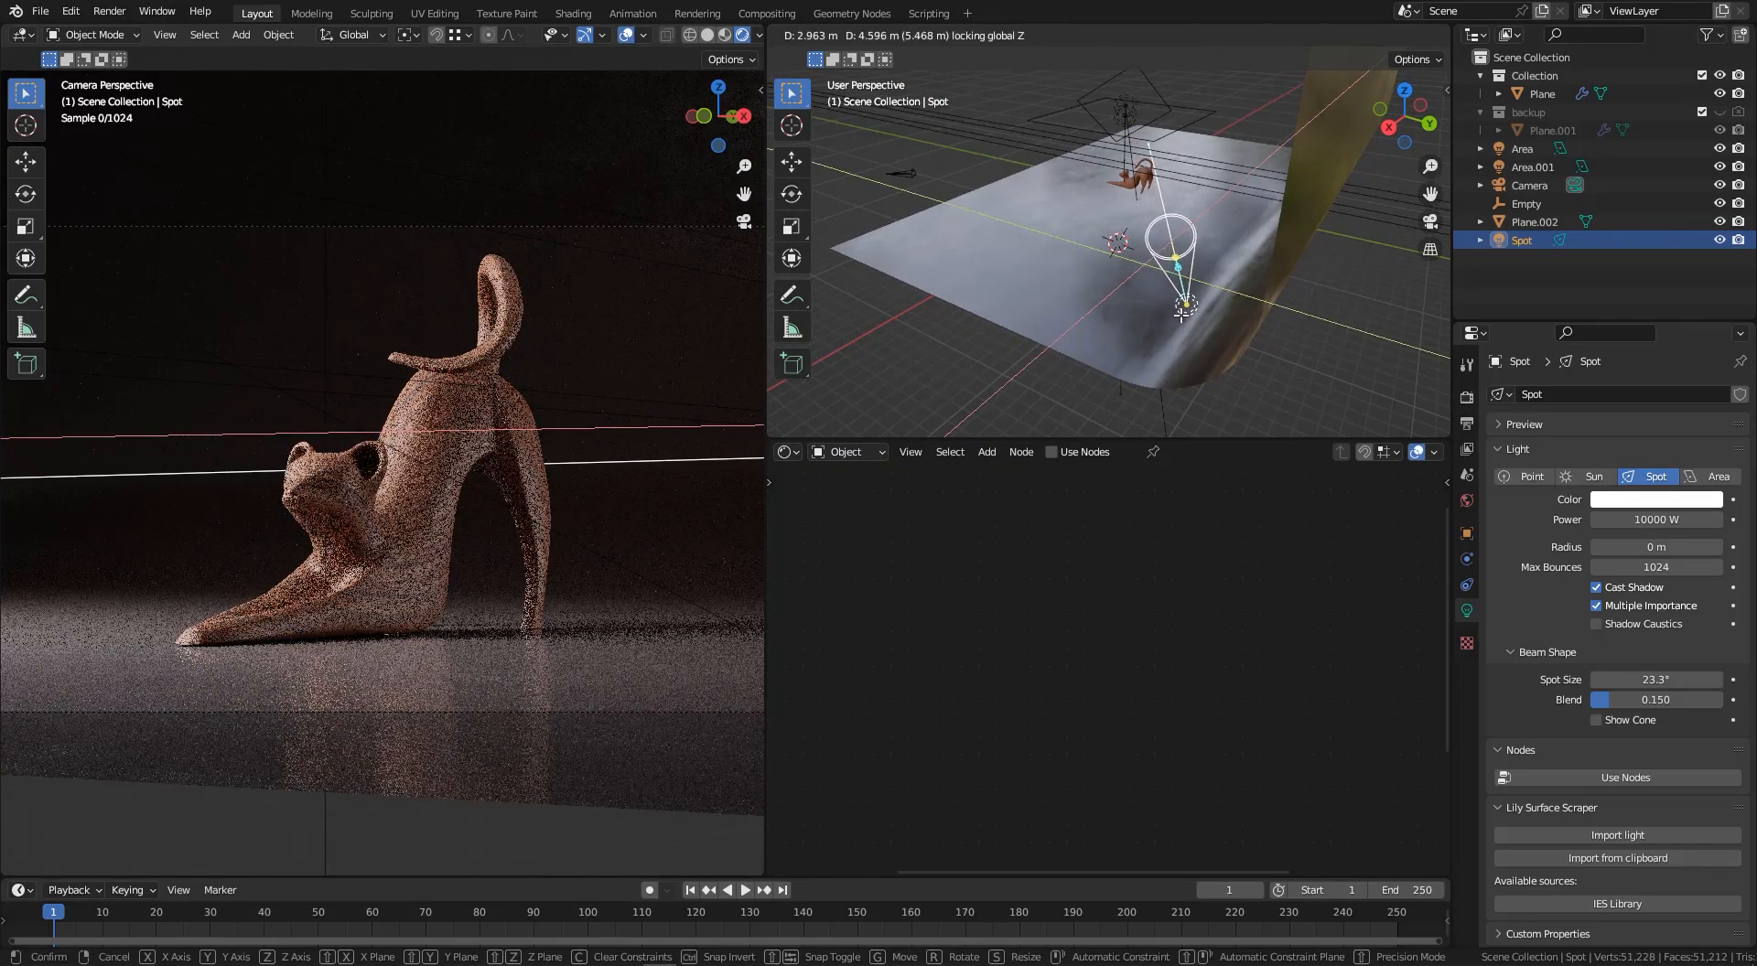
left_click(1182, 313)
middle_click_drag(1181, 313, 907, 239)
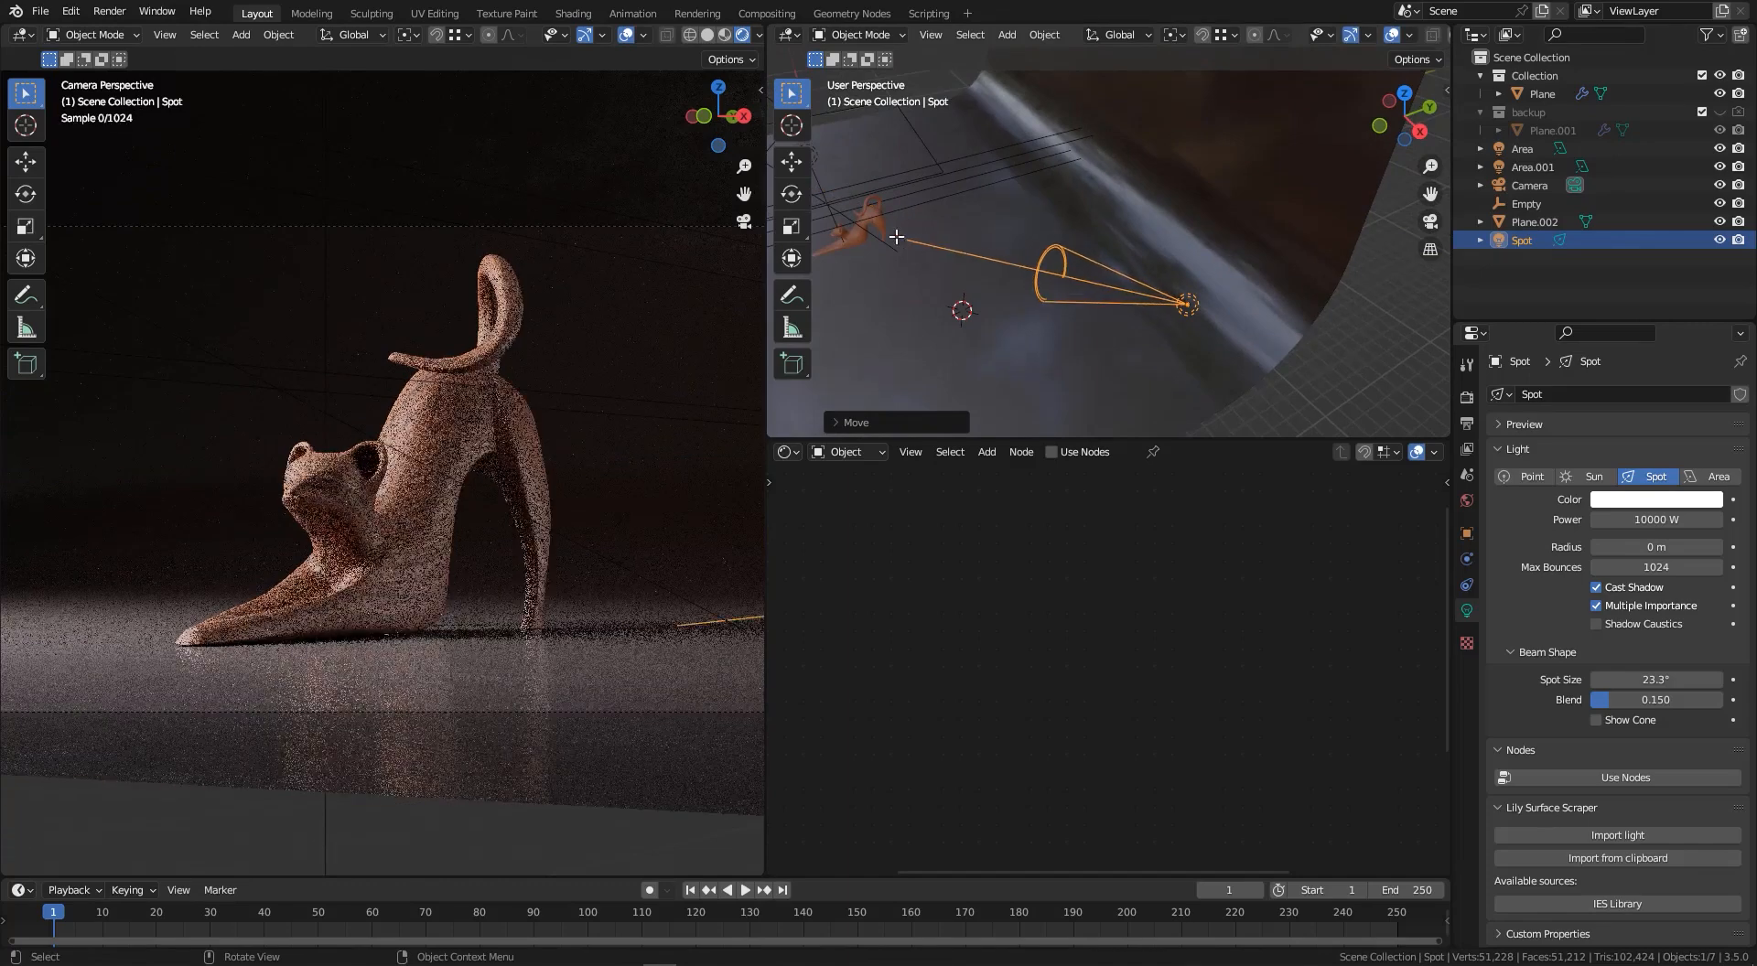
middle_click_drag(945, 228, 1098, 274)
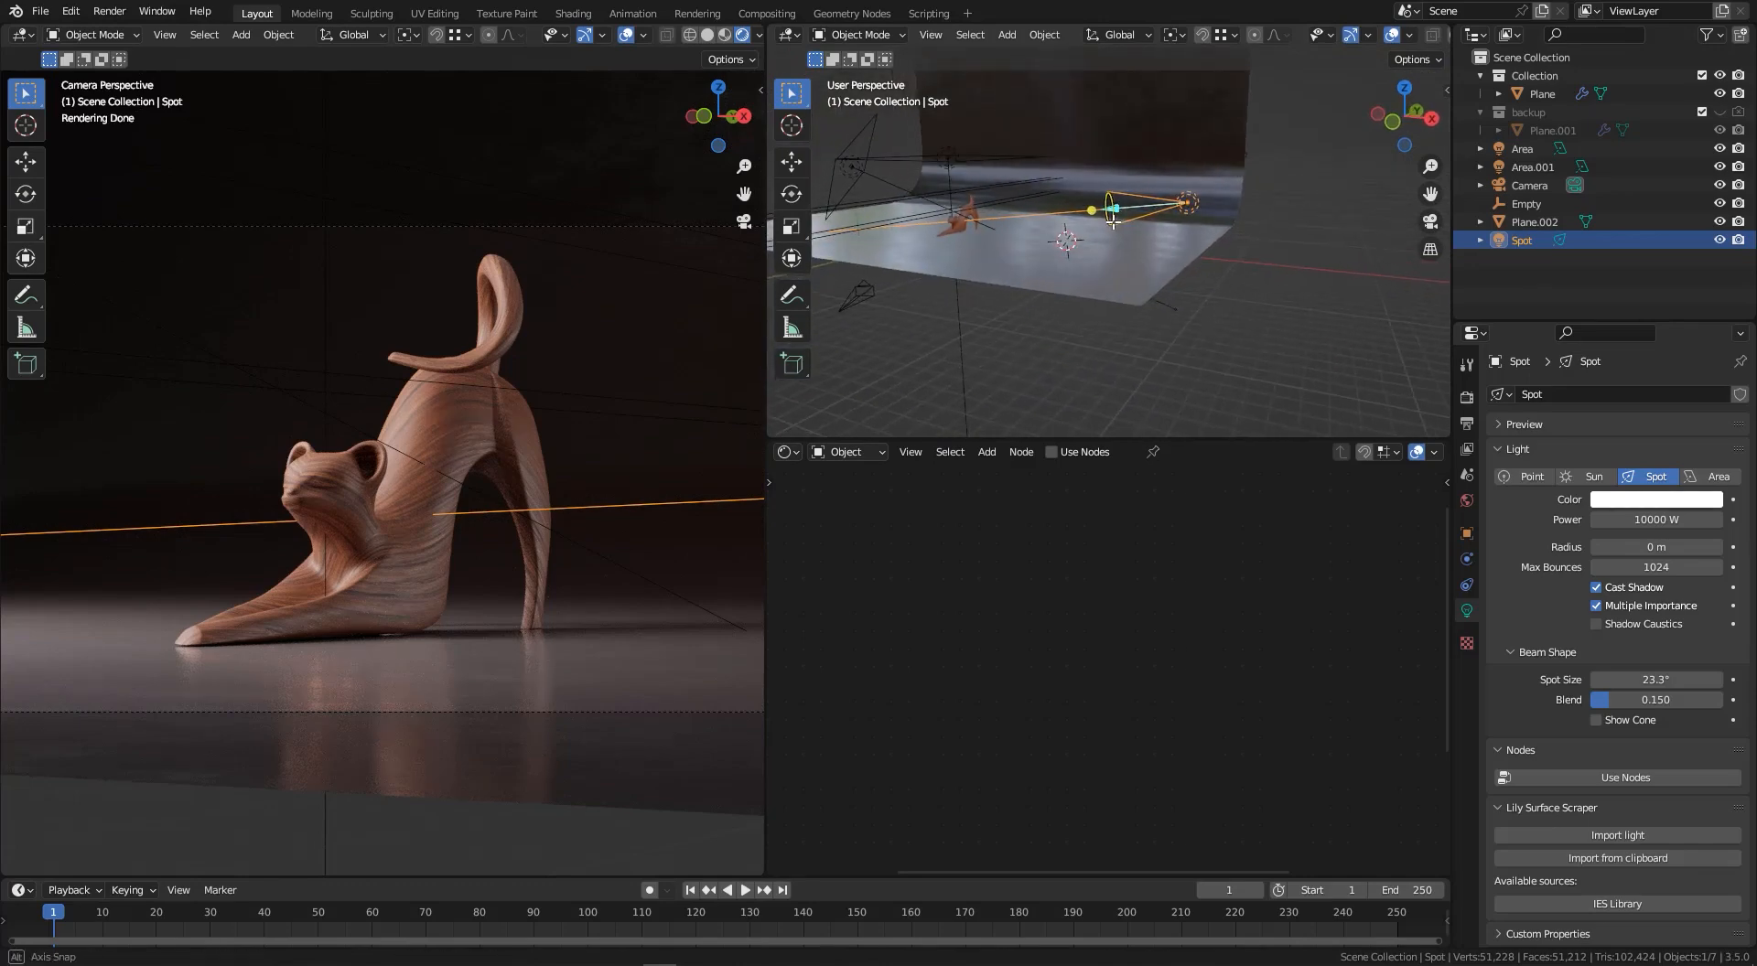
- Try stronger Spot light powers of 20000 W and 50000 W
left_click(1620, 519)
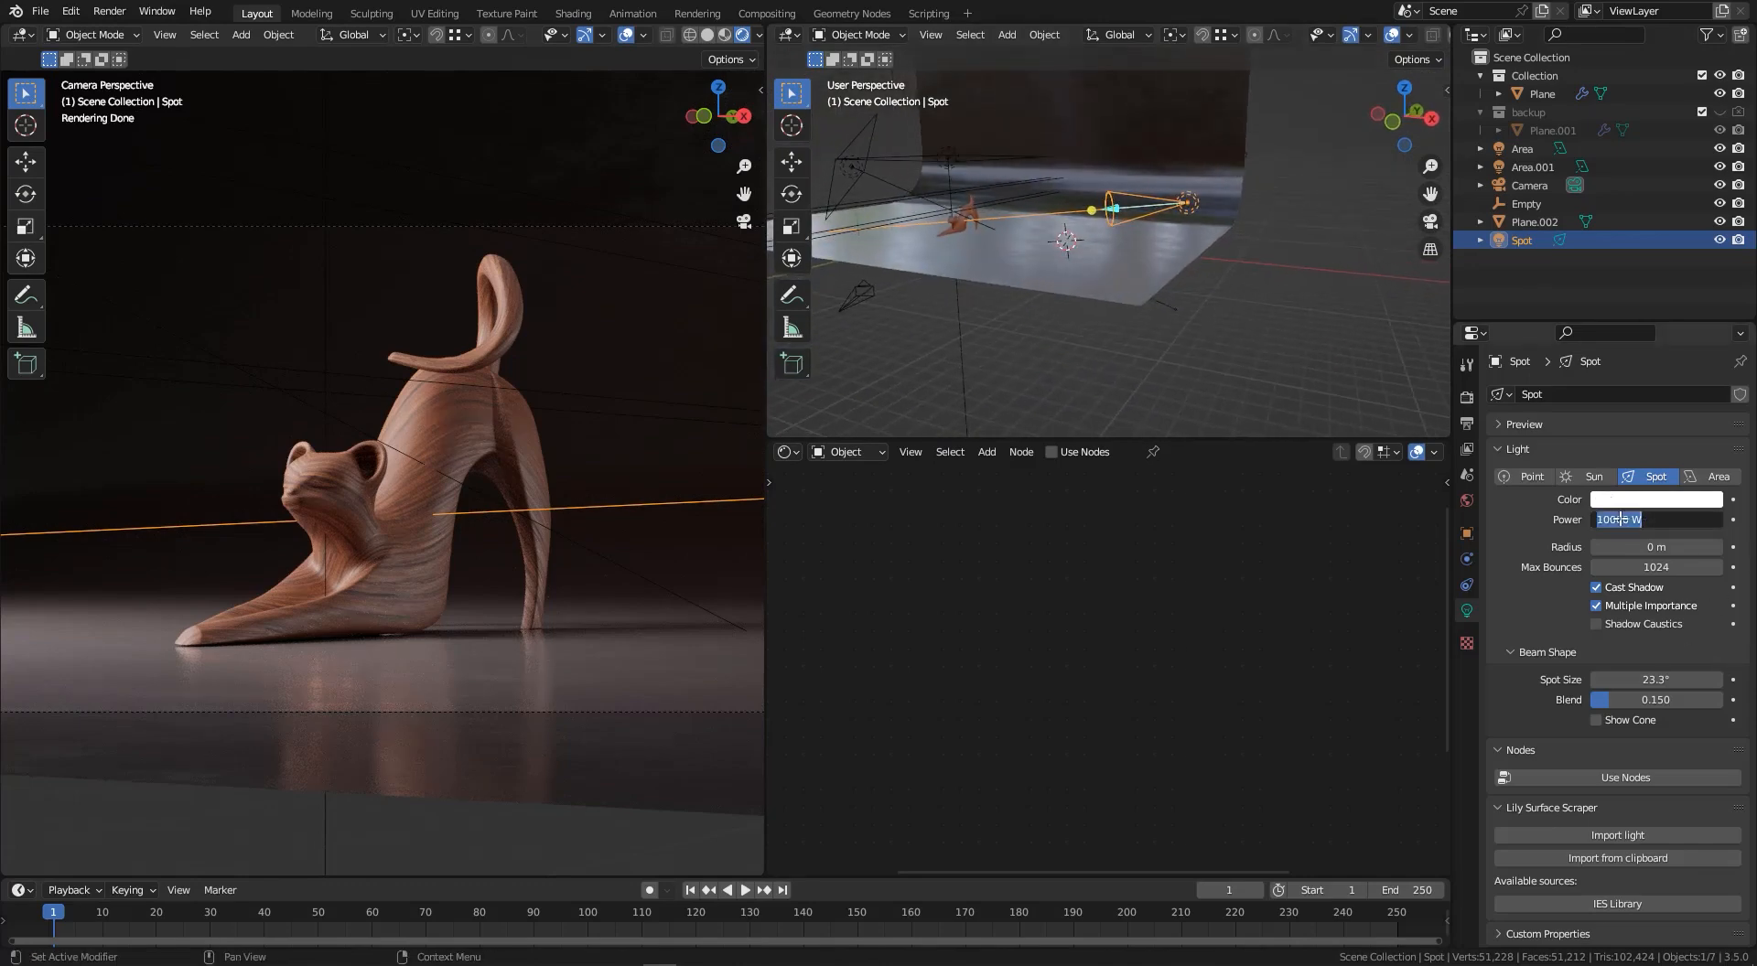
left_click(1595, 519)
key("Delete")
type("2")
key("Return")
left_click(1621, 522)
left_click(1595, 519)
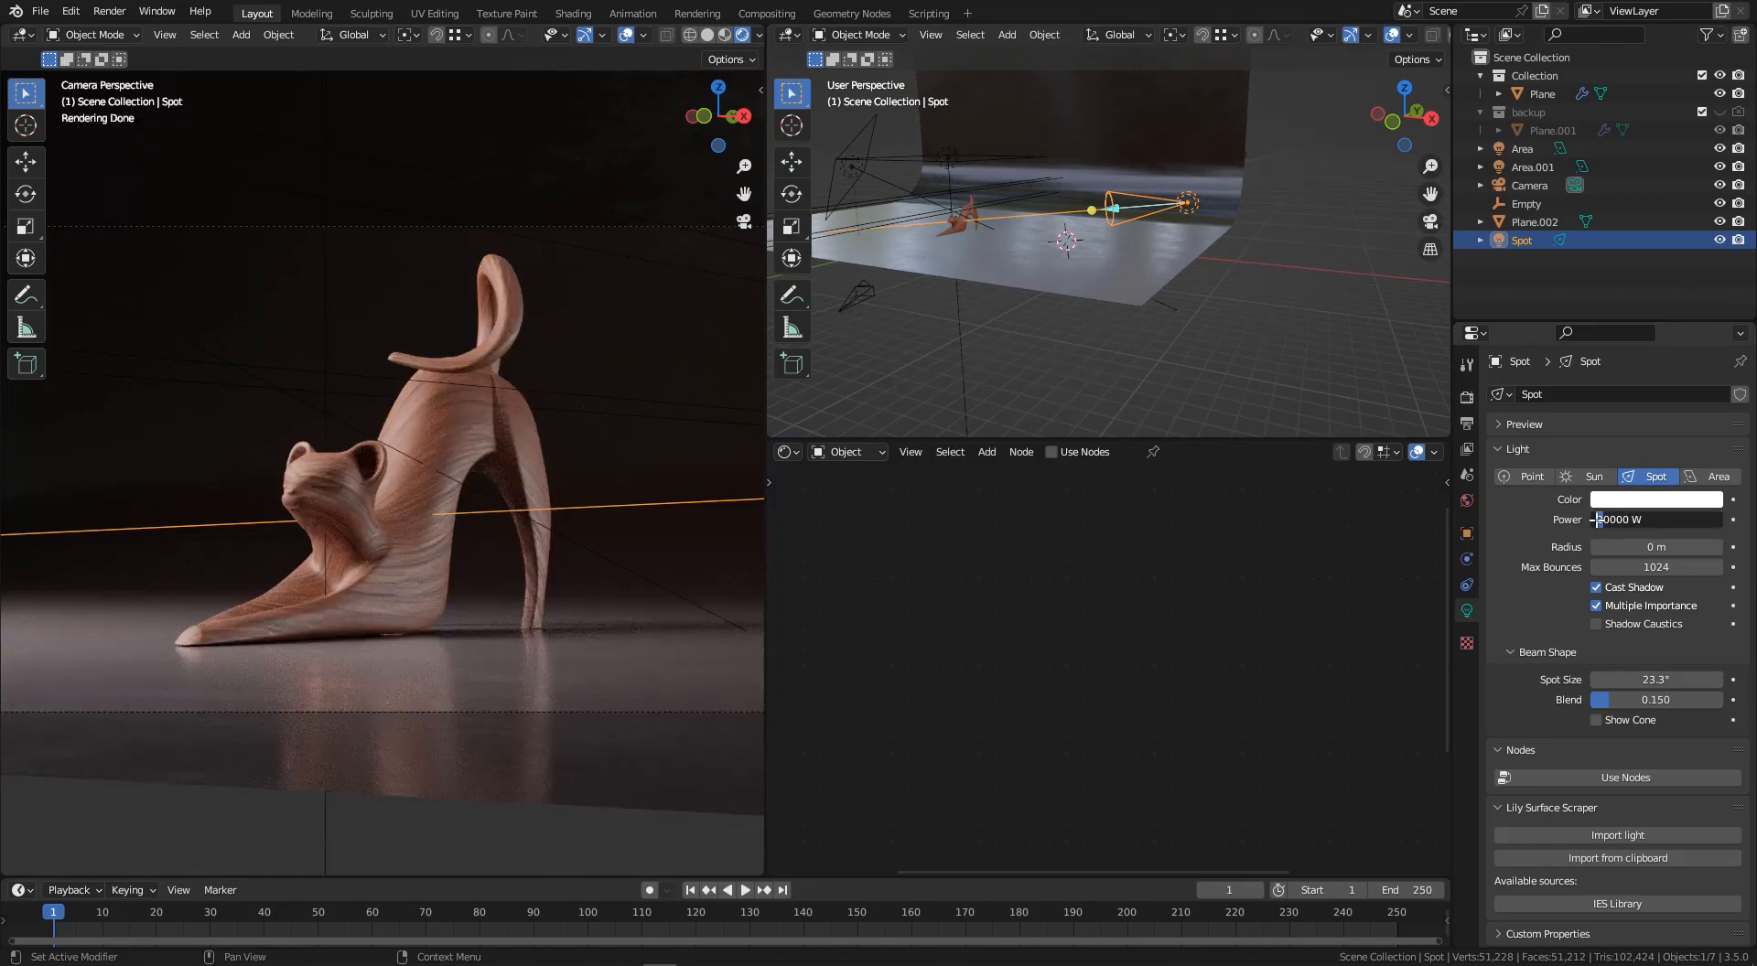
key("Delete")
type("5")
key("Return")
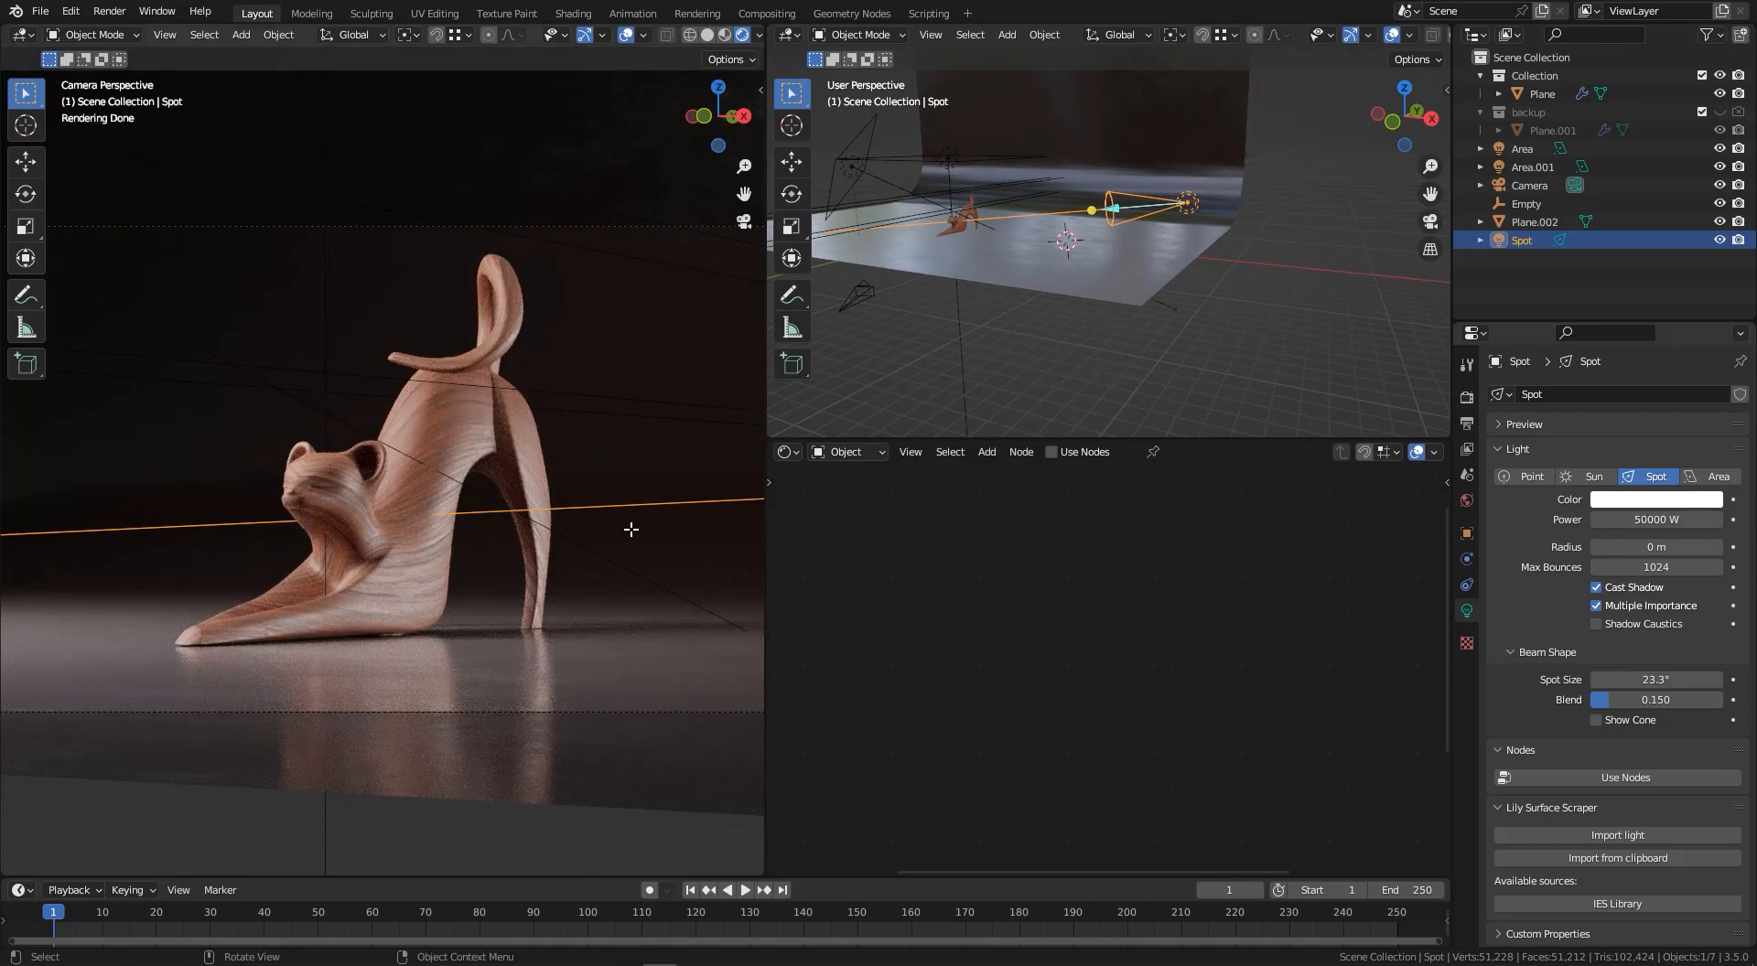
- In top view, shift the Spot light about 7.5 m along negative X behind the cat and re-aim its beam at the cat
middle_click_drag(1167, 184, 1197, 236)
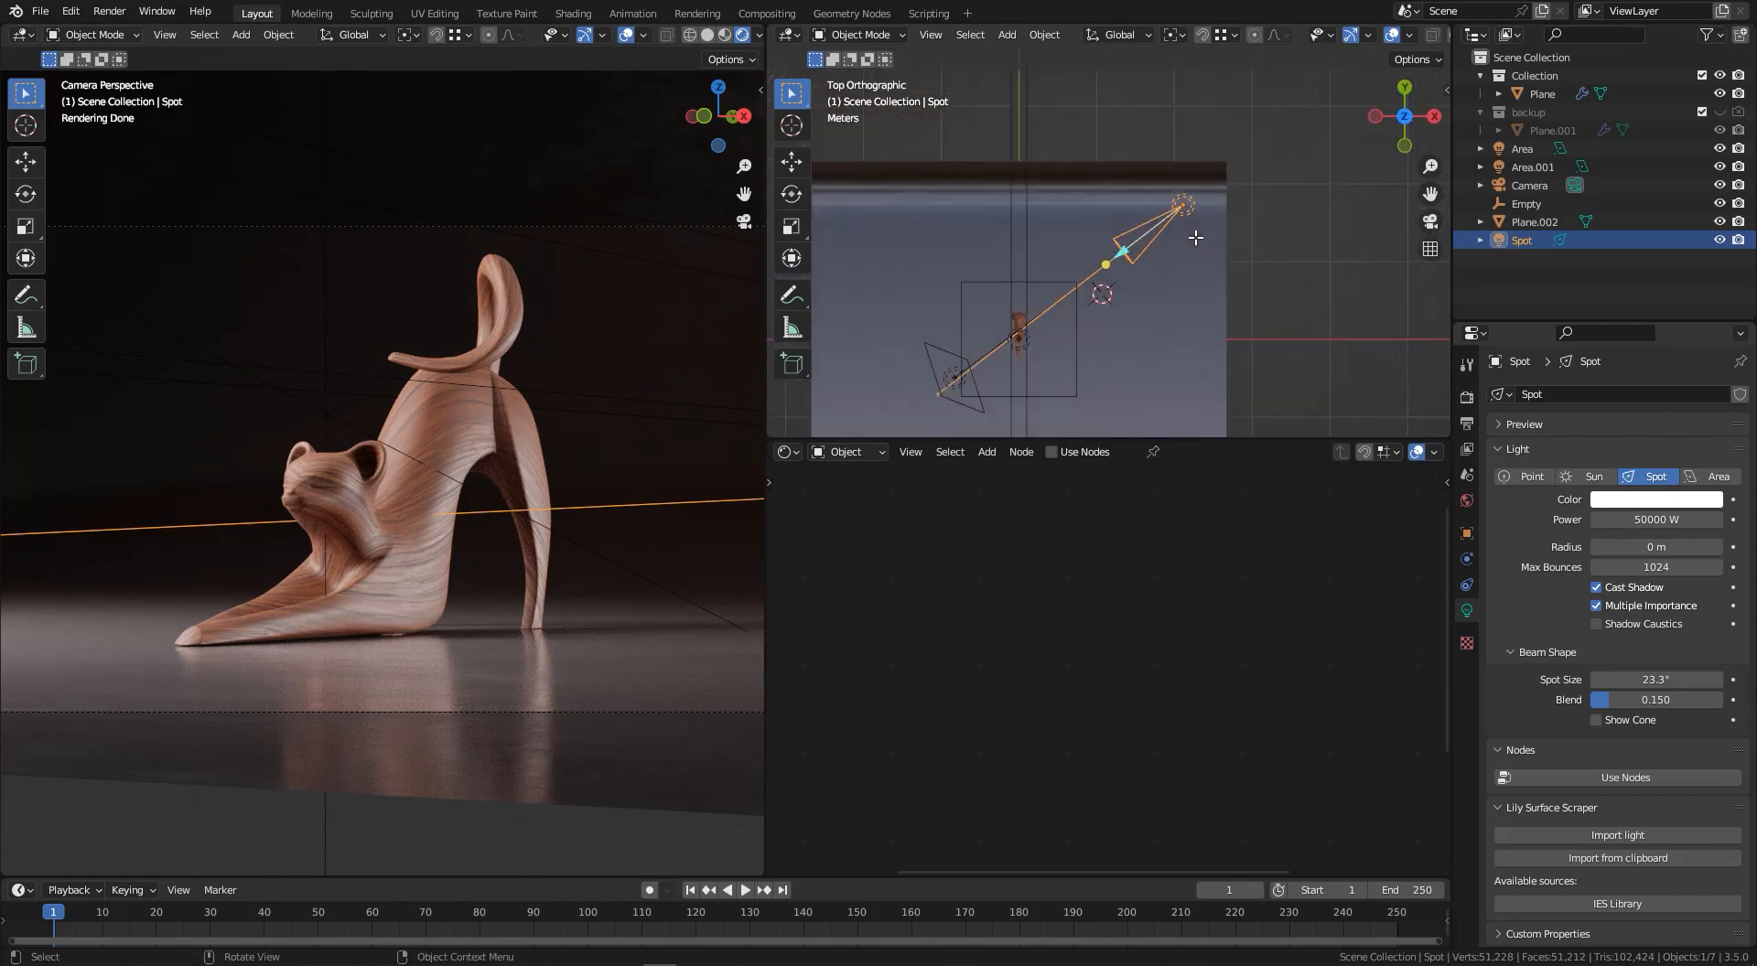
key("g")
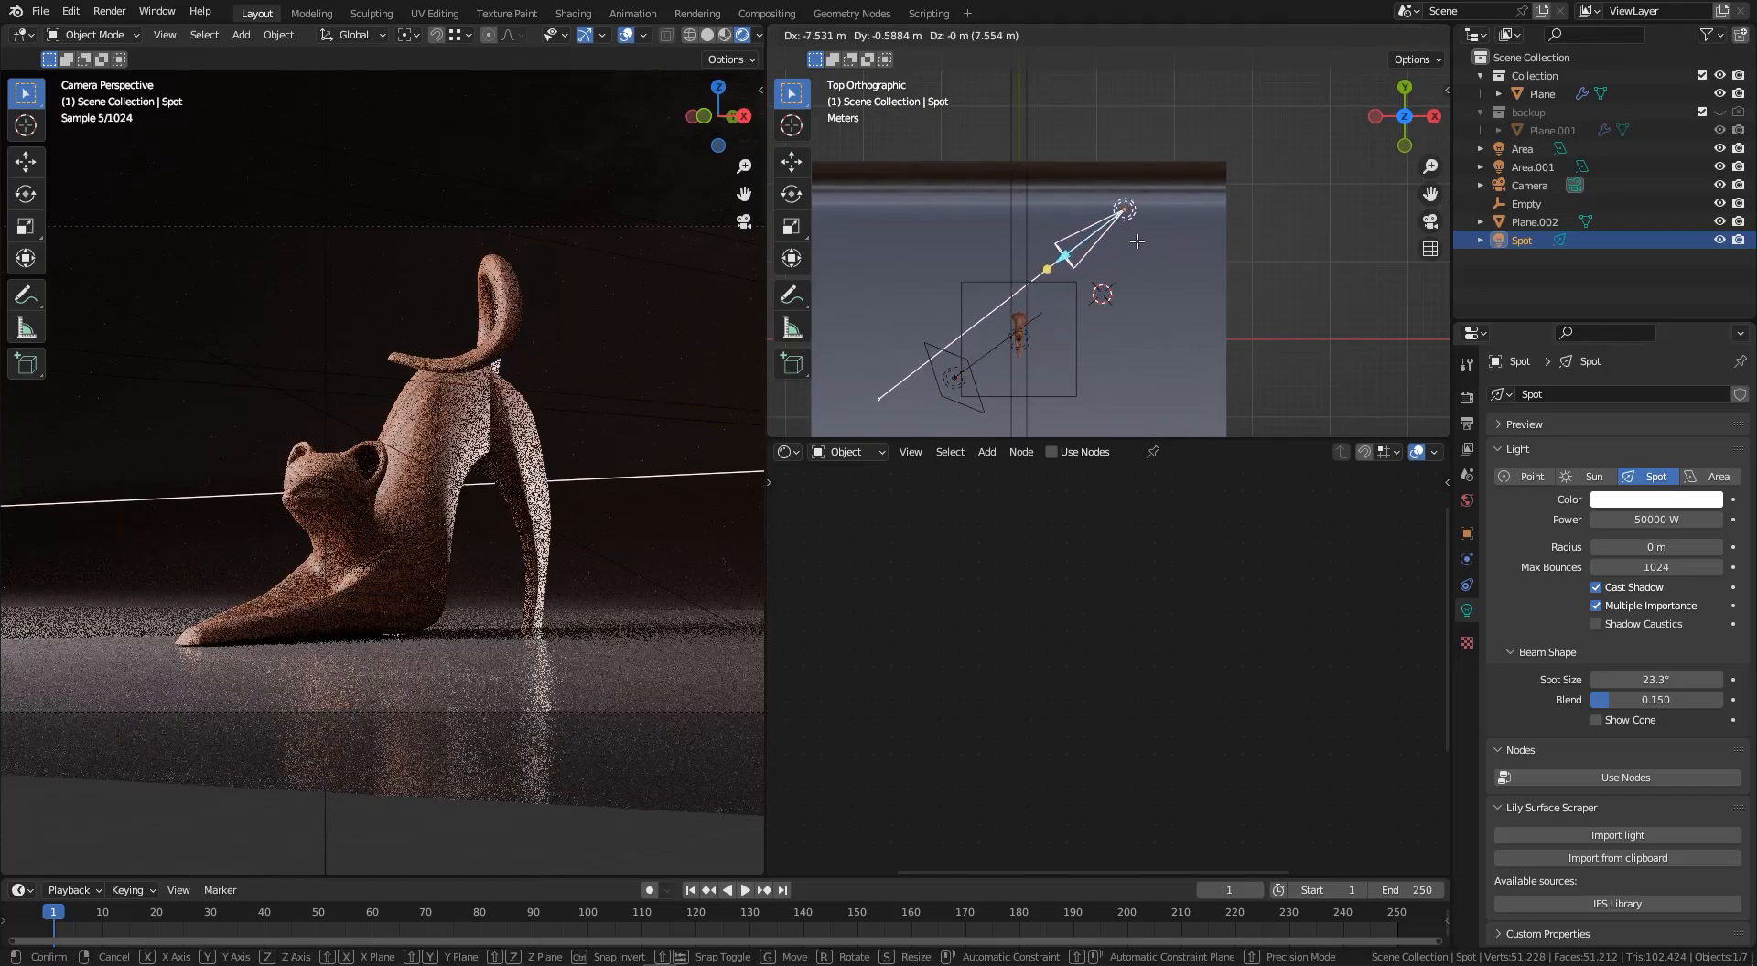
left_click(1045, 280)
left_click_drag(1044, 279, 1021, 325)
middle_click_drag(1021, 325, 713, 457)
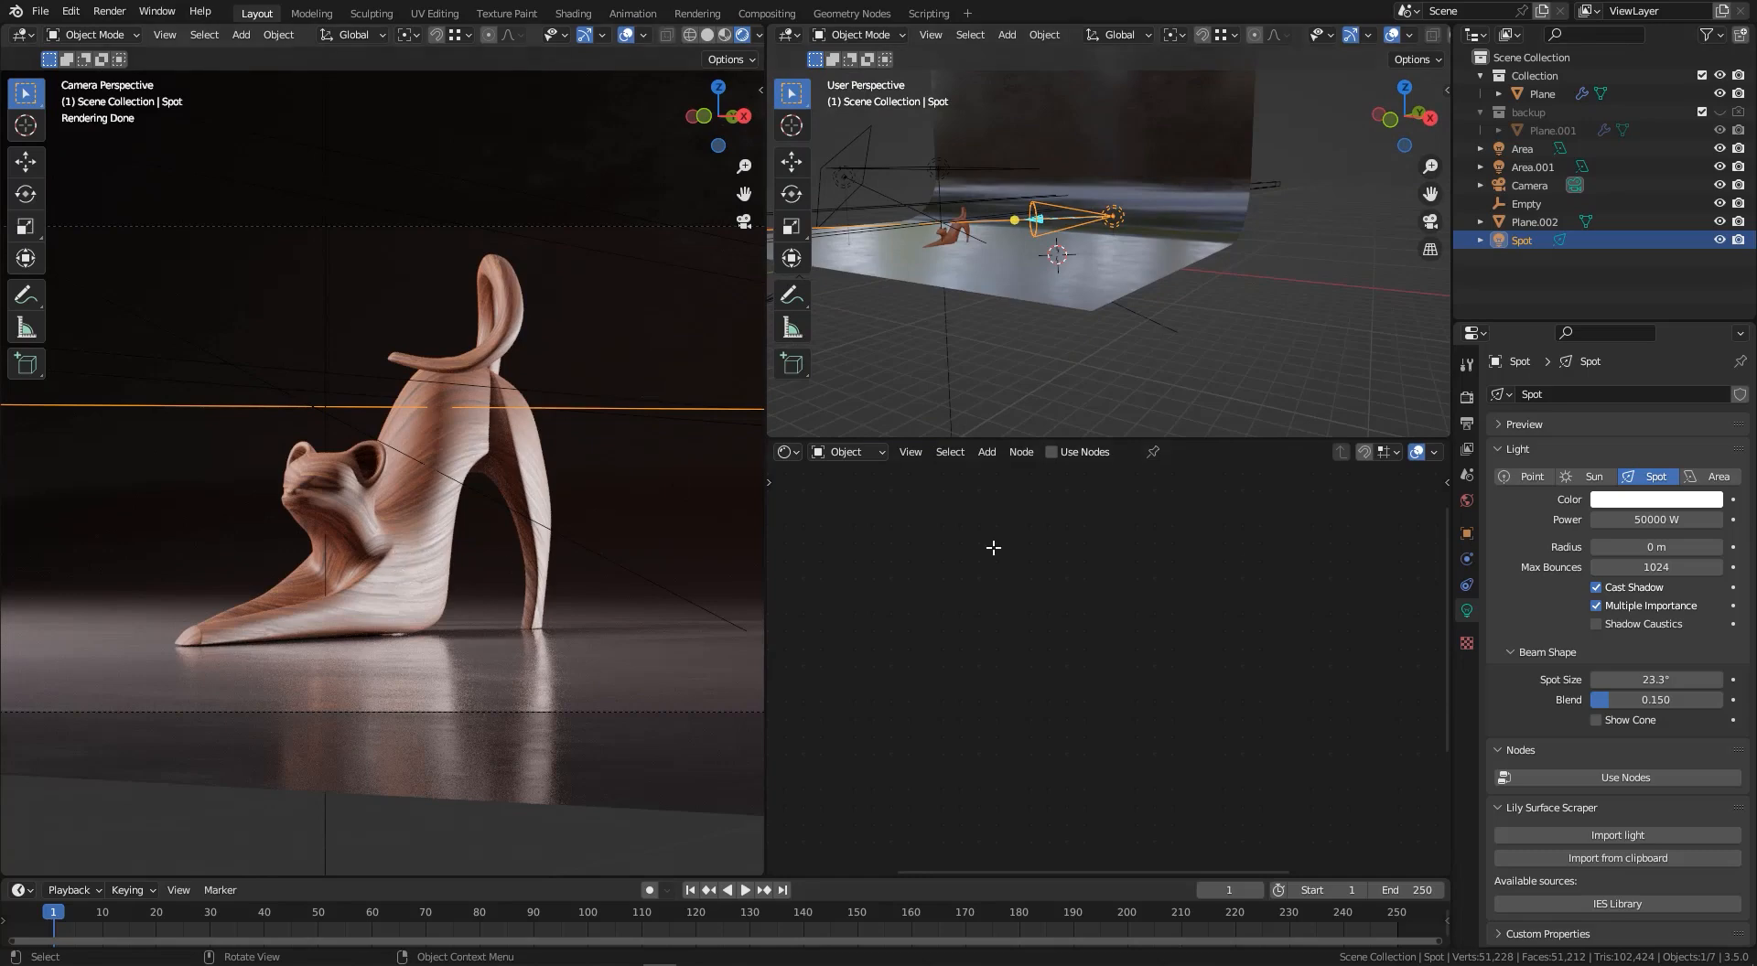
- Reduce the Spot light's power to 10000 W
left_click(1603, 520)
left_click(1601, 519)
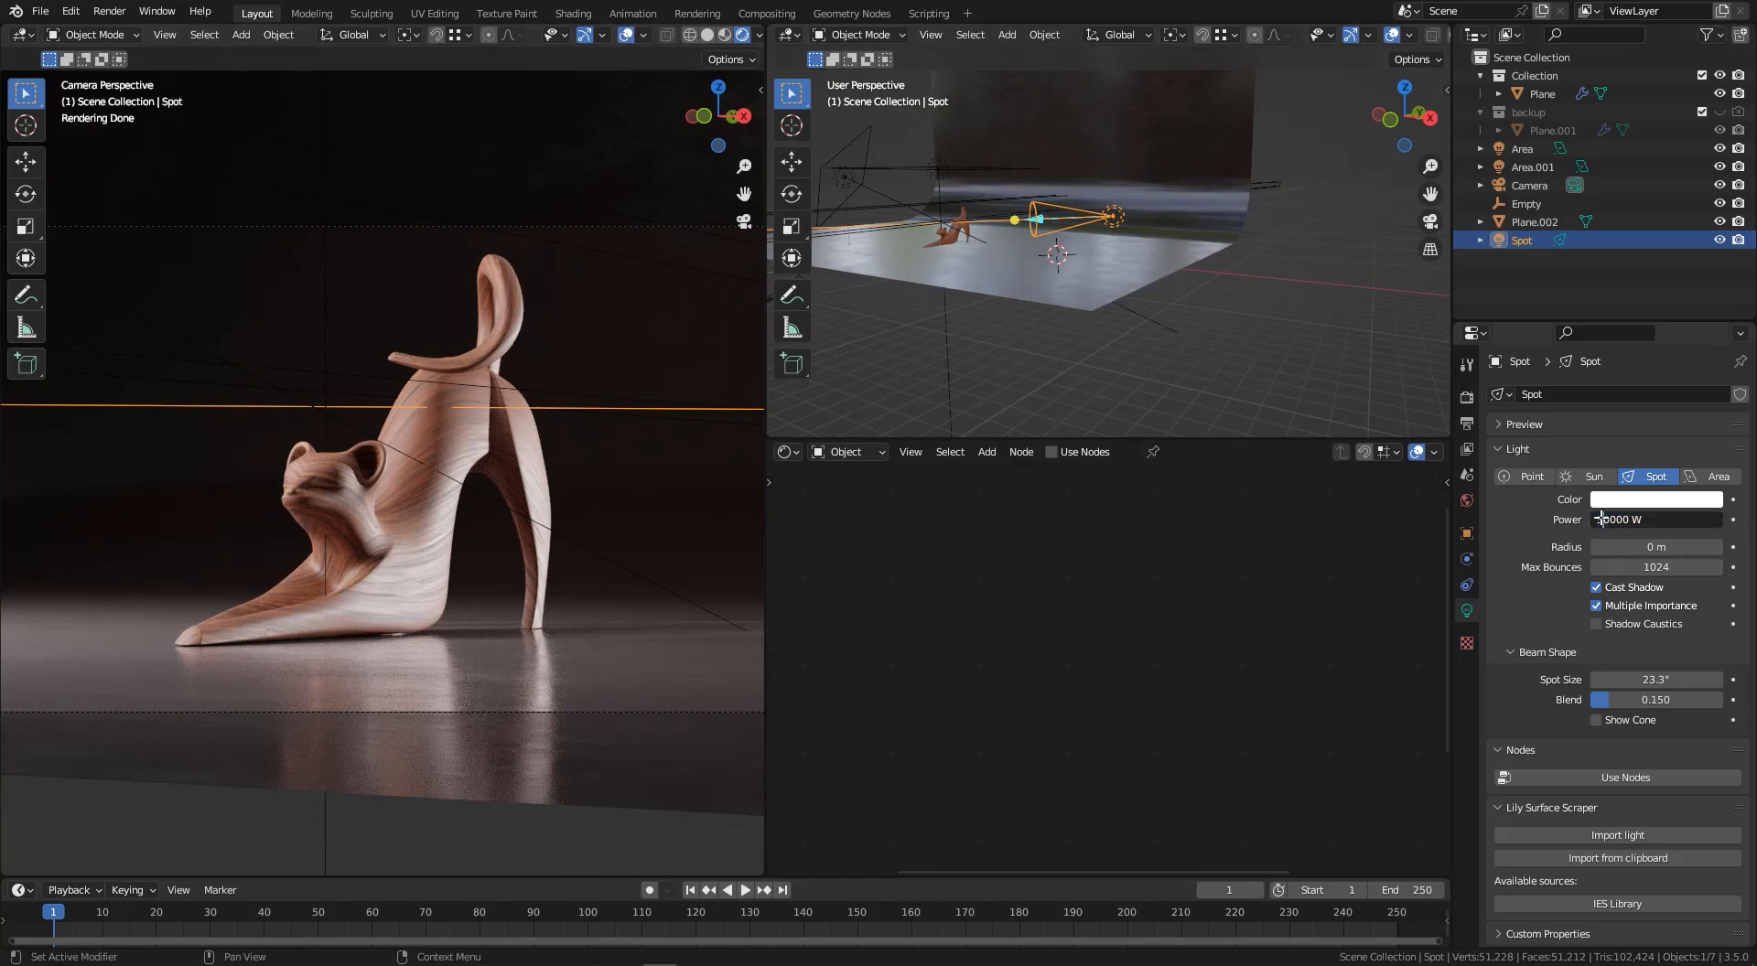
left_click_drag(1598, 519, 1601, 542)
left_click(1537, 529)
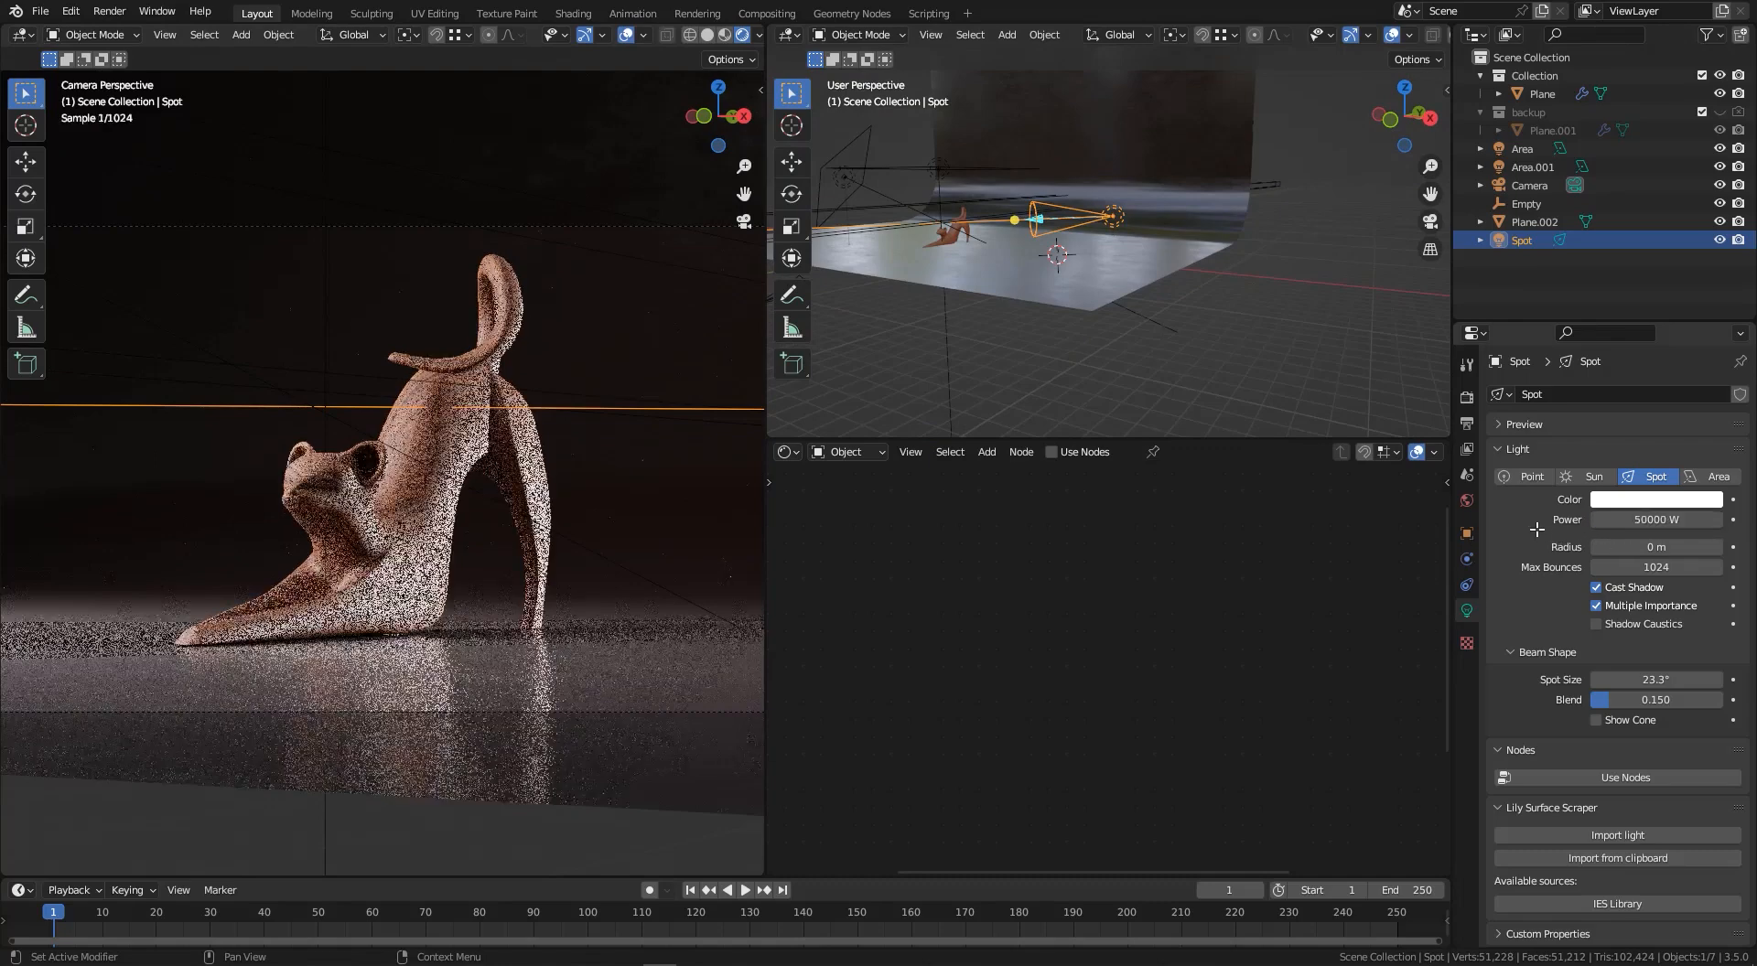
left_click(1643, 525)
left_click(1602, 520)
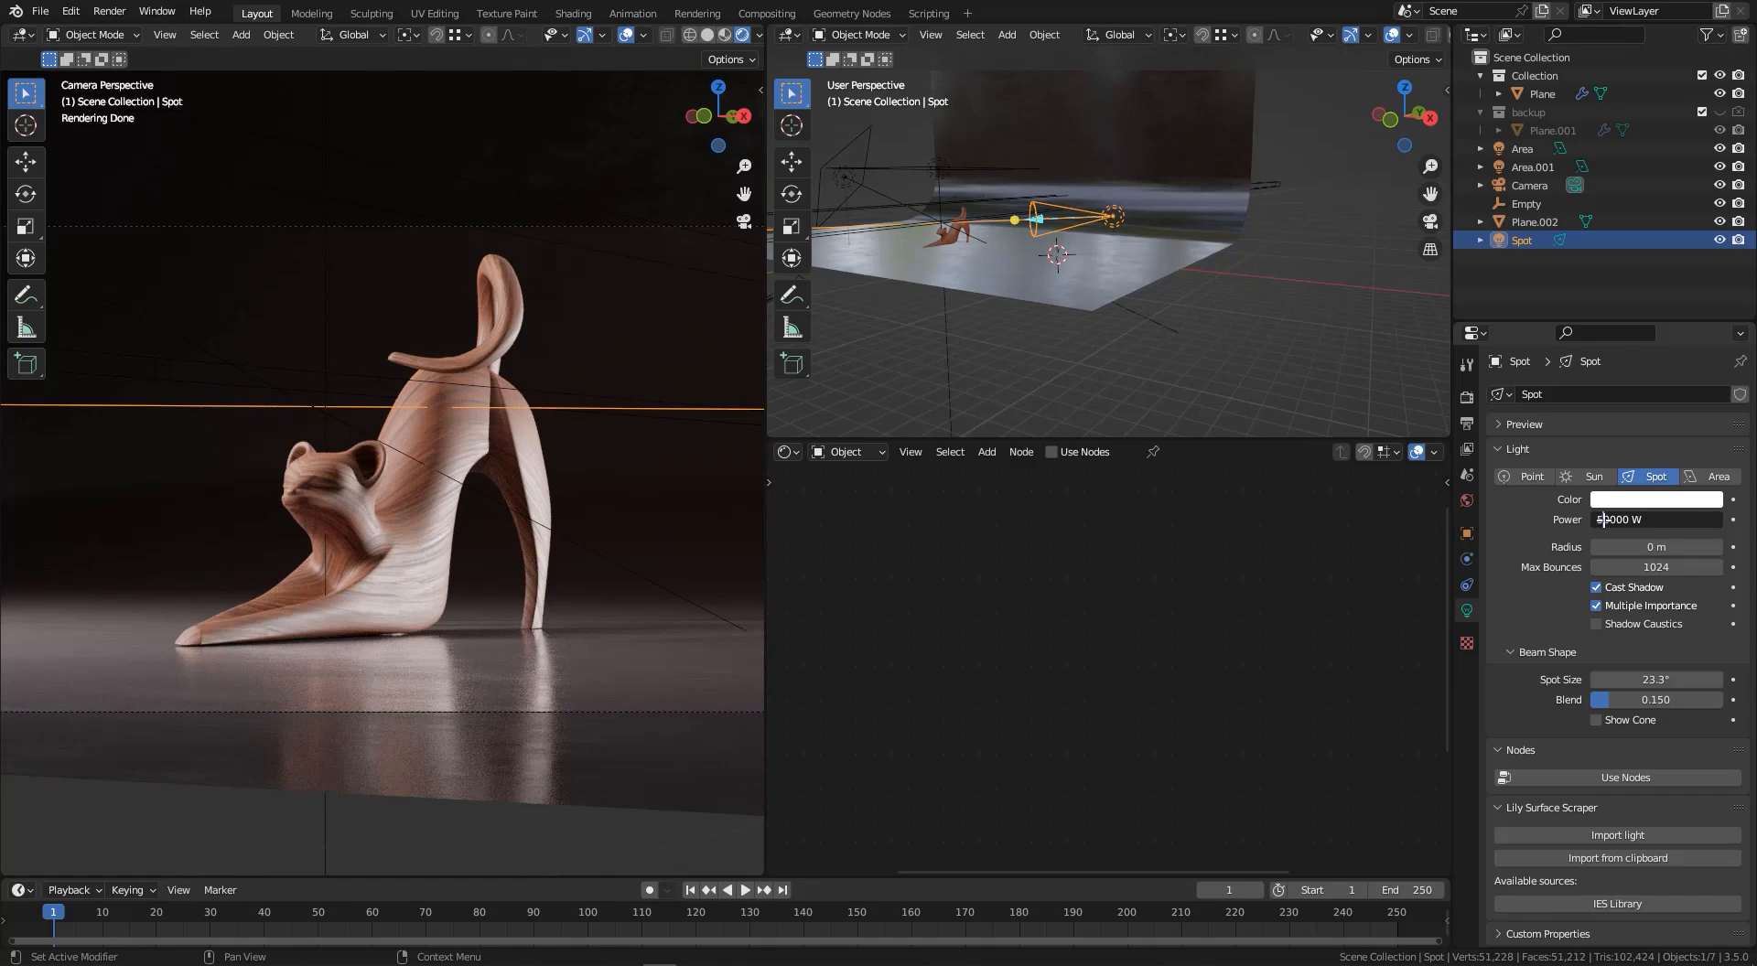
left_click(1538, 524)
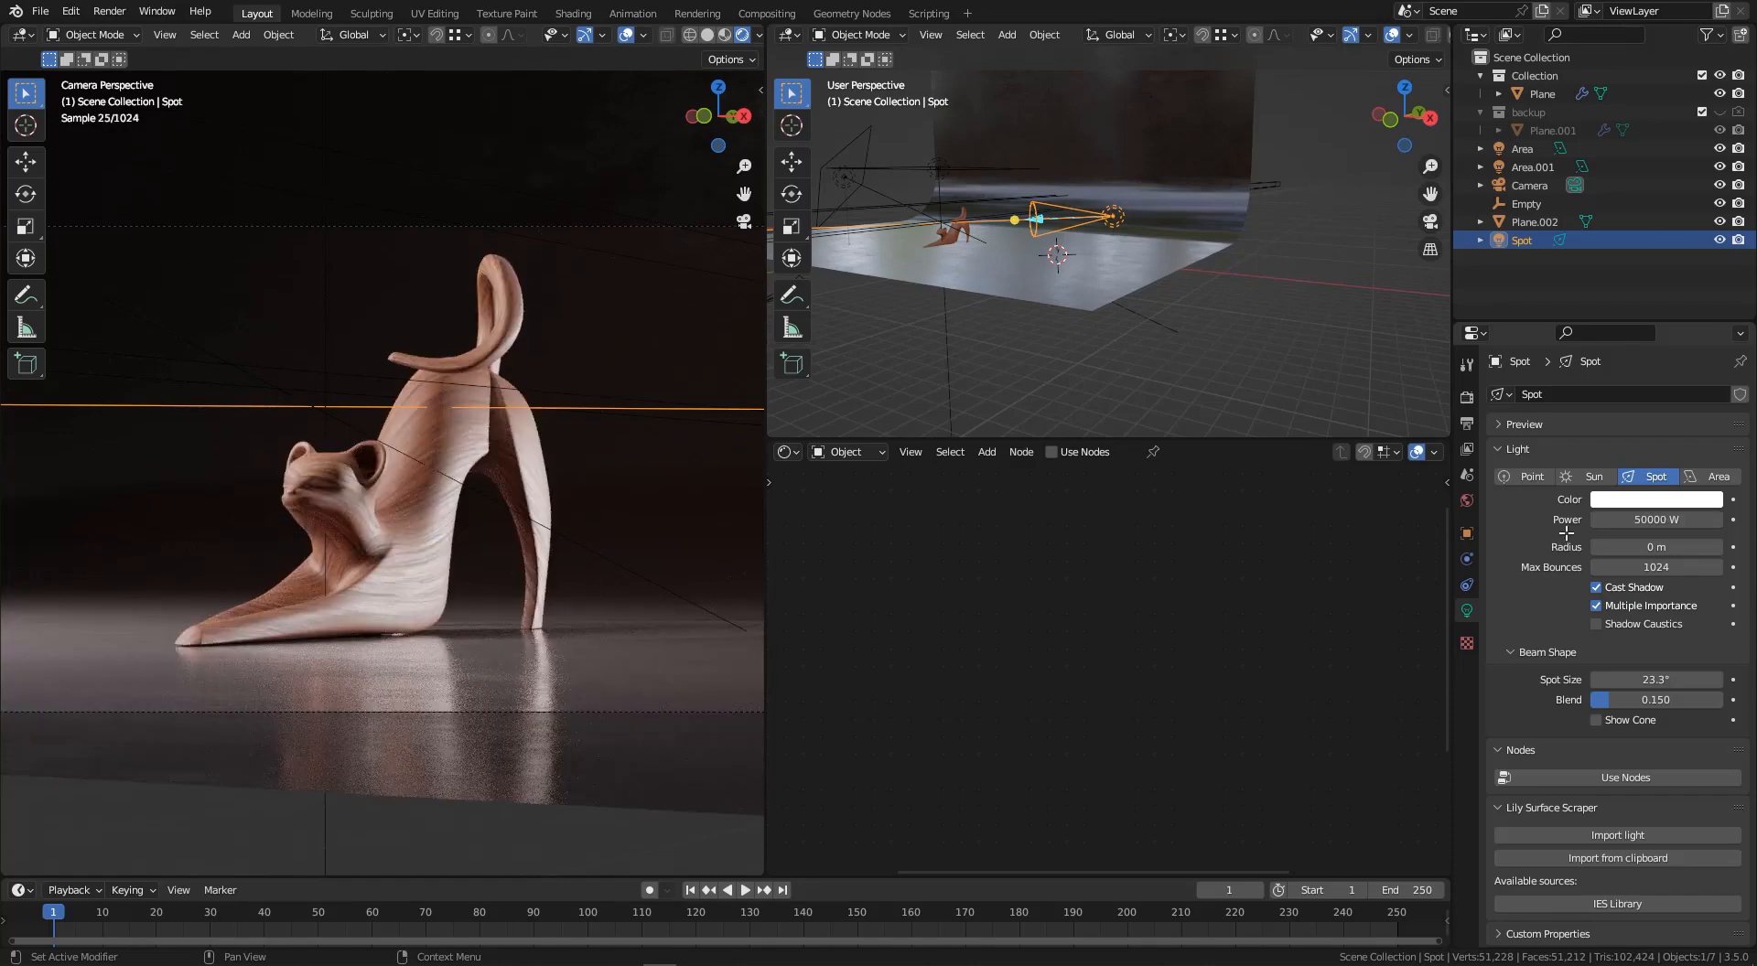
left_click(1644, 519)
left_click(1600, 519)
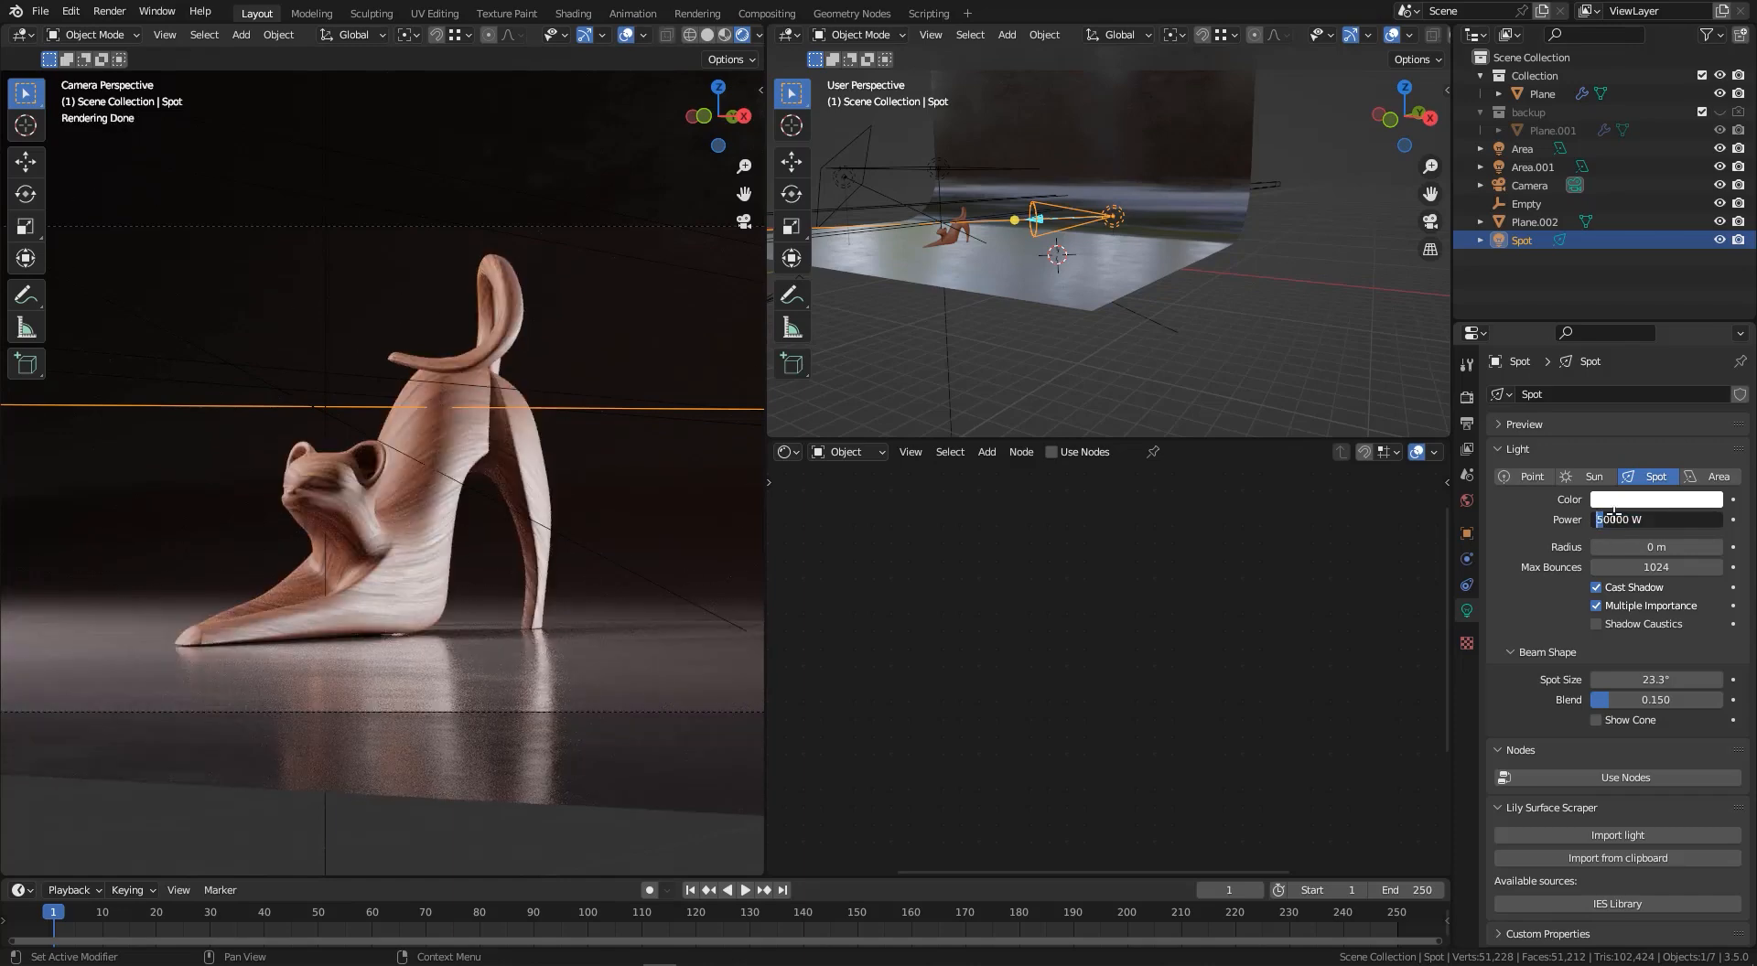
key("Return")
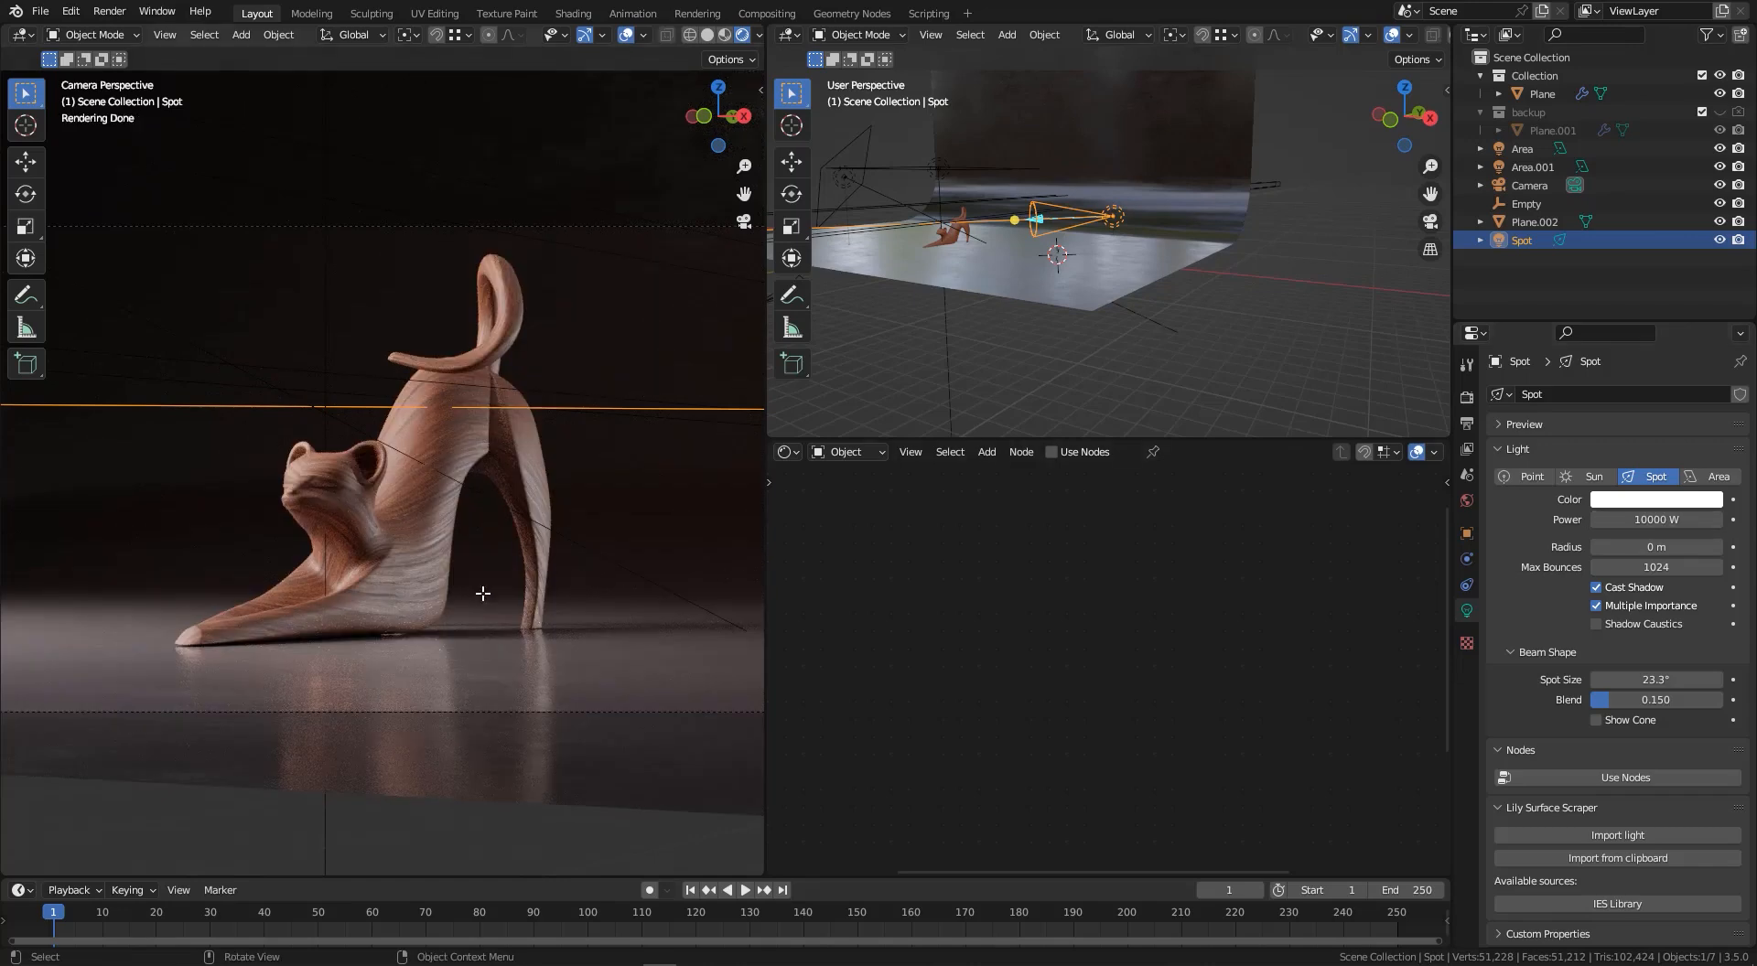
- Try different hues for the Spot light's color and settle on a light blue
left_click(1628, 499)
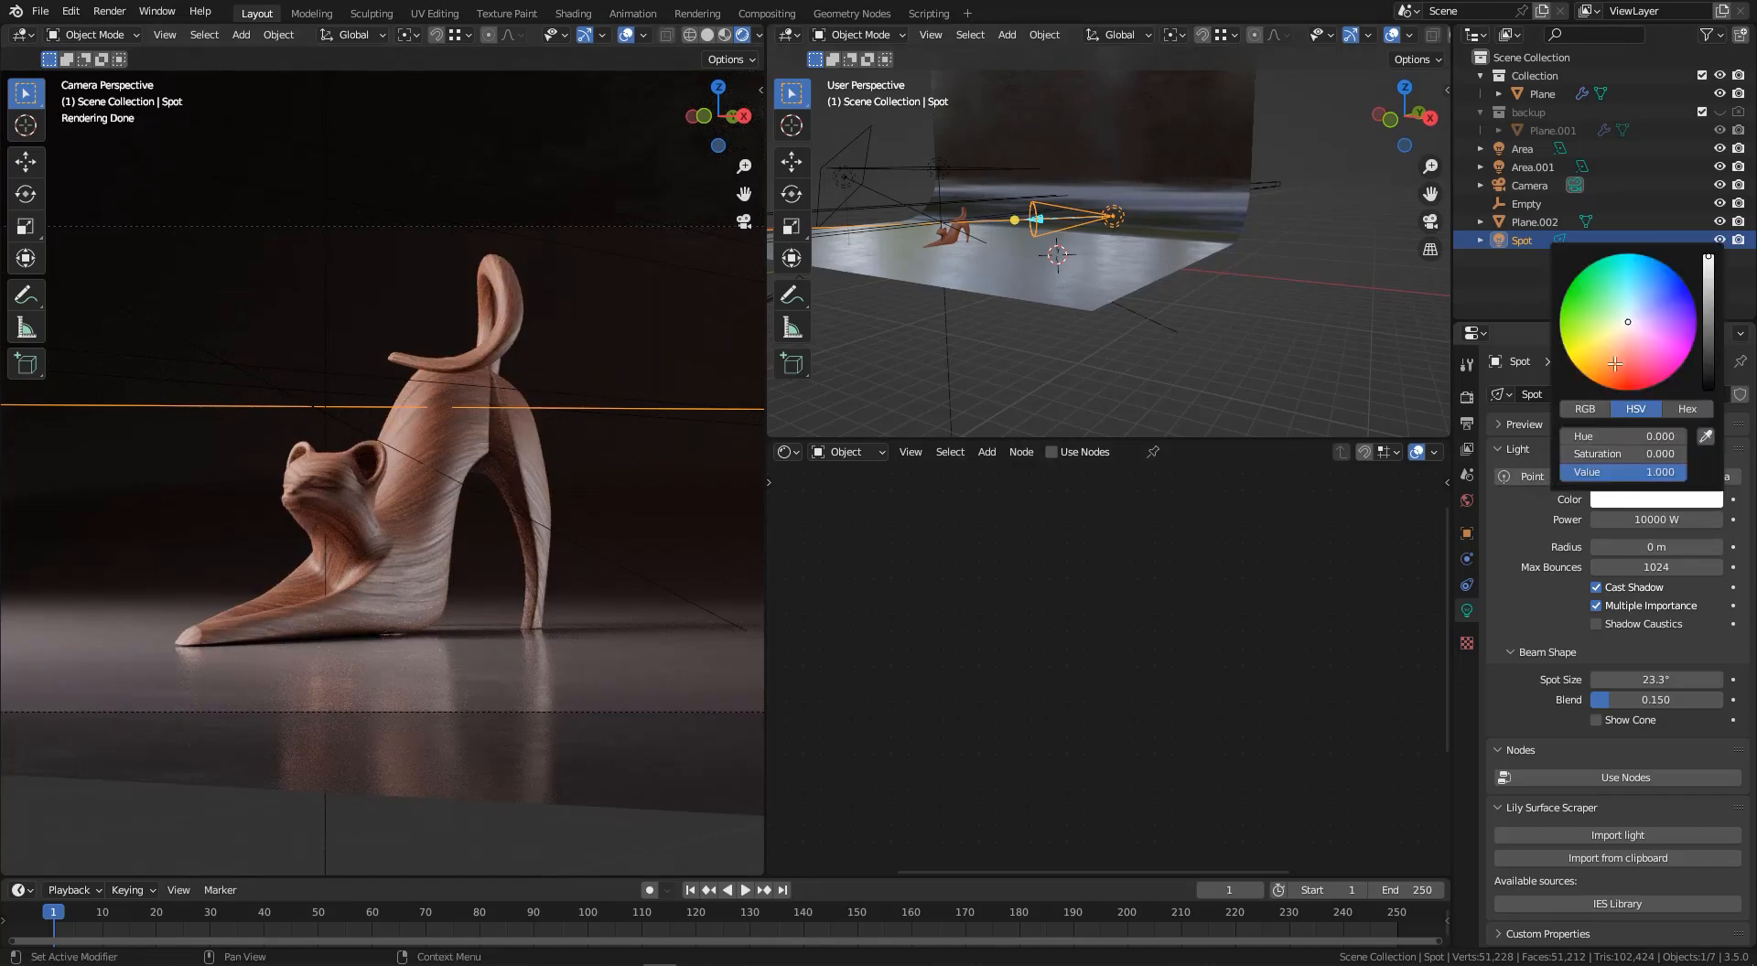
left_click(1654, 285)
left_click_drag(1648, 305, 773, 534)
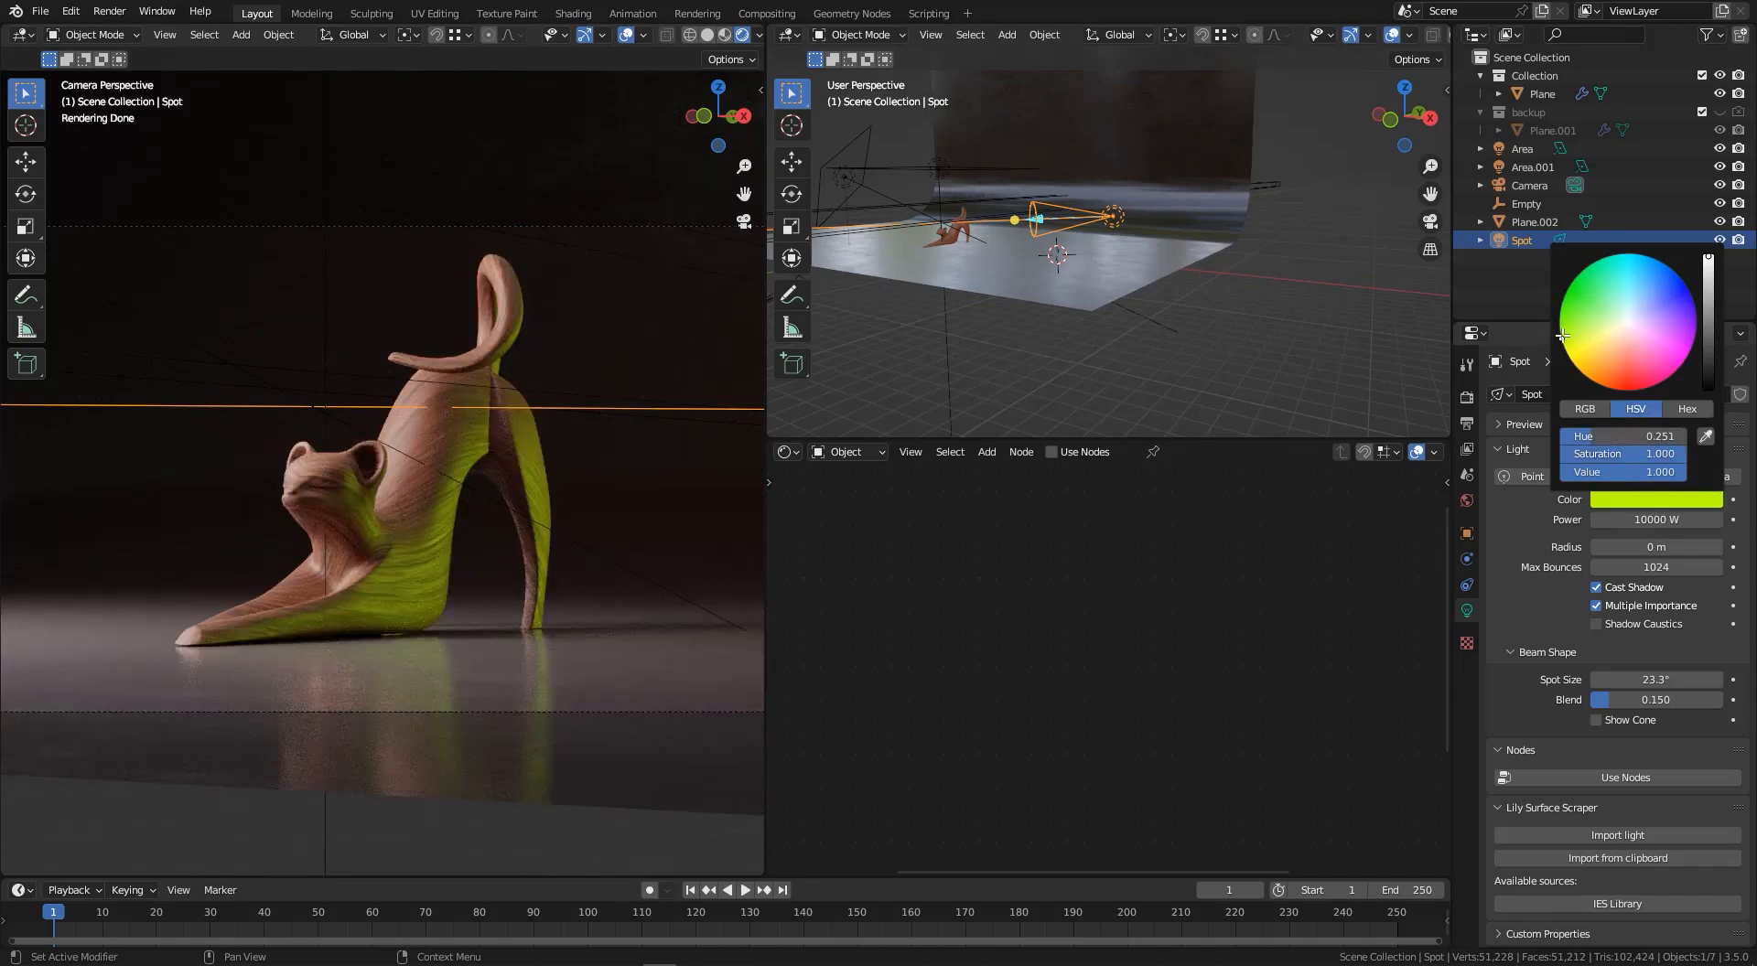
left_click(1648, 298)
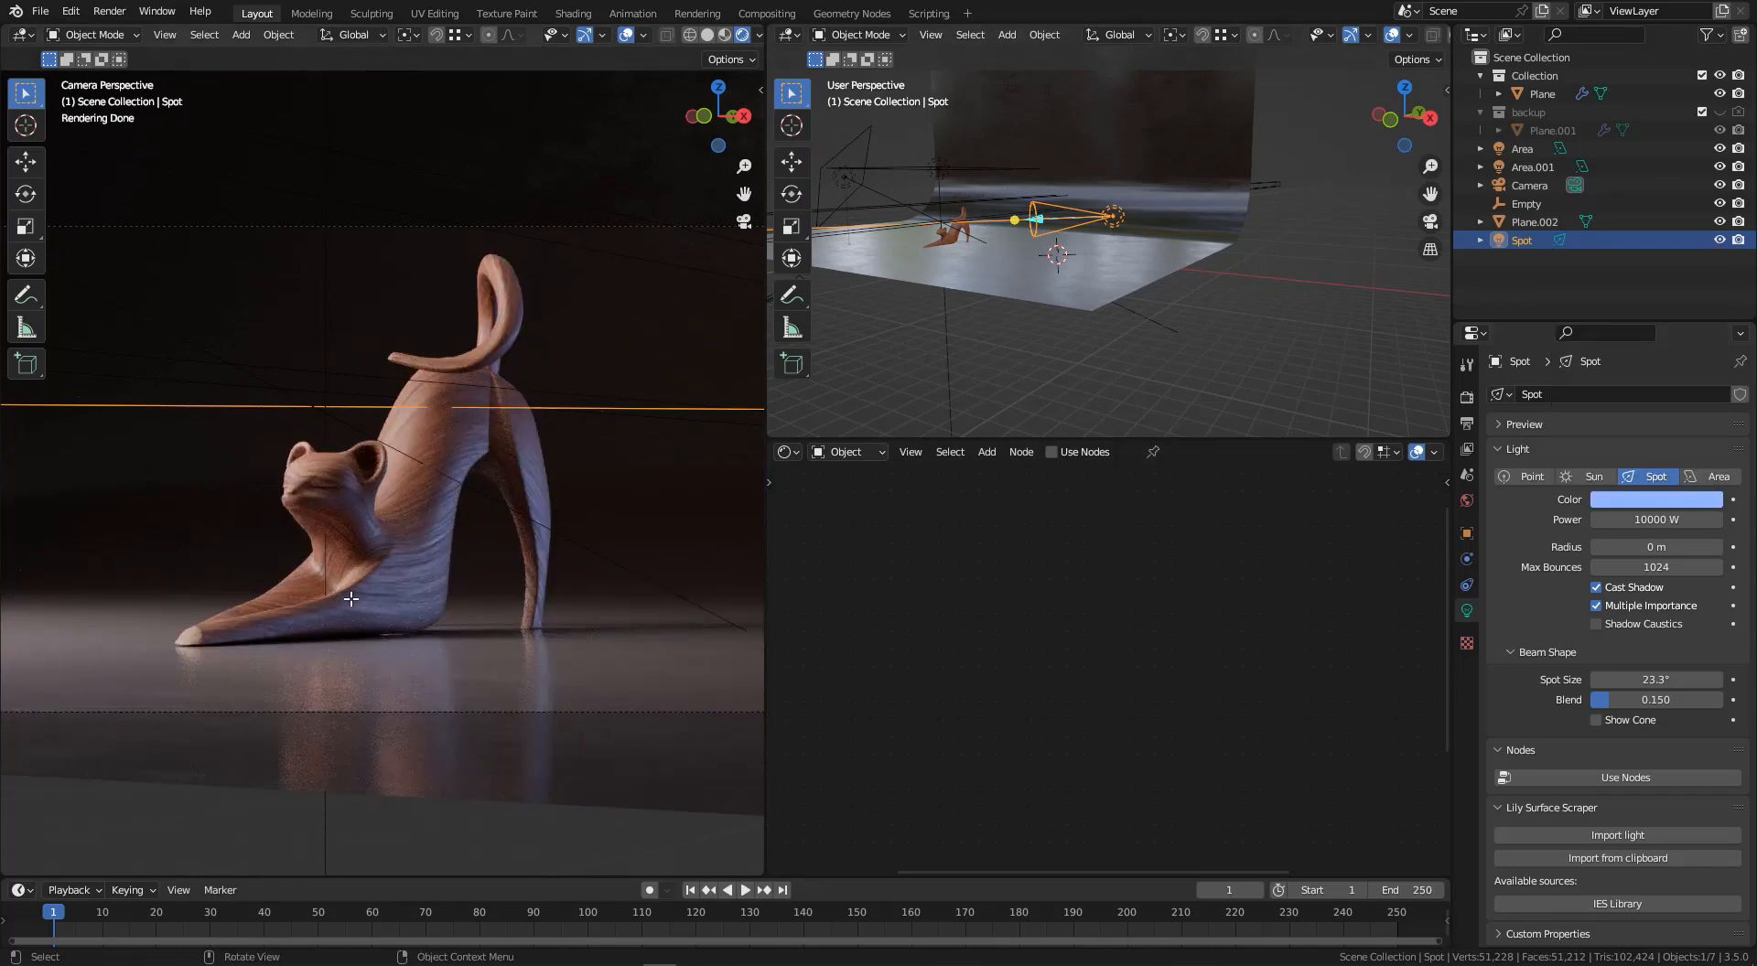
- Deselect all objects, check the framed render of the cat, and switch the camera view to Solid shading
key("alt+a")
scroll(314, 577, "up", 1)
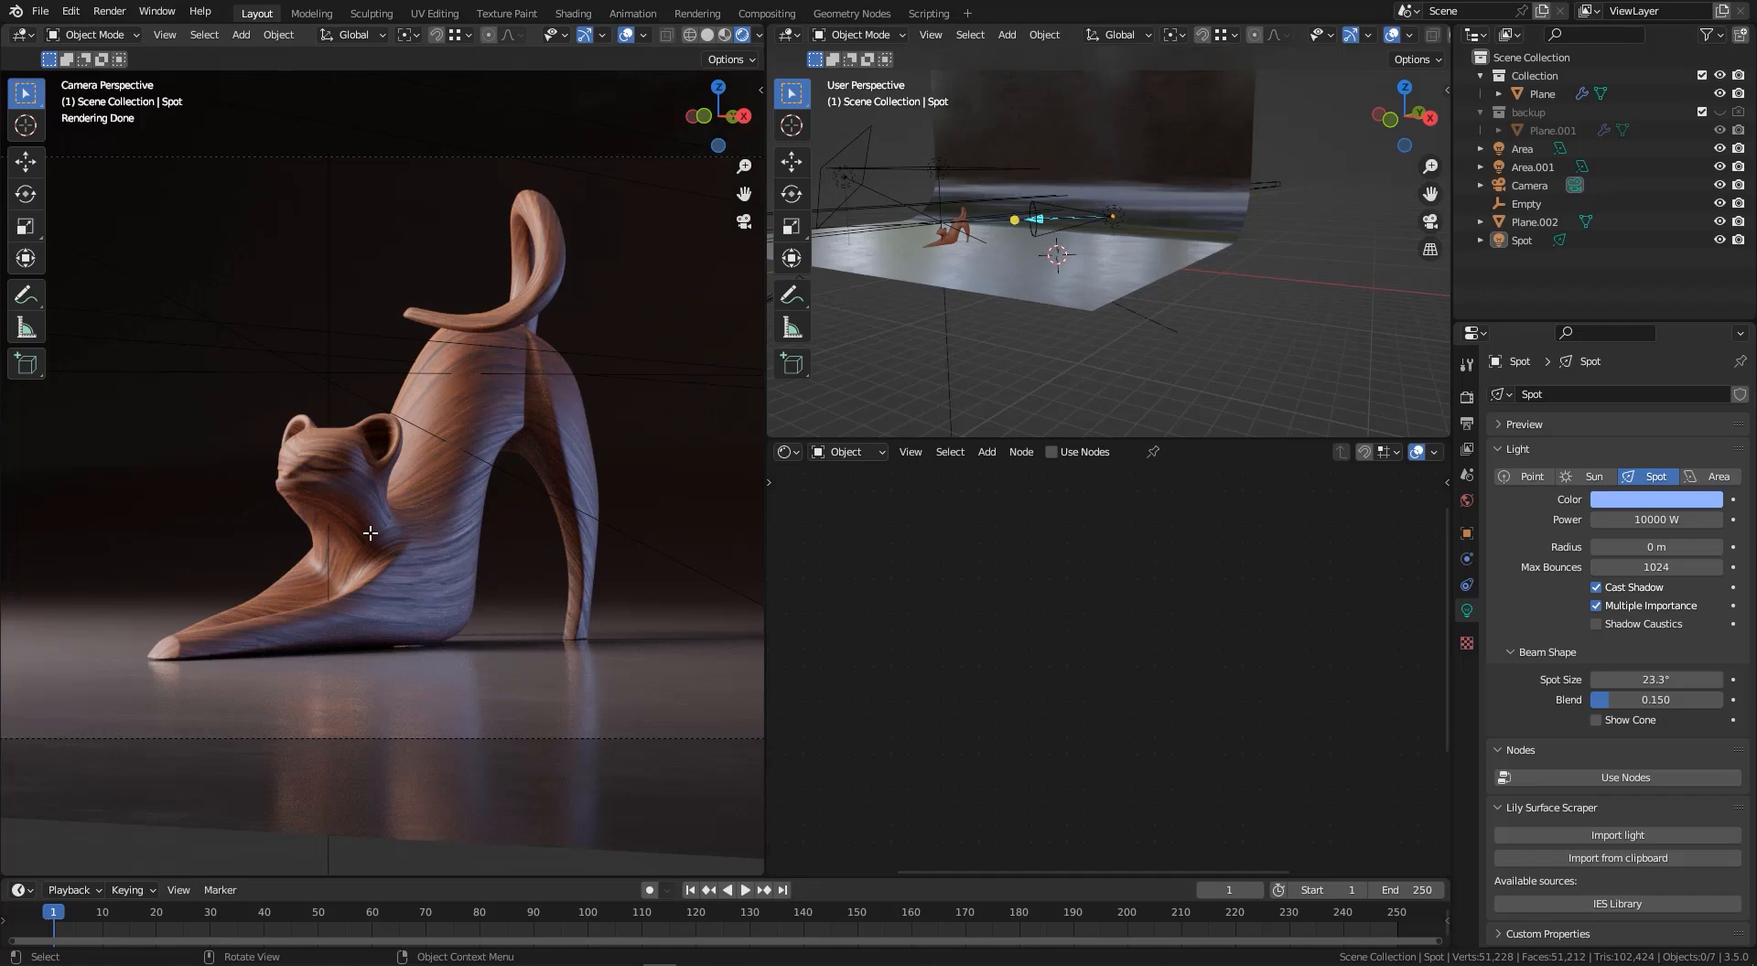
scroll(398, 517, "down", 3)
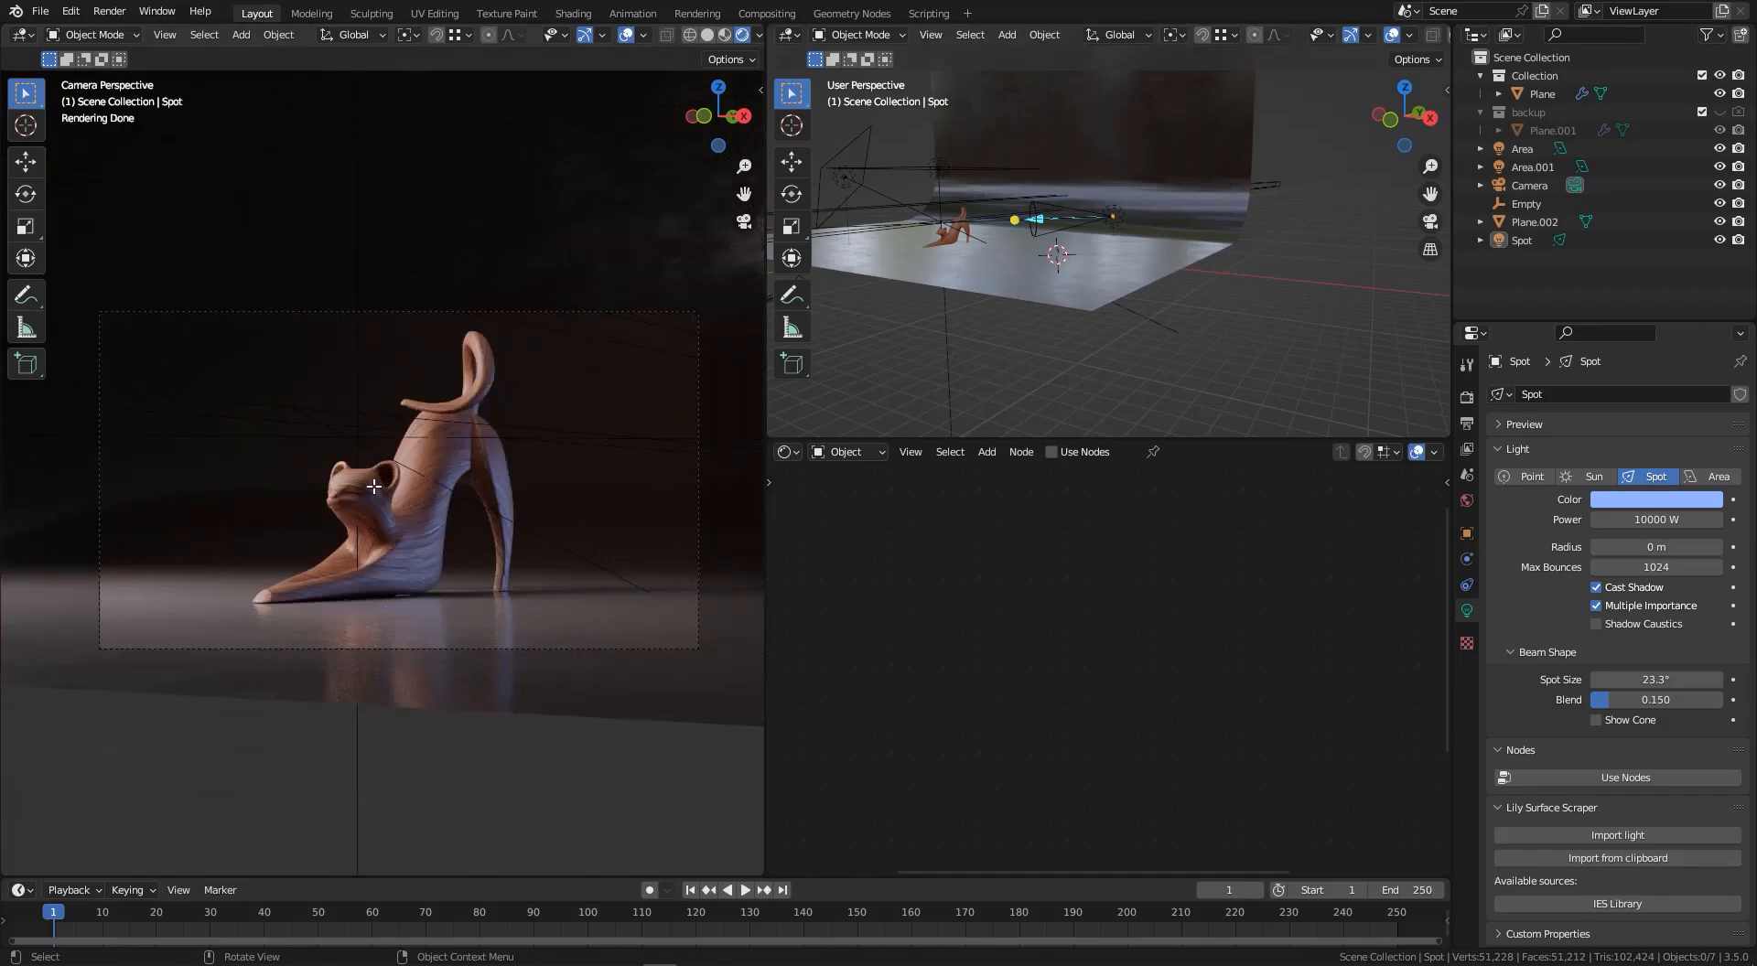
key("z")
key("z")
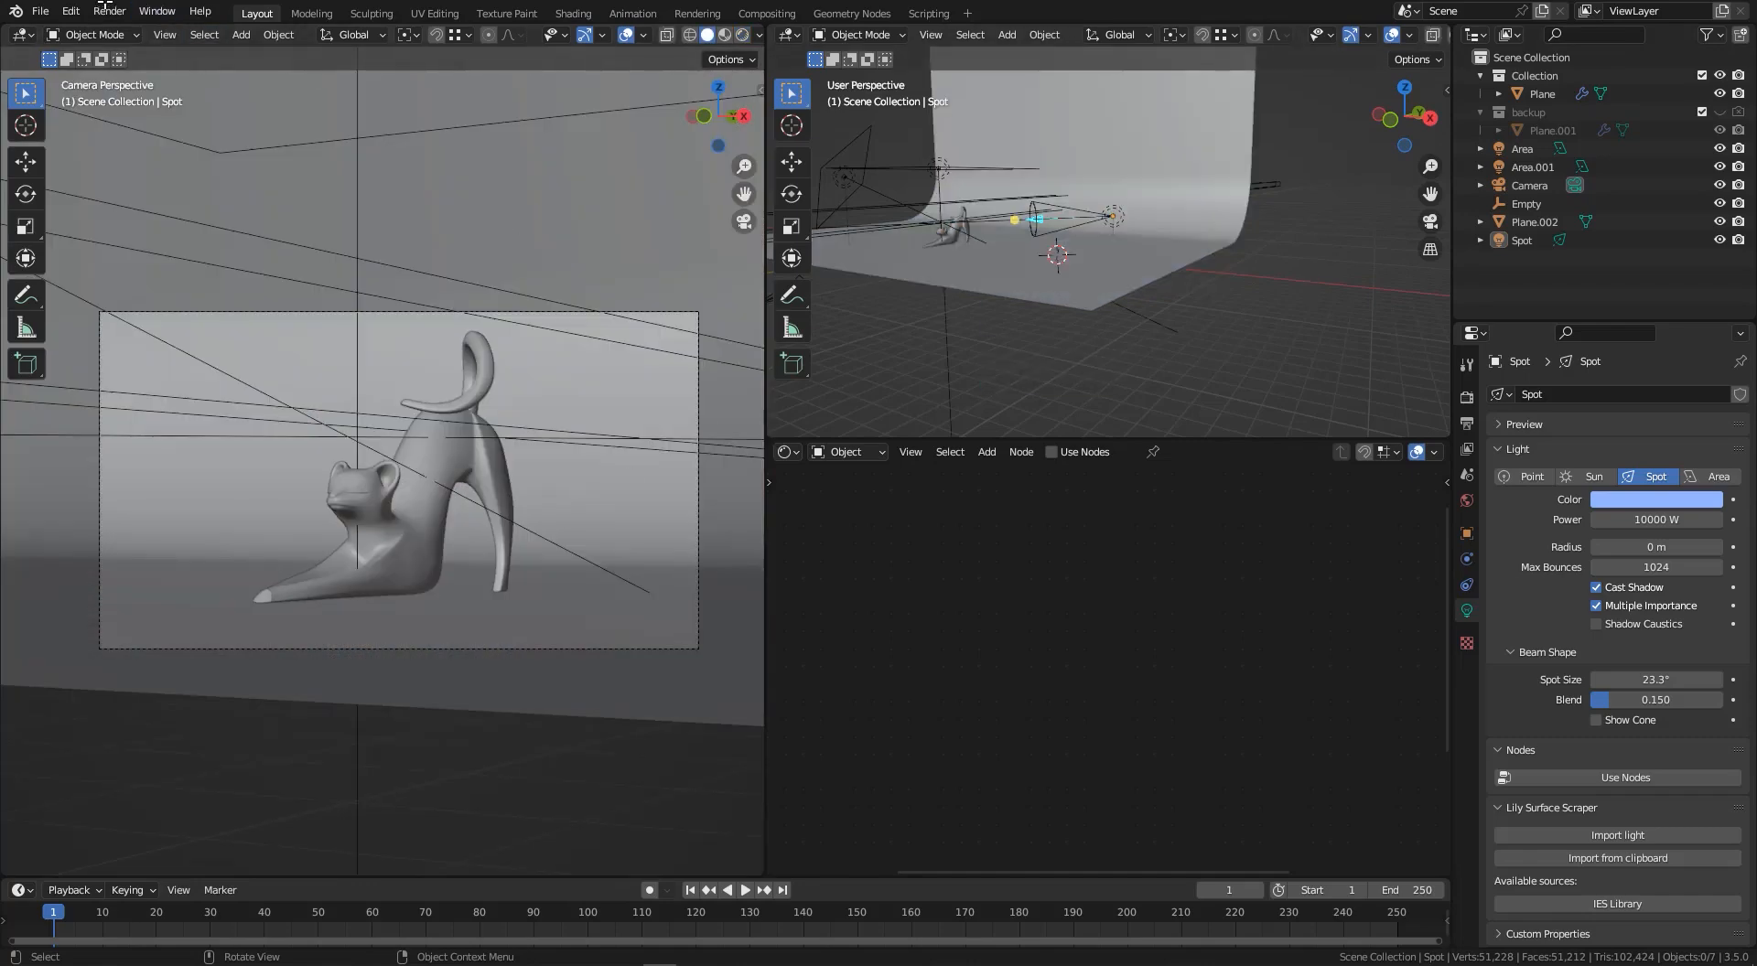
- Disable the noise threshold for final renders and set the render samples to 600
left_click(107, 9)
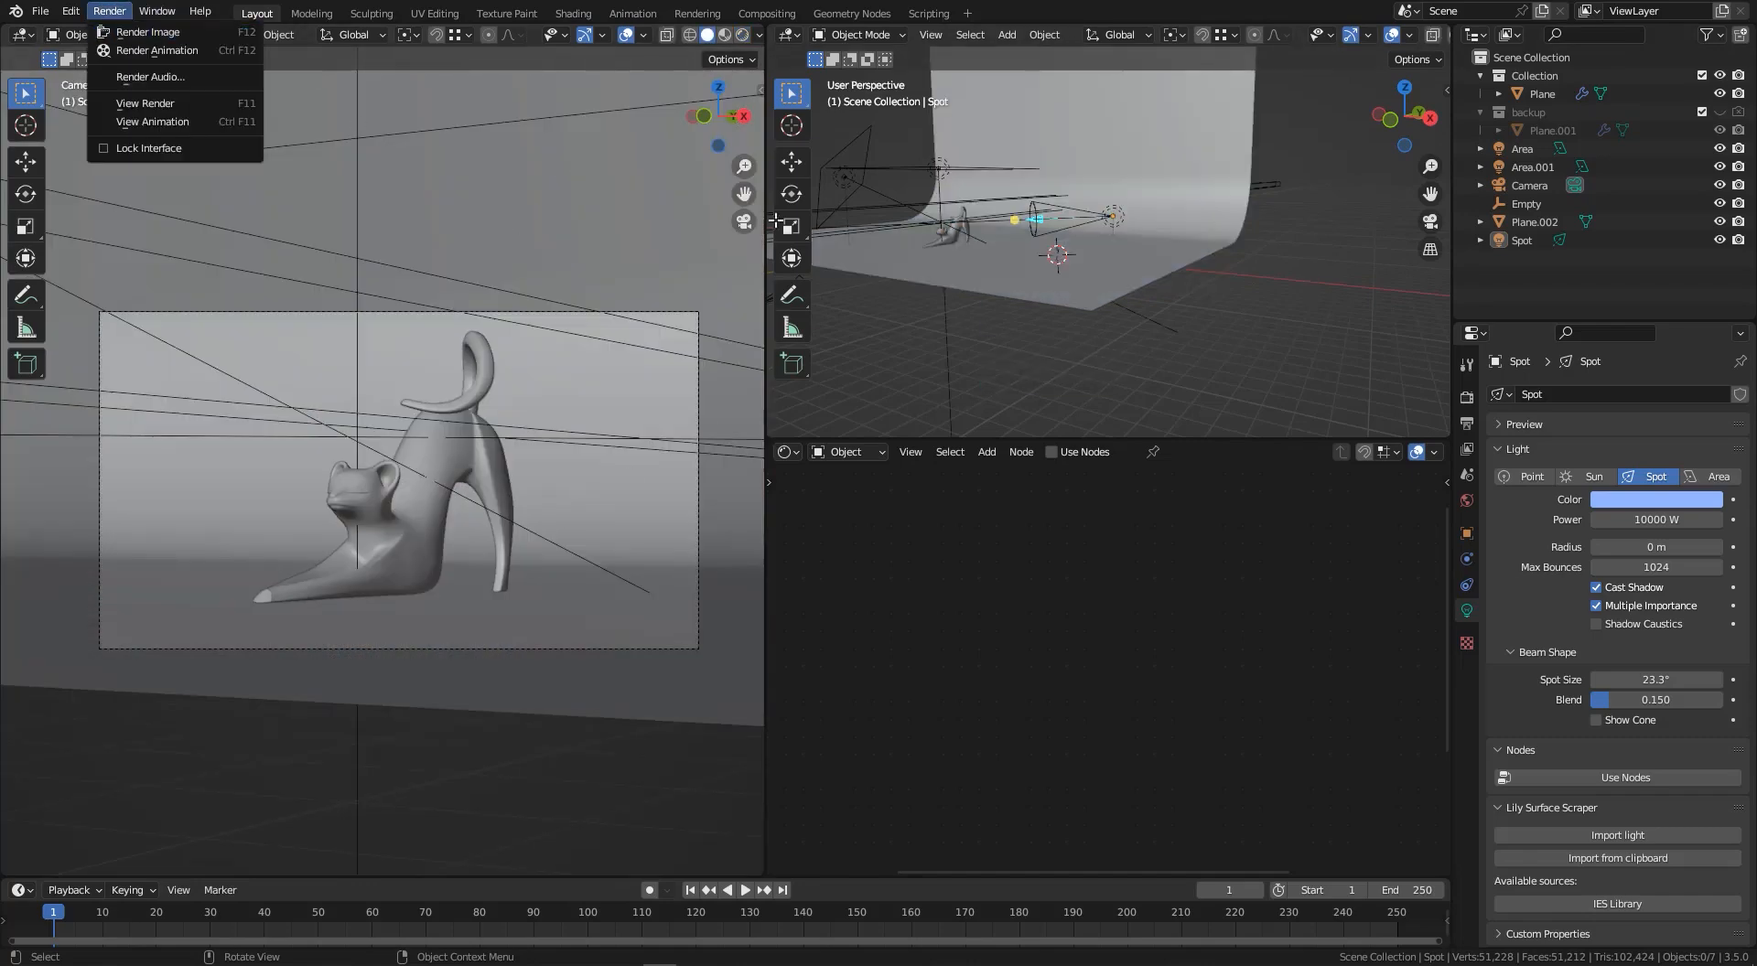
left_click(1467, 397)
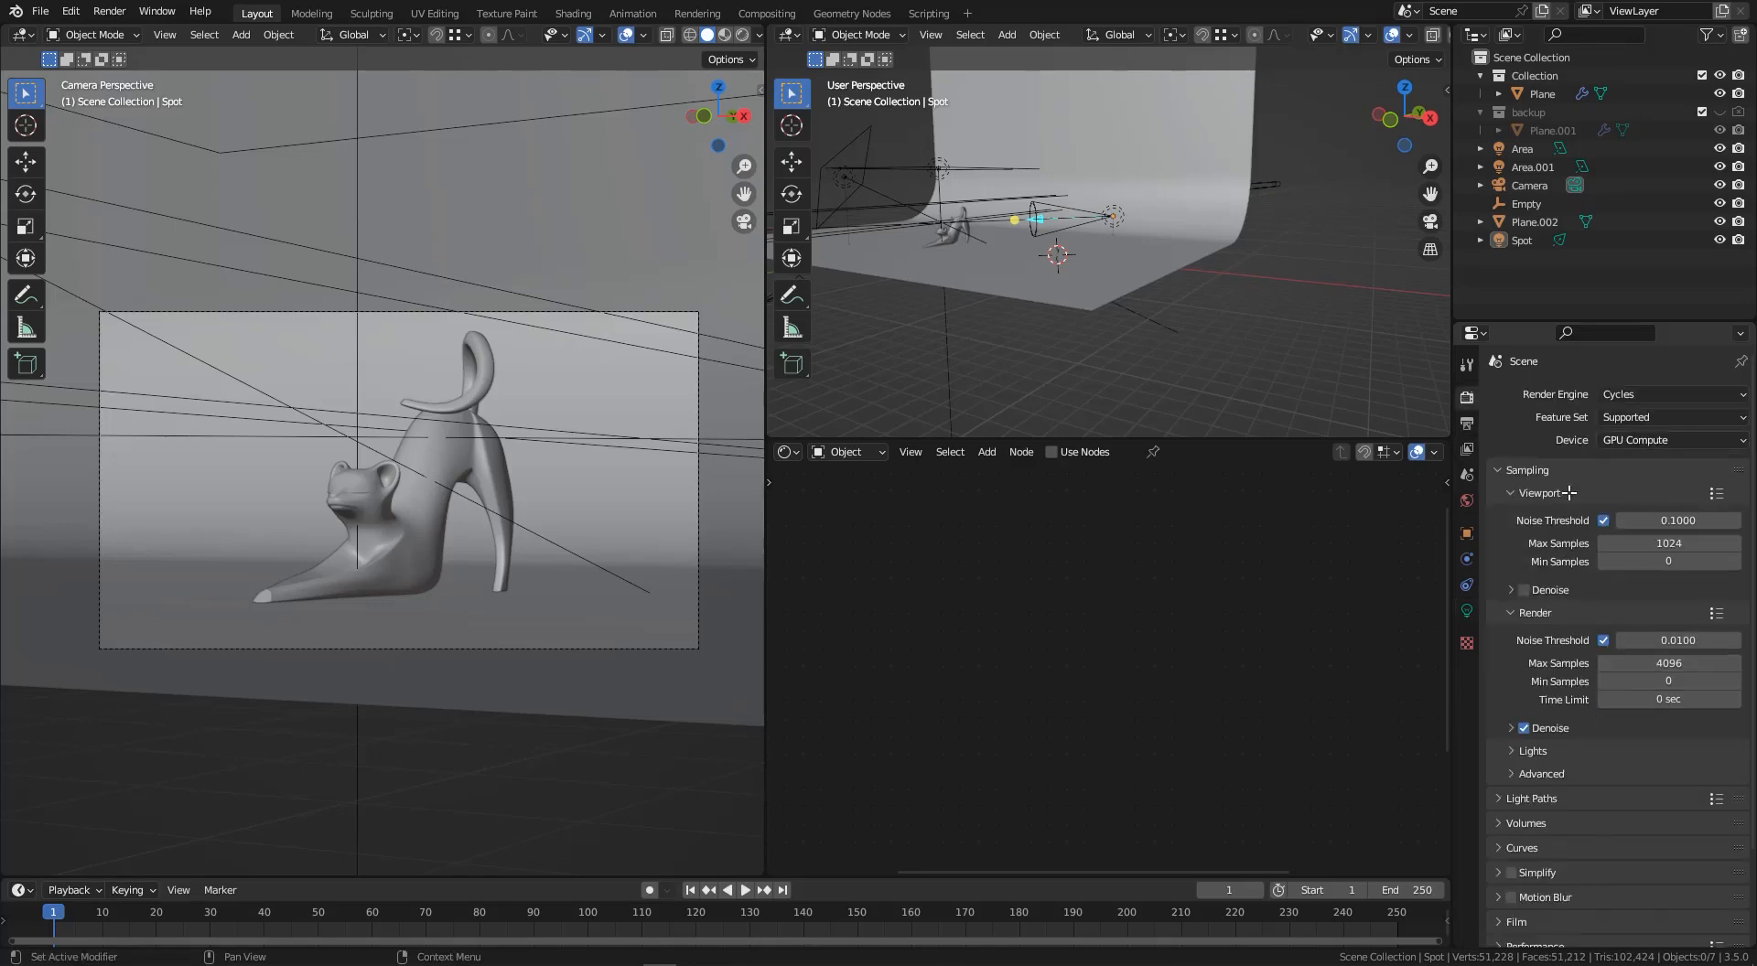
scroll(1521, 643, "down", 1)
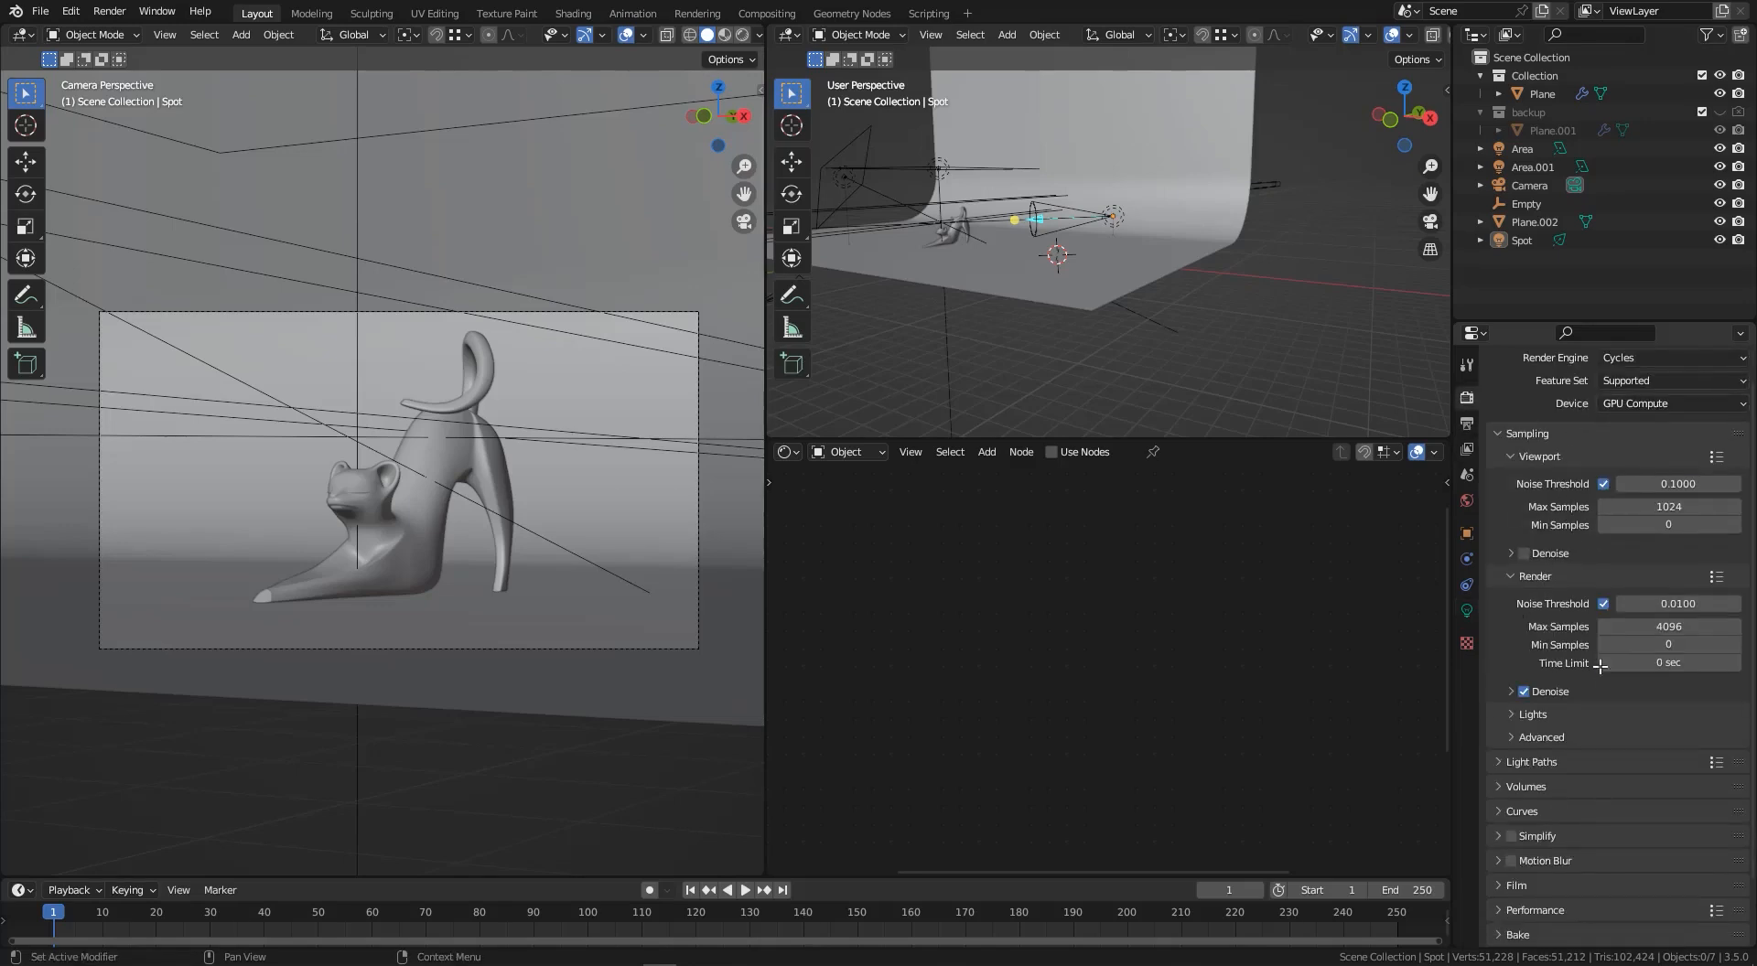
left_click(1604, 604)
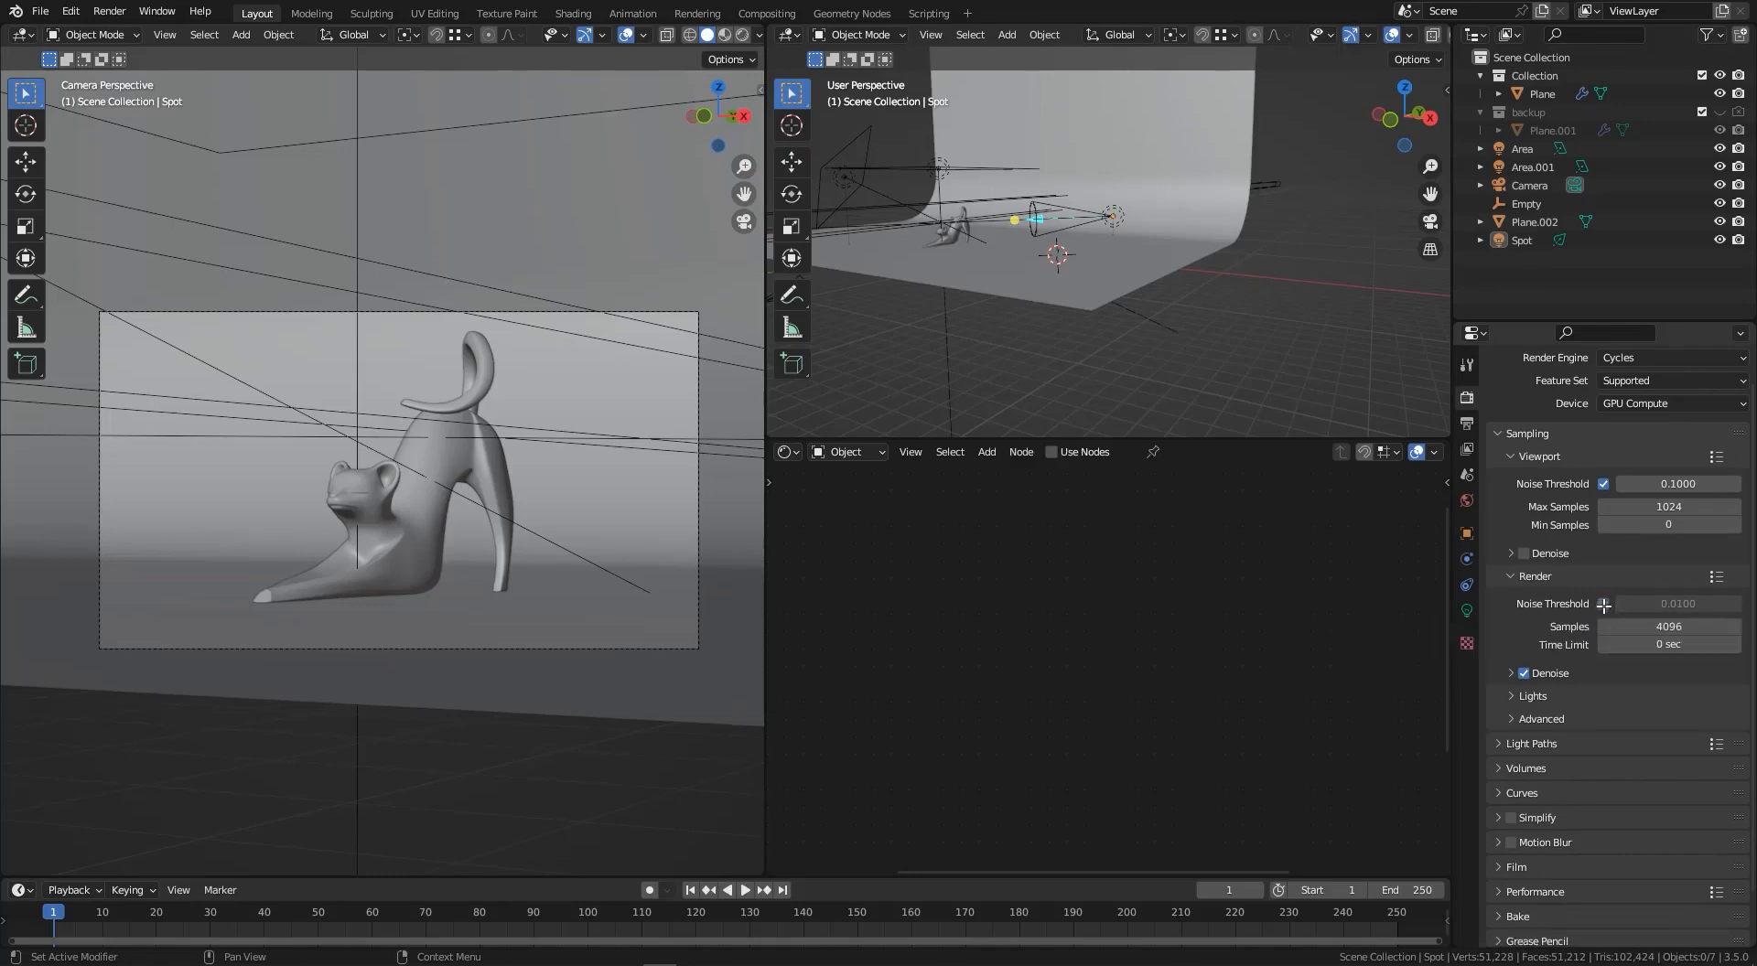
double_click(1679, 630)
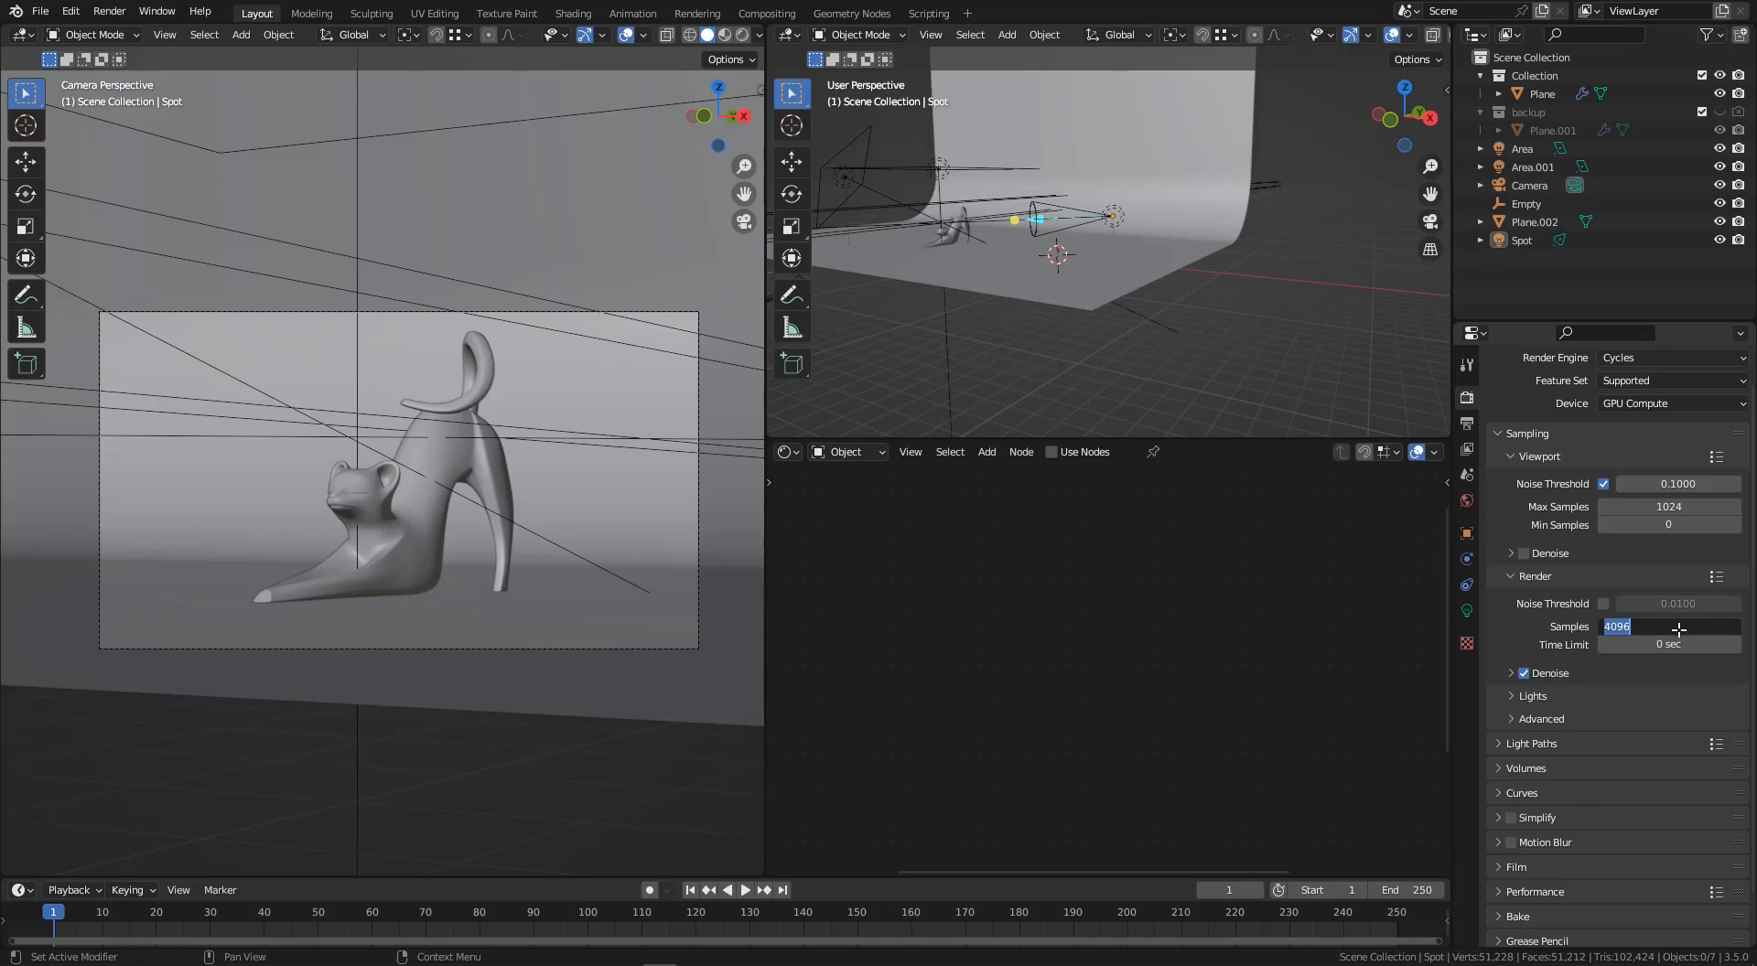
type("600")
key("Return")
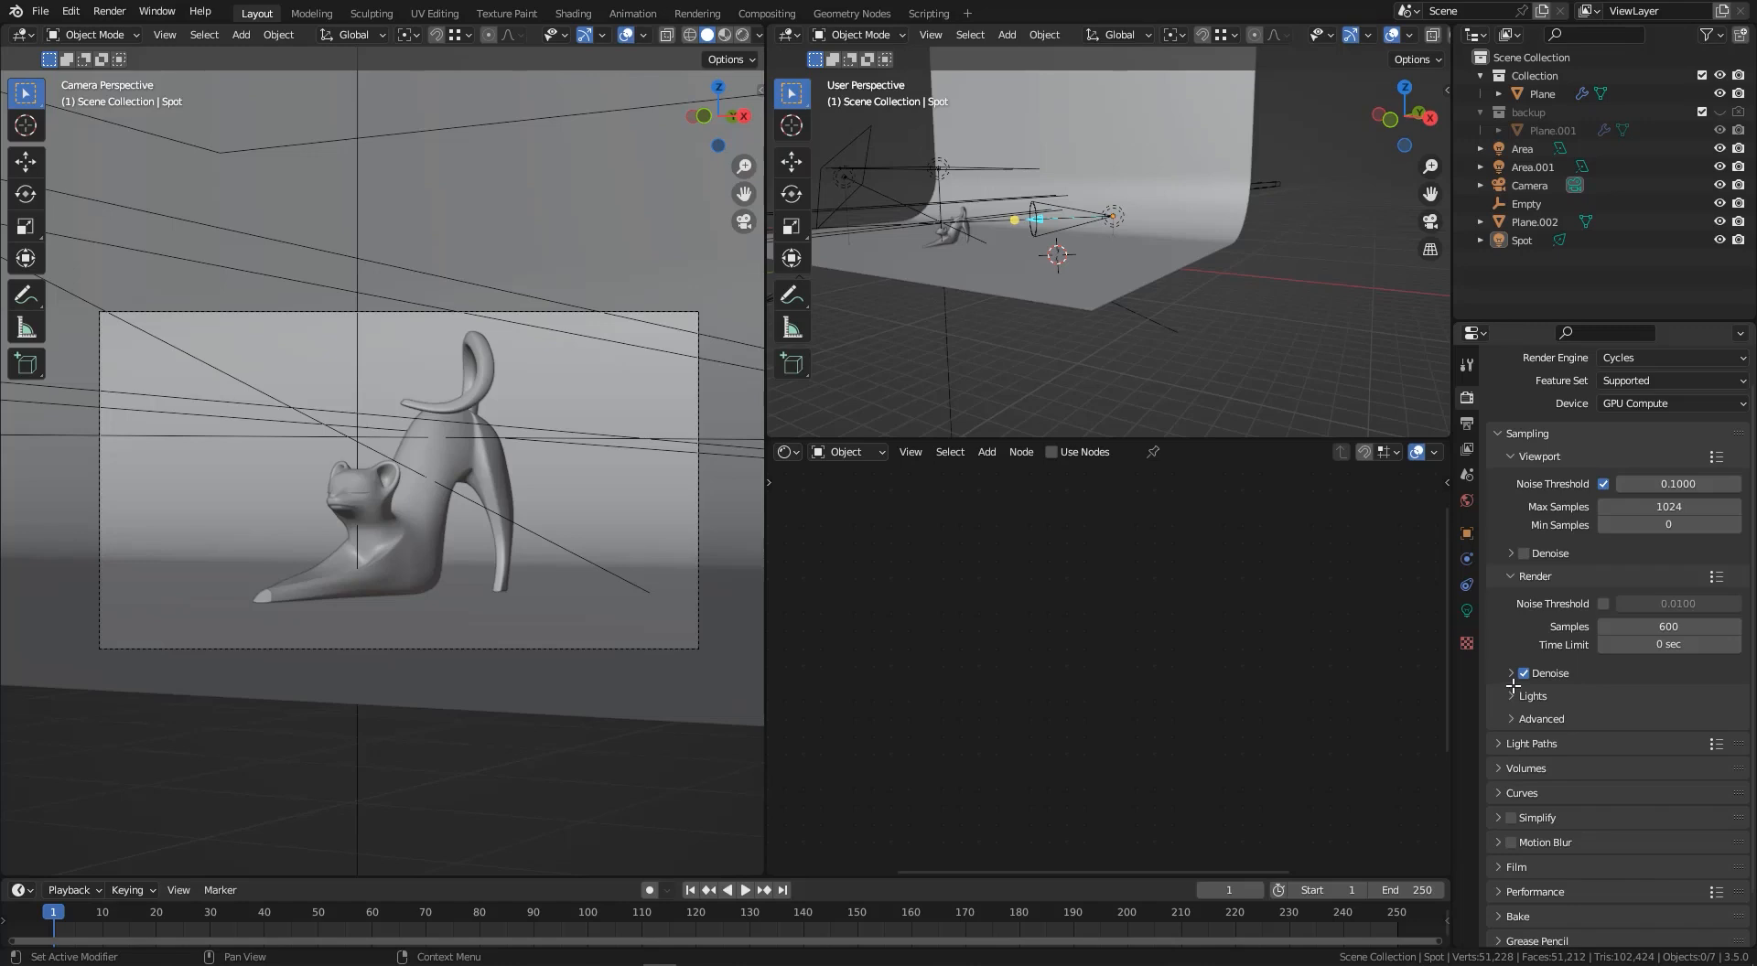
- Set the output resolution scale to 200% and render the image
left_click(1467, 423)
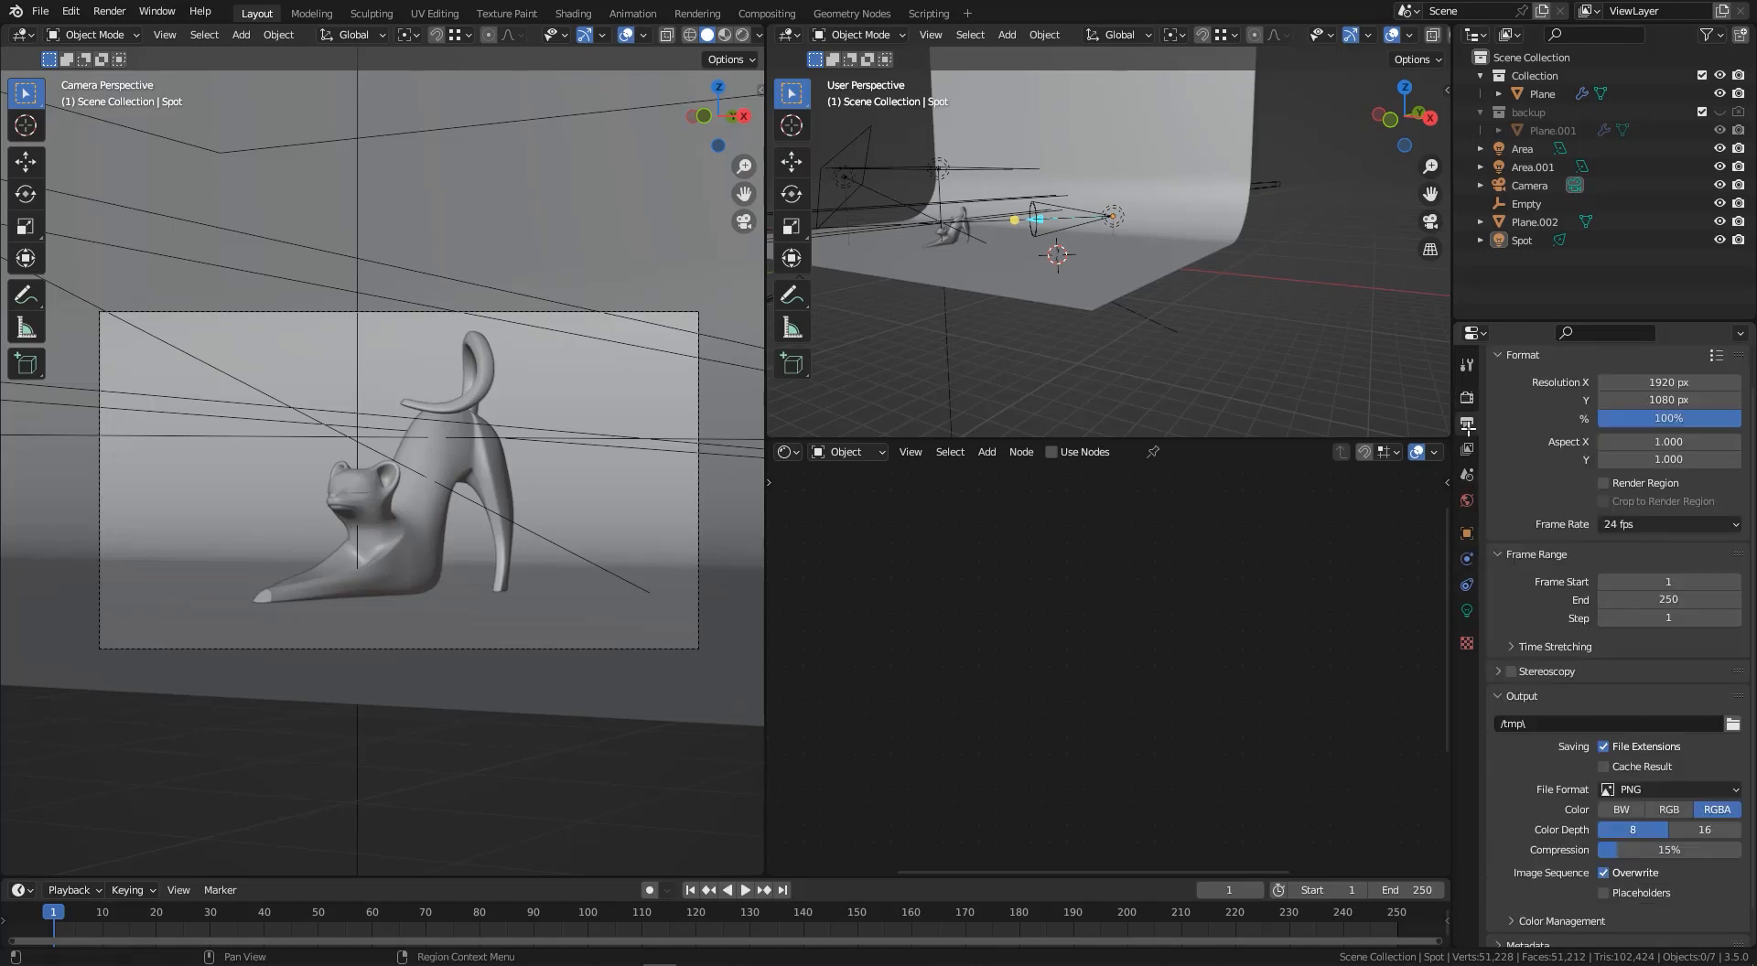
left_click(1668, 419)
left_click(1602, 419)
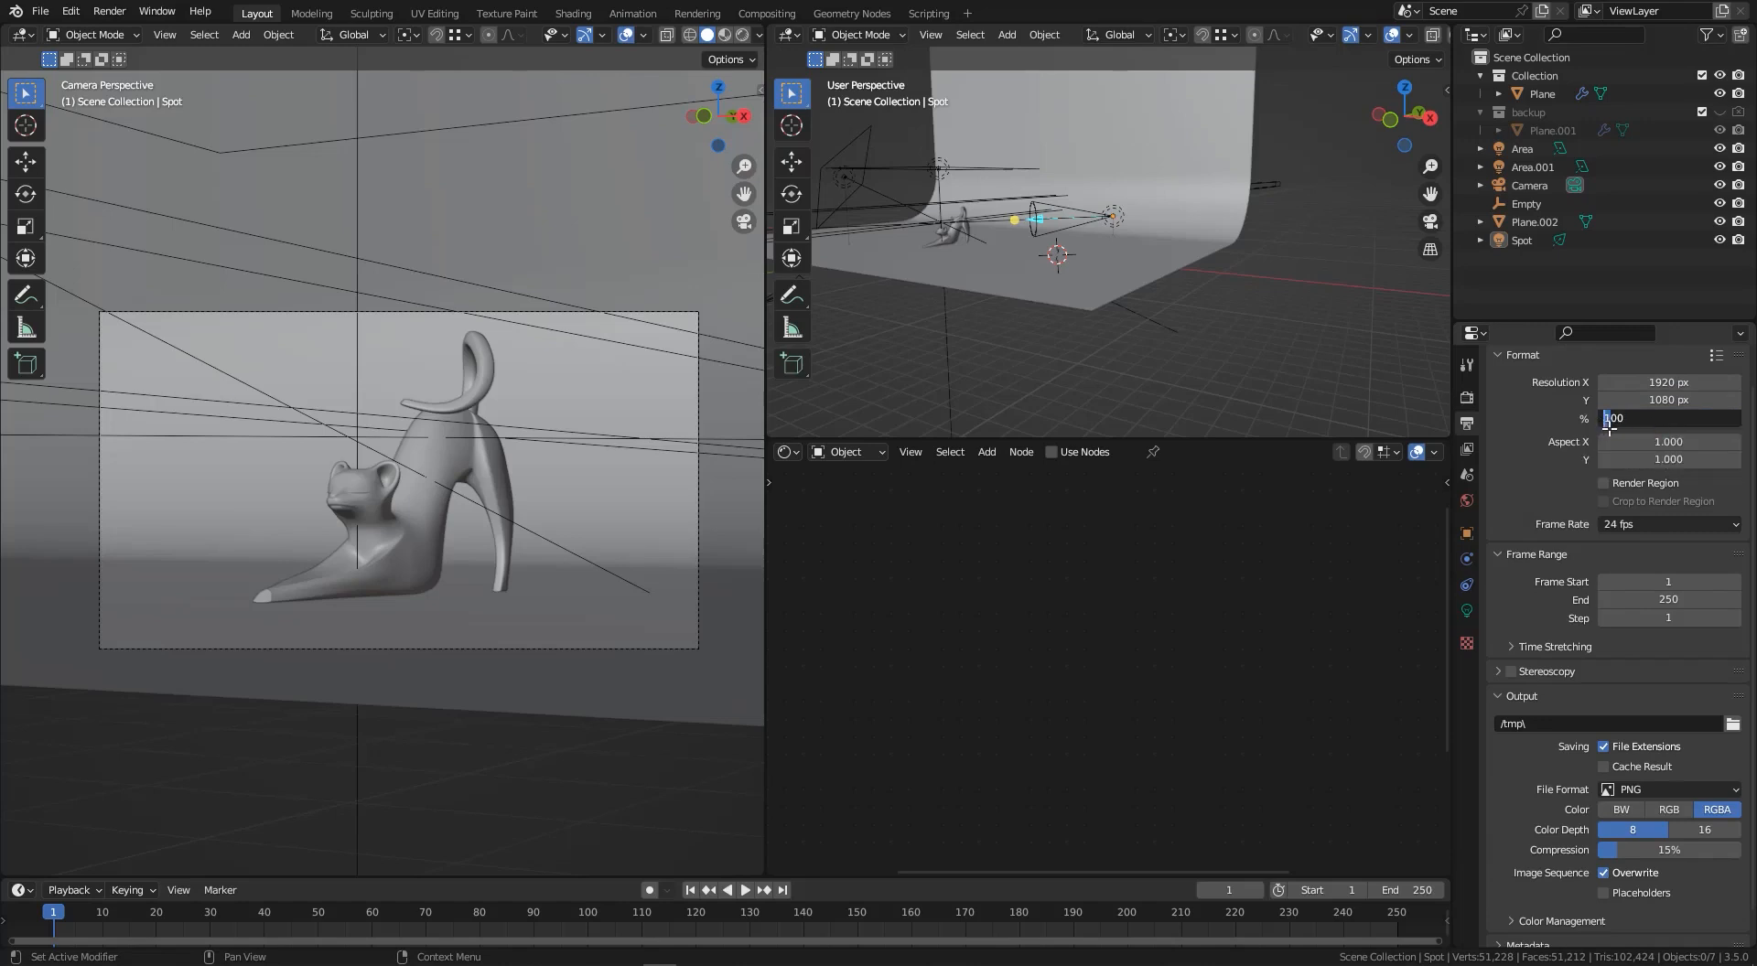
key("Return")
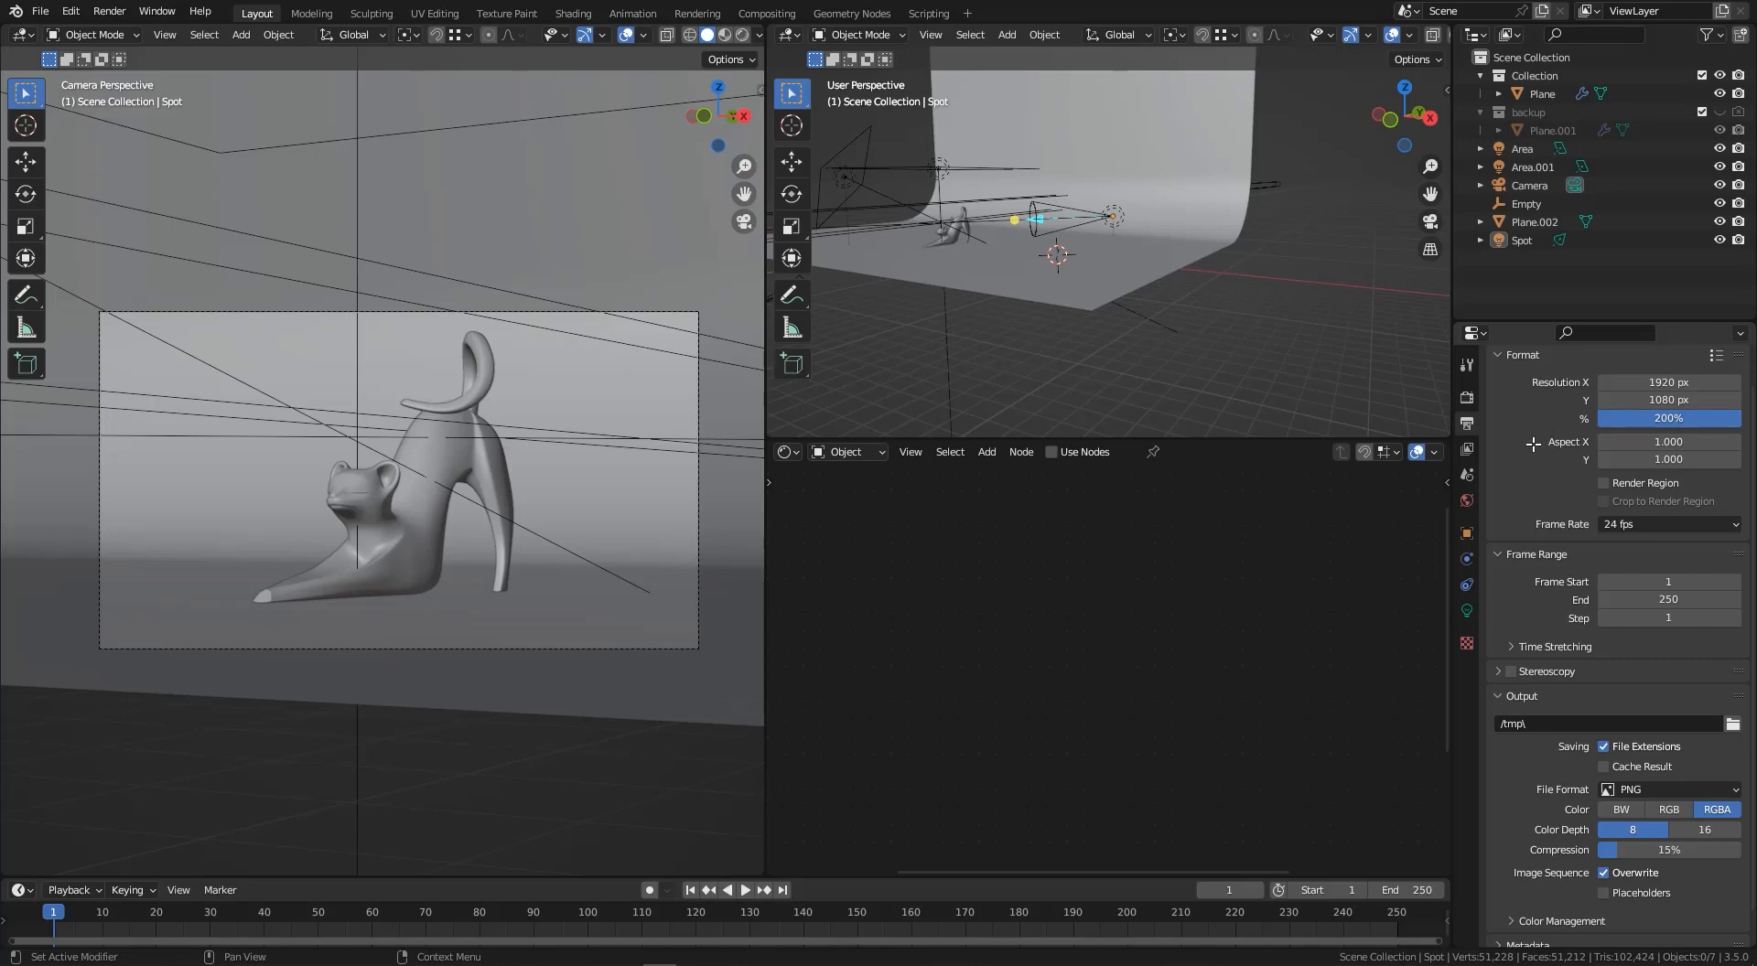
left_click(100, 12)
left_click(148, 32)
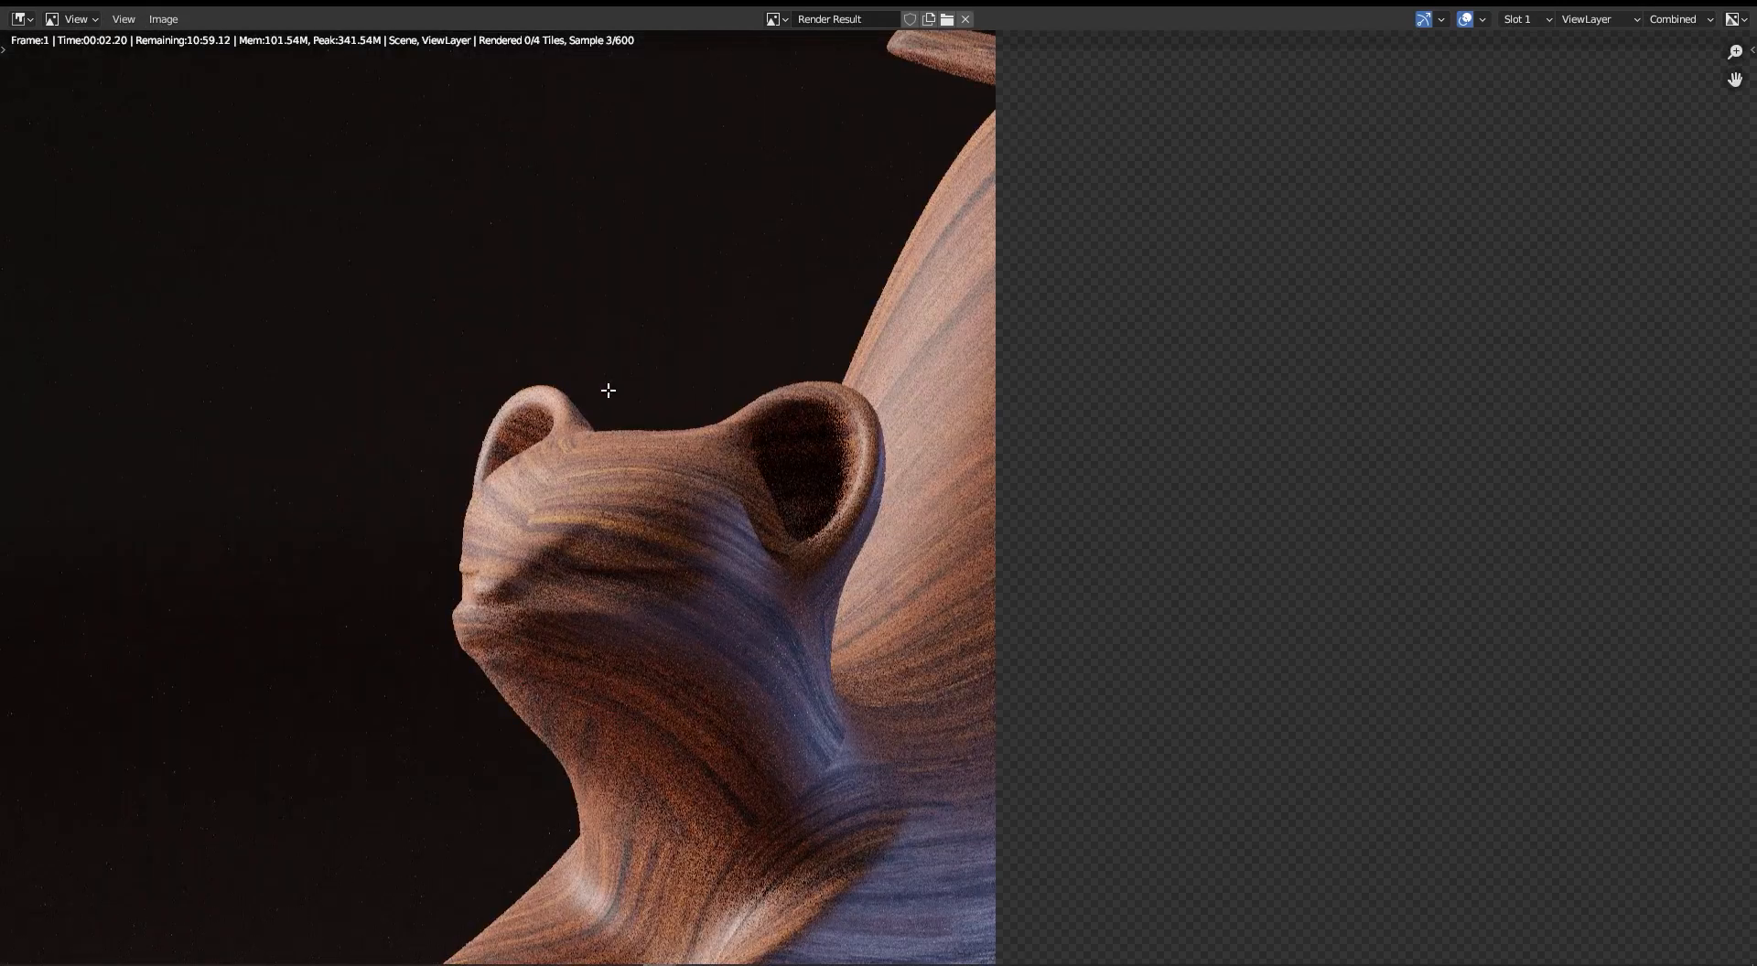
- Examine the wood grain and lighting on the cat's head, body and legs in the render
scroll(615, 427, "down", 3)
middle_click_drag(622, 506, 651, 522)
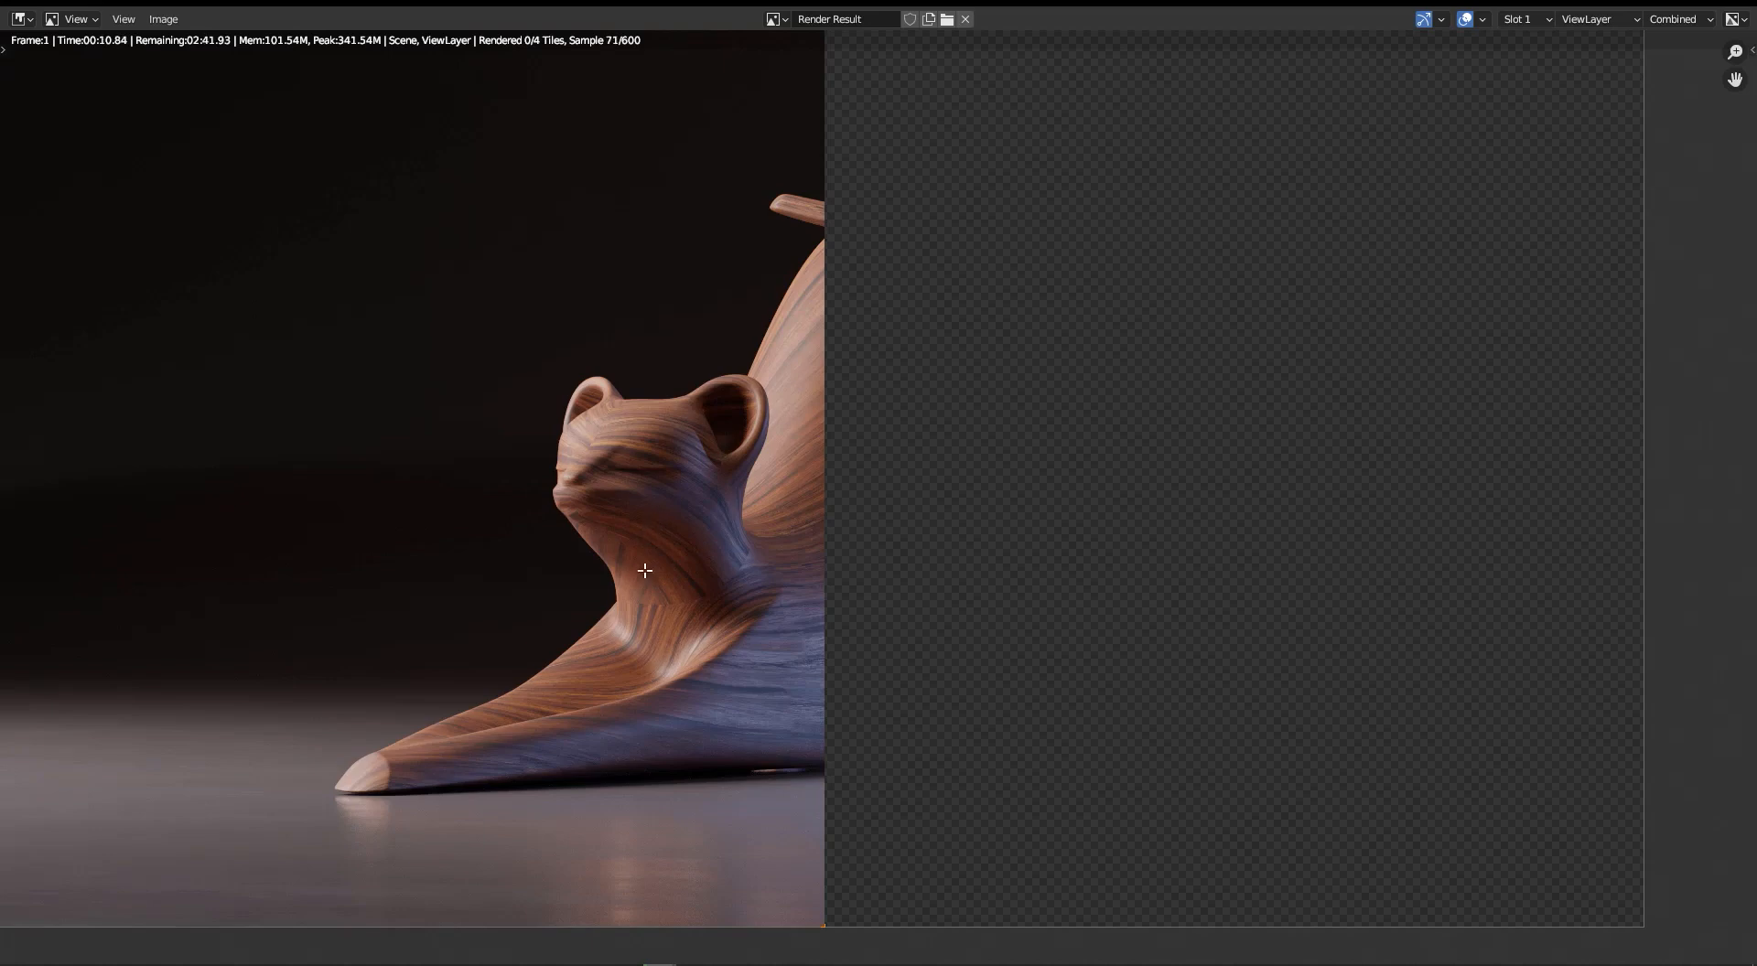
scroll(669, 567, "up", 2)
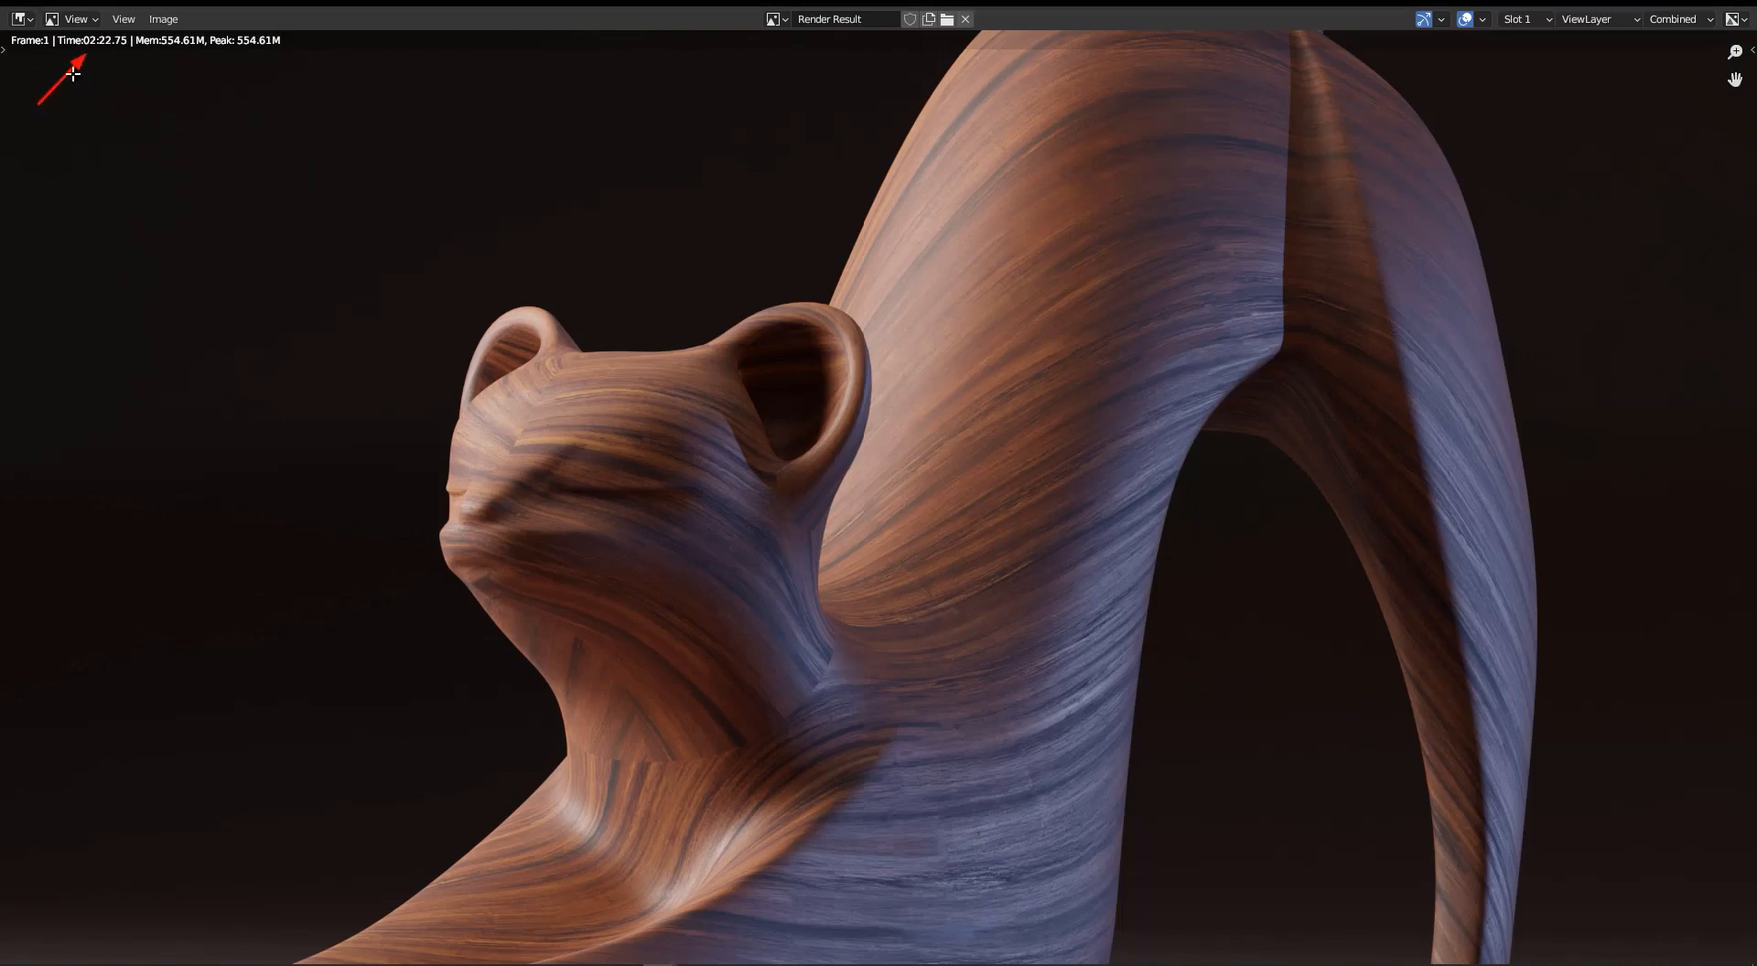
middle_click_drag(999, 293, 904, 469)
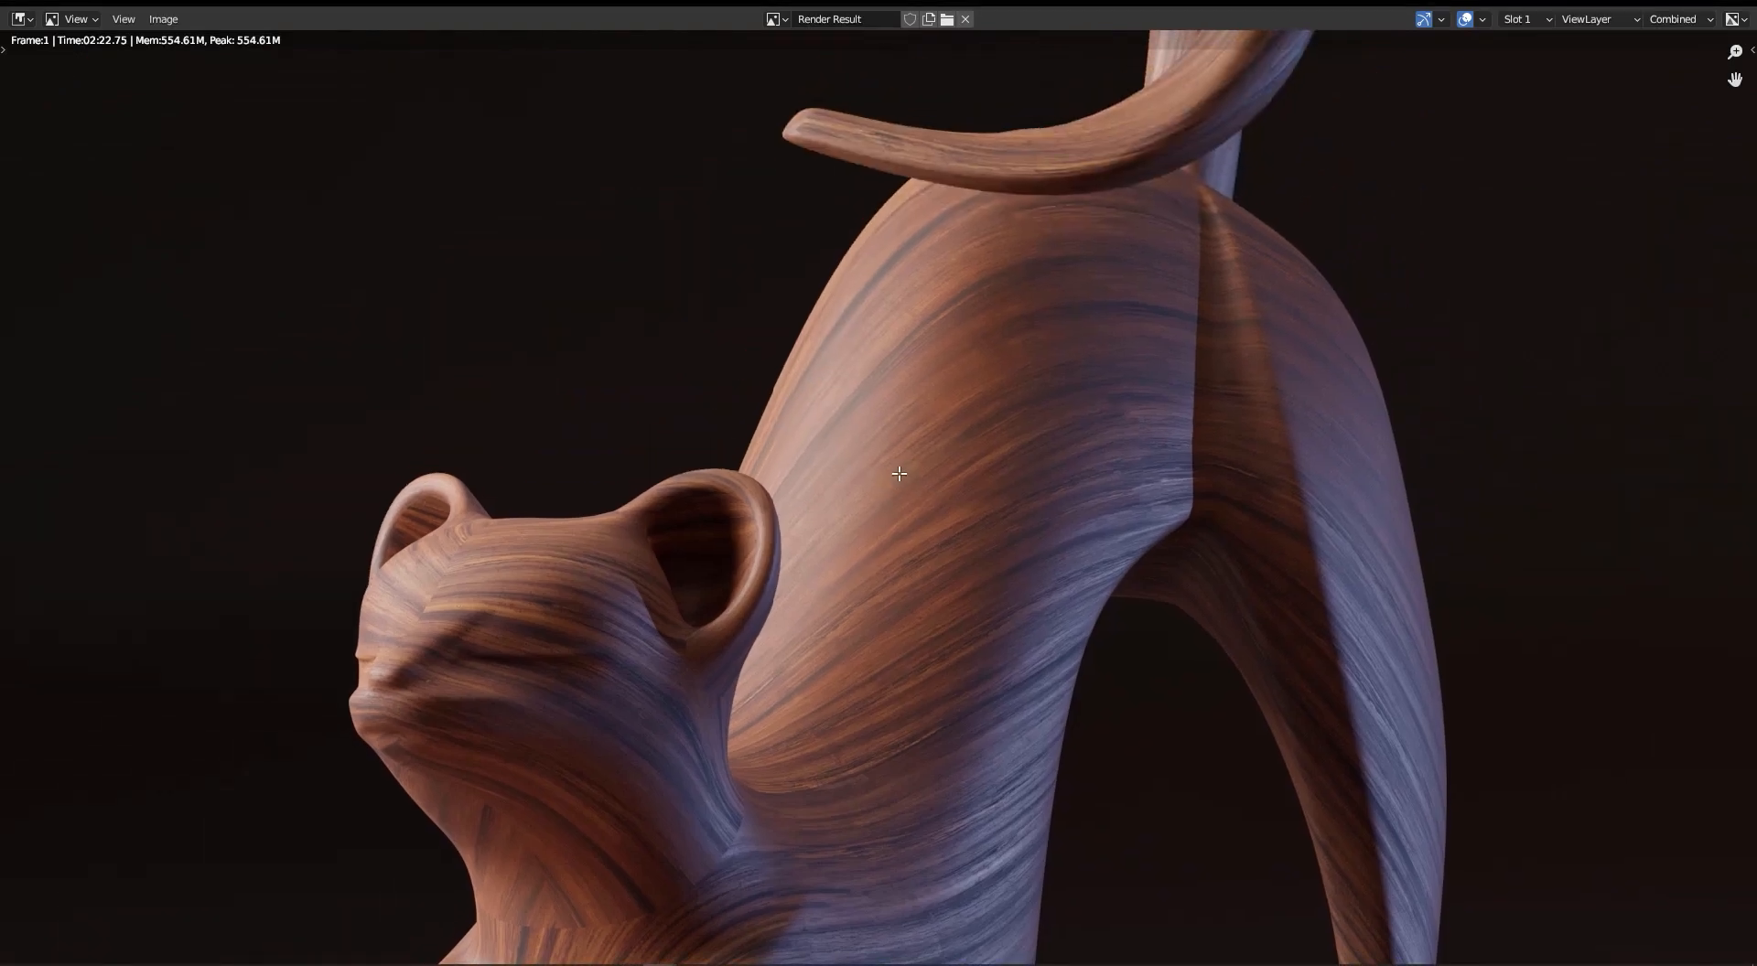
middle_click_drag(748, 687, 938, 242)
middle_click_drag(1008, 455, 711, 549)
middle_click_drag(776, 340, 796, 594)
scroll(877, 324, "down", 2)
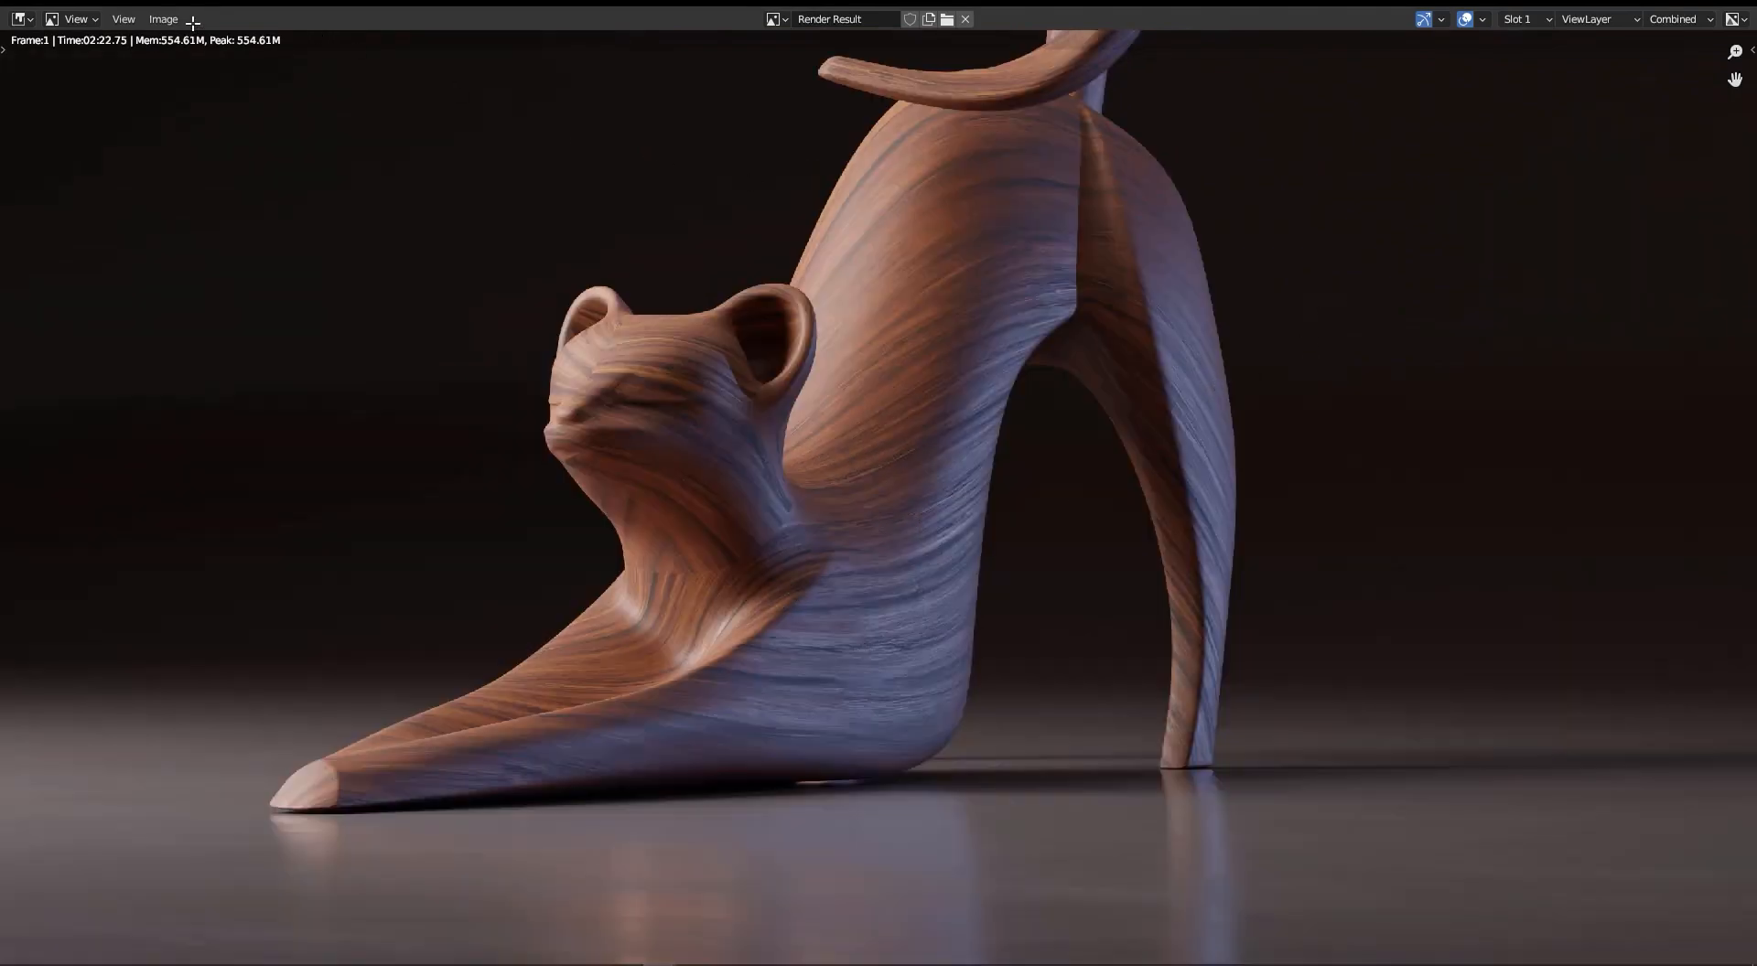
- Save the rendered image as a PNG named Result 1
left_click(164, 18)
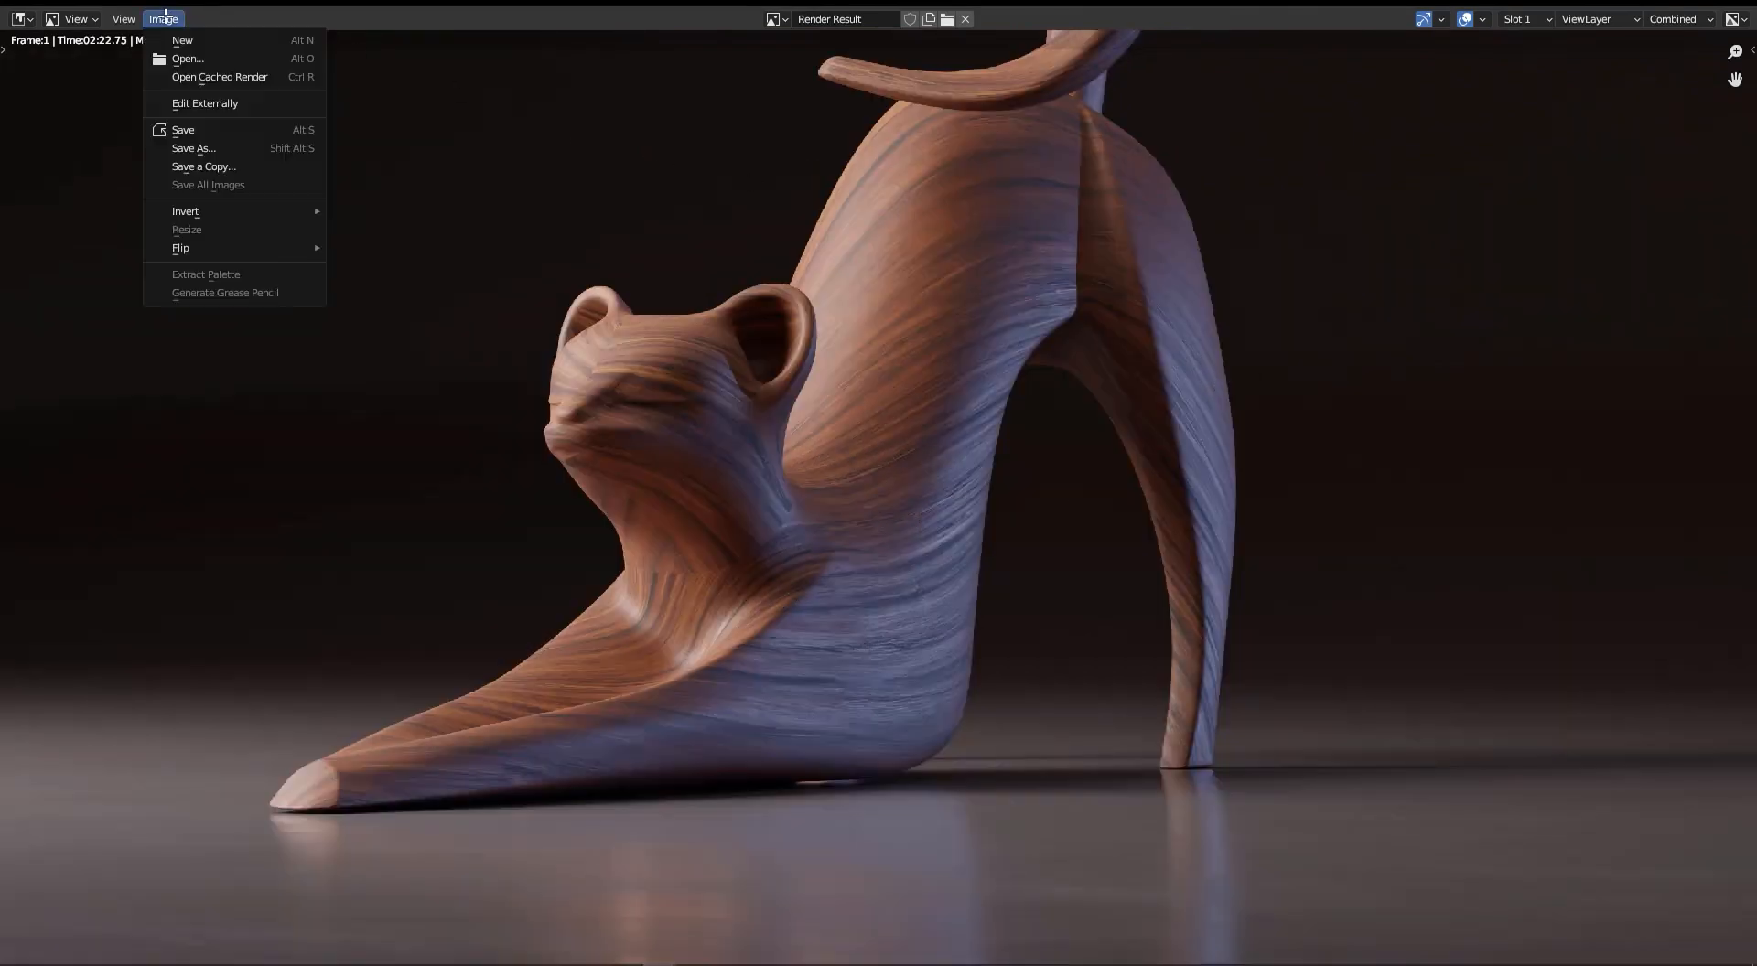
left_click(177, 149)
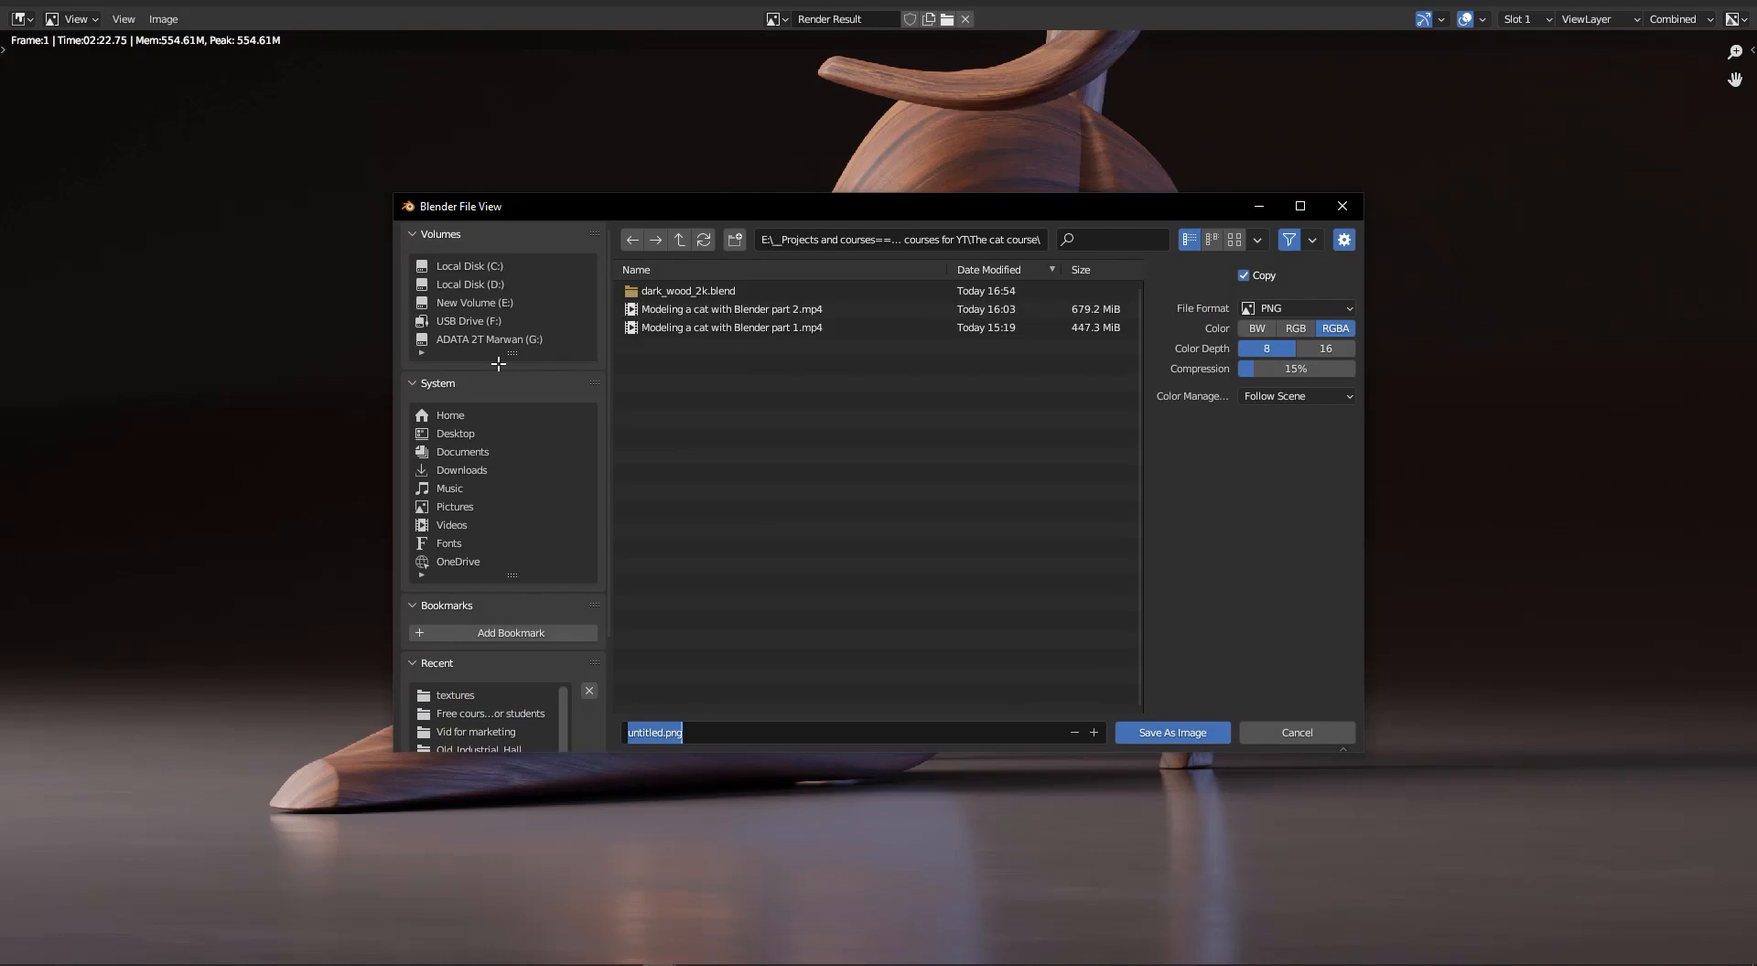
type("Result 1")
key("Return")
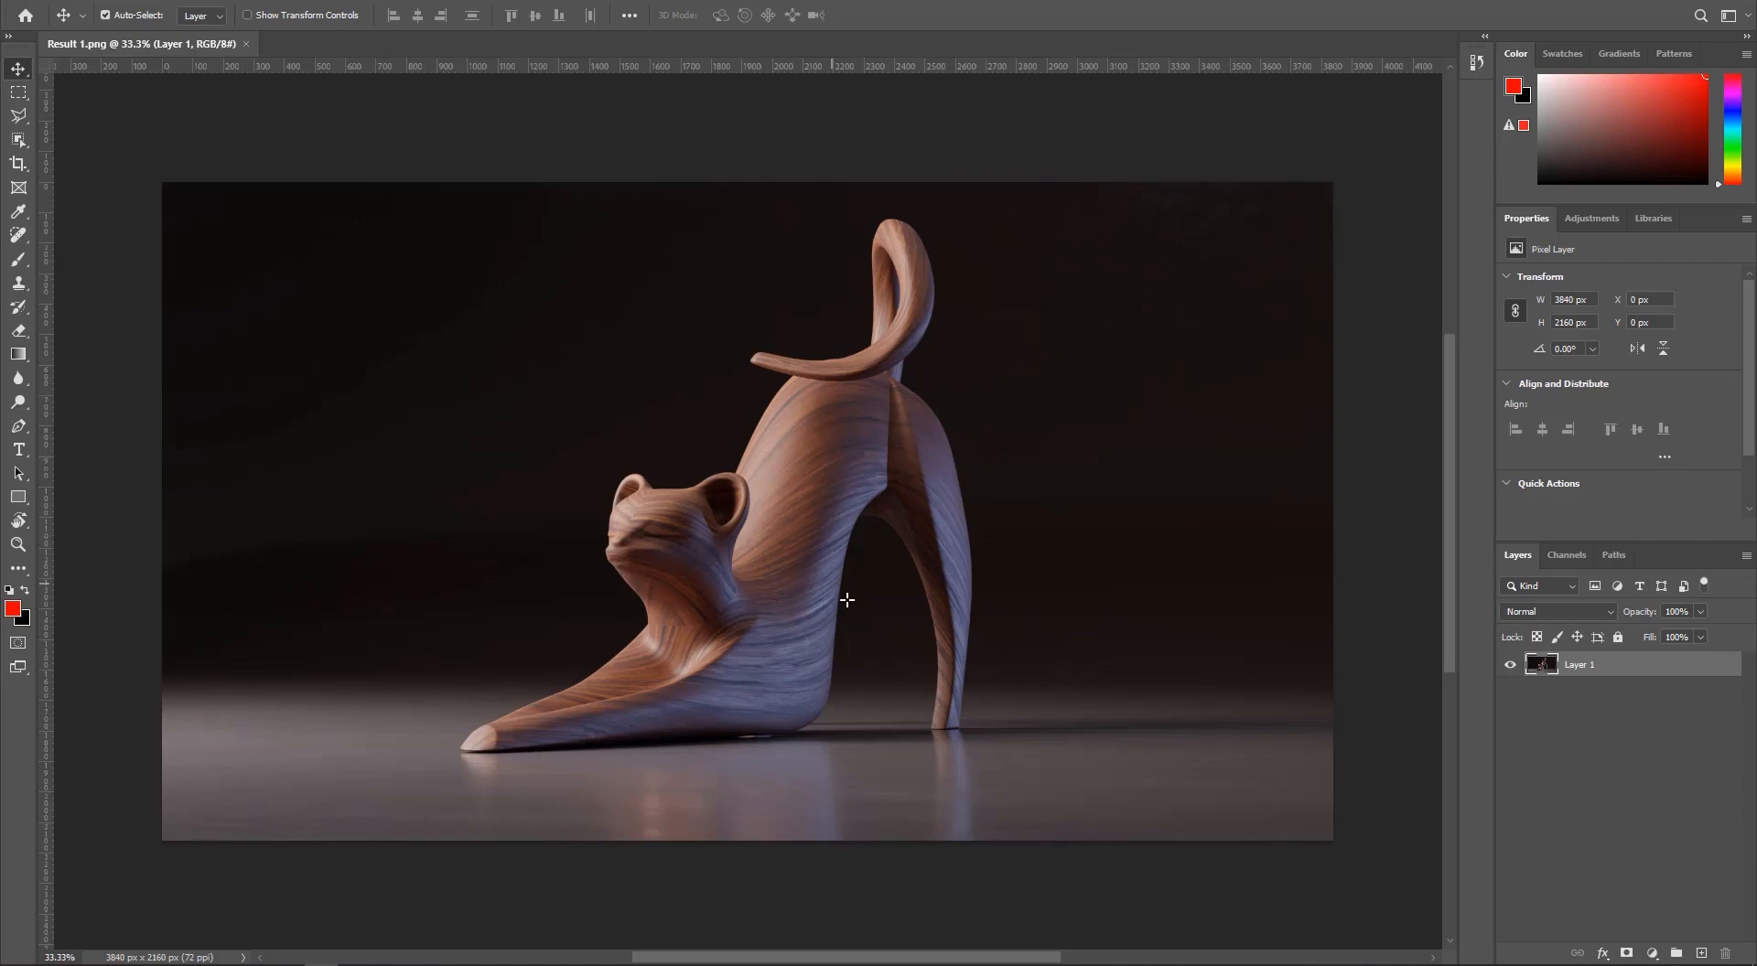
- In Photoshop, retouch the wood-grain seams around the cat's neck in Result 1.png with the content-aware Spot Healing Brush
scroll(711, 629, "up", 5, "alt")
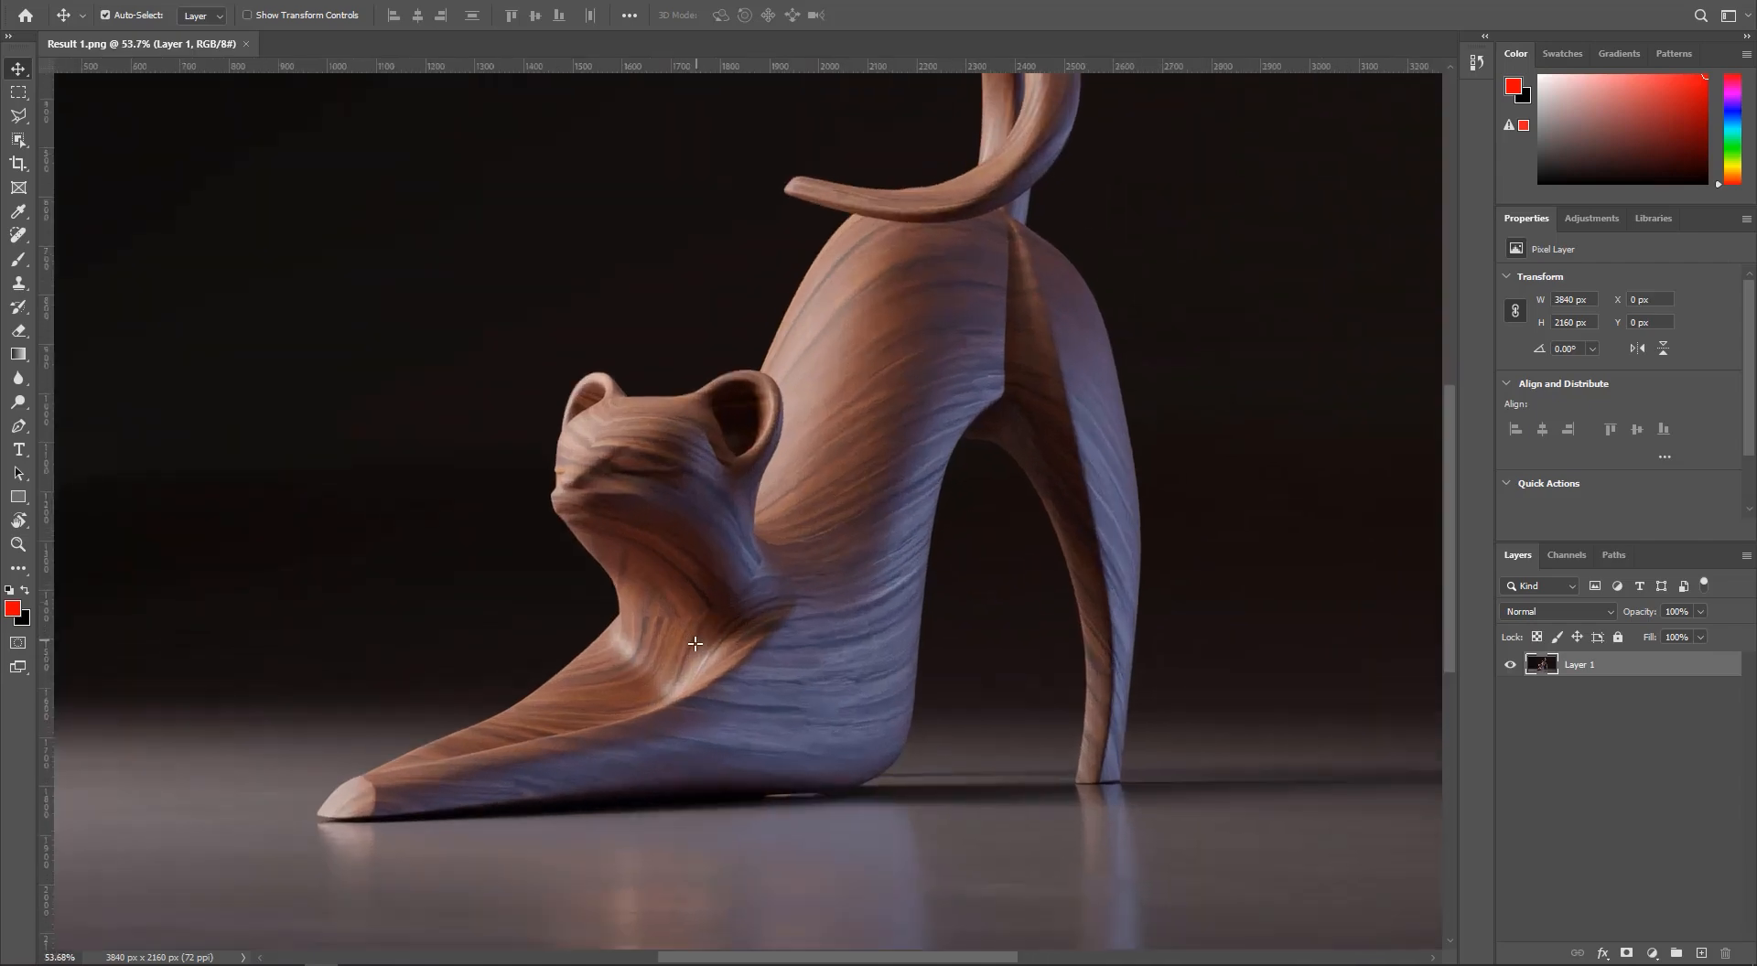
scroll(711, 630, "up", 2, "alt")
scroll(723, 604, "down", 2, "alt")
scroll(735, 572, "up", 1, "alt")
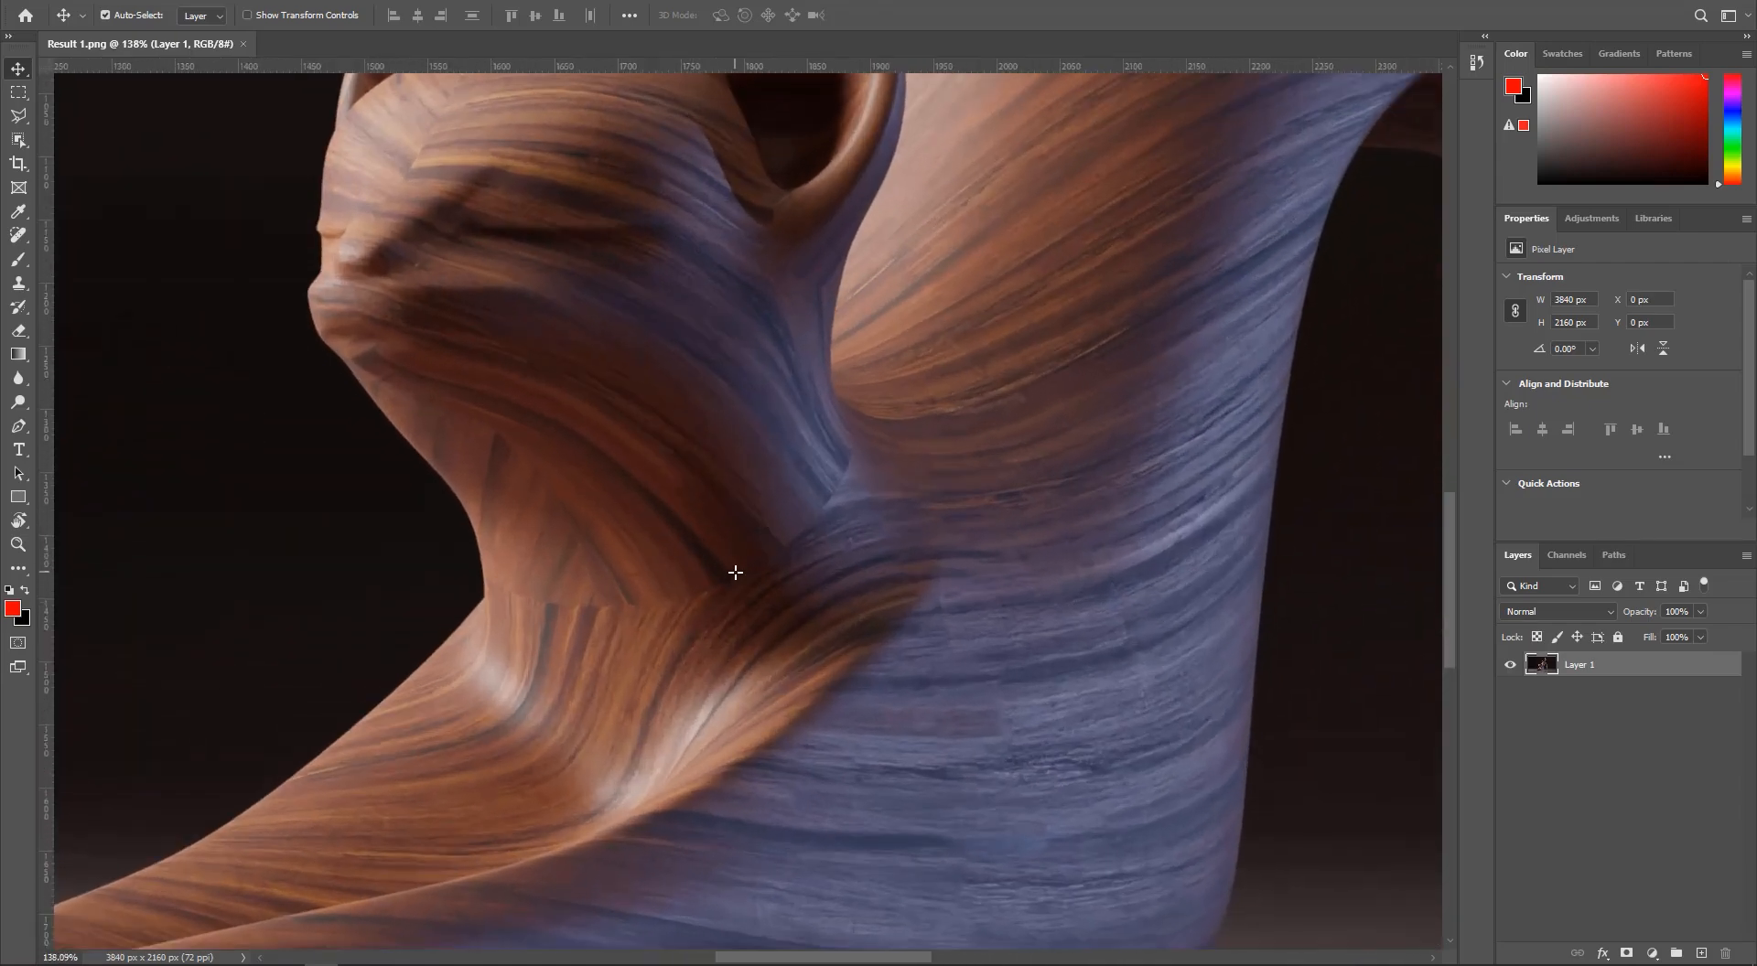
key("j")
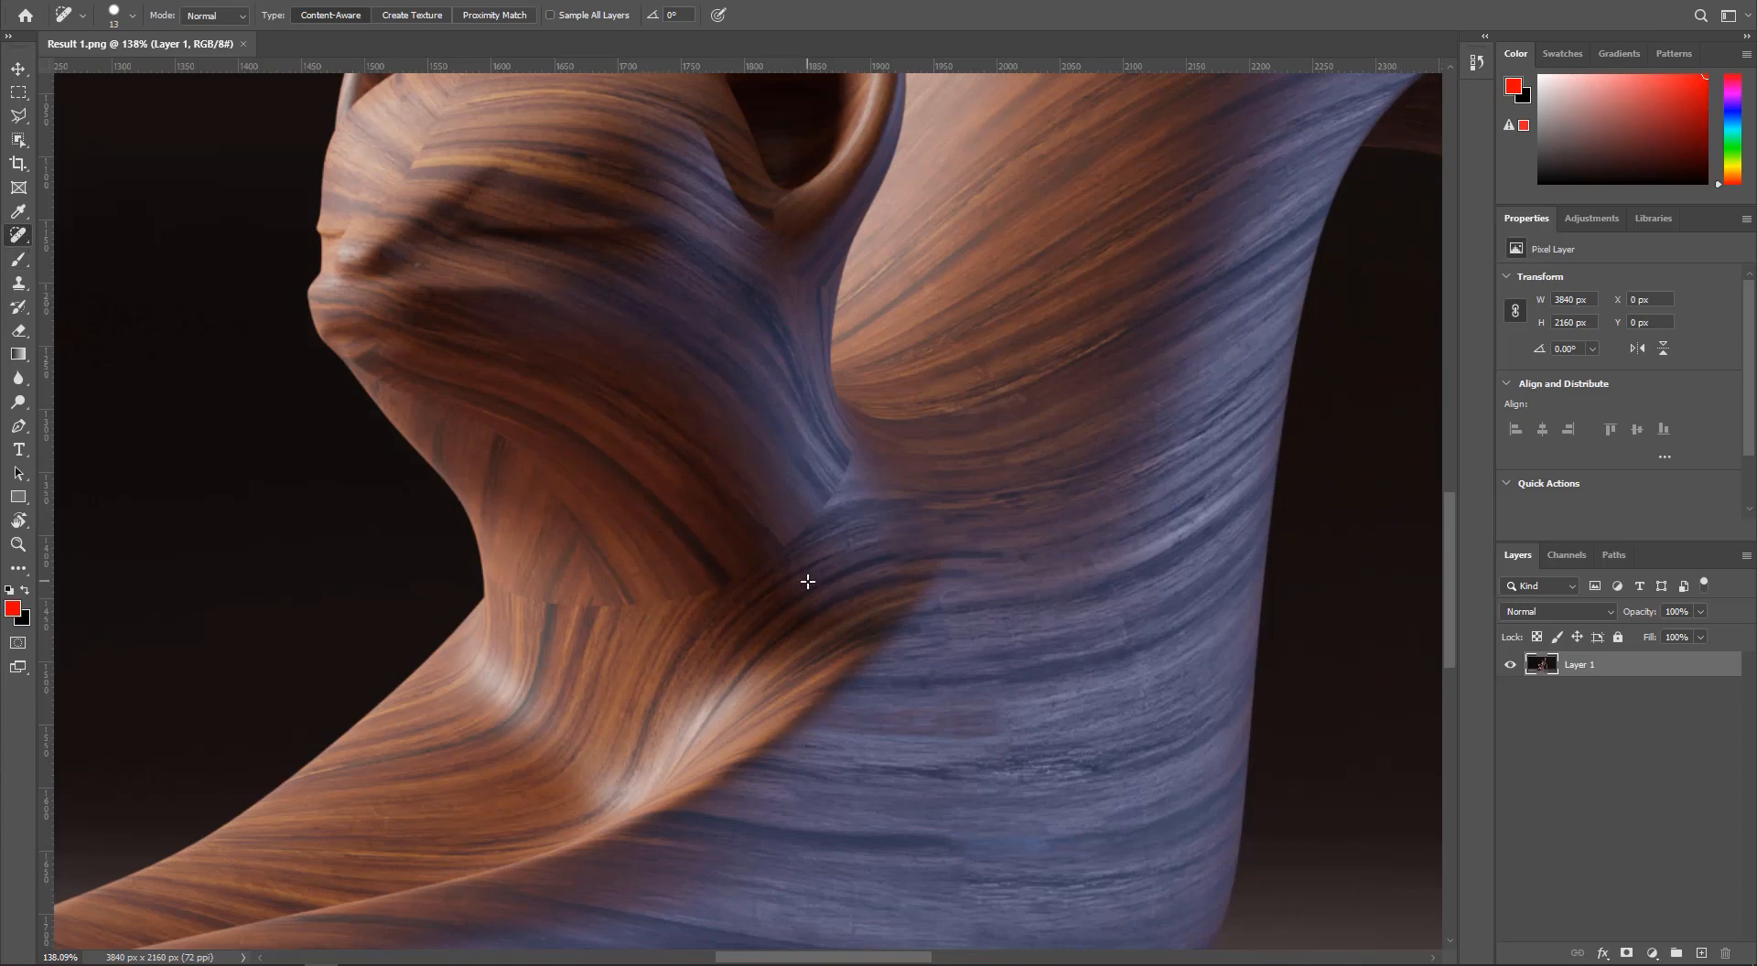
mouse_move(804, 536)
left_mouse_down()
mouse_move(705, 593)
mouse_move(600, 612)
mouse_move(624, 604)
mouse_move(549, 605)
mouse_move(488, 574)
left_mouse_up()
mouse_move(850, 460)
left_mouse_down()
mouse_move(812, 520)
mouse_move(710, 593)
mouse_move(647, 601)
left_mouse_up()
left_click_drag(632, 263, 745, 616)
- Heal the wood-grain seam on the cat's forehead with the Spot Healing Brush
left_click(521, 536)
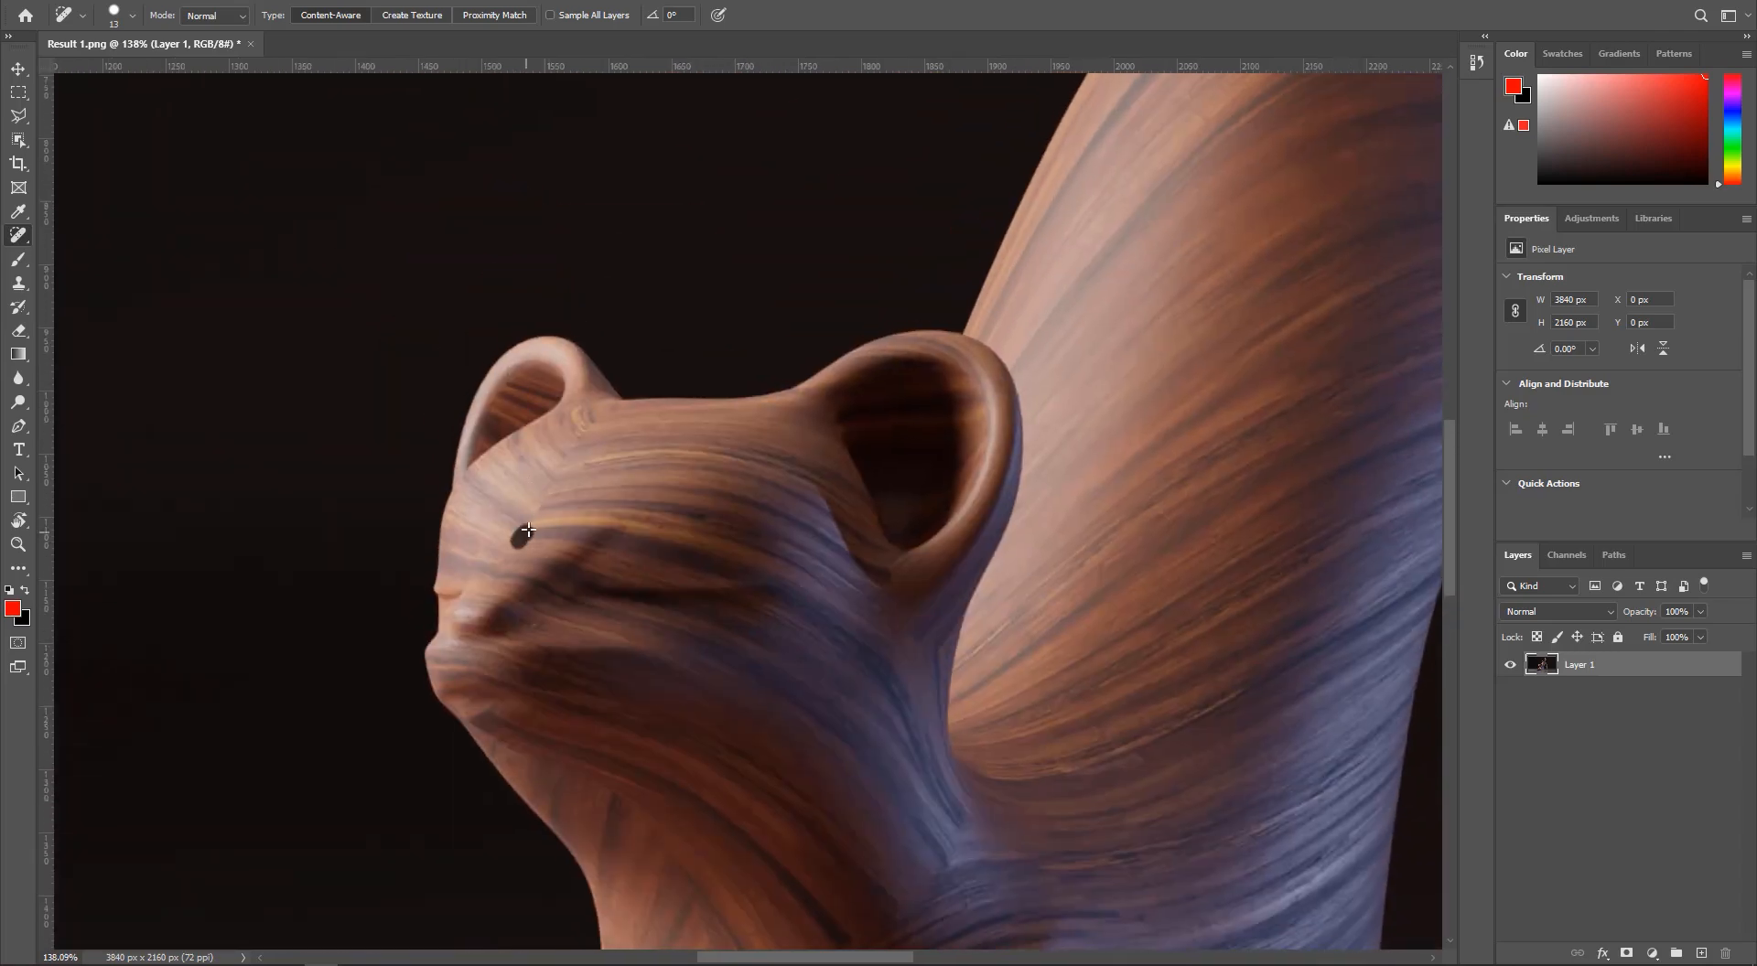
left_click_drag(536, 521, 549, 483)
left_click_drag(722, 643, 612, 287)
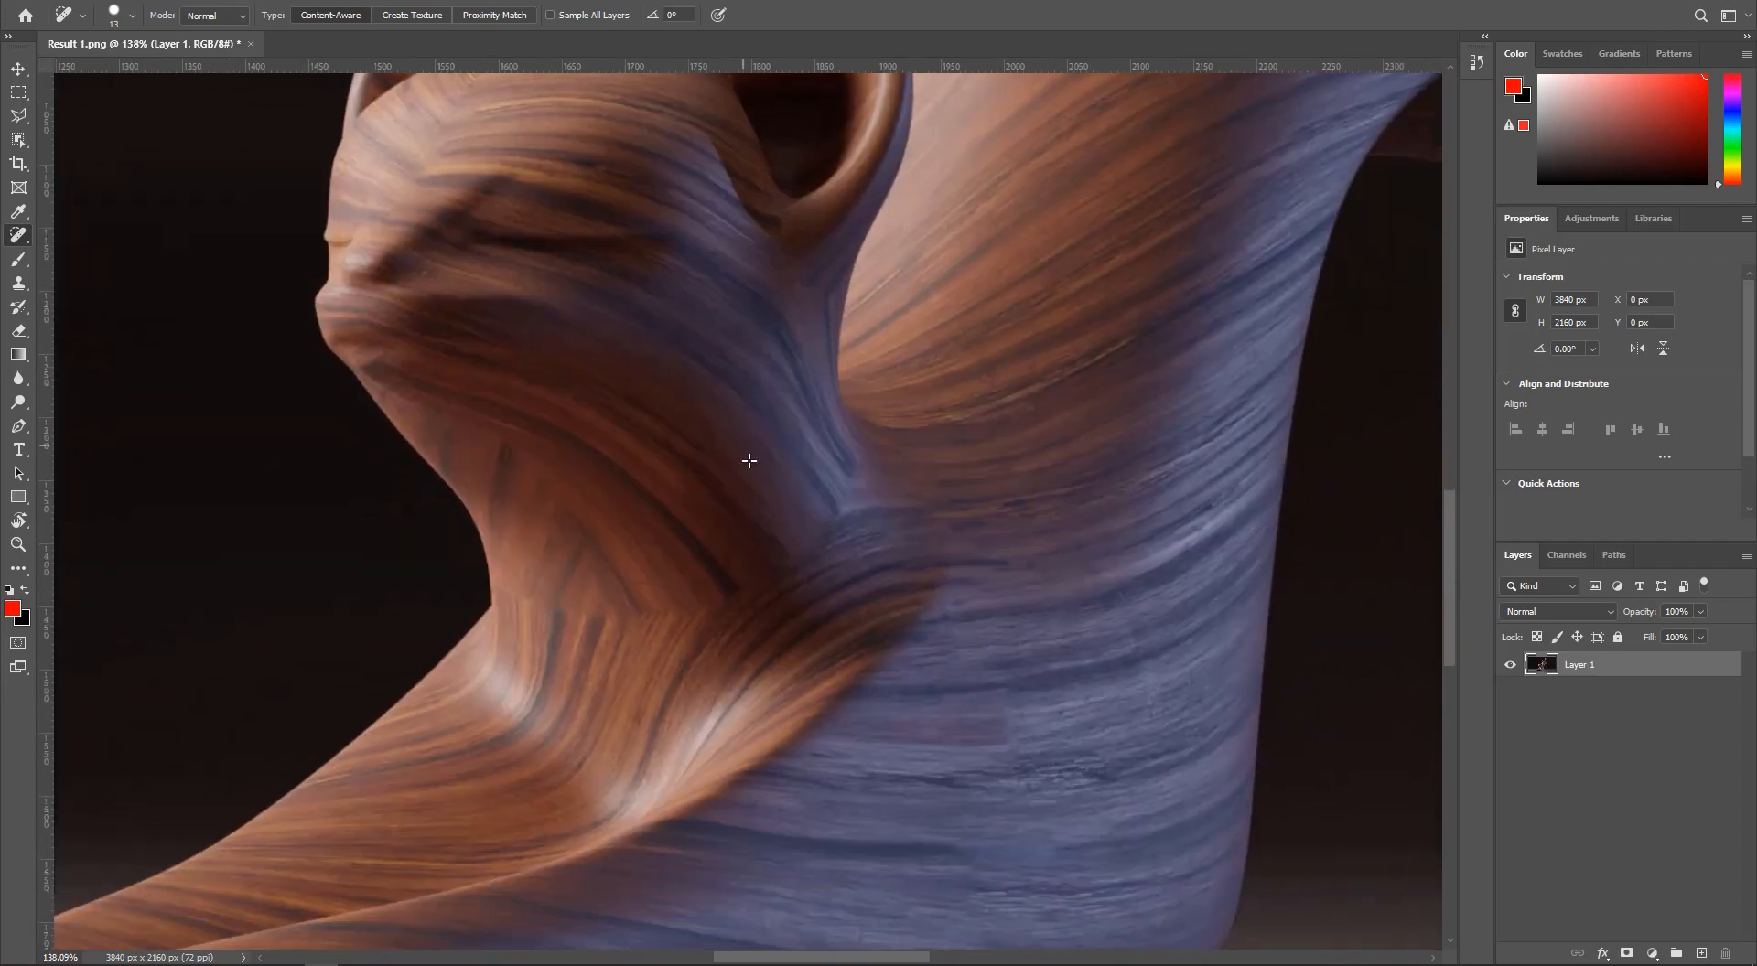
scroll(616, 510, "down", 8, "alt")
scroll(633, 561, "down", 2, "alt")
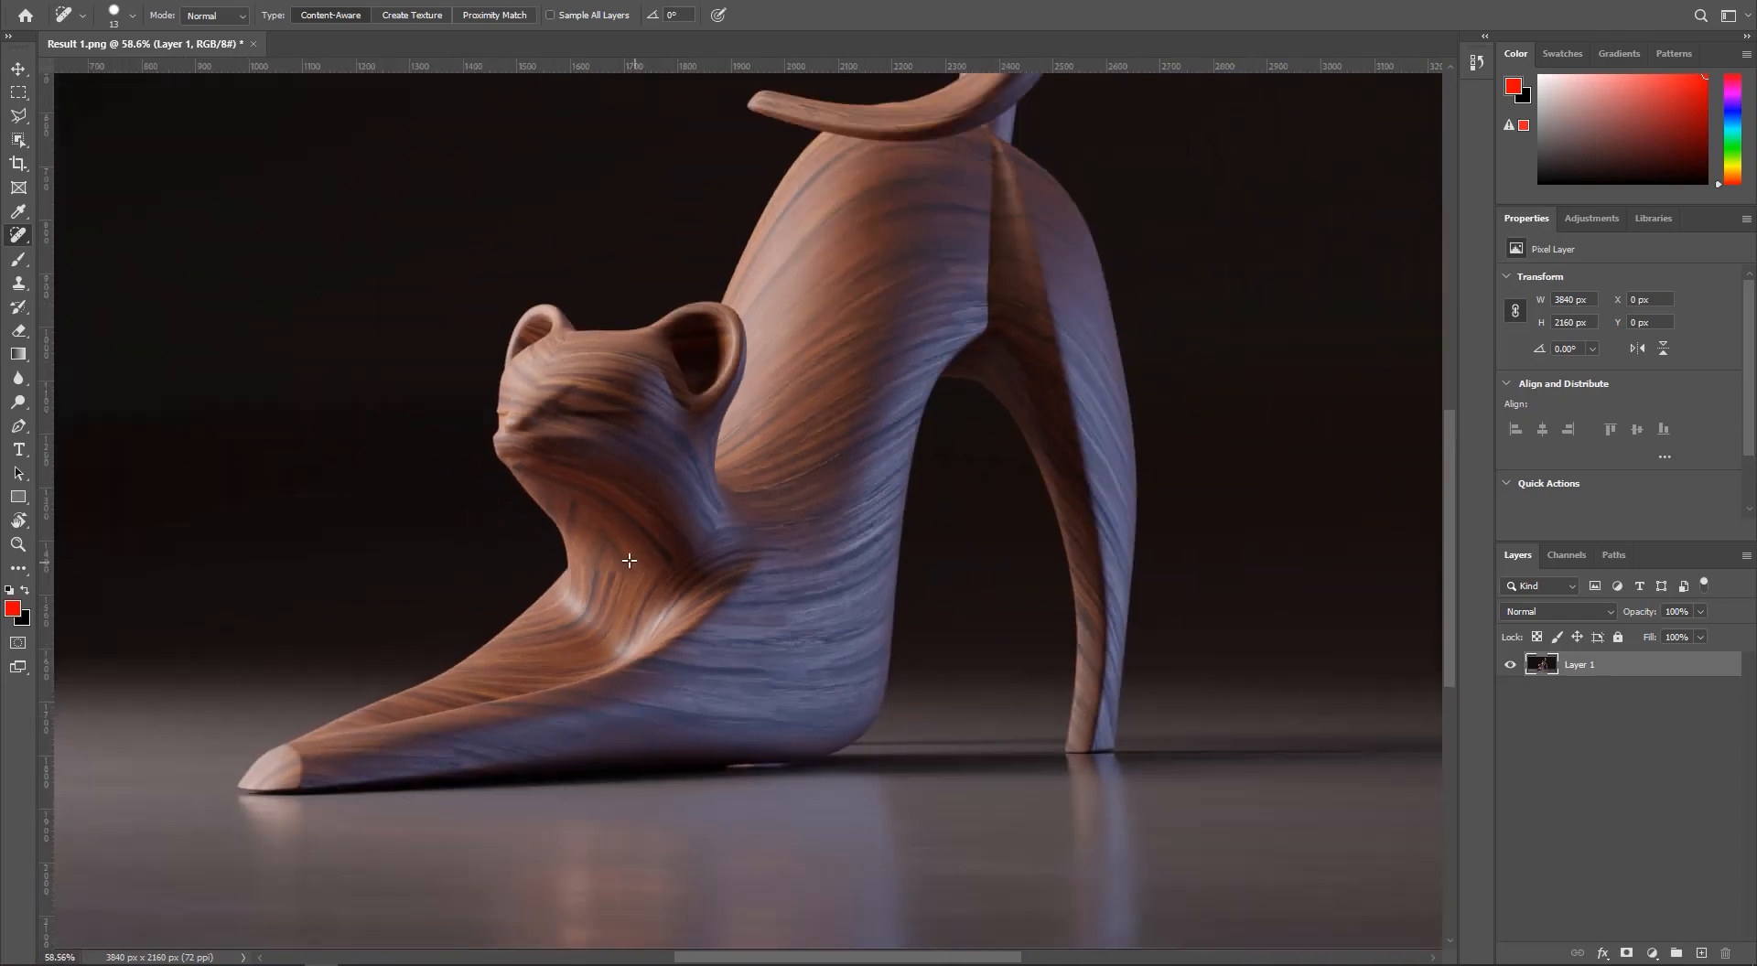
- Heal the remaining grain seams where the cat's neck meets the chest and shoulder
scroll(588, 595, "up", 7, "alt")
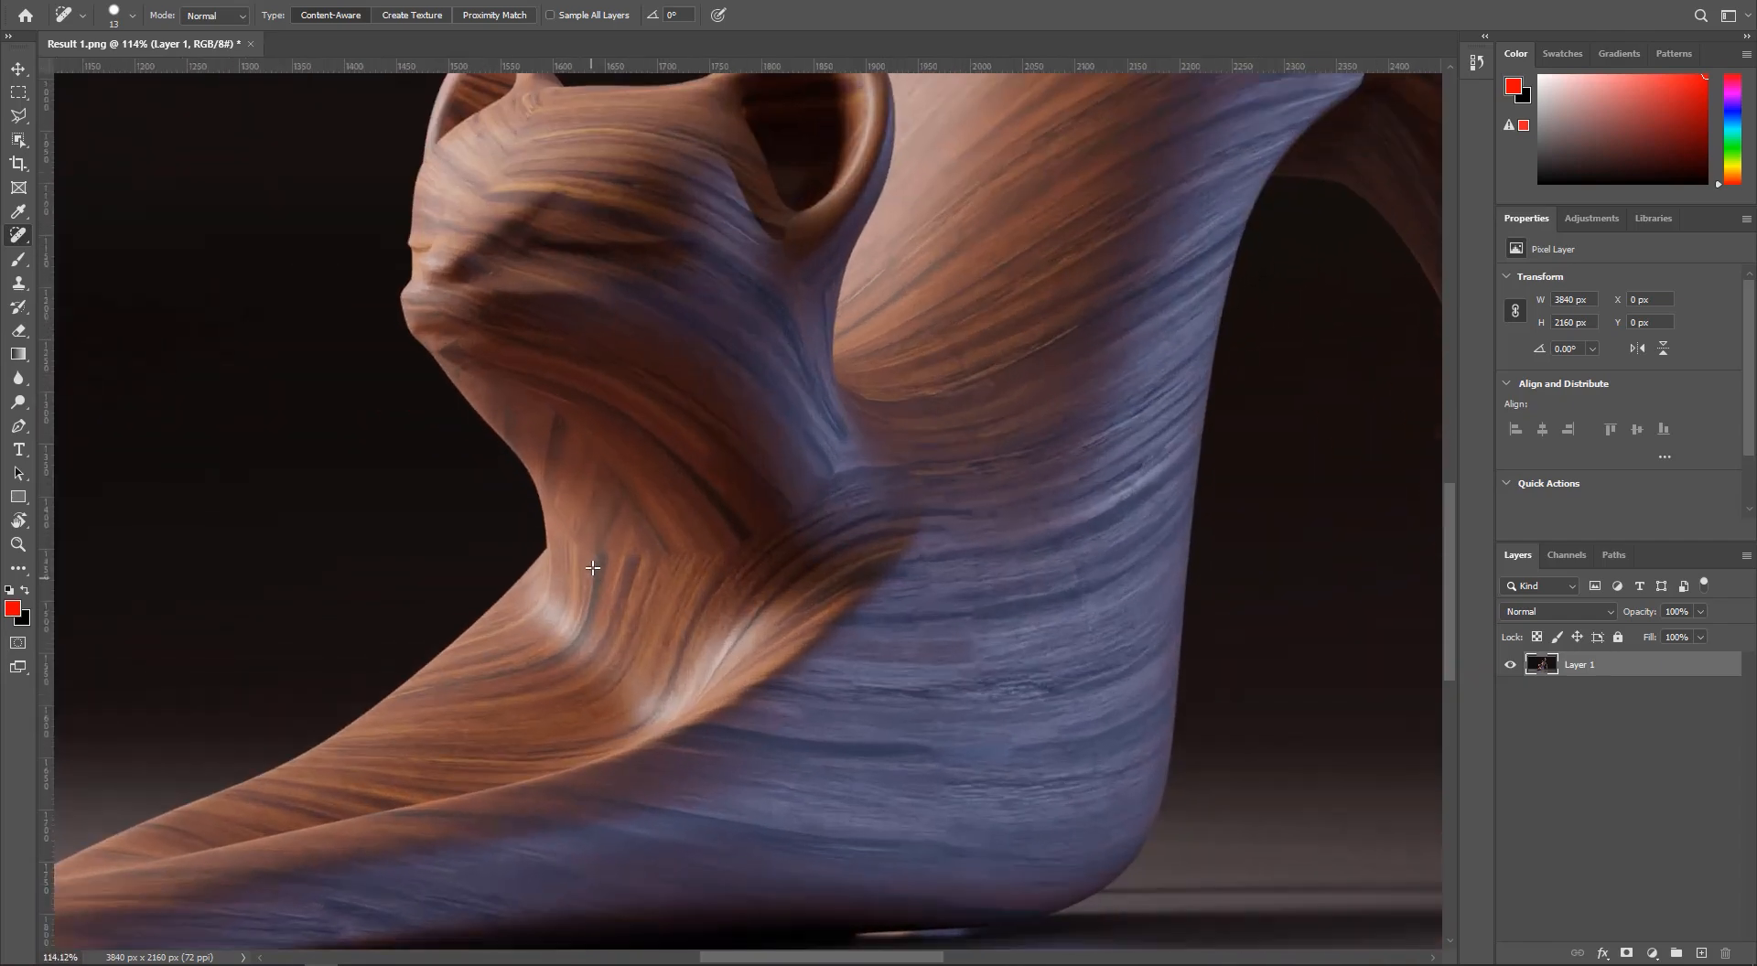
mouse_move(602, 535)
left_mouse_down()
mouse_move(600, 569)
mouse_move(609, 510)
mouse_move(597, 596)
mouse_move(613, 602)
left_mouse_up()
left_click_drag(661, 524, 644, 612)
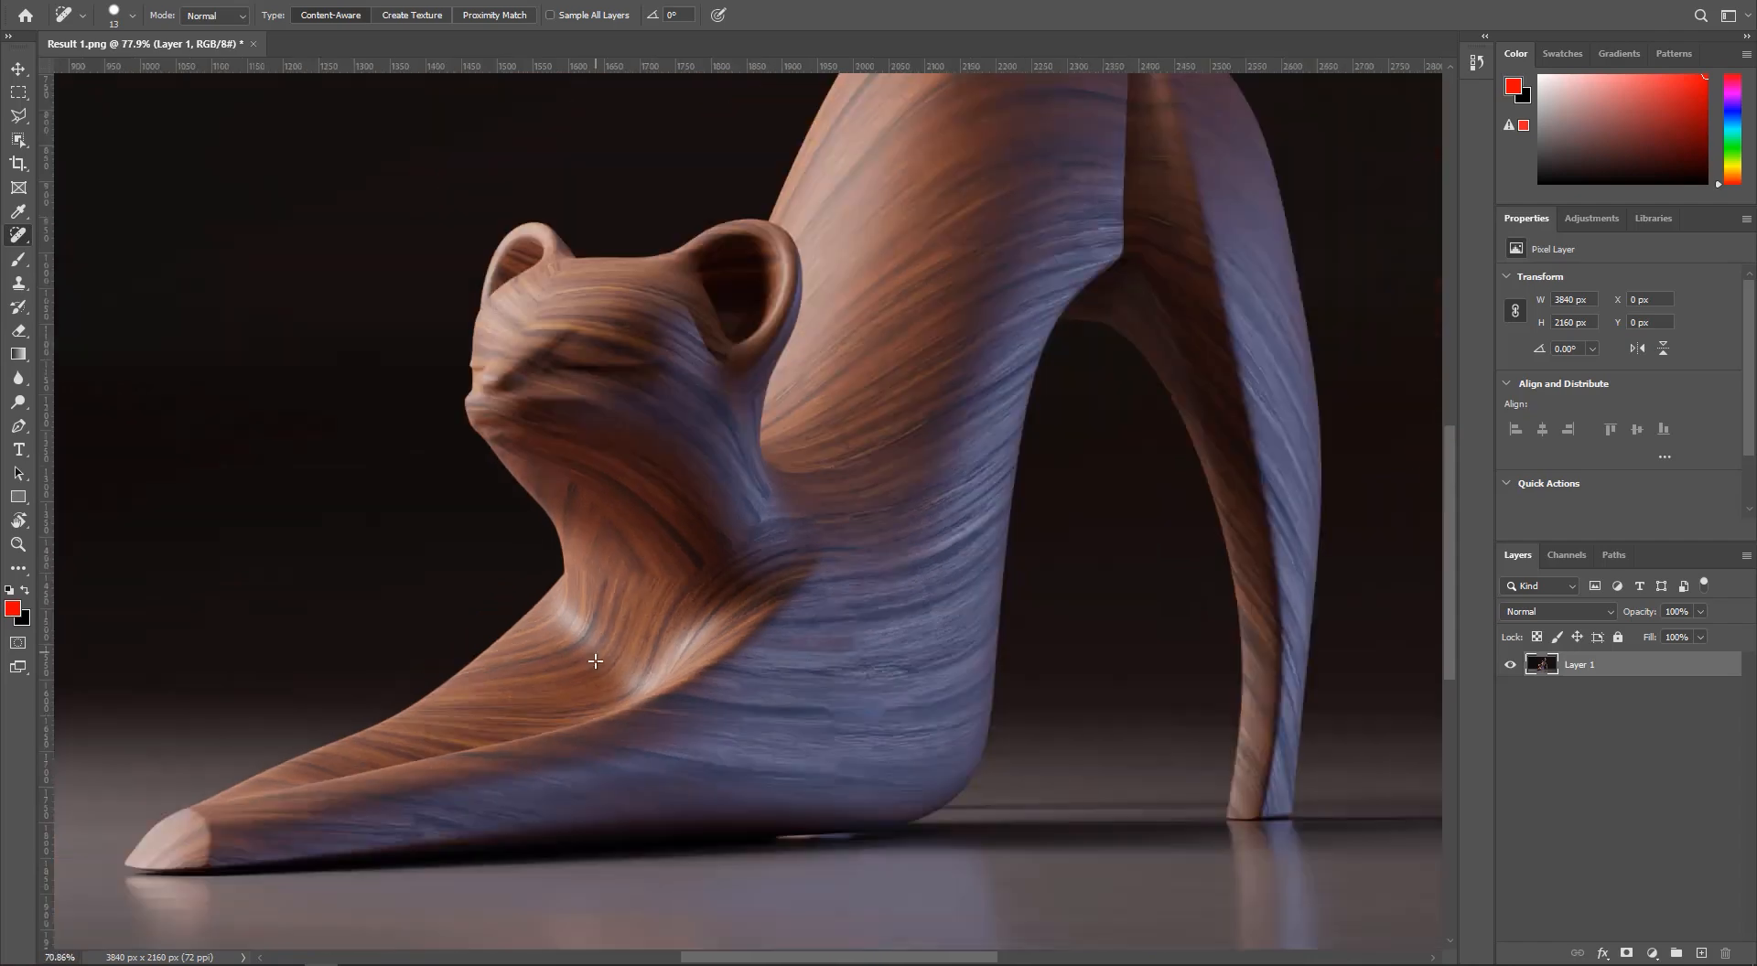
scroll(612, 593, "down", 3, "alt")
scroll(730, 562, "up", 2, "alt")
scroll(729, 562, "up", 2, "alt")
mouse_move(787, 499)
left_mouse_down()
mouse_move(725, 550)
mouse_move(743, 466)
left_mouse_up()
scroll(771, 512, "up", 1, "alt")
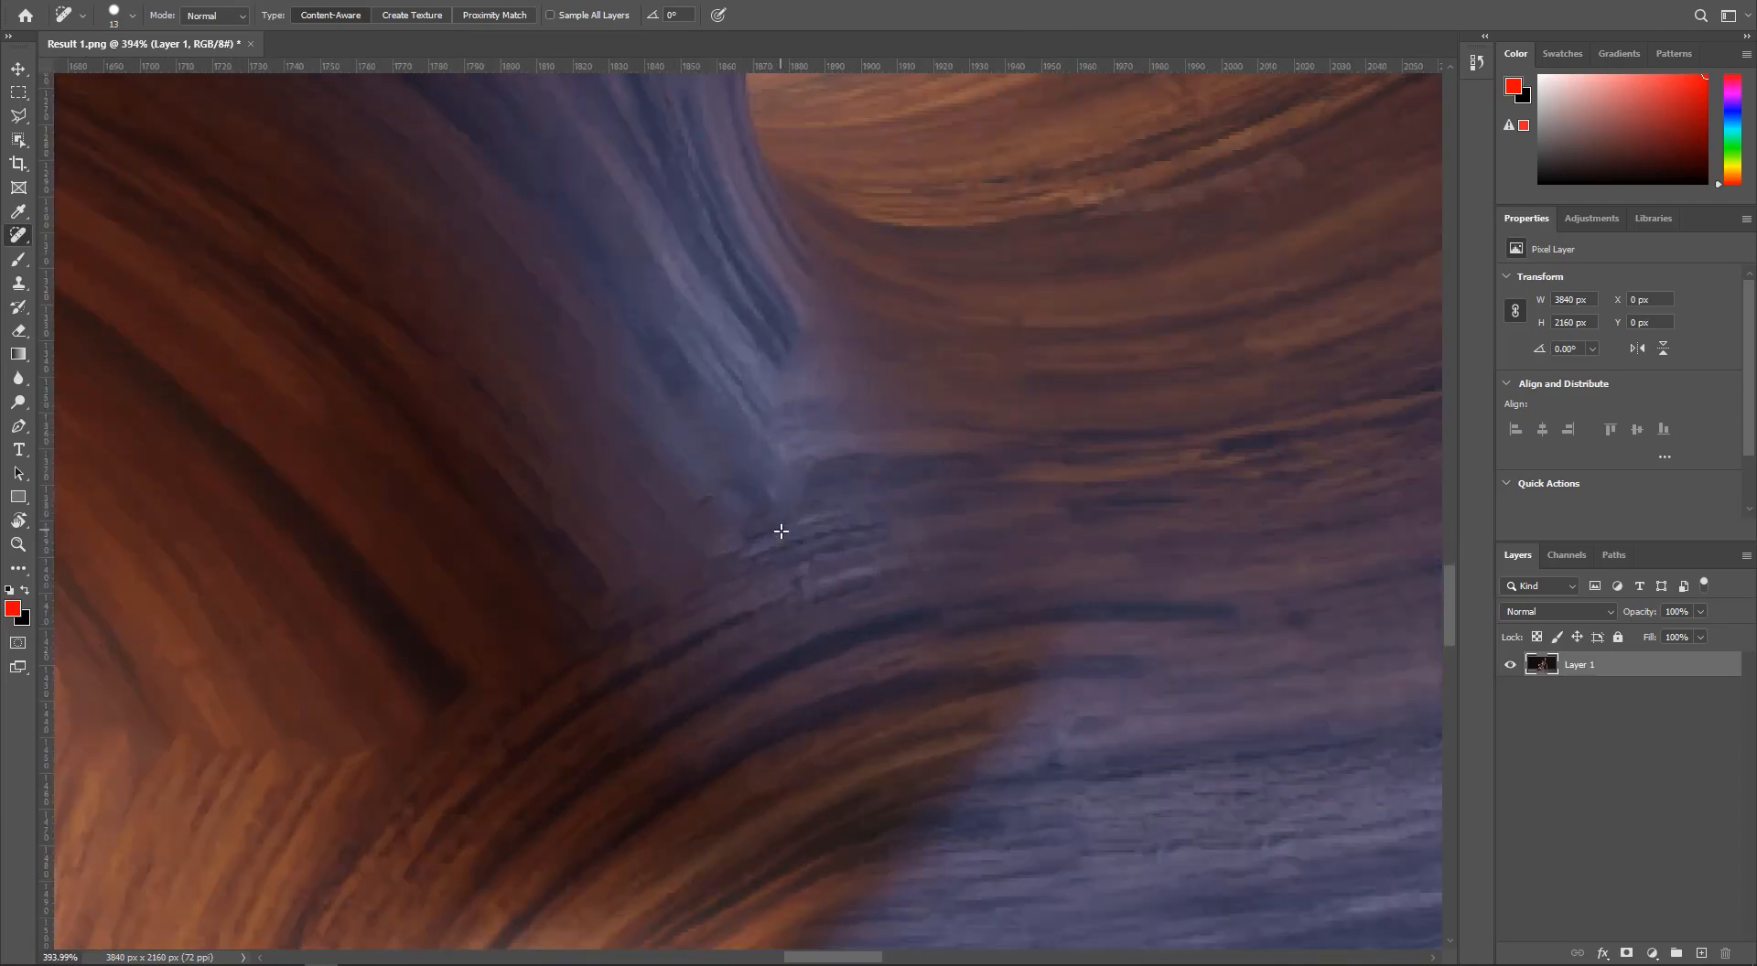
scroll(783, 538, "down", 5, "alt")
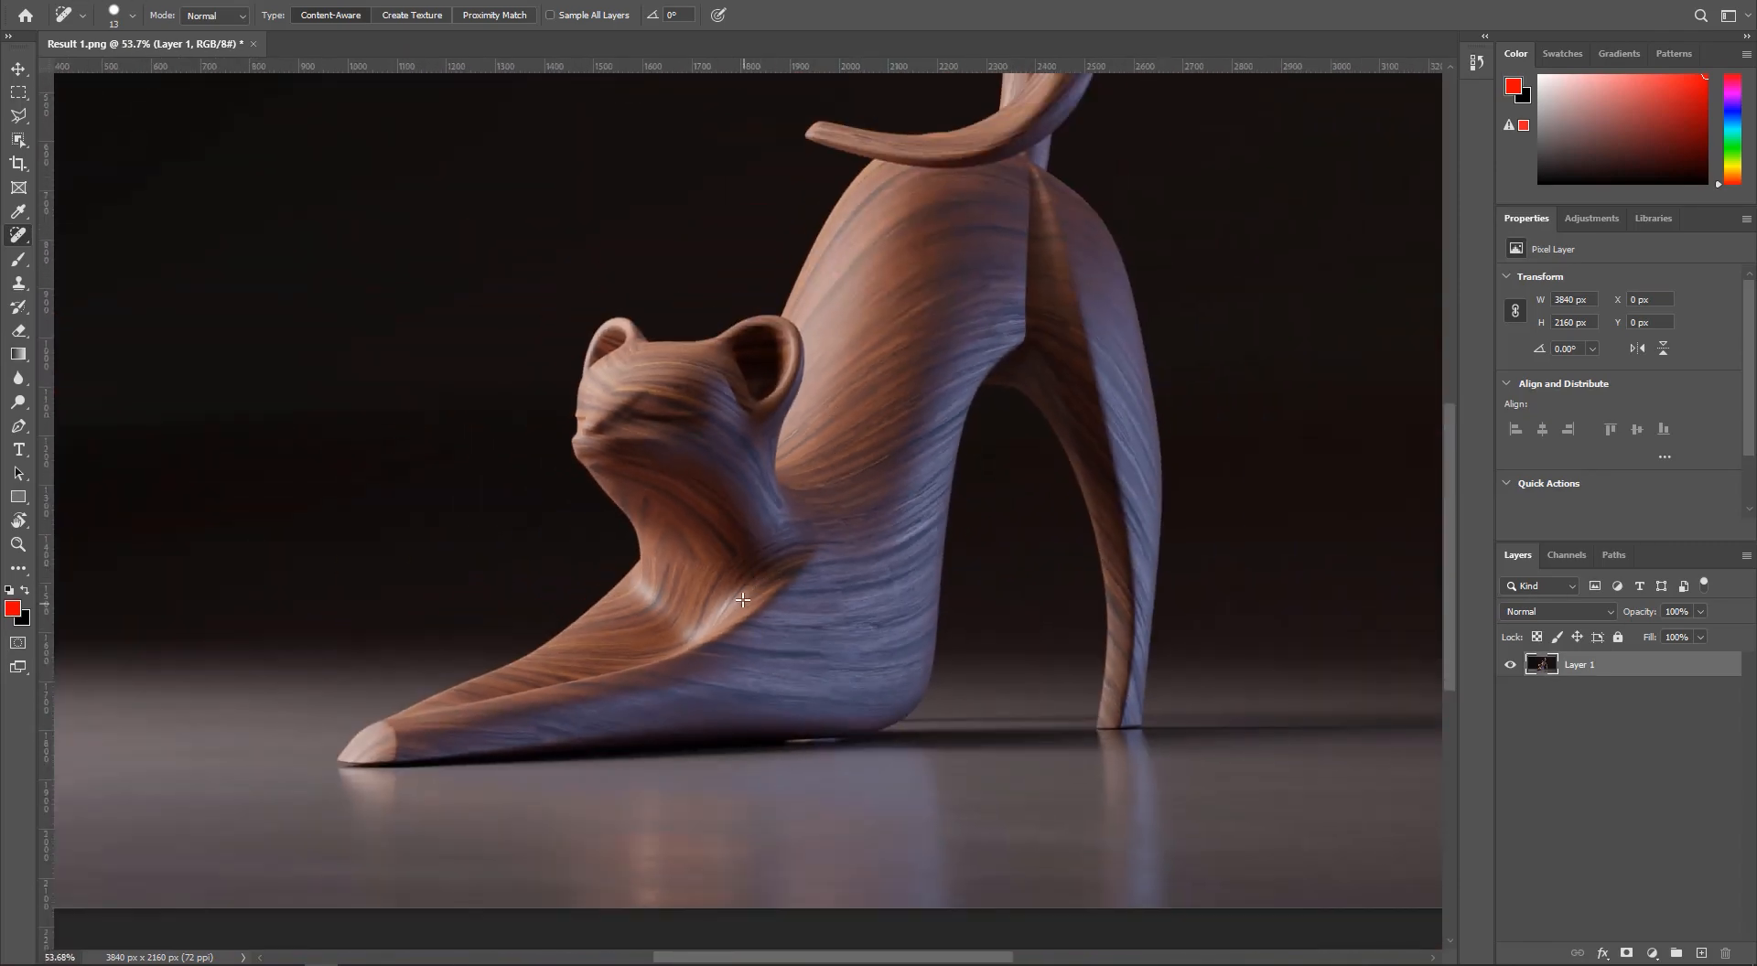
- Open the Camera Raw Filter on the image and set Dehaze to +31, Clarity to +7 and Texture to +11
left_click(18, 69)
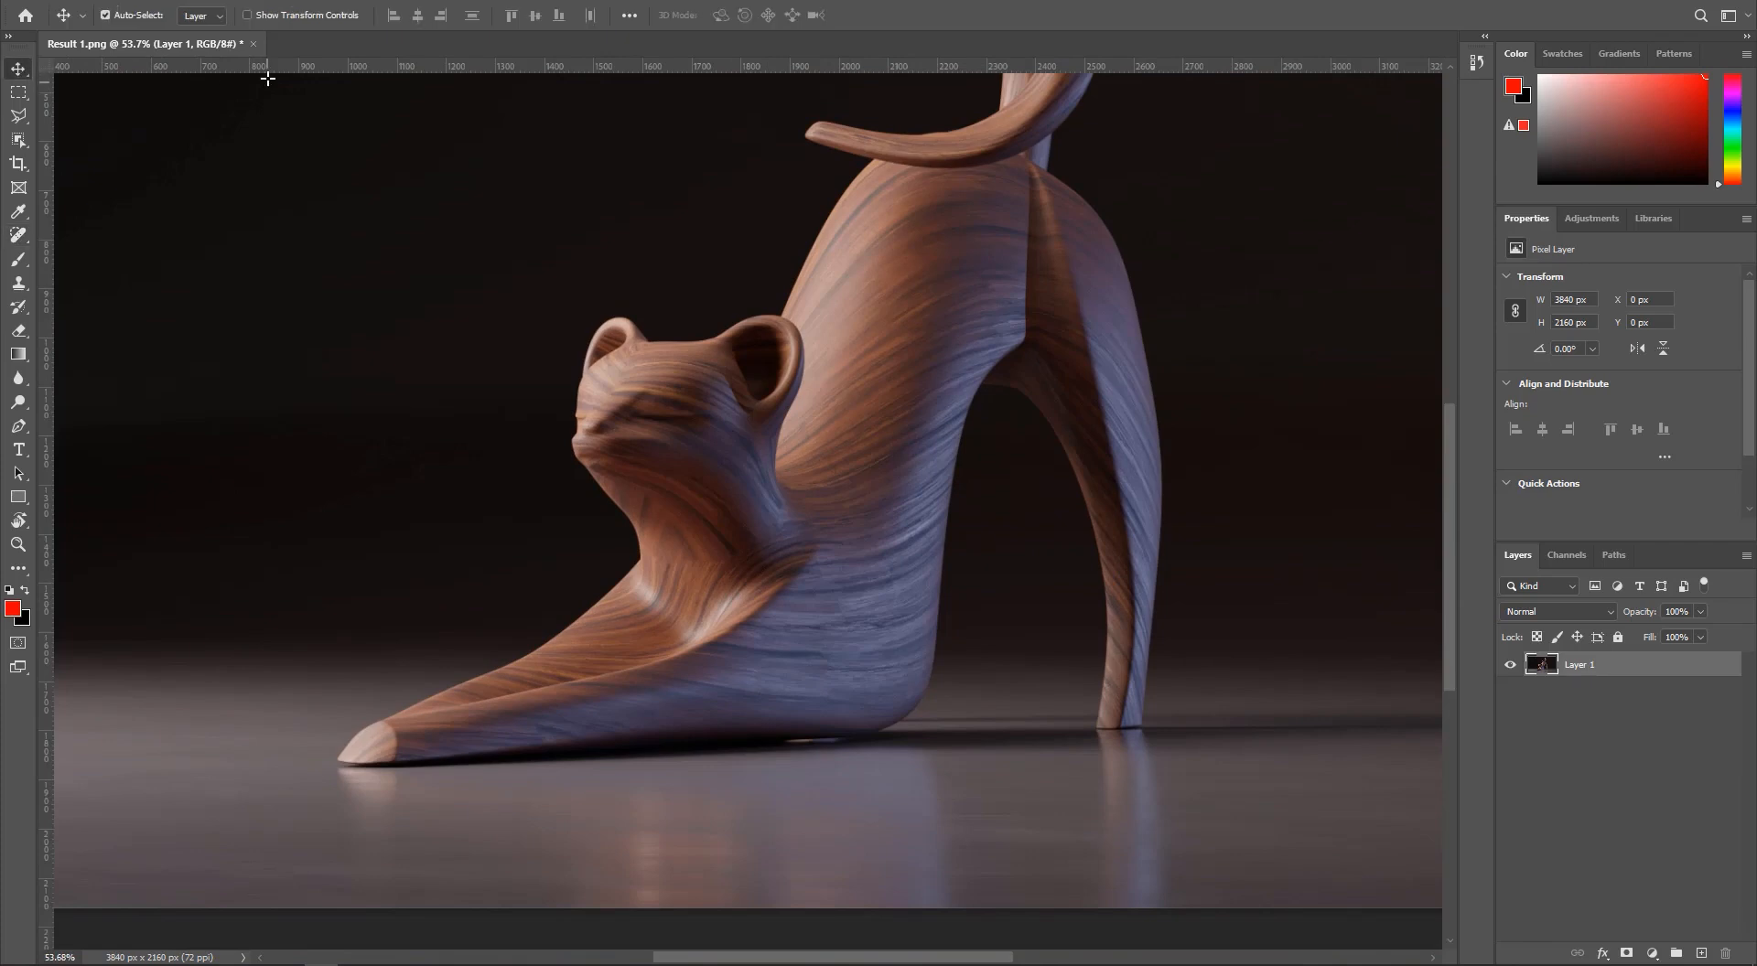
left_click(254, 1)
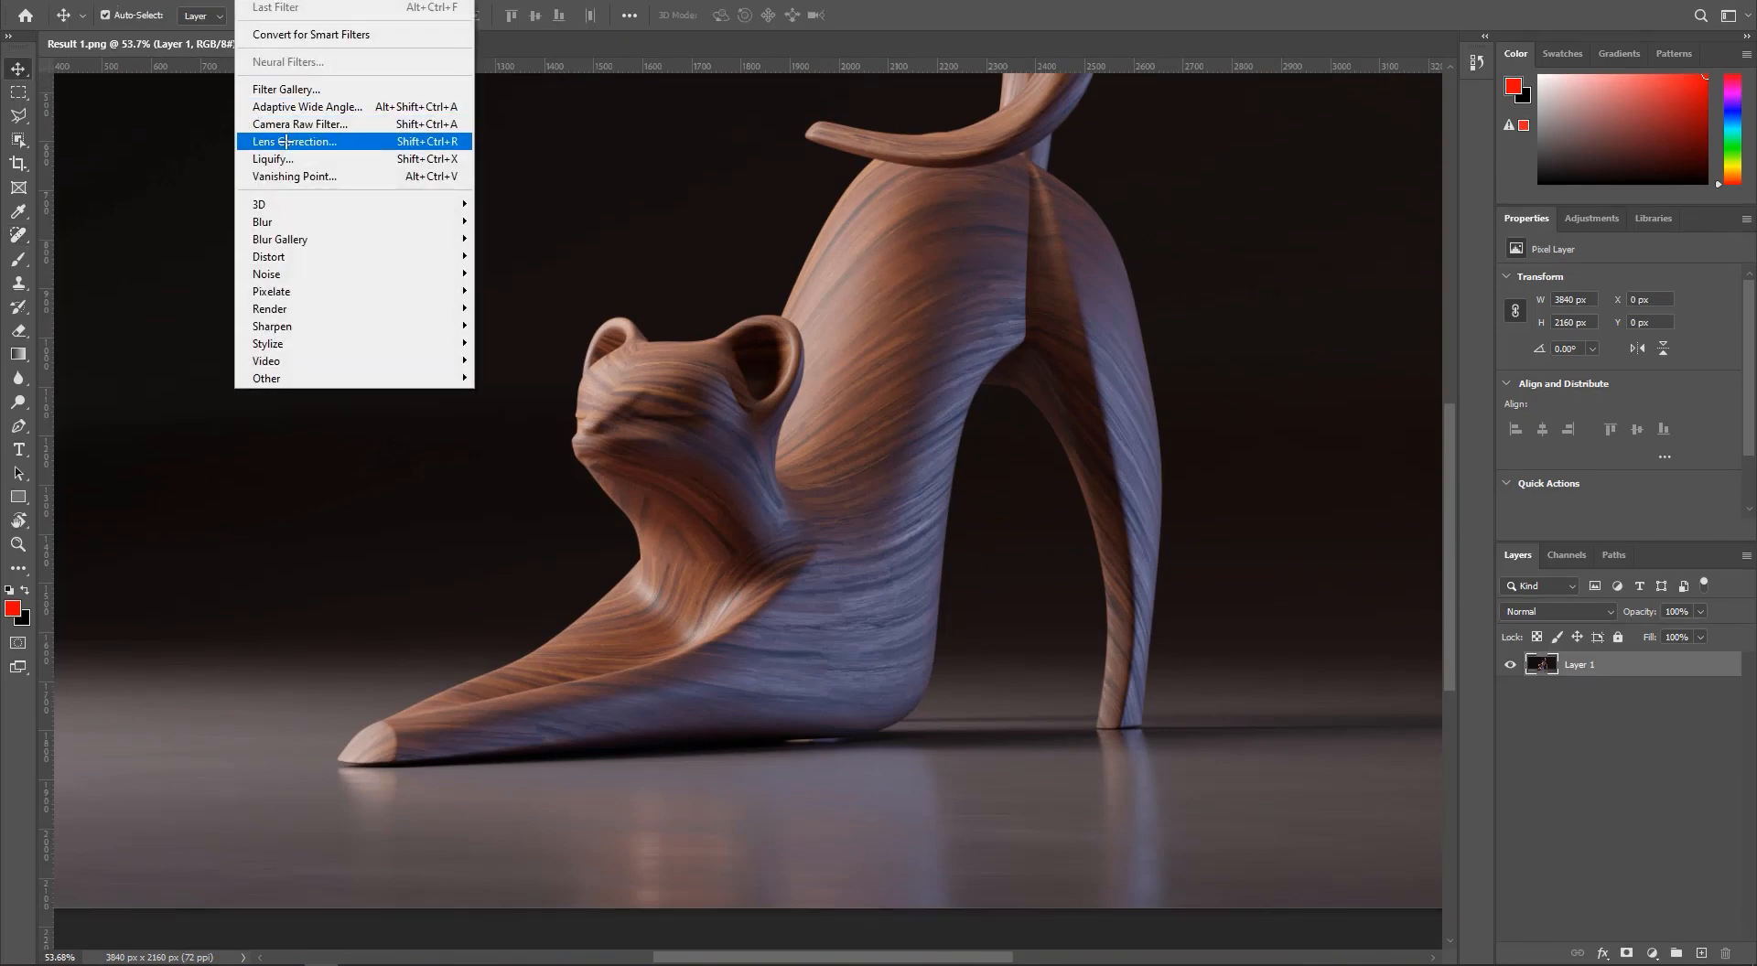
left_click(431, 129)
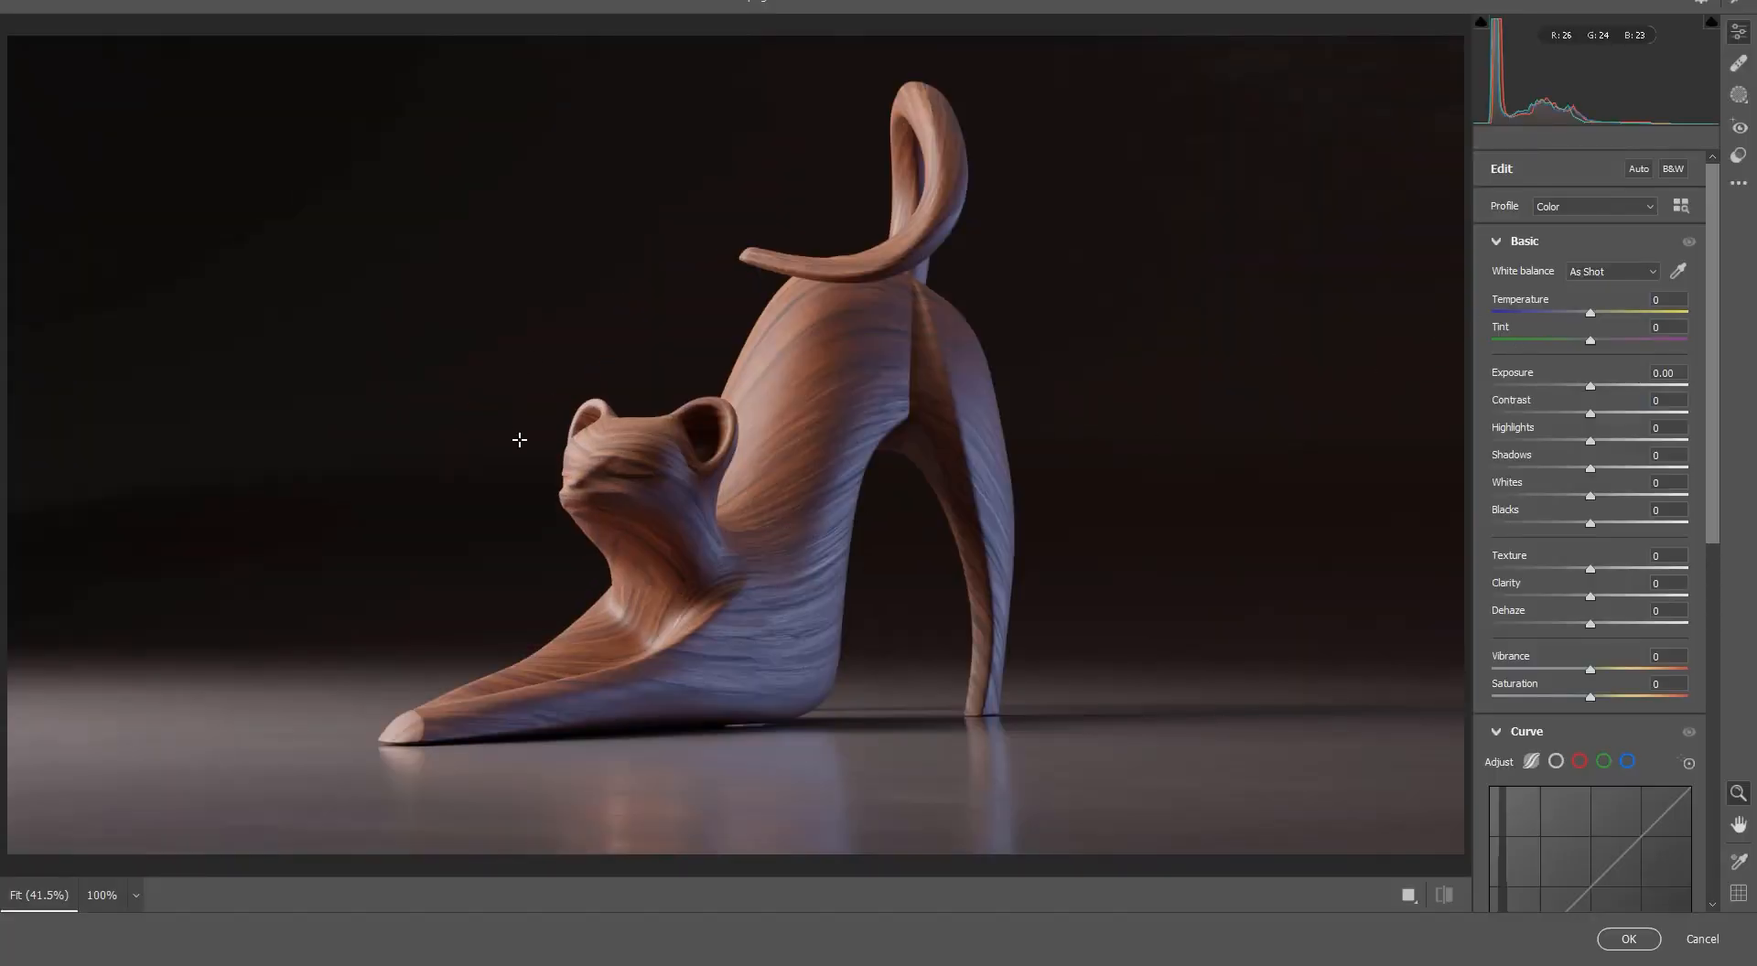
scroll(663, 512, "up", 3)
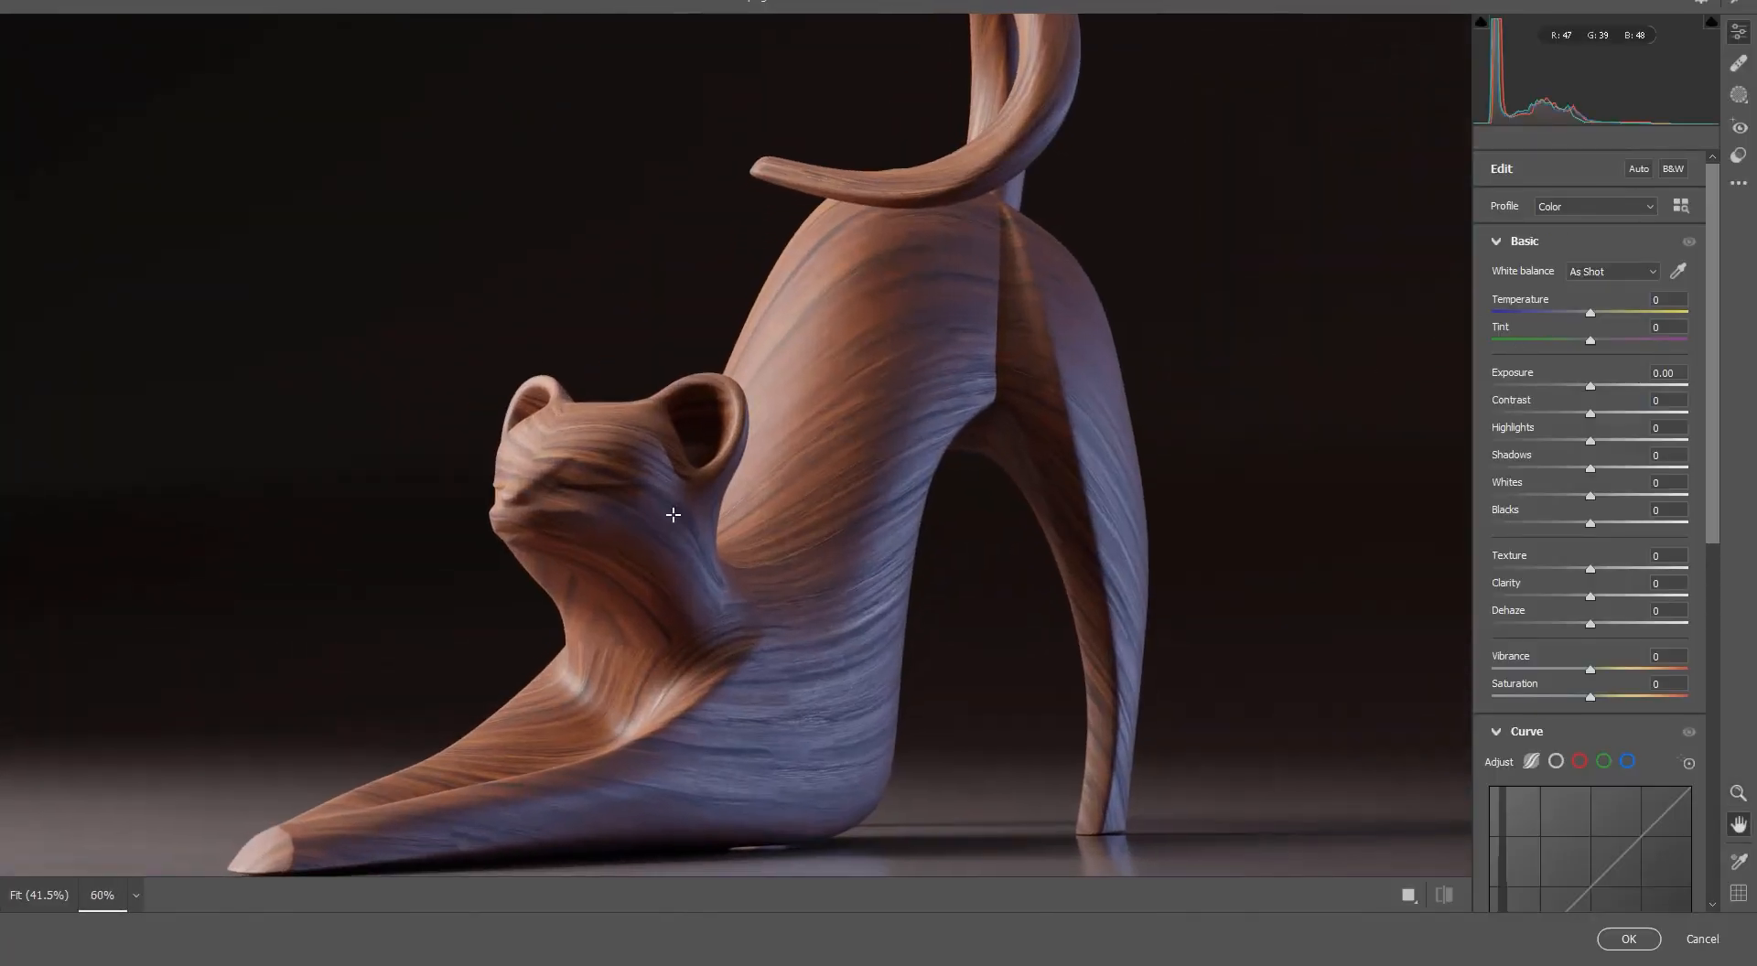
scroll(1577, 517, "down", 3)
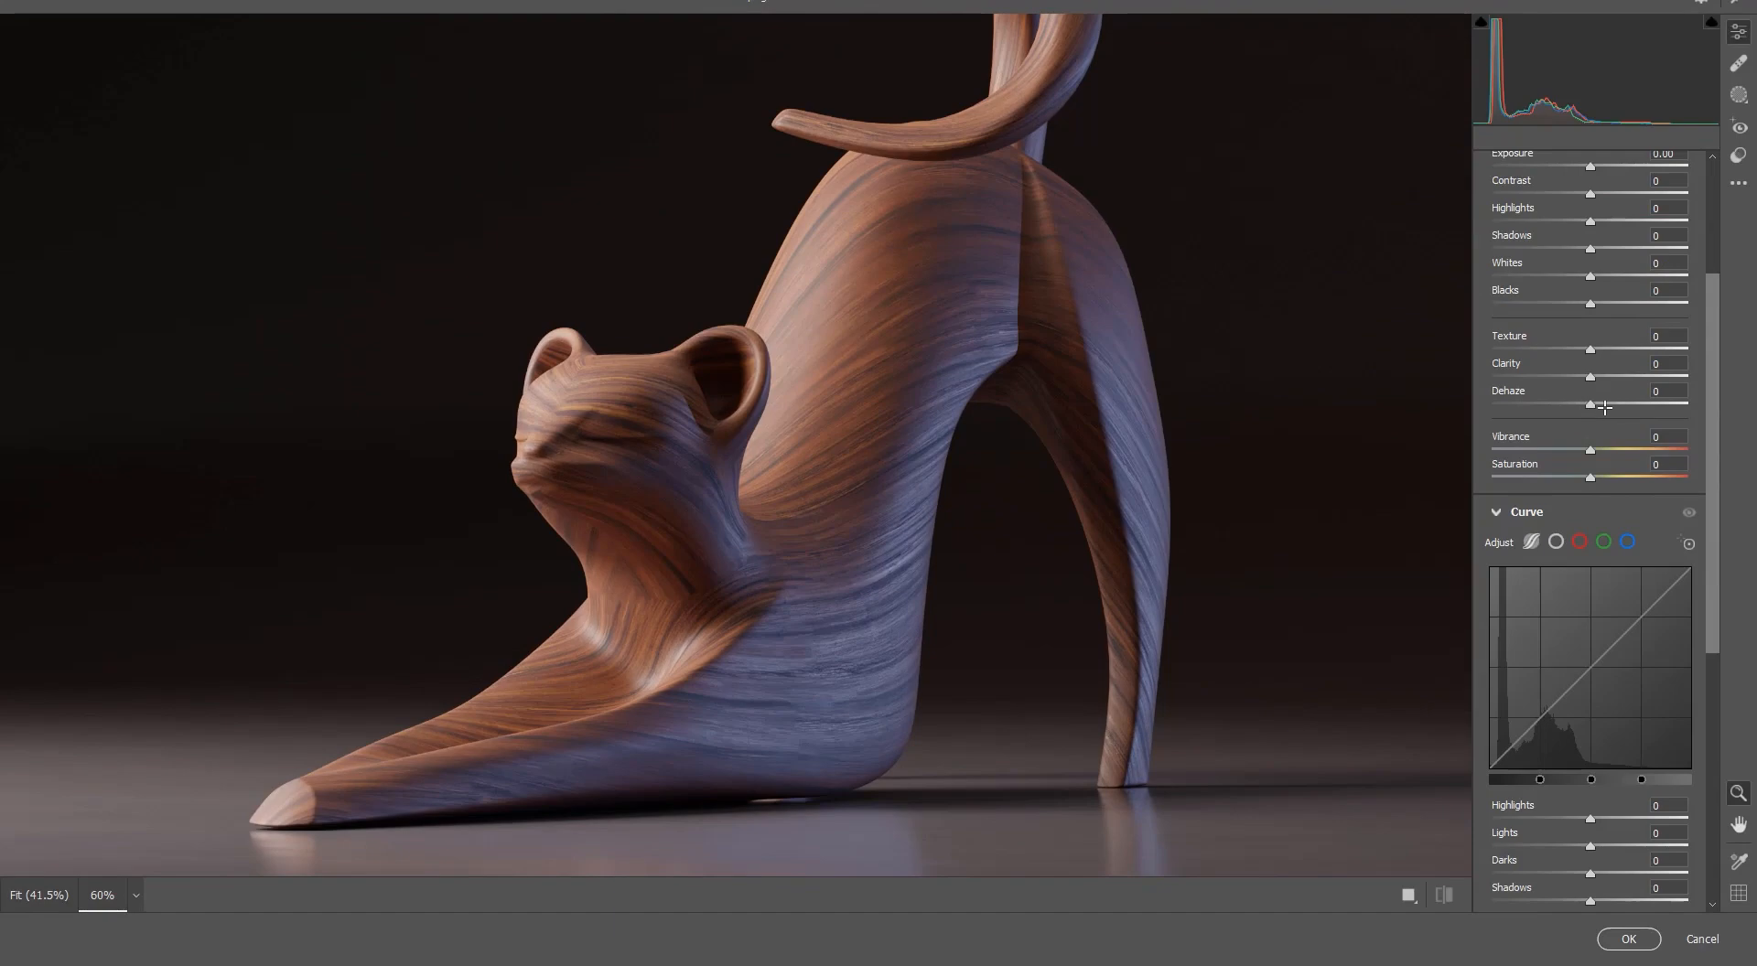
mouse_move(1591, 405)
left_mouse_down()
mouse_move(1643, 400)
mouse_move(1614, 404)
mouse_move(1630, 402)
mouse_move(1597, 378)
left_mouse_up()
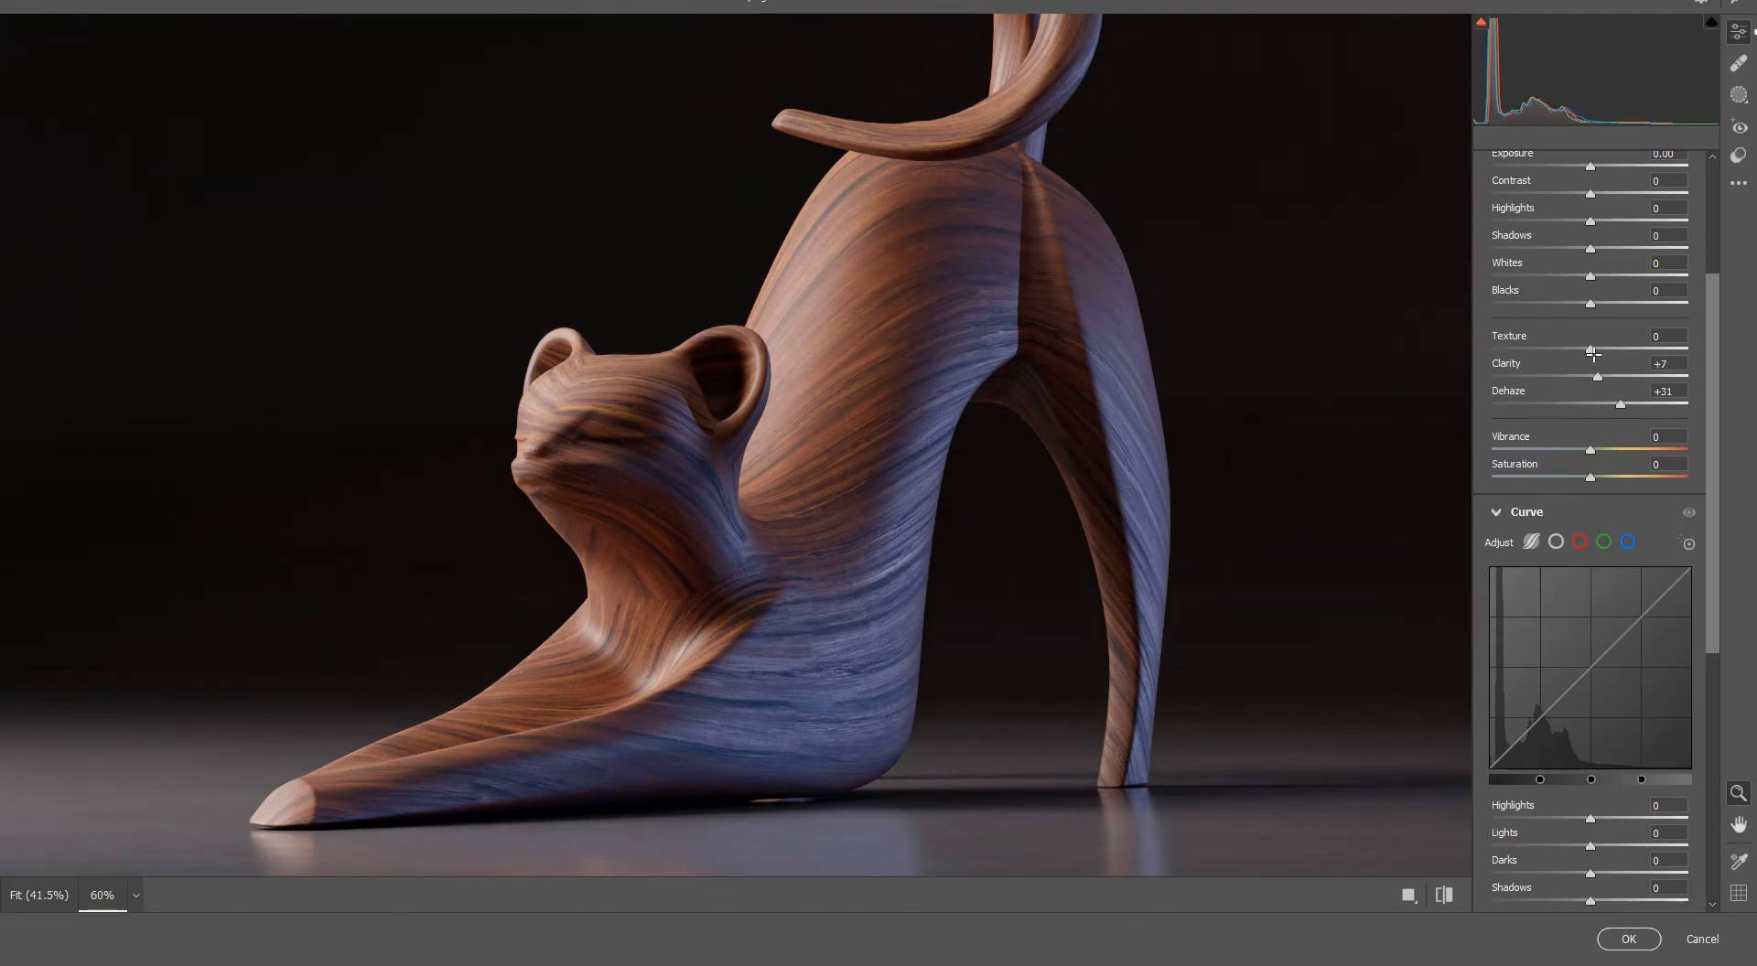
left_click_drag(1593, 349, 1614, 345)
scroll(1588, 377, "up", 2)
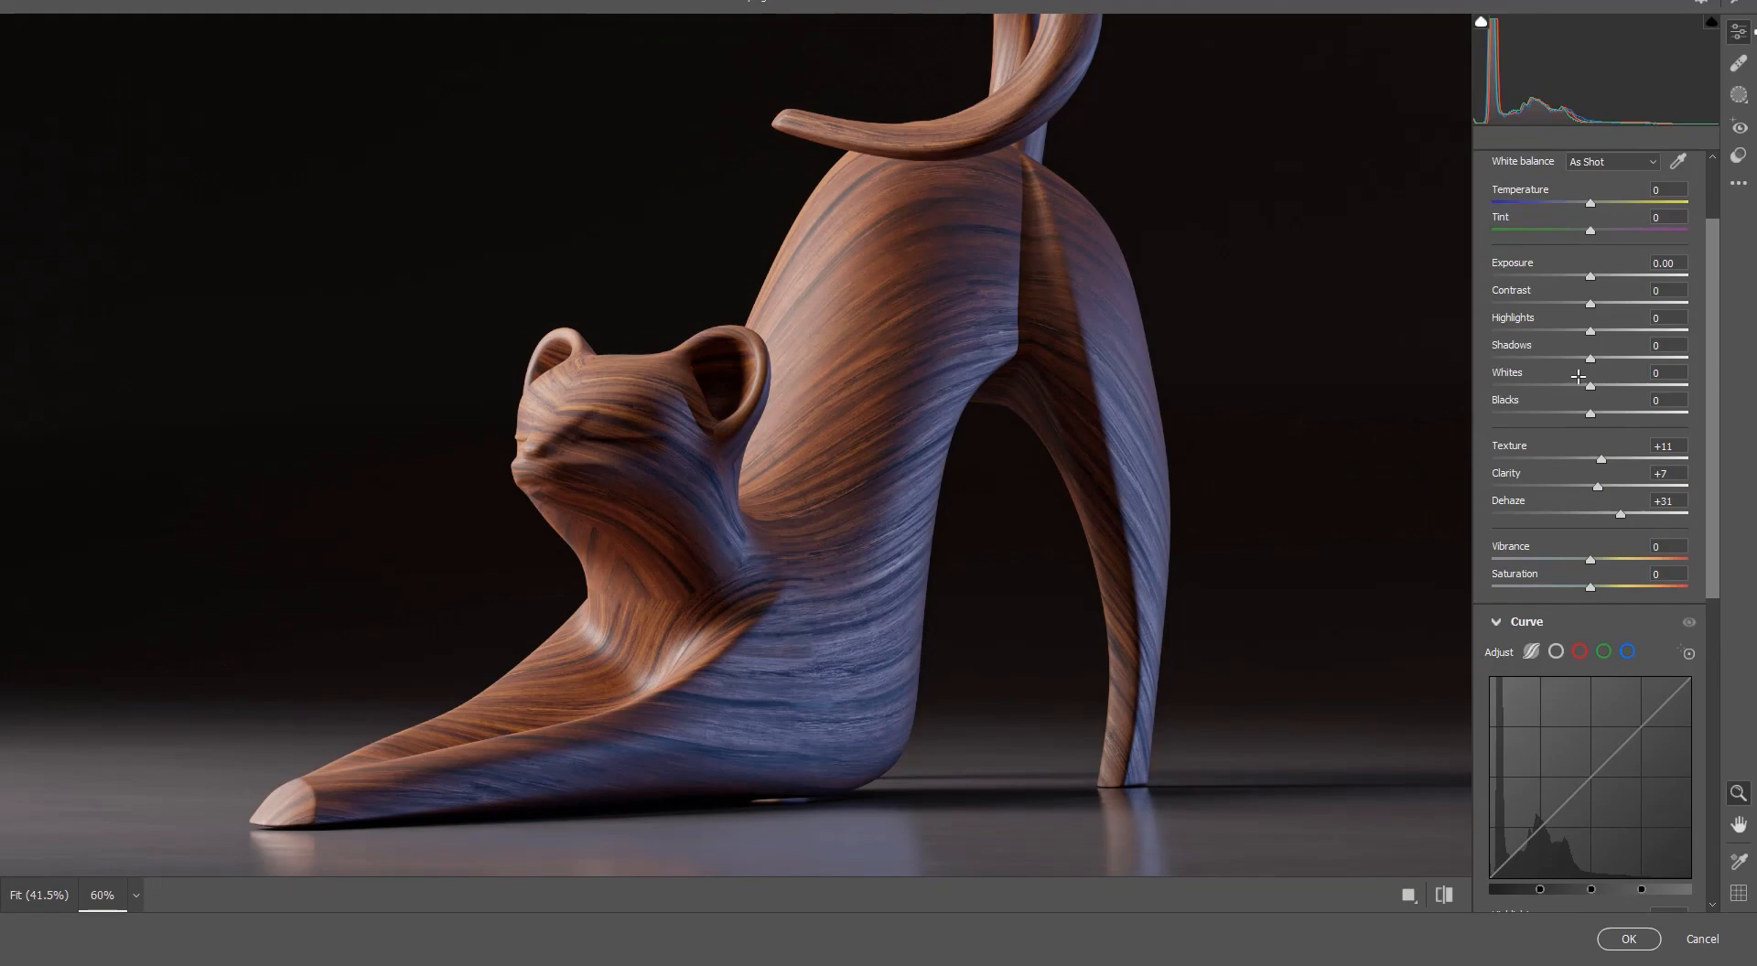
- Set Exposure to +0.60, Contrast to +32 and Highlights to +1 for the cat image
left_click_drag(1593, 276, 1622, 292)
left_click_drag(1052, 284, 1025, 395)
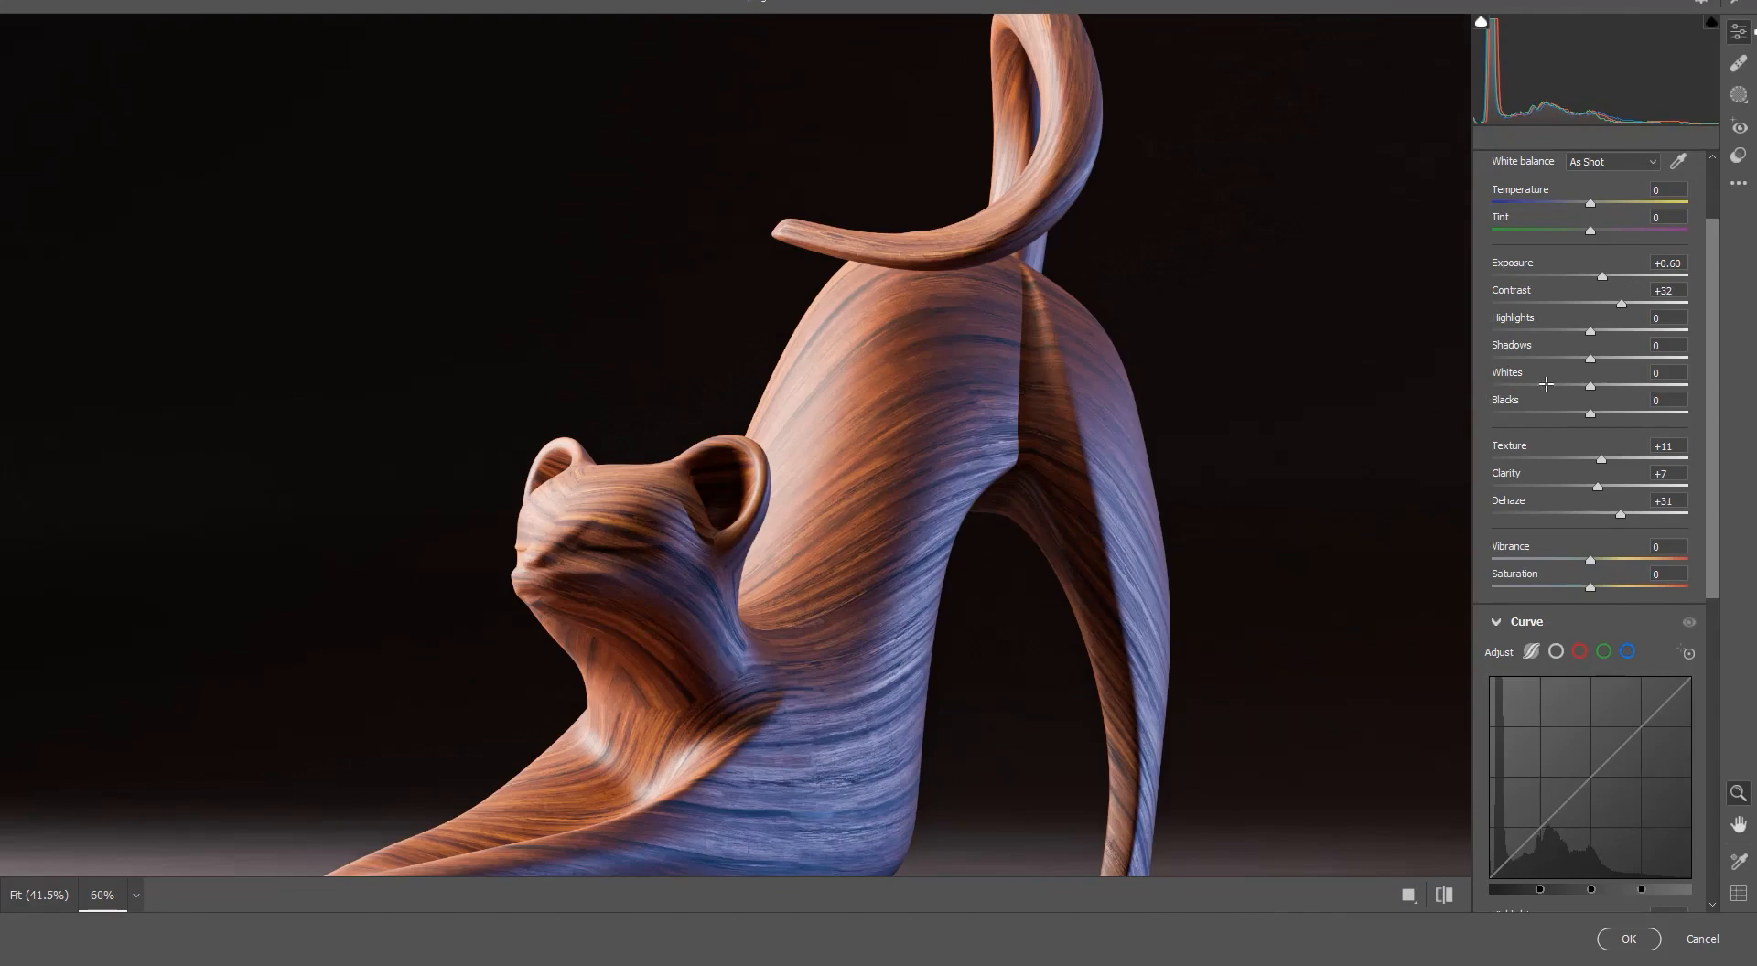
left_click_drag(1590, 330, 1608, 331)
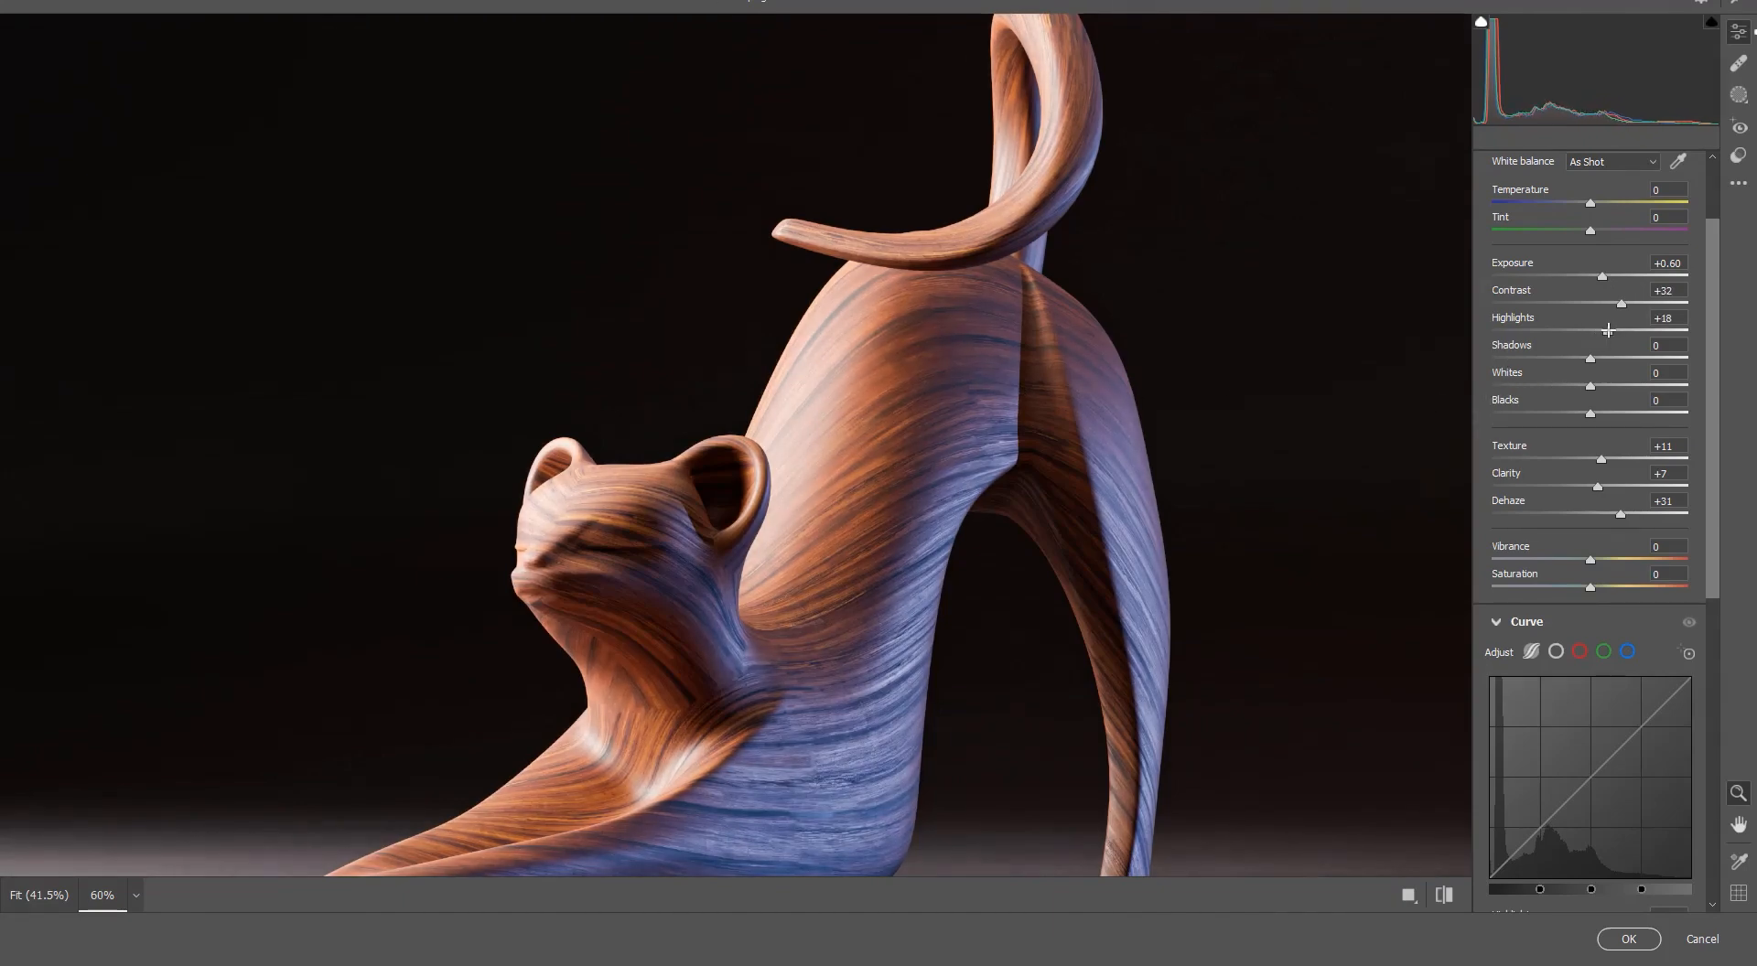
left_click_drag(825, 489, 825, 380)
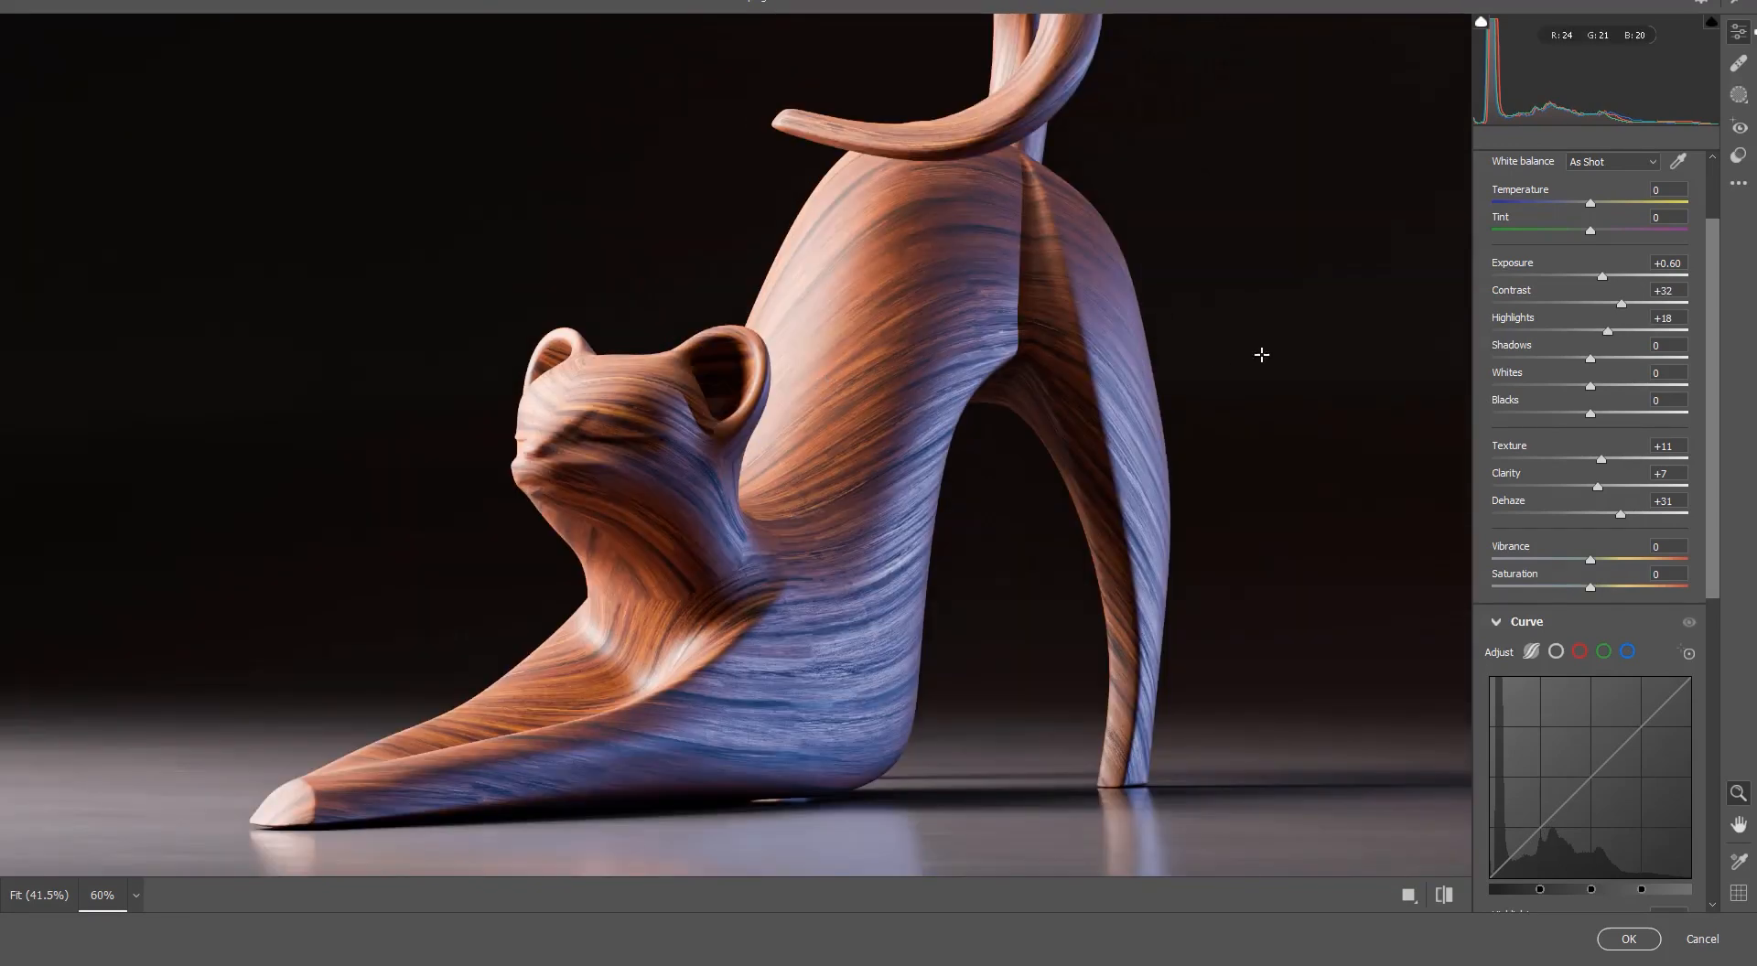
left_click_drag(1609, 331, 1592, 329)
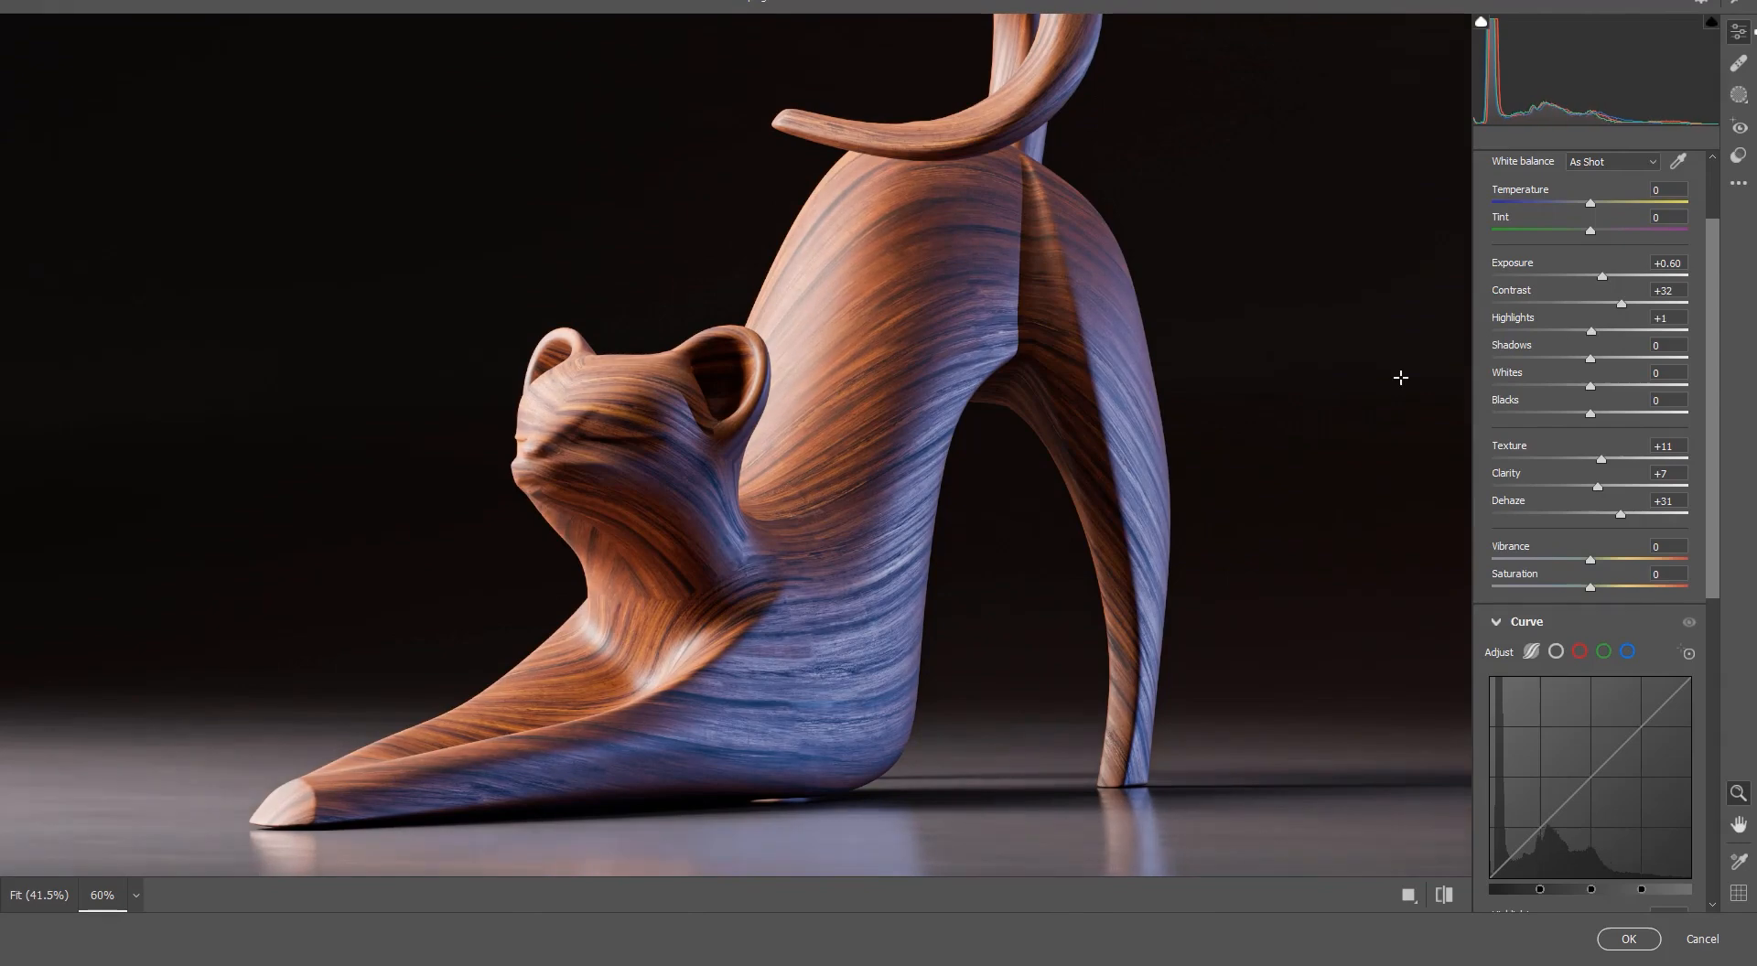
scroll(881, 505, "up", 3)
scroll(883, 441, "down", 3)
scroll(882, 435, "down", 1)
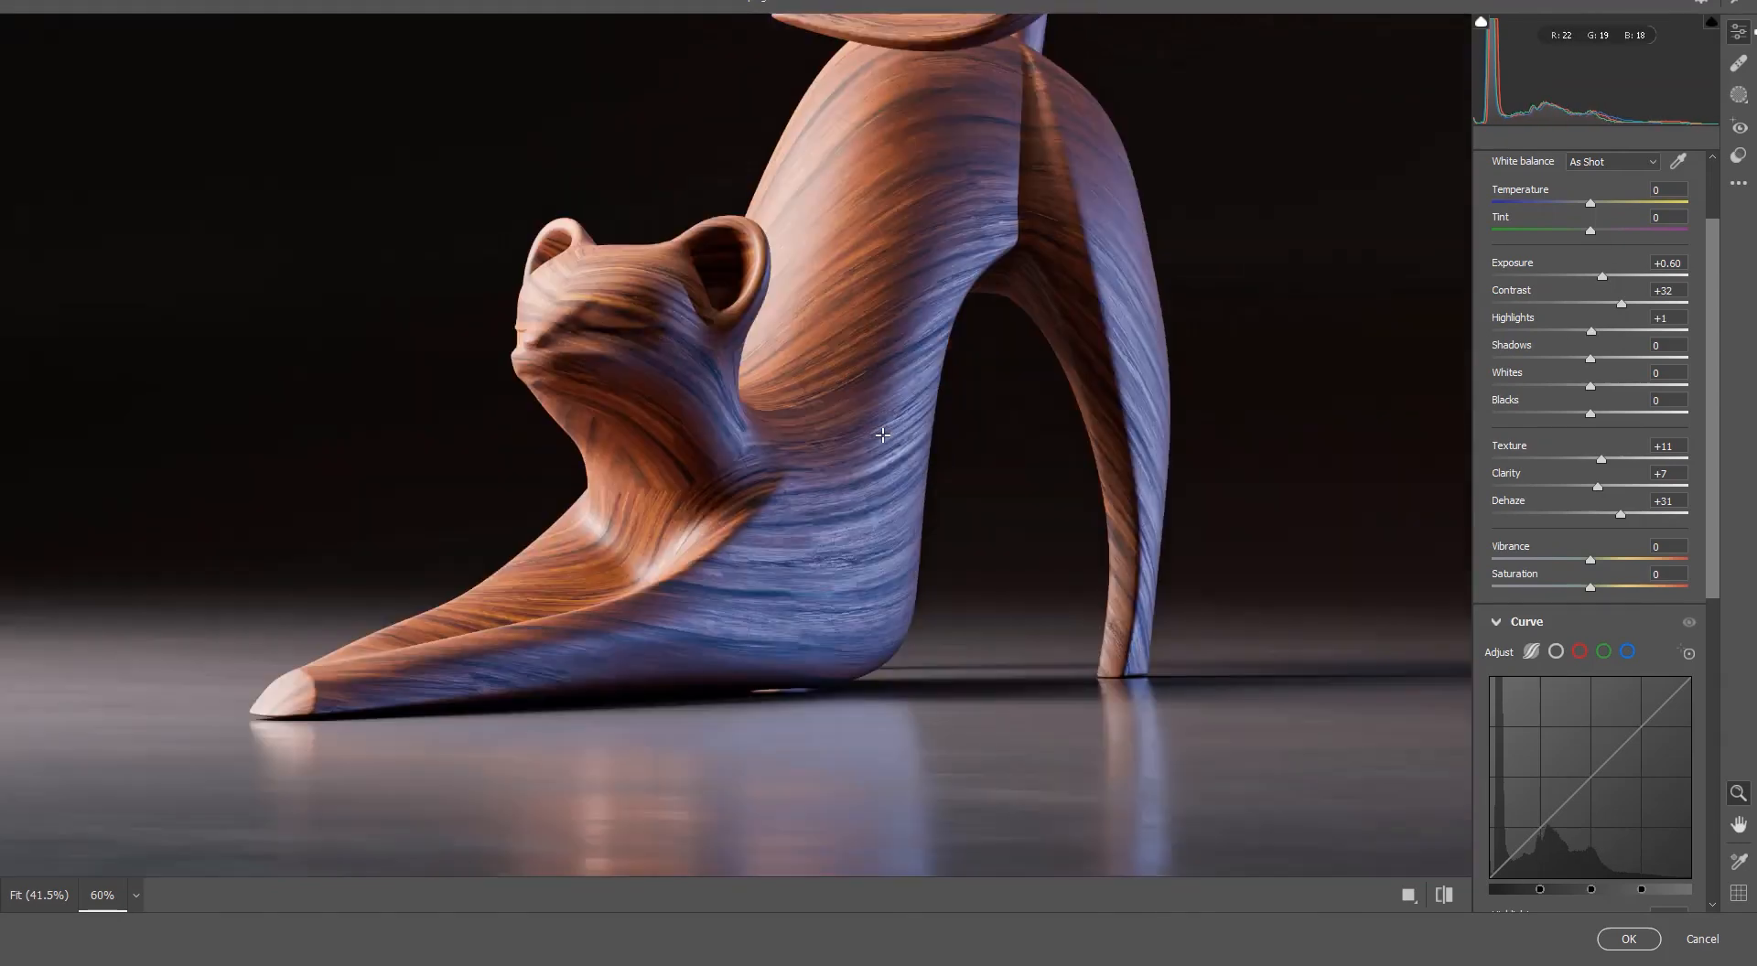
scroll(883, 434, "up", 1)
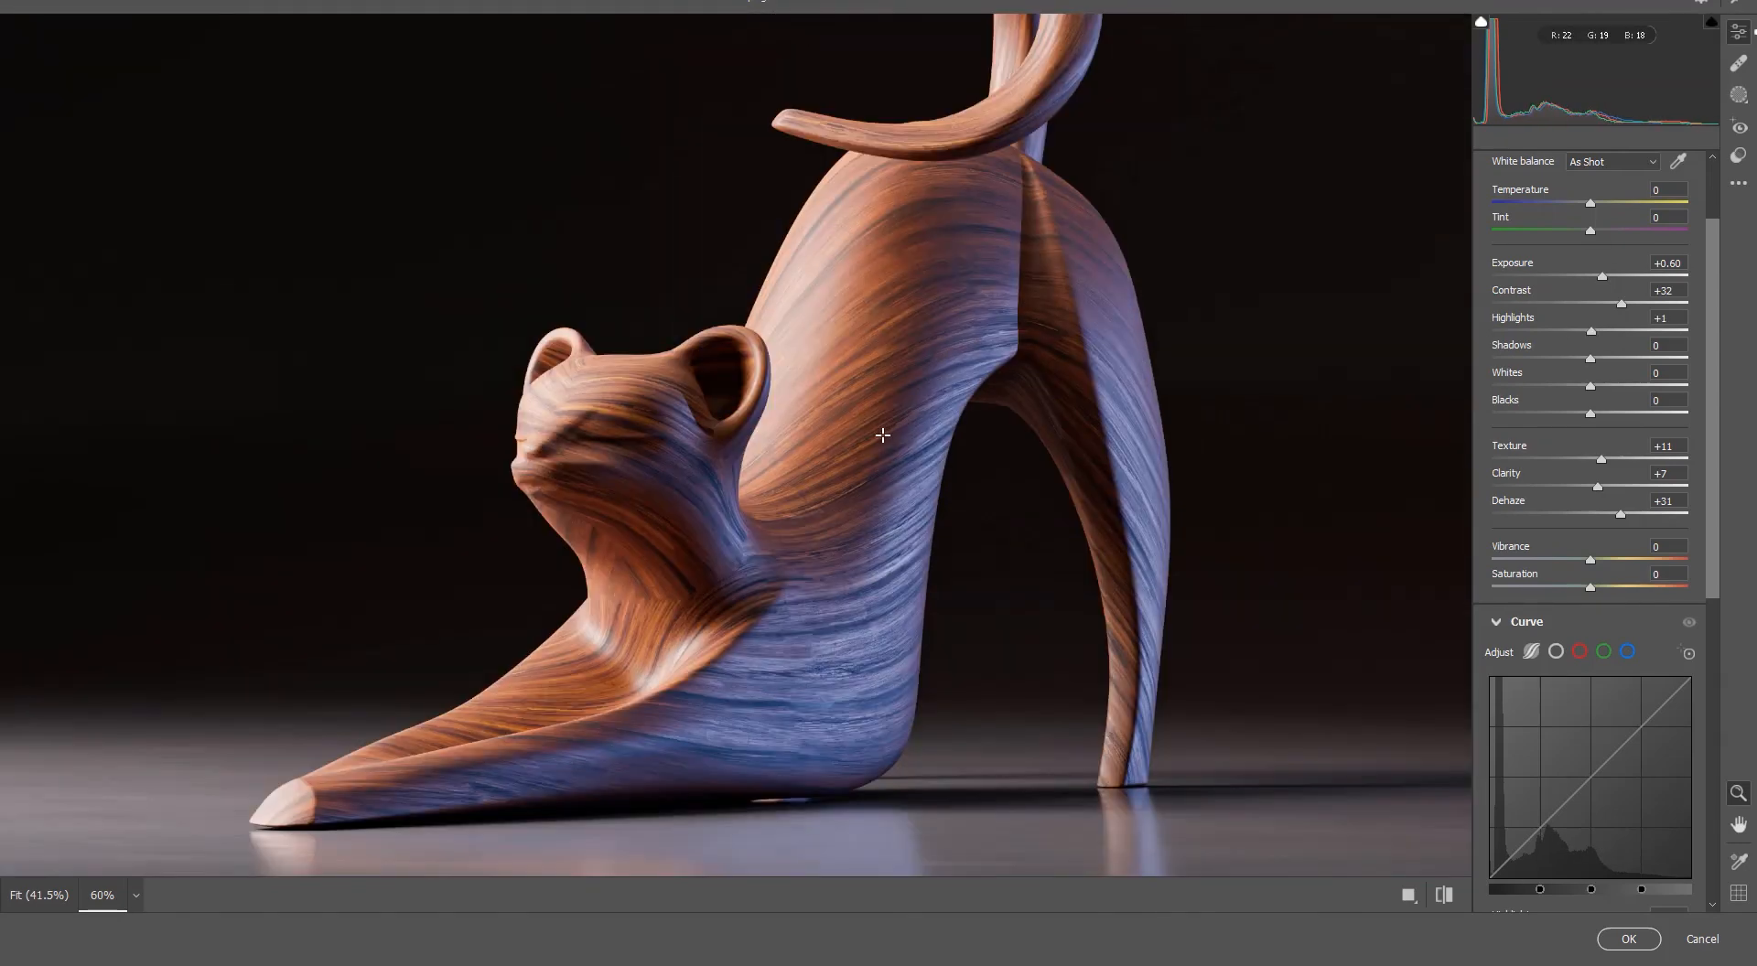
- Set Sharpening to 20 and check the cat's surface detail in the preview
scroll(1556, 494, "down", 6)
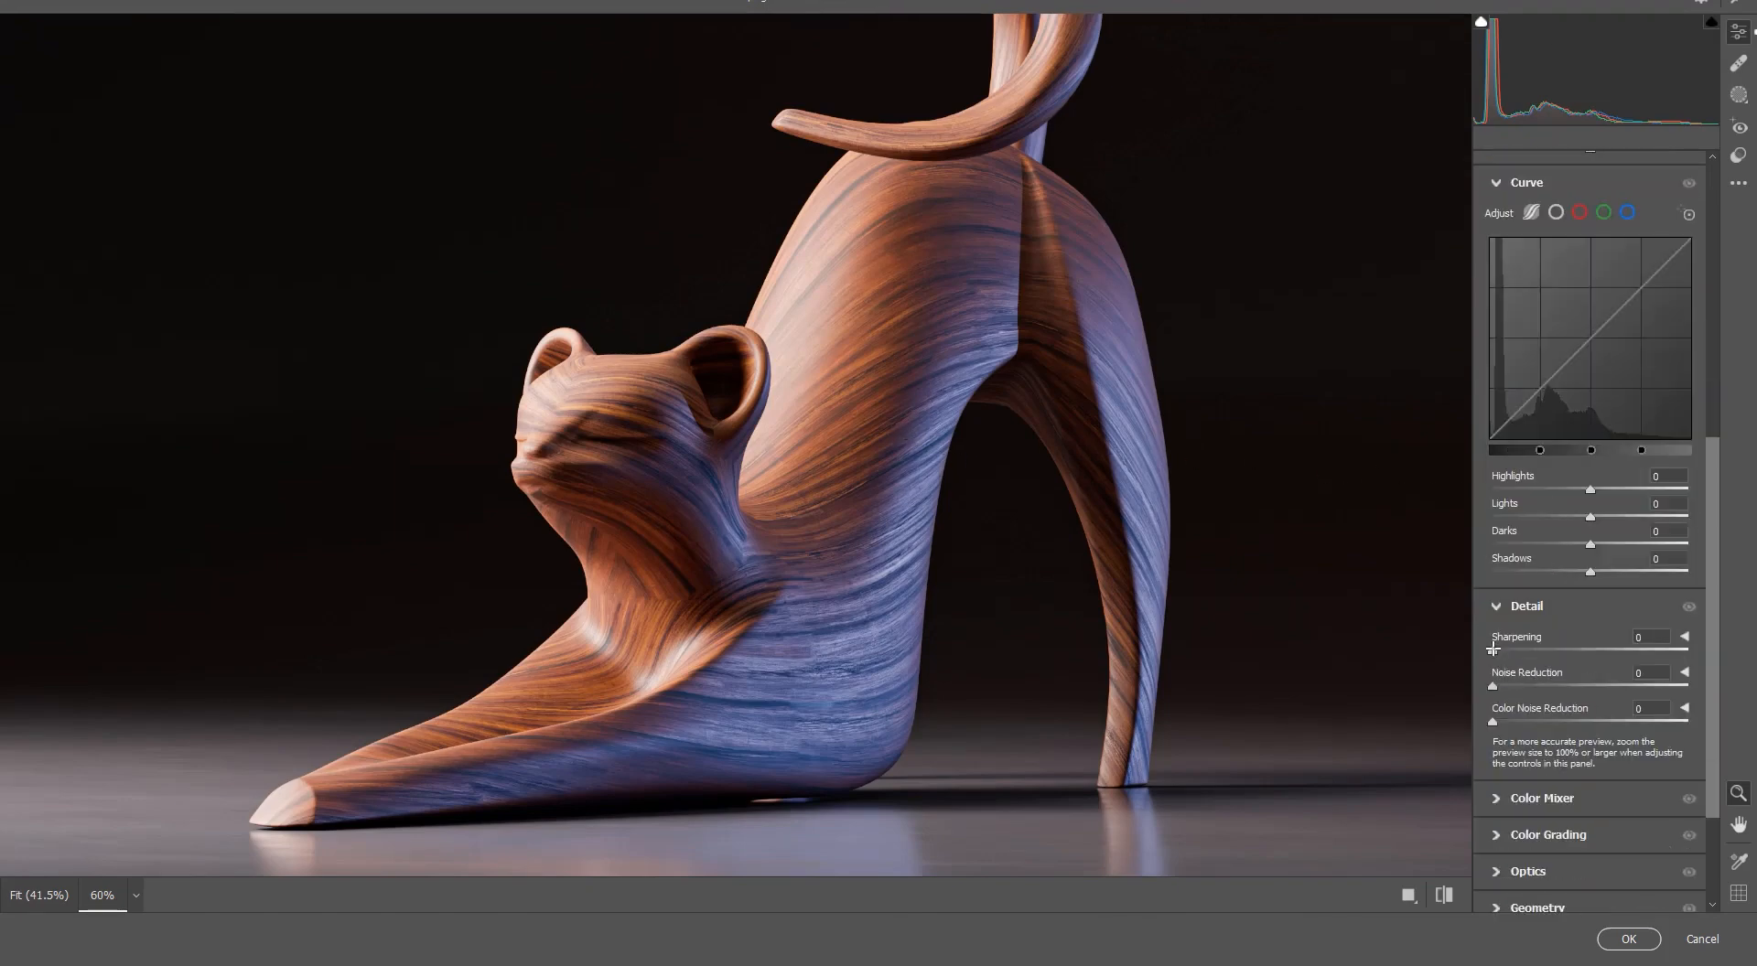
left_click_drag(1496, 651, 1520, 650)
scroll(1519, 632, "down", 3)
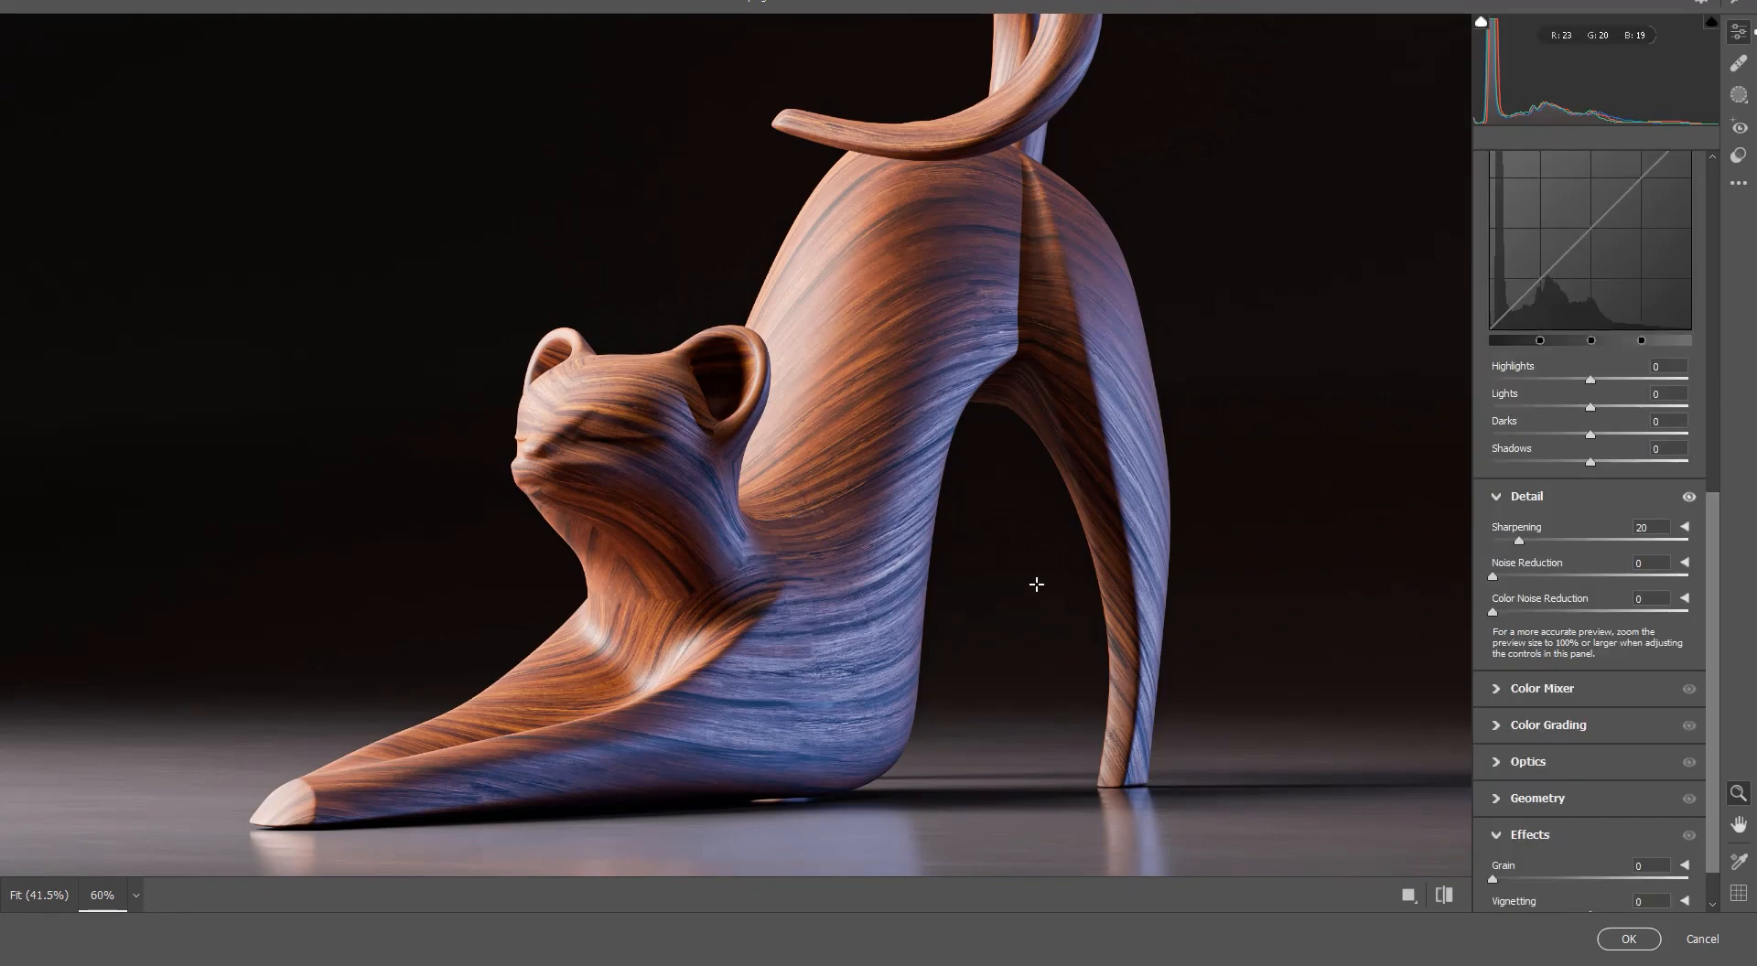
key("space")
left_click_drag(881, 607, 891, 591)
scroll(756, 576, "down", 3, "alt")
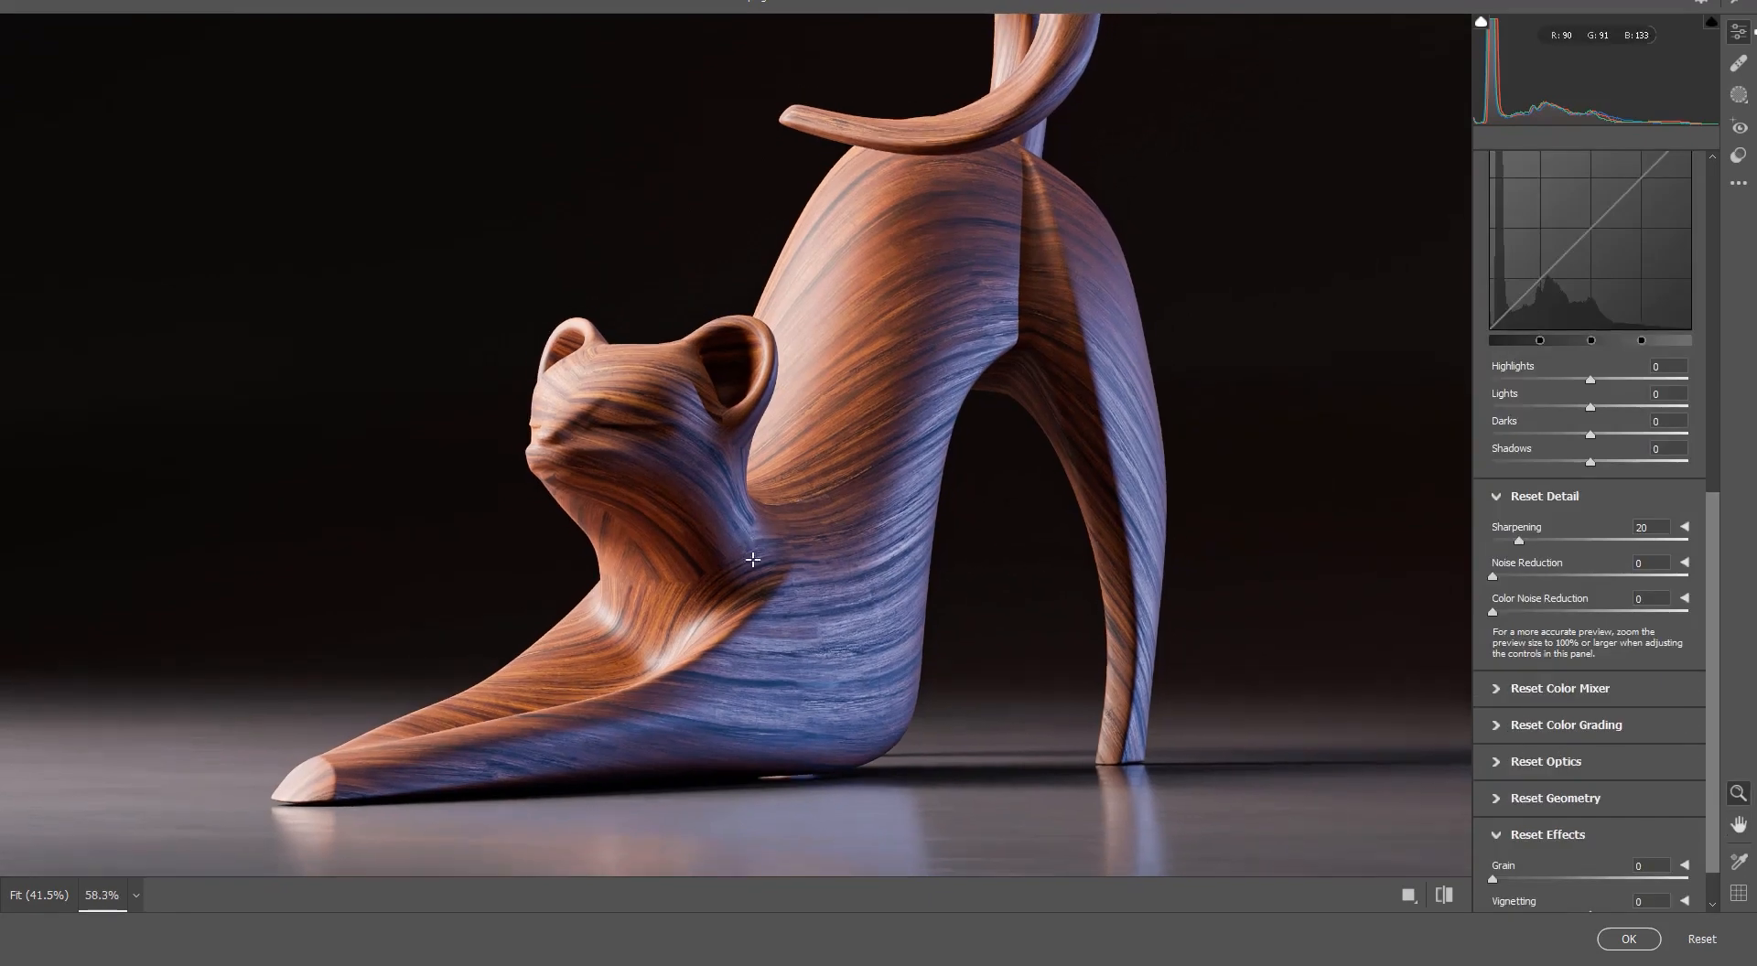
scroll(753, 549, "up", 1, "alt")
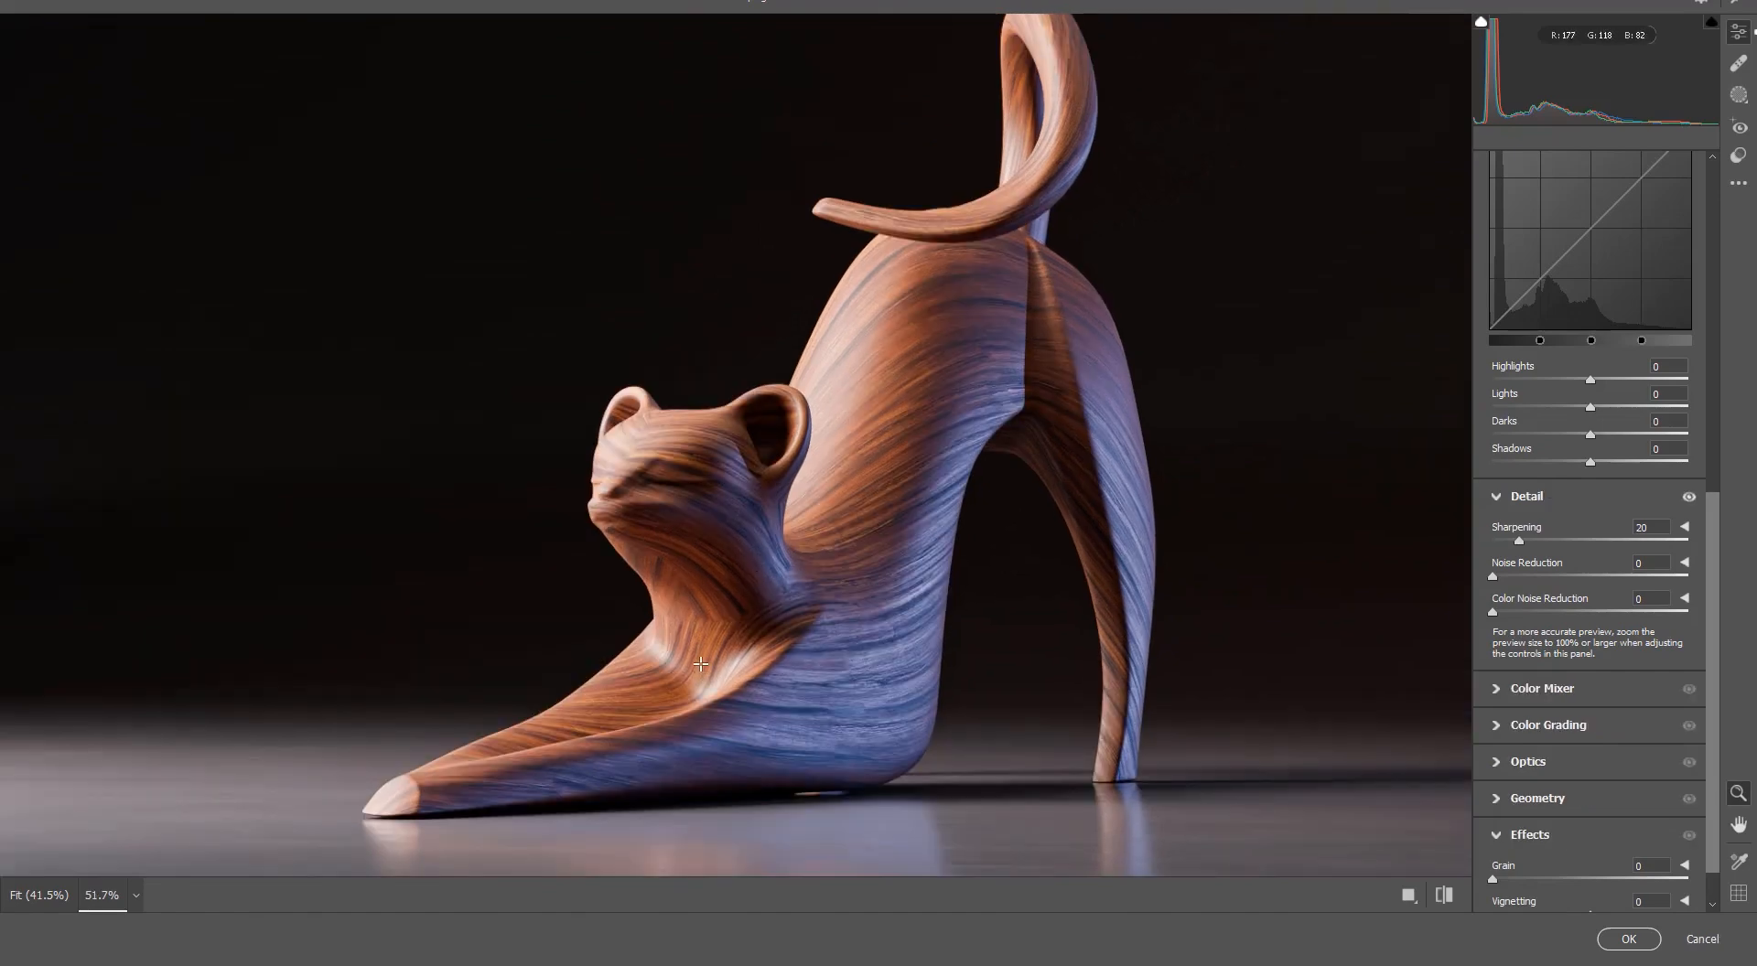
scroll(717, 680, "down", 1, "alt")
scroll(716, 680, "up", 1, "alt")
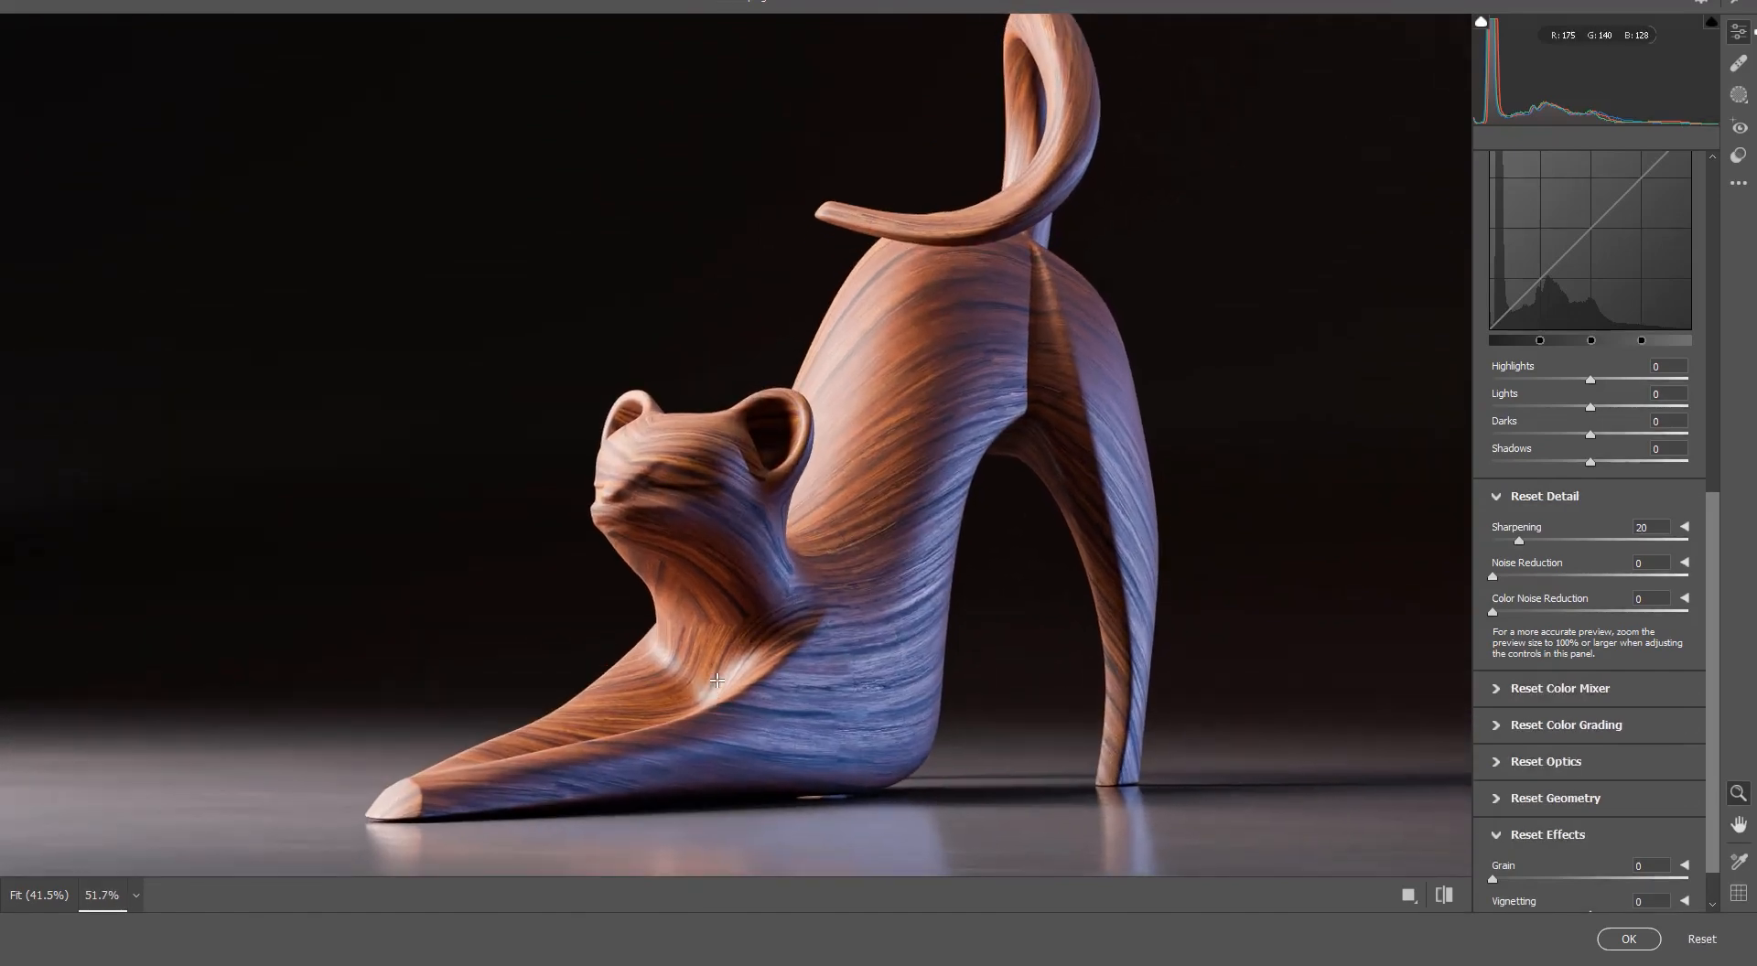